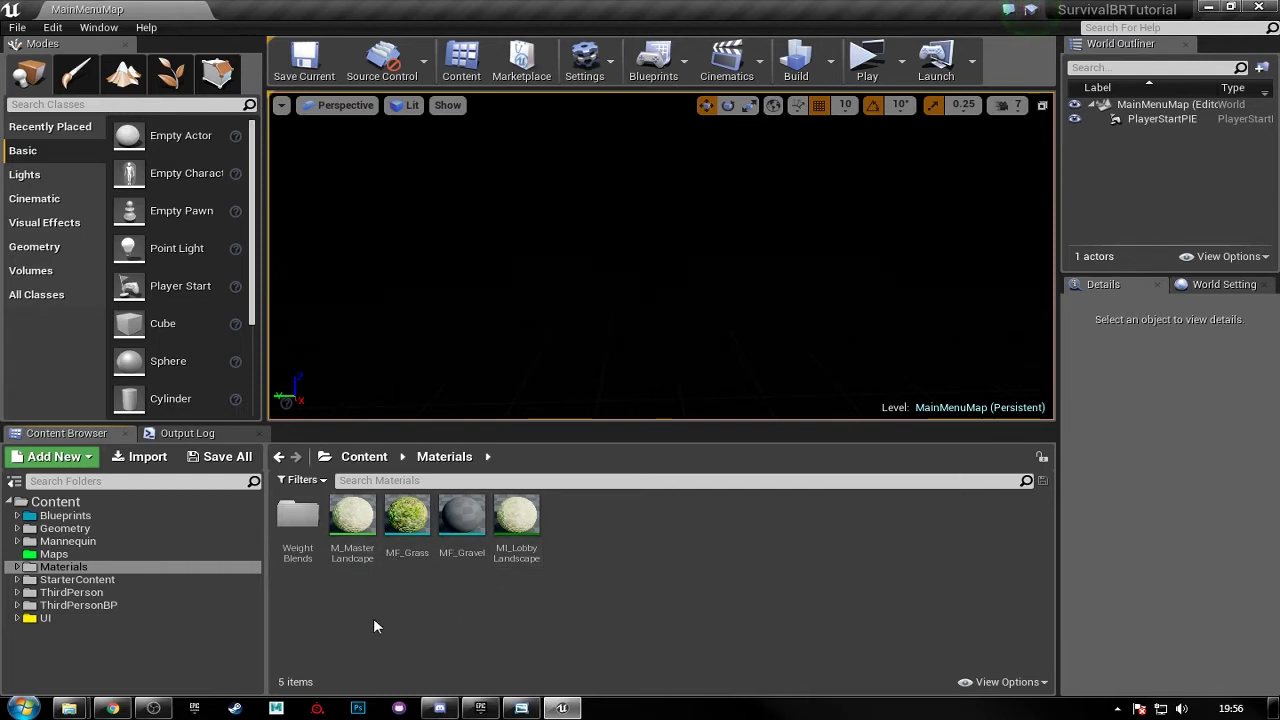
- Open the LobbyMap level from the Maps folder and look over its landscape
{"action": "left_click", "coordinate": [60, 554]}
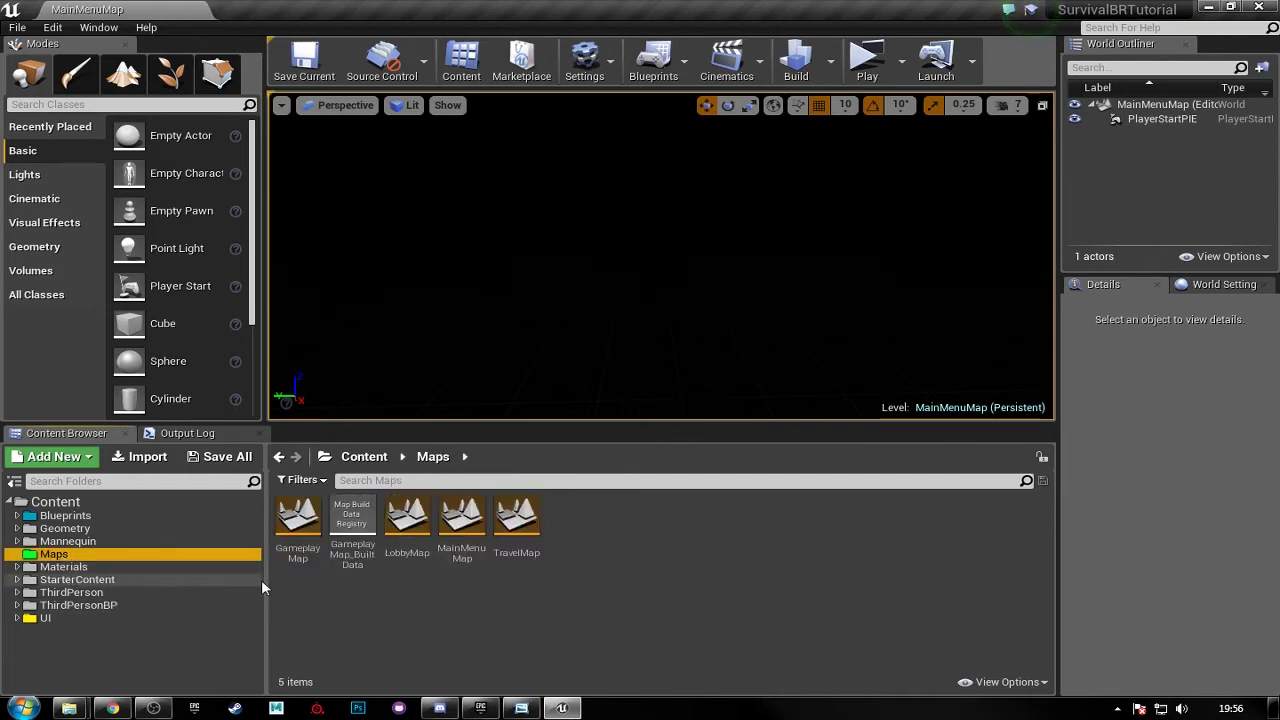
{"action": "double_click", "coordinate": [407, 522]}
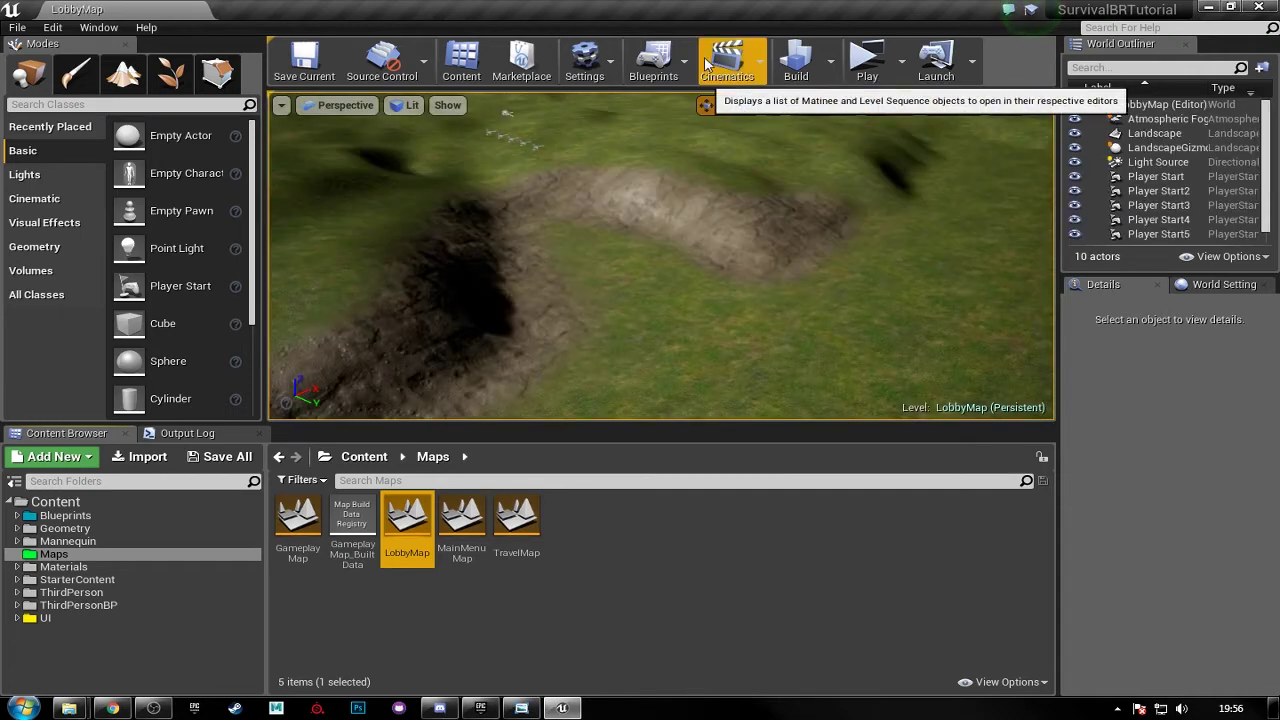
{"action": "right_click_drag", "start_coordinate": [677, 220], "coordinate": [716, 280]}
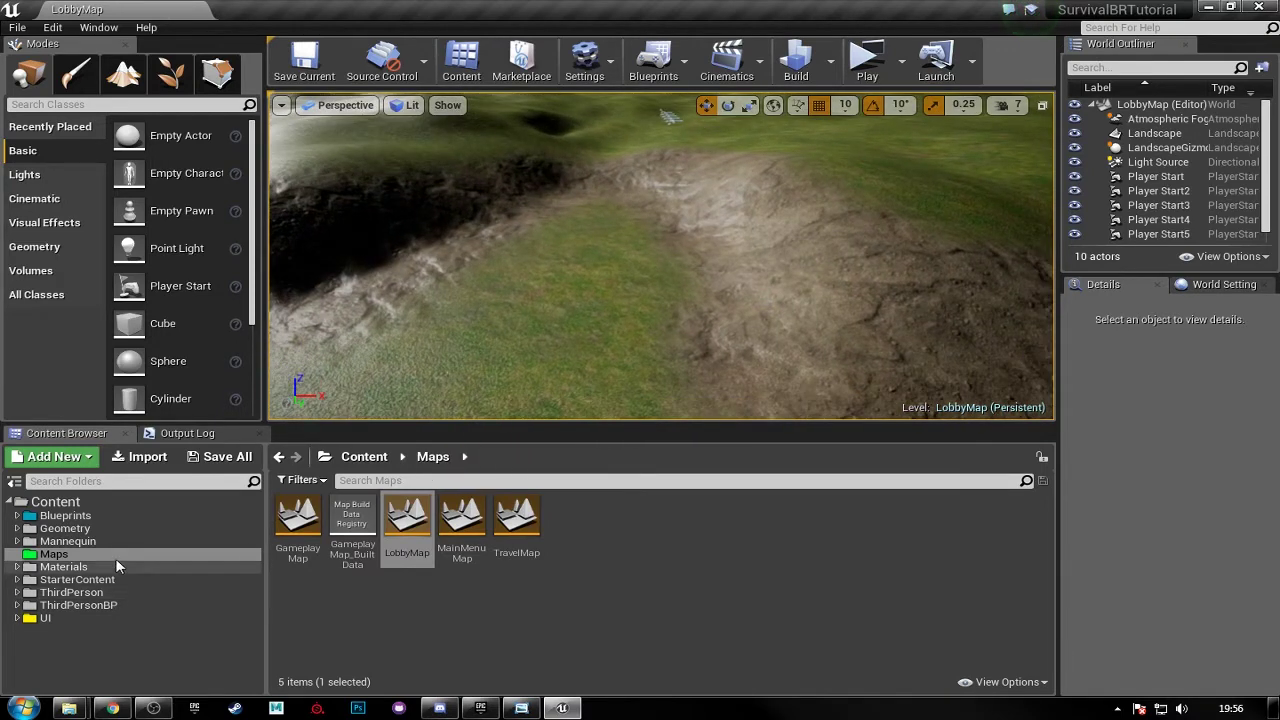
- Open the M_MasterLandcape material from the Materials folder and examine its node graph
{"action": "left_click", "coordinate": [63, 567]}
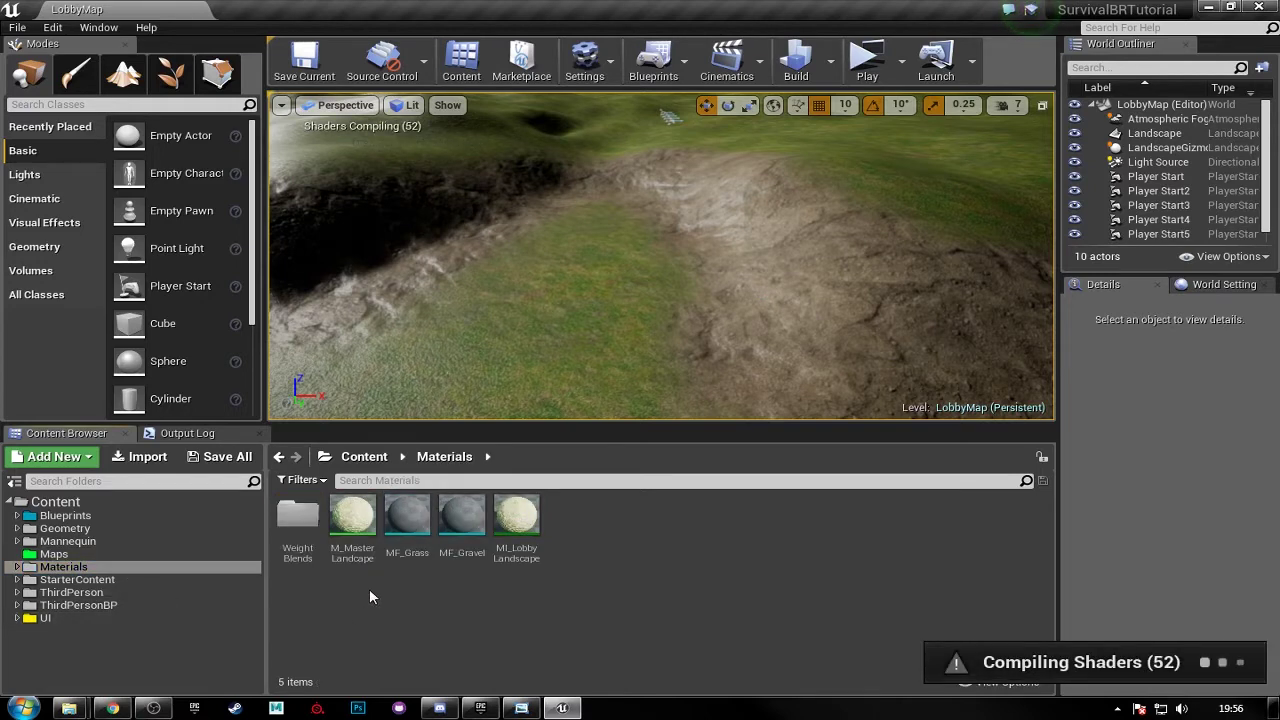
{"action": "double_click", "coordinate": [360, 546]}
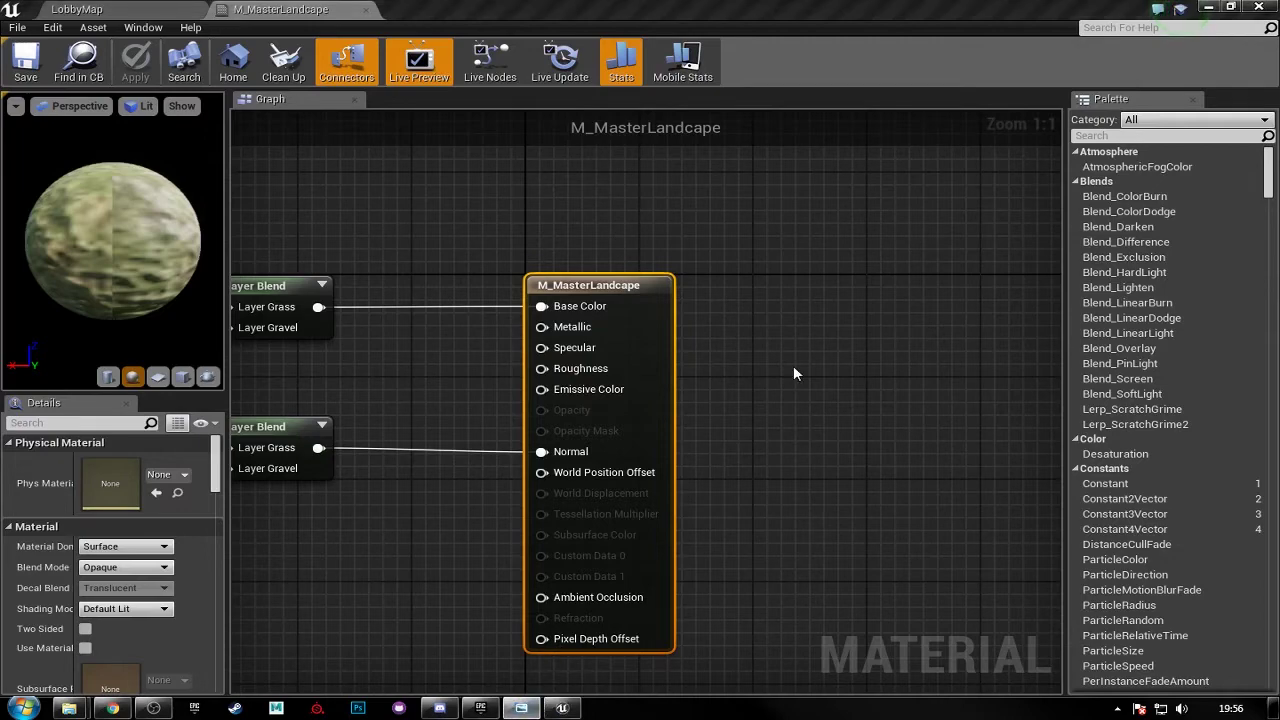
{"action": "scroll", "coordinate": [748, 324], "scroll_direction": "down", "scroll_amount": 4}
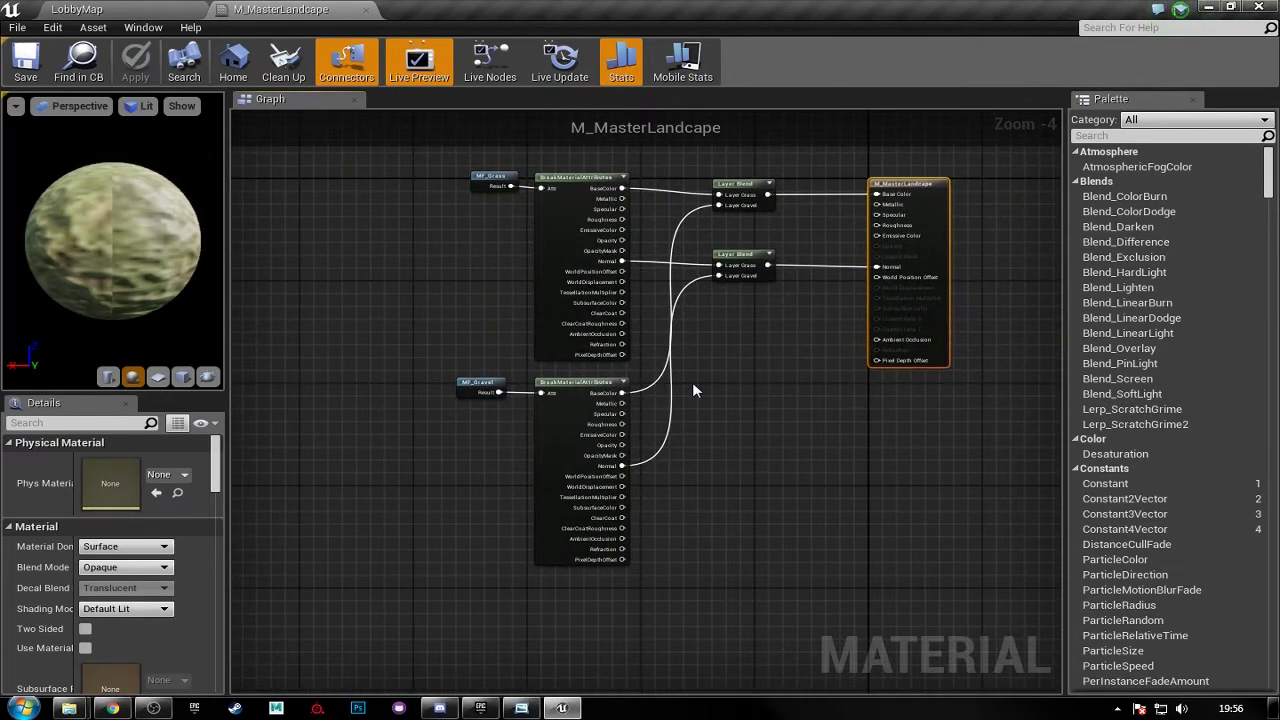
{"action": "right_click_drag", "start_coordinate": [721, 365], "coordinate": [700, 386]}
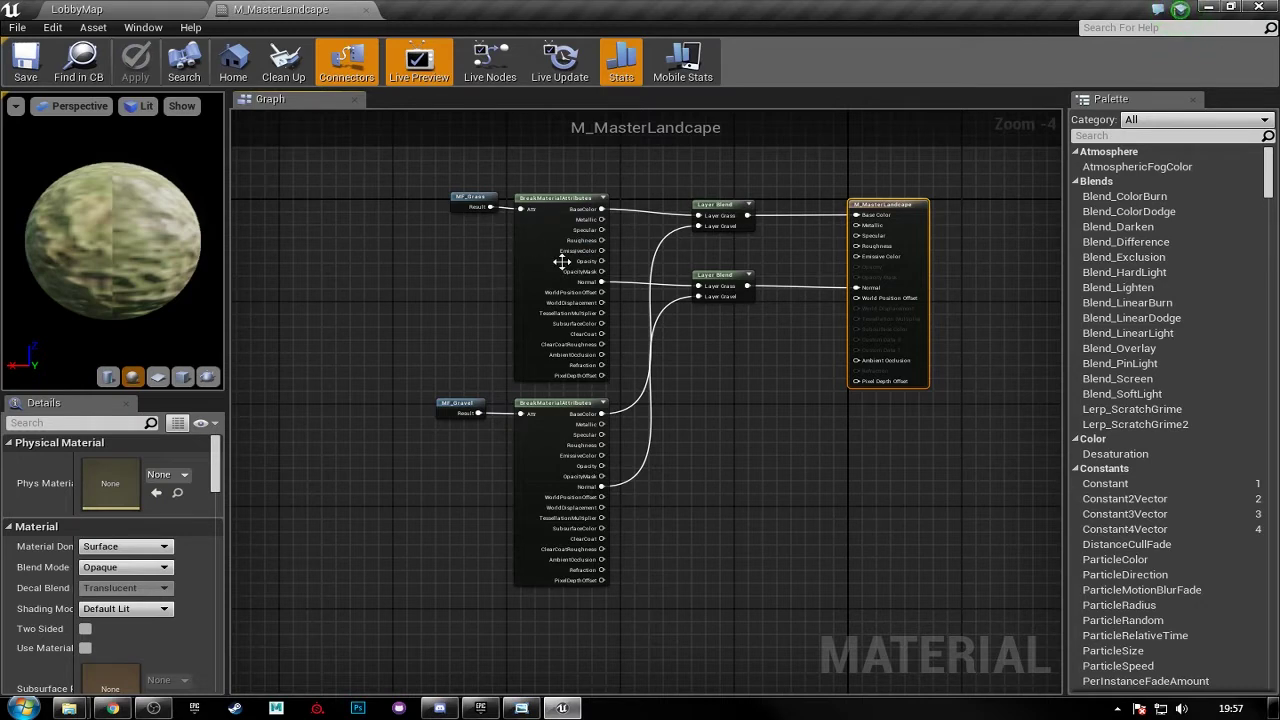
{"action": "mouse_move", "coordinate": [716, 391]}
{"action": "right_mouse_down"}
{"action": "mouse_move", "coordinate": [738, 393]}
{"action": "mouse_move", "coordinate": [727, 376]}
{"action": "right_mouse_up"}
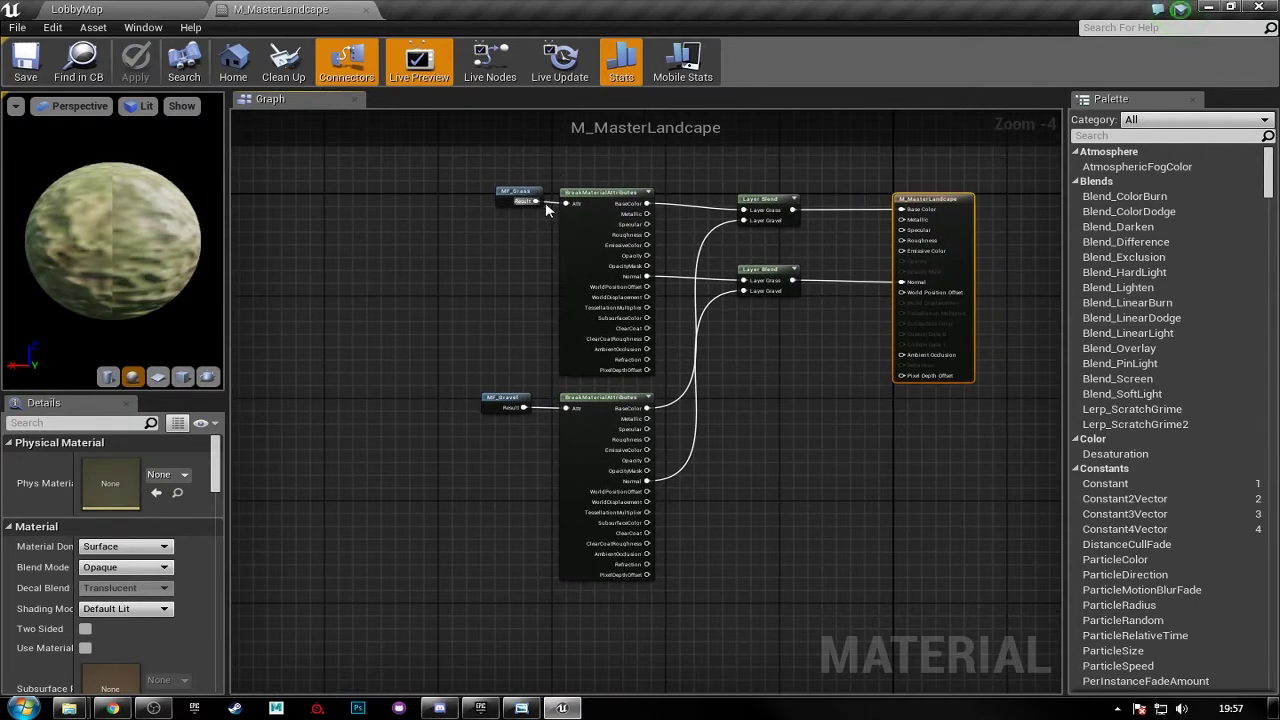
{"action": "right_click_drag", "start_coordinate": [540, 249], "coordinate": [510, 271]}
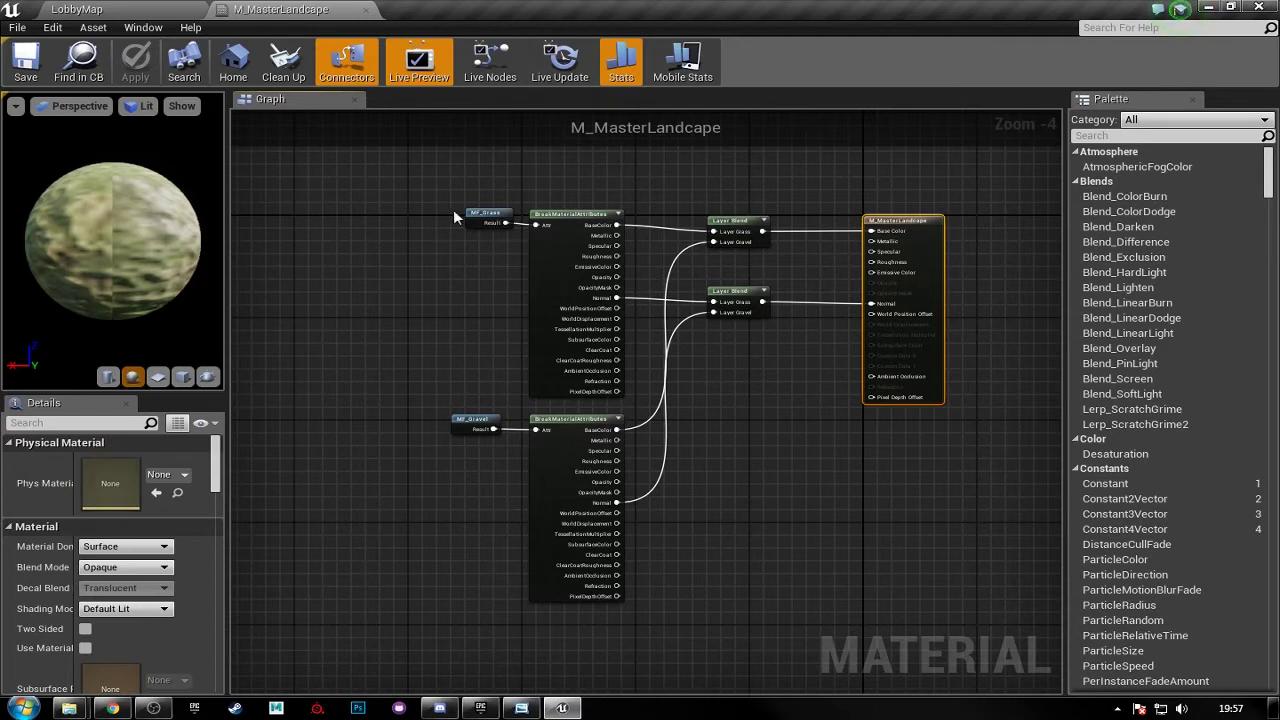
- Delete the MF_Grass, MF_Gravel, BreakMaterialAttributes and Layer Blend nodes from the M_MasterLandcape graph and save the material
{"action": "left_click_drag", "start_coordinate": [380, 187], "coordinate": [632, 577]}
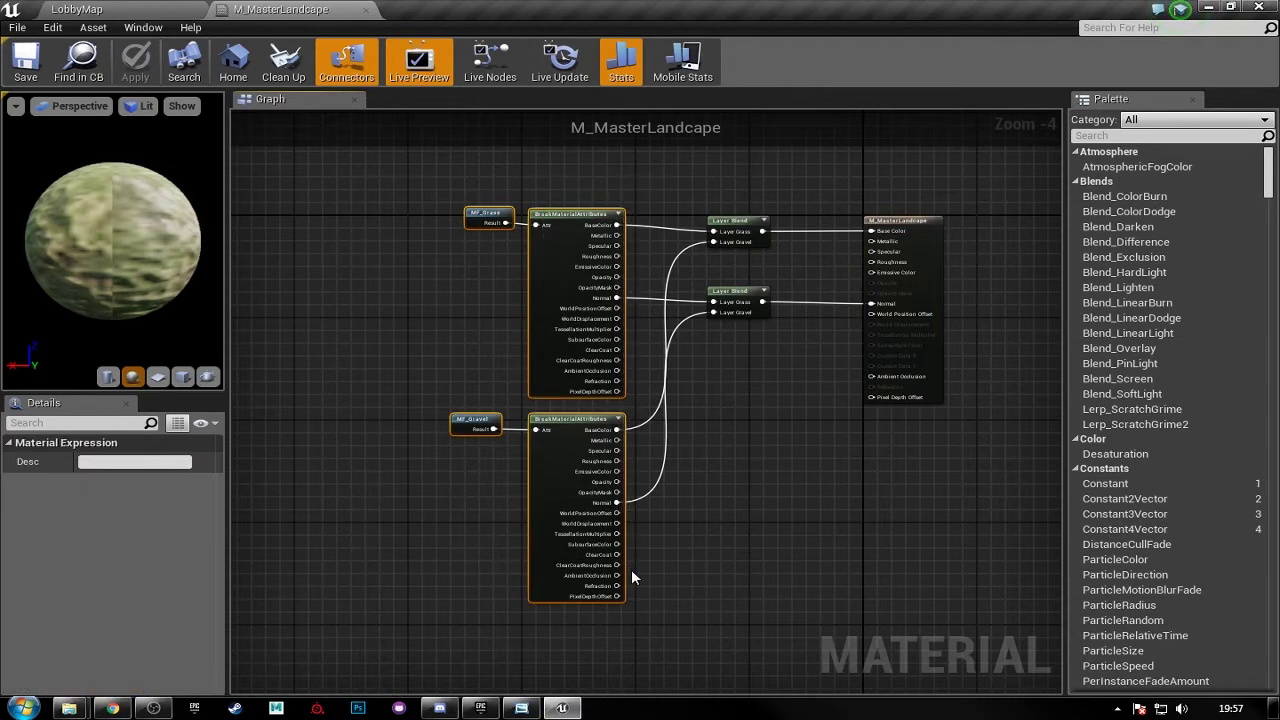
{"action": "key", "text": "Delete"}
{"action": "left_click_drag", "start_coordinate": [772, 372], "coordinate": [702, 212]}
{"action": "key", "text": "Delete"}
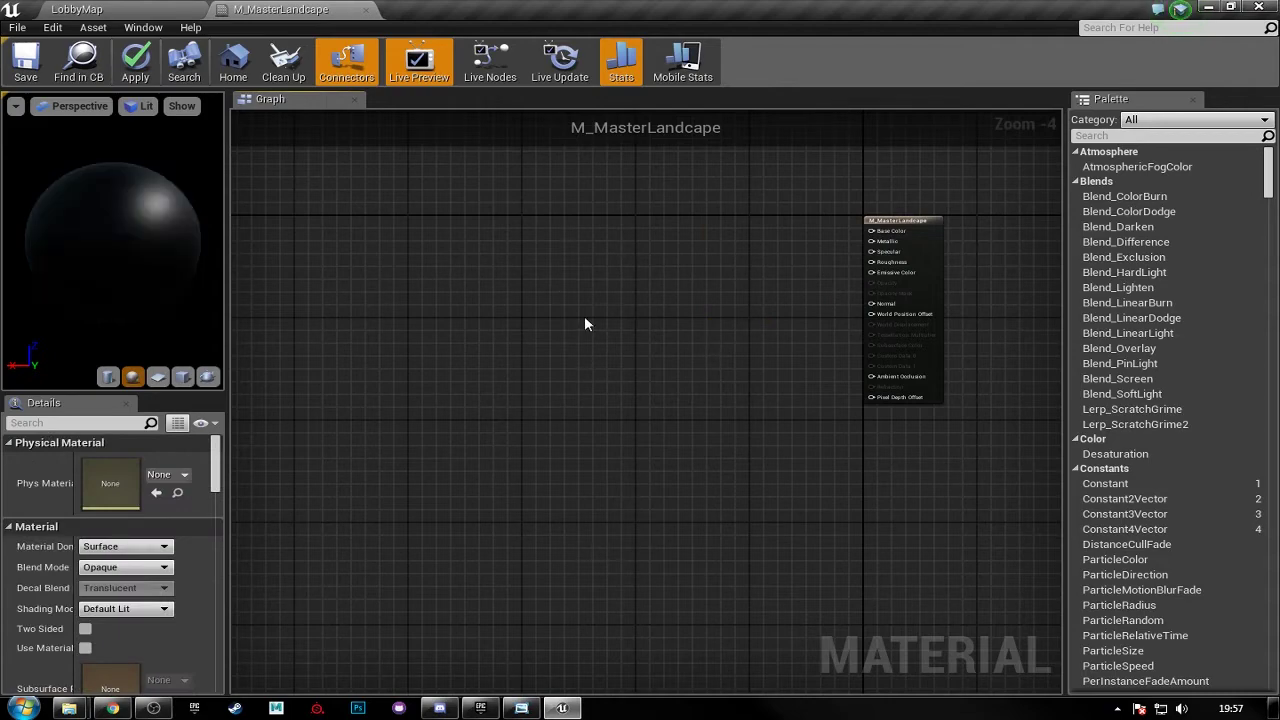
{"action": "right_click_drag", "start_coordinate": [741, 310], "coordinate": [751, 343]}
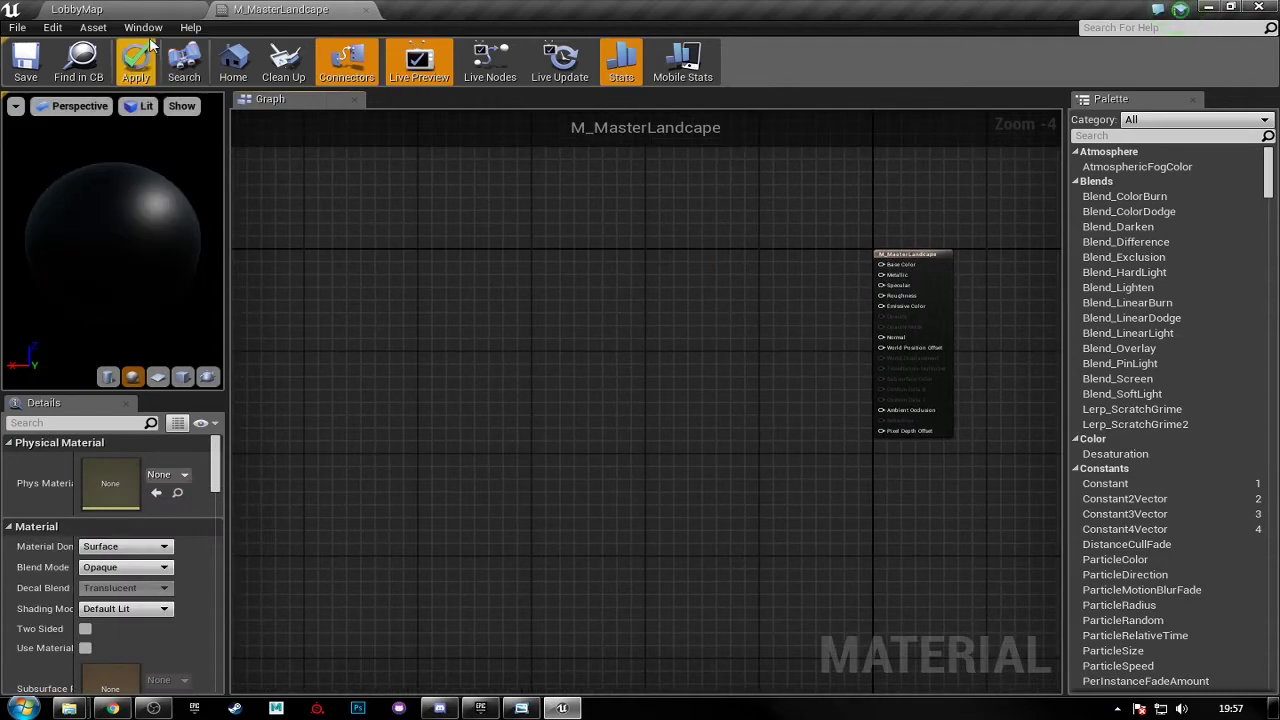
{"action": "left_click", "coordinate": [80, 9]}
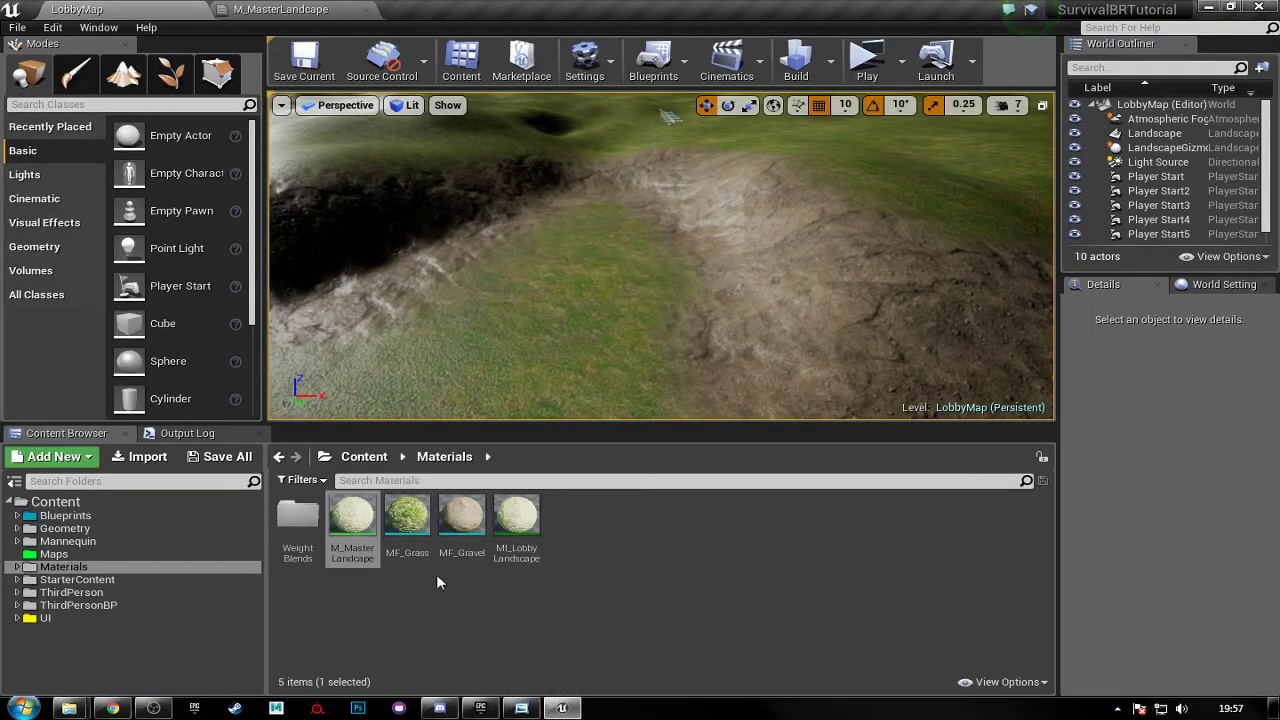
{"action": "left_click", "coordinate": [281, 9]}
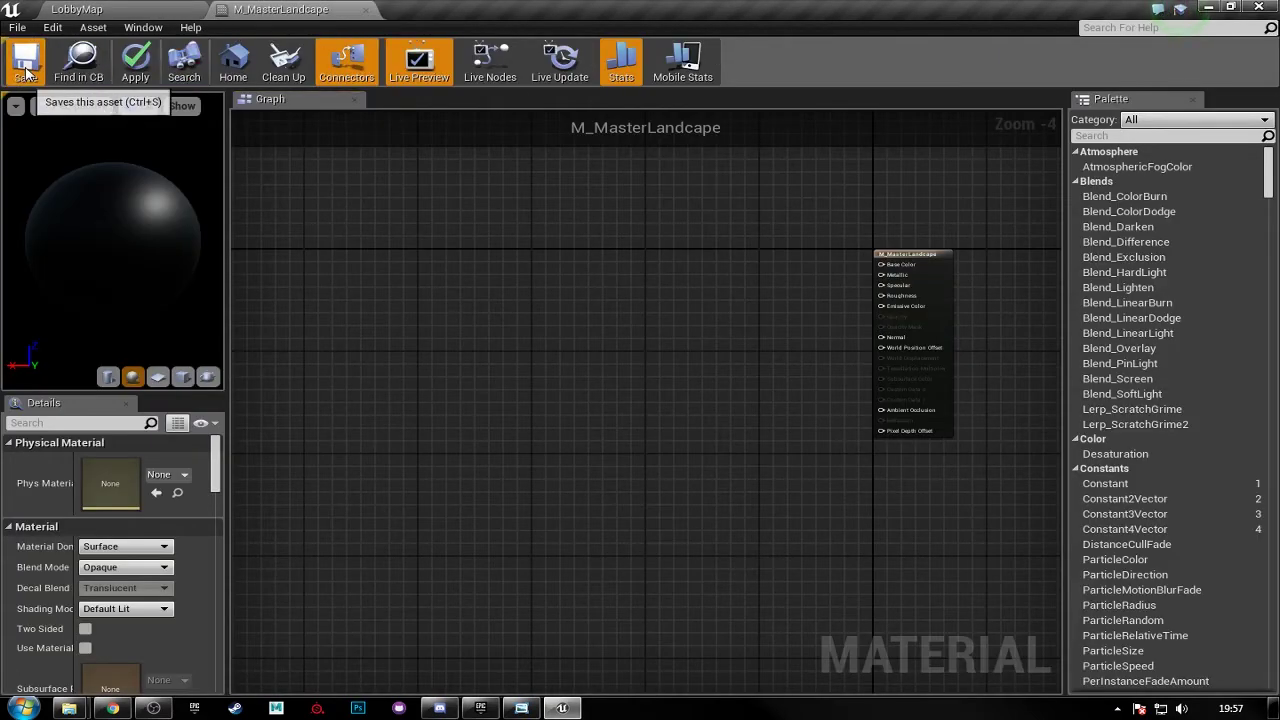
{"action": "left_click", "coordinate": [26, 68]}
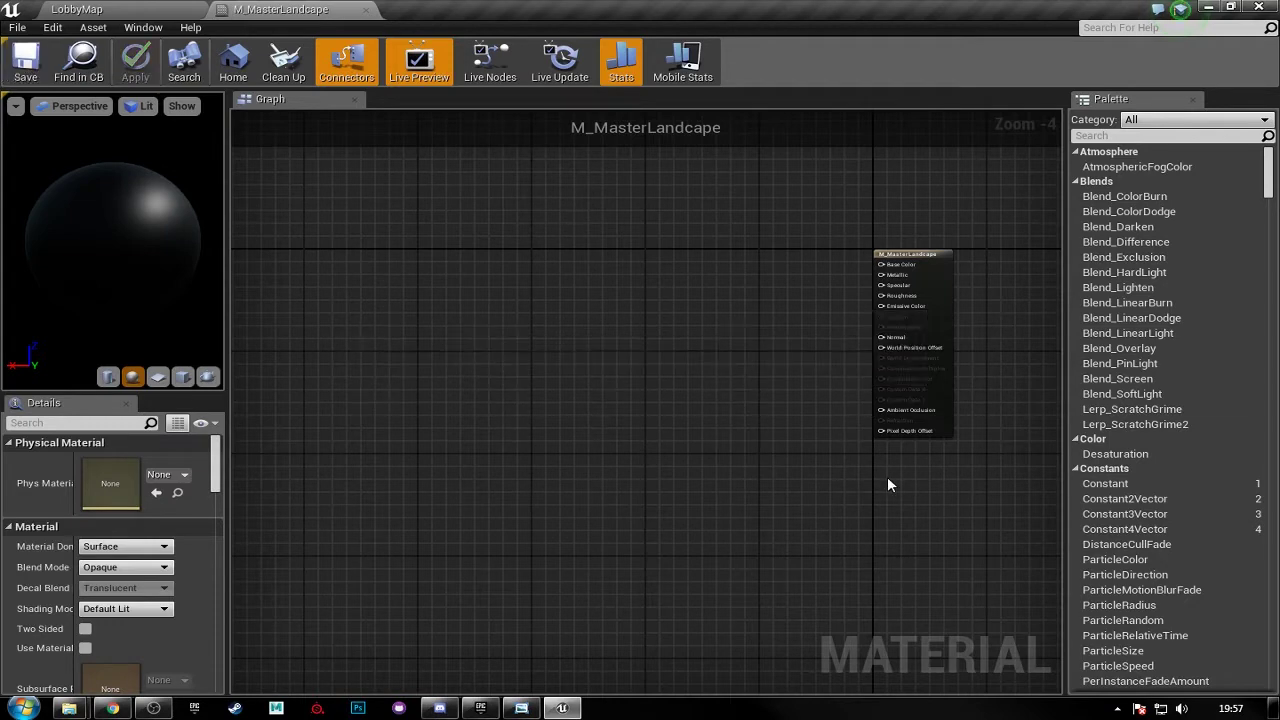
- Delete the MF_Grass and MF_Gravel material functions from the Materials folder
{"action": "left_click", "coordinate": [100, 9]}
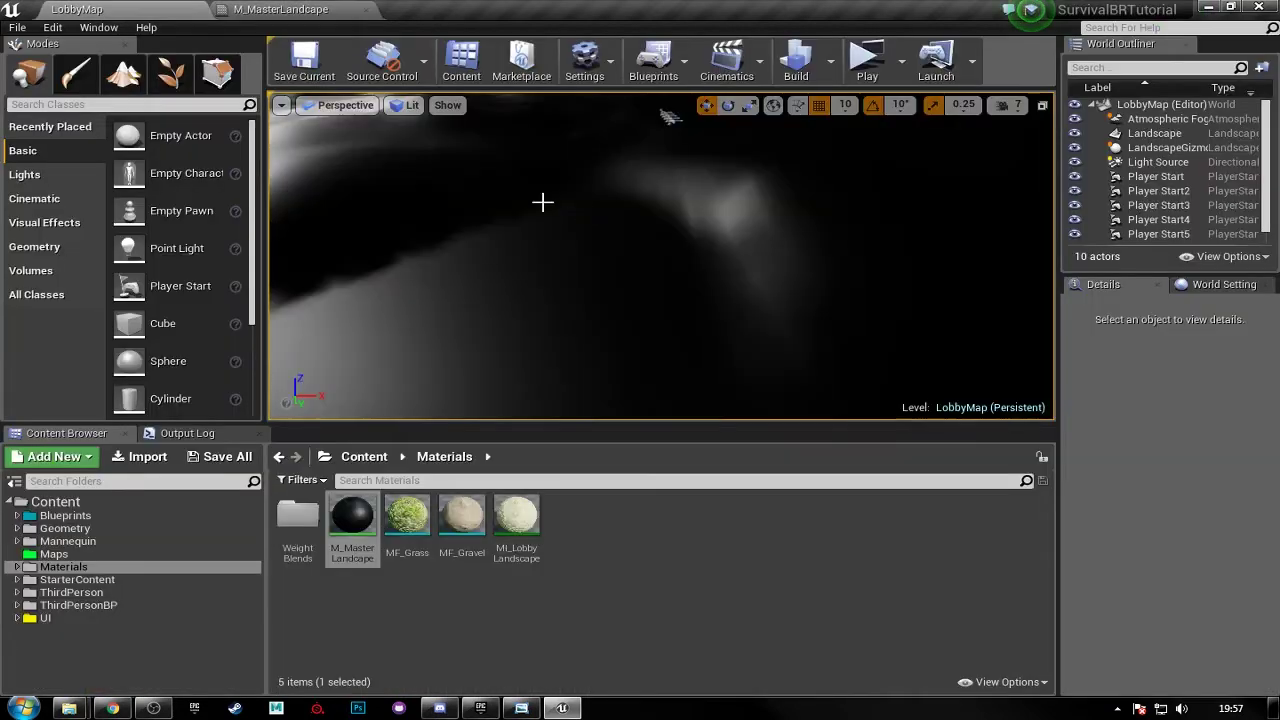
{"action": "left_click", "coordinate": [470, 531]}
{"action": "left_click", "coordinate": [401, 530], "text": "ctrl"}
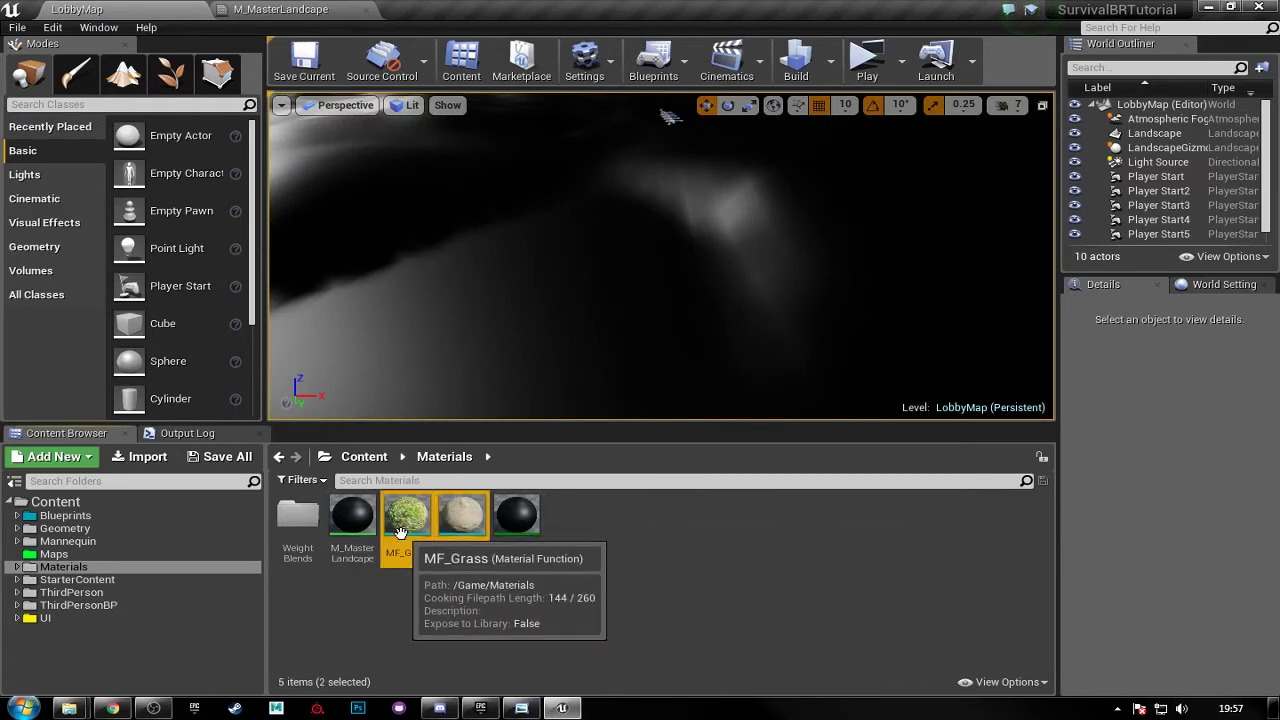
{"action": "key", "text": "Delete"}
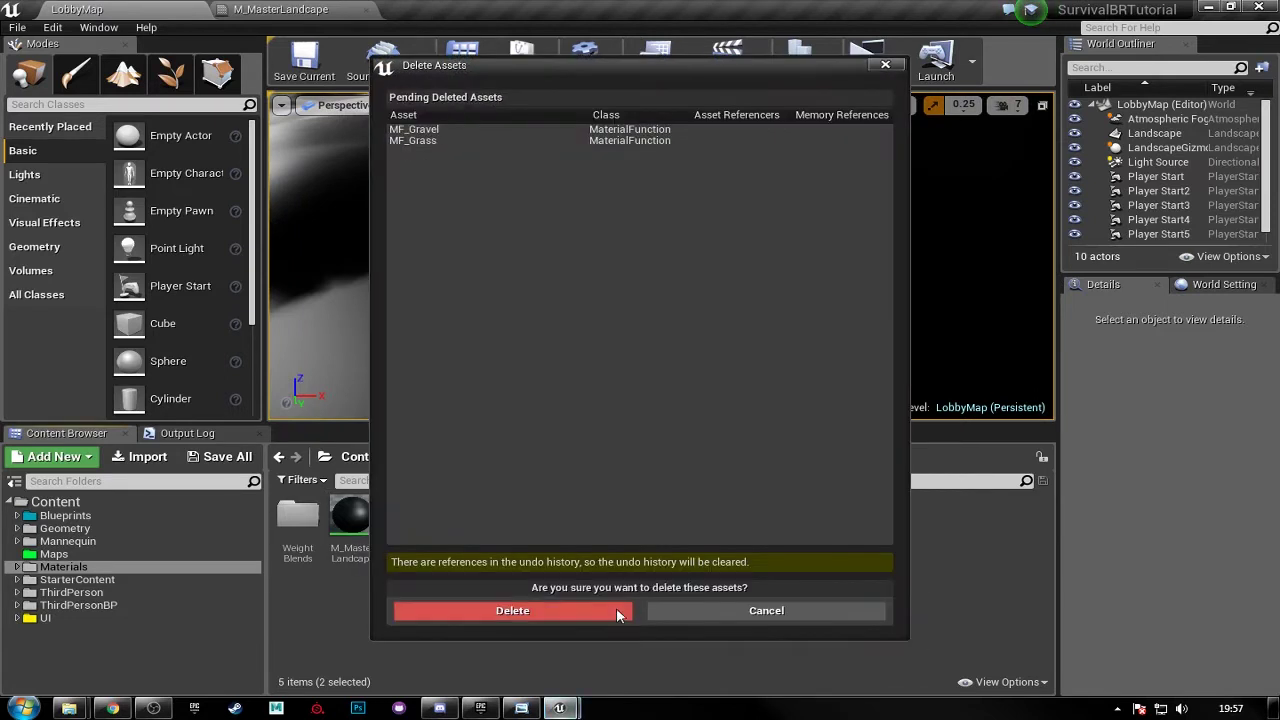
{"action": "left_click", "coordinate": [553, 609]}
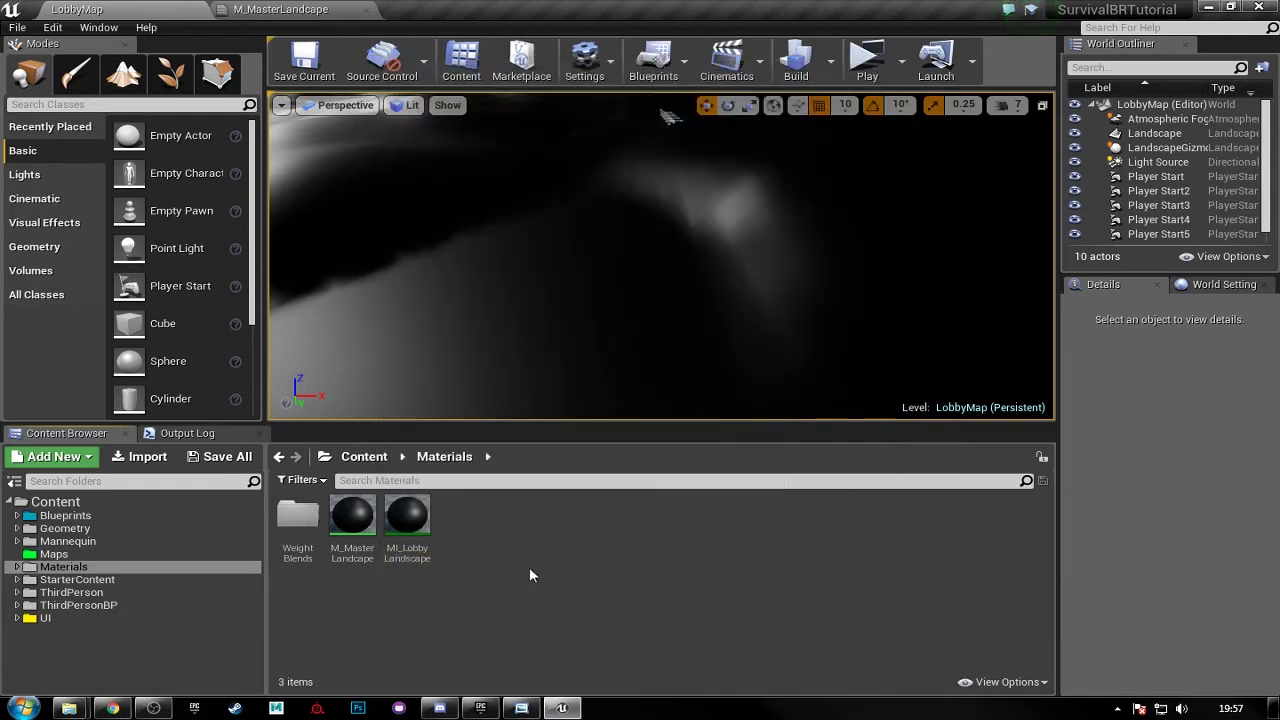
- Force delete the Grass_LayerInfo and Gravel_LayerInfo landscape layers in the WeightBlends folder
{"action": "left_click", "coordinate": [305, 532]}
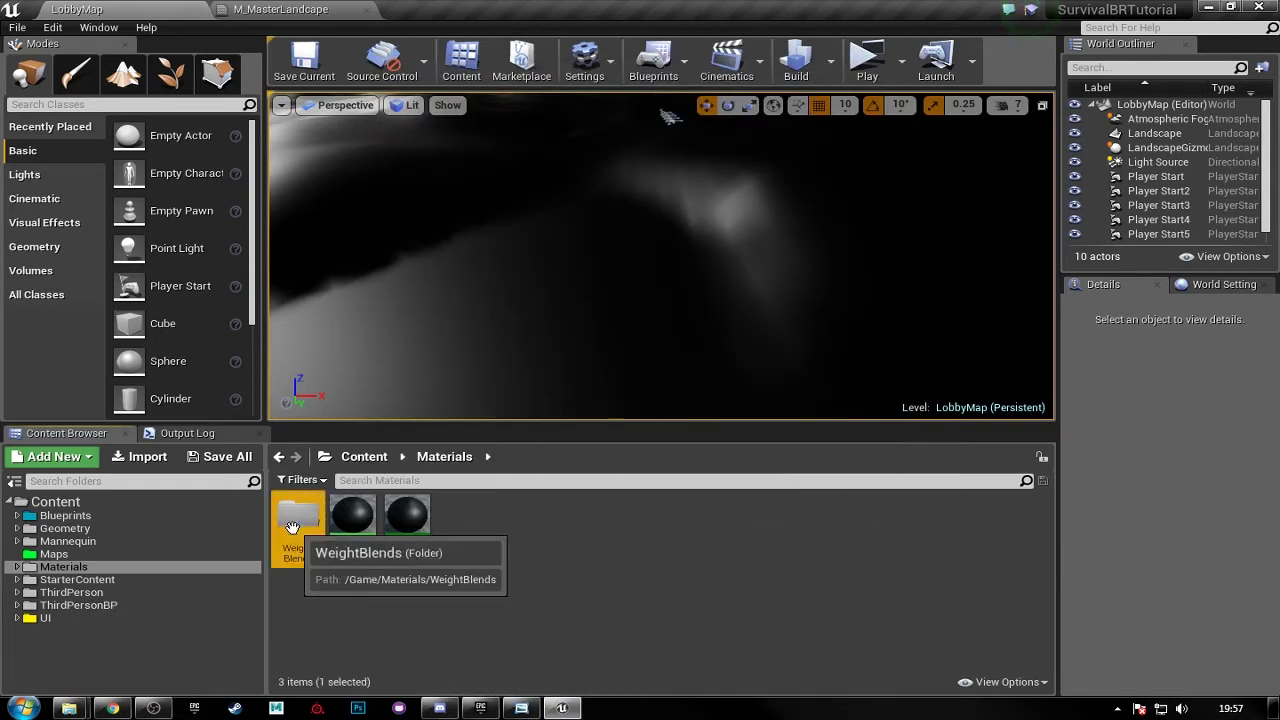
{"action": "double_click", "coordinate": [309, 537]}
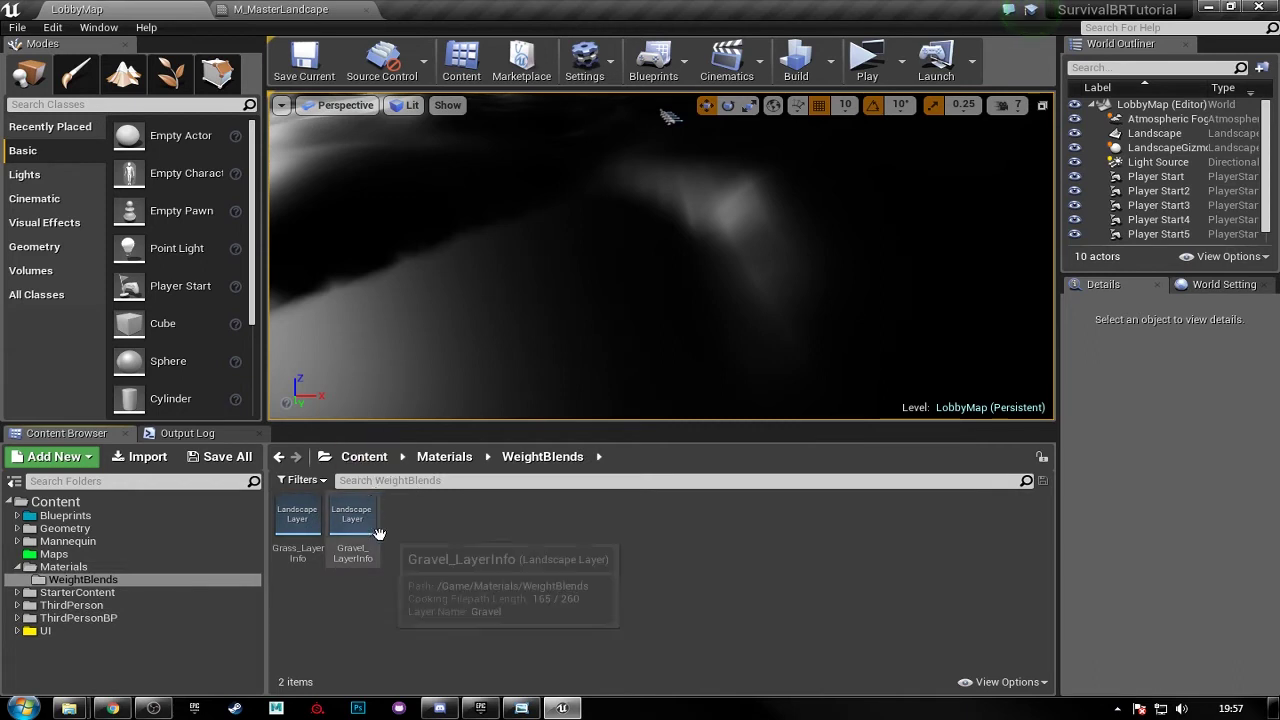
{"action": "left_click", "coordinate": [365, 525]}
{"action": "left_click", "coordinate": [305, 528], "text": "ctrl"}
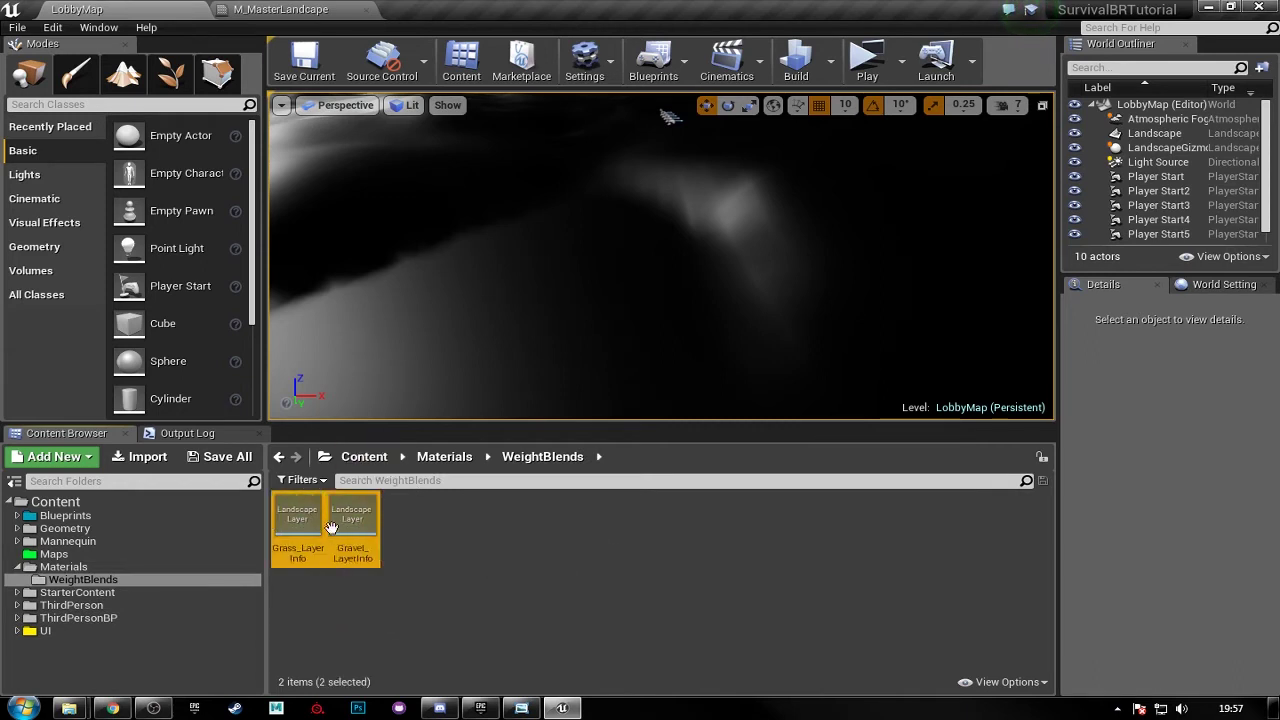
{"action": "key", "text": "Delete"}
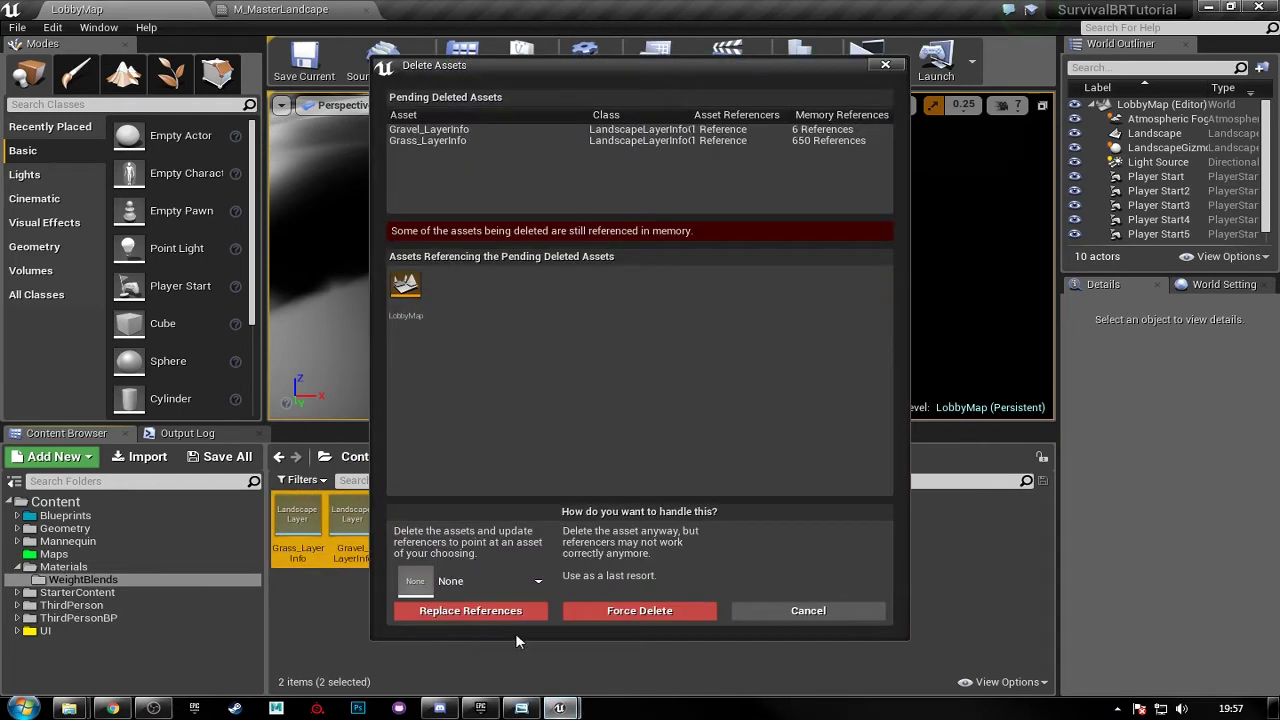
{"action": "left_click", "coordinate": [640, 610]}
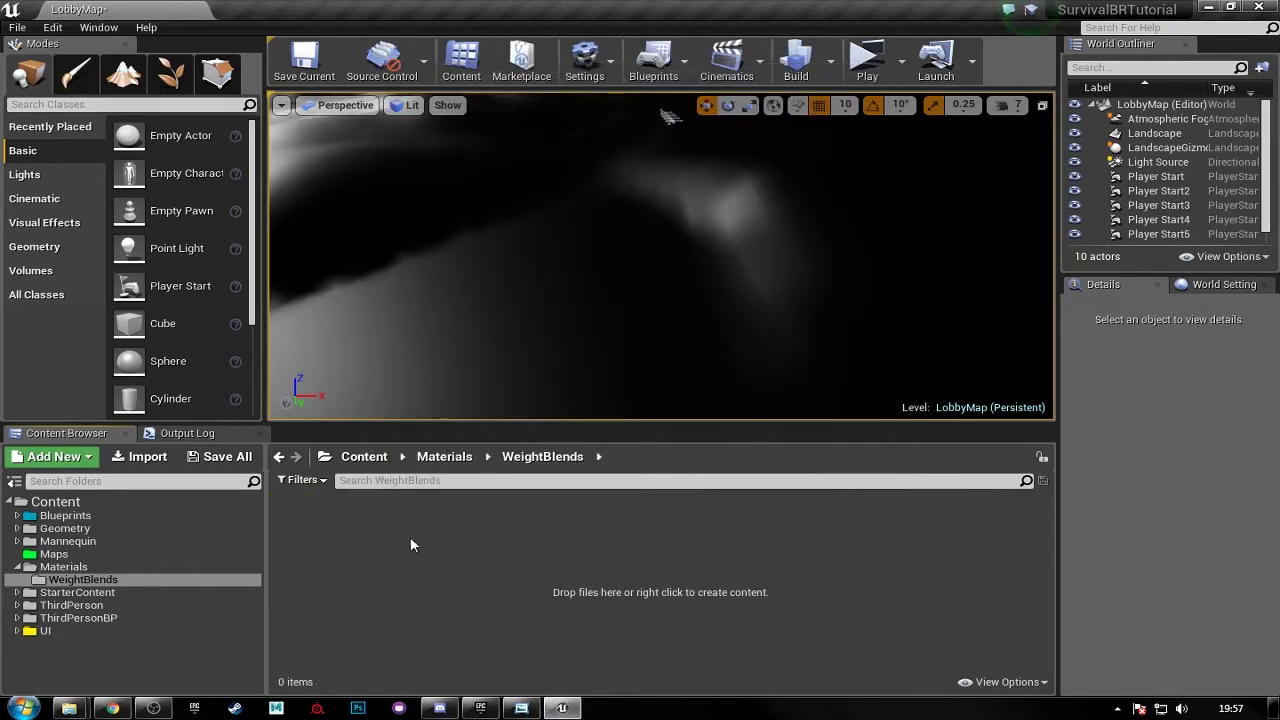
- Reopen the M_MasterLandcape material from the Materials folder to view its emptied graph
{"action": "left_click", "coordinate": [100, 566]}
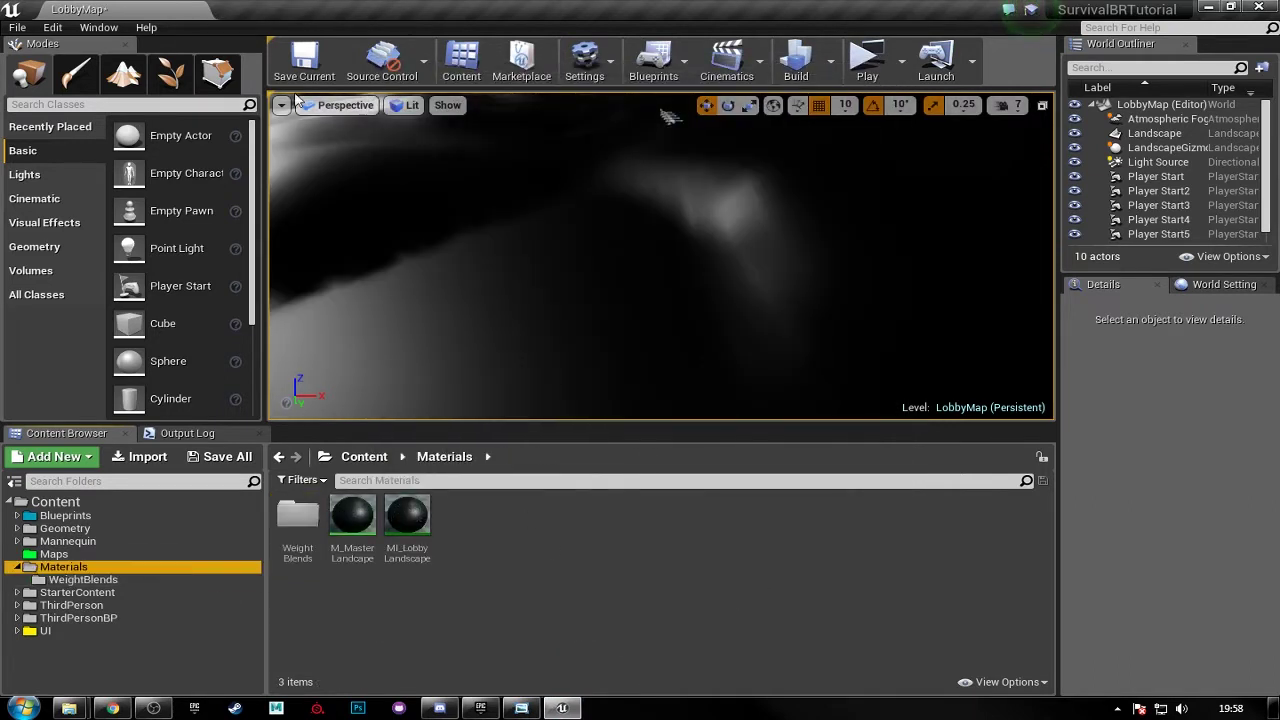
{"action": "left_click", "coordinate": [352, 525]}
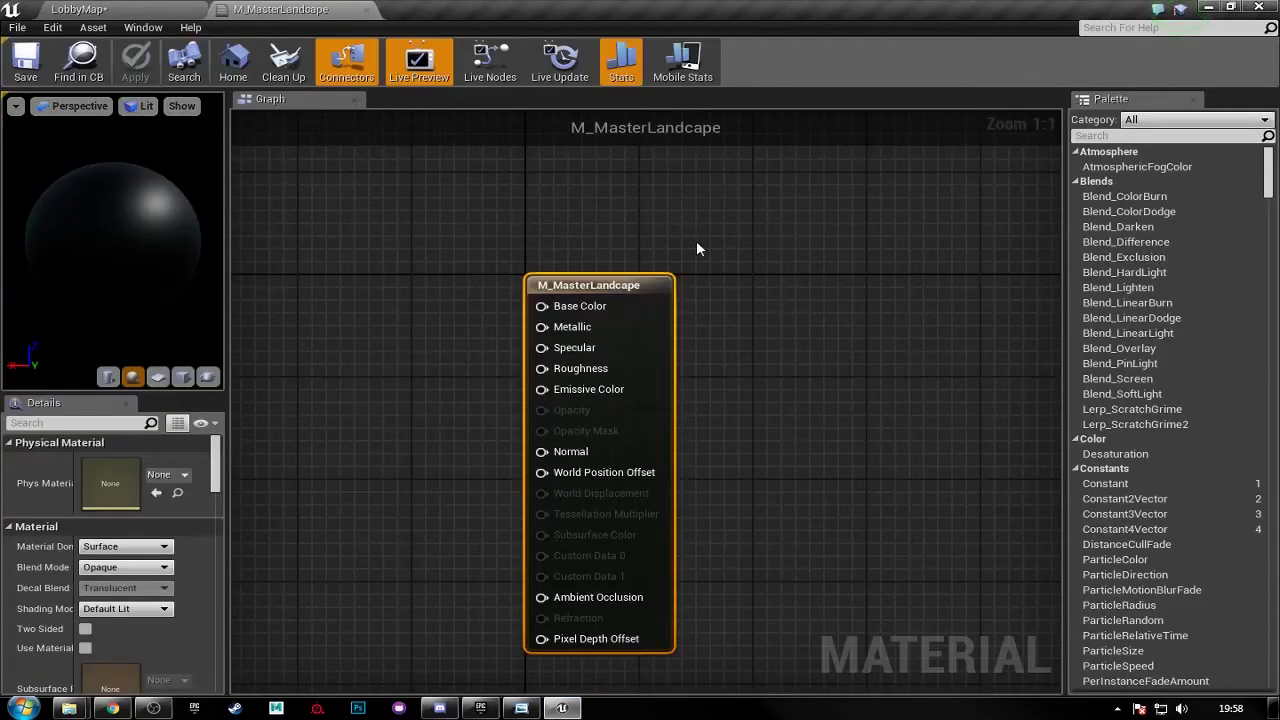
{"action": "right_click_drag", "start_coordinate": [474, 287], "coordinate": [624, 301]}
{"action": "scroll", "coordinate": [557, 300], "scroll_direction": "down", "scroll_amount": 1}
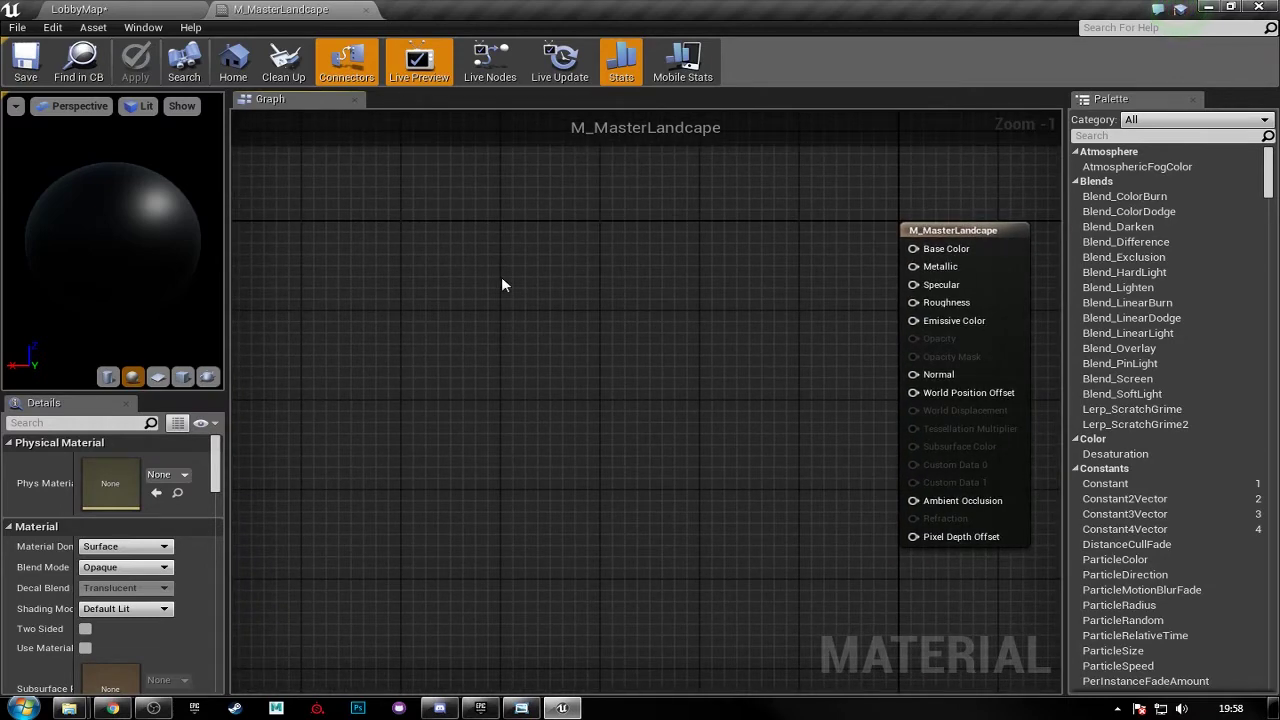
- Create a new folder named Texture inside the level project's Materials folder
{"action": "left_click", "coordinate": [79, 9]}
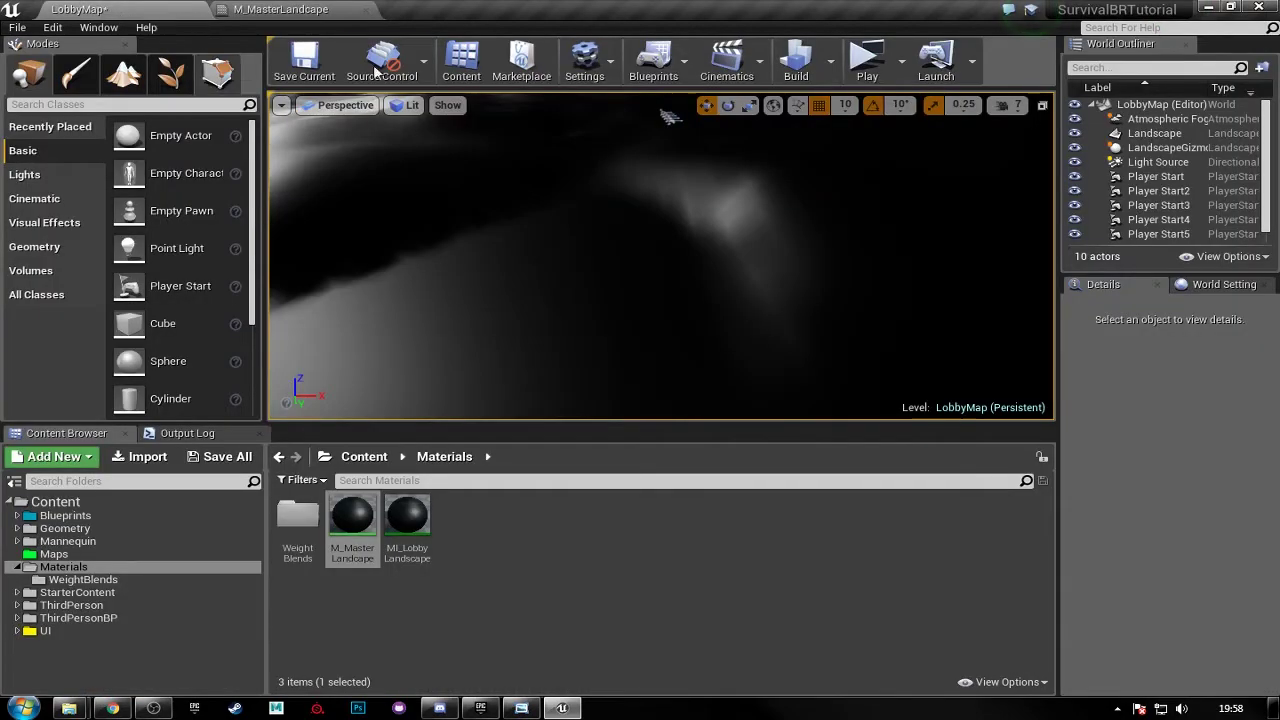
{"action": "right_click", "coordinate": [471, 527]}
{"action": "left_click", "coordinate": [534, 77]}
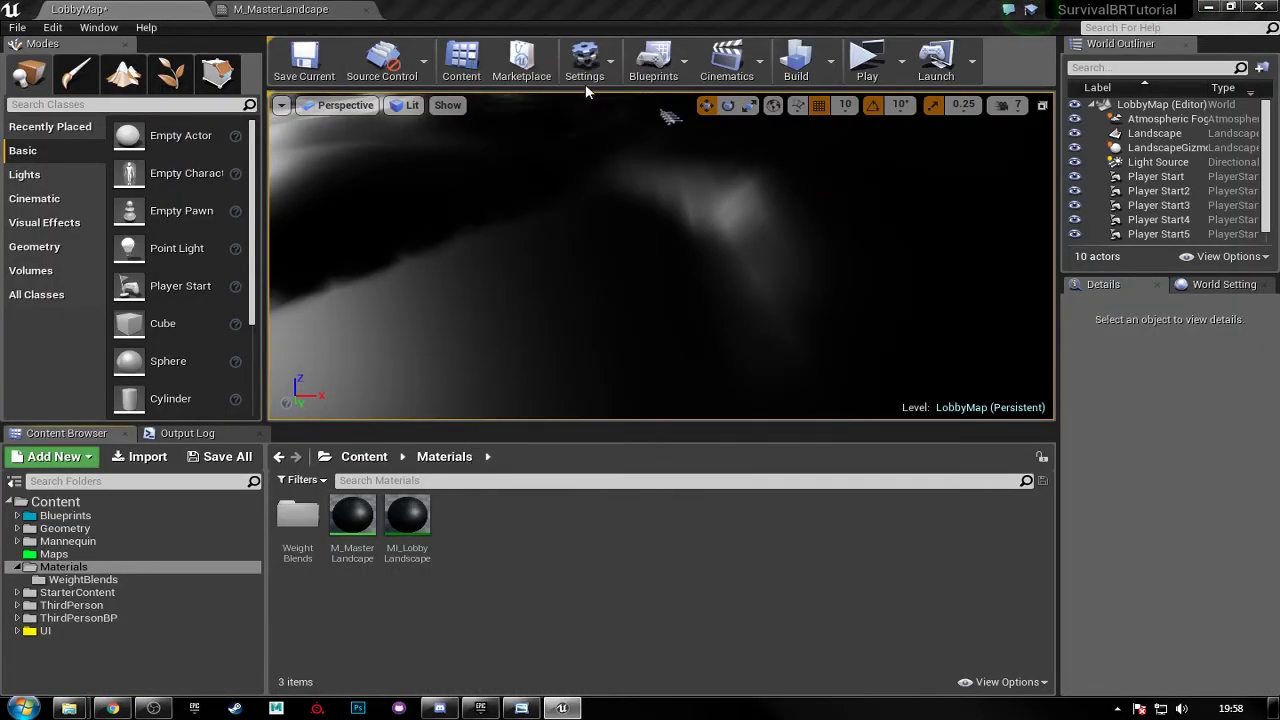
{"action": "type", "text": "Texture"}
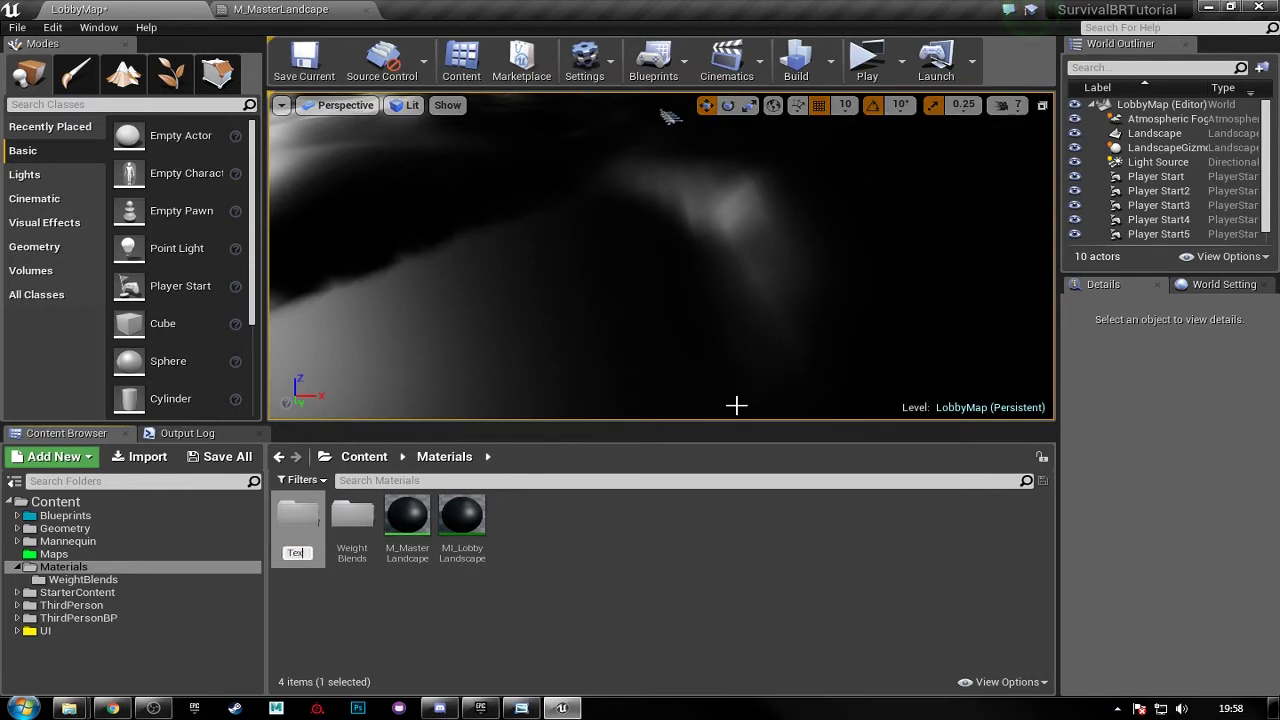
{"action": "key", "text": "Return"}
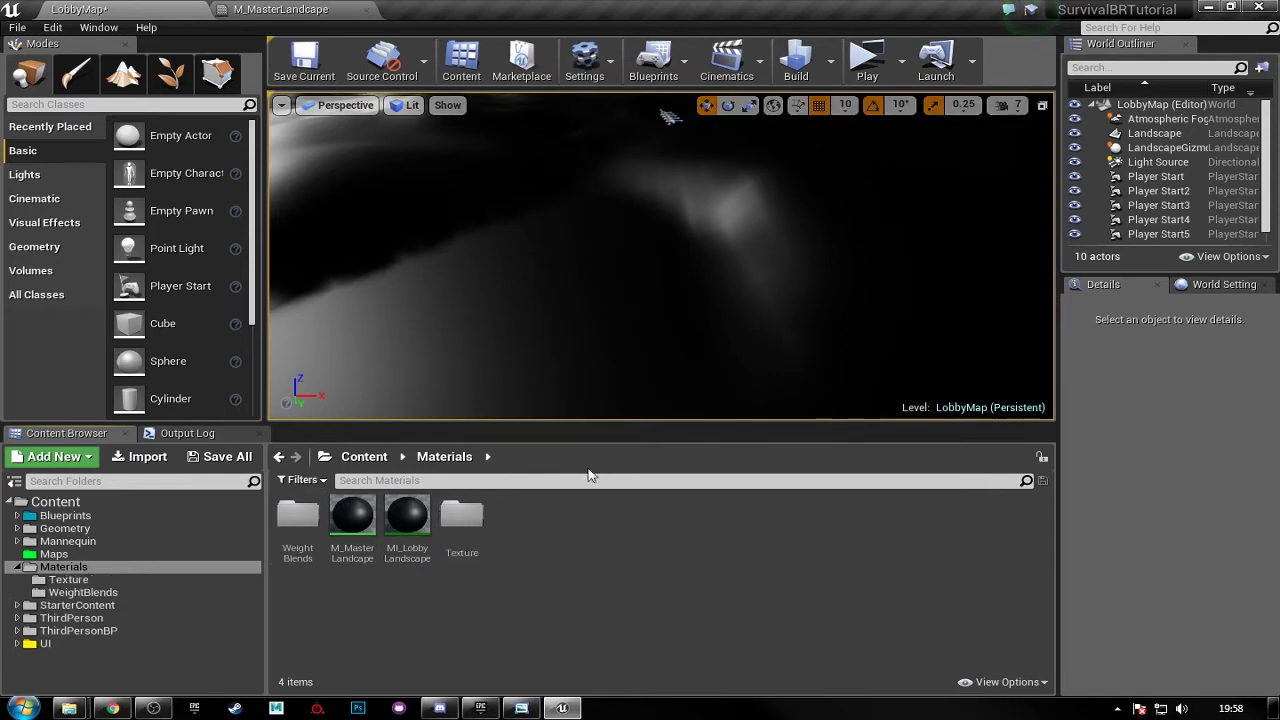
- Rename the new Texture folder as Textures and open it
{"action": "left_click", "coordinate": [476, 545]}
{"action": "left_click", "coordinate": [483, 554]}
{"action": "type", "text": "Textures"}
{"action": "key", "text": "Return"}
{"action": "left_click", "coordinate": [300, 518]}
{"action": "double_click", "coordinate": [300, 518]}
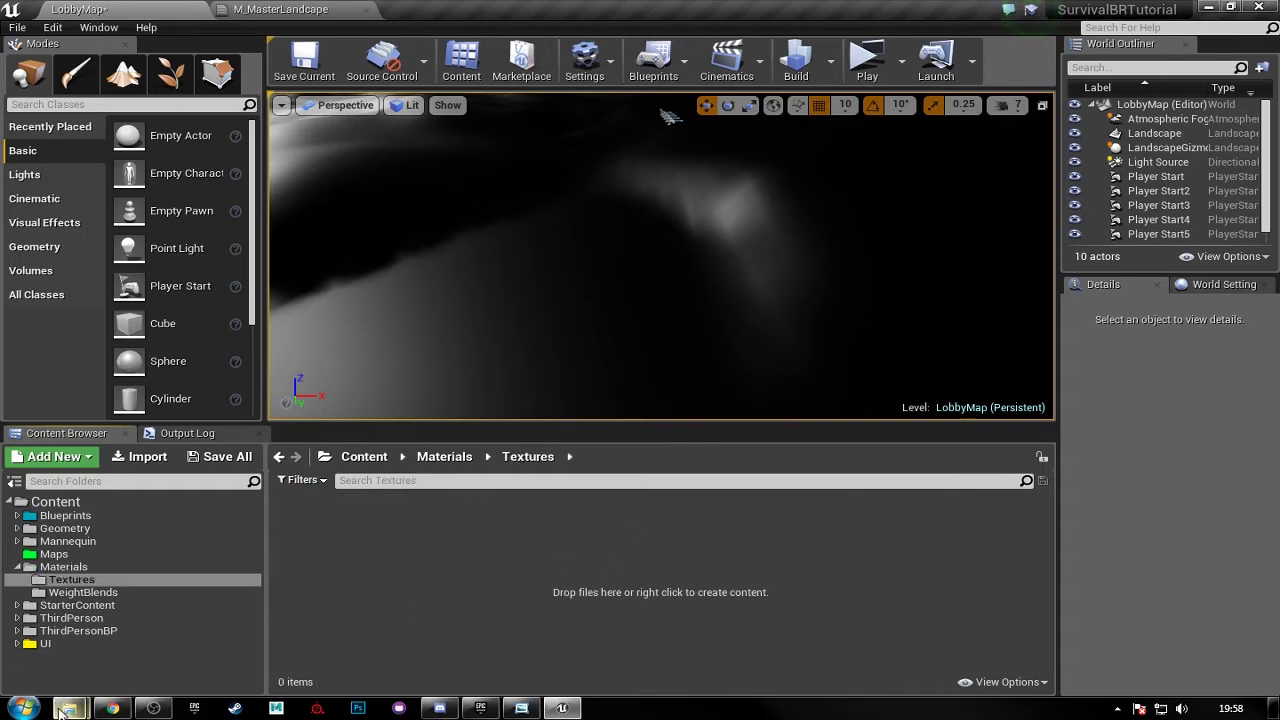
- Switch to the Mud001 window in Windows Explorer, move it above the content area, and open the Dirt001 texture folder instead
{"action": "mouse_move", "coordinate": [69, 706]}
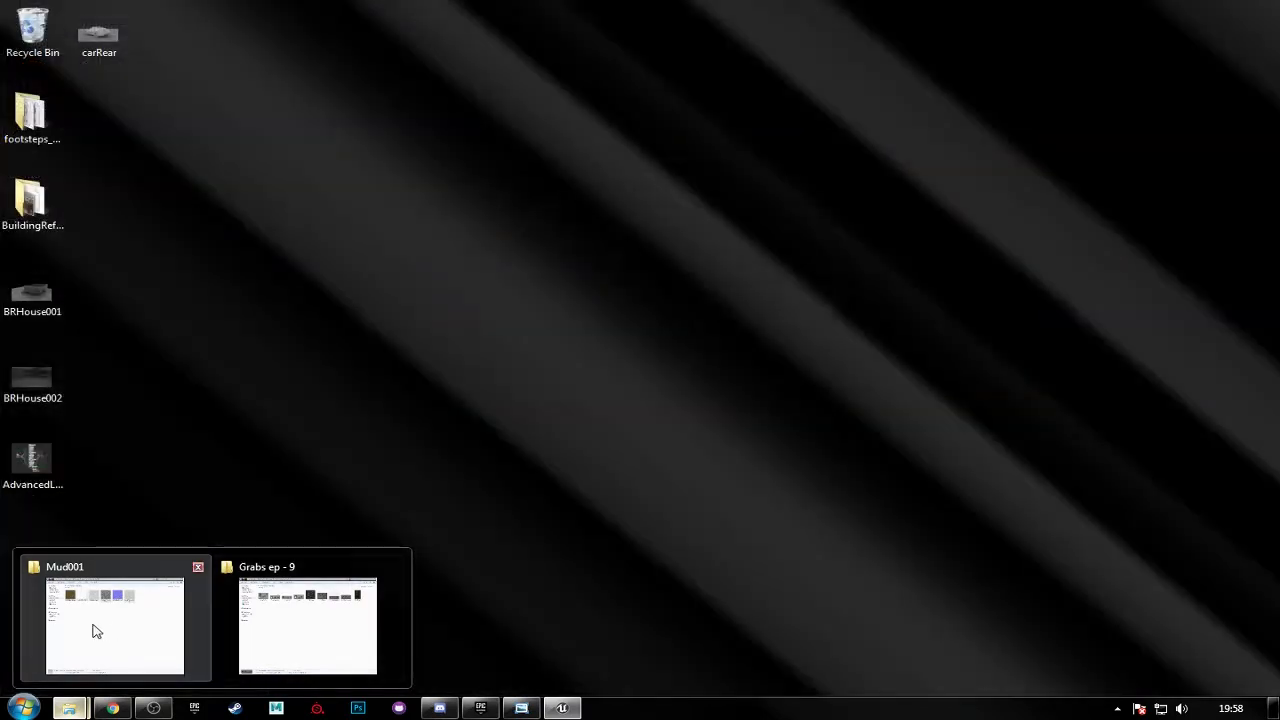
{"action": "left_click", "coordinate": [96, 631]}
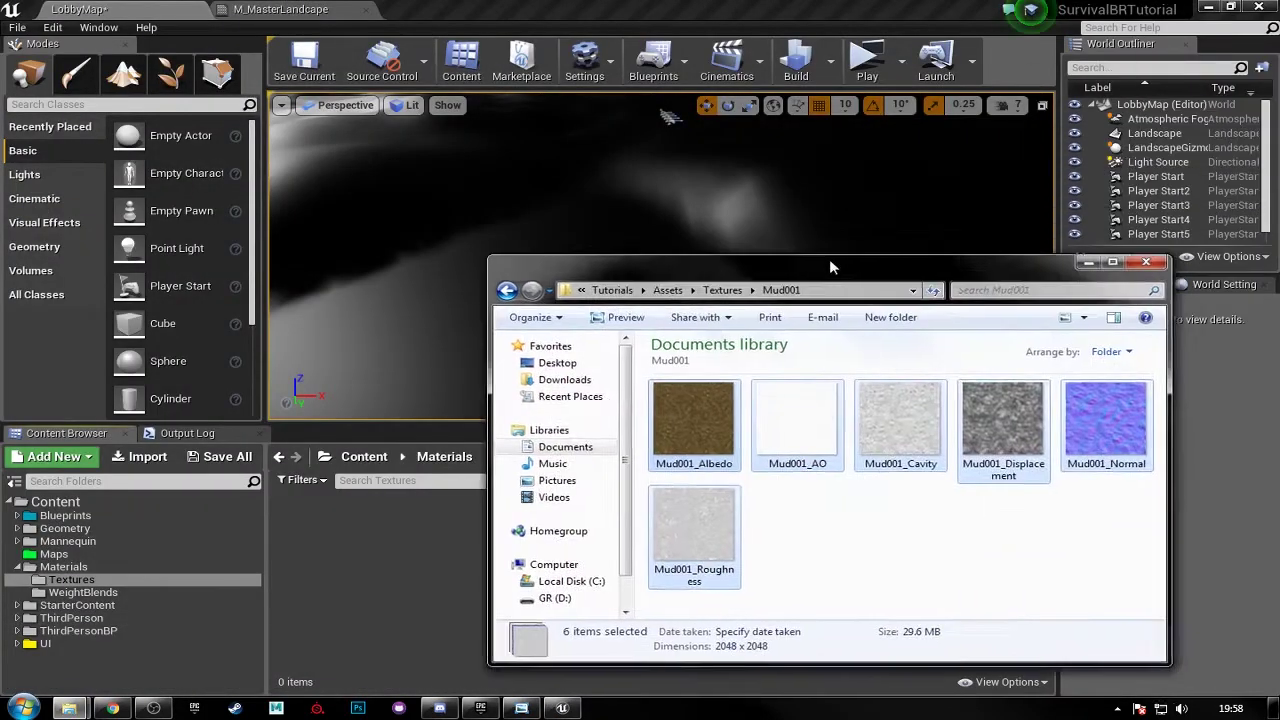
{"action": "left_click_drag", "start_coordinate": [829, 266], "coordinate": [770, 162]}
{"action": "left_click", "coordinate": [663, 186]}
{"action": "left_click", "coordinate": [835, 320]}
{"action": "left_click", "coordinate": [935, 320]}
{"action": "double_click", "coordinate": [735, 345]}
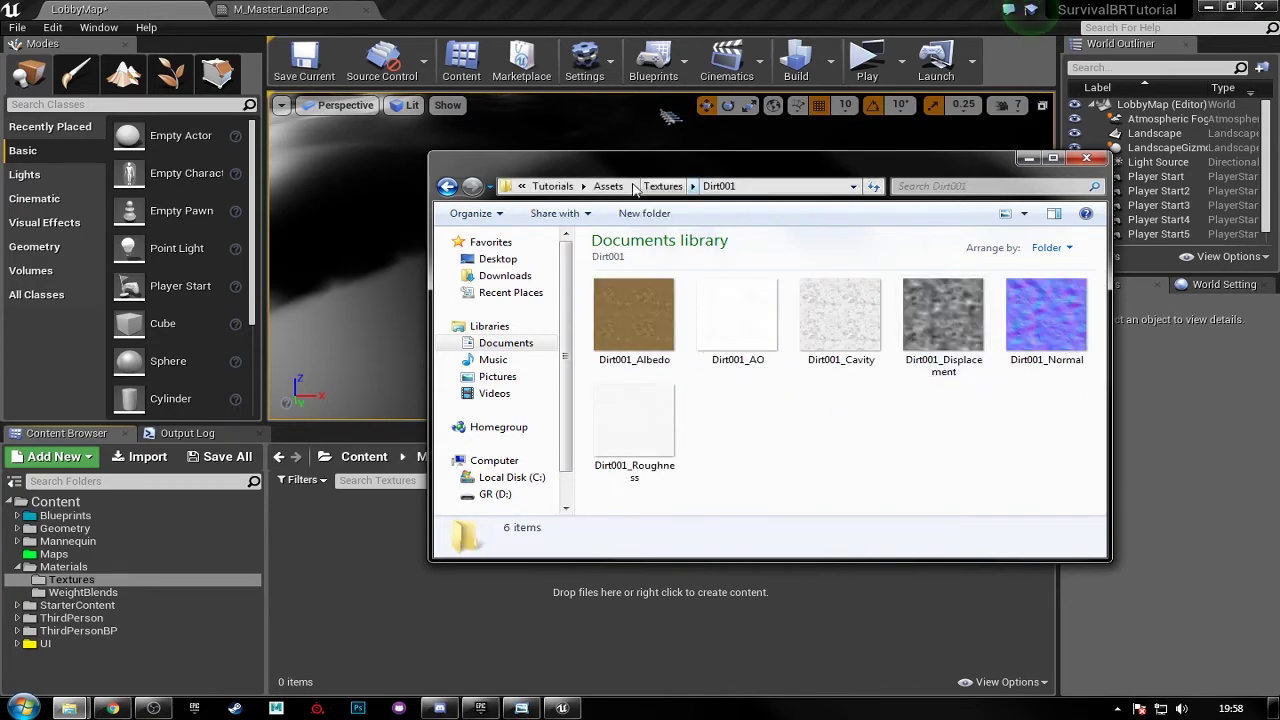
- Import the six Dirt001 texture files from Windows Explorer into the Materials/Textures folder
{"action": "left_click_drag", "start_coordinate": [958, 168], "coordinate": [1279, 170]}
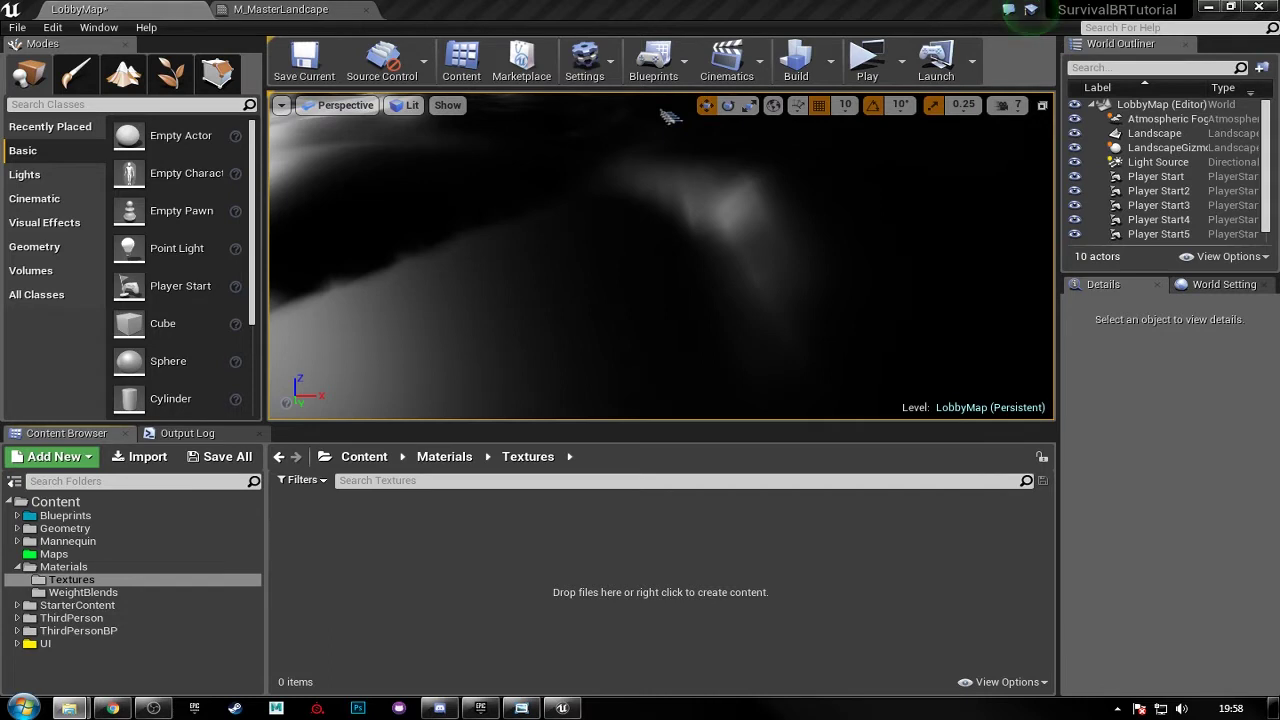
{"action": "left_click_drag", "start_coordinate": [517, 580], "coordinate": [510, 541]}
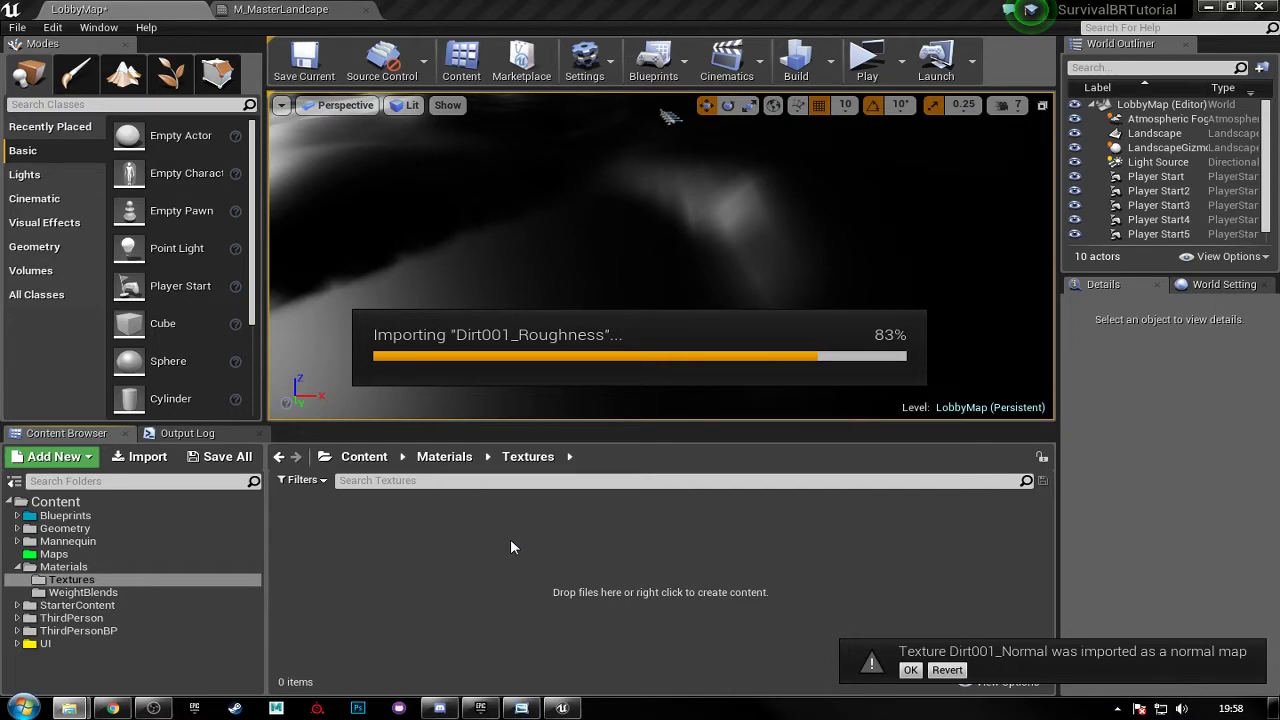
{"action": "left_click", "coordinate": [652, 591]}
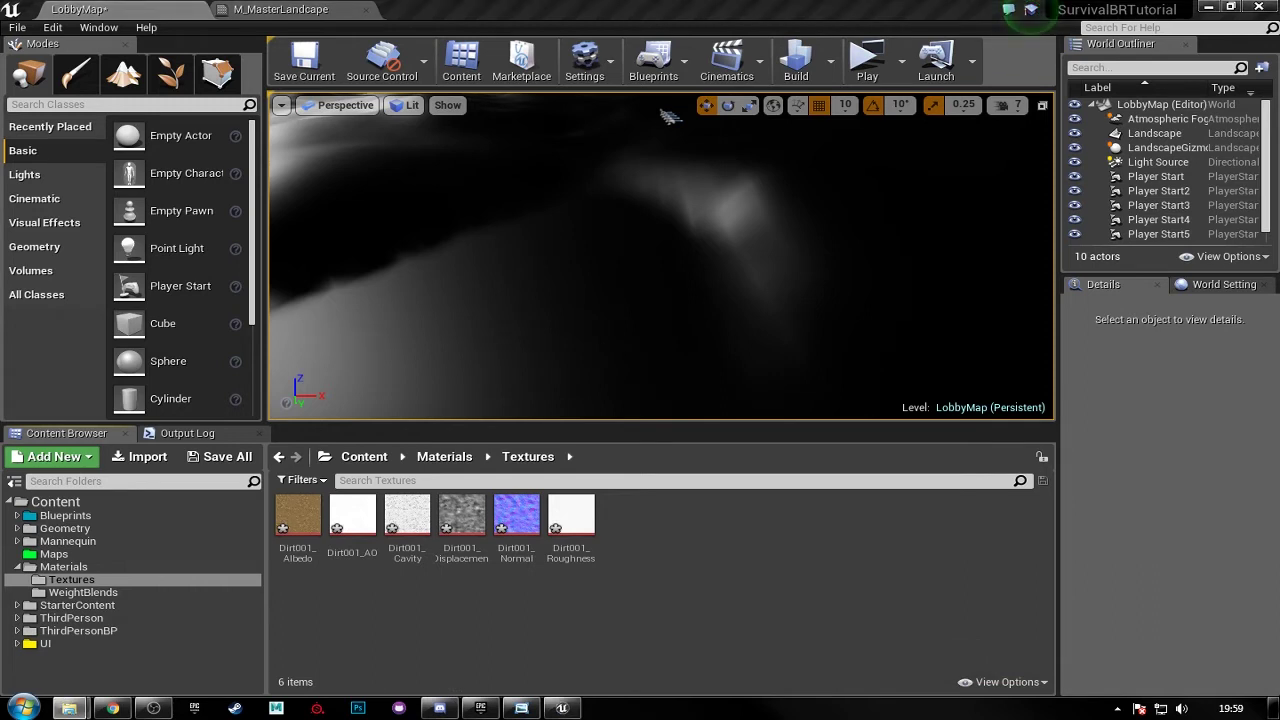
- Import the six Grass001 and the six Mud001 texture files into the same Textures folder
{"action": "left_click_drag", "start_coordinate": [752, 550], "coordinate": [727, 545]}
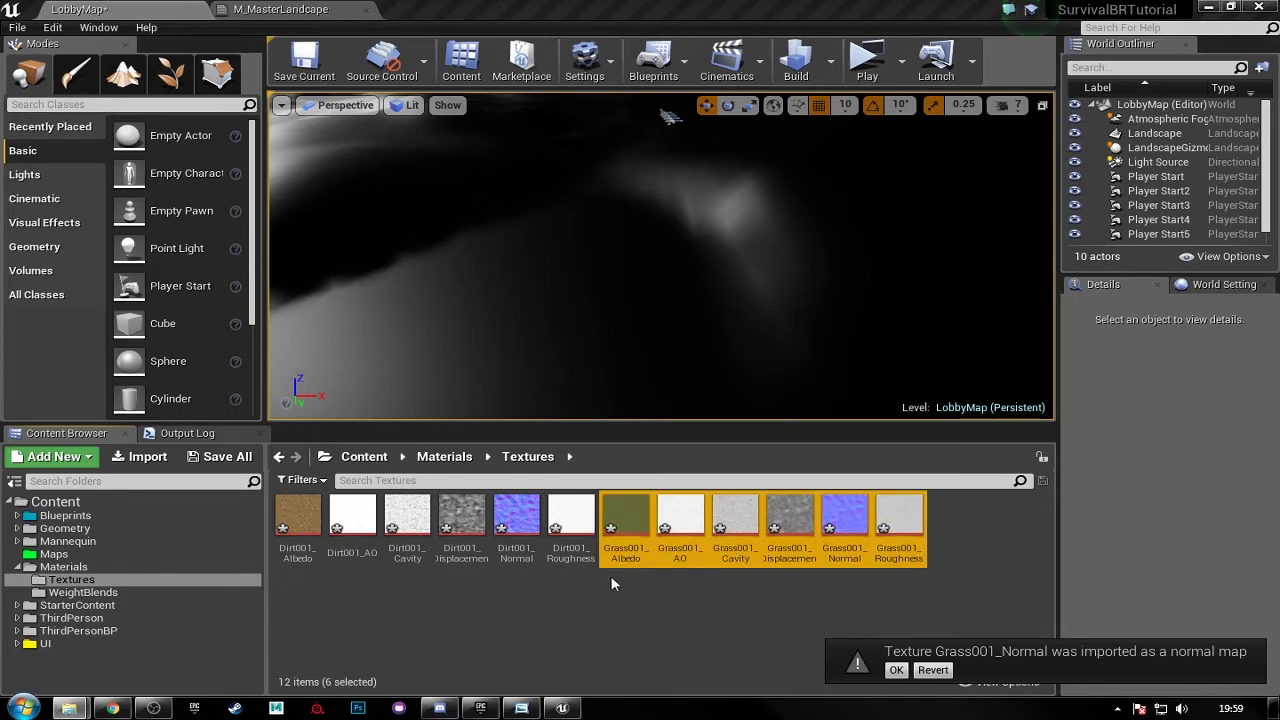
{"action": "left_click", "coordinate": [624, 606]}
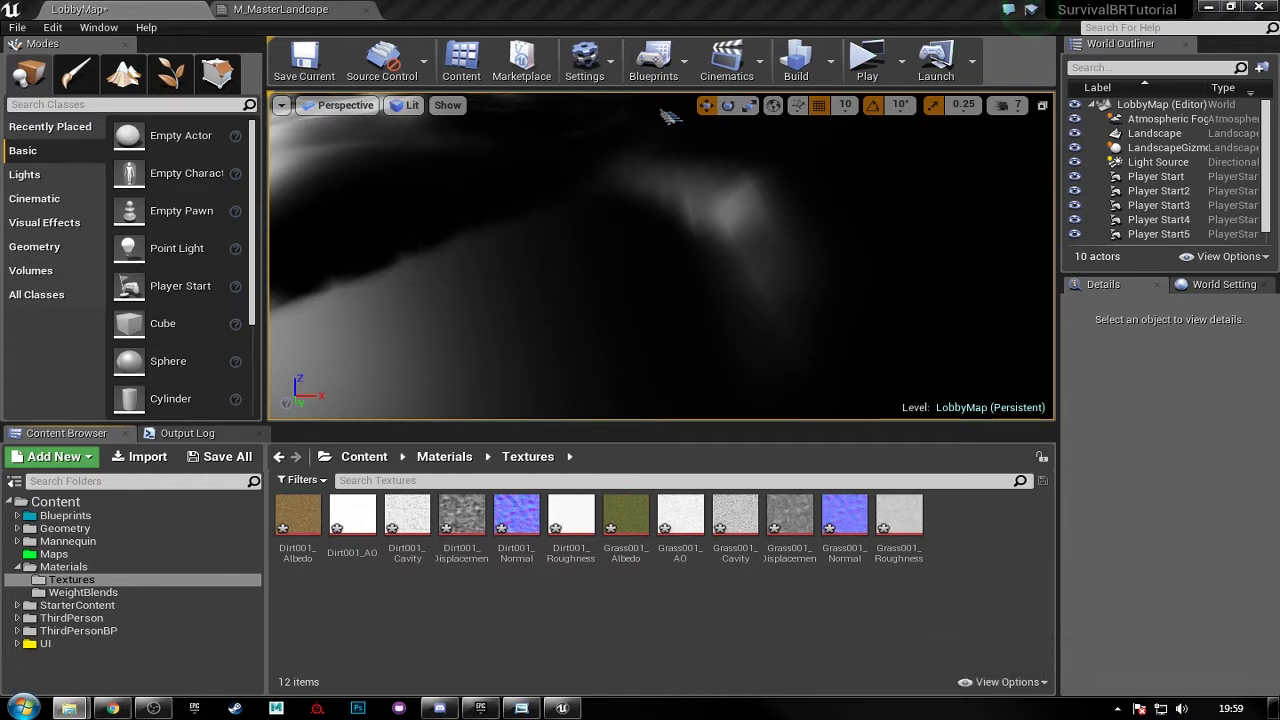
{"action": "left_click_drag", "start_coordinate": [819, 614], "coordinate": [819, 614]}
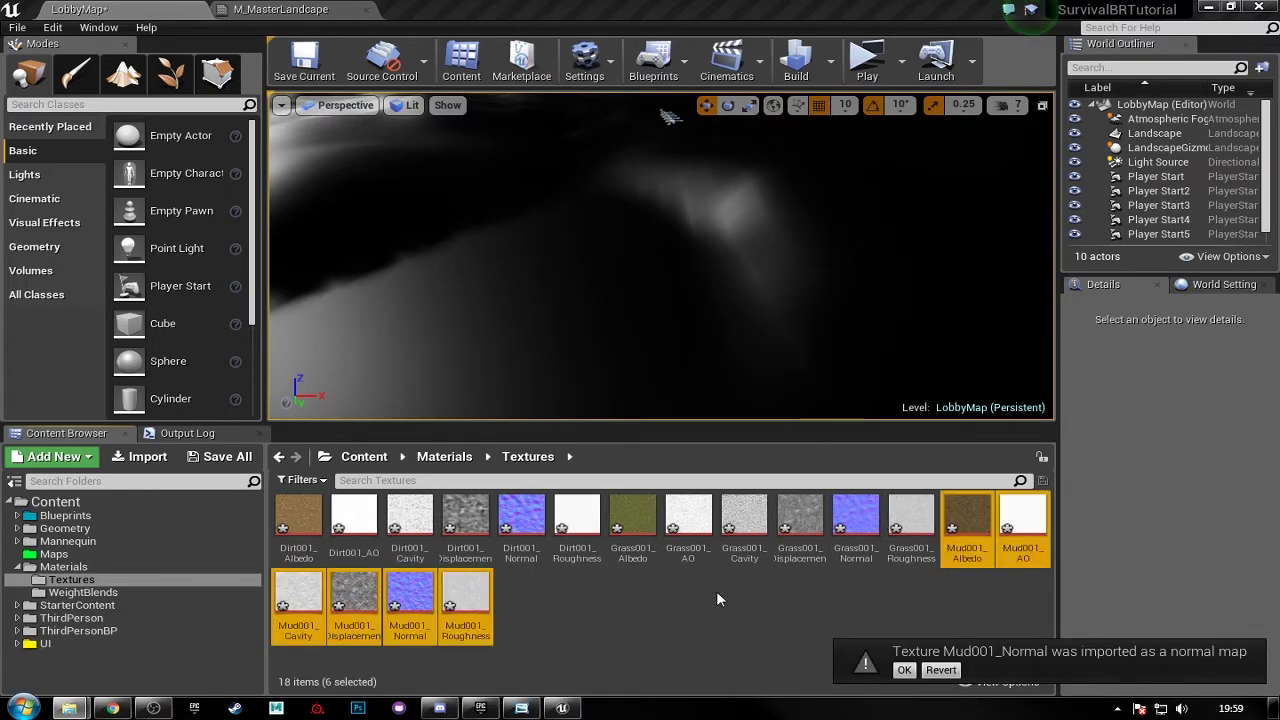
{"action": "left_click", "coordinate": [727, 590]}
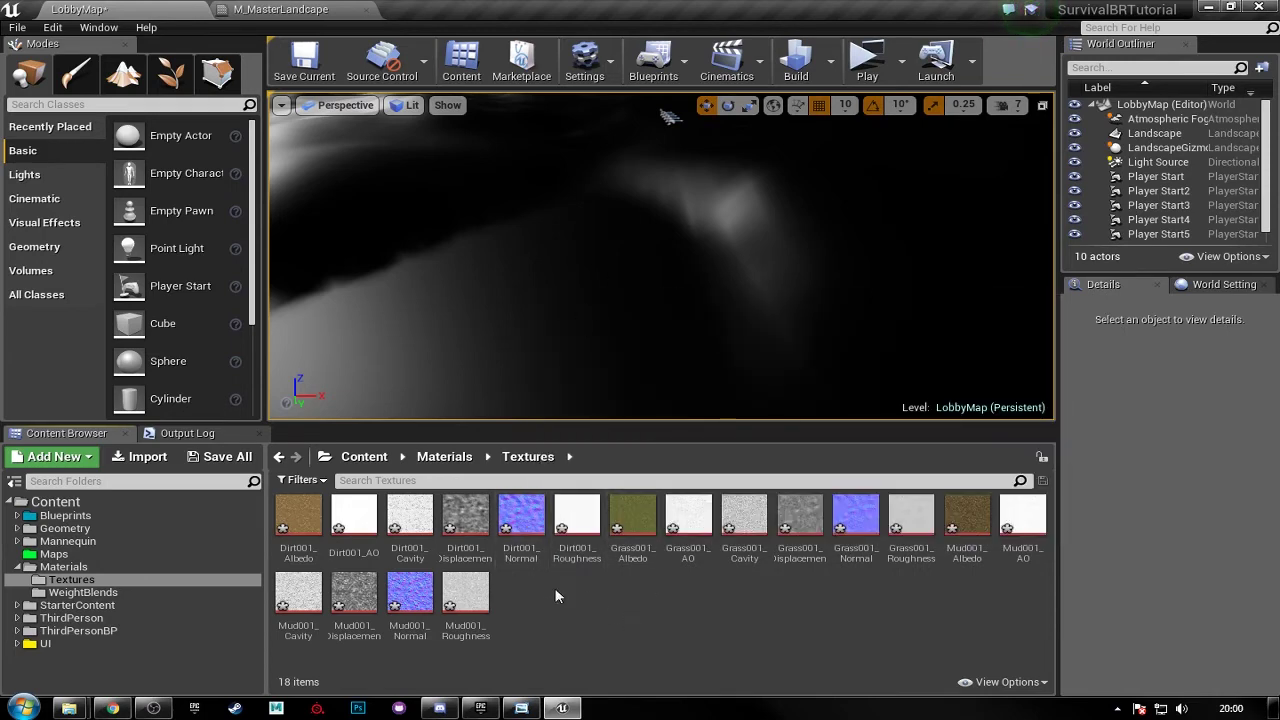
- Enable Flip Green Channel on the Dirt001_Normal texture, save it and close its editor
{"action": "double_click", "coordinate": [519, 538]}
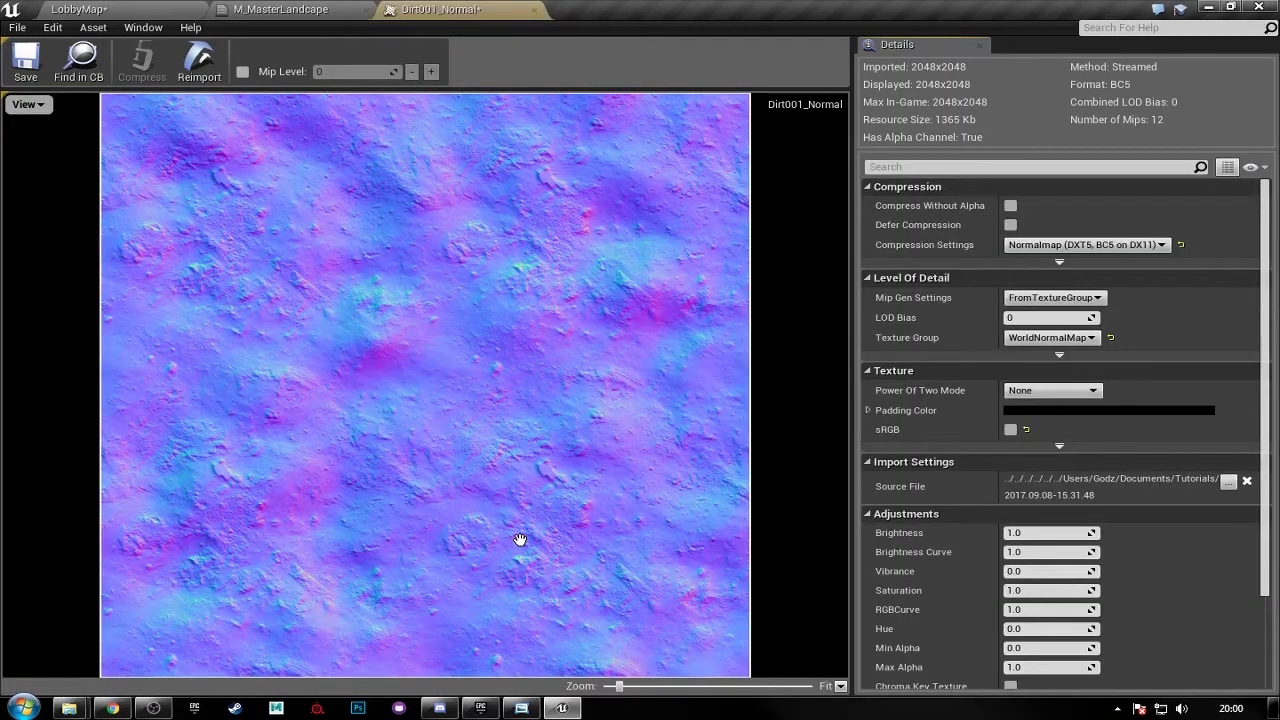
{"action": "scroll", "coordinate": [997, 530], "scroll_direction": "down", "scroll_amount": 3}
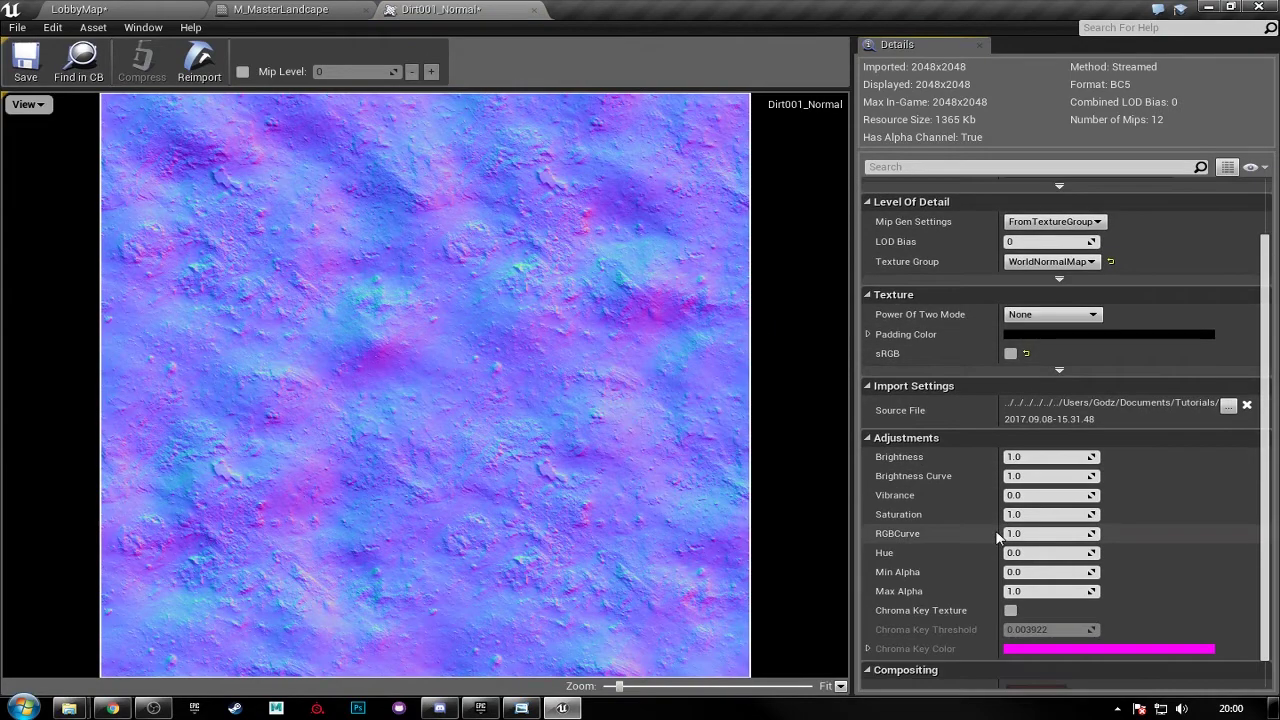
{"action": "scroll", "coordinate": [997, 537], "scroll_direction": "down", "scroll_amount": 1}
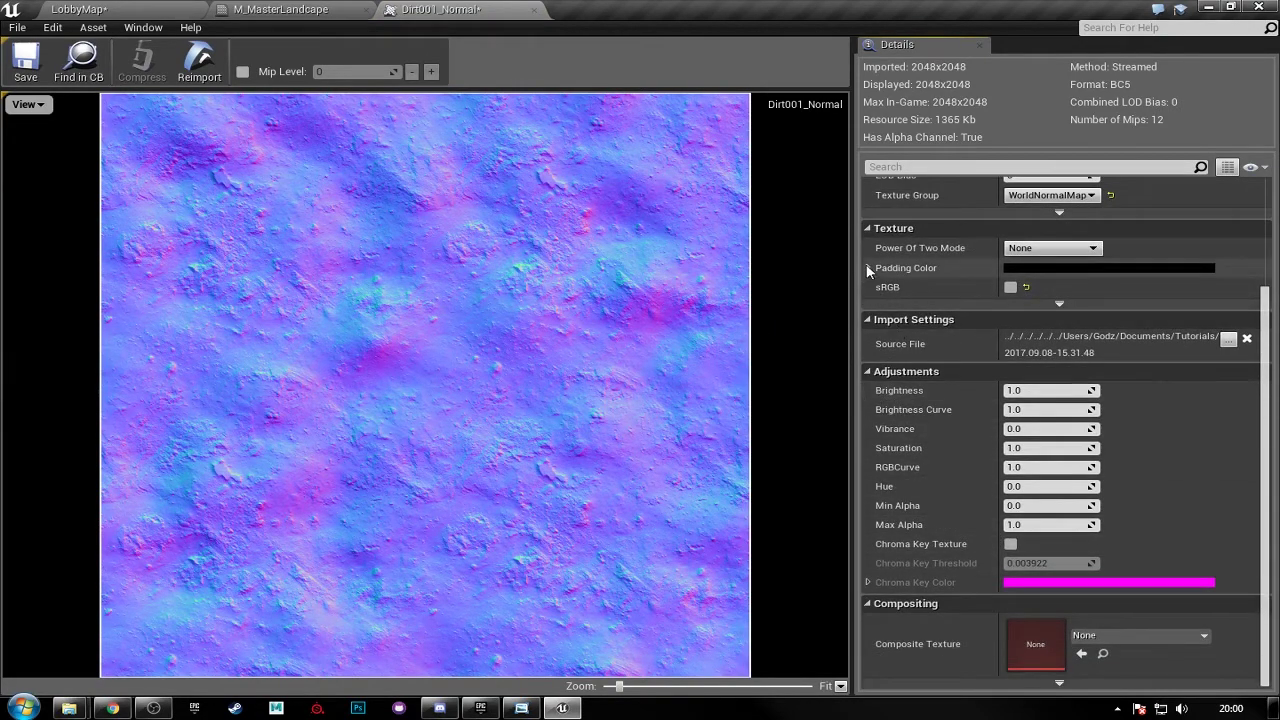
{"action": "left_click", "coordinate": [1043, 304]}
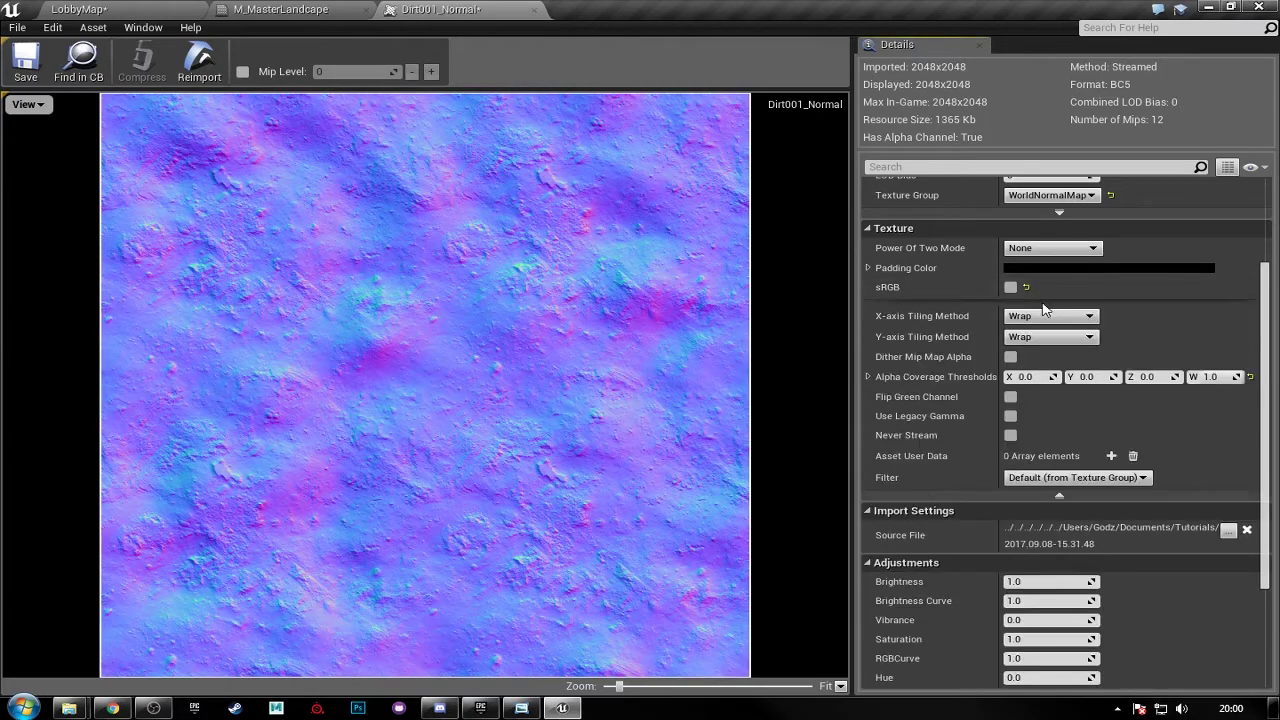
{"action": "left_click", "coordinate": [1011, 398]}
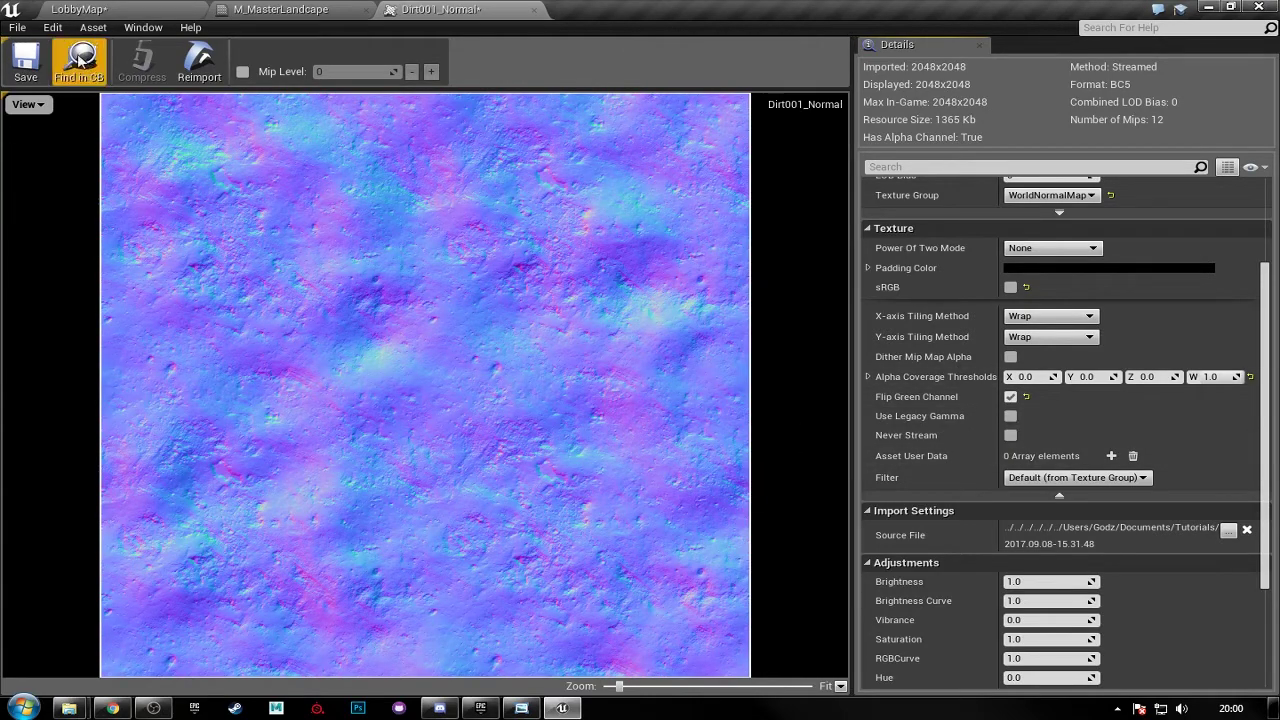
{"action": "left_click", "coordinate": [35, 62]}
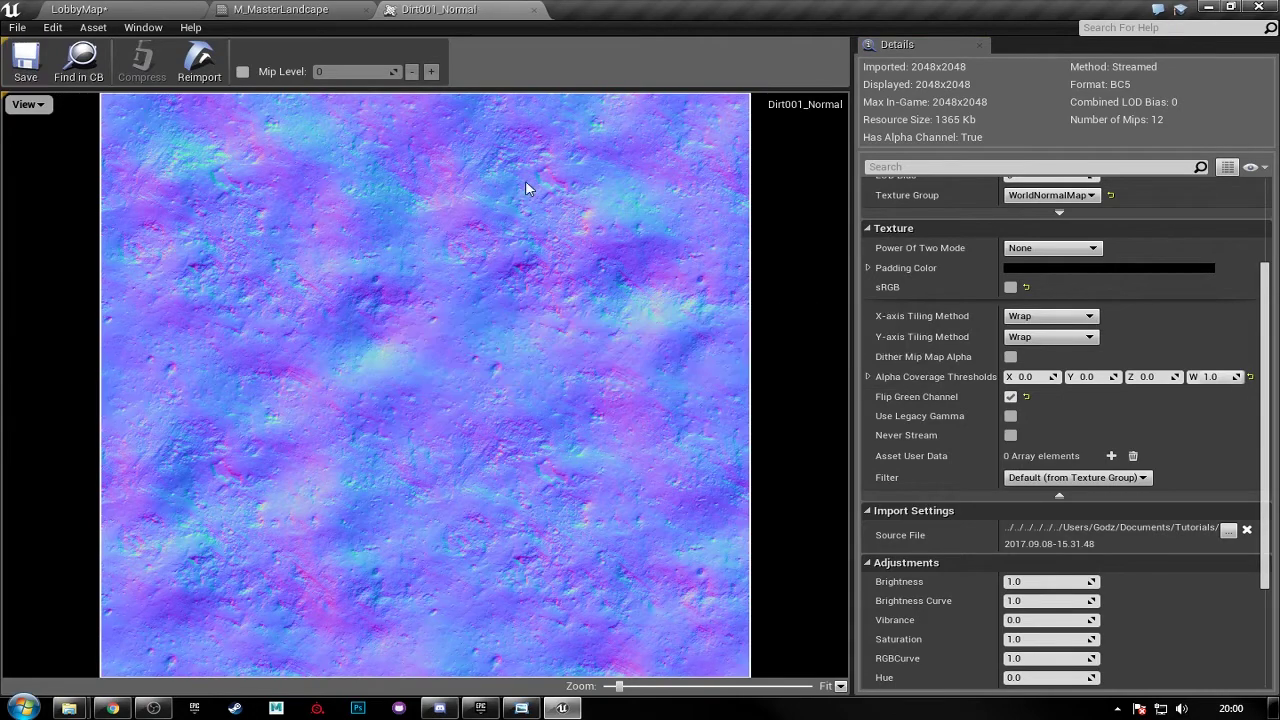
{"action": "left_click", "coordinate": [533, 11]}
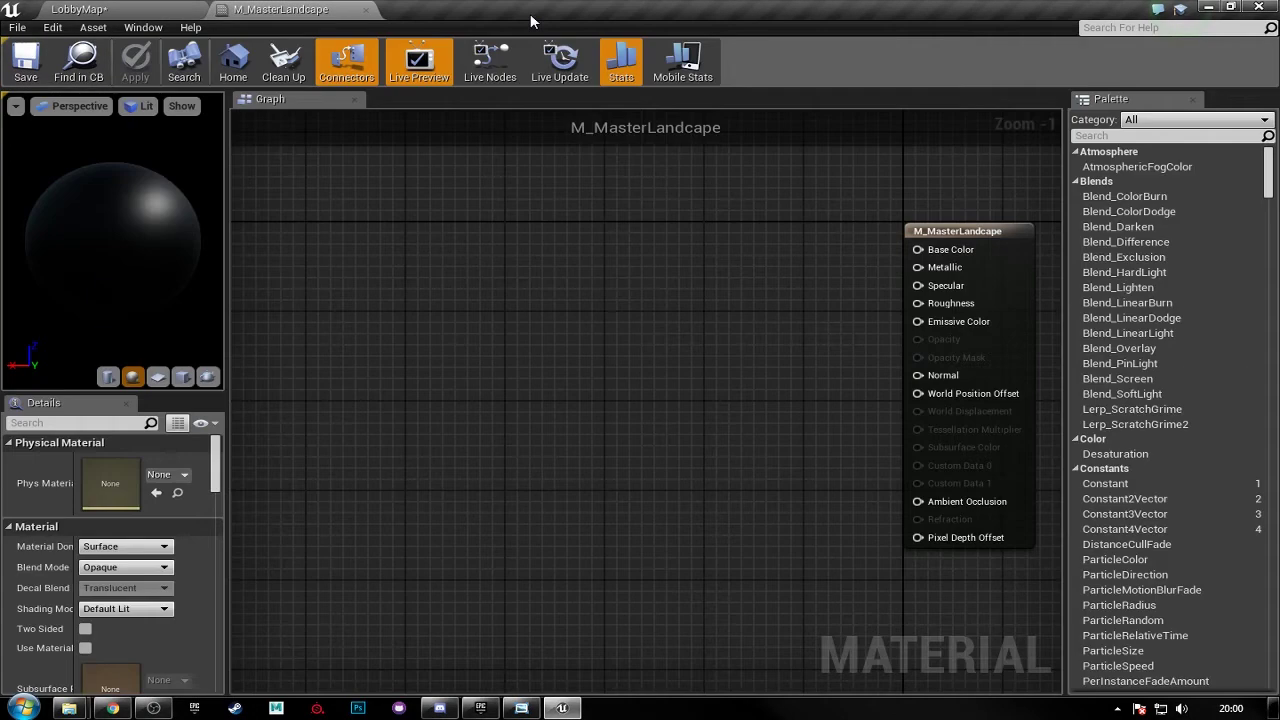
- Enable Flip Green Channel on the Grass001_Normal texture, save it and close its editor
{"action": "left_click", "coordinate": [163, 11]}
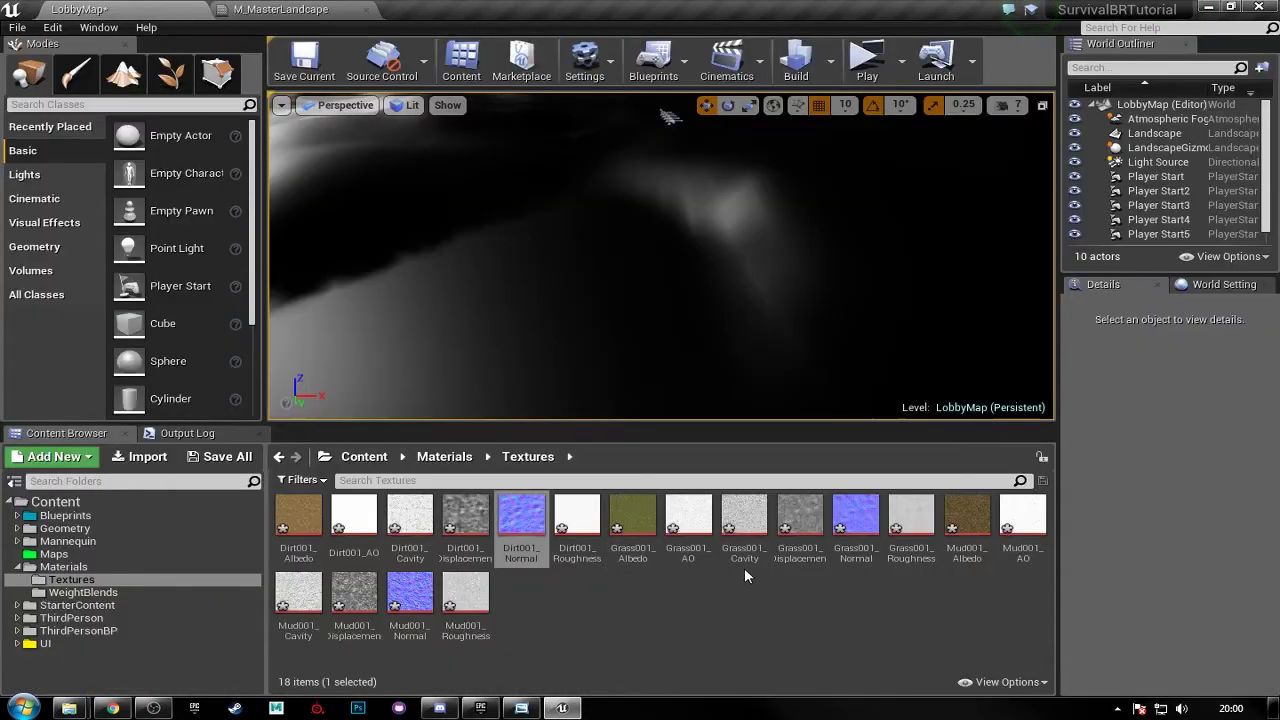
{"action": "double_click", "coordinate": [855, 517]}
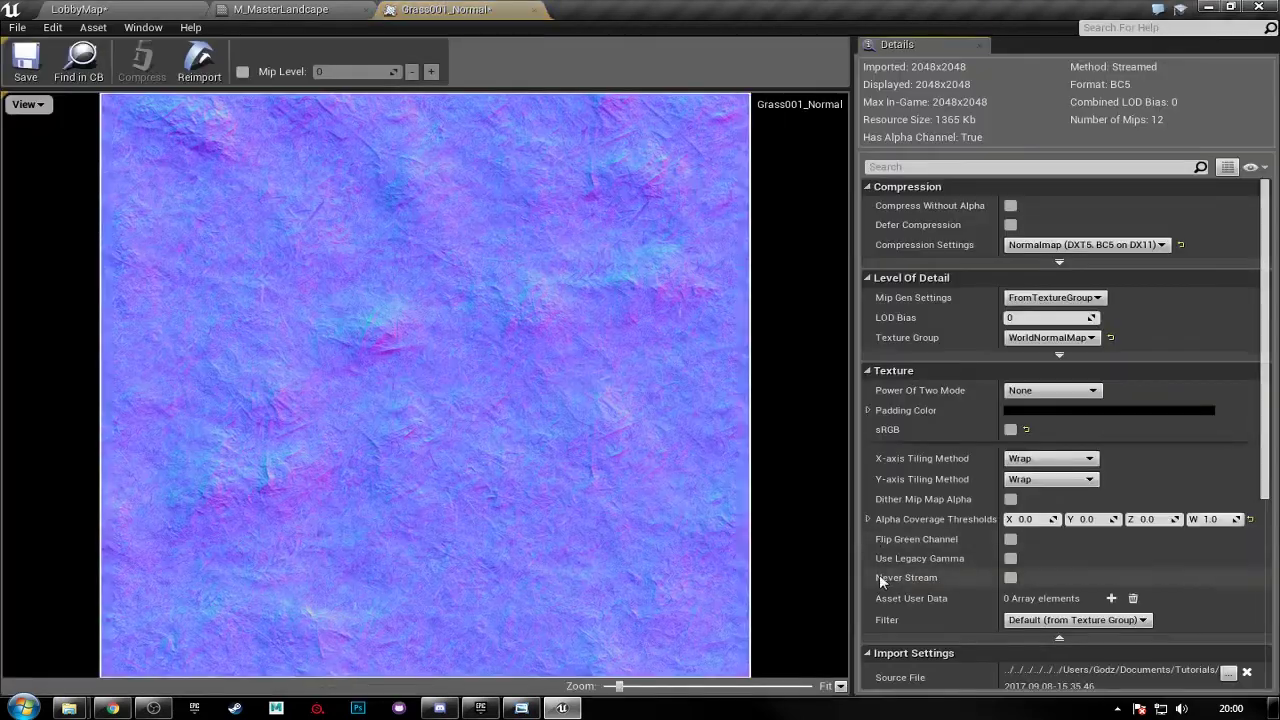
{"action": "left_click", "coordinate": [1010, 540]}
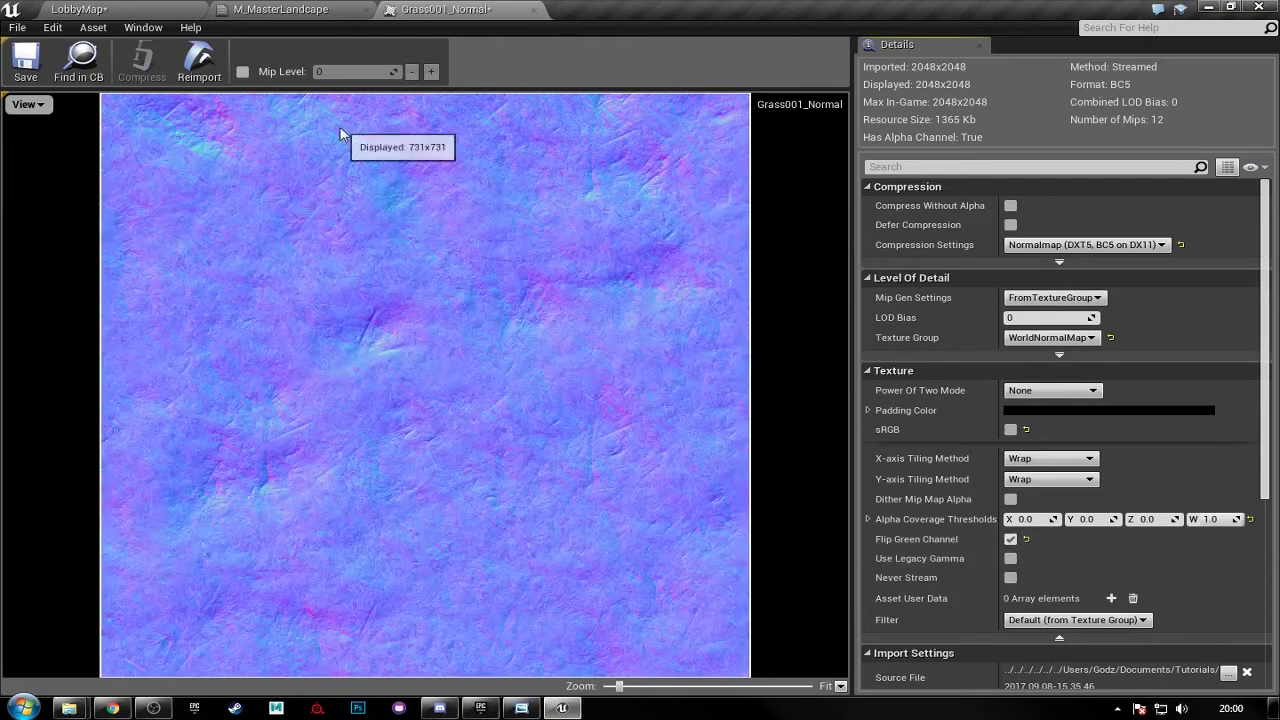
{"action": "left_click", "coordinate": [38, 70]}
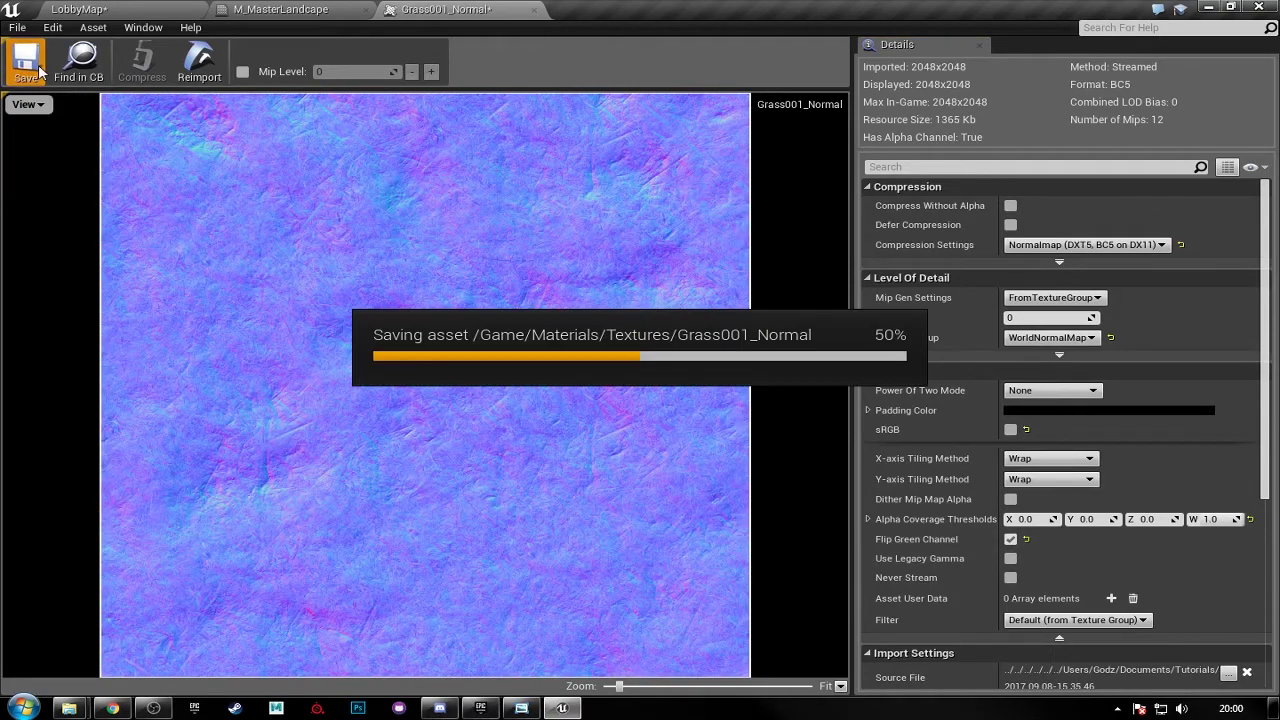
{"action": "left_click", "coordinate": [534, 9]}
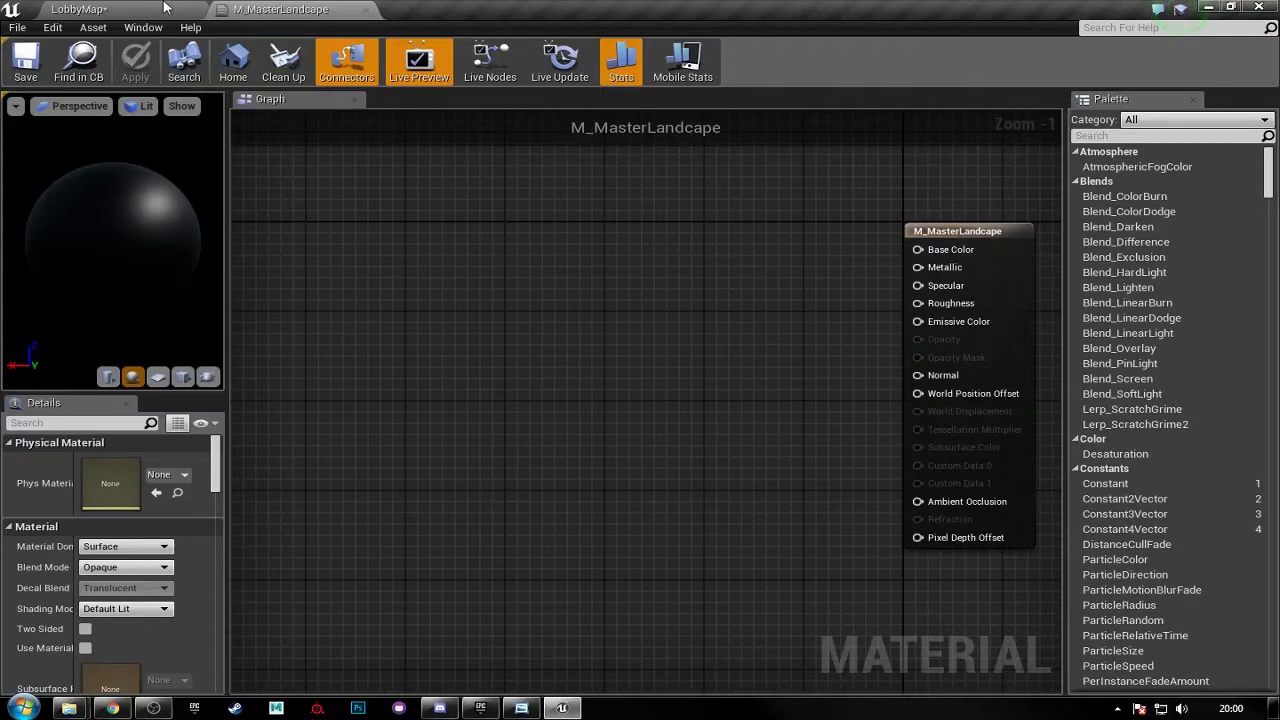
- Enable Flip Green Channel on the Mud001_Normal texture, save it and close its editor
{"action": "left_click", "coordinate": [79, 9]}
{"action": "double_click", "coordinate": [410, 593]}
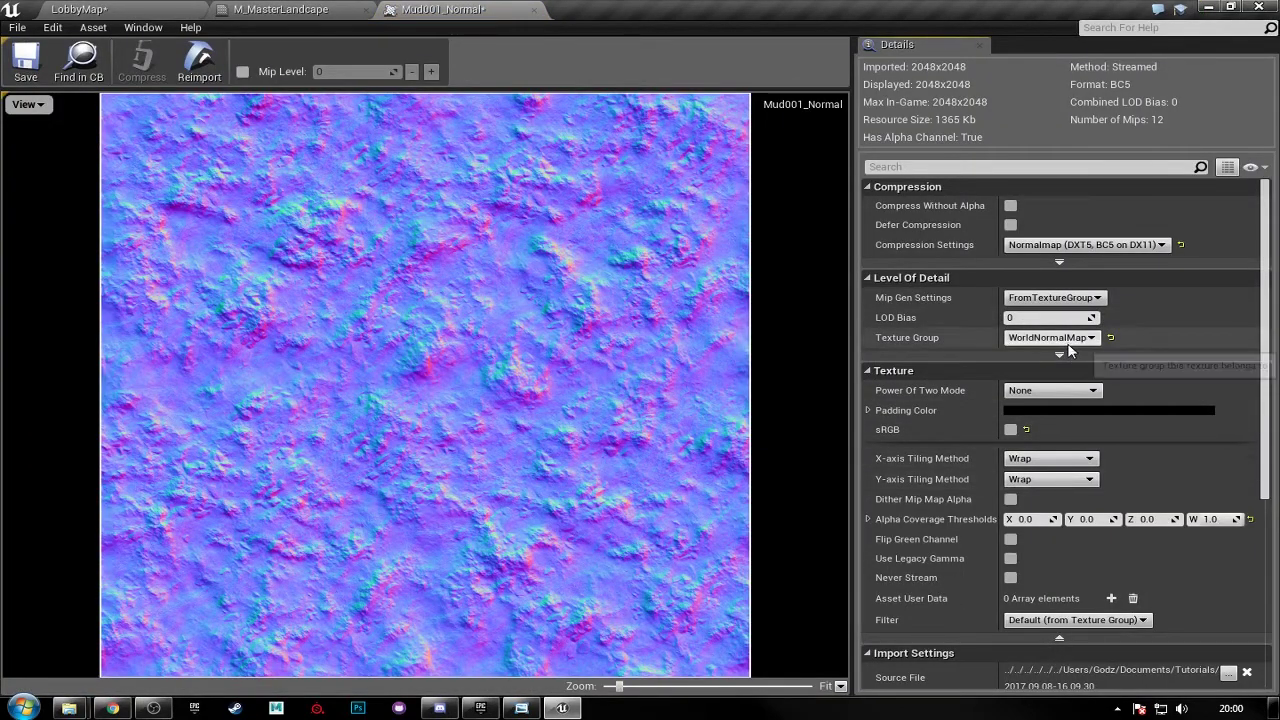
{"action": "left_click", "coordinate": [1146, 549]}
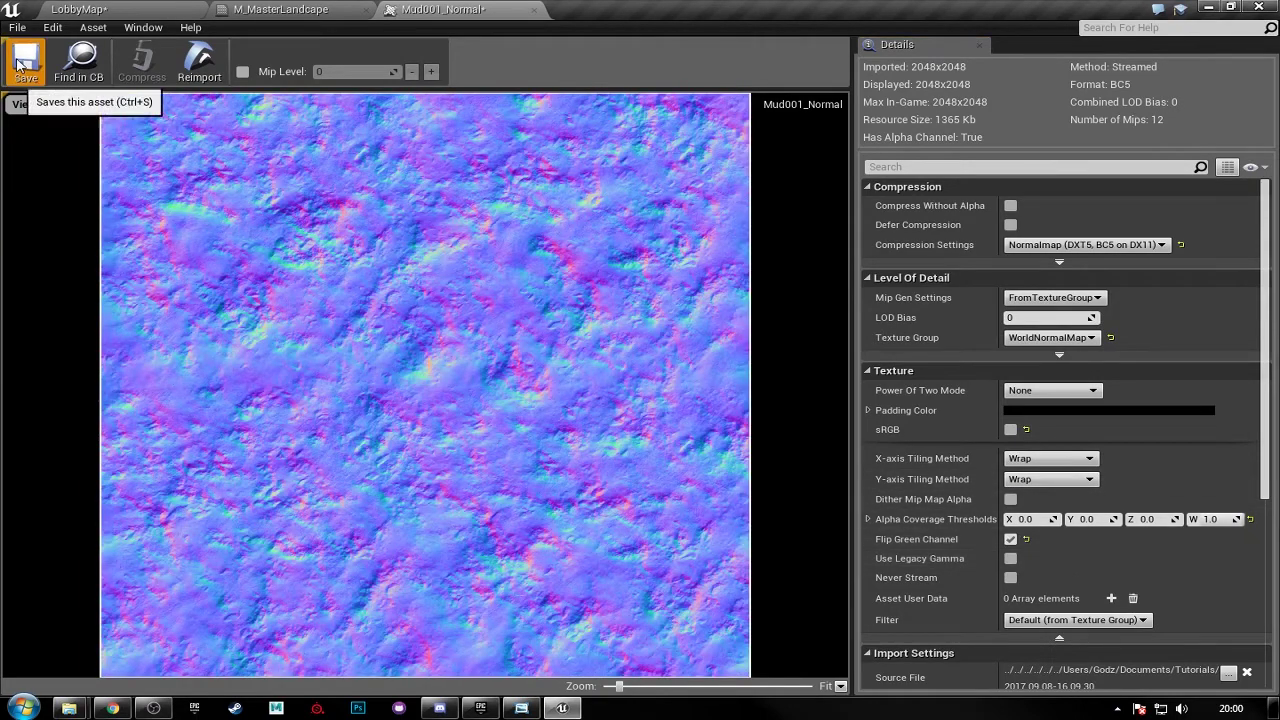
{"action": "left_click", "coordinate": [25, 62]}
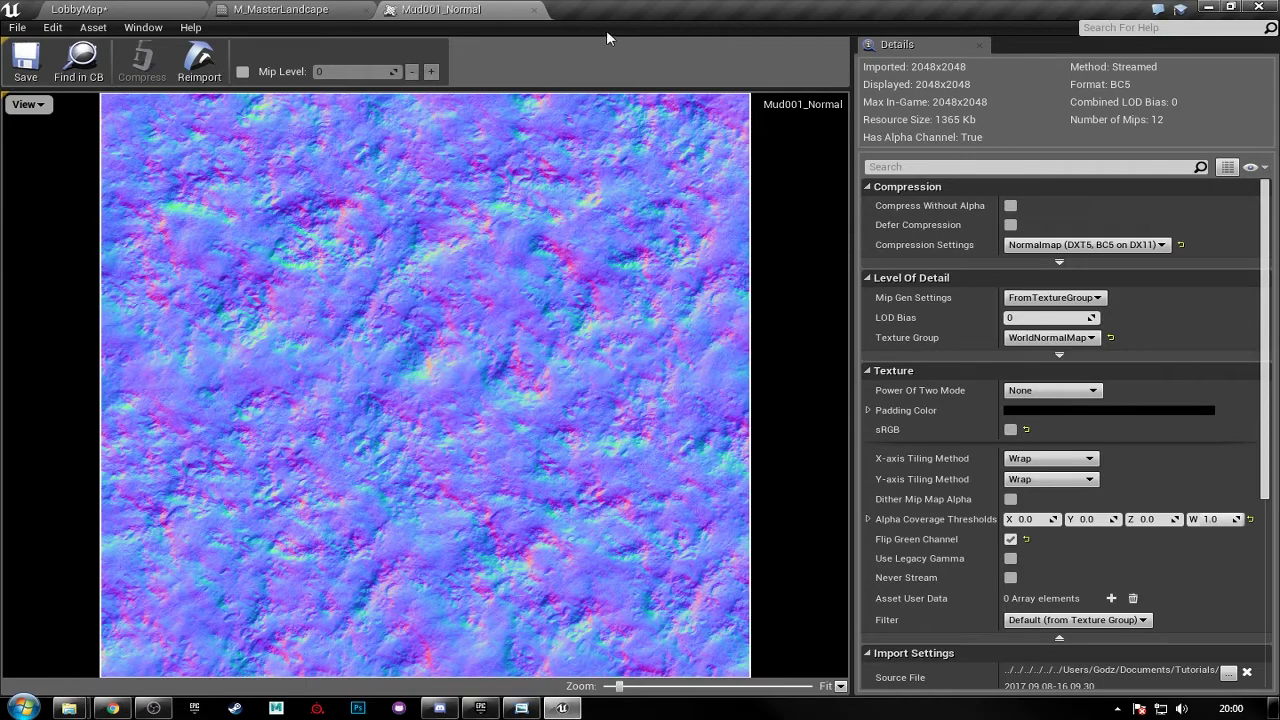
{"action": "left_click", "coordinate": [535, 11]}
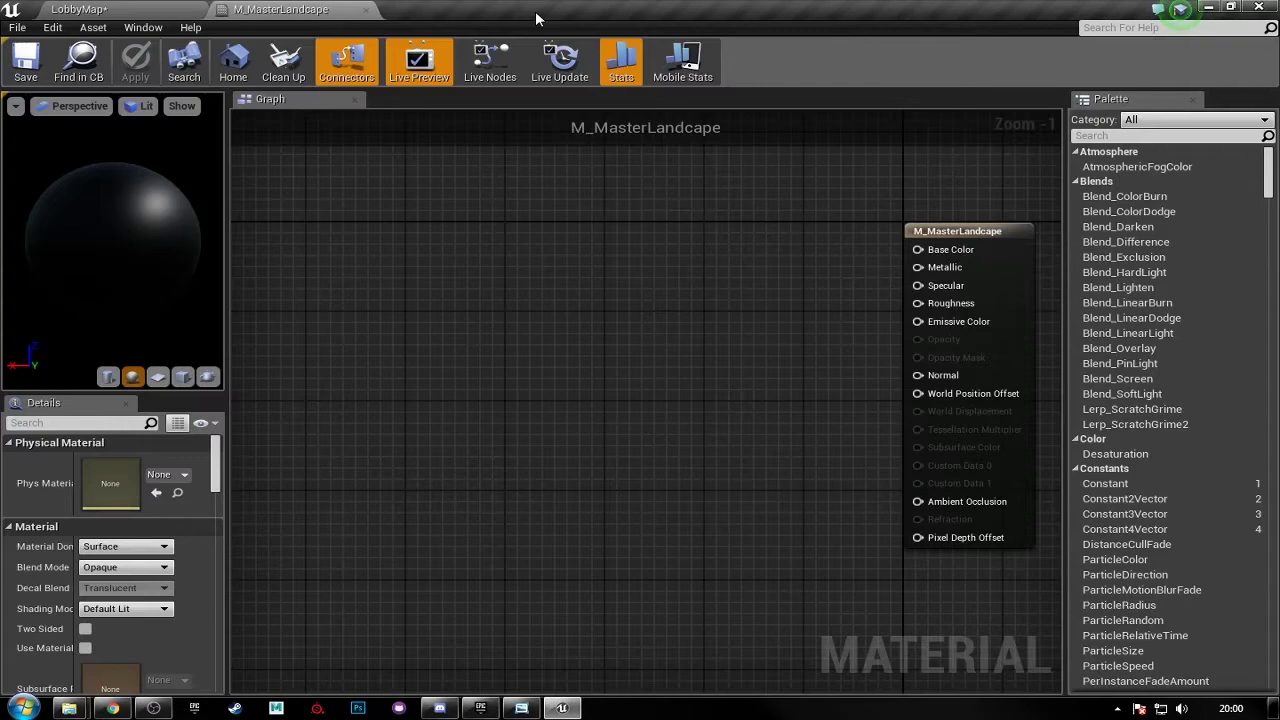
- Open the Dirt001_AO texture from the Textures folder to view its settings, and close it again
{"action": "left_click", "coordinate": [182, 12]}
{"action": "left_click", "coordinate": [759, 621]}
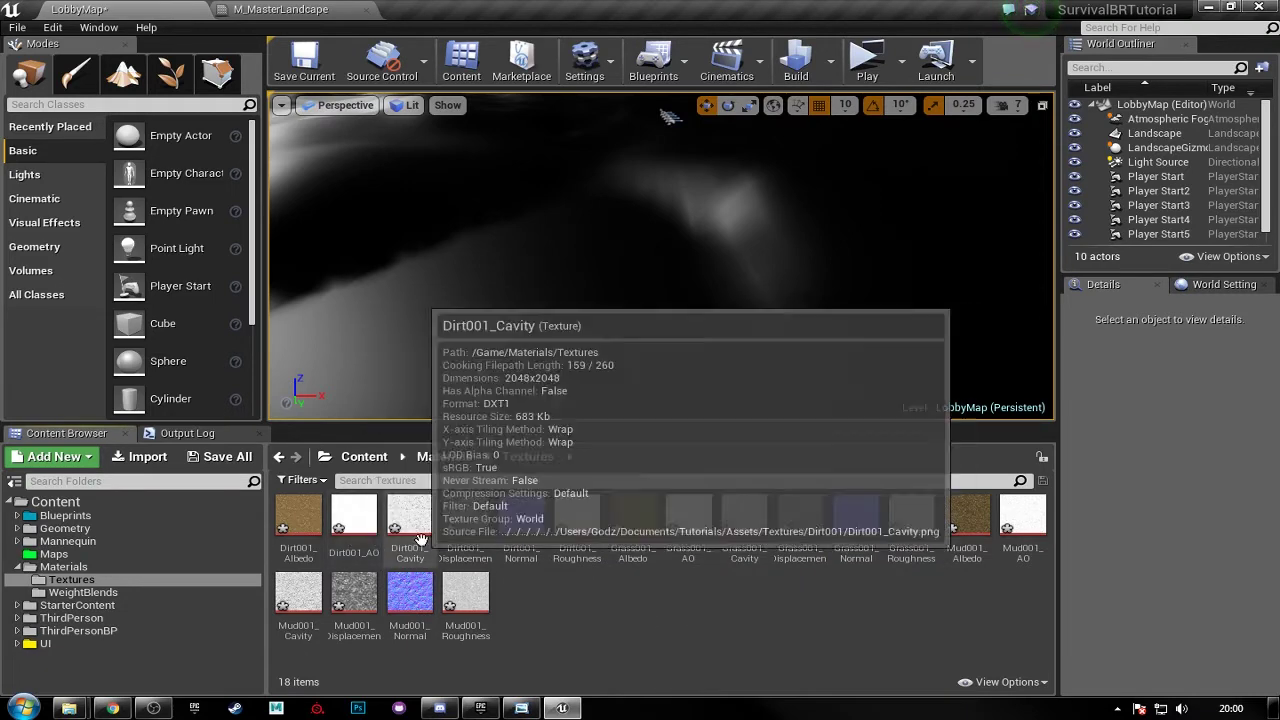
{"action": "left_click", "coordinate": [356, 530]}
{"action": "double_click", "coordinate": [356, 530]}
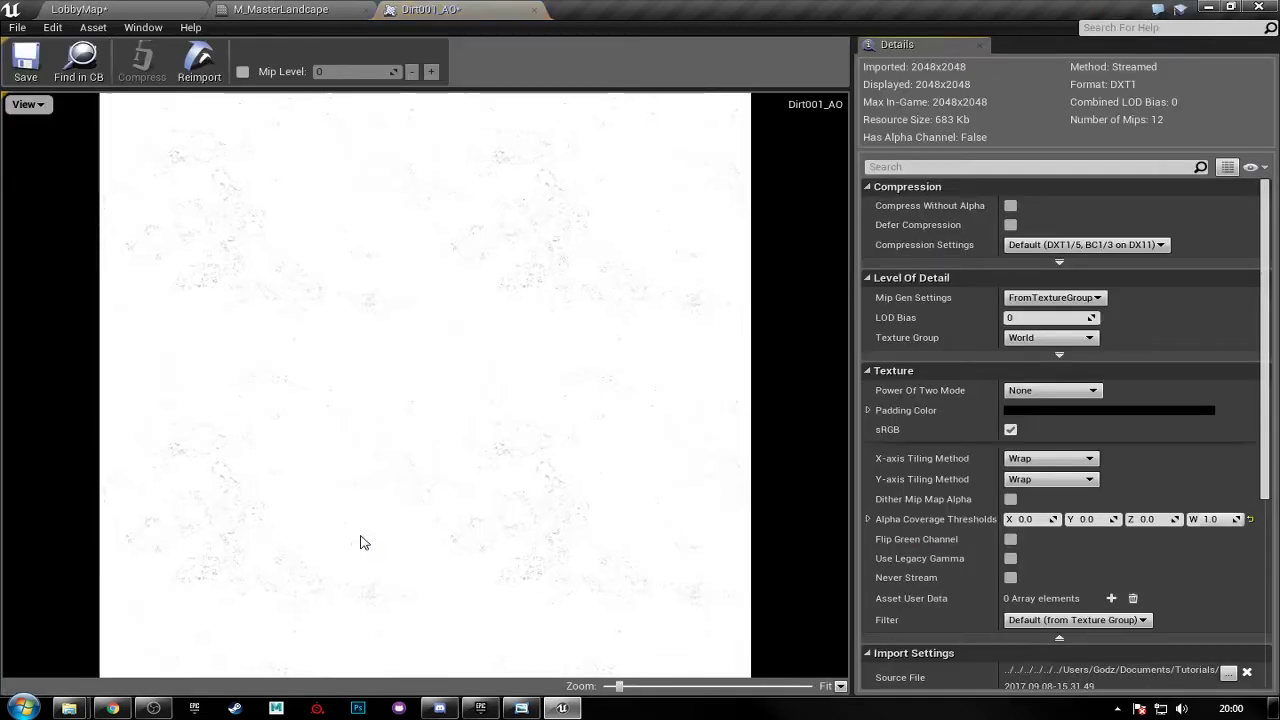
{"action": "left_click", "coordinate": [97, 11]}
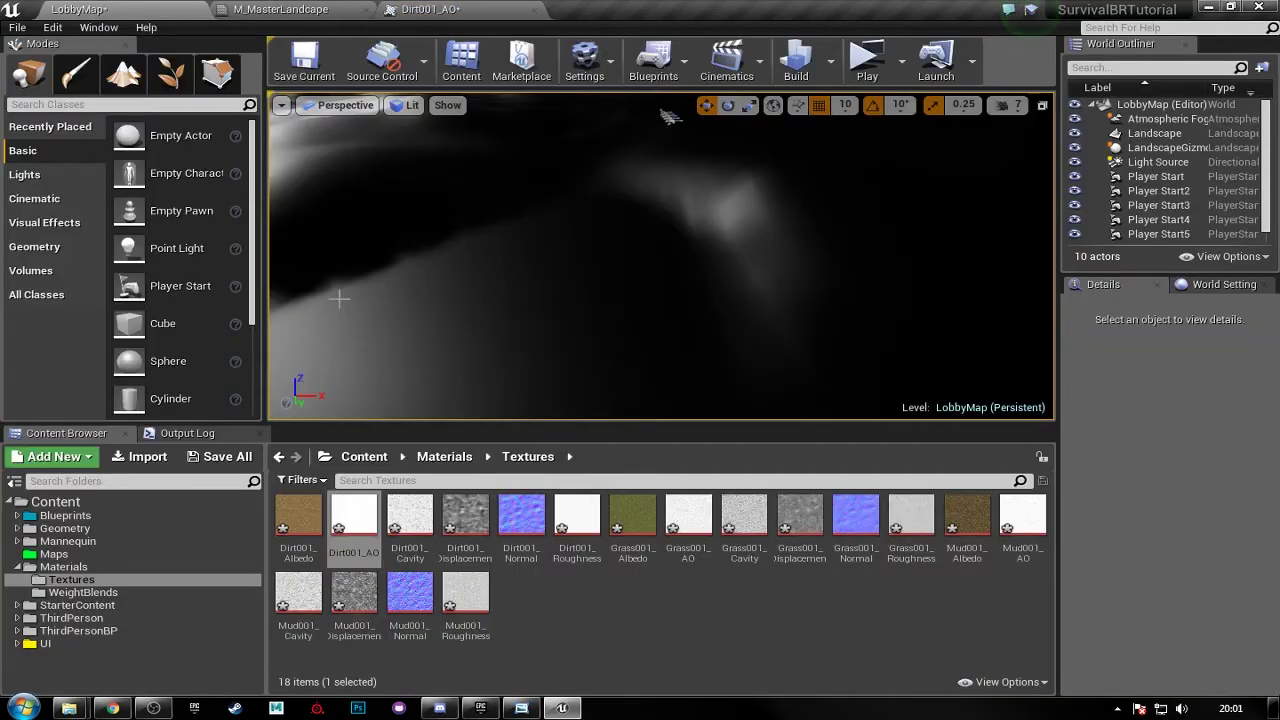
{"action": "left_click", "coordinate": [529, 9]}
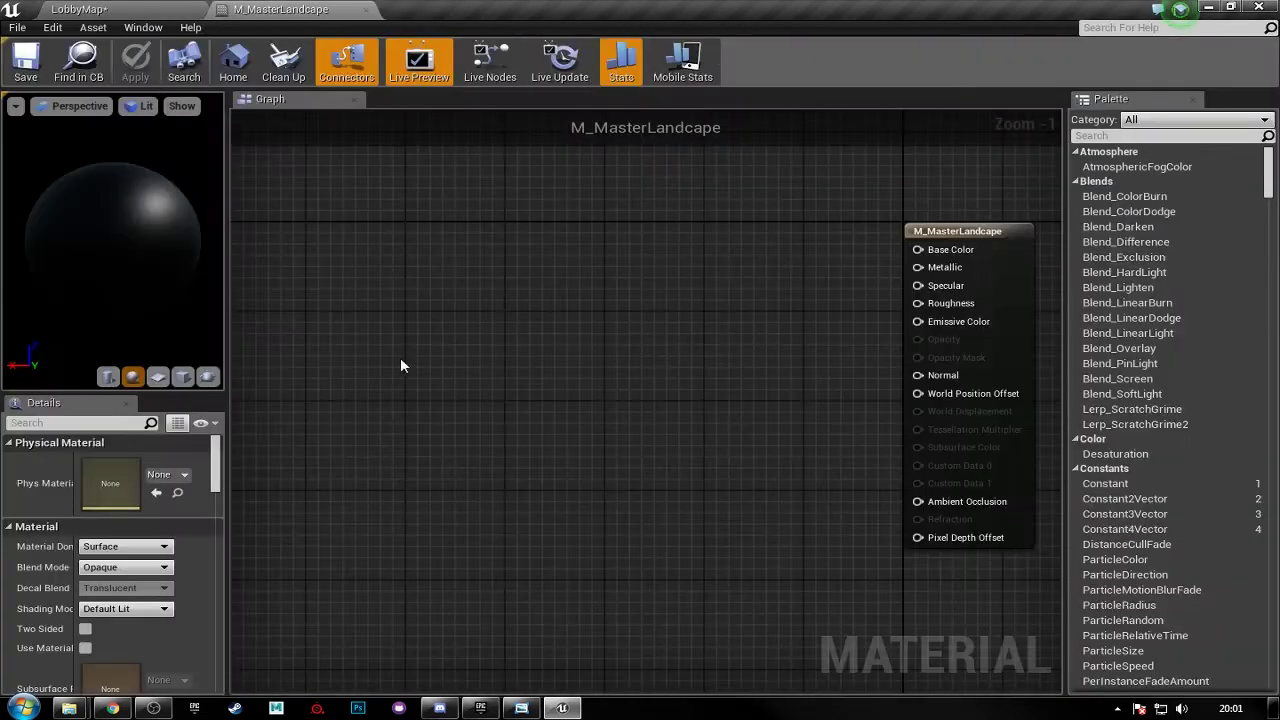
- Open the AO, Cavity, Displacement and Roughness textures of Dirt001, Grass001 and Mud001 together for editing
{"action": "left_click", "coordinate": [160, 13]}
{"action": "left_click", "coordinate": [354, 518]}
{"action": "left_click", "coordinate": [578, 530], "text": "shift"}
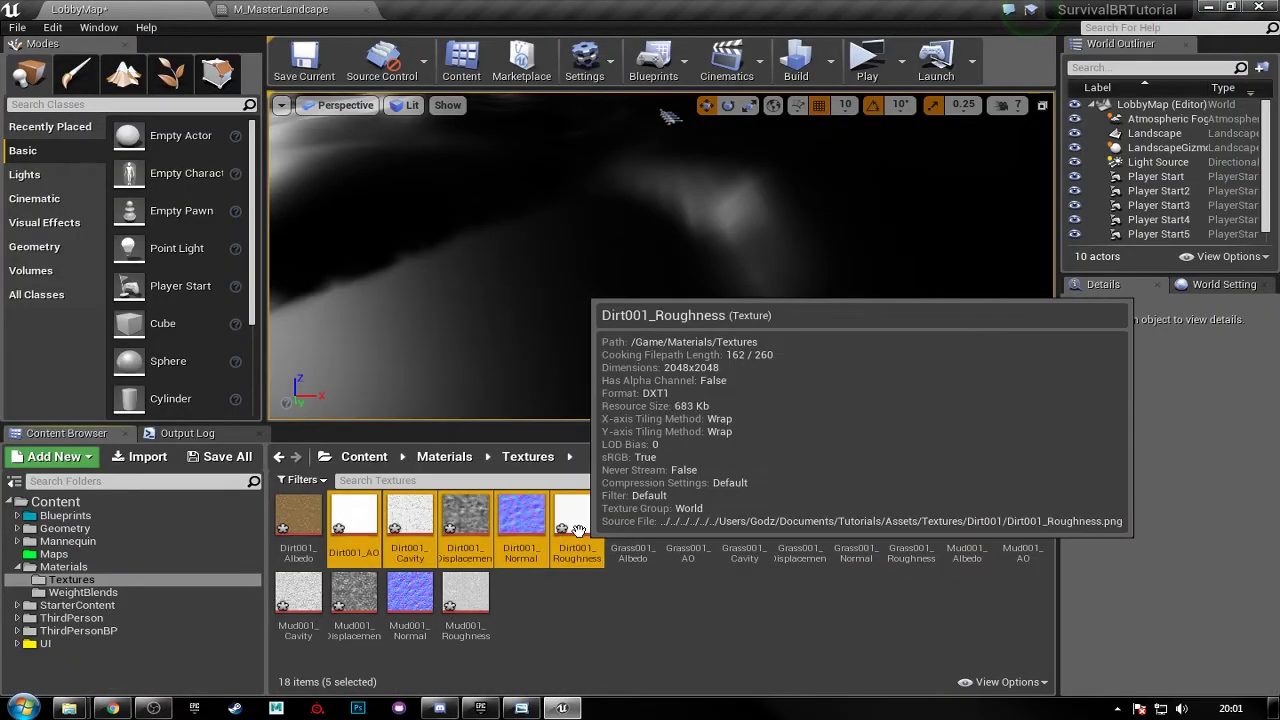
{"action": "left_click", "coordinate": [578, 525]}
{"action": "left_click", "coordinate": [465, 518], "text": "ctrl"}
{"action": "left_click", "coordinate": [417, 521], "text": "ctrl"}
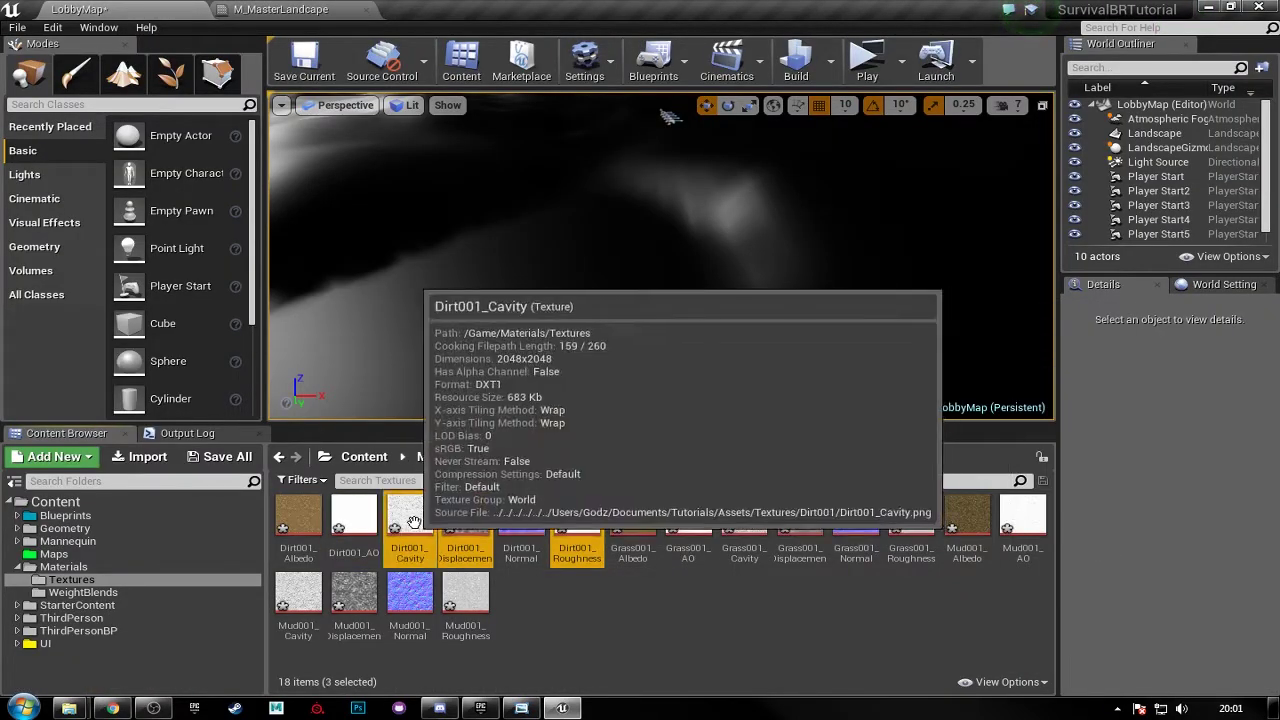
{"action": "left_click", "coordinate": [354, 518], "text": "ctrl"}
{"action": "left_click", "coordinate": [688, 518], "text": "ctrl"}
{"action": "left_click", "coordinate": [744, 518], "text": "ctrl"}
{"action": "left_click", "coordinate": [800, 518], "text": "ctrl"}
{"action": "left_click", "coordinate": [911, 518], "text": "ctrl"}
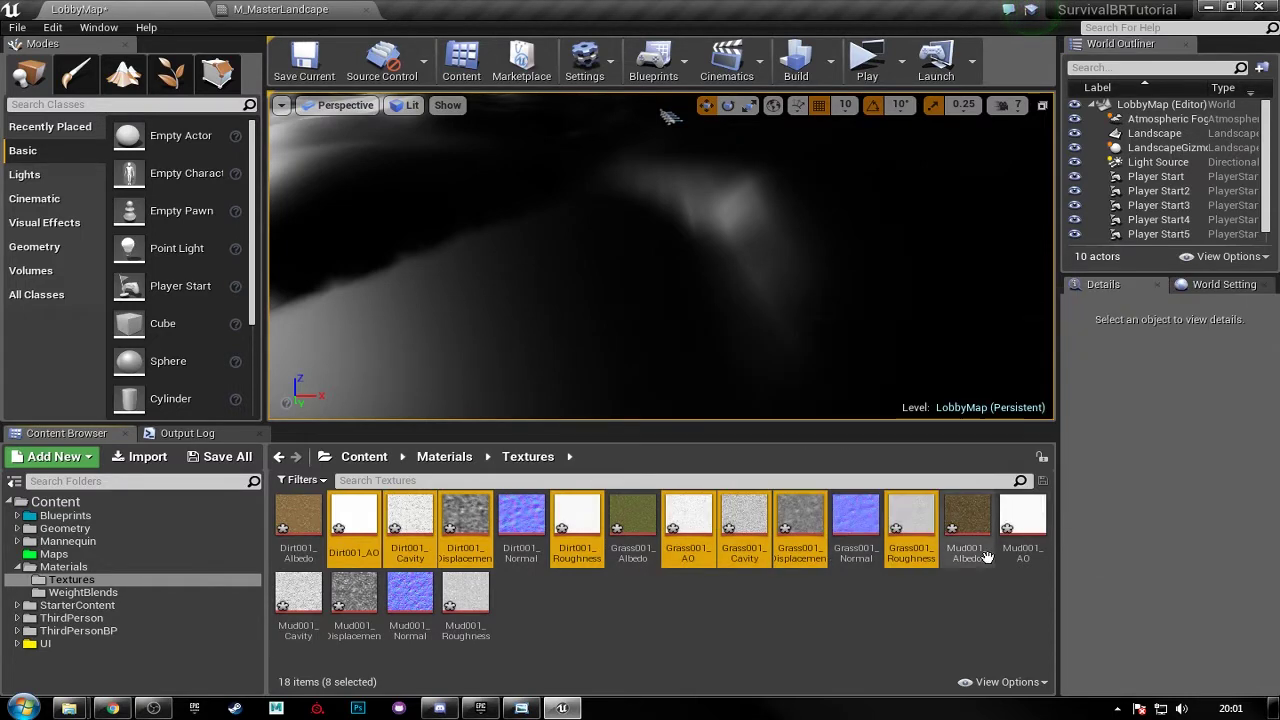
{"action": "left_click", "coordinate": [1022, 520], "text": "ctrl"}
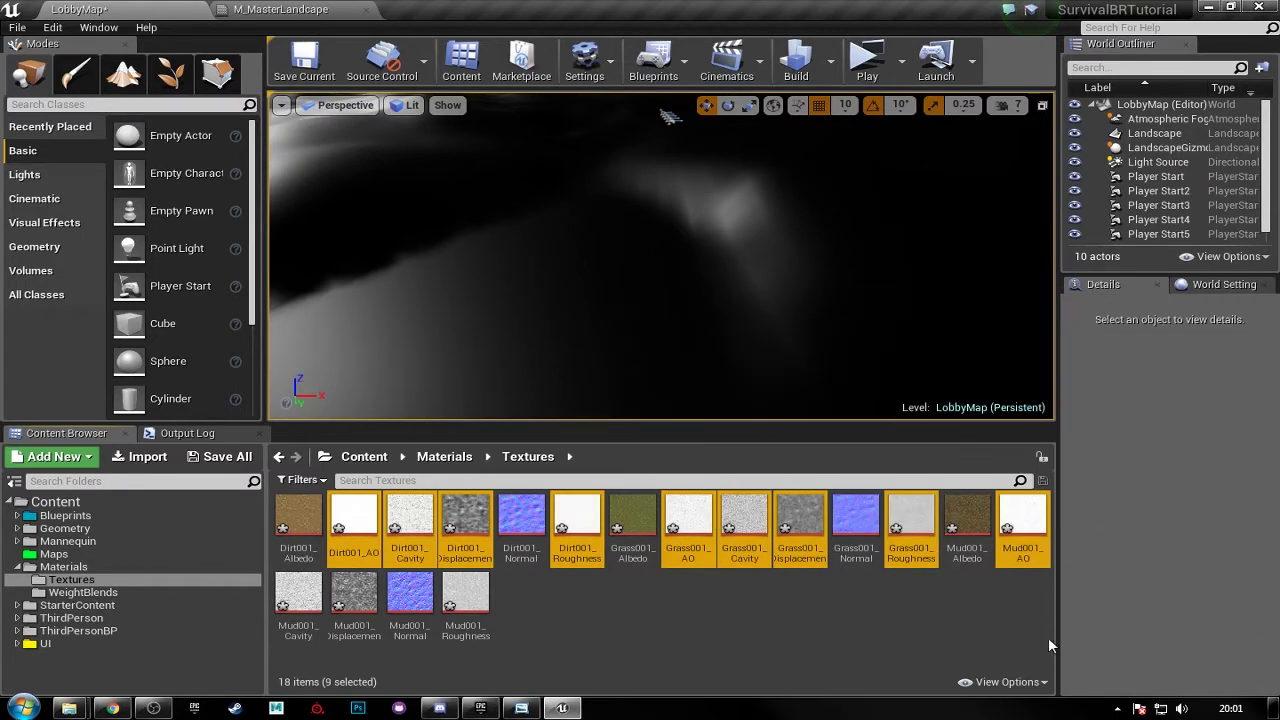
{"action": "left_click", "coordinate": [466, 596], "text": "ctrl"}
{"action": "left_click", "coordinate": [354, 596], "text": "ctrl"}
{"action": "left_click", "coordinate": [298, 596], "text": "ctrl"}
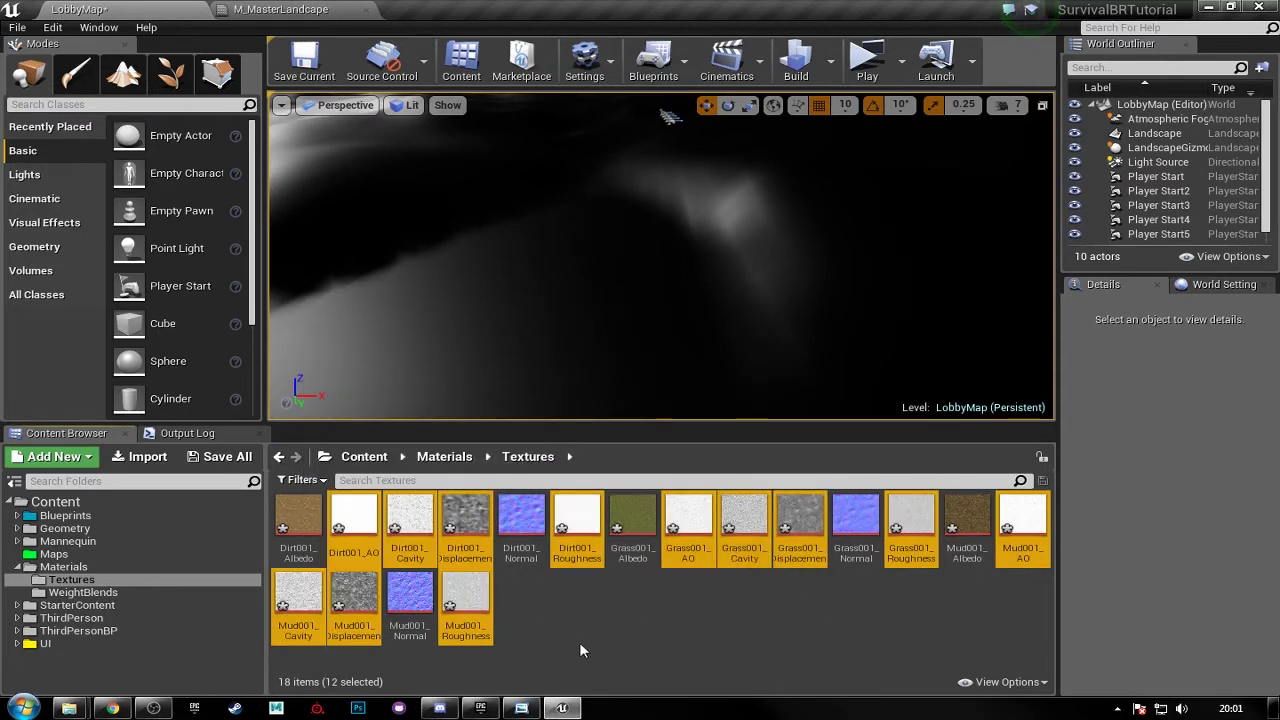
{"action": "right_click", "coordinate": [456, 513]}
{"action": "left_click", "coordinate": [559, 234]}
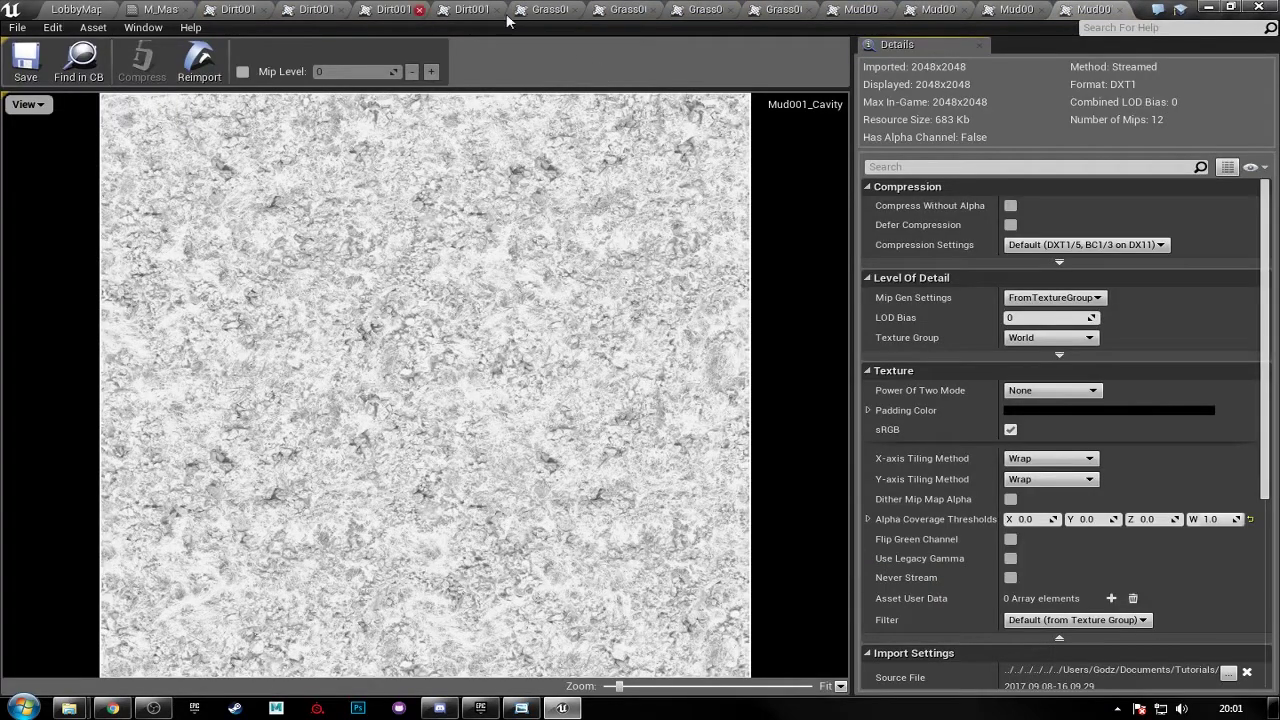
- Set the Dirt001_Roughness texture's compression to Masks (no sRGB), save it and close its editor
{"action": "left_click", "coordinate": [80, 12]}
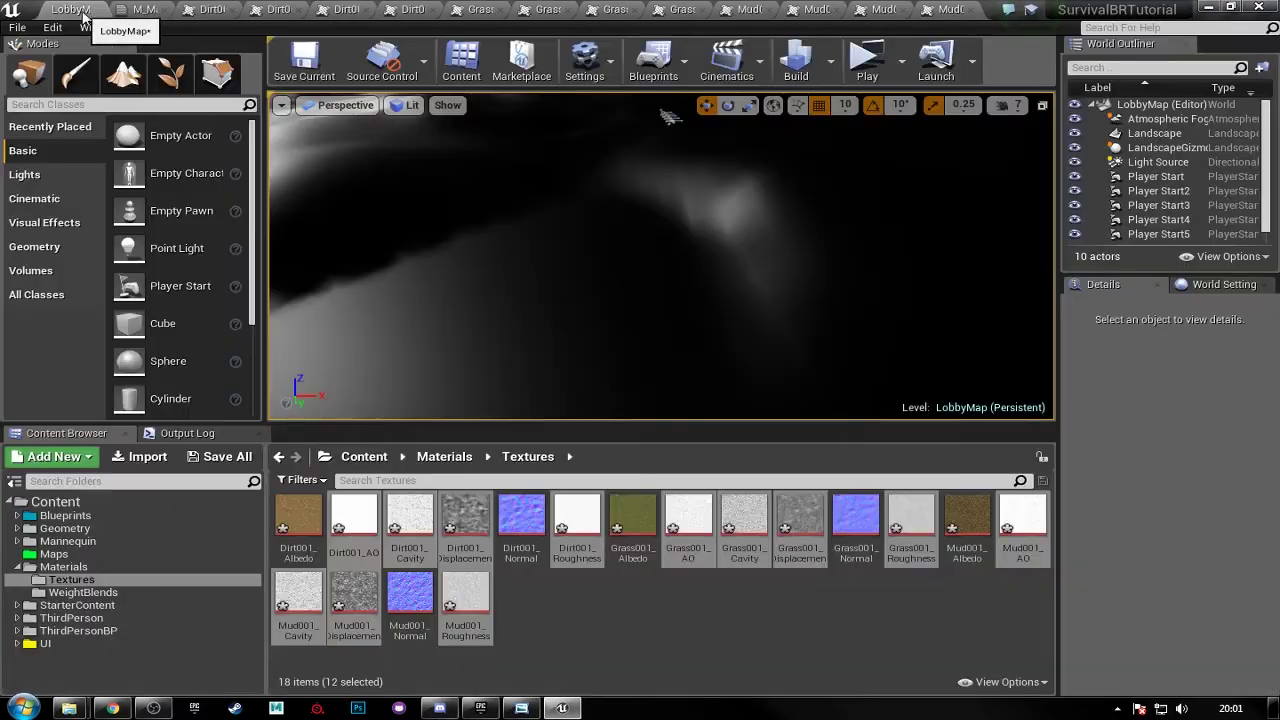
{"action": "left_click", "coordinate": [218, 10]}
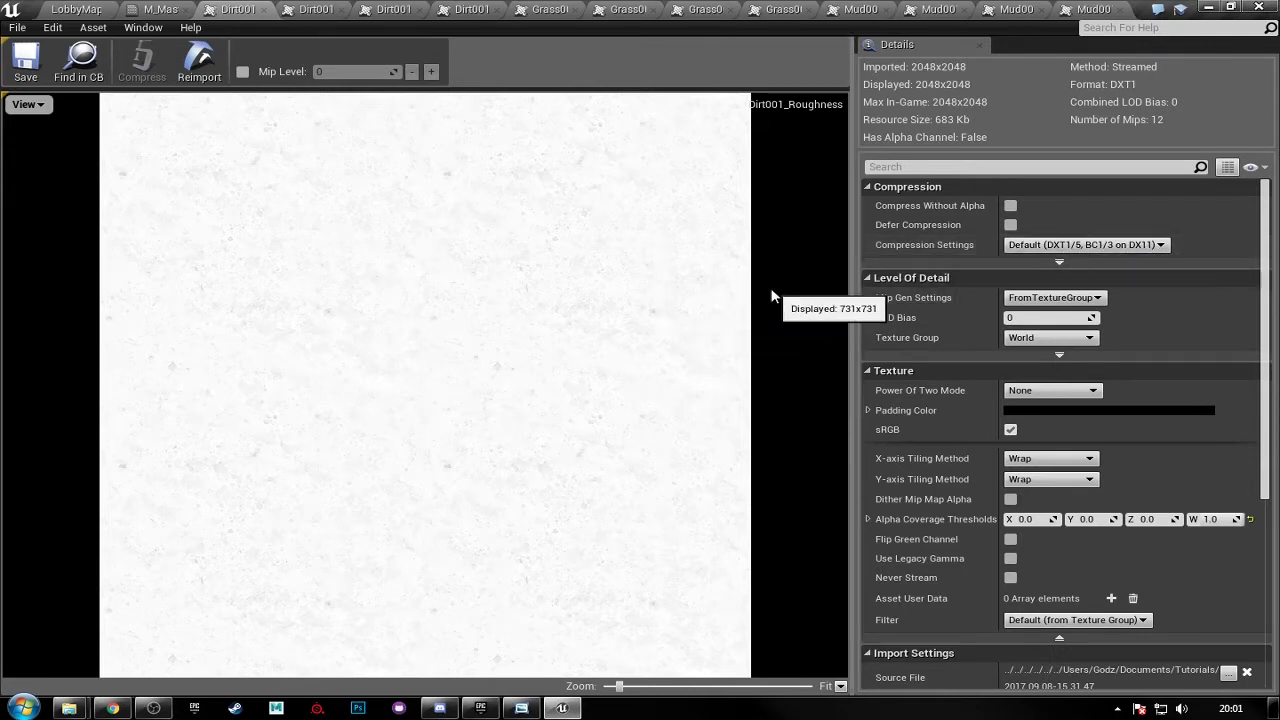
{"action": "left_click", "coordinate": [1081, 247]}
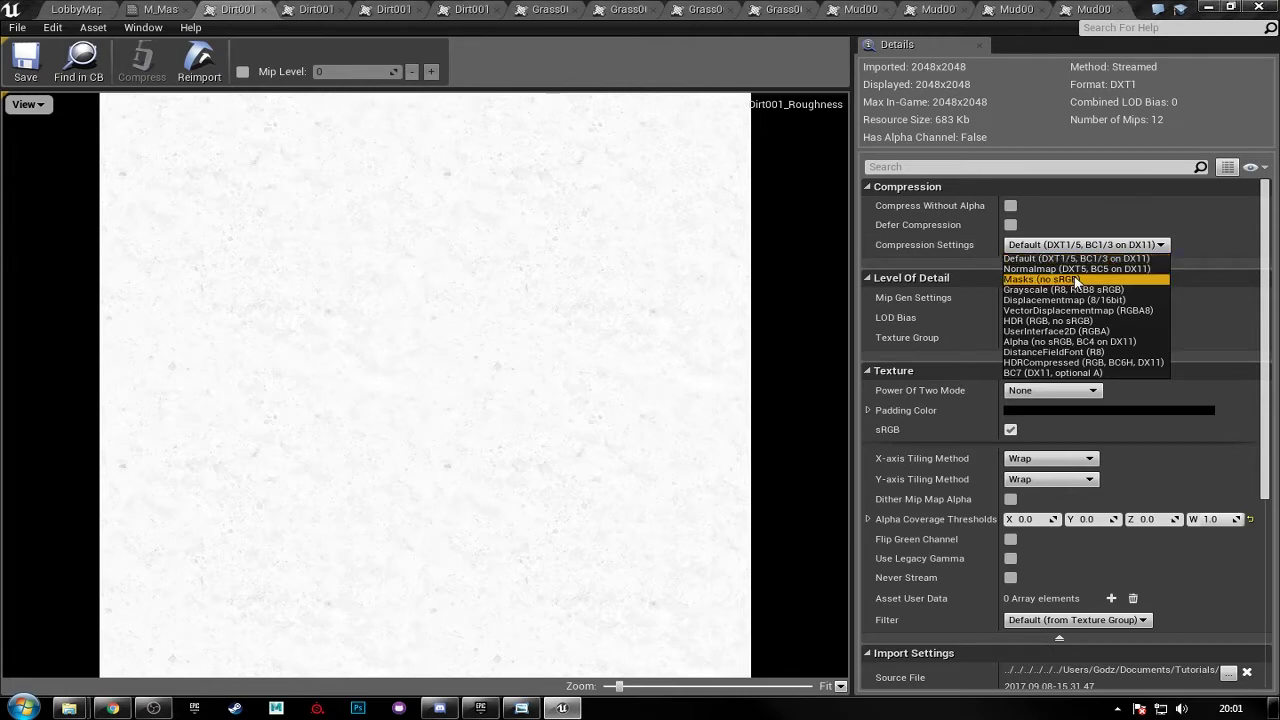
{"action": "left_click", "coordinate": [1076, 280]}
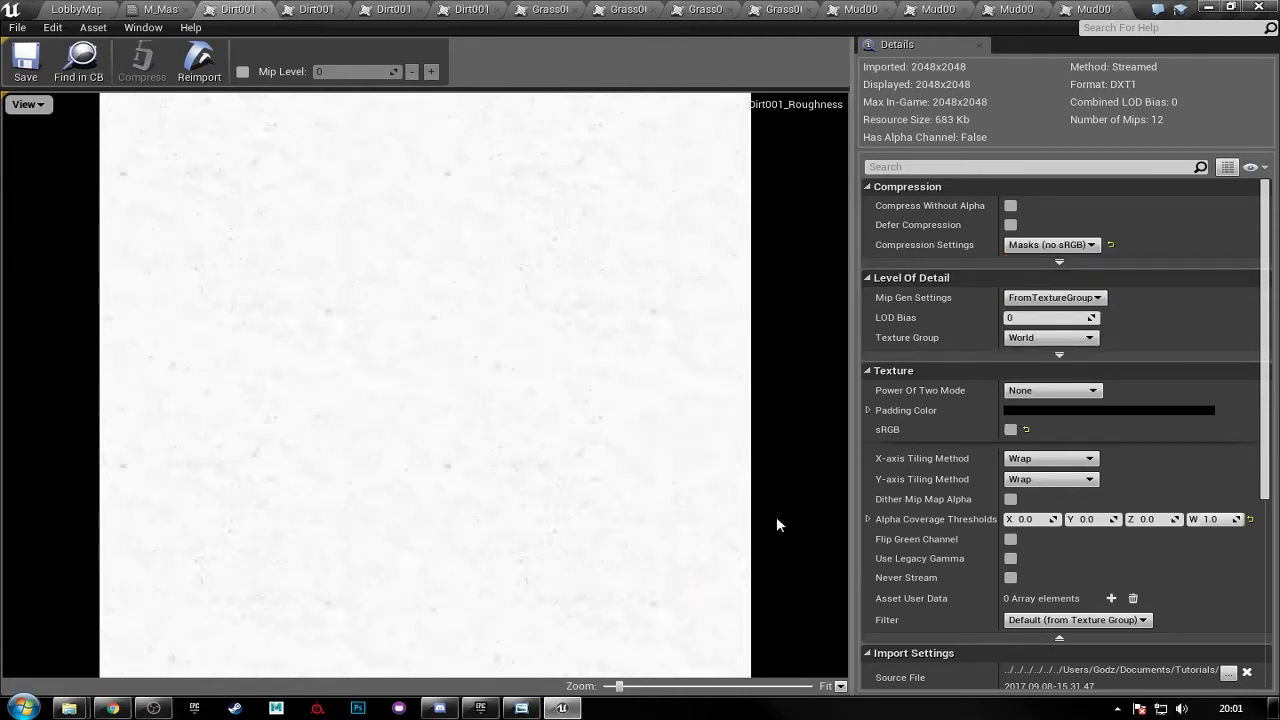
{"action": "left_click", "coordinate": [38, 76]}
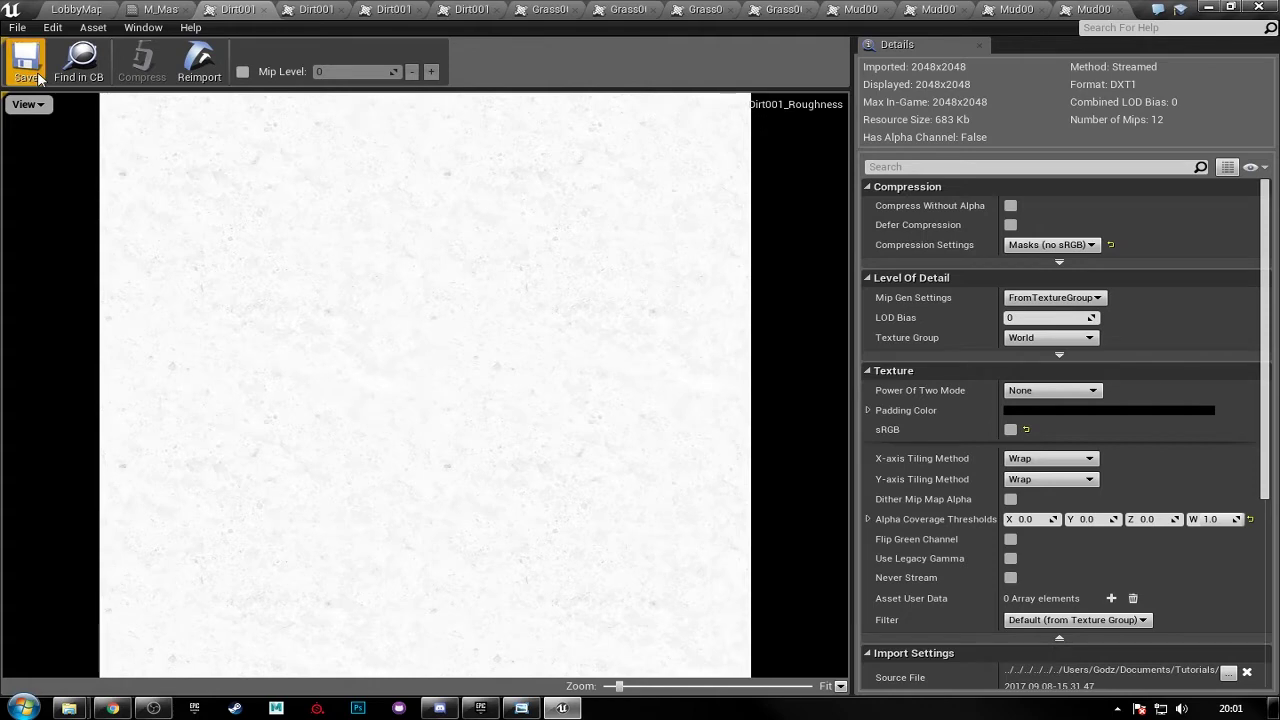
{"action": "left_click", "coordinate": [264, 10]}
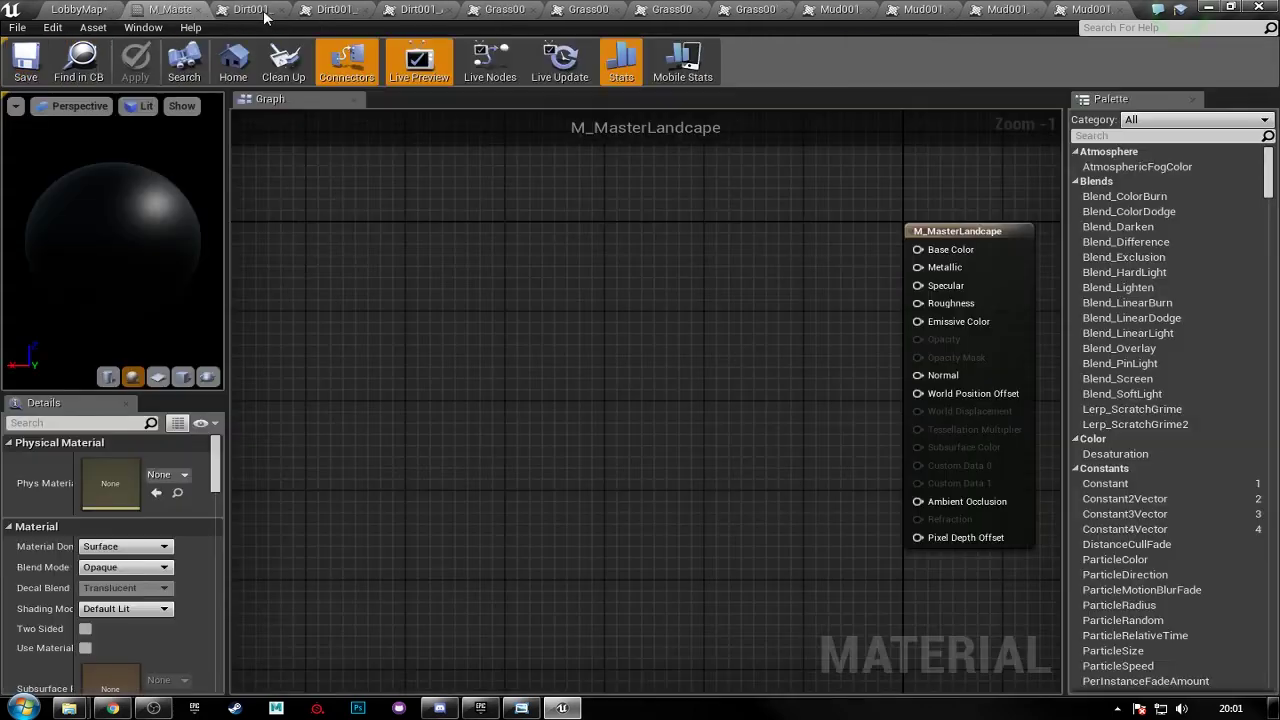
- Set the Dirt001_Displacement texture's compression to Masks (no sRGB), save it and close its editor
{"action": "left_click", "coordinate": [264, 12]}
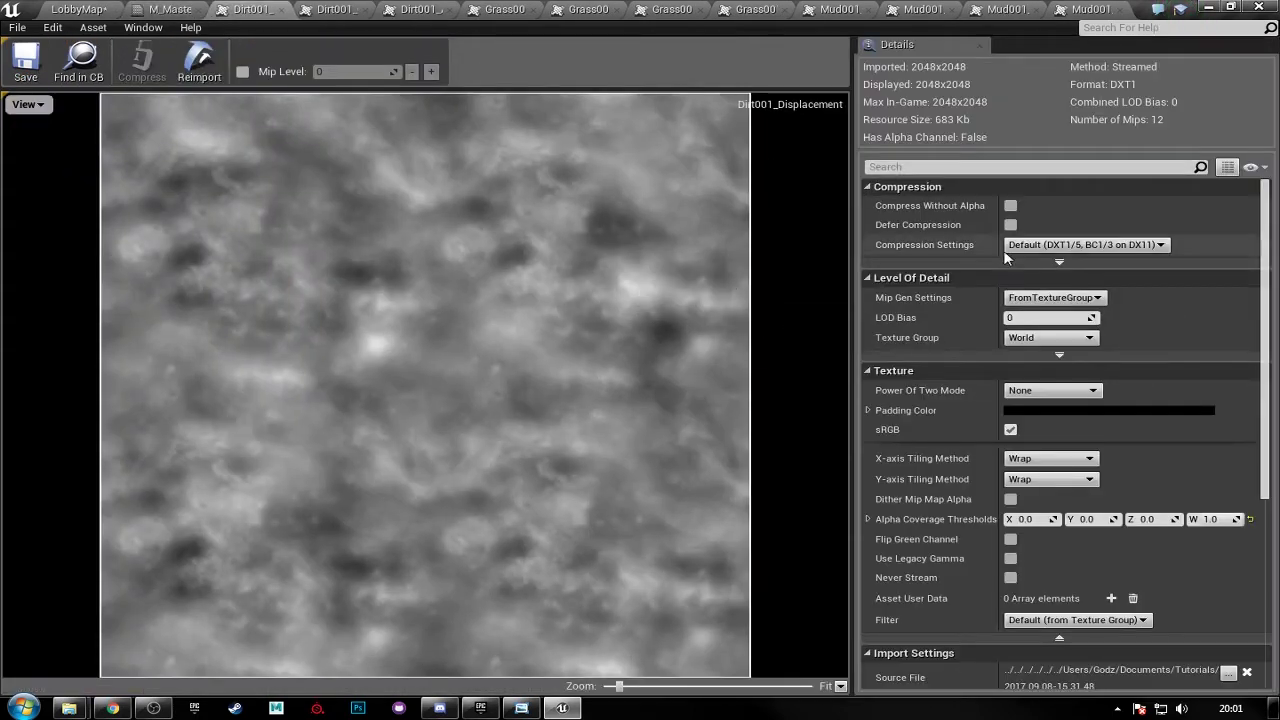
{"action": "left_click", "coordinate": [1085, 244]}
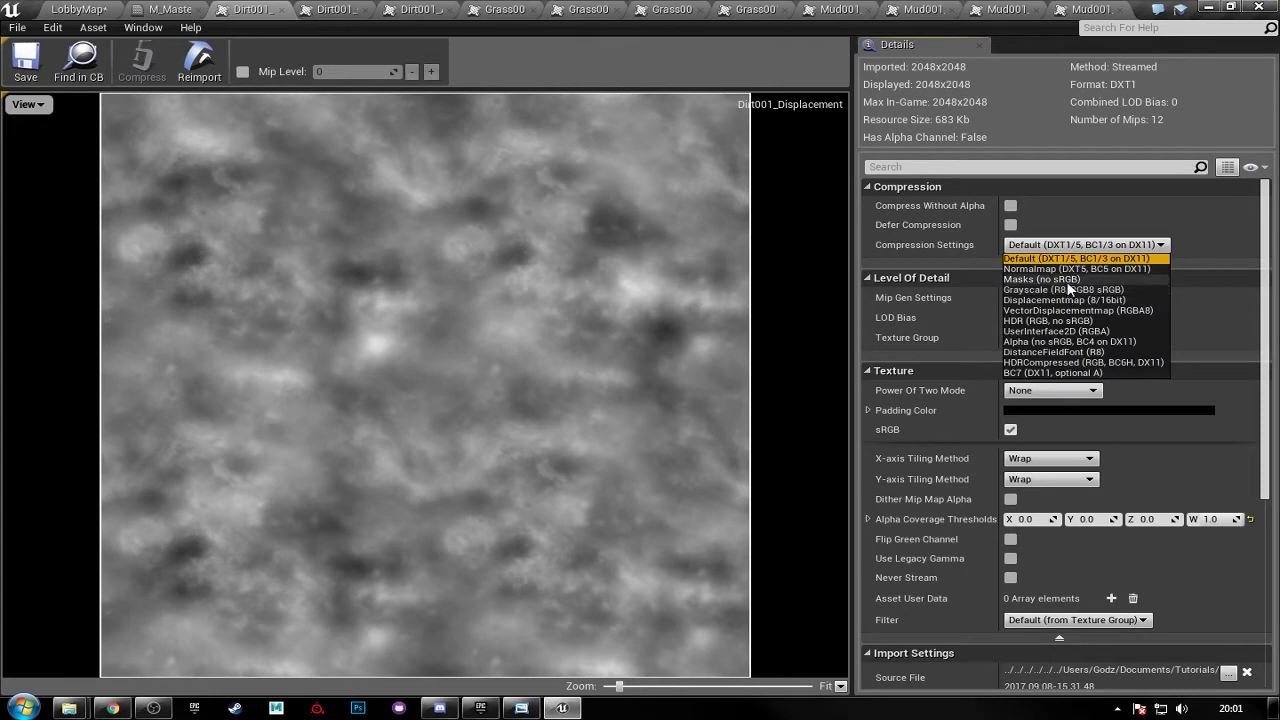
{"action": "left_click", "coordinate": [1053, 281]}
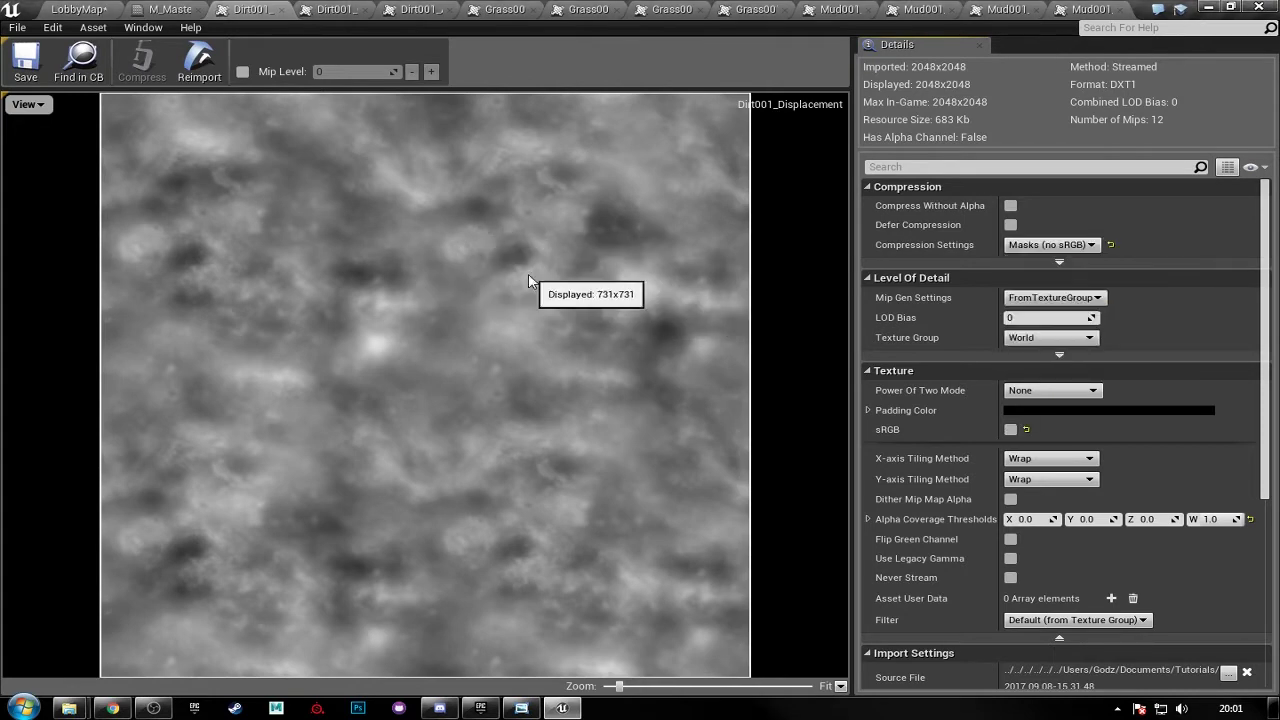
{"action": "left_click", "coordinate": [30, 84]}
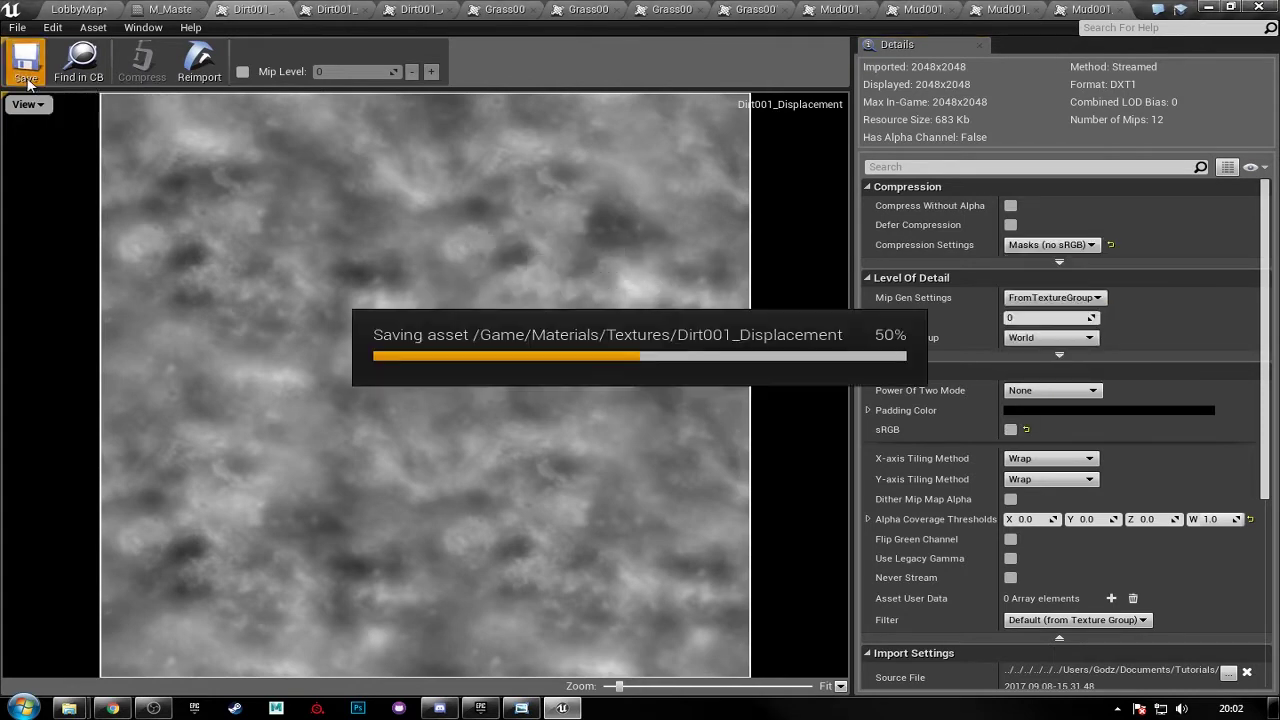
{"action": "left_click", "coordinate": [286, 9]}
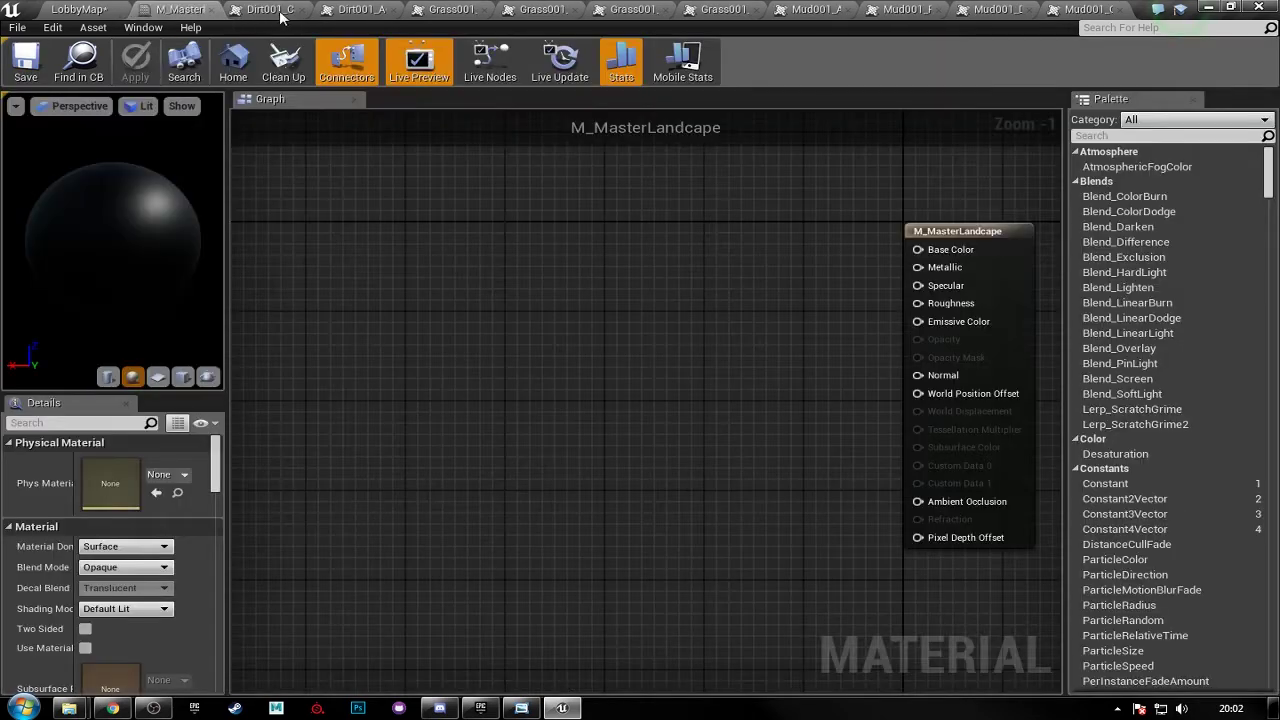
- Set the Dirt001_Cavity texture's compression to Masks (no sRGB) and save it
{"action": "left_click", "coordinate": [262, 9]}
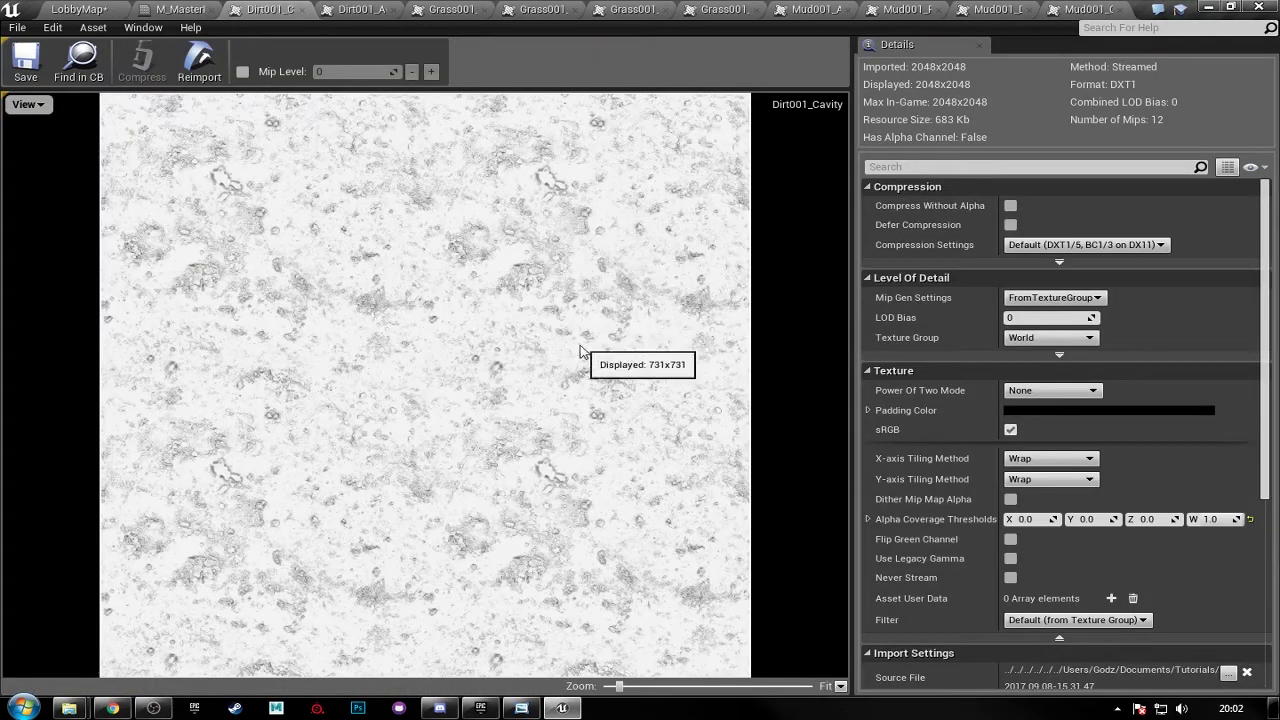
{"action": "left_click", "coordinate": [1080, 244]}
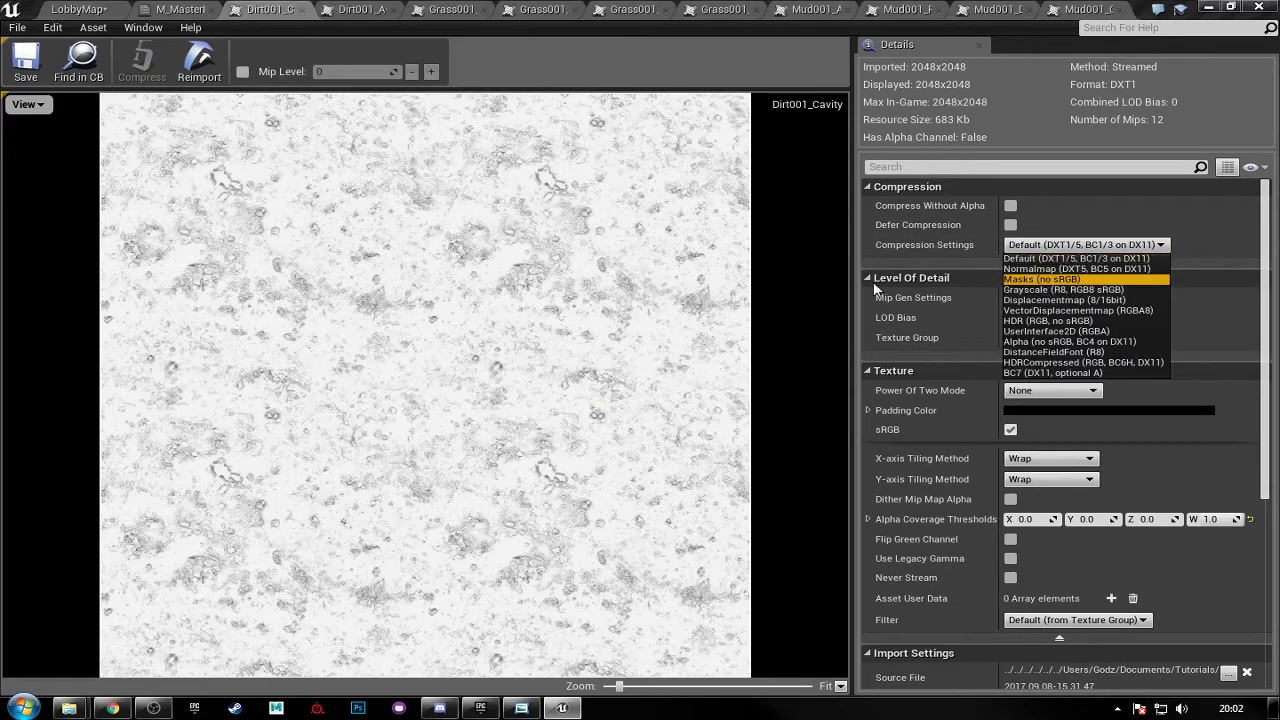
{"action": "key", "text": "Return"}
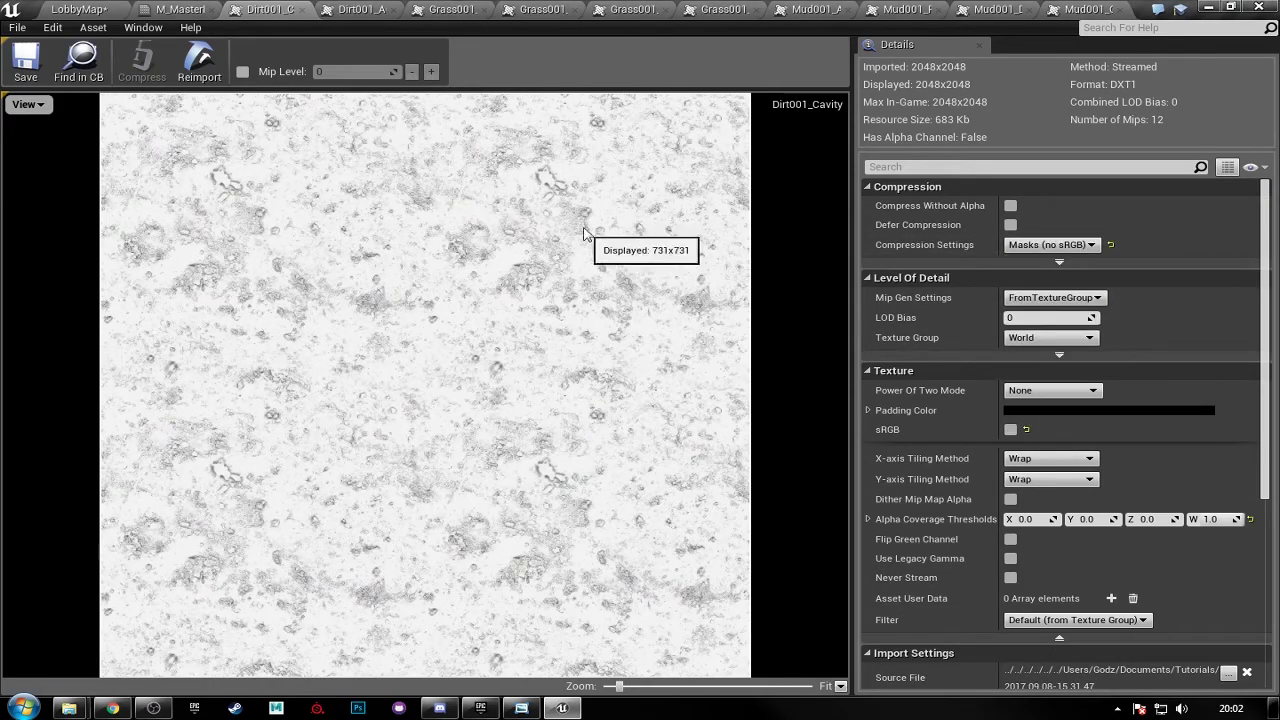
{"action": "left_click", "coordinate": [25, 60]}
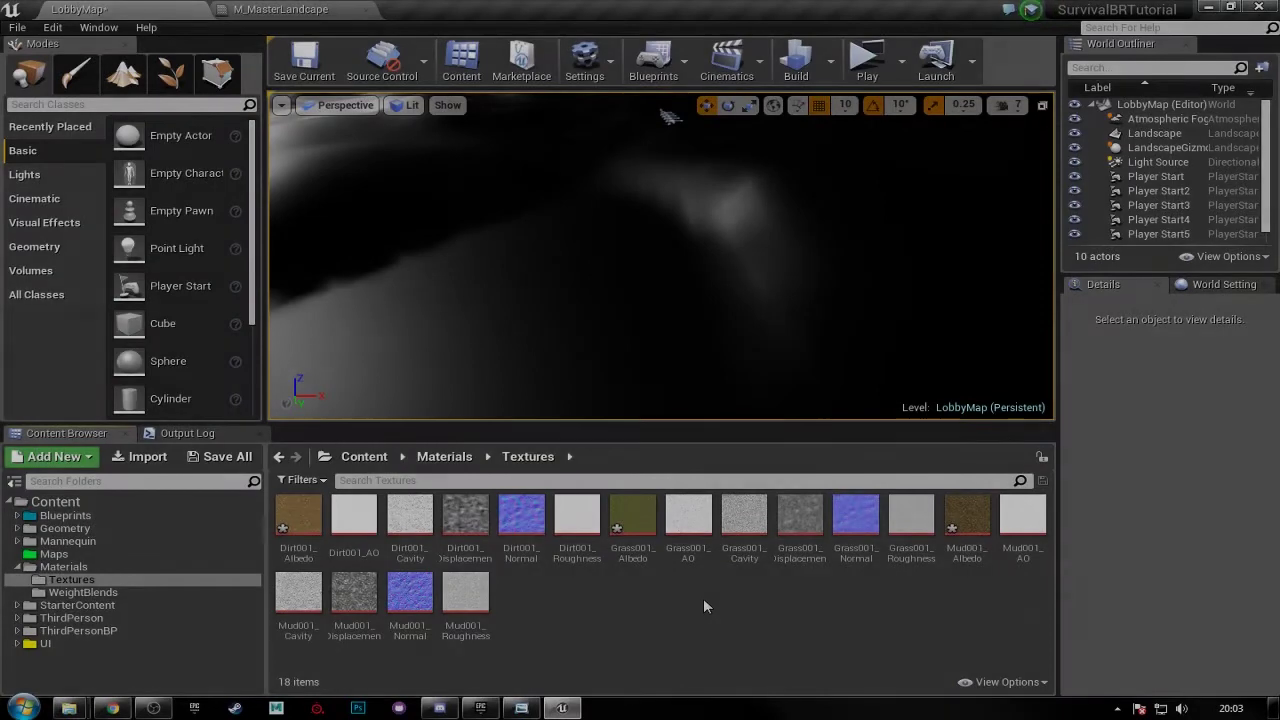
- Add a Texture Sample node to the M_MasterLandscape material graph and place it well before the material's result node
{"action": "left_click", "coordinate": [281, 9]}
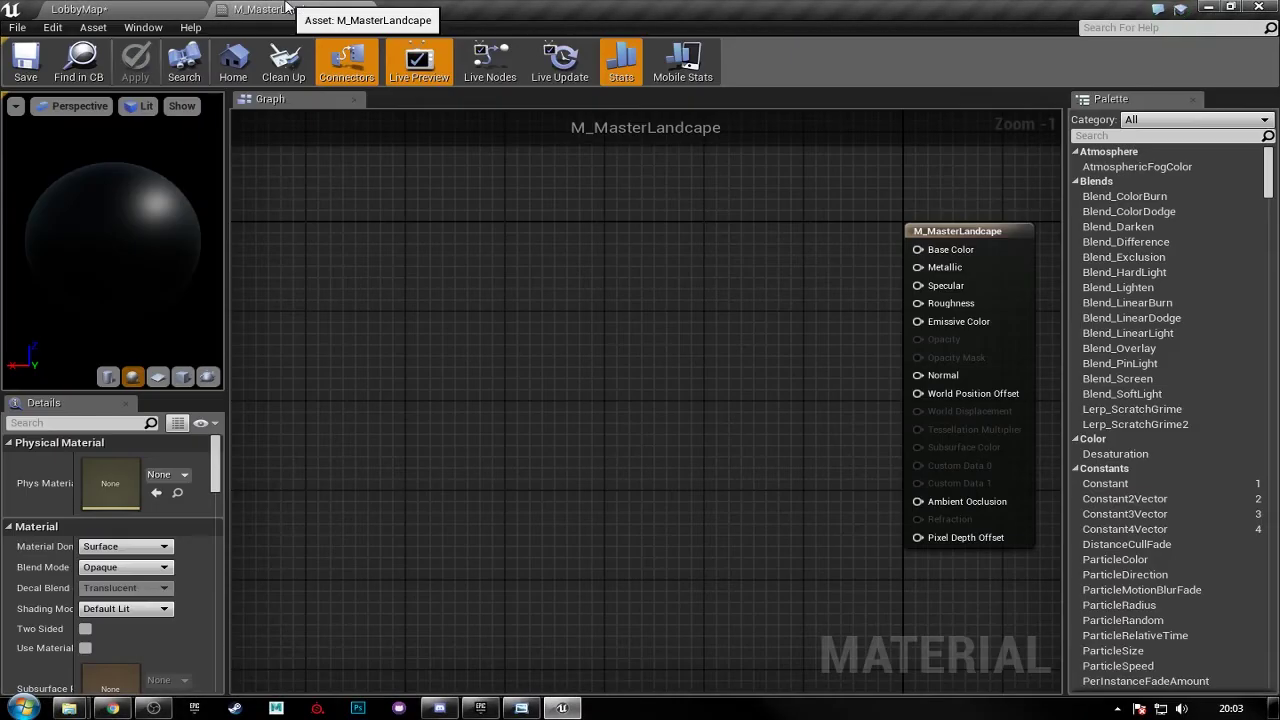
{"action": "right_click_drag", "start_coordinate": [493, 316], "coordinate": [575, 310]}
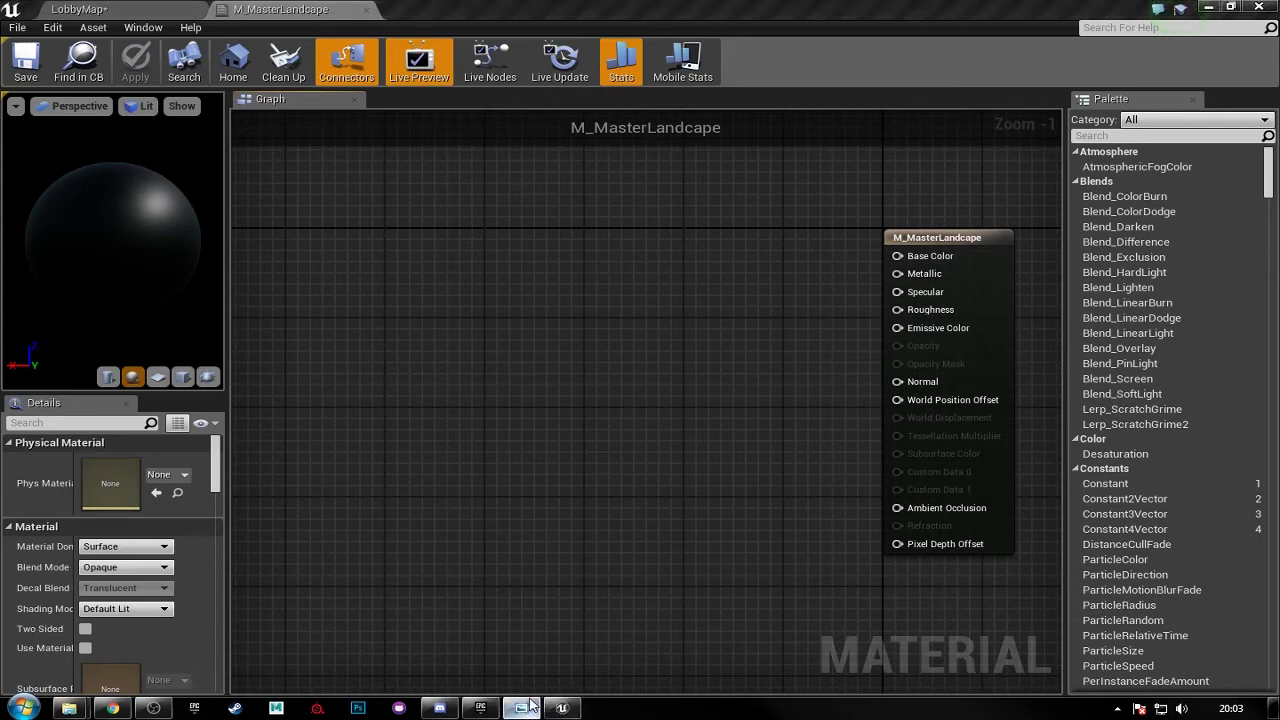
{"action": "right_click", "coordinate": [528, 399]}
{"action": "right_click_drag", "start_coordinate": [520, 347], "coordinate": [504, 312]}
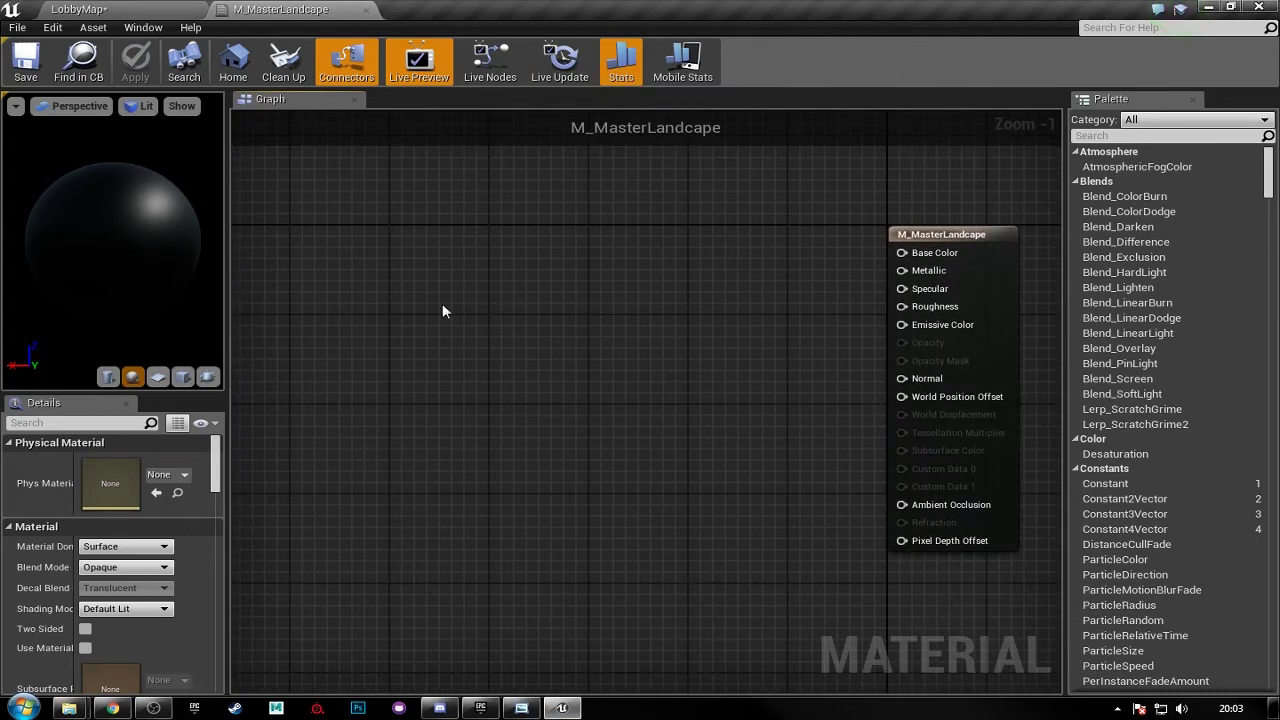
{"action": "left_click", "coordinate": [409, 228]}
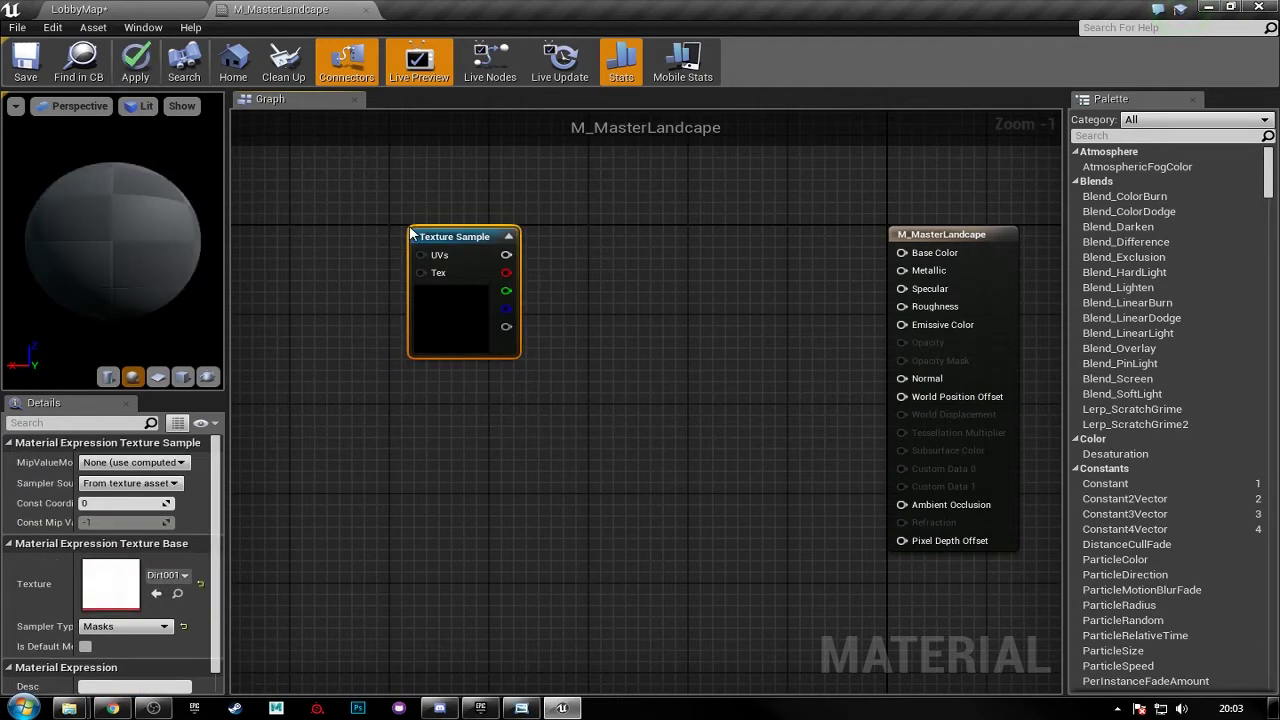
{"action": "left_click_drag", "start_coordinate": [467, 248], "coordinate": [486, 215]}
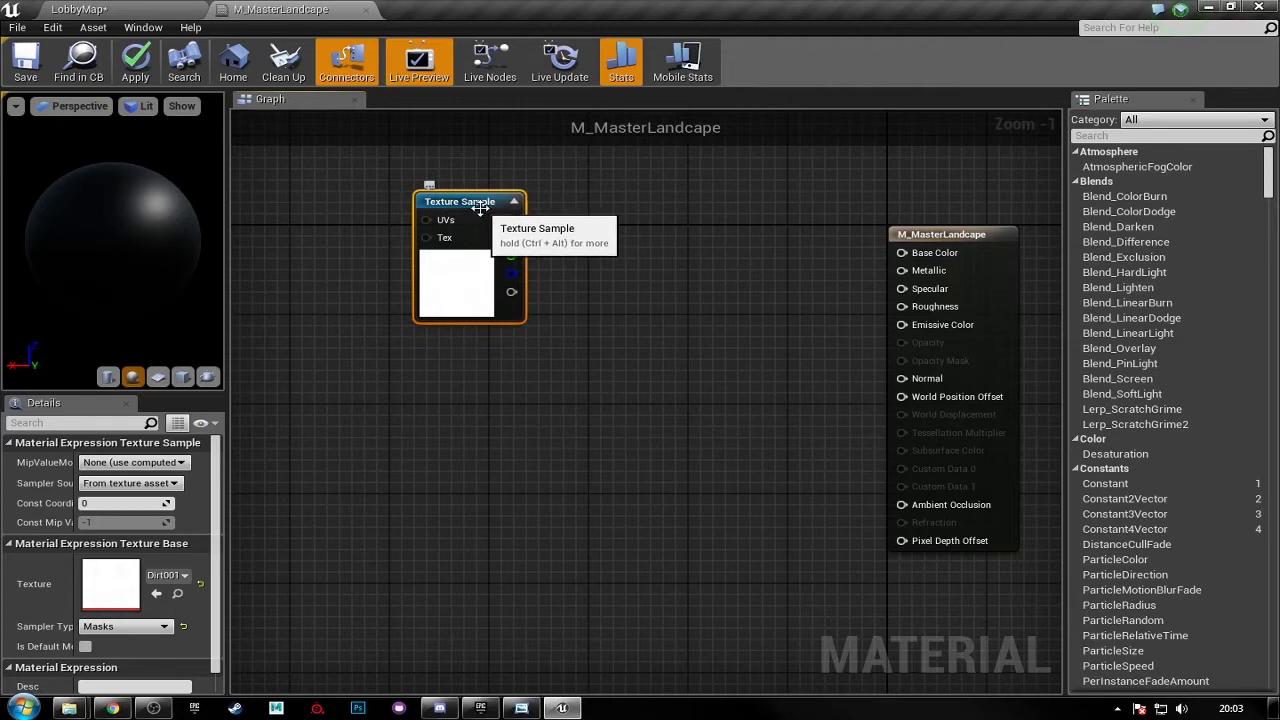
{"action": "left_click_drag", "start_coordinate": [487, 207], "coordinate": [462, 205]}
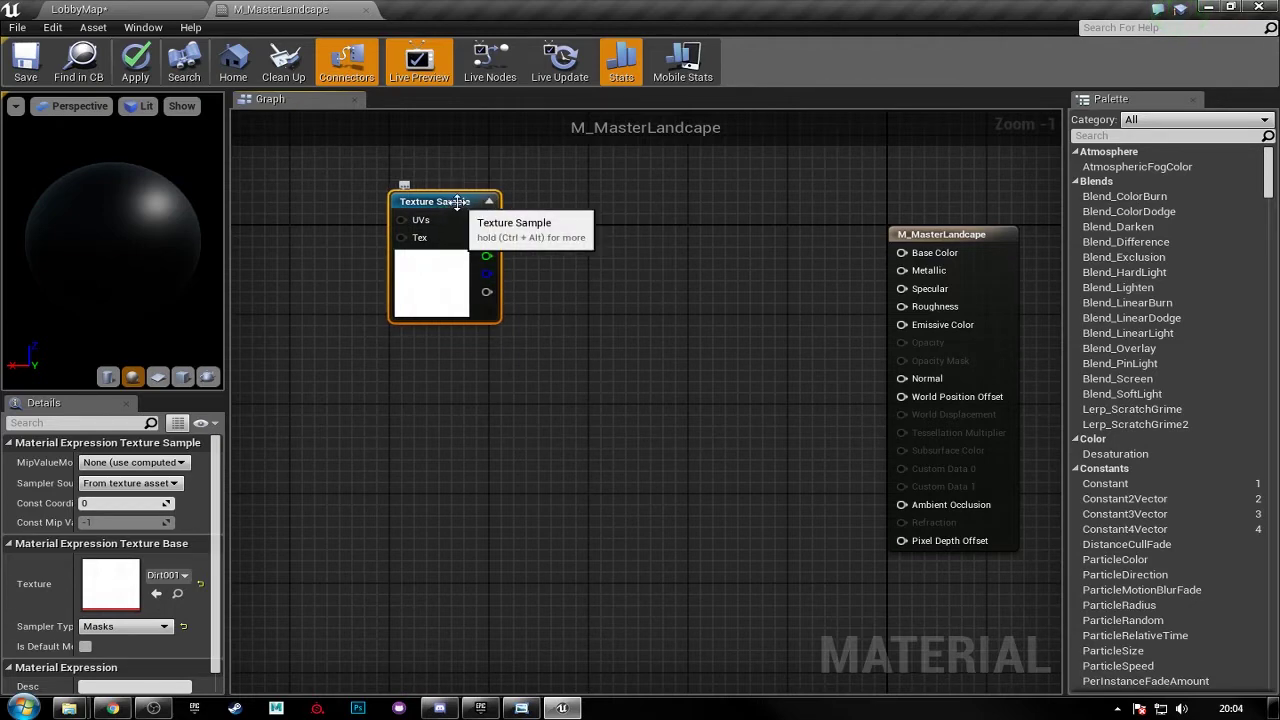
- Assign the Dirt001_Albedo texture to the new Texture Sample node
{"action": "left_click", "coordinate": [183, 576]}
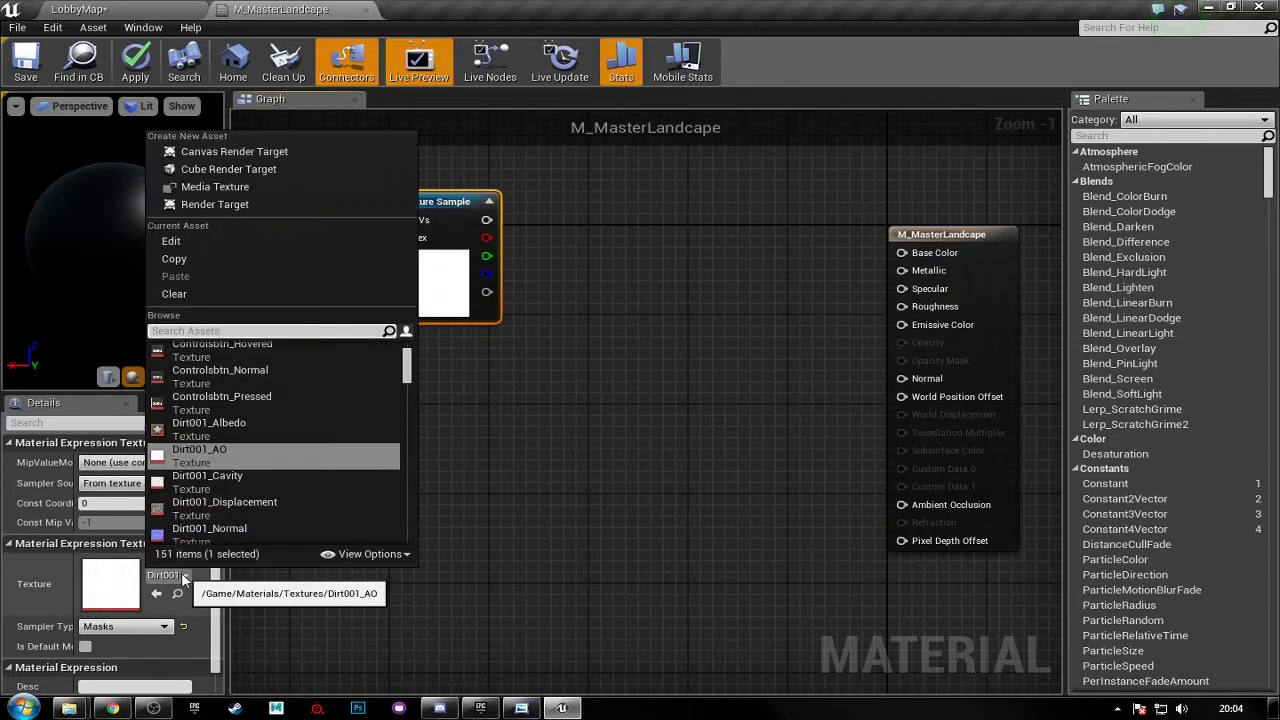
{"action": "type", "text": "dirt"}
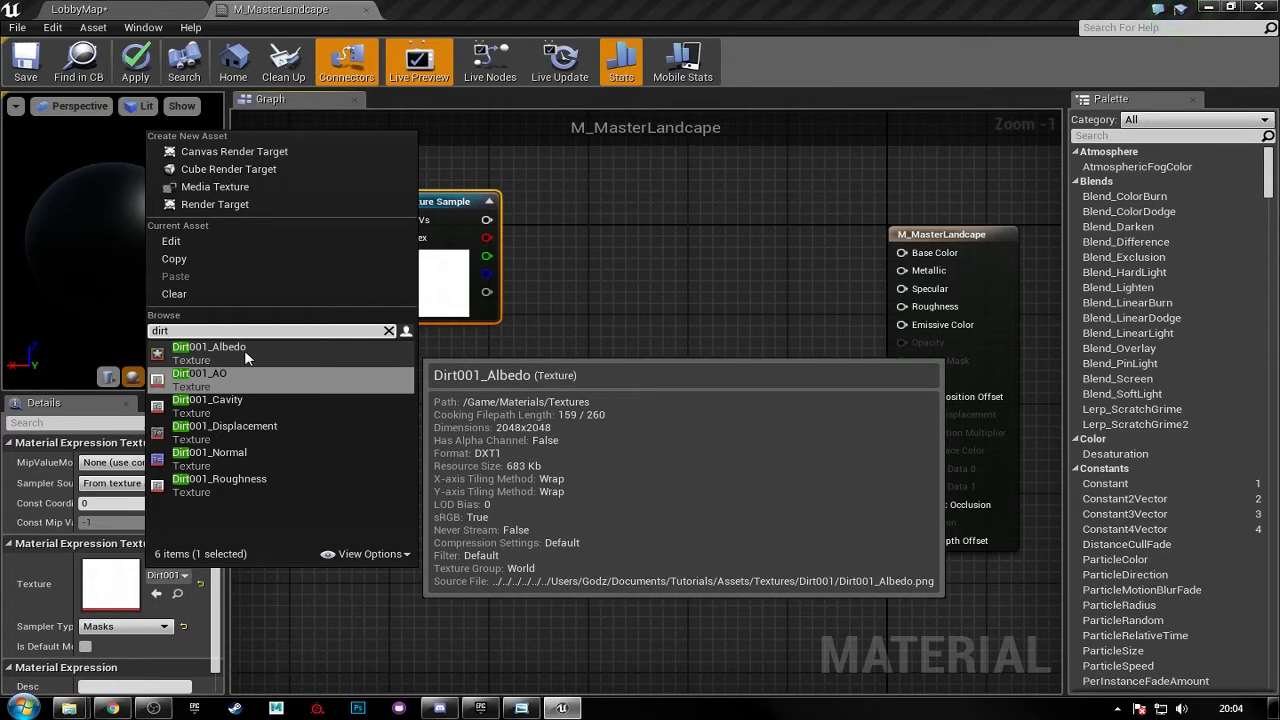
{"action": "left_click", "coordinate": [244, 350]}
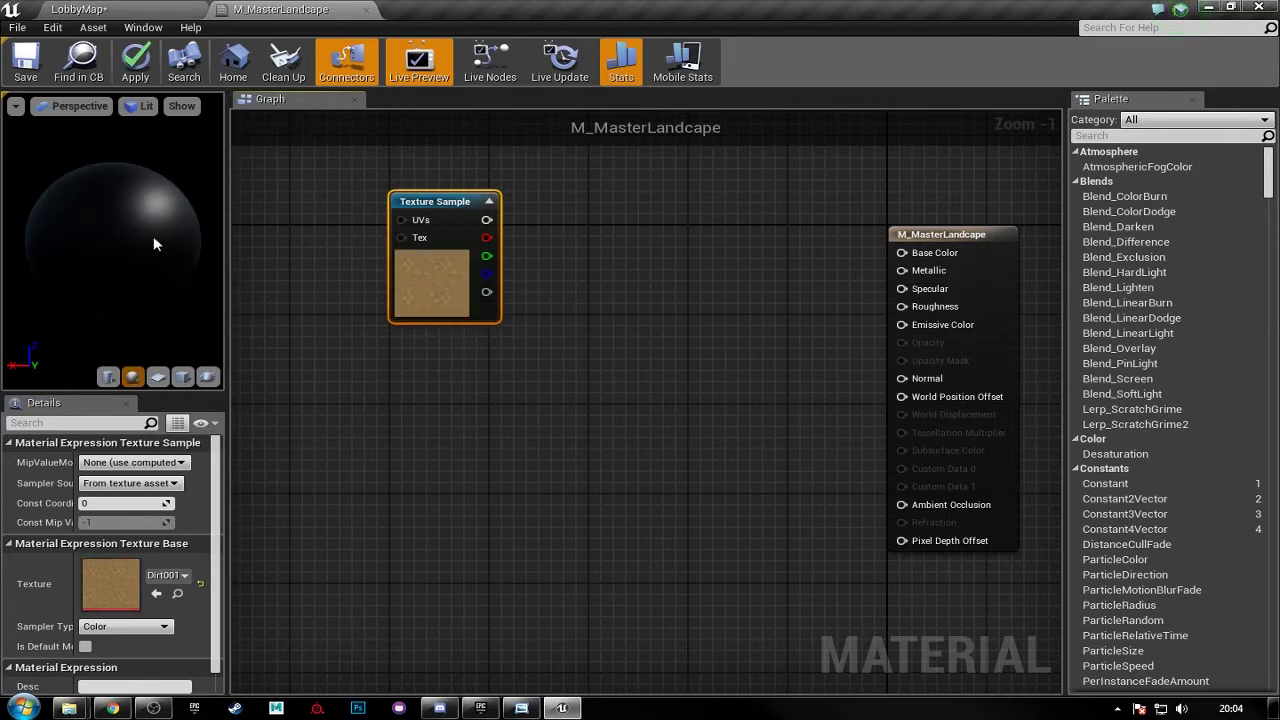
- Preview the dirt albedo sample by connecting its colour output to Base Color, and break the link again
{"action": "left_click_drag", "start_coordinate": [486, 220], "coordinate": [902, 253]}
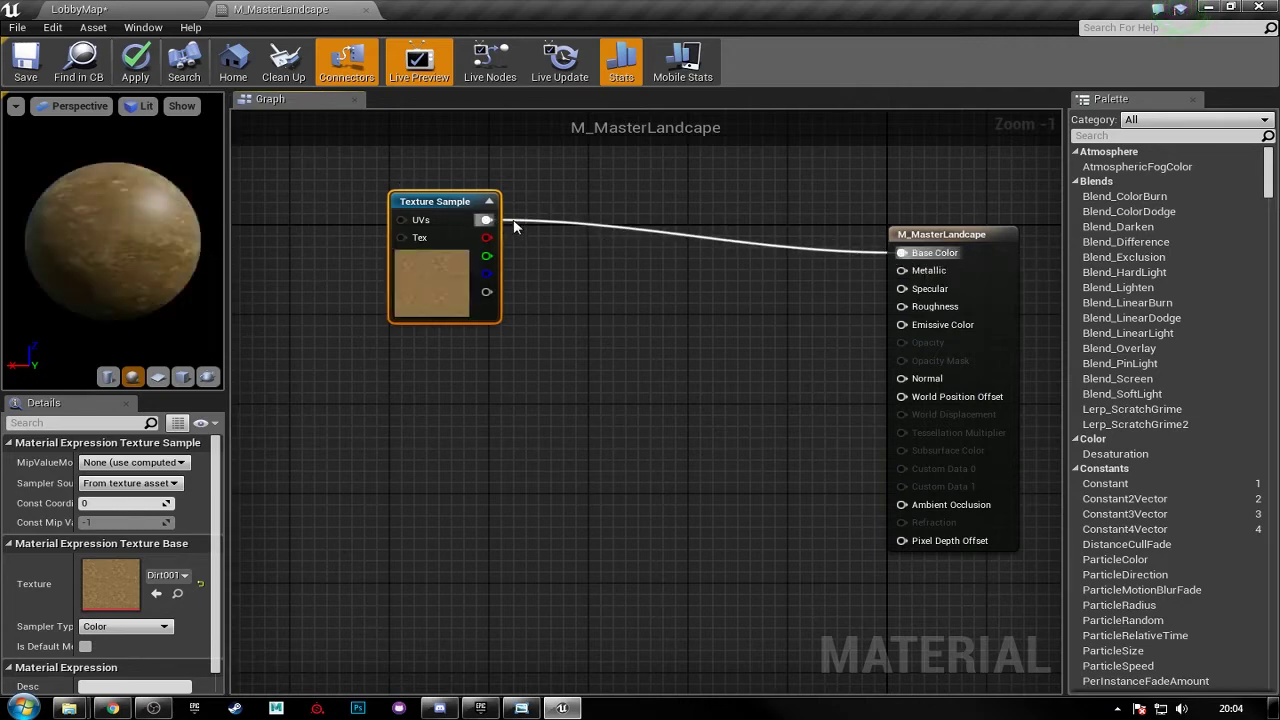
{"action": "left_click", "coordinate": [486, 220], "text": "alt"}
- Convert the dirt albedo Texture Sample node to a parameter and name it DirtAlbedo
{"action": "right_click_drag", "start_coordinate": [569, 269], "coordinate": [579, 381]}
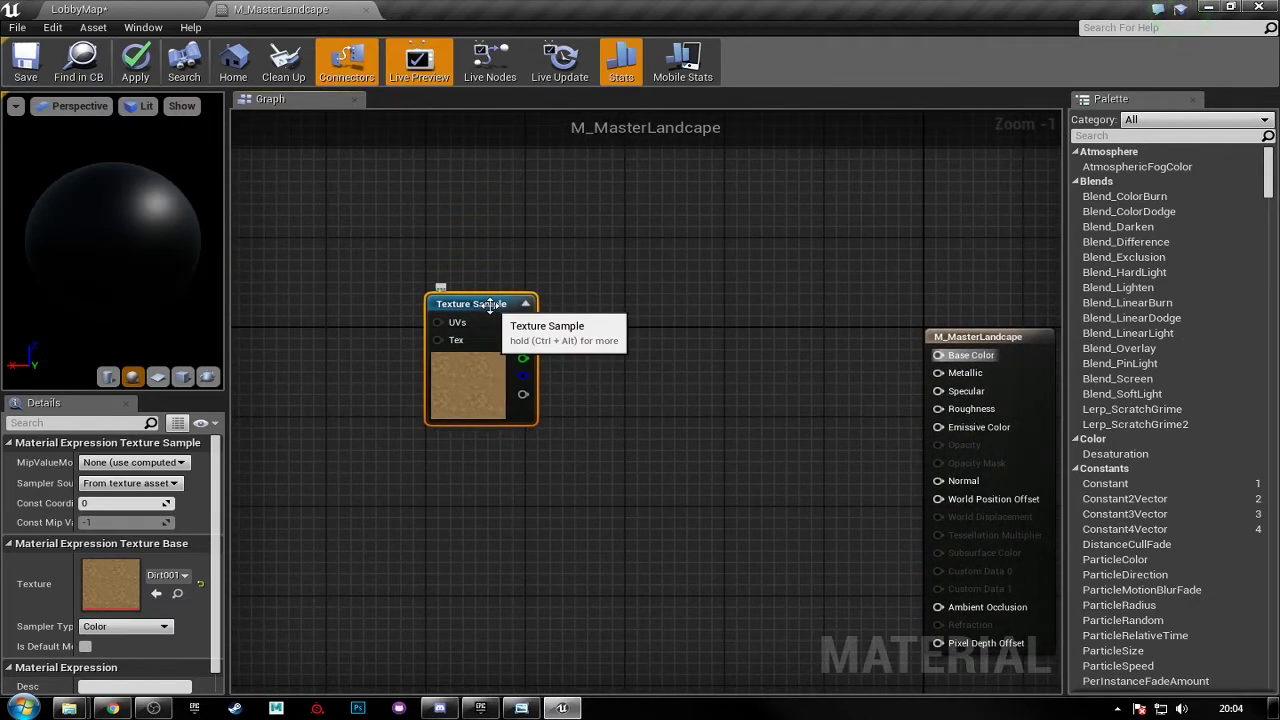
{"action": "right_click", "coordinate": [497, 309]}
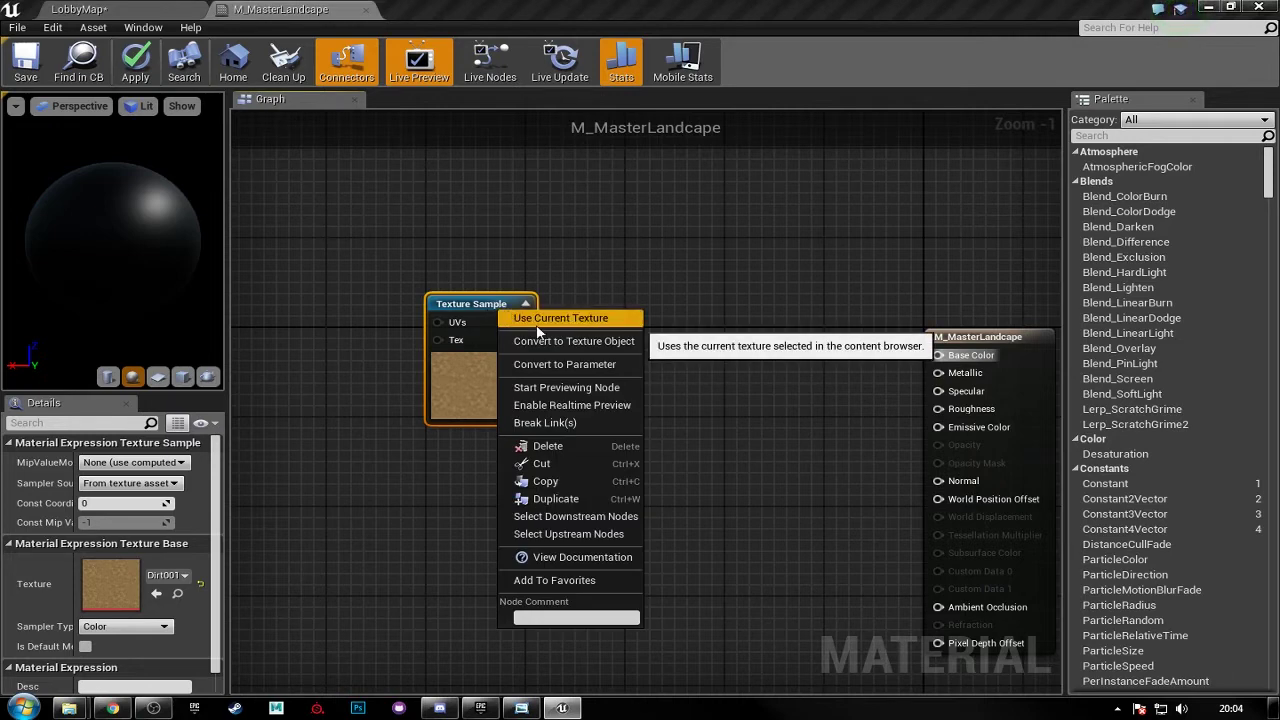
{"action": "left_click", "coordinate": [560, 370]}
{"action": "right_click_drag", "start_coordinate": [631, 419], "coordinate": [563, 375]}
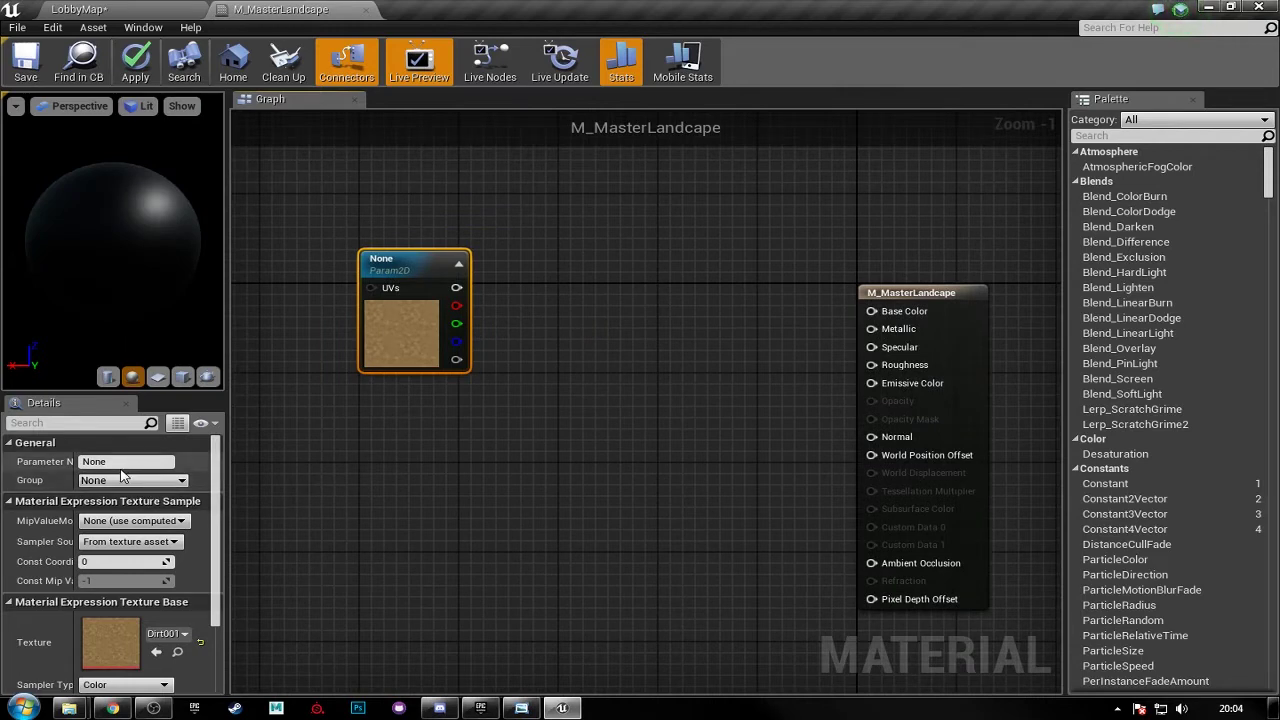
{"action": "left_click", "coordinate": [151, 461]}
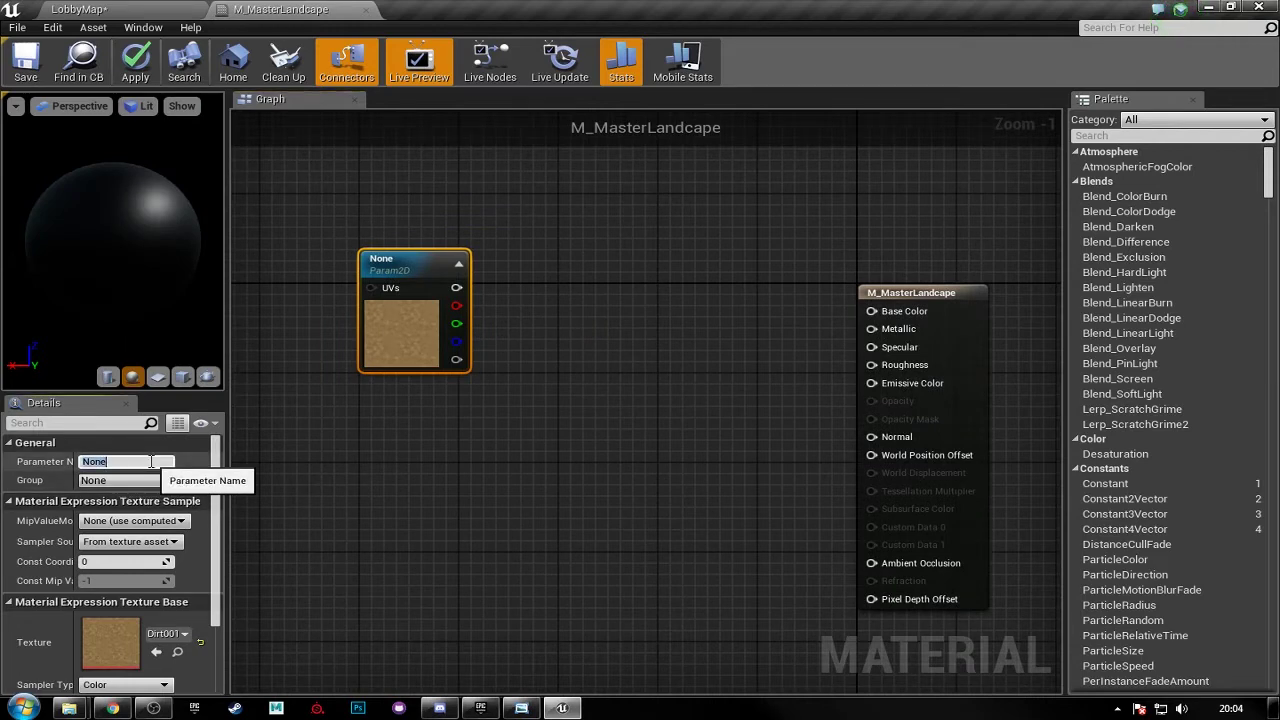
{"action": "type", "text": "DirtAlbedo"}
{"action": "key", "text": "Return"}
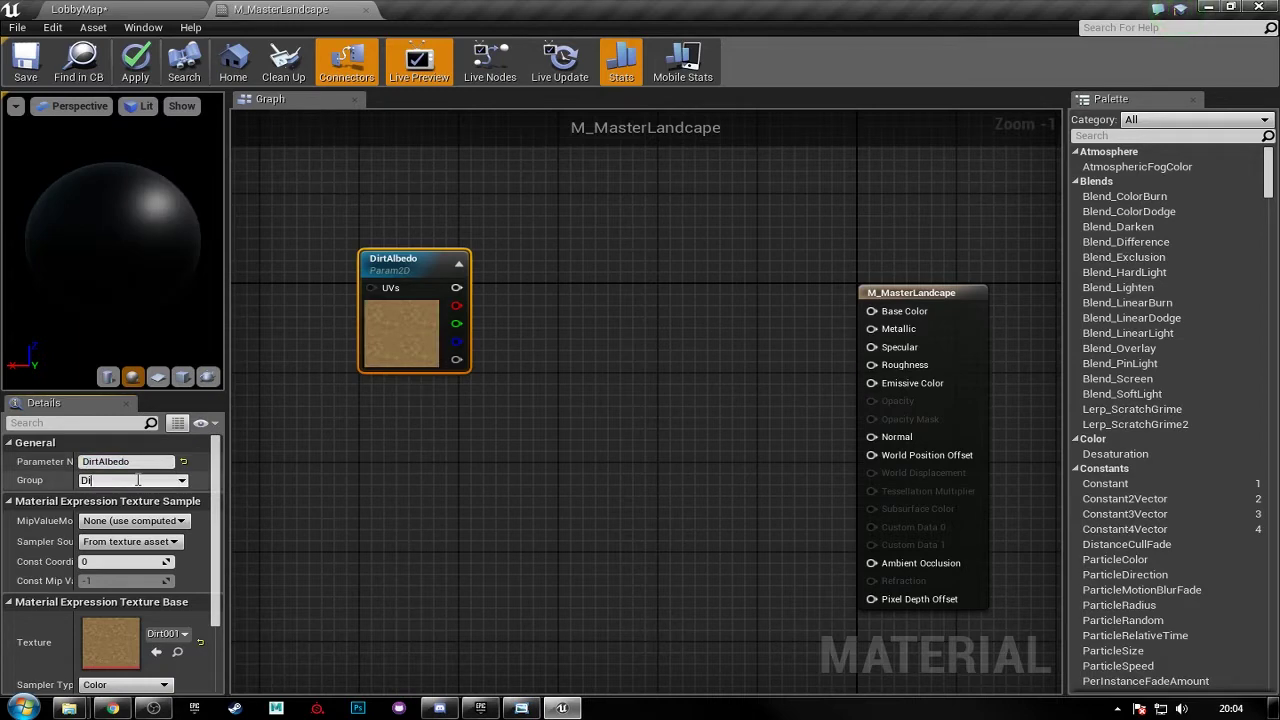
- Assign the DirtAlbedo parameter to a parameter group named Dirt
{"action": "left_click", "coordinate": [137, 480]}
{"action": "type", "text": "Dirt"}
{"action": "key", "text": "Return"}
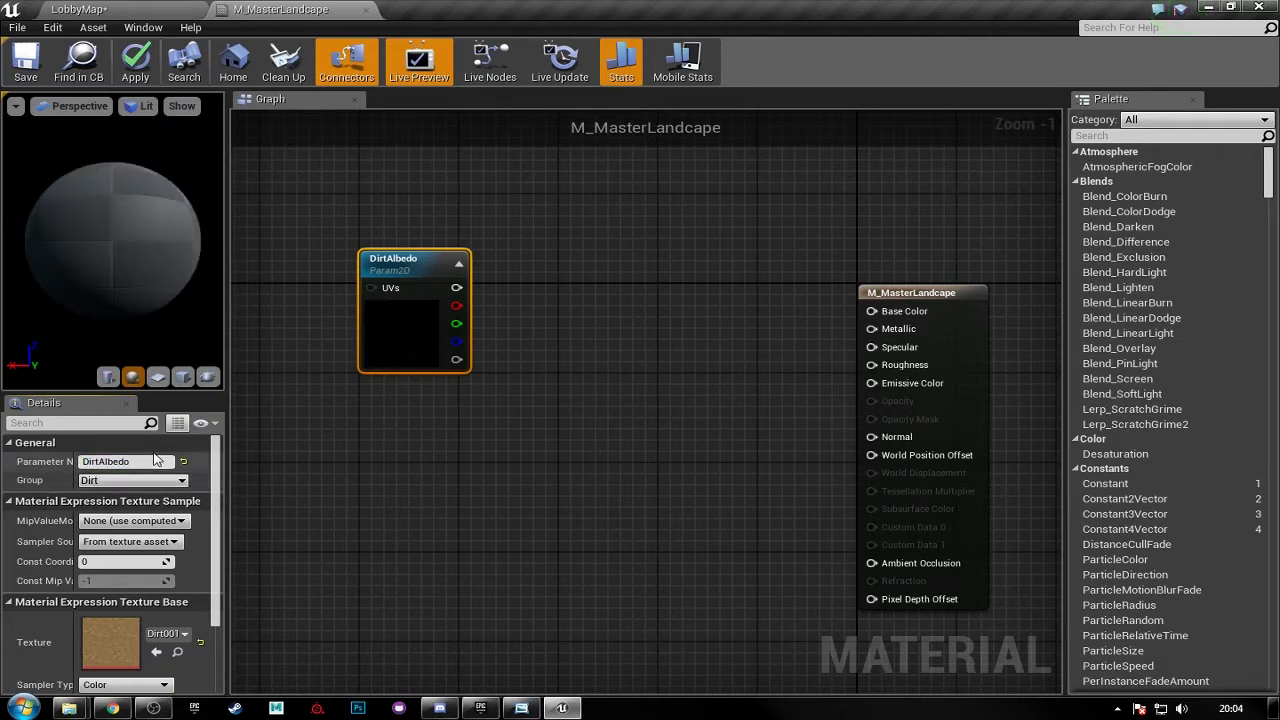
- Set the DirtAlbedo node's sampler source to Shared: Wrap and deselect the node
{"action": "right_click_drag", "start_coordinate": [329, 452], "coordinate": [390, 452]}
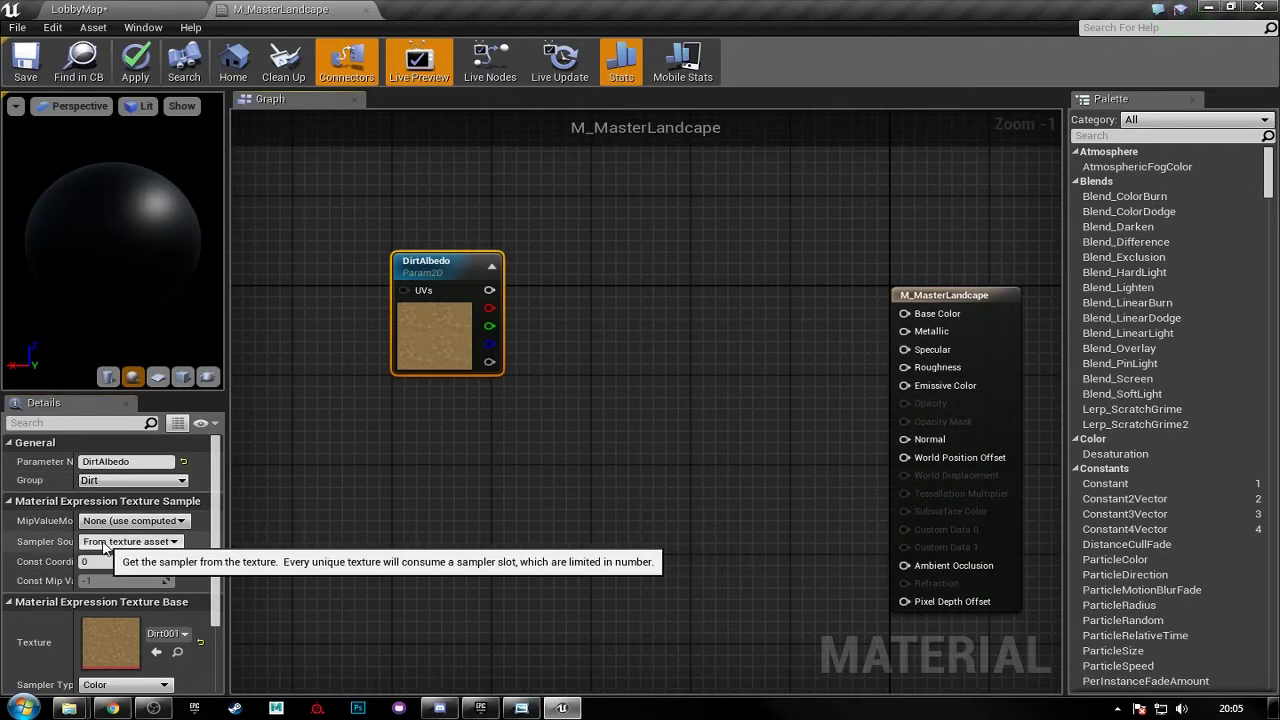
{"action": "left_click_drag", "start_coordinate": [228, 538], "coordinate": [270, 538]}
{"action": "left_click", "coordinate": [190, 543]}
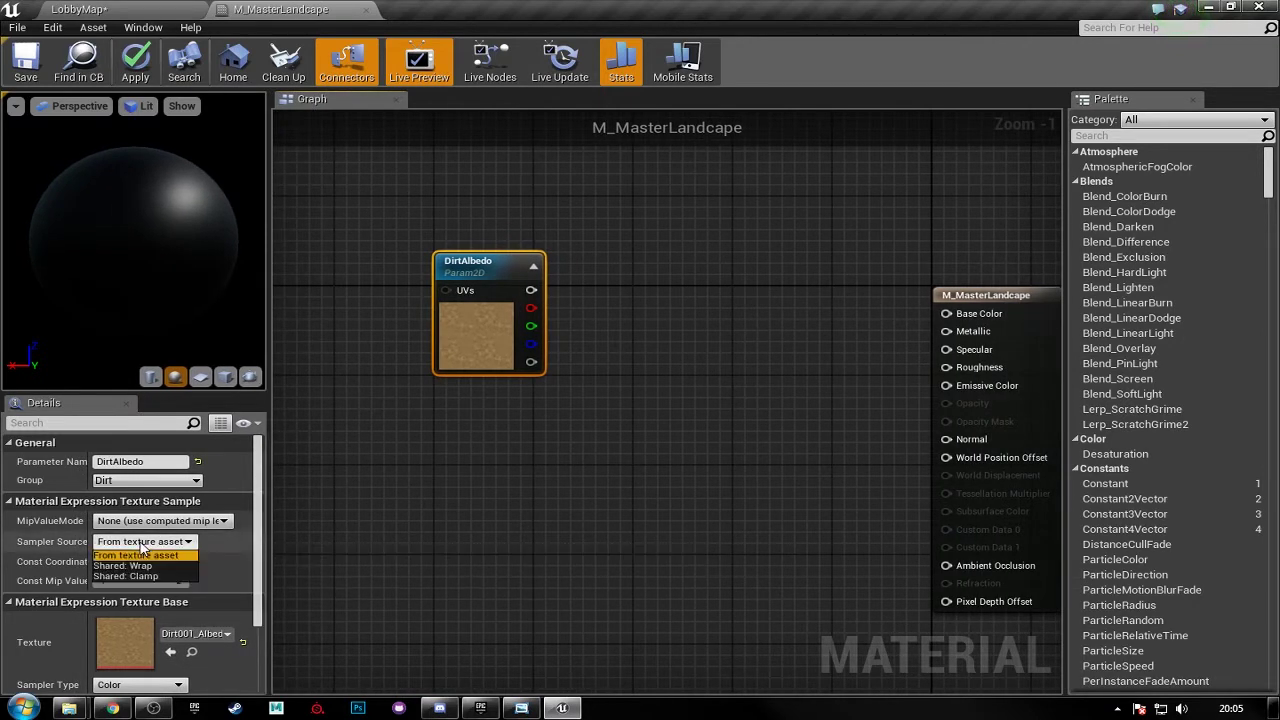
{"action": "left_click", "coordinate": [147, 566]}
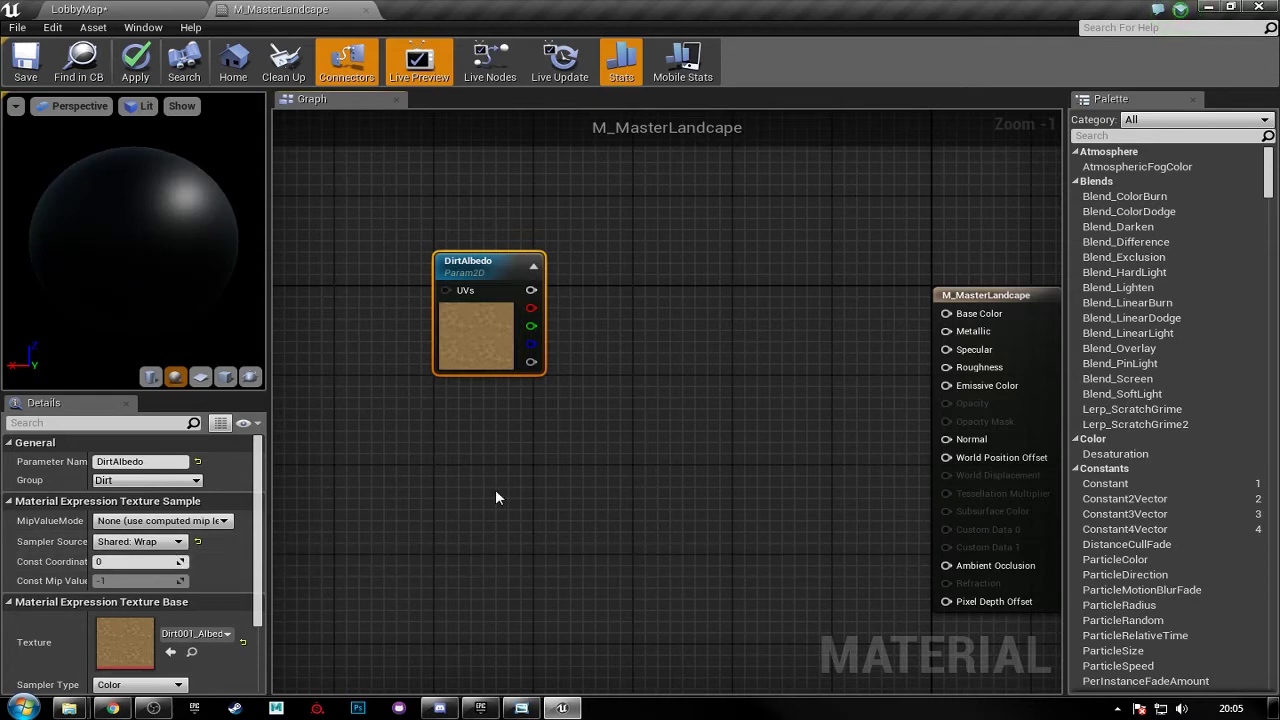
{"action": "right_click_drag", "start_coordinate": [495, 489], "coordinate": [534, 517]}
{"action": "left_click", "coordinate": [606, 461]}
{"action": "right_click_drag", "start_coordinate": [606, 461], "coordinate": [543, 459]}
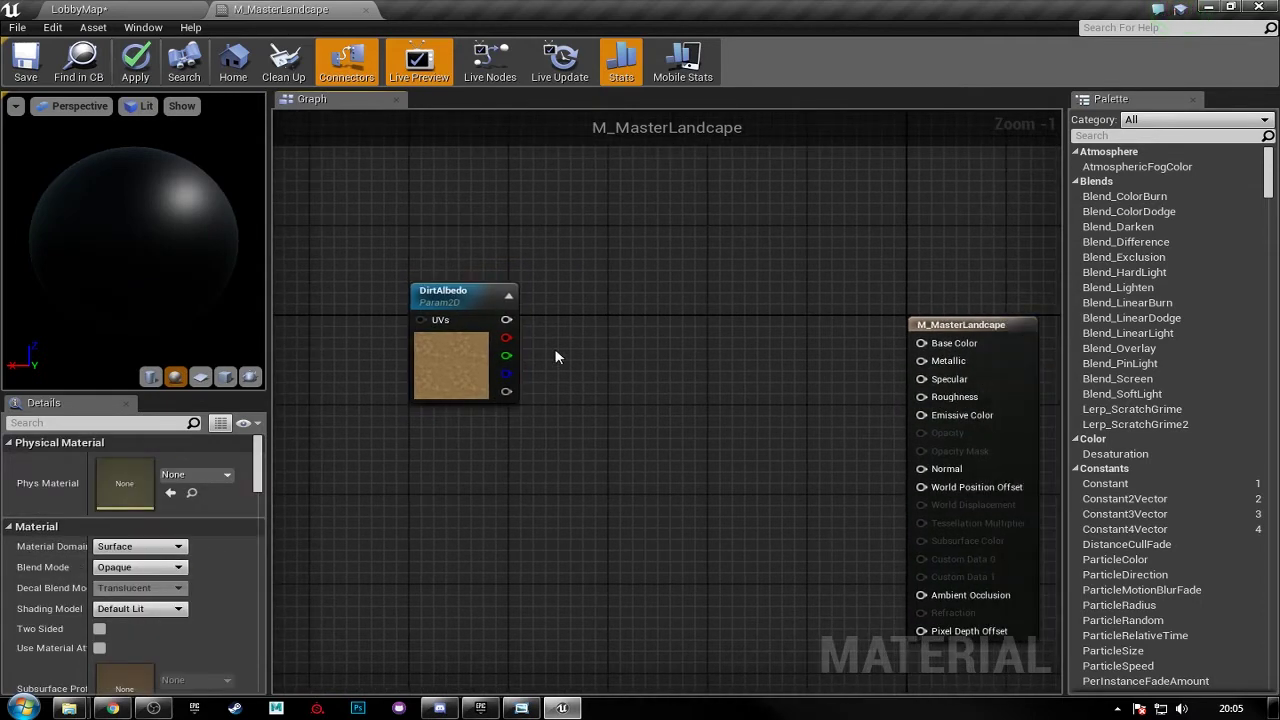
- Duplicate the DirtAlbedo texture parameter and place the copy directly below the original
{"action": "left_click", "coordinate": [468, 320]}
{"action": "key", "text": "ctrl+w"}
{"action": "left_click_drag", "start_coordinate": [531, 401], "coordinate": [481, 431]}
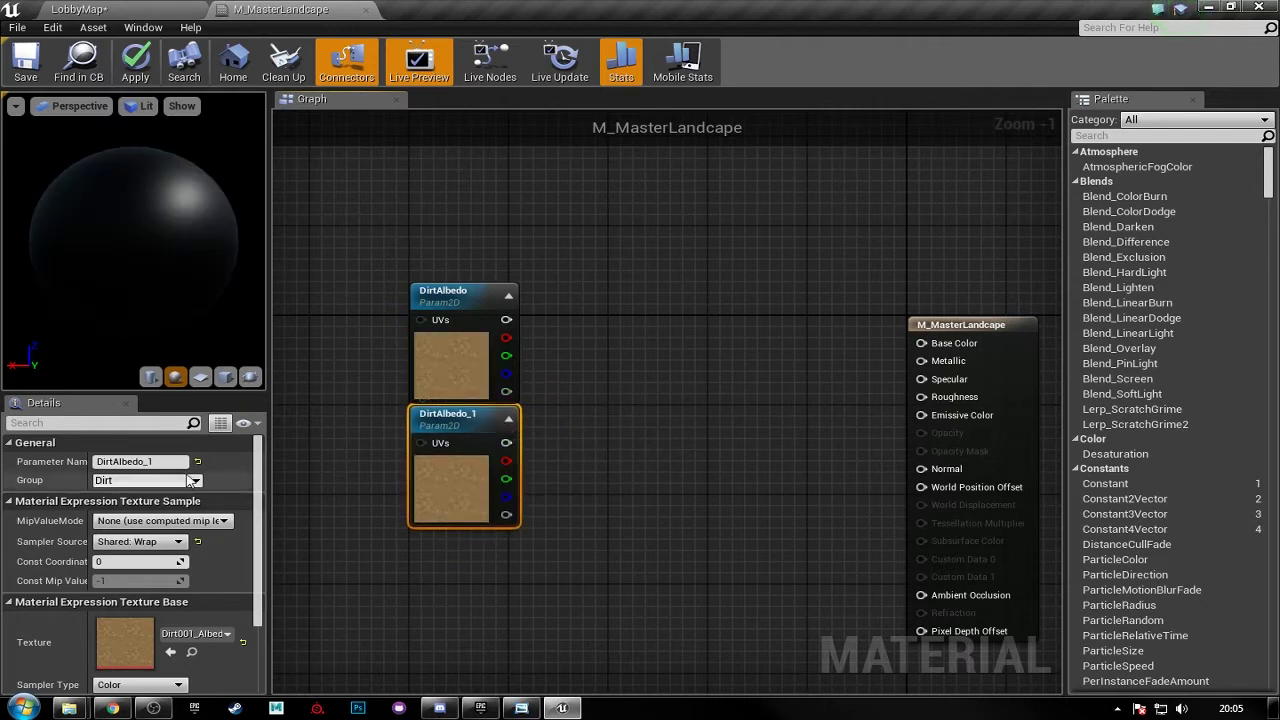
- Rename the copied texture parameter as DirtCavity and deselect the node
{"action": "left_click", "coordinate": [177, 461]}
{"action": "type", "text": "Cavi"}
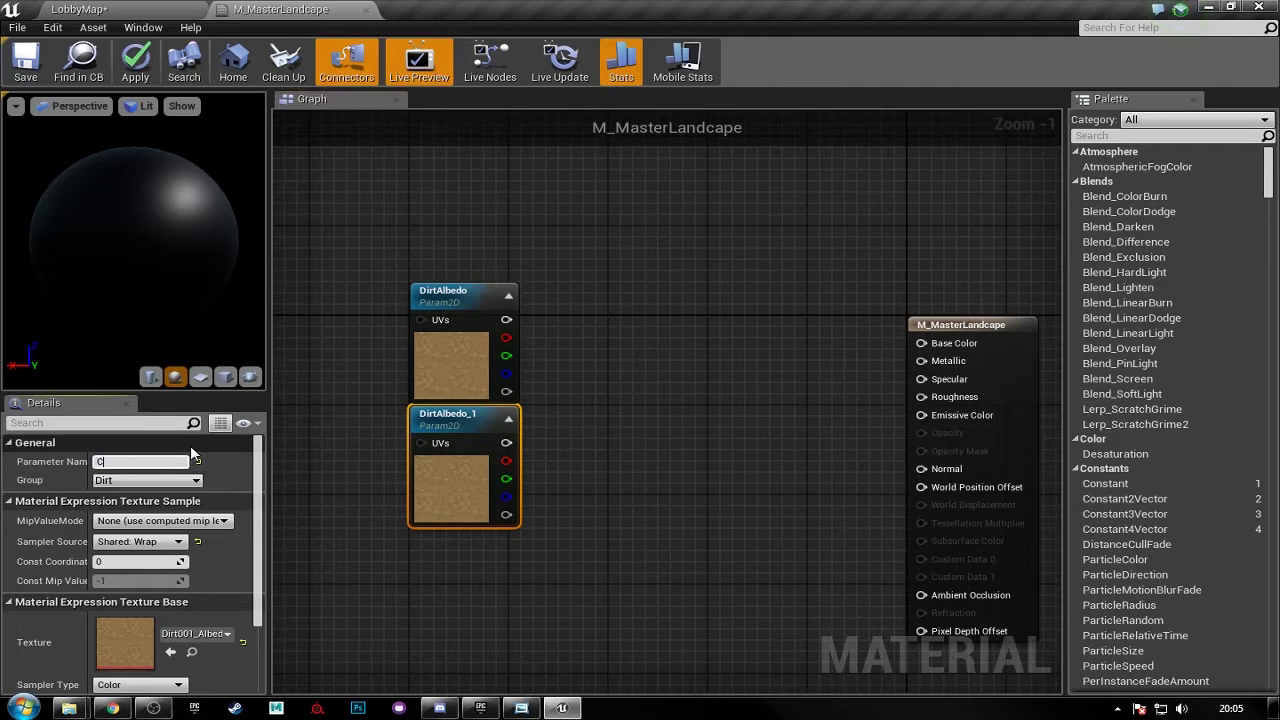
{"action": "key", "text": "BackSpace"}
{"action": "key", "text": "BackSpace"}
{"action": "key", "text": "BackSpace"}
{"action": "key", "text": "BackSpace"}
{"action": "type", "text": "DirtCavity"}
{"action": "key", "text": "Return"}
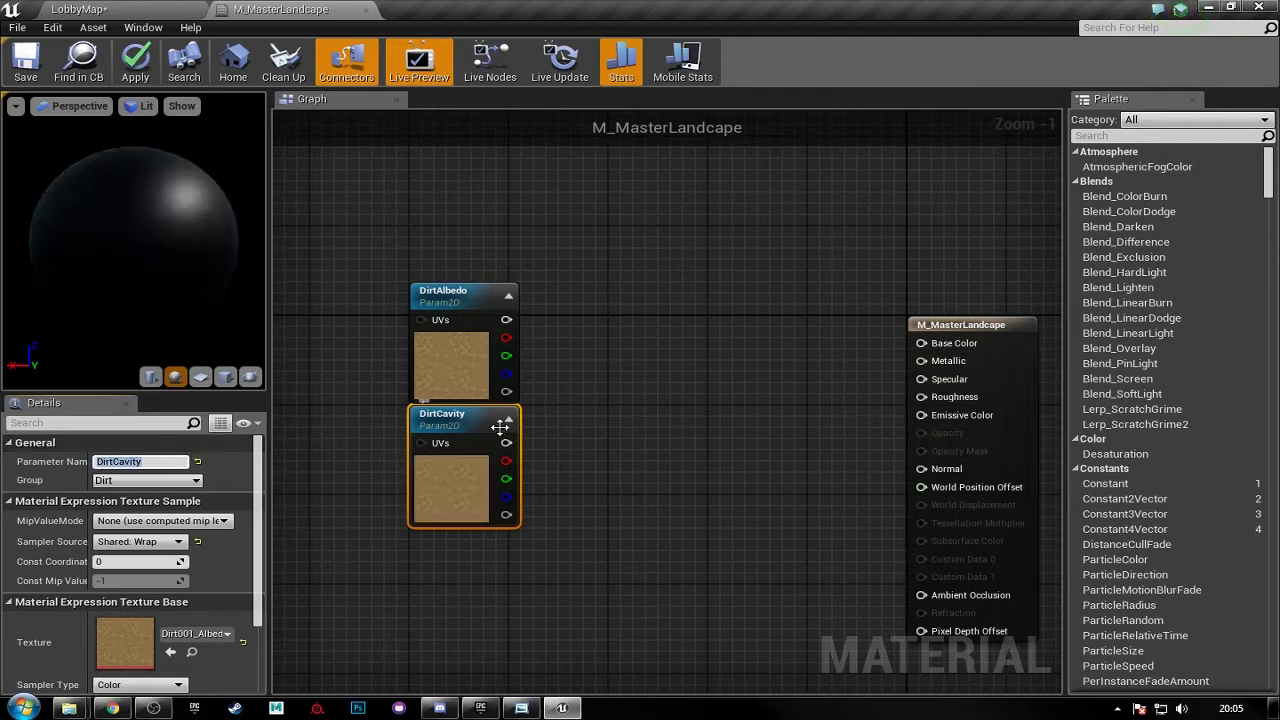
{"action": "left_click", "coordinate": [544, 470]}
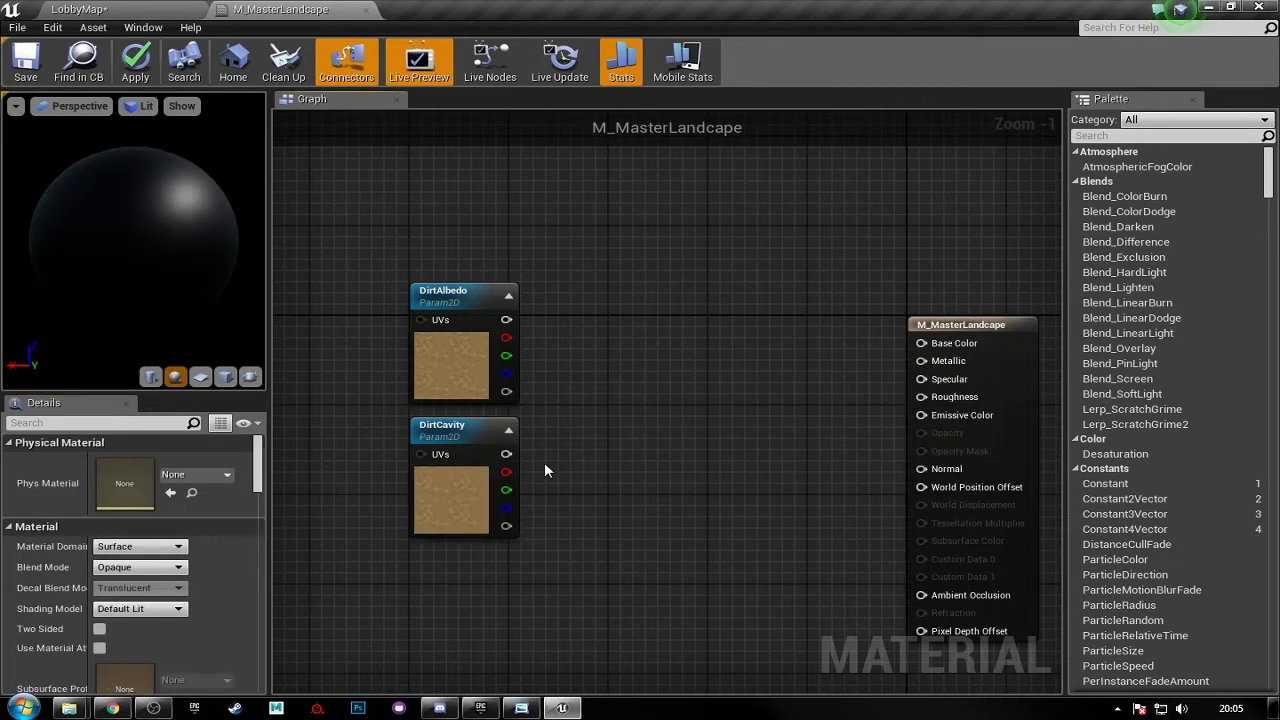
- Assign the Dirt001_Cavity texture to the DirtCavity parameter
{"action": "left_click", "coordinate": [452, 460]}
{"action": "left_click", "coordinate": [208, 630]}
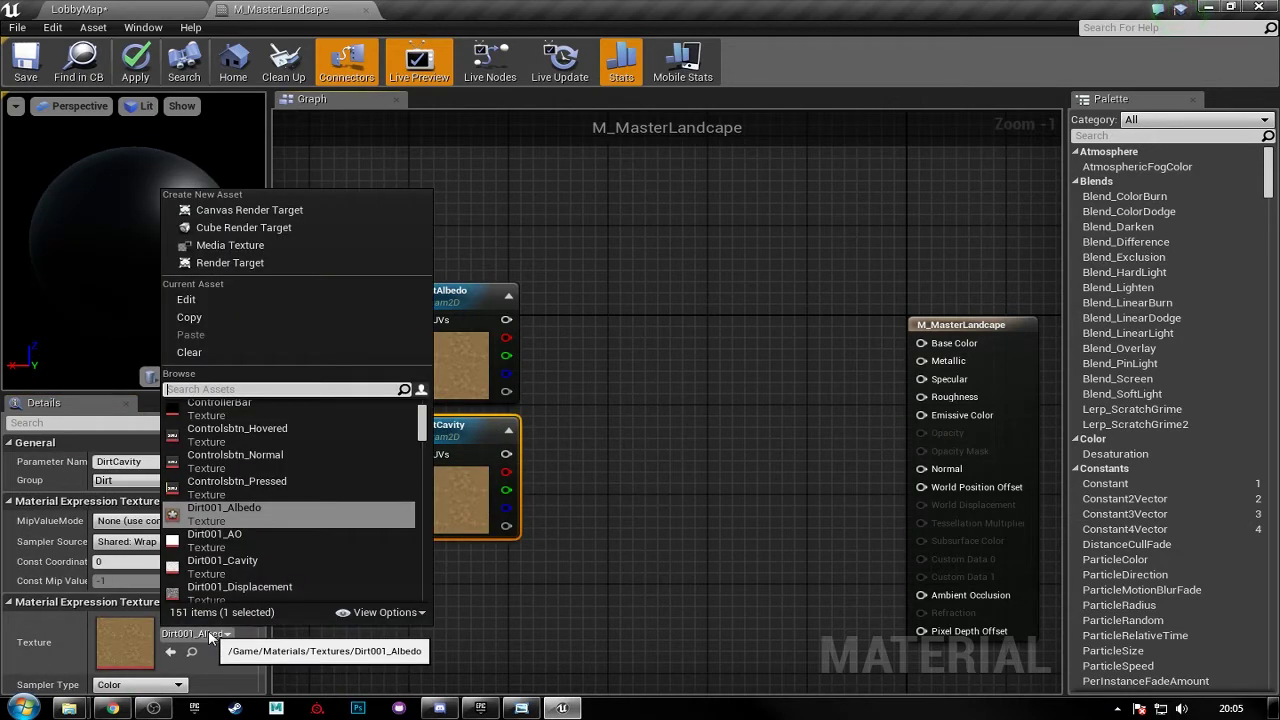
{"action": "type", "text": "dirt"}
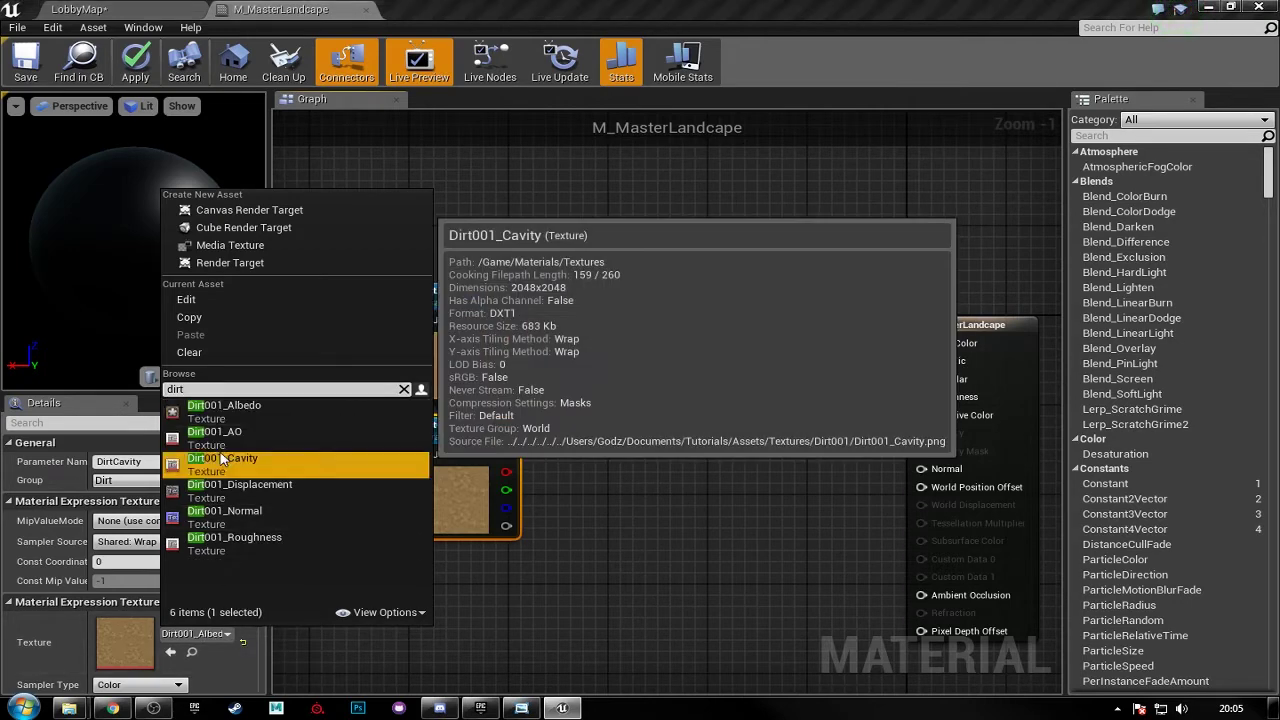
{"action": "left_click", "coordinate": [218, 460]}
{"action": "right_click_drag", "start_coordinate": [596, 407], "coordinate": [637, 396]}
{"action": "left_click_drag", "start_coordinate": [509, 531], "coordinate": [424, 318]}
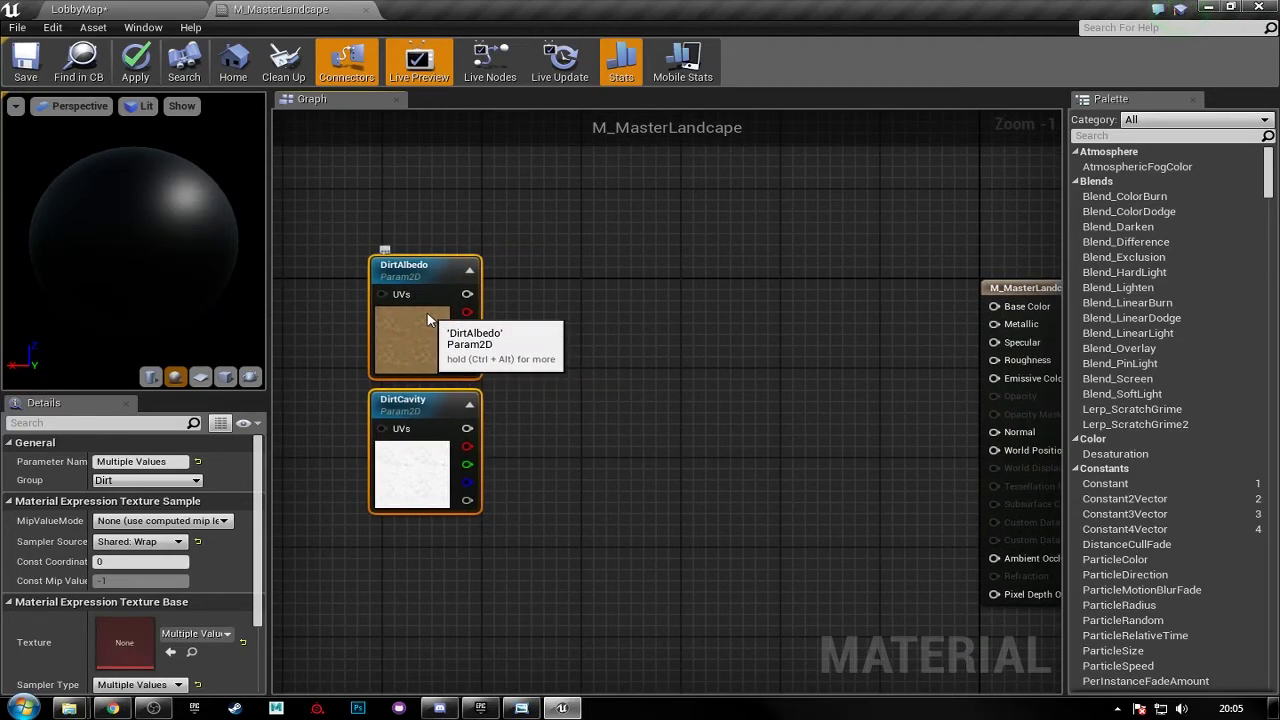
{"action": "left_click", "coordinate": [626, 424]}
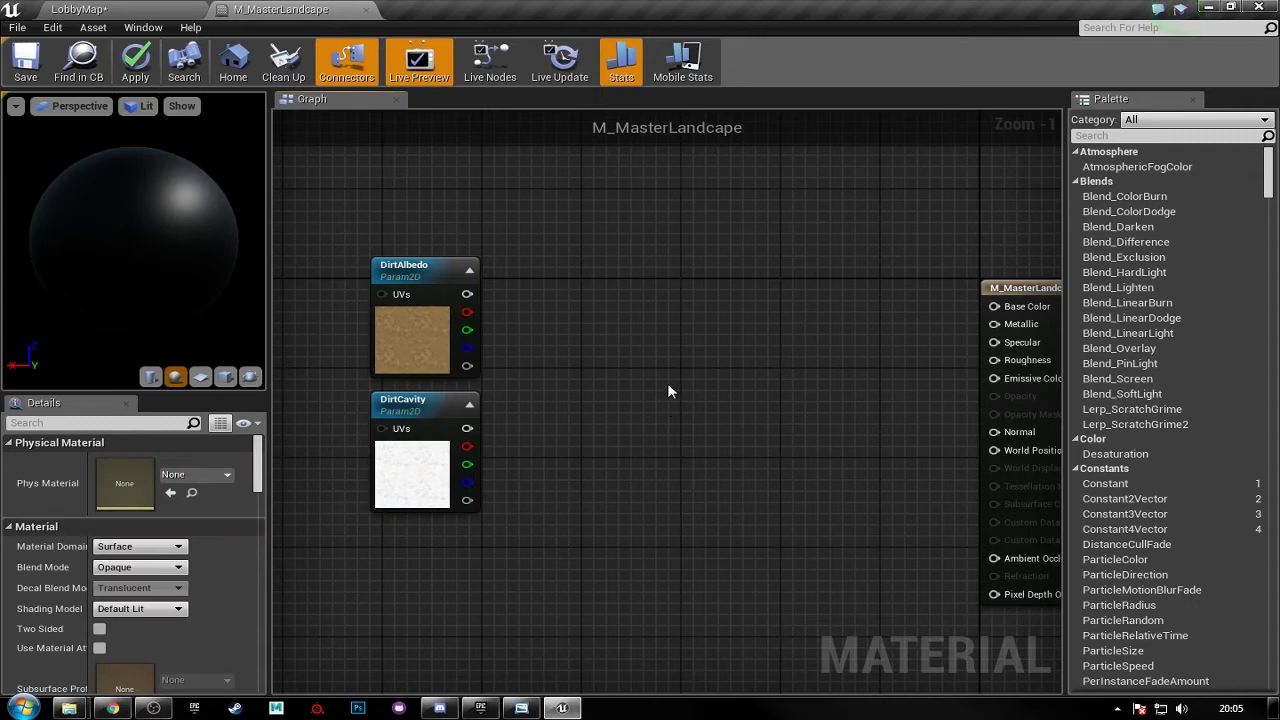
- Add a Multiply node beside DirtCavity and connect DirtCavity's colour output to its A input
{"action": "left_click", "coordinate": [620, 393]}
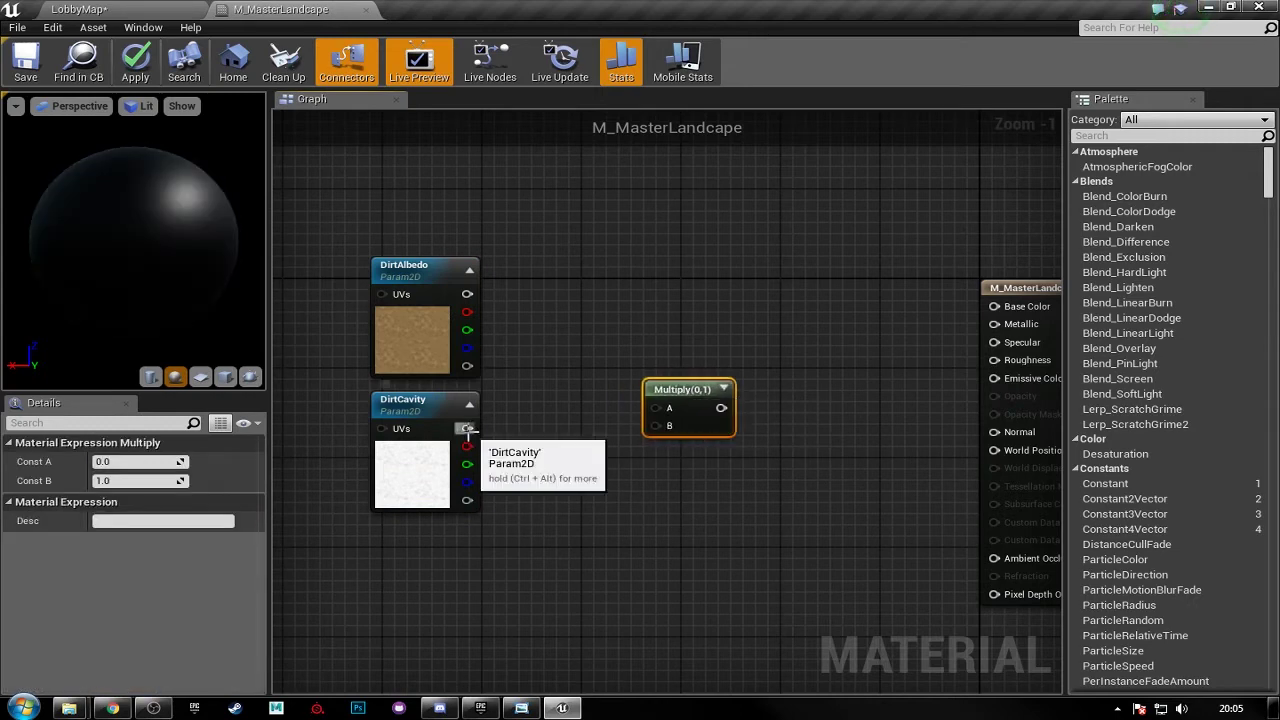
{"action": "left_click_drag", "start_coordinate": [467, 429], "coordinate": [703, 421]}
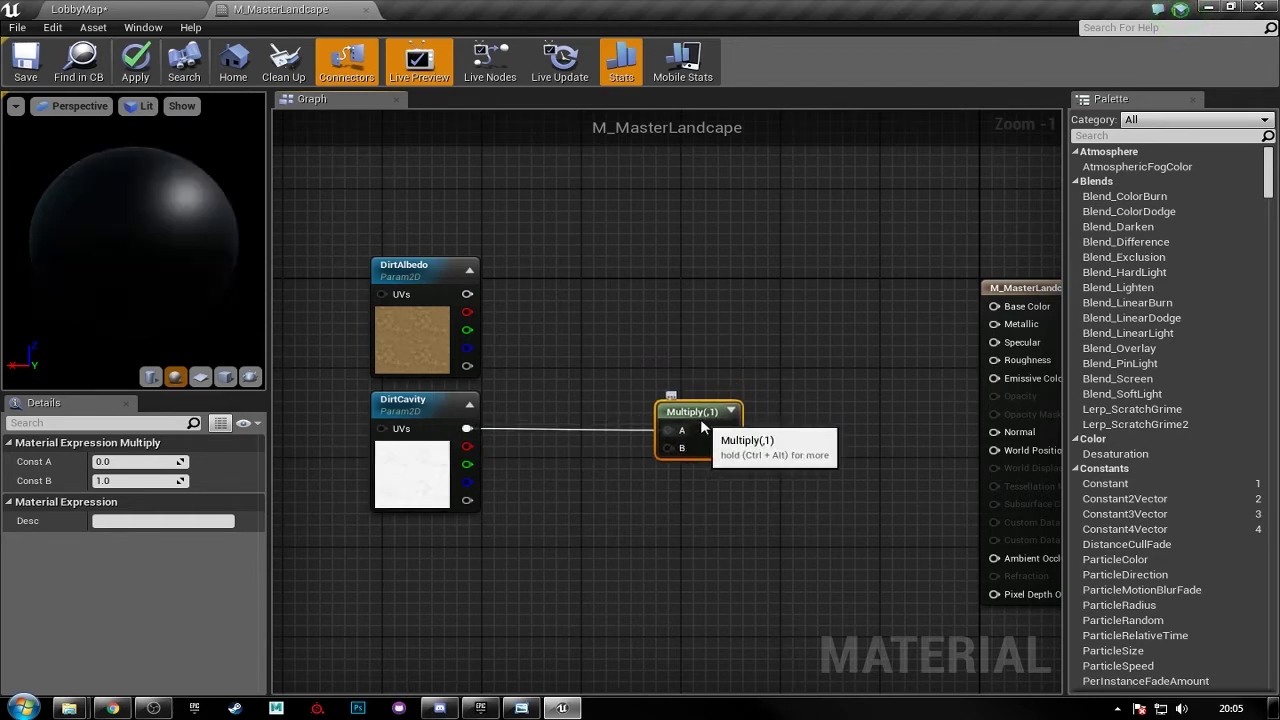
{"action": "right_click_drag", "start_coordinate": [748, 337], "coordinate": [715, 293]}
{"action": "left_click", "coordinate": [715, 295]}
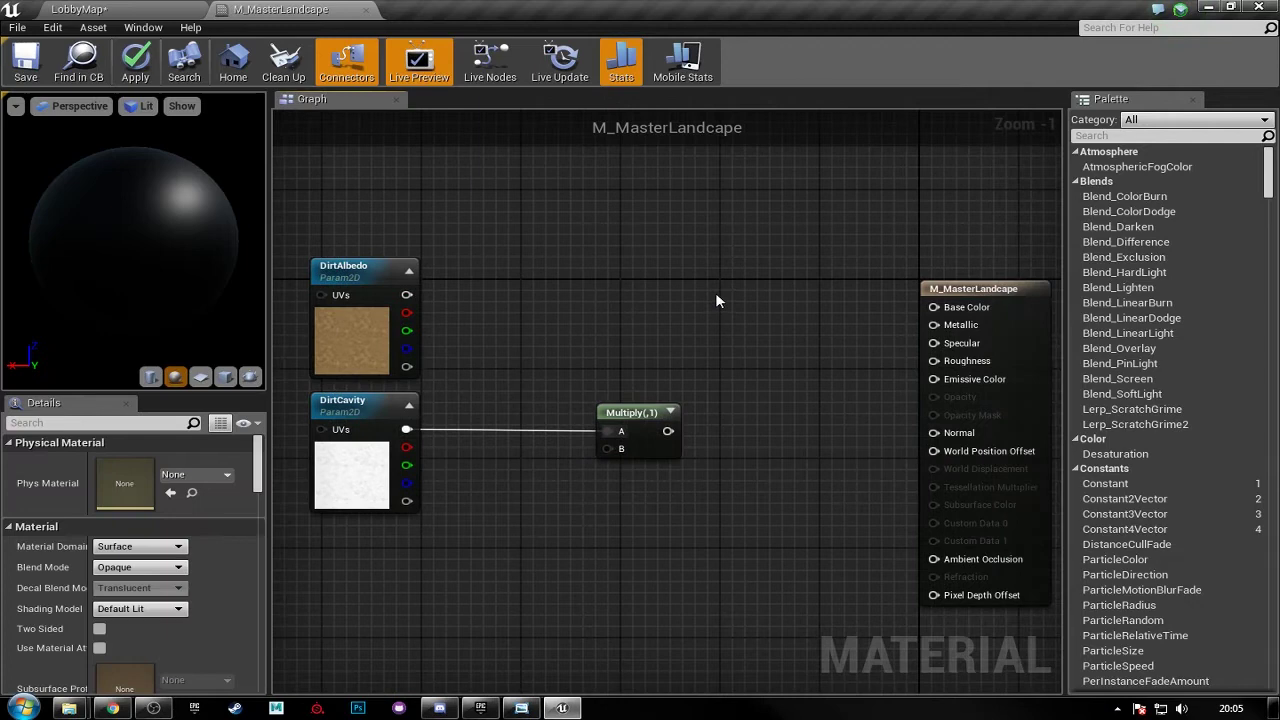
- Add a second Multiply node that combines DirtAlbedo on input A with the cavity Multiply's result on input B
{"action": "left_click", "coordinate": [715, 293]}
{"action": "left_click_drag", "start_coordinate": [726, 288], "coordinate": [738, 276]}
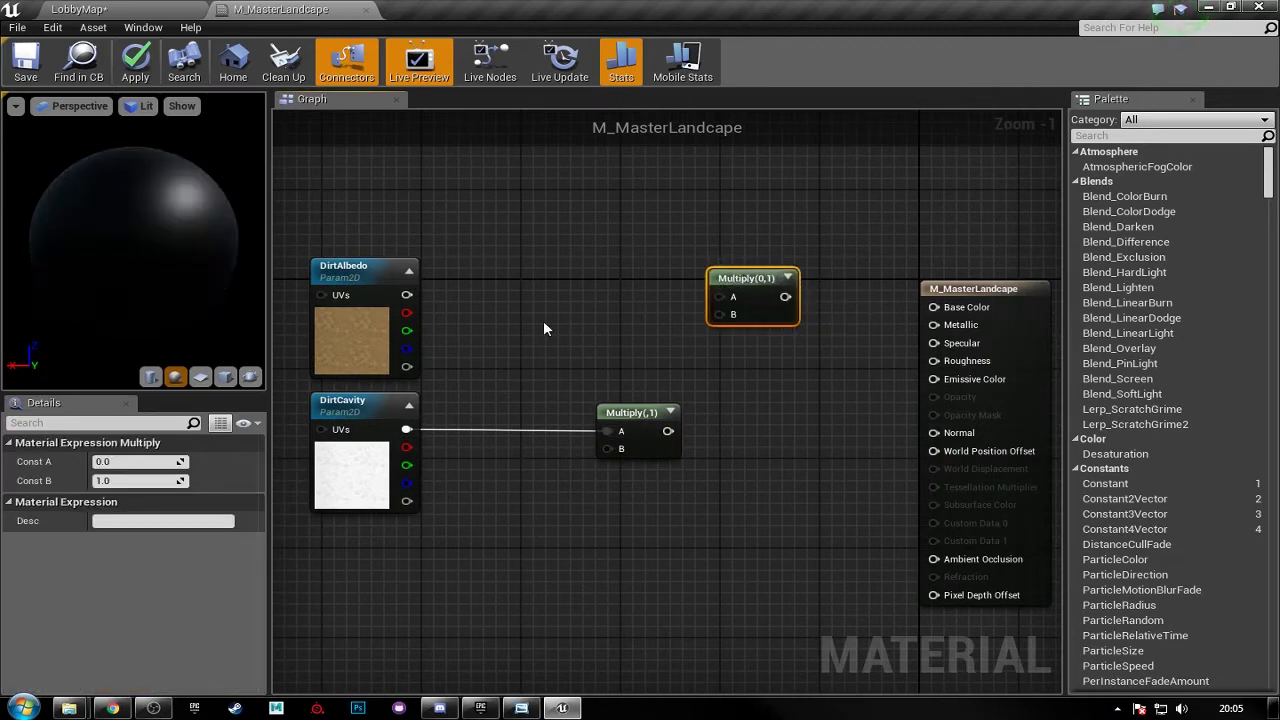
{"action": "left_click_drag", "start_coordinate": [410, 295], "coordinate": [721, 296]}
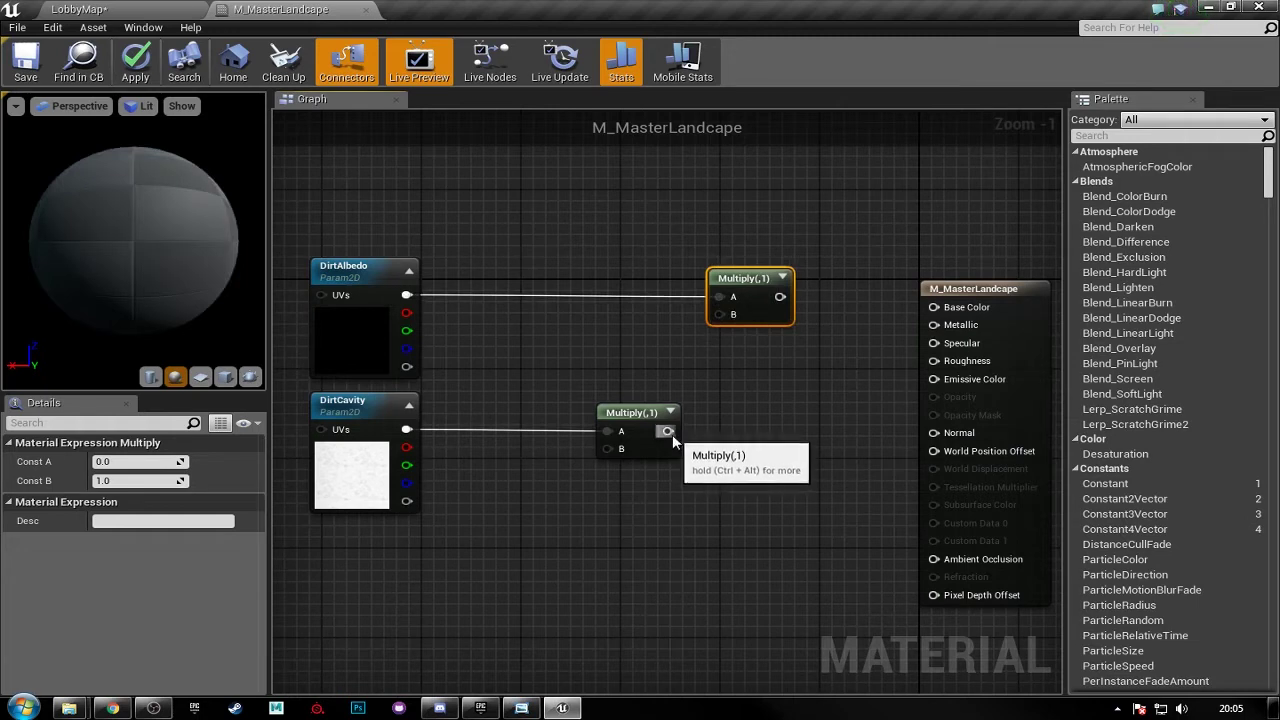
{"action": "left_click_drag", "start_coordinate": [672, 431], "coordinate": [720, 315]}
{"action": "left_click_drag", "start_coordinate": [648, 413], "coordinate": [596, 413]}
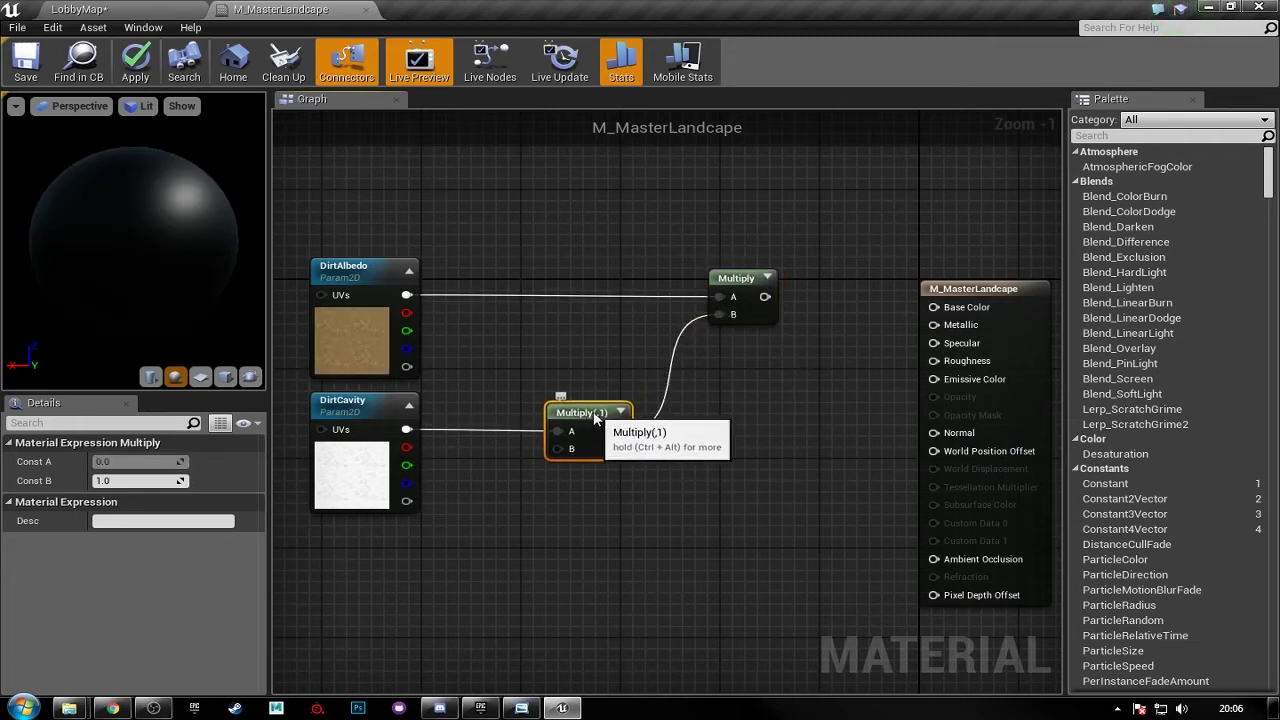
{"action": "left_click", "coordinate": [707, 442]}
- Add a Constant node with value 0.5 and connect it to the cavity Multiply's B input
{"action": "right_click_drag", "start_coordinate": [712, 412], "coordinate": [784, 418]}
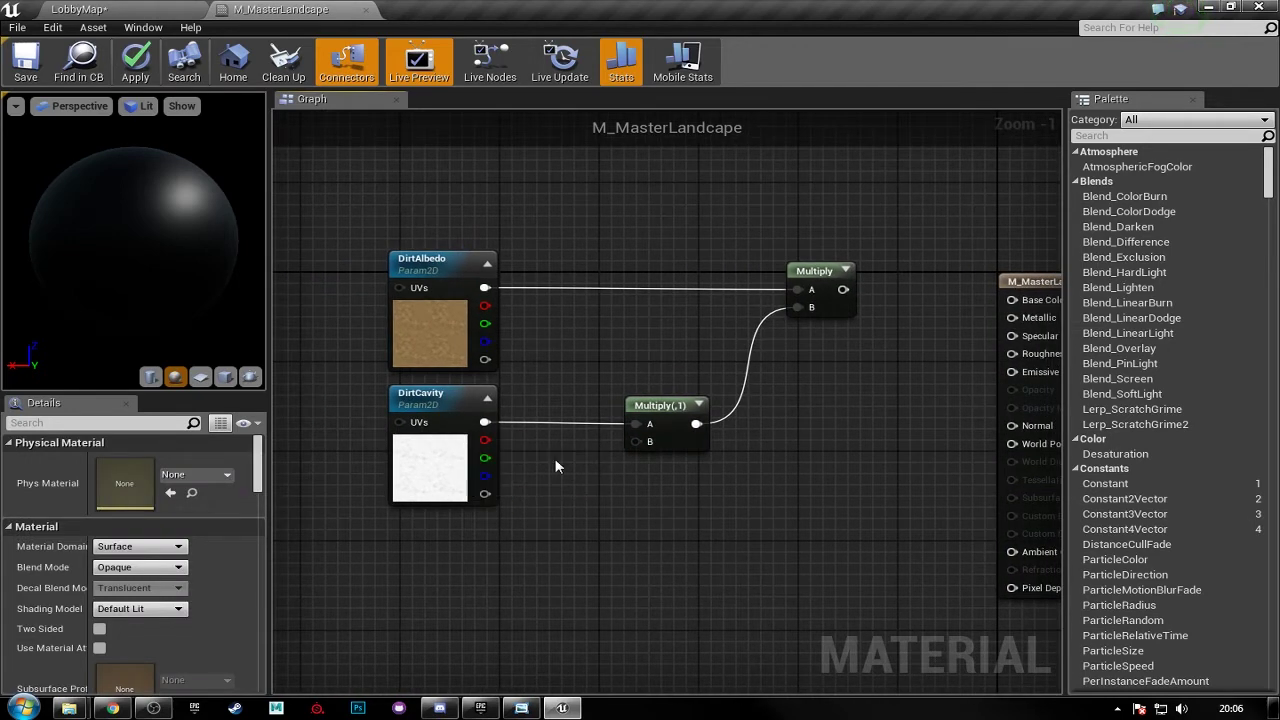
{"action": "left_click", "coordinate": [580, 456]}
{"action": "left_click_drag", "start_coordinate": [582, 456], "coordinate": [637, 442]}
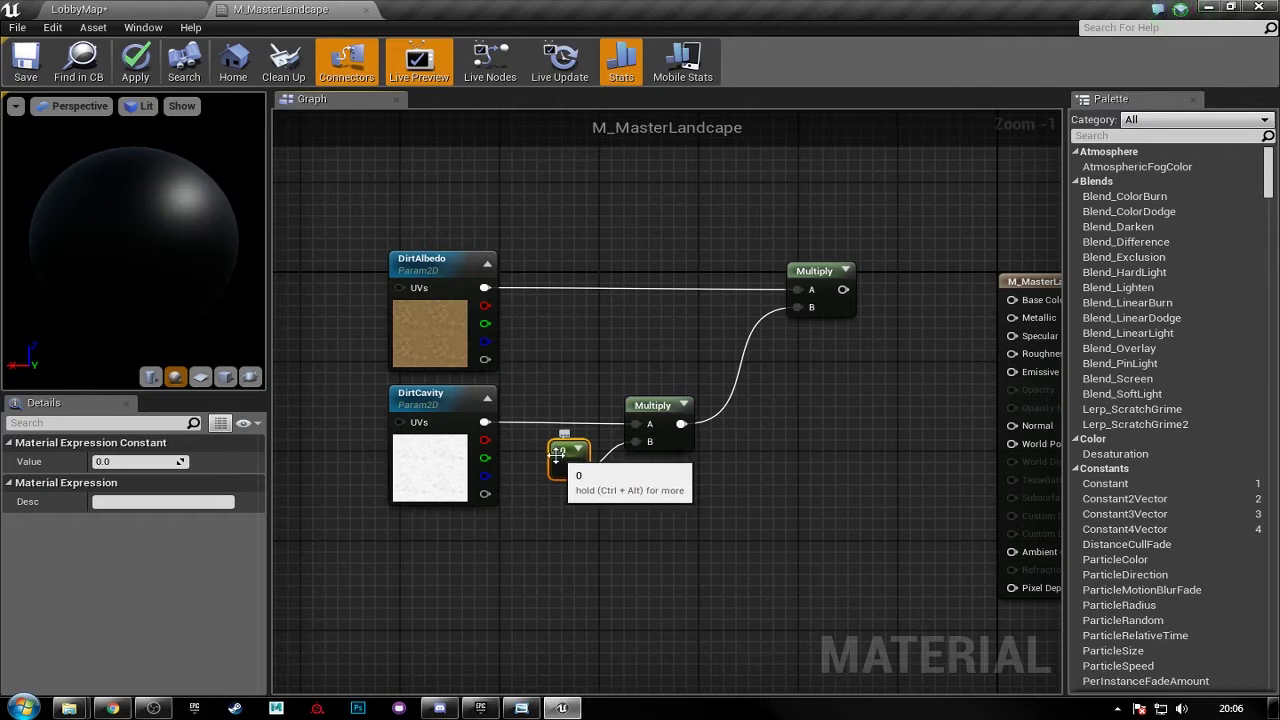
{"action": "left_click", "coordinate": [118, 462]}
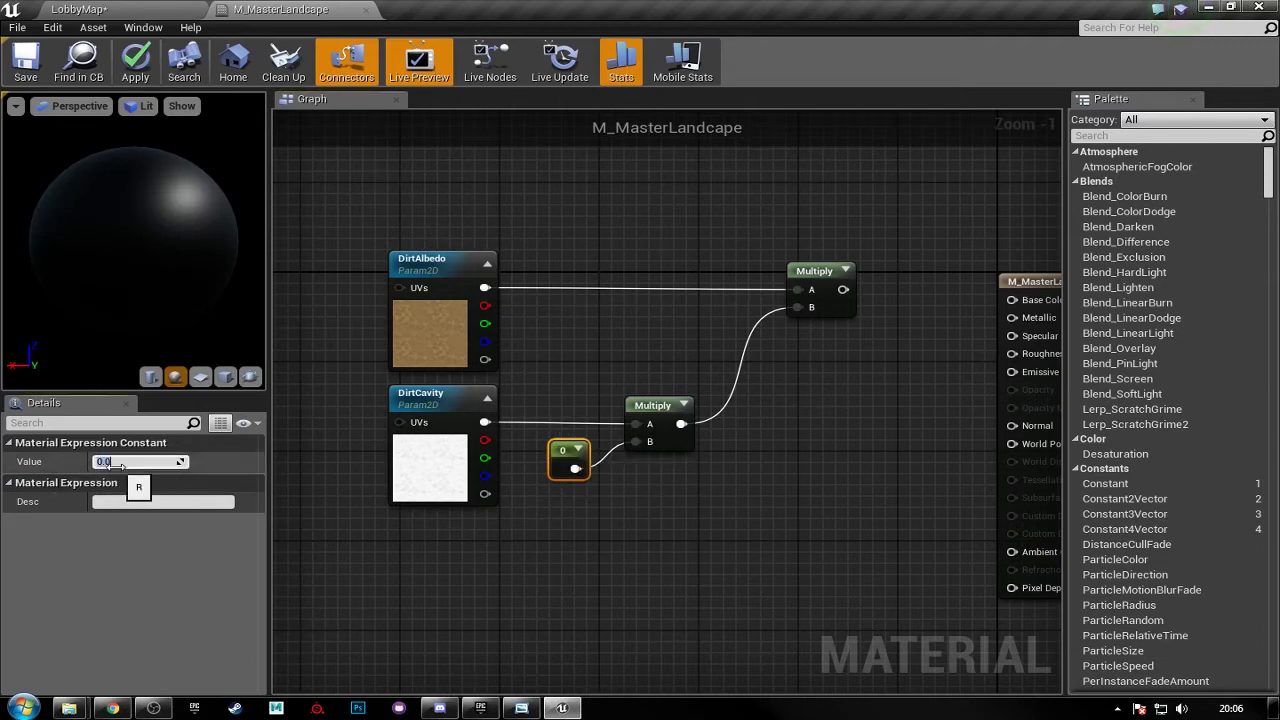
{"action": "type", "text": "0.5"}
{"action": "key", "text": "Return"}
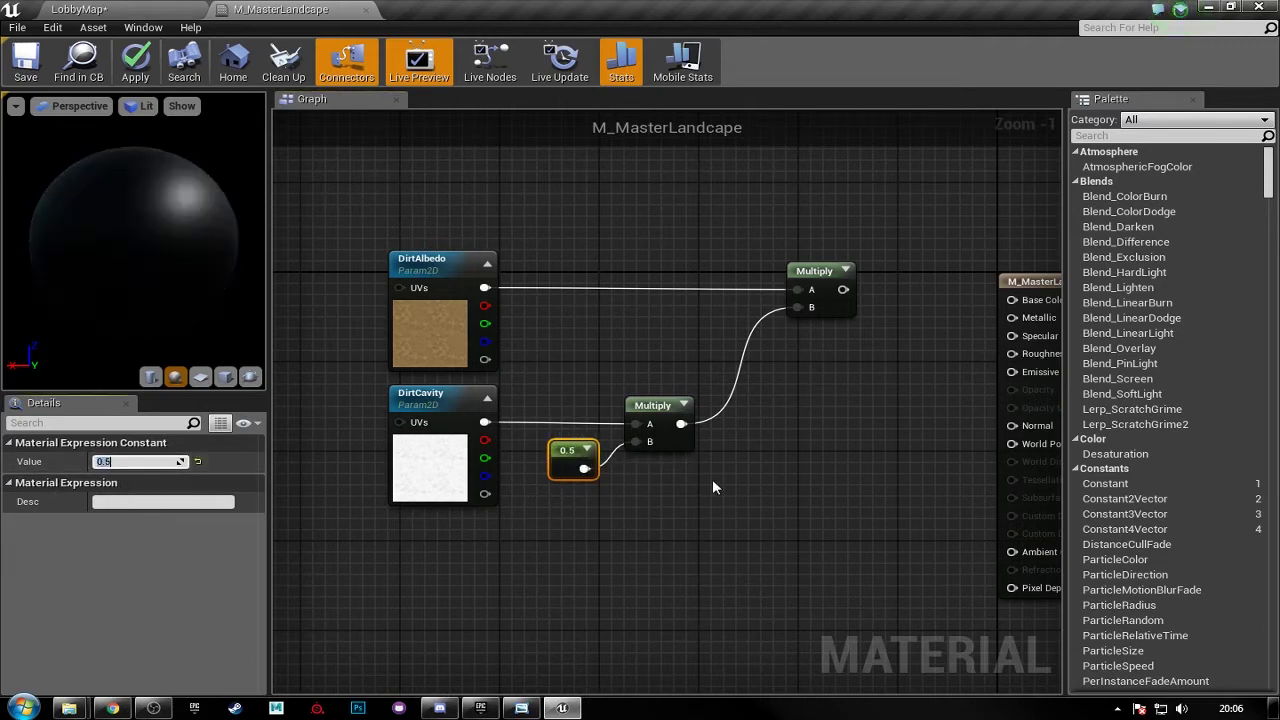
- Convert the 0.5 constant to a parameter named DirtCavityIntensity
{"action": "right_click", "coordinate": [568, 455]}
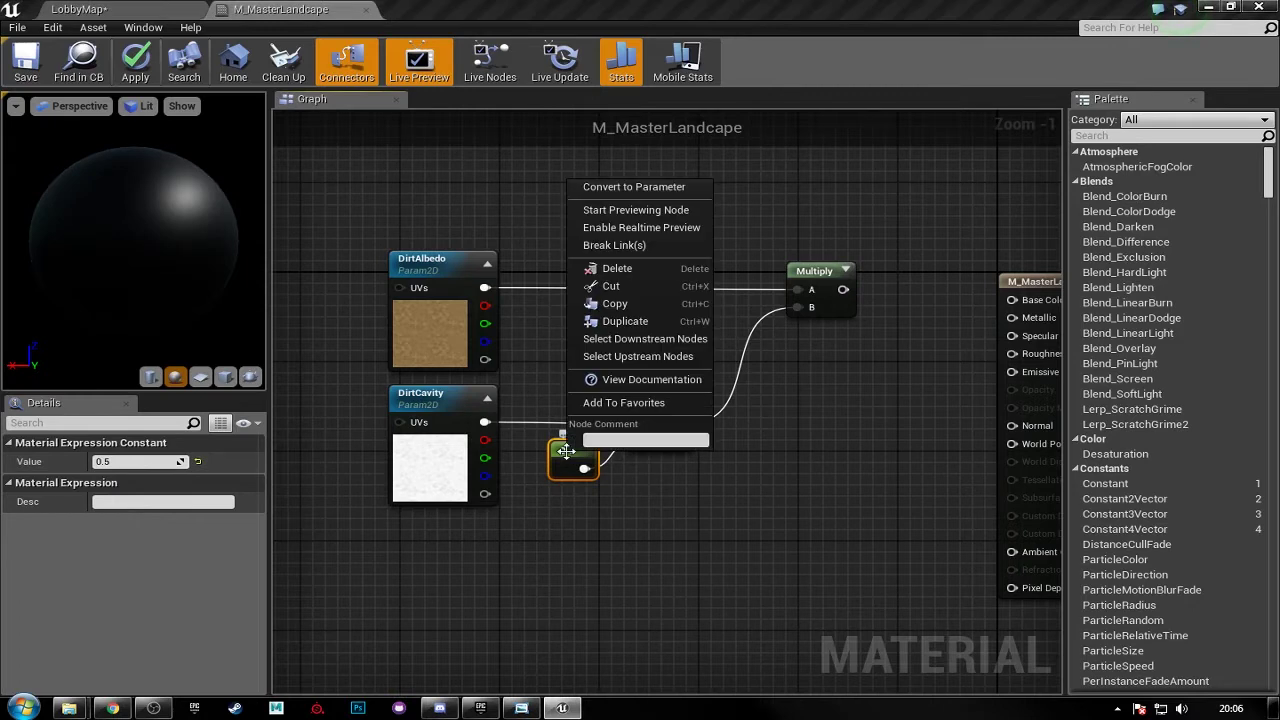
{"action": "left_click", "coordinate": [615, 186]}
{"action": "left_click", "coordinate": [131, 462]}
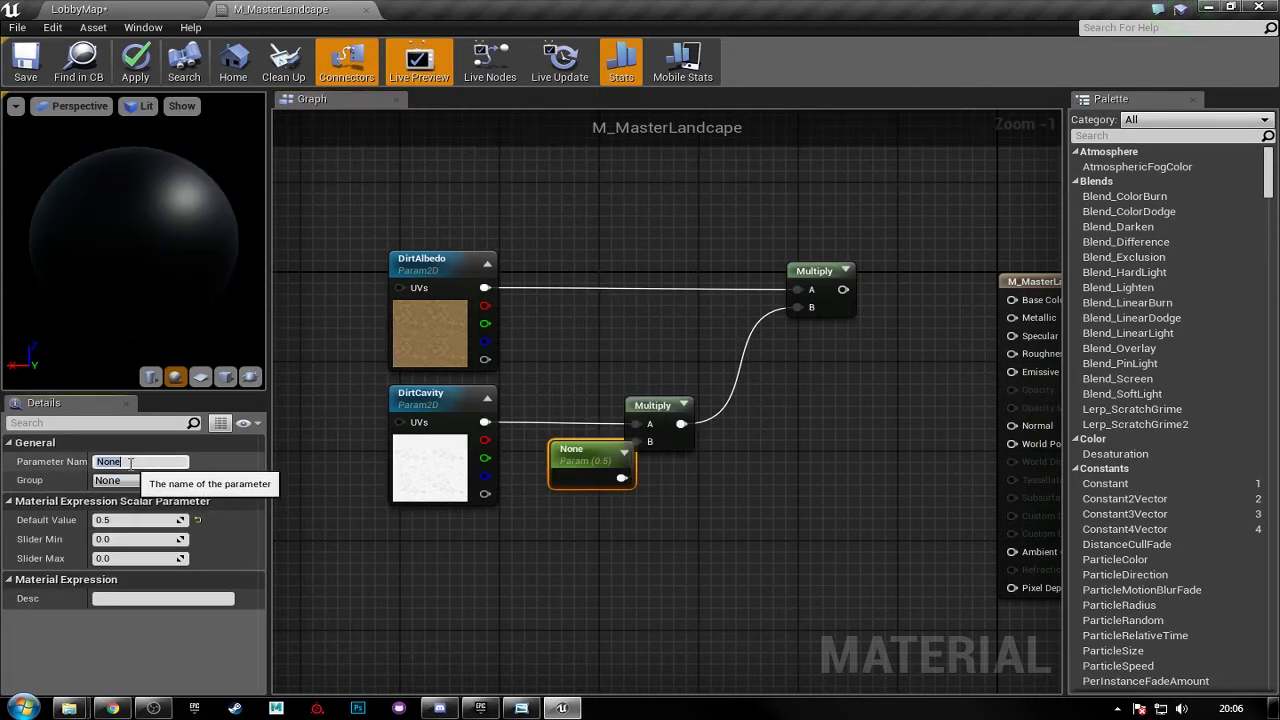
{"action": "type", "text": "CavityIntensity"}
{"action": "key", "text": "Return"}
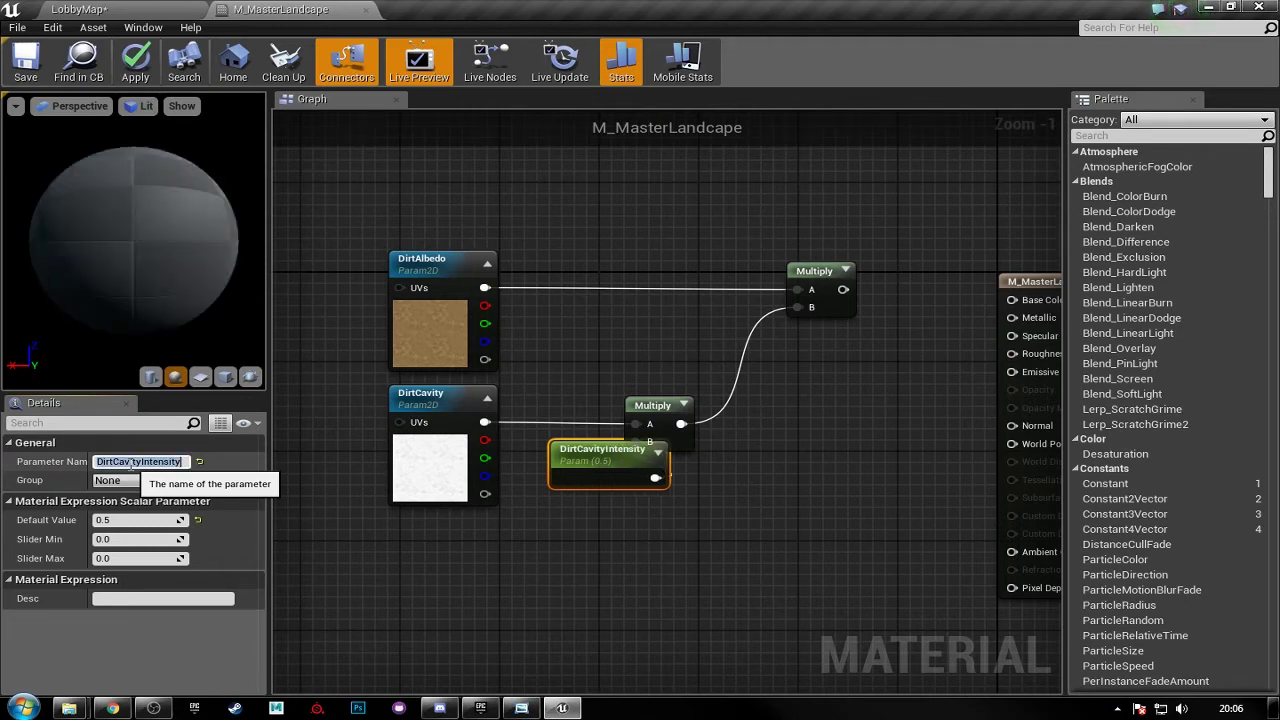
- Shift both Multiply nodes to the right to make room for the DirtCavityIntensity parameter
{"action": "left_click_drag", "start_coordinate": [887, 231], "coordinate": [687, 448]}
{"action": "left_click_drag", "start_coordinate": [663, 402], "coordinate": [741, 402]}
{"action": "right_click_drag", "start_coordinate": [813, 465], "coordinate": [841, 447]}
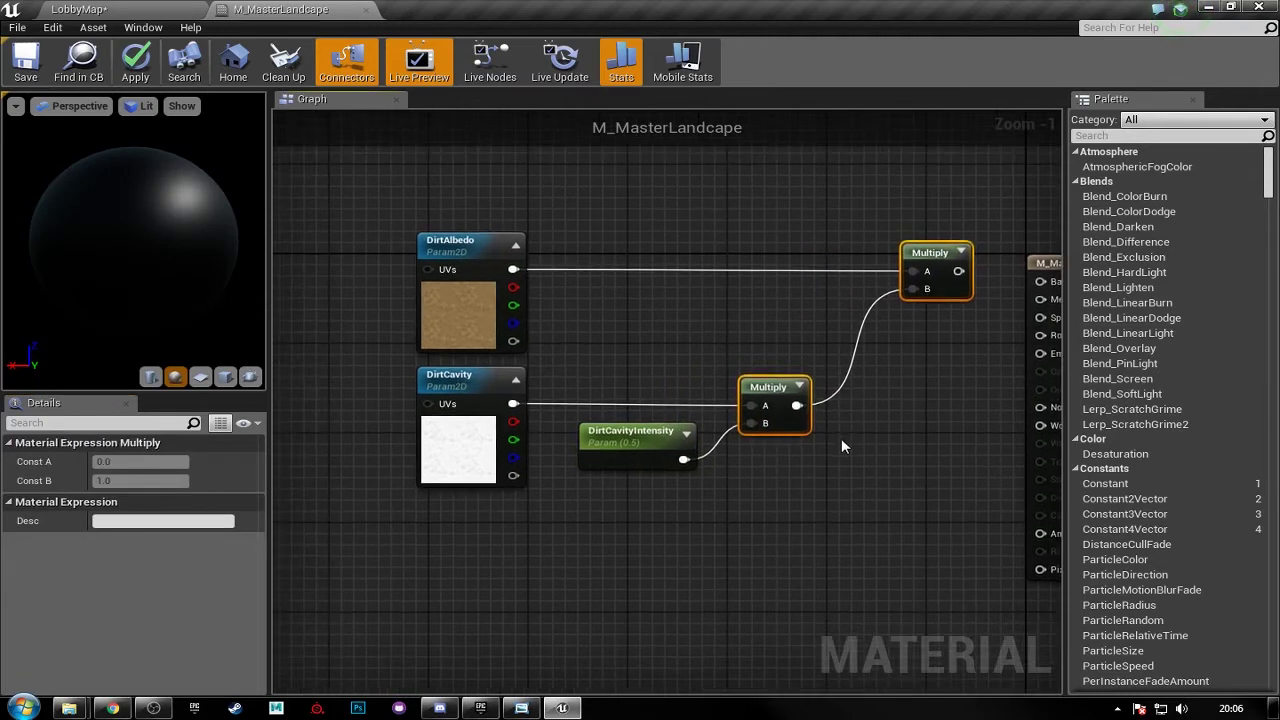
- Move the whole dirt node network further left, away from the main material node
{"action": "scroll", "coordinate": [841, 447], "scroll_direction": "down", "scroll_amount": 1}
{"action": "left_click_drag", "start_coordinate": [920, 229], "coordinate": [489, 504]}
{"action": "left_click_drag", "start_coordinate": [535, 342], "coordinate": [310, 344]}
{"action": "right_click_drag", "start_coordinate": [670, 392], "coordinate": [649, 443]}
{"action": "left_click", "coordinate": [816, 428]}
{"action": "right_click_drag", "start_coordinate": [666, 291], "coordinate": [765, 272]}
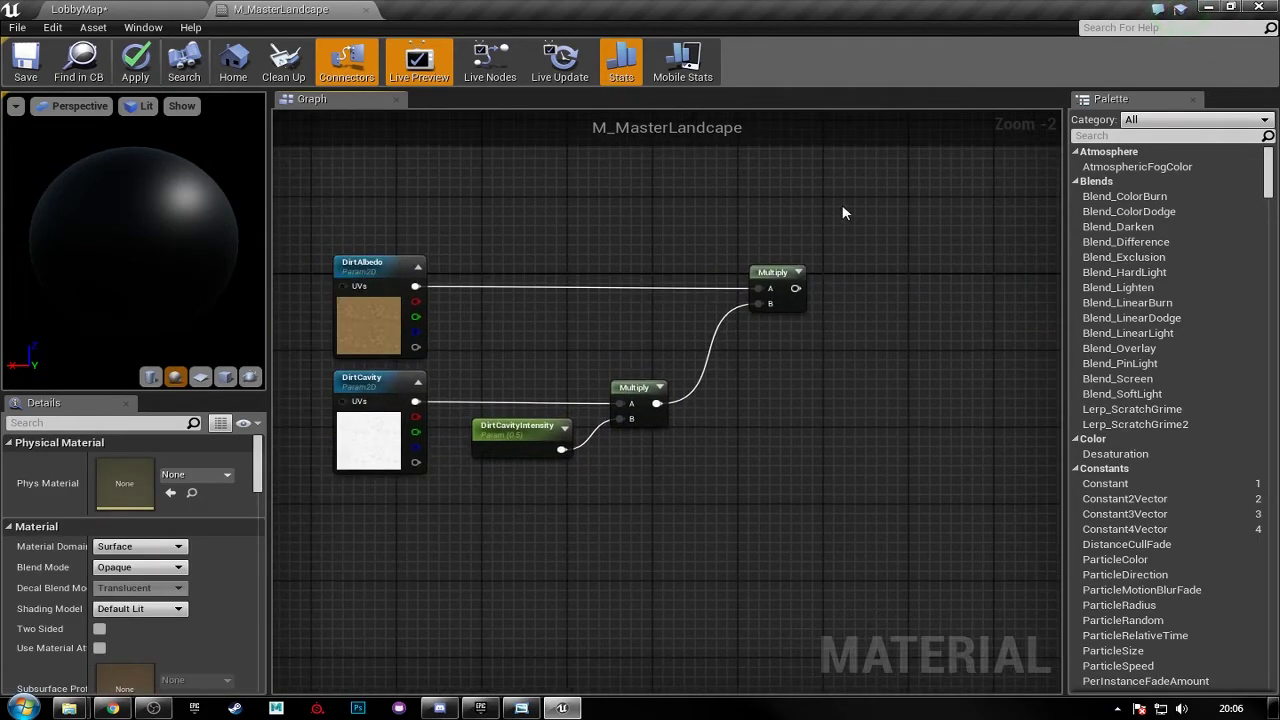
- Select all dirt nodes, shift them slightly further left and enclose them in a comment box titled Dirt Albedo
{"action": "right_click_drag", "start_coordinate": [842, 206], "coordinate": [925, 203]}
{"action": "left_click_drag", "start_coordinate": [925, 203], "coordinate": [457, 539]}
{"action": "right_click_drag", "start_coordinate": [635, 541], "coordinate": [686, 533]}
{"action": "left_click_drag", "start_coordinate": [534, 318], "coordinate": [405, 311]}
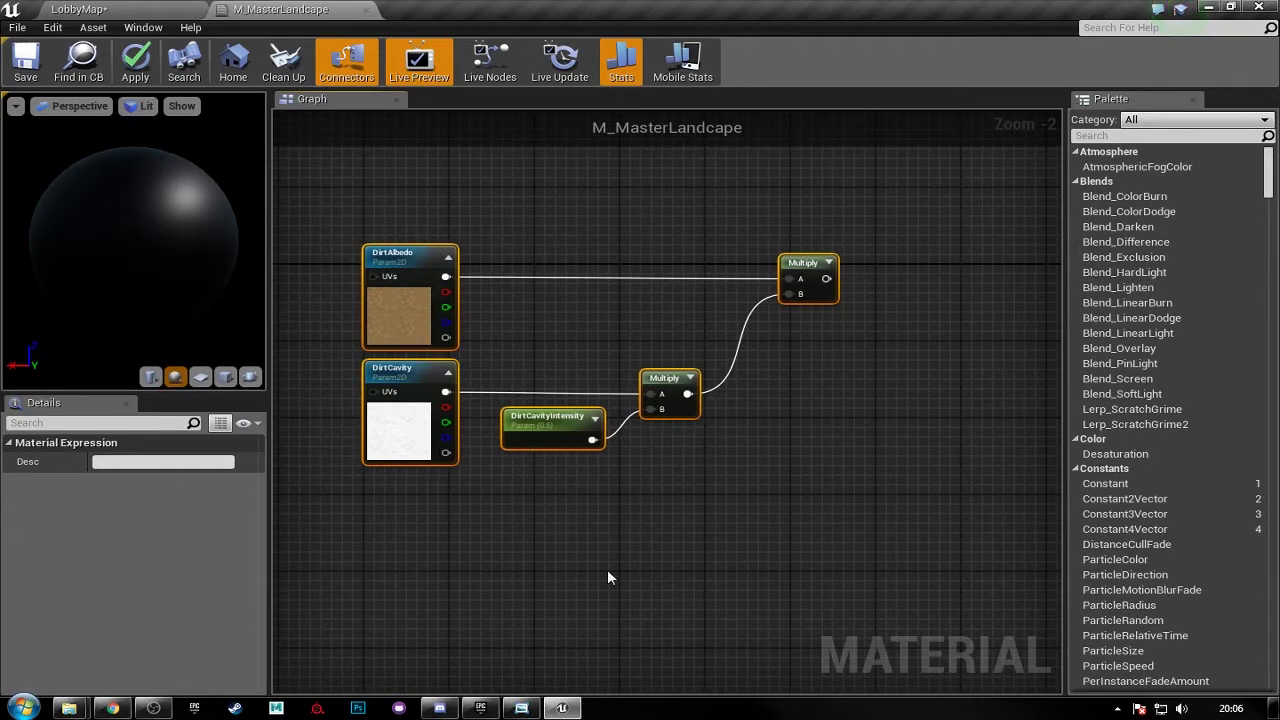
{"action": "key", "text": "c"}
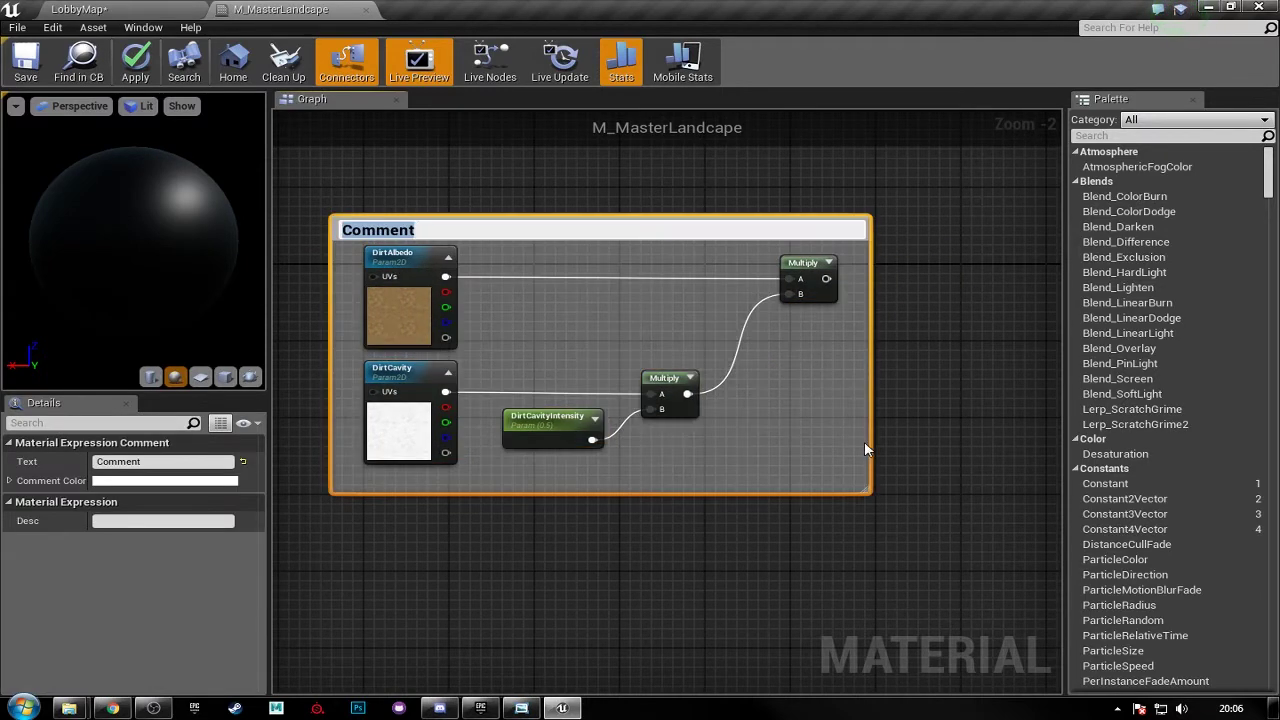
{"action": "type", "text": "Dirt"}
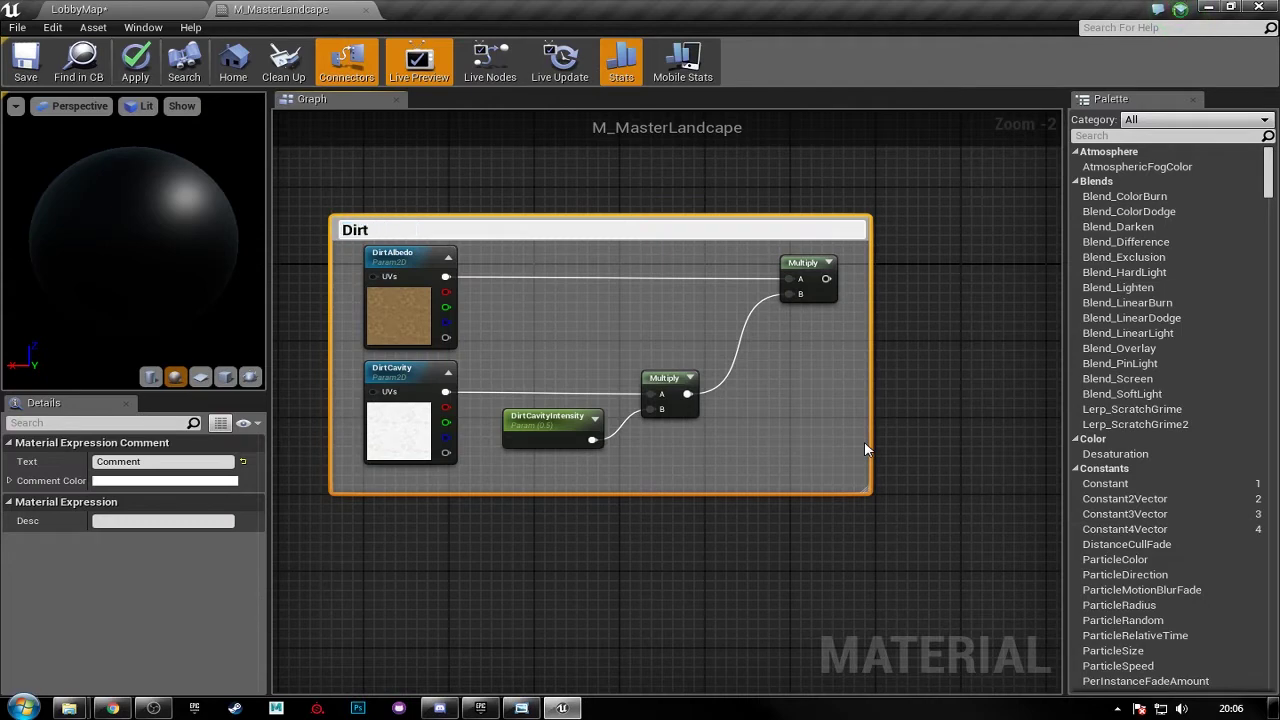
{"action": "type", "text": " Albedo"}
{"action": "key", "text": "Return"}
- Duplicate the DirtCavity texture parameter and place the copy below the Dirt Albedo comment box
{"action": "right_click_drag", "start_coordinate": [747, 488], "coordinate": [815, 368]}
{"action": "left_click", "coordinate": [811, 449]}
{"action": "right_click_drag", "start_coordinate": [811, 449], "coordinate": [793, 428]}
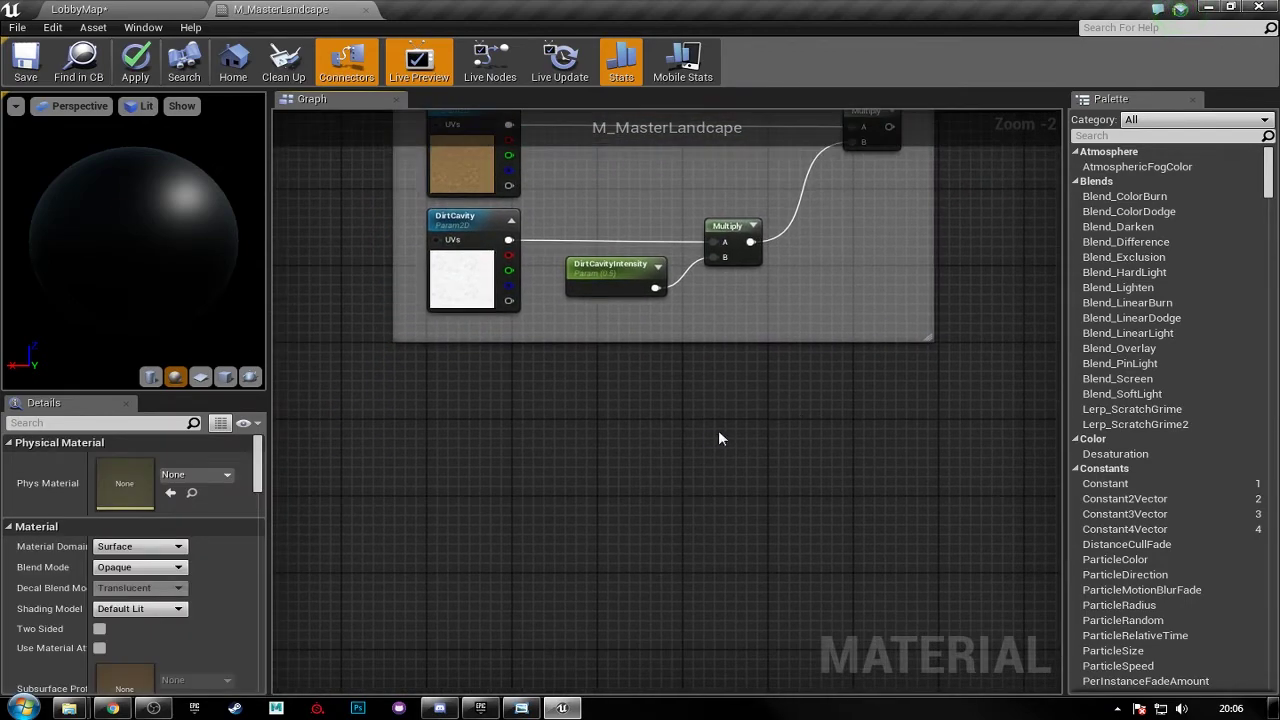
{"action": "right_click_drag", "start_coordinate": [813, 466], "coordinate": [774, 470]}
{"action": "left_click", "coordinate": [428, 278]}
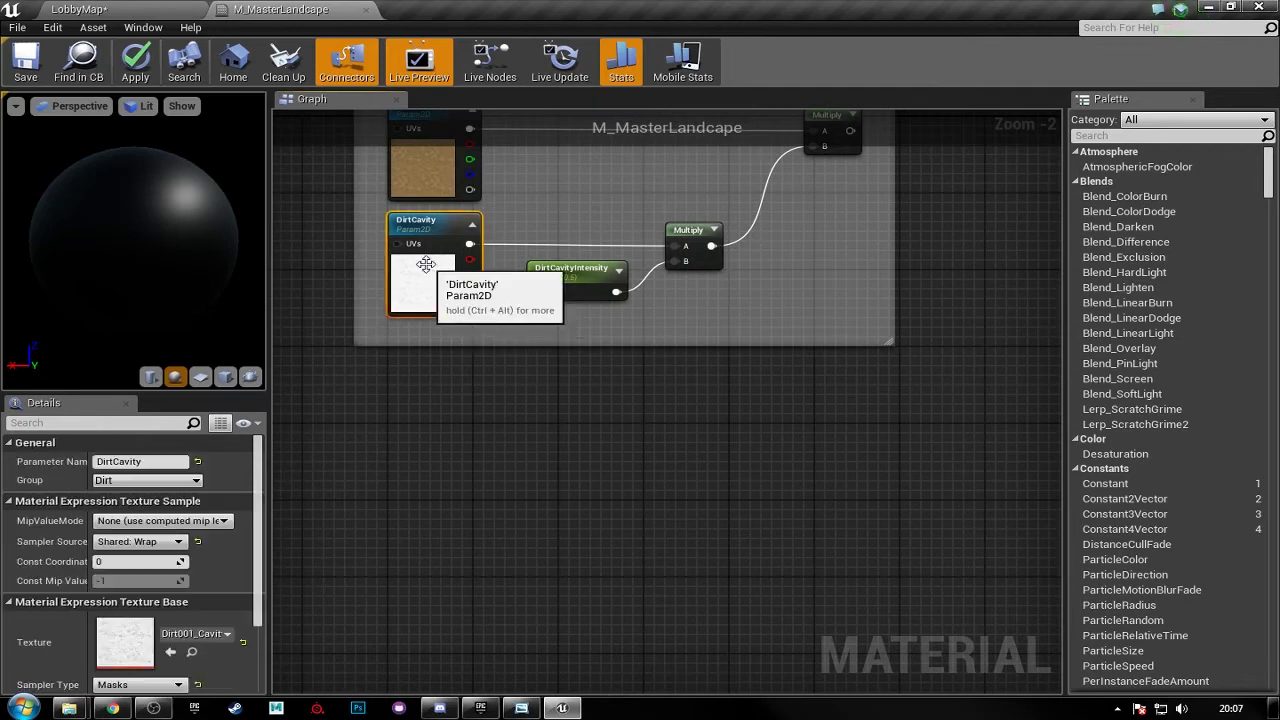
{"action": "key", "text": "ctrl+w"}
{"action": "left_click_drag", "start_coordinate": [486, 377], "coordinate": [434, 408]}
- Rename the copied texture parameter below the comment box as DirtRoughness
{"action": "left_click", "coordinate": [165, 461]}
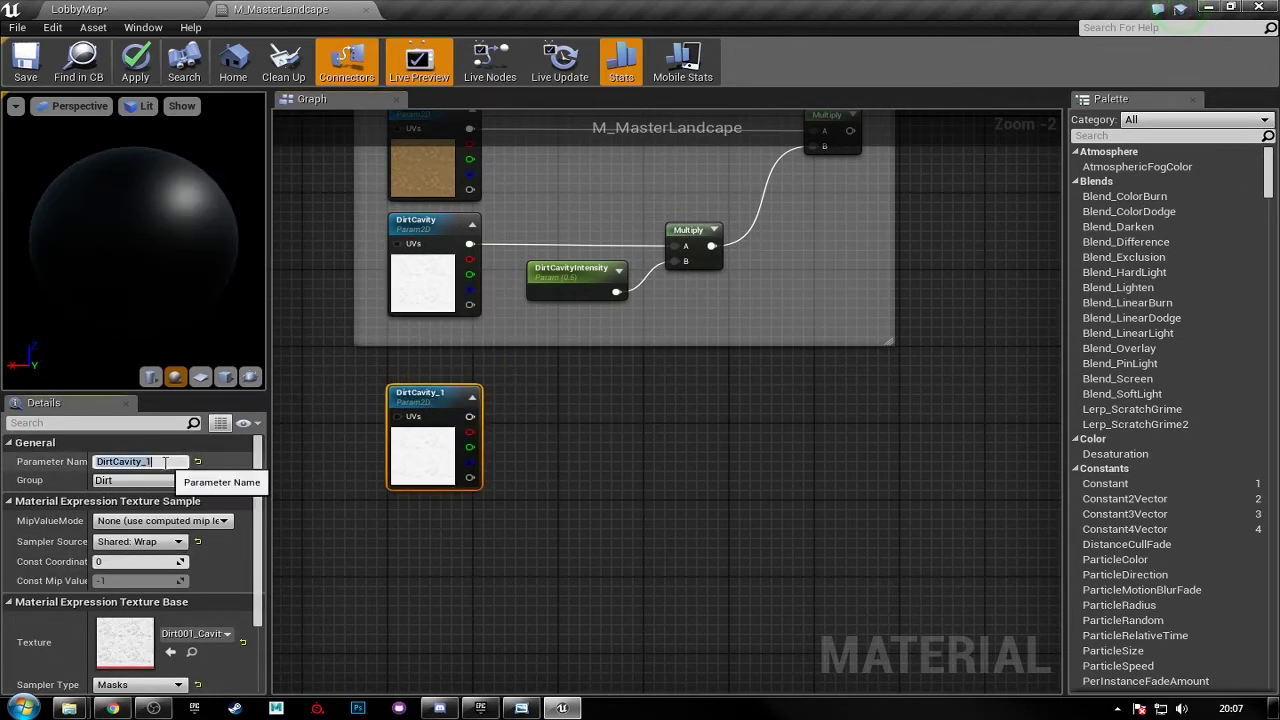
{"action": "type", "text": "Dirtroughness"}
{"action": "key", "text": "Return"}
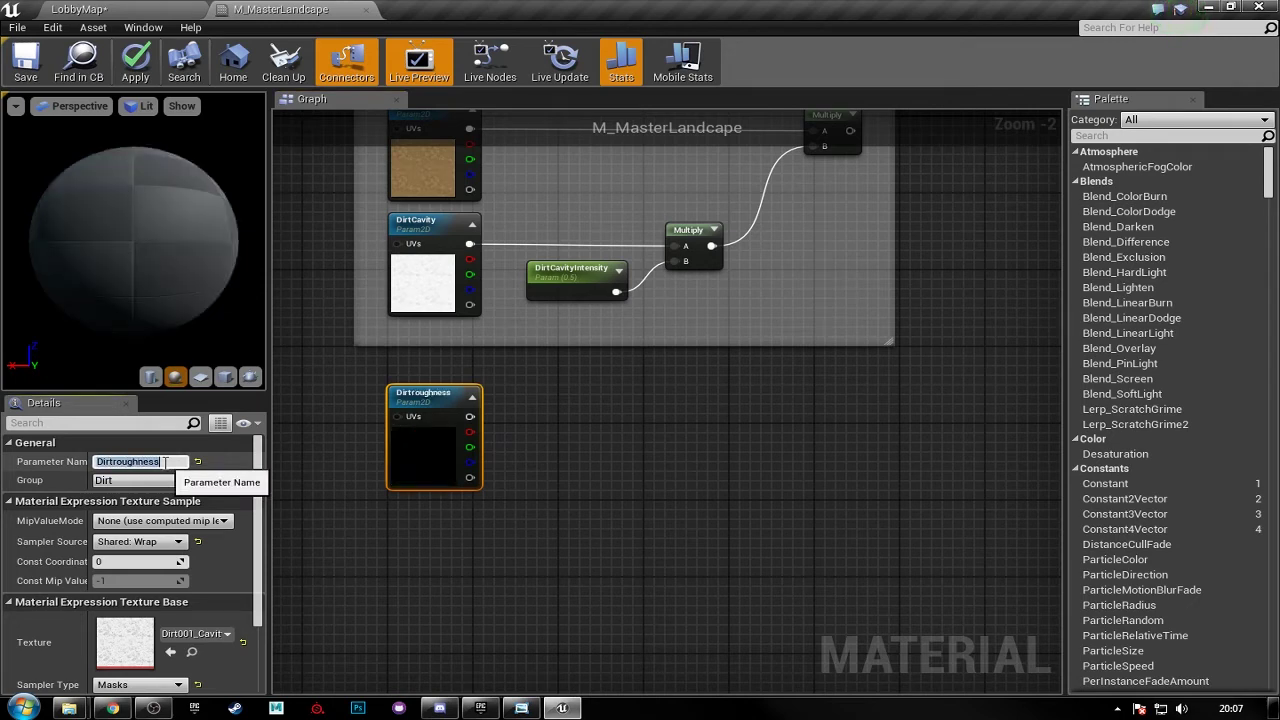
{"action": "left_click", "coordinate": [128, 461]}
{"action": "key", "text": "BackSpace"}
{"action": "type", "text": "R"}
{"action": "key", "text": "Return"}
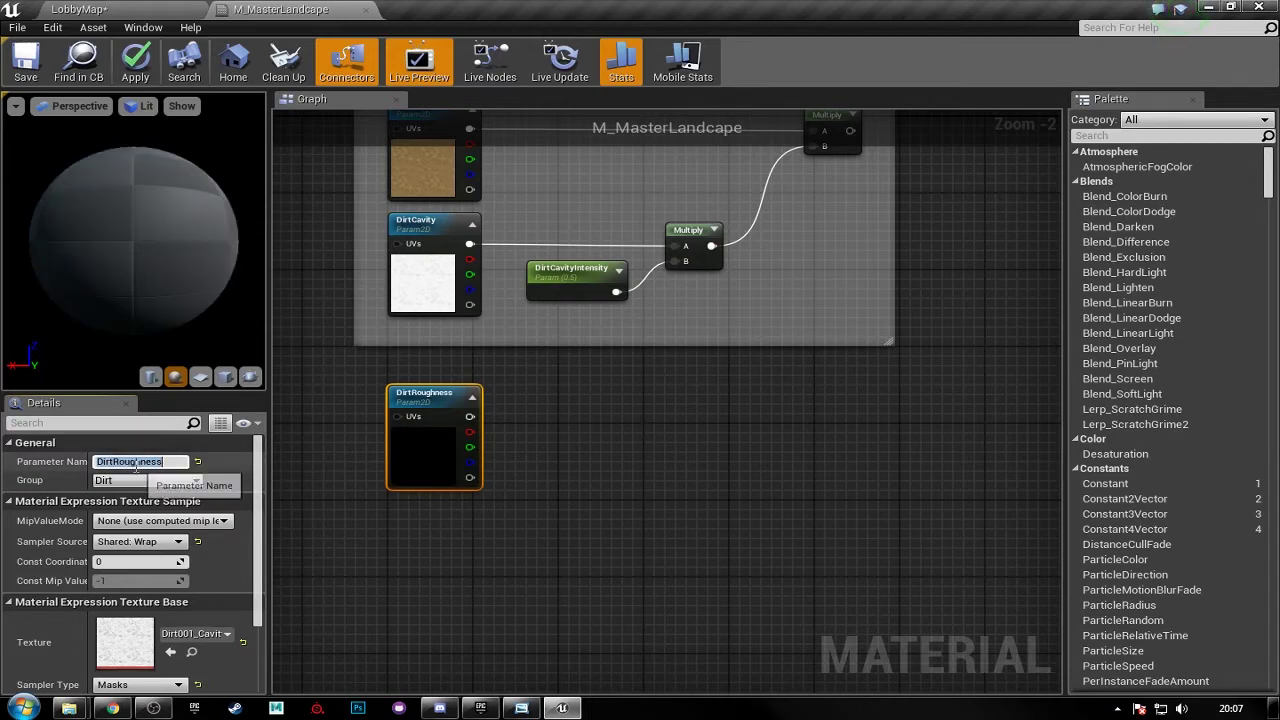
{"action": "left_click", "coordinate": [542, 452]}
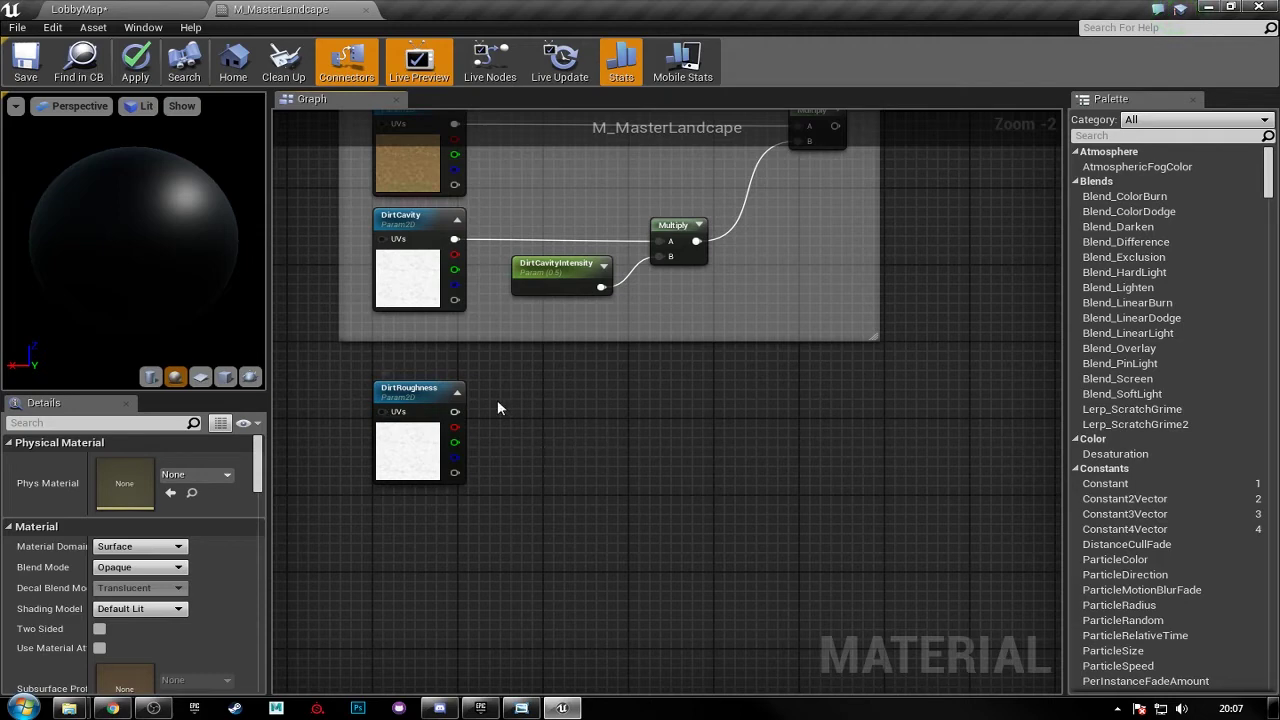
- Add a Linear Interpolate node beside DirtRoughness and connect DirtRoughness's colour output to its Alpha input
{"action": "left_click", "coordinate": [622, 409]}
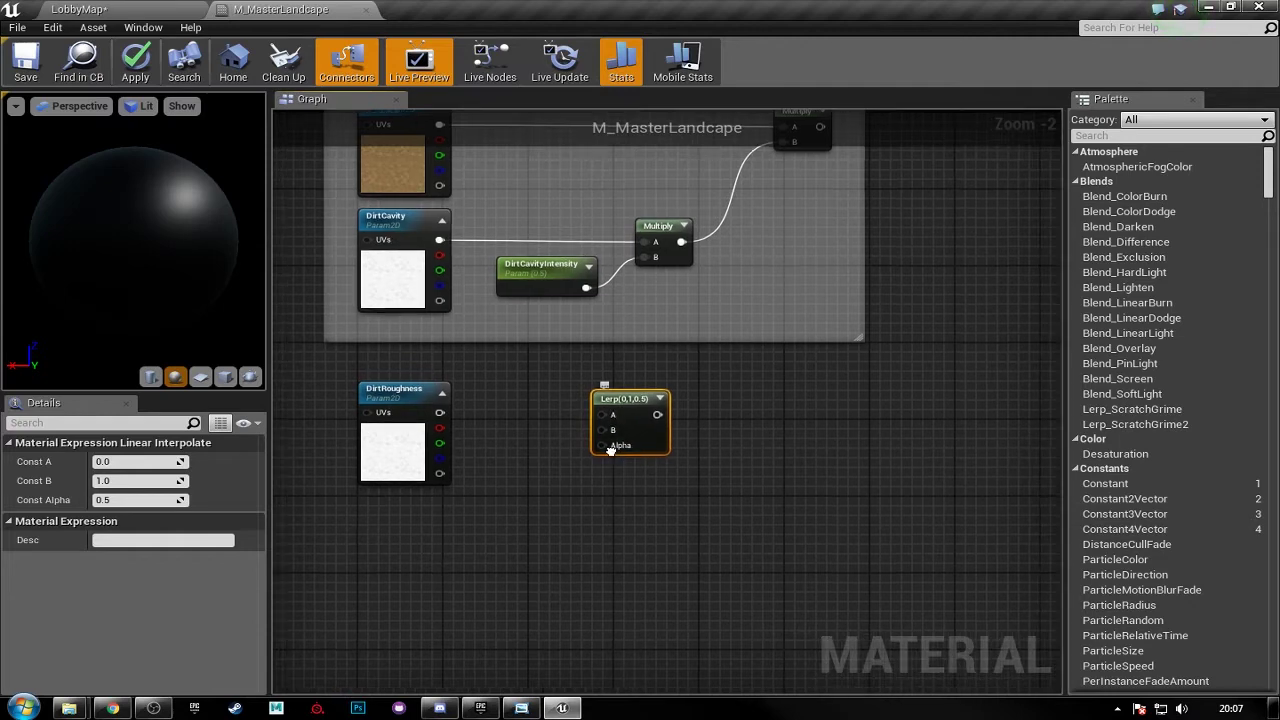
{"action": "scroll", "coordinate": [610, 420], "scroll_direction": "up", "scroll_amount": 2}
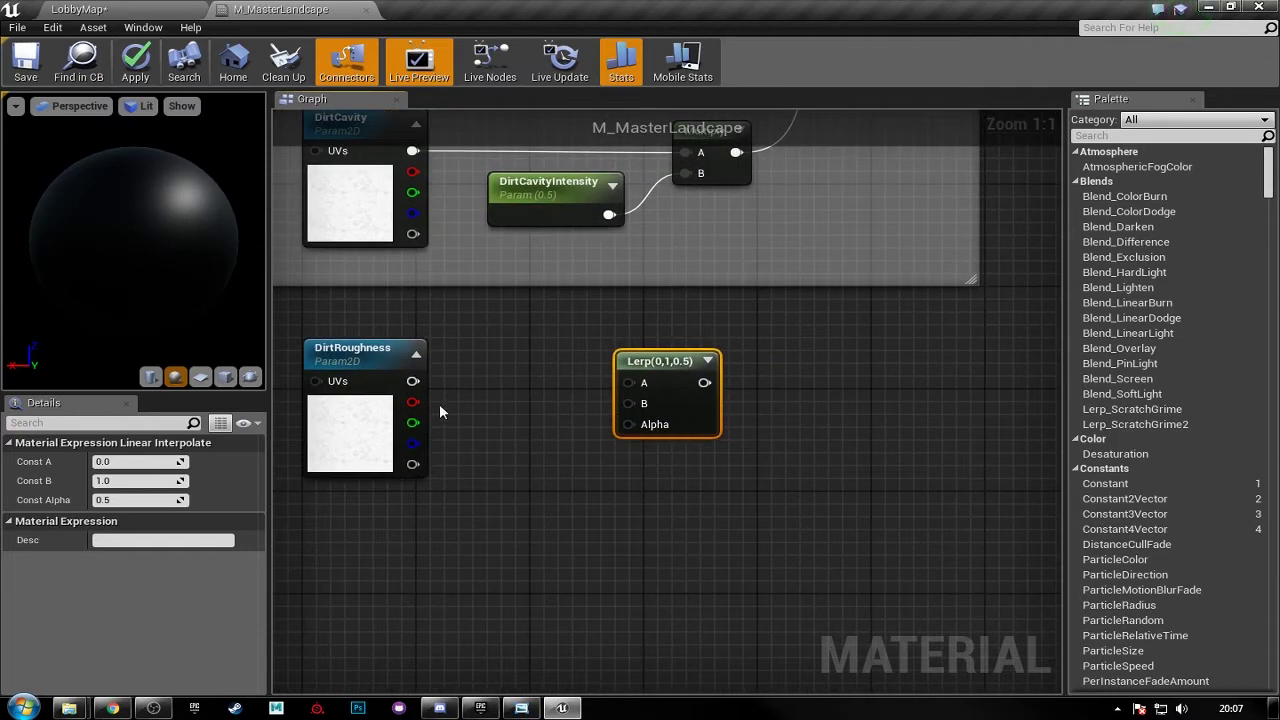
{"action": "left_click_drag", "start_coordinate": [412, 381], "coordinate": [636, 428]}
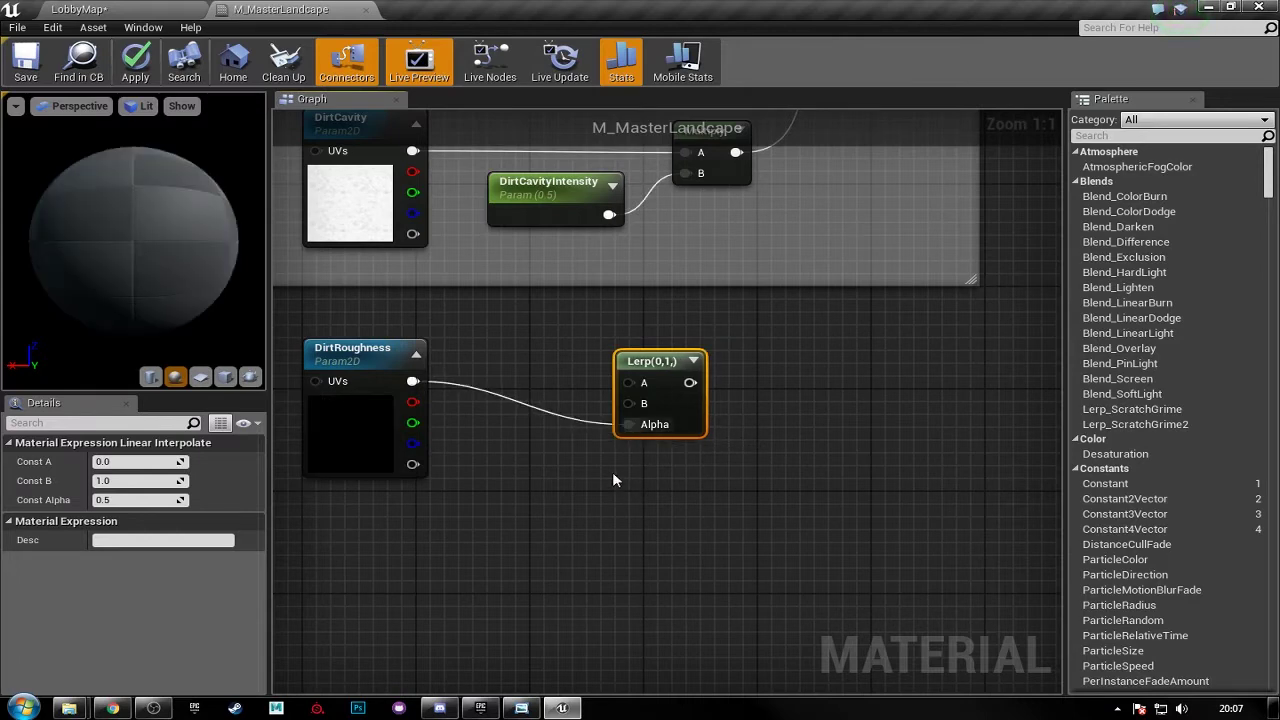
- Preview the DirtRoughness texture parameter on the preview sphere and view it close up
{"action": "left_click", "coordinate": [612, 482]}
{"action": "left_click", "coordinate": [615, 362]}
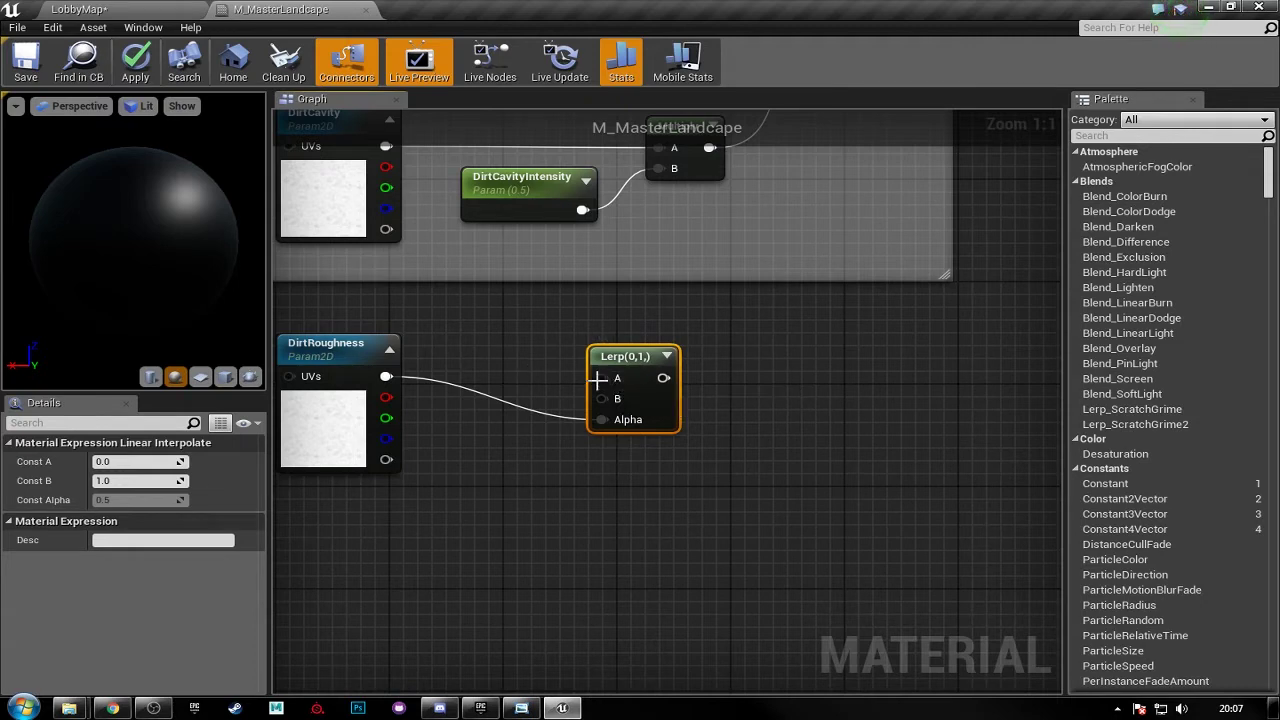
{"action": "right_click_drag", "start_coordinate": [432, 376], "coordinate": [476, 360]}
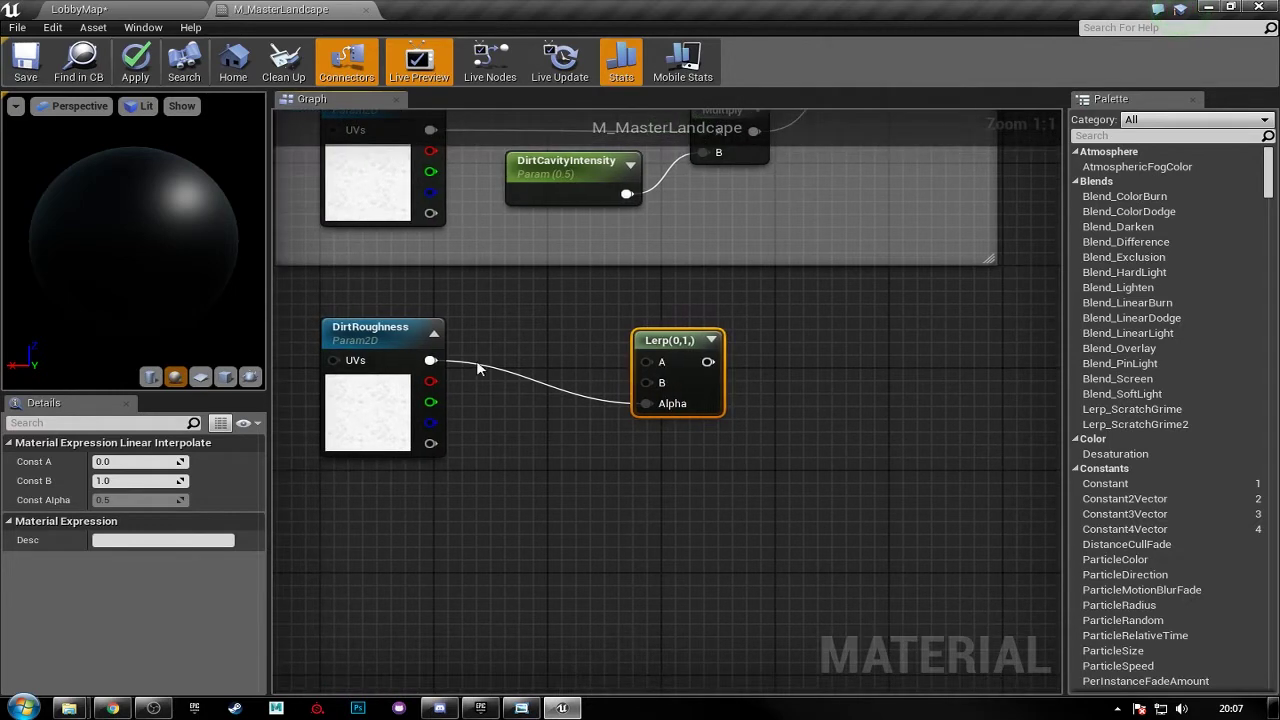
{"action": "left_click", "coordinate": [378, 404]}
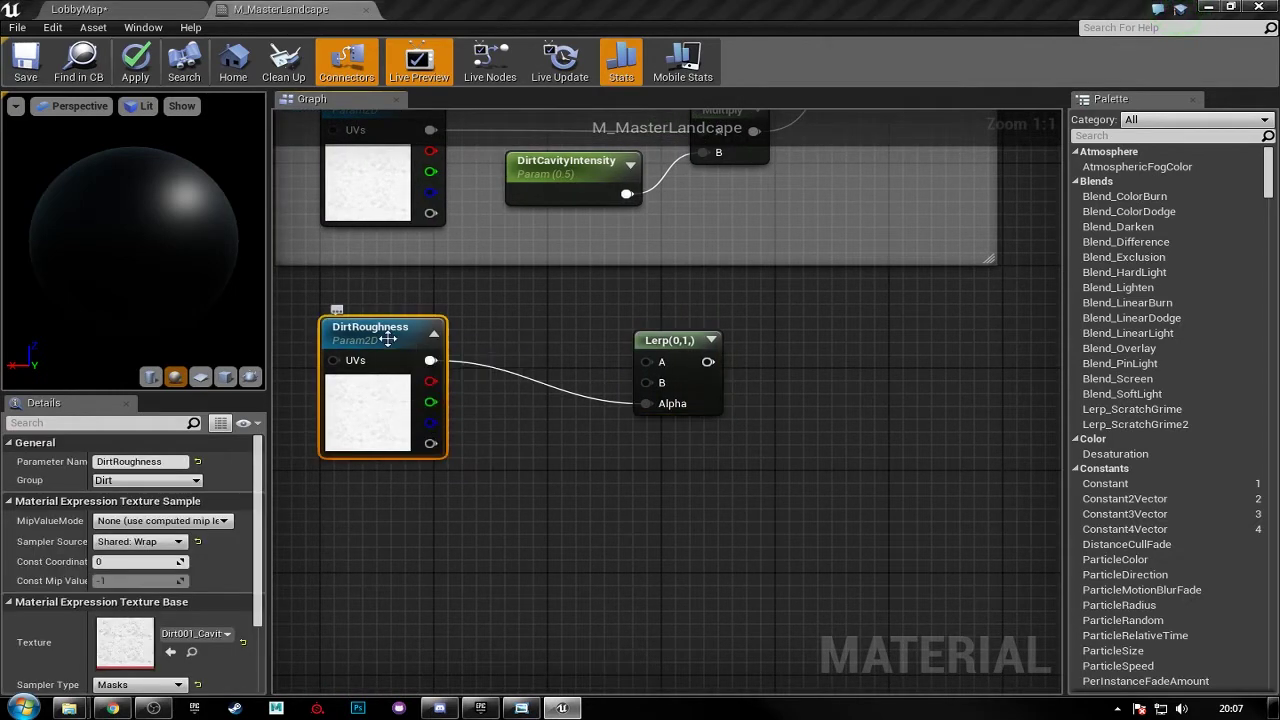
{"action": "right_click", "coordinate": [390, 342]}
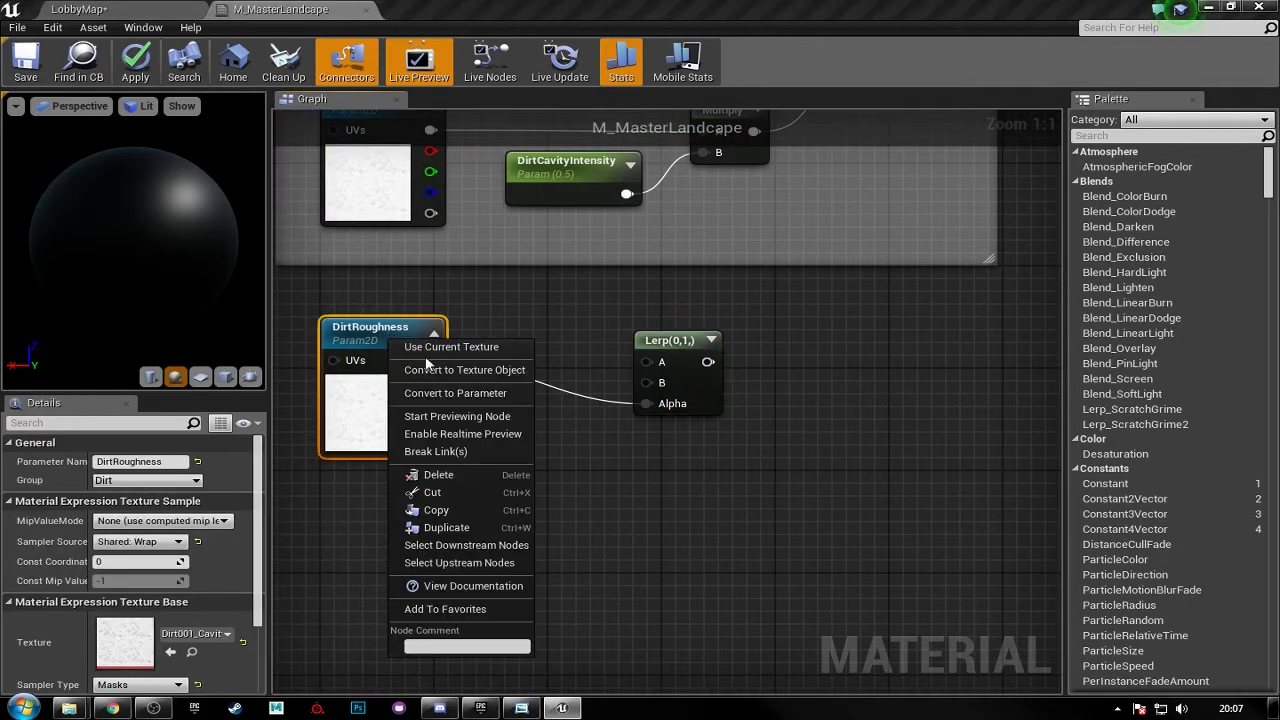
{"action": "left_click", "coordinate": [458, 416]}
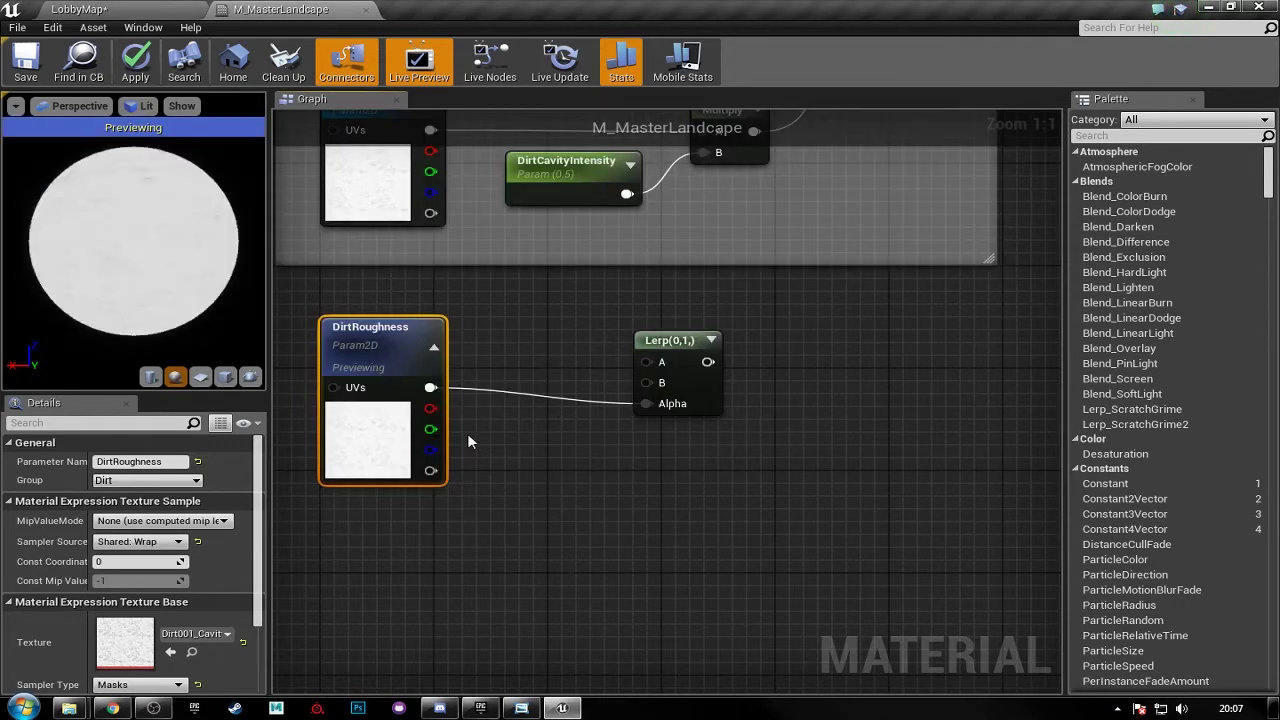
{"action": "right_click_drag", "start_coordinate": [164, 274], "coordinate": [164, 230]}
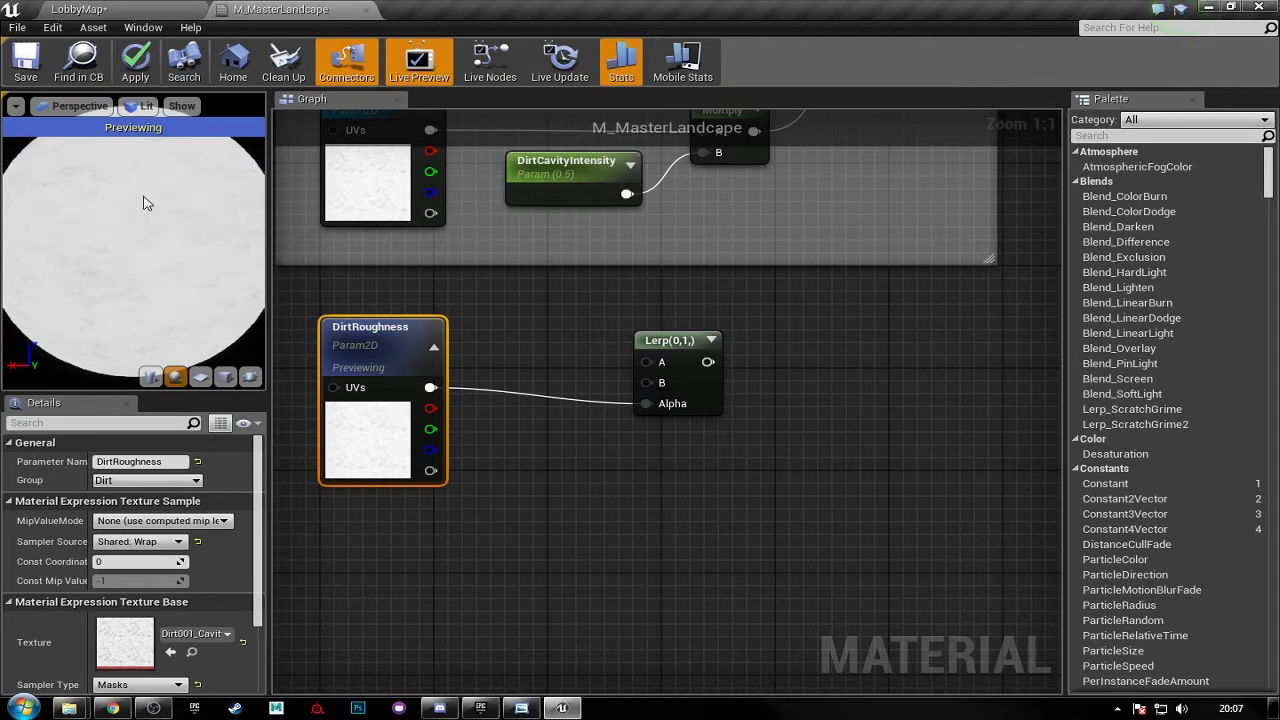
{"action": "right_click_drag", "start_coordinate": [538, 352], "coordinate": [537, 323]}
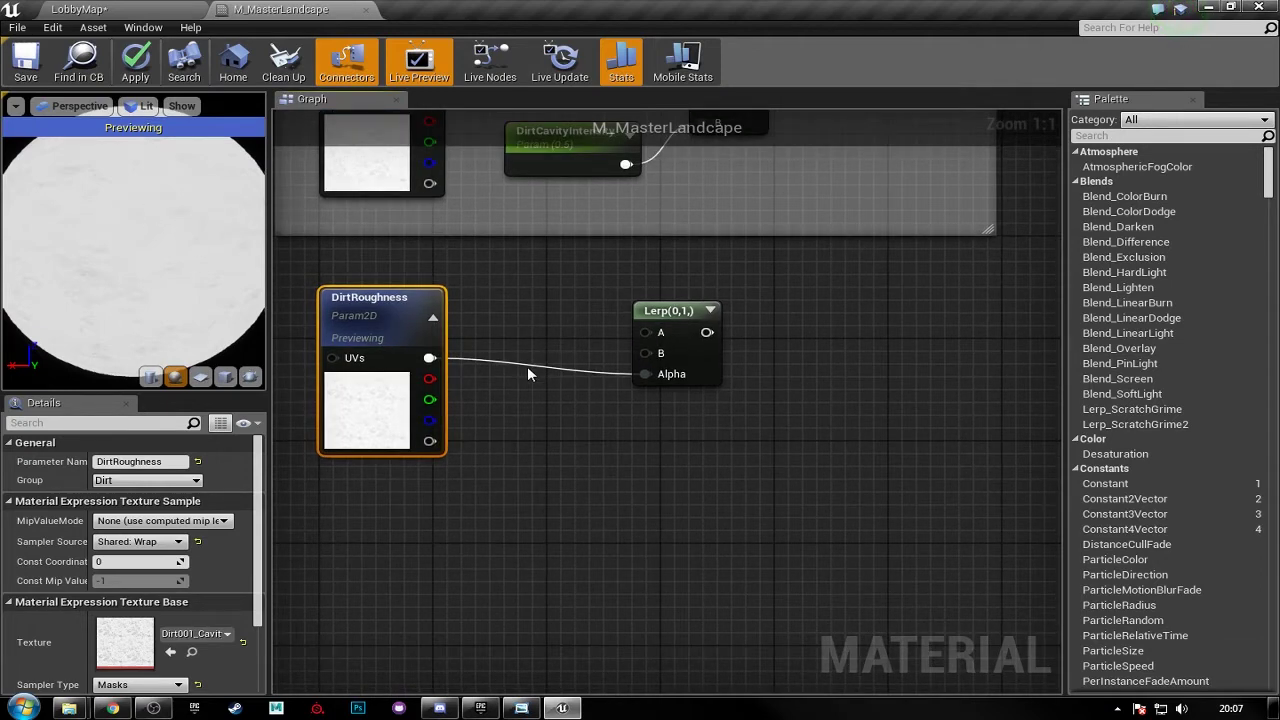
- Add a Constant node between DirtRoughness and the Lerp node and connect it to the Lerp's A input
{"action": "left_click", "coordinate": [522, 396]}
{"action": "right_click", "coordinate": [537, 322]}
{"action": "left_click", "coordinate": [520, 304]}
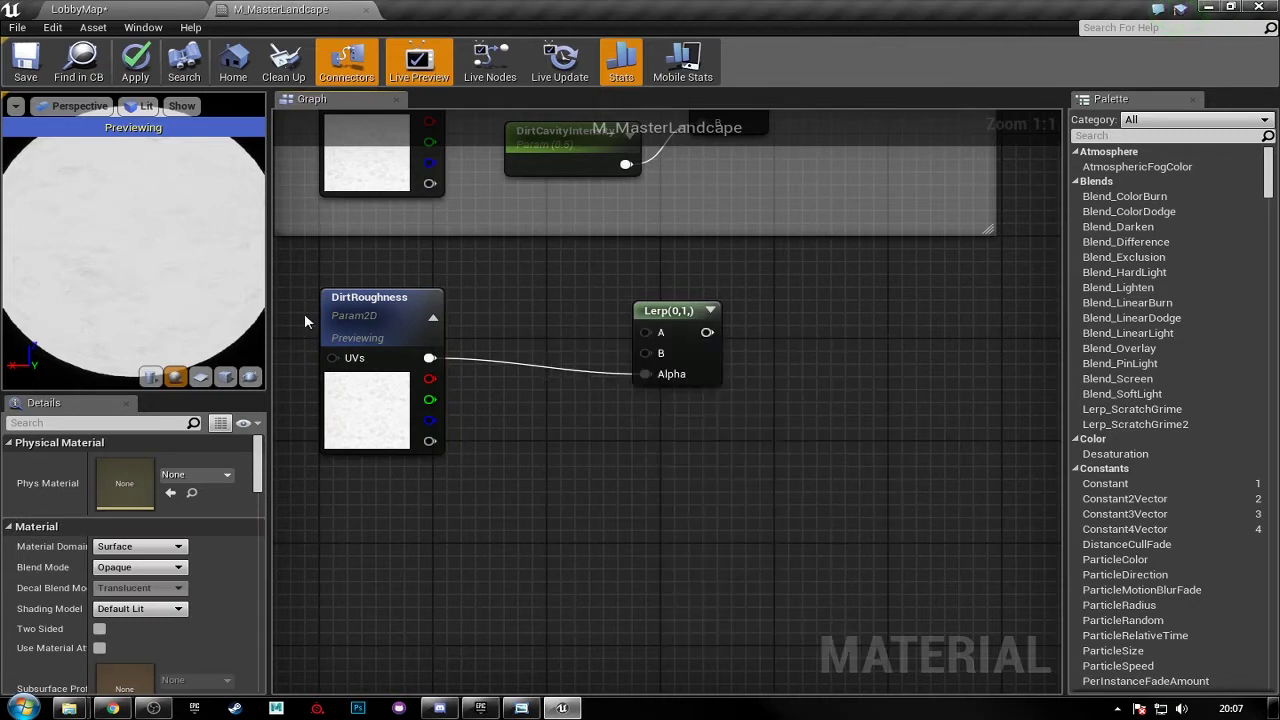
{"action": "right_click", "coordinate": [537, 312]}
{"action": "left_click", "coordinate": [523, 289]}
{"action": "left_click", "coordinate": [535, 302]}
{"action": "left_click_drag", "start_coordinate": [566, 335], "coordinate": [646, 332]}
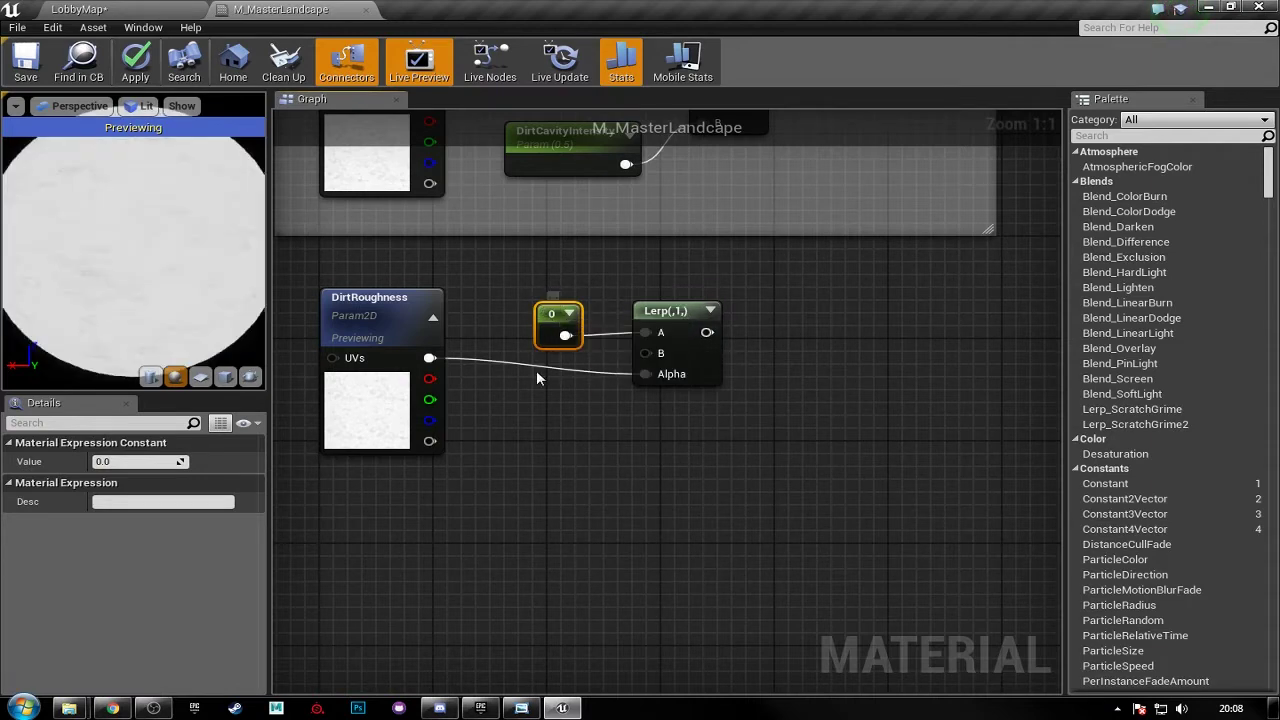
- Convert the constant to a parameter named DirtRoughnessMin and assign it to the Dirt group
{"action": "right_click", "coordinate": [555, 315]}
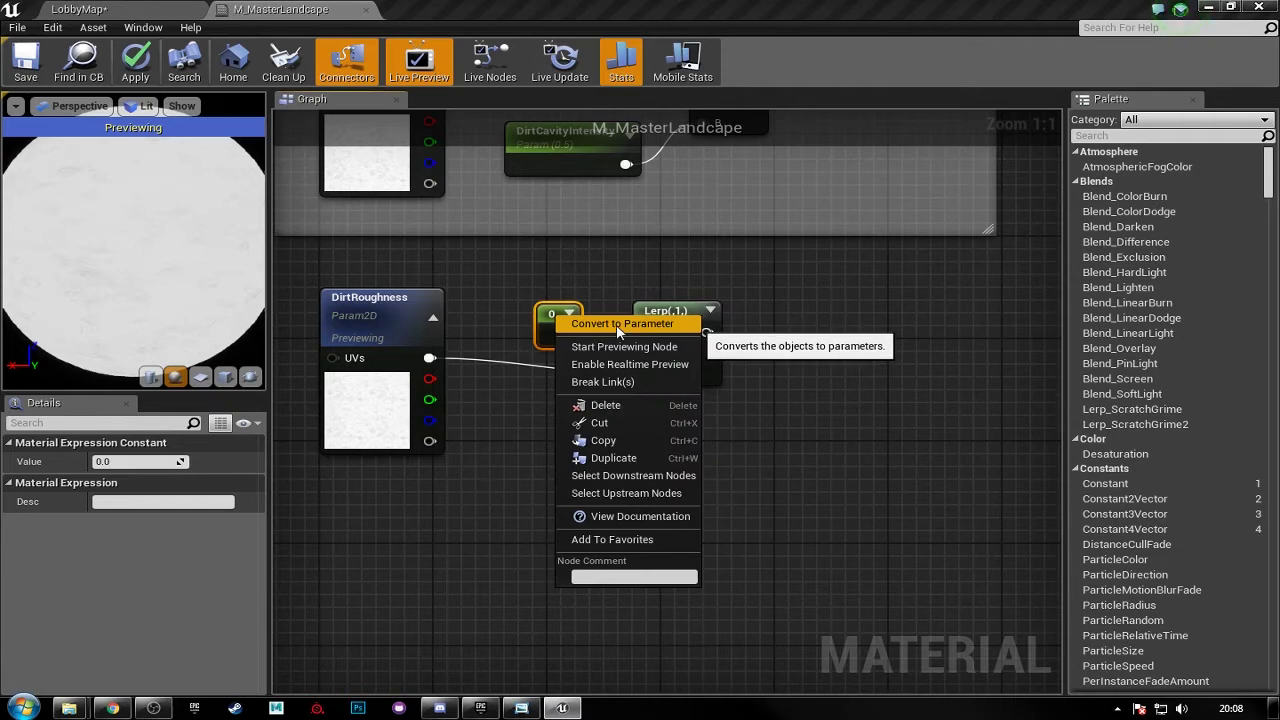
{"action": "left_click", "coordinate": [616, 324]}
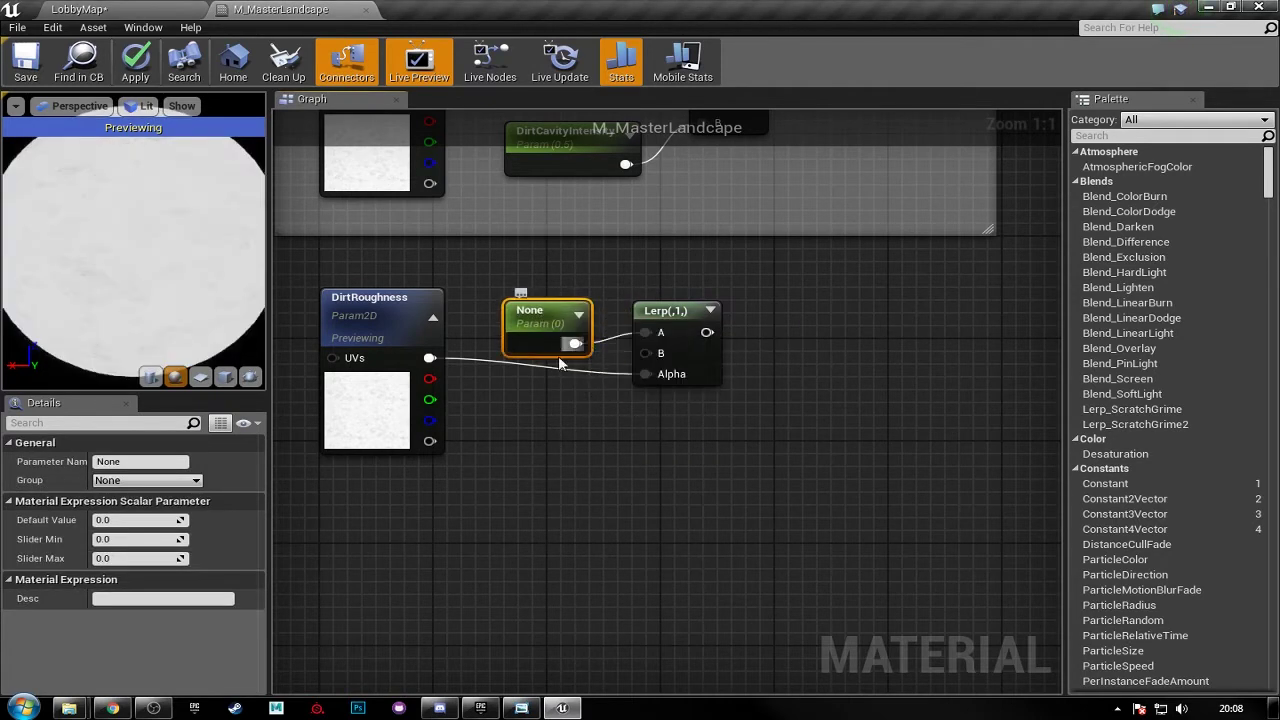
{"action": "left_click", "coordinate": [155, 461]}
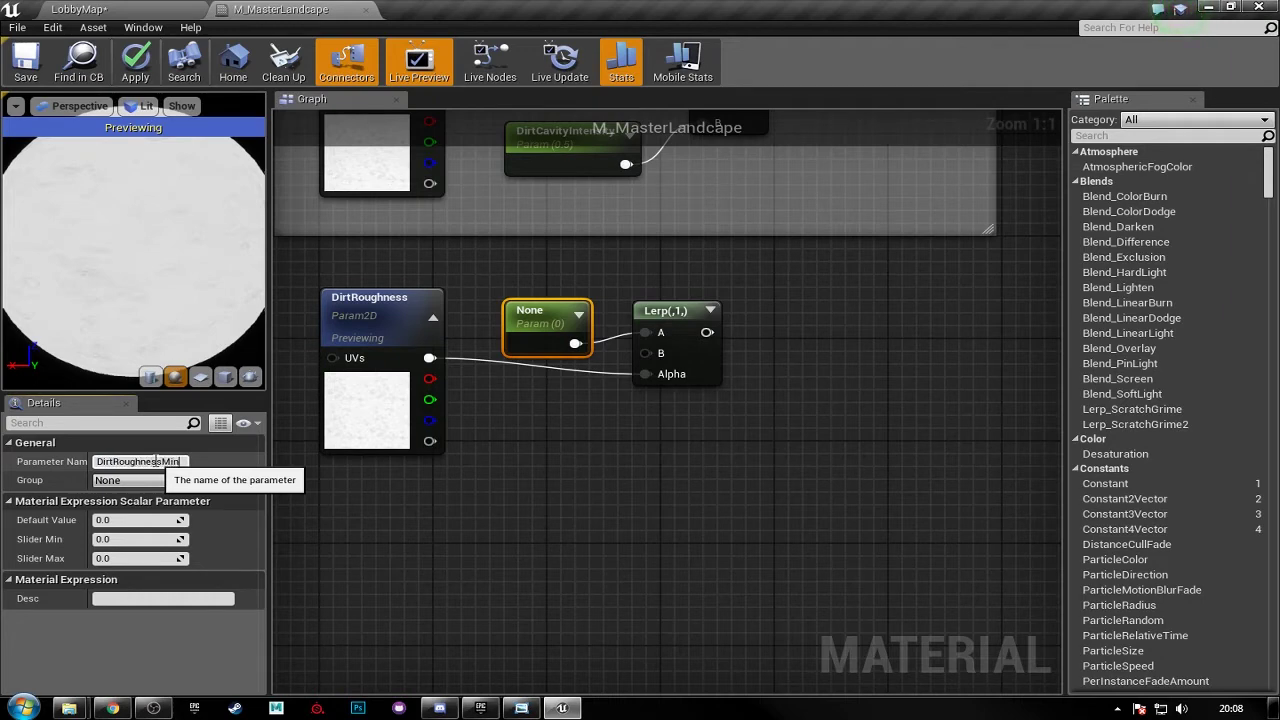
{"action": "type", "text": "DirtRoughnessMin"}
{"action": "key", "text": "Return"}
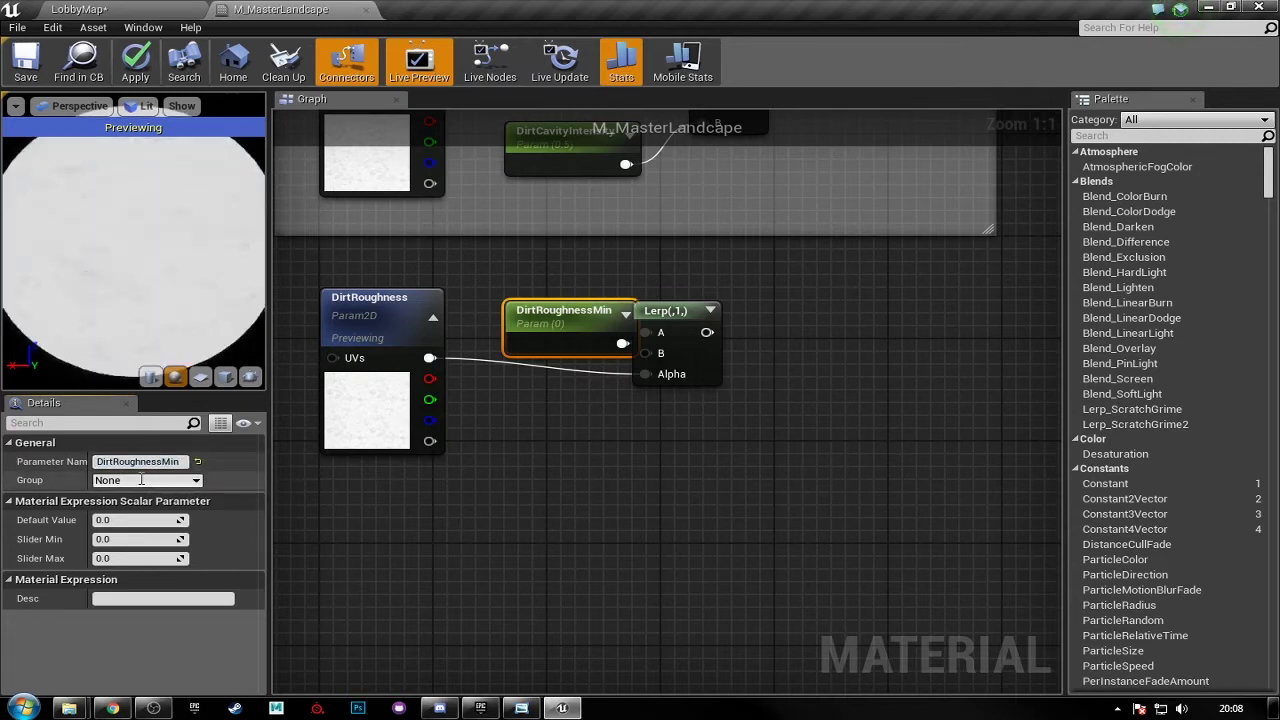
{"action": "left_click", "coordinate": [141, 480]}
{"action": "type", "text": "Dirt"}
{"action": "key", "text": "Return"}
- Assign the DirtCavityIntensity parameter to the Dirt group
{"action": "left_click", "coordinate": [534, 169]}
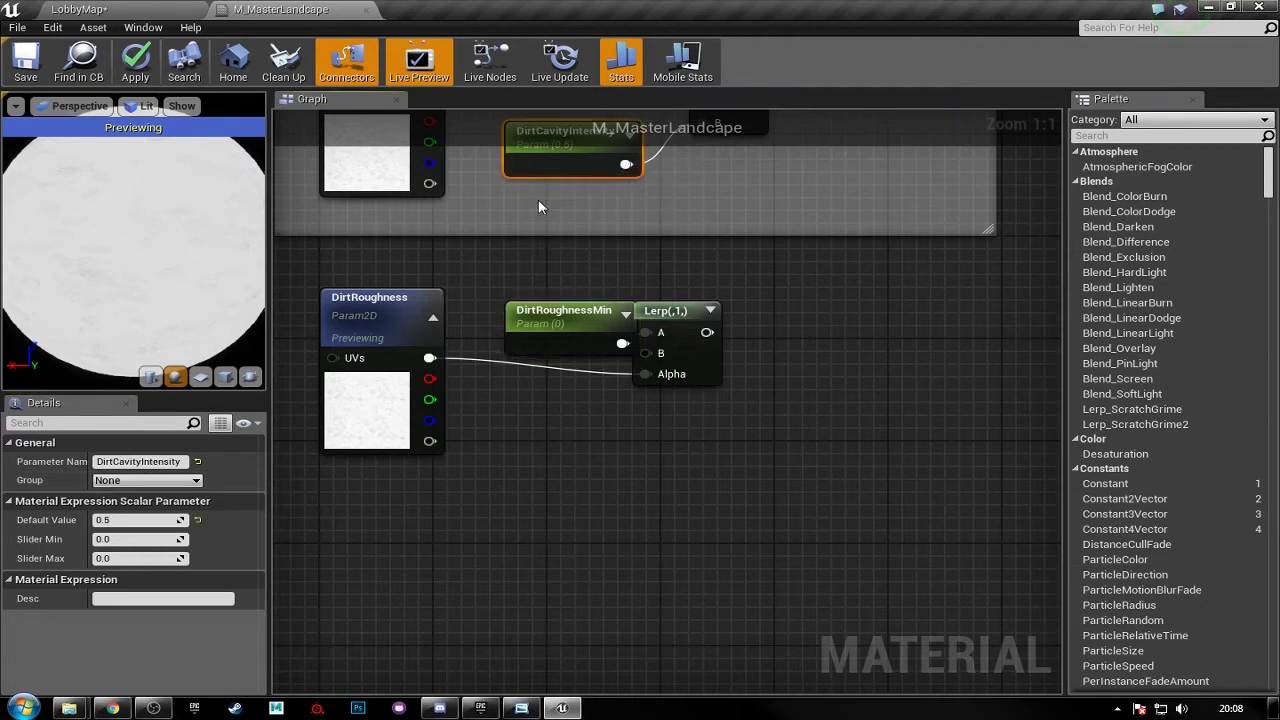
{"action": "right_click_drag", "start_coordinate": [567, 254], "coordinate": [568, 298]}
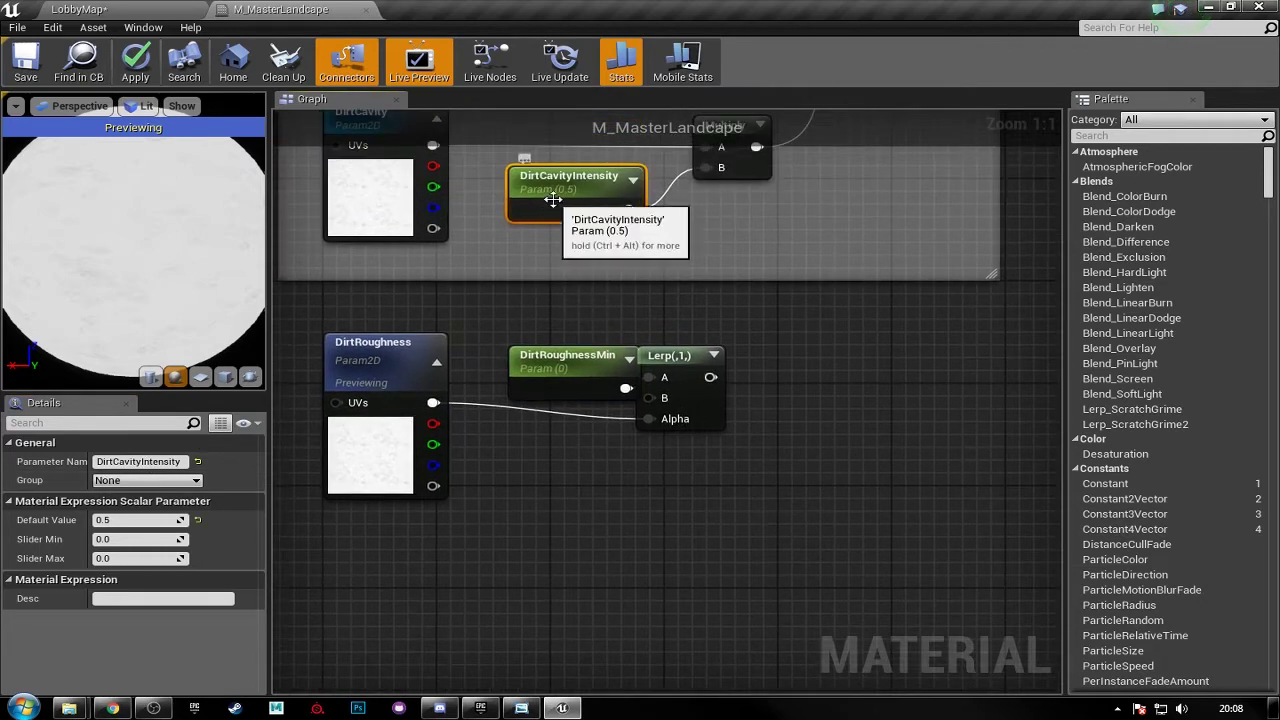
{"action": "right_click_drag", "start_coordinate": [571, 248], "coordinate": [572, 282]}
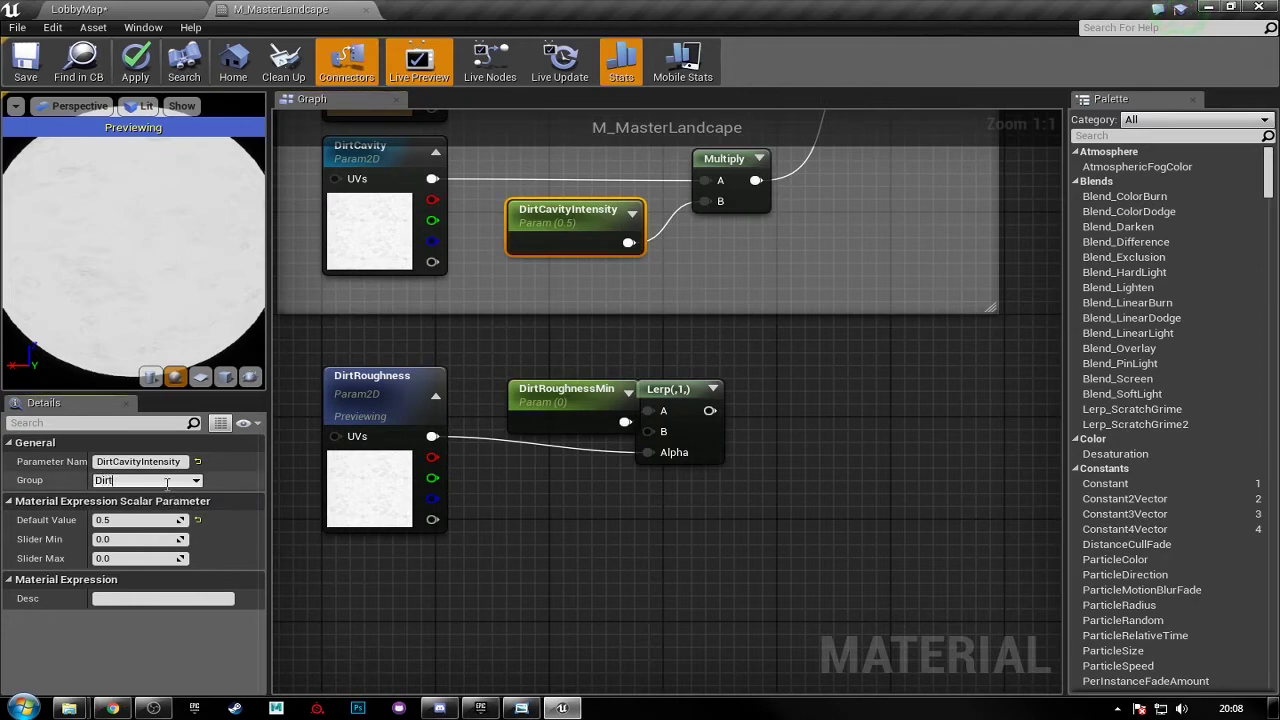
{"action": "key", "text": "Return"}
- Move the Lerp node further right so it is clear of the DirtRoughnessMin node
{"action": "right_click_drag", "start_coordinate": [677, 423], "coordinate": [634, 389]}
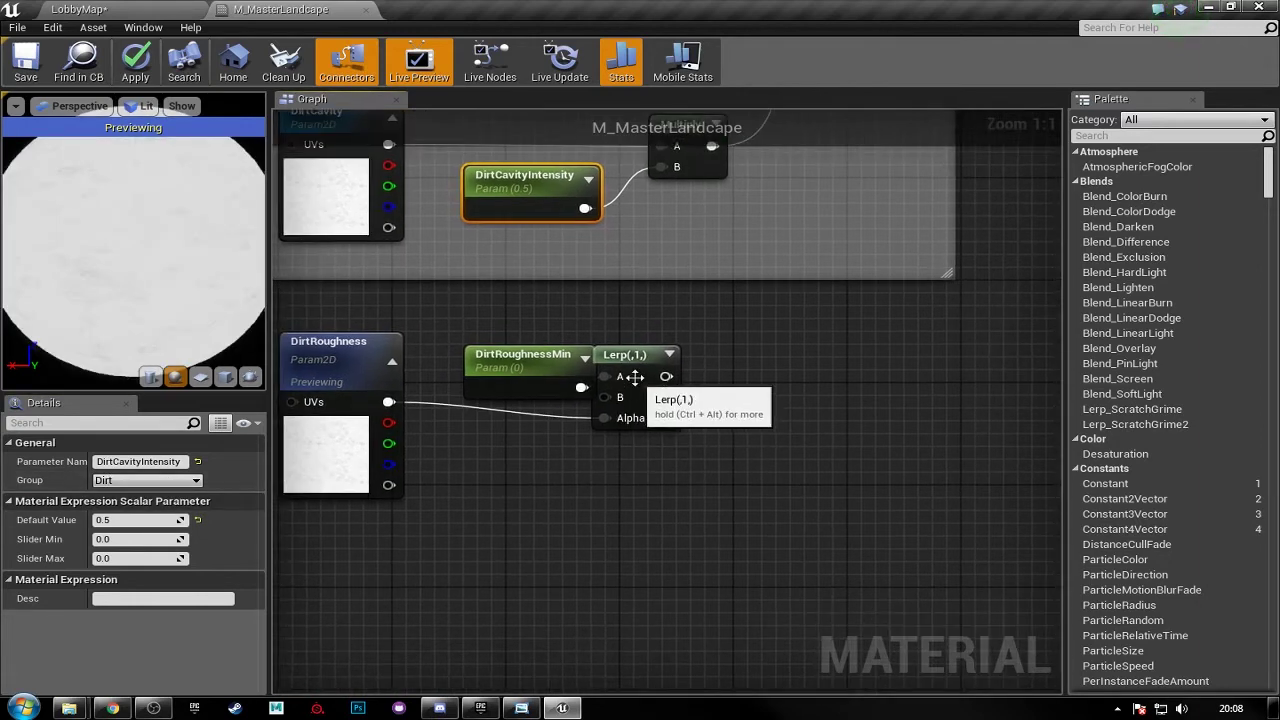
{"action": "left_click_drag", "start_coordinate": [634, 389], "coordinate": [697, 386]}
{"action": "right_click_drag", "start_coordinate": [627, 463], "coordinate": [620, 416]}
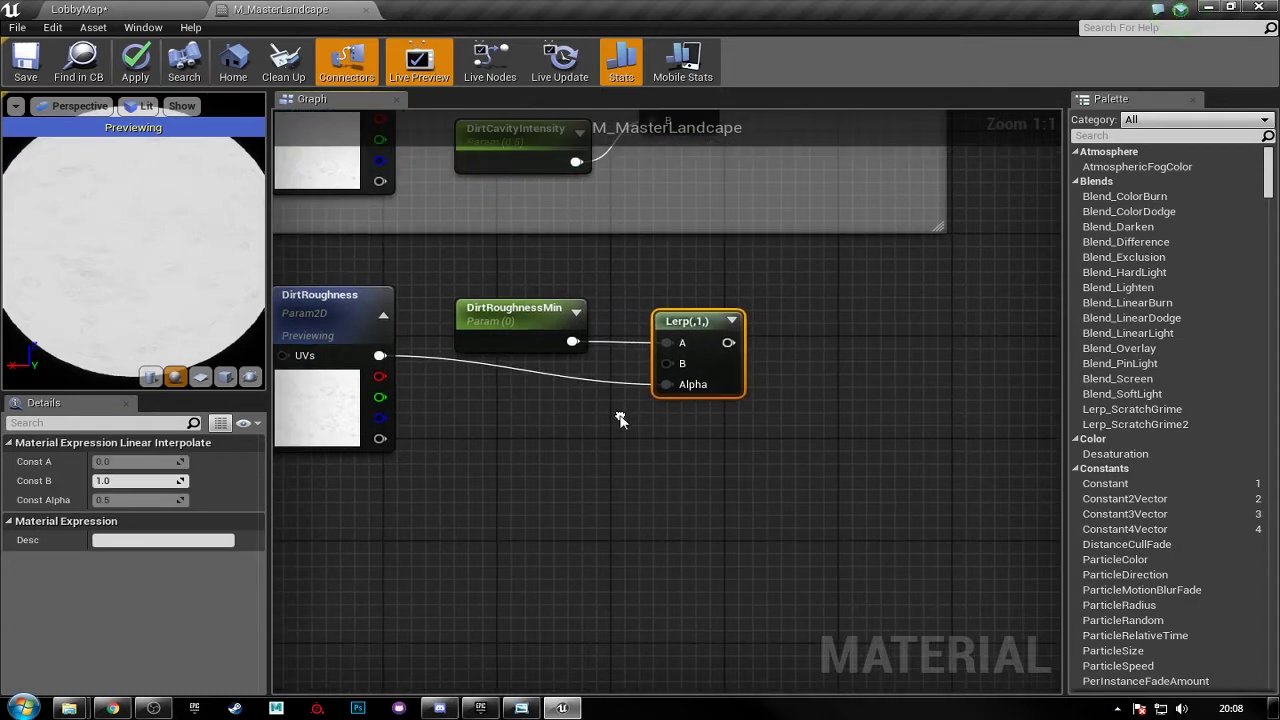
{"action": "left_click", "coordinate": [620, 416]}
- Duplicate DirtRoughnessMin, place the copy directly beneath it and rename it DirtRoughnessMax
{"action": "left_click", "coordinate": [514, 320]}
{"action": "key", "text": "ctrl+c"}
{"action": "key", "text": "ctrl+v"}
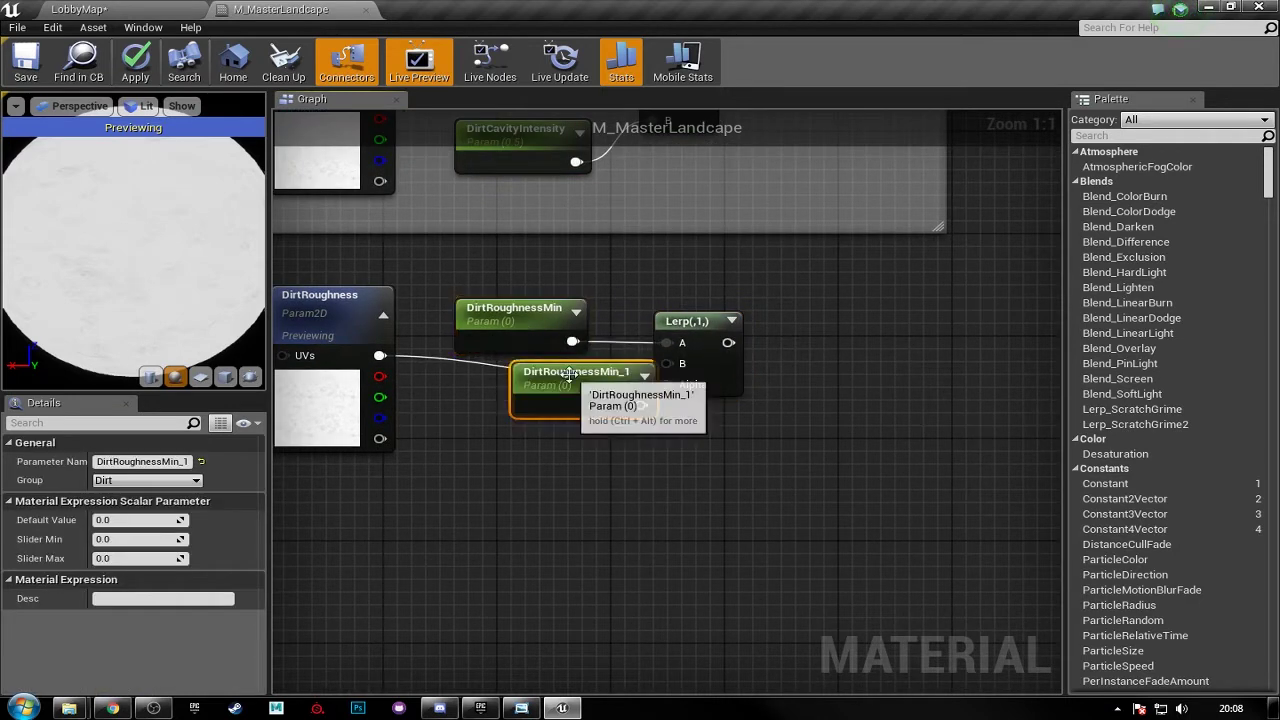
{"action": "left_click_drag", "start_coordinate": [563, 374], "coordinate": [506, 374]}
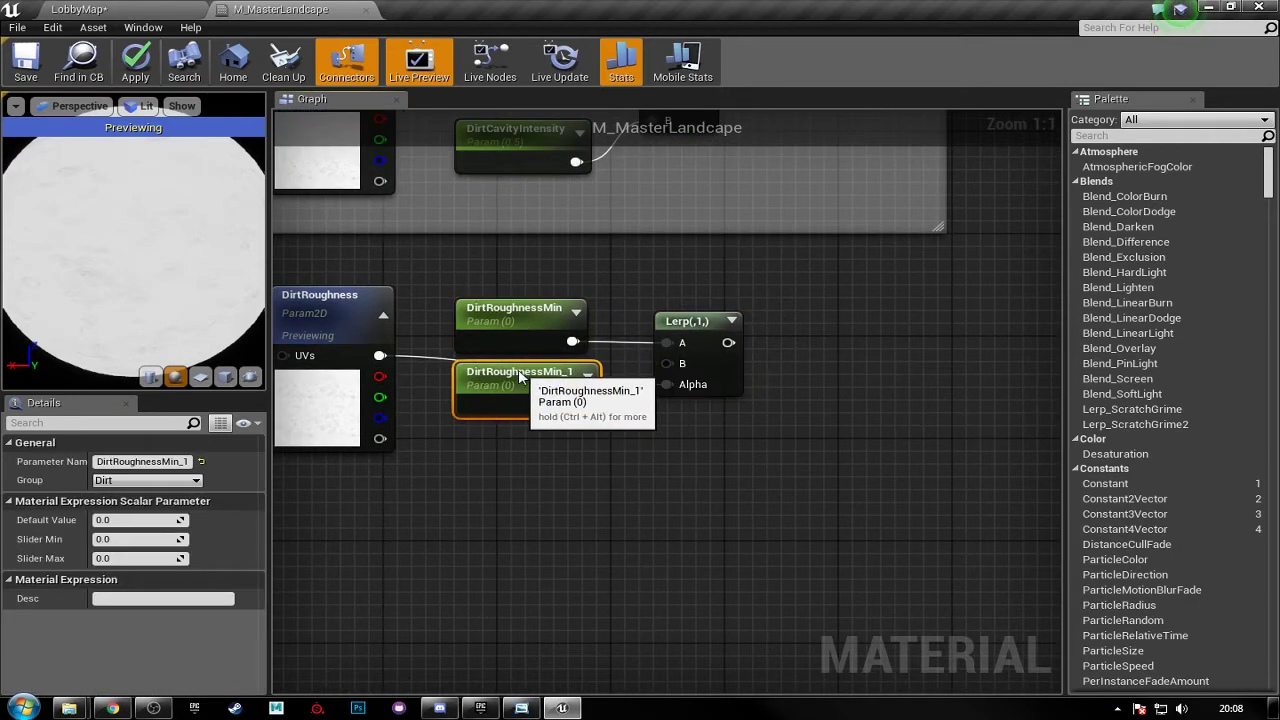
{"action": "left_click", "coordinate": [165, 462]}
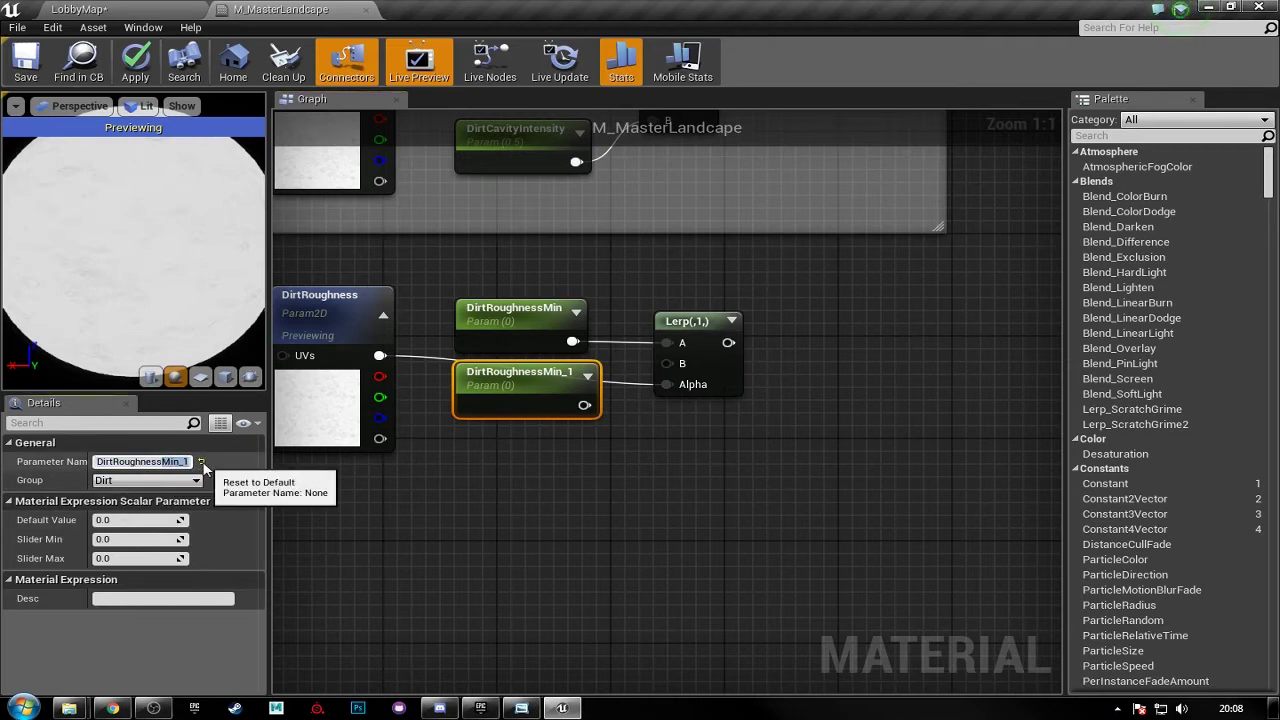
{"action": "type", "text": "Max"}
{"action": "key", "text": "Return"}
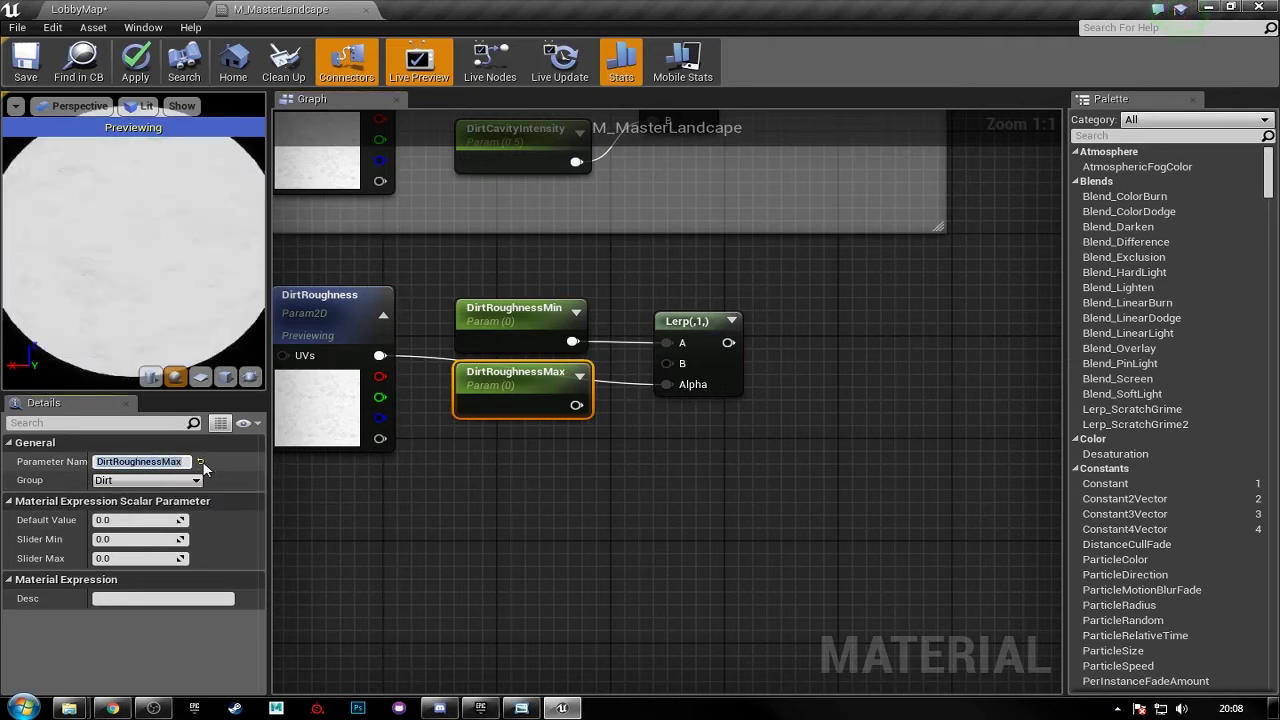
- Connect DirtRoughnessMax's output to the Lerp's B input
{"action": "left_click_drag", "start_coordinate": [576, 405], "coordinate": [668, 364]}
{"action": "scroll", "coordinate": [599, 419], "scroll_direction": "down", "scroll_amount": 2}
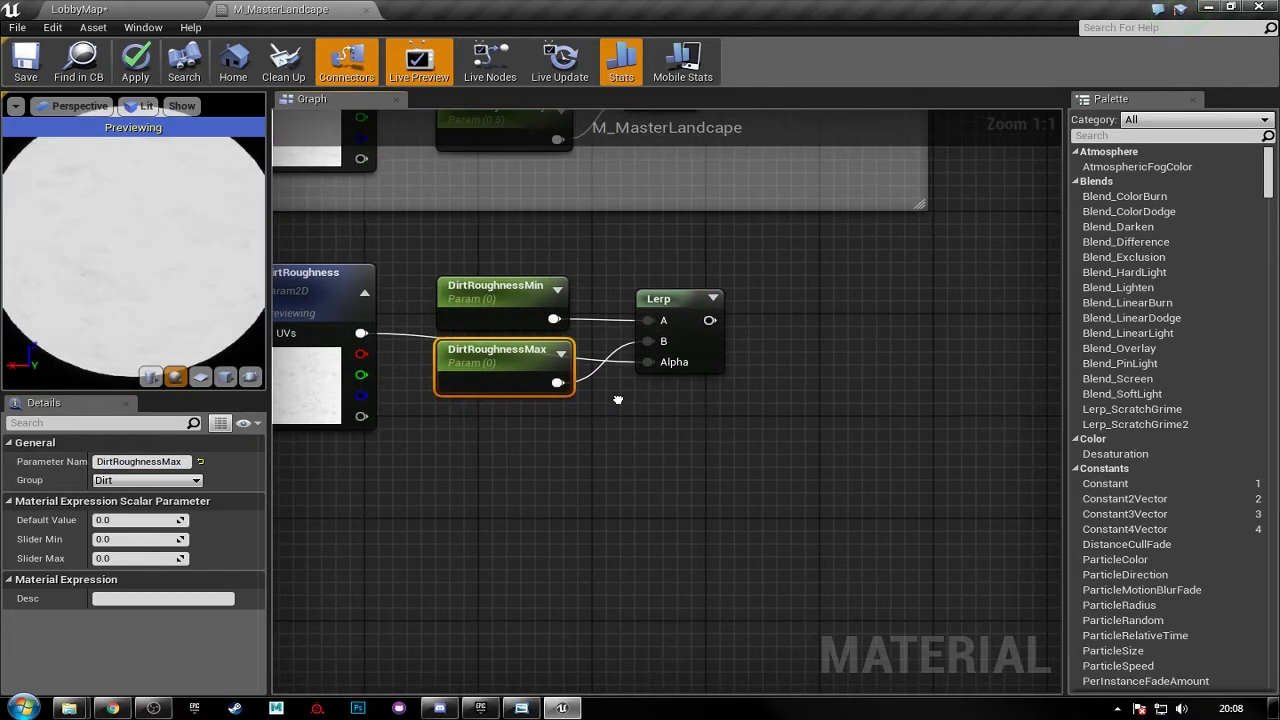
{"action": "scroll", "coordinate": [618, 400], "scroll_direction": "up", "scroll_amount": 1}
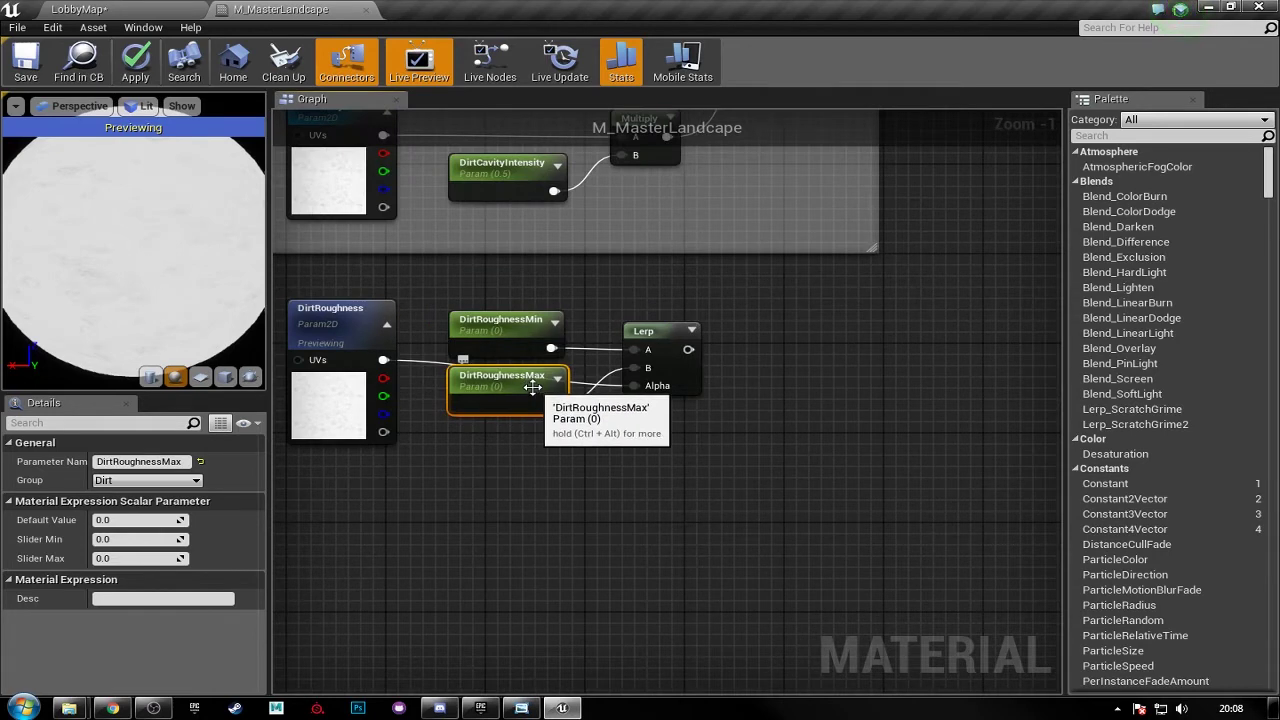
{"action": "left_click_drag", "start_coordinate": [554, 403], "coordinate": [652, 387]}
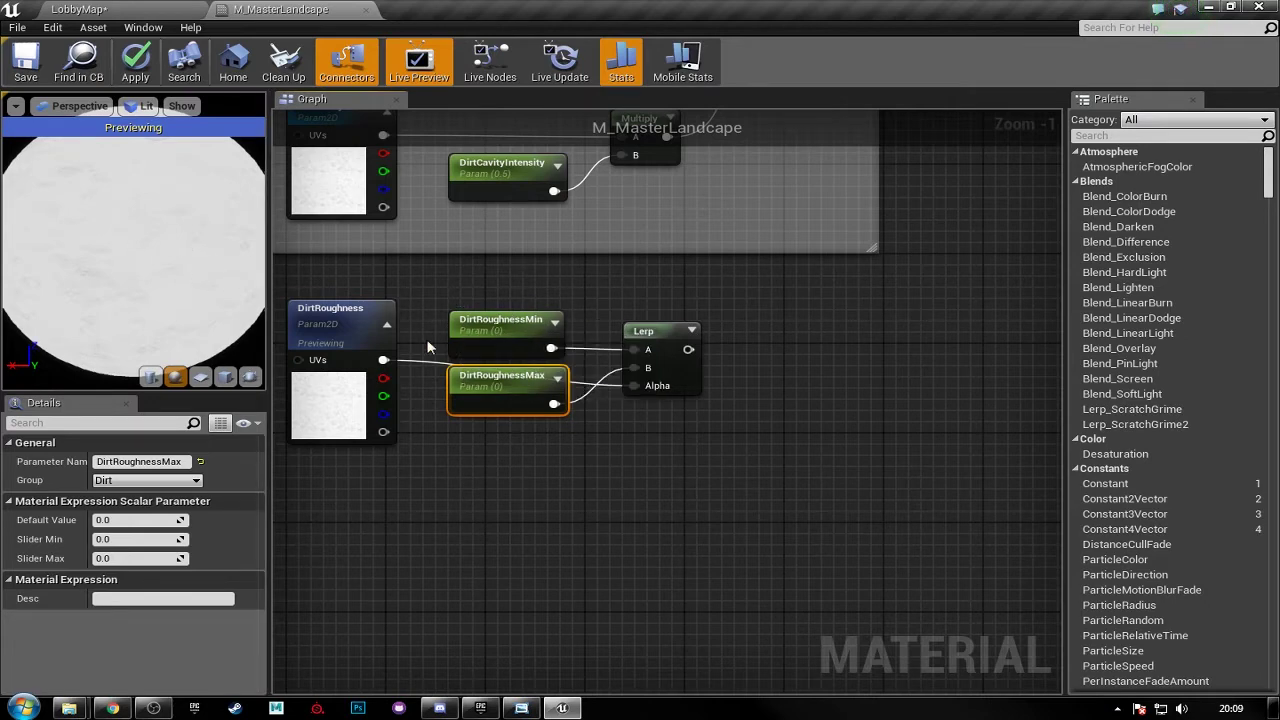
- Set the default value of DirtRoughnessMax to 1
{"action": "right_click_drag", "start_coordinate": [732, 394], "coordinate": [670, 364]}
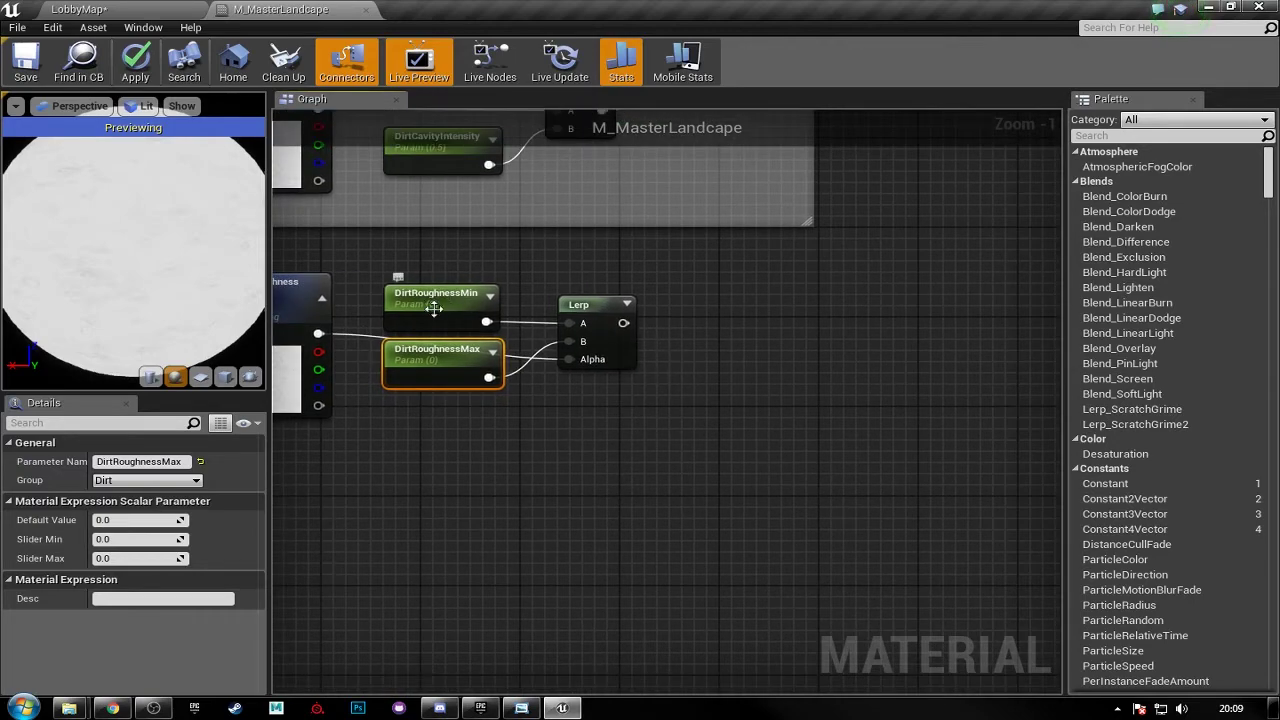
{"action": "scroll", "coordinate": [466, 323], "scroll_direction": "up", "scroll_amount": 1}
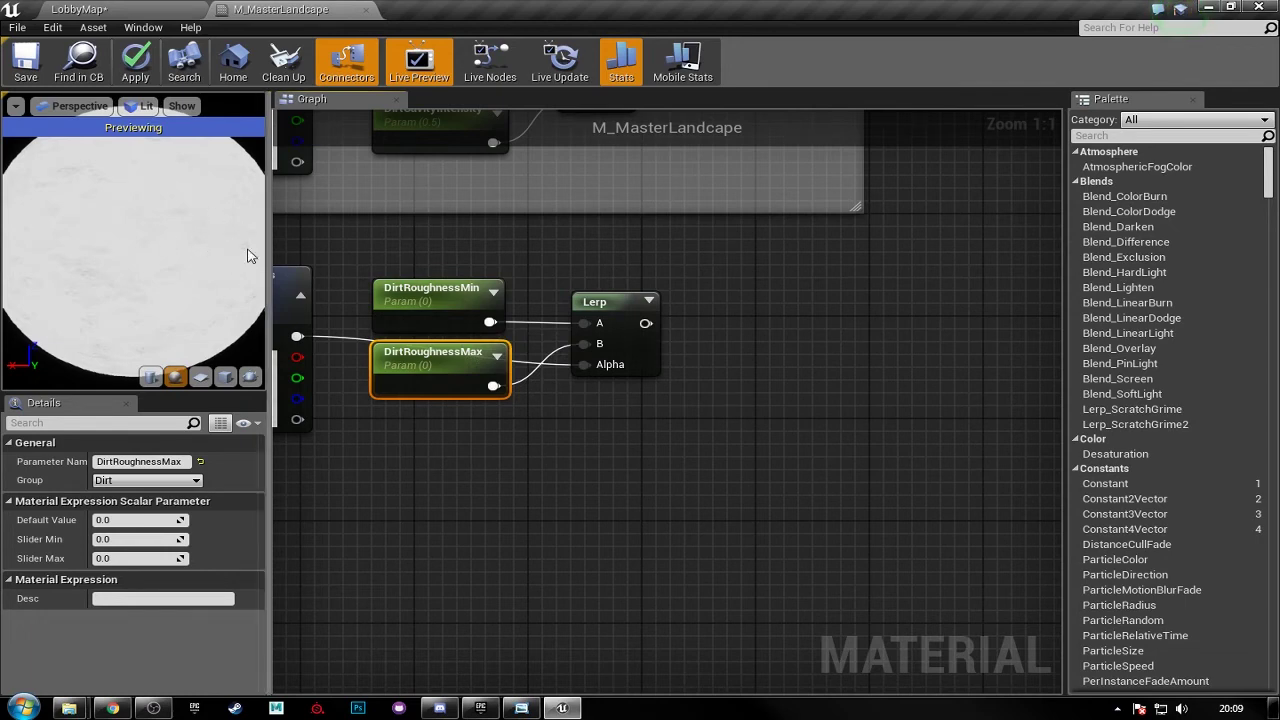
{"action": "scroll", "coordinate": [543, 396], "scroll_direction": "down", "scroll_amount": 1}
{"action": "right_click_drag", "start_coordinate": [663, 416], "coordinate": [607, 408]}
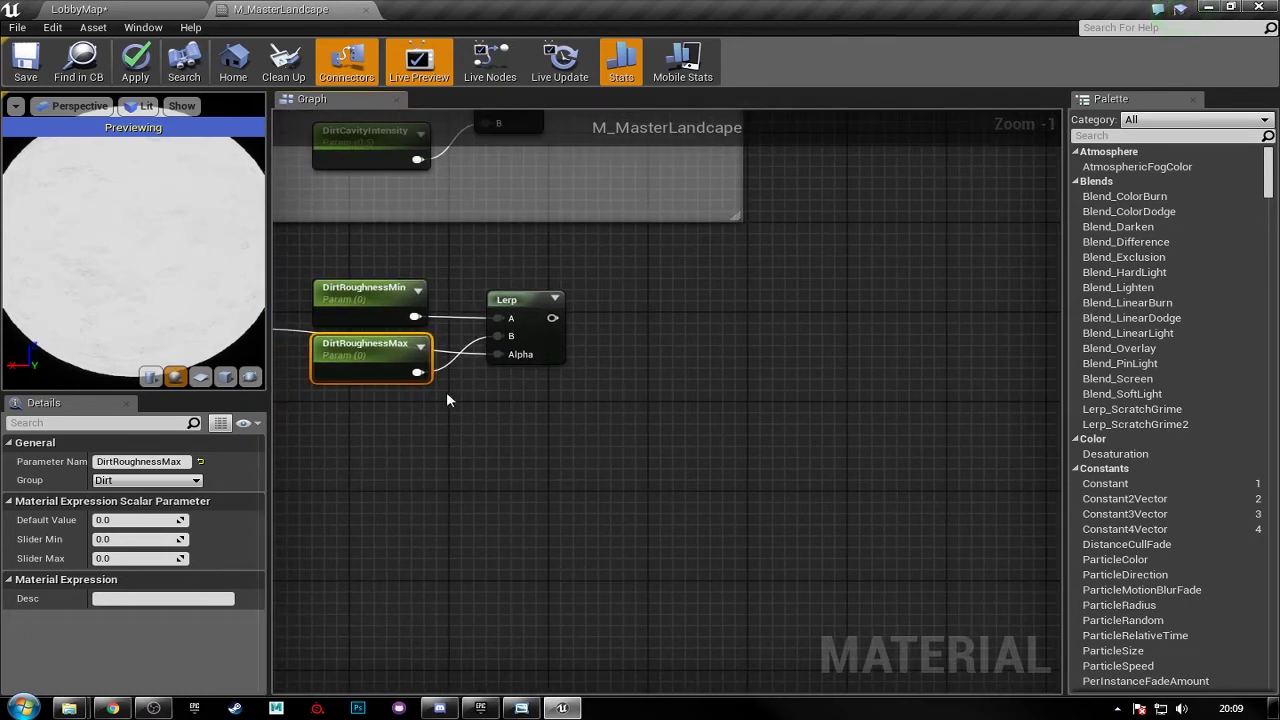
{"action": "left_click", "coordinate": [146, 520]}
{"action": "type", "text": "1"}
{"action": "key", "text": "Return"}
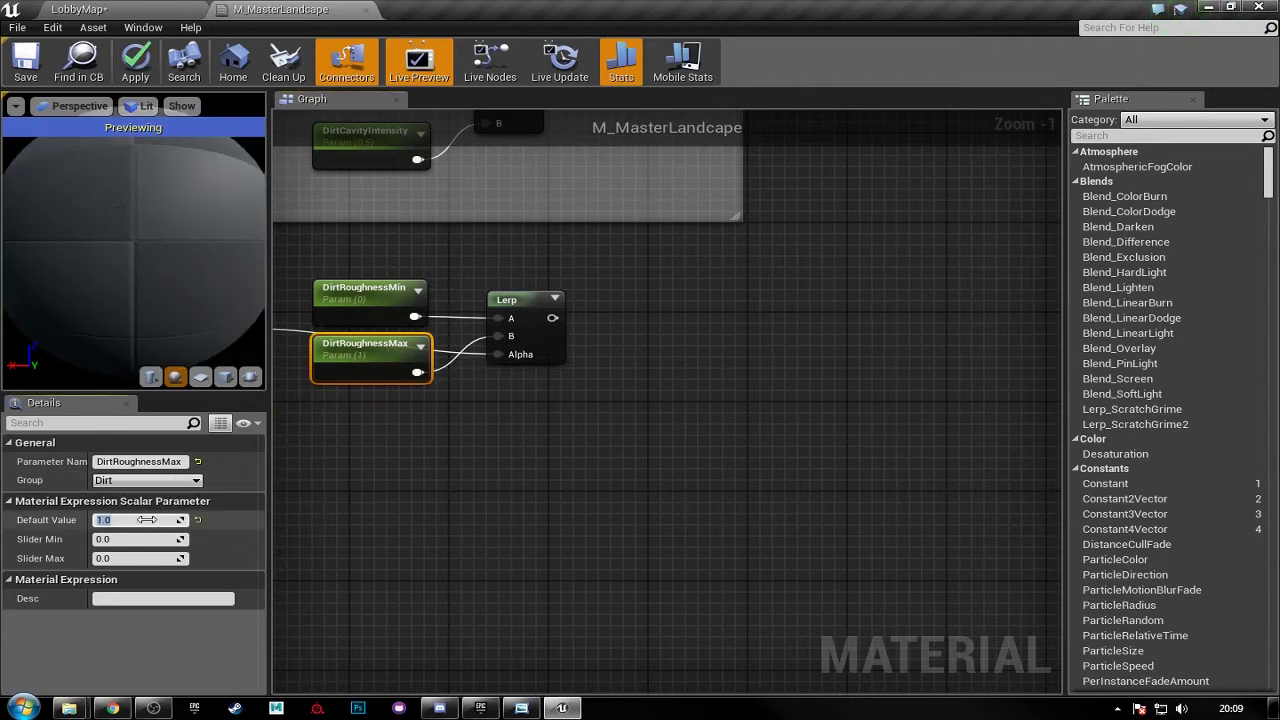
- Enclose DirtRoughness, its Min and Max parameters and the Lerp node in a comment box titled Dirt Roughness
{"action": "right_click_drag", "start_coordinate": [674, 374], "coordinate": [729, 466]}
{"action": "scroll", "coordinate": [548, 374], "scroll_direction": "down", "scroll_amount": 3}
{"action": "left_click_drag", "start_coordinate": [680, 420], "coordinate": [352, 298]}
{"action": "type", "text": "c"}
{"action": "type", "text": "Dir"}
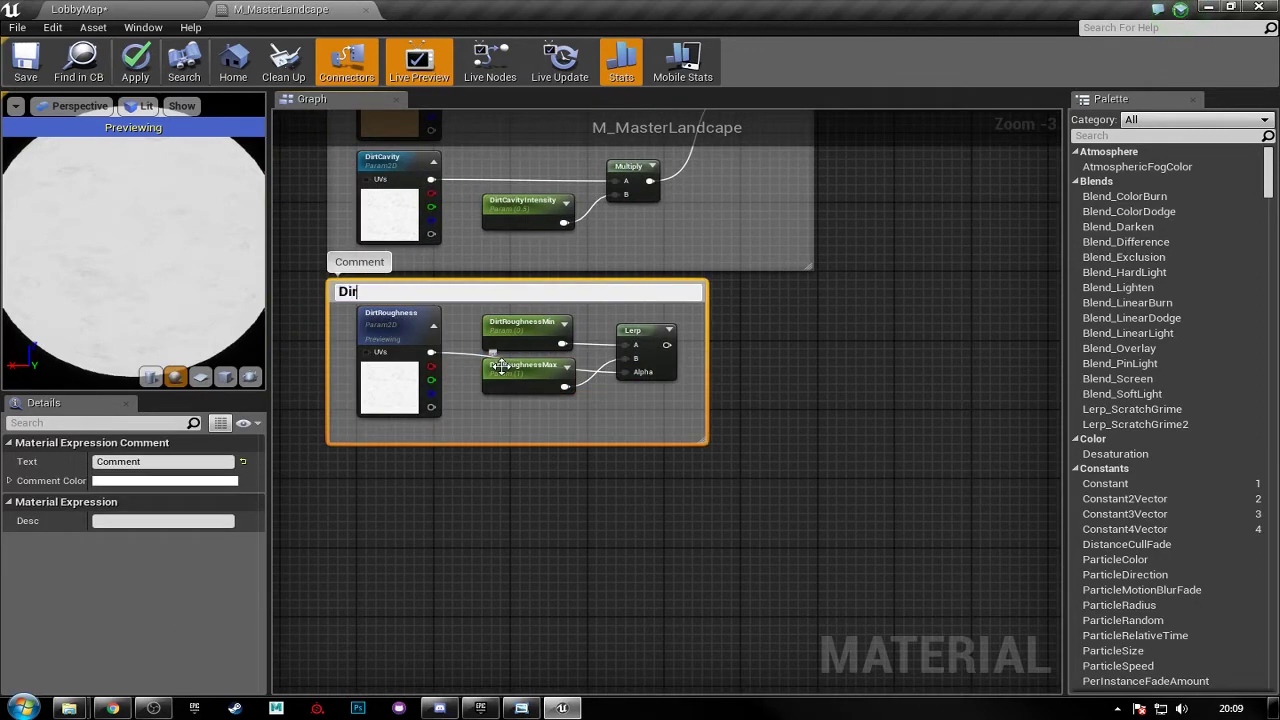
{"action": "type", "text": "t Roughness"}
{"action": "key", "text": "Return"}
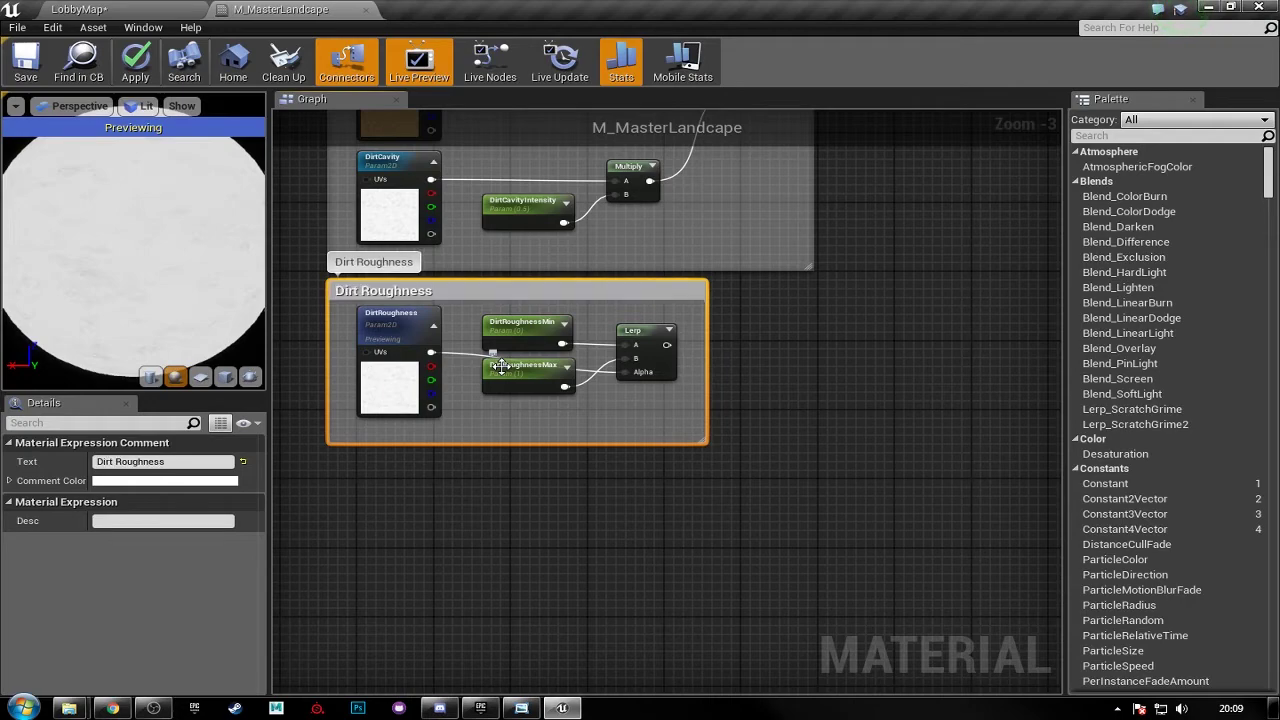
- Duplicate the DirtRoughness texture parameter, rename the copy DirtNormal and place it beneath the Dirt Roughness comment box, aligned with the original
{"action": "right_click_drag", "start_coordinate": [544, 445], "coordinate": [570, 424]}
{"action": "right_click_drag", "start_coordinate": [507, 467], "coordinate": [519, 409]}
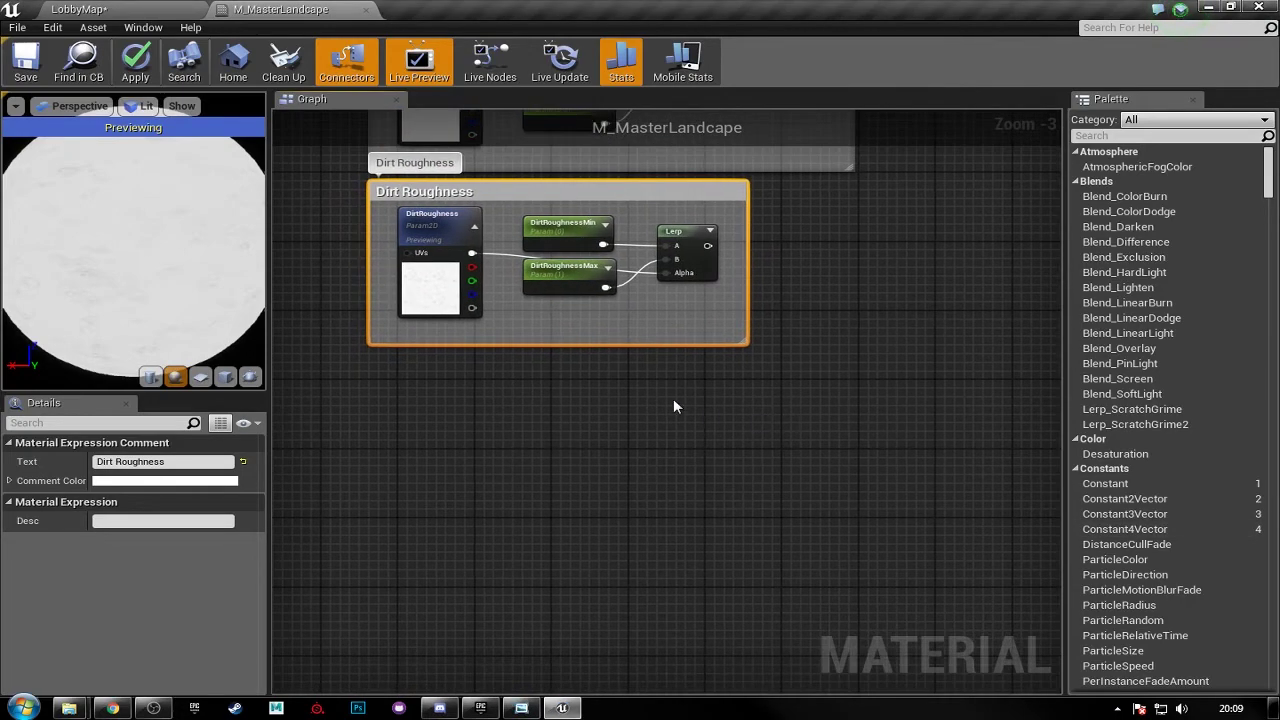
{"action": "scroll", "coordinate": [640, 392], "scroll_direction": "up", "scroll_amount": 1}
{"action": "right_click_drag", "start_coordinate": [621, 394], "coordinate": [657, 387]}
{"action": "left_click", "coordinate": [488, 387]}
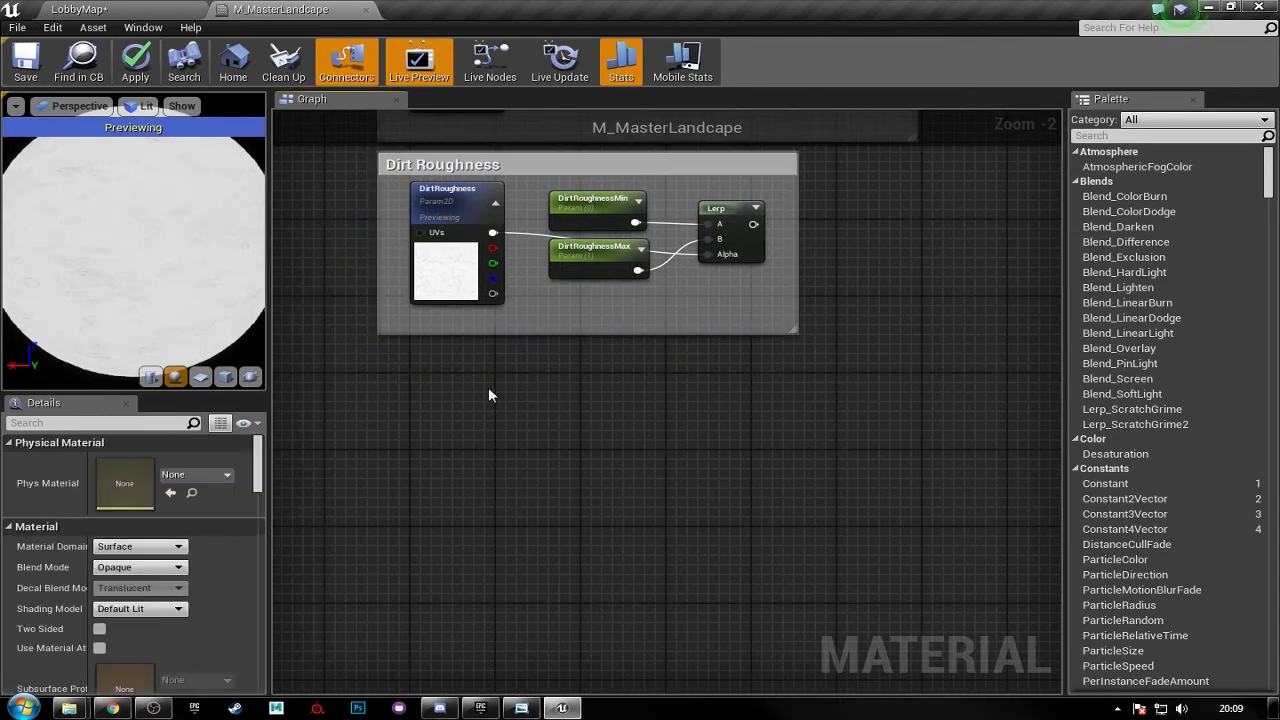
{"action": "left_click", "coordinate": [449, 249]}
{"action": "key", "text": "ctrl+w"}
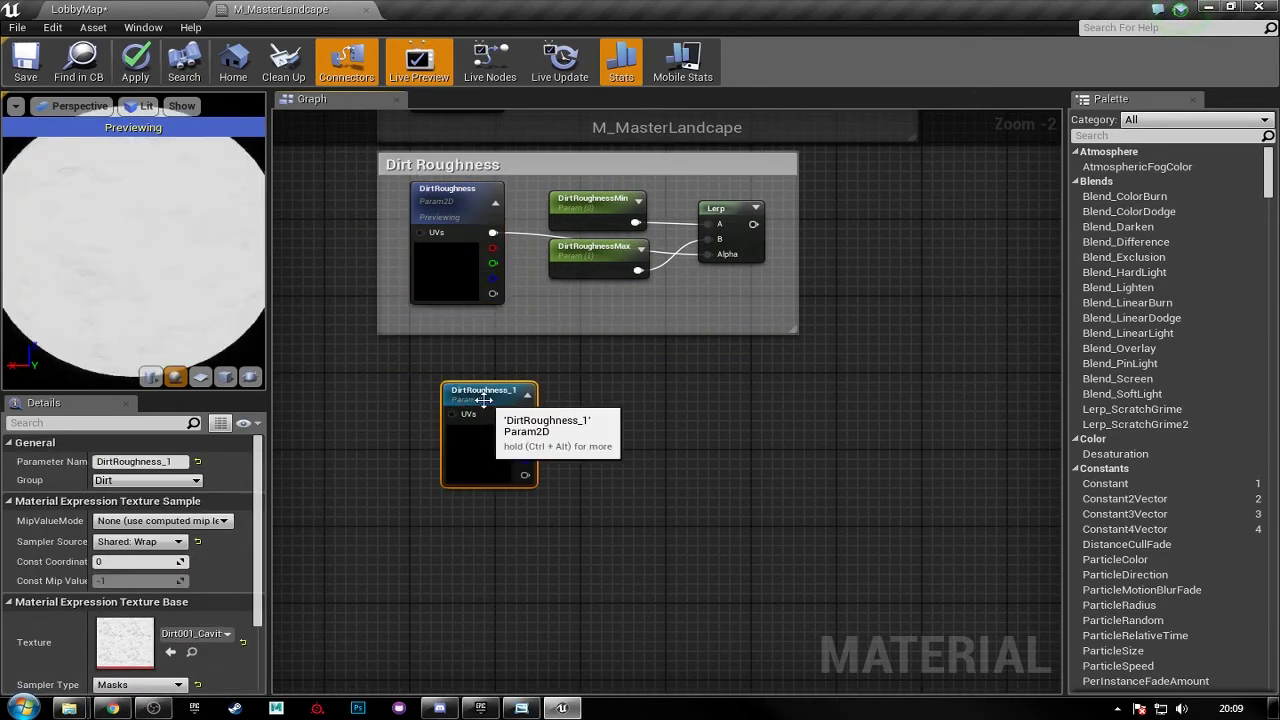
{"action": "left_click", "coordinate": [194, 462]}
{"action": "type", "text": "DirtNormal"}
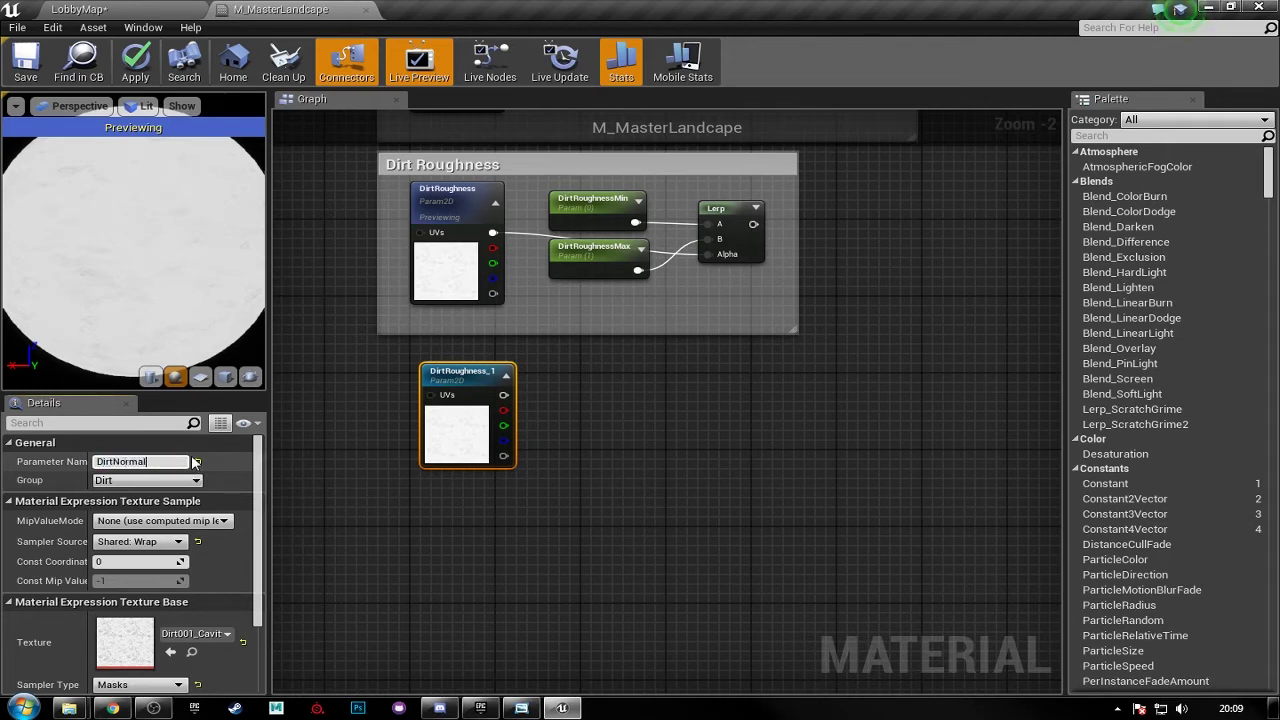
{"action": "key", "text": "Return"}
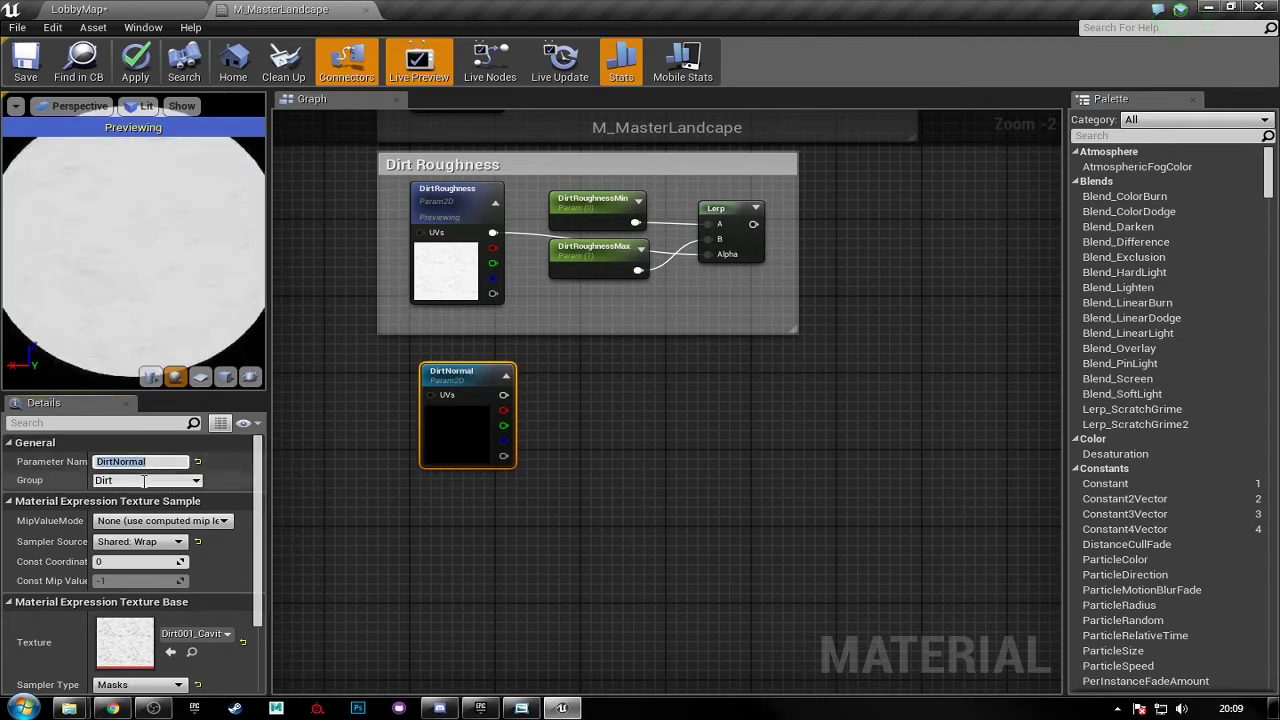
{"action": "right_click_drag", "start_coordinate": [494, 488], "coordinate": [508, 493]}
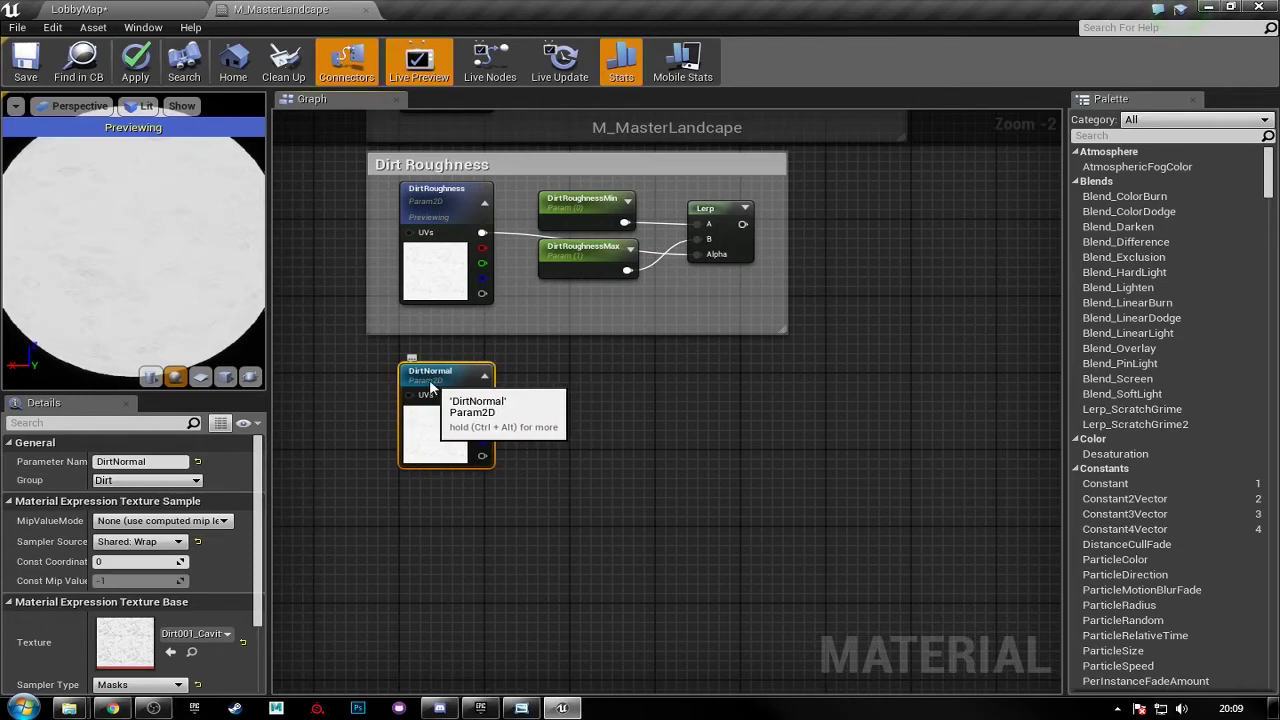
{"action": "right_click_drag", "start_coordinate": [591, 437], "coordinate": [512, 395]}
{"action": "scroll", "coordinate": [512, 386], "scroll_direction": "up", "scroll_amount": 1}
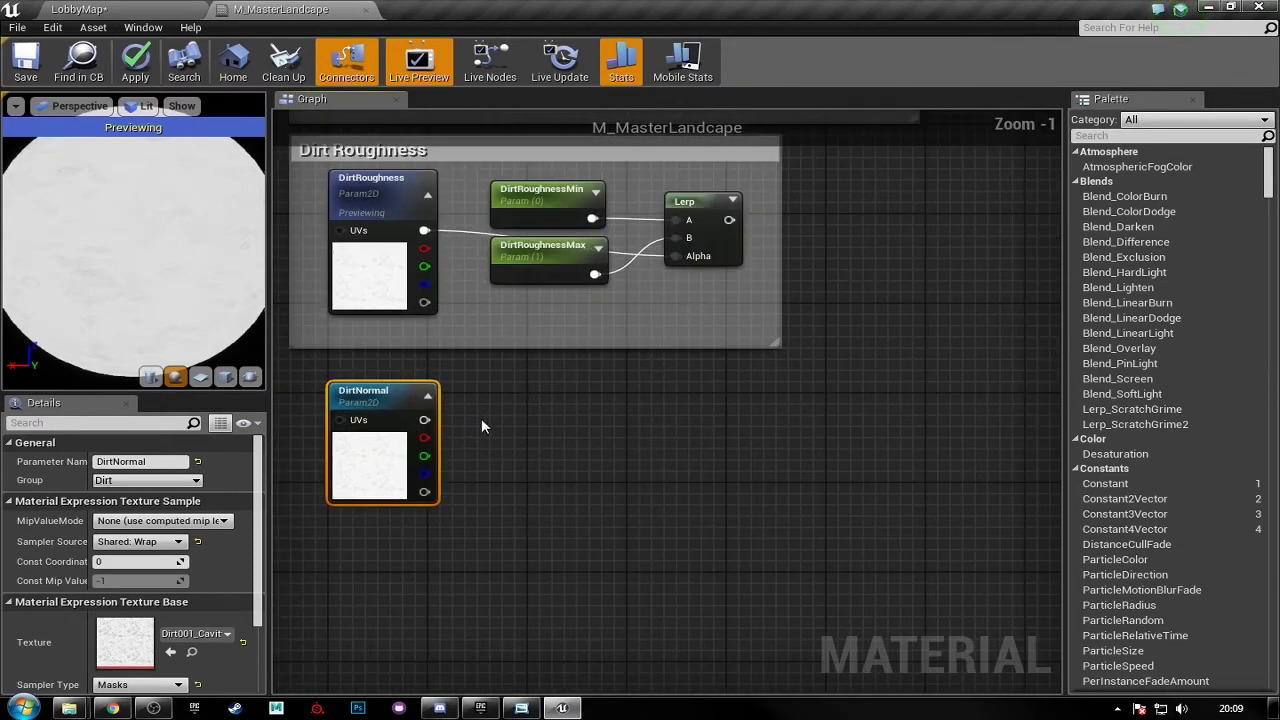
{"action": "left_click", "coordinate": [722, 418]}
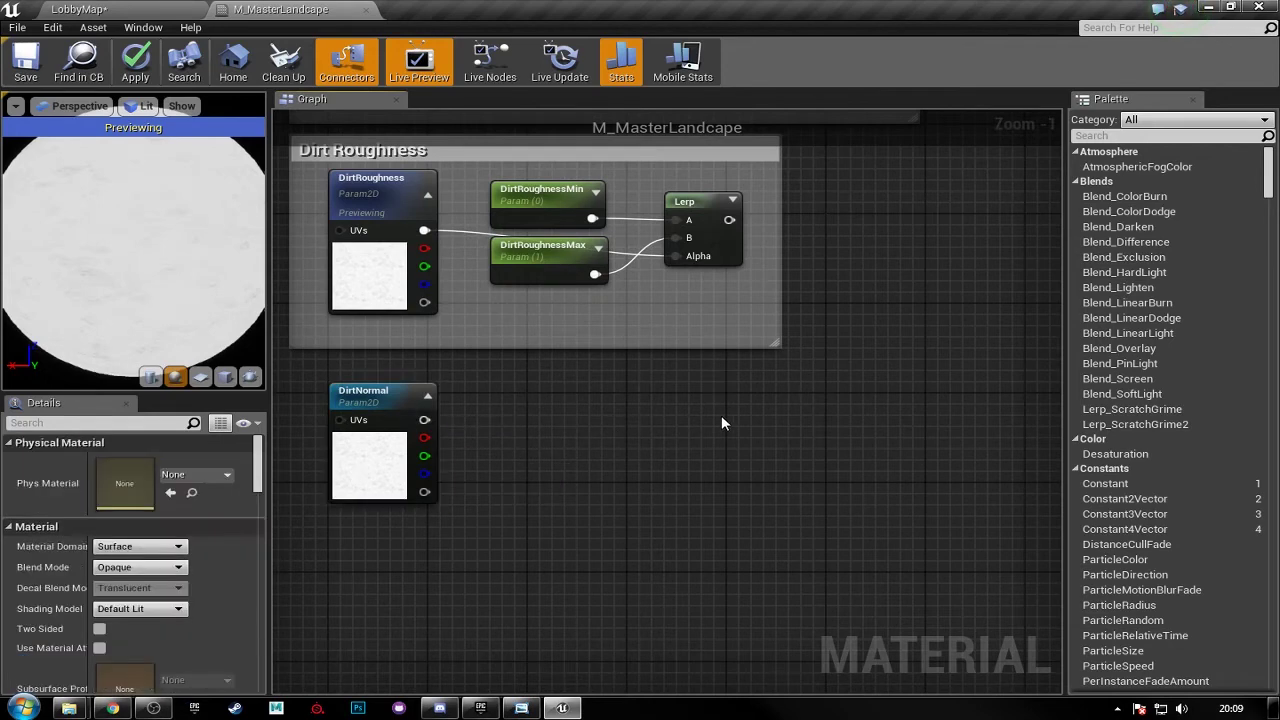
{"action": "left_click", "coordinate": [728, 412]}
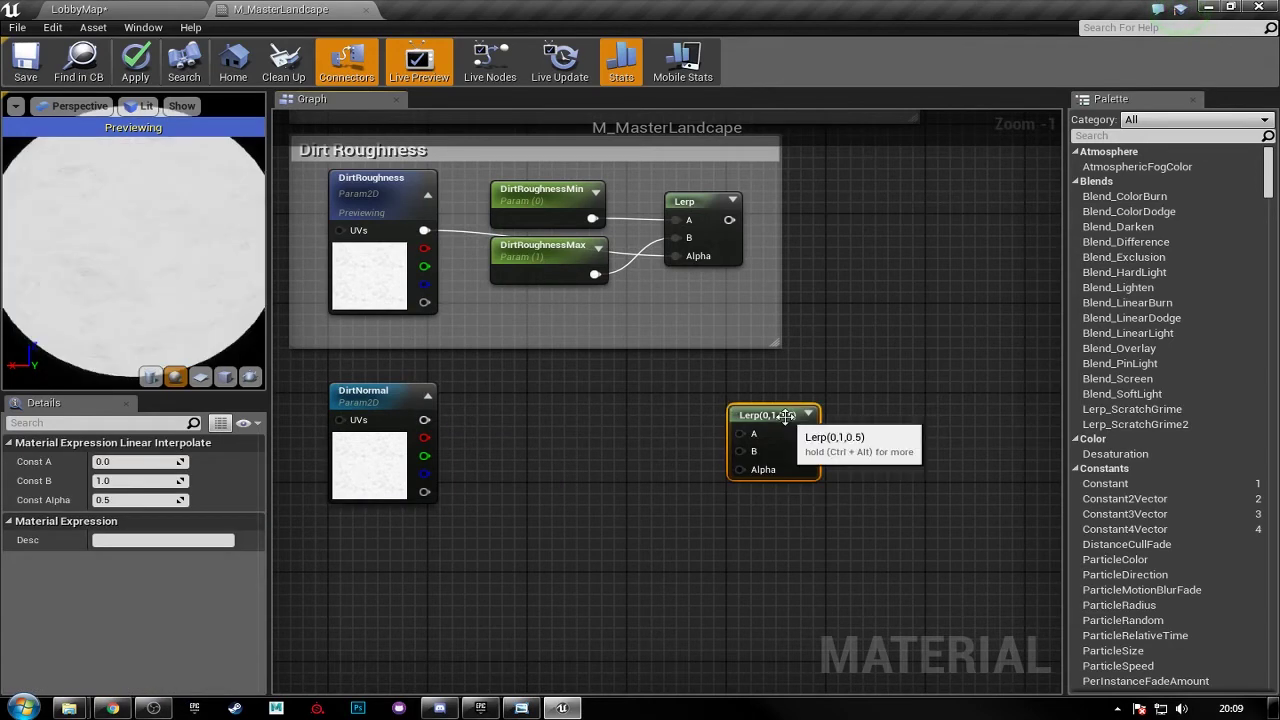
{"action": "key", "text": "Delete"}
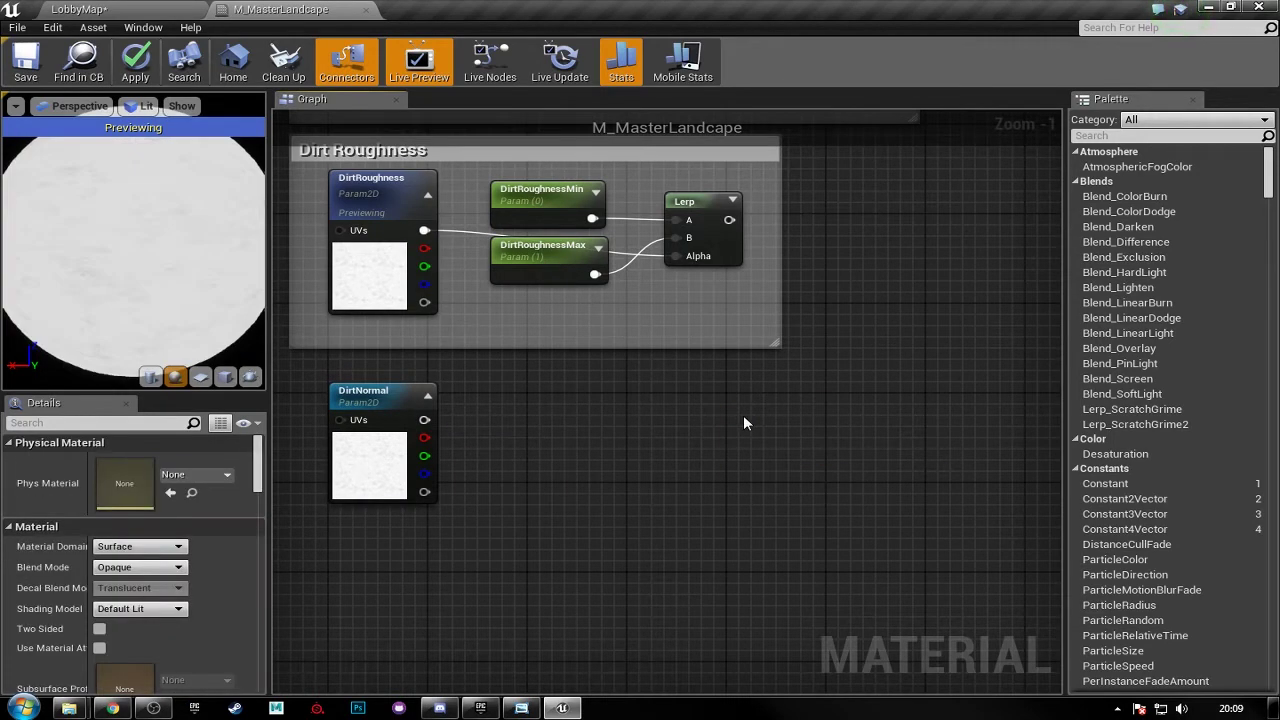
- Add a Multiply node beside DirtNormal and connect DirtNormal's main output to its A input
{"action": "left_click", "coordinate": [742, 408]}
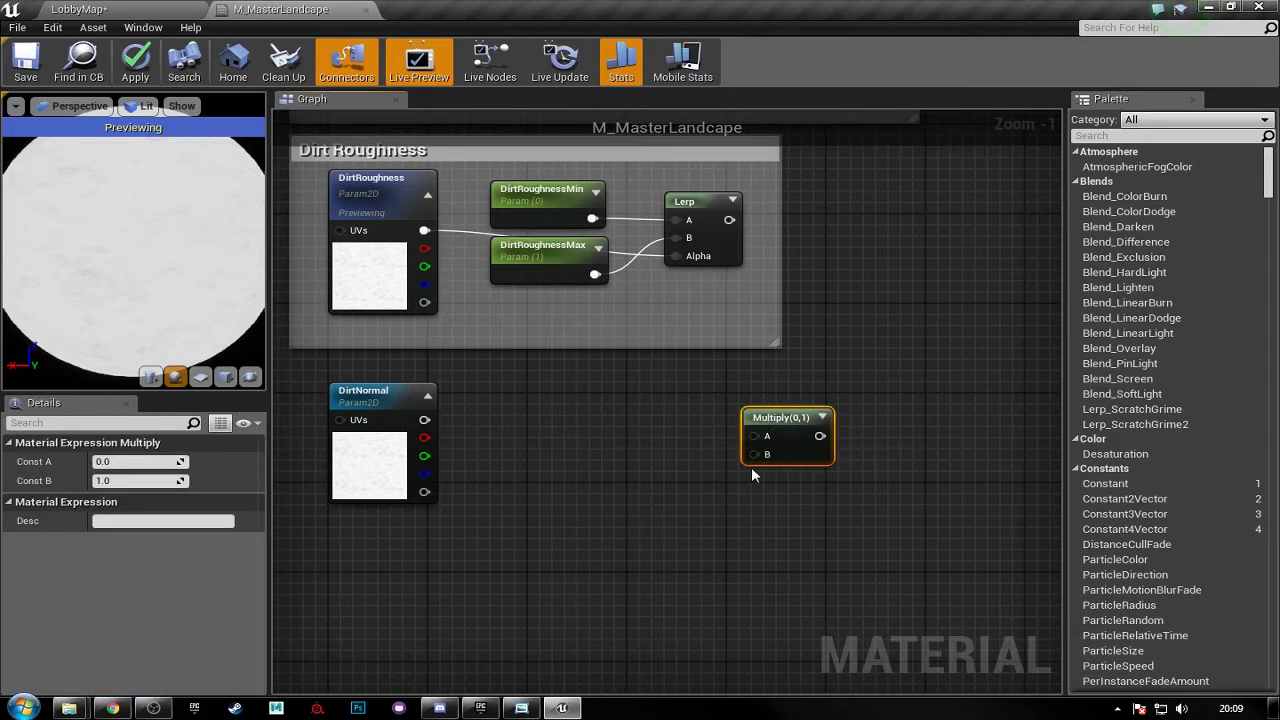
{"action": "left_click_drag", "start_coordinate": [776, 442], "coordinate": [760, 427]}
{"action": "right_click", "coordinate": [730, 490]}
{"action": "left_click", "coordinate": [647, 507]}
{"action": "right_click_drag", "start_coordinate": [651, 447], "coordinate": [708, 433]}
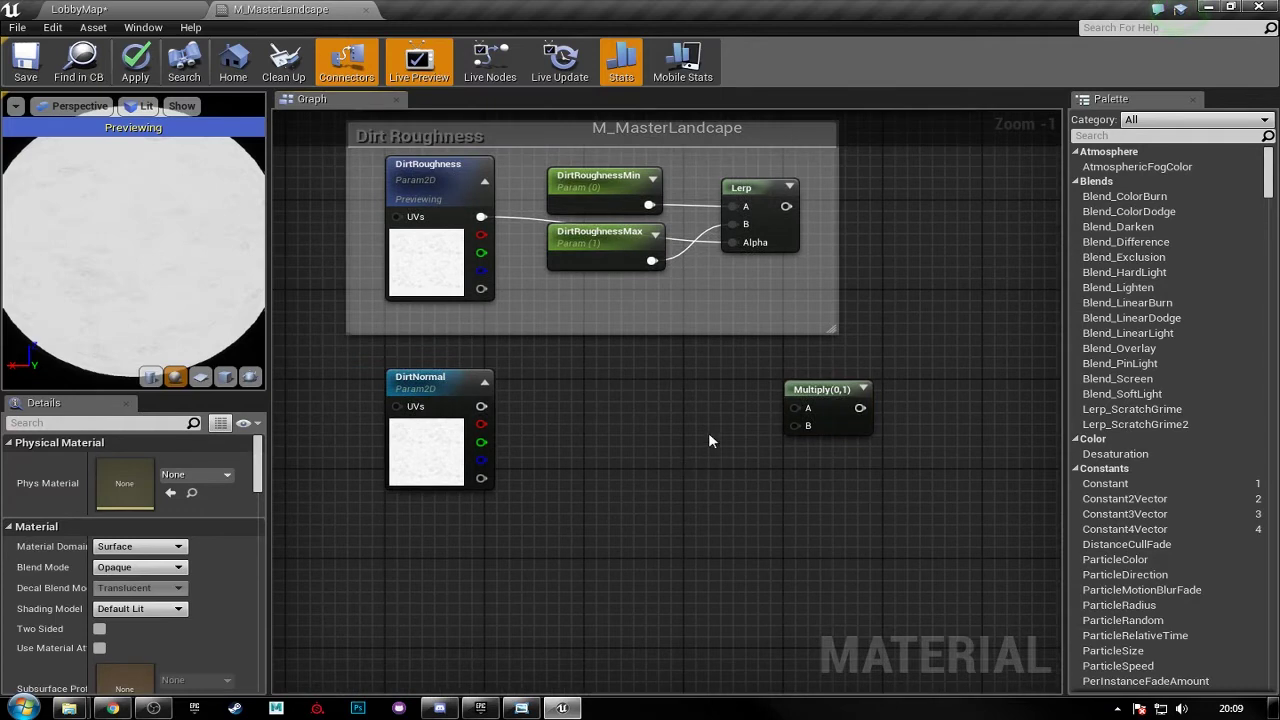
{"action": "left_click_drag", "start_coordinate": [481, 406], "coordinate": [800, 409]}
- Add two AppendVector nodes below the DirtNormal connection, feeding one into the other's A input and that one into Multiply's B input
{"action": "right_click_drag", "start_coordinate": [752, 491], "coordinate": [715, 441]}
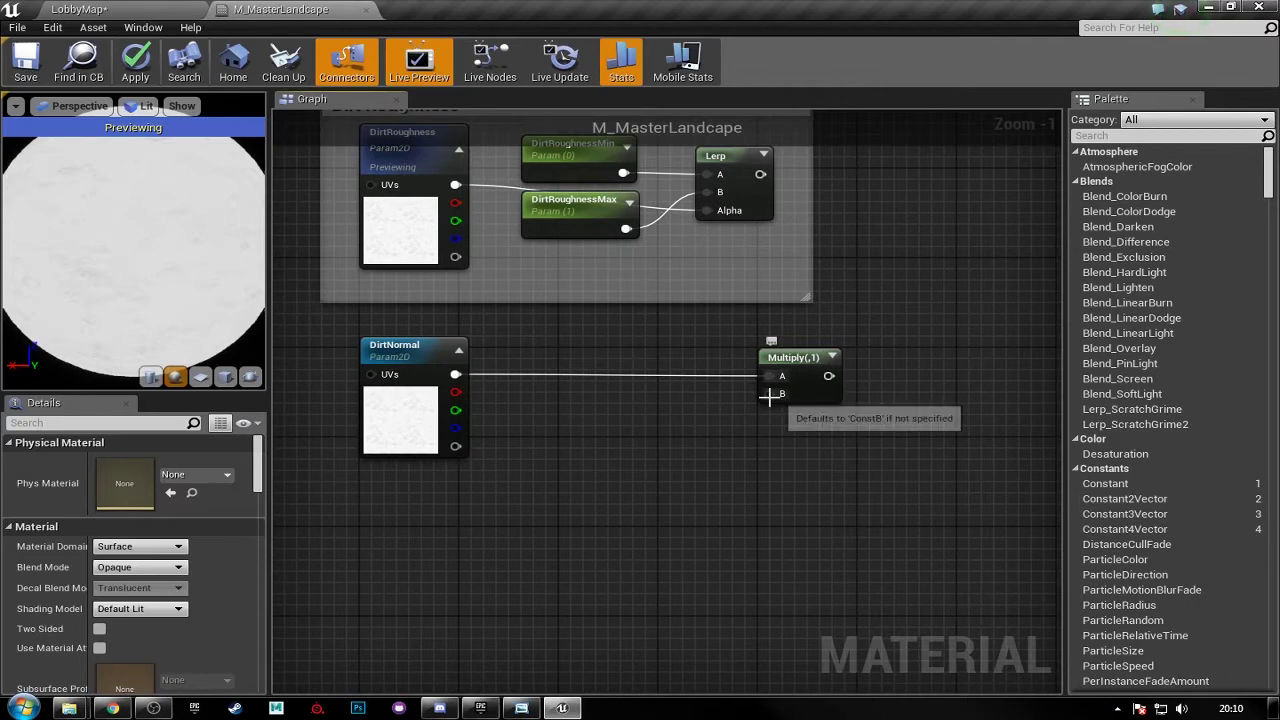
{"action": "right_click", "coordinate": [677, 433]}
{"action": "type", "text": "append"}
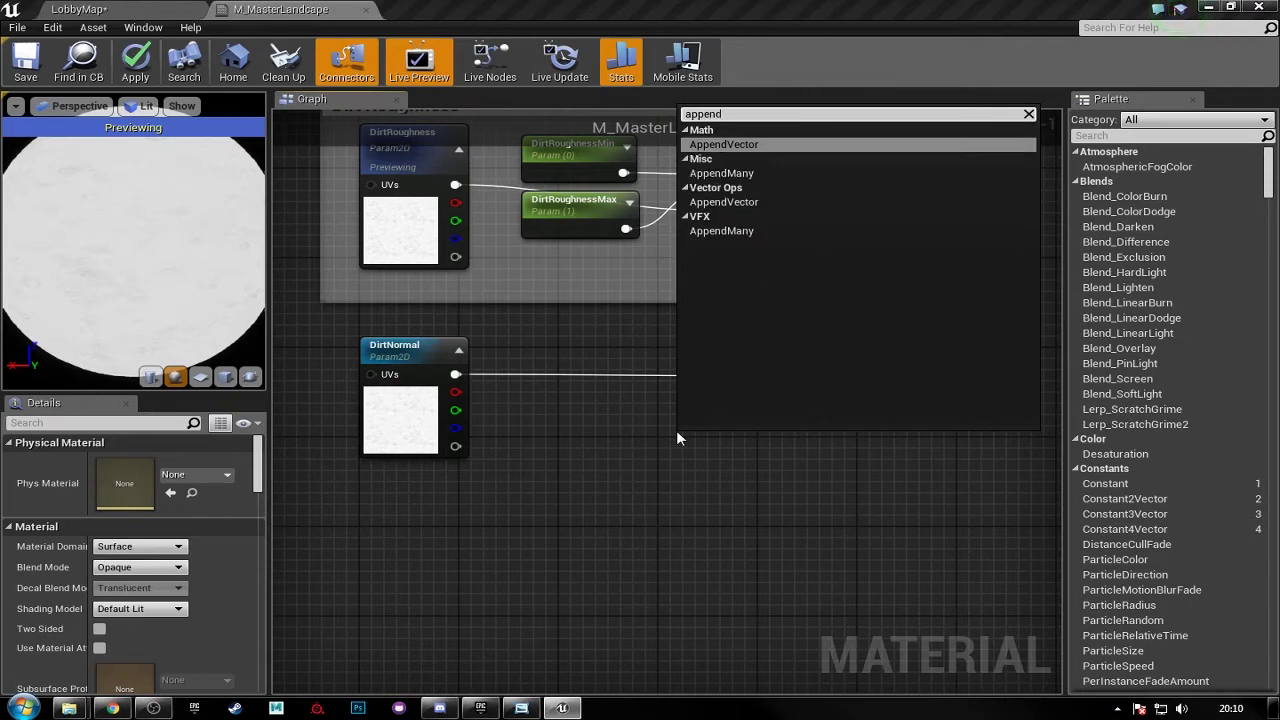
{"action": "key", "text": "Return"}
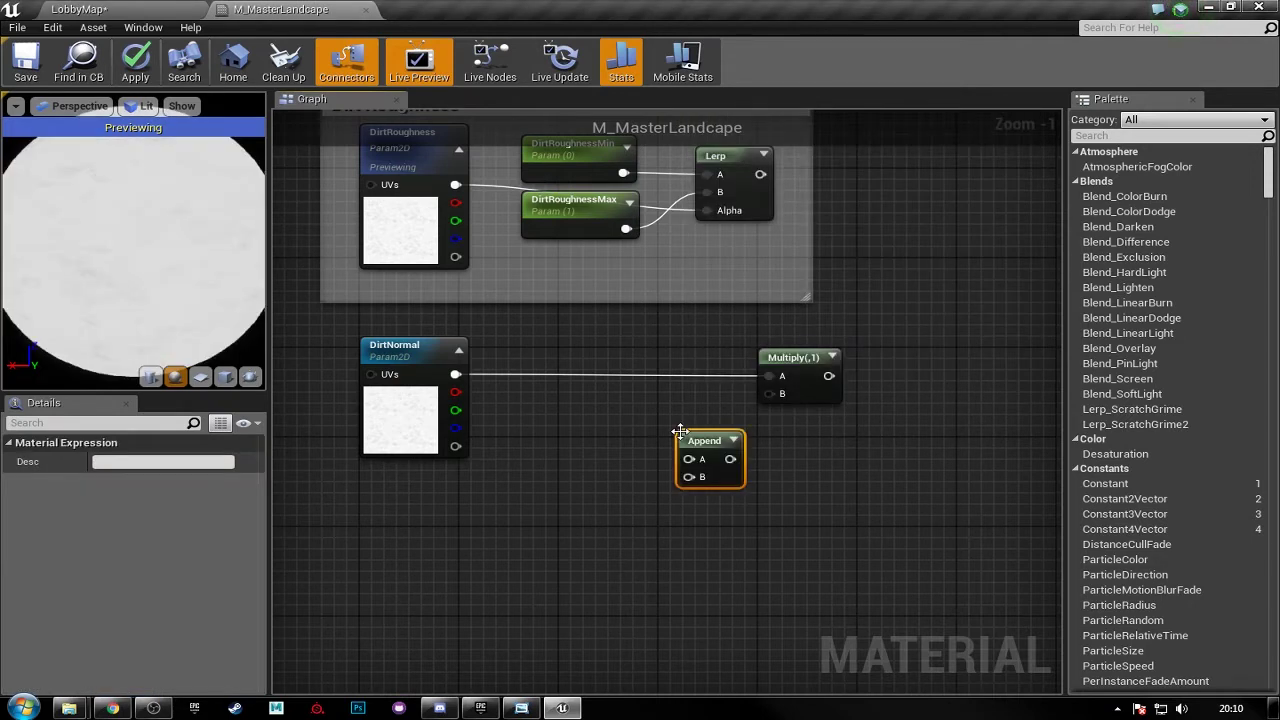
{"action": "mouse_move", "coordinate": [697, 443]}
{"action": "left_mouse_down"}
{"action": "mouse_move", "coordinate": [749, 429]}
{"action": "mouse_move", "coordinate": [783, 393]}
{"action": "mouse_move", "coordinate": [695, 432]}
{"action": "mouse_move", "coordinate": [708, 427]}
{"action": "left_mouse_up"}
{"action": "key", "text": "ctrl+w"}
{"action": "left_click_drag", "start_coordinate": [630, 445], "coordinate": [685, 432]}
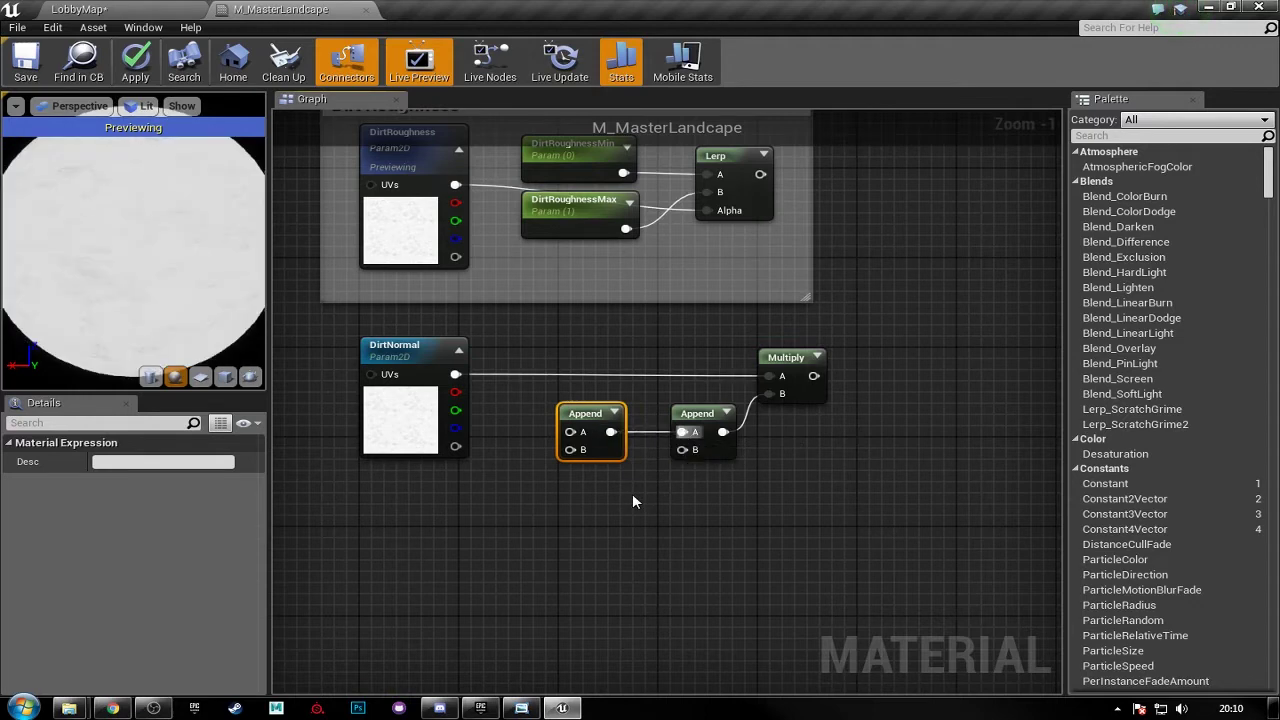
- Add a Constant node with value 1 and connect it to the B input of the Append node that feeds Multiply
{"action": "left_click", "coordinate": [631, 494]}
{"action": "left_click_drag", "start_coordinate": [644, 503], "coordinate": [686, 453]}
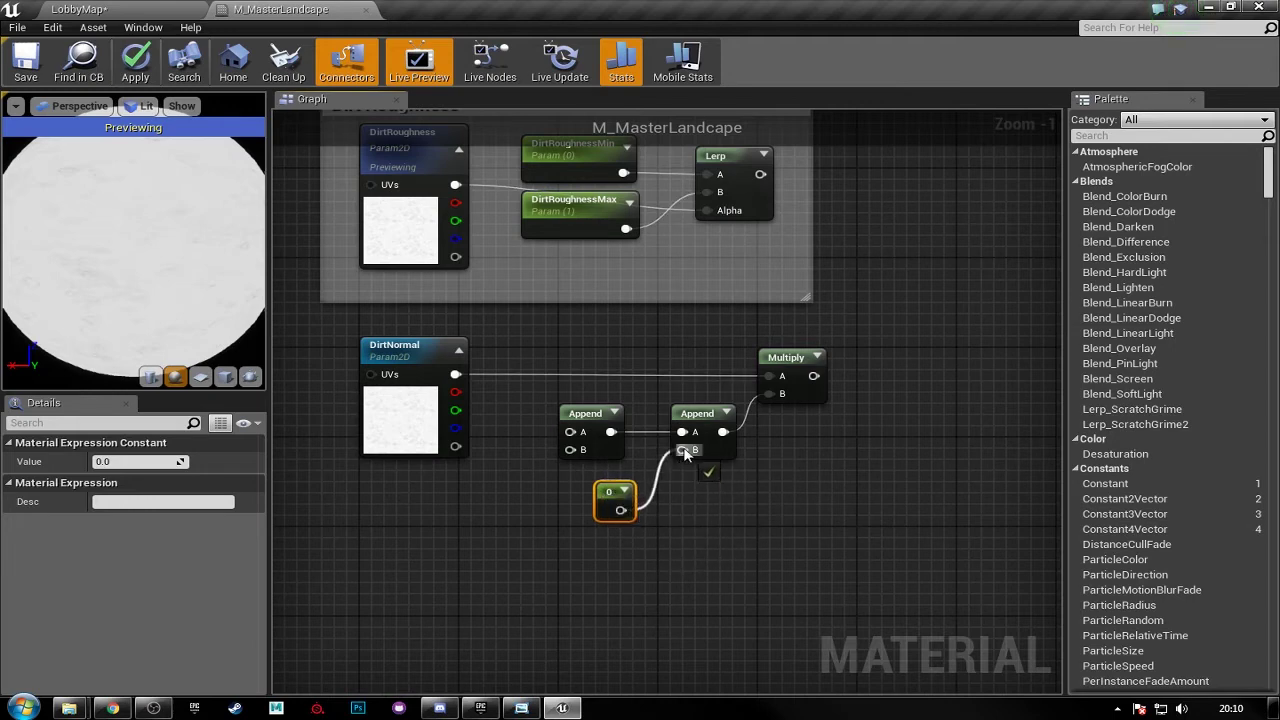
{"action": "left_click_drag", "start_coordinate": [613, 505], "coordinate": [600, 505]}
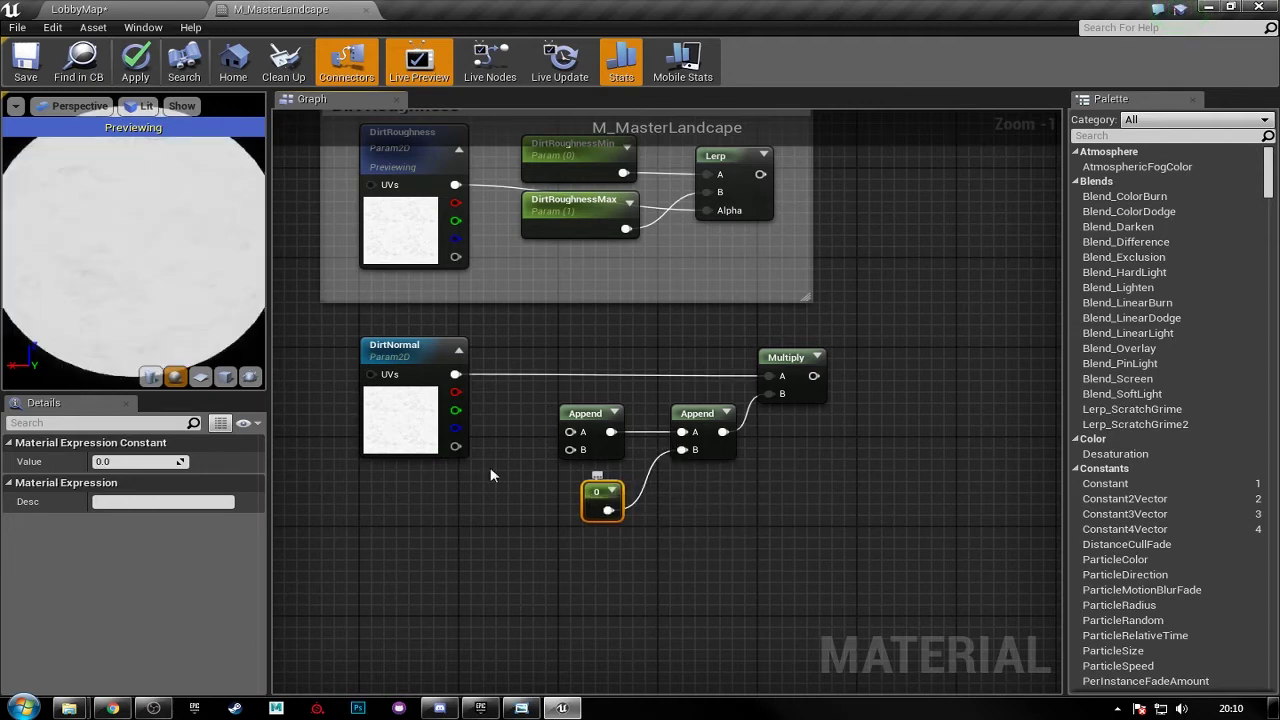
{"action": "left_click", "coordinate": [133, 462]}
{"action": "type", "text": "1"}
{"action": "key", "text": "Return"}
{"action": "right_click_drag", "start_coordinate": [474, 500], "coordinate": [476, 482]}
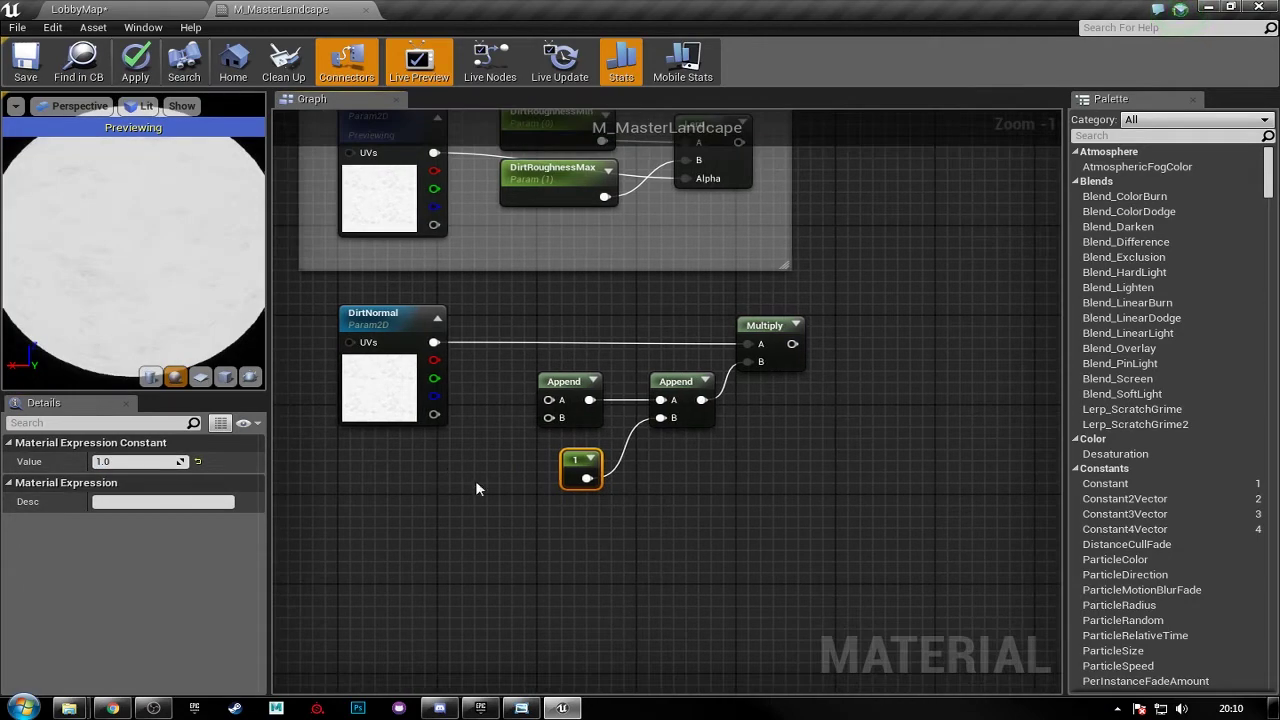
- Move the Multiply, both Append nodes and the constant together, slightly farther away from DirtNormal
{"action": "scroll", "coordinate": [808, 432], "scroll_direction": "down", "scroll_amount": 1}
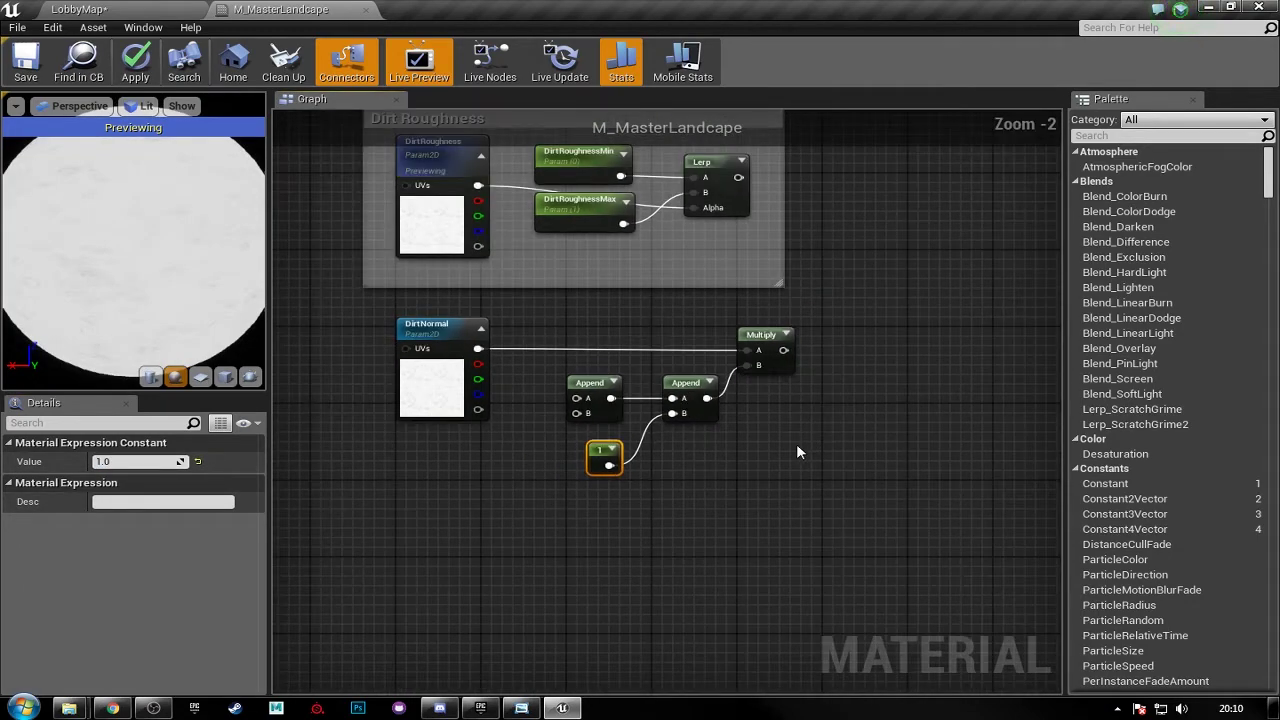
{"action": "scroll", "coordinate": [609, 345], "scroll_direction": "up", "scroll_amount": 1}
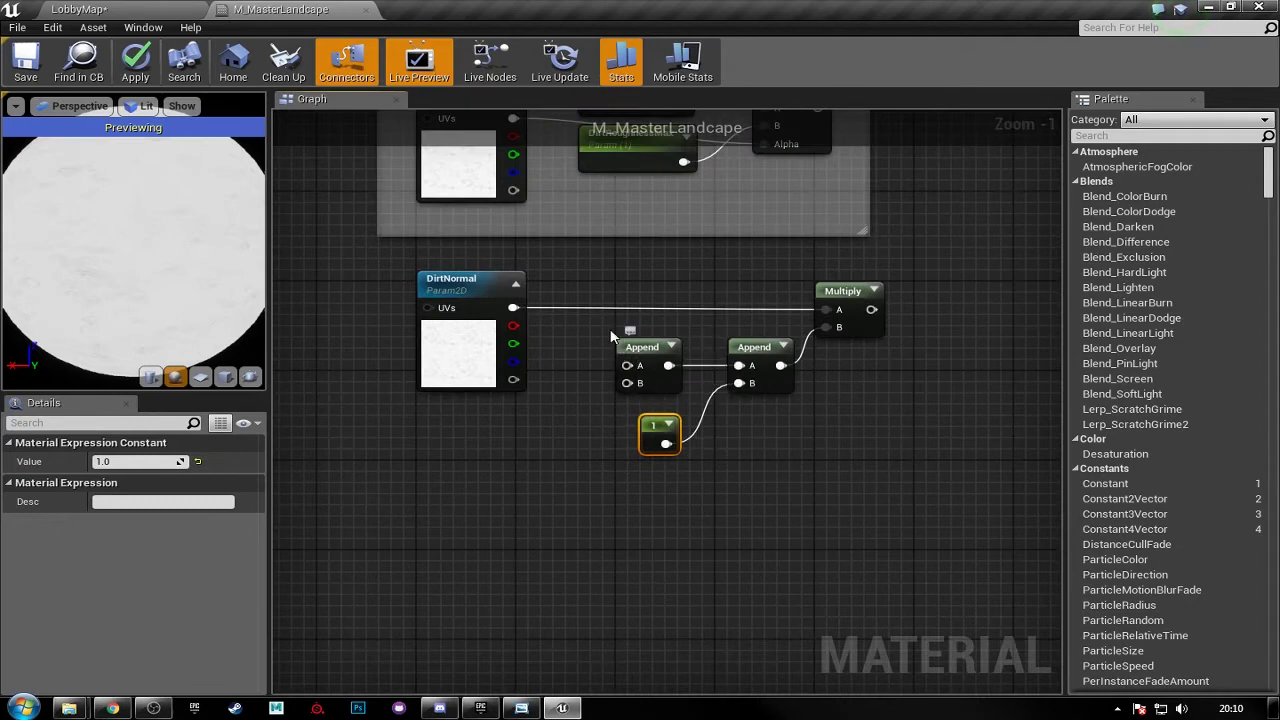
{"action": "left_click_drag", "start_coordinate": [630, 446], "coordinate": [885, 295]}
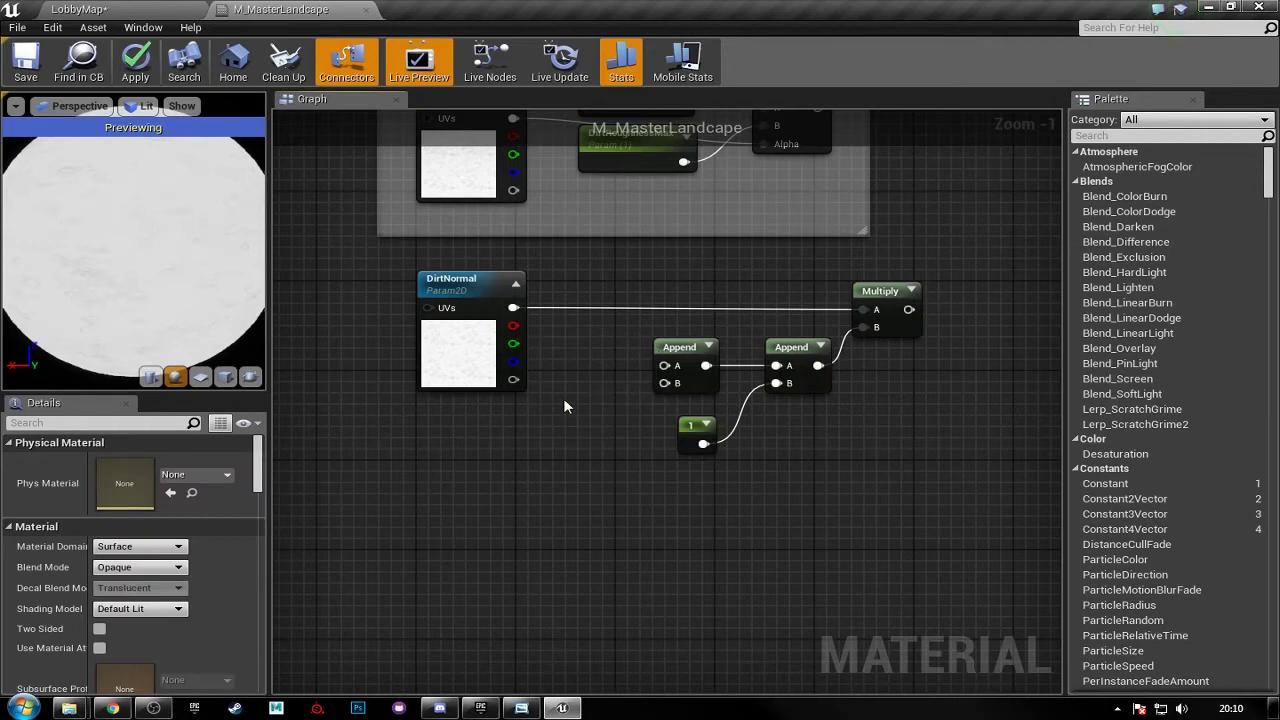
- Add a Constant3Vector beneath DirtNormal and enter the colour R 0.5, G 0.5, B 1 in its colour picker
{"action": "right_click_drag", "start_coordinate": [566, 418], "coordinate": [542, 410]}
{"action": "left_click", "coordinate": [455, 340]}
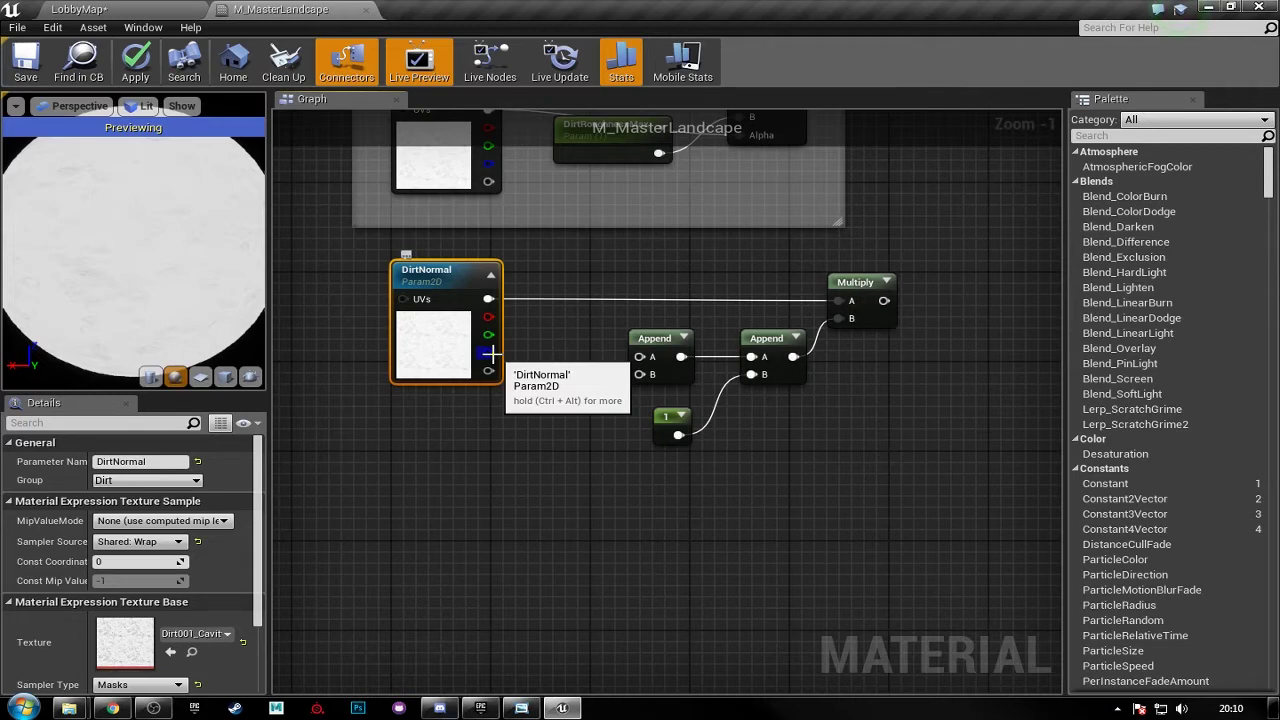
{"action": "right_click_drag", "start_coordinate": [542, 407], "coordinate": [506, 428]}
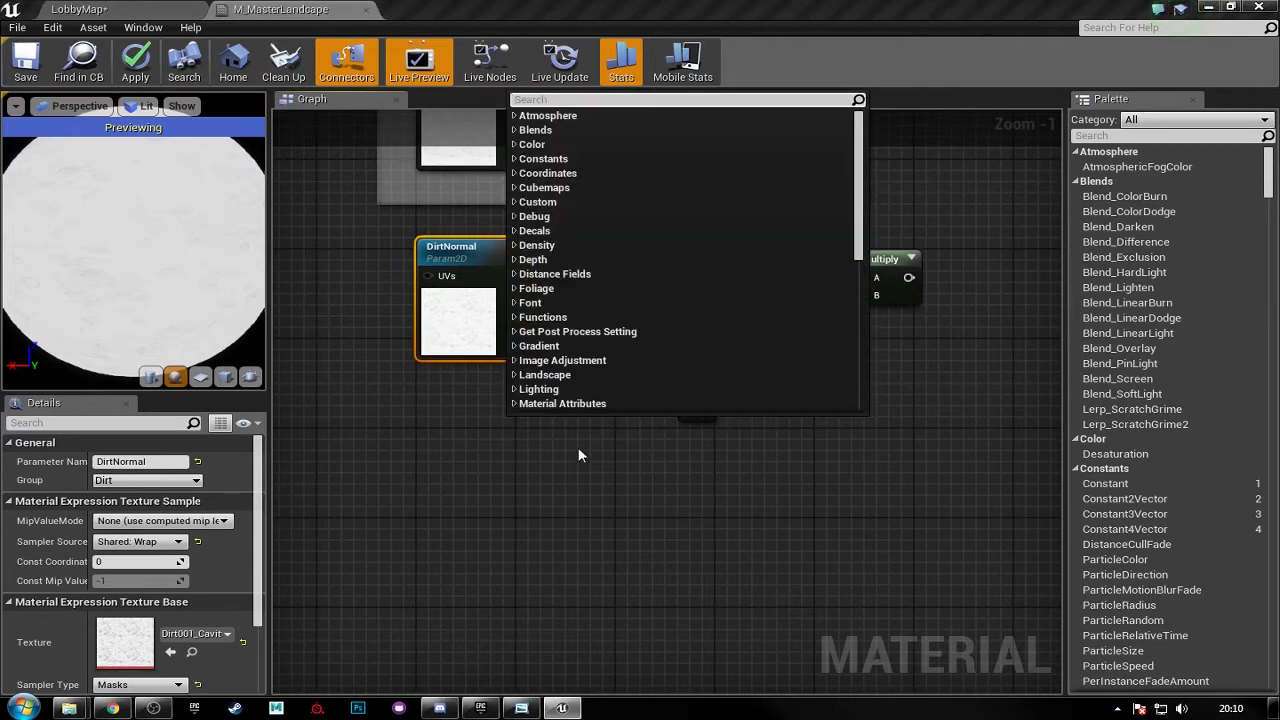
{"action": "left_click", "coordinate": [559, 463]}
{"action": "left_click", "coordinate": [508, 422]}
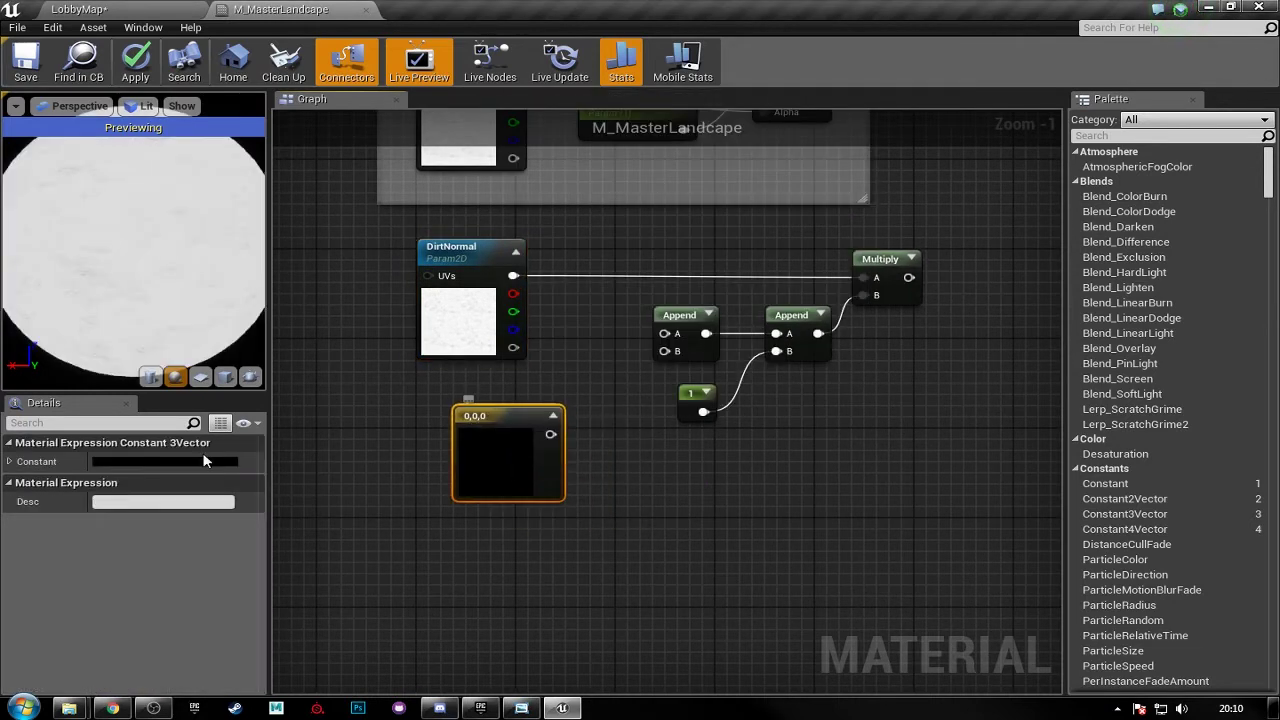
{"action": "left_click", "coordinate": [174, 463]}
{"action": "left_click", "coordinate": [228, 510]}
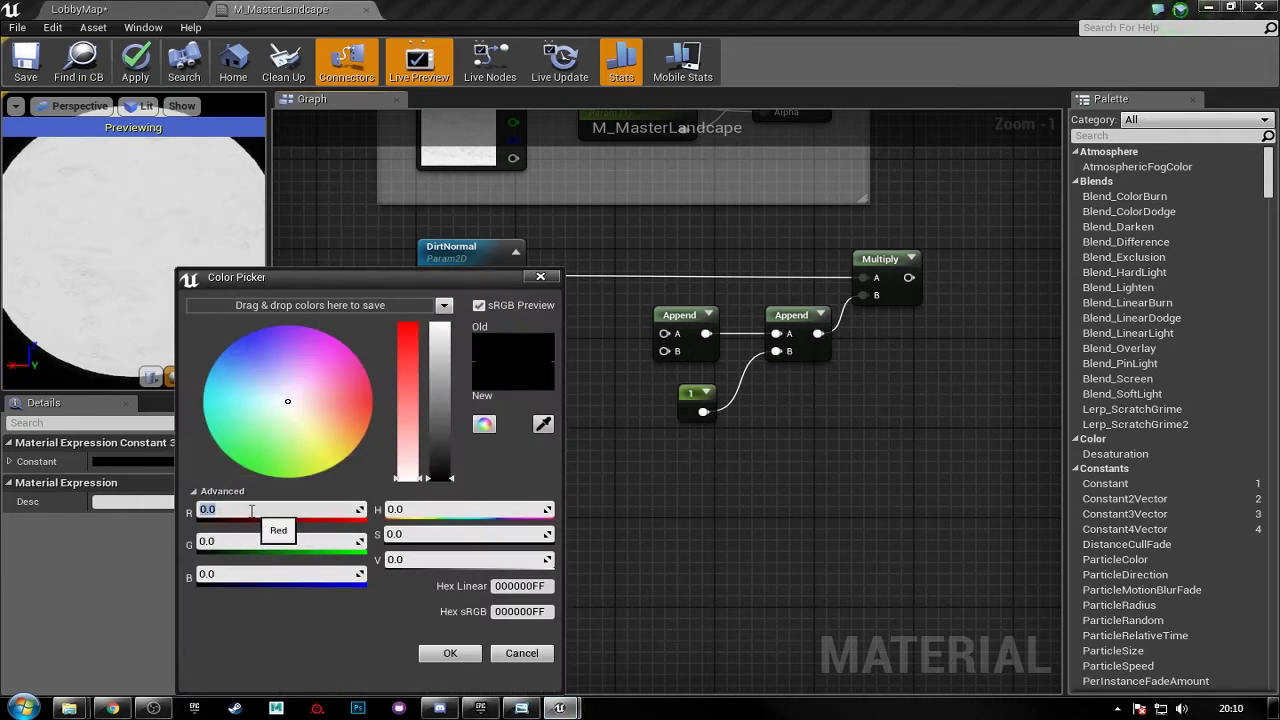
{"action": "type", "text": "0.5"}
{"action": "key", "text": "Tab"}
{"action": "type", "text": "0"}
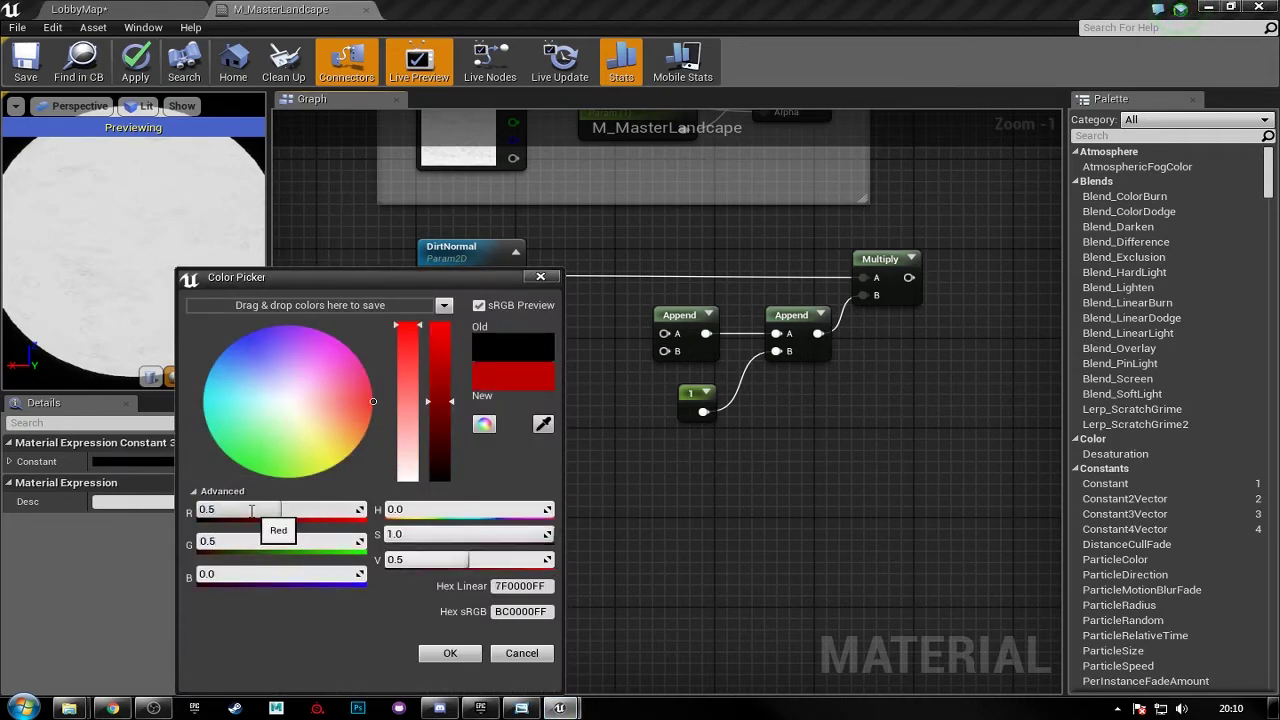
{"action": "key", "text": "Tab"}
{"action": "type", "text": "0"}
{"action": "key", "text": "Return"}
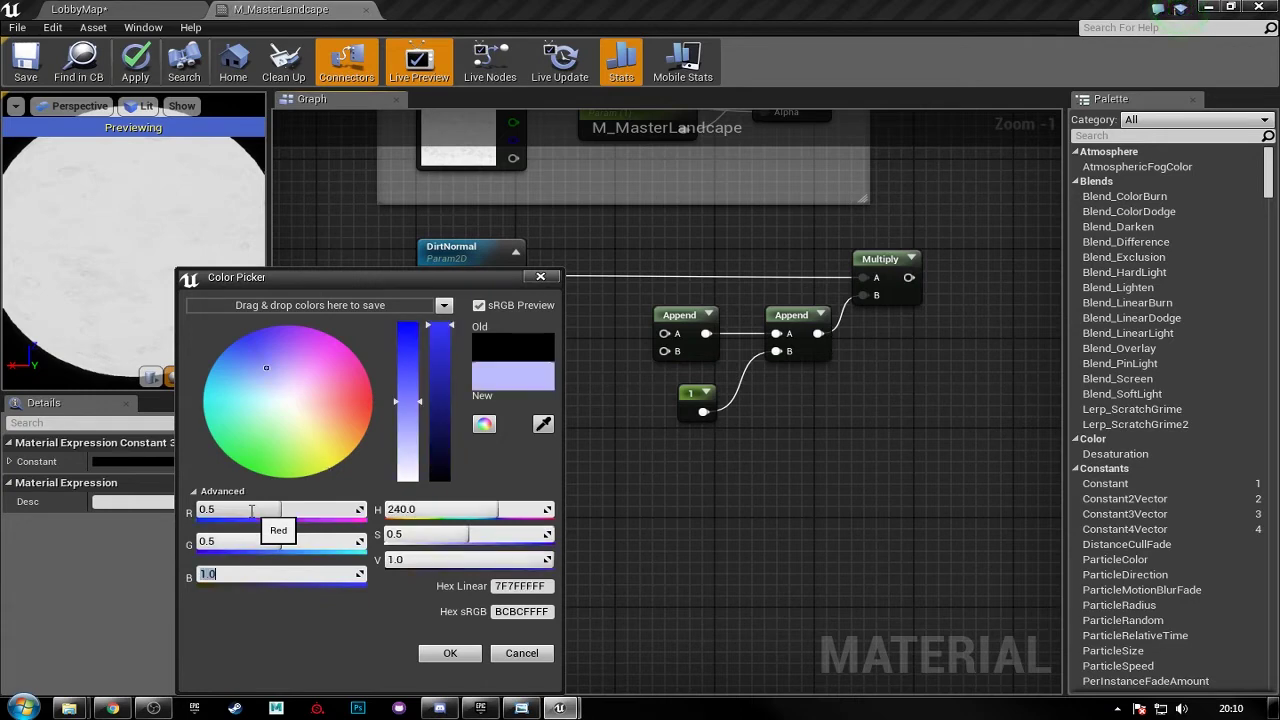
{"action": "left_click", "coordinate": [243, 573]}
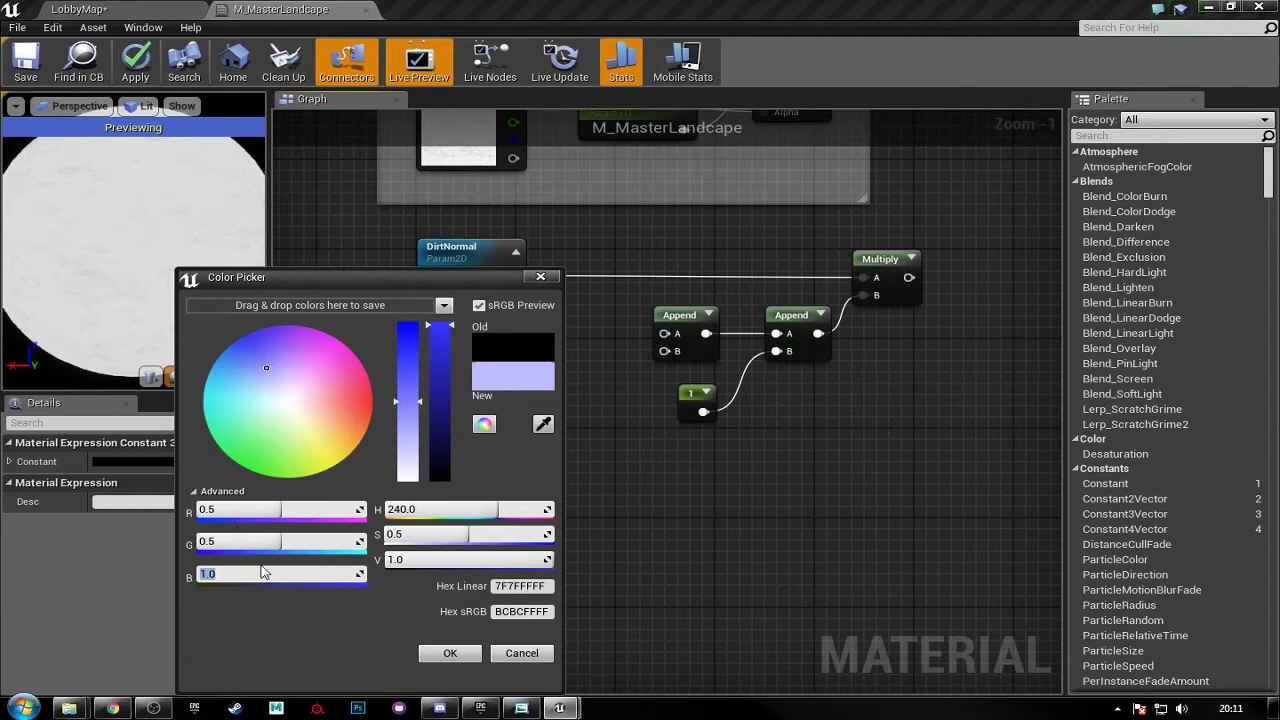
- Dismiss the colour picker and delete the Constant3Vector node beneath DirtNormal
{"action": "left_click", "coordinate": [646, 534]}
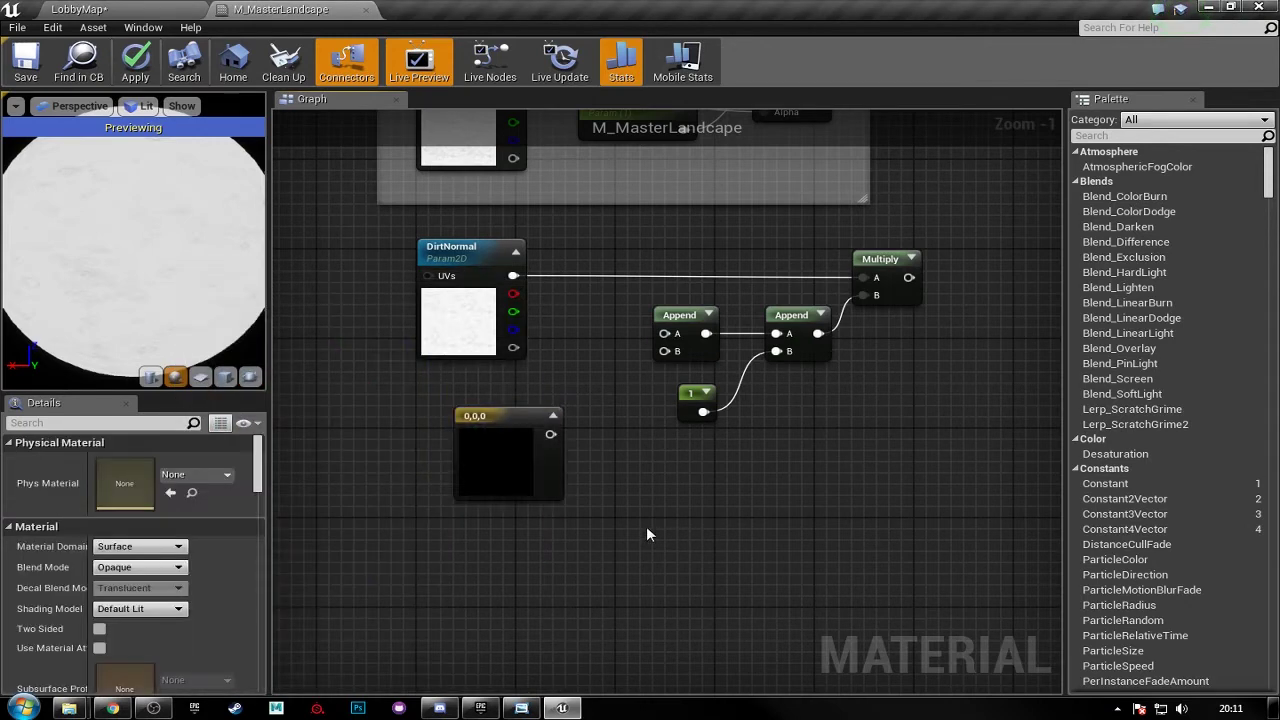
{"action": "left_click", "coordinate": [476, 443]}
{"action": "key", "text": "Delete"}
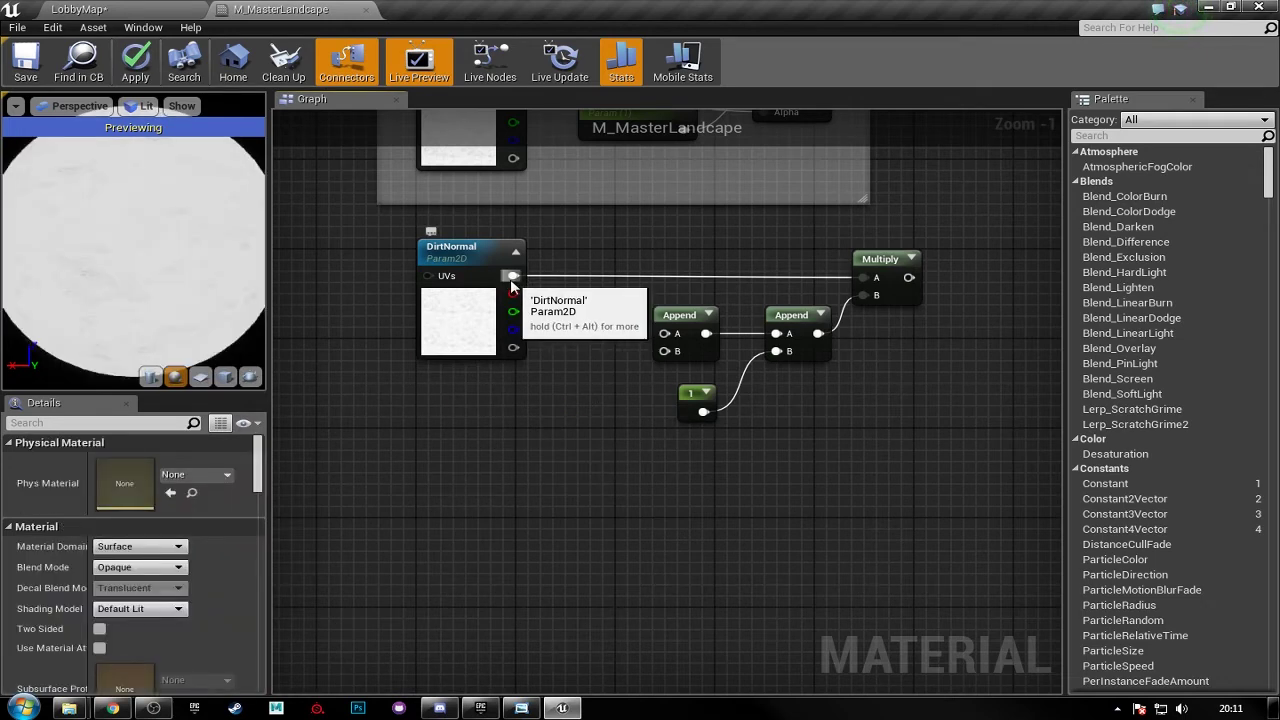
{"action": "right_click_drag", "start_coordinate": [511, 327], "coordinate": [478, 324]}
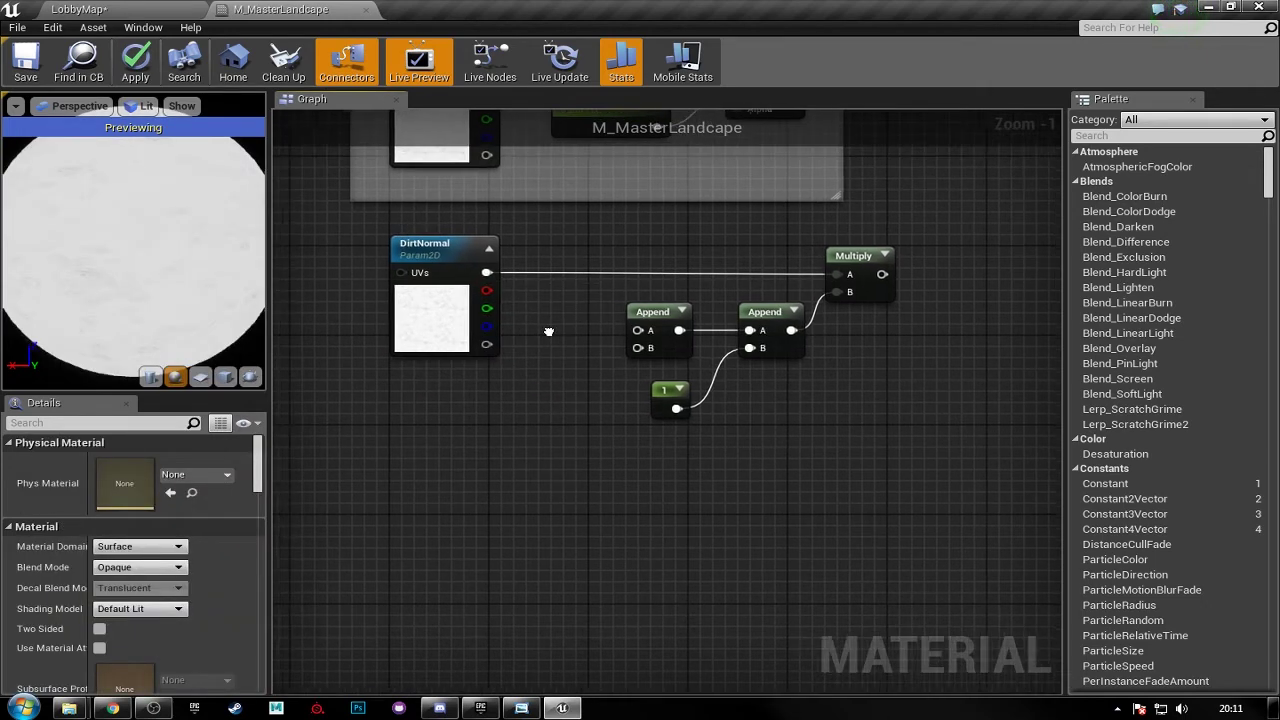
{"action": "left_click", "coordinate": [650, 397]}
{"action": "left_click", "coordinate": [507, 380]}
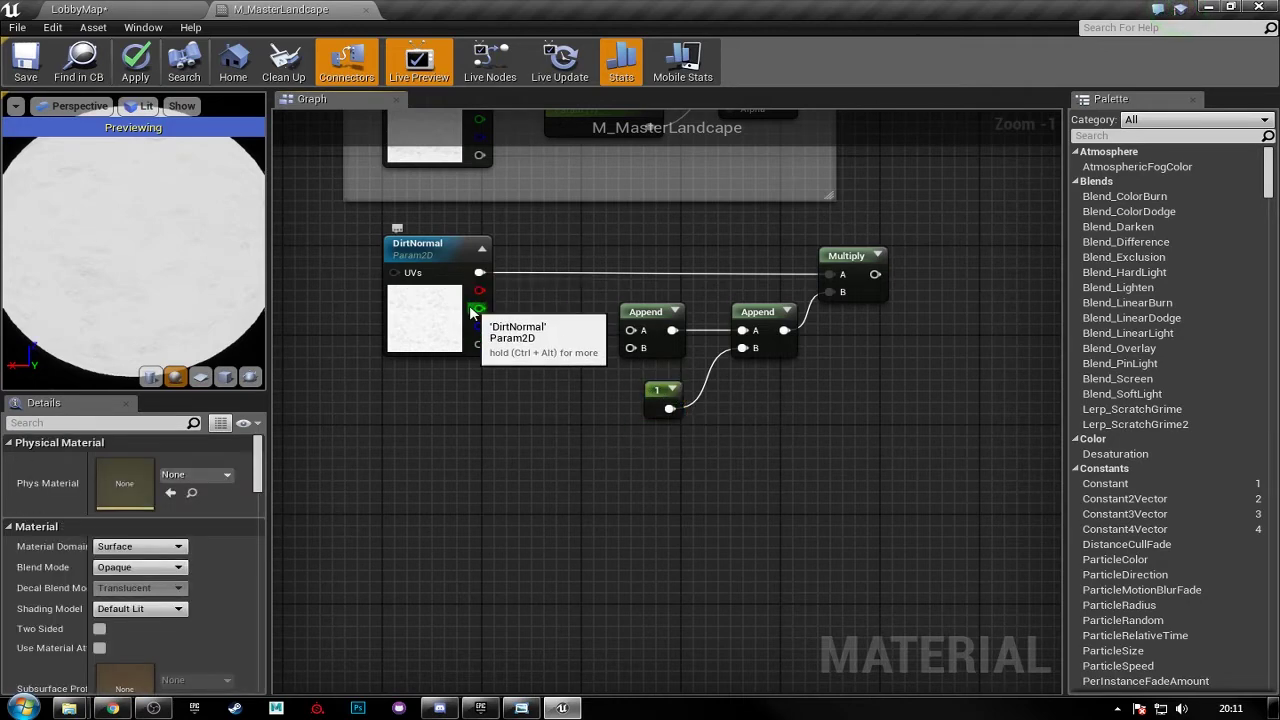
{"action": "scroll", "coordinate": [496, 311], "scroll_direction": "up", "scroll_amount": 2}
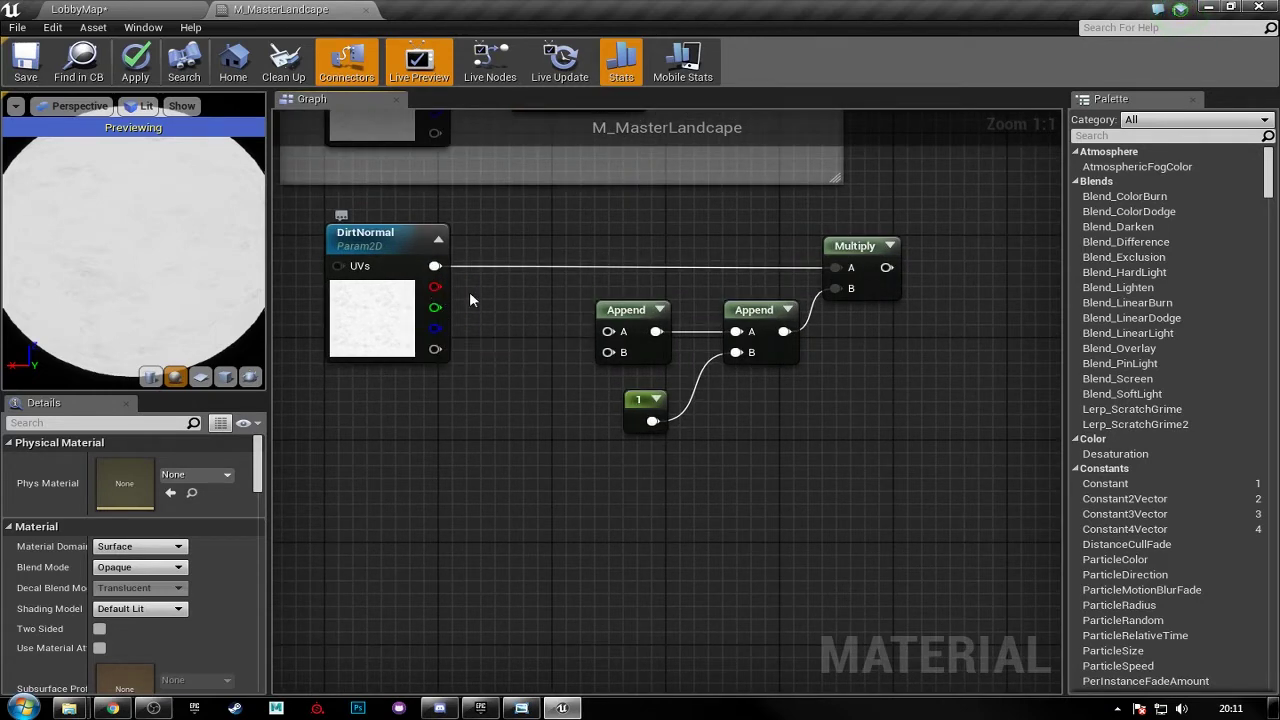
{"action": "right_click_drag", "start_coordinate": [524, 346], "coordinate": [513, 348]}
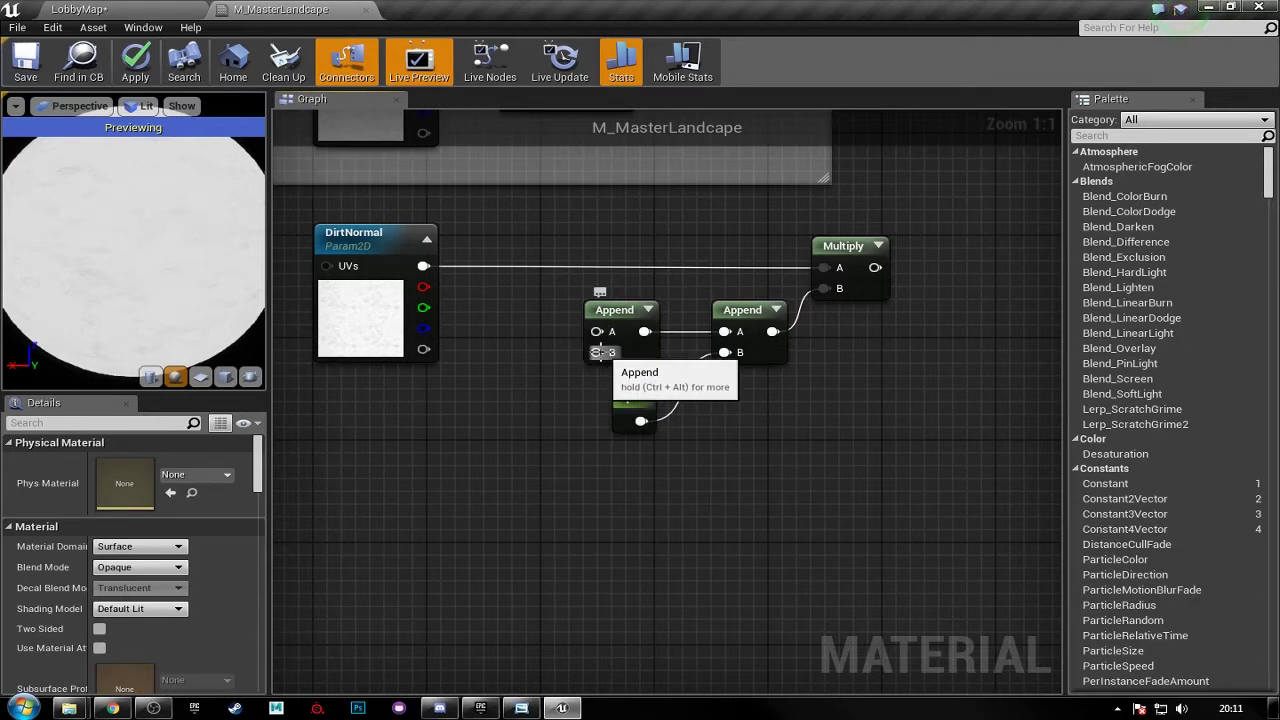
- Shift the Multiply, both Append nodes and the constant farther from DirtNormal, leaving room for a parameter node
{"action": "left_click_drag", "start_coordinate": [568, 431], "coordinate": [924, 265]}
{"action": "left_click", "coordinate": [571, 340]}
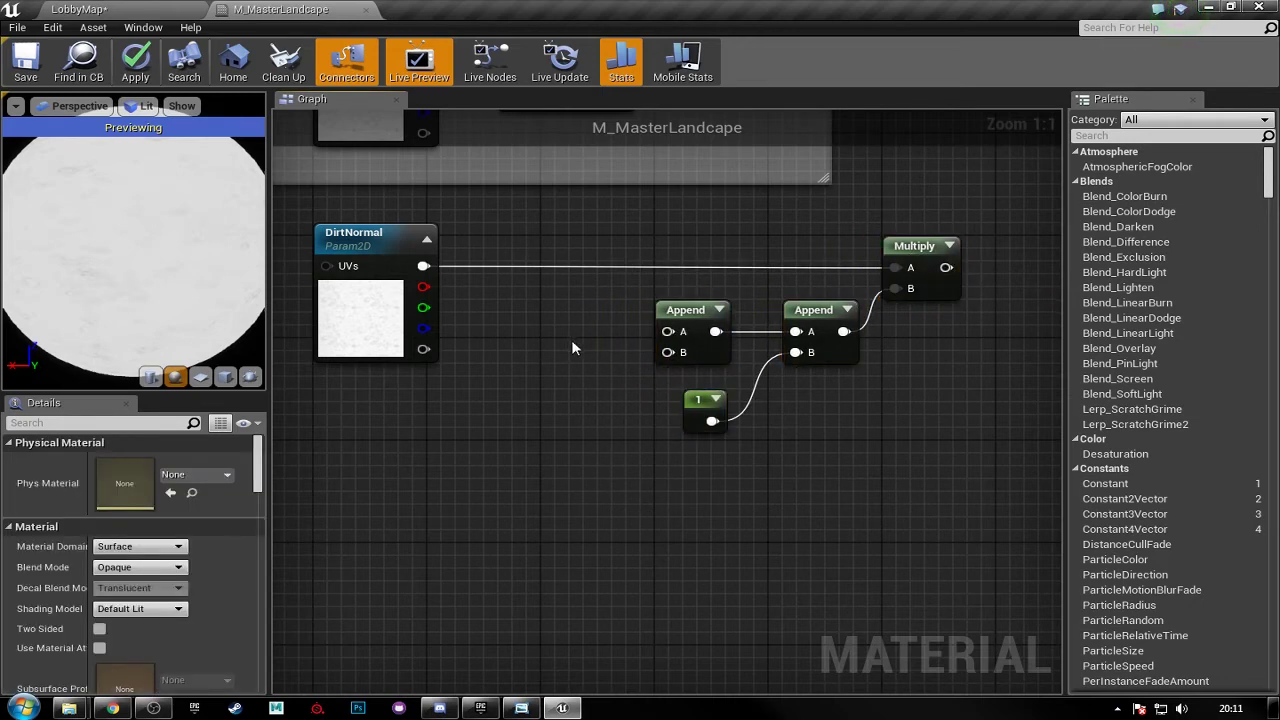
{"action": "right_click_drag", "start_coordinate": [571, 340], "coordinate": [599, 342]}
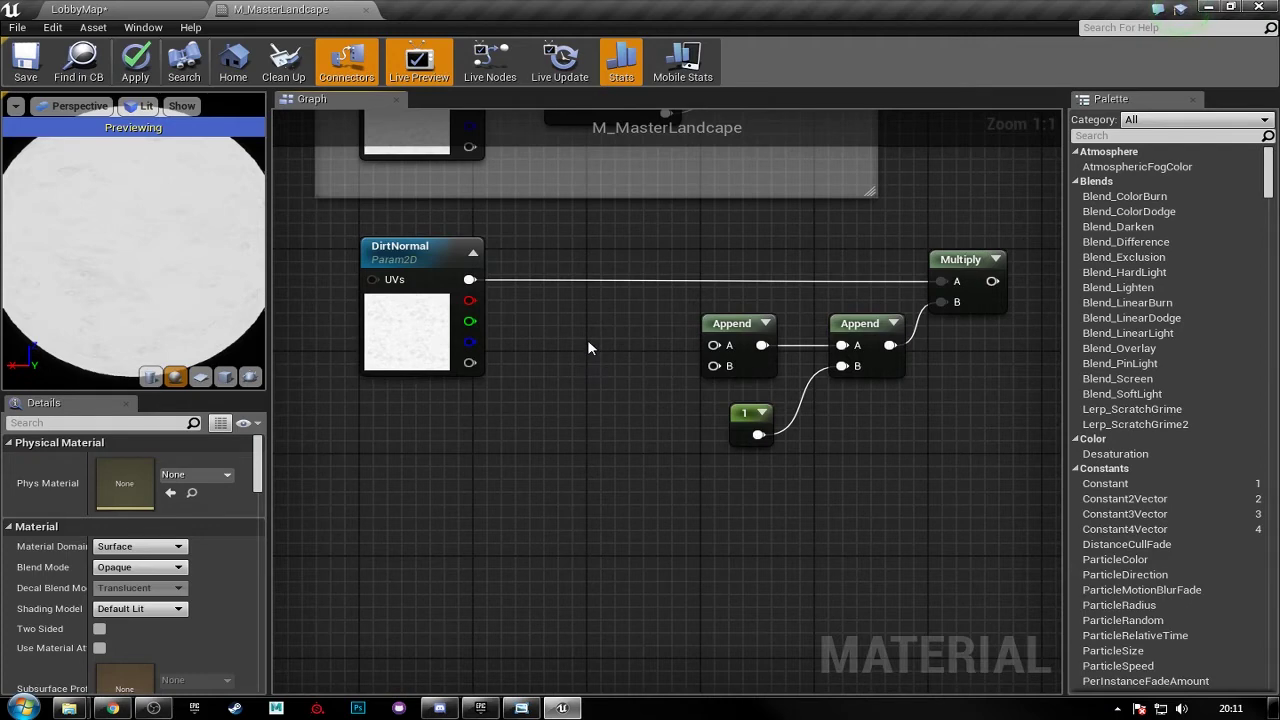
- Add a Constant node between DirtNormal and the first Append node and convert it to a parameter
{"action": "left_click", "coordinate": [589, 345]}
{"action": "right_click", "coordinate": [601, 372]}
{"action": "left_click", "coordinate": [604, 366]}
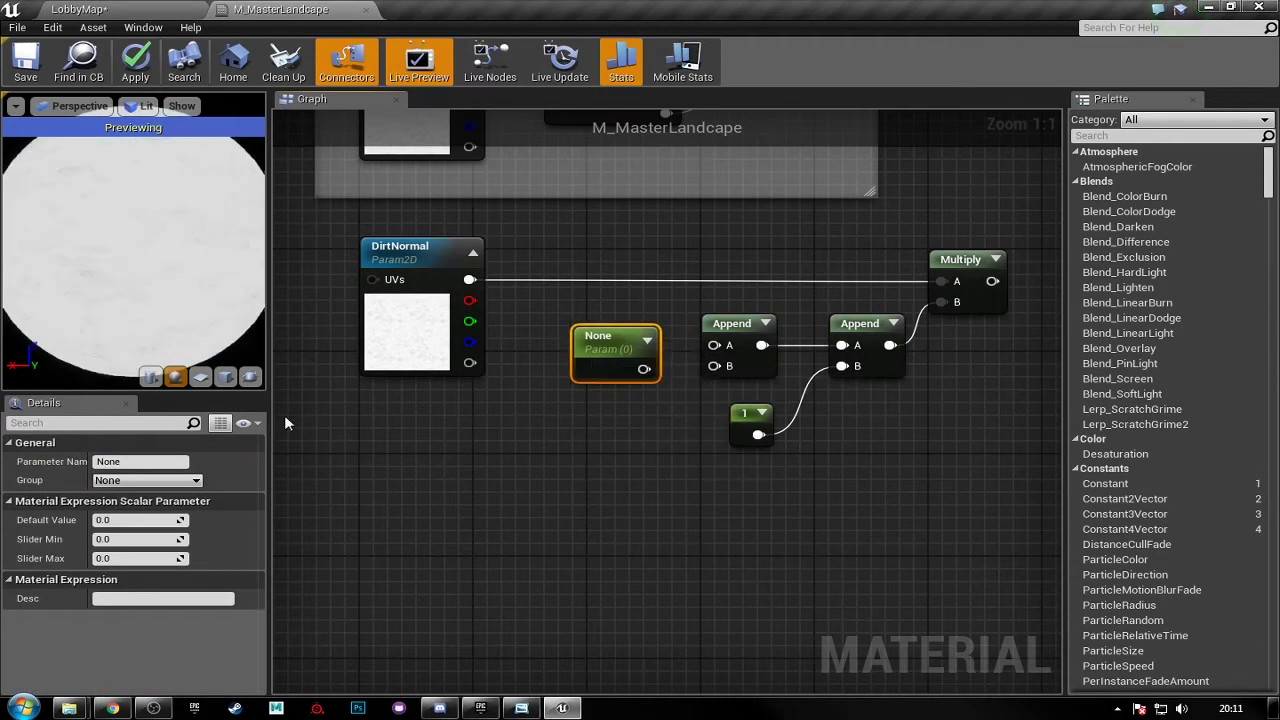
- Name the new scalar parameter DirtNormalIntensity and assign it to the Dirt group
{"action": "left_click", "coordinate": [161, 462]}
{"action": "type", "text": "NormalIntensity"}
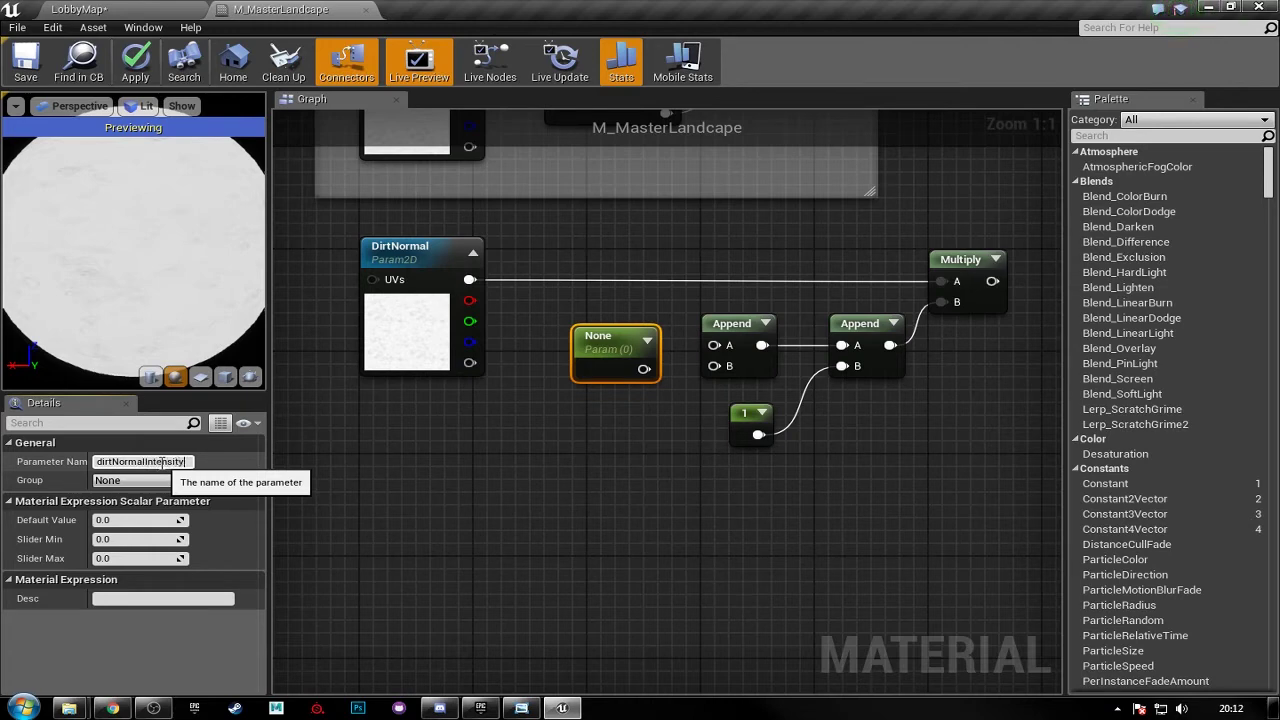
{"action": "key", "text": "BackSpace"}
{"action": "type", "text": "D"}
{"action": "key", "text": "Return"}
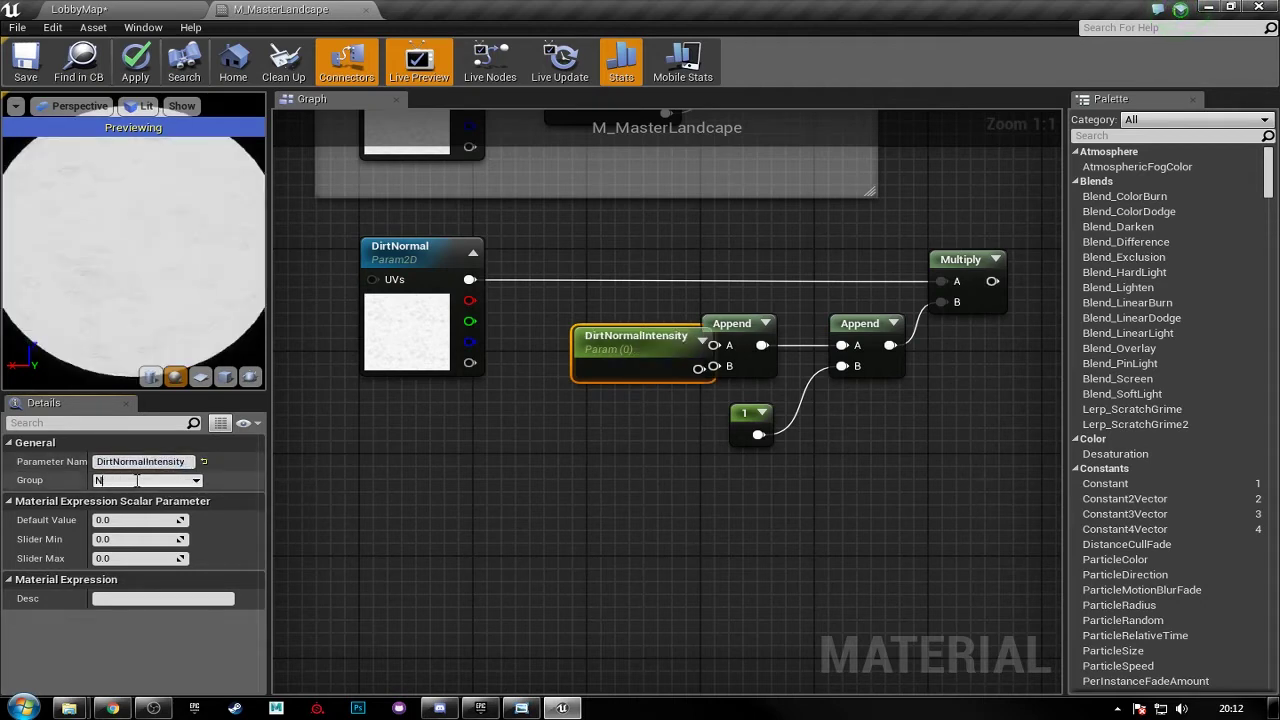
{"action": "left_click", "coordinate": [137, 480]}
{"action": "type", "text": "Dirt"}
{"action": "key", "text": "Return"}
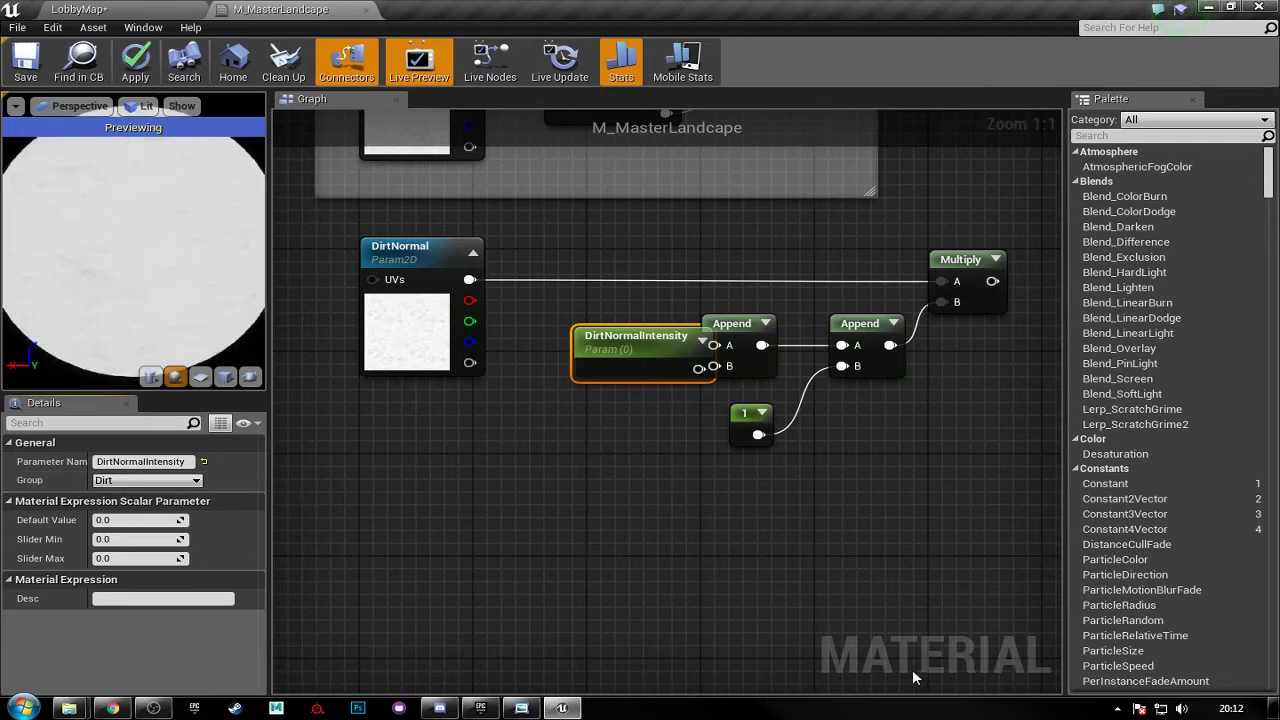
- Connect DirtNormalIntensity to the A and B inputs of the first Append node and move it clear of that node
{"action": "left_click_drag", "start_coordinate": [662, 358], "coordinate": [714, 345]}
{"action": "left_click_drag", "start_coordinate": [628, 356], "coordinate": [714, 366]}
{"action": "left_click_drag", "start_coordinate": [624, 347], "coordinate": [638, 347]}
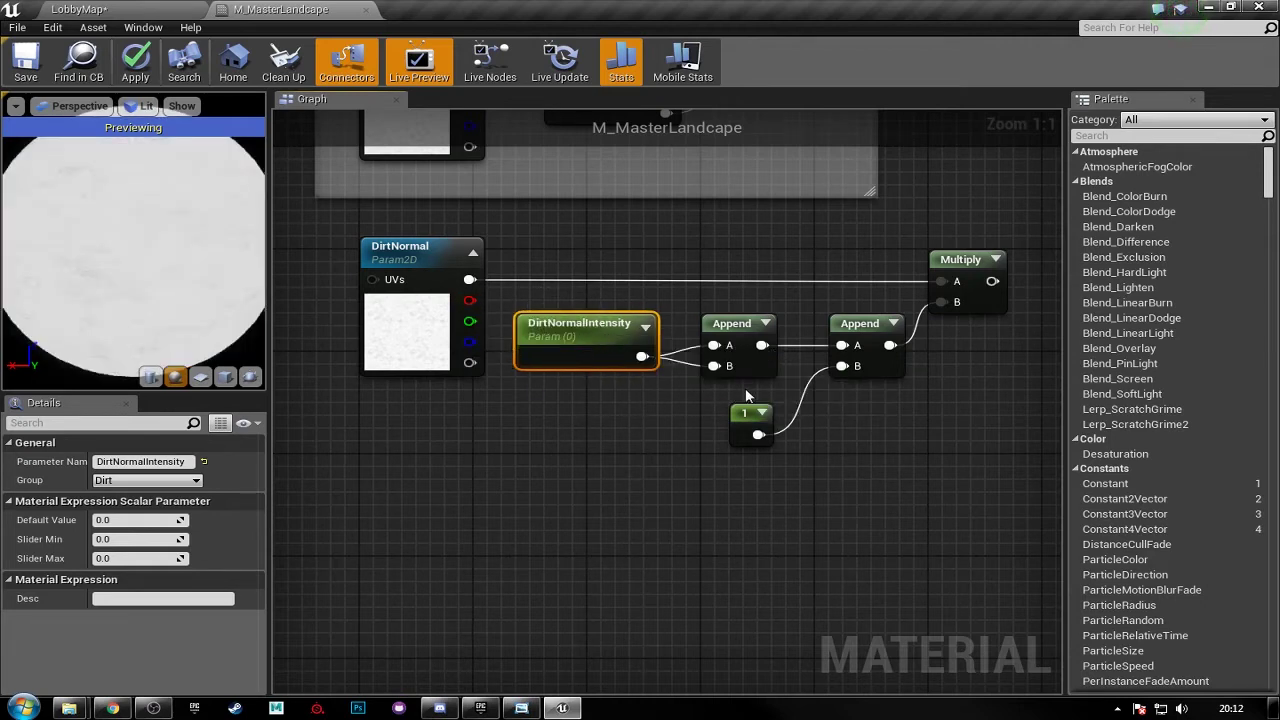
- Wrap the DirtNormal network in a comment titled "Dirt Normal" and nudge it slightly away from the roughness comment
{"action": "scroll", "coordinate": [676, 432], "scroll_direction": "down", "scroll_amount": 1}
{"action": "left_click_drag", "start_coordinate": [676, 432], "coordinate": [680, 464]}
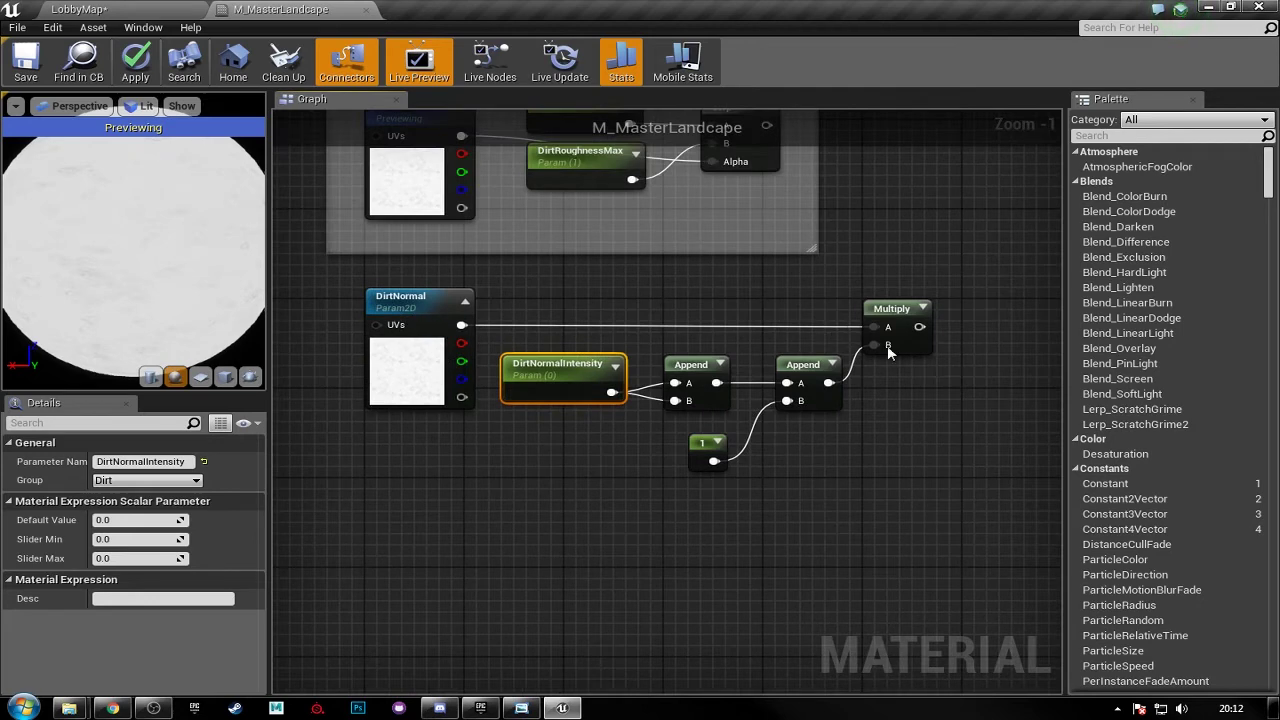
{"action": "left_click_drag", "start_coordinate": [955, 277], "coordinate": [396, 528]}
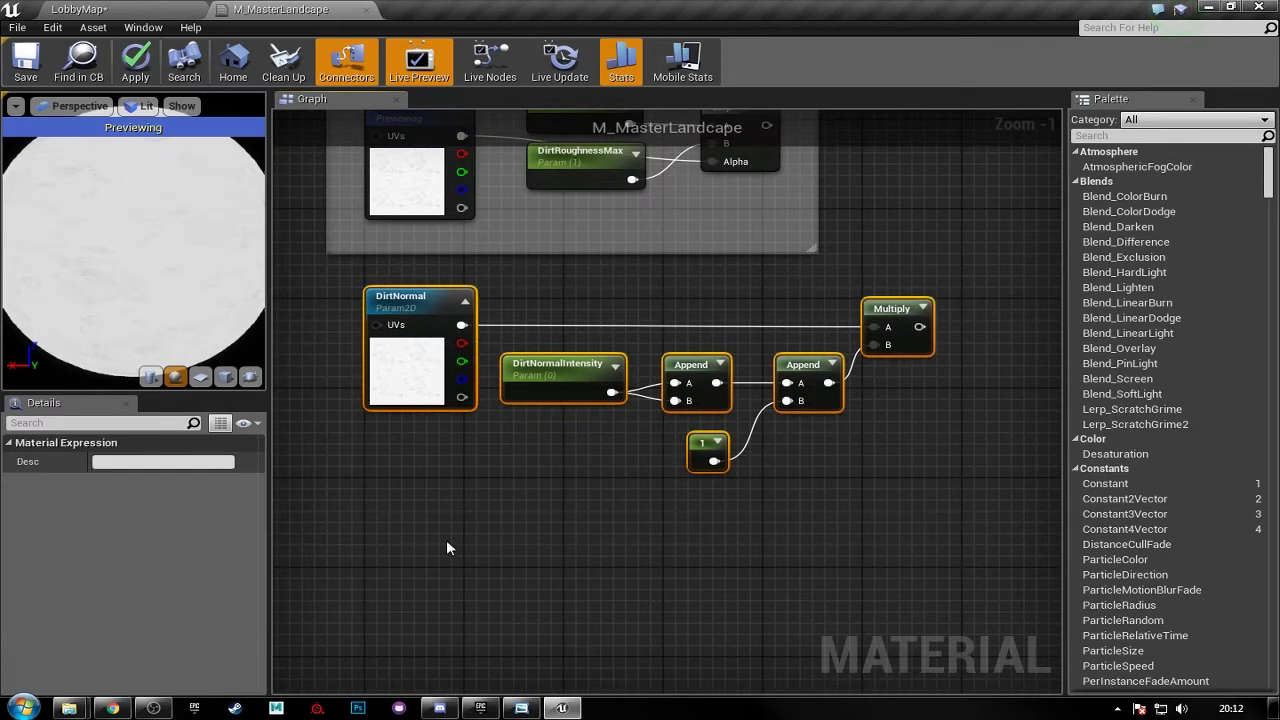
{"action": "key", "text": "c"}
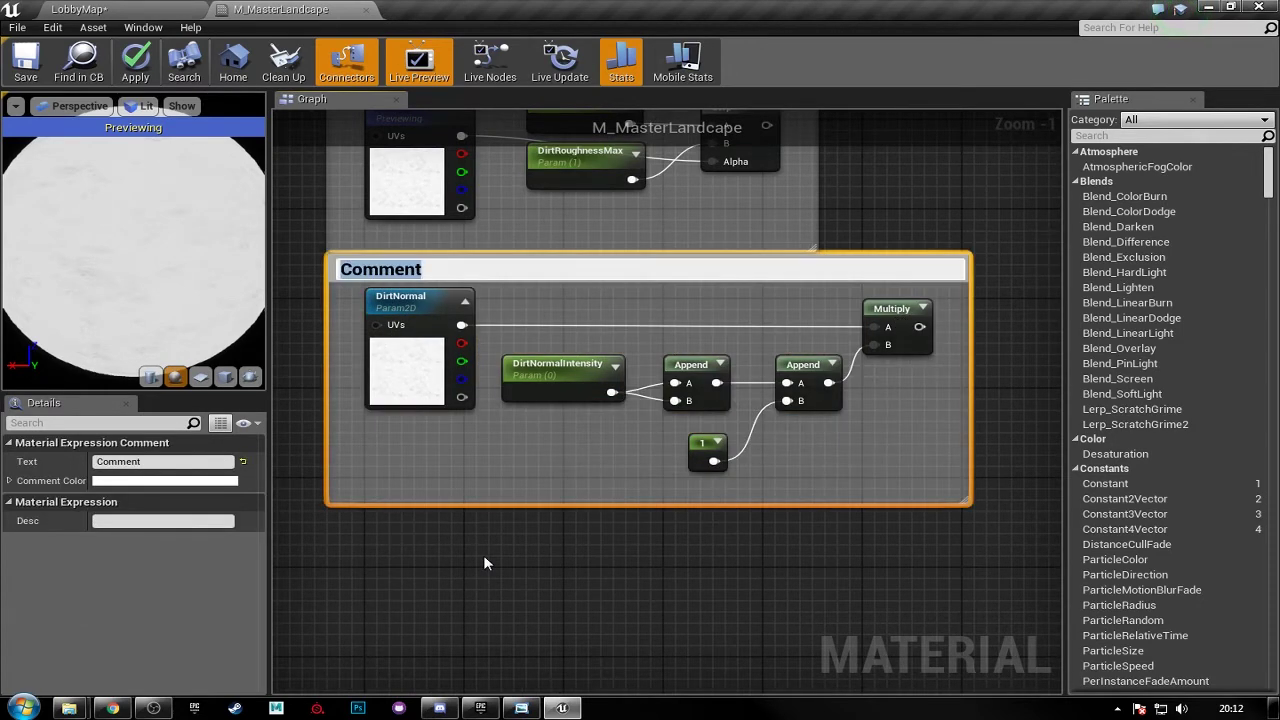
{"action": "type", "text": "Dirt Normal"}
{"action": "key", "text": "Return"}
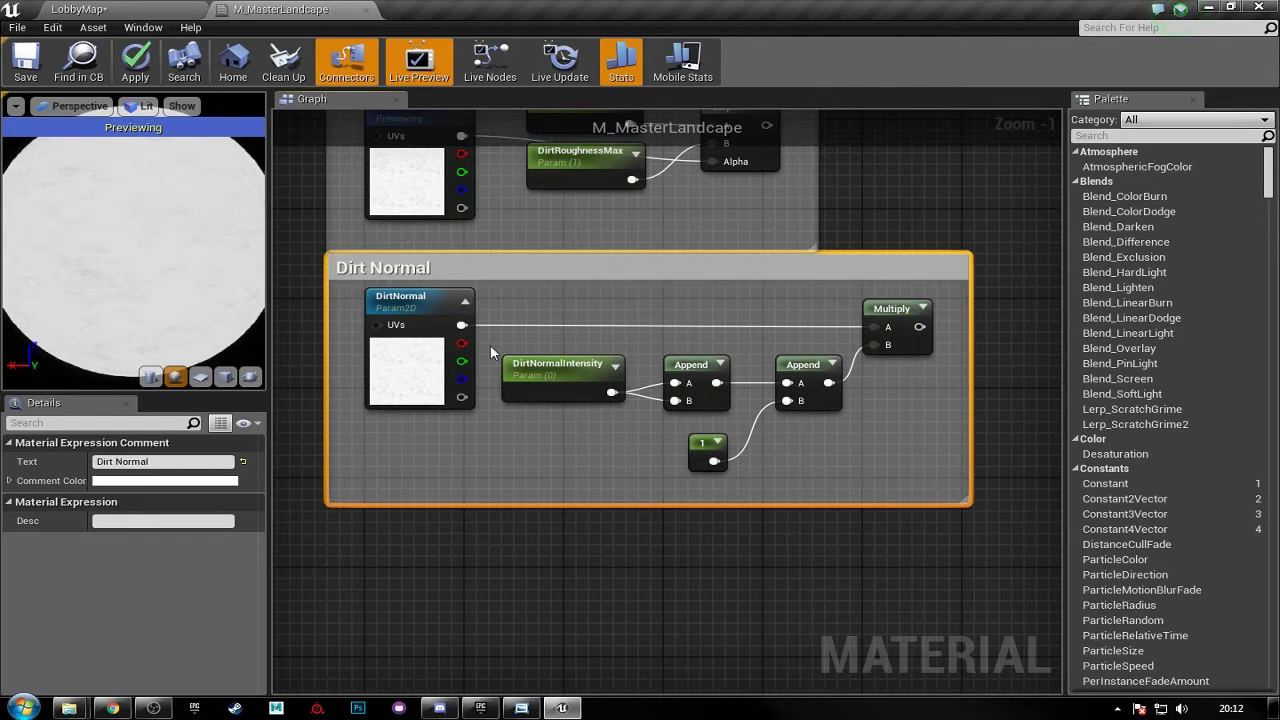
{"action": "mouse_move", "coordinate": [506, 264]}
{"action": "left_mouse_down"}
{"action": "mouse_move", "coordinate": [508, 288]}
{"action": "mouse_move", "coordinate": [508, 277]}
{"action": "left_mouse_up"}
- Duplicate the DirtNormal texture parameter, place the copy beneath the Dirt Normal comment and rename it DirtAO
{"action": "right_click_drag", "start_coordinate": [597, 559], "coordinate": [600, 497]}
{"action": "scroll", "coordinate": [600, 497], "scroll_direction": "down", "scroll_amount": 1}
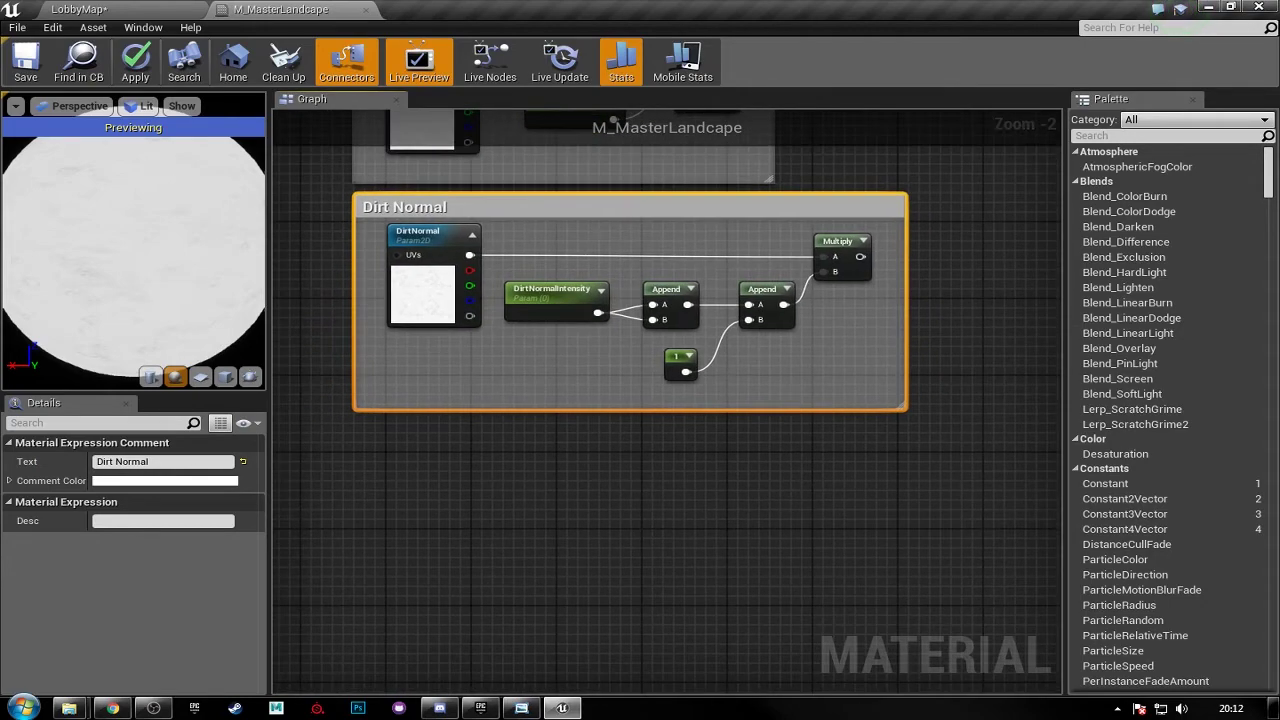
{"action": "right_click_drag", "start_coordinate": [868, 483], "coordinate": [854, 451]}
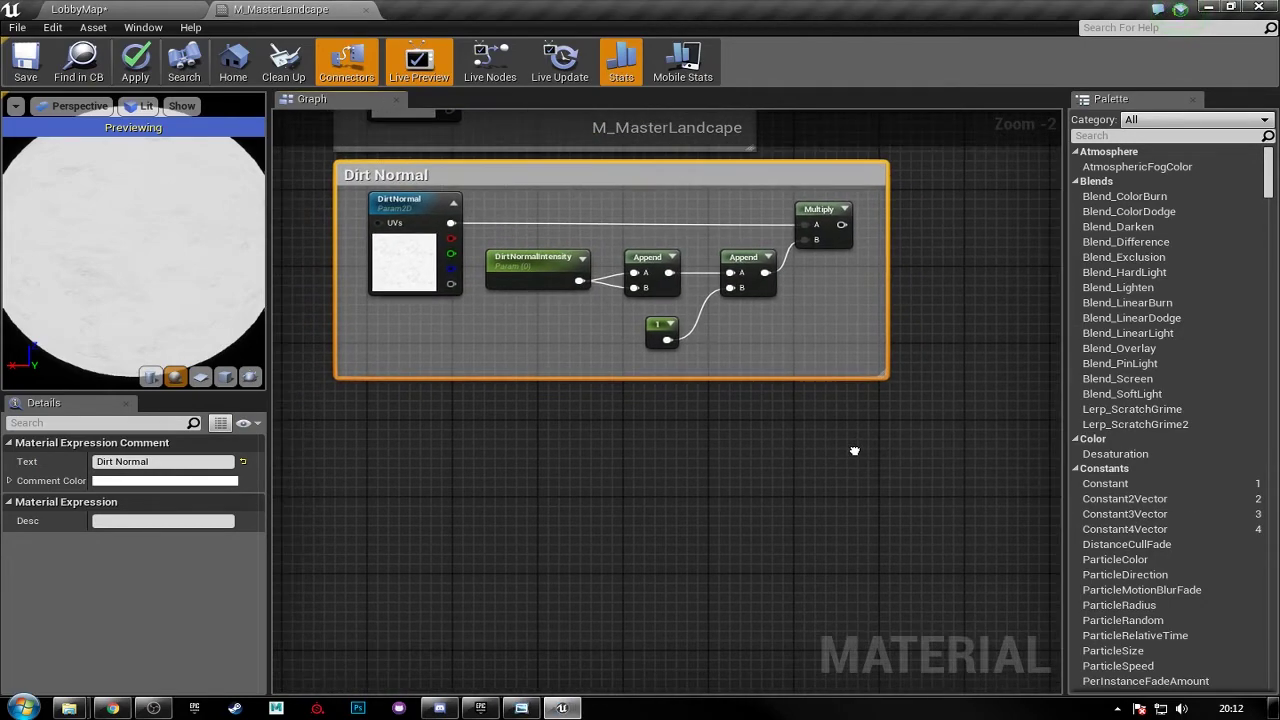
{"action": "right_click_drag", "start_coordinate": [576, 458], "coordinate": [587, 464]}
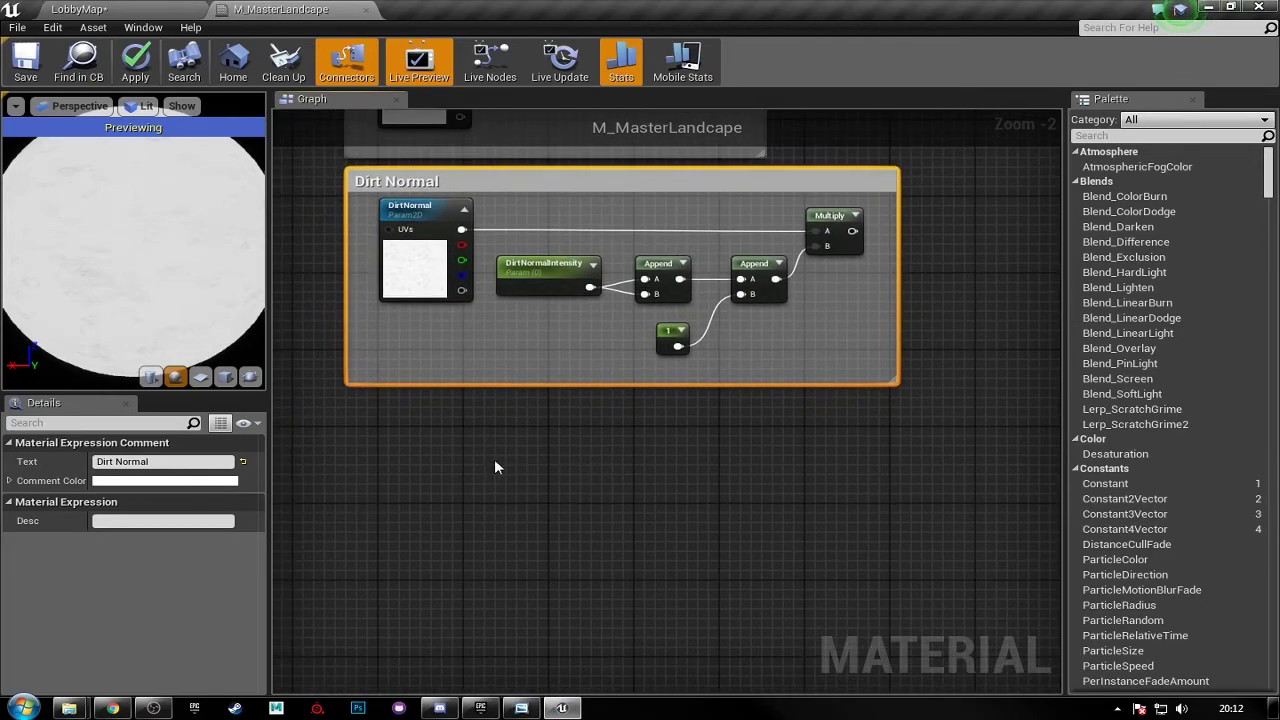
{"action": "left_click", "coordinate": [426, 256]}
{"action": "key", "text": "ctrl+w"}
{"action": "left_click_drag", "start_coordinate": [438, 428], "coordinate": [422, 458]}
{"action": "left_click", "coordinate": [177, 462]}
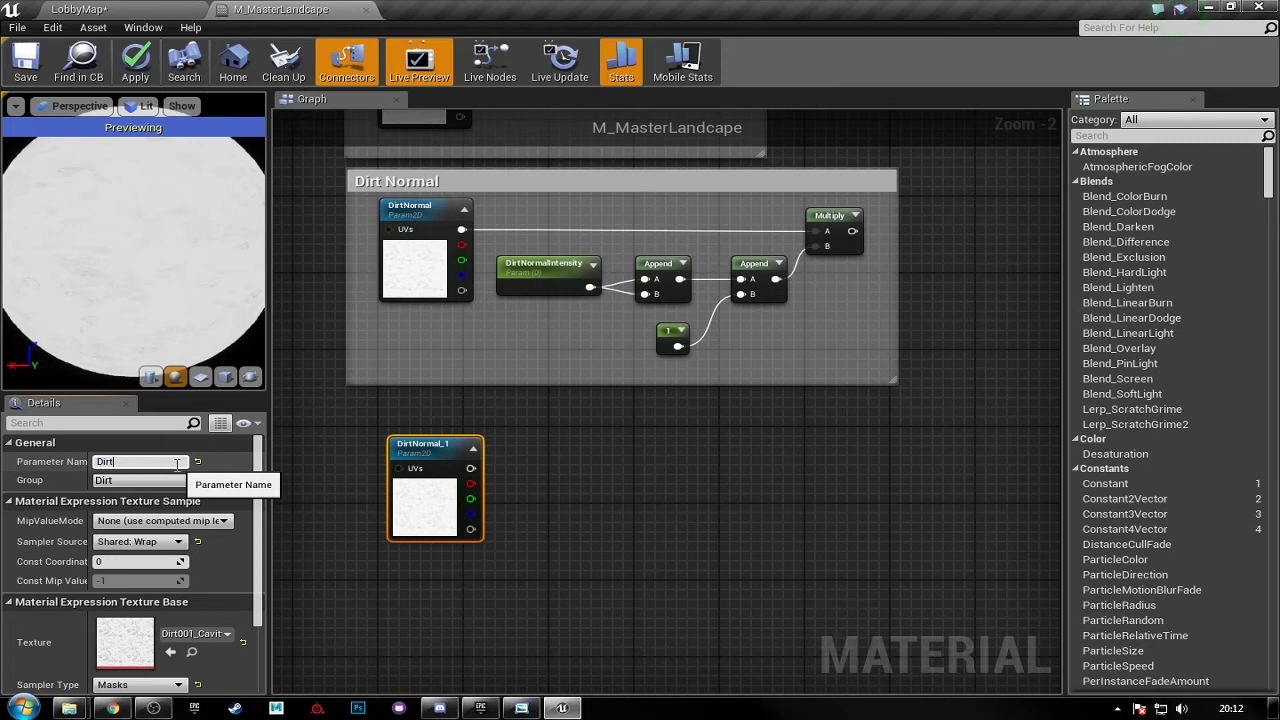
{"action": "type", "text": "DirtAO"}
{"action": "key", "text": "Return"}
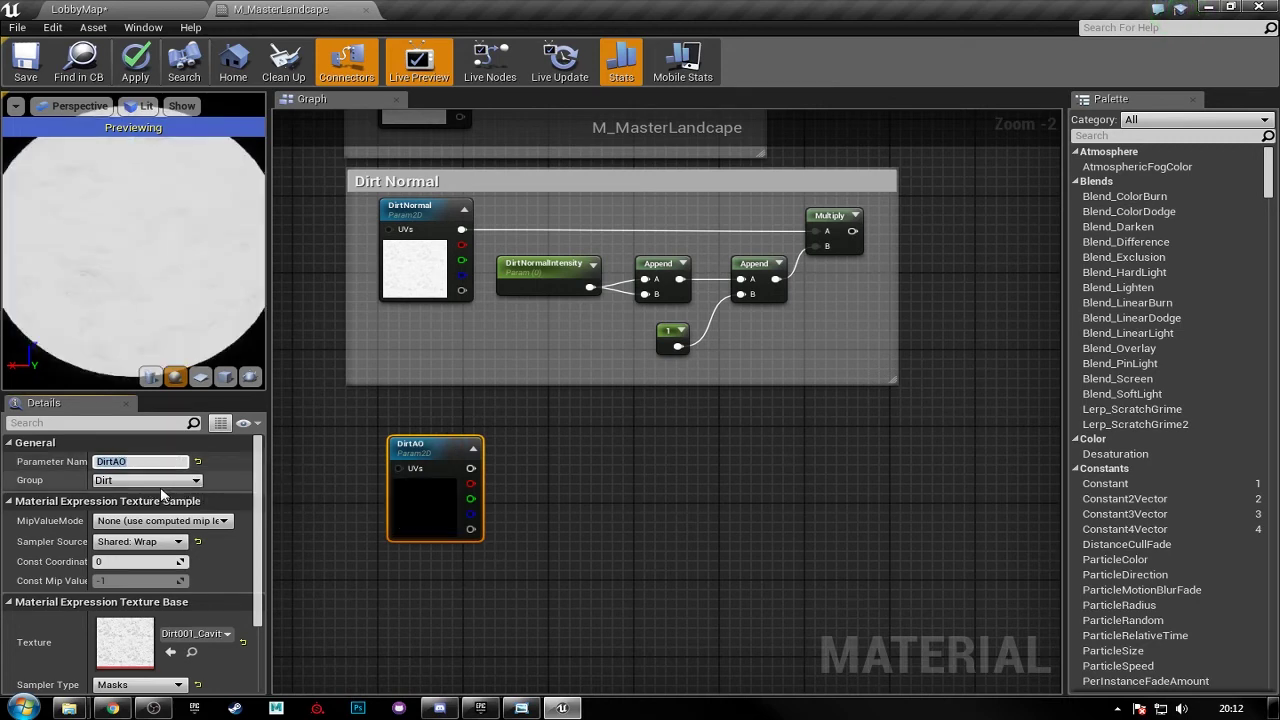
- Add a Multiply node beside DirtAO and connect the texture's RGB output to its A input
{"action": "right_click_drag", "start_coordinate": [719, 493], "coordinate": [667, 425]}
{"action": "left_click", "coordinate": [677, 462]}
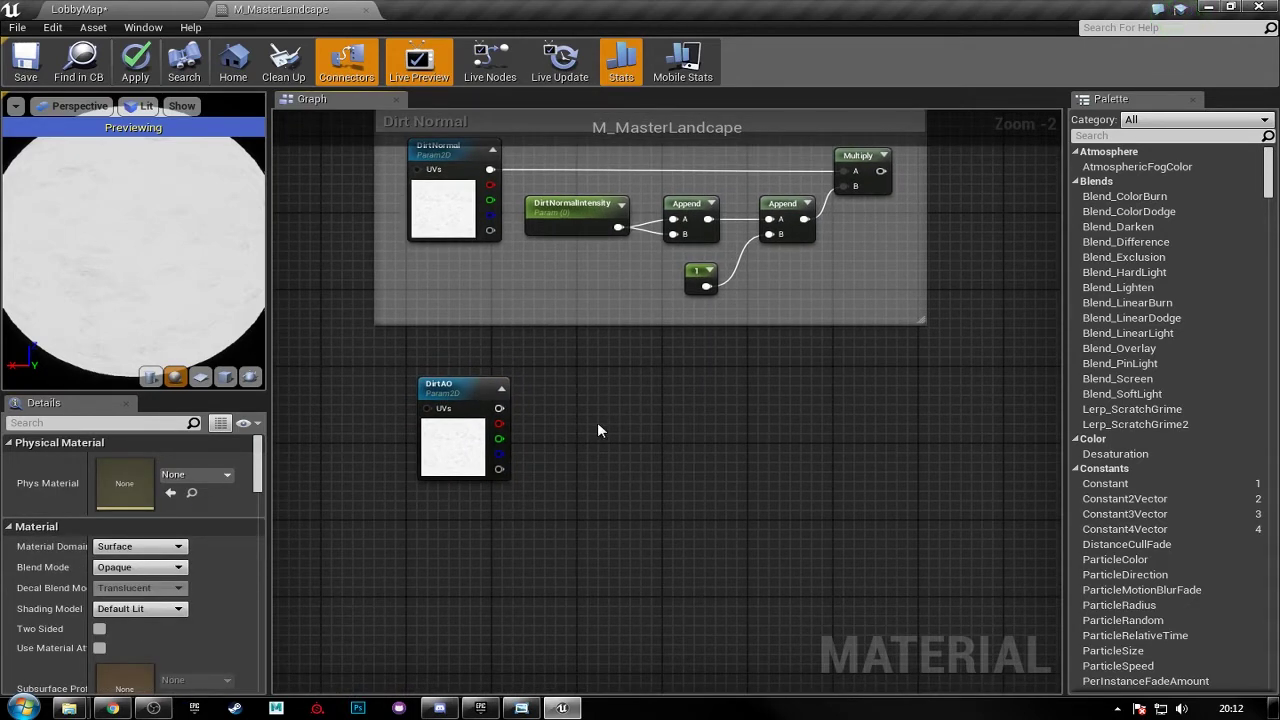
{"action": "left_click", "coordinate": [645, 410]}
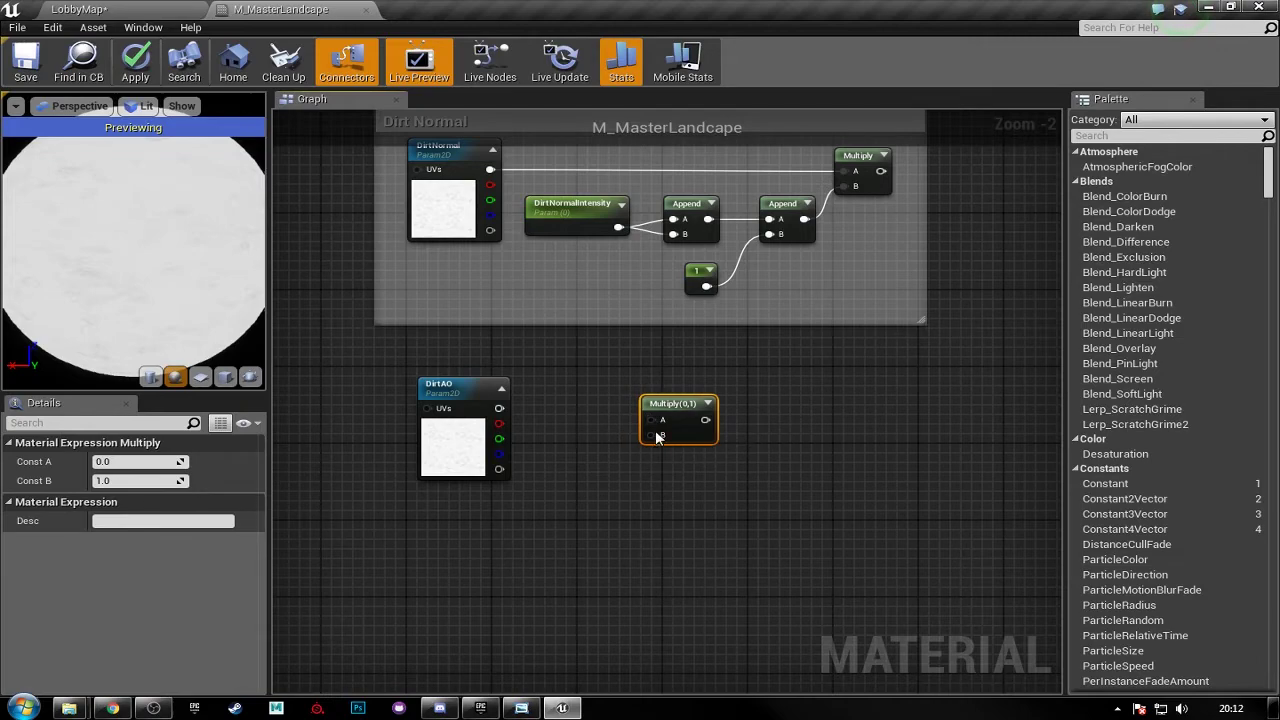
{"action": "scroll", "coordinate": [639, 428], "scroll_direction": "up", "scroll_amount": 2}
{"action": "left_click_drag", "start_coordinate": [460, 406], "coordinate": [712, 397]}
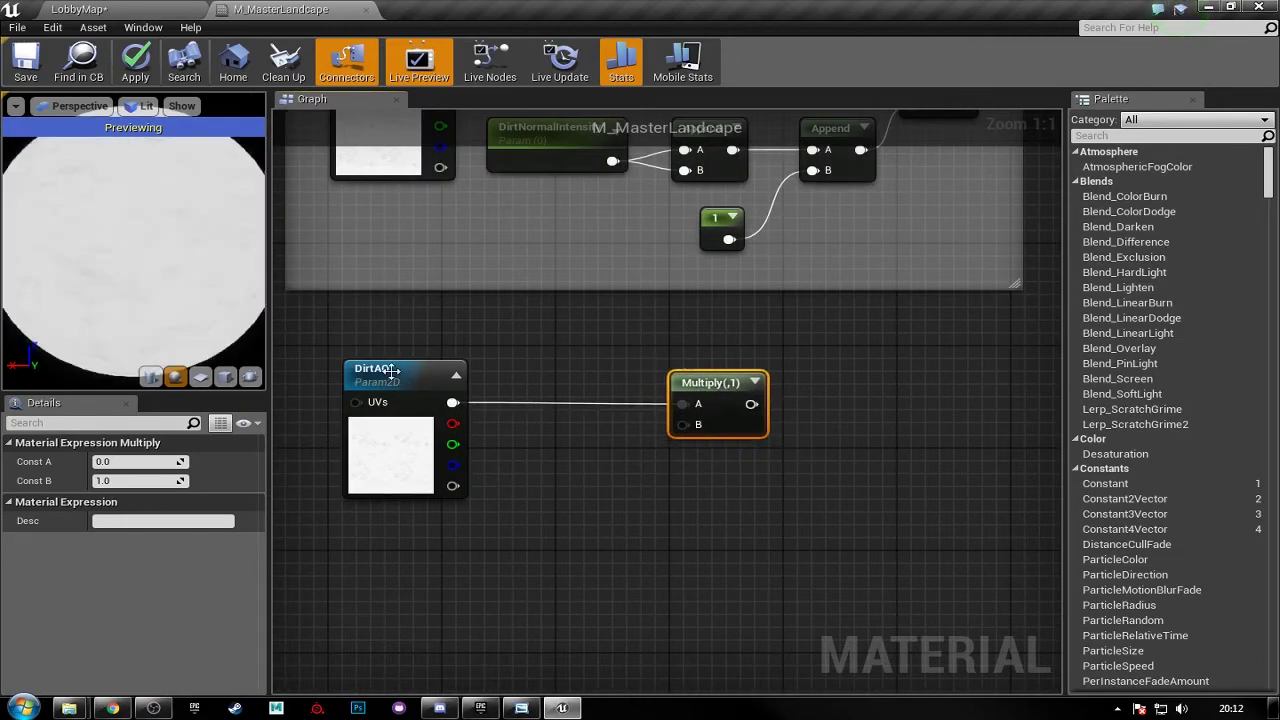
{"action": "left_click", "coordinate": [670, 445]}
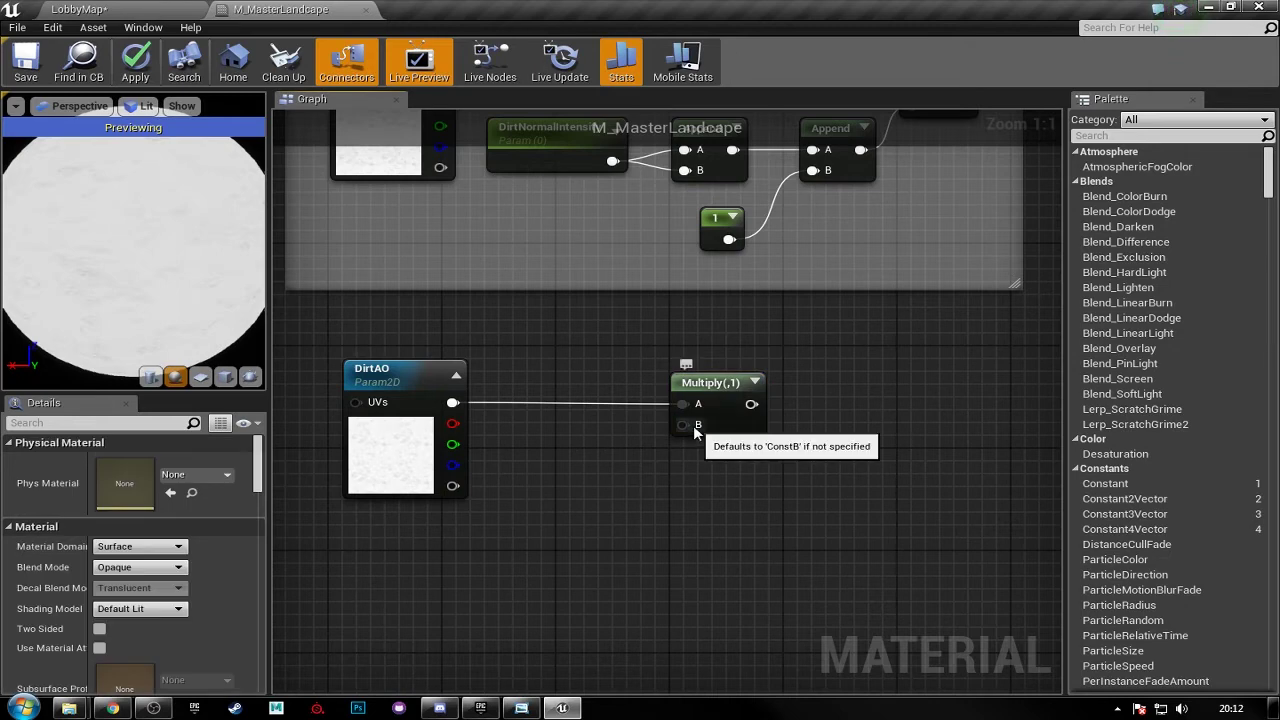
- Add a Constant node, connect it to the B input of the DirtAO Multiply and convert it to a parameter
{"action": "left_click", "coordinate": [568, 462]}
{"action": "left_click_drag", "start_coordinate": [585, 481], "coordinate": [684, 424]}
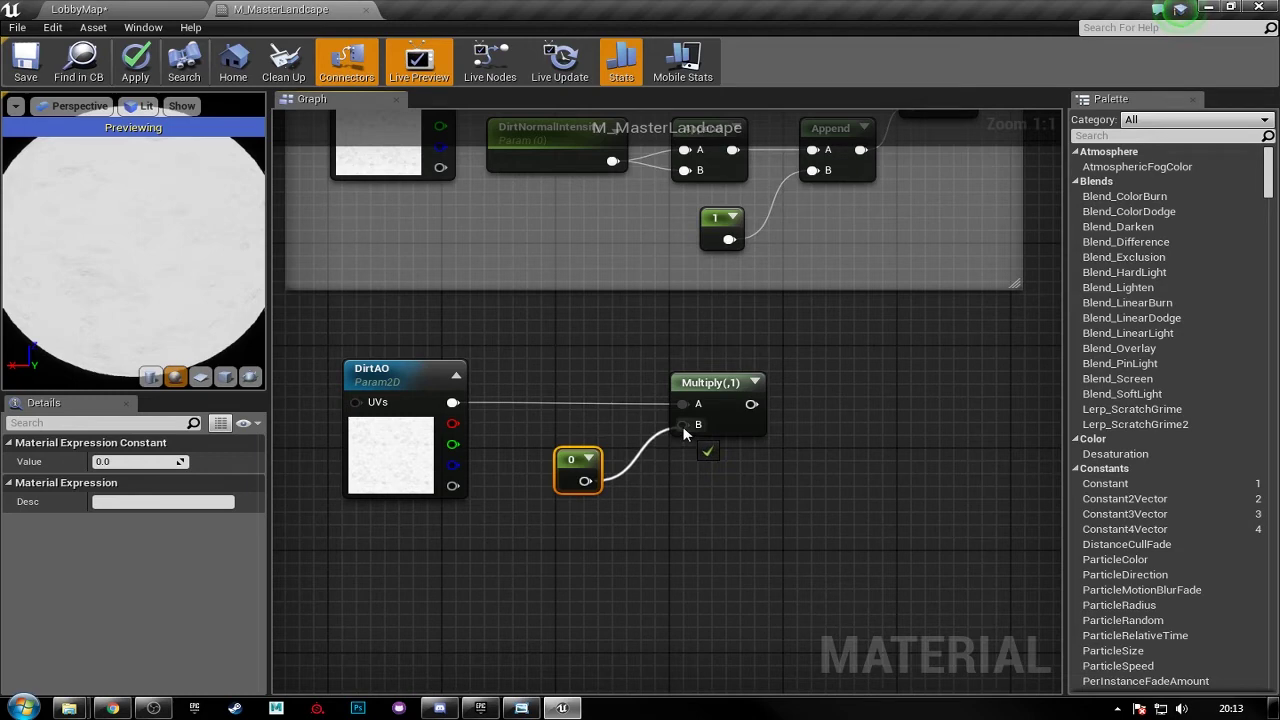
{"action": "right_click", "coordinate": [565, 458]}
{"action": "left_click", "coordinate": [602, 197]}
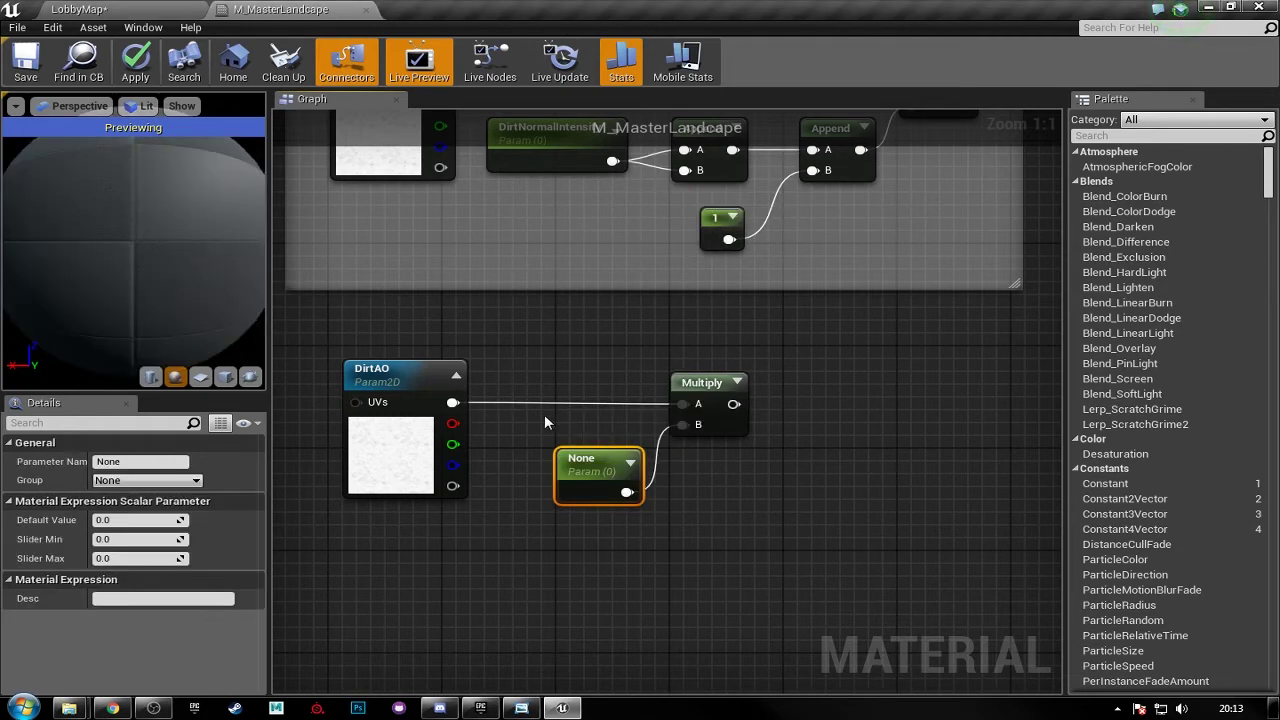
- Name the parameter DirtAOInstensity, assign it to the Dirt group and move it closer to DirtAO
{"action": "left_click", "coordinate": [155, 461]}
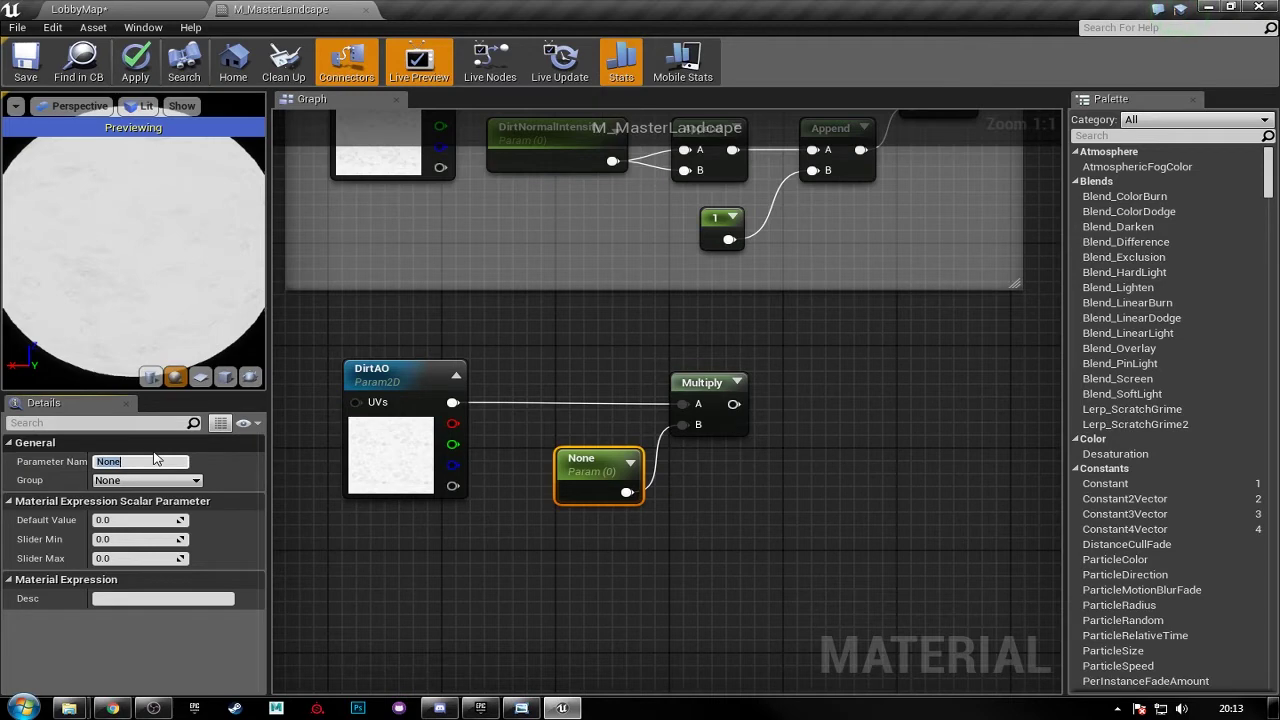
{"action": "type", "text": "Di"}
{"action": "type", "text": "rtAOInstensity"}
{"action": "key", "text": "Return"}
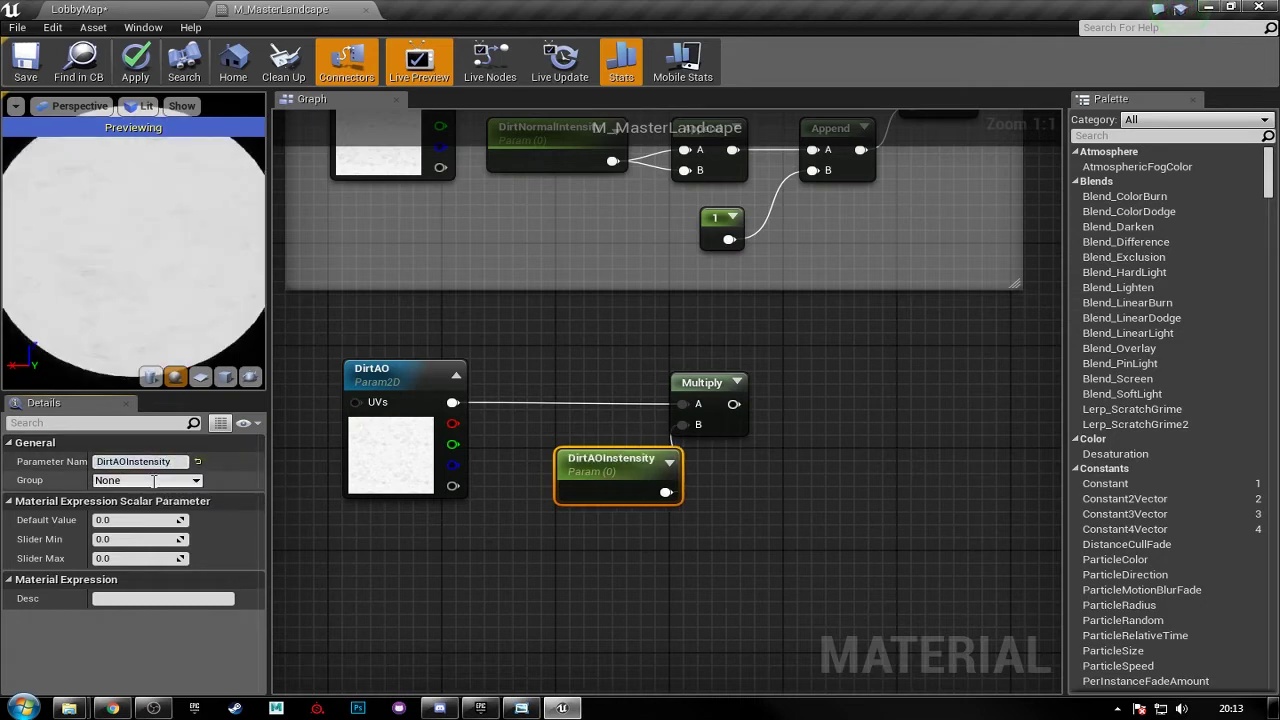
{"action": "left_click", "coordinate": [153, 480]}
{"action": "type", "text": "dirt"}
{"action": "key", "text": "Return"}
{"action": "left_click_drag", "start_coordinate": [618, 468], "coordinate": [561, 455]}
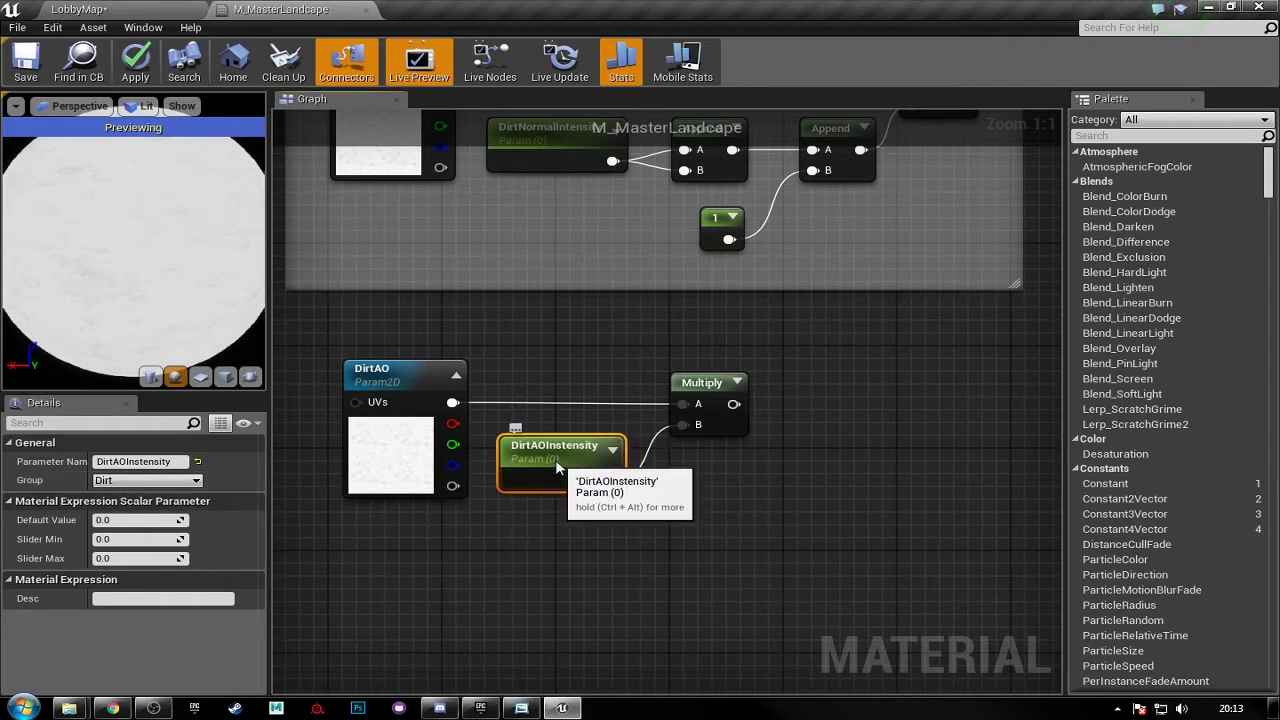
- Set the default value of the DirtAOInstensity parameter to 1
{"action": "right_click_drag", "start_coordinate": [578, 522], "coordinate": [637, 521]}
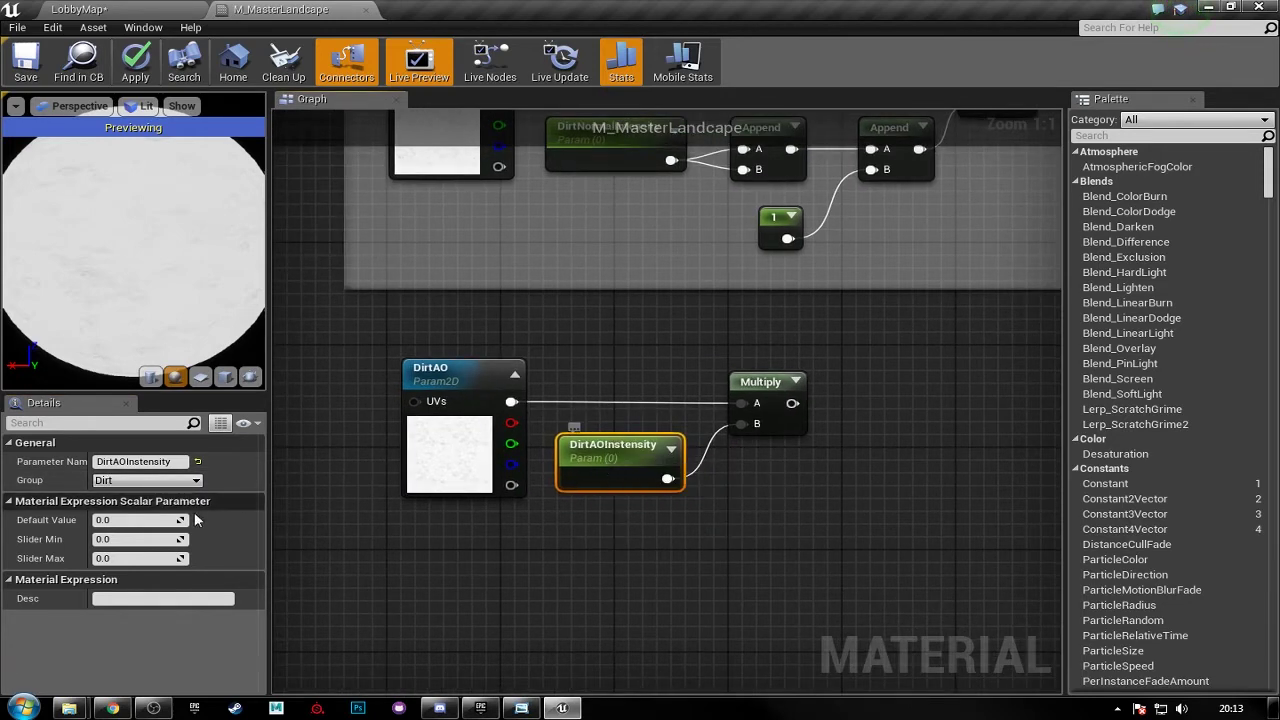
{"action": "left_click", "coordinate": [124, 521]}
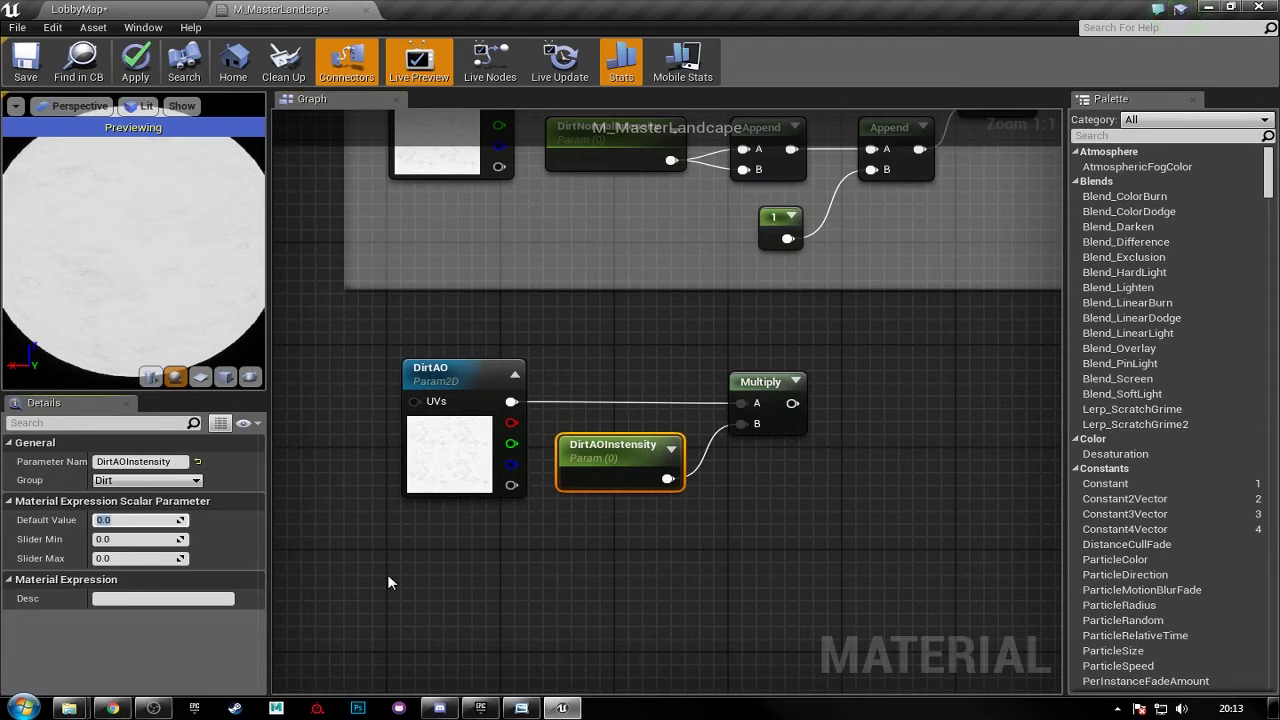
{"action": "type", "text": "1"}
{"action": "key", "text": "Return"}
- Wrap DirtAO, DirtAOInstensity and their Multiply node in a comment titled "Dirt AO"
{"action": "right_click_drag", "start_coordinate": [672, 513], "coordinate": [647, 537]}
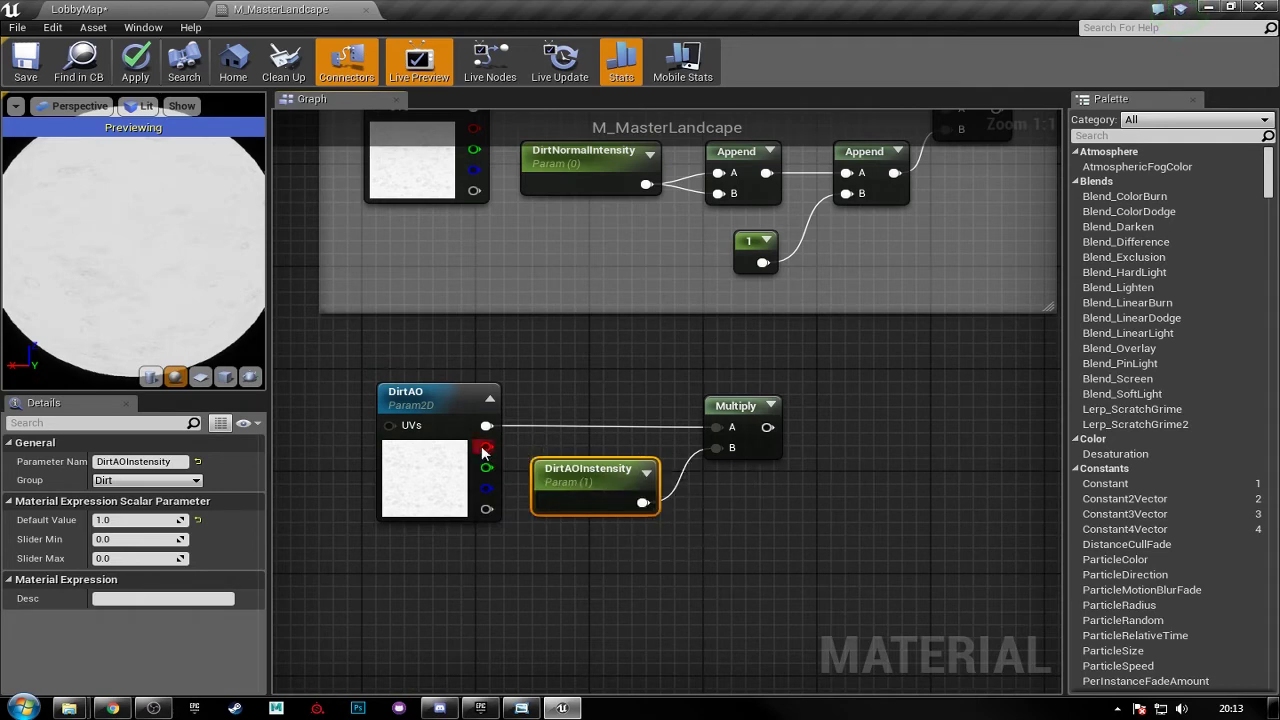
{"action": "scroll", "coordinate": [771, 489], "scroll_direction": "down", "scroll_amount": 2}
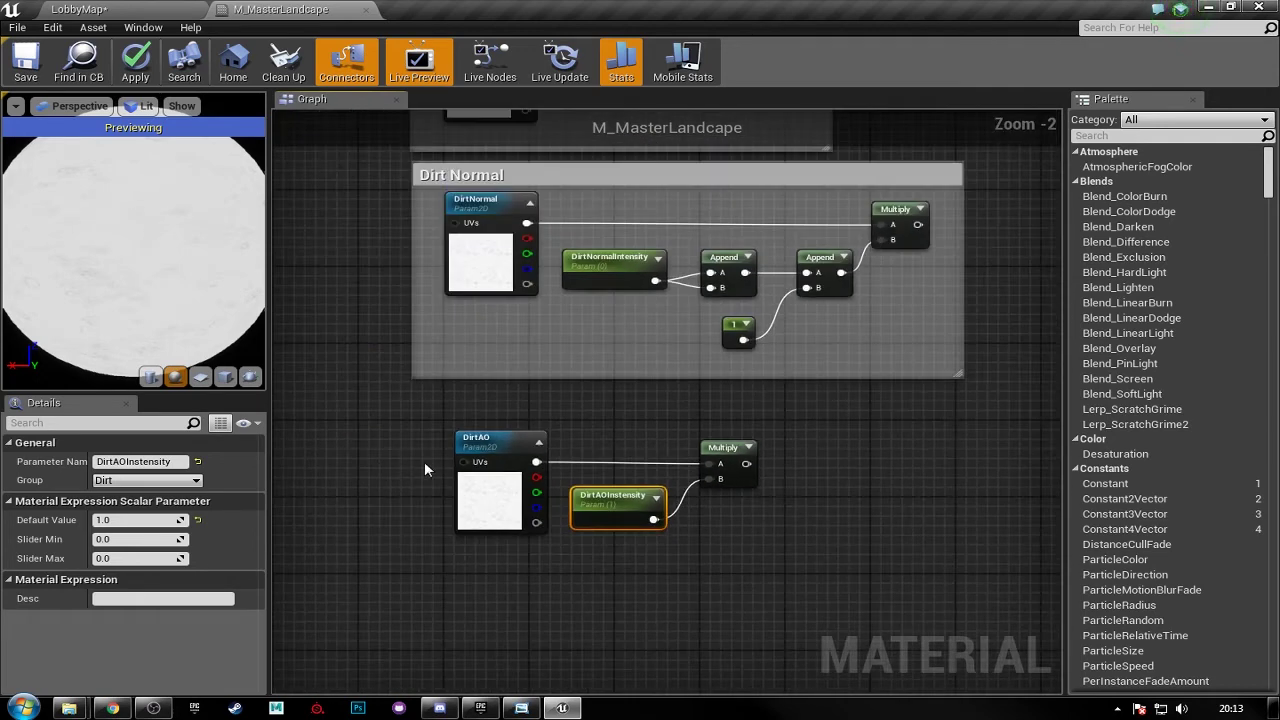
{"action": "left_click_drag", "start_coordinate": [355, 421], "coordinate": [920, 556]}
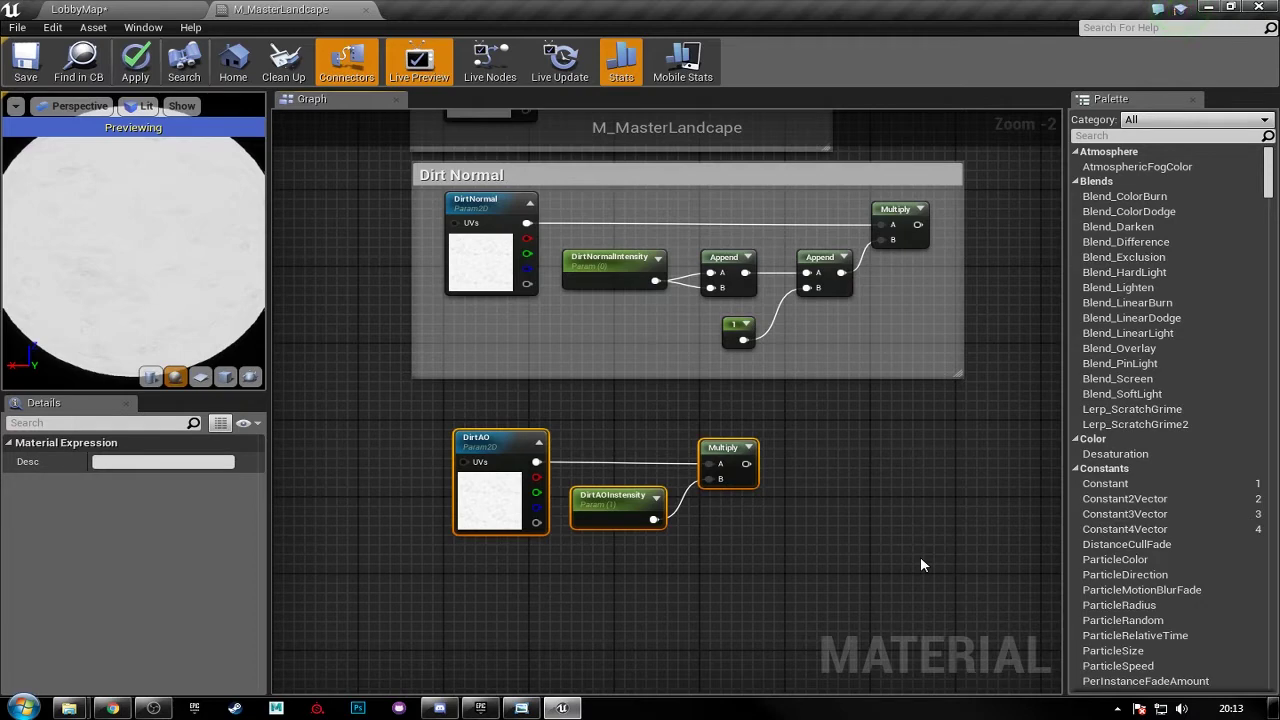
{"action": "type", "text": "c"}
{"action": "type", "text": "Dirt"}
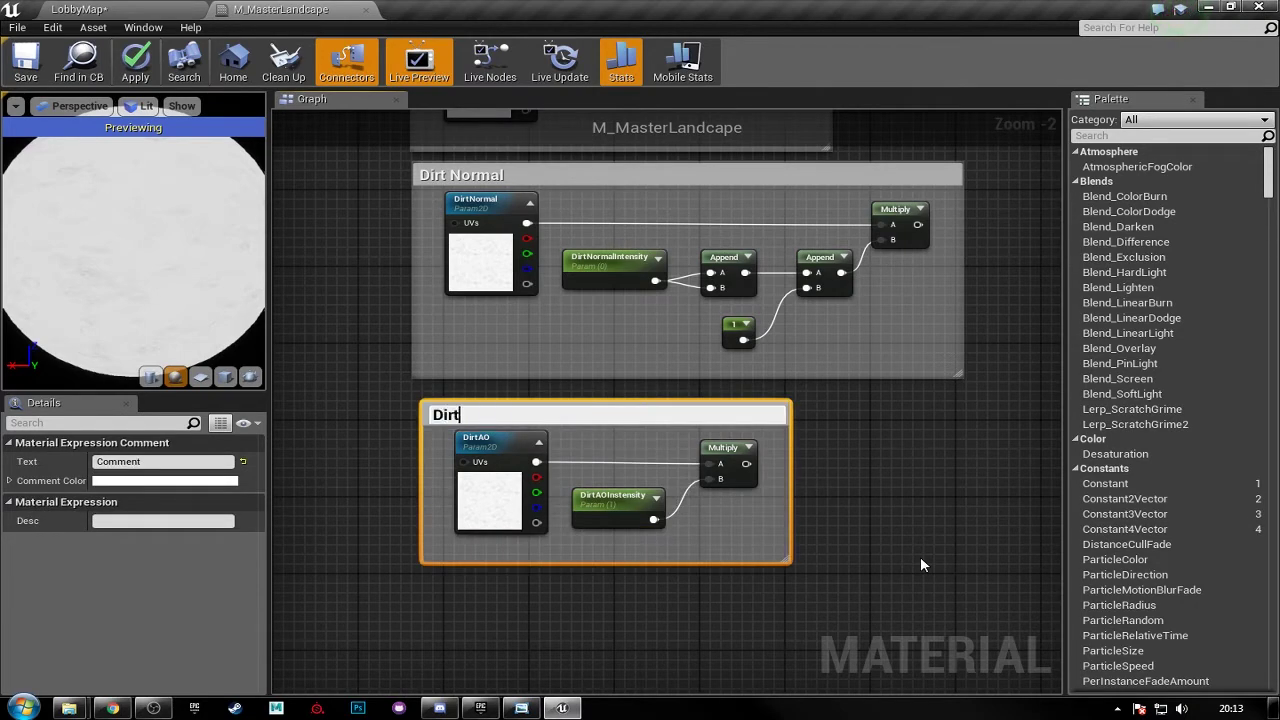
{"action": "type", "text": " AO"}
{"action": "key", "text": "Return"}
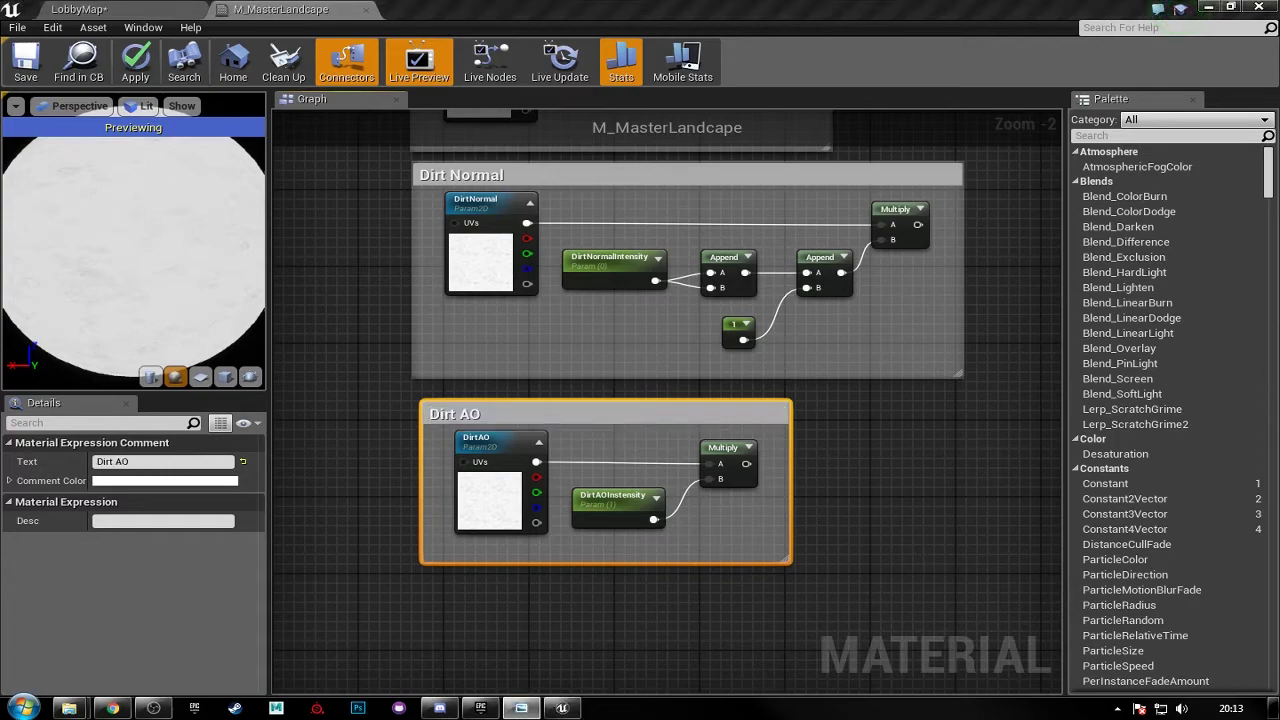
{"action": "scroll", "coordinate": [900, 506], "scroll_direction": "down", "scroll_amount": 4}
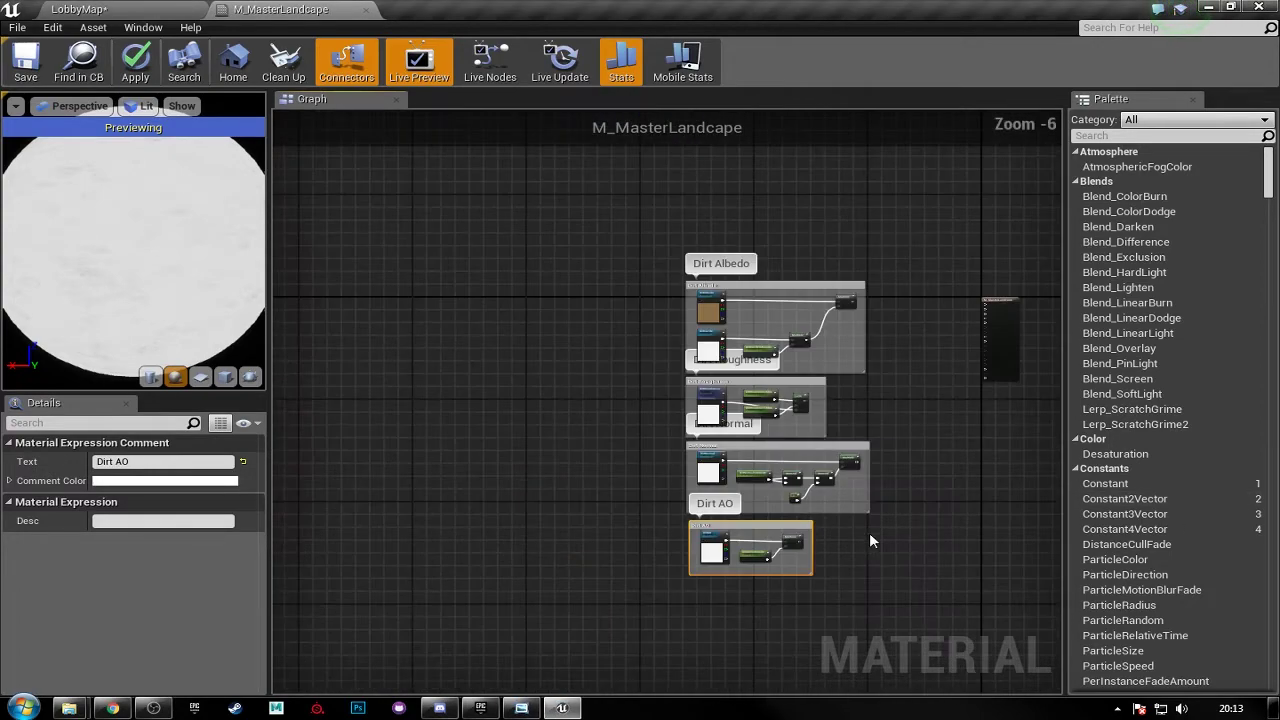
{"action": "scroll", "coordinate": [843, 347], "scroll_direction": "up", "scroll_amount": 2}
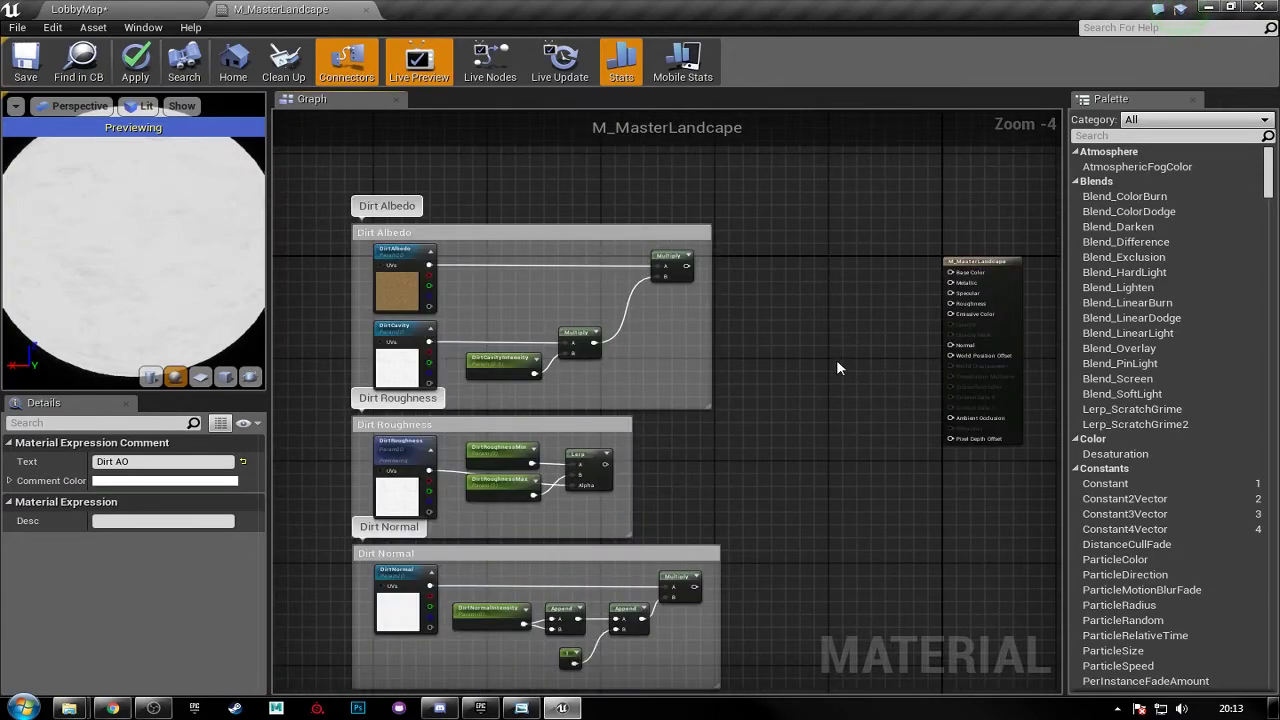
{"action": "scroll", "coordinate": [740, 298], "scroll_direction": "up", "scroll_amount": 2}
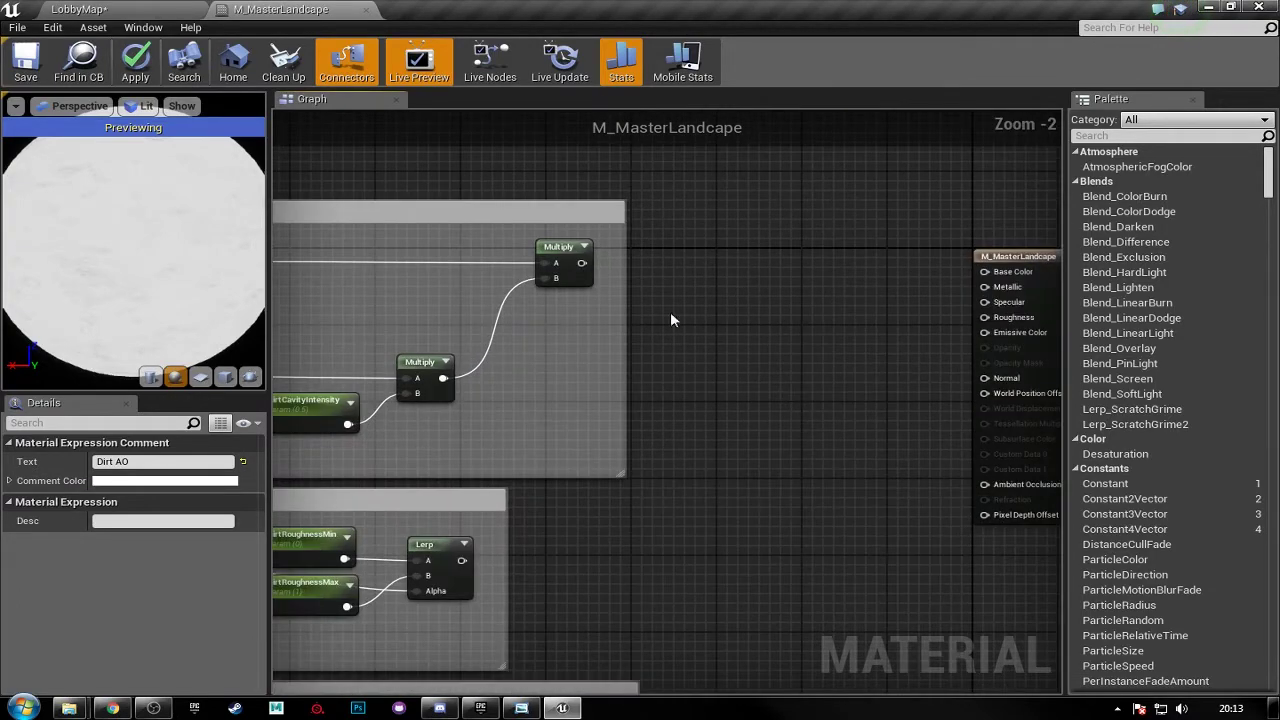
- Assign the Dirt001_Roughness texture to the DirtRoughness sampler
{"action": "scroll", "coordinate": [777, 334], "scroll_direction": "down", "scroll_amount": 2}
{"action": "right_click_drag", "start_coordinate": [783, 375], "coordinate": [746, 258]}
{"action": "right_click_drag", "start_coordinate": [726, 357], "coordinate": [613, 320]}
{"action": "scroll", "coordinate": [530, 276], "scroll_direction": "up", "scroll_amount": 3}
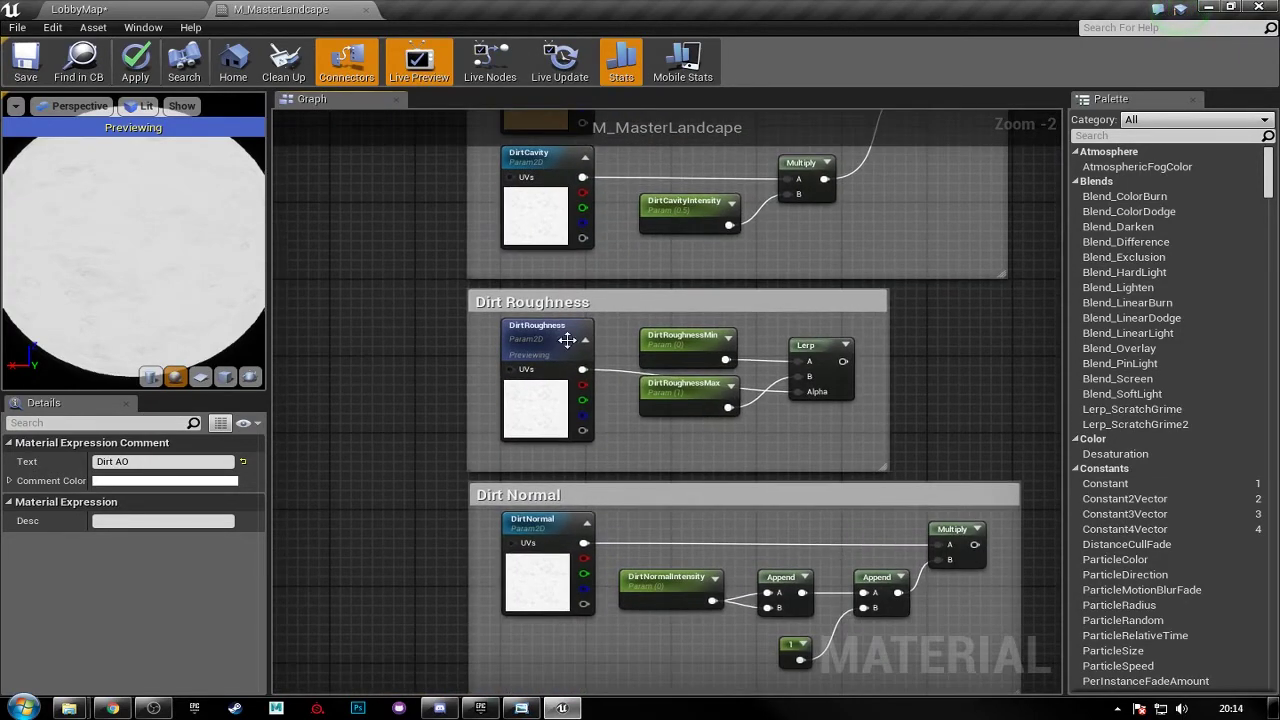
{"action": "left_click", "coordinate": [561, 333]}
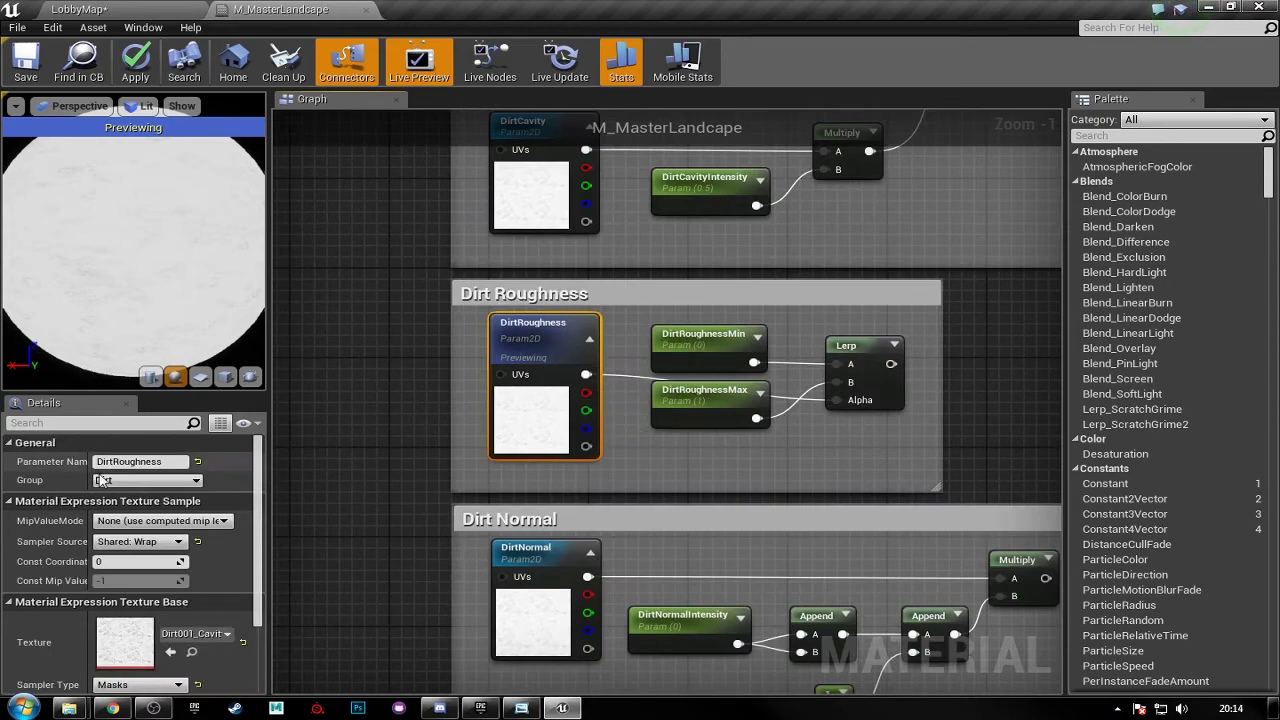
{"action": "left_click", "coordinate": [196, 634]}
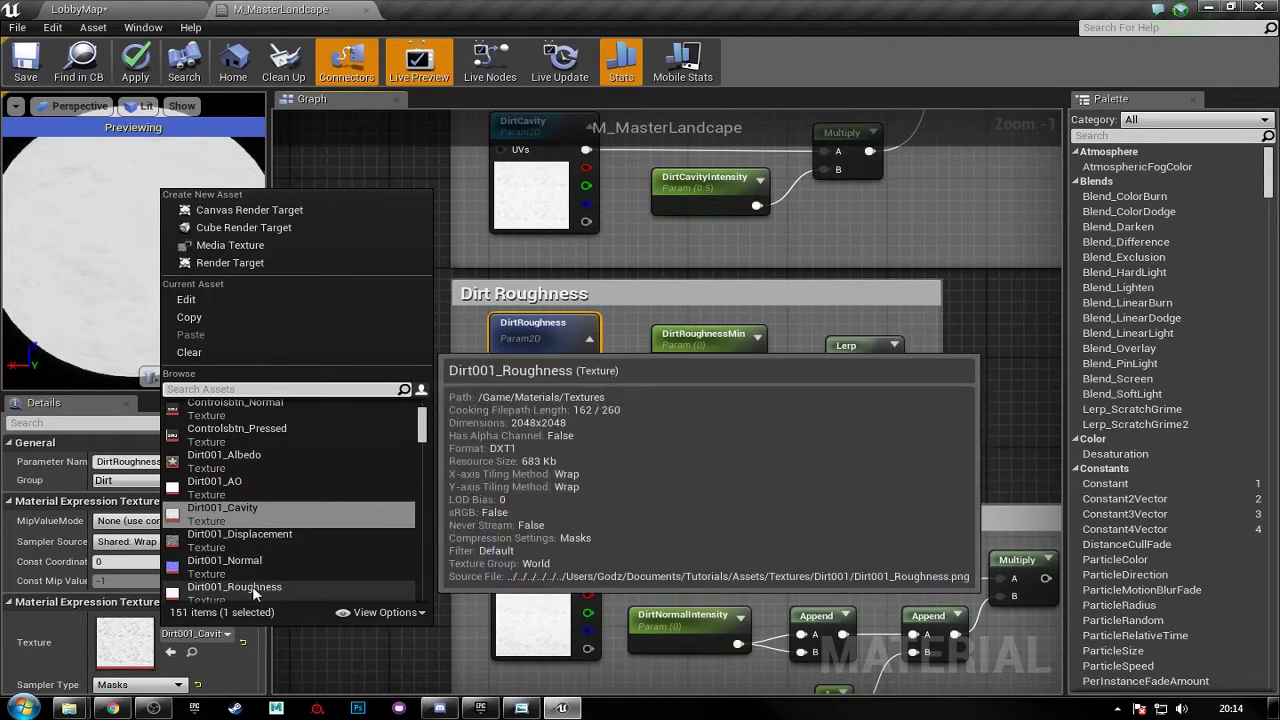
{"action": "left_click", "coordinate": [246, 587]}
- Assign the Dirt001_Normal texture to the DirtNormal sampler
{"action": "right_click_drag", "start_coordinate": [494, 502], "coordinate": [470, 377]}
{"action": "left_click", "coordinate": [514, 426]}
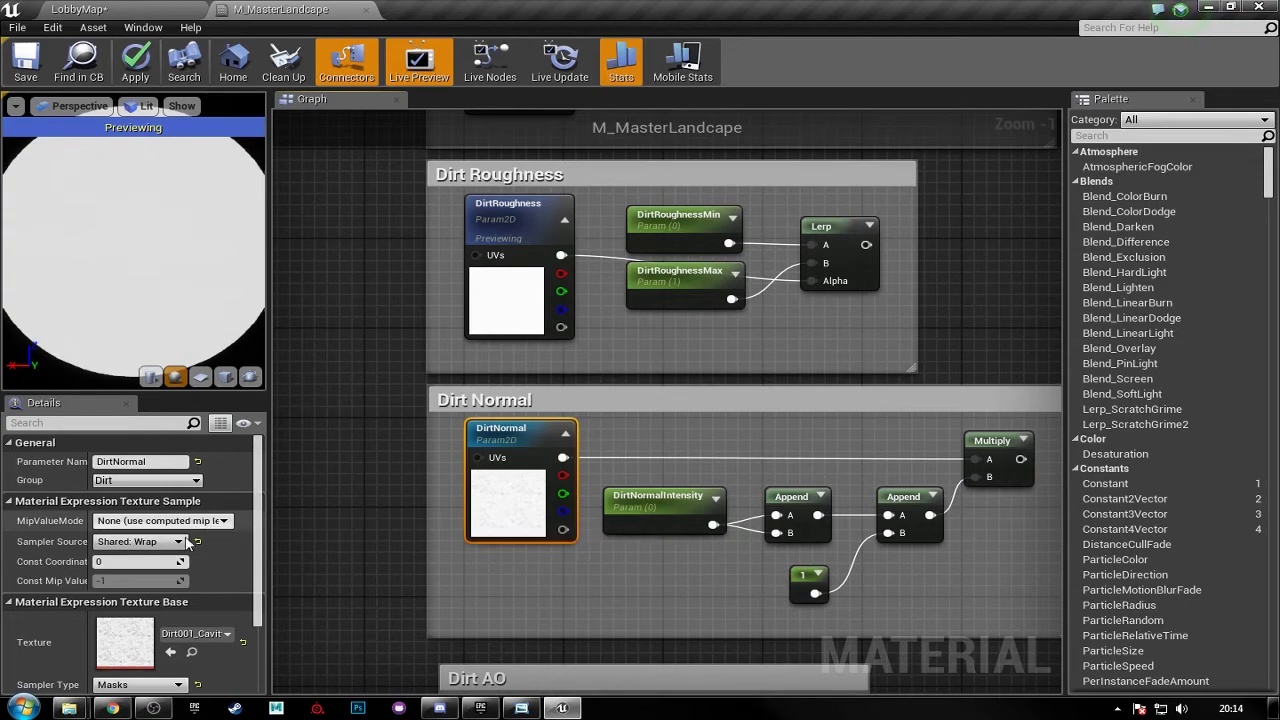
{"action": "left_click", "coordinate": [214, 636]}
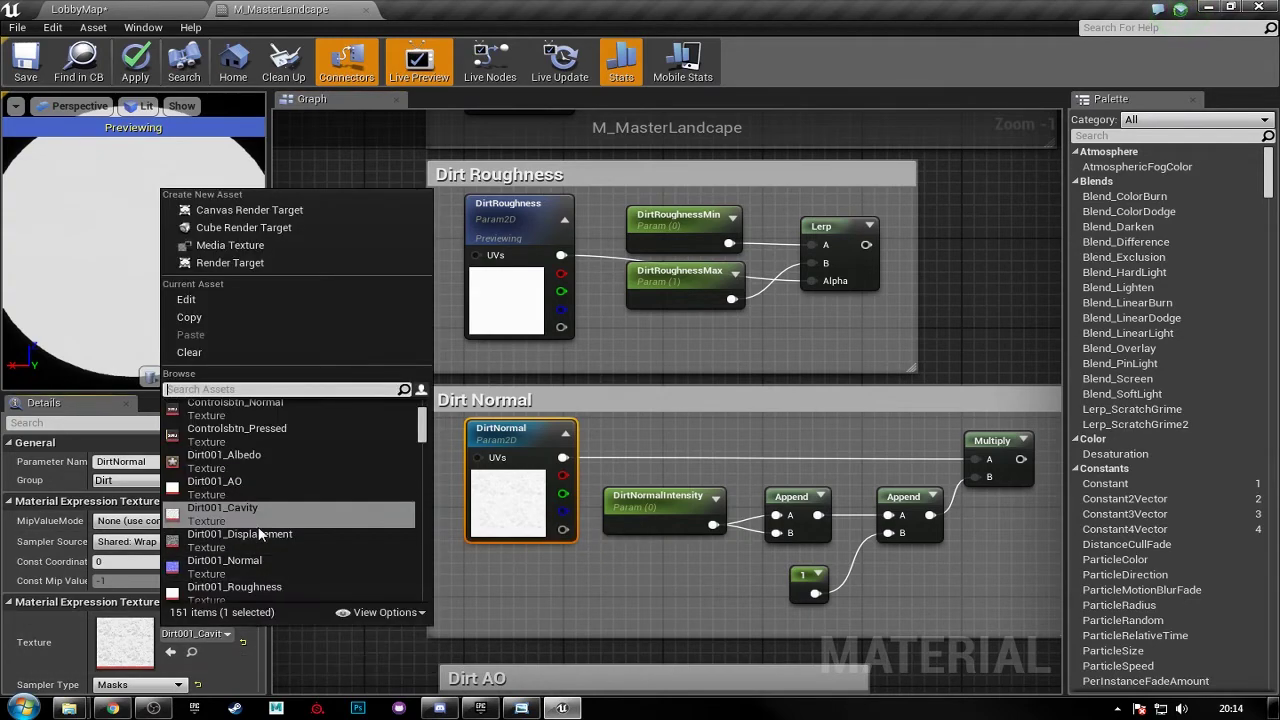
{"action": "left_click", "coordinate": [258, 554]}
- Assign the Dirt001_AO texture to the DirtAO sampler
{"action": "right_click_drag", "start_coordinate": [519, 539], "coordinate": [514, 277]}
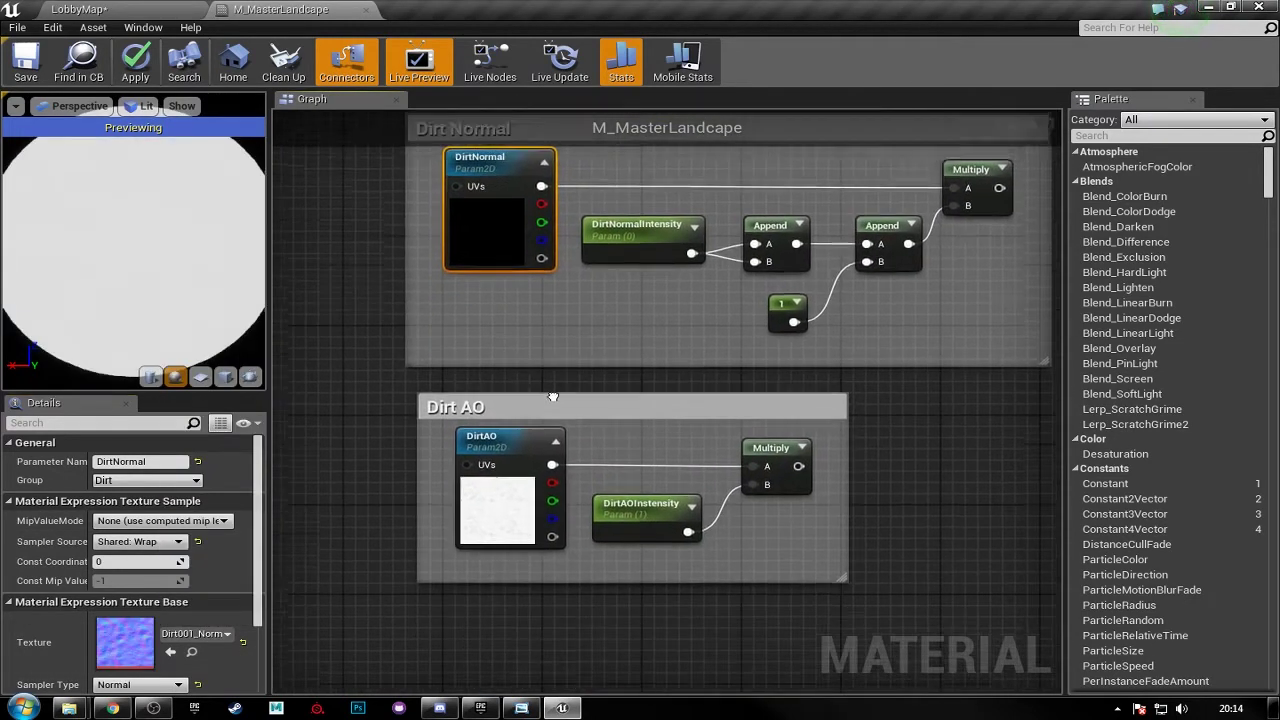
{"action": "left_click", "coordinate": [512, 430]}
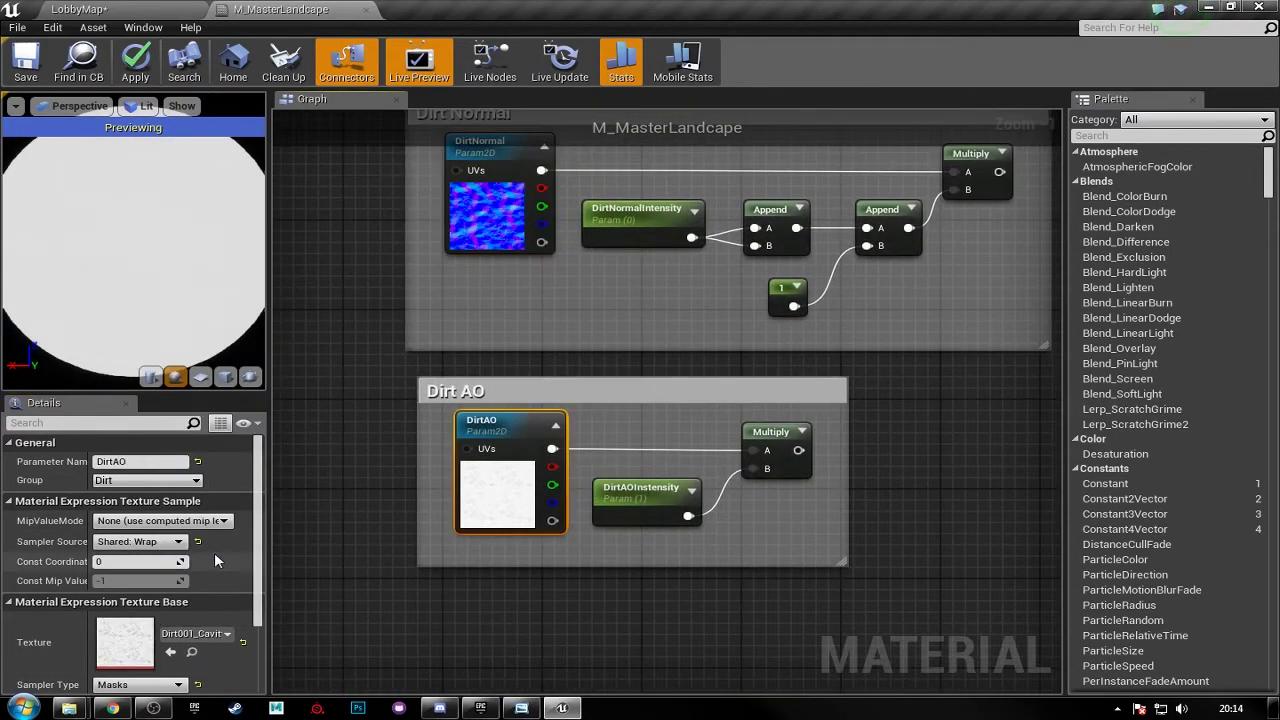
{"action": "left_click", "coordinate": [196, 633]}
{"action": "left_click", "coordinate": [240, 481]}
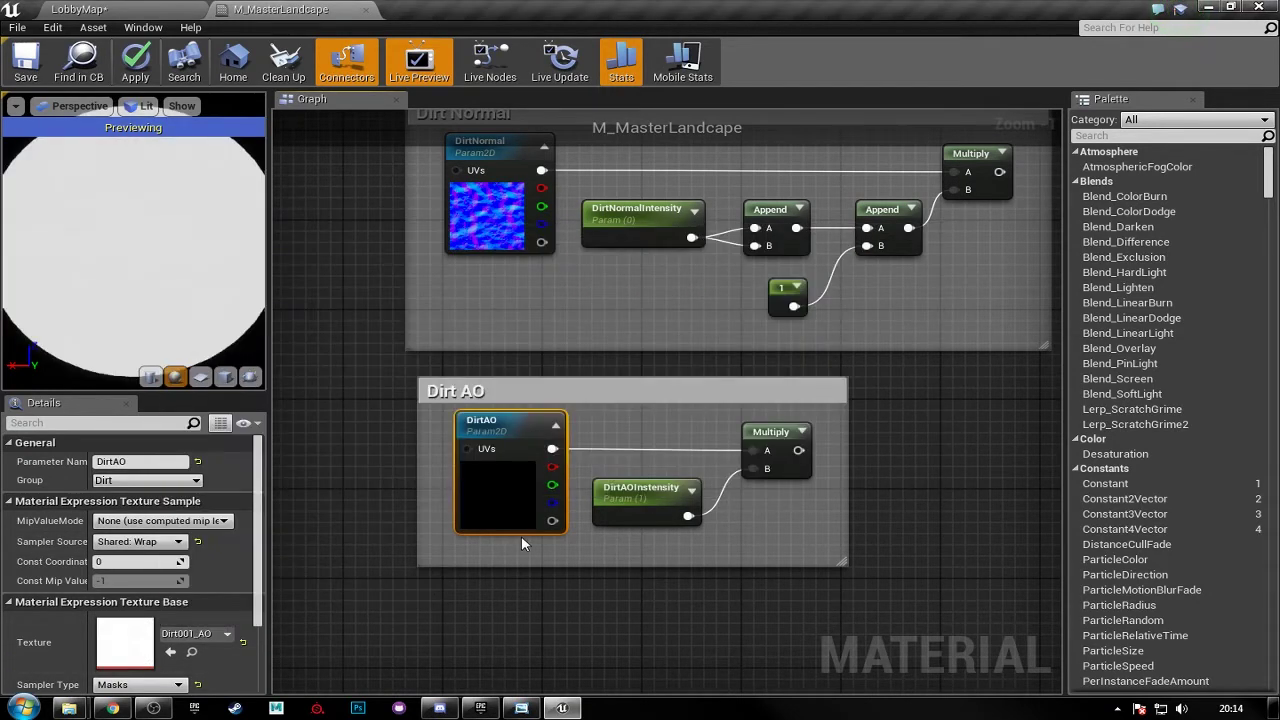
- Add a LandscapeLayerBlend node between the final dirt albedo Multiply and the M_MasterLandscape output node
{"action": "right_click_drag", "start_coordinate": [576, 557], "coordinate": [518, 575]}
{"action": "scroll", "coordinate": [518, 575], "scroll_direction": "down", "scroll_amount": 2}
{"action": "right_click_drag", "start_coordinate": [745, 457], "coordinate": [610, 572]}
{"action": "right_click_drag", "start_coordinate": [804, 435], "coordinate": [690, 532]}
{"action": "right_click_drag", "start_coordinate": [766, 402], "coordinate": [766, 514]}
{"action": "right_click_drag", "start_coordinate": [754, 349], "coordinate": [734, 446]}
{"action": "right_click_drag", "start_coordinate": [675, 398], "coordinate": [721, 388]}
{"action": "scroll", "coordinate": [606, 319], "scroll_direction": "up", "scroll_amount": 1}
{"action": "left_click", "coordinate": [640, 299]}
{"action": "scroll", "coordinate": [633, 324], "scroll_direction": "up", "scroll_amount": 2}
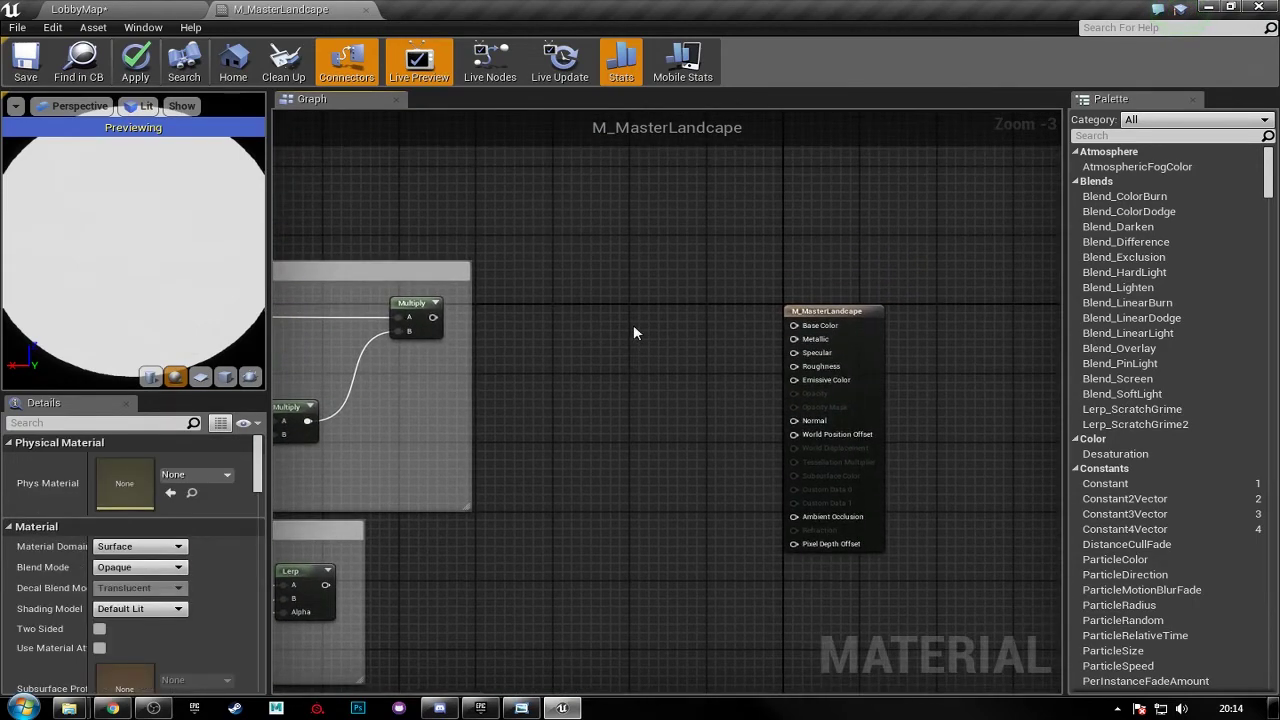
{"action": "right_click", "coordinate": [656, 326]}
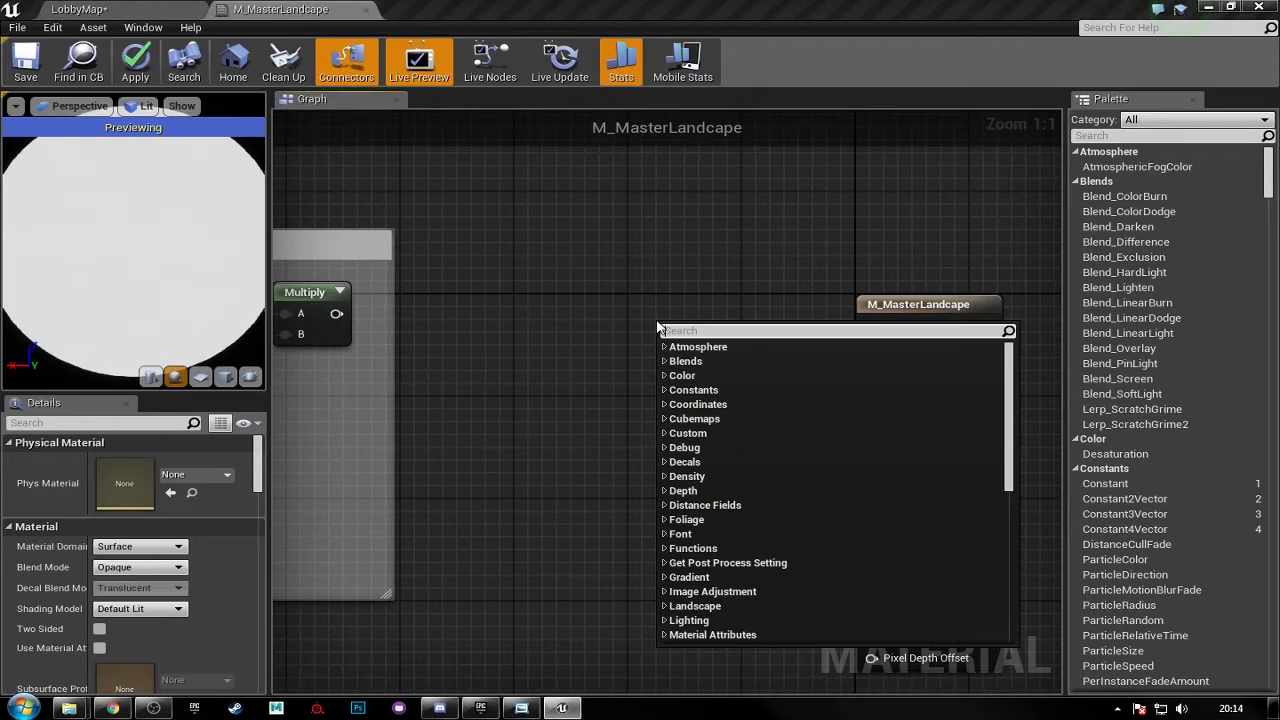
{"action": "type", "text": "land"}
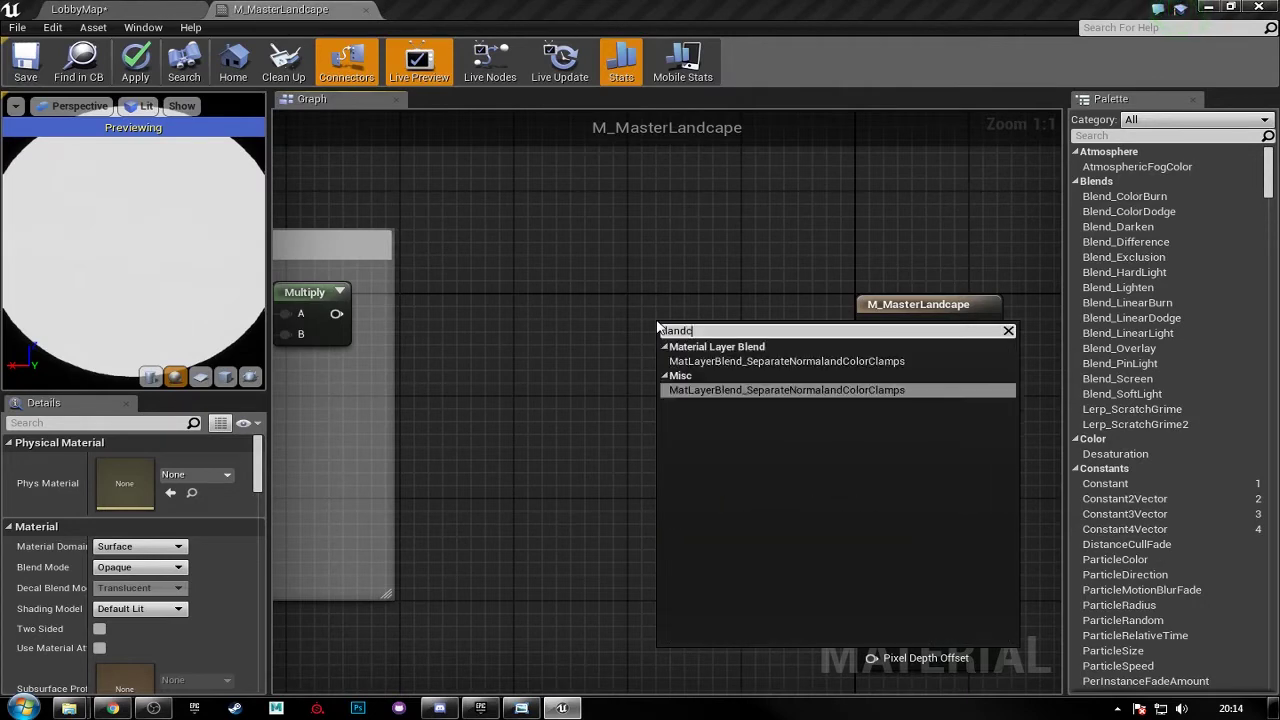
{"action": "type", "text": "s"}
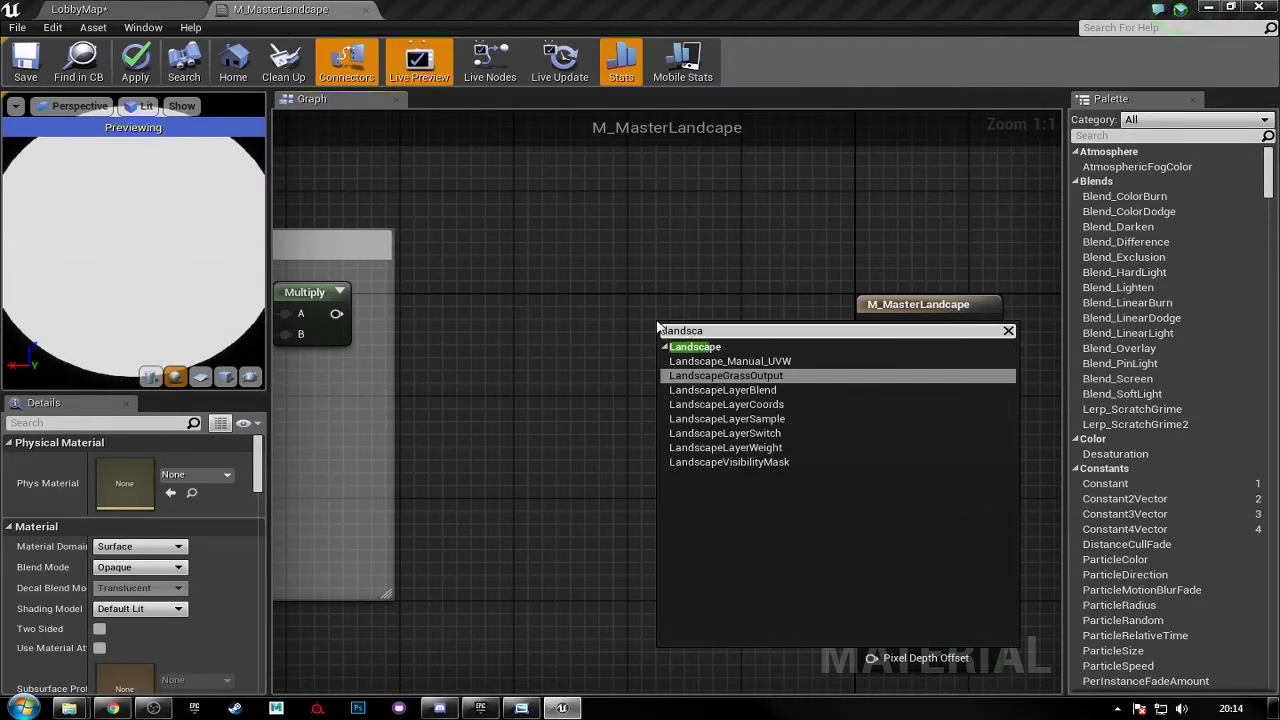
{"action": "type", "text": "ca"}
{"action": "key", "text": "Down"}
{"action": "key", "text": "Return"}
{"action": "left_click_drag", "start_coordinate": [690, 341], "coordinate": [605, 316]}
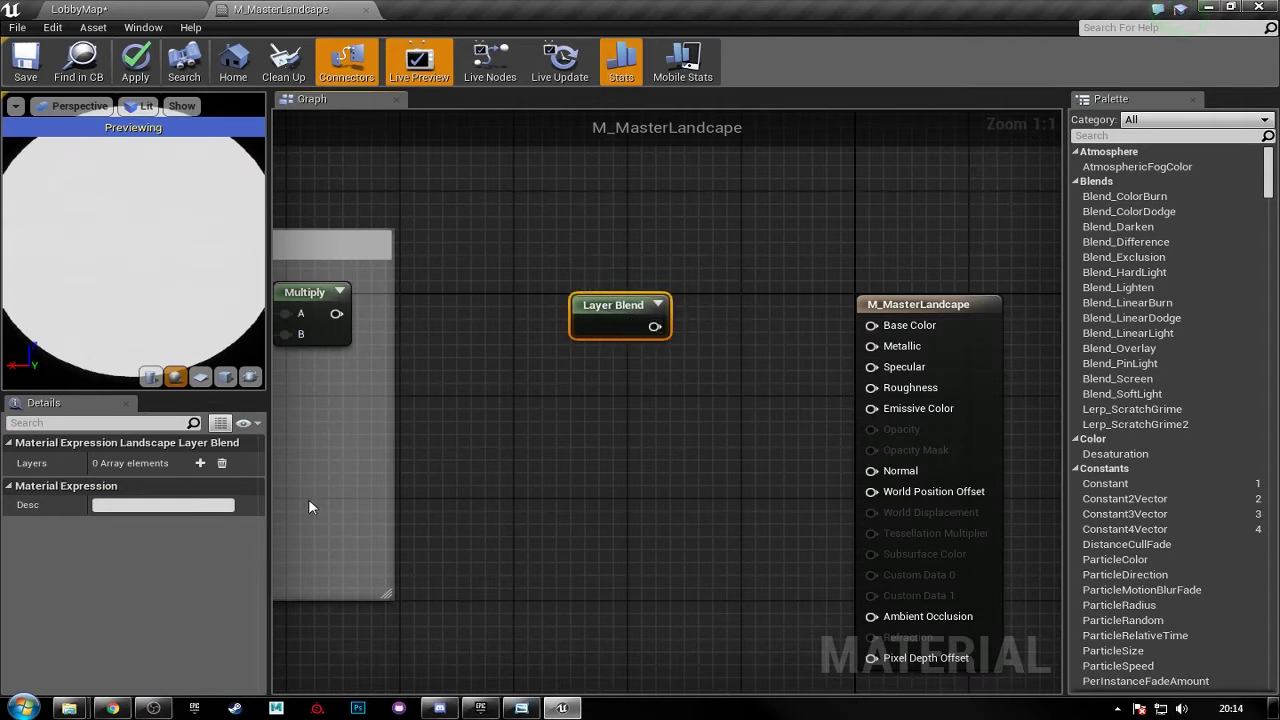
- Add a layer named Dirt to the Layer Blend node and set its preview weight to 1
{"action": "left_click", "coordinate": [200, 463]}
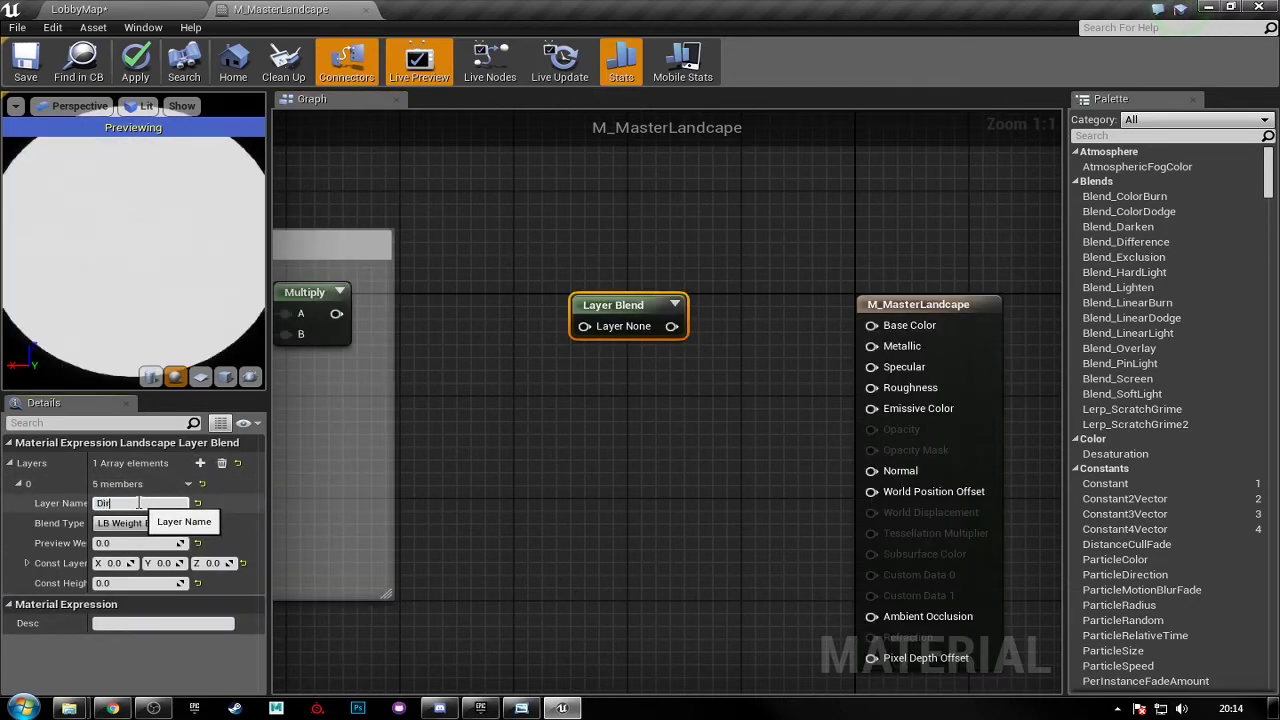
{"action": "key", "text": "Return"}
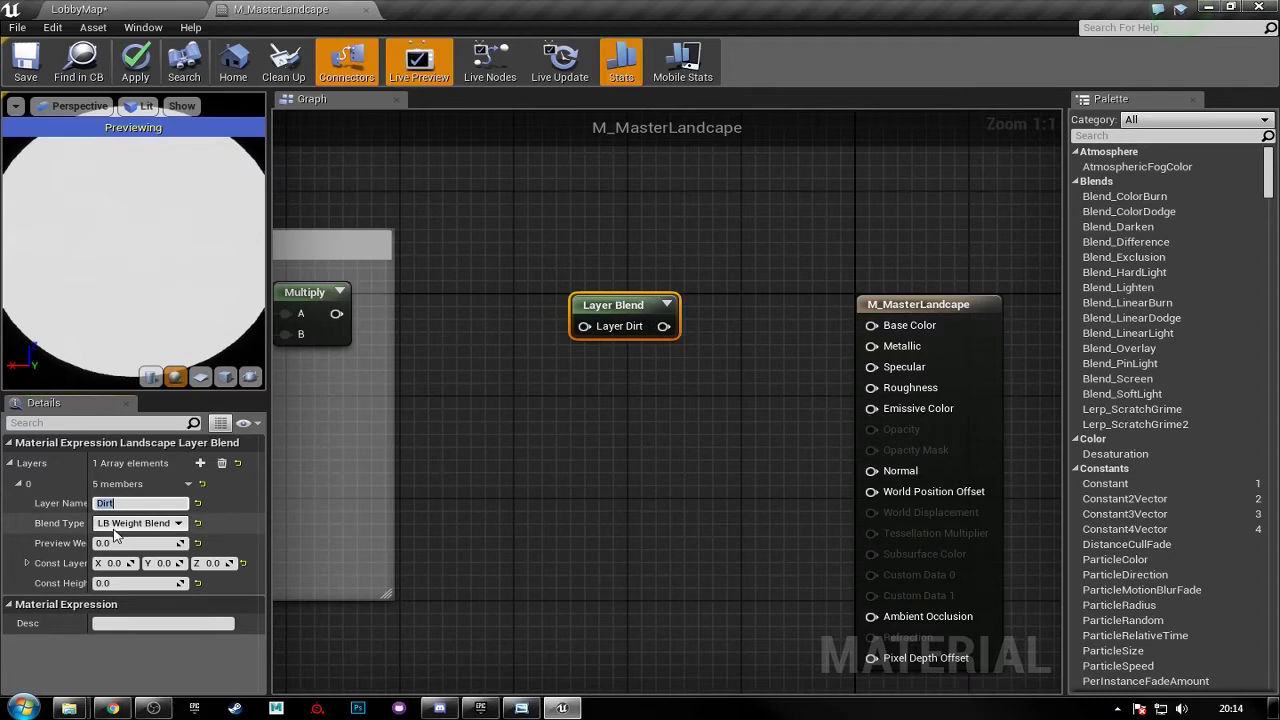
{"action": "left_click", "coordinate": [146, 543]}
{"action": "type", "text": "1"}
{"action": "key", "text": "Return"}
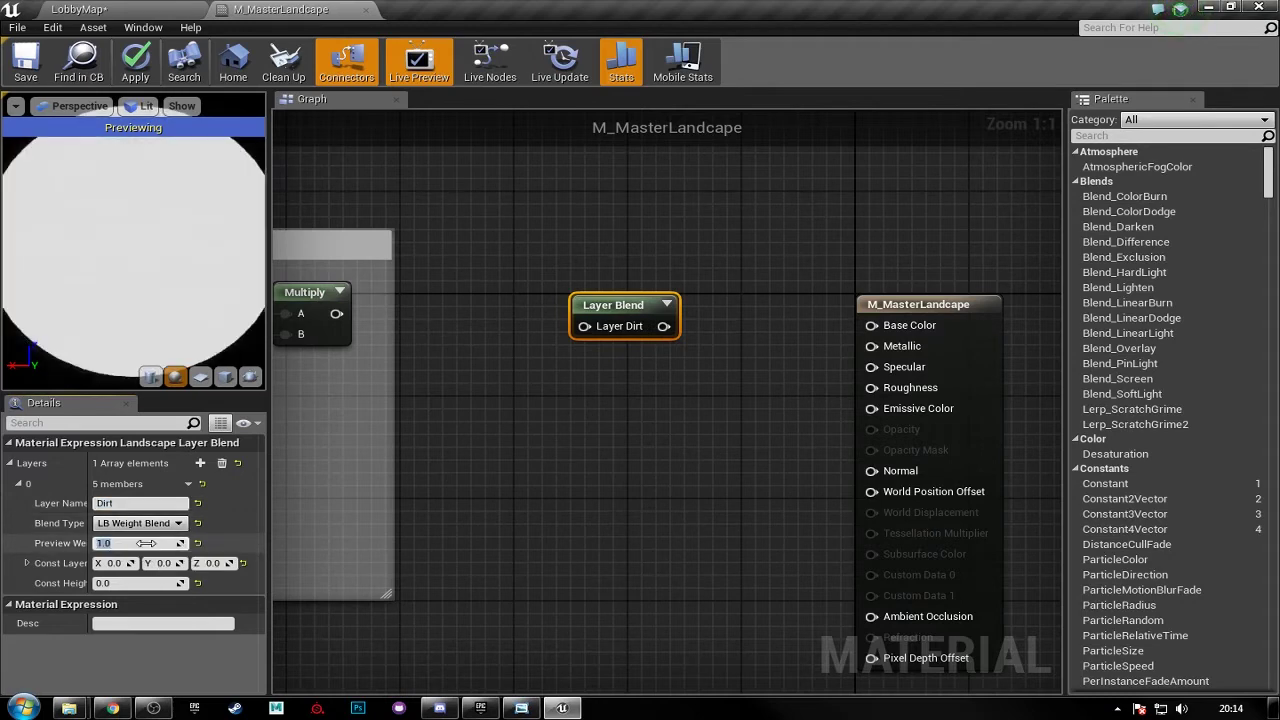
- Connect the final dirt albedo Multiply output to the Layer Dirt input of the Layer Blend node
{"action": "mouse_move", "coordinate": [586, 411]}
{"action": "right_mouse_down"}
{"action": "mouse_move", "coordinate": [648, 412]}
{"action": "mouse_move", "coordinate": [666, 388]}
{"action": "right_mouse_up"}
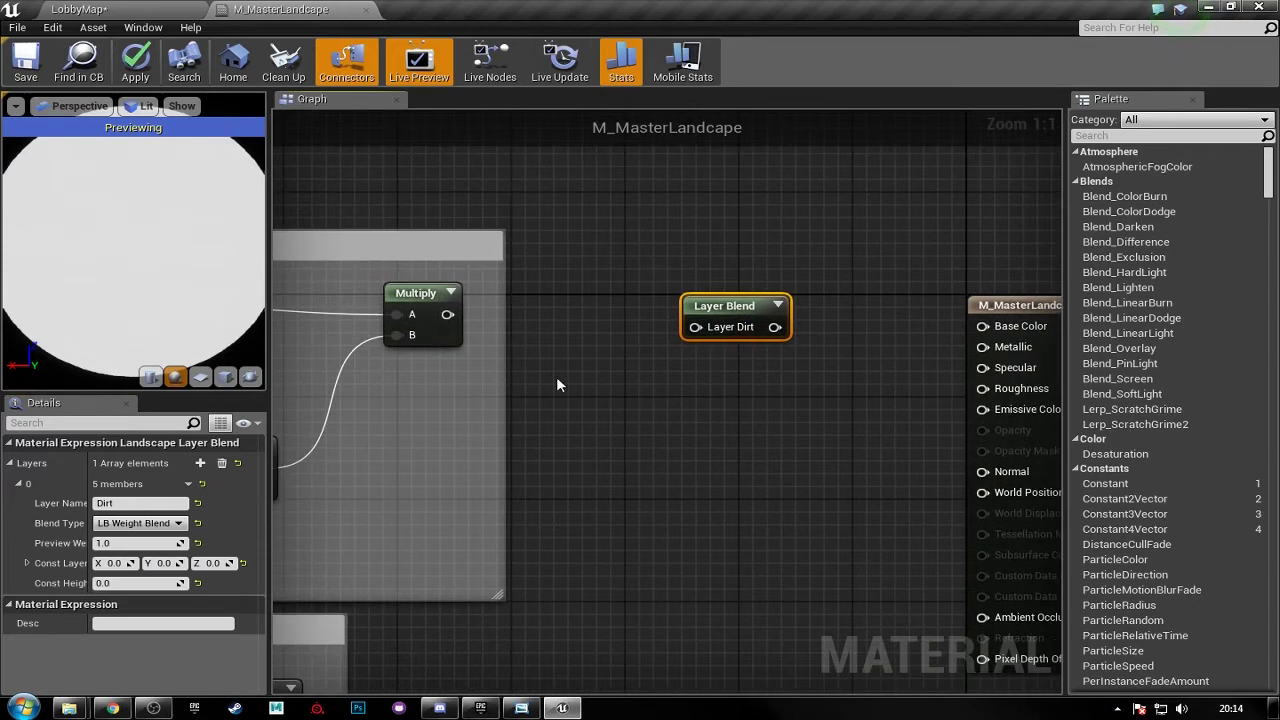
{"action": "left_click_drag", "start_coordinate": [448, 318], "coordinate": [584, 328]}
{"action": "left_click_drag", "start_coordinate": [702, 331], "coordinate": [702, 331]}
{"action": "scroll", "coordinate": [689, 375], "scroll_direction": "down", "scroll_amount": 2}
{"action": "right_click_drag", "start_coordinate": [687, 309], "coordinate": [735, 266]}
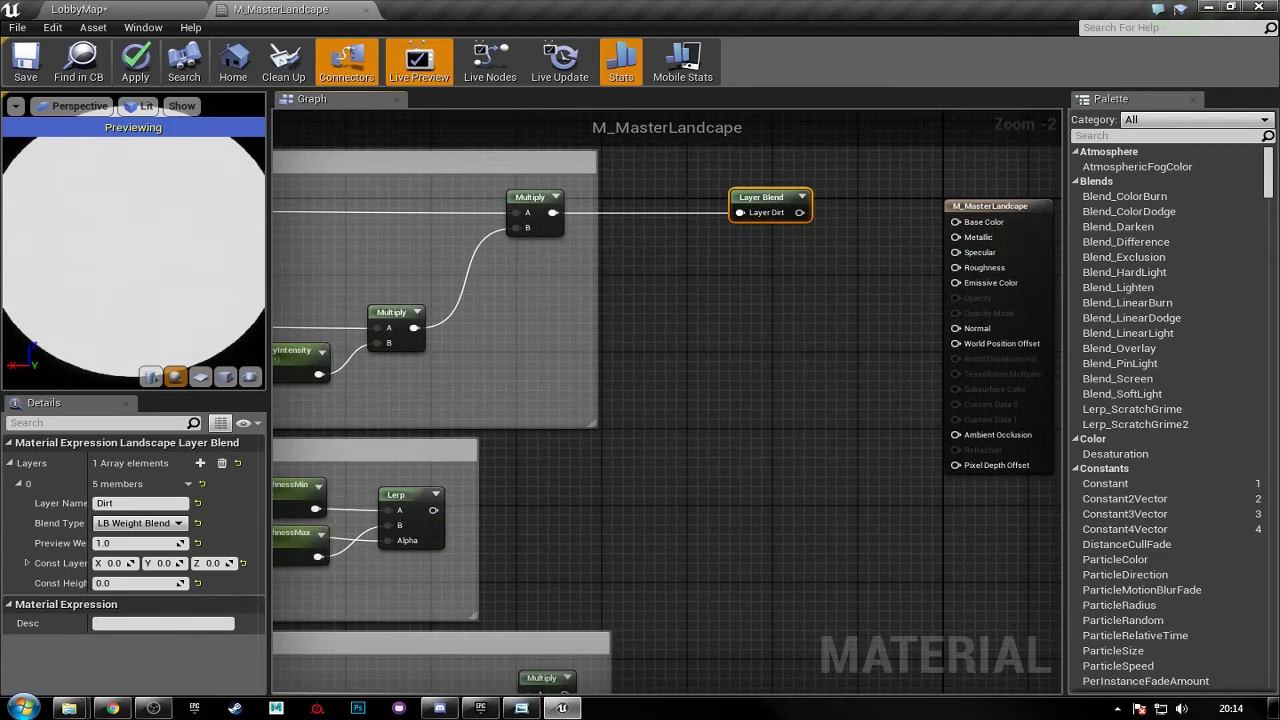
{"action": "right_click_drag", "start_coordinate": [730, 449], "coordinate": [756, 433]}
{"action": "scroll", "coordinate": [756, 433], "scroll_direction": "down", "scroll_amount": 1}
{"action": "right_click_drag", "start_coordinate": [789, 243], "coordinate": [759, 259]}
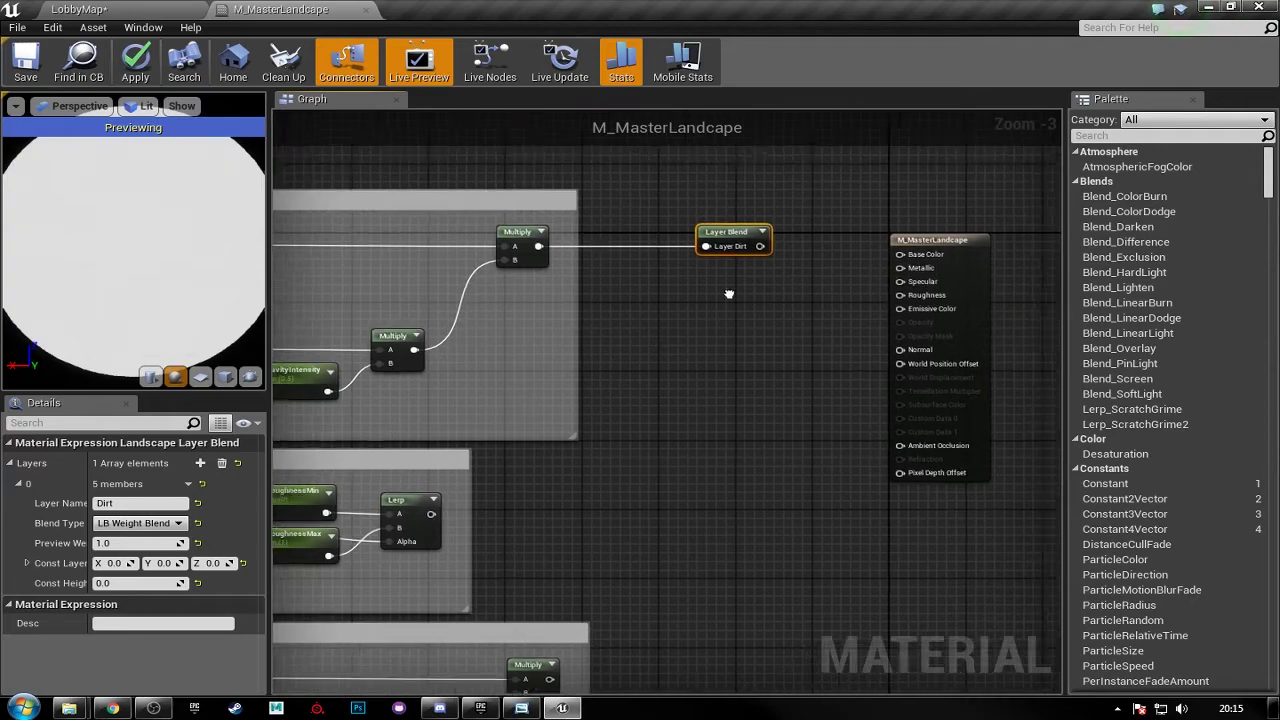
{"action": "scroll", "coordinate": [715, 285], "scroll_direction": "up", "scroll_amount": 3}
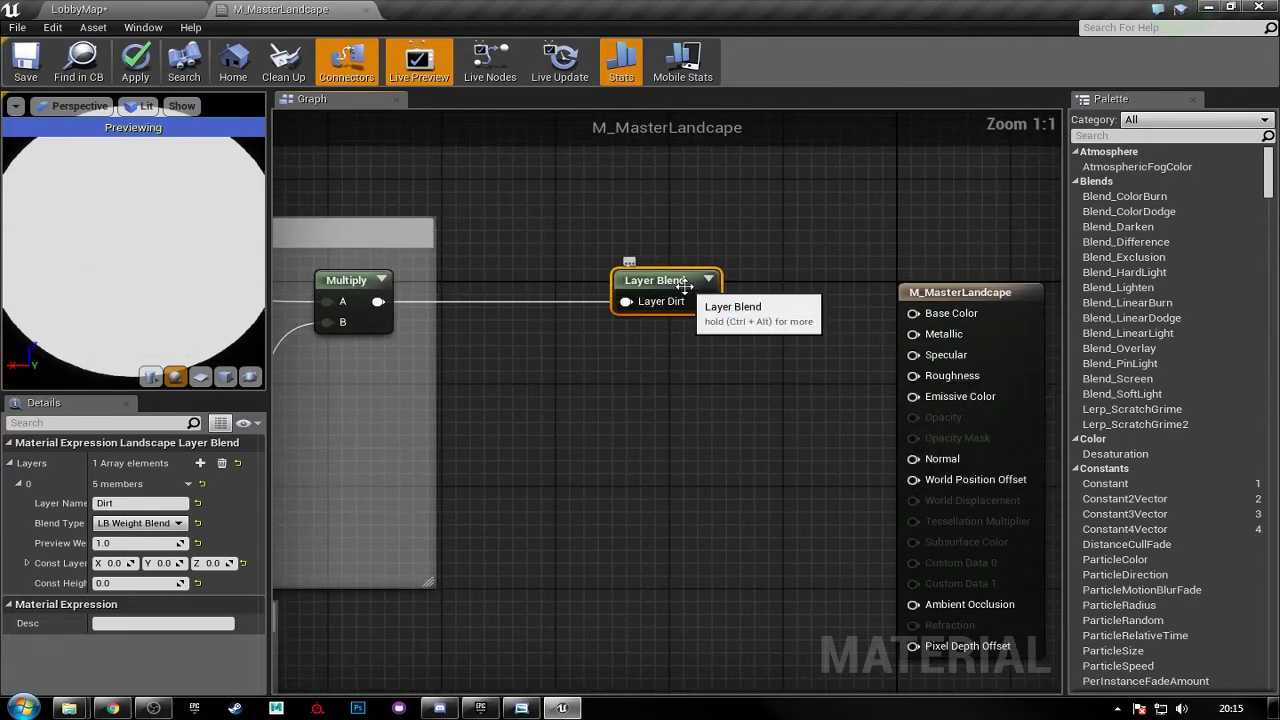
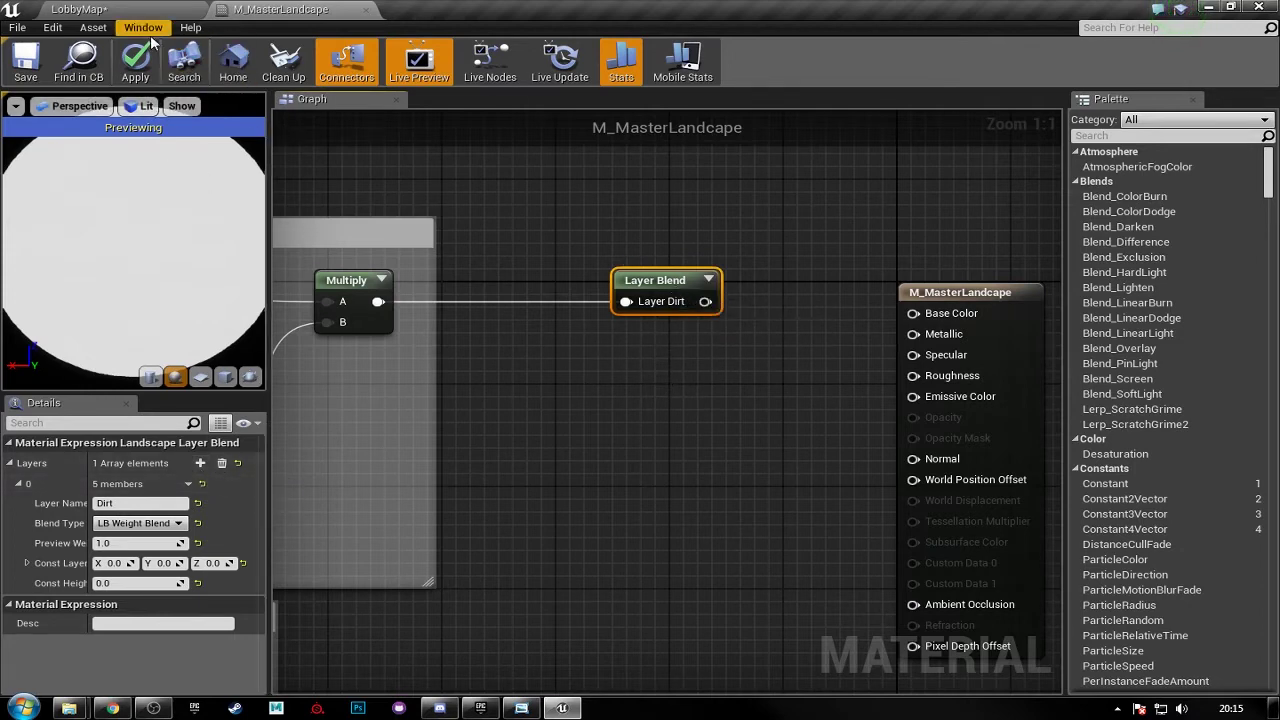
{"action": "right_click_drag", "start_coordinate": [558, 247], "coordinate": [543, 211]}
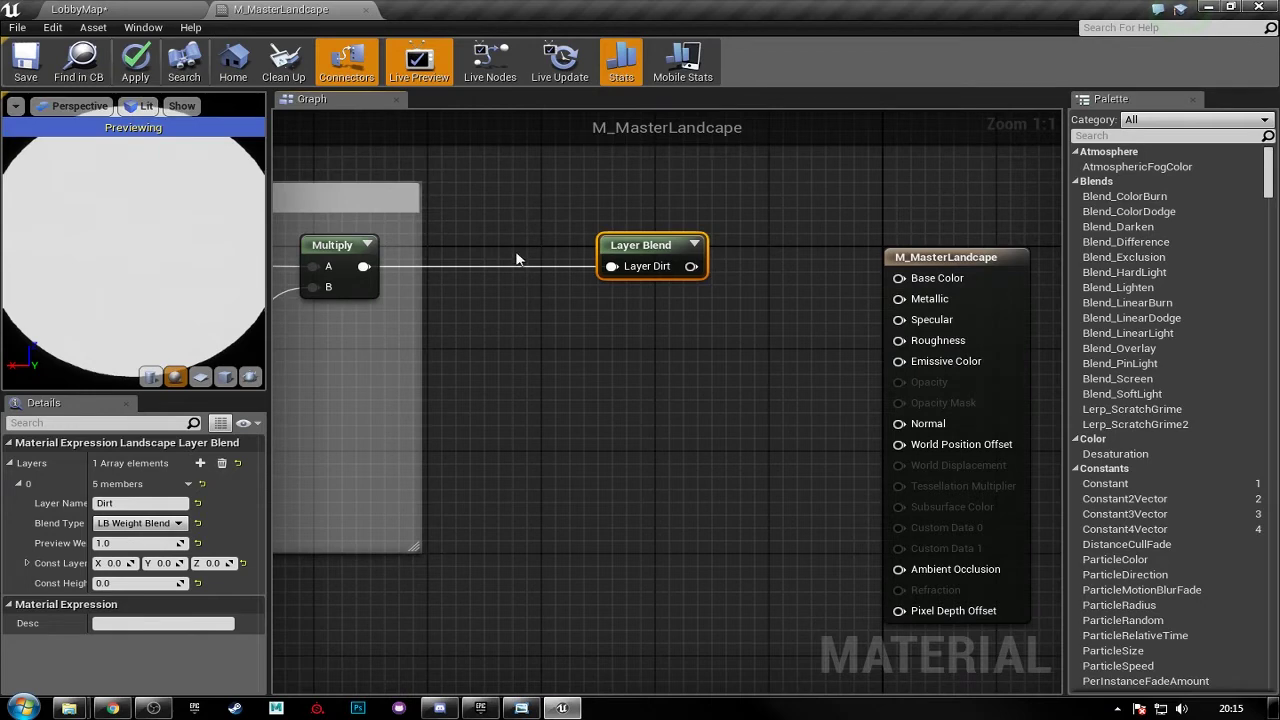
{"action": "right_click_drag", "start_coordinate": [433, 283], "coordinate": [403, 278]}
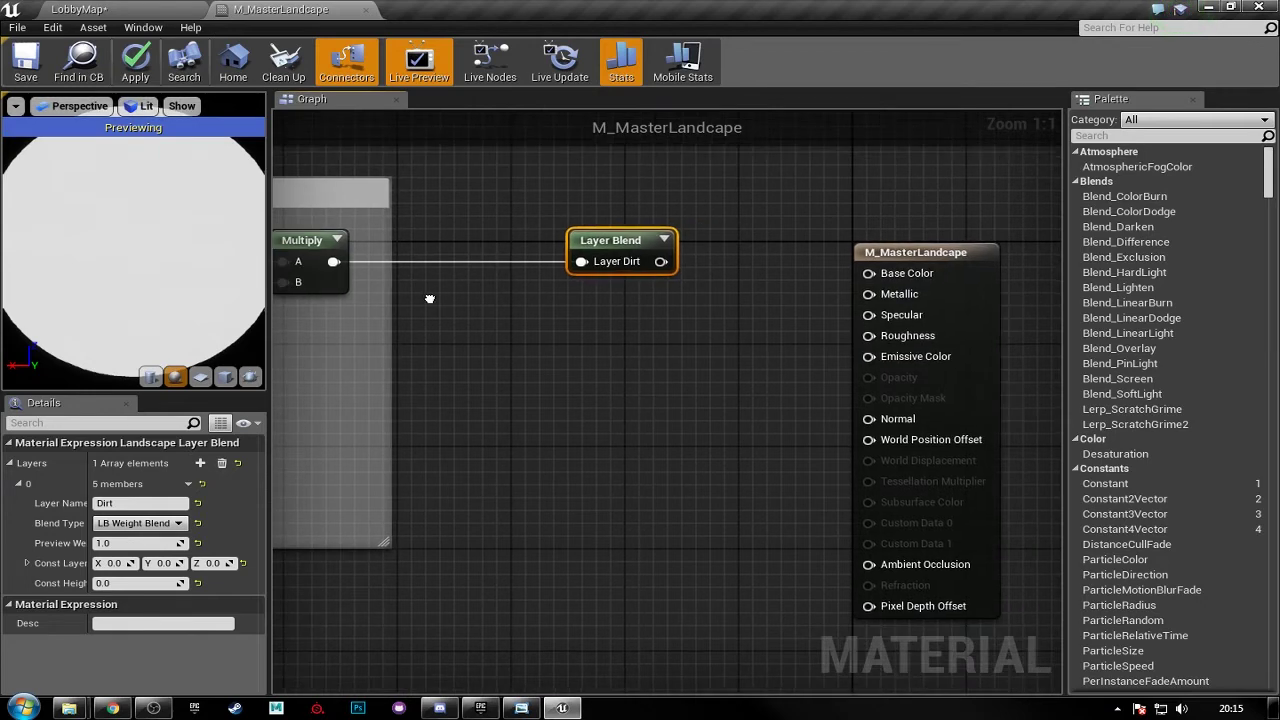
- Add two more layers to the Layer Blend node, naming the second layer Mud with a preview weight of 1
{"action": "left_click", "coordinate": [200, 463]}
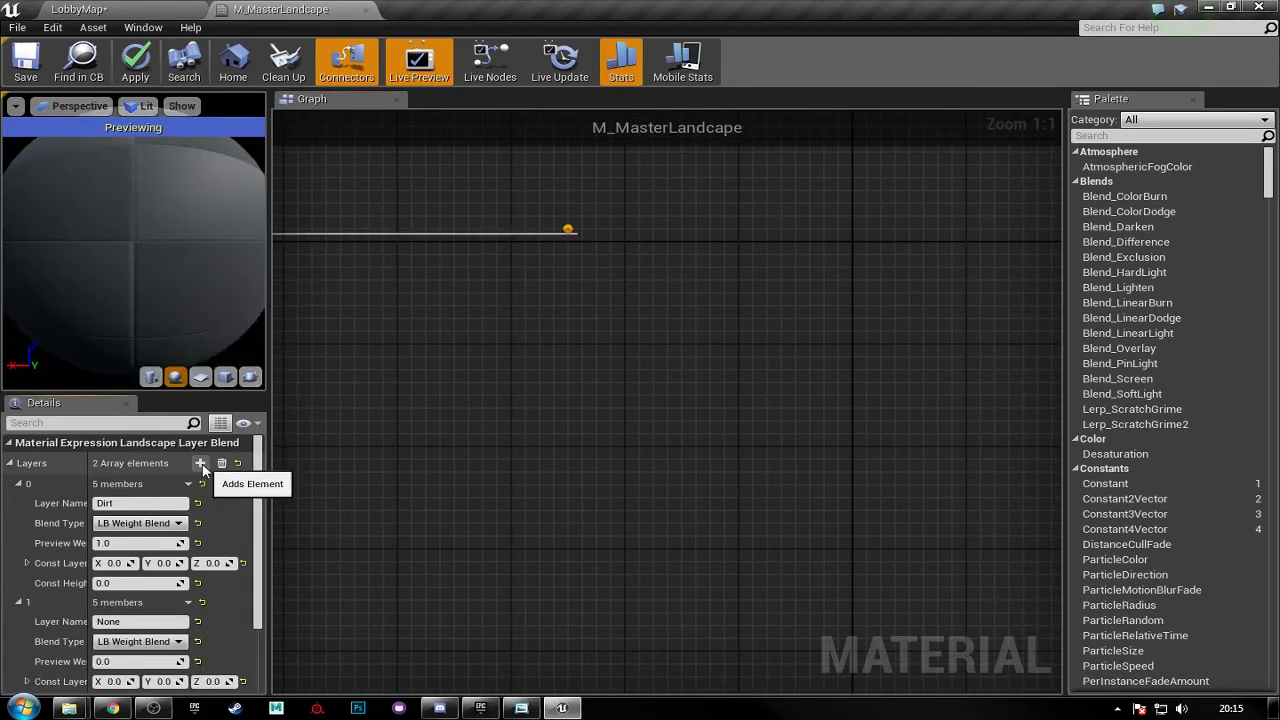
{"action": "left_click", "coordinate": [200, 463]}
{"action": "scroll", "coordinate": [200, 568], "scroll_direction": "down", "scroll_amount": 2}
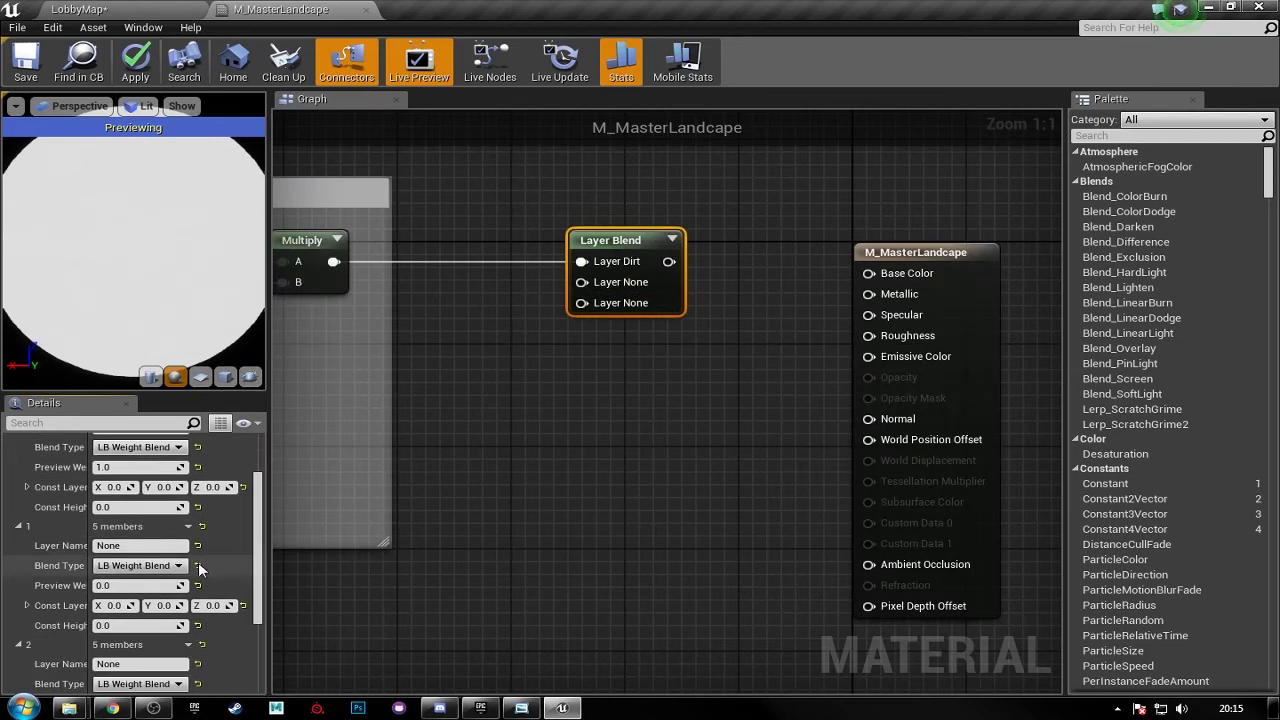
{"action": "left_click", "coordinate": [140, 545]}
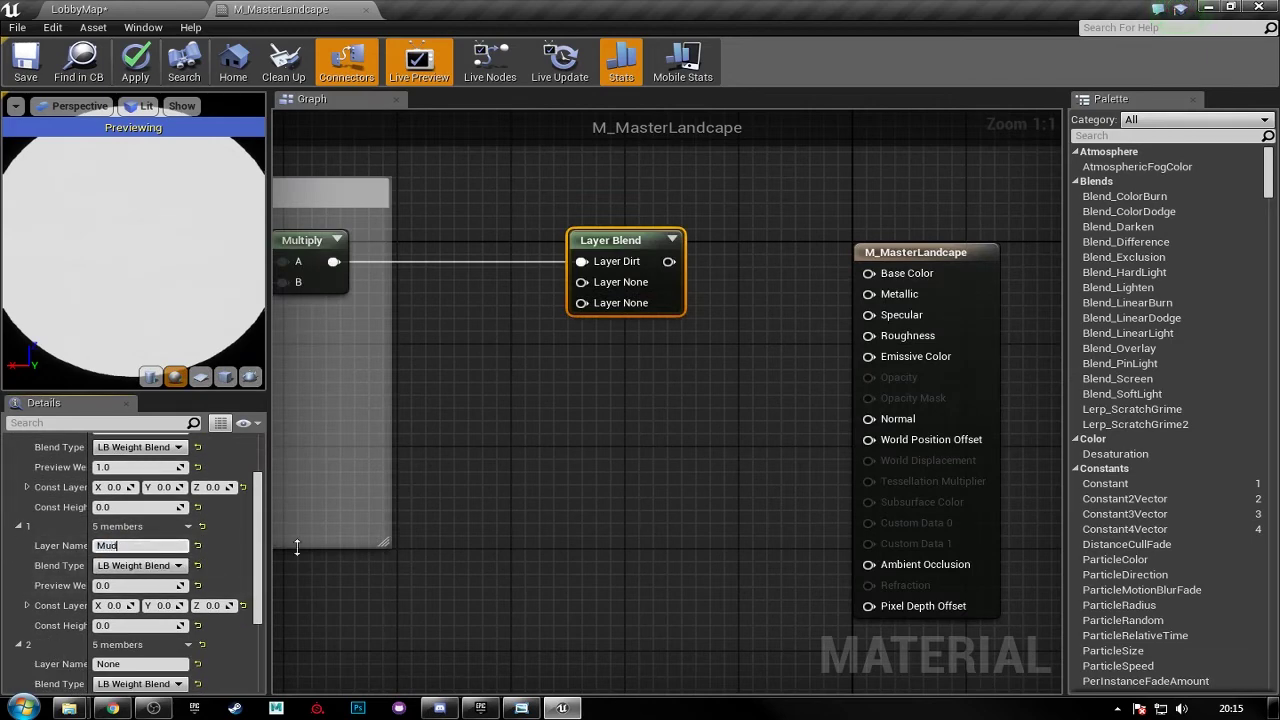
{"action": "type", "text": "Mud"}
{"action": "key", "text": "Return"}
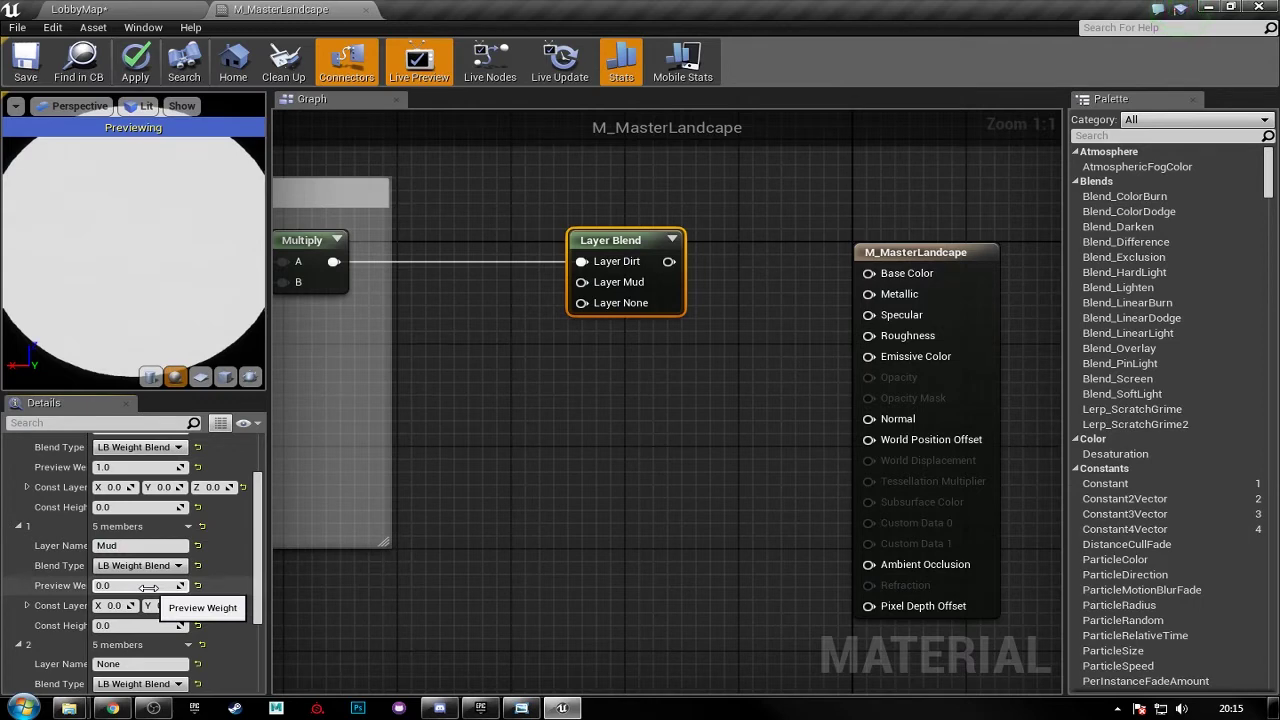
{"action": "type", "text": "1"}
{"action": "key", "text": "Return"}
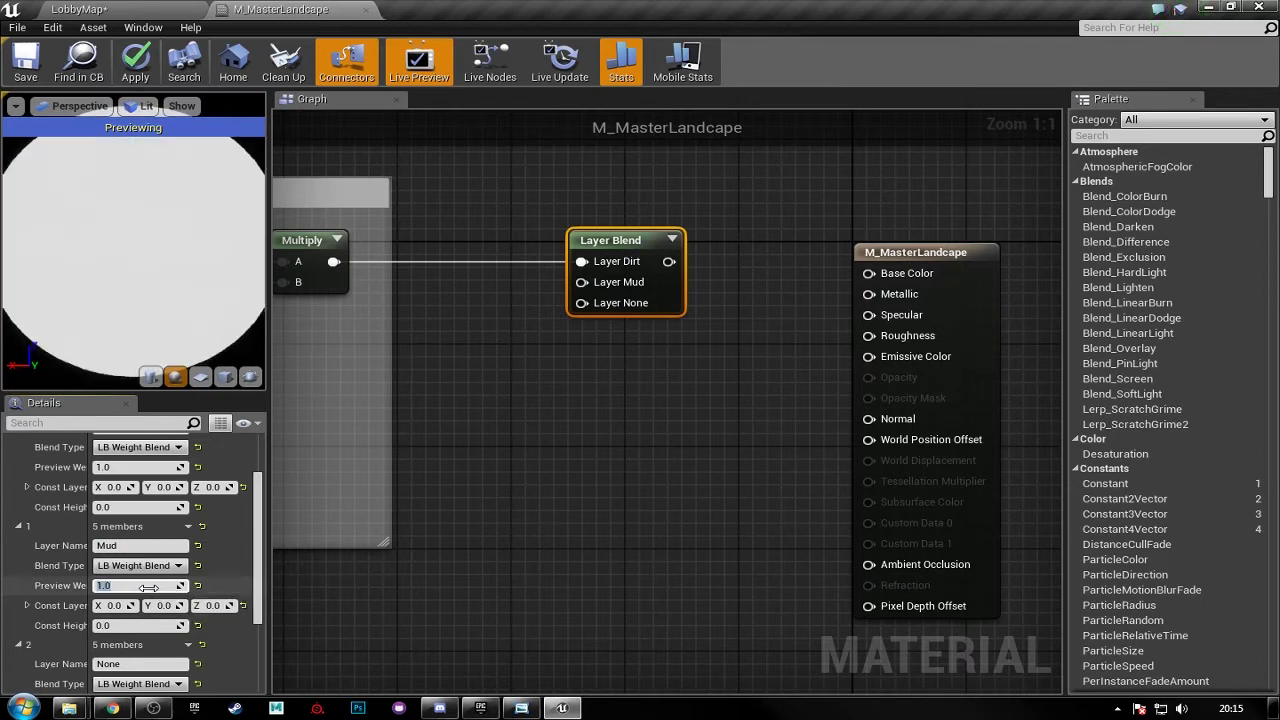
- Name the third layer of the Layer Blend node Grass
{"action": "left_click_drag", "start_coordinate": [255, 557], "coordinate": [255, 607]}
{"action": "left_click", "coordinate": [140, 563]}
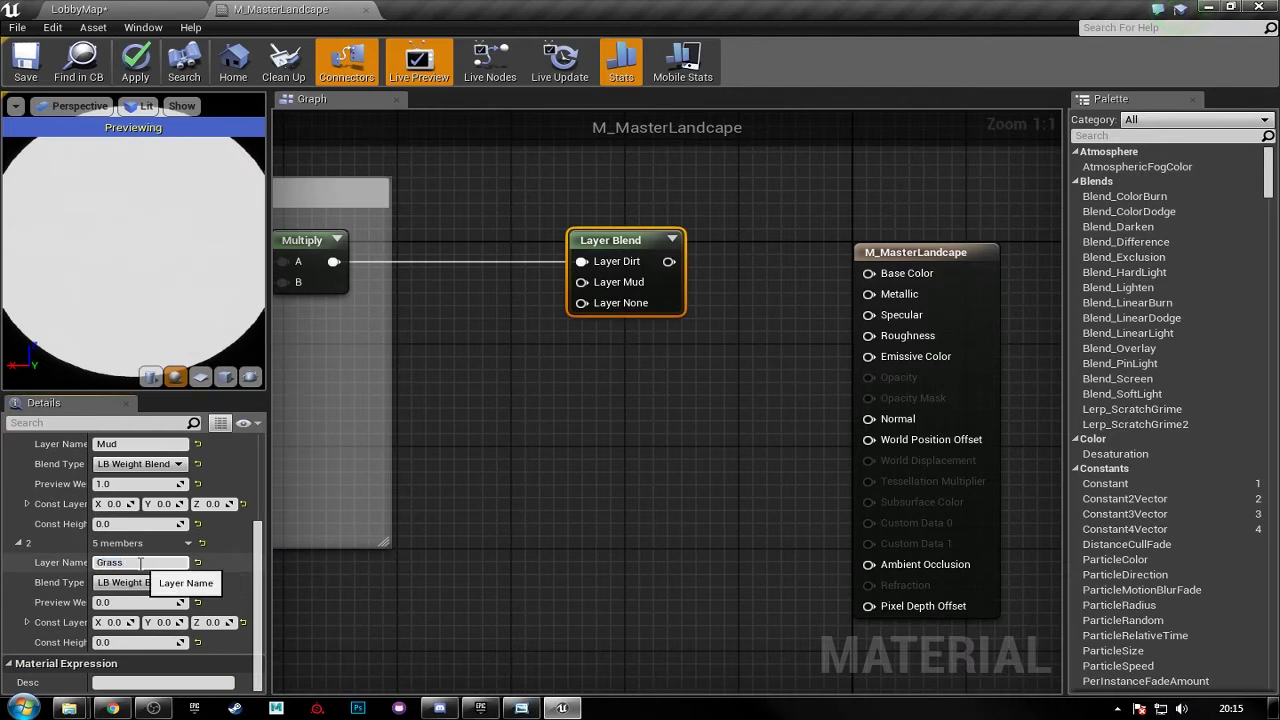
- Name the Layer Blend's third layer Grass with preview weight 1.0, and connect the node's output to Base Color
{"action": "key", "text": "Return"}
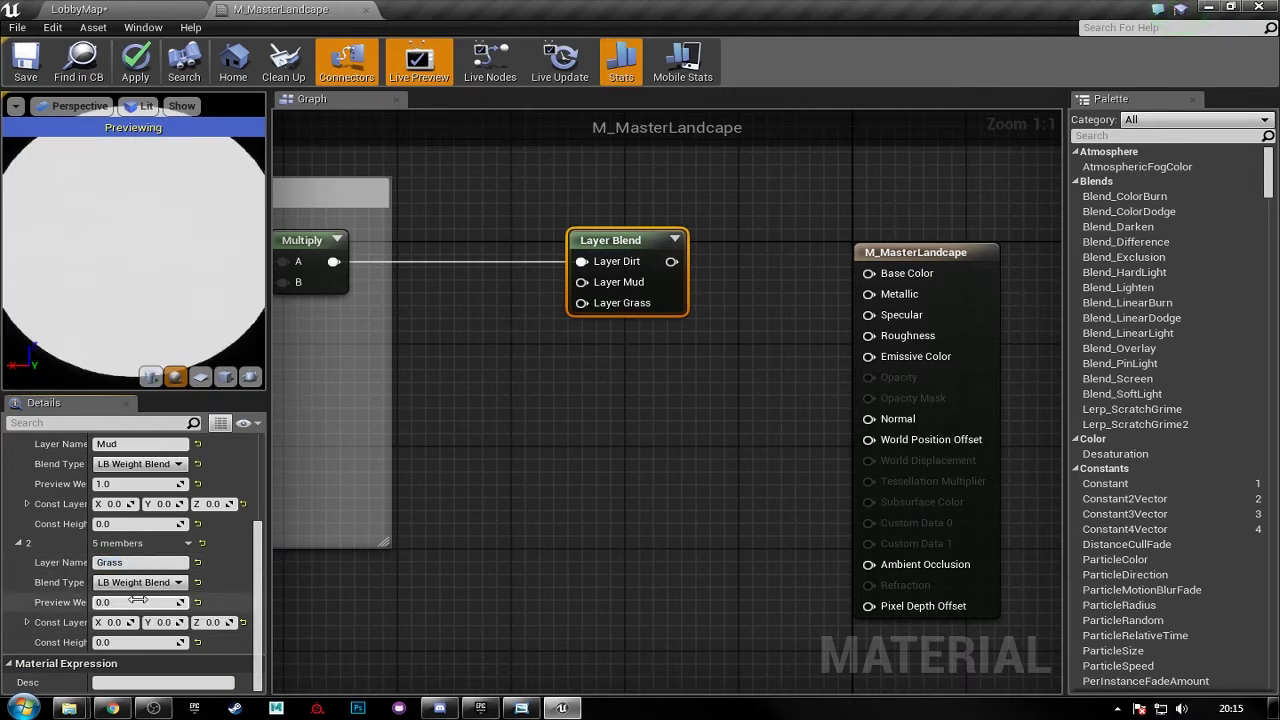
{"action": "left_click", "coordinate": [137, 600]}
{"action": "type", "text": "1"}
{"action": "key", "text": "Return"}
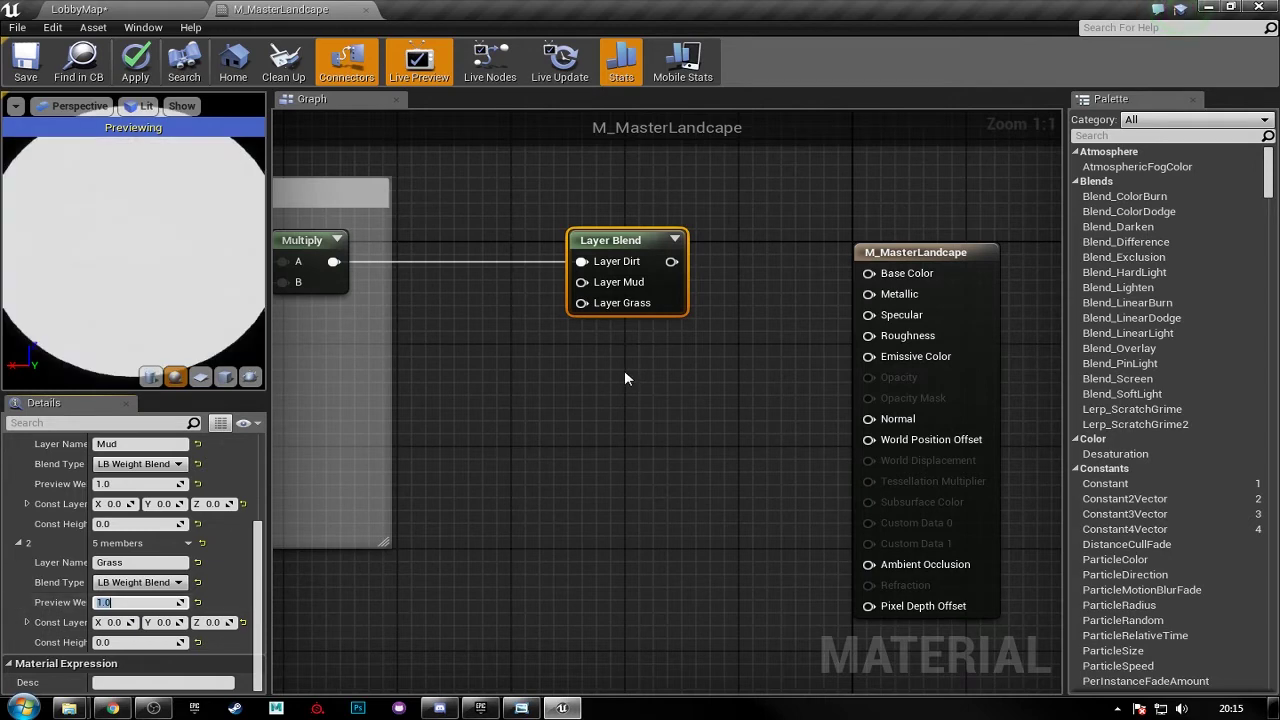
{"action": "right_click_drag", "start_coordinate": [625, 378], "coordinate": [669, 390]}
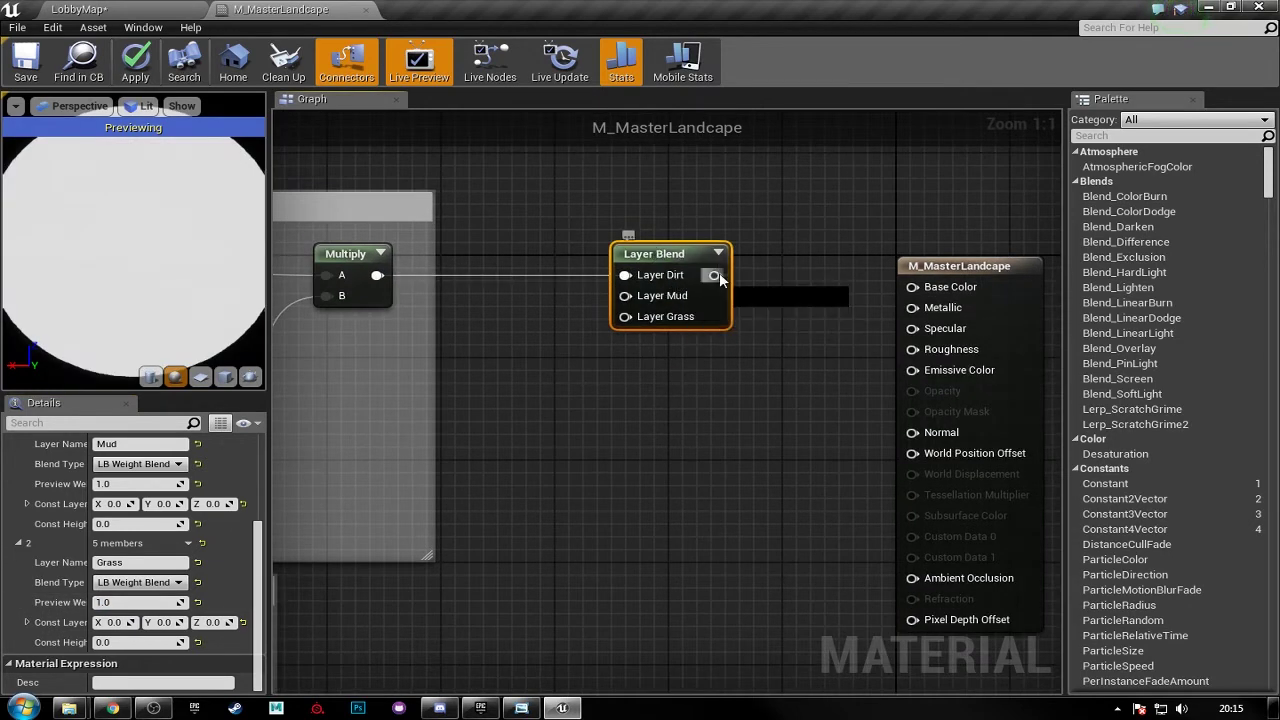
{"action": "left_click_drag", "start_coordinate": [892, 287], "coordinate": [908, 287]}
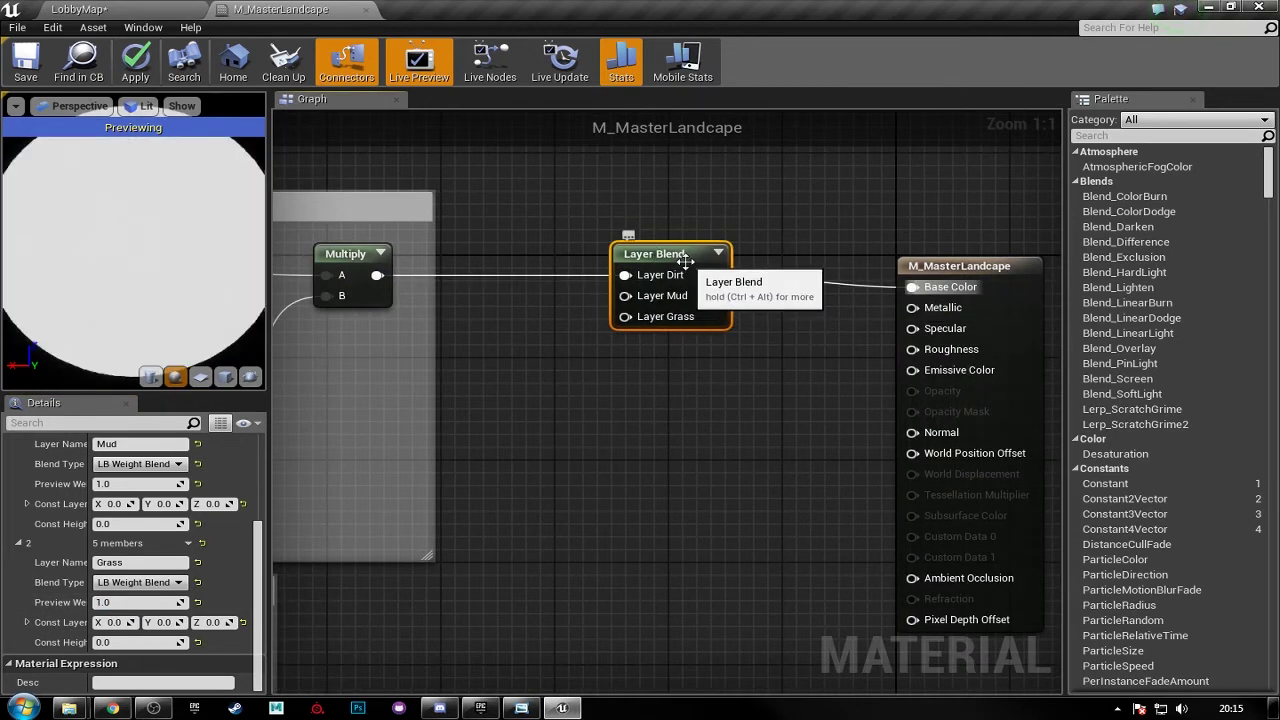
- Duplicate the Layer Blend node, feed the Dirt Roughness Lerp into its Layer Dirt input, and connect its output to Roughness
{"action": "key", "text": "ctrl+c"}
{"action": "key", "text": "ctrl+v"}
{"action": "left_click_drag", "start_coordinate": [676, 399], "coordinate": [650, 400]}
{"action": "scroll", "coordinate": [610, 390], "scroll_direction": "down", "scroll_amount": 3}
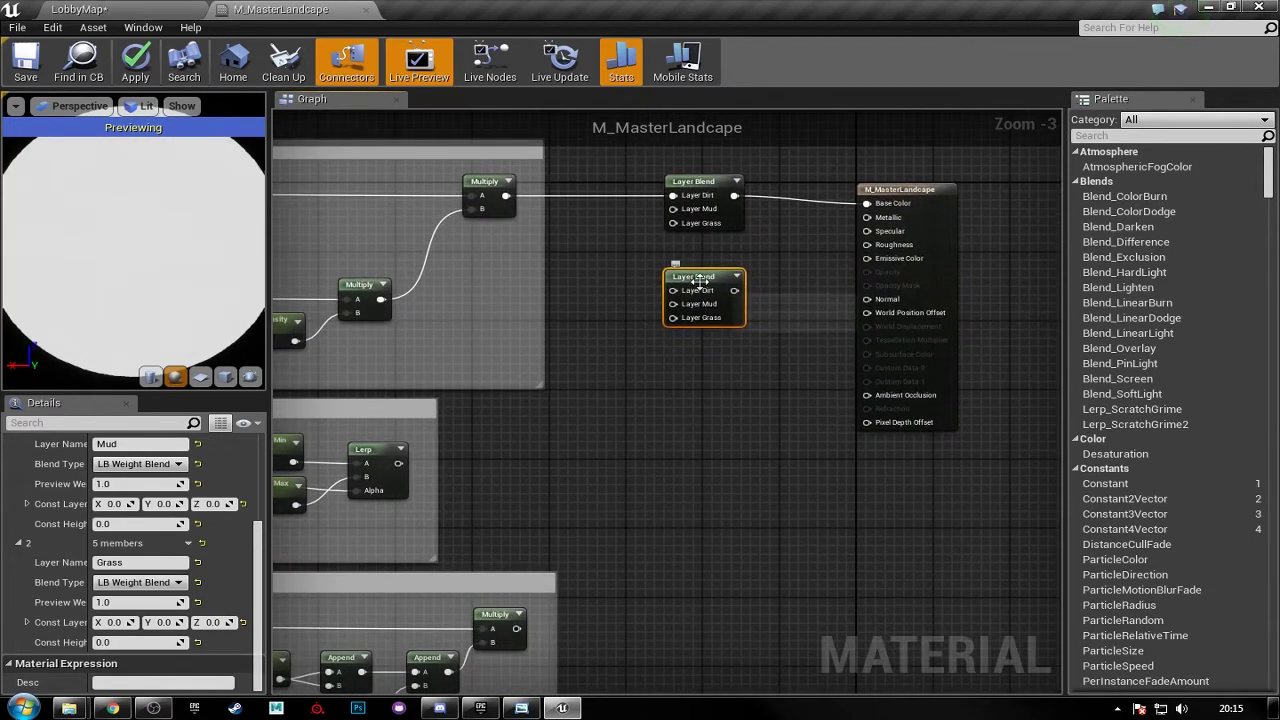
{"action": "left_click_drag", "start_coordinate": [399, 463], "coordinate": [867, 244]}
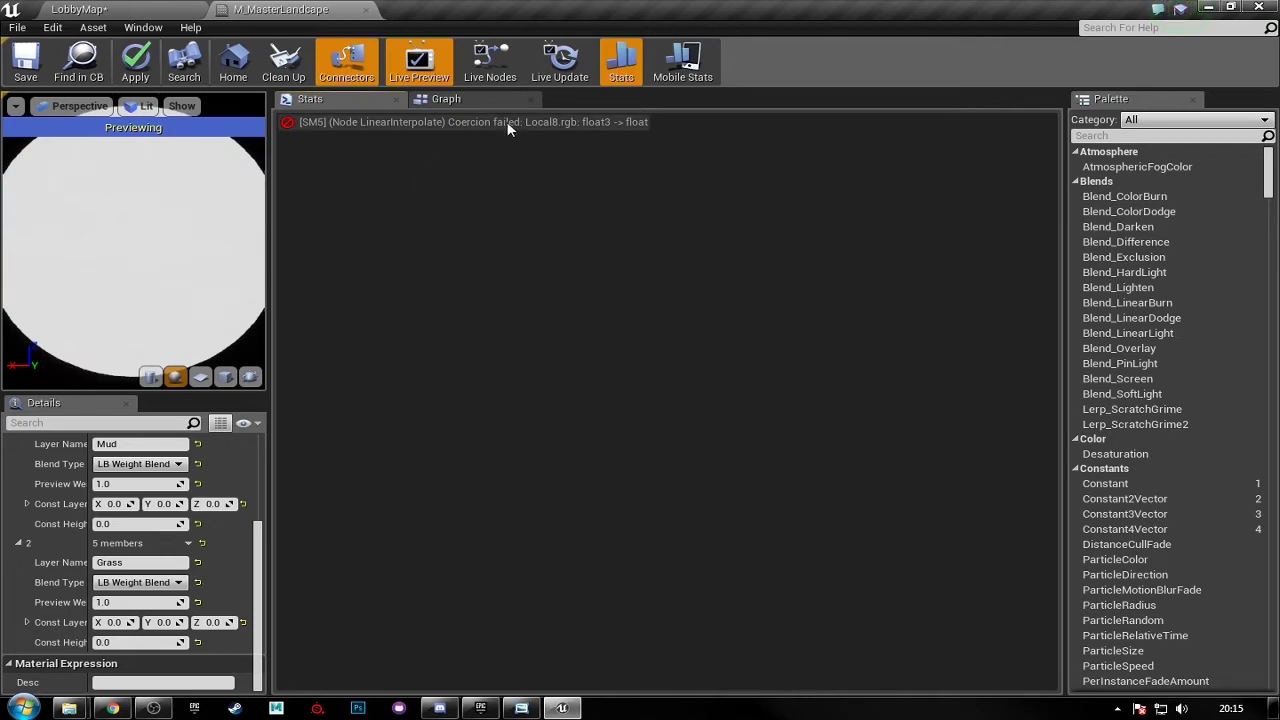
{"action": "left_click", "coordinate": [394, 99]}
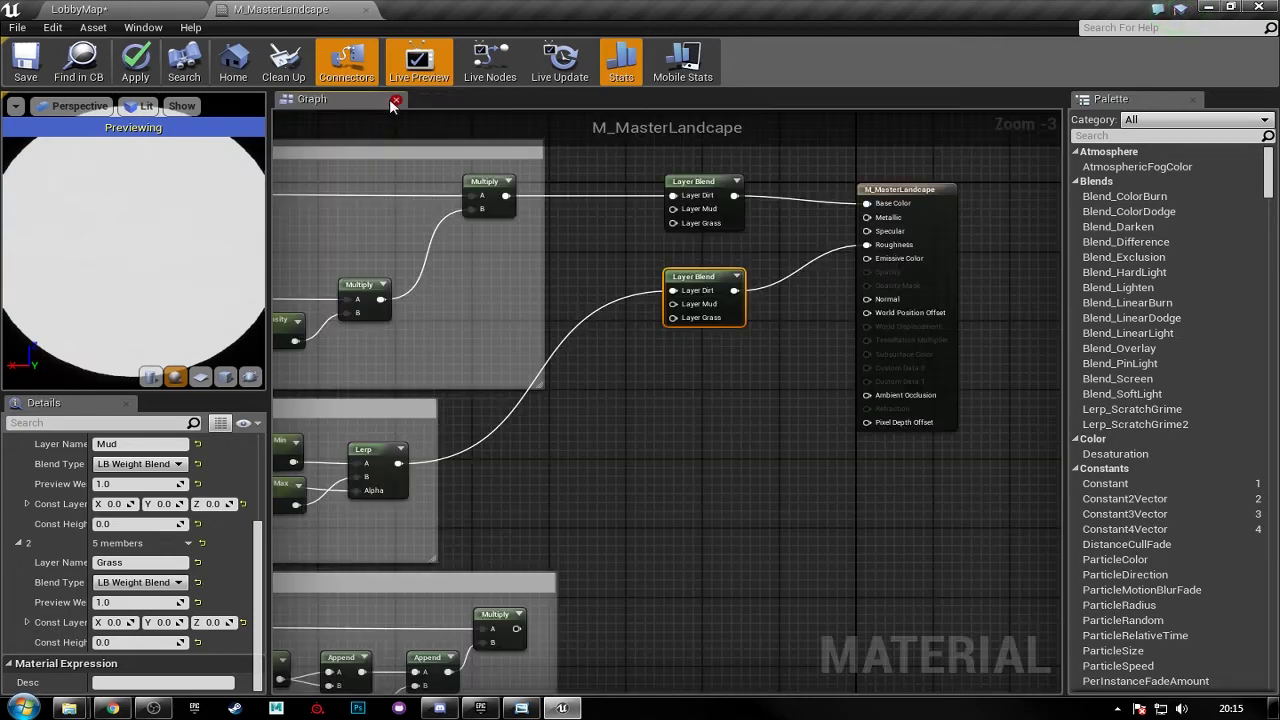
- Connect the red channel of the DirtRoughness texture to the Alpha input of its Lerp node
{"action": "right_click_drag", "start_coordinate": [604, 364], "coordinate": [806, 316]}
{"action": "scroll", "coordinate": [740, 383], "scroll_direction": "down", "scroll_amount": 2}
{"action": "right_click_drag", "start_coordinate": [586, 454], "coordinate": [586, 391]}
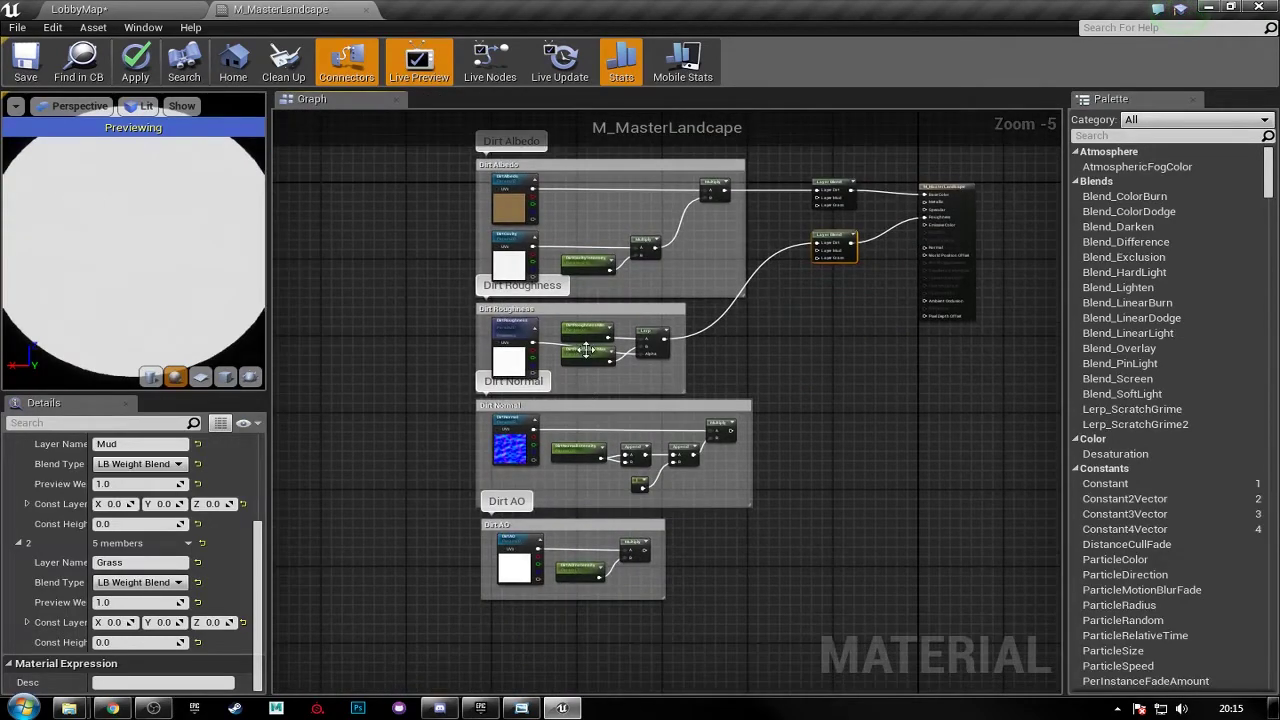
{"action": "scroll", "coordinate": [587, 350], "scroll_direction": "up", "scroll_amount": 3}
{"action": "scroll", "coordinate": [587, 350], "scroll_direction": "up", "scroll_amount": 2}
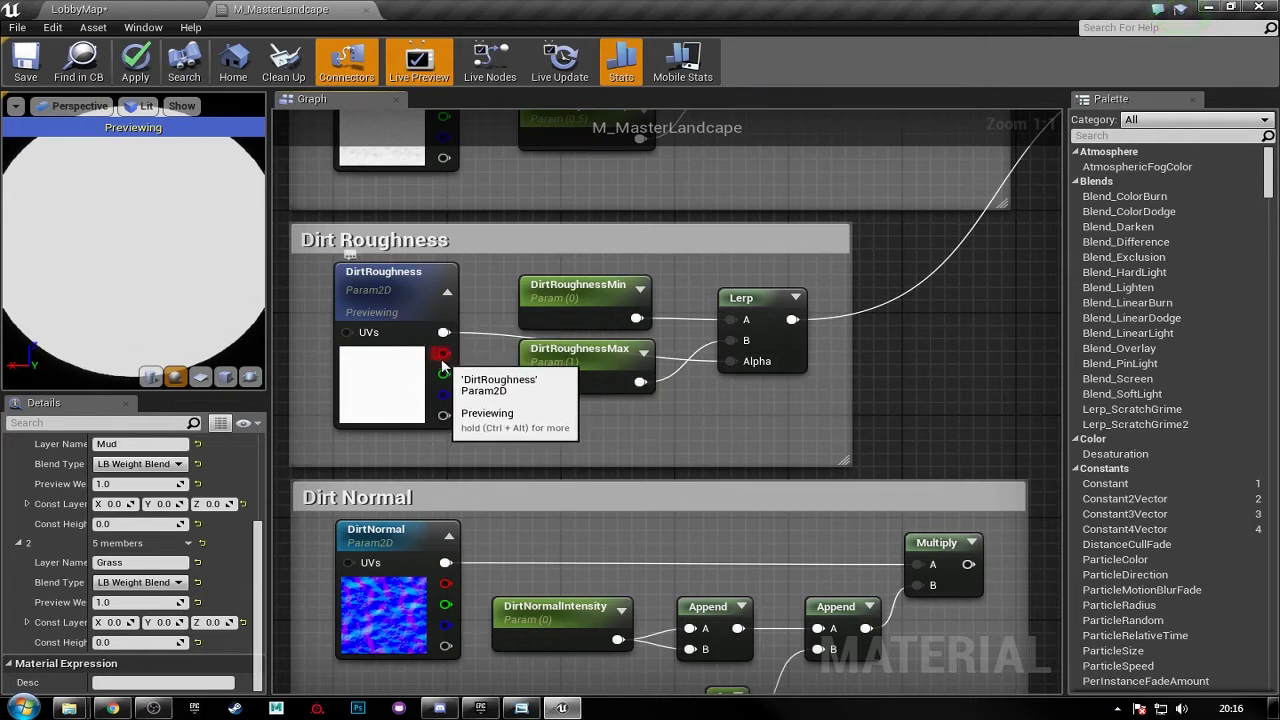
{"action": "left_click_drag", "start_coordinate": [484, 358], "coordinate": [731, 361]}
- Lower the roughness Layer Blend, place a duplicate between the two existing ones, and connect the duplicate's output to Specular
{"action": "scroll", "coordinate": [711, 441], "scroll_direction": "down", "scroll_amount": 4}
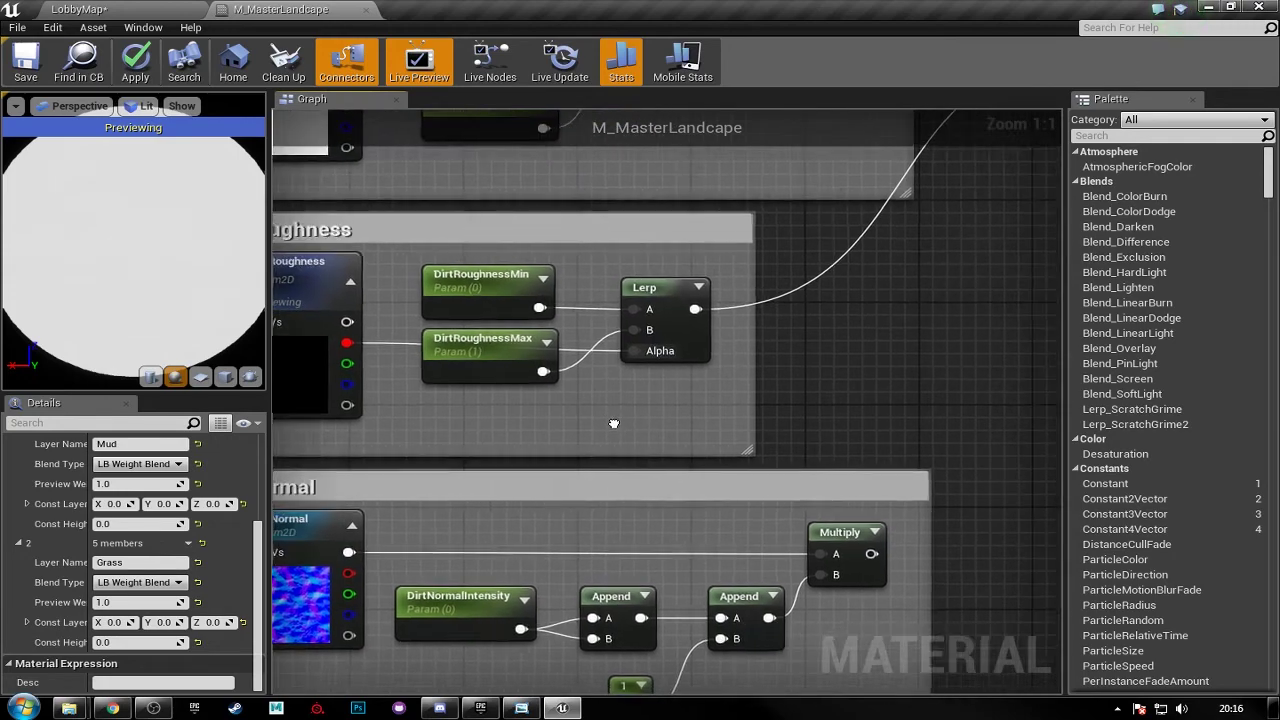
{"action": "right_click_drag", "start_coordinate": [619, 388], "coordinate": [642, 236]}
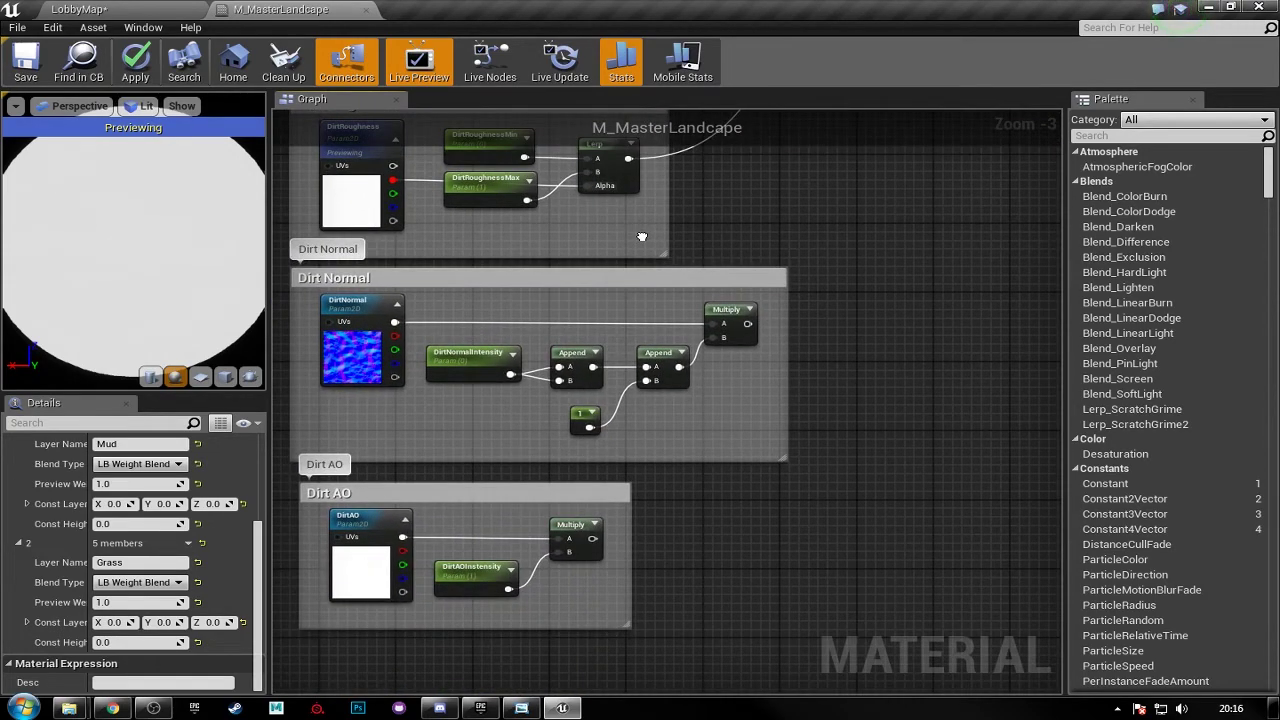
{"action": "right_click_drag", "start_coordinate": [732, 264], "coordinate": [672, 362]}
{"action": "scroll", "coordinate": [607, 261], "scroll_direction": "up", "scroll_amount": 2}
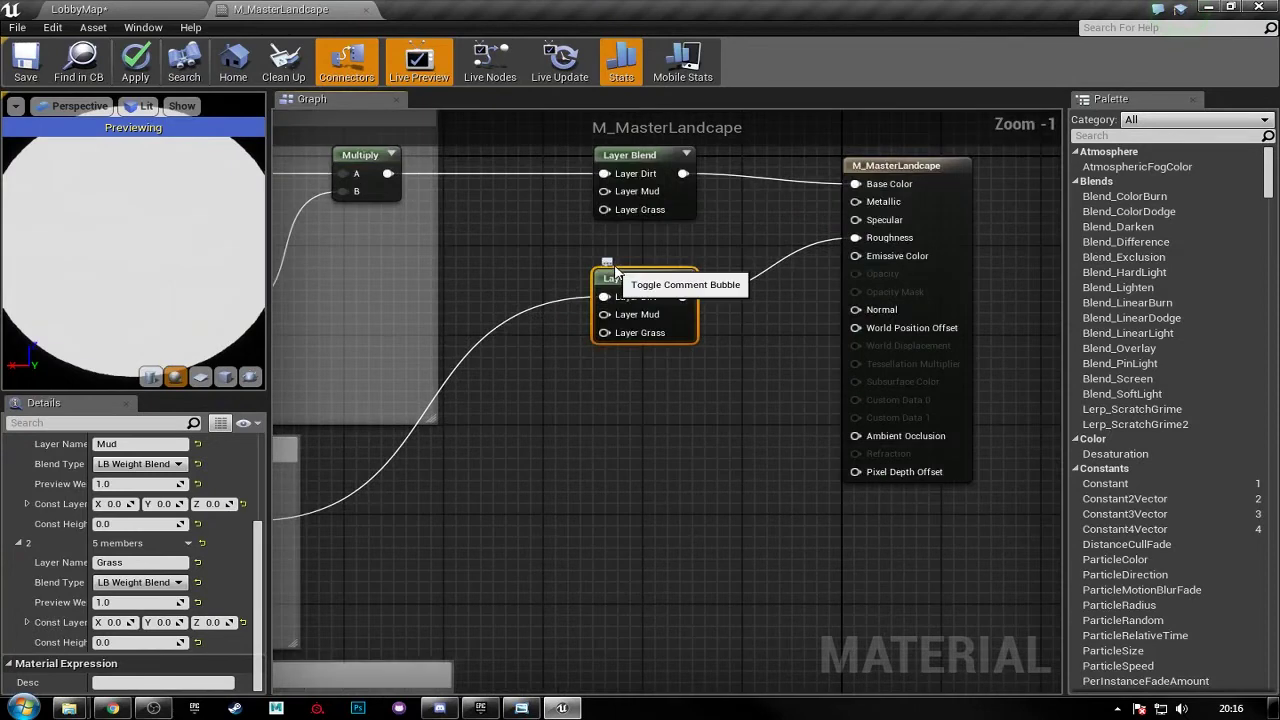
{"action": "left_click_drag", "start_coordinate": [639, 297], "coordinate": [638, 341]}
{"action": "key", "text": "ctrl+w"}
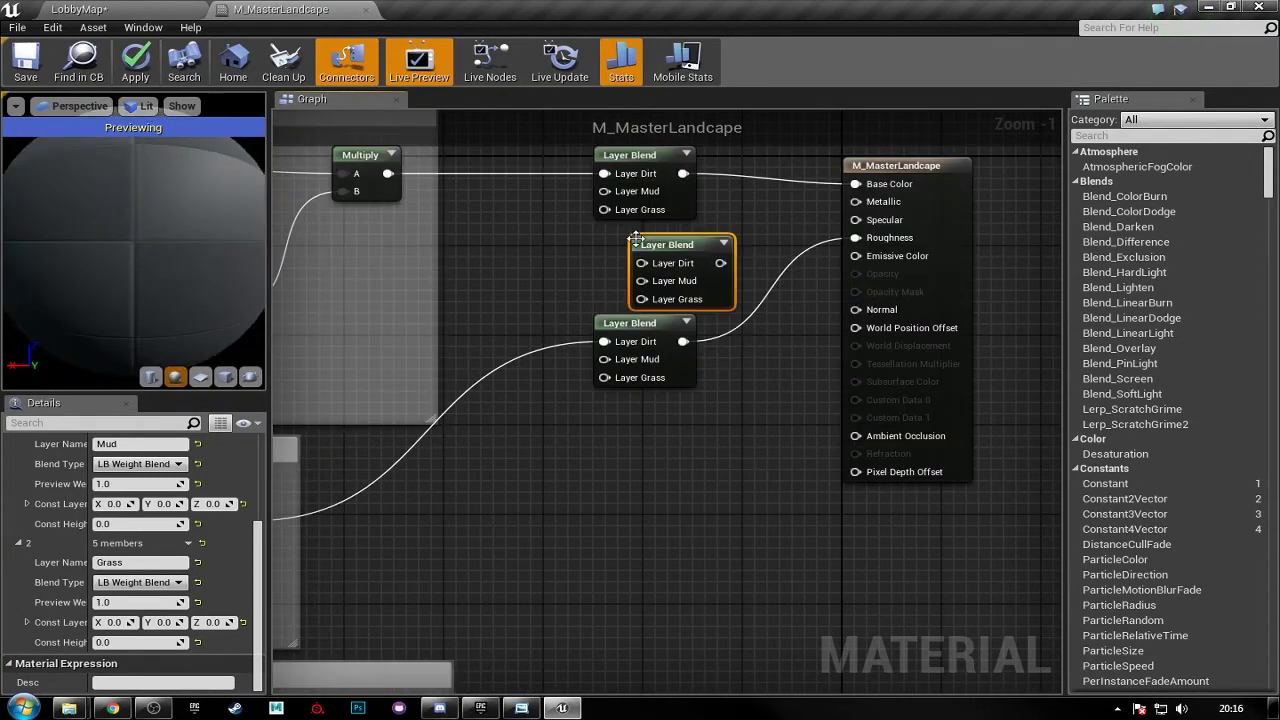
{"action": "left_click_drag", "start_coordinate": [650, 243], "coordinate": [857, 221]}
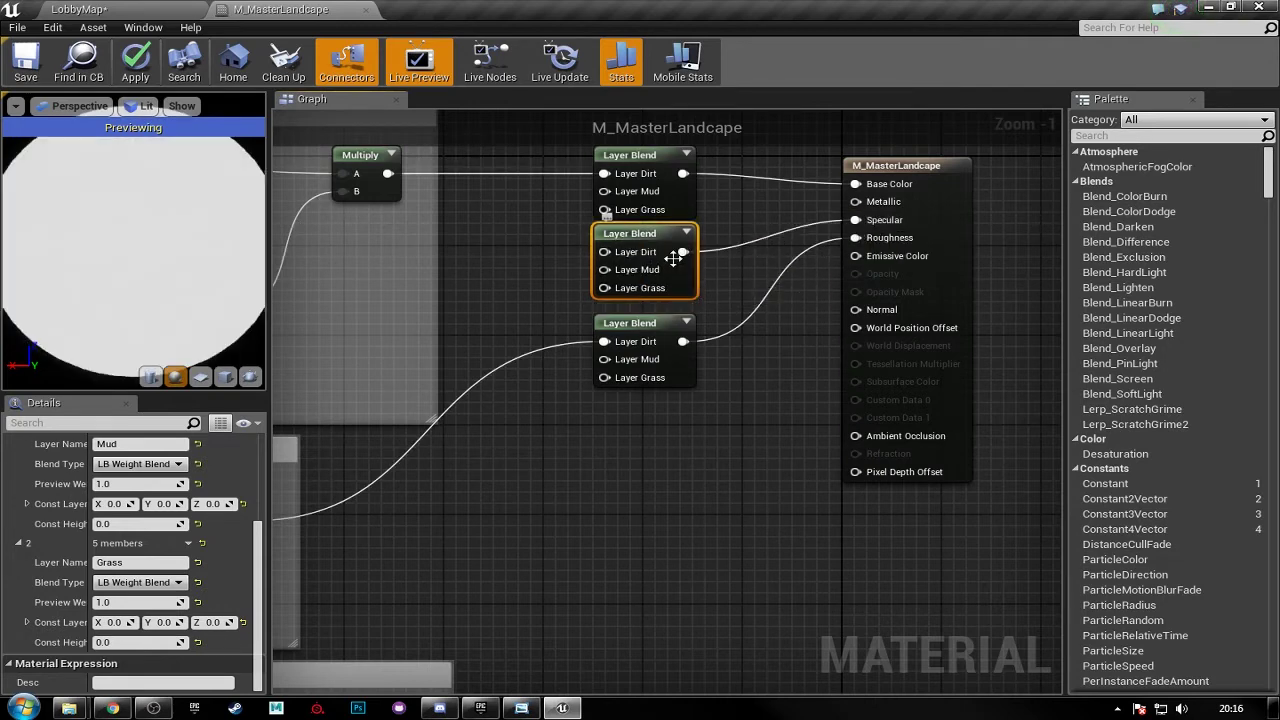
{"action": "left_click_drag", "start_coordinate": [661, 242], "coordinate": [661, 253]}
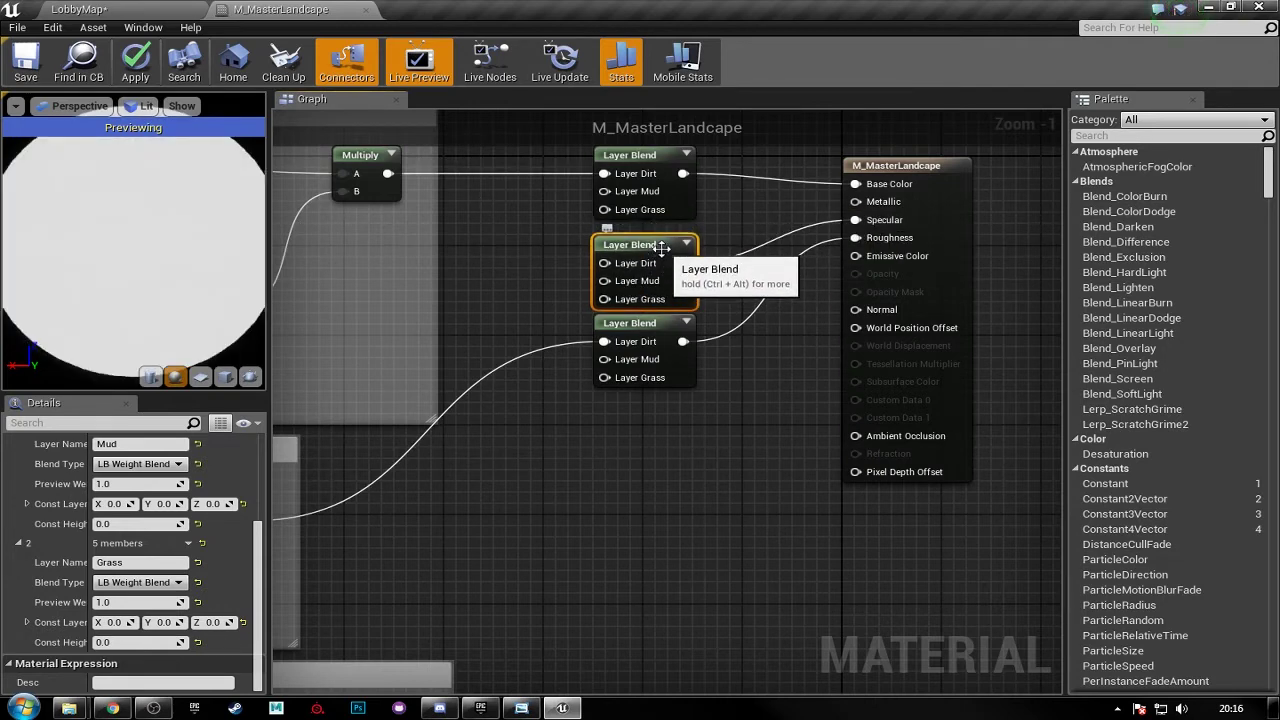
- Duplicate the Layer Blend beneath the roughness one, connect it to Normal, and feed the Dirt Normal Multiply into Layer Dirt
{"action": "right_click_drag", "start_coordinate": [633, 453], "coordinate": [613, 401]}
{"action": "left_click", "coordinate": [613, 401]}
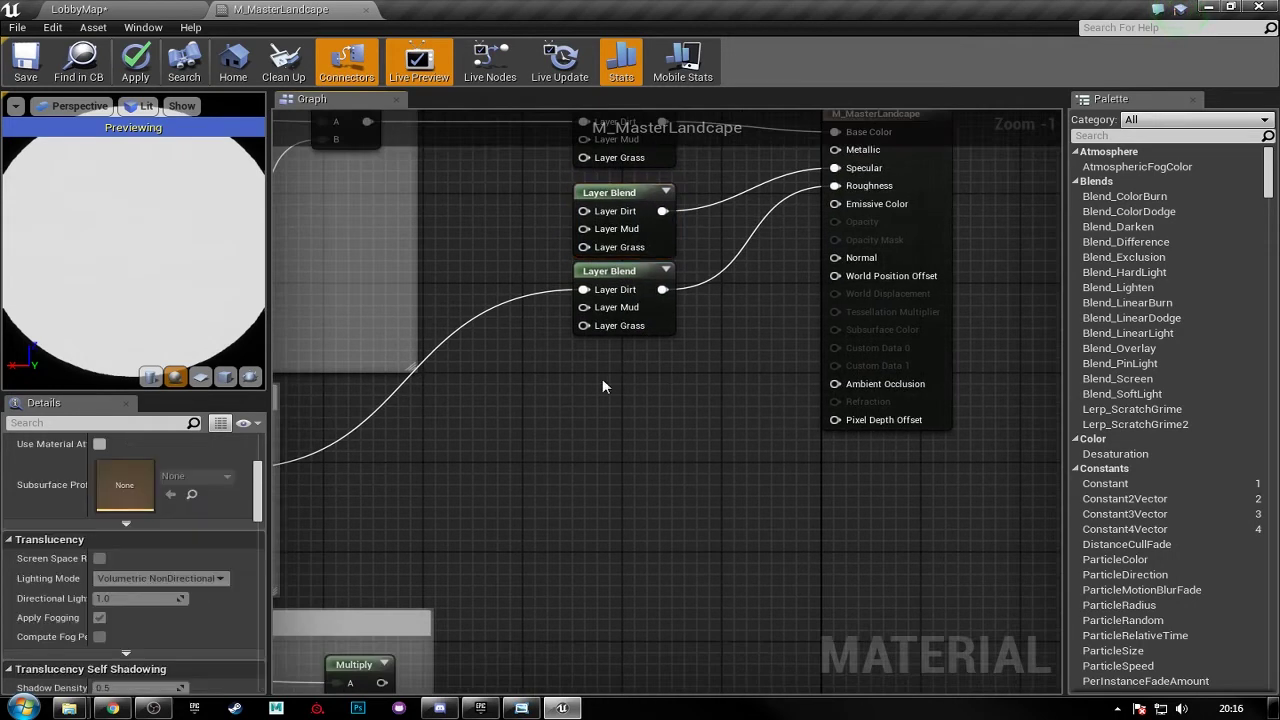
{"action": "left_click", "coordinate": [605, 271]}
{"action": "key", "text": "ctrl+w"}
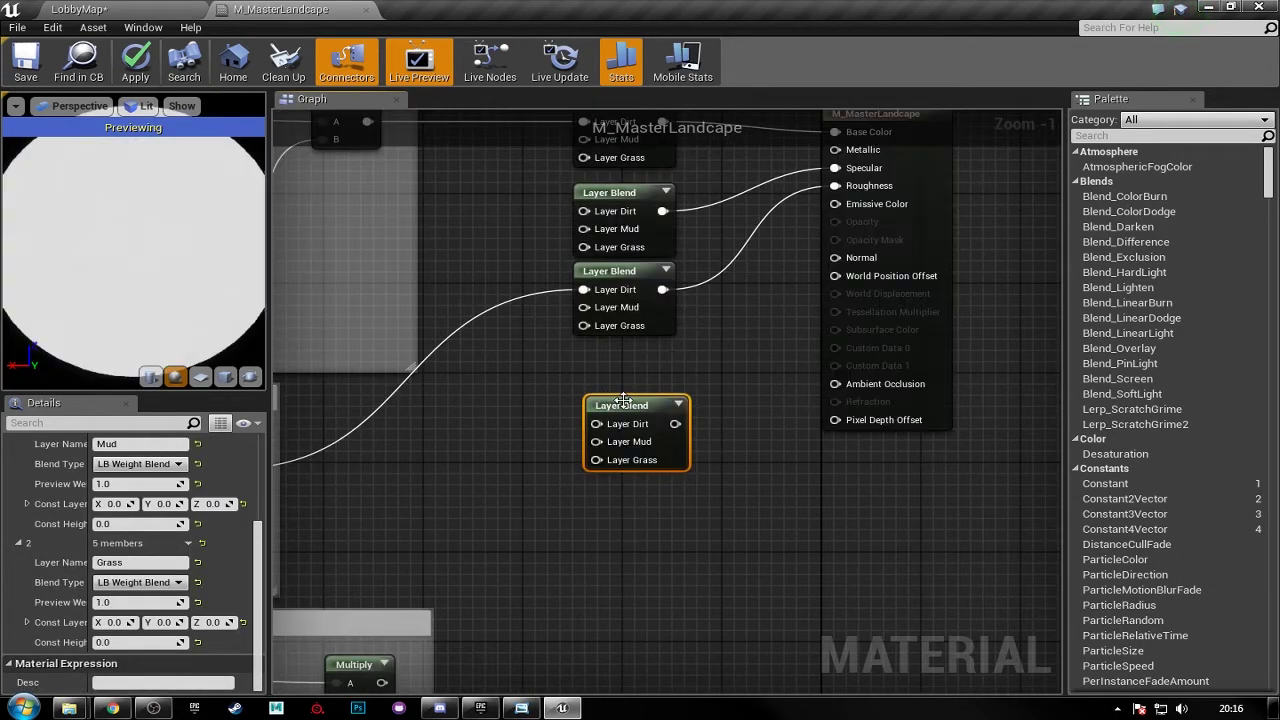
{"action": "left_click_drag", "start_coordinate": [620, 401], "coordinate": [835, 258]}
{"action": "right_click_drag", "start_coordinate": [450, 524], "coordinate": [729, 358]}
{"action": "left_click_drag", "start_coordinate": [661, 516], "coordinate": [863, 212]}
{"action": "right_click_drag", "start_coordinate": [901, 457], "coordinate": [643, 488]}
{"action": "left_click", "coordinate": [636, 343]}
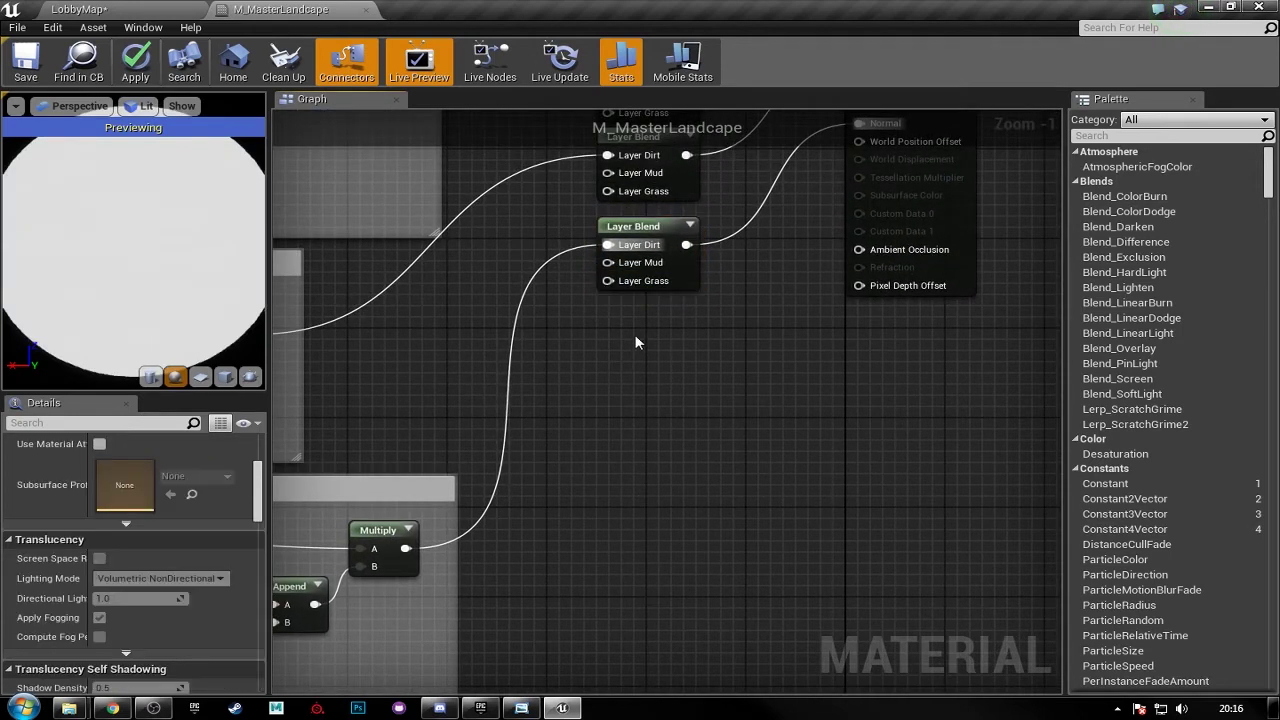
- Duplicate the Layer Blend again, connect it to Ambient Occlusion, and feed the Dirt AO Multiply into Layer Dirt
{"action": "left_click", "coordinate": [647, 220]}
{"action": "key", "text": "ctrl+c"}
{"action": "key", "text": "ctrl+v"}
{"action": "left_click_drag", "start_coordinate": [662, 376], "coordinate": [858, 250]}
{"action": "right_click_drag", "start_coordinate": [691, 443], "coordinate": [845, 309]}
{"action": "scroll", "coordinate": [845, 307], "scroll_direction": "down", "scroll_amount": 1}
{"action": "right_click_drag", "start_coordinate": [643, 495], "coordinate": [685, 395]}
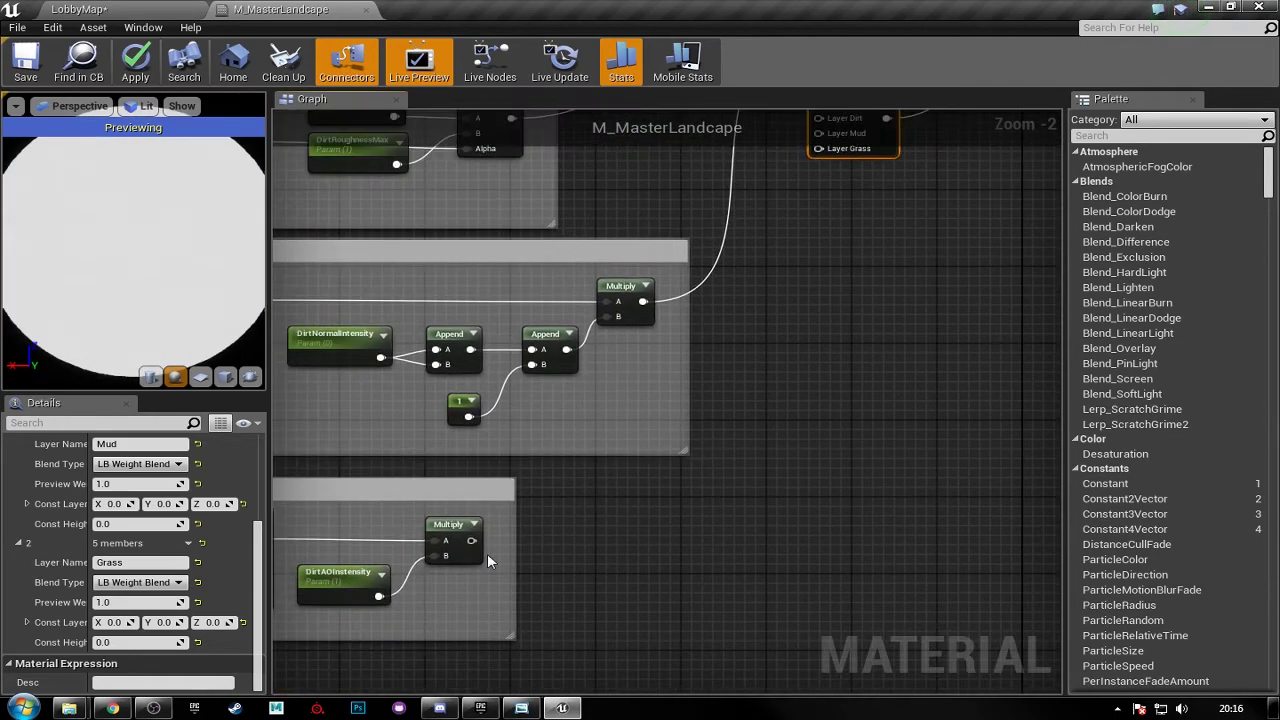
{"action": "left_click_drag", "start_coordinate": [471, 540], "coordinate": [836, 247]}
{"action": "right_click_drag", "start_coordinate": [794, 391], "coordinate": [872, 360]}
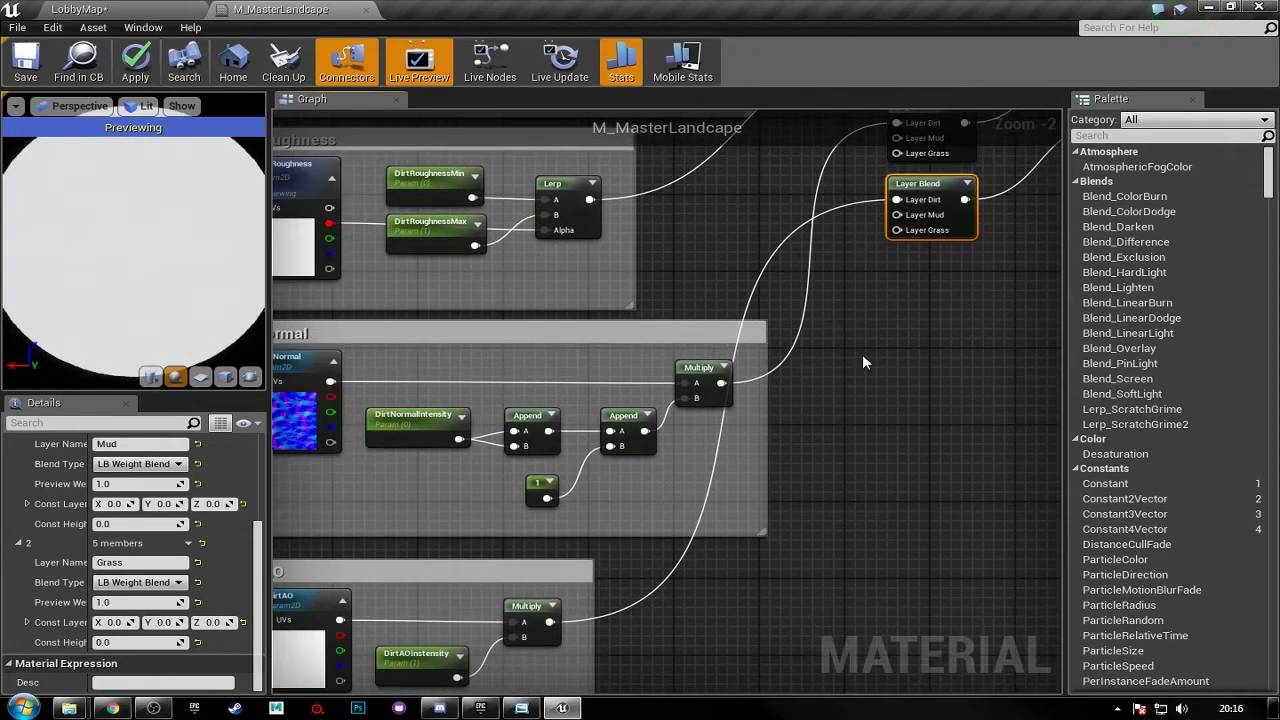
- Move the four Dirt groups farther from the Layer Blend nodes and enclose them in a comment named Dirt
{"action": "scroll", "coordinate": [872, 362], "scroll_direction": "down", "scroll_amount": 3}
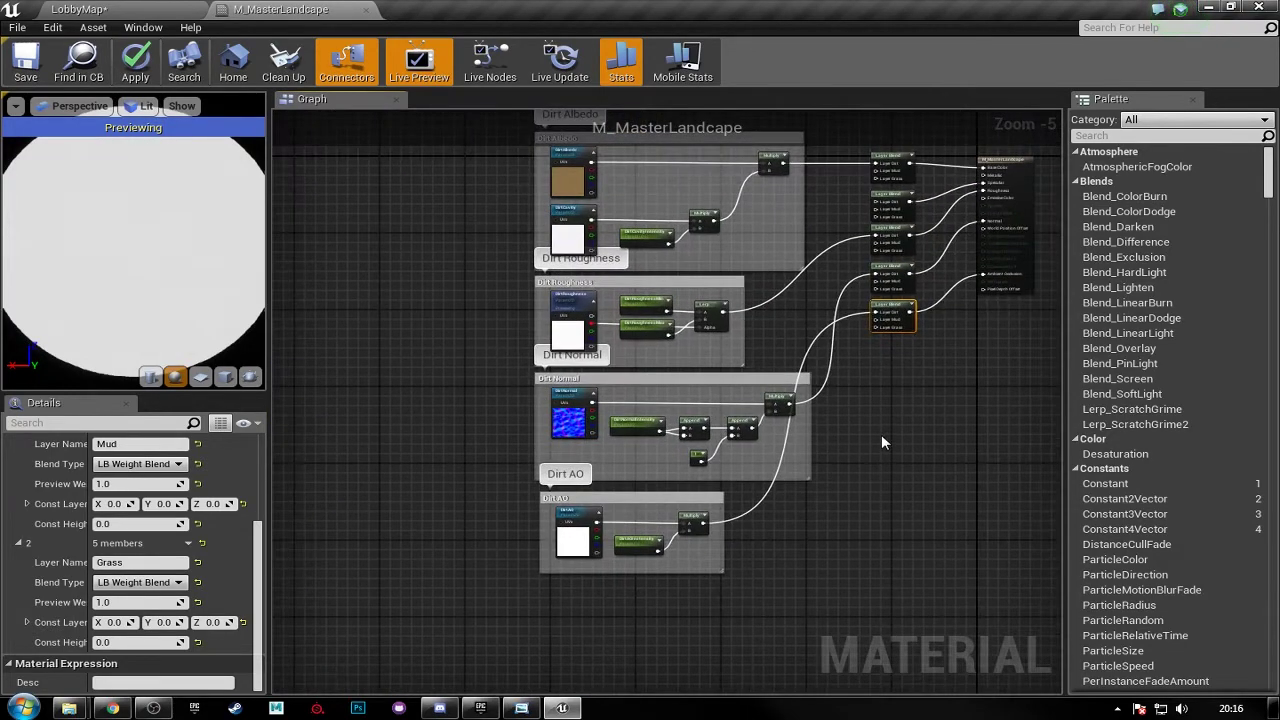
{"action": "scroll", "coordinate": [881, 434], "scroll_direction": "down", "scroll_amount": 1}
{"action": "right_click_drag", "start_coordinate": [570, 206], "coordinate": [514, 198]}
{"action": "left_click_drag", "start_coordinate": [527, 168], "coordinate": [798, 542]}
{"action": "left_click_drag", "start_coordinate": [622, 255], "coordinate": [516, 257]}
{"action": "key", "text": "c"}
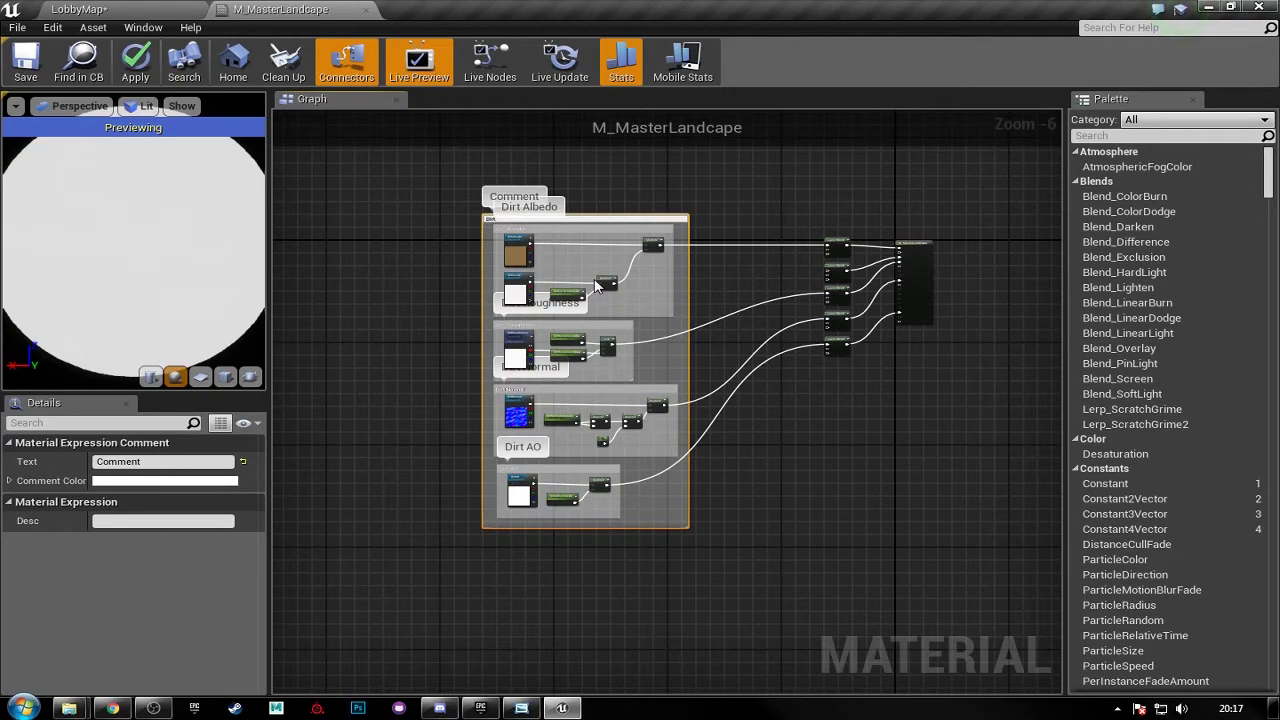
- Move the whole Dirt comment group up, above the level of the Layer Blend nodes
{"action": "scroll", "coordinate": [640, 320], "scroll_direction": "up", "scroll_amount": 2}
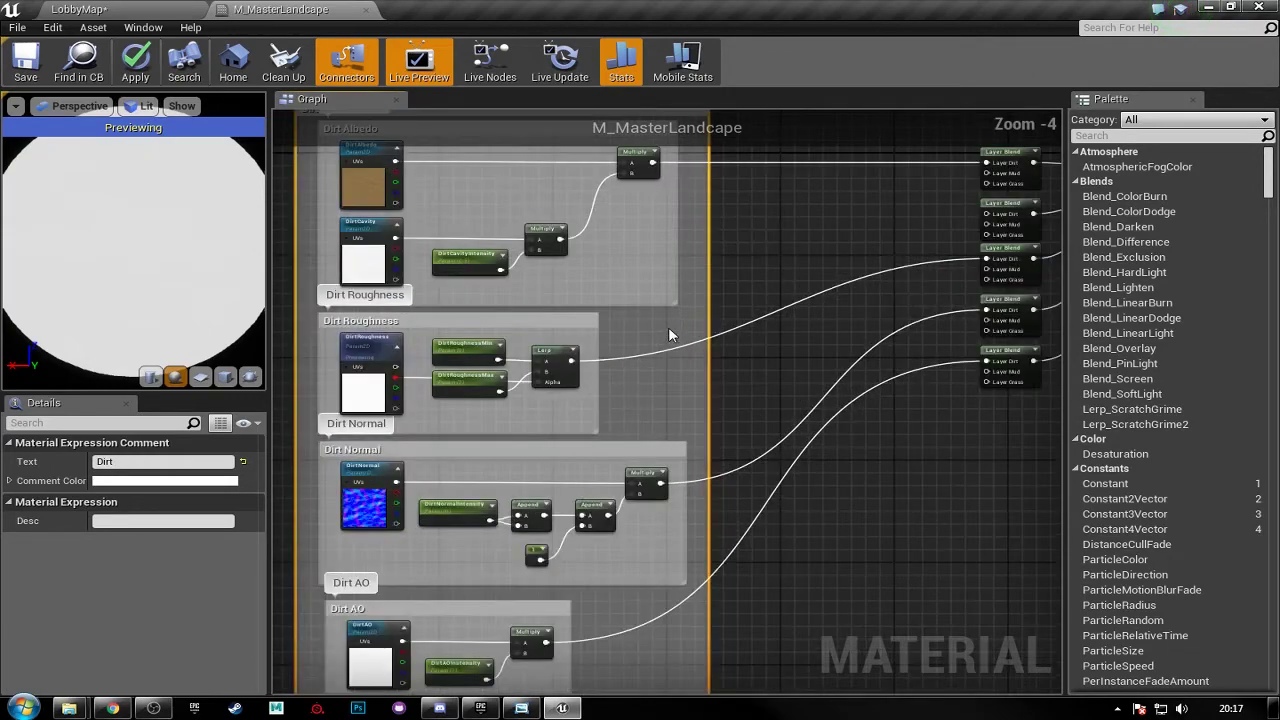
{"action": "scroll", "coordinate": [746, 363], "scroll_direction": "down", "scroll_amount": 2}
{"action": "right_click_drag", "start_coordinate": [746, 363], "coordinate": [722, 292]}
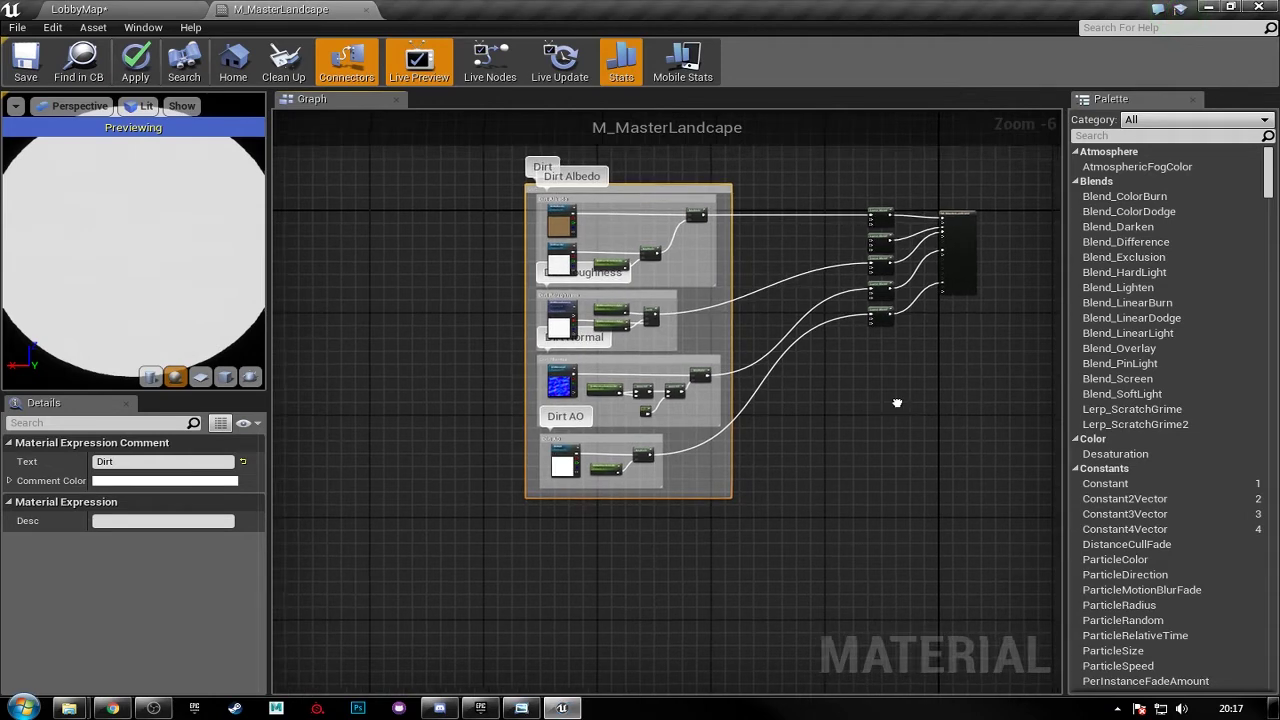
{"action": "right_click_drag", "start_coordinate": [899, 405], "coordinate": [863, 438]}
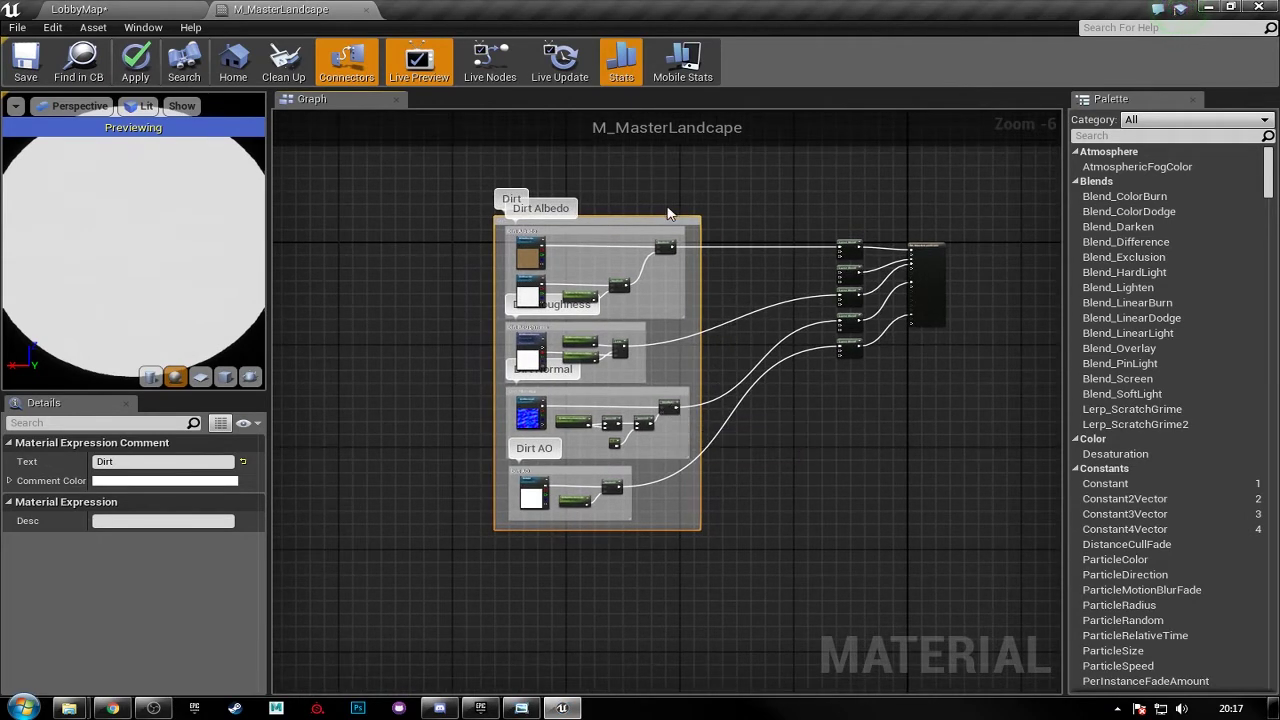
{"action": "left_click_drag", "start_coordinate": [647, 229], "coordinate": [636, 188]}
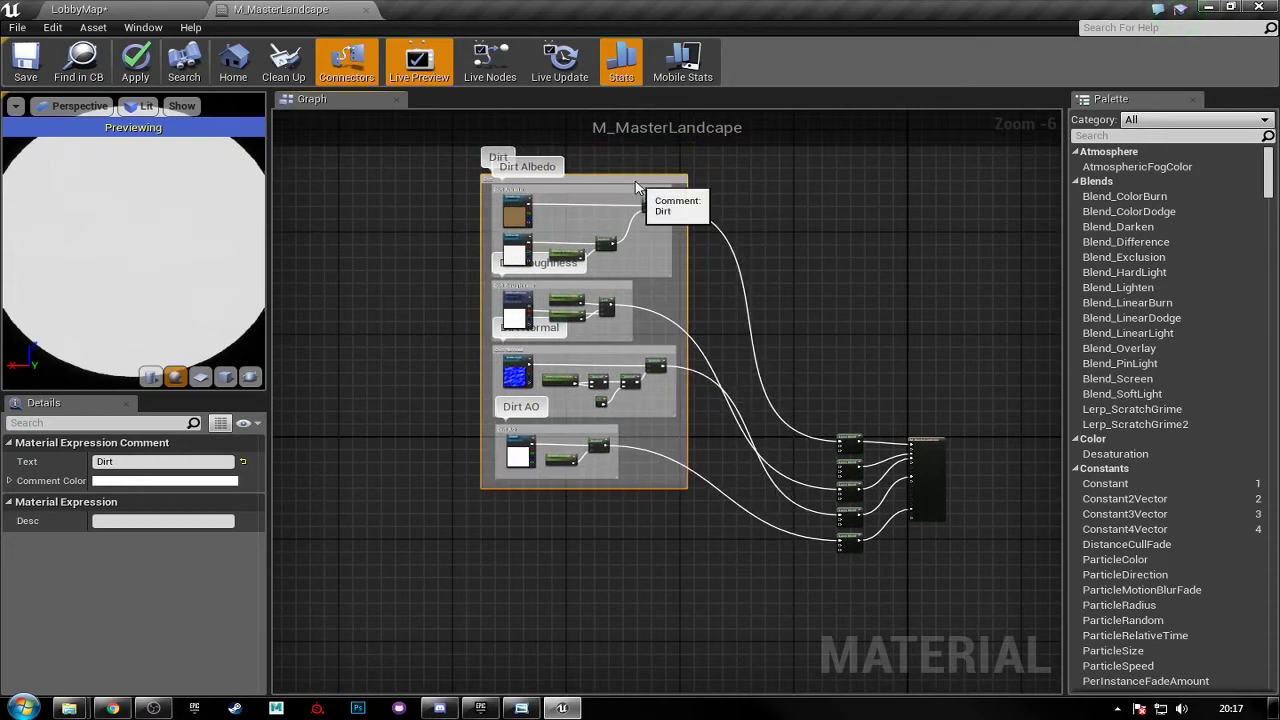
{"action": "right_click_drag", "start_coordinate": [594, 575], "coordinate": [616, 378]}
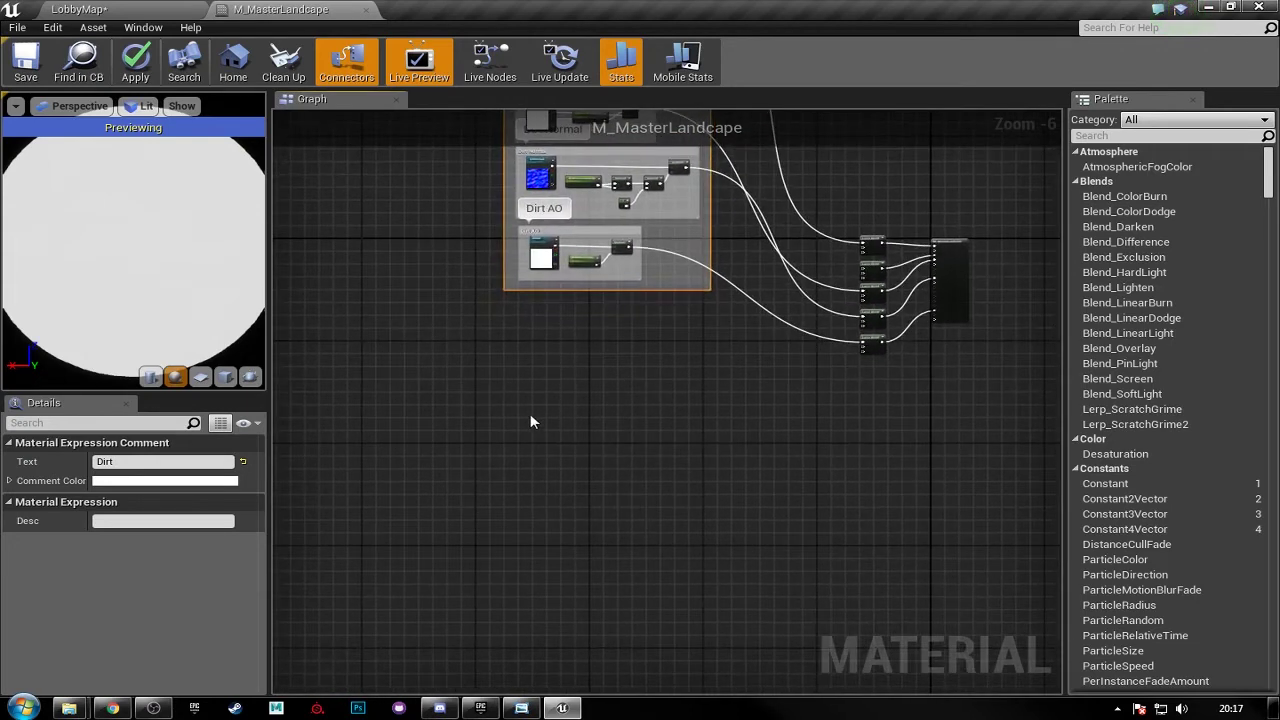
{"action": "key", "text": "ctrl+v"}
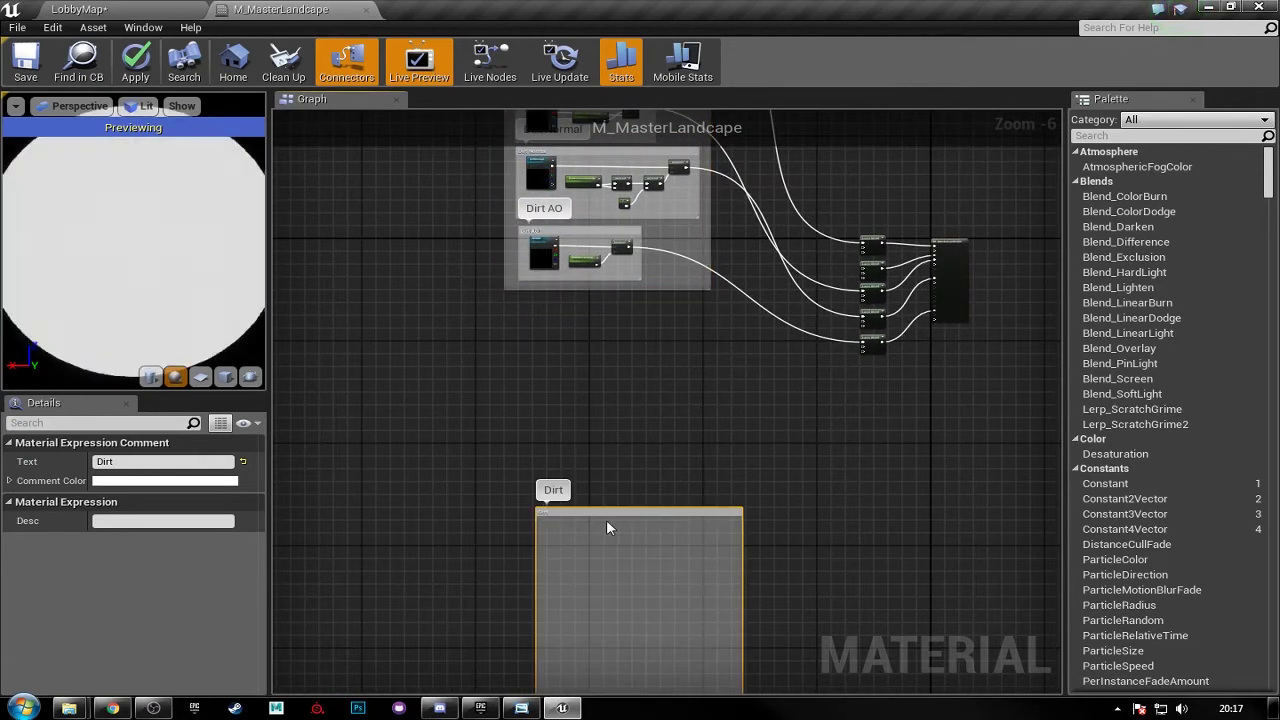
{"action": "key", "text": "ctrl+z"}
- Duplicate the Dirt comment together with all its nested groups and nodes, and place the copy directly beneath the original
{"action": "right_click_drag", "start_coordinate": [591, 270], "coordinate": [609, 496]}
{"action": "left_click_drag", "start_coordinate": [469, 140], "coordinate": [773, 604]}
{"action": "right_click_drag", "start_coordinate": [731, 614], "coordinate": [695, 387]}
{"action": "right_click_drag", "start_coordinate": [607, 467], "coordinate": [629, 403]}
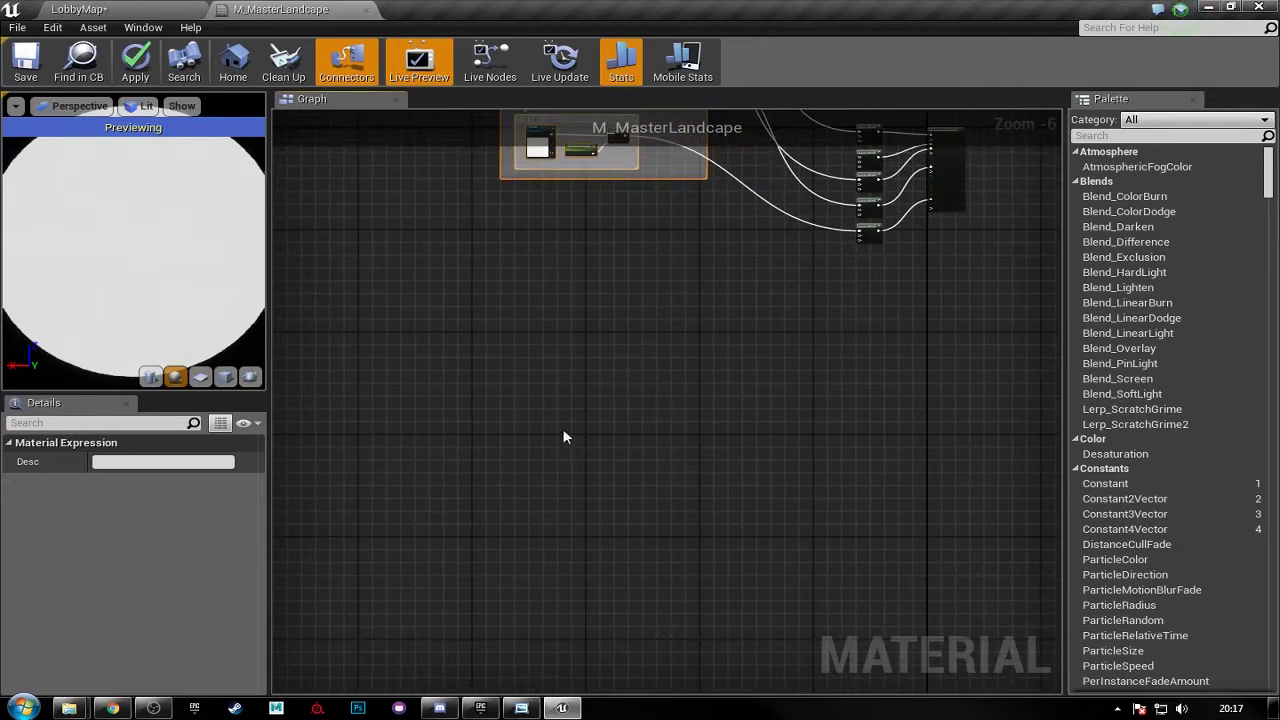
{"action": "key", "text": "ctrl+v"}
{"action": "left_click_drag", "start_coordinate": [639, 298], "coordinate": [655, 205]}
{"action": "right_click_drag", "start_coordinate": [612, 229], "coordinate": [656, 348]}
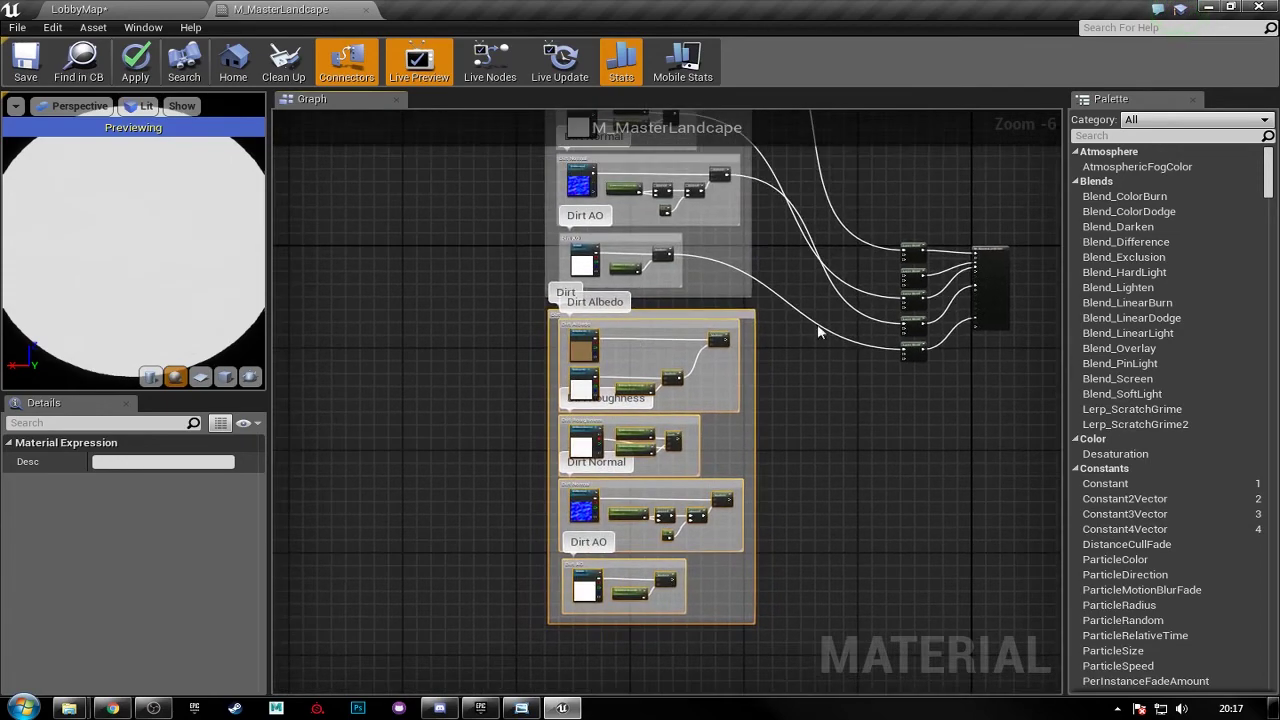
- Rename the outer comment of the duplicated Dirt group as Mud
{"action": "scroll", "coordinate": [818, 332], "scroll_direction": "up", "scroll_amount": 5}
{"action": "scroll", "coordinate": [809, 271], "scroll_direction": "down", "scroll_amount": 1}
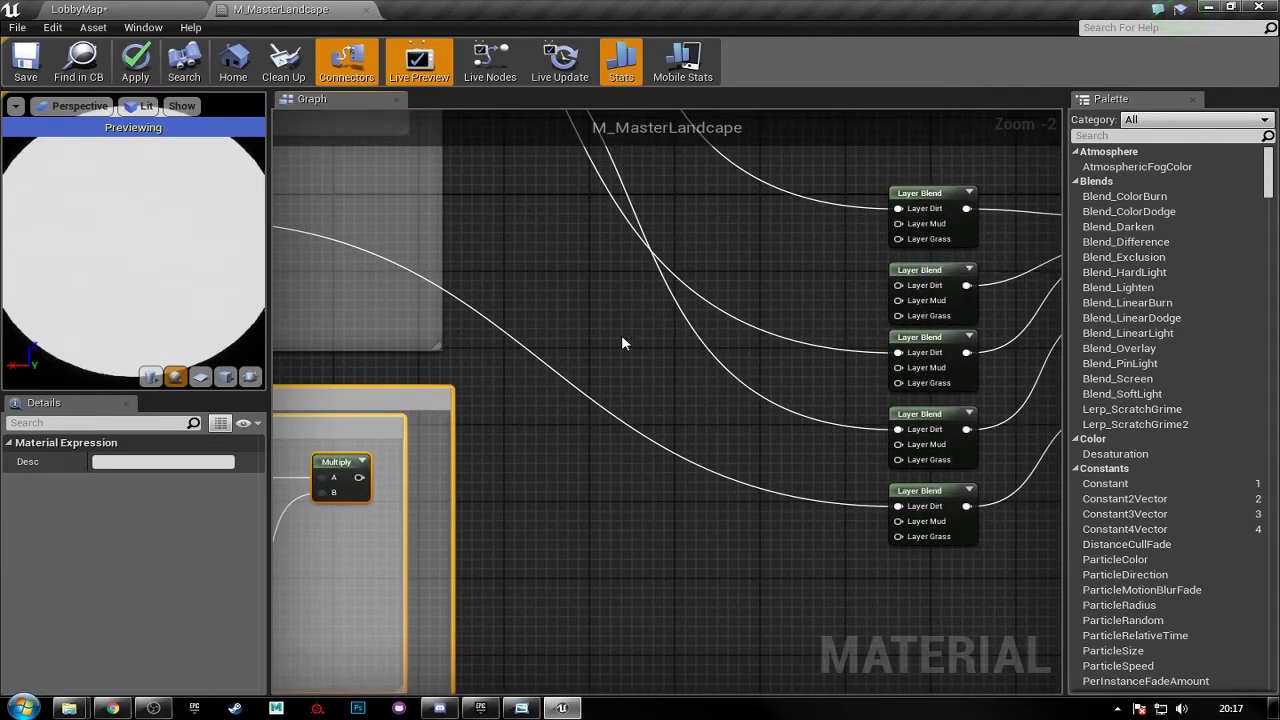
{"action": "right_click_drag", "start_coordinate": [622, 337], "coordinate": [978, 257]}
{"action": "right_click_drag", "start_coordinate": [484, 359], "coordinate": [727, 348]}
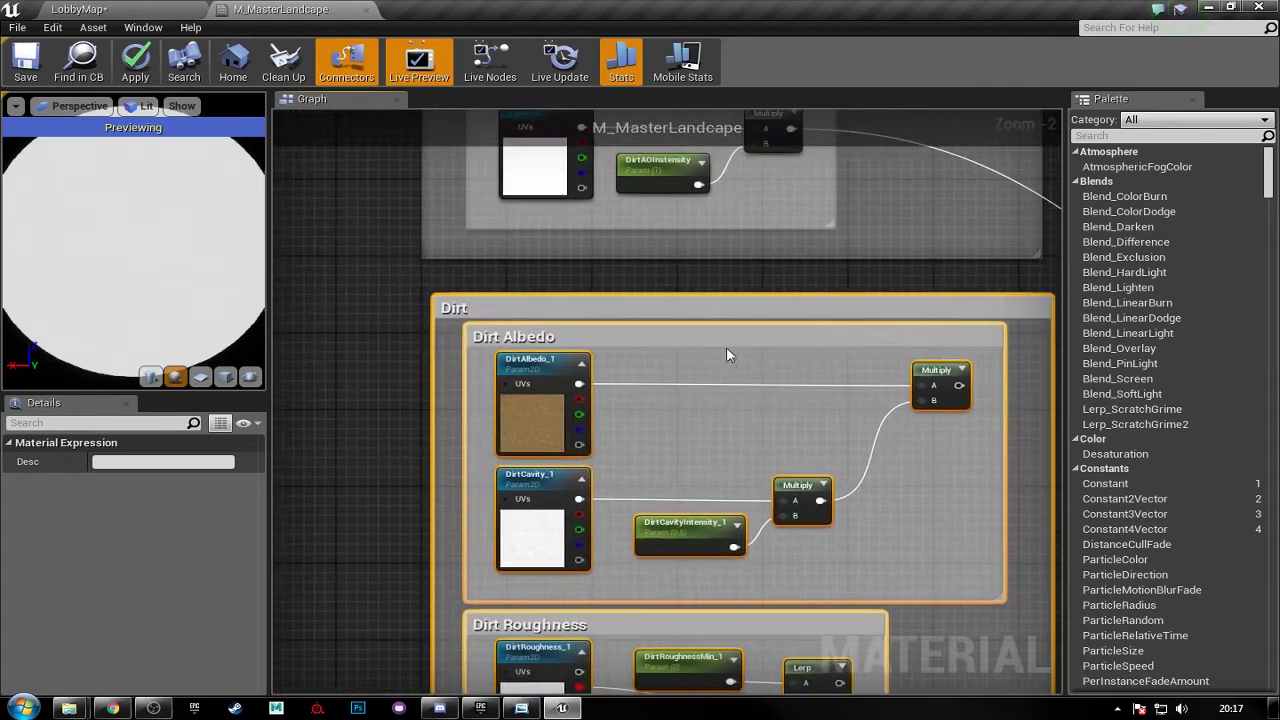
{"action": "scroll", "coordinate": [560, 330], "scroll_direction": "up", "scroll_amount": 2}
{"action": "left_click", "coordinate": [549, 331]}
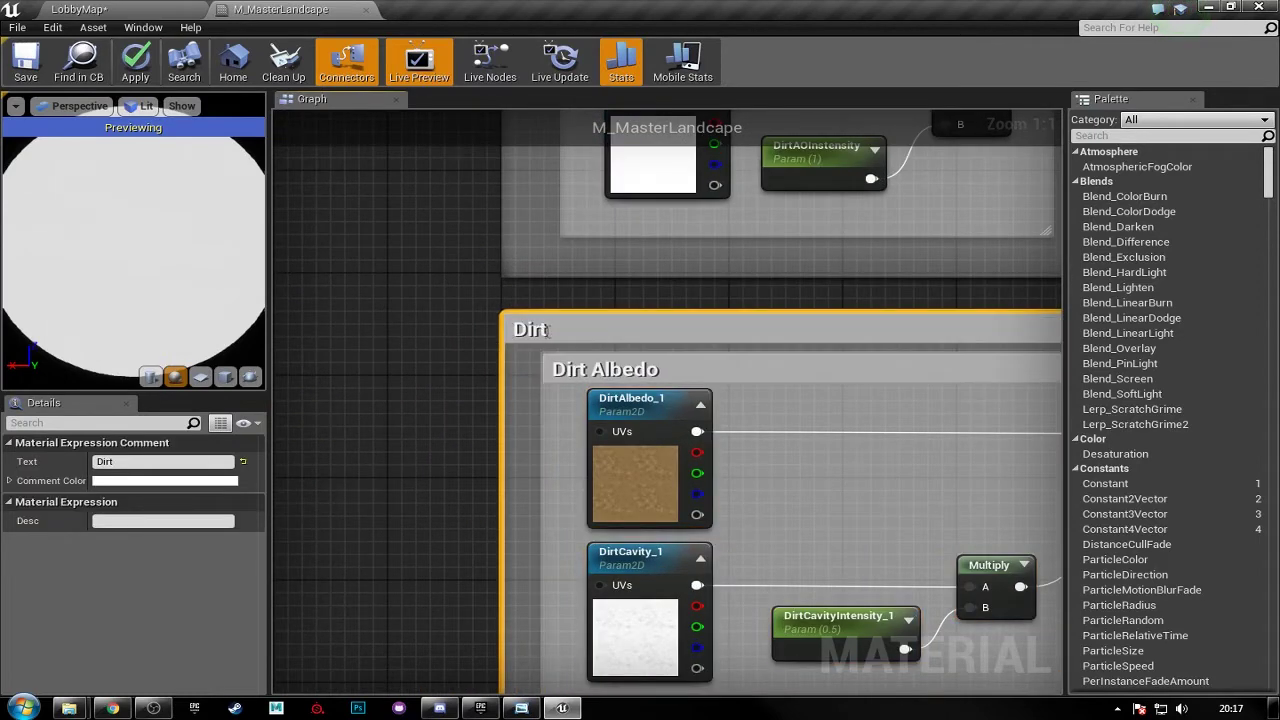
{"action": "double_click", "coordinate": [530, 334]}
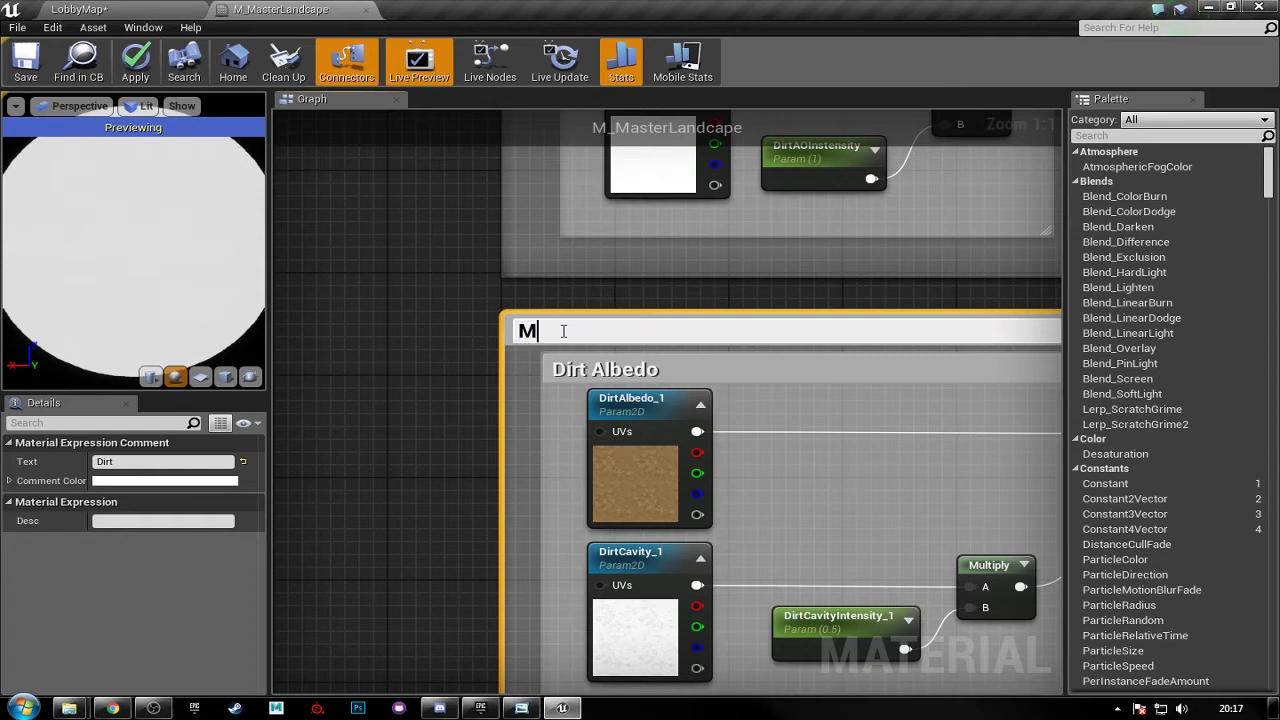
{"action": "key", "text": "Return"}
- Rename the Dirt Albedo comment inside the Mud group as Mud Albedo
{"action": "left_click", "coordinate": [565, 360]}
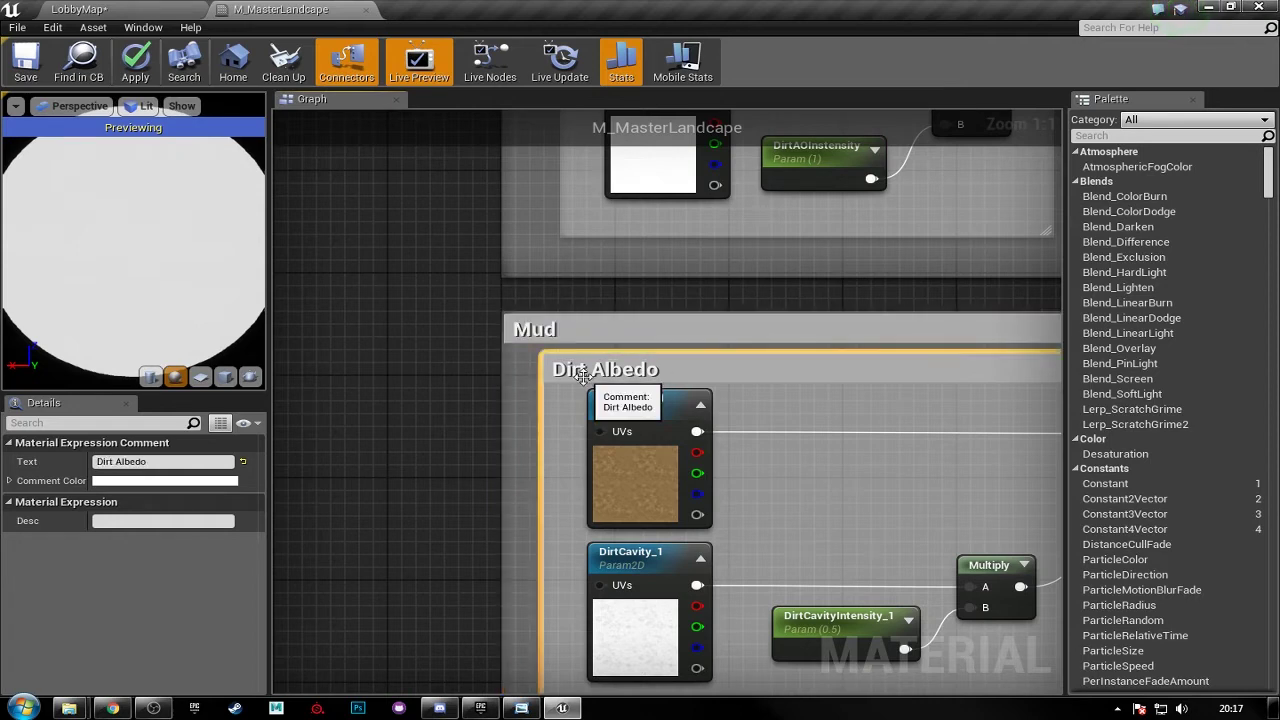
{"action": "double_click", "coordinate": [598, 371]}
{"action": "left_click_drag", "start_coordinate": [598, 371], "coordinate": [545, 368]}
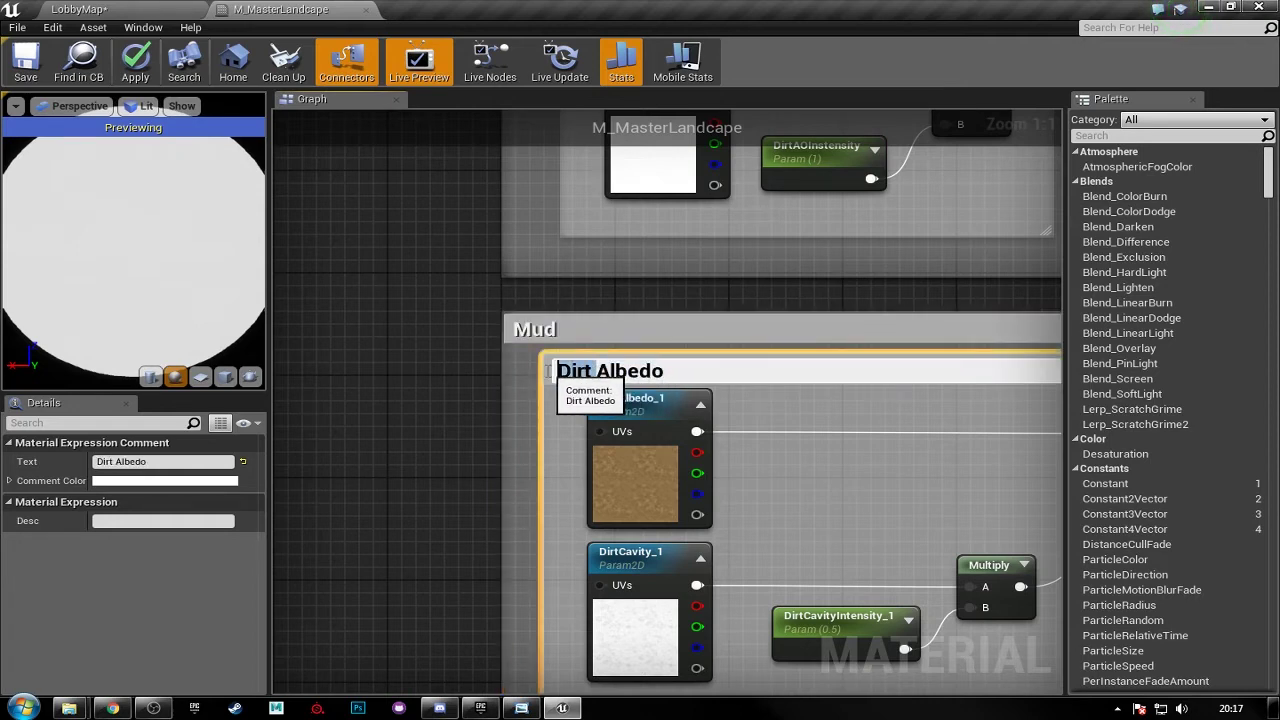
{"action": "type", "text": "Mud"}
{"action": "key", "text": "Return"}
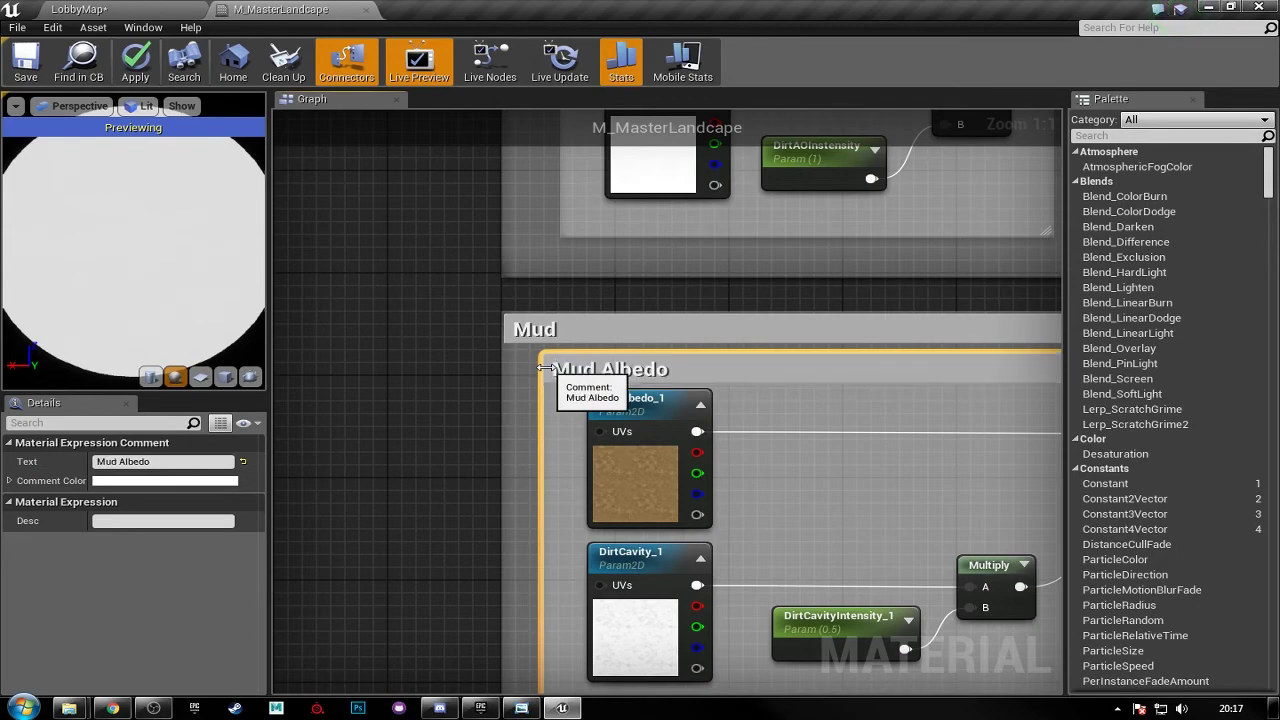
- Rename the Dirt Roughness comment inside the Mud group as Mud Roughness
{"action": "scroll", "coordinate": [542, 286], "scroll_direction": "down", "scroll_amount": 6}
{"action": "scroll", "coordinate": [535, 310], "scroll_direction": "up", "scroll_amount": 4}
{"action": "left_click", "coordinate": [540, 295]}
{"action": "double_click", "coordinate": [565, 287]}
{"action": "left_click_drag", "start_coordinate": [566, 287], "coordinate": [524, 285]}
{"action": "type", "text": "Mud"}
{"action": "key", "text": "Return"}
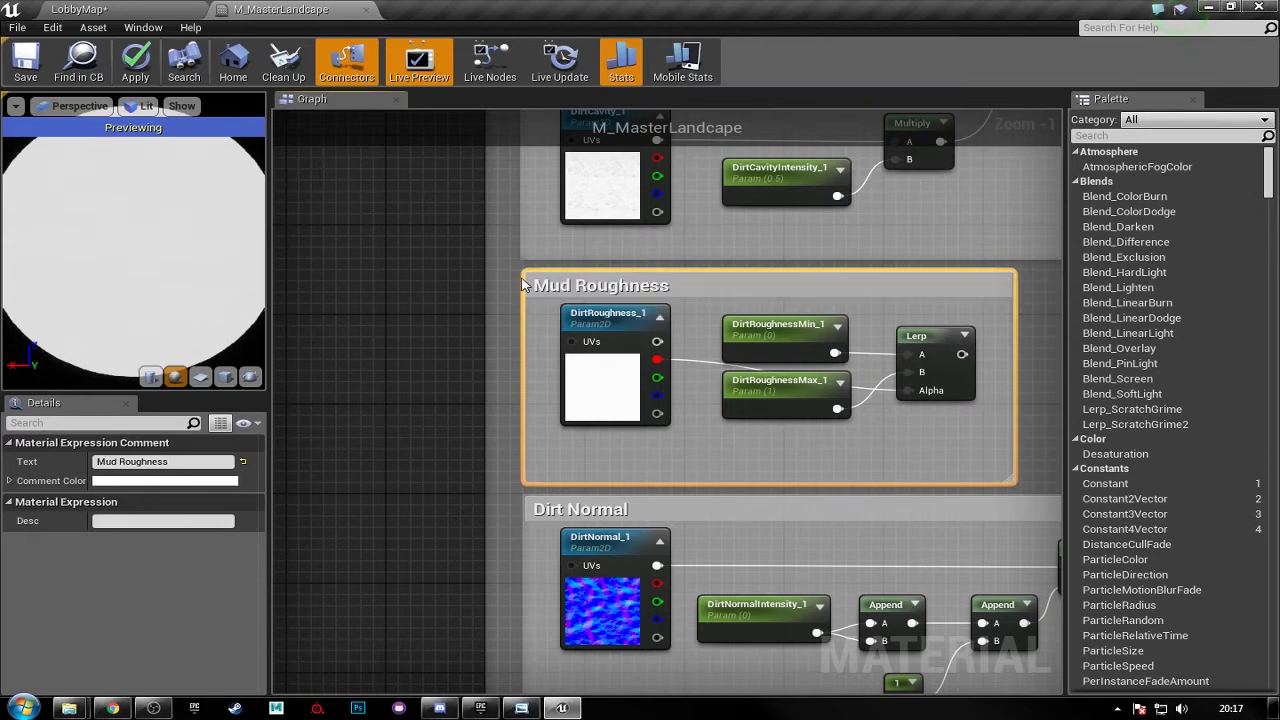
- Rename the Dirt Normal comment inside the Mud group as Mud Normal
{"action": "right_click_drag", "start_coordinate": [488, 414], "coordinate": [485, 250]}
{"action": "left_click", "coordinate": [576, 344]}
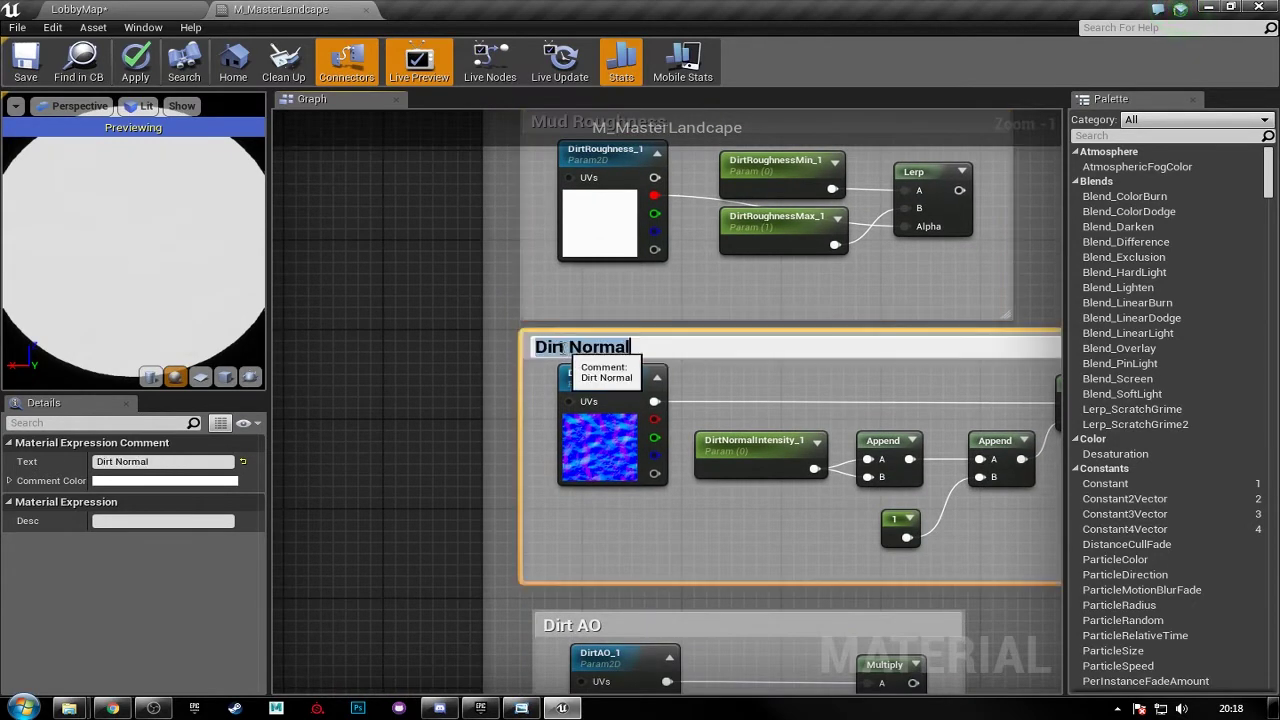
{"action": "type", "text": "Mud"}
{"action": "key", "text": "Return"}
- Rename the Dirt AO comment inside the Mud group as Mud AO
{"action": "right_click_drag", "start_coordinate": [607, 551], "coordinate": [624, 334]}
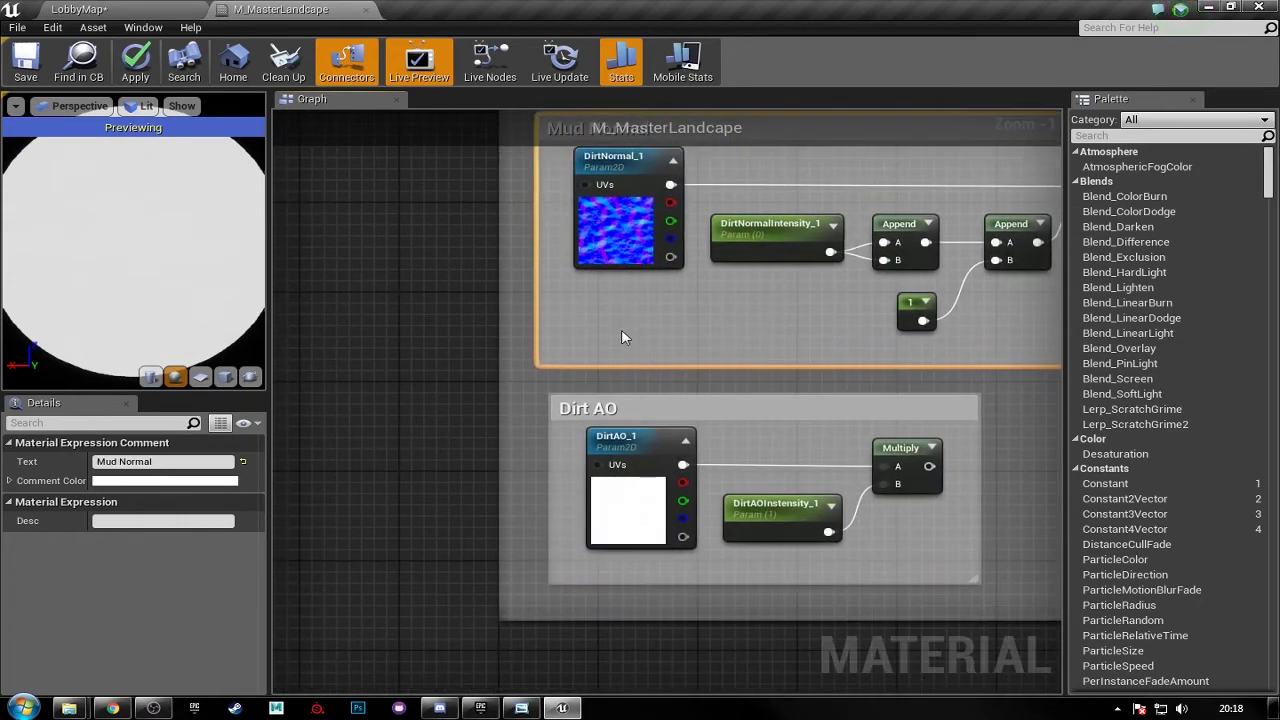
{"action": "double_click", "coordinate": [582, 410]}
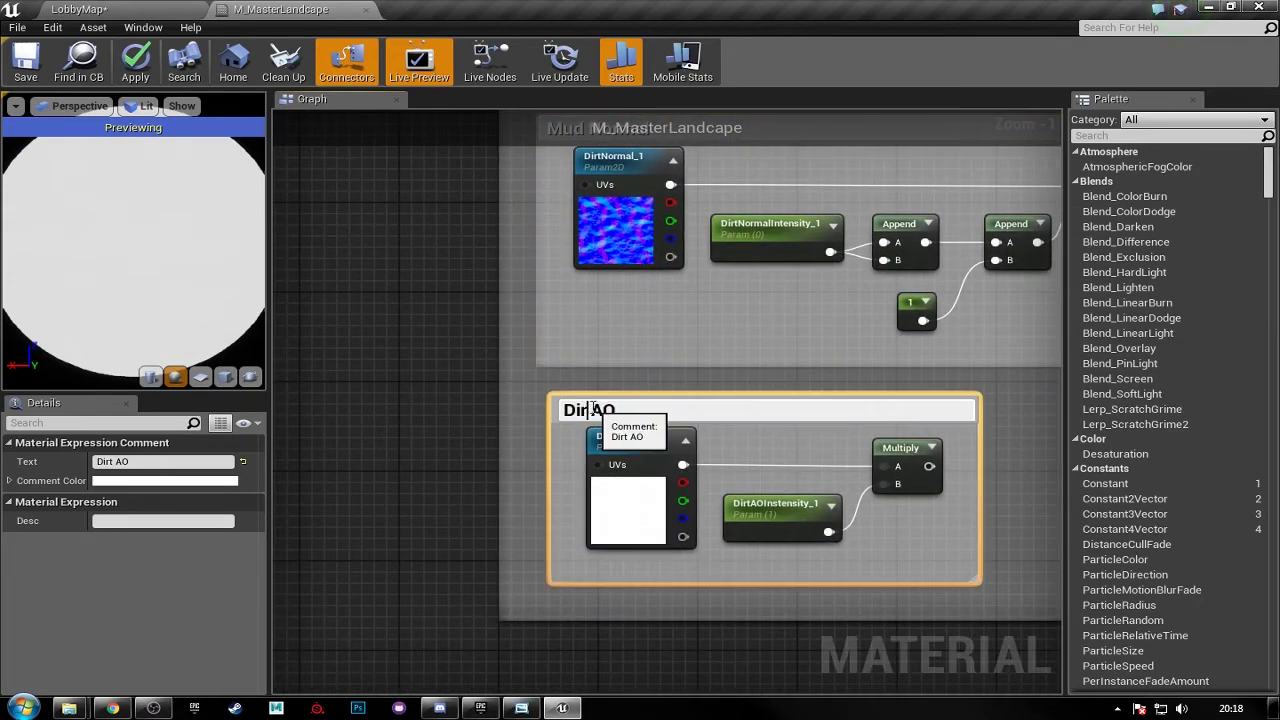
{"action": "key", "text": "Return"}
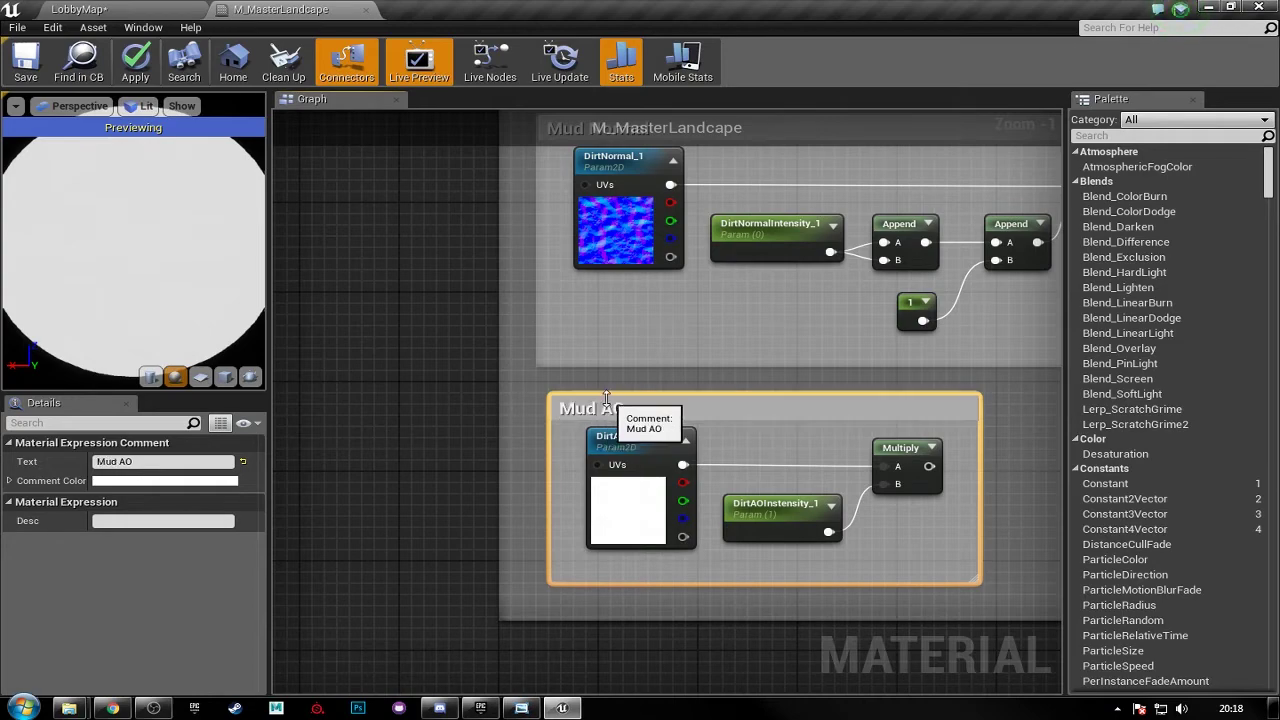
- Rename the DirtAlbedo_1 texture parameter in Mud Albedo as MudAlbedo and set its parameter group to Mud
{"action": "scroll", "coordinate": [732, 290], "scroll_direction": "down", "scroll_amount": 3}
{"action": "right_click_drag", "start_coordinate": [735, 294], "coordinate": [758, 396]}
{"action": "right_click_drag", "start_coordinate": [802, 264], "coordinate": [773, 412]}
{"action": "right_click_drag", "start_coordinate": [689, 131], "coordinate": [689, 264]}
{"action": "scroll", "coordinate": [712, 317], "scroll_direction": "up", "scroll_amount": 3}
{"action": "right_click_drag", "start_coordinate": [712, 317], "coordinate": [594, 269]}
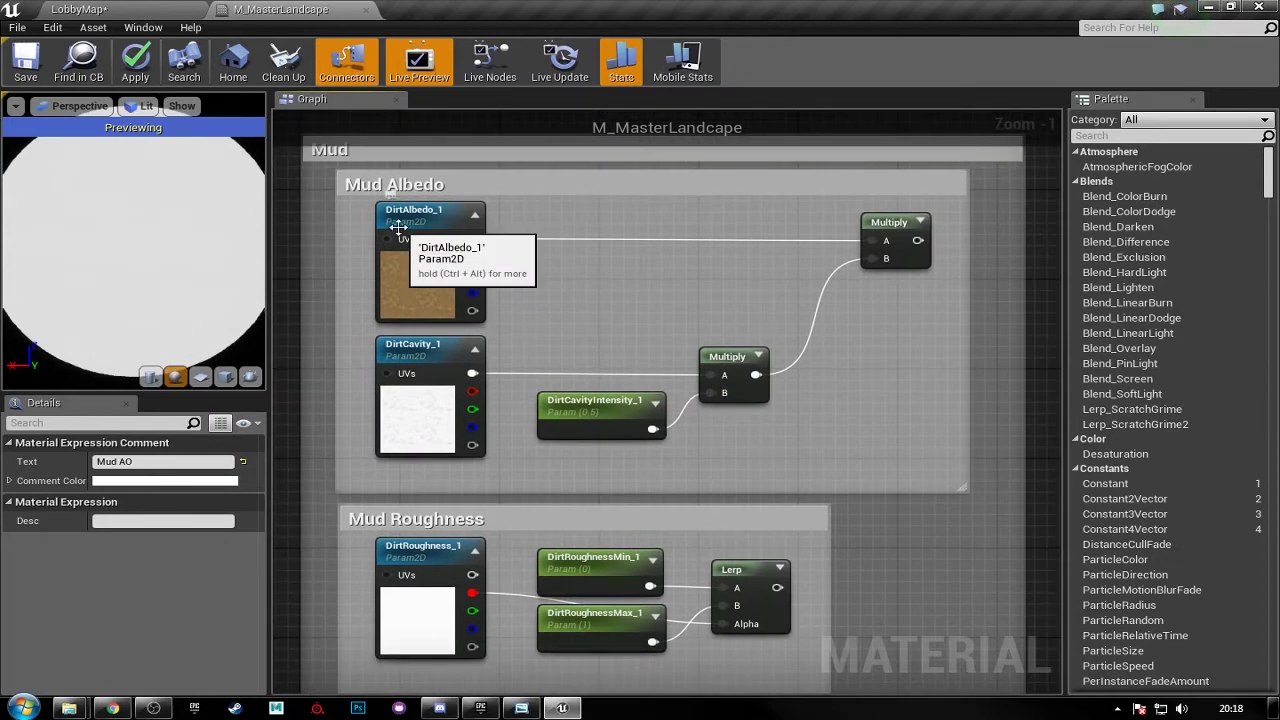
{"action": "left_click", "coordinate": [448, 278]}
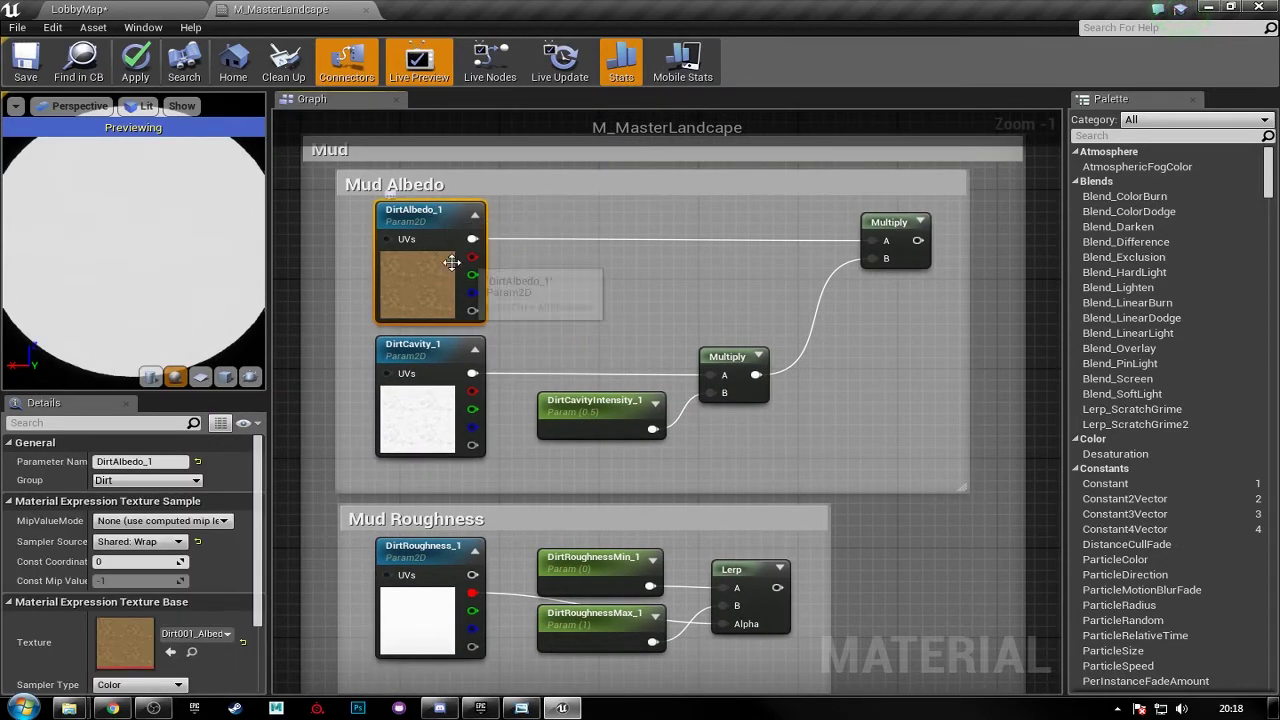
{"action": "left_click", "coordinate": [160, 461]}
{"action": "type", "text": "MudA"}
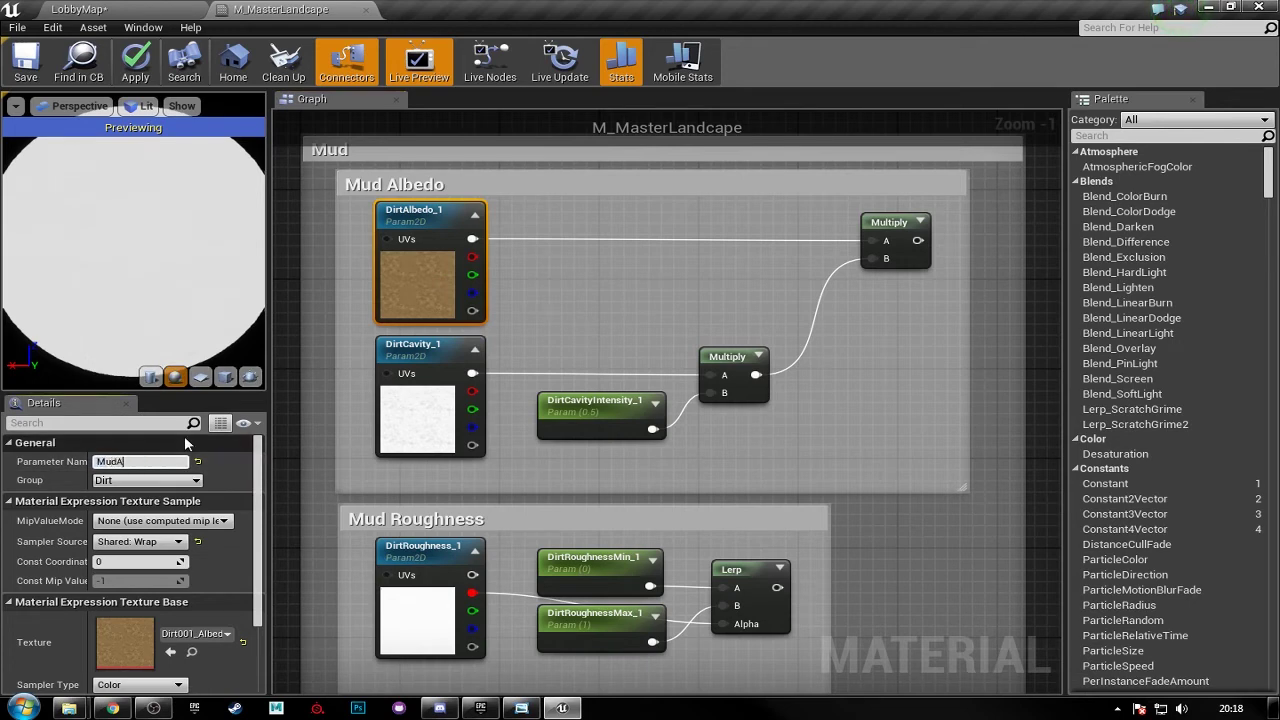
{"action": "type", "text": "lbedo"}
{"action": "key", "text": "Return"}
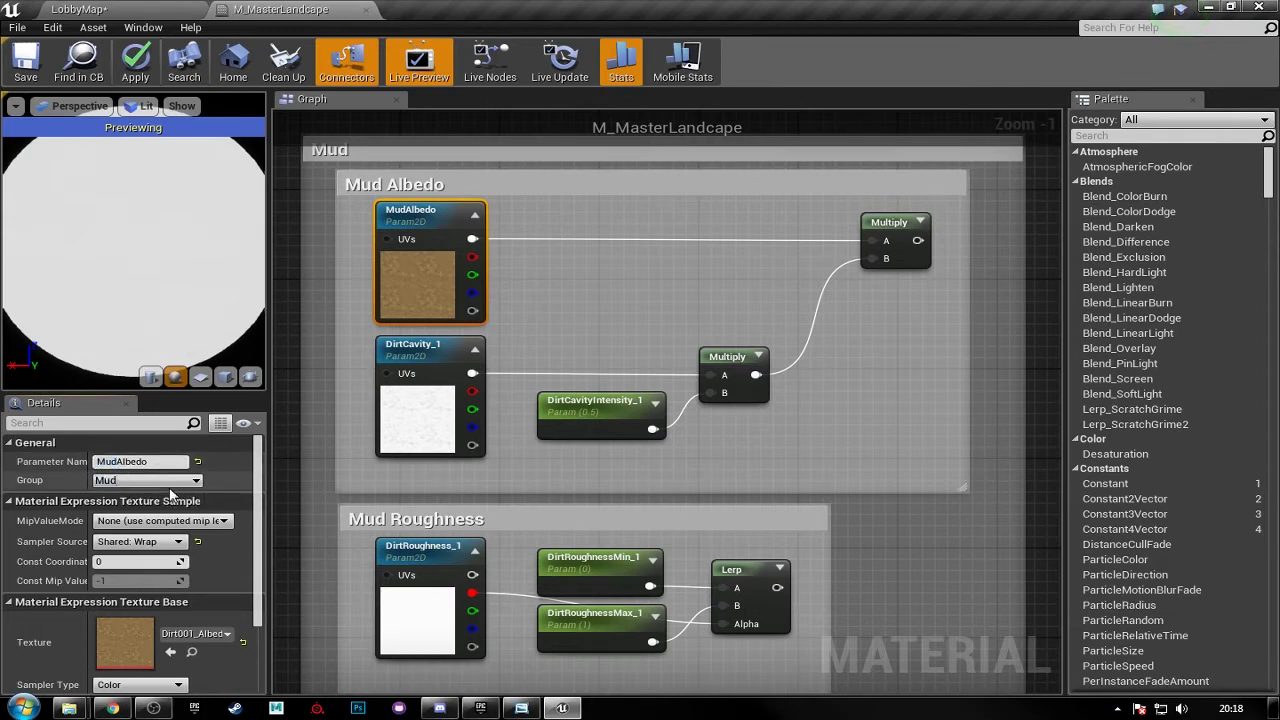
- Rename the DirtCavity_1 texture parameter as MudCavity and set its parameter group to Mud
{"action": "right_click_drag", "start_coordinate": [361, 263], "coordinate": [414, 242]}
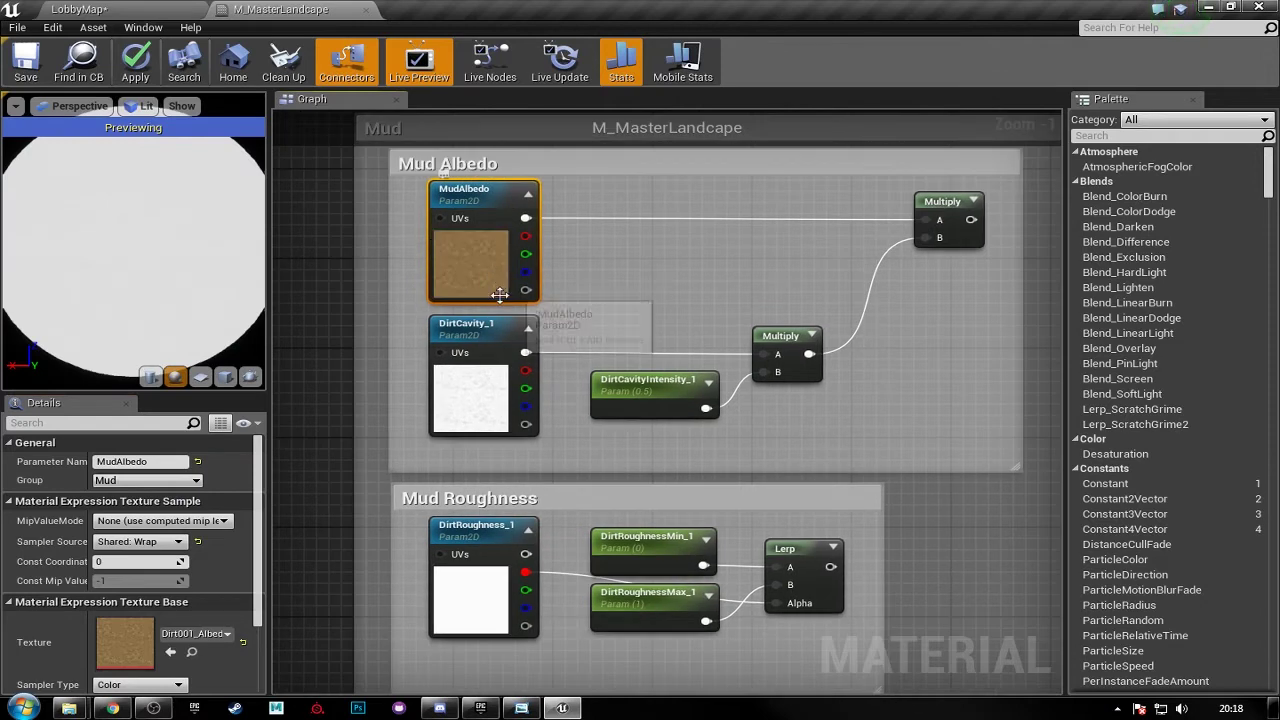
{"action": "left_click", "coordinate": [498, 336]}
{"action": "left_click", "coordinate": [157, 461]}
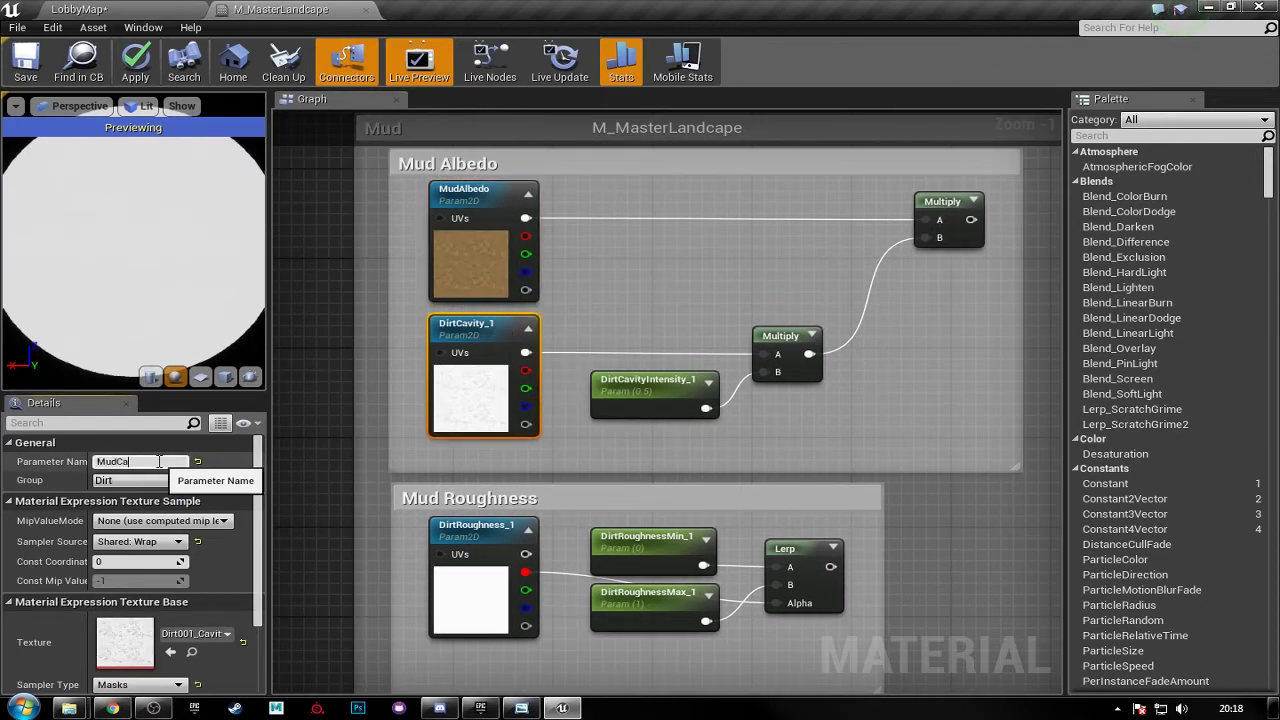
{"action": "key", "text": "Return"}
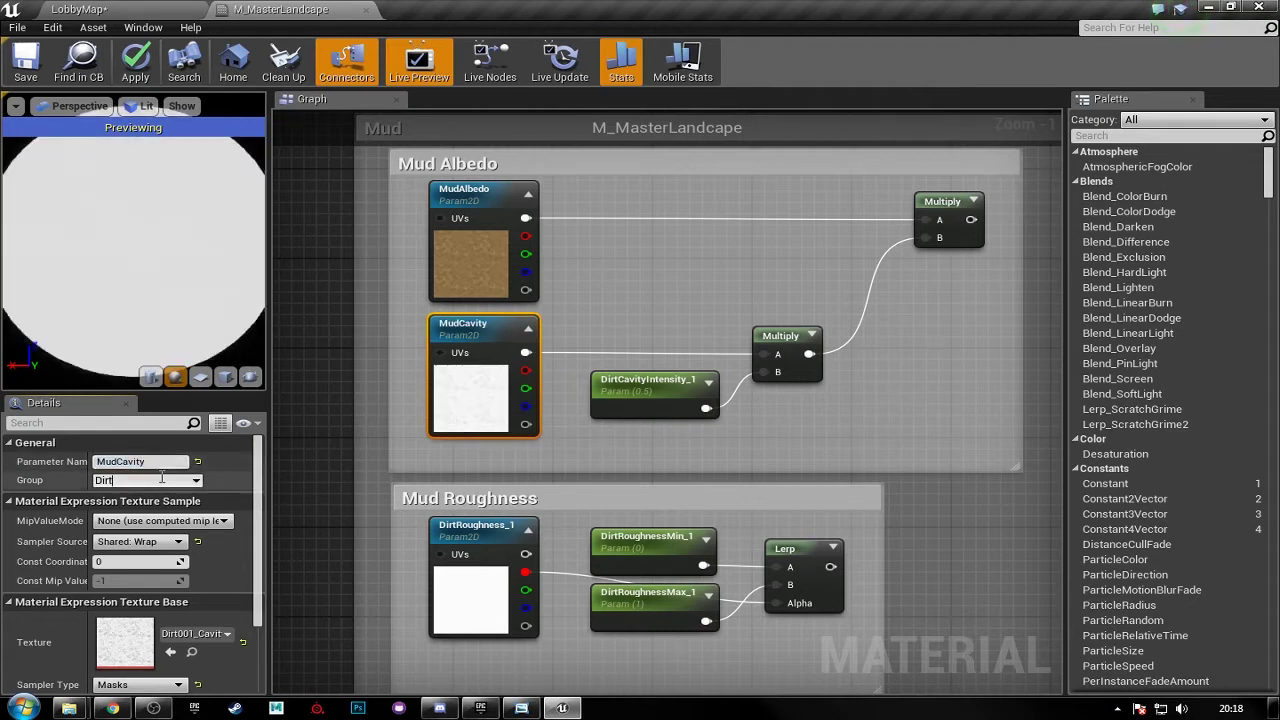
{"action": "left_click", "coordinate": [161, 477]}
{"action": "type", "text": "Mud"}
{"action": "key", "text": "Return"}
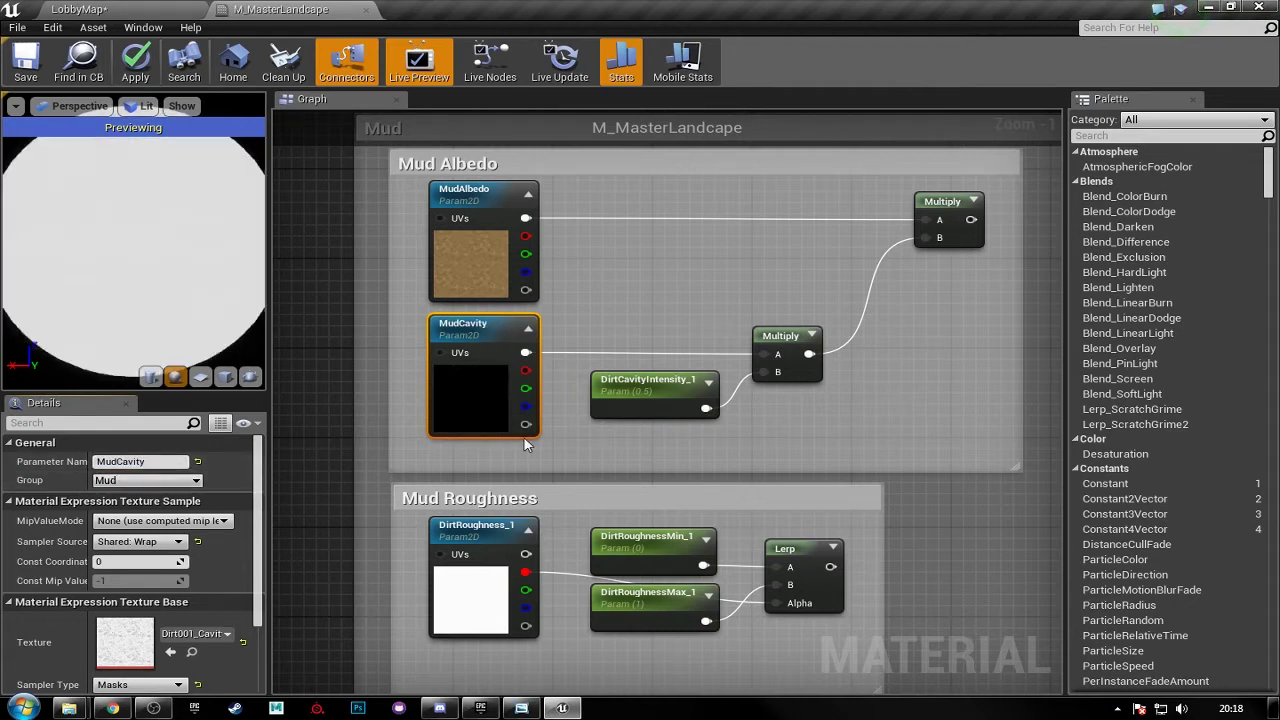
- Rename the DirtCavityIntensity_1 scalar parameter in Mud Albedo as MudCavityIntensity
{"action": "left_click", "coordinate": [675, 390]}
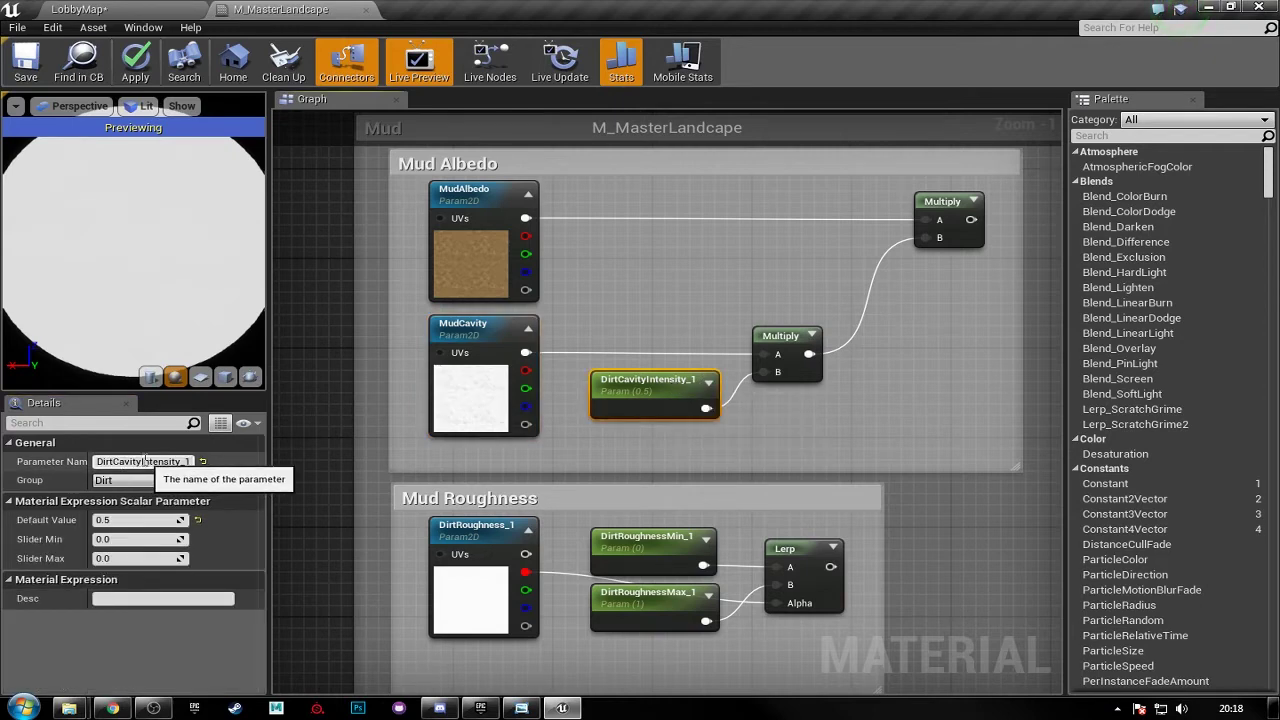
{"action": "left_click", "coordinate": [187, 461]}
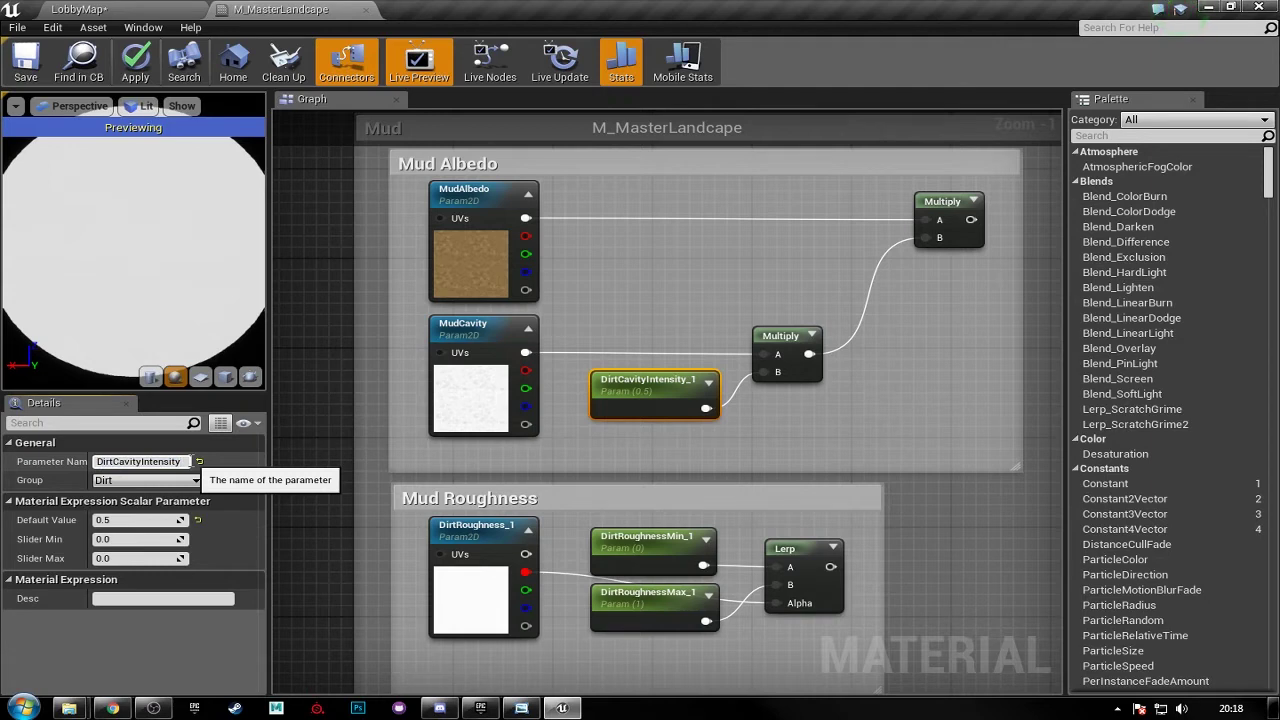
{"action": "left_click_drag", "start_coordinate": [114, 462], "coordinate": [89, 468]}
{"action": "key", "text": "Return"}
- Rename the DirtRoughness_1 texture parameter in the Mud Roughness comment as MudRoughness
{"action": "right_click_drag", "start_coordinate": [529, 441], "coordinate": [566, 326]}
{"action": "left_click", "coordinate": [540, 444]}
{"action": "right_click_drag", "start_coordinate": [651, 379], "coordinate": [650, 338]}
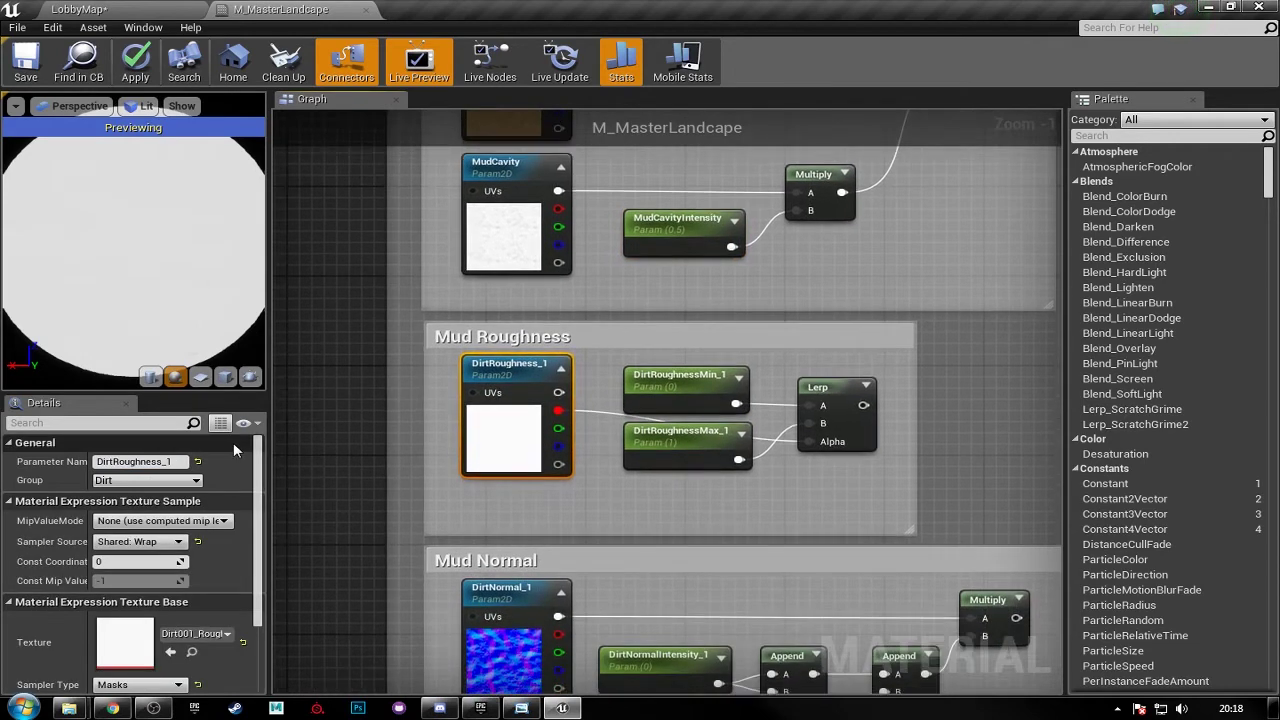
{"action": "left_click", "coordinate": [175, 461]}
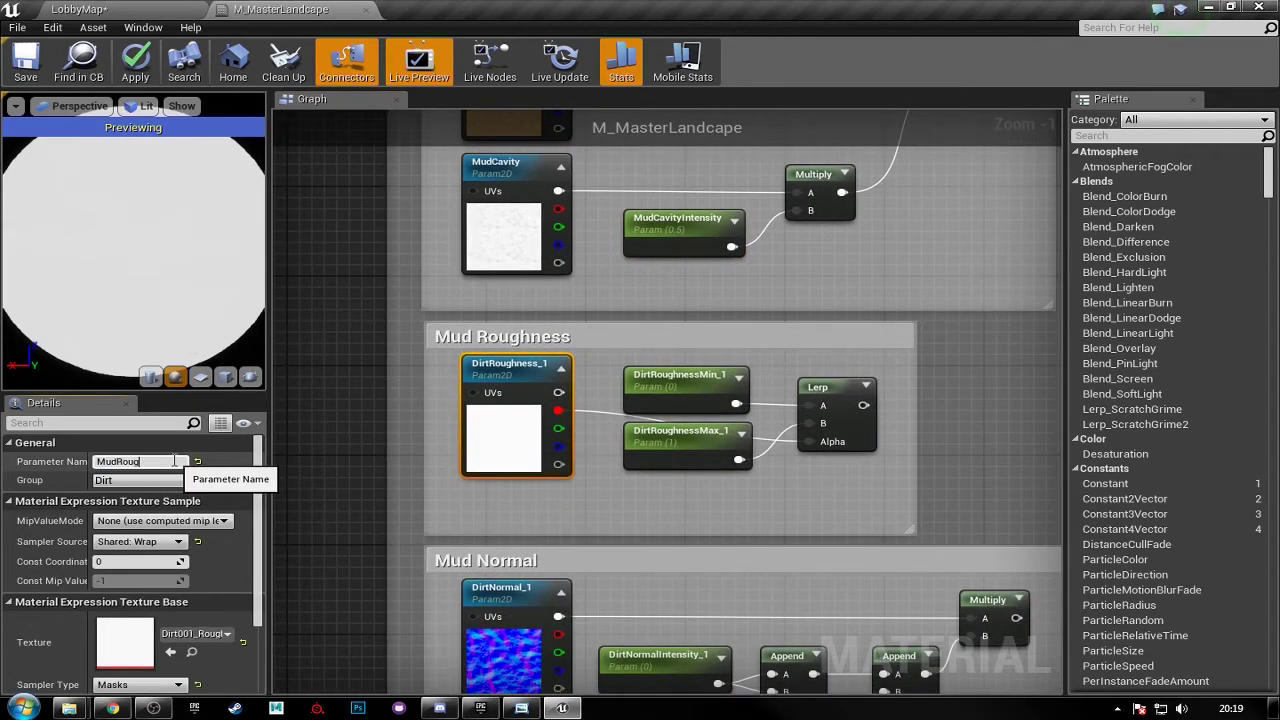
{"action": "type", "text": "MudRoughness"}
{"action": "key", "text": "Return"}
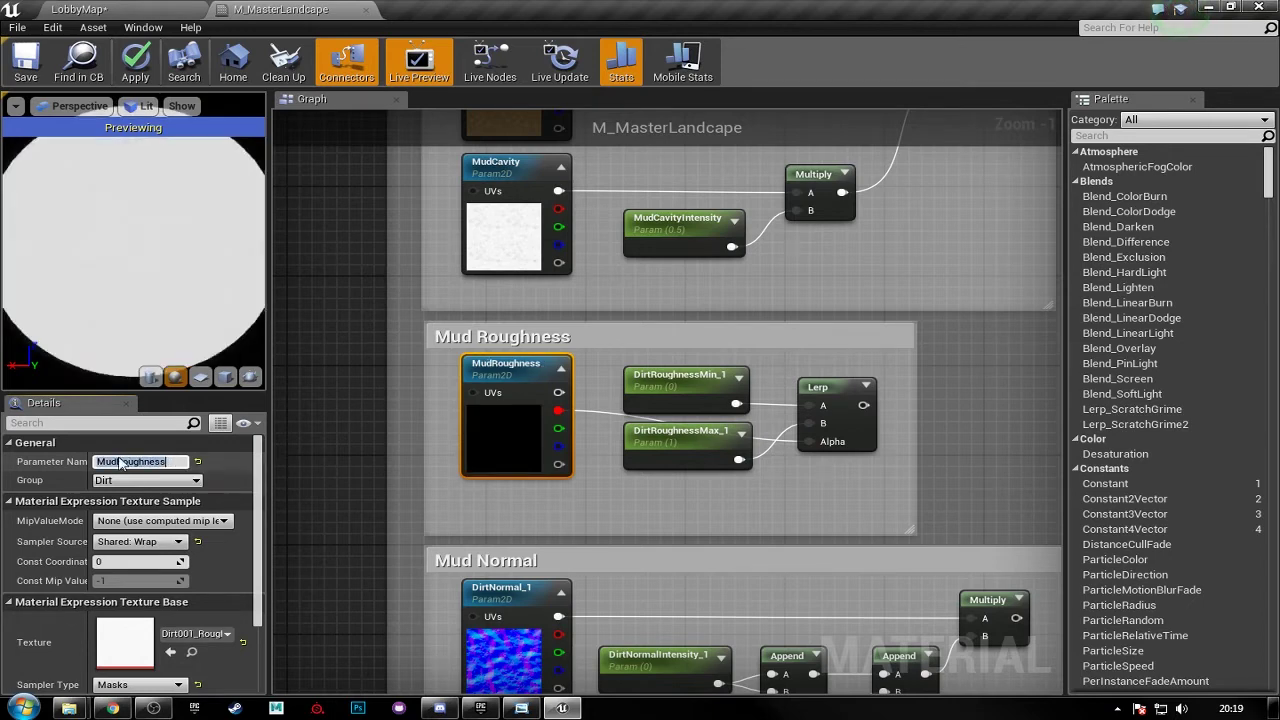
{"action": "key", "text": "Return"}
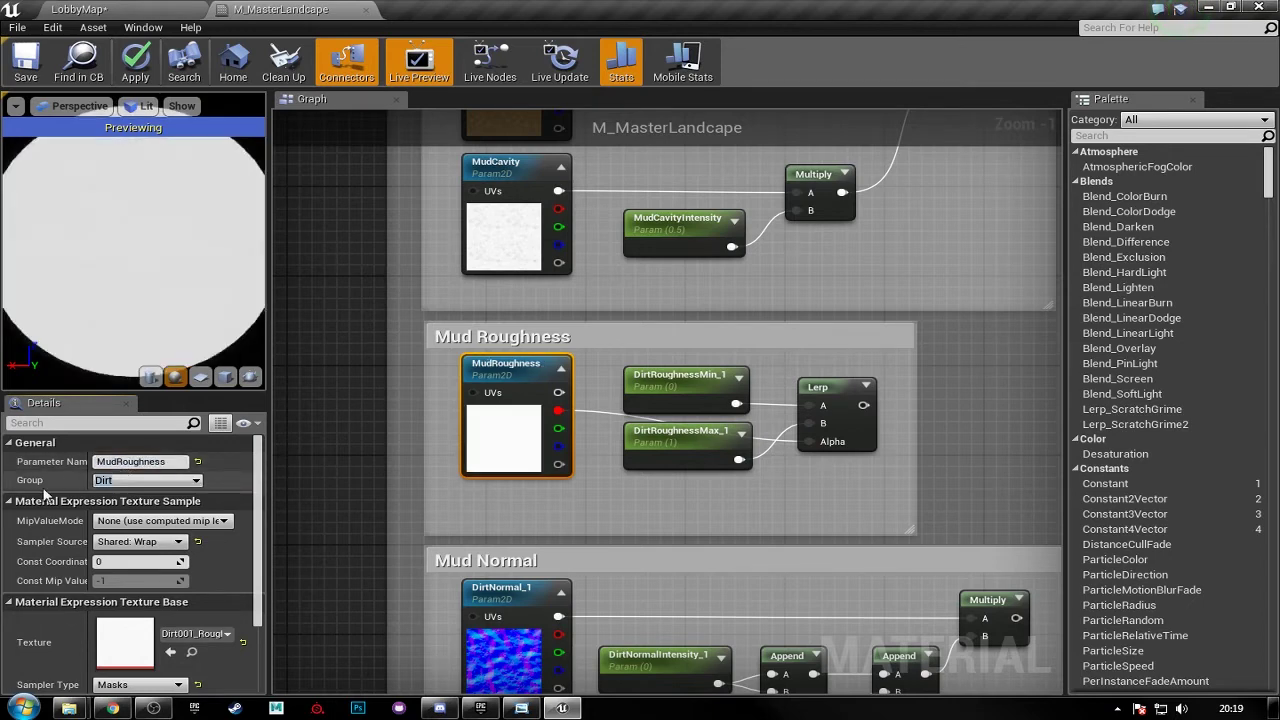
- Set the parameter group of MudCavityIntensity to Mud and check the groups of MudRoughness and MudCavity
{"action": "left_click", "coordinate": [695, 228]}
{"action": "left_click", "coordinate": [127, 481]}
{"action": "left_click_drag", "start_coordinate": [127, 481], "coordinate": [88, 483]}
{"action": "key", "text": "Return"}
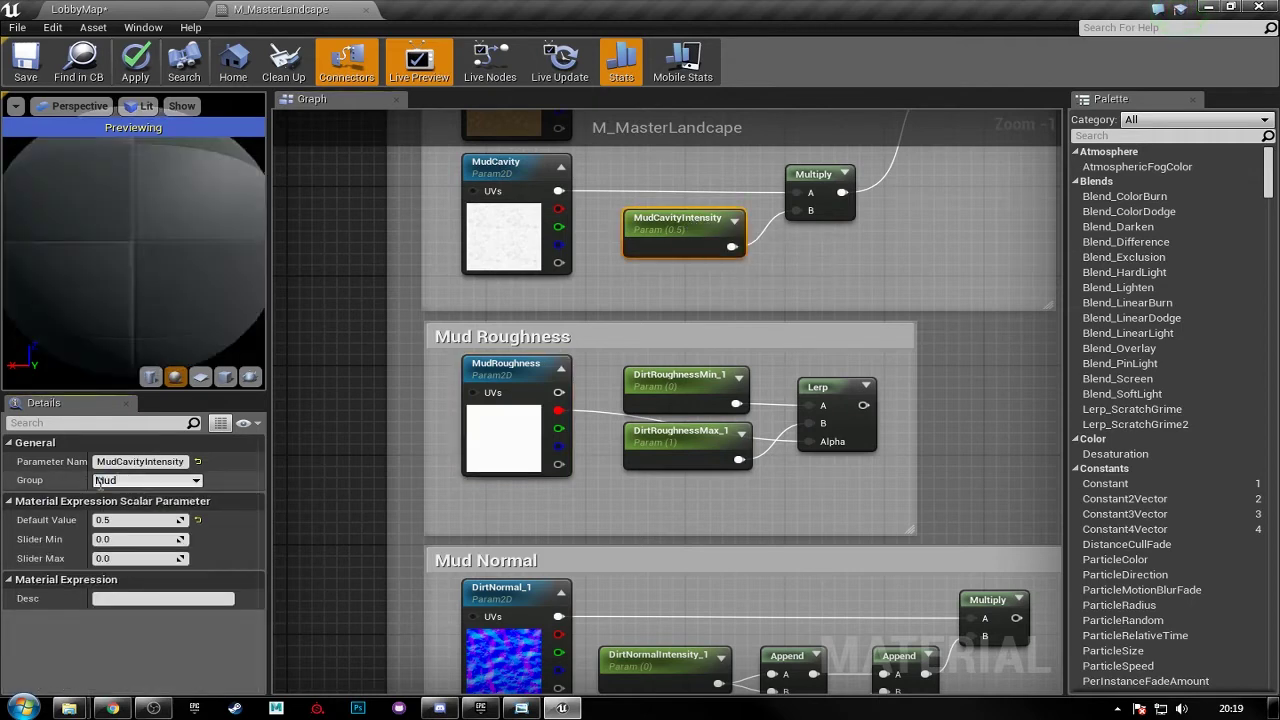
{"action": "left_click", "coordinate": [522, 385]}
{"action": "left_click", "coordinate": [533, 205]}
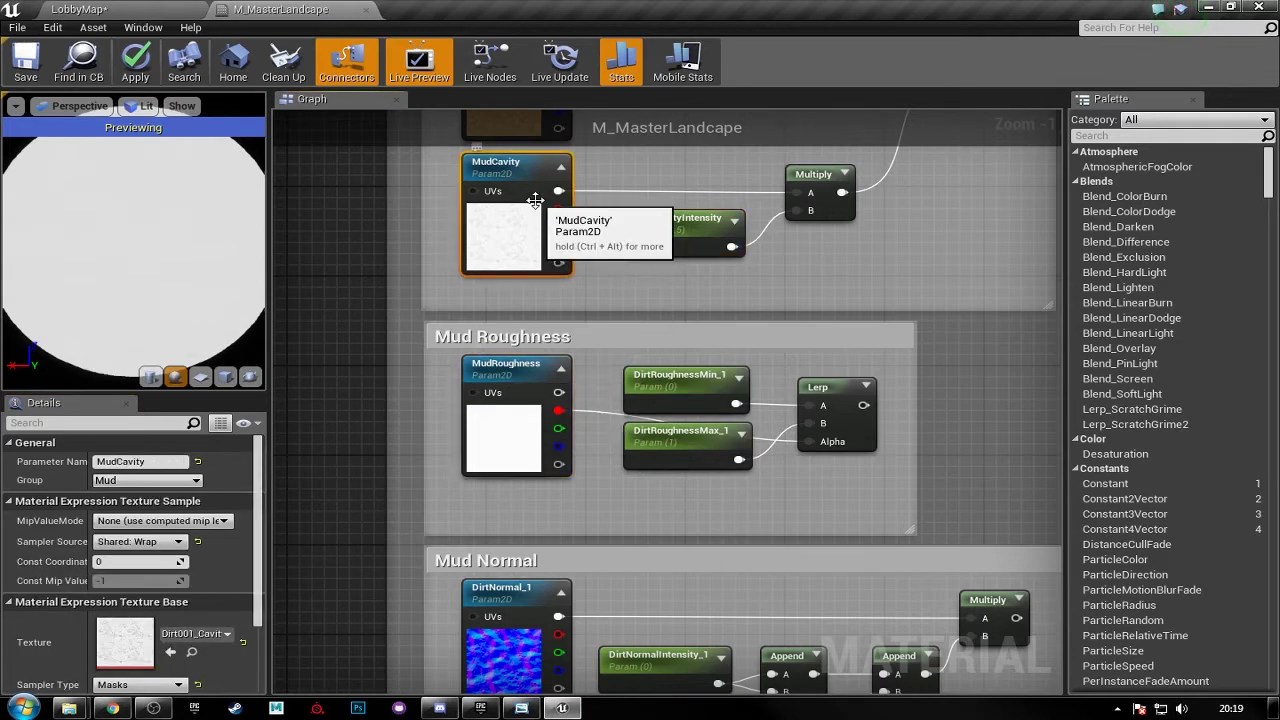
- Set the parameter group of DirtRoughnessMin_1 to Mud and rename the parameter as MudRoughnessMin
{"action": "left_click", "coordinate": [660, 395]}
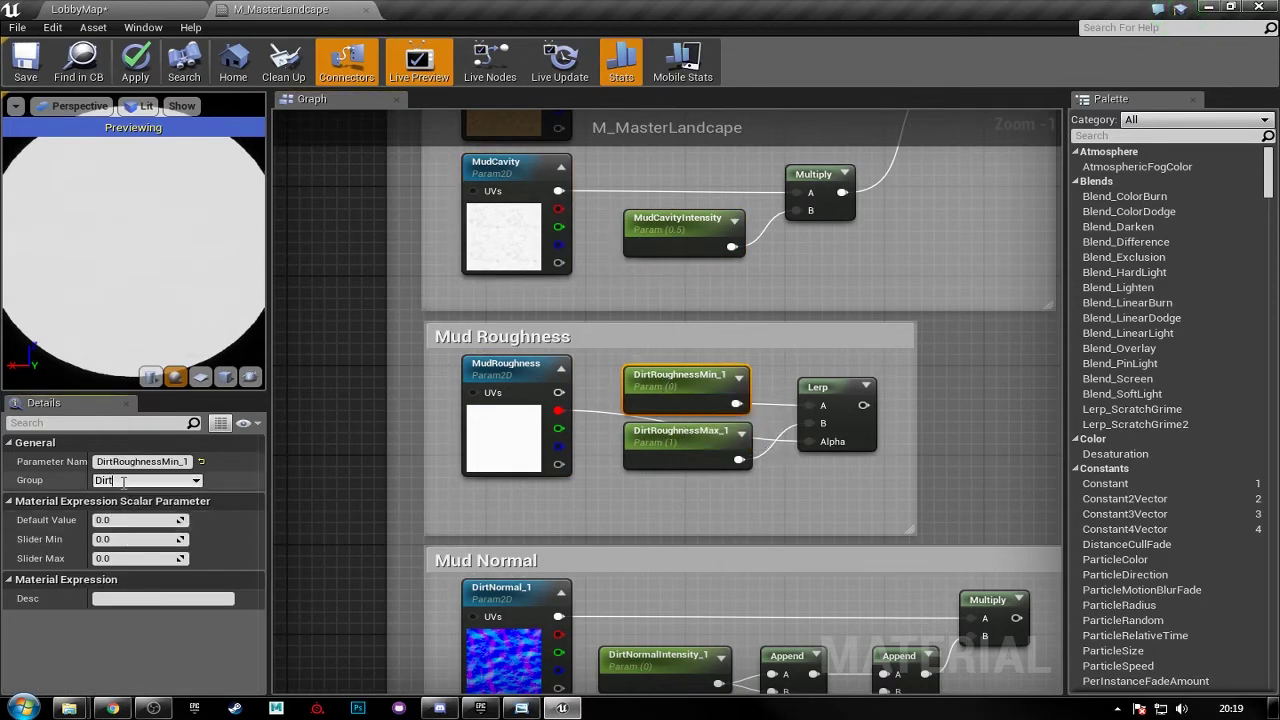
{"action": "type", "text": "Mud"}
{"action": "key", "text": "Return"}
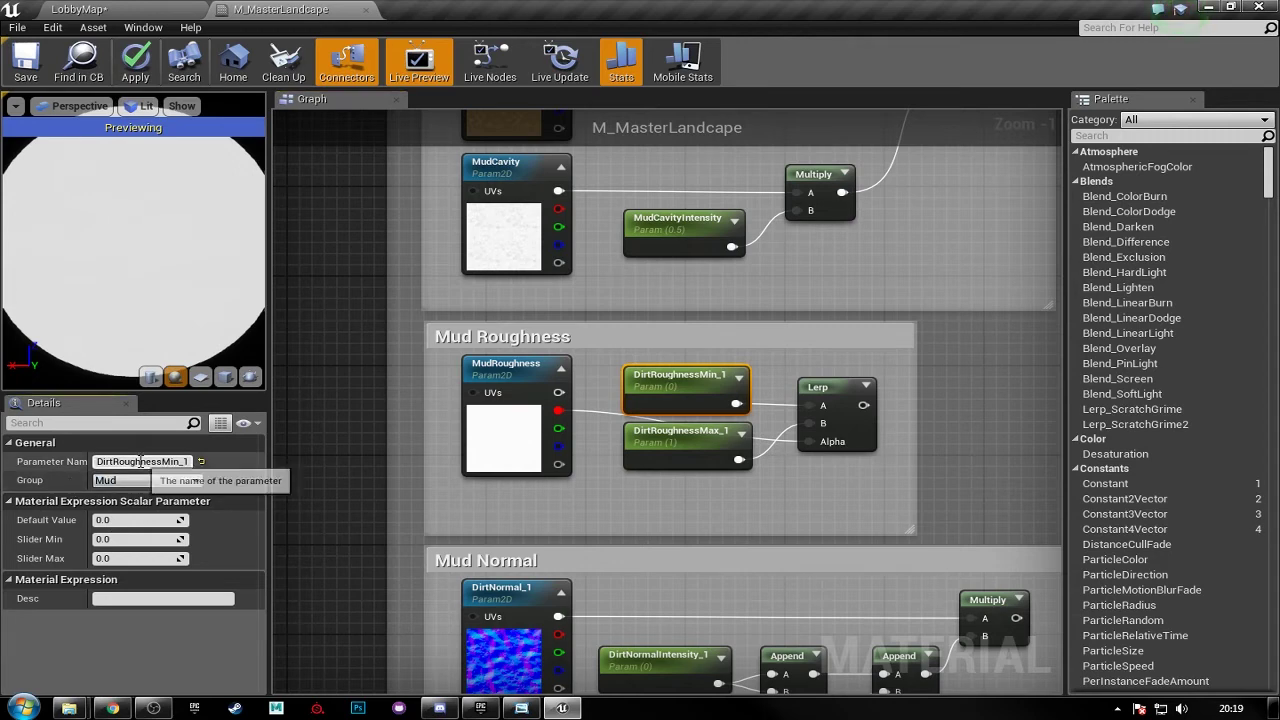
{"action": "left_click", "coordinate": [117, 461]}
{"action": "left_click", "coordinate": [119, 461]}
{"action": "key", "text": "BackSpace"}
{"action": "key", "text": "BackSpace"}
{"action": "key", "text": "BackSpace"}
{"action": "key", "text": "BackSpace"}
{"action": "type", "text": "Mud"}
{"action": "key", "text": "Return"}
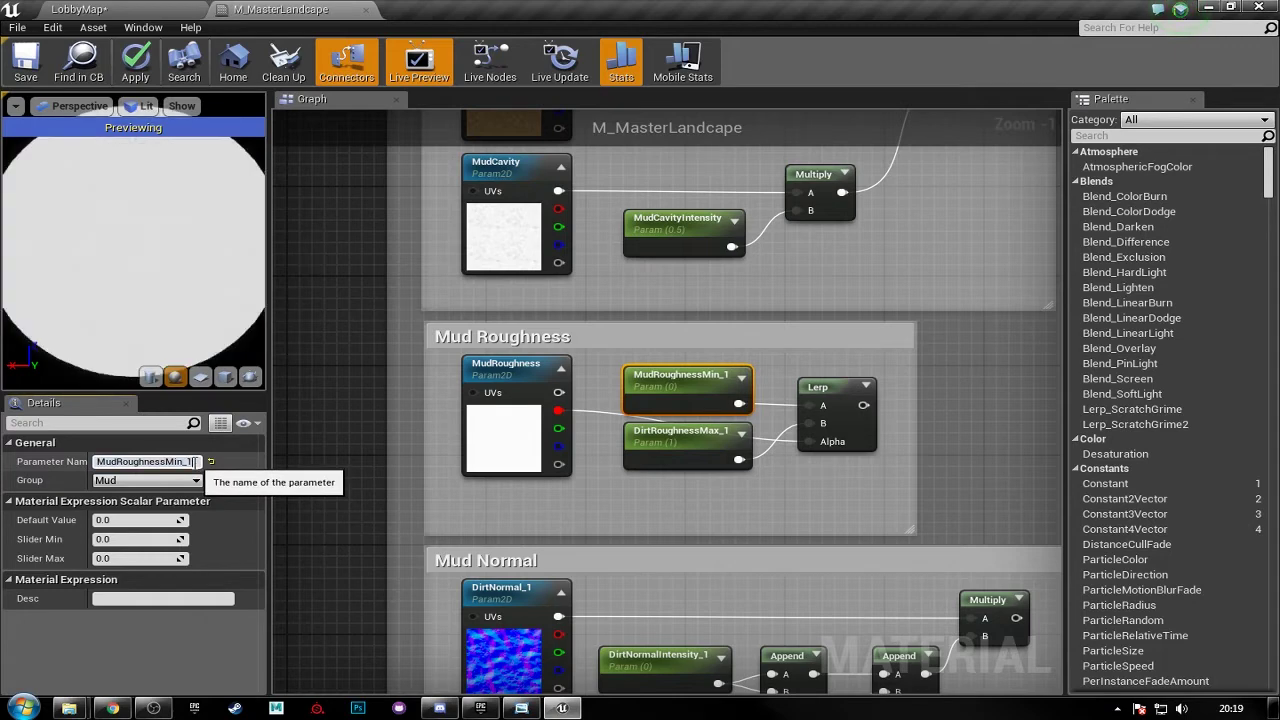
{"action": "key", "text": "Return"}
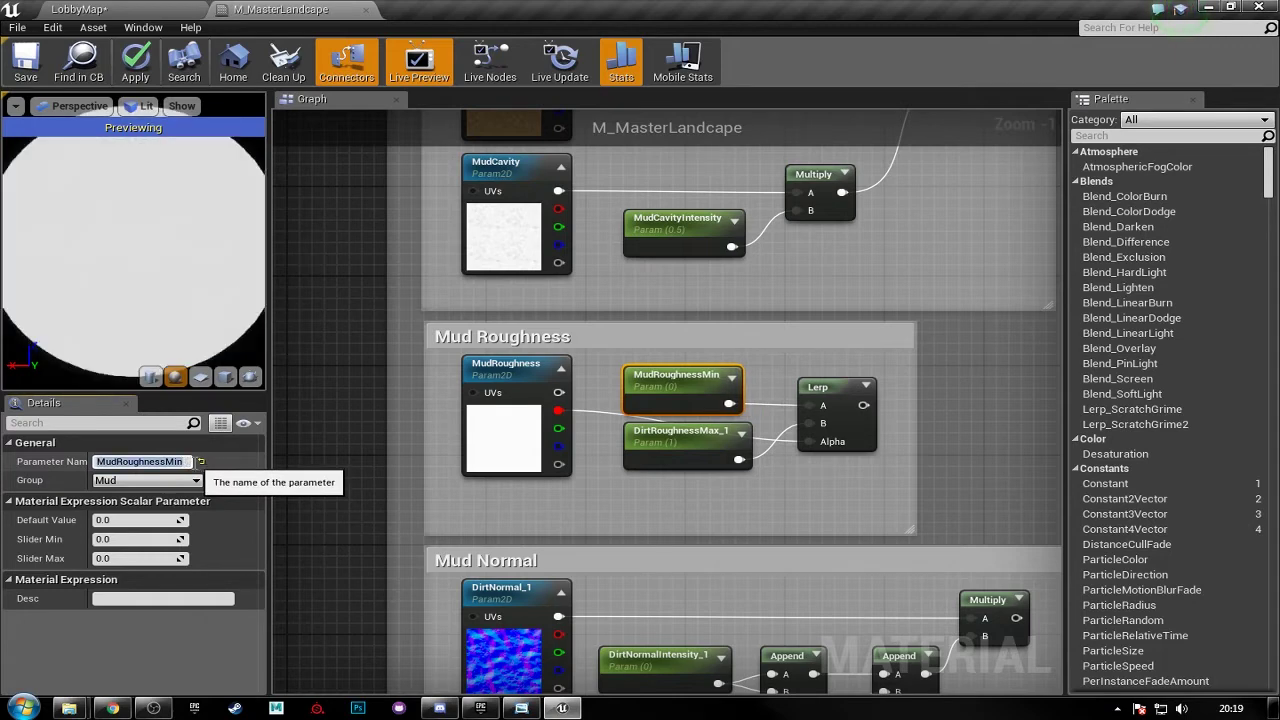
- Rename the DirtRoughnessMax_1 scalar parameter in the Mud Roughness comment as MudRoughnessMax
{"action": "left_click", "coordinate": [677, 437]}
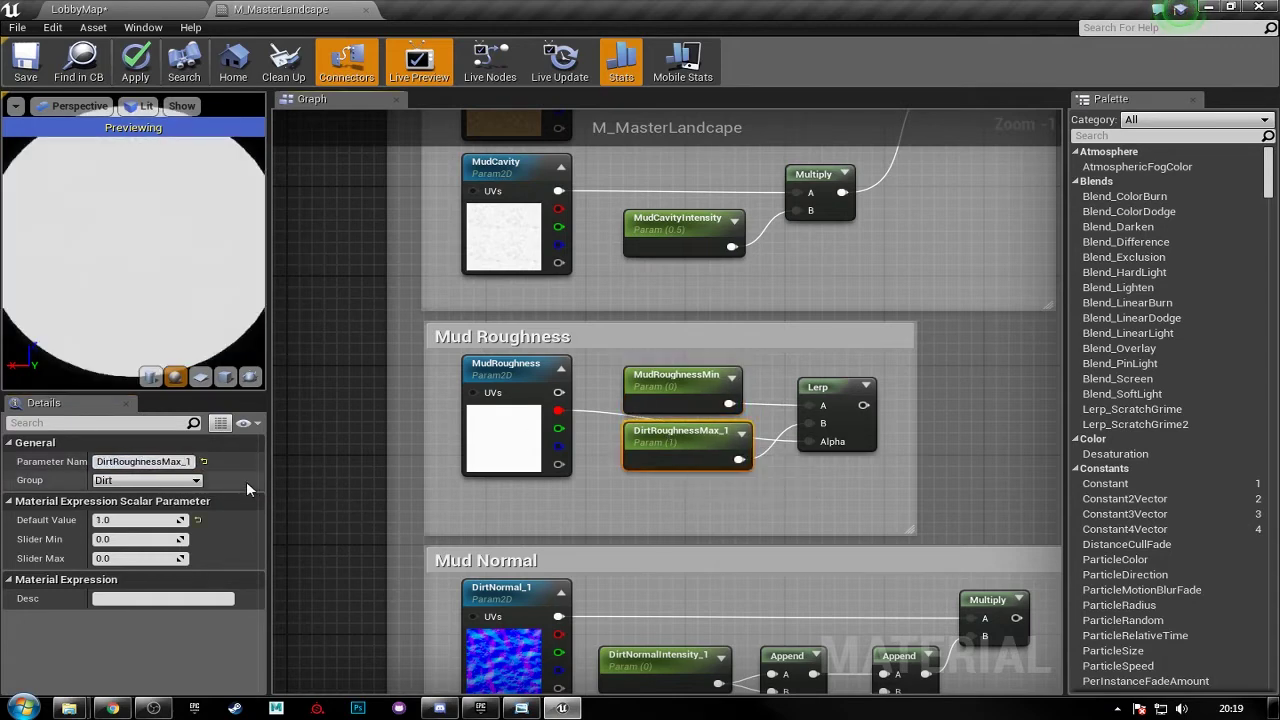
{"action": "left_click", "coordinate": [115, 461]}
{"action": "type", "text": "Mud"}
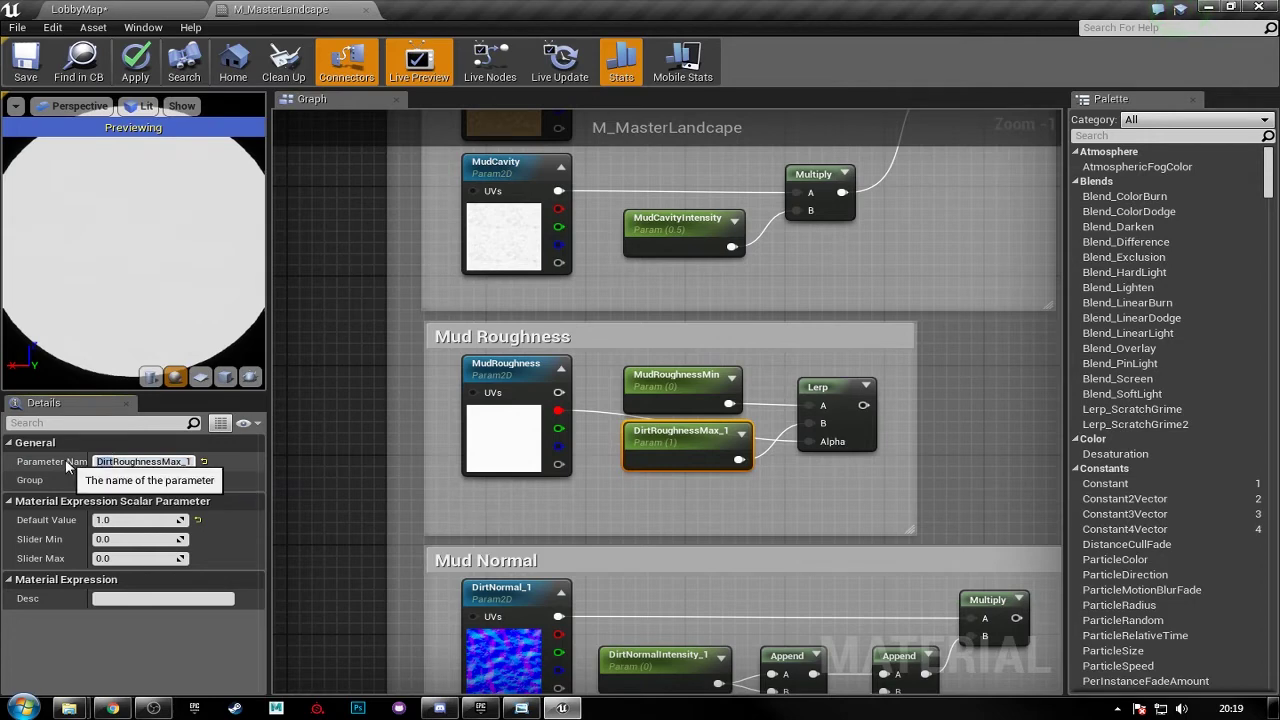
{"action": "key", "text": "Return"}
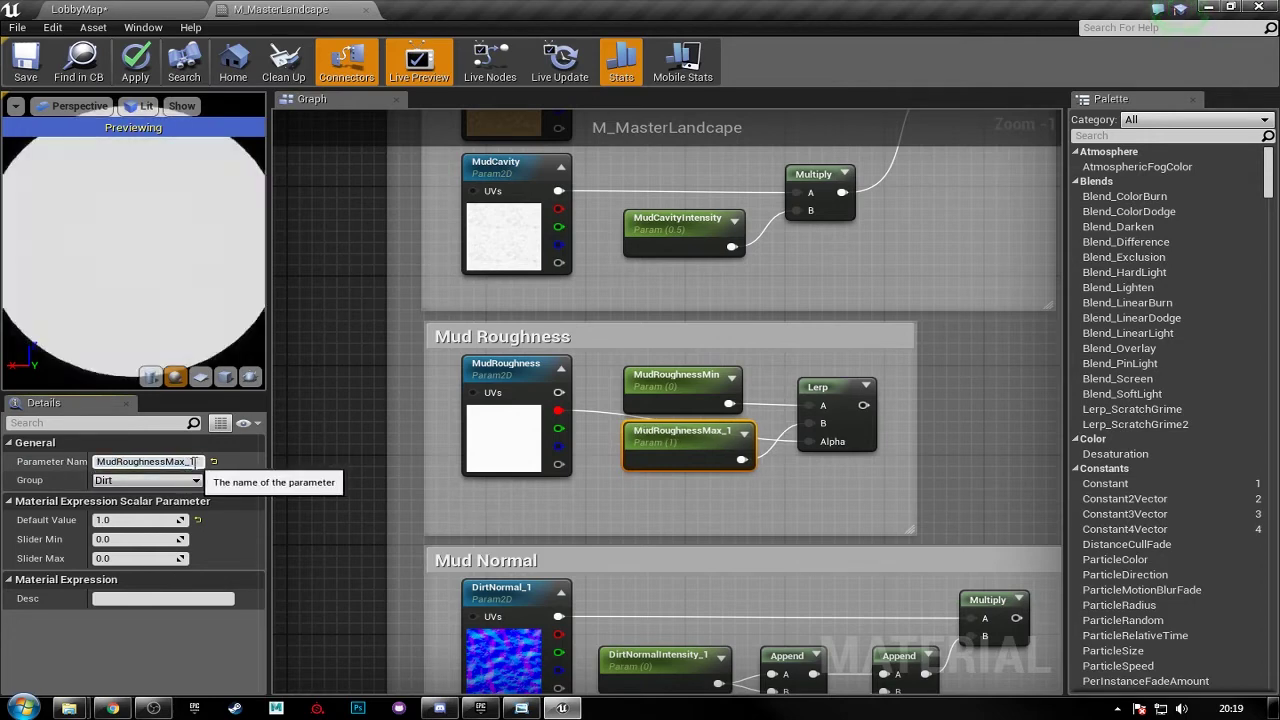
{"action": "key", "text": "Return"}
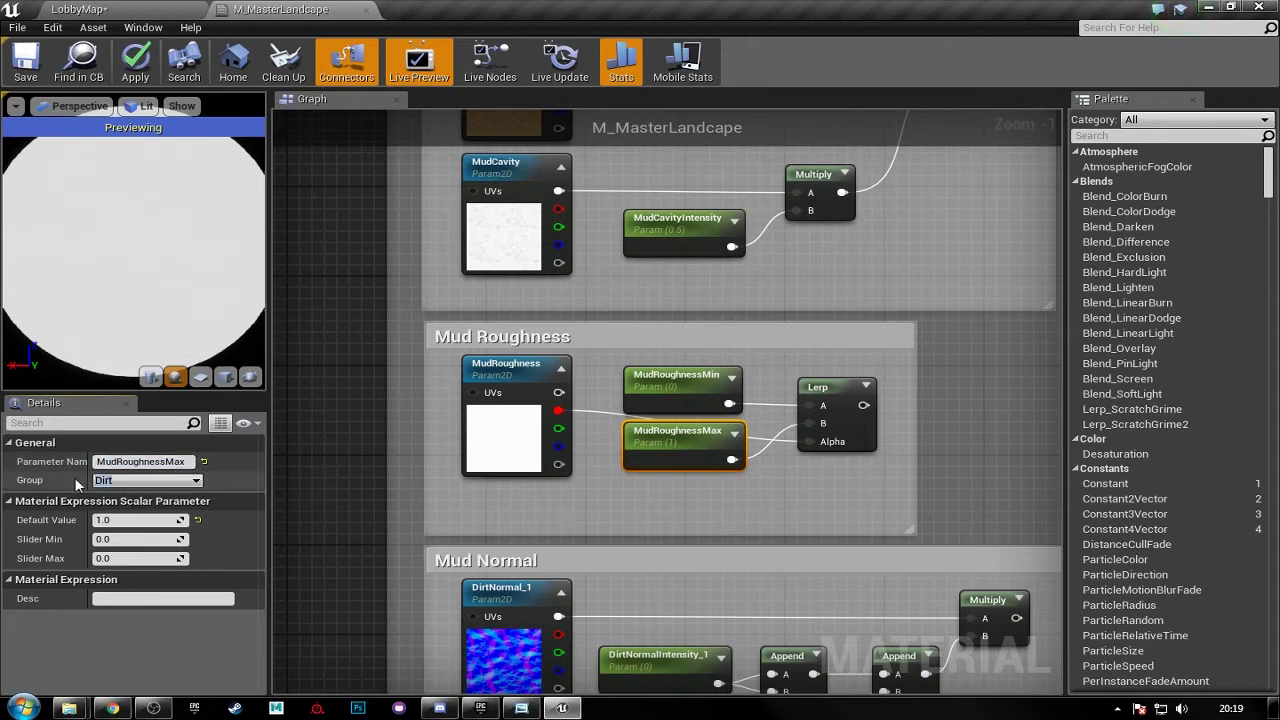
- Rename the DirtNormal_1 texture parameter in the Mud Normal comment as MudNormal
{"action": "right_click_drag", "start_coordinate": [721, 549], "coordinate": [674, 340]}
{"action": "left_click", "coordinate": [456, 450]}
{"action": "left_click", "coordinate": [166, 461]}
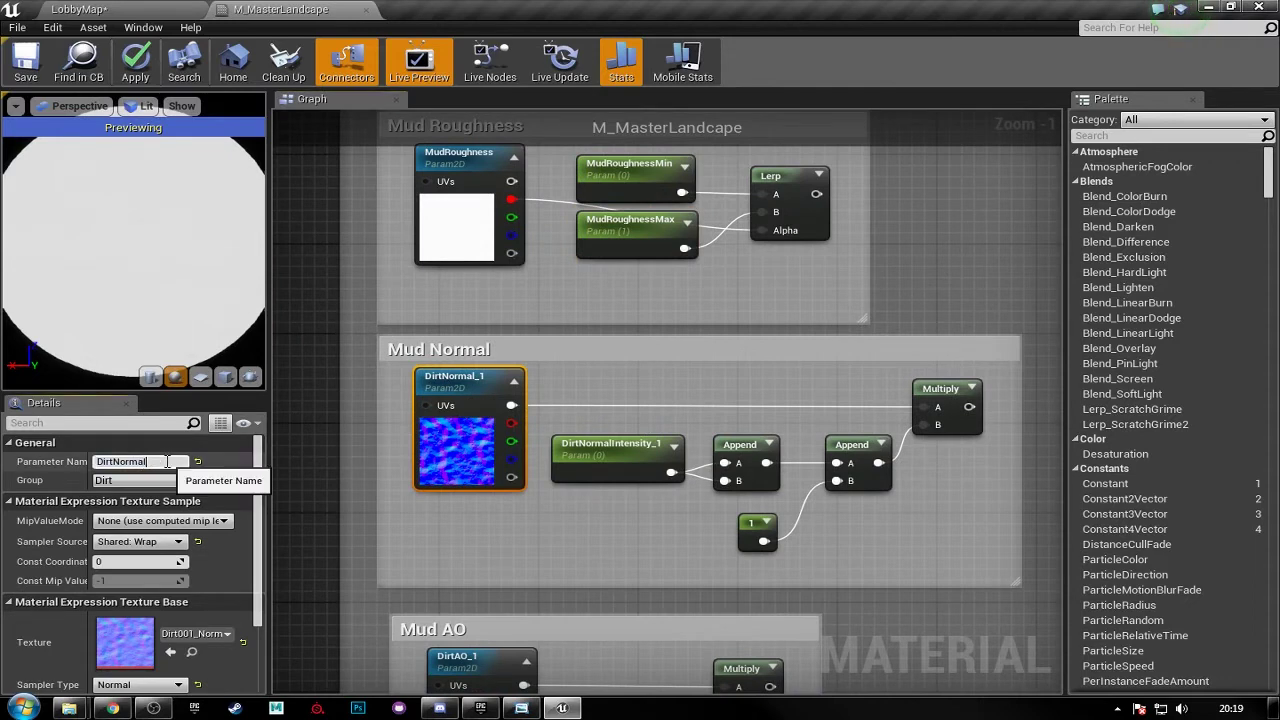
{"action": "key", "text": "Return"}
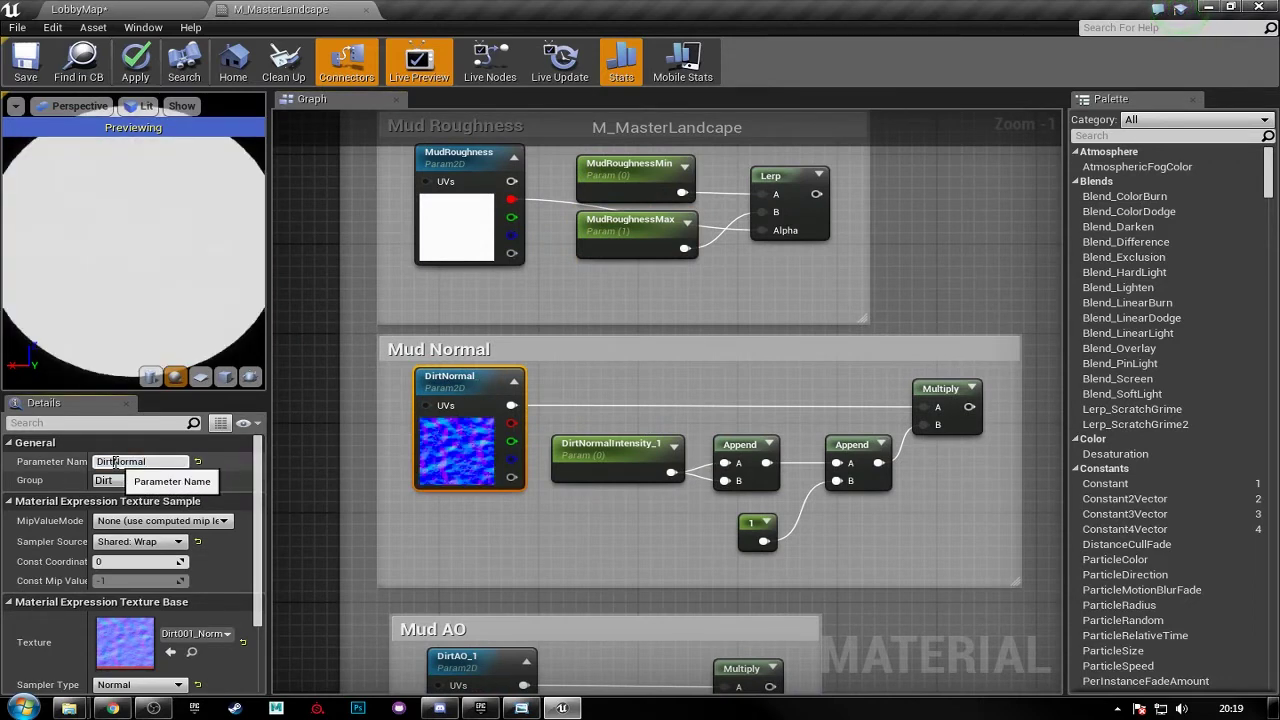
{"action": "key", "text": "Return"}
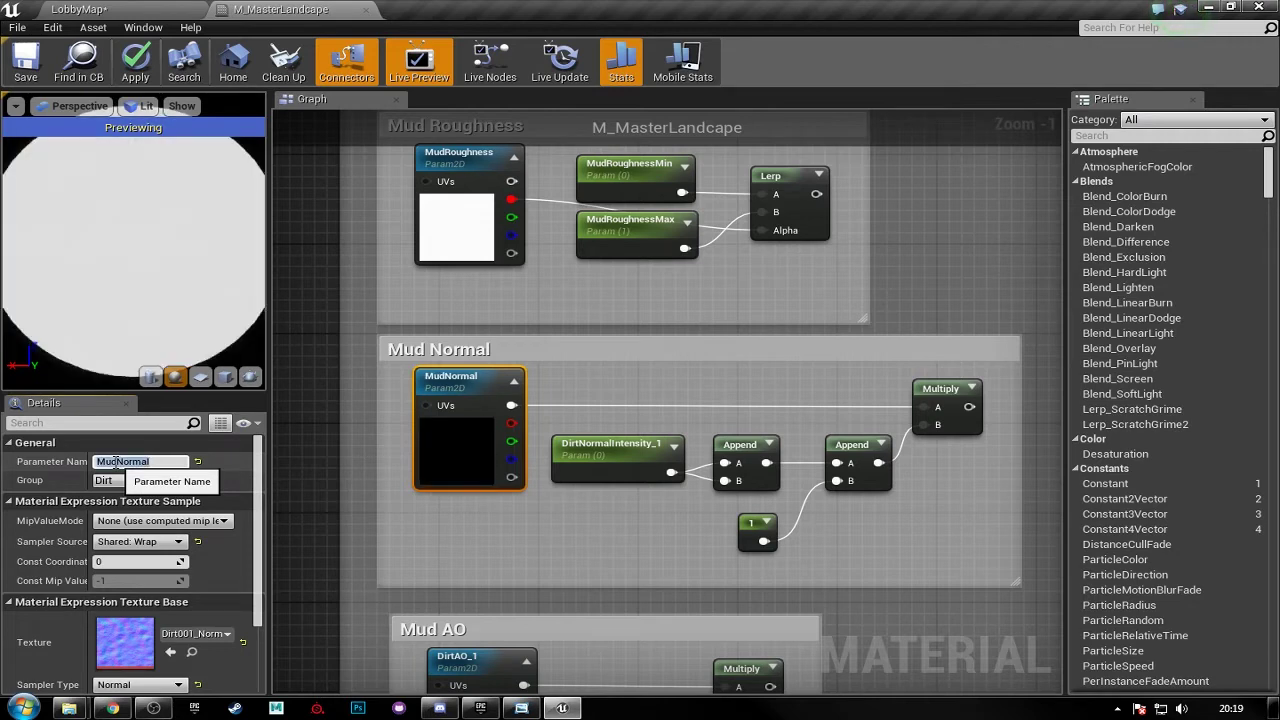
- Set the parameter group of the MudNormal texture parameter to Mud
{"action": "left_click", "coordinate": [122, 480]}
{"action": "left_click_drag", "start_coordinate": [122, 480], "coordinate": [80, 484]}
{"action": "key", "text": "Return"}
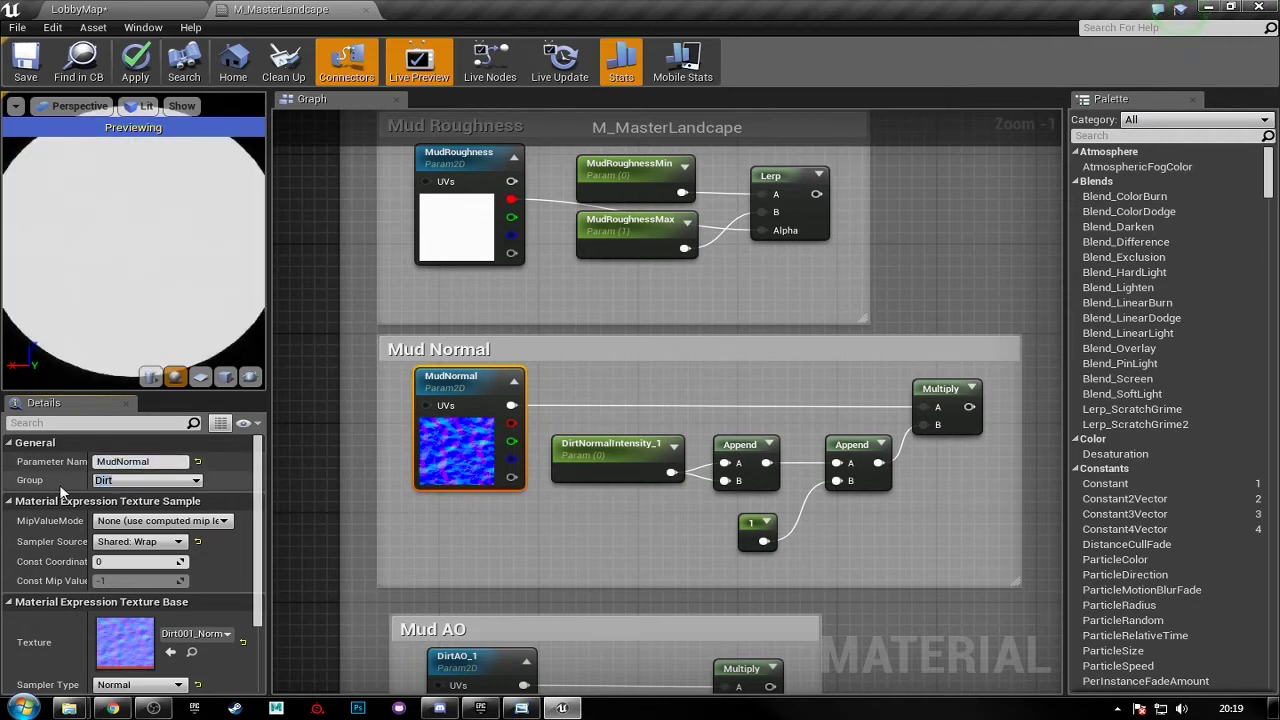
- Rename the DirtNormalIntensity_1 scalar parameter in the Mud Normal comment as MudNormalIntensity and set its group to Mud
{"action": "right_click_drag", "start_coordinate": [700, 300], "coordinate": [675, 228]}
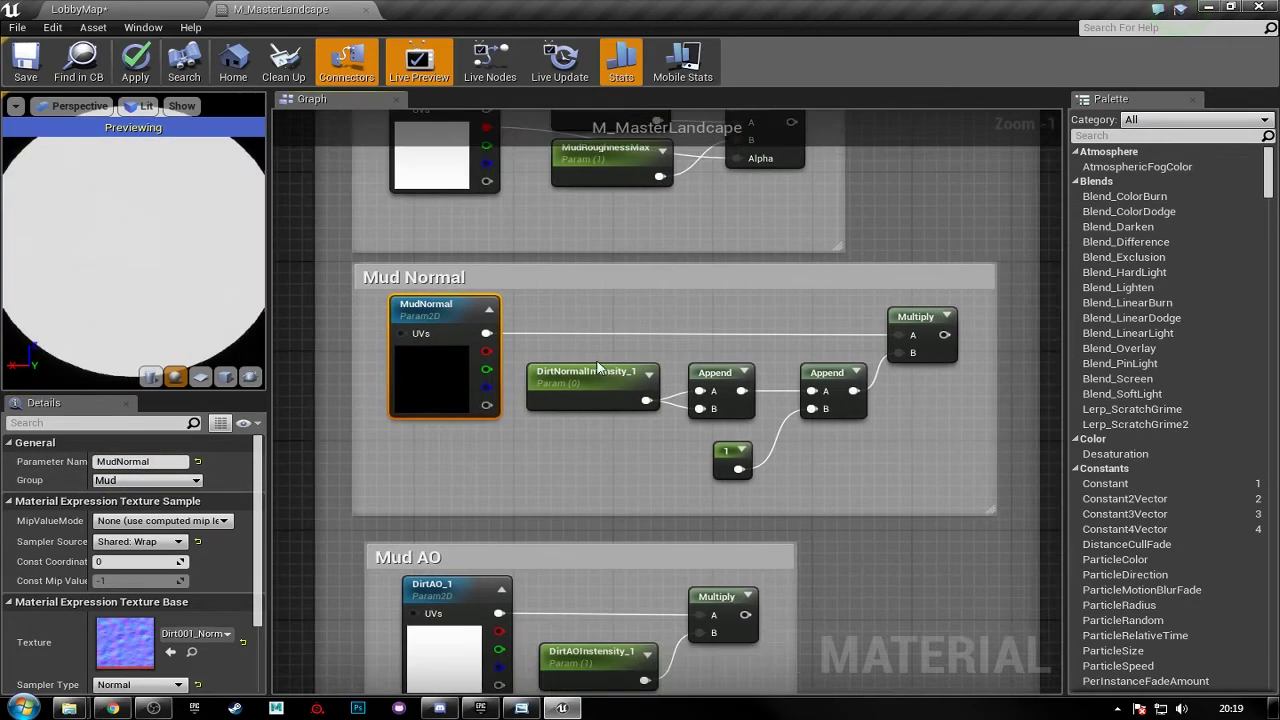
{"action": "left_click", "coordinate": [595, 380]}
{"action": "left_click", "coordinate": [190, 461]}
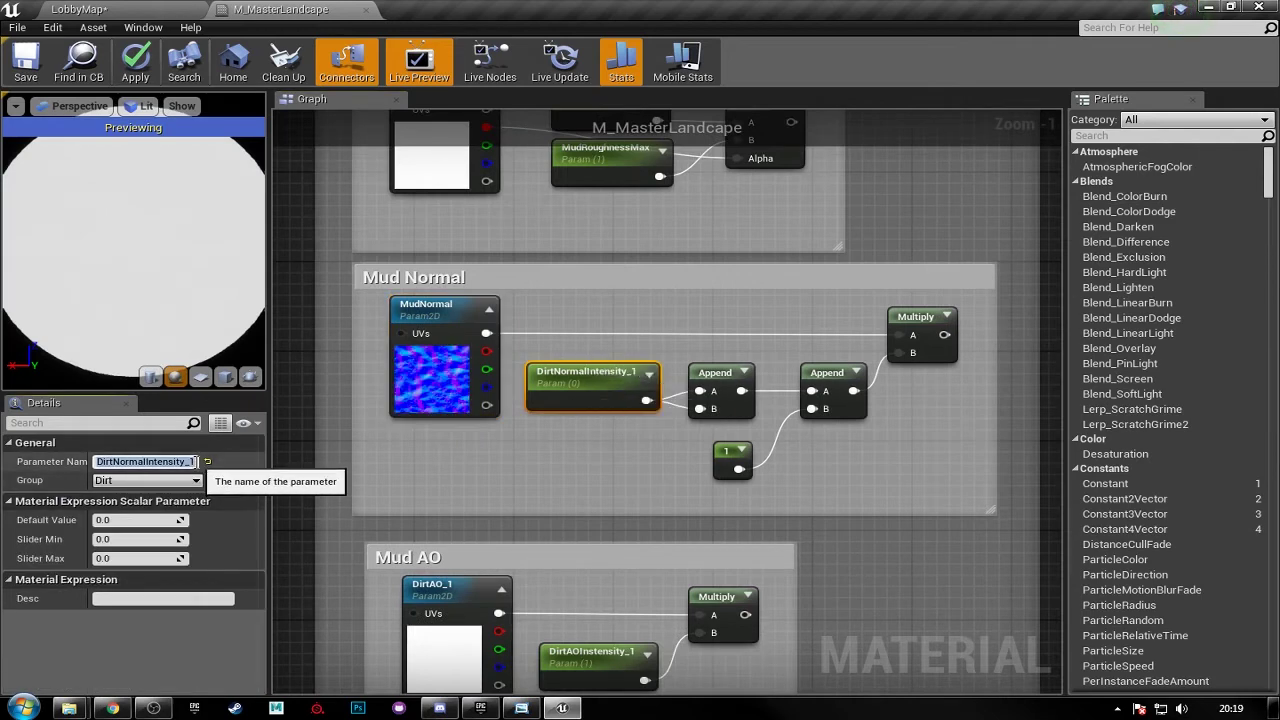
{"action": "key", "text": "BackSpace"}
{"action": "key", "text": "BackSpace"}
{"action": "key", "text": "BackSpace"}
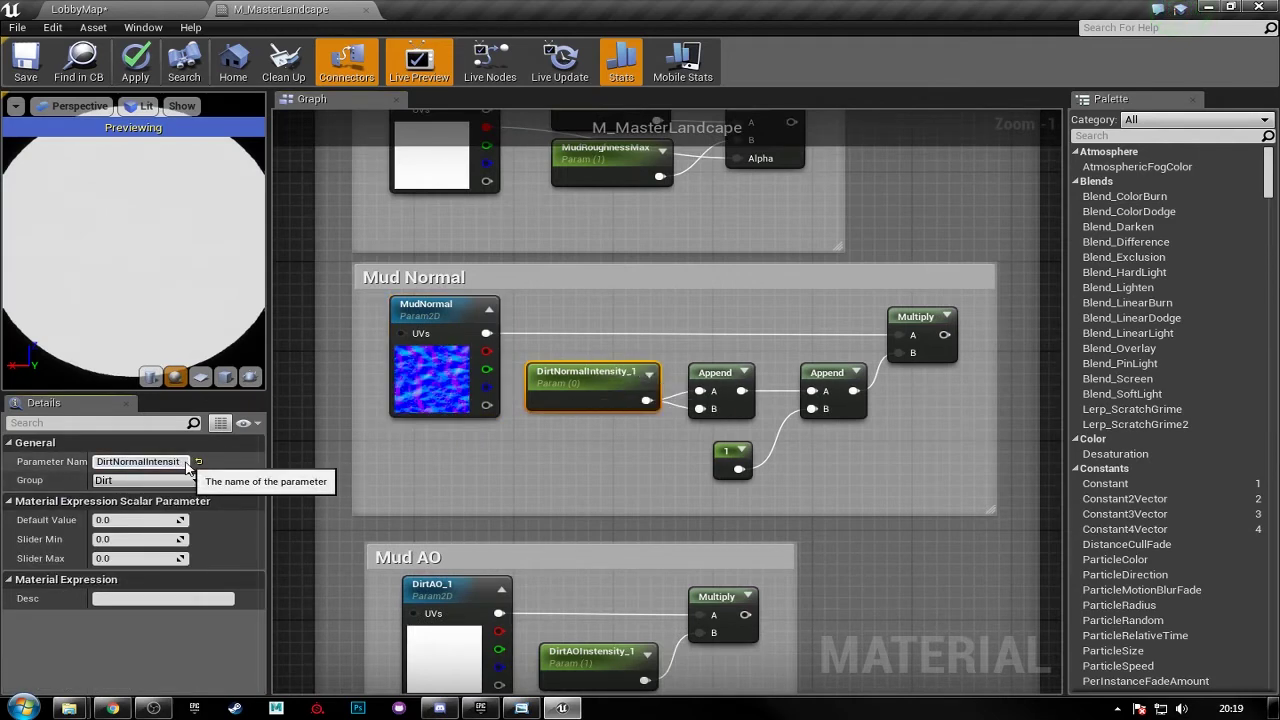
{"action": "type", "text": "y"}
{"action": "left_click", "coordinate": [117, 461]}
{"action": "key", "text": "BackSpace"}
{"action": "key", "text": "BackSpace"}
{"action": "key", "text": "BackSpace"}
{"action": "key", "text": "BackSpace"}
{"action": "type", "text": "Mud"}
{"action": "key", "text": "Return"}
{"action": "left_click", "coordinate": [120, 479]}
{"action": "type", "text": "Mud"}
- Rename the DirtAO_1 texture parameter in the Mud AO comment as MudAO and set its group to Mud
{"action": "right_click_drag", "start_coordinate": [469, 476], "coordinate": [477, 347]}
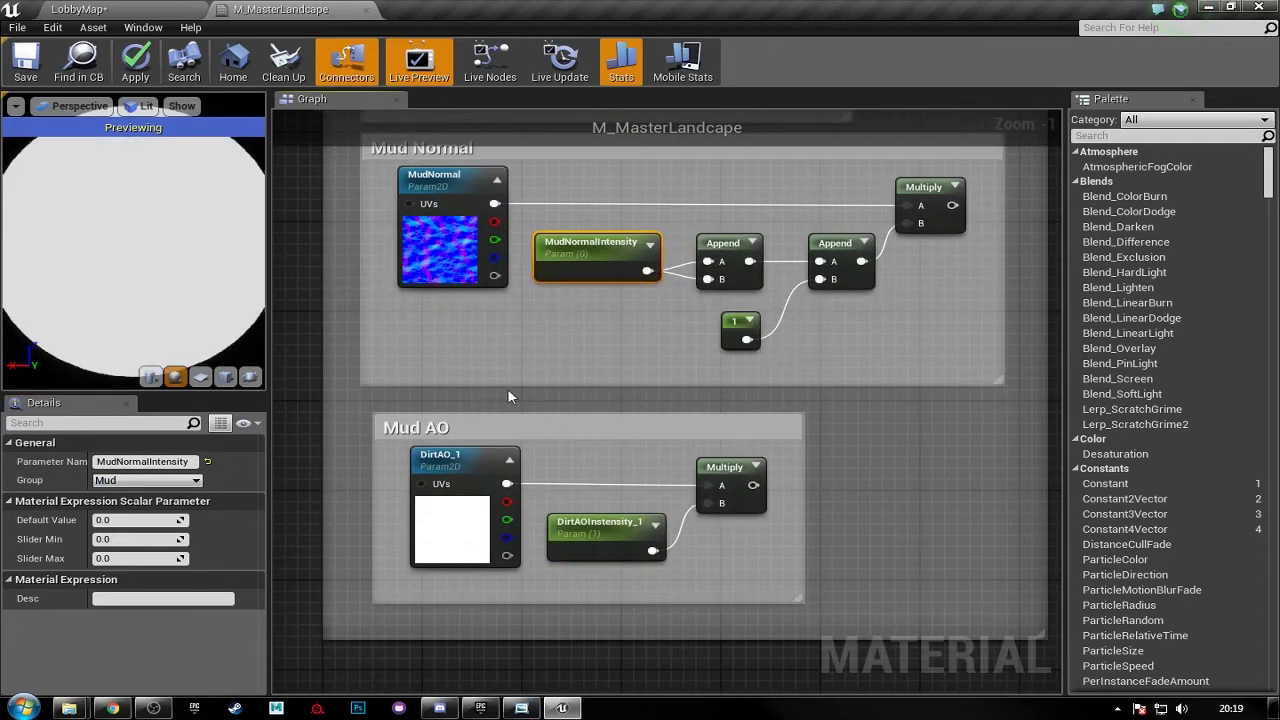
{"action": "left_click", "coordinate": [462, 455]}
{"action": "left_click", "coordinate": [153, 461]}
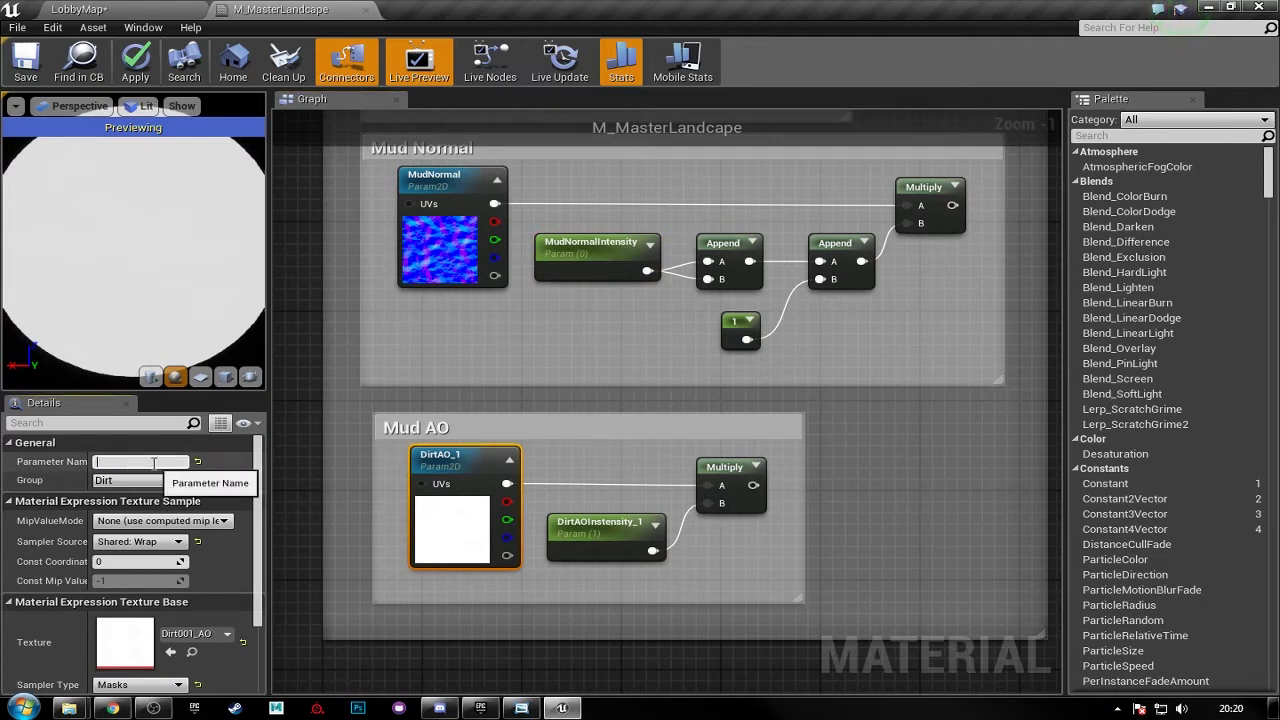
{"action": "type", "text": "MudAO"}
{"action": "key", "text": "Return"}
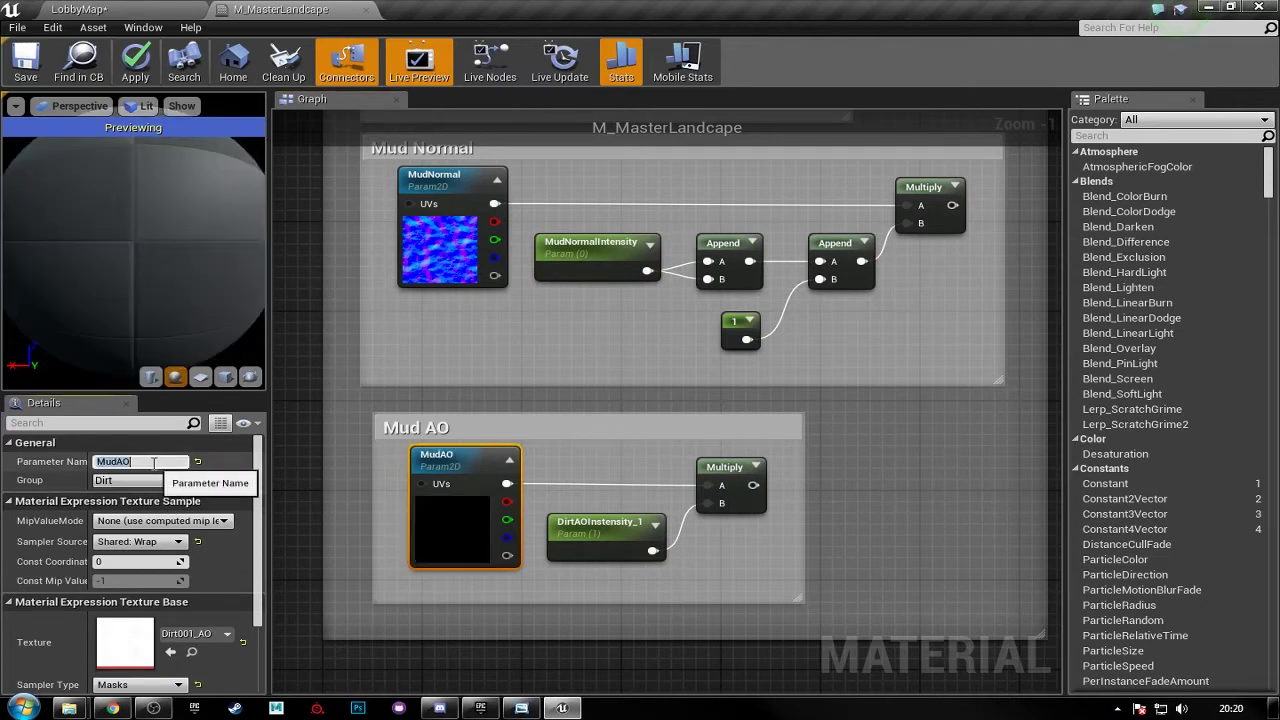
{"action": "left_click", "coordinate": [111, 480]}
{"action": "key", "text": "Return"}
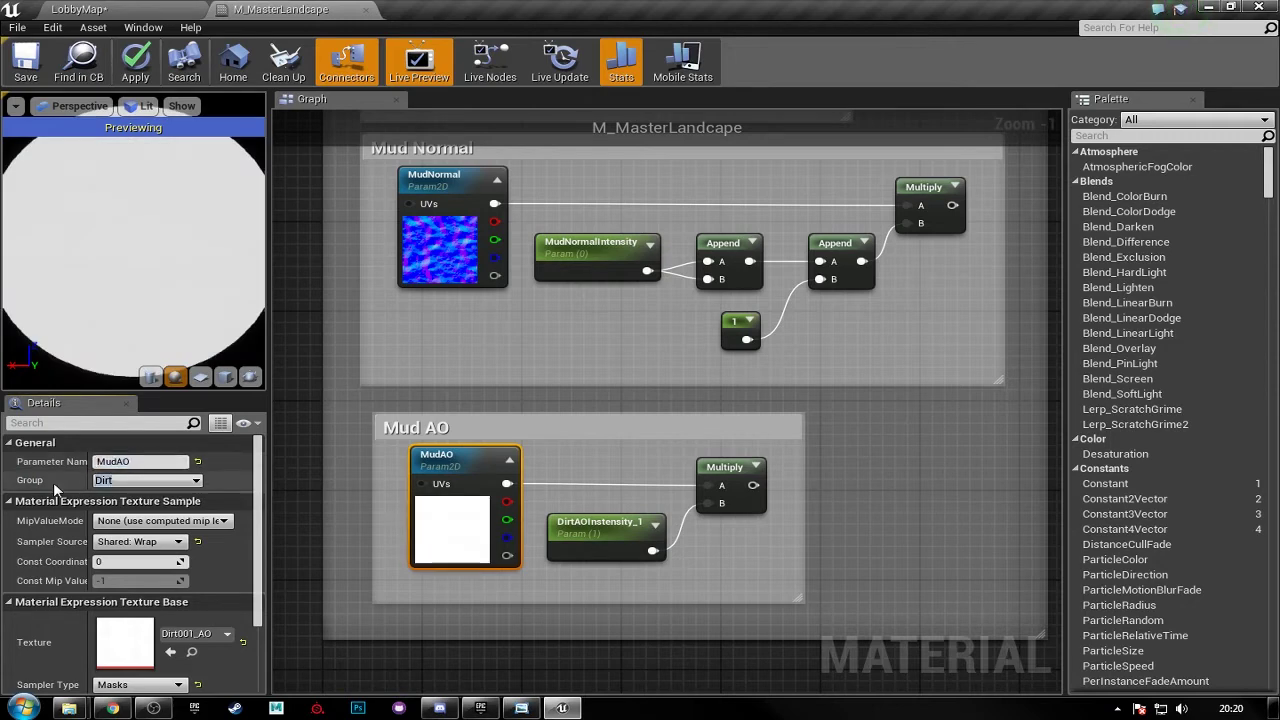
{"action": "type", "text": "Mud"}
{"action": "key", "text": "Return"}
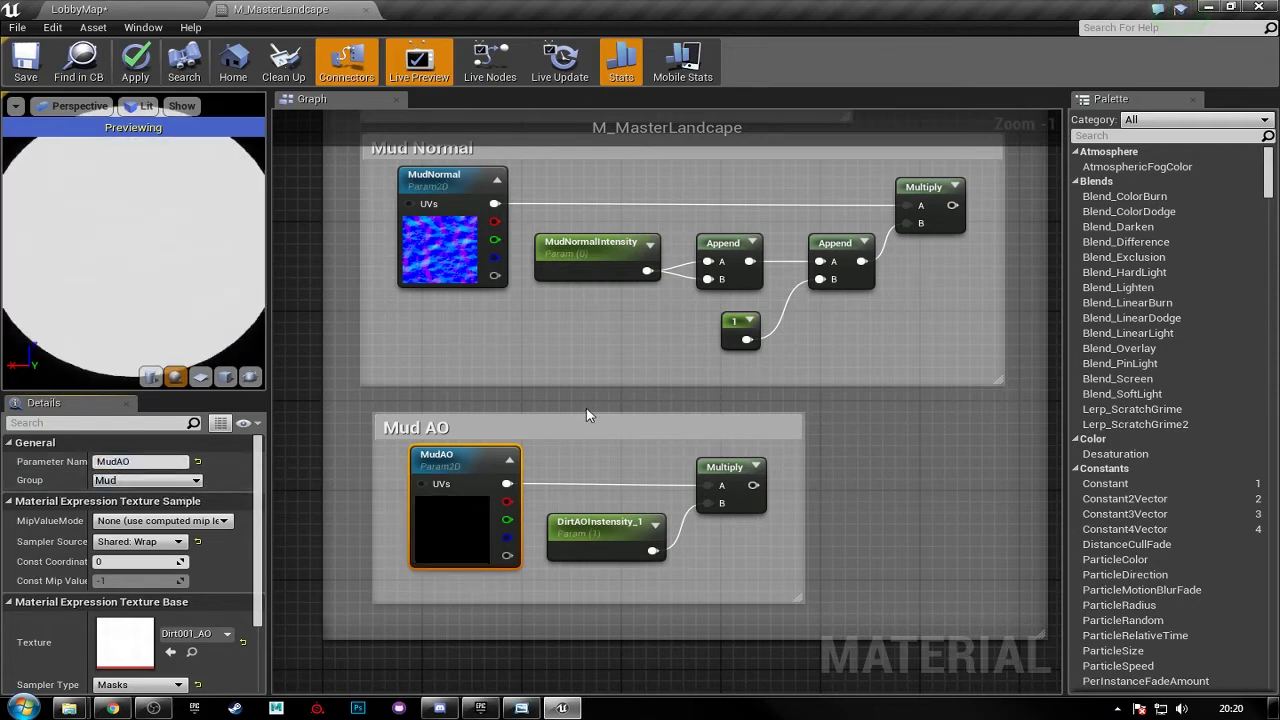
- Rename the DirtAOInstensity_1 scalar parameter in the Mud AO comment as MudAOInstensity
{"action": "right_click_drag", "start_coordinate": [644, 351], "coordinate": [664, 367]}
{"action": "left_click", "coordinate": [640, 541]}
{"action": "right_click_drag", "start_coordinate": [645, 545], "coordinate": [613, 434]}
{"action": "scroll", "coordinate": [613, 434], "scroll_direction": "up", "scroll_amount": 1}
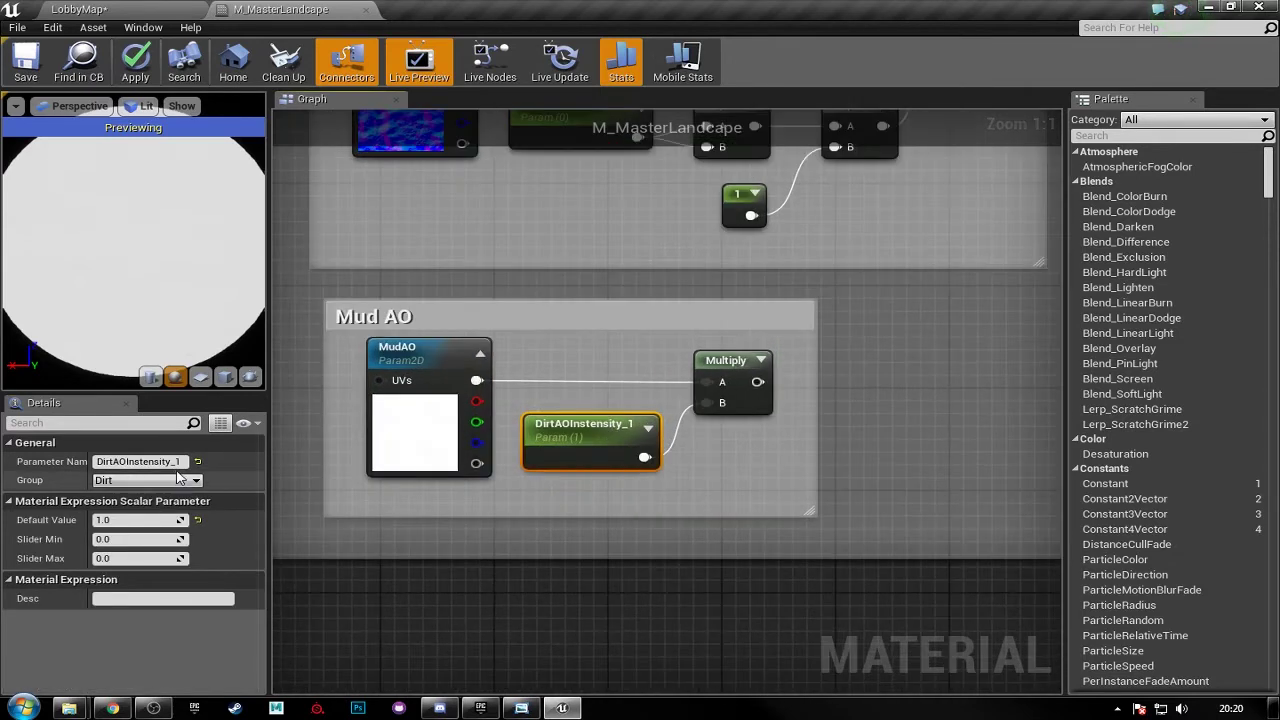
{"action": "left_click", "coordinate": [181, 461]}
{"action": "left_click", "coordinate": [181, 461]}
{"action": "key", "text": "BackSpace"}
{"action": "key", "text": "BackSpace"}
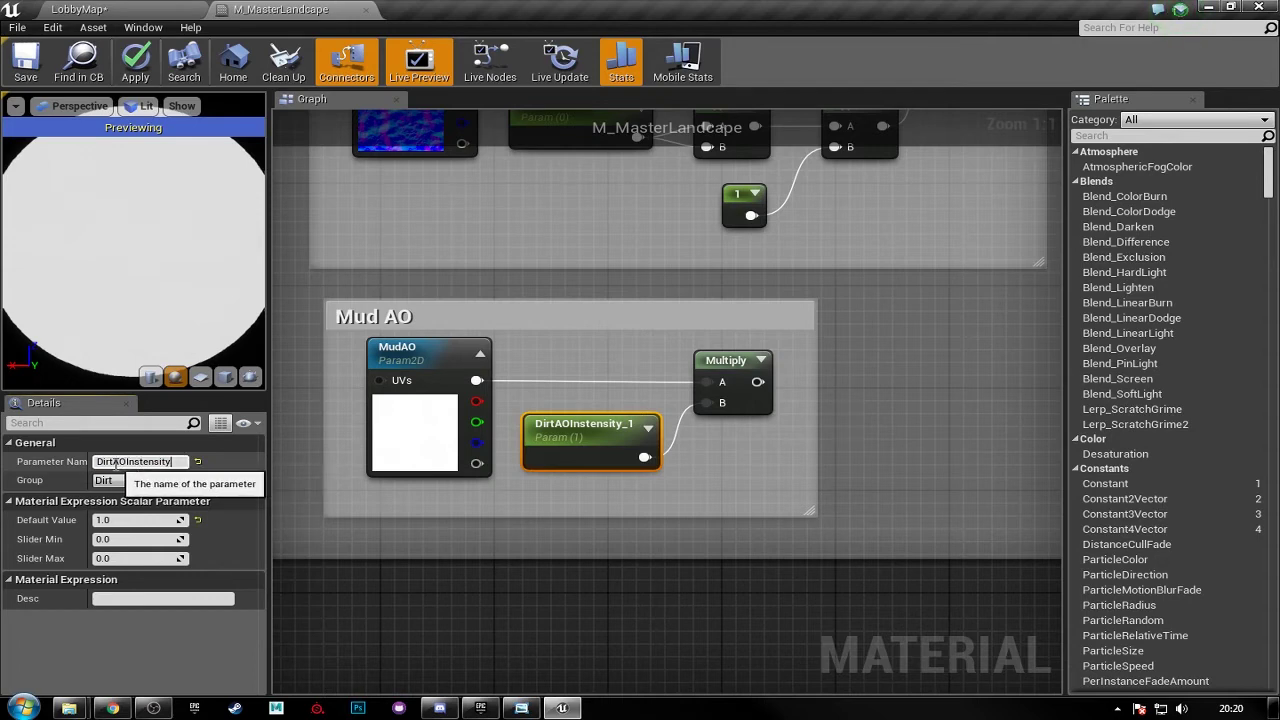
{"action": "key", "text": "BackSpace"}
{"action": "key", "text": "BackSpace"}
{"action": "key", "text": "BackSpace"}
{"action": "key", "text": "BackSpace"}
{"action": "type", "text": "Mud"}
{"action": "key", "text": "Return"}
- Set the parameter group of MudAOInstensity to Mud
{"action": "key", "text": "BackSpace"}
{"action": "key", "text": "BackSpace"}
{"action": "key", "text": "BackSpace"}
{"action": "key", "text": "BackSpace"}
{"action": "type", "text": "Mud"}
{"action": "key", "text": "Return"}
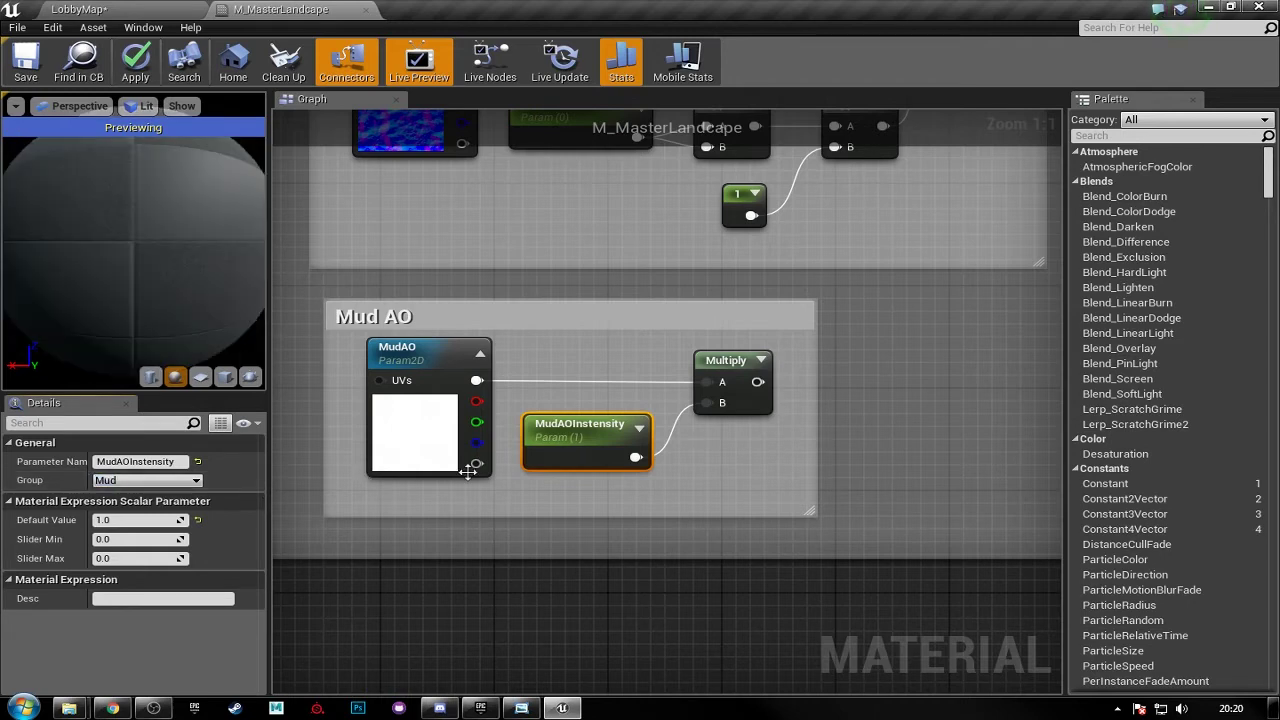
- Check the name and group of each Mud parameter, from the Mud AO comment up to Mud Albedo
{"action": "right_click_drag", "start_coordinate": [609, 323], "coordinate": [651, 353]}
{"action": "scroll", "coordinate": [643, 332], "scroll_direction": "down", "scroll_amount": 1}
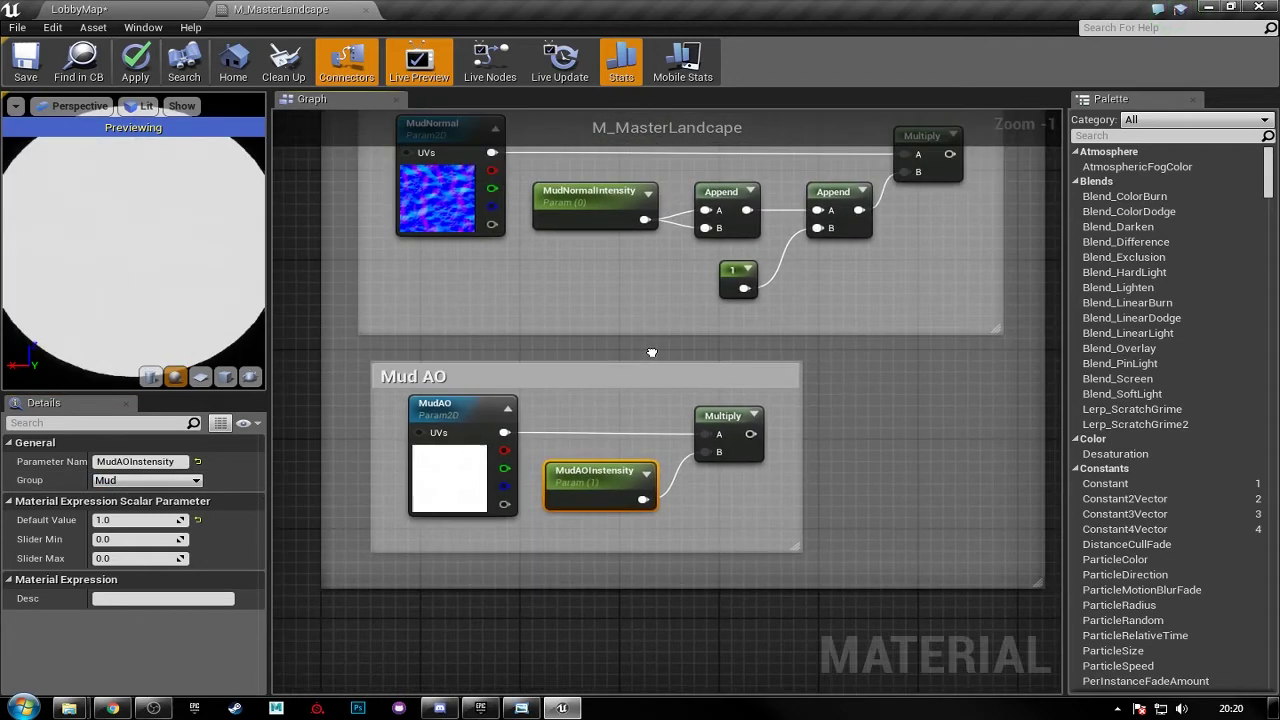
{"action": "left_click", "coordinate": [446, 424]}
{"action": "right_click_drag", "start_coordinate": [510, 344], "coordinate": [524, 451]}
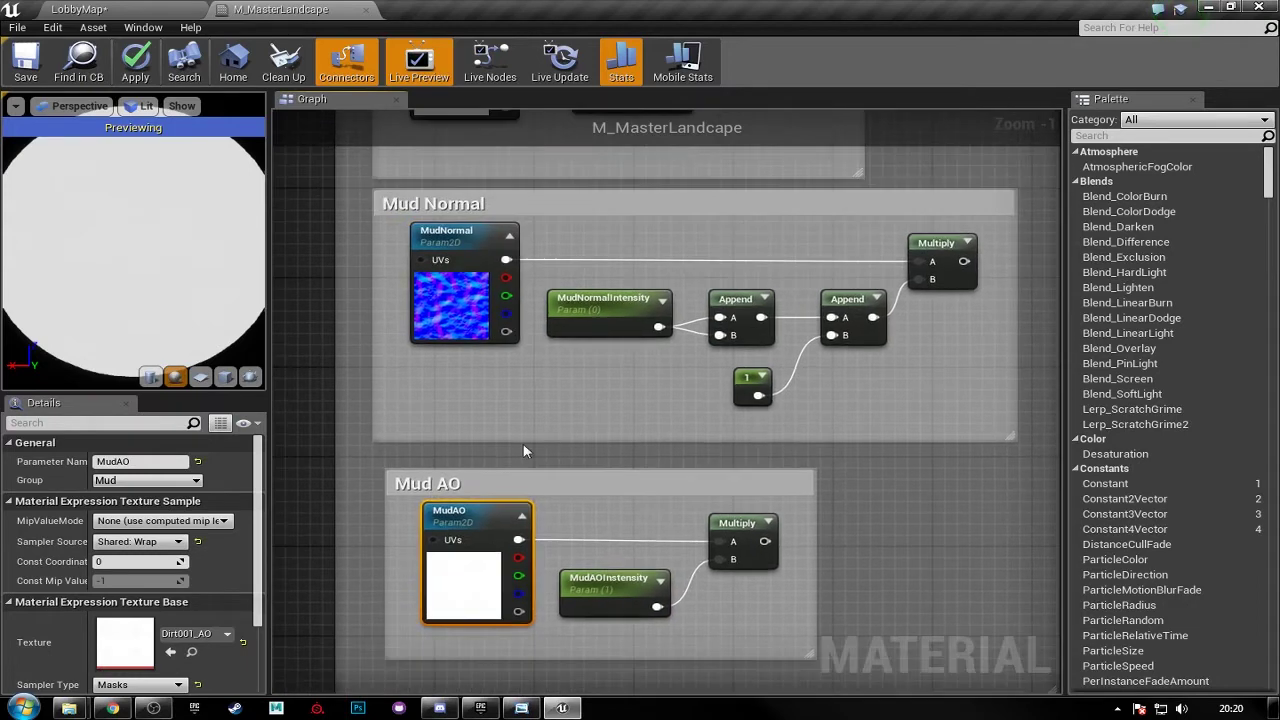
{"action": "left_click", "coordinate": [590, 328]}
{"action": "left_click", "coordinate": [472, 280]}
{"action": "right_click_drag", "start_coordinate": [587, 271], "coordinate": [619, 513]}
{"action": "left_click", "coordinate": [652, 338]}
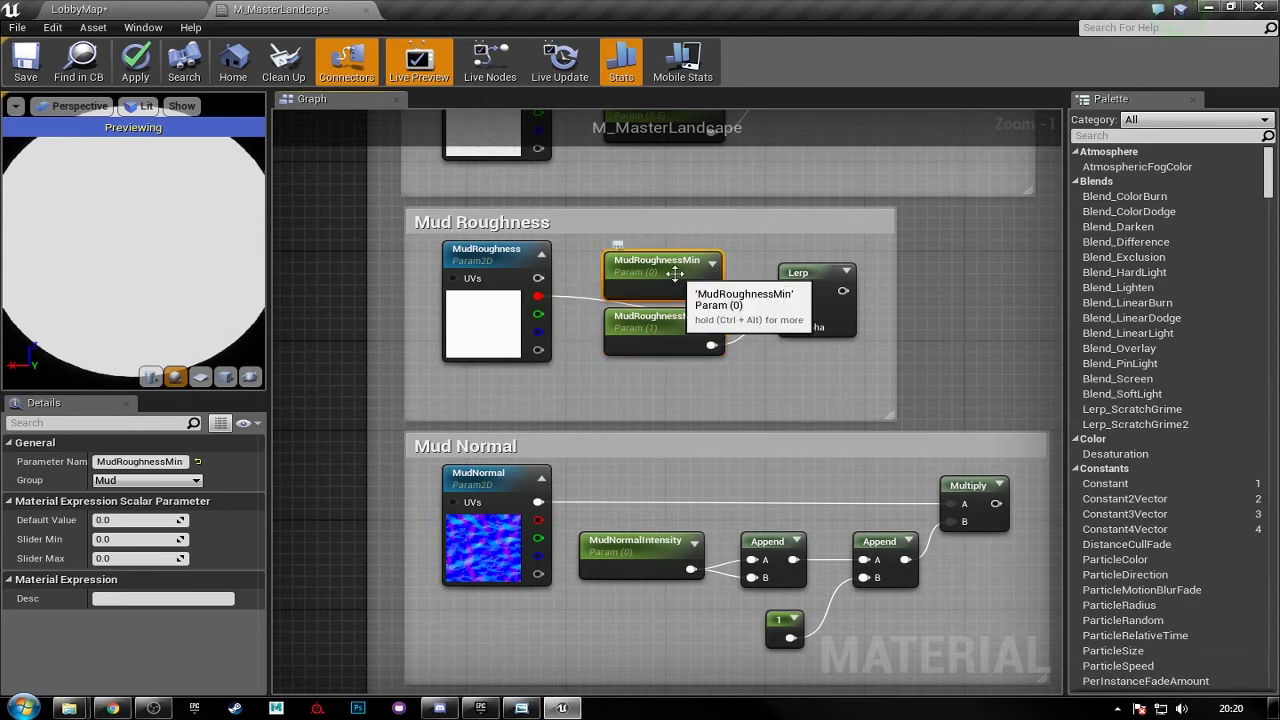
{"action": "left_click", "coordinate": [465, 332]}
{"action": "left_click", "coordinate": [657, 268]}
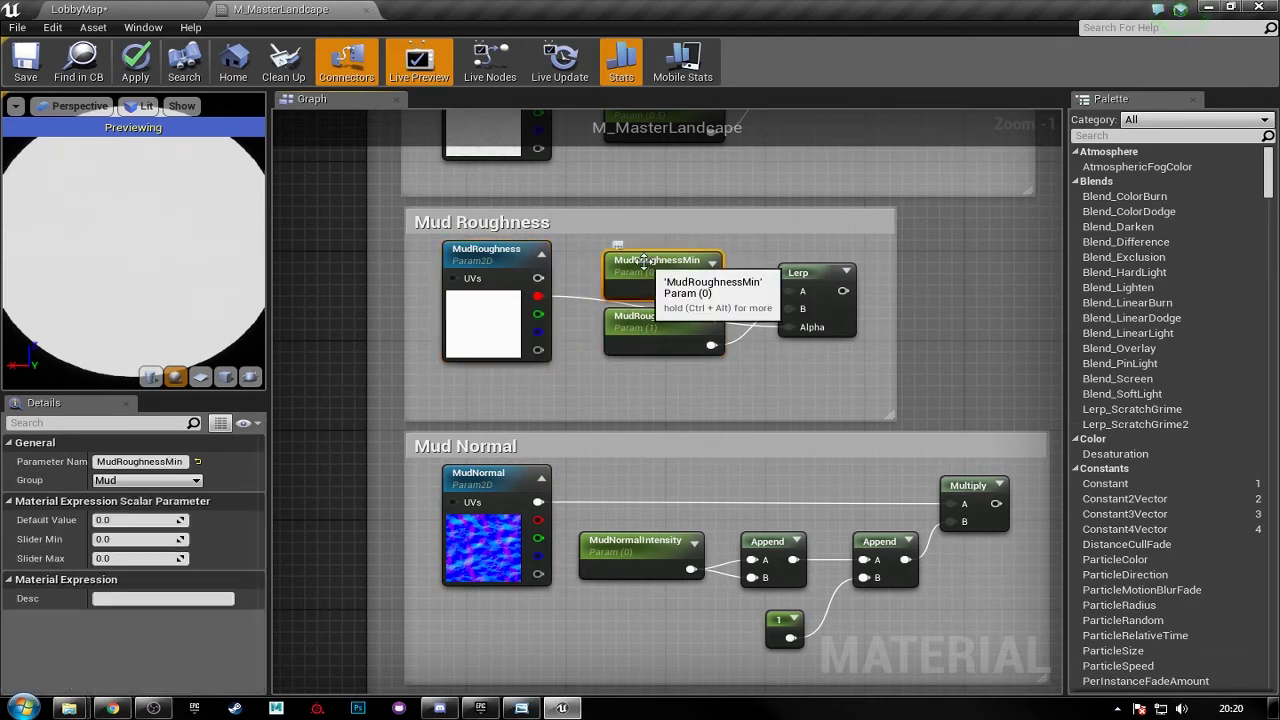
{"action": "left_click", "coordinate": [657, 330]}
{"action": "right_click_drag", "start_coordinate": [642, 190], "coordinate": [652, 352]}
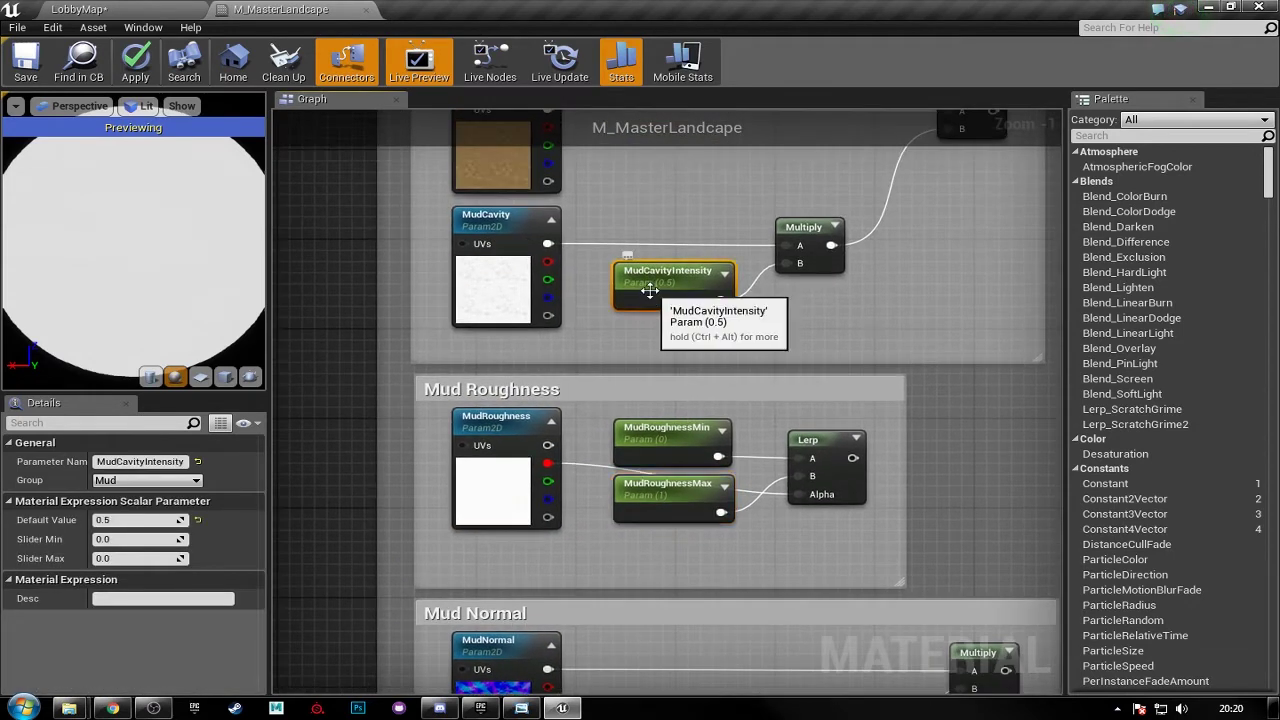
{"action": "left_click", "coordinate": [478, 258]}
- Connect the final Multiply of the Mud Albedo comment to the Layer Mud input of the base color Layer Blend
{"action": "scroll", "coordinate": [710, 314], "scroll_direction": "down", "scroll_amount": 3}
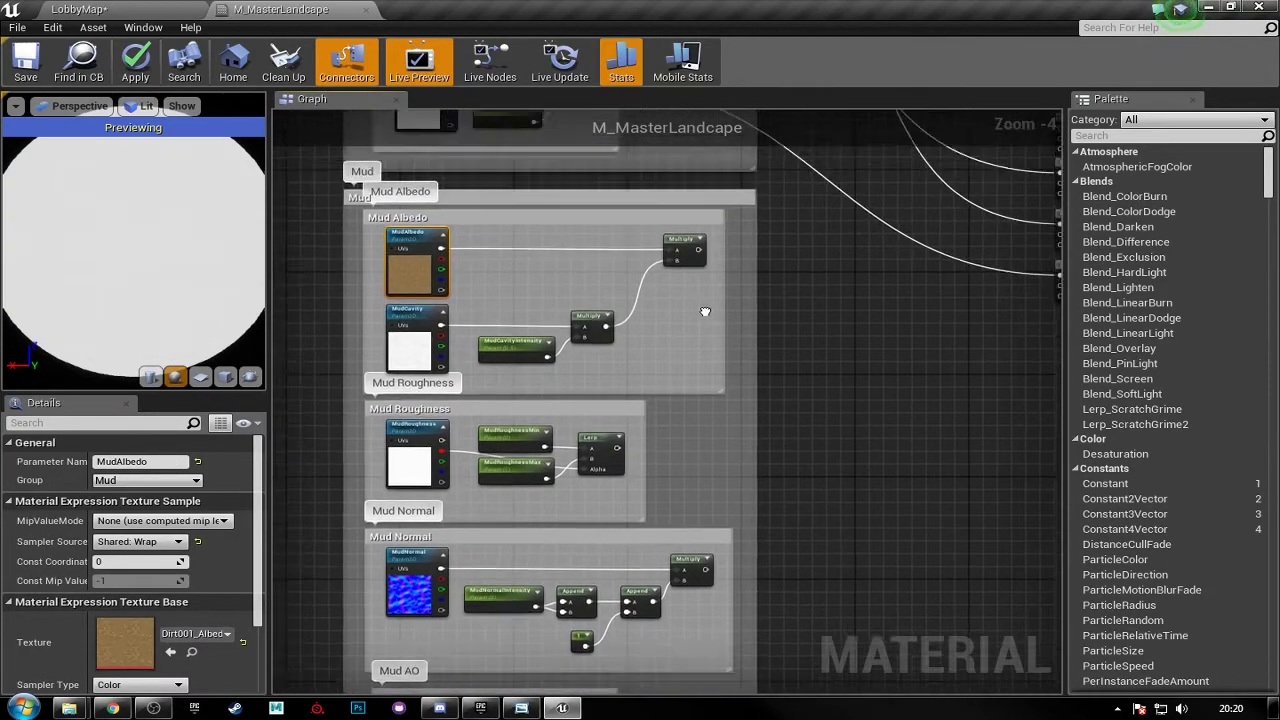
{"action": "right_click_drag", "start_coordinate": [705, 312], "coordinate": [725, 282]}
{"action": "scroll", "coordinate": [725, 282], "scroll_direction": "up", "scroll_amount": 1}
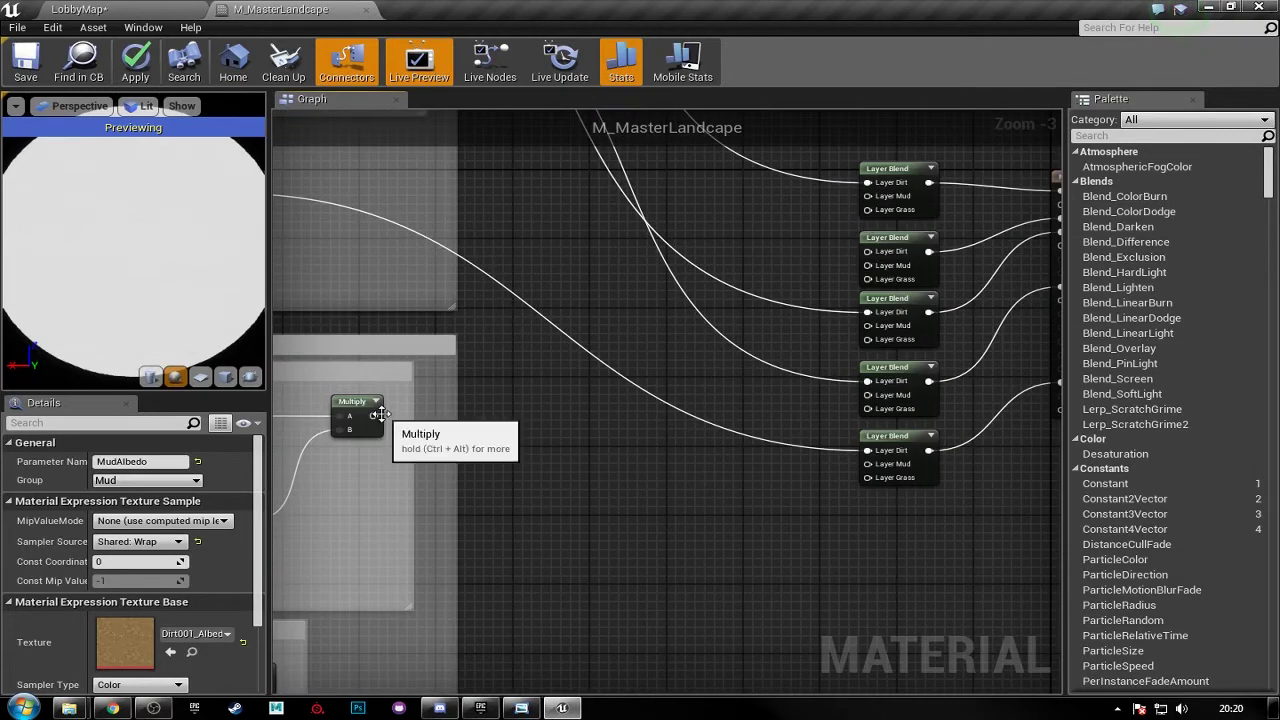
{"action": "left_click_drag", "start_coordinate": [373, 416], "coordinate": [868, 197]}
{"action": "right_click_drag", "start_coordinate": [688, 328], "coordinate": [937, 236]}
{"action": "right_click_drag", "start_coordinate": [750, 389], "coordinate": [825, 255]}
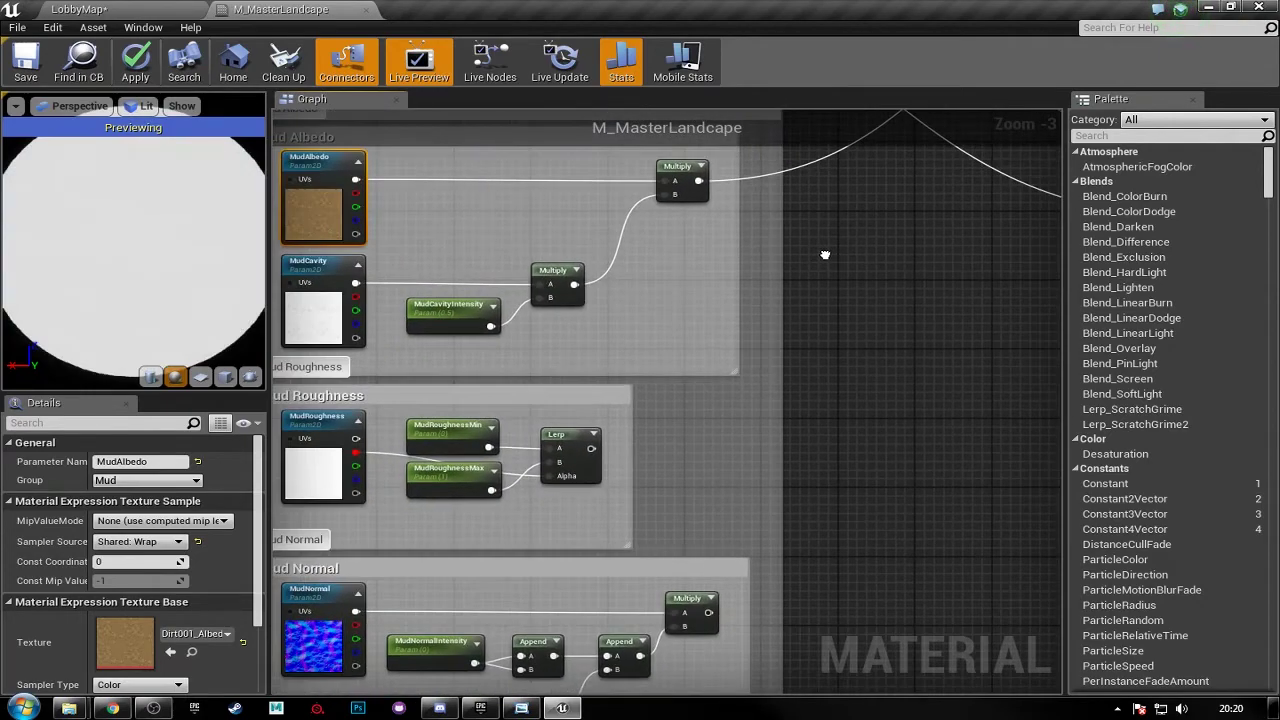
{"action": "left_click_drag", "start_coordinate": [592, 450], "coordinate": [948, 233]}
{"action": "left_click", "coordinate": [962, 271], "text": "alt"}
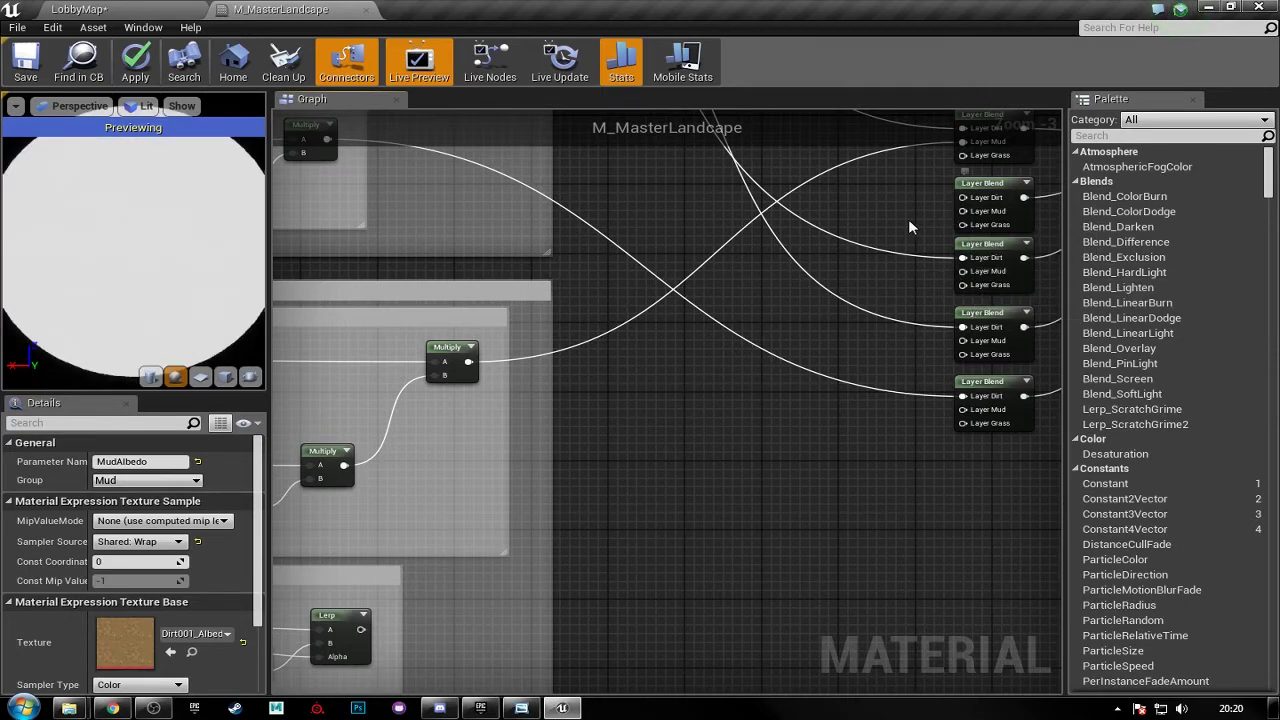
{"action": "scroll", "coordinate": [905, 205], "scroll_direction": "down", "scroll_amount": 1}
{"action": "right_click_drag", "start_coordinate": [895, 192], "coordinate": [800, 358]}
{"action": "left_click_drag", "start_coordinate": [555, 515], "coordinate": [918, 266]}
{"action": "left_click", "coordinate": [779, 436]}
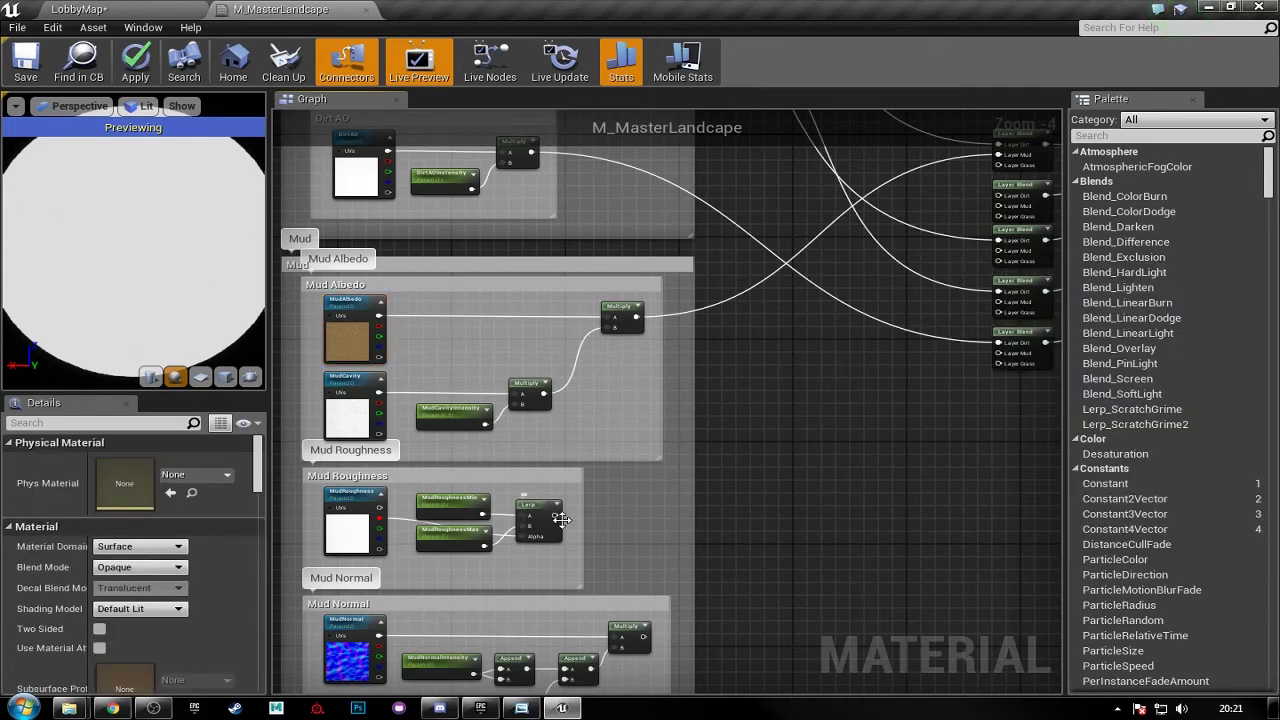
- Connect the Mud Roughness, Mud Normal and Mud AO outputs to the Layer Mud inputs of the roughness, normal and ambient occlusion Layer Blends
{"action": "left_click_drag", "start_coordinate": [553, 510], "coordinate": [1013, 259]}
{"action": "right_click_drag", "start_coordinate": [920, 408], "coordinate": [888, 267]}
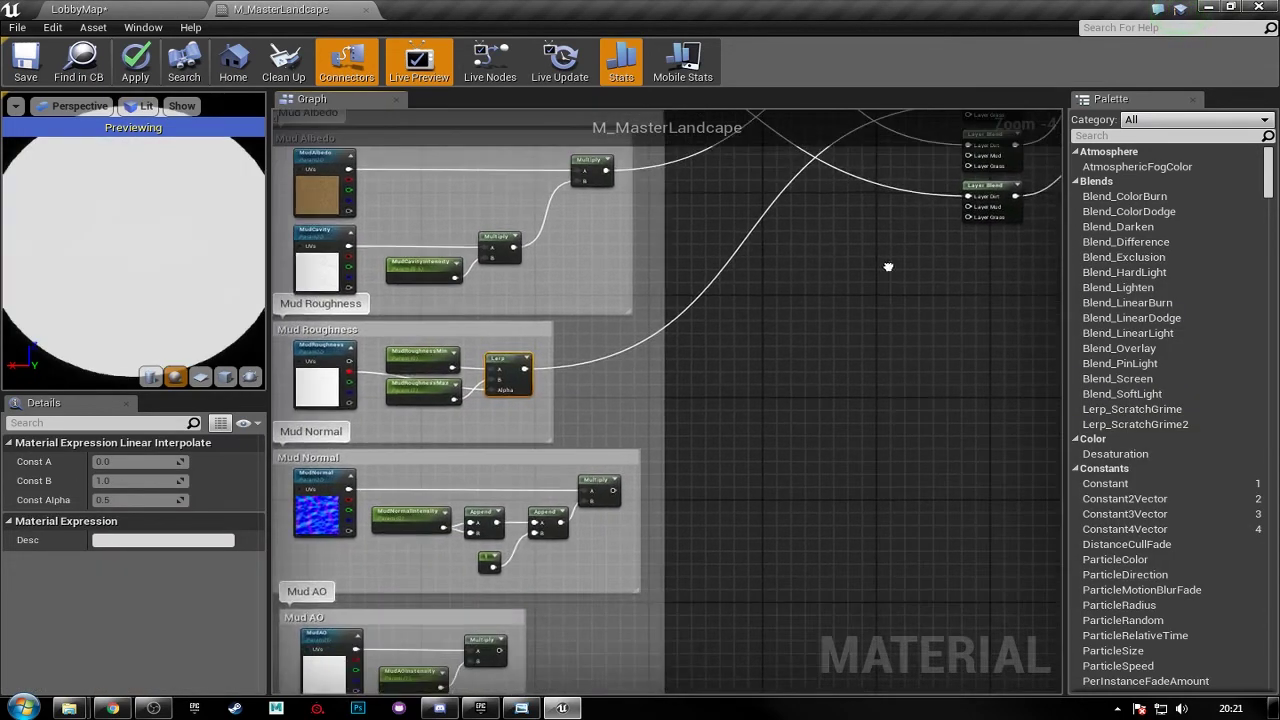
{"action": "left_click_drag", "start_coordinate": [614, 489], "coordinate": [975, 163]}
{"action": "right_click_drag", "start_coordinate": [804, 413], "coordinate": [800, 315]}
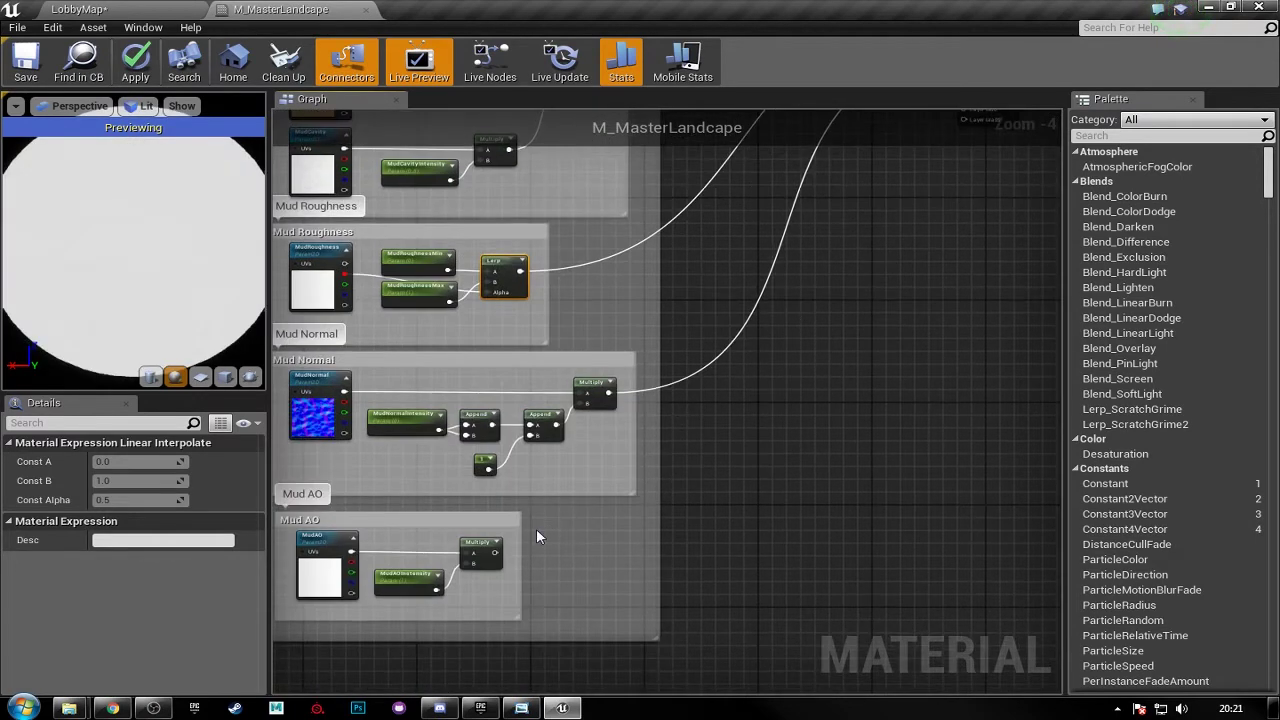
{"action": "left_click_drag", "start_coordinate": [499, 548], "coordinate": [964, 252]}
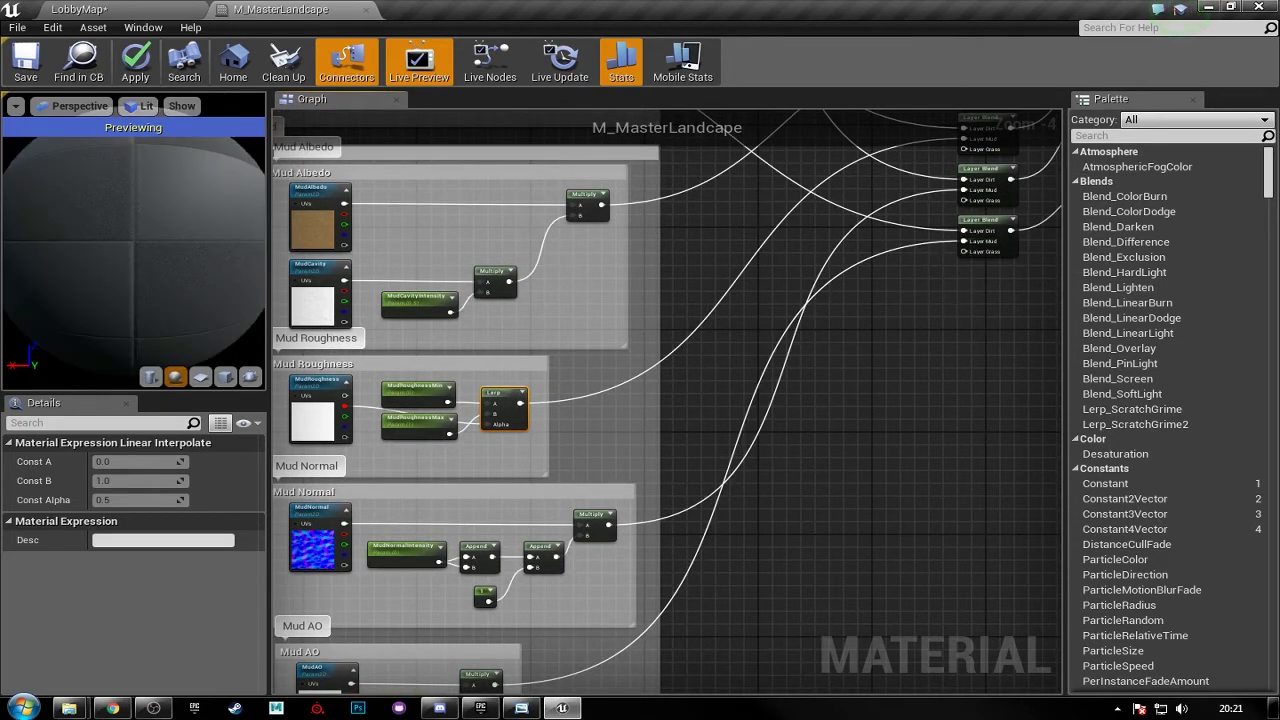
- Add a constant node in front of the specular Layer Blend and convert it to a parameter
{"action": "right_click_drag", "start_coordinate": [953, 296], "coordinate": [843, 316]}
{"action": "scroll", "coordinate": [798, 267], "scroll_direction": "up", "scroll_amount": 3}
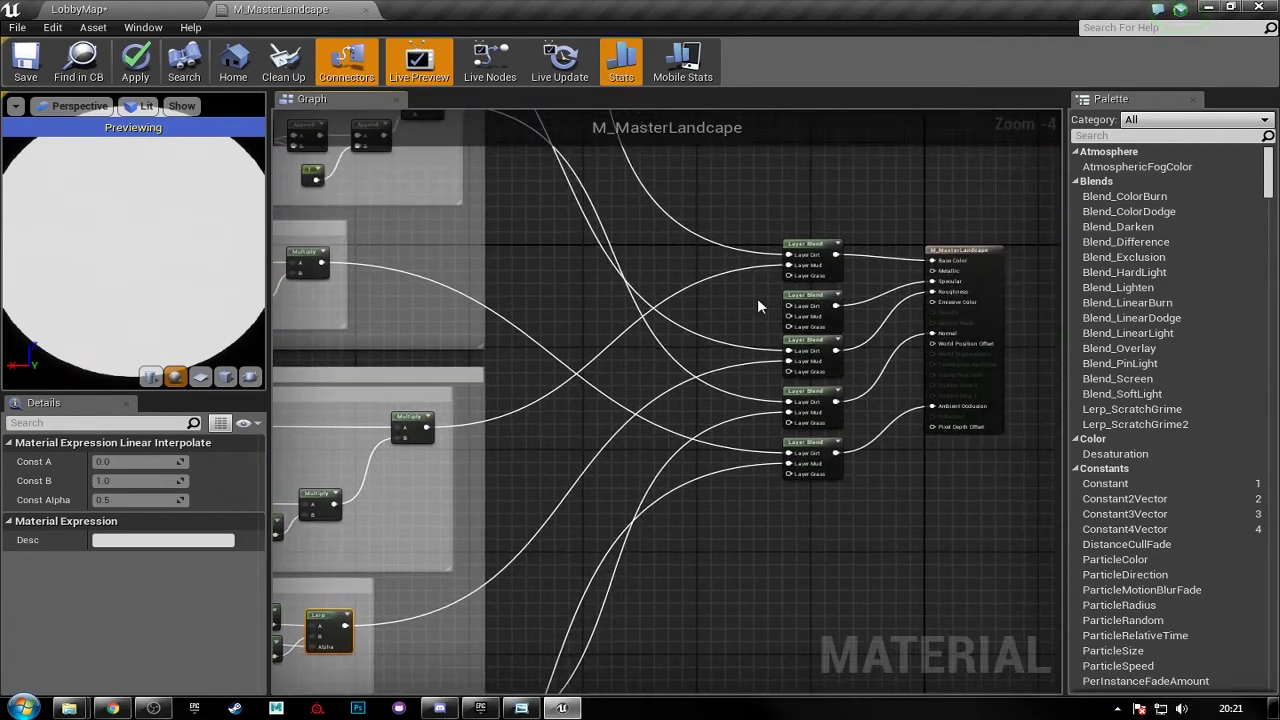
{"action": "scroll", "coordinate": [770, 320], "scroll_direction": "up", "scroll_amount": 1}
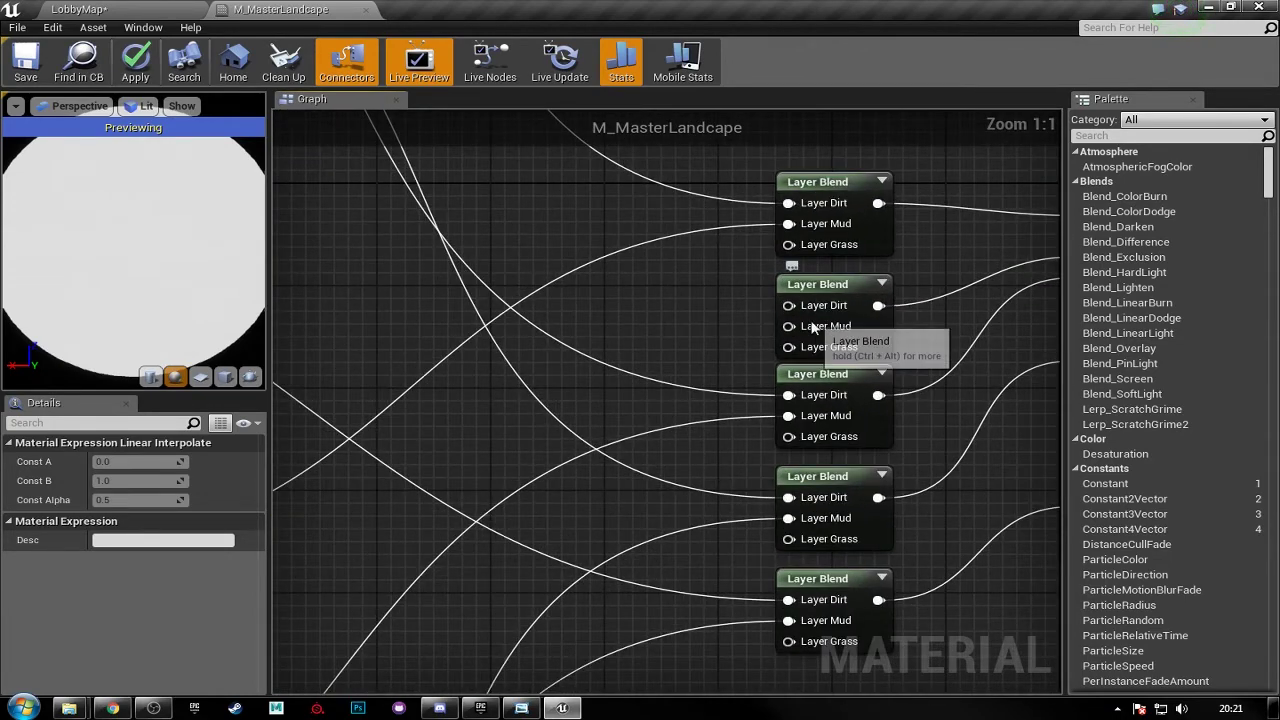
{"action": "mouse_move", "coordinate": [767, 338]}
{"action": "right_mouse_down"}
{"action": "mouse_move", "coordinate": [804, 323]}
{"action": "mouse_move", "coordinate": [792, 343]}
{"action": "mouse_move", "coordinate": [754, 349]}
{"action": "right_mouse_up"}
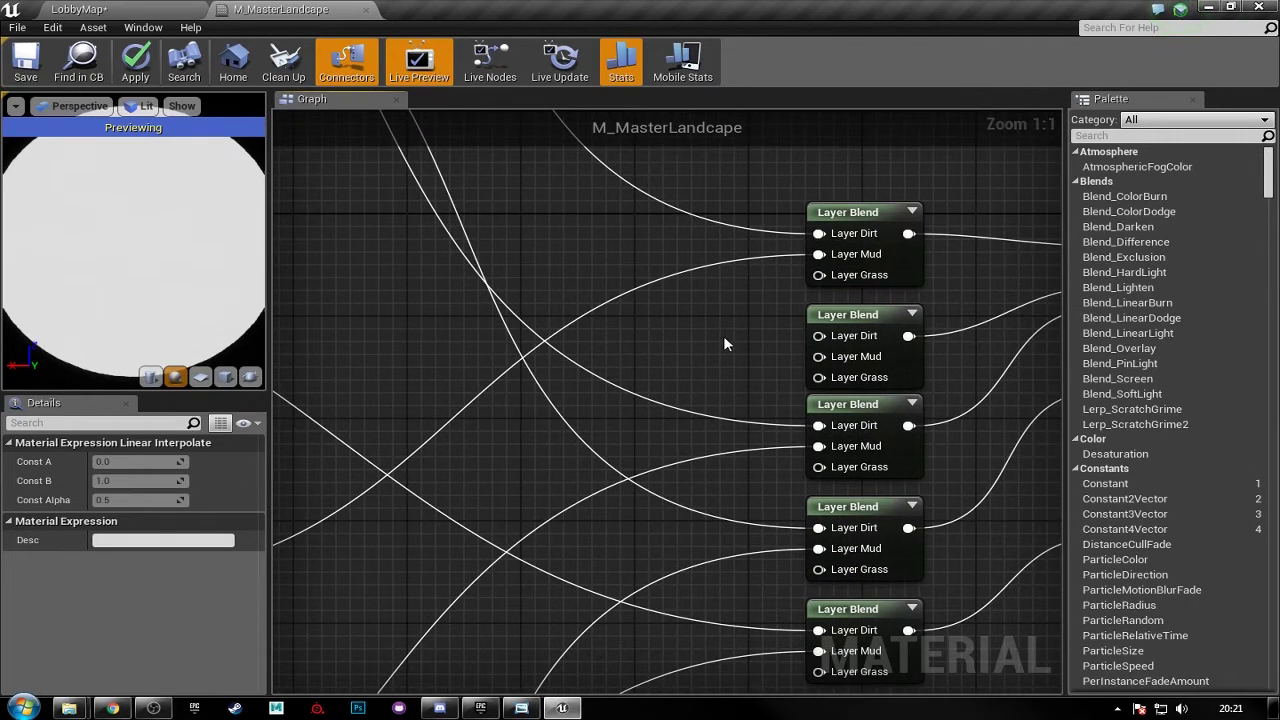
{"action": "left_click", "coordinate": [726, 349]}
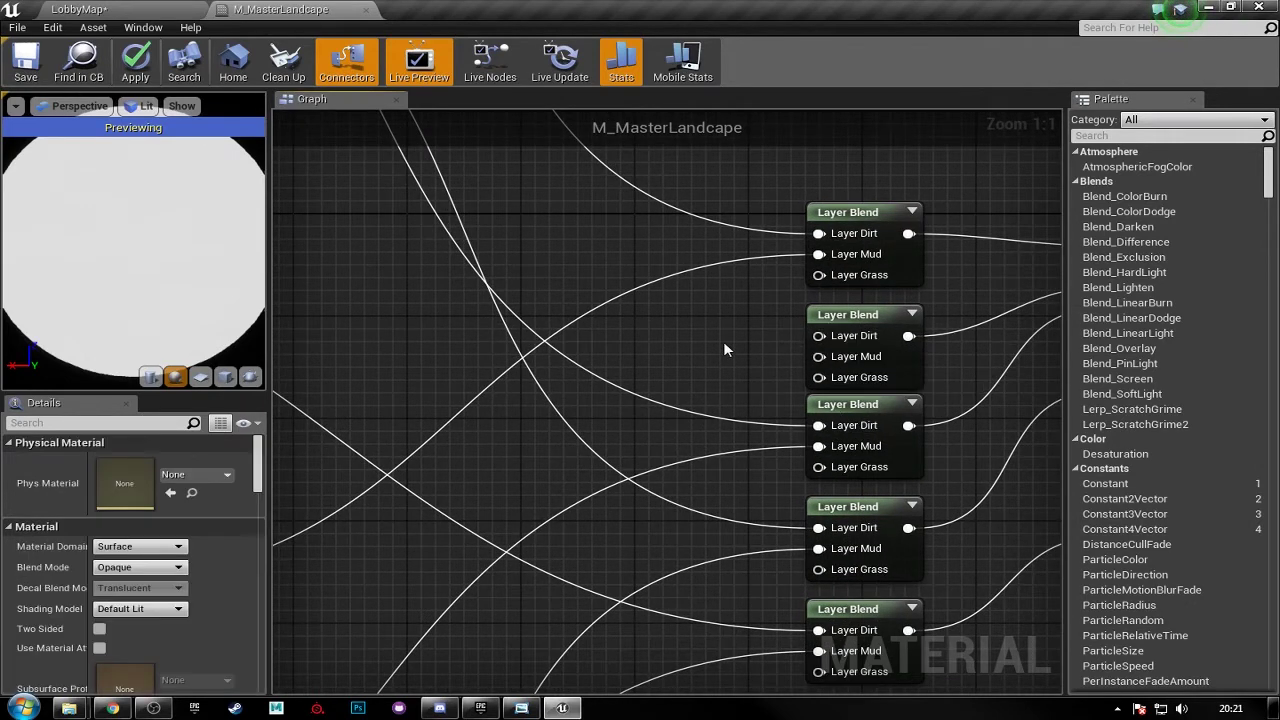
{"action": "left_click", "coordinate": [669, 328]}
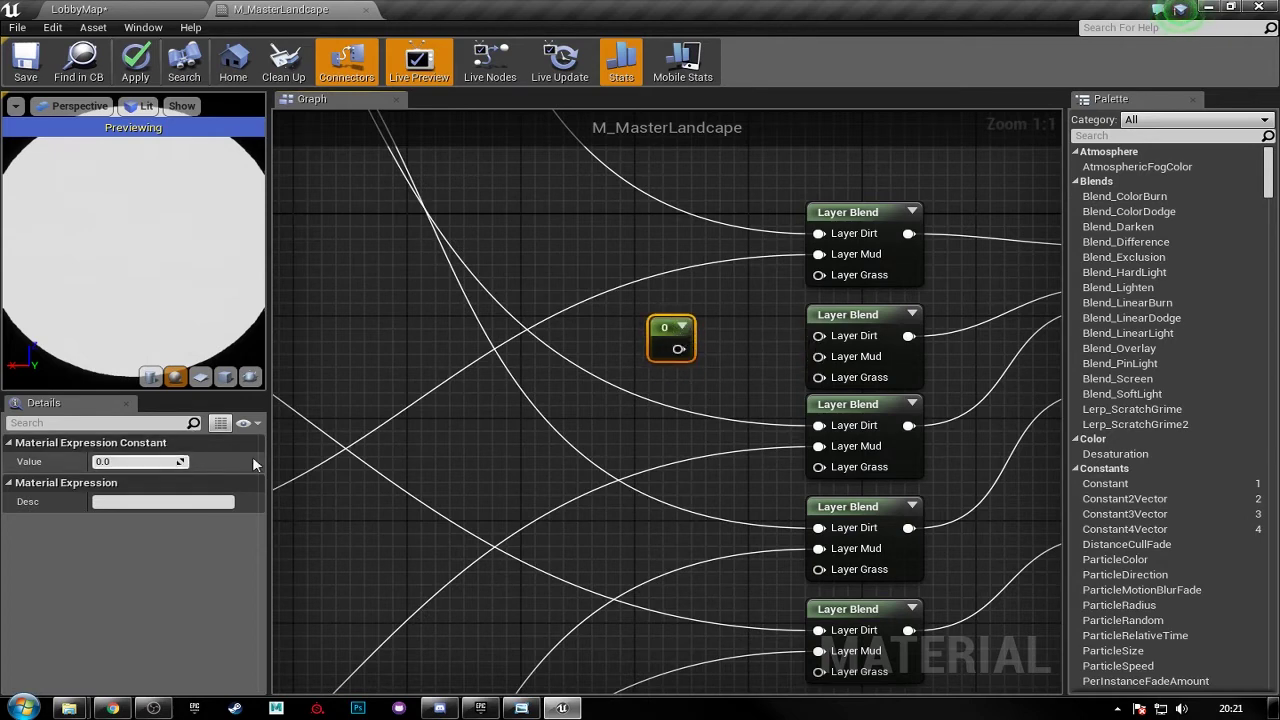
{"action": "right_click", "coordinate": [661, 325]}
{"action": "left_click", "coordinate": [661, 352]}
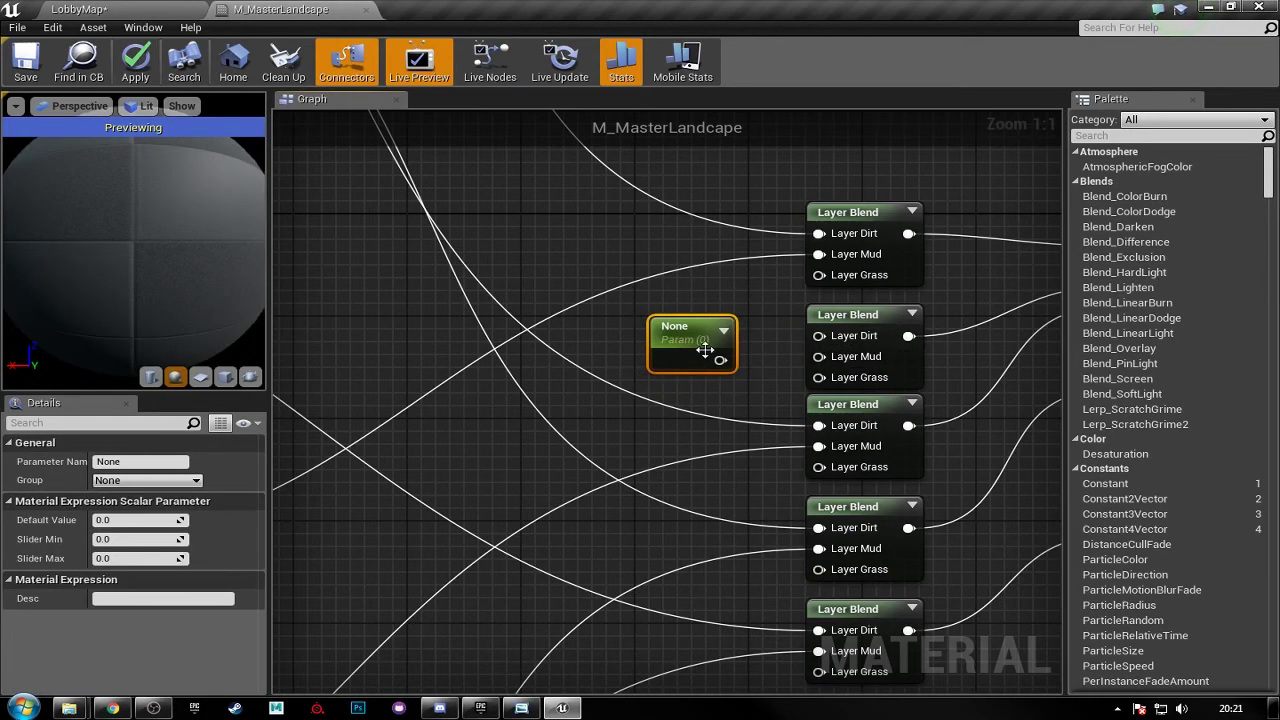
- Name the new scalar parameter DirtSpecular
{"action": "left_click", "coordinate": [160, 461]}
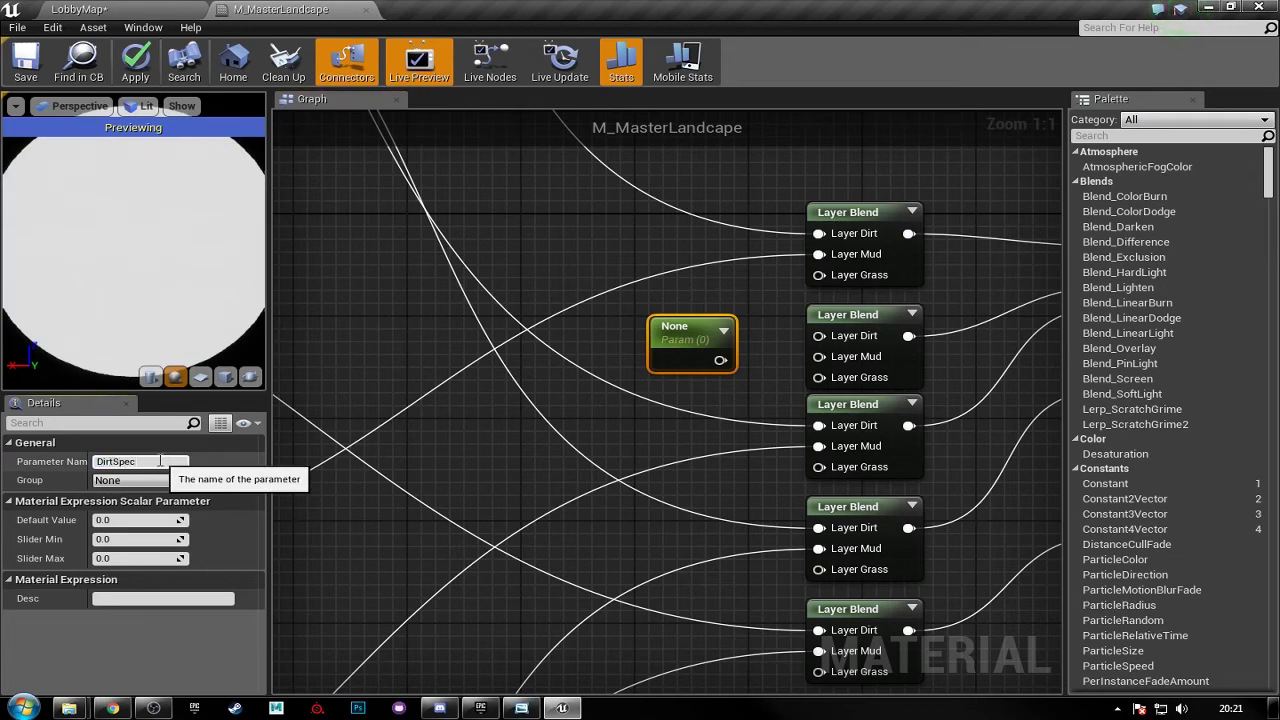
{"action": "type", "text": "DirtSpecular"}
{"action": "key", "text": "Return"}
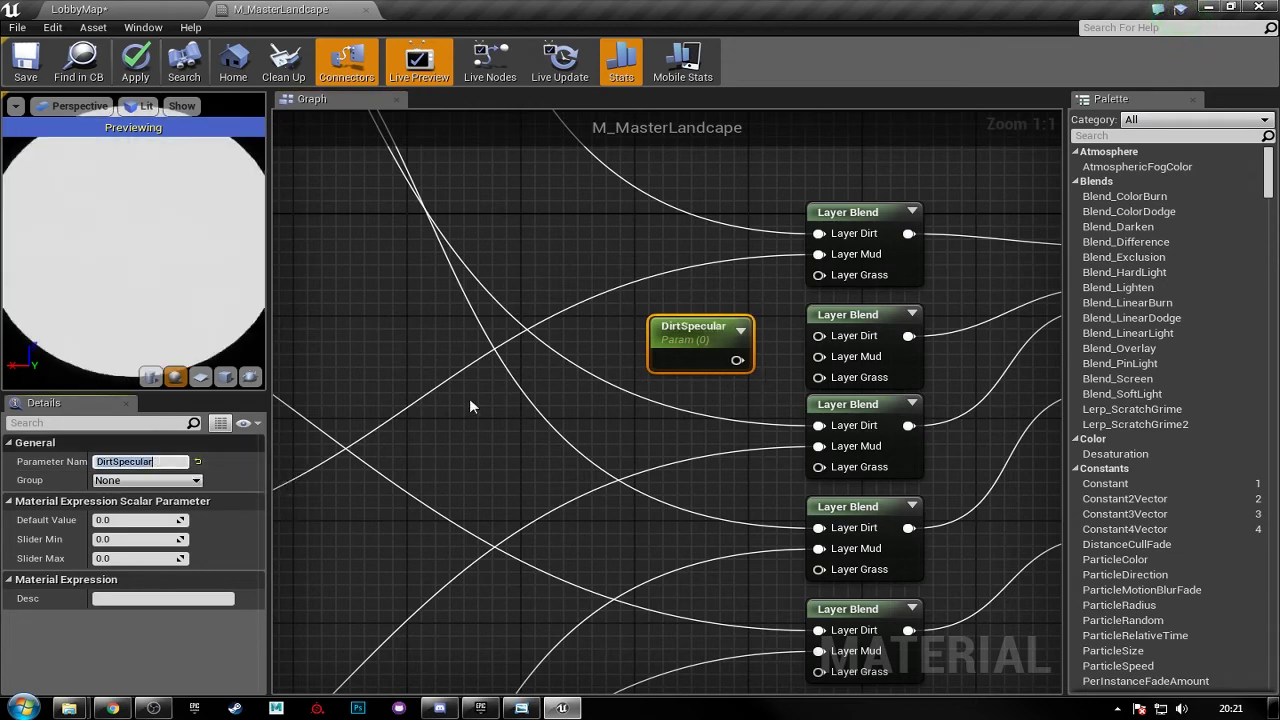
- Connect DirtSpecular to the Layer Dirt input of the specular Layer Blend and set its parameter group to Dirt
{"action": "left_click_drag", "start_coordinate": [735, 360], "coordinate": [819, 336]}
{"action": "left_click_drag", "start_coordinate": [707, 338], "coordinate": [677, 315]}
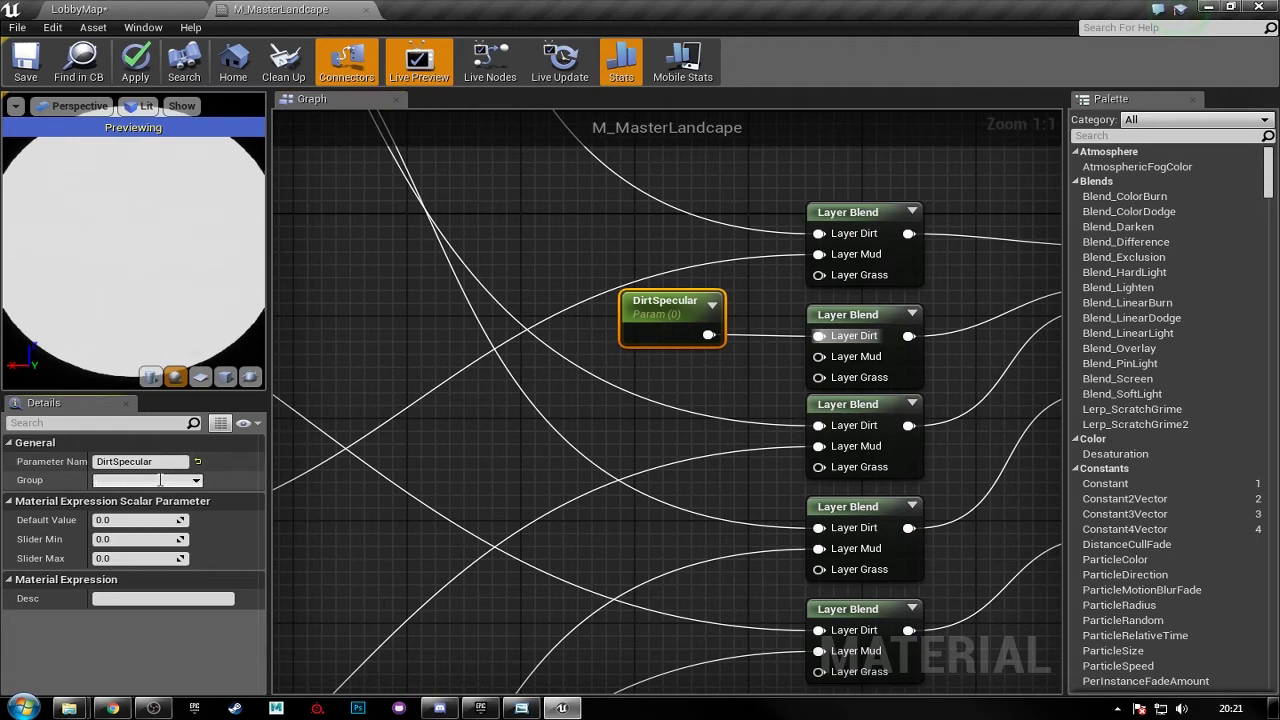
{"action": "key", "text": "Return"}
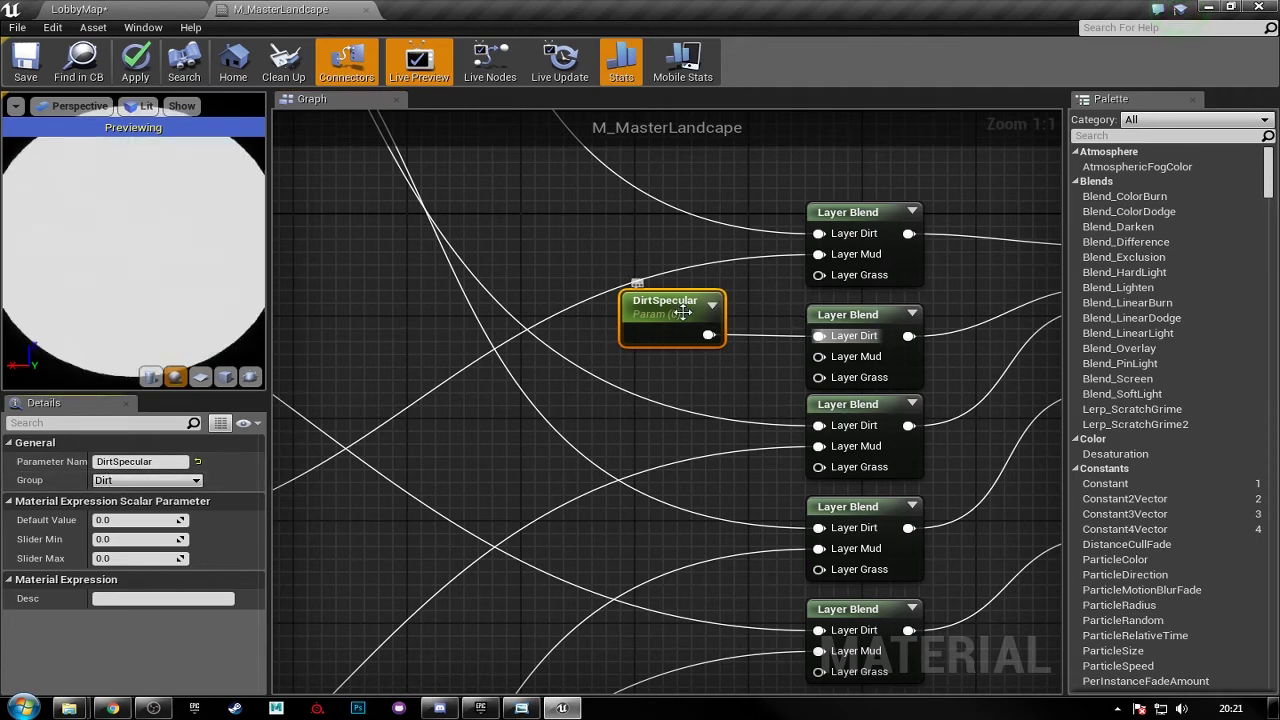
- Set the default value of the DirtSpecular parameter to 0.5
{"action": "left_click", "coordinate": [158, 520]}
{"action": "type", "text": "0.5"}
{"action": "key", "text": "Return"}
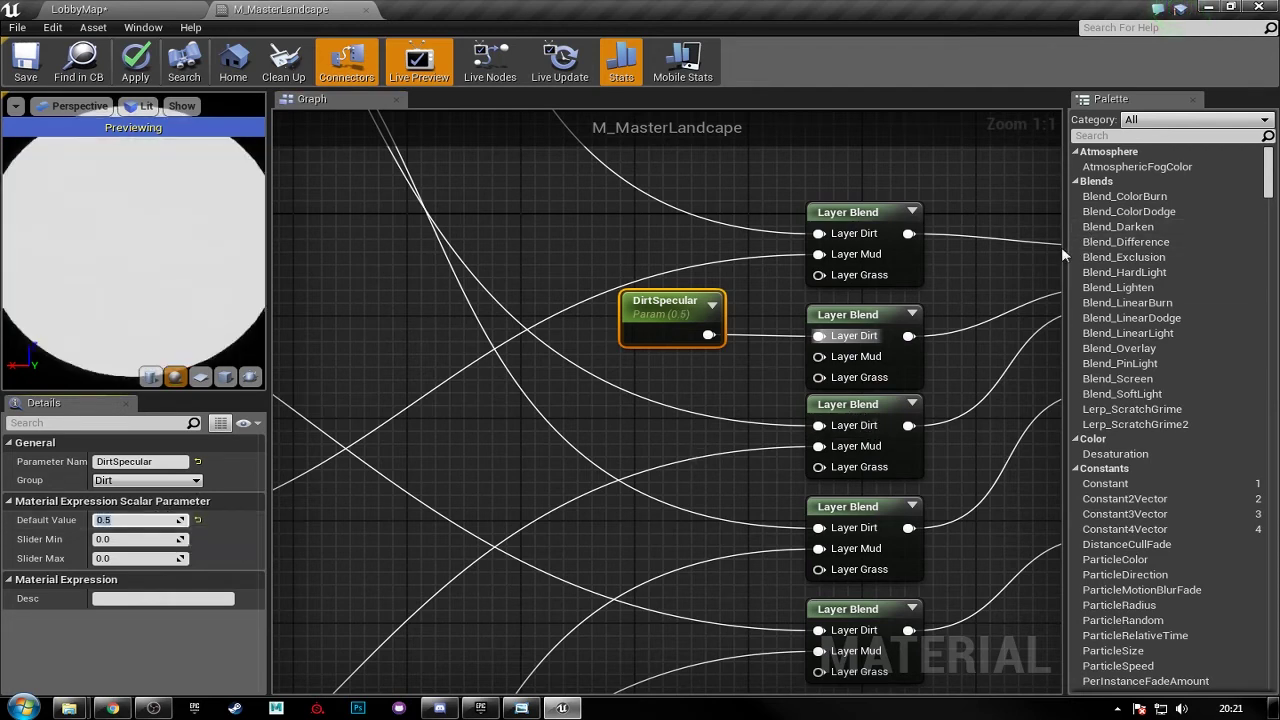
- Duplicate DirtSpecular, place the copy directly below it and connect it to the Layer Mud input of the specular Layer Blend
{"action": "right_click_drag", "start_coordinate": [597, 374], "coordinate": [548, 374]}
{"action": "key", "text": "ctrl+w"}
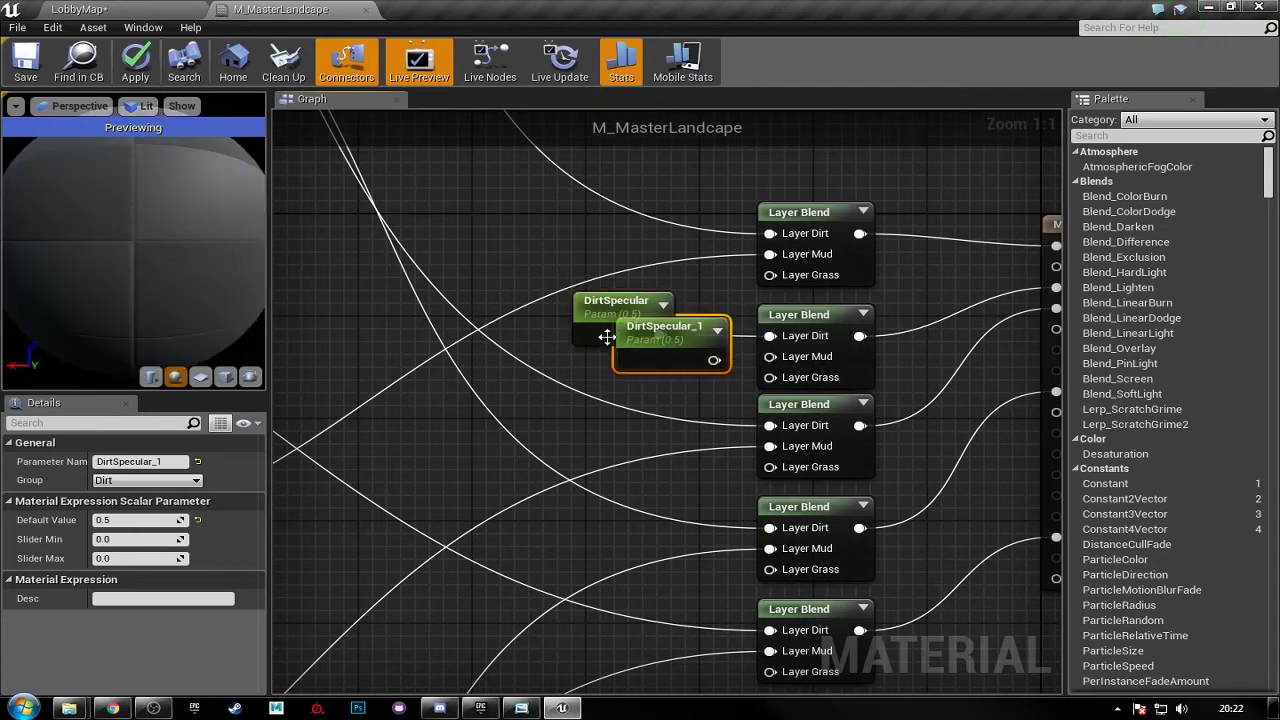
{"action": "left_click_drag", "start_coordinate": [667, 356], "coordinate": [775, 358]}
{"action": "left_click", "coordinate": [567, 455]}
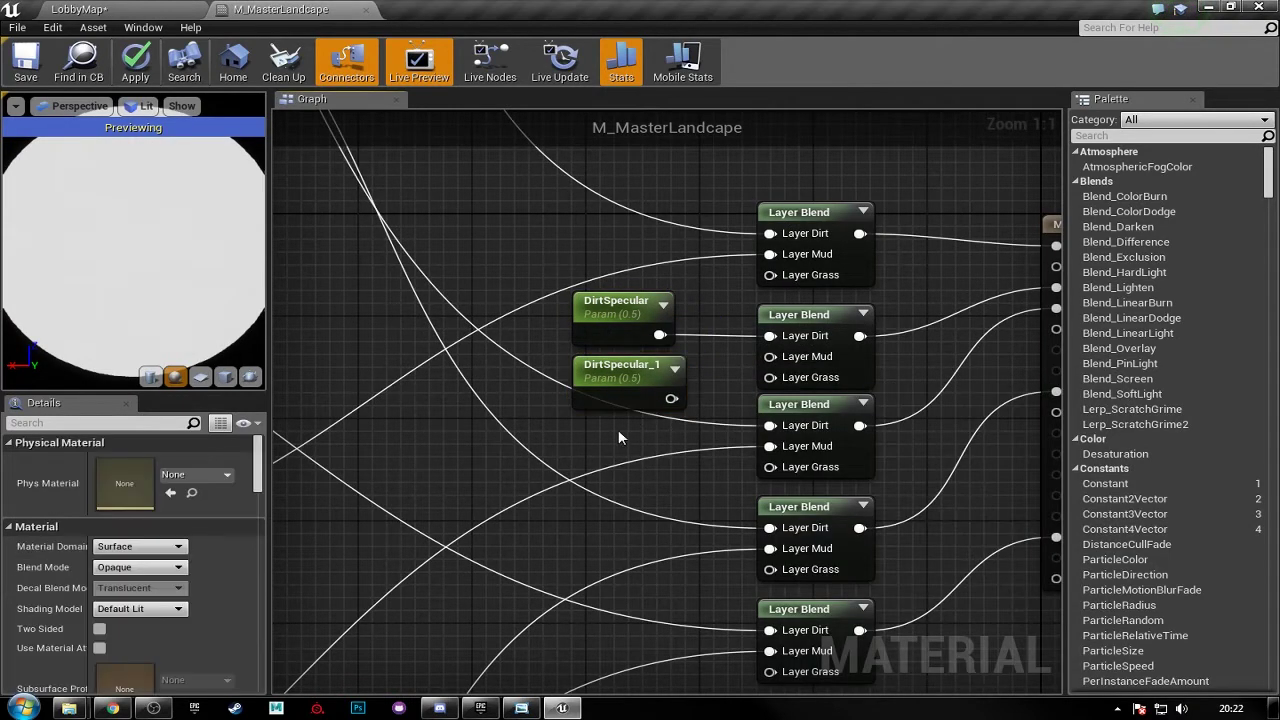
{"action": "left_click_drag", "start_coordinate": [671, 398], "coordinate": [770, 356]}
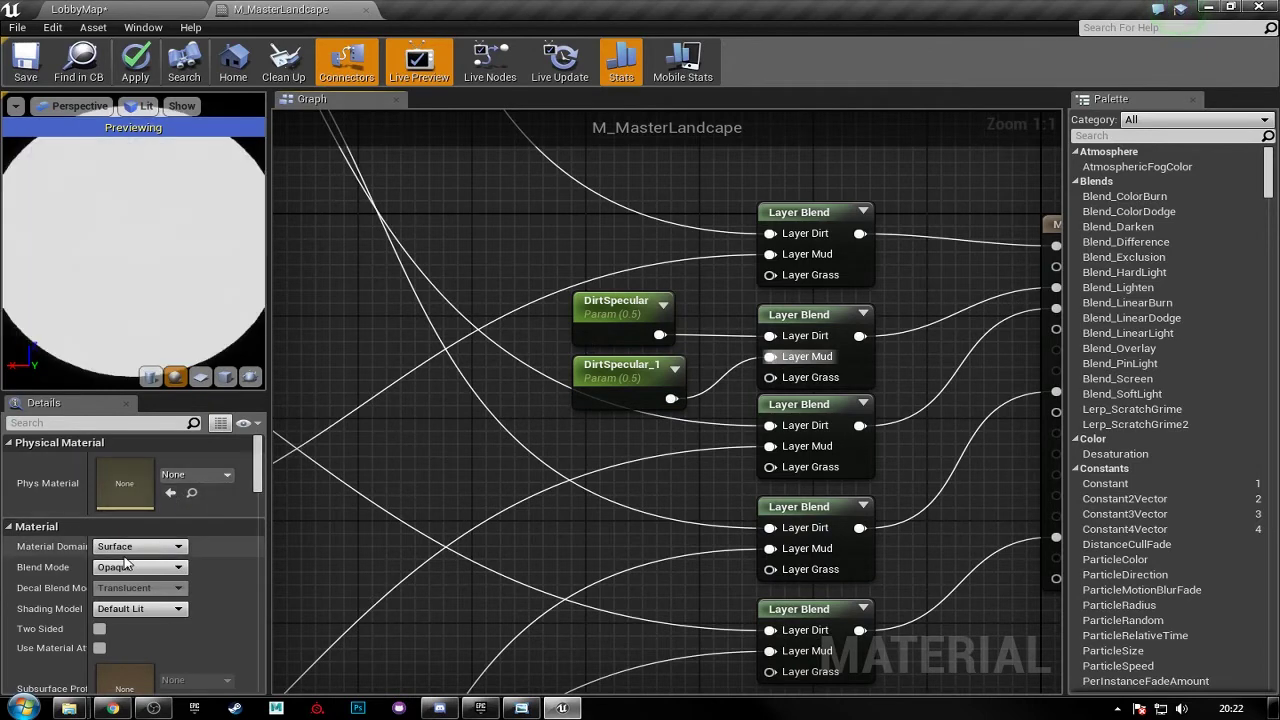
- Rename the duplicated specular parameter to MudSpecular
{"action": "left_click", "coordinate": [612, 390]}
{"action": "left_click", "coordinate": [172, 462]}
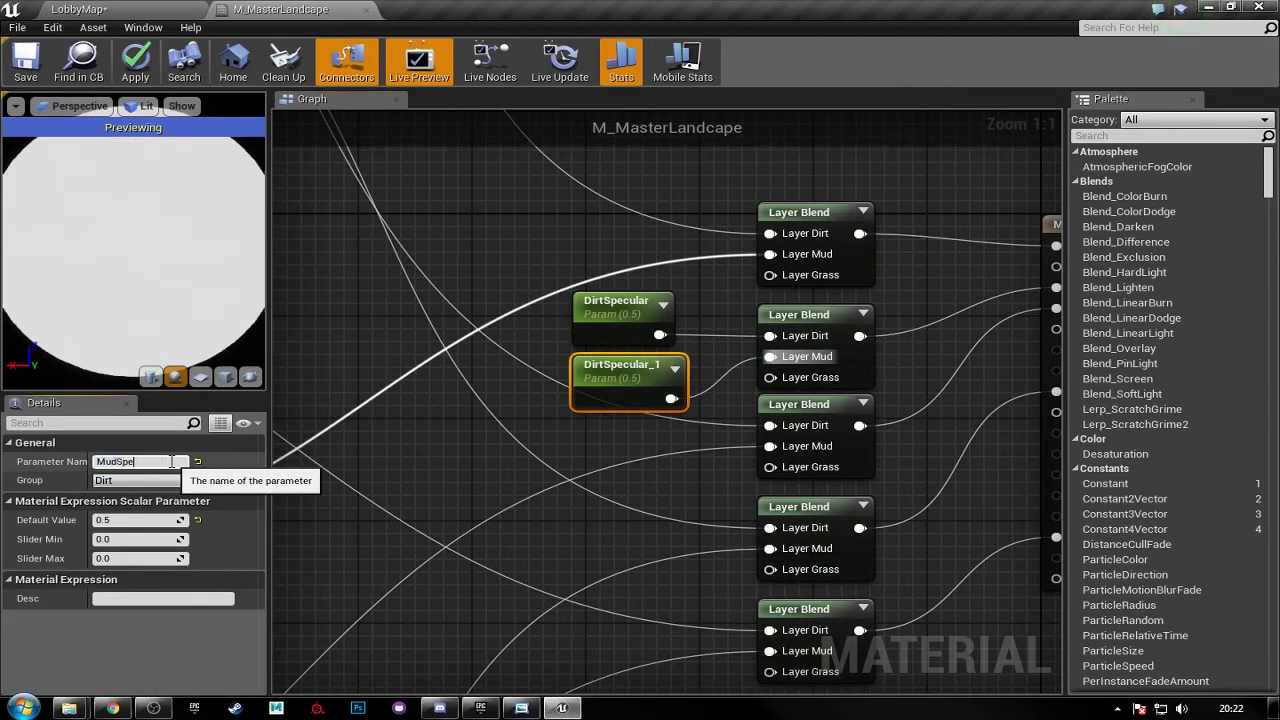
{"action": "type", "text": "MudSpecular"}
{"action": "key", "text": "Return"}
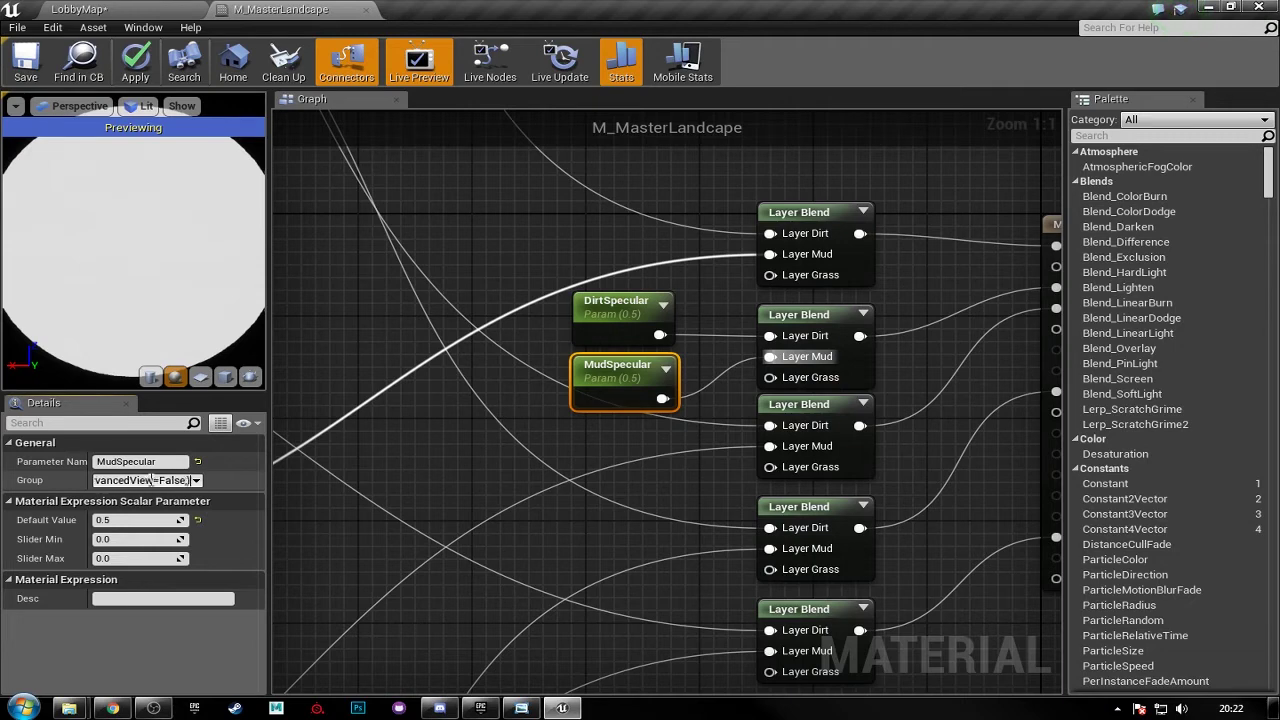
- Replace the parameter group of MudSpecular with Mud
{"action": "double_click", "coordinate": [151, 480]}
{"action": "key", "text": "BackSpace"}
{"action": "right_click", "coordinate": [150, 480]}
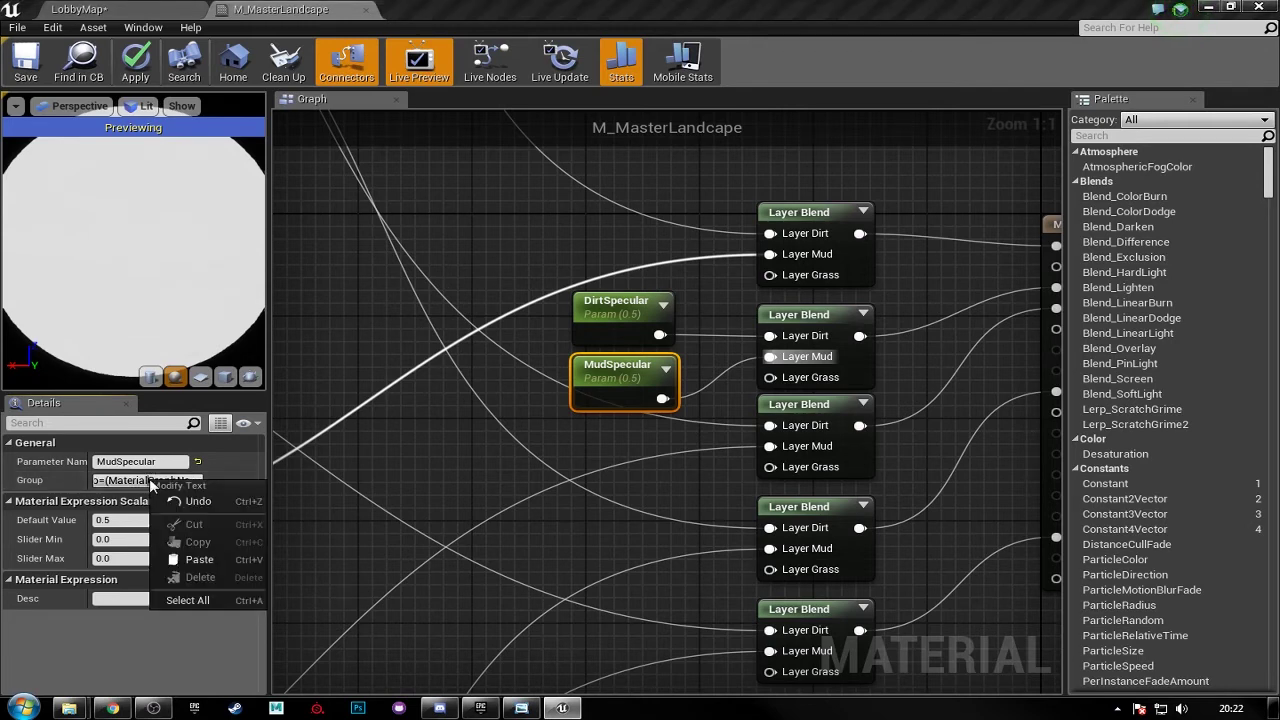
{"action": "left_click", "coordinate": [188, 600]}
{"action": "key", "text": "Delete"}
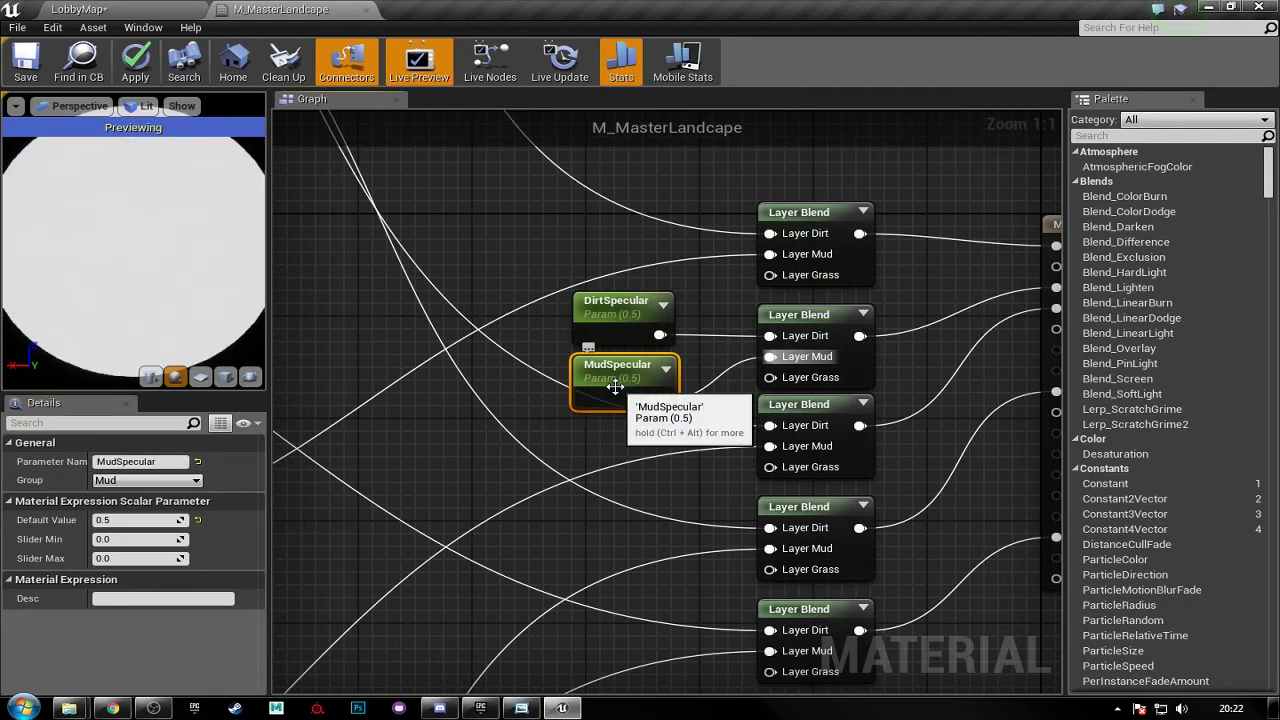
- Duplicate MudSpecular, connect the copy to the Layer Grass input of the specular Layer Blend and name it GrassSpecular
{"action": "key", "text": "ctrl+w"}
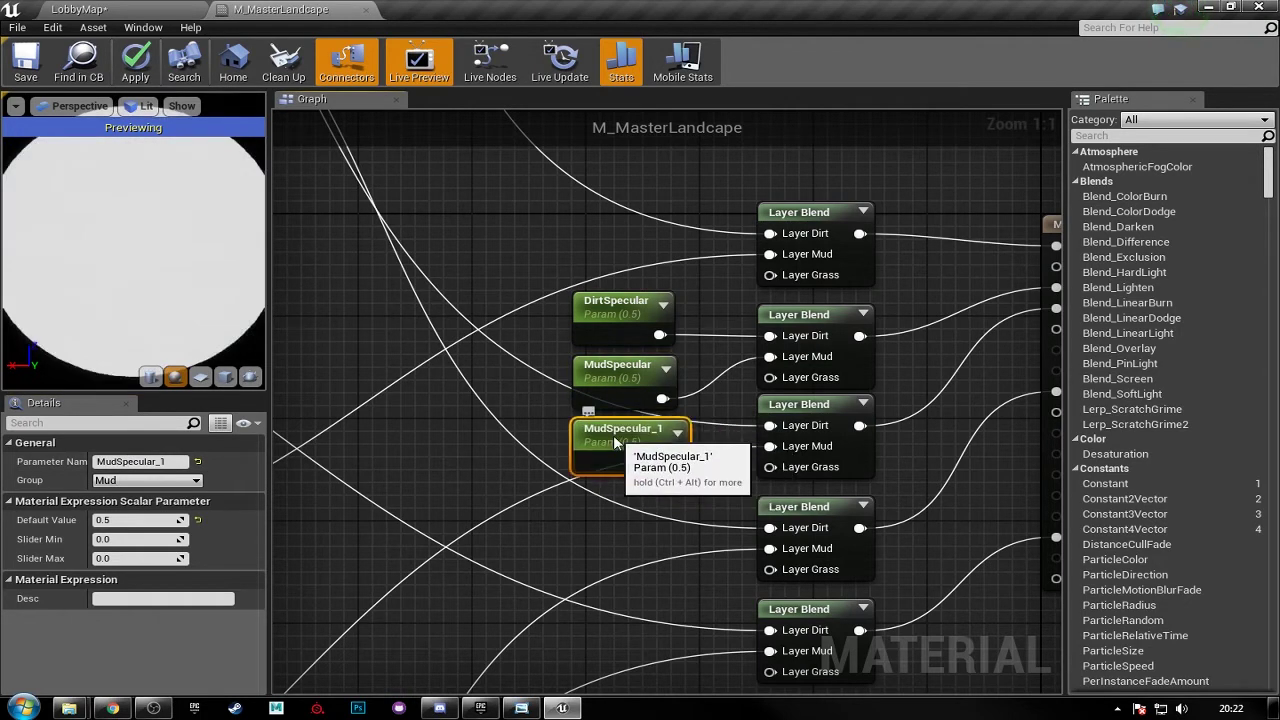
{"action": "left_click_drag", "start_coordinate": [674, 462], "coordinate": [772, 380]}
{"action": "left_click", "coordinate": [178, 461]}
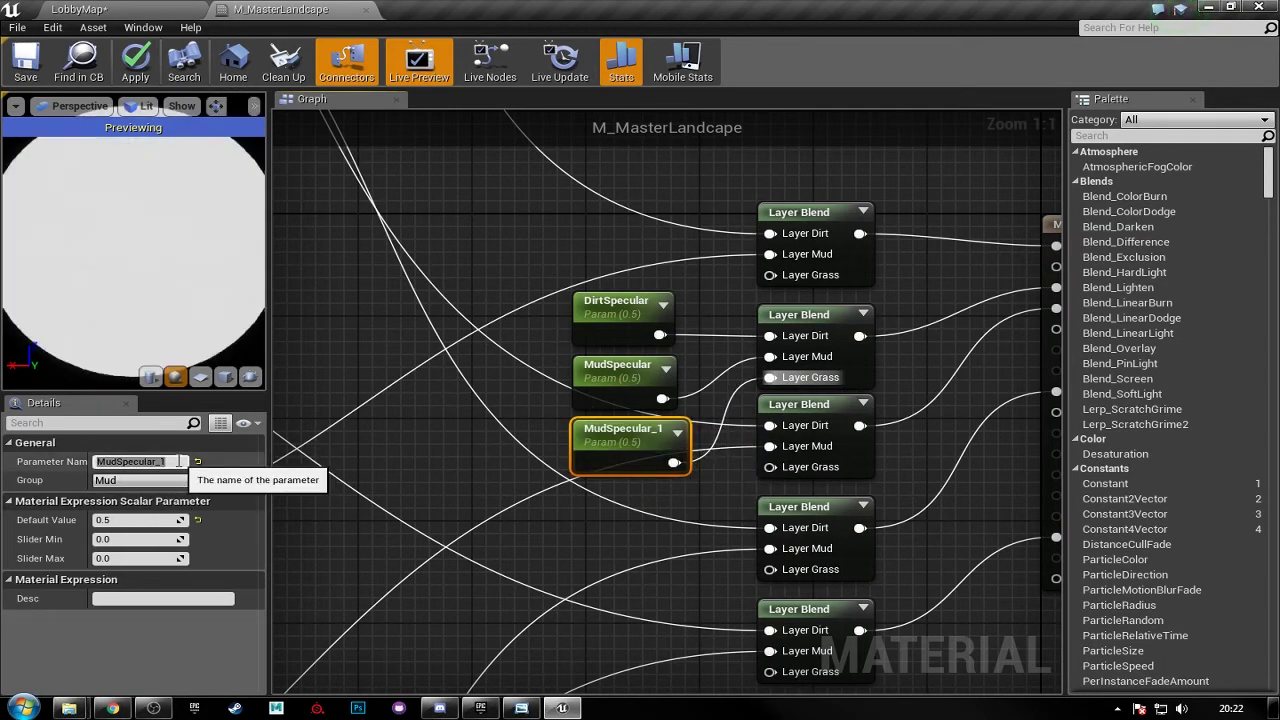
{"action": "left_click", "coordinate": [178, 462]}
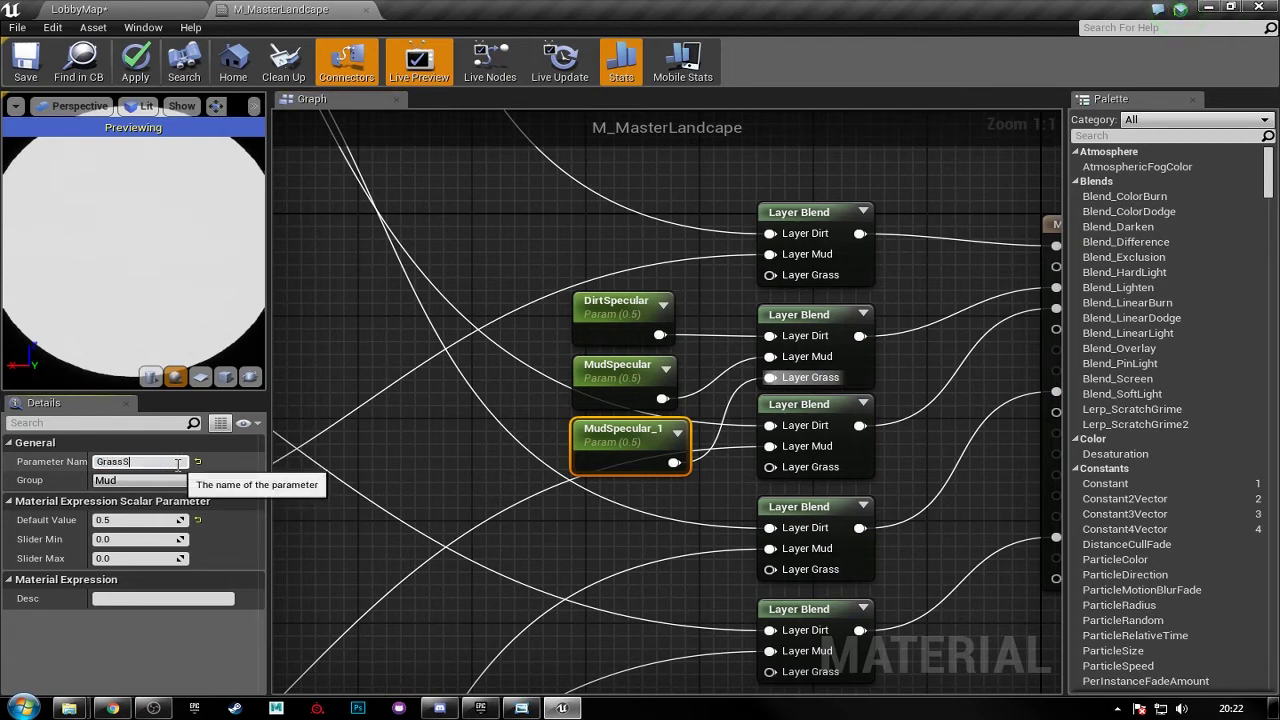
{"action": "type", "text": "GrassSpecular"}
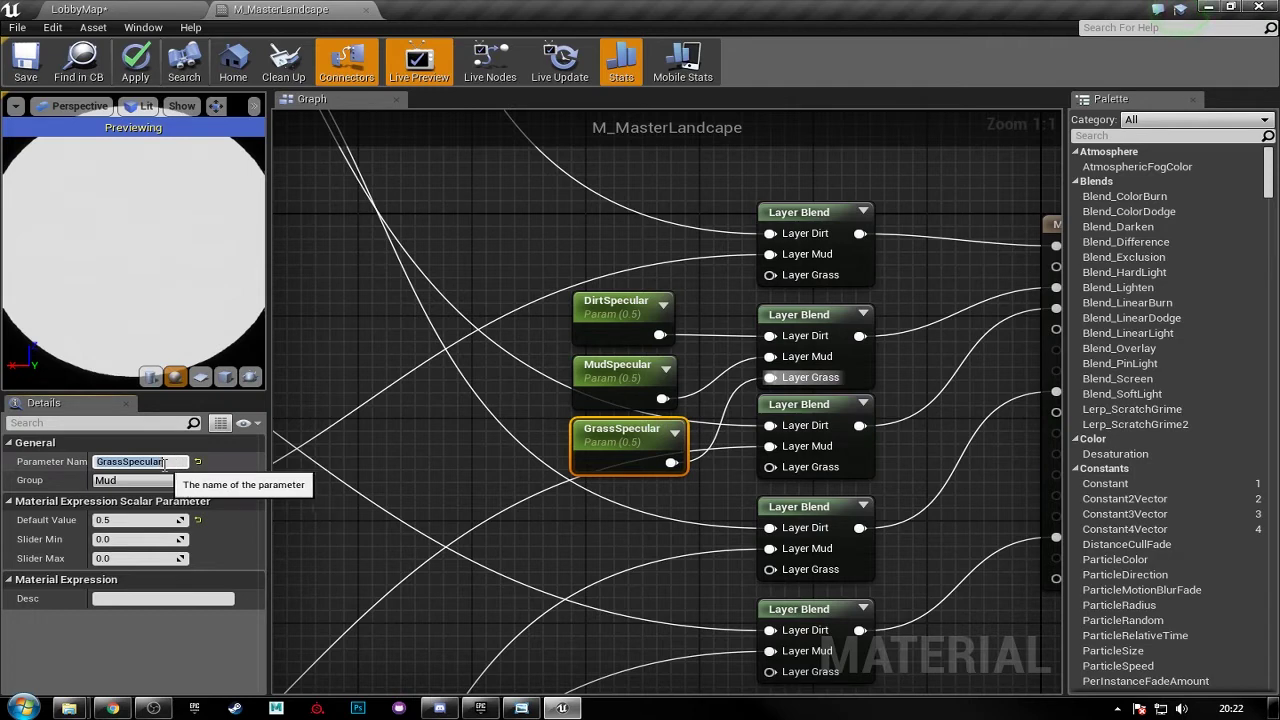
- Set the parameter group of GrassSpecular to Grass and apply the material changes
{"action": "left_click", "coordinate": [157, 480]}
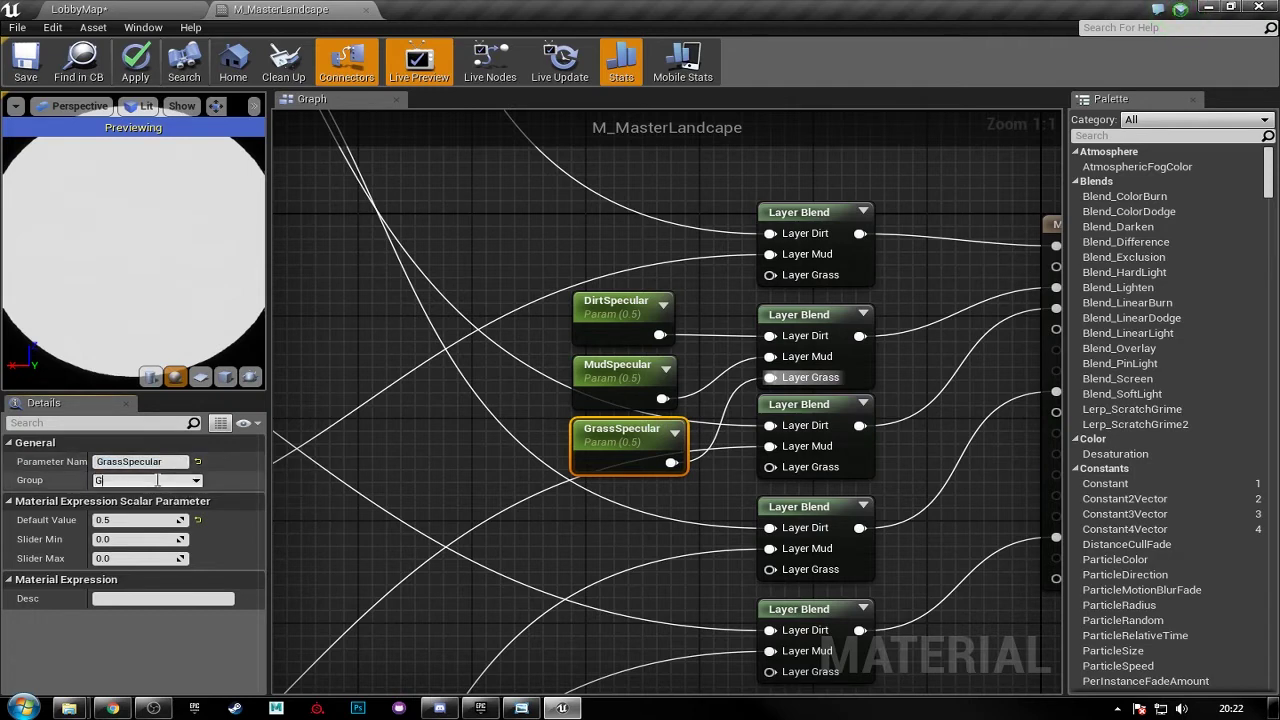
{"action": "type", "text": "Grass"}
{"action": "key", "text": "Return"}
{"action": "right_click_drag", "start_coordinate": [579, 377], "coordinate": [593, 333]}
{"action": "scroll", "coordinate": [593, 333], "scroll_direction": "down", "scroll_amount": 2}
{"action": "right_click", "coordinate": [556, 424]}
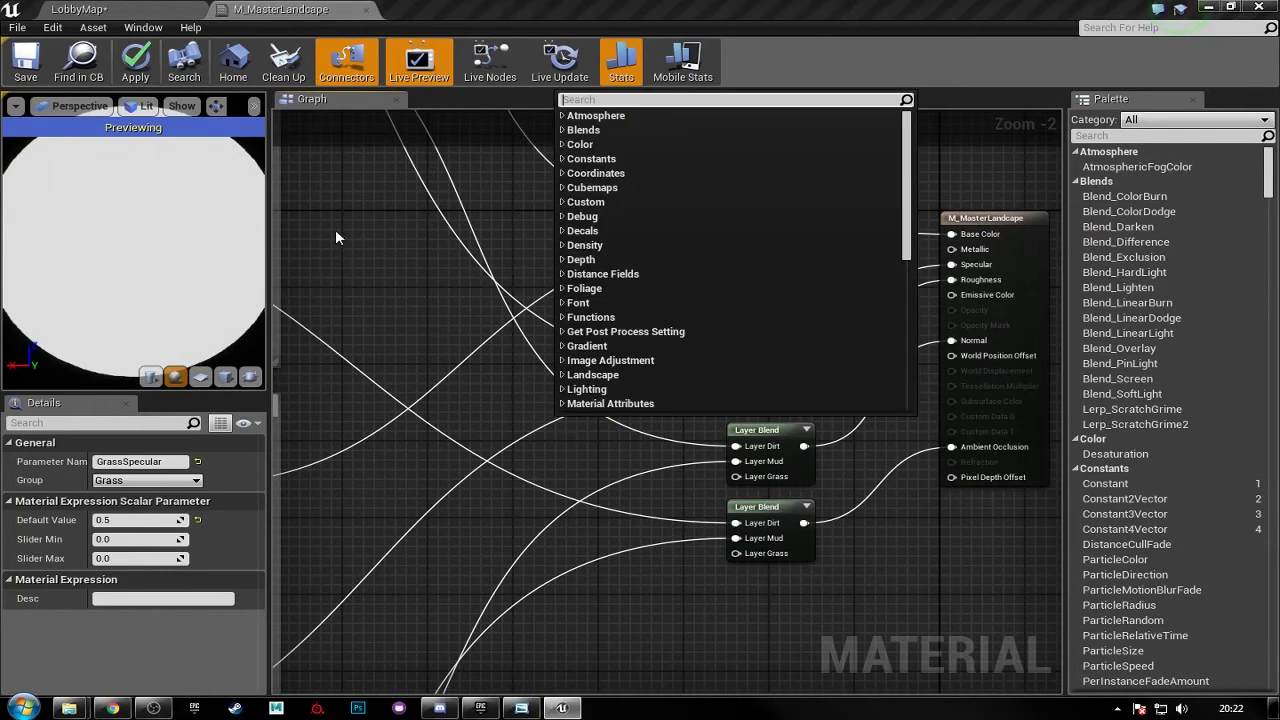
{"action": "left_click", "coordinate": [333, 222]}
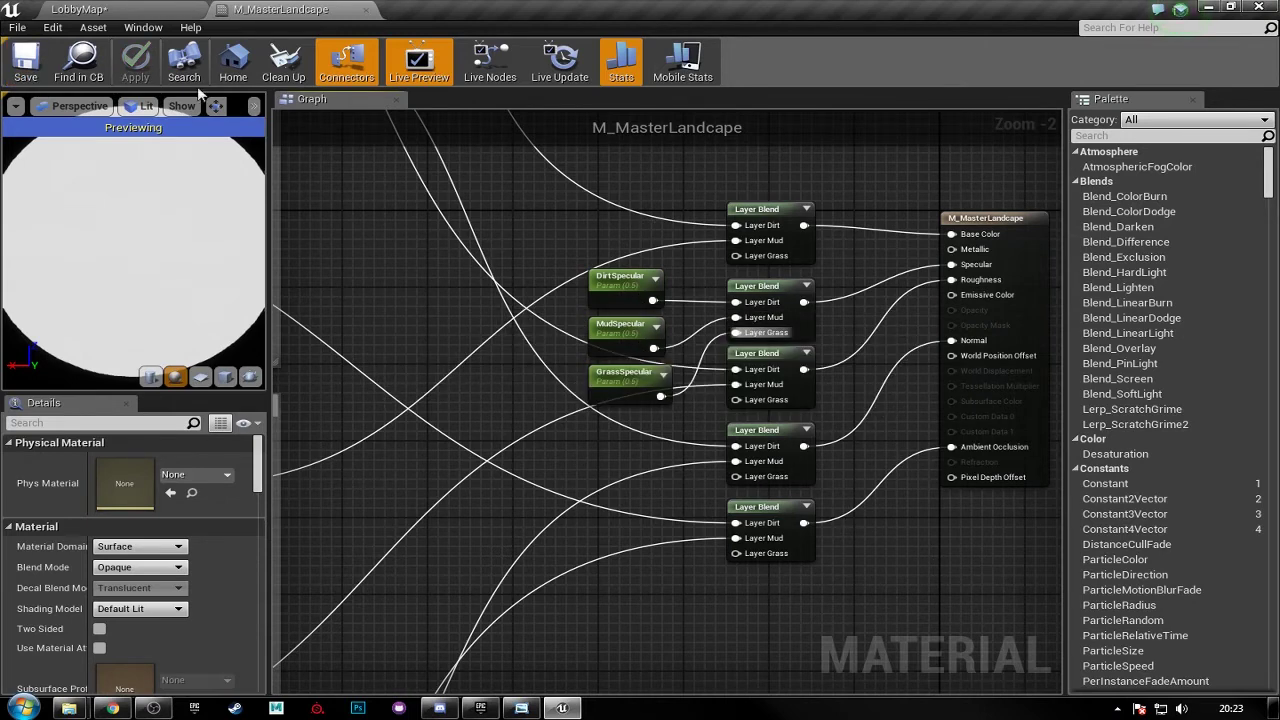
- Open the MI_LobbyLandscape material instance from the Materials folder and leave only its Dirt parameter group expanded
{"action": "left_click", "coordinate": [137, 13]}
{"action": "left_click", "coordinate": [448, 457]}
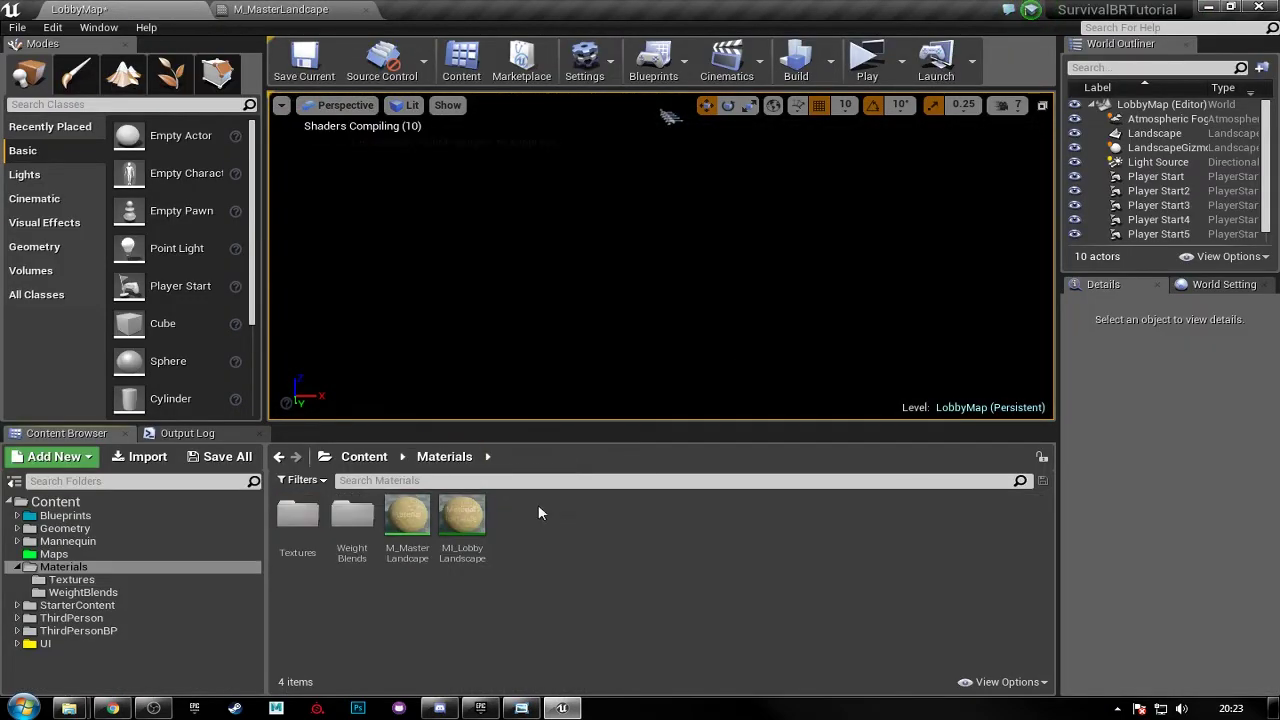
{"action": "double_click", "coordinate": [465, 518]}
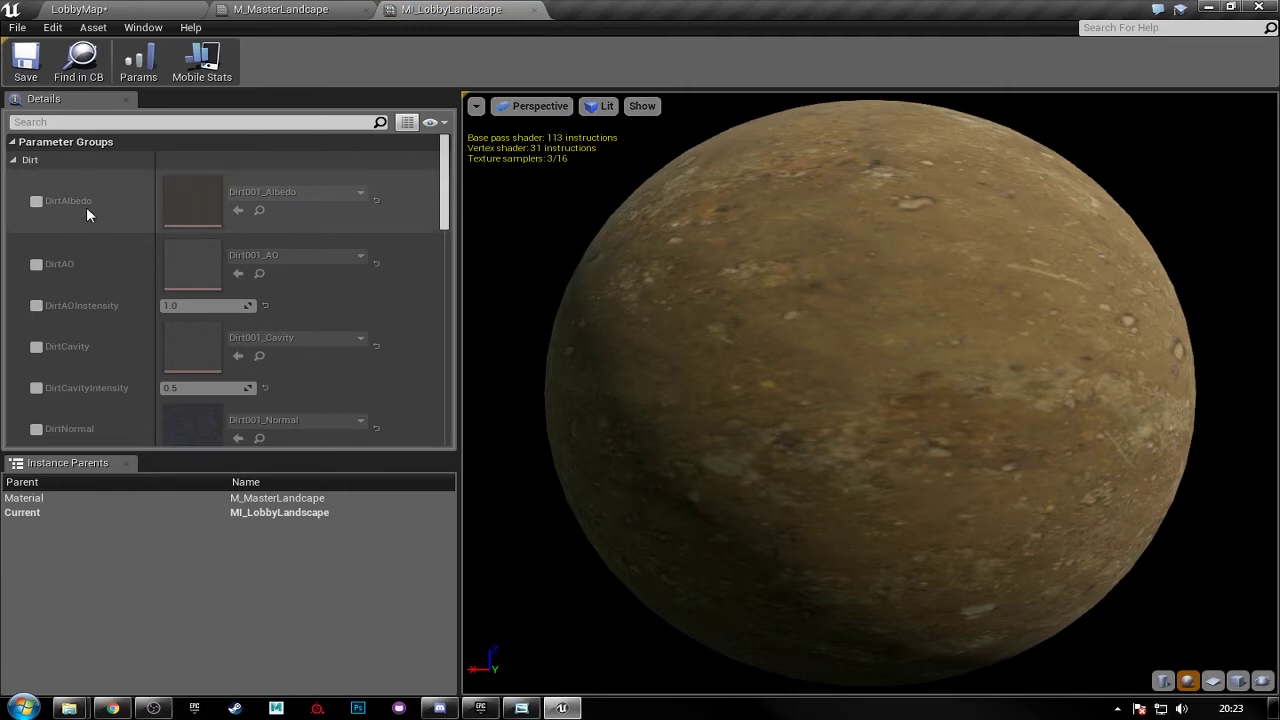
{"action": "left_click", "coordinate": [13, 161]}
{"action": "left_click", "coordinate": [13, 178]}
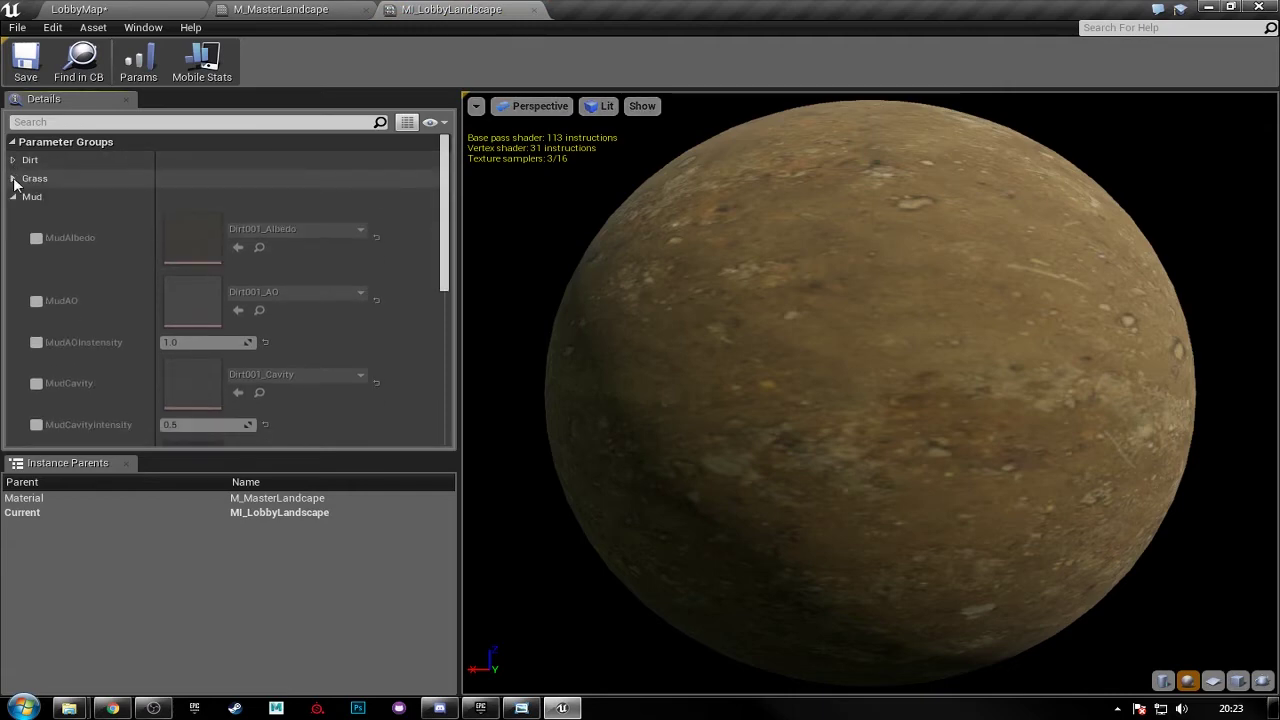
{"action": "left_click", "coordinate": [13, 196]}
{"action": "left_click", "coordinate": [13, 161]}
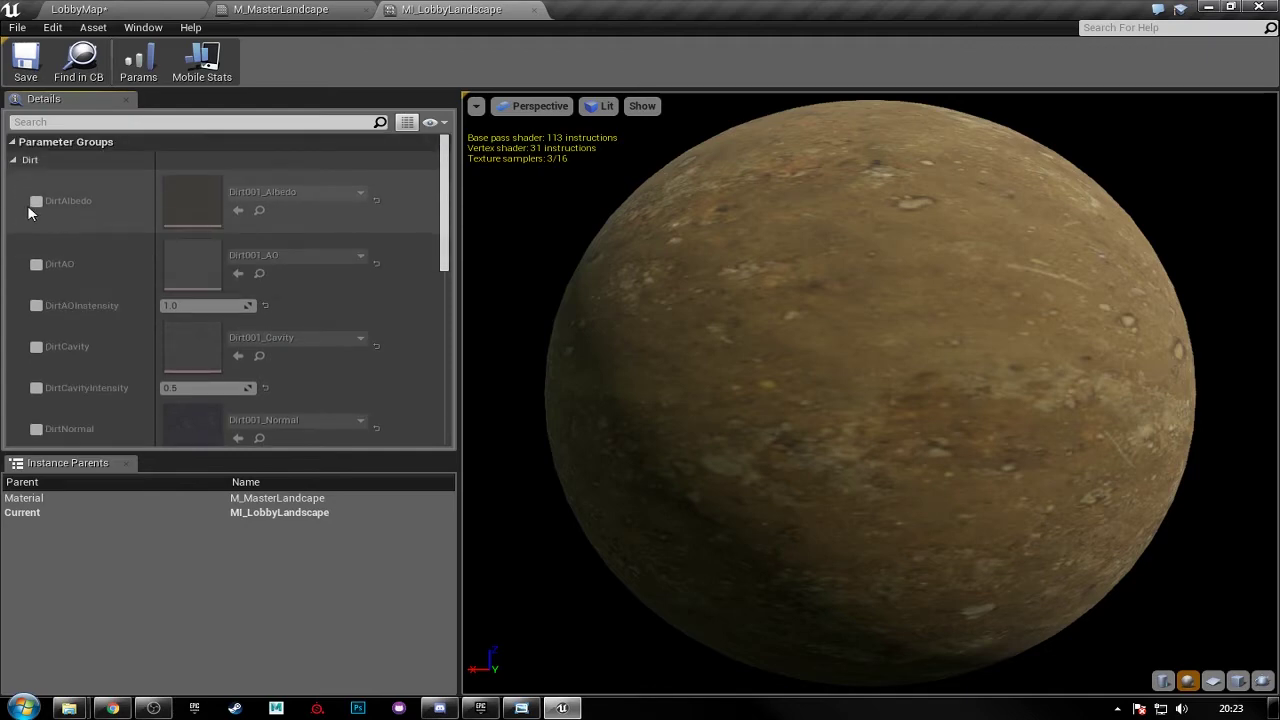
- Enable the DirtAlbedo, DirtAO, DirtAOInstensity, DirtCavity and DirtCavityIntensity parameters in the material instance
{"action": "left_click", "coordinate": [36, 202]}
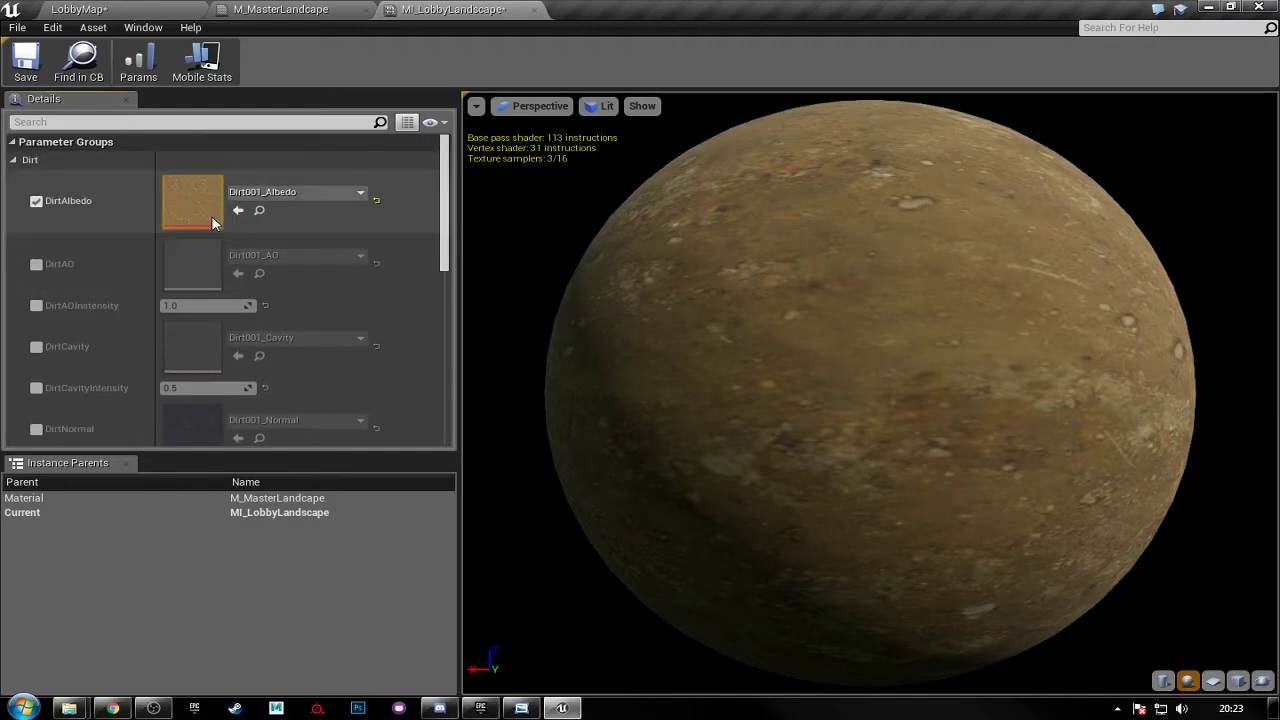
{"action": "left_click", "coordinate": [36, 264]}
{"action": "left_click", "coordinate": [36, 305]}
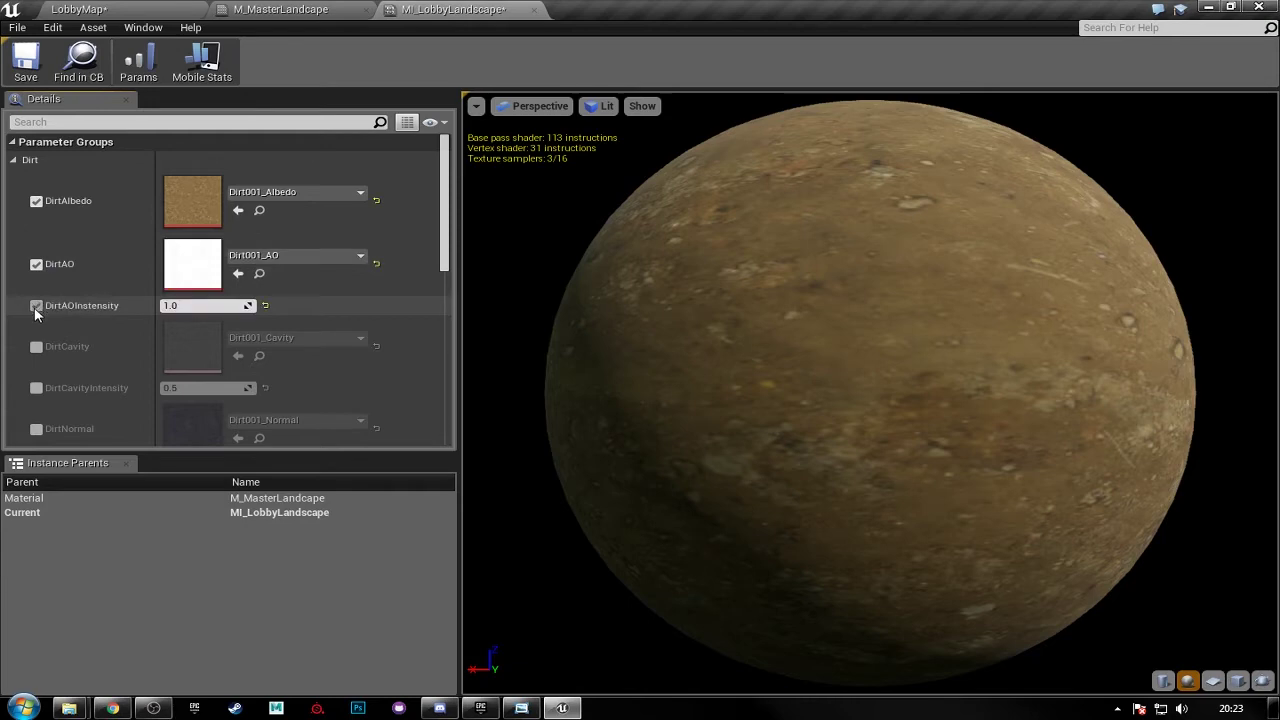
{"action": "left_click", "coordinate": [36, 346]}
{"action": "left_click", "coordinate": [38, 387]}
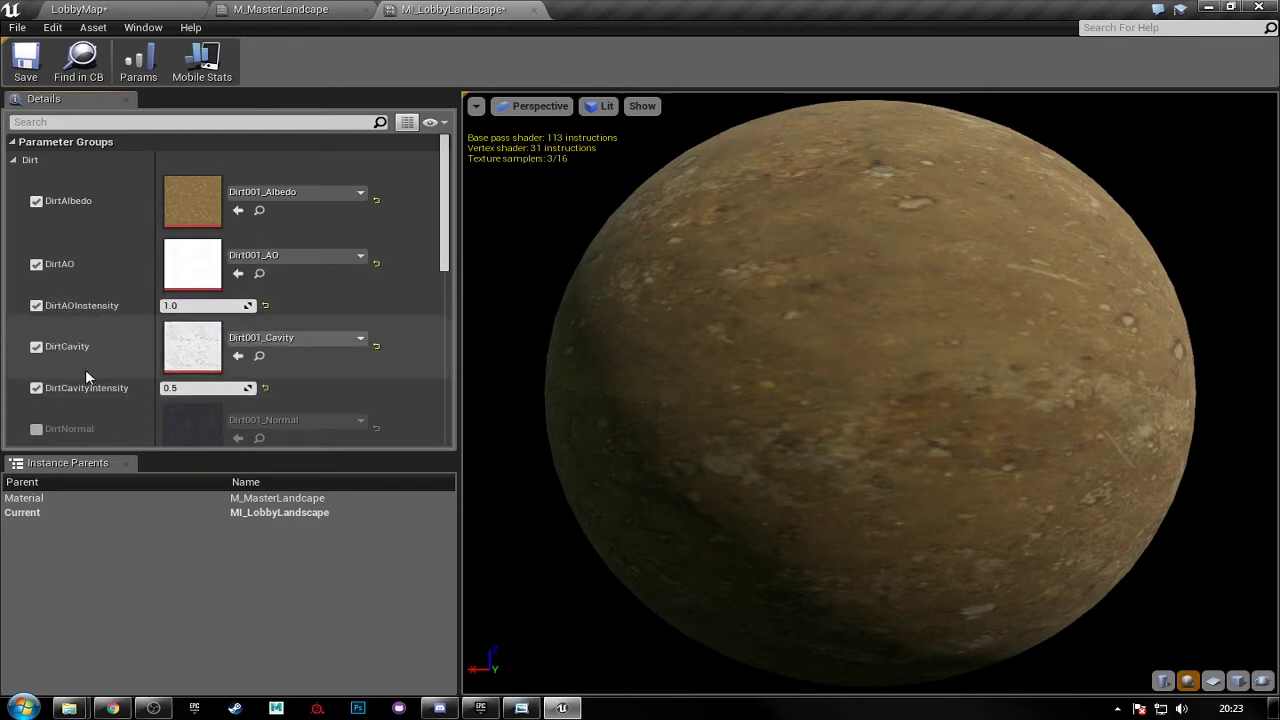
- Enable the DirtNormal, DirtNormalIntensity, DirtRoughness, DirtRoughnessMax, DirtRoughnessMin and DirtSpecular parameters in the material instance
{"action": "scroll", "coordinate": [63, 376], "scroll_direction": "down", "scroll_amount": 2}
{"action": "left_click", "coordinate": [37, 357]}
{"action": "left_click", "coordinate": [37, 394]}
{"action": "scroll", "coordinate": [50, 370], "scroll_direction": "down", "scroll_amount": 2}
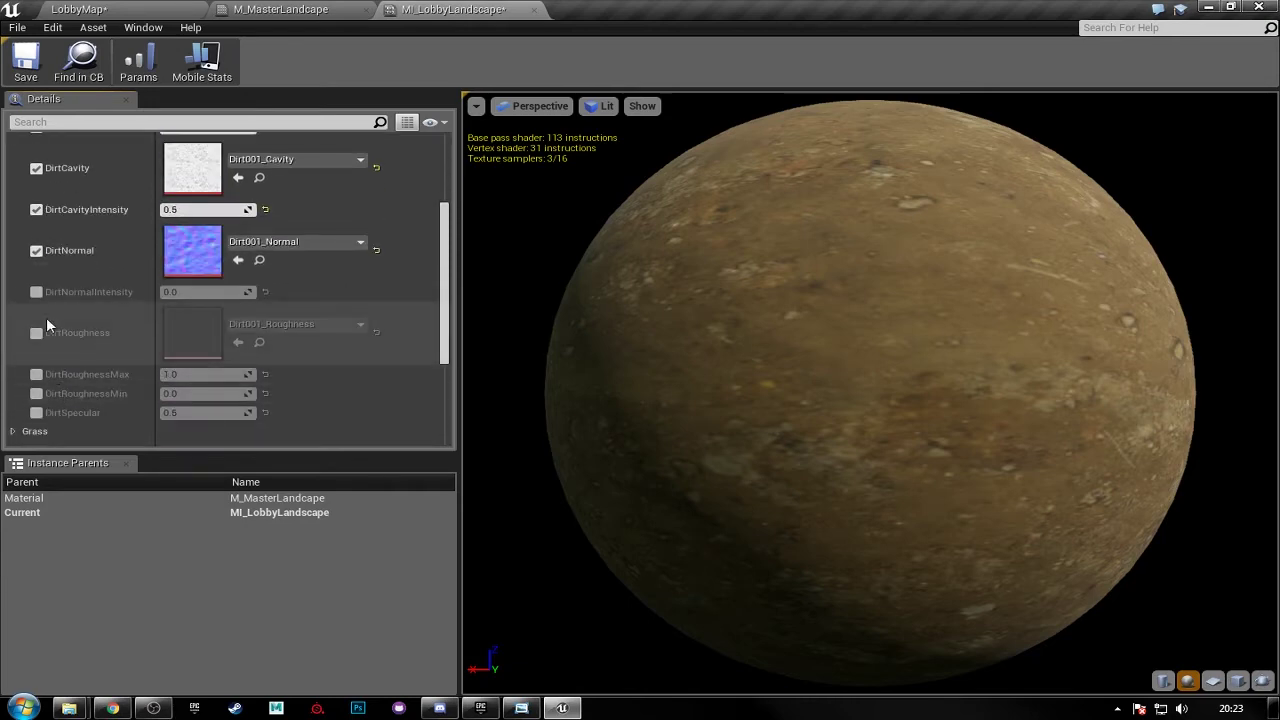
{"action": "left_click", "coordinate": [37, 334]}
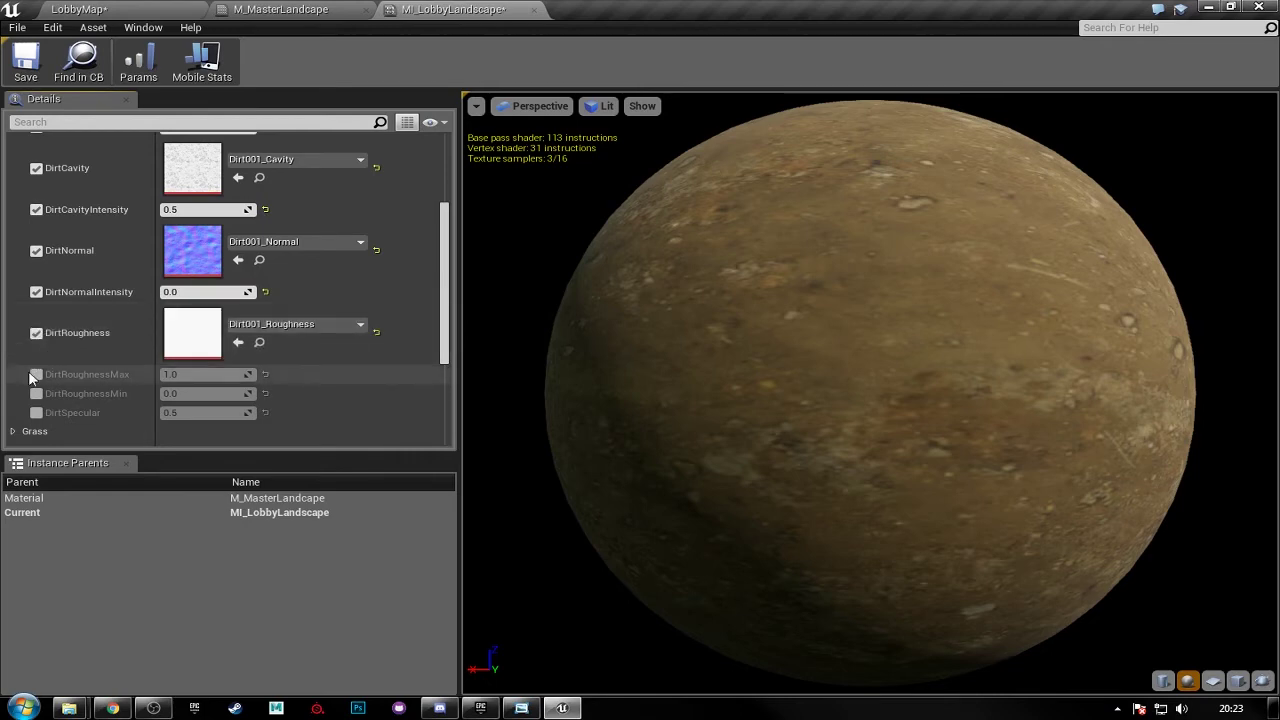
{"action": "left_click", "coordinate": [37, 374]}
{"action": "left_click", "coordinate": [37, 393]}
{"action": "left_click", "coordinate": [38, 411]}
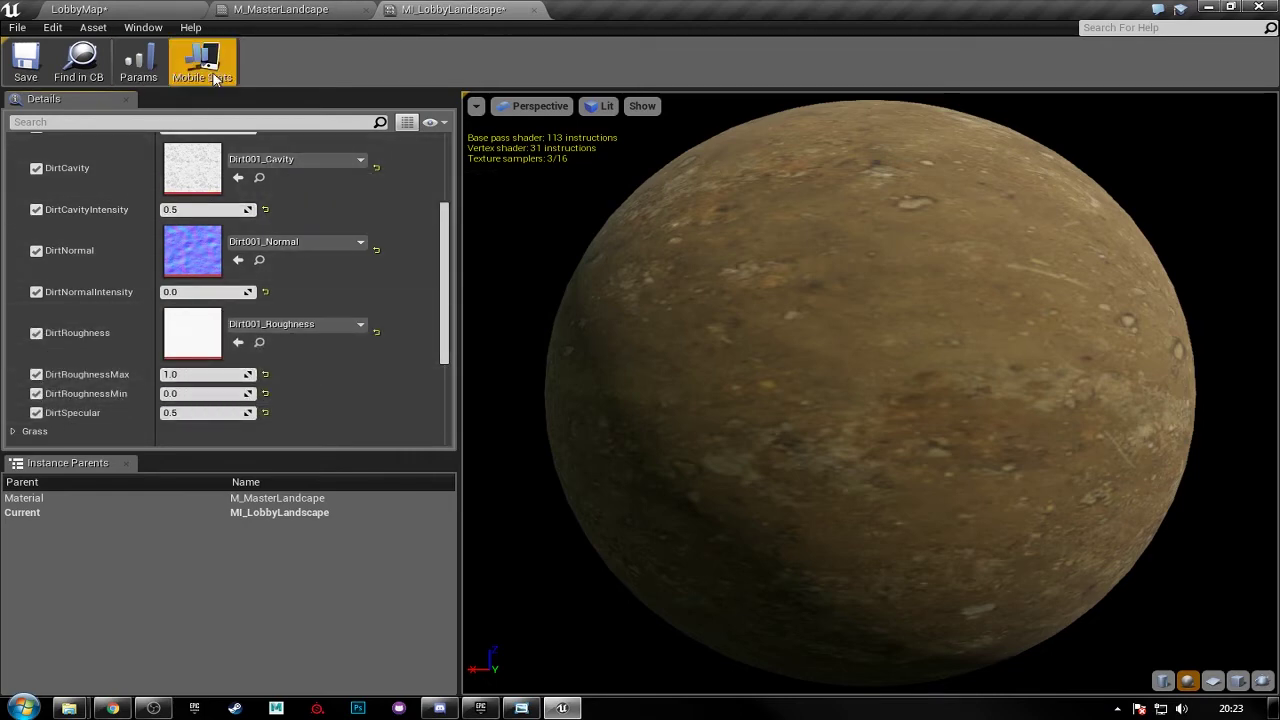
- Close the MI_LobbyLandscape instance and return to the M_MasterLandscape material graph
{"action": "scroll", "coordinate": [300, 388], "scroll_direction": "up", "scroll_amount": 5}
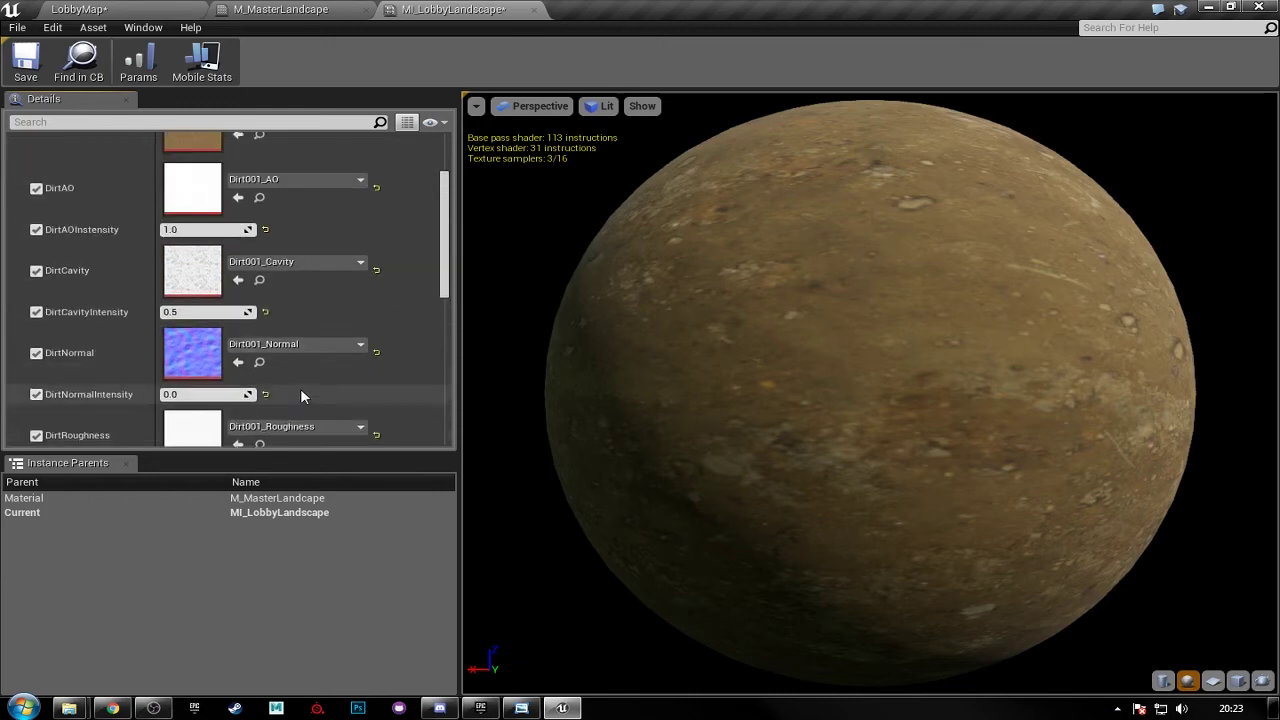
{"action": "left_click", "coordinate": [533, 10]}
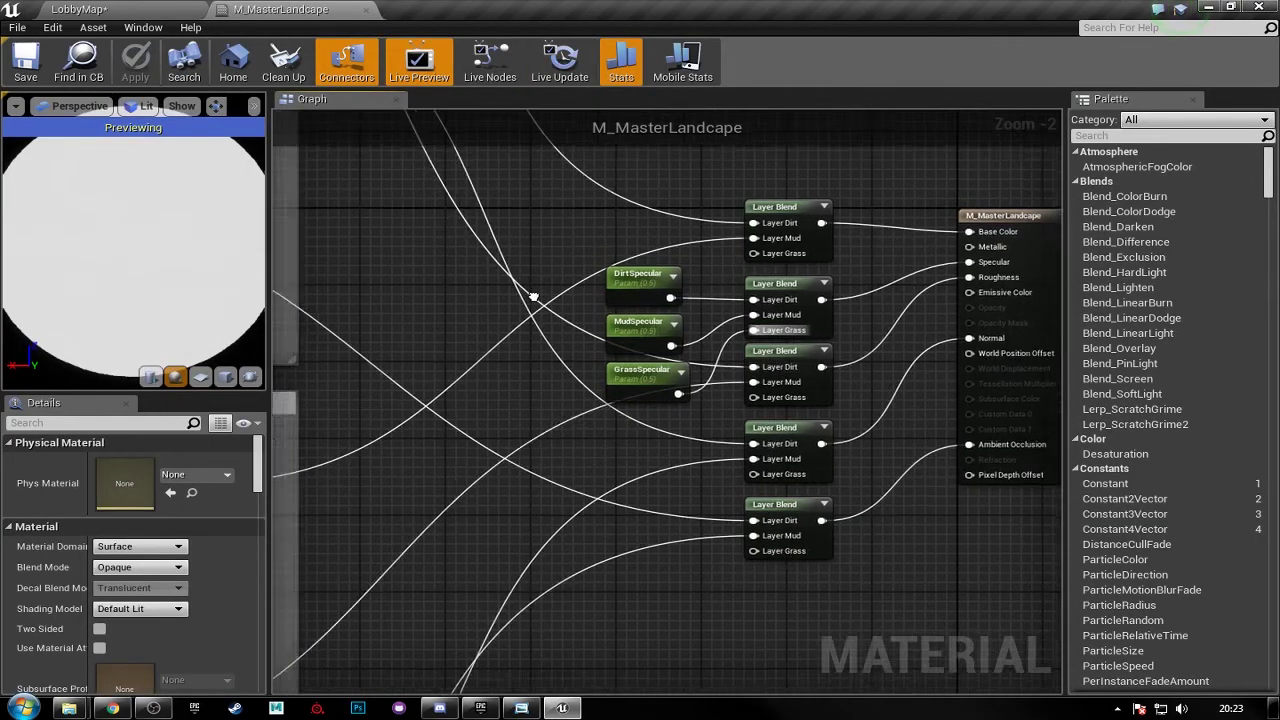
{"action": "left_click", "coordinate": [79, 9]}
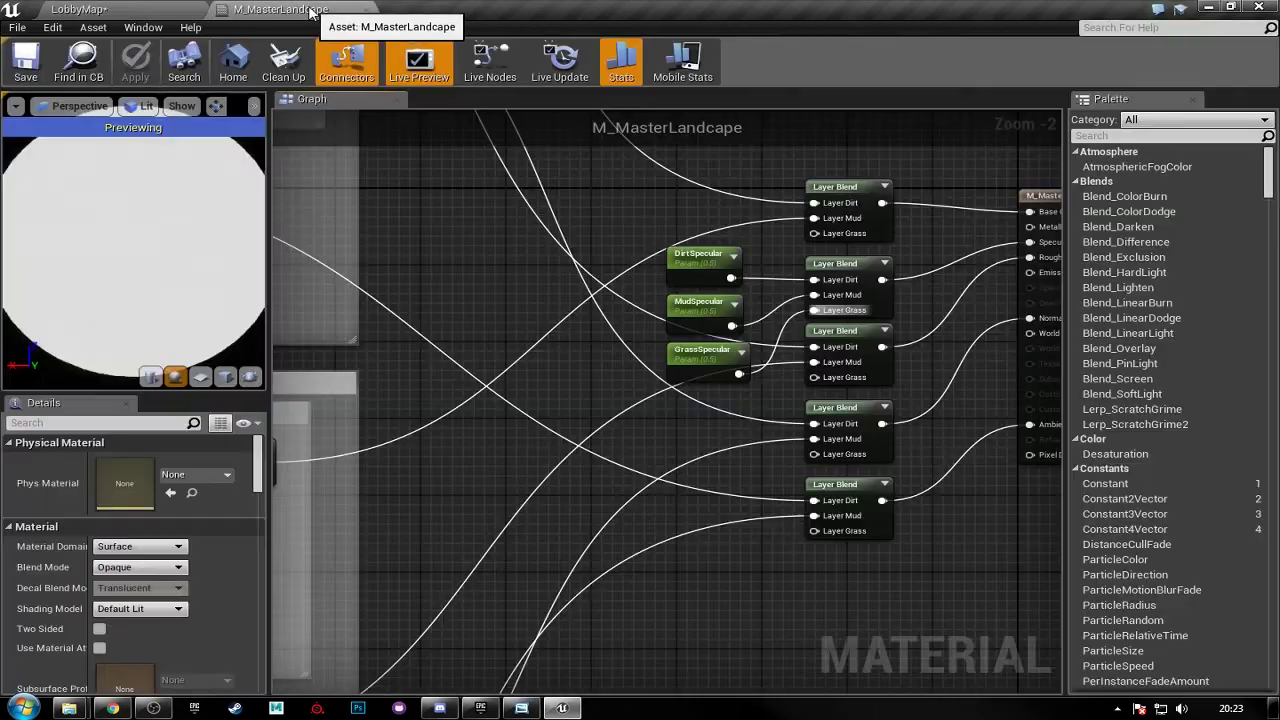
{"action": "left_click", "coordinate": [311, 12]}
- Select the whole Mud comment group with all its nested groups and nodes and duplicate it
{"action": "scroll", "coordinate": [437, 287], "scroll_direction": "down", "scroll_amount": 2}
{"action": "right_click_drag", "start_coordinate": [437, 287], "coordinate": [750, 262]}
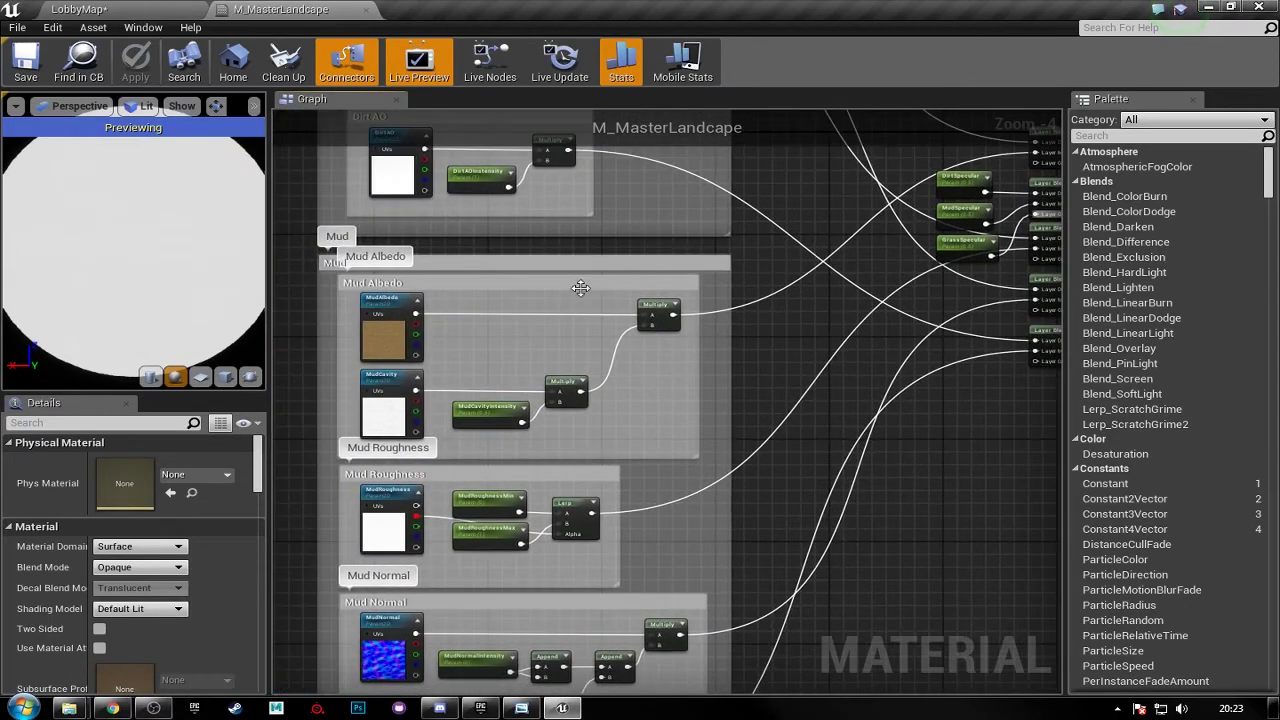
{"action": "right_click_drag", "start_coordinate": [640, 419], "coordinate": [637, 285]}
{"action": "right_click_drag", "start_coordinate": [652, 306], "coordinate": [654, 328]}
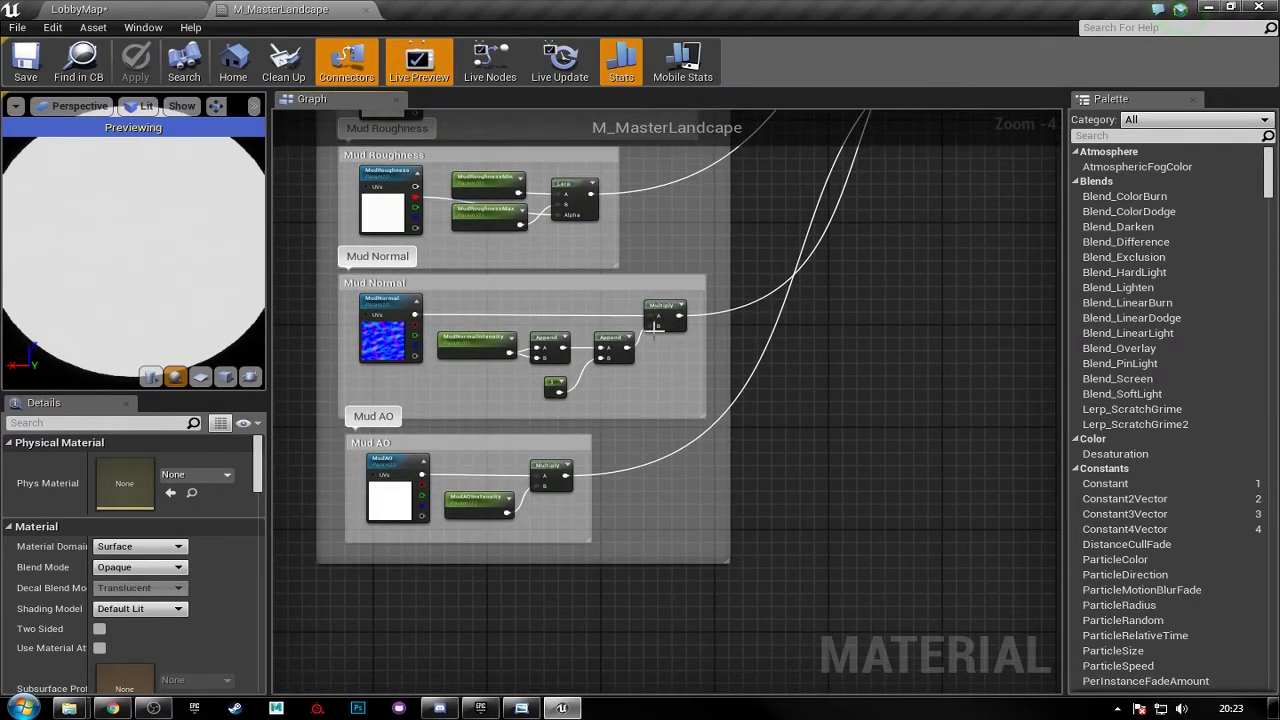
{"action": "right_click_drag", "start_coordinate": [687, 456], "coordinate": [689, 391]}
{"action": "scroll", "coordinate": [710, 400], "scroll_direction": "down", "scroll_amount": 1}
{"action": "scroll", "coordinate": [736, 420], "scroll_direction": "down", "scroll_amount": 2}
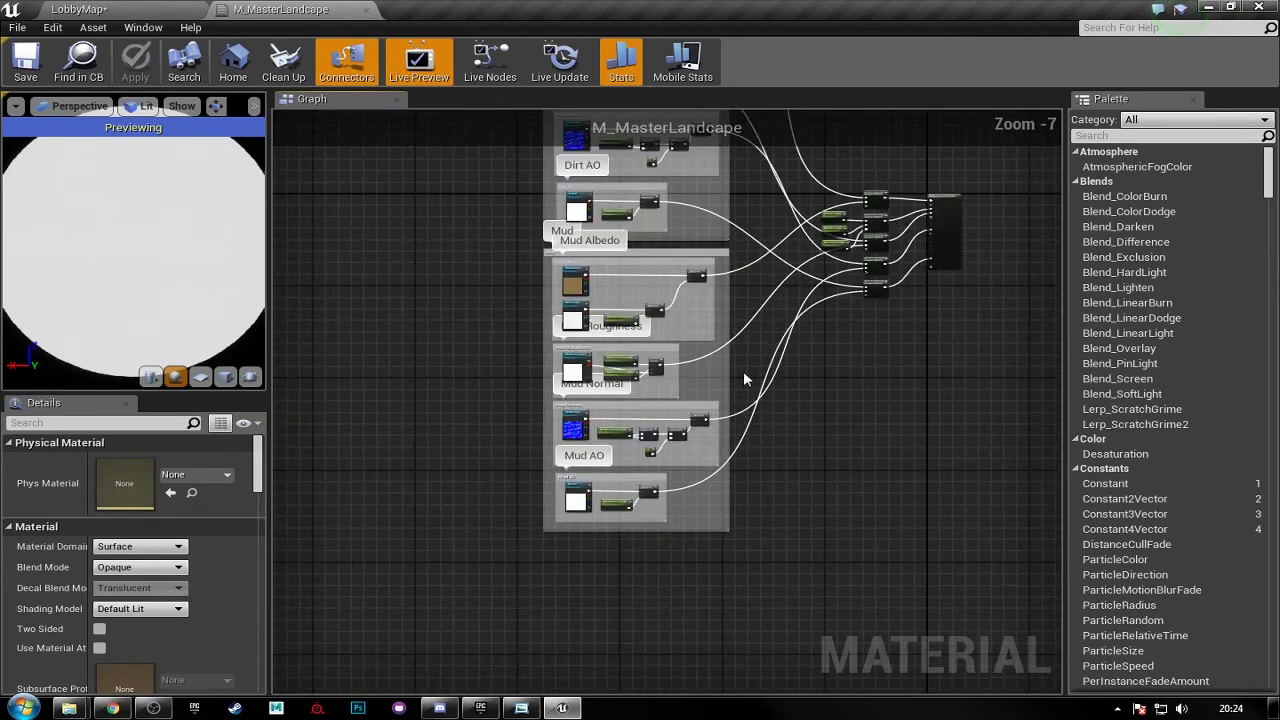
{"action": "right_click_drag", "start_coordinate": [716, 424], "coordinate": [688, 362]}
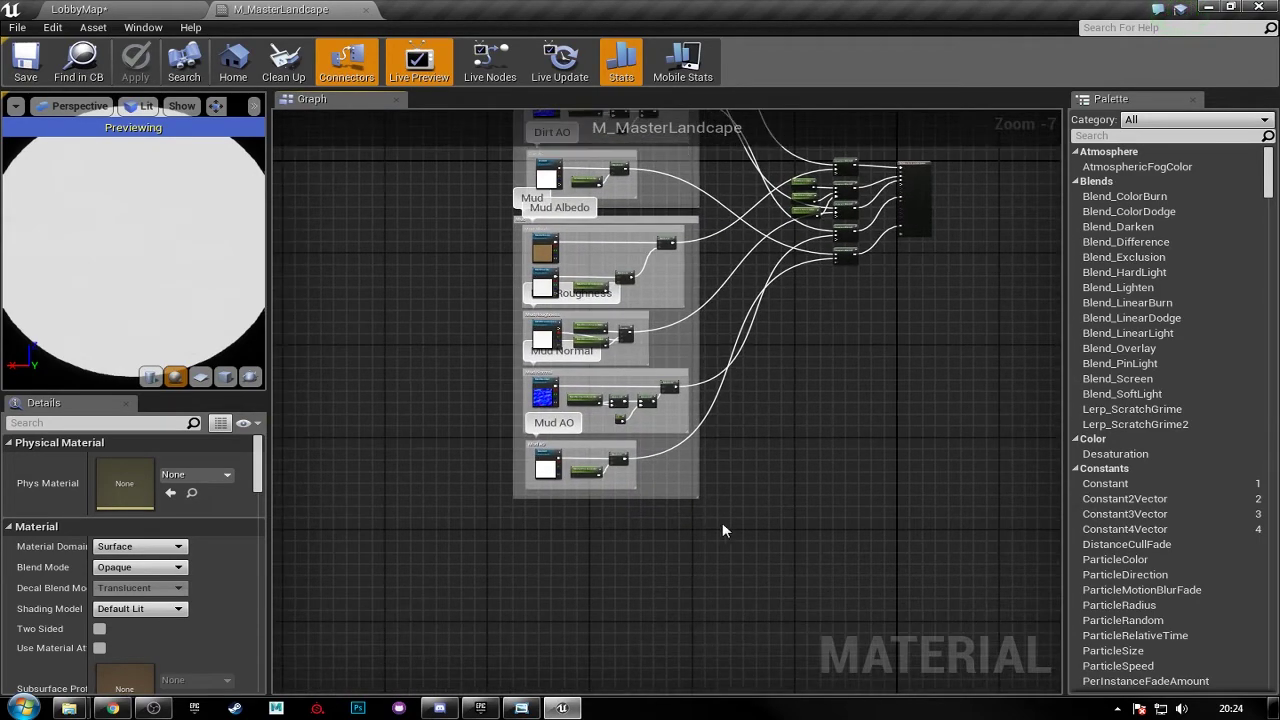
{"action": "left_click_drag", "start_coordinate": [730, 528], "coordinate": [480, 212]}
{"action": "right_click_drag", "start_coordinate": [644, 346], "coordinate": [620, 314]}
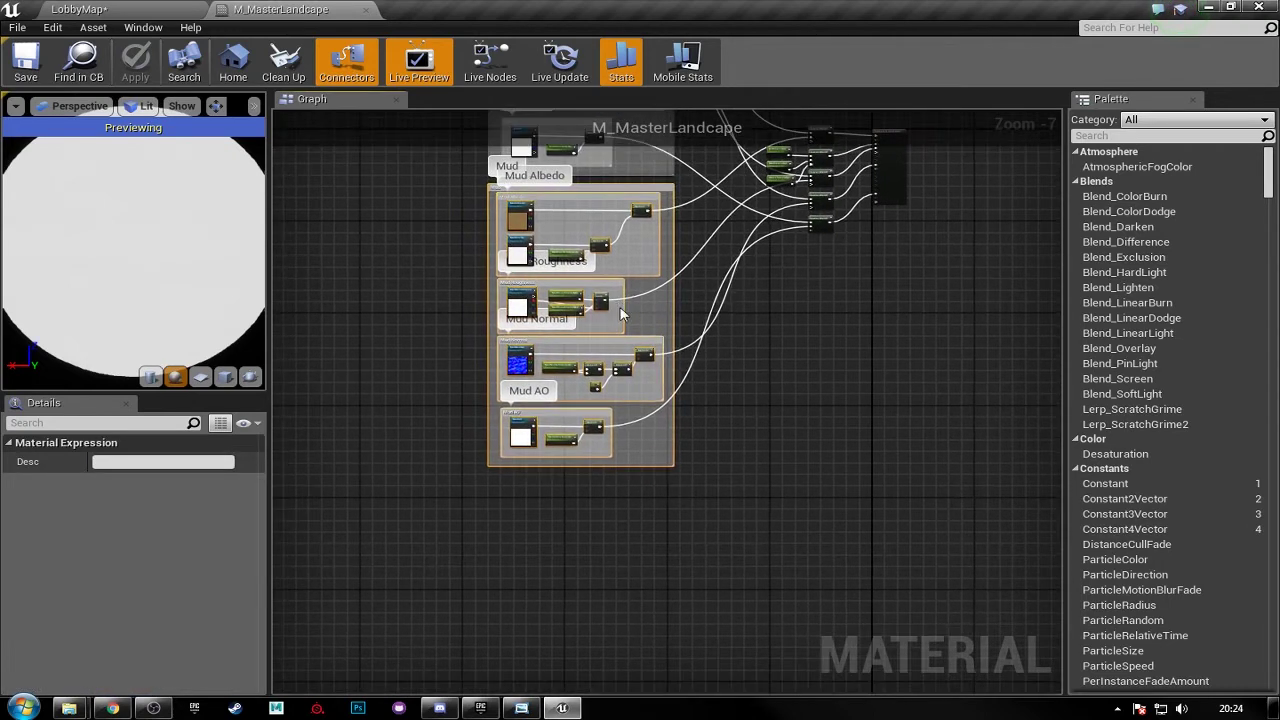
{"action": "key", "text": "ctrl+v"}
- Move the duplicated Mud group directly below the original Mud group
{"action": "right_click_drag", "start_coordinate": [710, 491], "coordinate": [705, 400]}
{"action": "scroll", "coordinate": [480, 284], "scroll_direction": "up", "scroll_amount": 4}
{"action": "left_click_drag", "start_coordinate": [415, 284], "coordinate": [510, 585]}
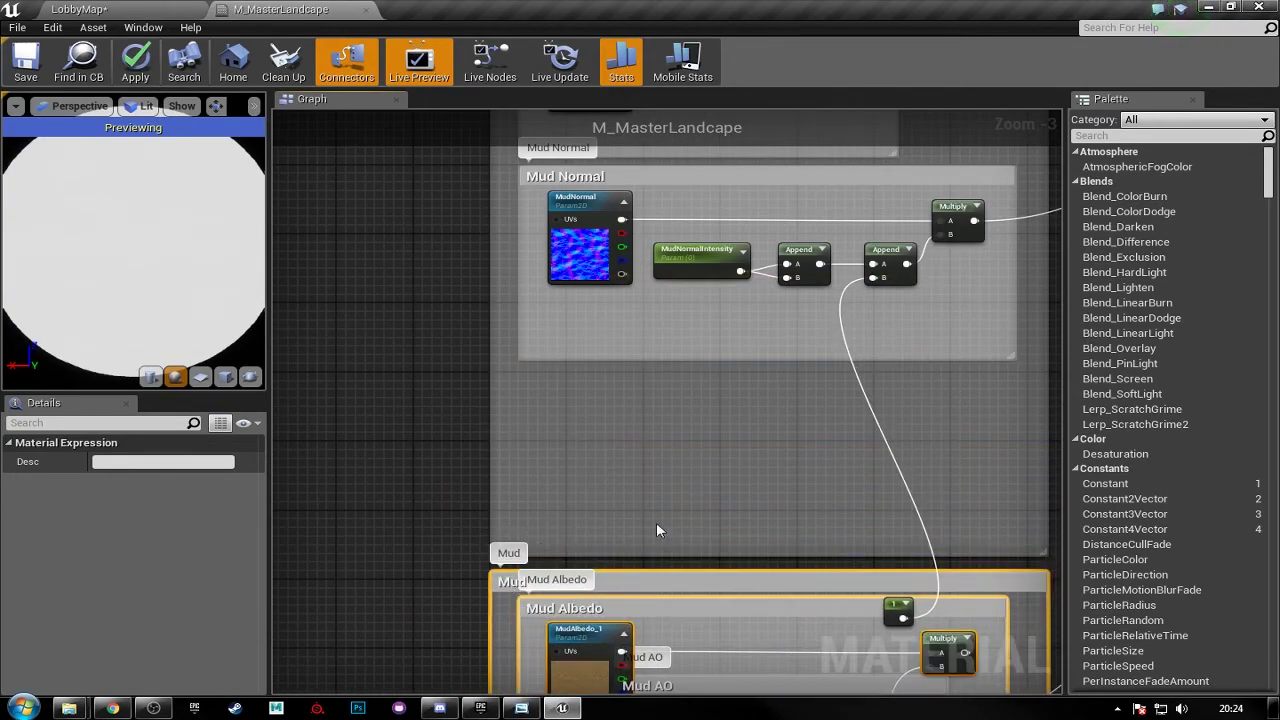
- Move the displaced constant 1 node back into the original Mud Normal group, below the Append nodes
{"action": "left_click", "coordinate": [855, 532]}
{"action": "left_click_drag", "start_coordinate": [893, 610], "coordinate": [813, 310]}
{"action": "right_click_drag", "start_coordinate": [853, 491], "coordinate": [788, 386]}
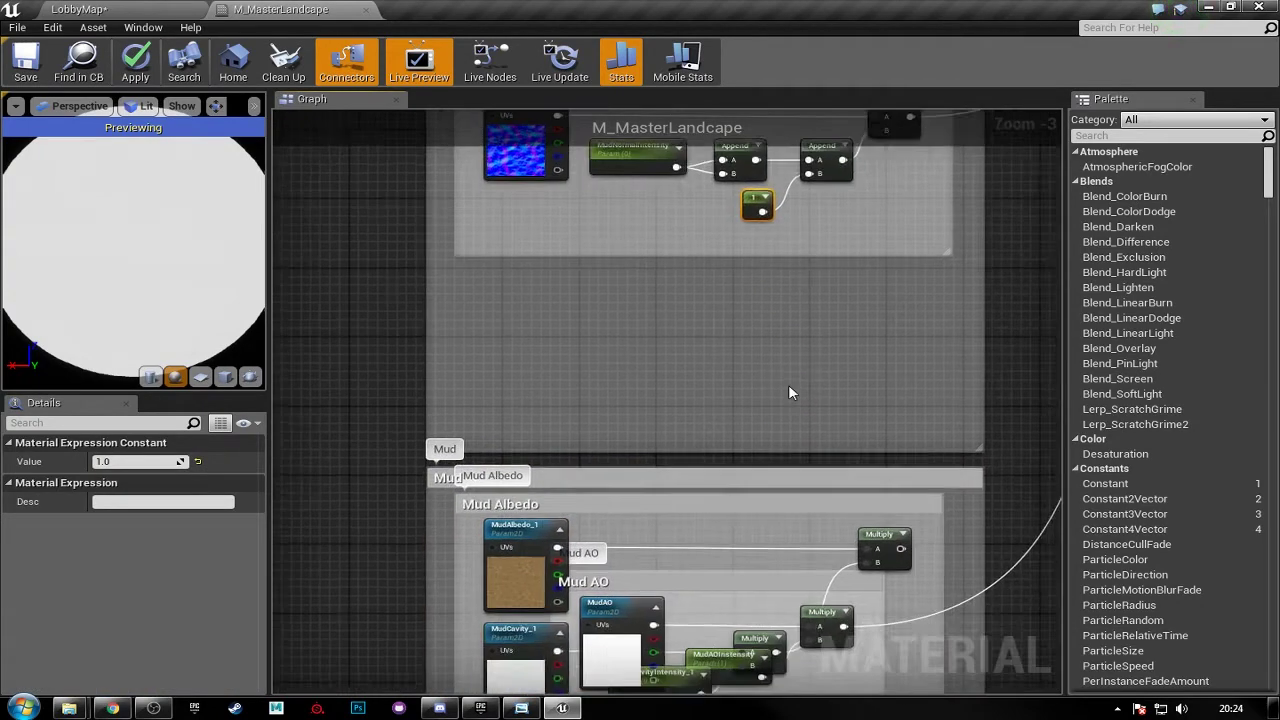
- Undo the recent node move and the placement of the duplicated Mud group
{"action": "scroll", "coordinate": [788, 385], "scroll_direction": "down", "scroll_amount": 2}
{"action": "right_click_drag", "start_coordinate": [791, 437], "coordinate": [756, 334]}
{"action": "right_click_drag", "start_coordinate": [764, 406], "coordinate": [762, 357]}
{"action": "scroll", "coordinate": [695, 343], "scroll_direction": "up", "scroll_amount": 1}
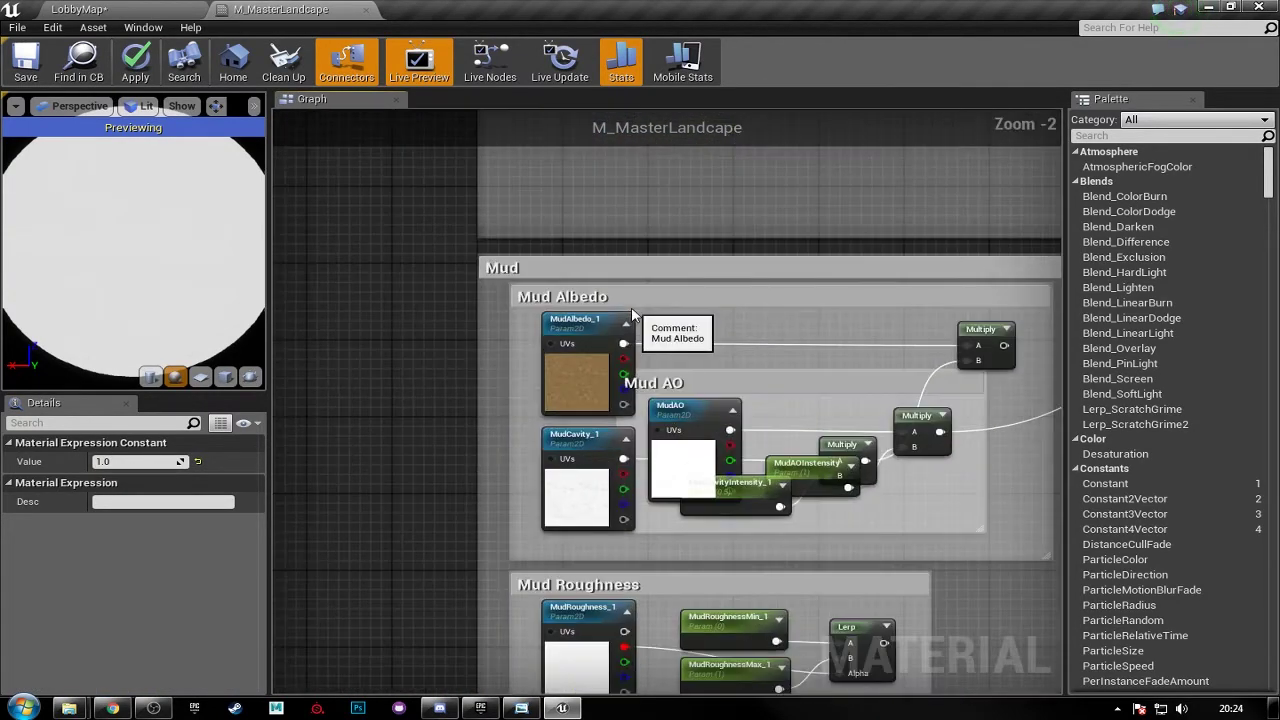
{"action": "scroll", "coordinate": [624, 252], "scroll_direction": "up", "scroll_amount": 1}
{"action": "right_click_drag", "start_coordinate": [655, 320], "coordinate": [630, 237]}
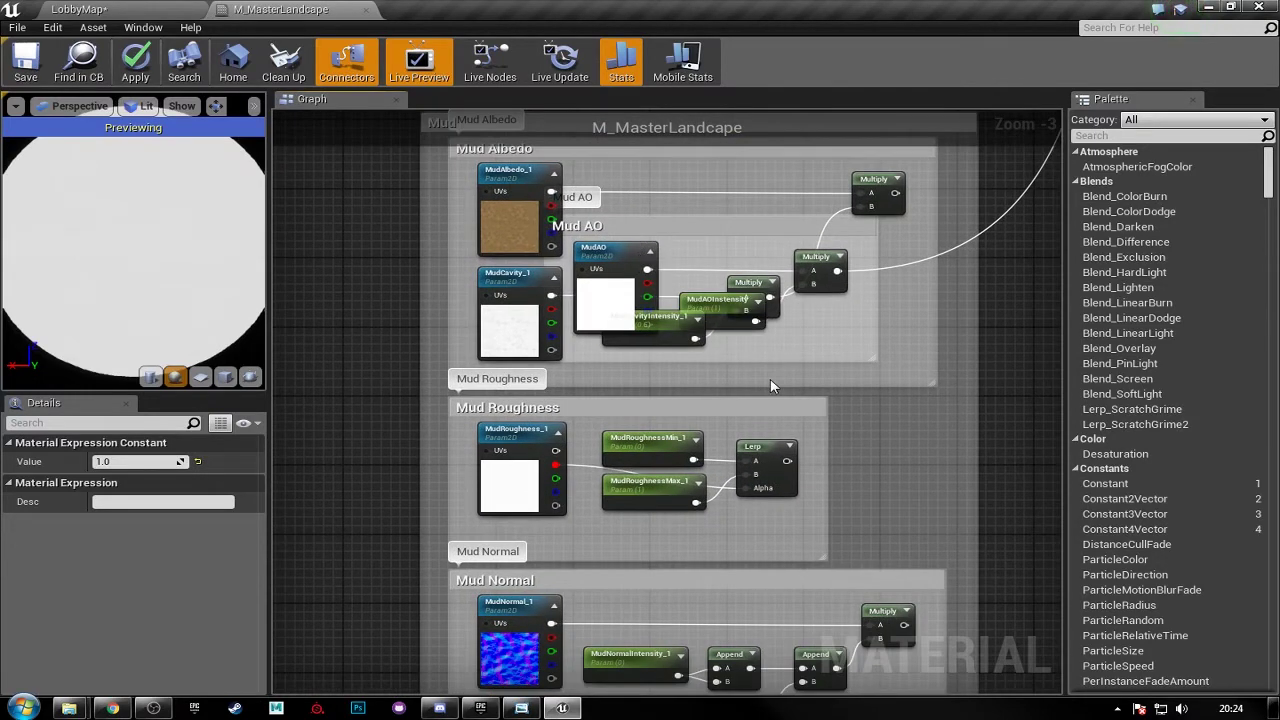
{"action": "key", "text": "ctrl+z"}
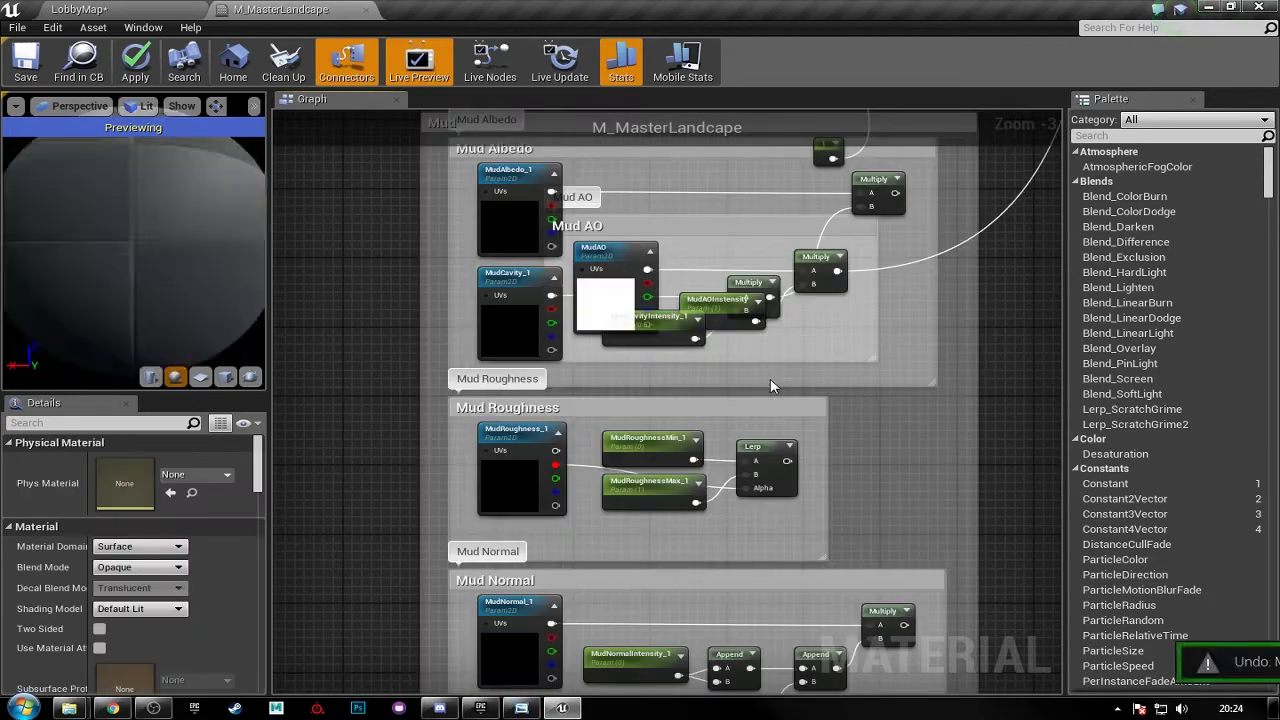
{"action": "right_click_drag", "start_coordinate": [770, 378], "coordinate": [793, 429]}
{"action": "scroll", "coordinate": [889, 366], "scroll_direction": "down", "scroll_amount": 3}
{"action": "key", "text": "ctrl+z"}
- Try to duplicate the Mud comment group into the empty space below the original
{"action": "left_click_drag", "start_coordinate": [852, 535], "coordinate": [518, 165]}
{"action": "right_click_drag", "start_coordinate": [706, 421], "coordinate": [671, 375]}
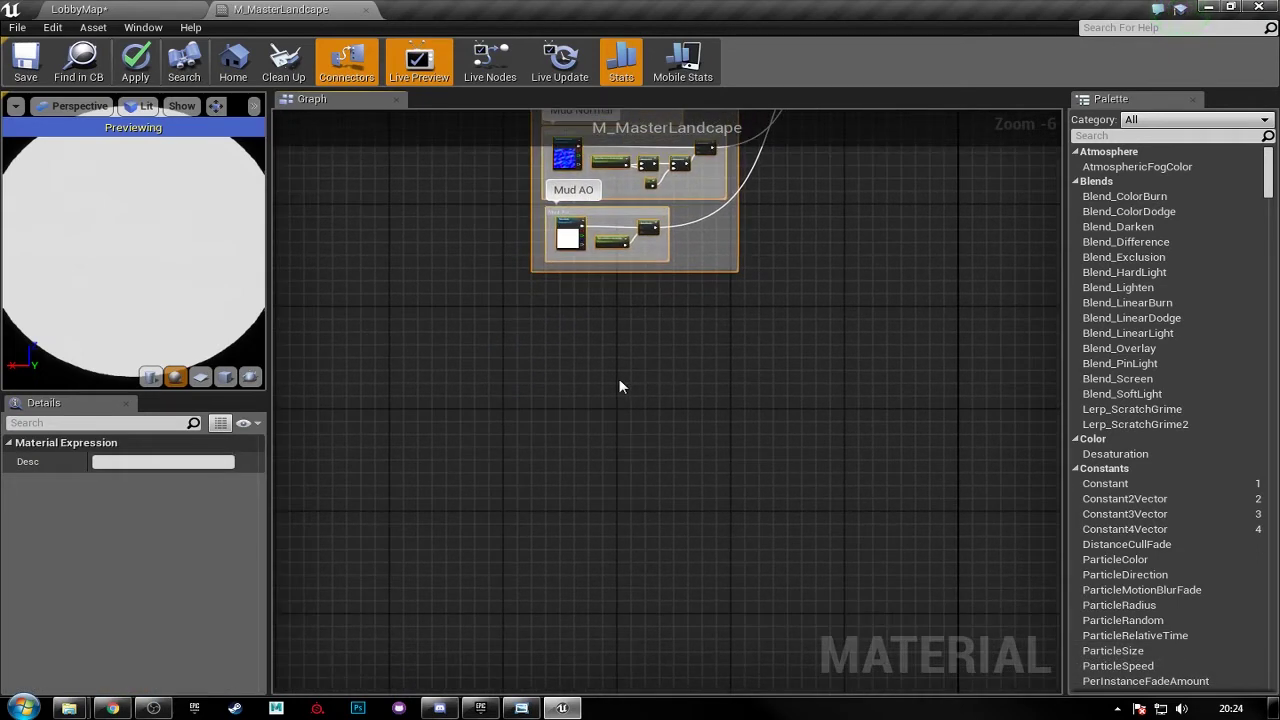
{"action": "key", "text": "ctrl+v"}
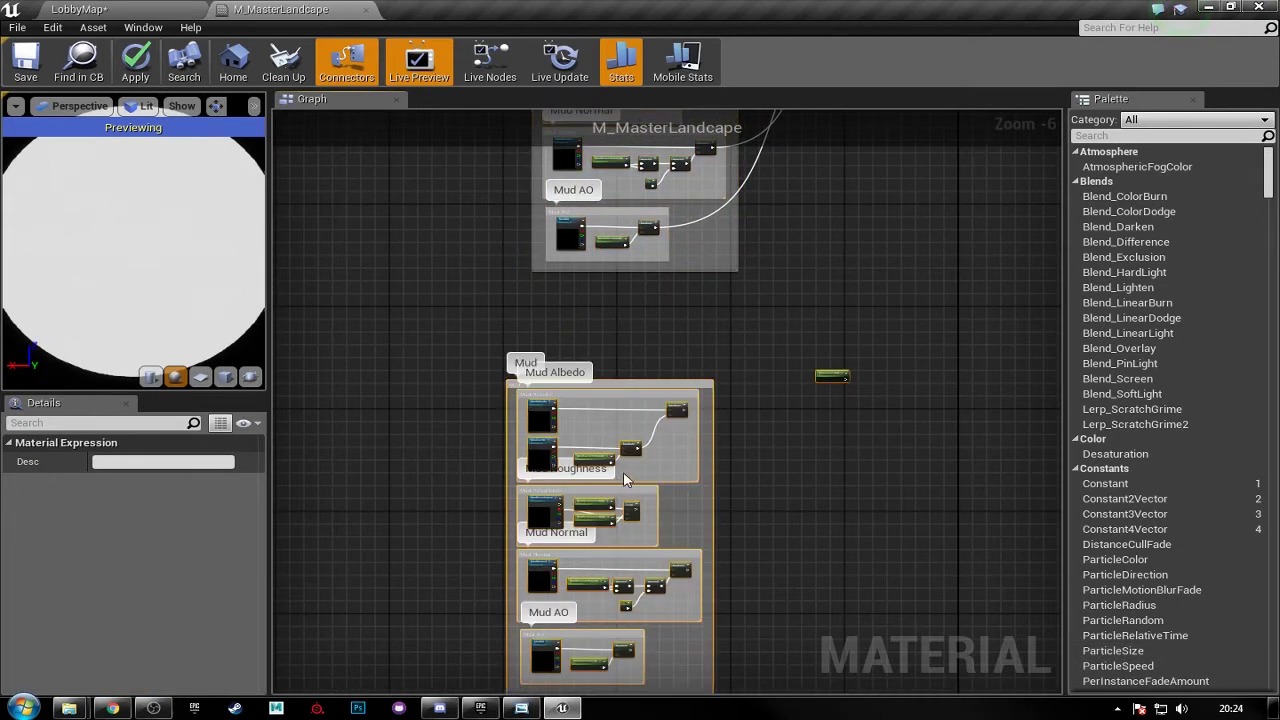
{"action": "key", "text": "ctrl+z"}
- Duplicate only the Mud comment group with its nested groups and nodes, and place the copy directly below the original
{"action": "right_click_drag", "start_coordinate": [771, 318], "coordinate": [789, 543]}
{"action": "right_click_drag", "start_coordinate": [813, 417], "coordinate": [814, 473]}
{"action": "scroll", "coordinate": [814, 474], "scroll_direction": "down", "scroll_amount": 1}
{"action": "left_click_drag", "start_coordinate": [770, 603], "coordinate": [528, 267]}
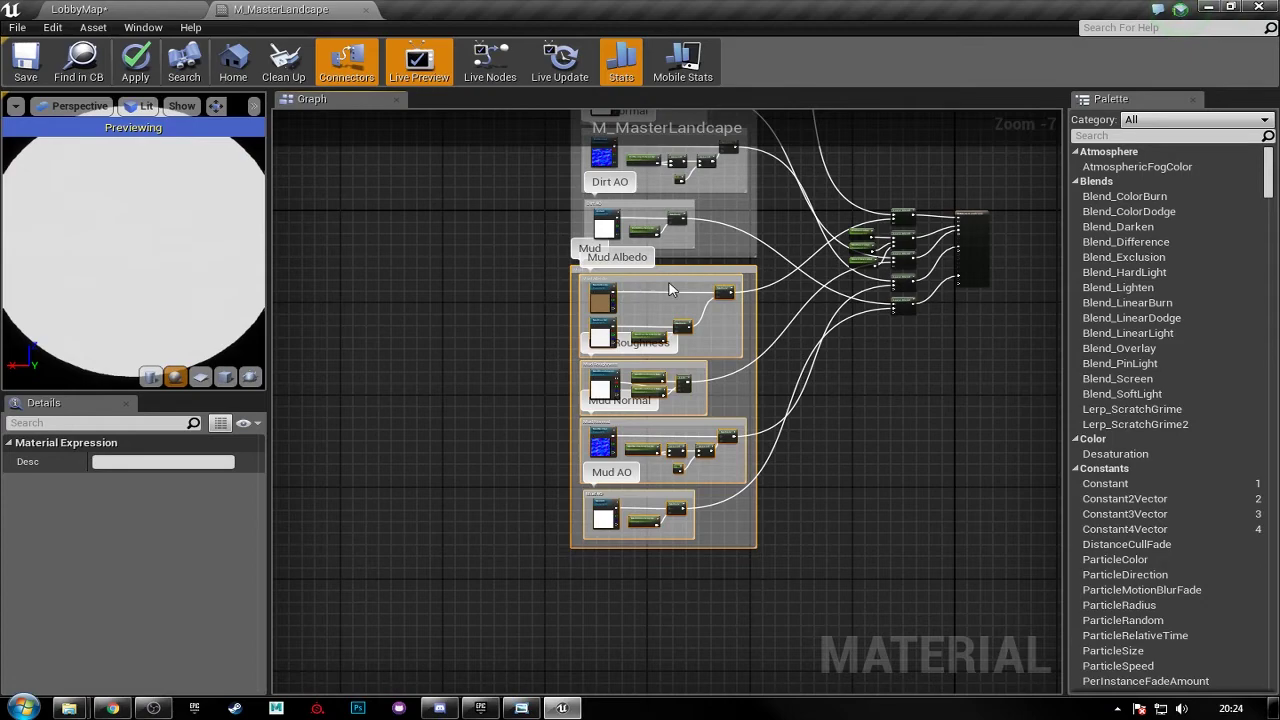
{"action": "scroll", "coordinate": [671, 286], "scroll_direction": "up", "scroll_amount": 2}
{"action": "scroll", "coordinate": [714, 217], "scroll_direction": "down", "scroll_amount": 2}
{"action": "right_click_drag", "start_coordinate": [643, 489], "coordinate": [628, 349]}
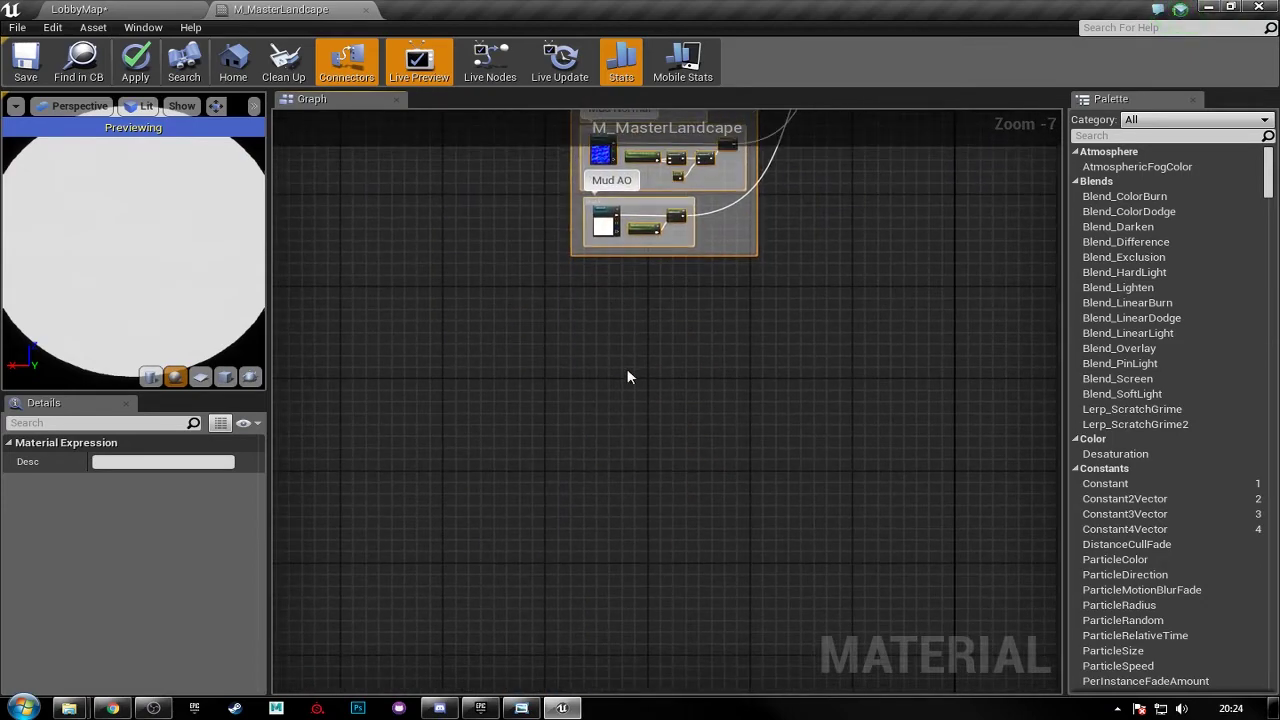
{"action": "key", "text": "ctrl+v"}
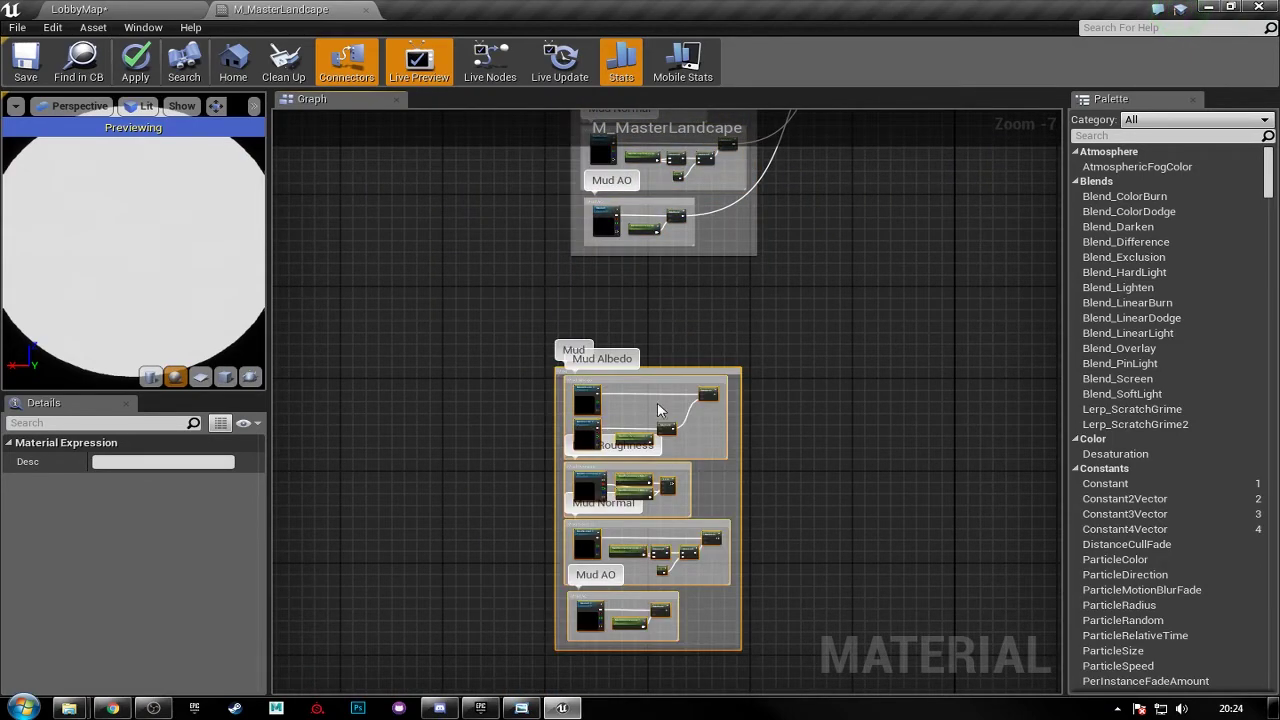
{"action": "scroll", "coordinate": [623, 372], "scroll_direction": "up", "scroll_amount": 3}
{"action": "left_click_drag", "start_coordinate": [648, 370], "coordinate": [675, 349]}
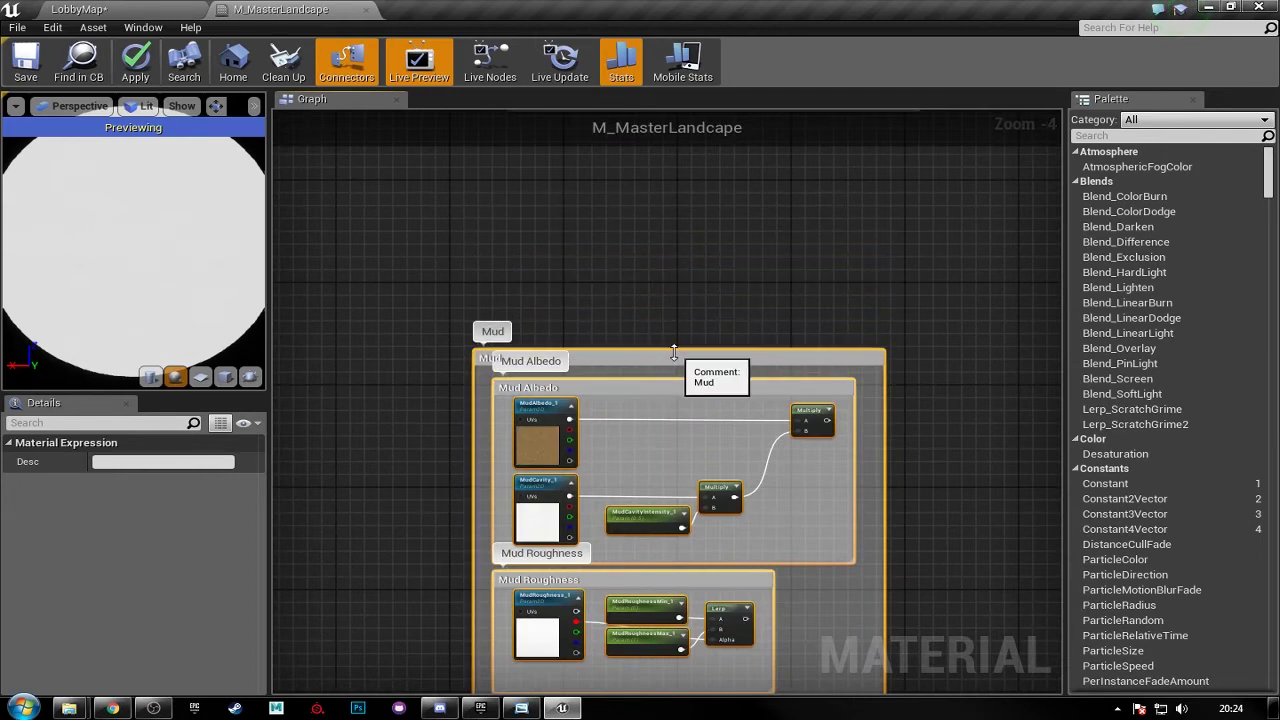
{"action": "right_click_drag", "start_coordinate": [675, 349], "coordinate": [696, 256]}
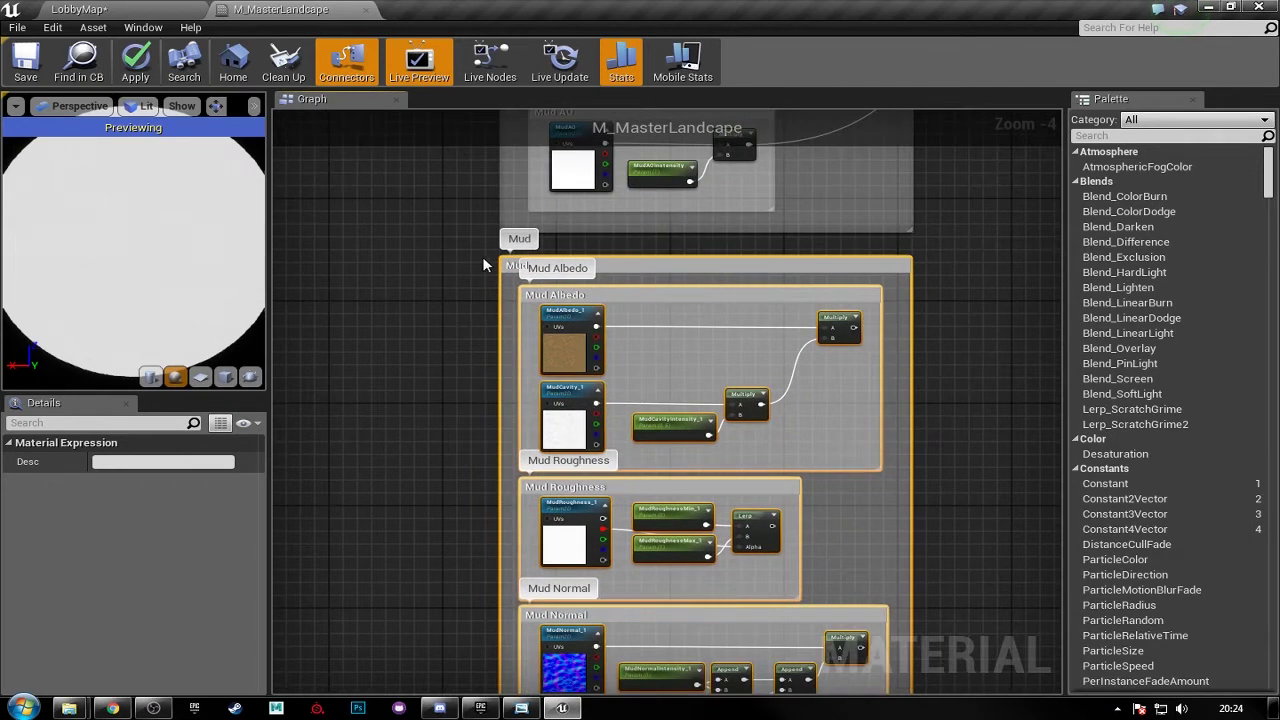
- Rename the duplicated outer Mud comment to Grass and its nested Mud Albedo comment to Grass Albedo
{"action": "scroll", "coordinate": [482, 256], "scroll_direction": "up", "scroll_amount": 4}
{"action": "double_click", "coordinate": [558, 272]}
{"action": "type", "text": "Grass"}
{"action": "key", "text": "Return"}
{"action": "left_click", "coordinate": [595, 330]}
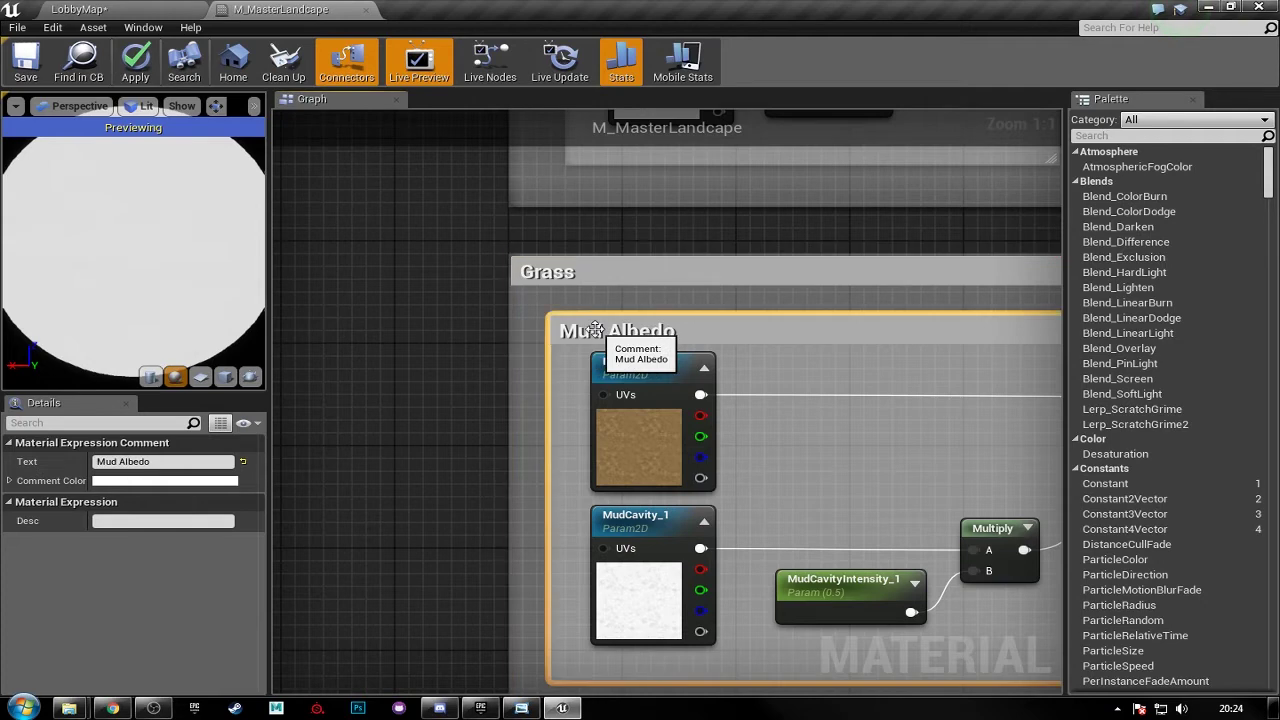
{"action": "double_click", "coordinate": [595, 330]}
{"action": "left_click_drag", "start_coordinate": [609, 332], "coordinate": [560, 330]}
{"action": "type", "text": "Grass"}
{"action": "key", "text": "Return"}
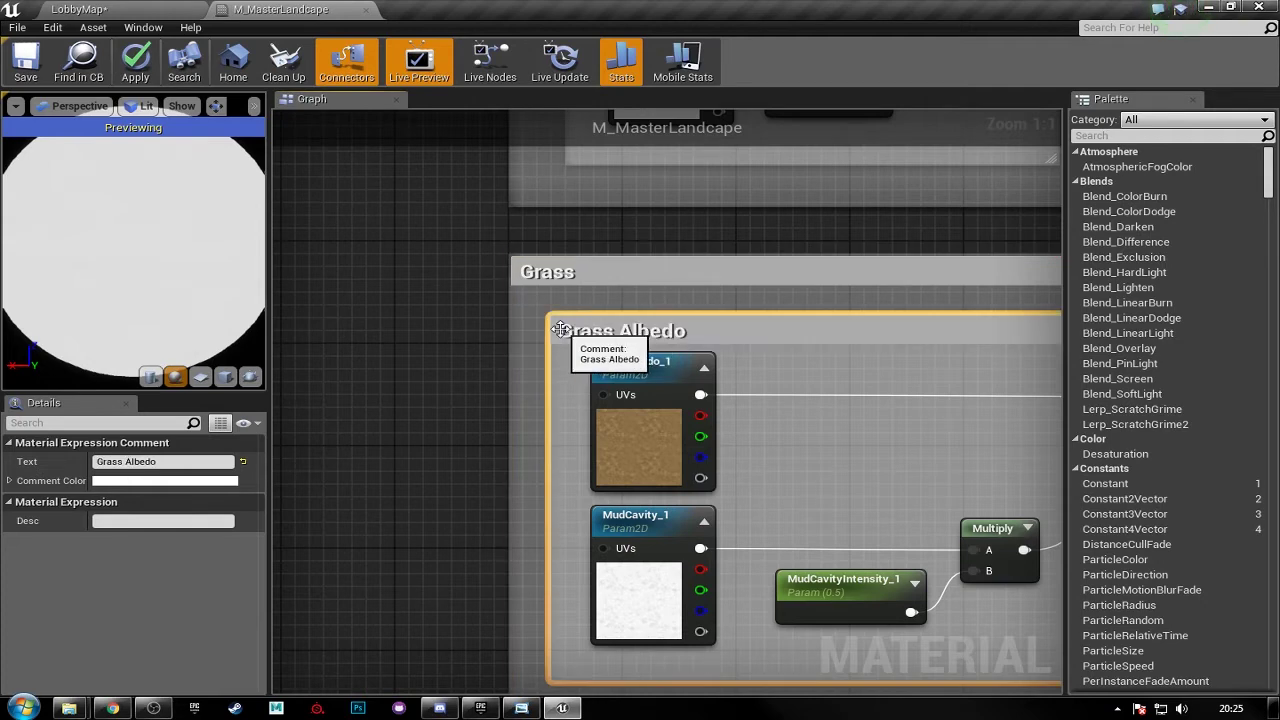
- Rename the Mud Roughness comment inside the Grass group to Grass Roughness
{"action": "right_click_drag", "start_coordinate": [661, 372], "coordinate": [650, 32]}
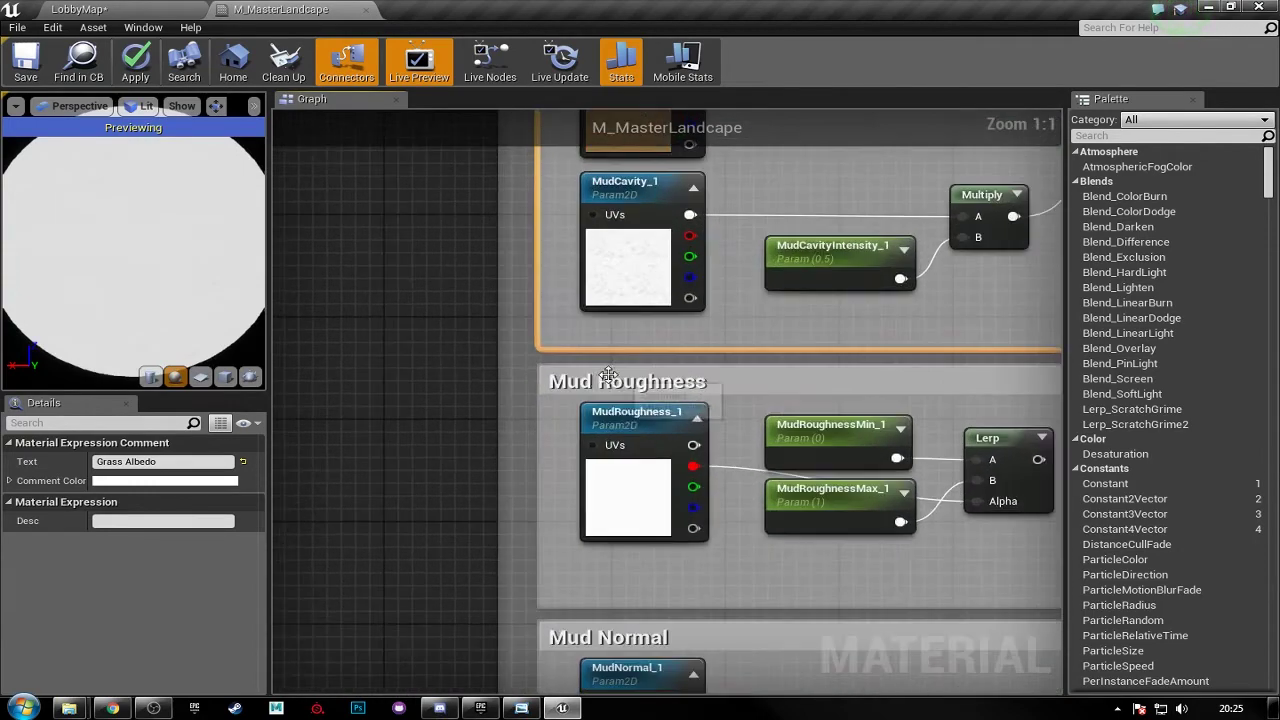
{"action": "double_click", "coordinate": [594, 380]}
{"action": "left_click", "coordinate": [596, 380]}
{"action": "key", "text": "BackSpace"}
{"action": "key", "text": "BackSpace"}
{"action": "key", "text": "BackSpace"}
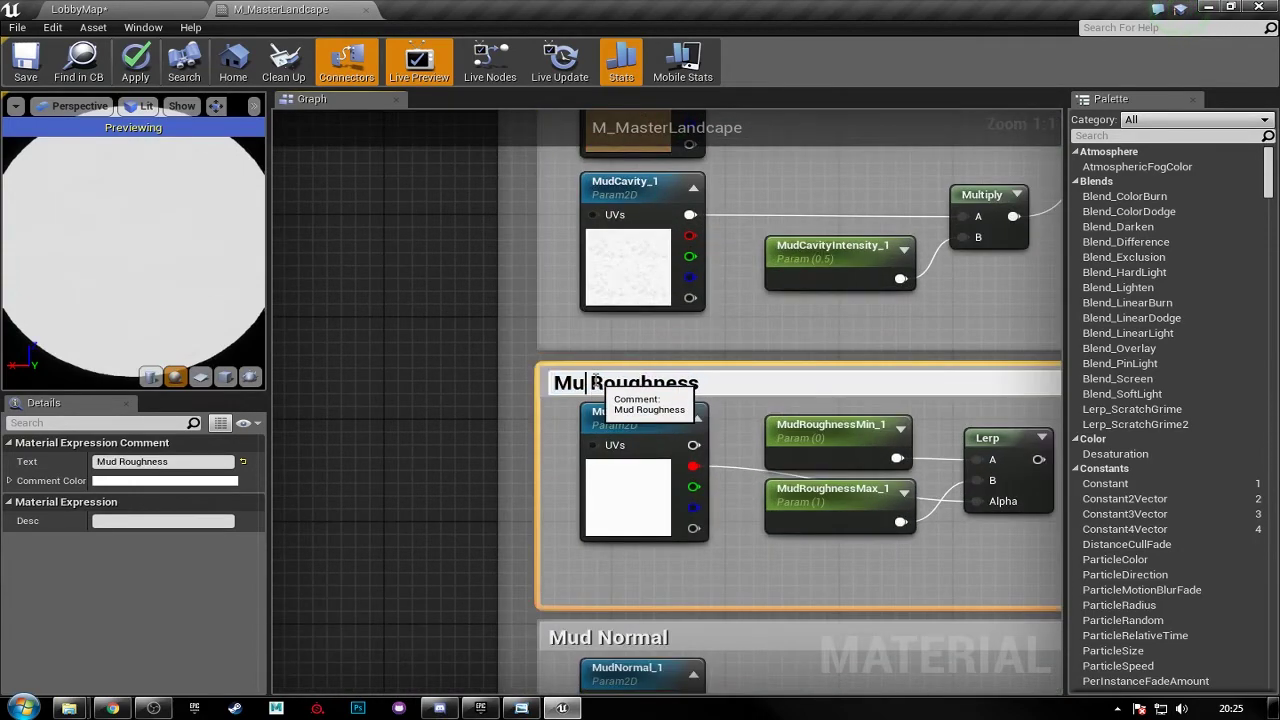
{"action": "type", "text": "Grass"}
{"action": "key", "text": "Return"}
- Rename the Mud Normal comment inside the Grass group to Grass Normal
{"action": "right_click_drag", "start_coordinate": [595, 380], "coordinate": [566, 187]}
{"action": "left_click", "coordinate": [568, 445]}
{"action": "left_click", "coordinate": [568, 445]}
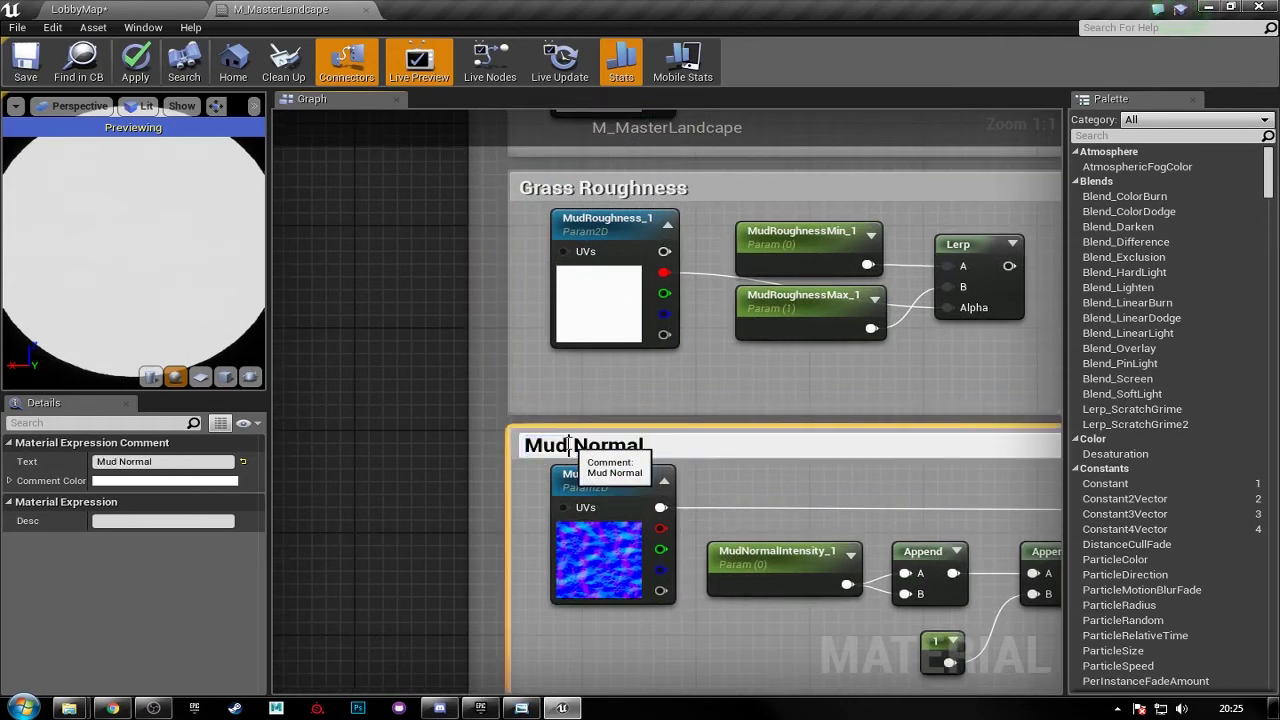
{"action": "key", "text": "BackSpace"}
{"action": "key", "text": "BackSpace"}
{"action": "key", "text": "BackSpace"}
{"action": "type", "text": "Grass"}
{"action": "key", "text": "Return"}
- Rename the Mud AO comment inside the Grass group to Grass AO
{"action": "scroll", "coordinate": [593, 260], "scroll_direction": "down", "scroll_amount": 2}
{"action": "right_click_drag", "start_coordinate": [568, 445], "coordinate": [581, 352]}
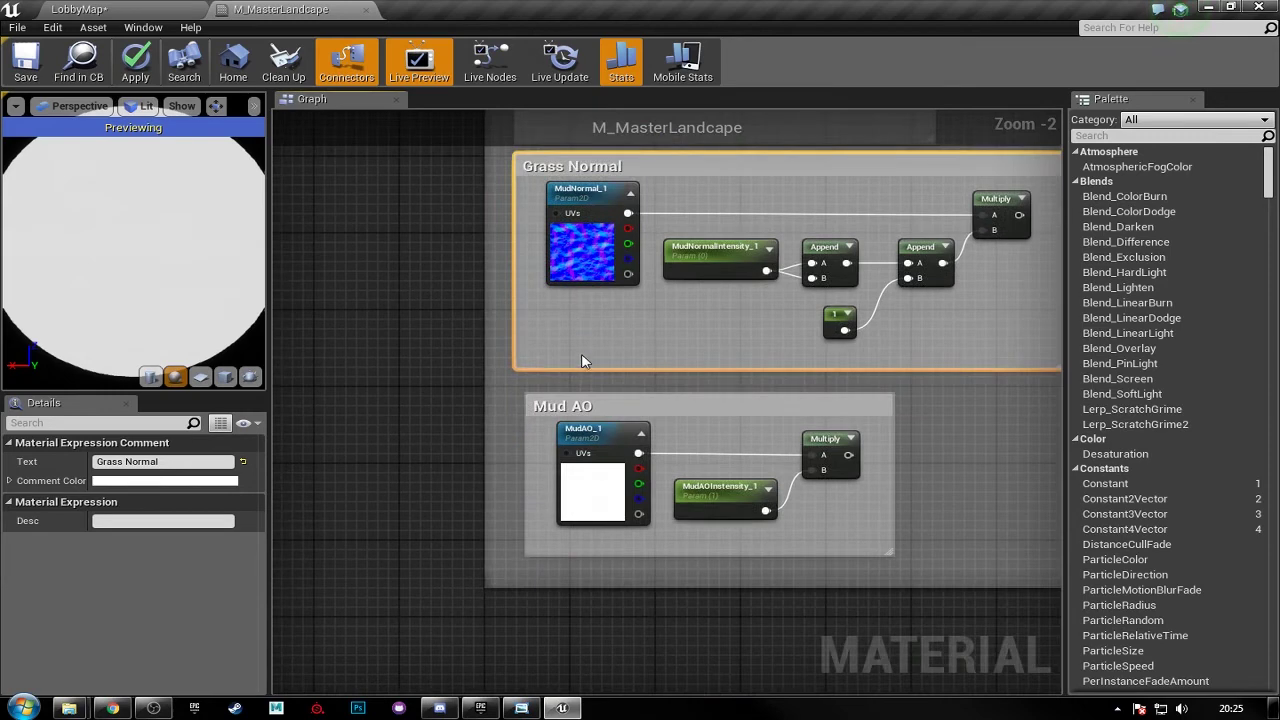
{"action": "scroll", "coordinate": [556, 420], "scroll_direction": "up", "scroll_amount": 2}
{"action": "left_click", "coordinate": [556, 421]}
{"action": "left_click", "coordinate": [556, 421]}
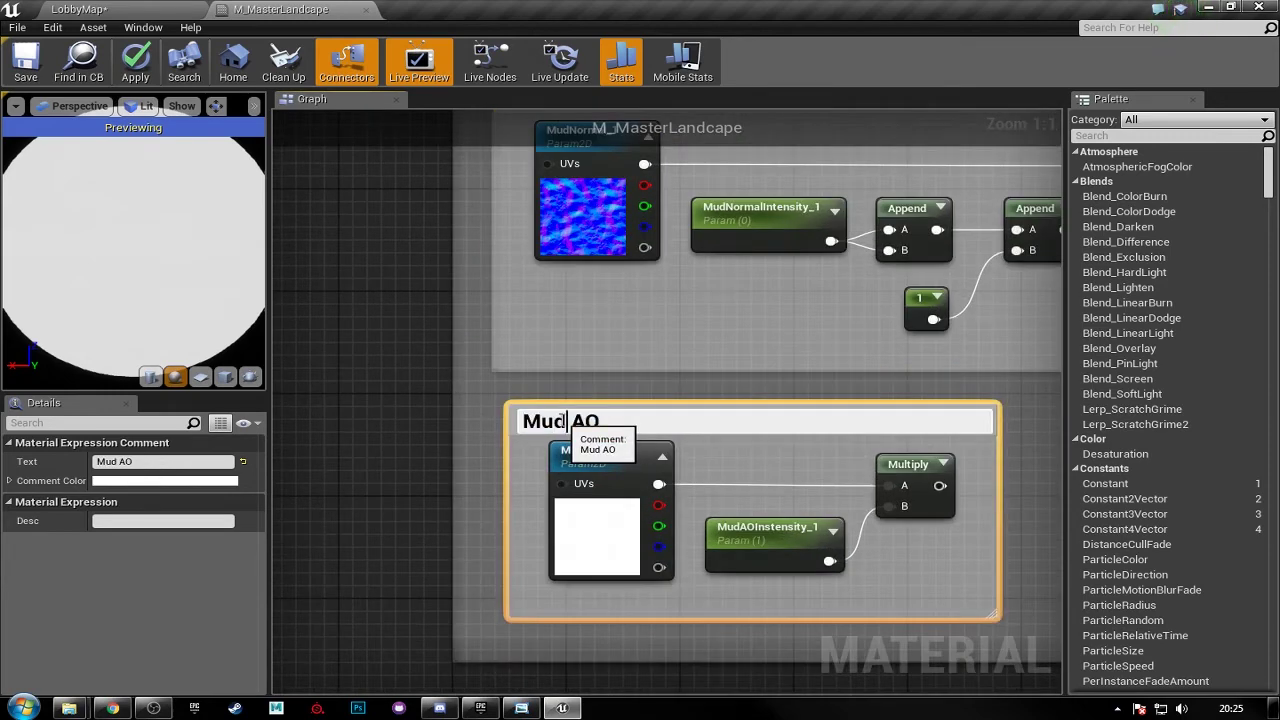
{"action": "type", "text": "Grass"}
{"action": "key", "text": "Return"}
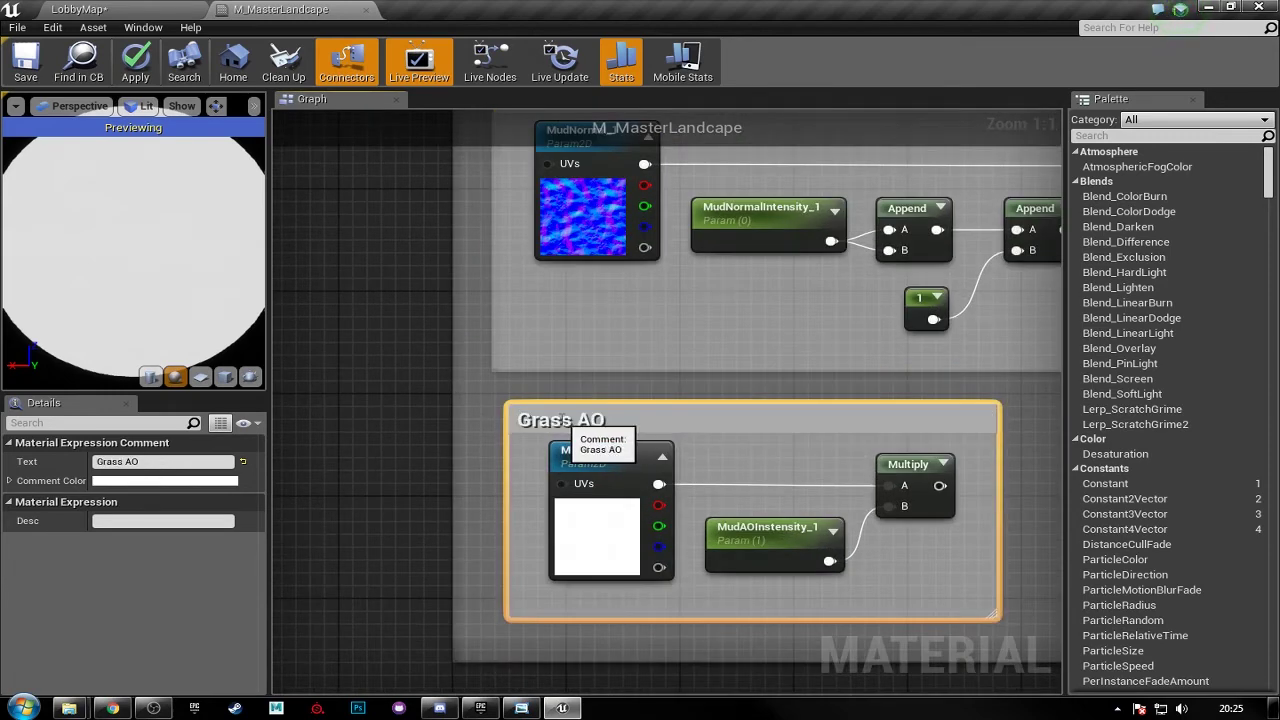
- Rename the MudAlbedo_1 texture parameter to GrassAlbedo and set its parameter group to Grass
{"action": "scroll", "coordinate": [809, 274], "scroll_direction": "down", "scroll_amount": 2}
{"action": "right_click_drag", "start_coordinate": [791, 251], "coordinate": [803, 357]}
{"action": "right_click_drag", "start_coordinate": [791, 225], "coordinate": [754, 393]}
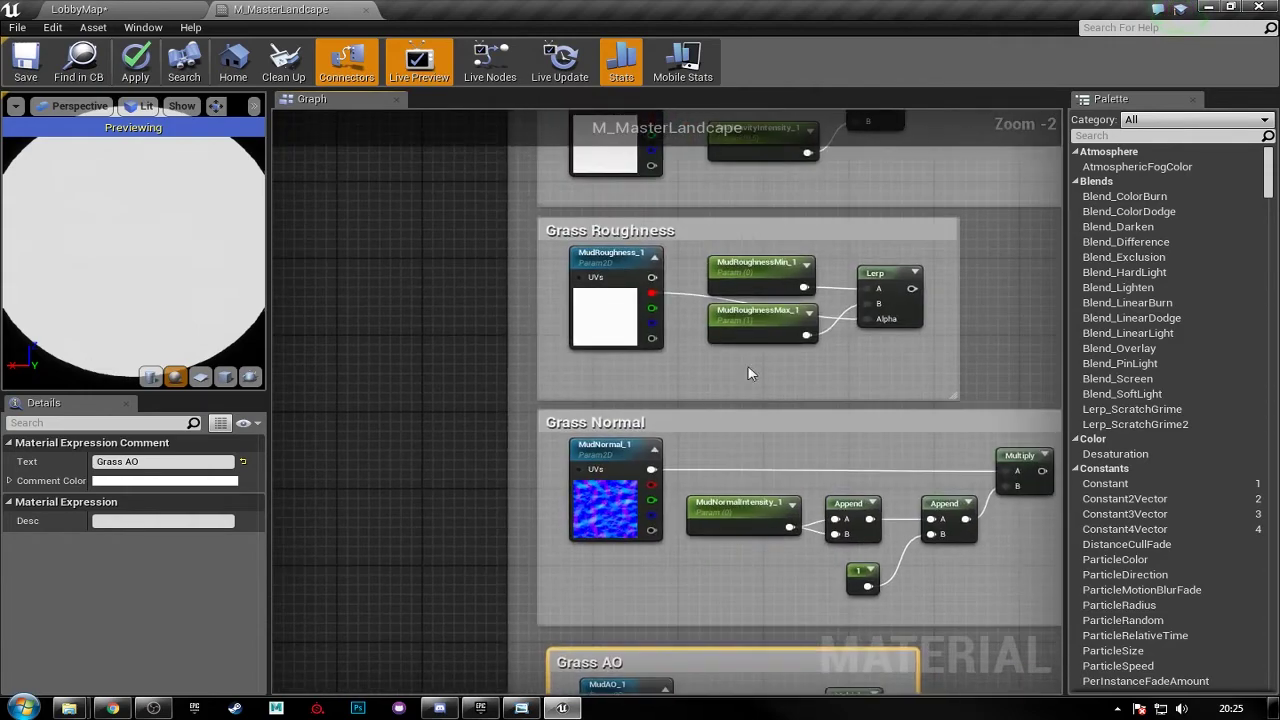
{"action": "right_click_drag", "start_coordinate": [745, 219], "coordinate": [743, 320]}
{"action": "right_click_drag", "start_coordinate": [735, 265], "coordinate": [730, 327]}
{"action": "right_click_drag", "start_coordinate": [710, 230], "coordinate": [693, 367]}
{"action": "scroll", "coordinate": [590, 262], "scroll_direction": "up", "scroll_amount": 1}
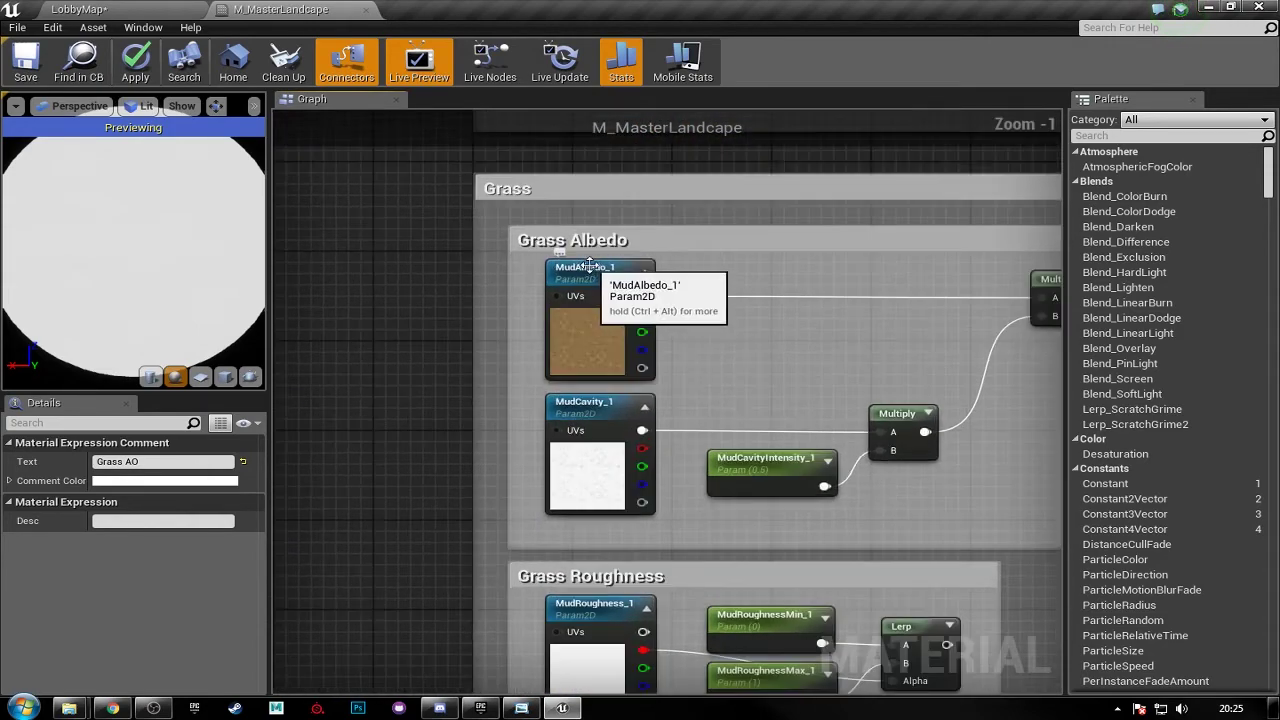
{"action": "scroll", "coordinate": [590, 262], "scroll_direction": "up", "scroll_amount": 1}
{"action": "left_click", "coordinate": [590, 266]}
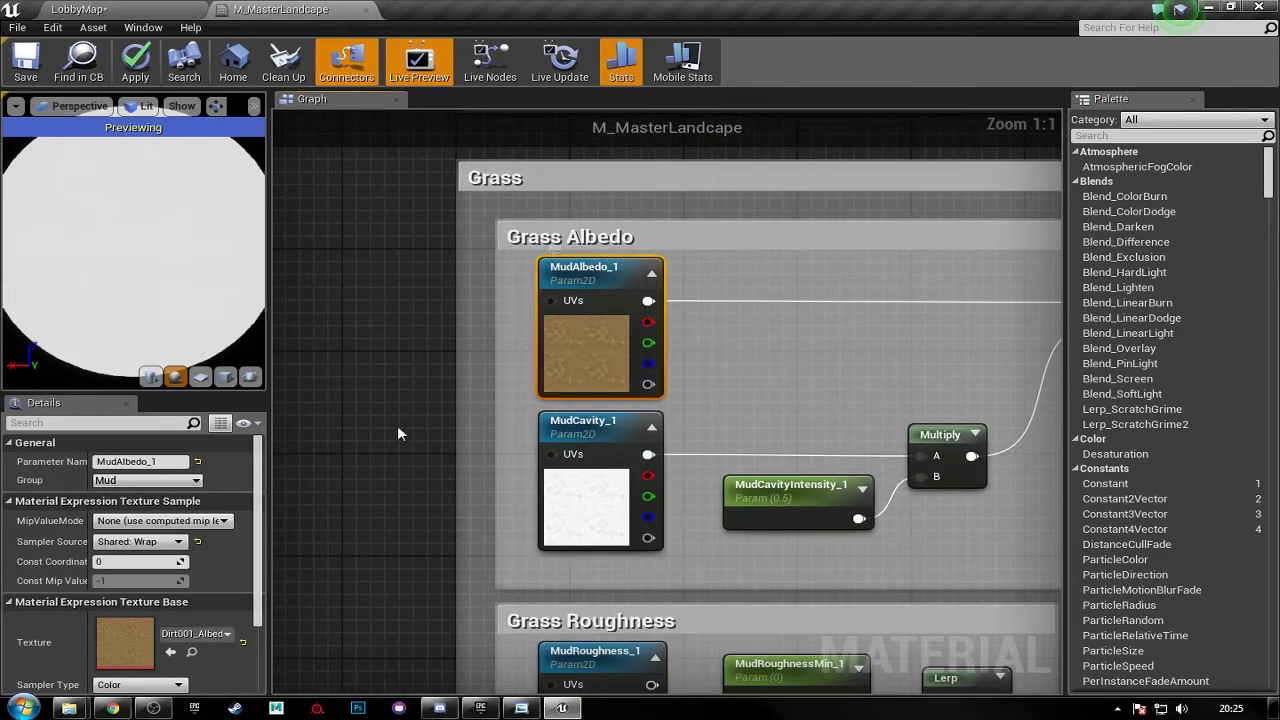
{"action": "left_click", "coordinate": [168, 462]}
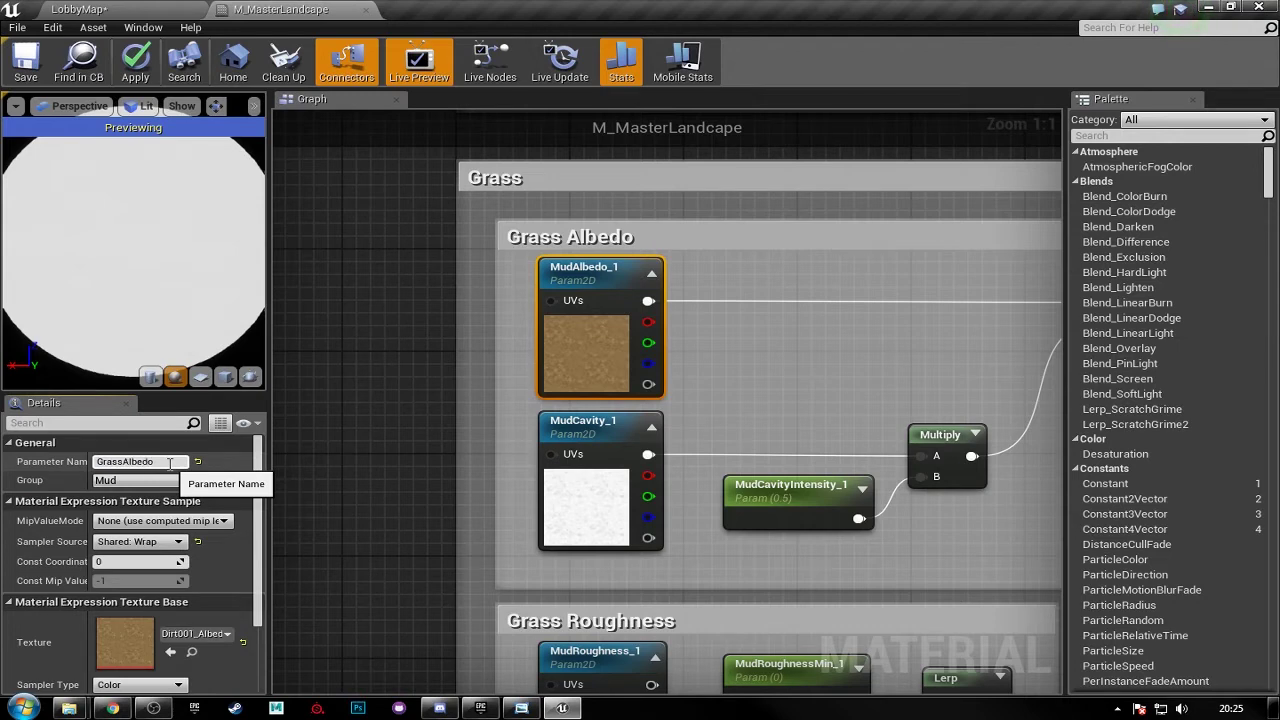
{"action": "key", "text": "Return"}
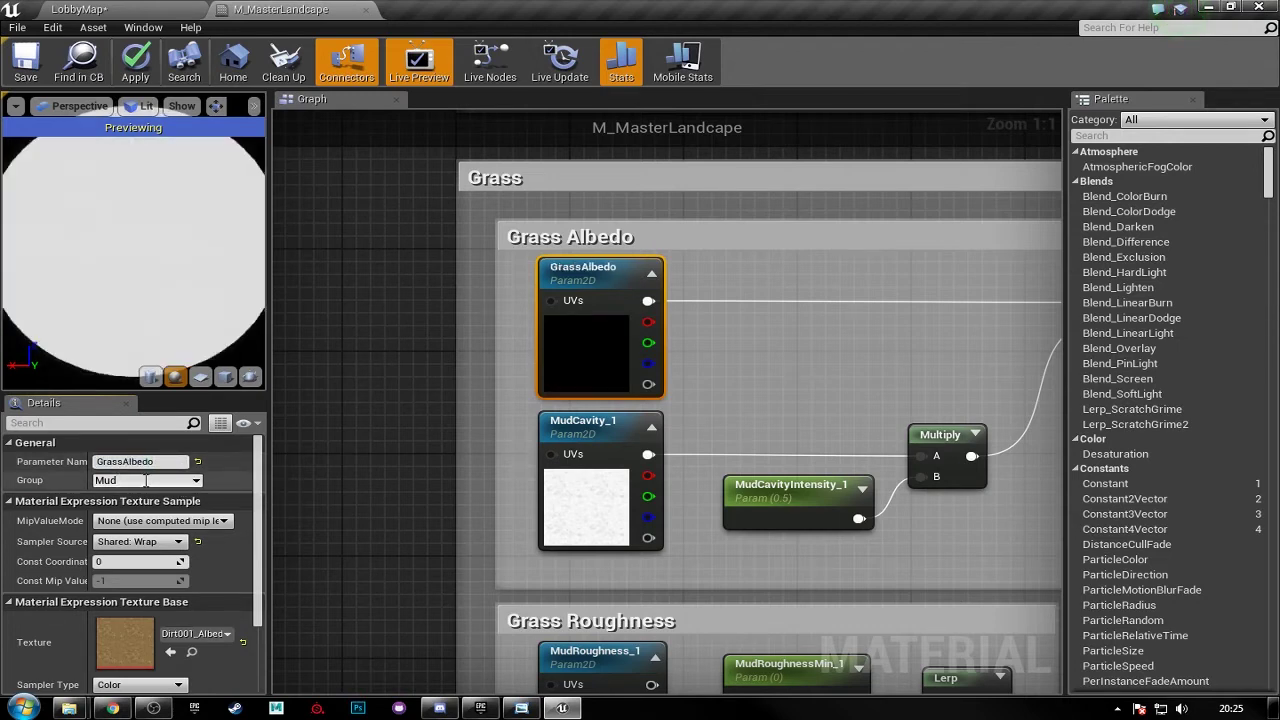
{"action": "key", "text": "Tab"}
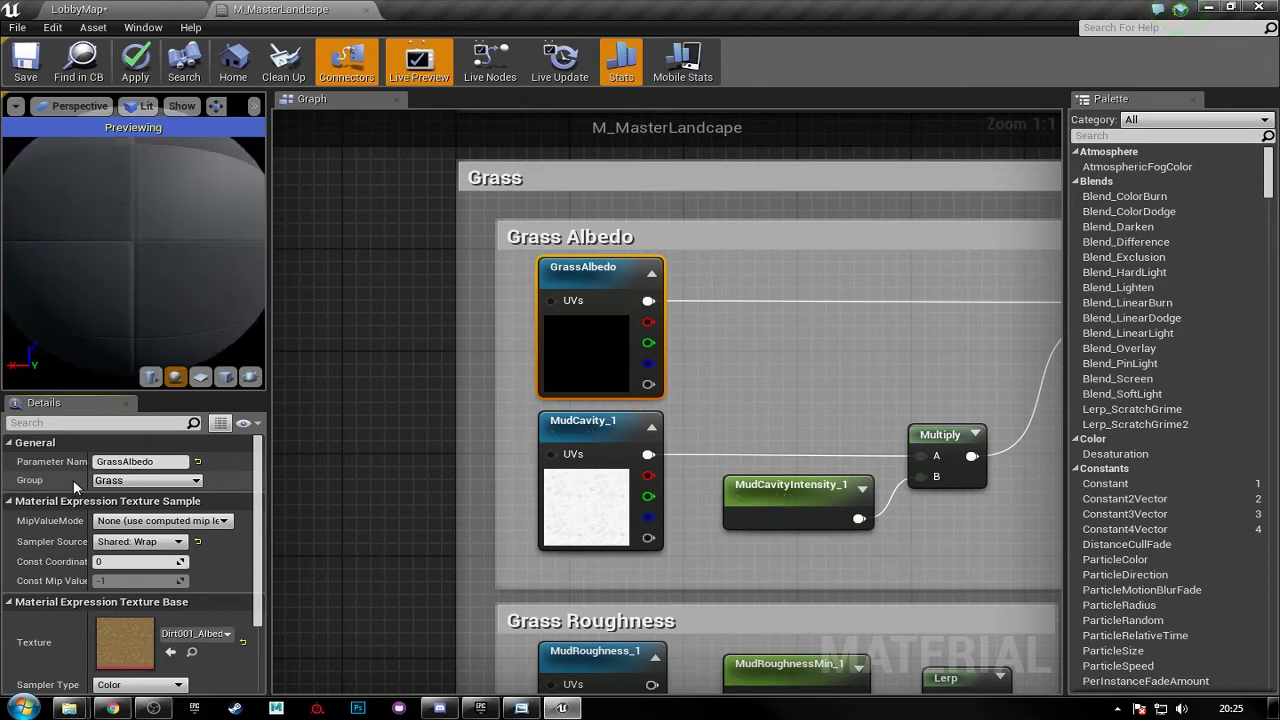
- Rename the MudCavity_1 texture parameter to GrassCavity and set its parameter group to Grass
{"action": "left_click", "coordinate": [585, 425]}
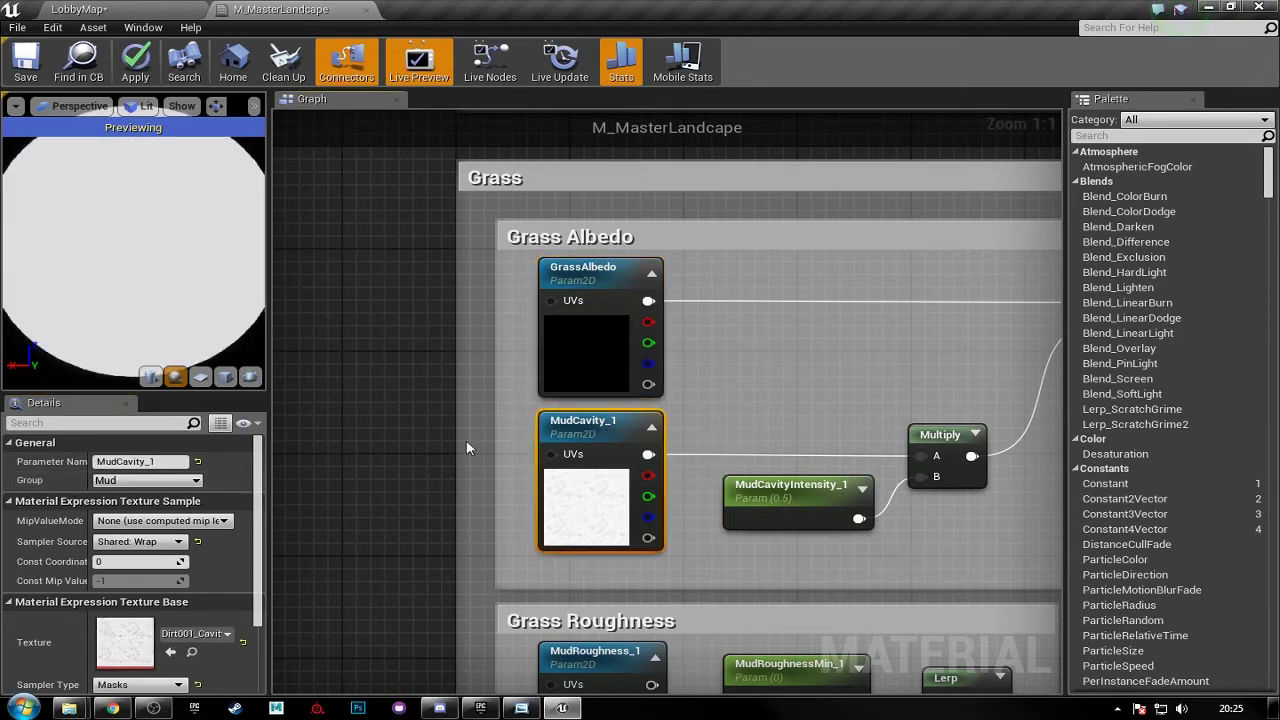
{"action": "left_click", "coordinate": [166, 462]}
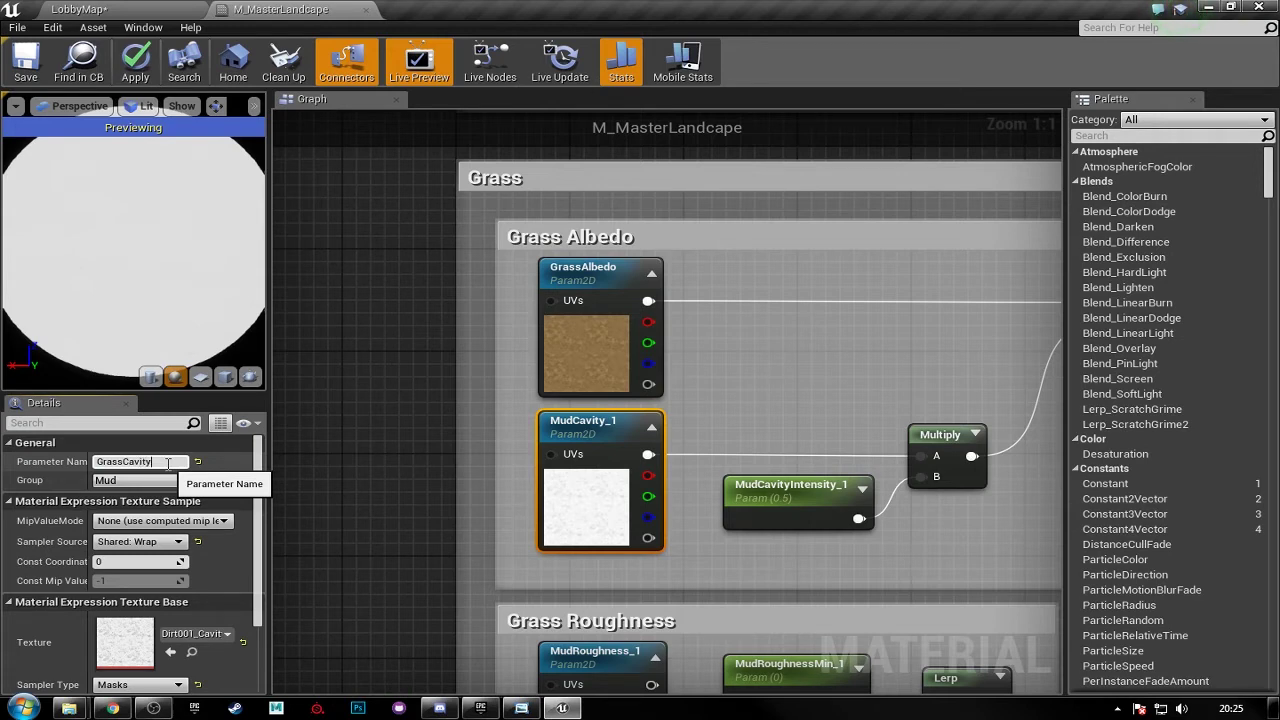
{"action": "type", "text": "GrassCavity"}
{"action": "key", "text": "Return"}
{"action": "left_click", "coordinate": [160, 481]}
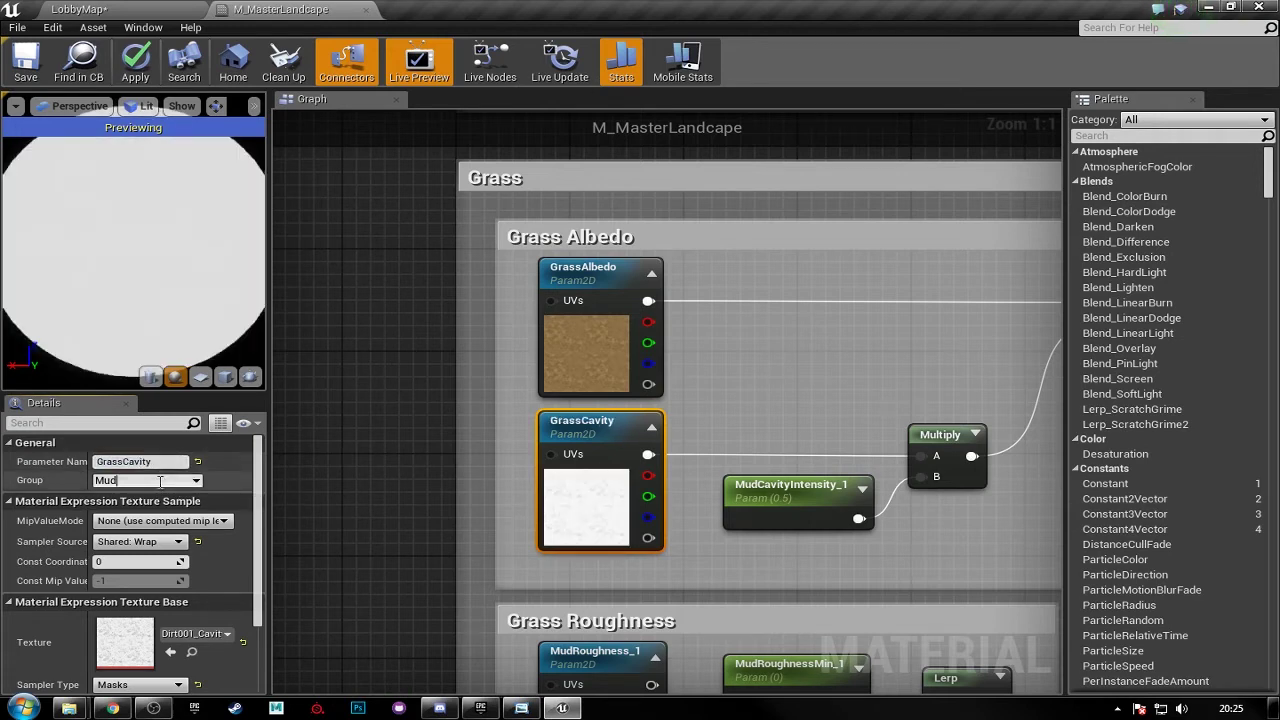
{"action": "left_click_drag", "start_coordinate": [134, 481], "coordinate": [88, 481]}
{"action": "key", "text": "Return"}
- Rename the MudCavityIntensity_1 scalar parameter to GrassCavityIntensity and set its parameter group to Grass
{"action": "right_click_drag", "start_coordinate": [415, 453], "coordinate": [371, 385]}
{"action": "left_click", "coordinate": [722, 436]}
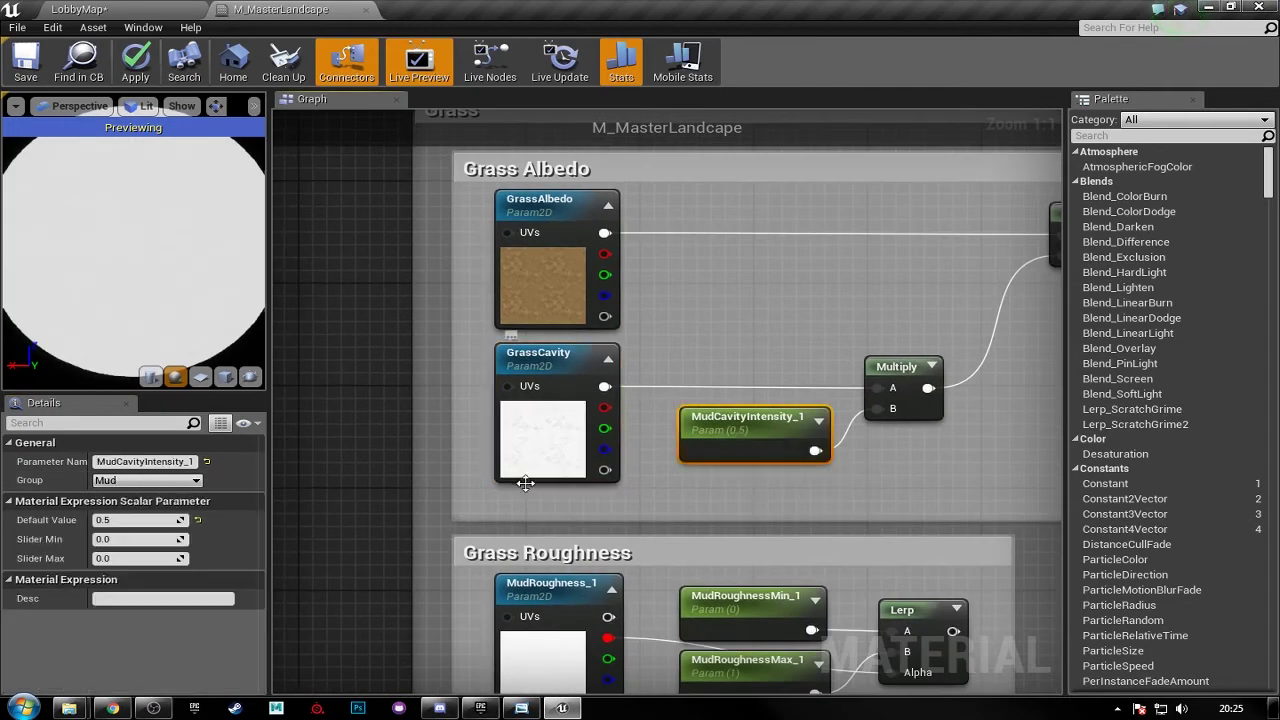
{"action": "left_click", "coordinate": [119, 464]}
{"action": "left_click", "coordinate": [121, 463]}
{"action": "key", "text": "BackSpace"}
{"action": "type", "text": "Grass"}
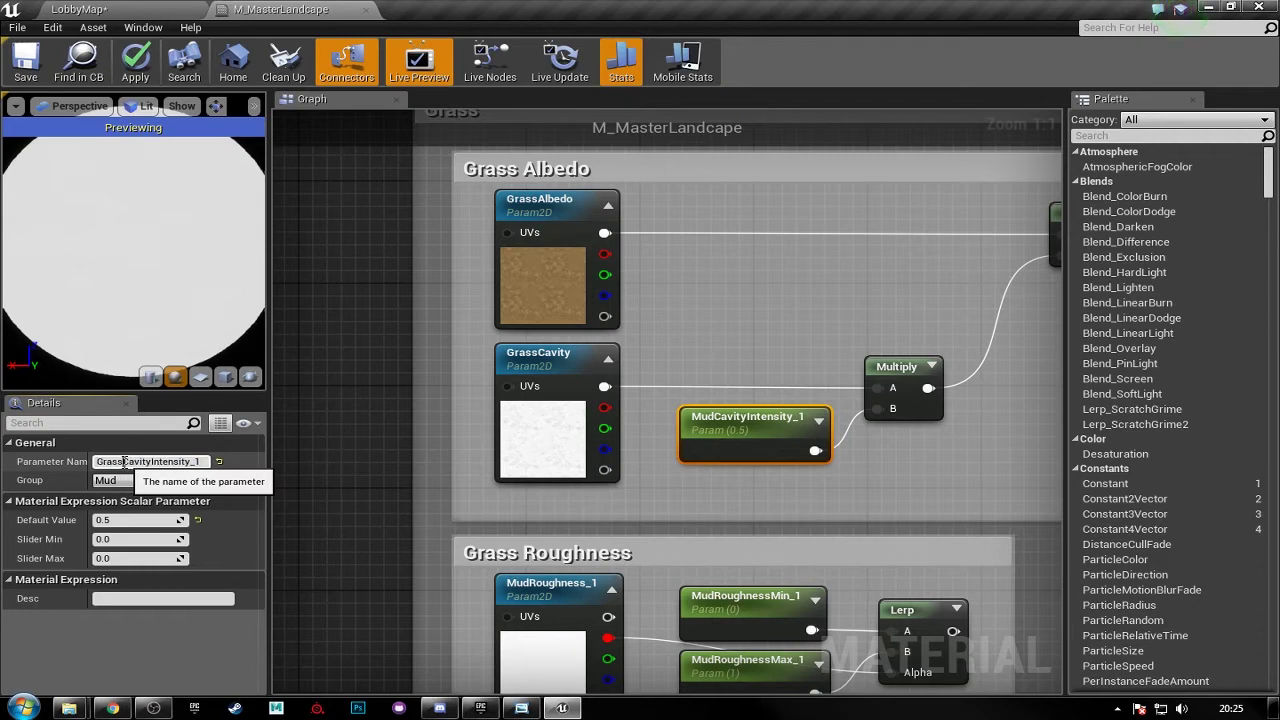
{"action": "key", "text": "Return"}
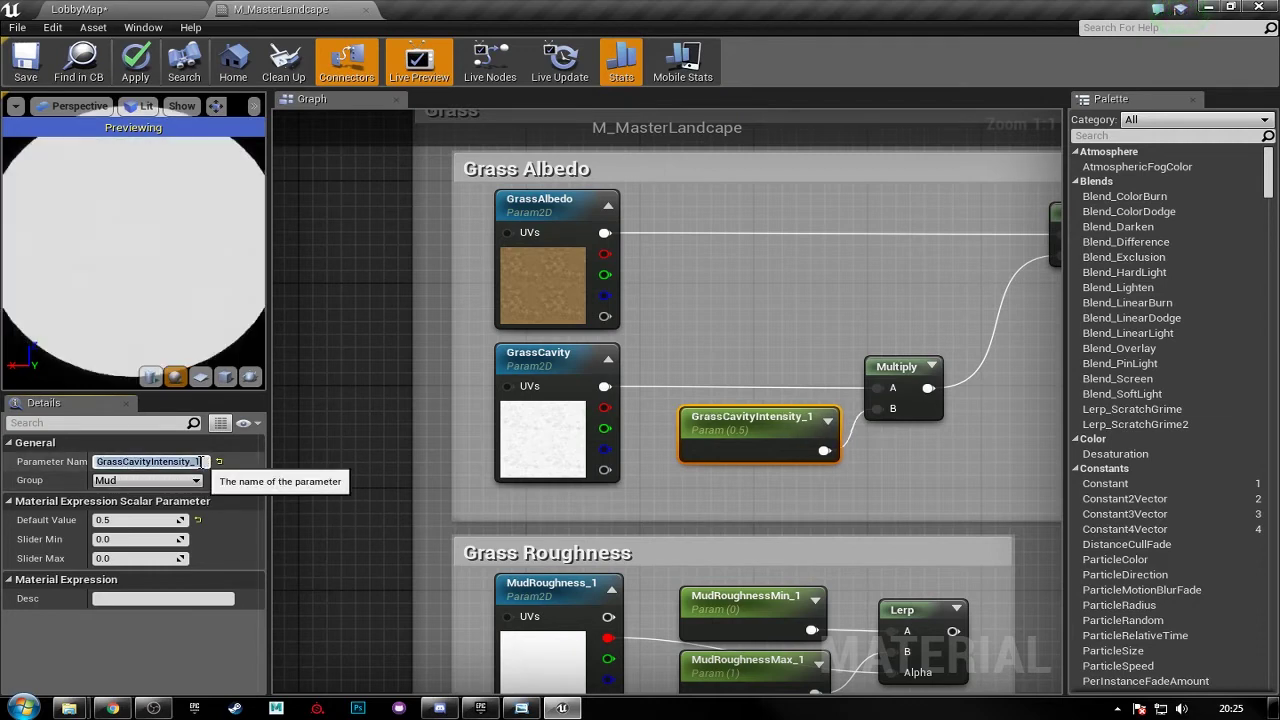
{"action": "key", "text": "BackSpace"}
{"action": "key", "text": "BackSpace"}
{"action": "key", "text": "Return"}
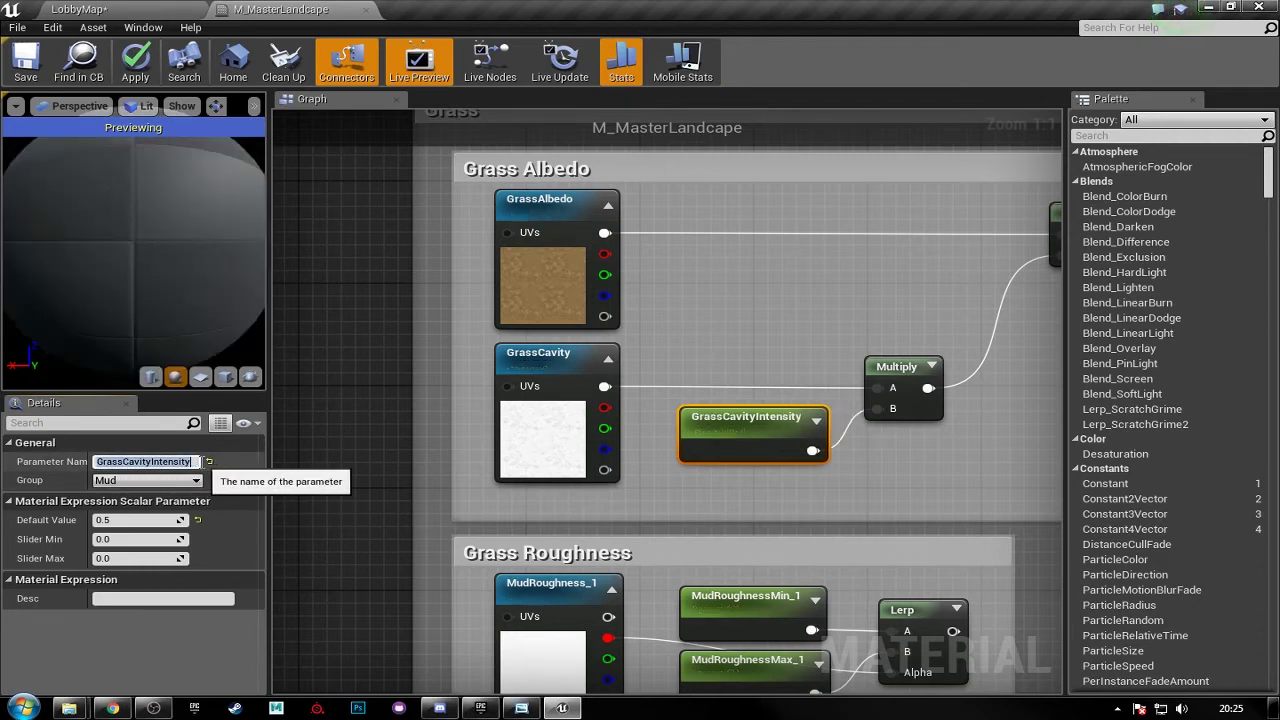
{"action": "left_click", "coordinate": [146, 481]}
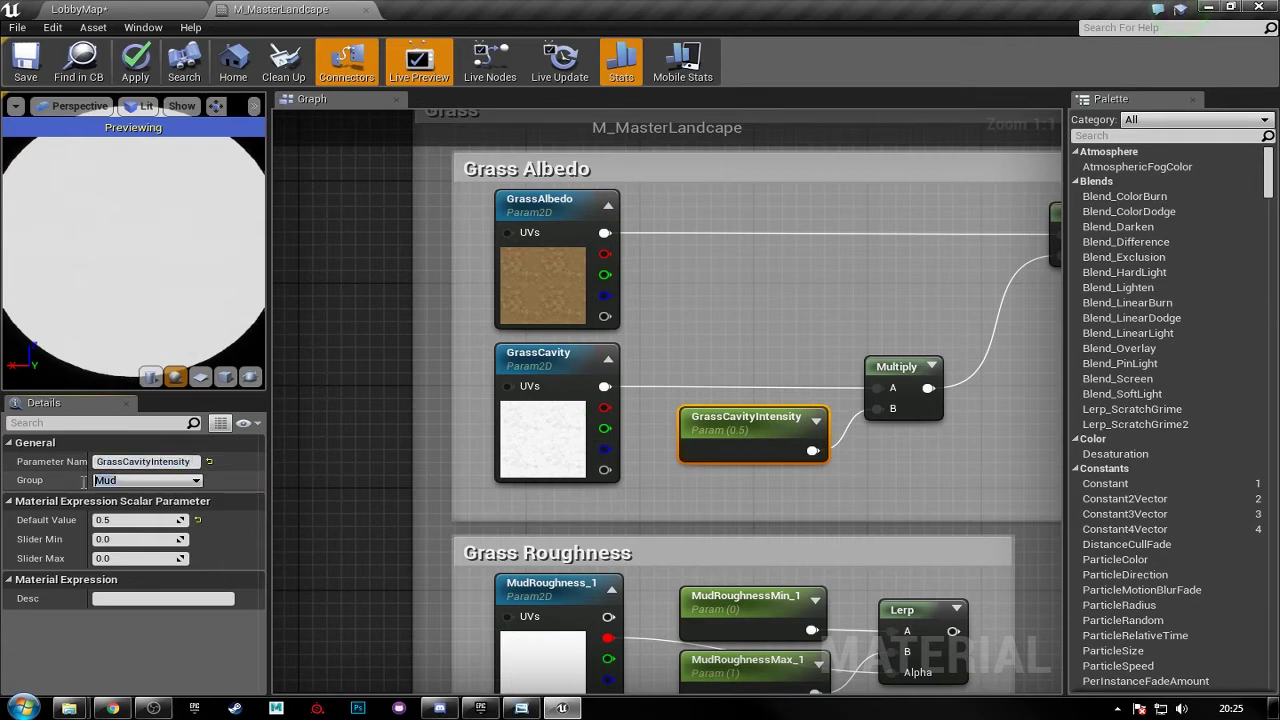
{"action": "type", "text": "Grass"}
{"action": "key", "text": "Return"}
- Rename the MudRoughness_1 texture parameter to GrassRoughness and set its parameter group to Grass
{"action": "right_click_drag", "start_coordinate": [709, 551], "coordinate": [666, 312]}
{"action": "left_click", "coordinate": [520, 360]}
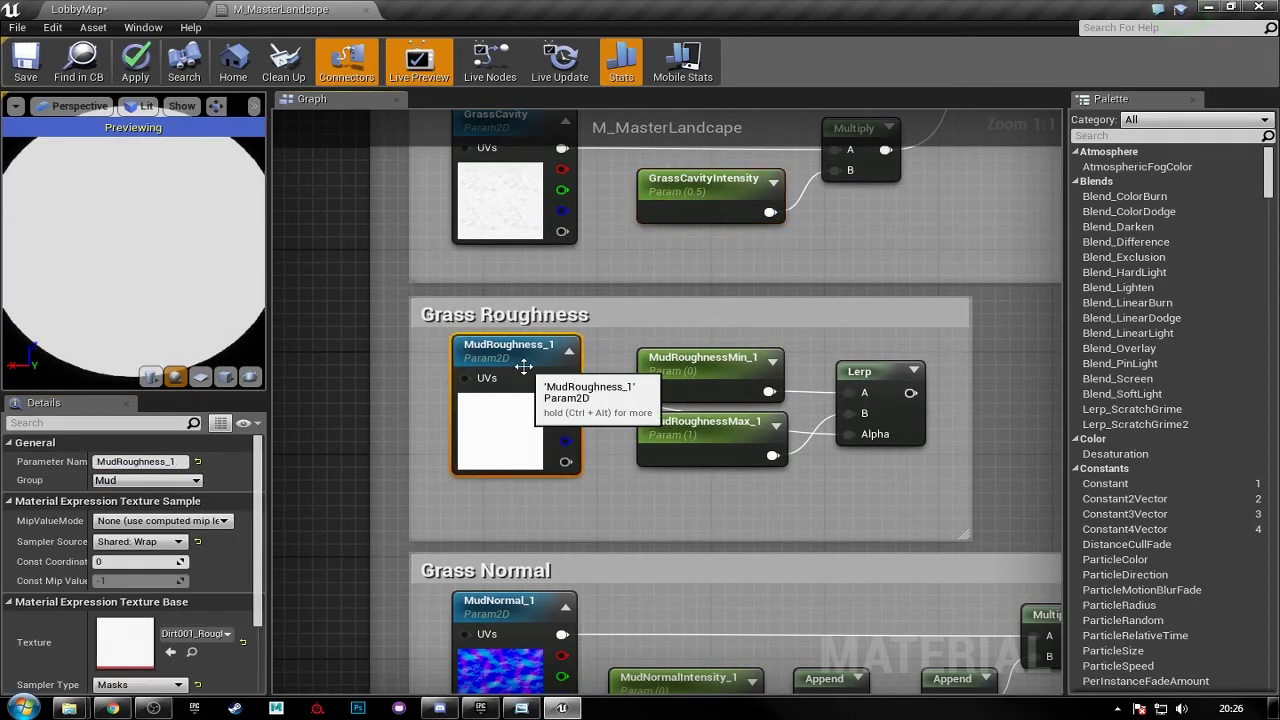
{"action": "left_click", "coordinate": [180, 461]}
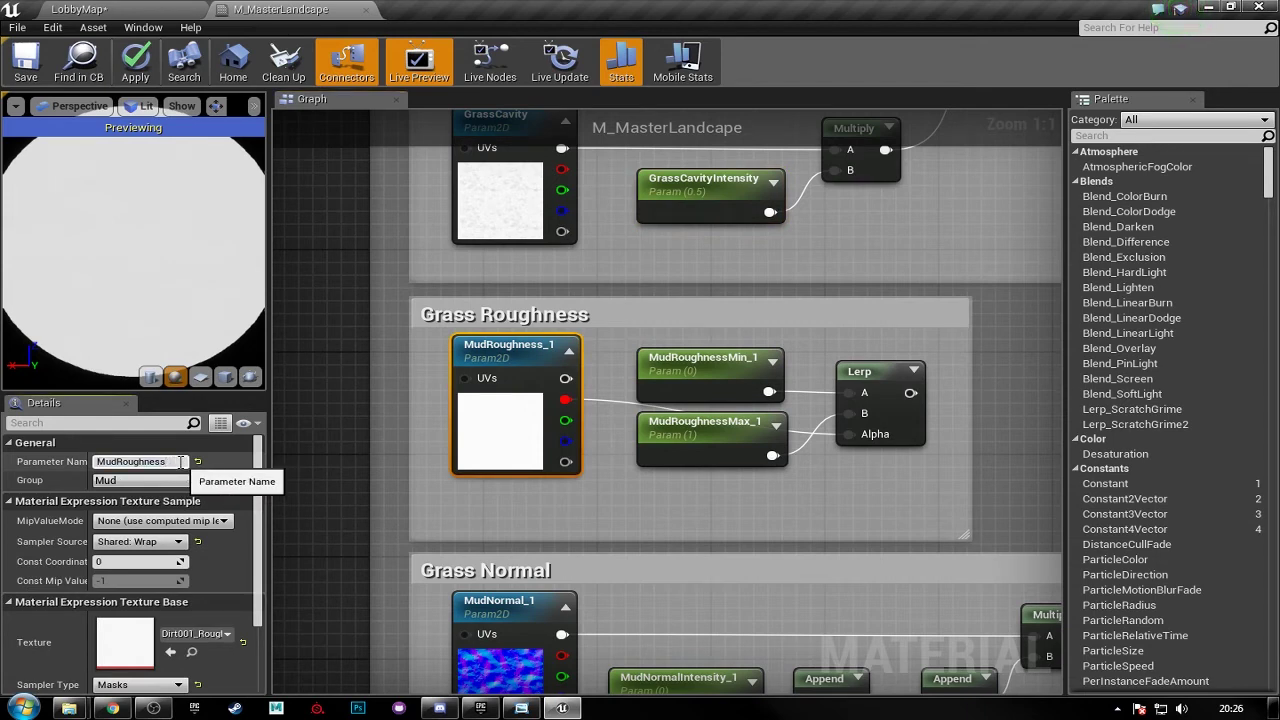
{"action": "left_click", "coordinate": [99, 481]}
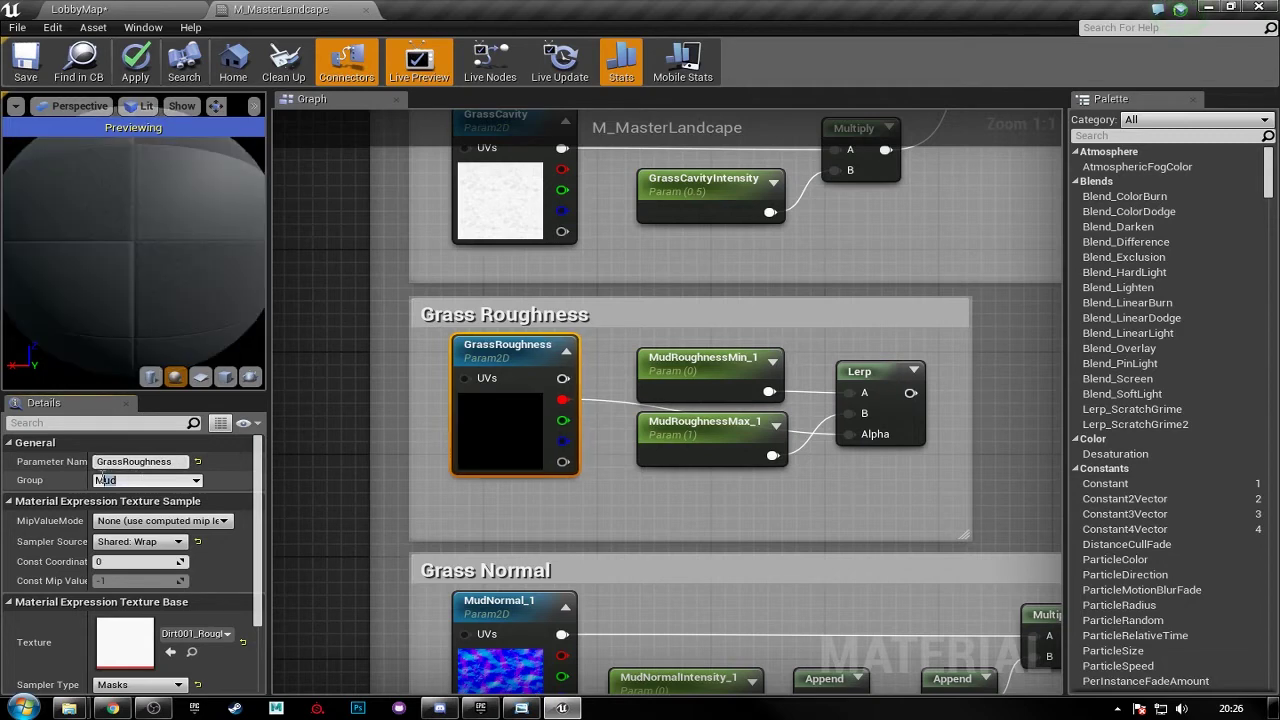
{"action": "type", "text": "Grass"}
{"action": "key", "text": "Return"}
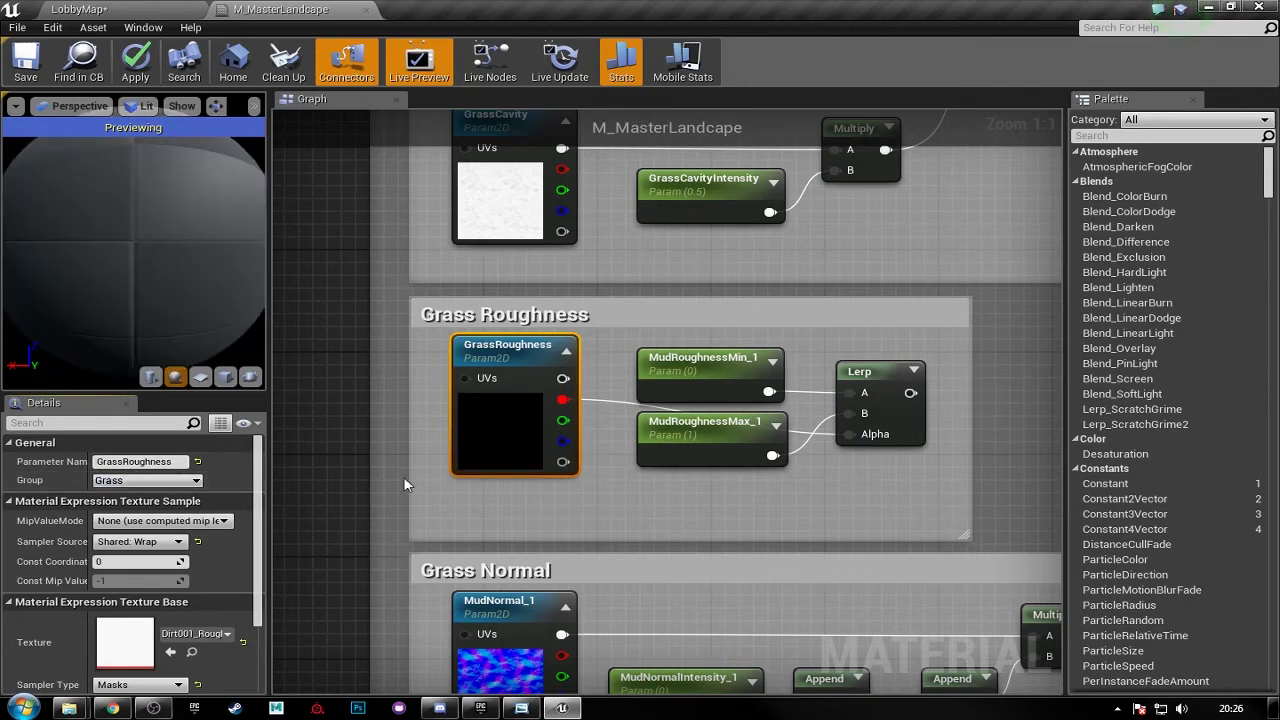
- Rename the MudRoughnessMin_1 scalar parameter to GrassRoughnessMin and set its parameter group to Grass
{"action": "right_click_drag", "start_coordinate": [548, 316], "coordinate": [493, 331]}
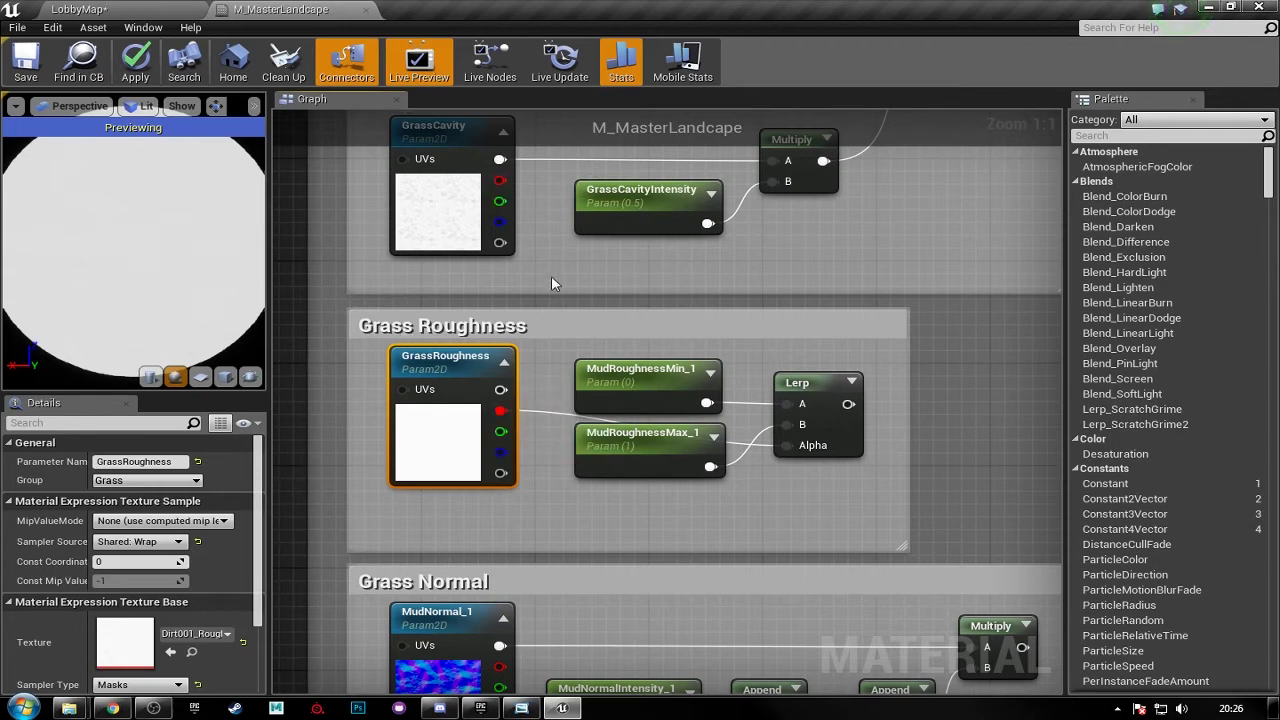
{"action": "left_click", "coordinate": [623, 371]}
{"action": "right_click_drag", "start_coordinate": [659, 414], "coordinate": [653, 378]}
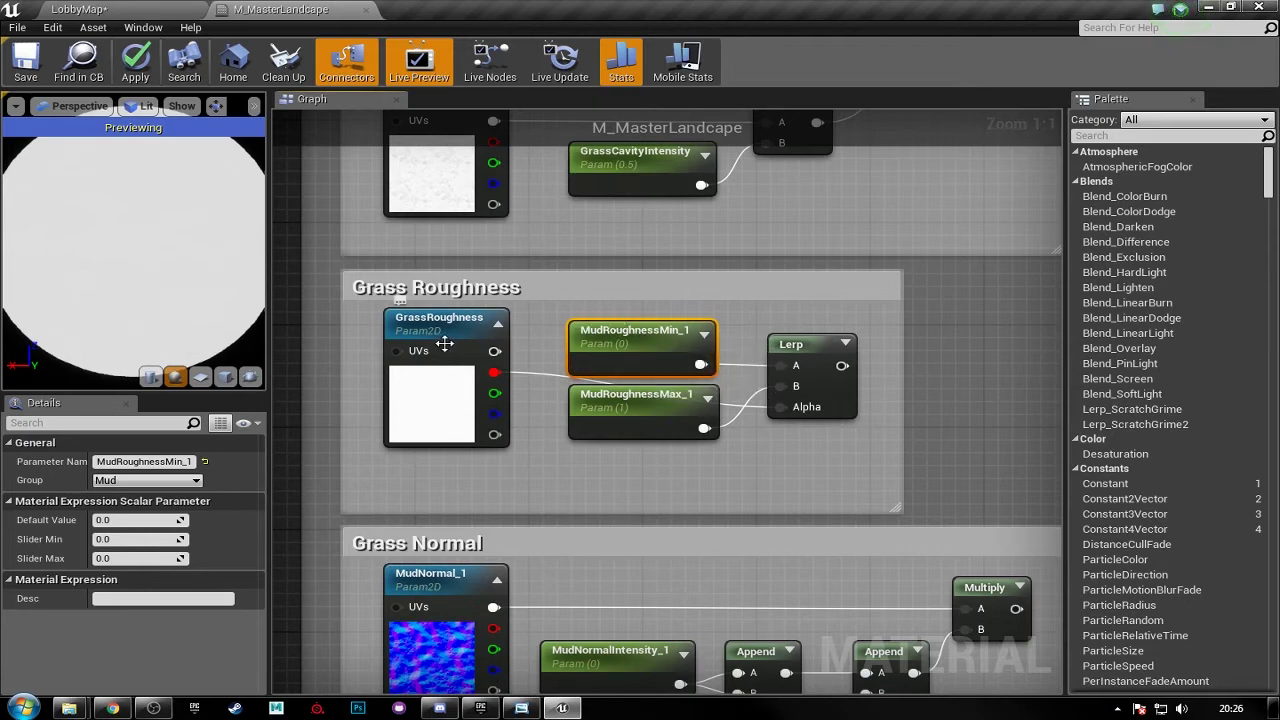
{"action": "left_click", "coordinate": [193, 461]}
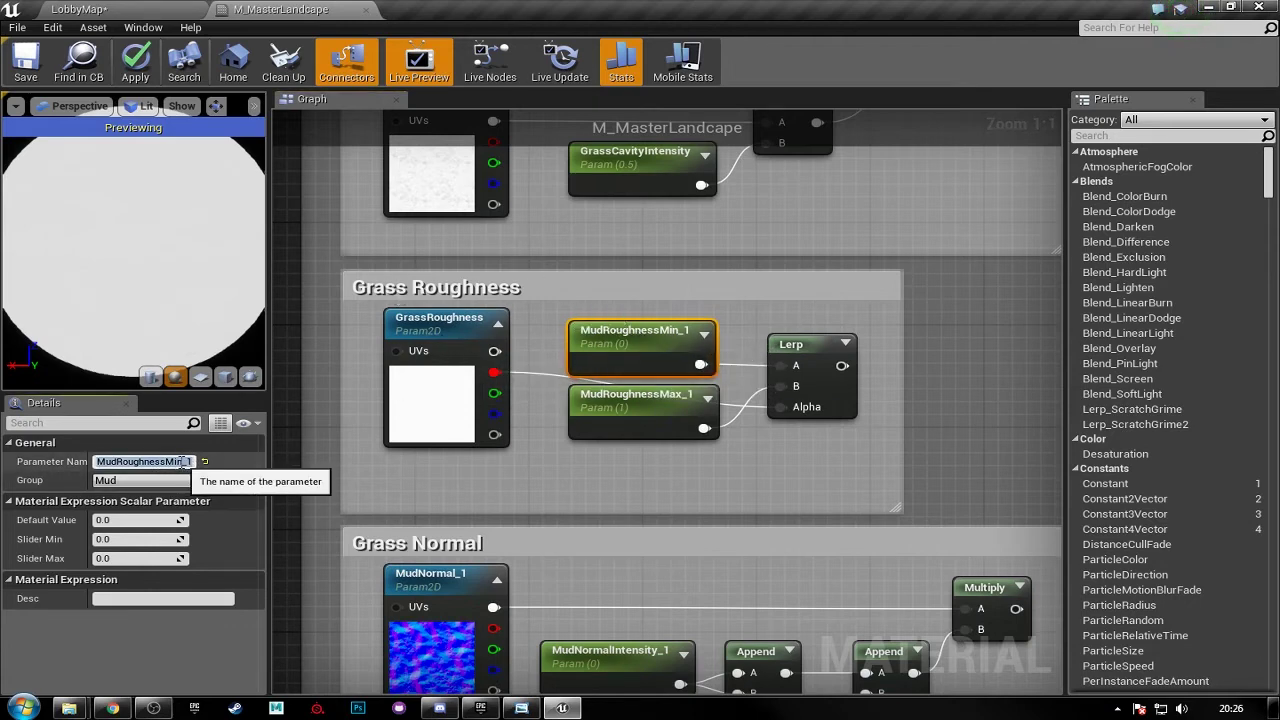
{"action": "left_click_drag", "start_coordinate": [185, 461], "coordinate": [88, 470]}
{"action": "type", "text": "Grass"}
{"action": "key", "text": "Return"}
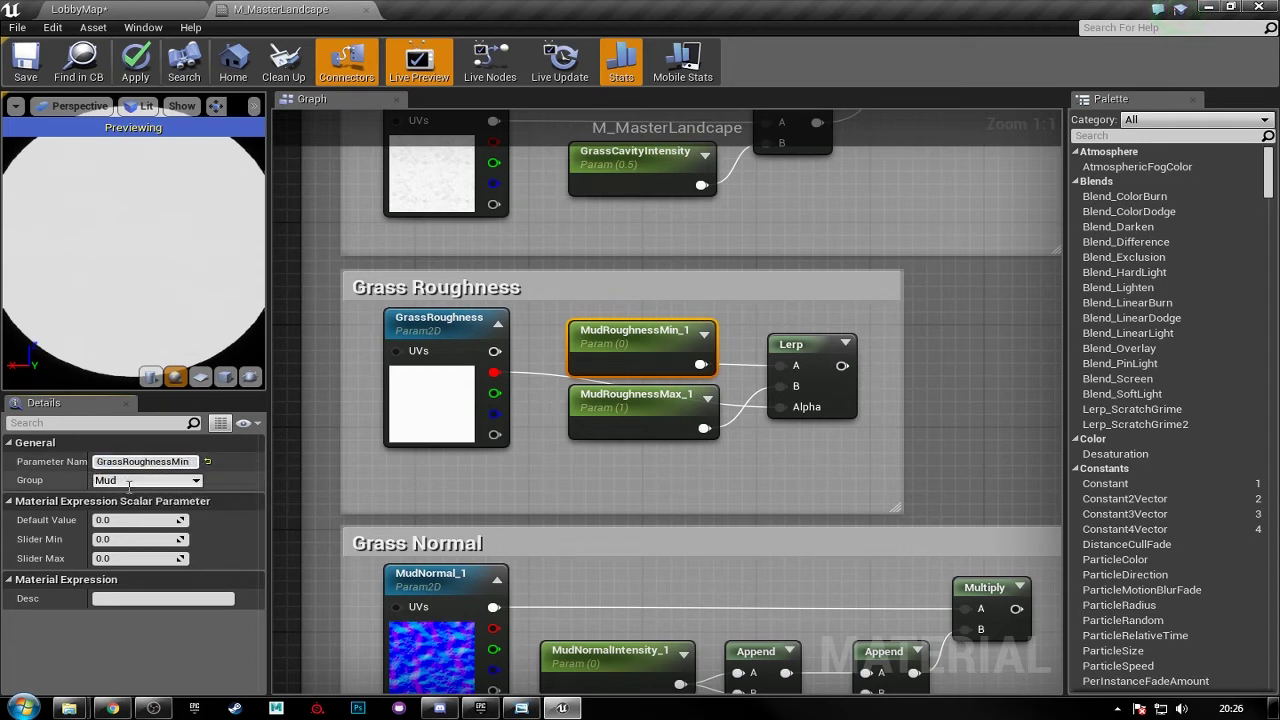
{"action": "double_click", "coordinate": [128, 481]}
{"action": "type", "text": "Grass"}
{"action": "key", "text": "Return"}
- Rename the MudRoughnessMax_1 scalar parameter in the Grass Roughness comment to GrassRoughnessMax
{"action": "left_click", "coordinate": [443, 345]}
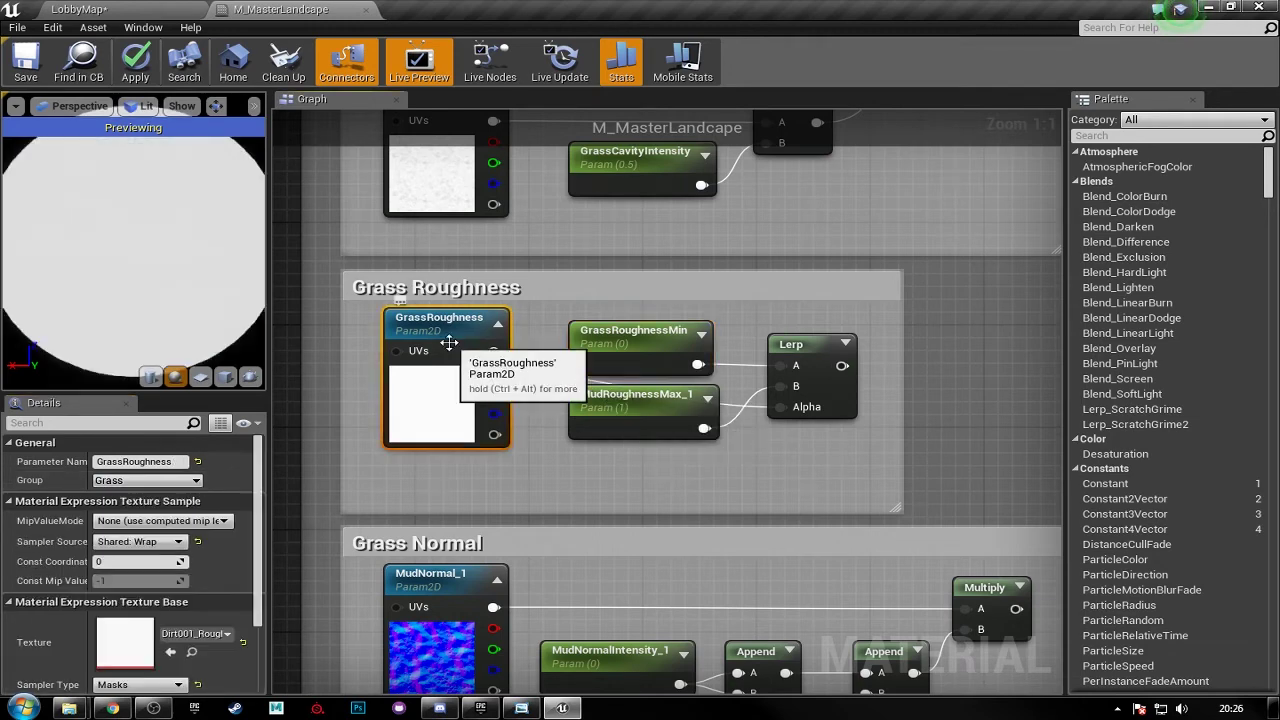
{"action": "left_click", "coordinate": [618, 406]}
{"action": "double_click", "coordinate": [194, 462]}
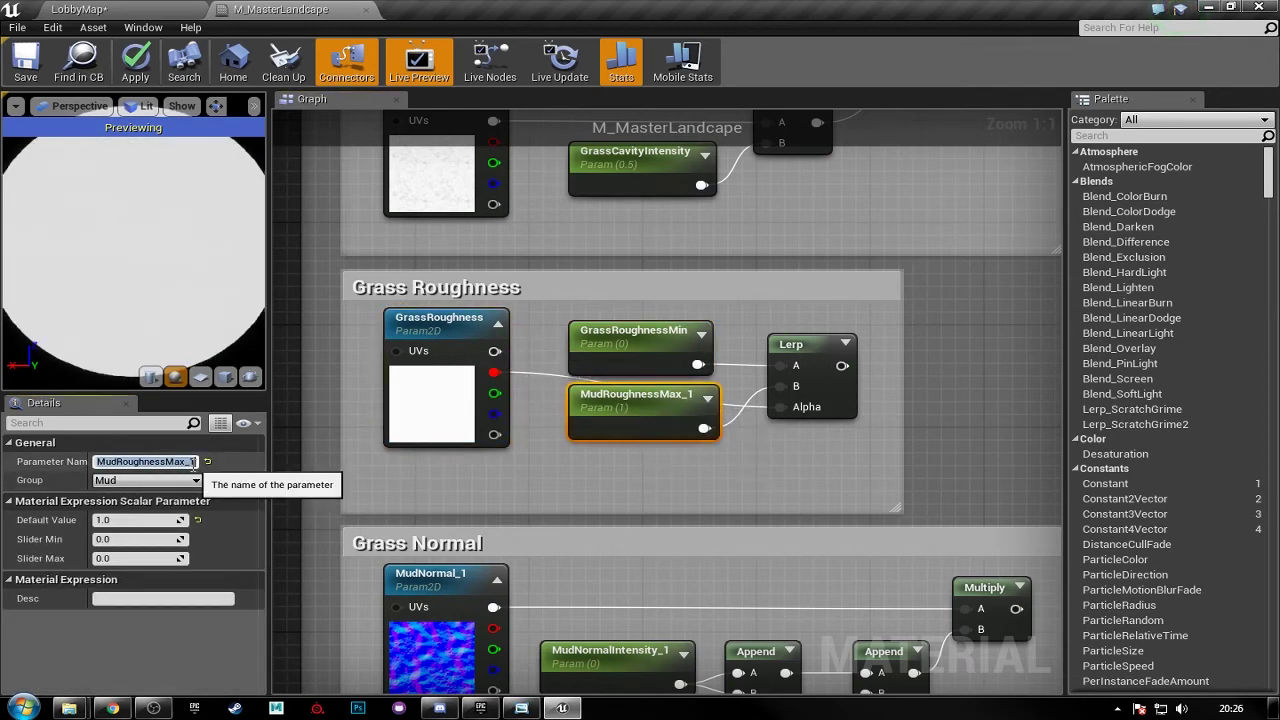
{"action": "left_click", "coordinate": [194, 462]}
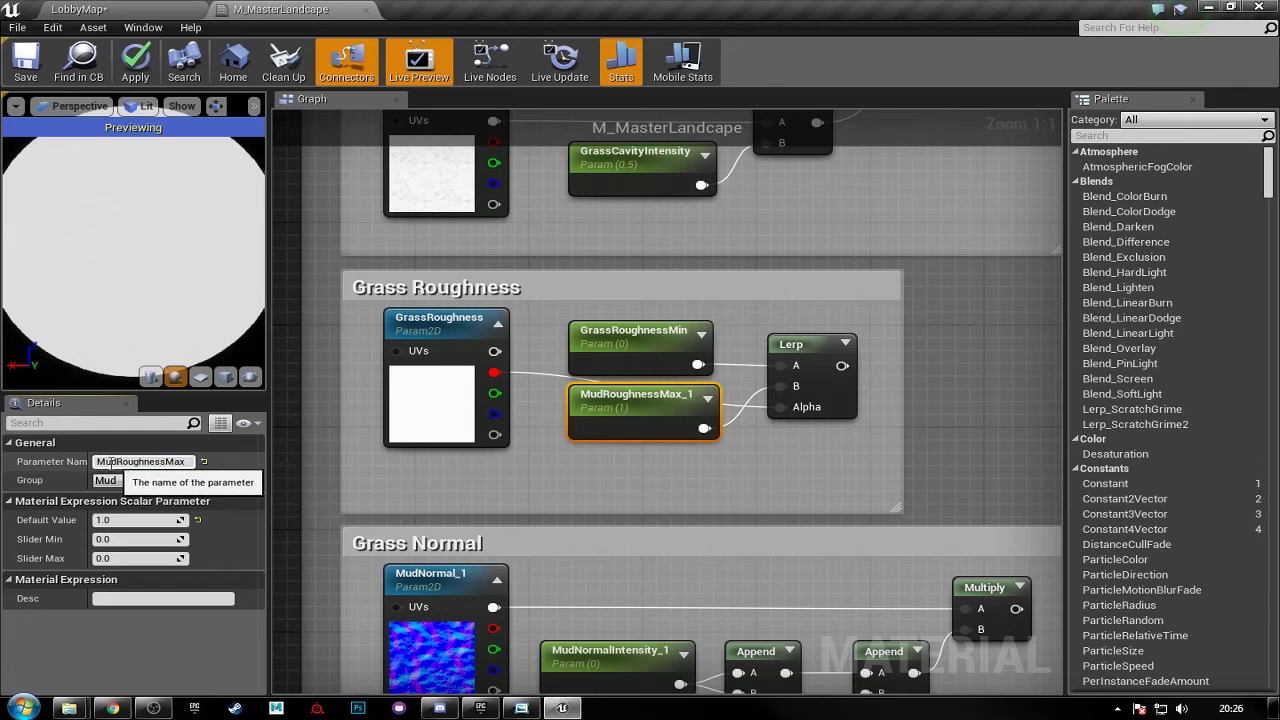
{"action": "left_click_drag", "start_coordinate": [116, 462], "coordinate": [77, 467]}
{"action": "type", "text": "Grass"}
{"action": "key", "text": "Return"}
- Rename the MudNormal_1 texture parameter in the Grass Normal comment to GrassNormal
{"action": "right_click_drag", "start_coordinate": [696, 459], "coordinate": [726, 211]}
{"action": "left_click", "coordinate": [465, 340]}
{"action": "left_click", "coordinate": [168, 462]}
{"action": "key", "text": "BackSpace"}
{"action": "key", "text": "BackSpace"}
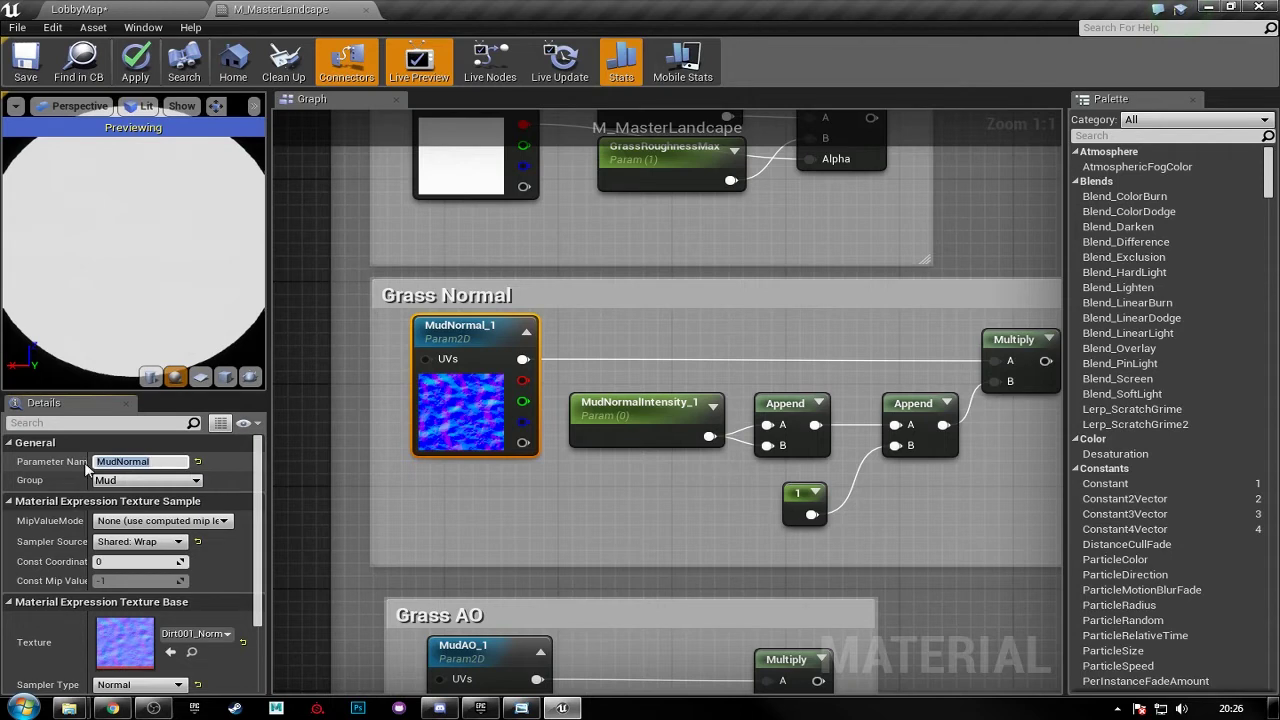
{"action": "double_click", "coordinate": [117, 462]}
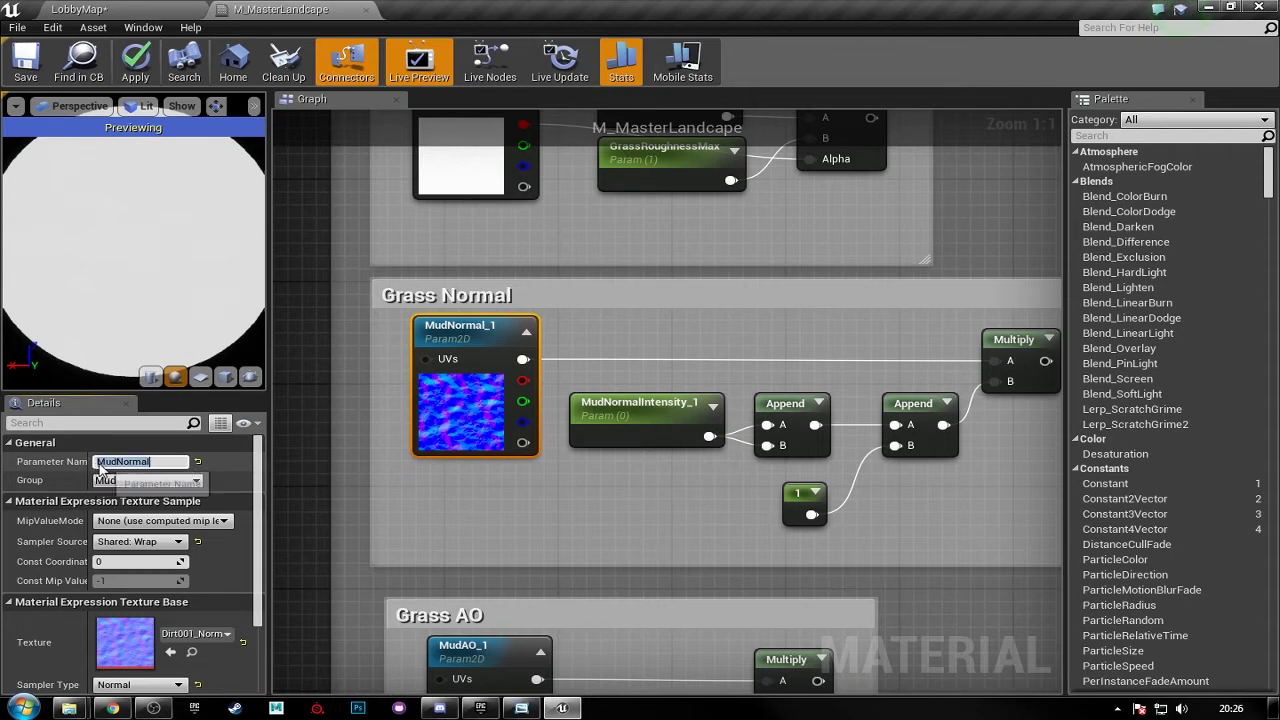
{"action": "key", "text": "Return"}
{"action": "left_click", "coordinate": [117, 462]}
{"action": "key", "text": "BackSpace"}
{"action": "key", "text": "BackSpace"}
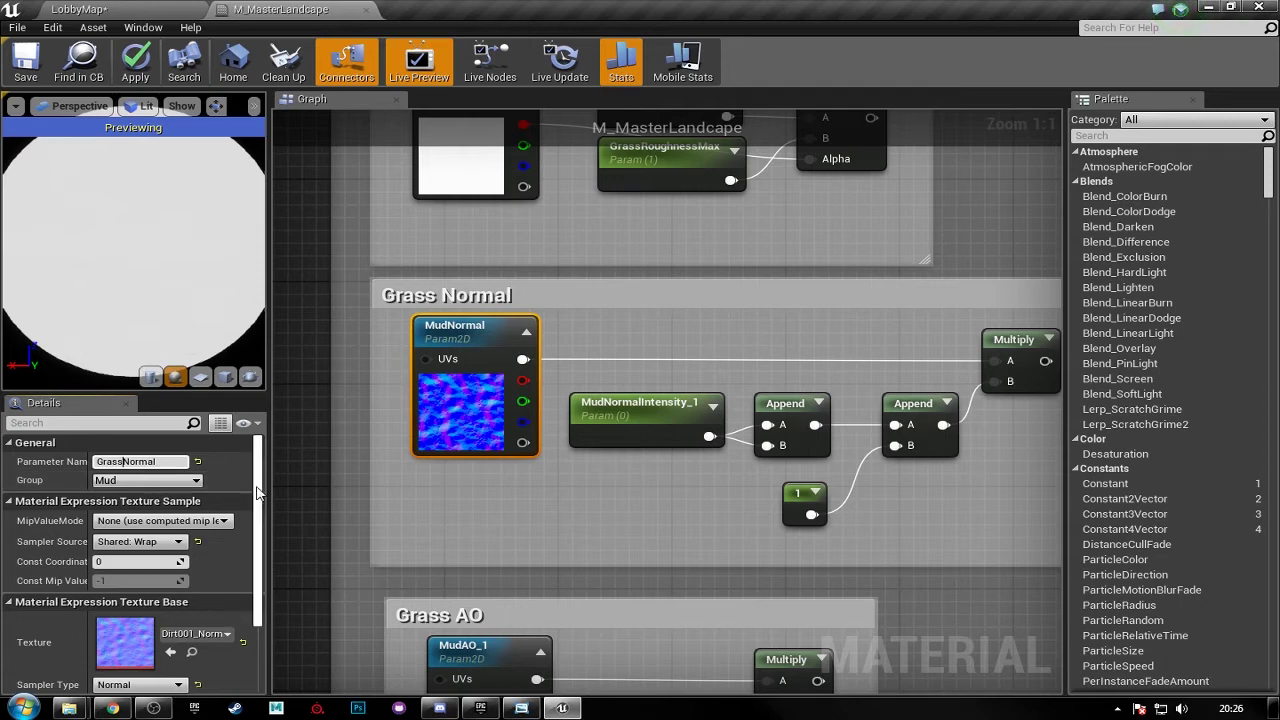
{"action": "key", "text": "Return"}
- Rename the MudNormalIntensity_1 scalar parameter in the Grass Normal comment to GrassNormalIntensity
{"action": "right_click_drag", "start_coordinate": [587, 453], "coordinate": [546, 425]}
{"action": "left_click", "coordinate": [556, 392]}
{"action": "left_click", "coordinate": [120, 462]}
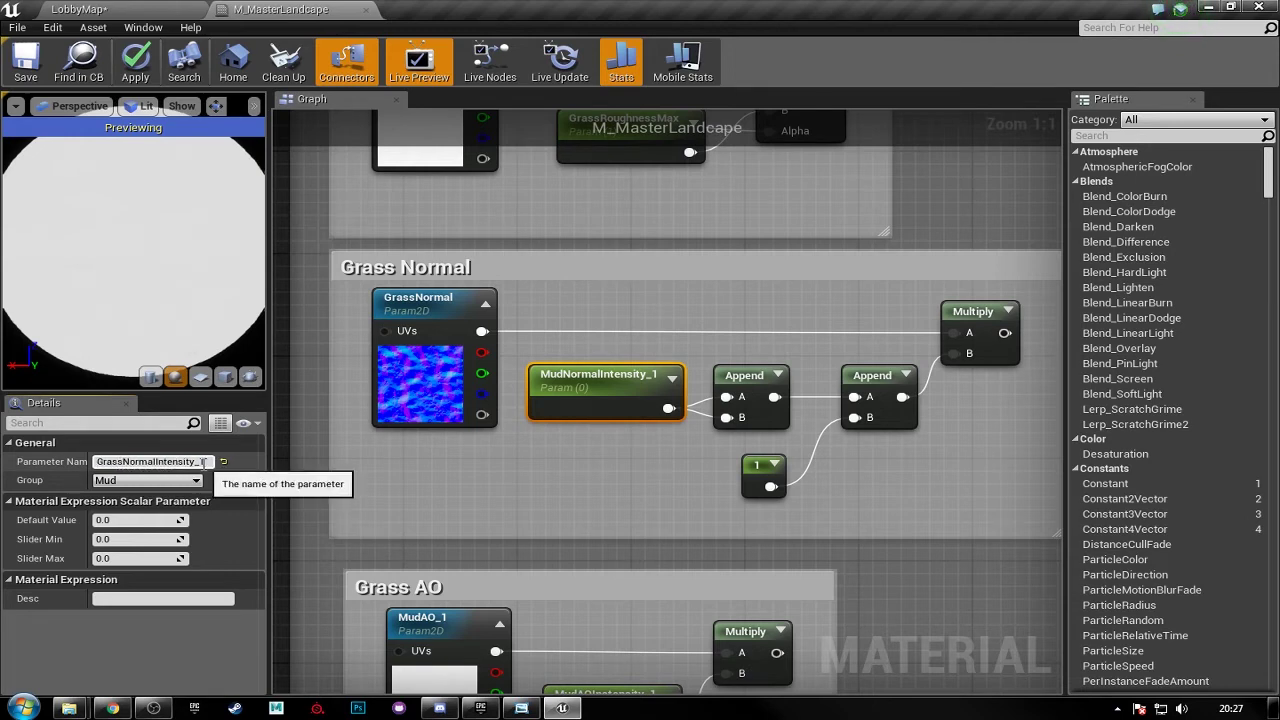
{"action": "key", "text": "BackSpace"}
{"action": "key", "text": "BackSpace"}
{"action": "key", "text": "Return"}
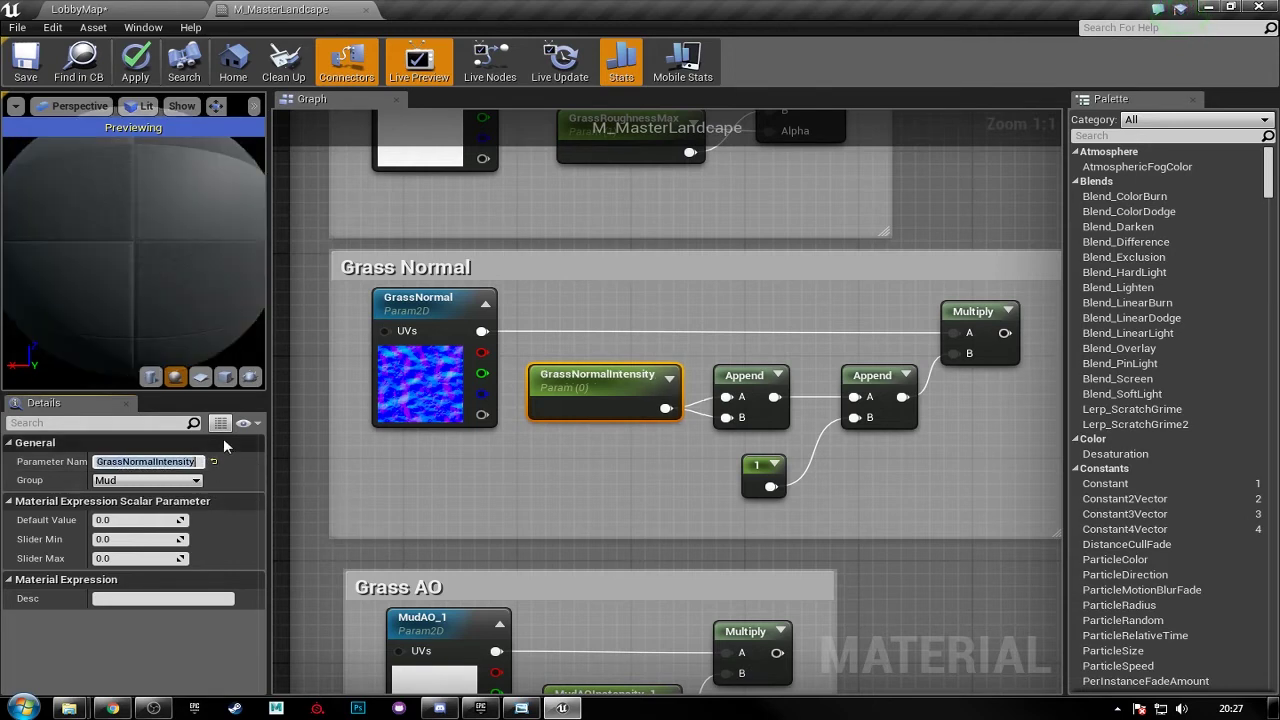
- Set the parameter group of both the GrassNormal and GrassNormalIntensity nodes to Grass
{"action": "left_click", "coordinate": [400, 313]}
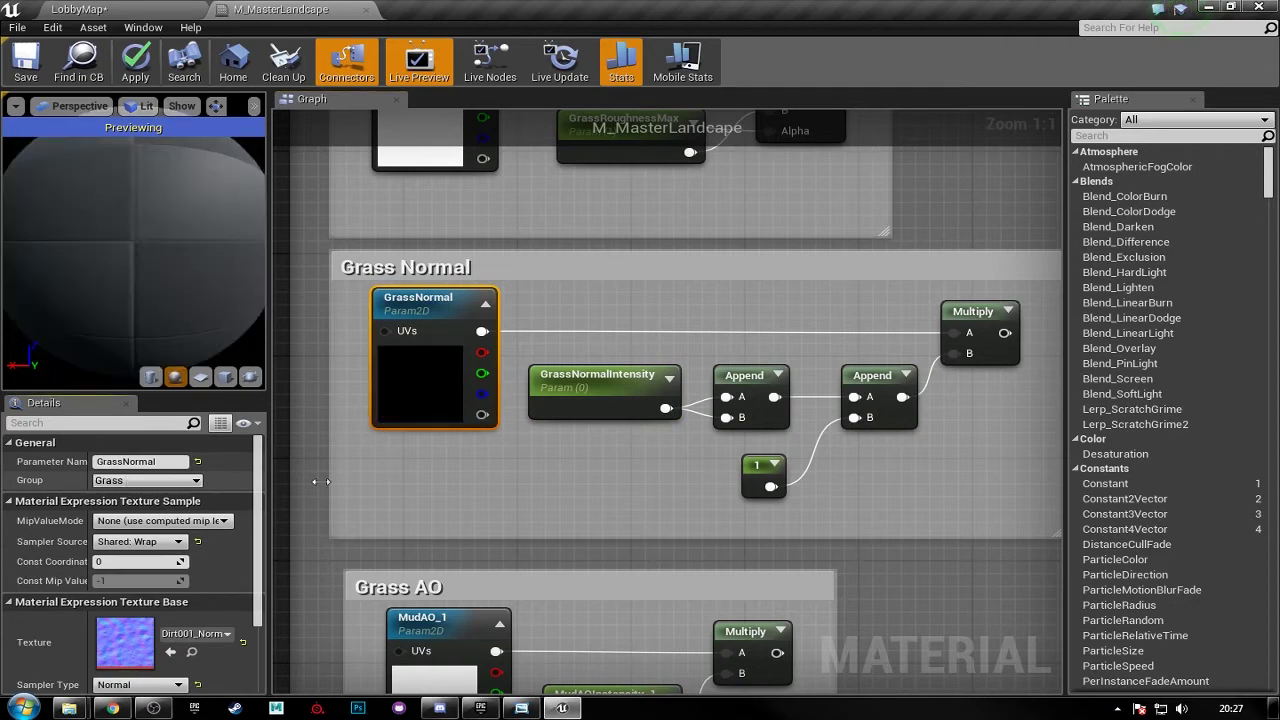
{"action": "left_click", "coordinate": [545, 400]}
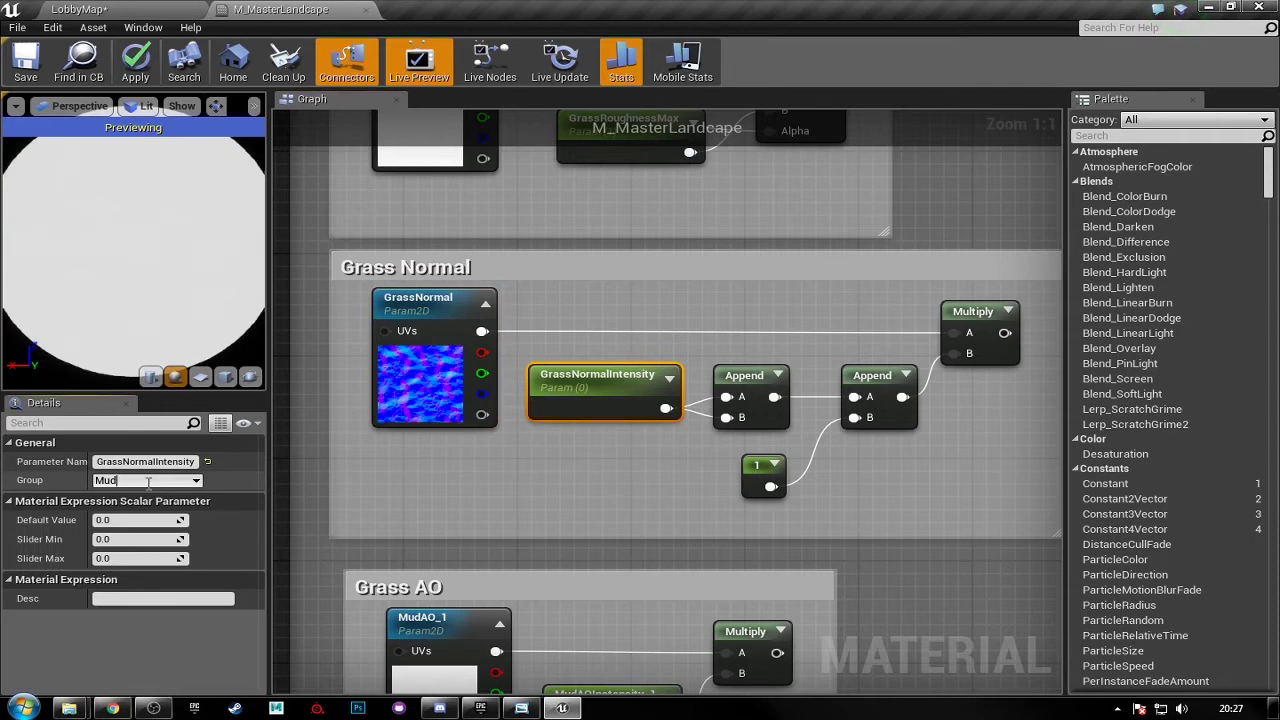
{"action": "key", "text": "Return"}
- Rename the MudAO_1 texture parameter to GrassAO and set its parameter group to Grass
{"action": "right_click_drag", "start_coordinate": [631, 491], "coordinate": [623, 262]}
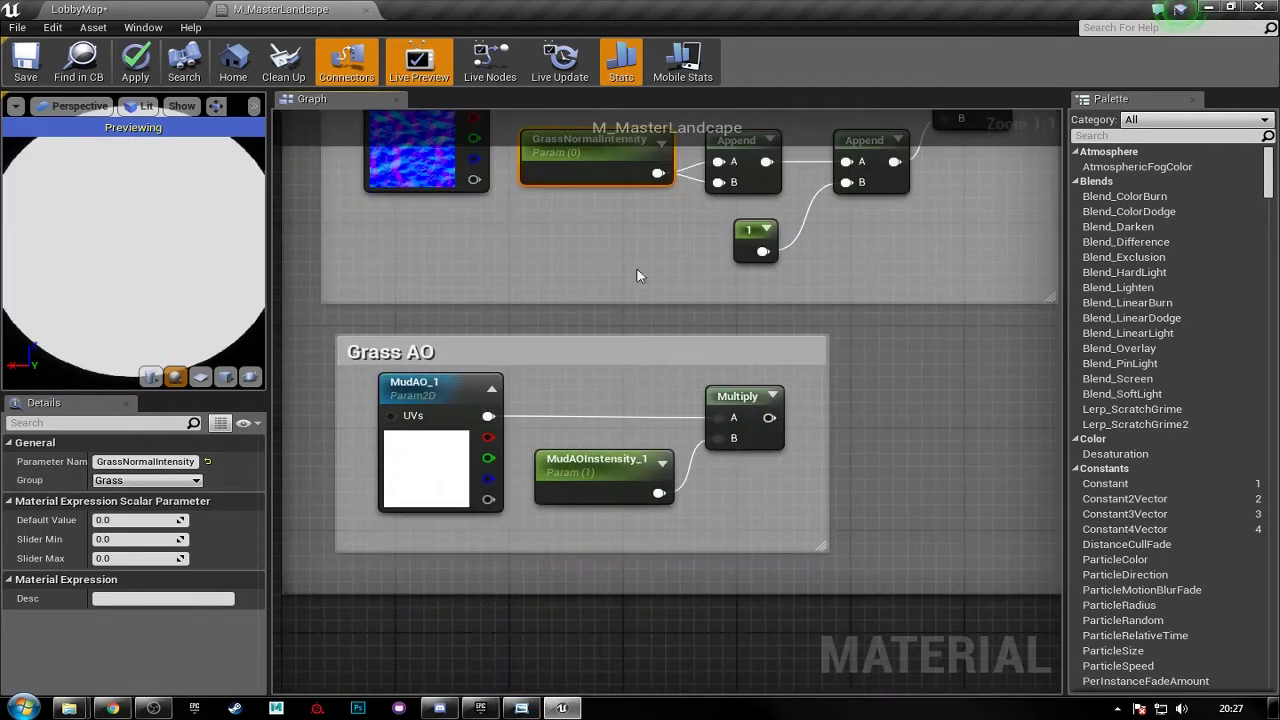
{"action": "left_click", "coordinate": [409, 393]}
{"action": "left_click", "coordinate": [121, 461]}
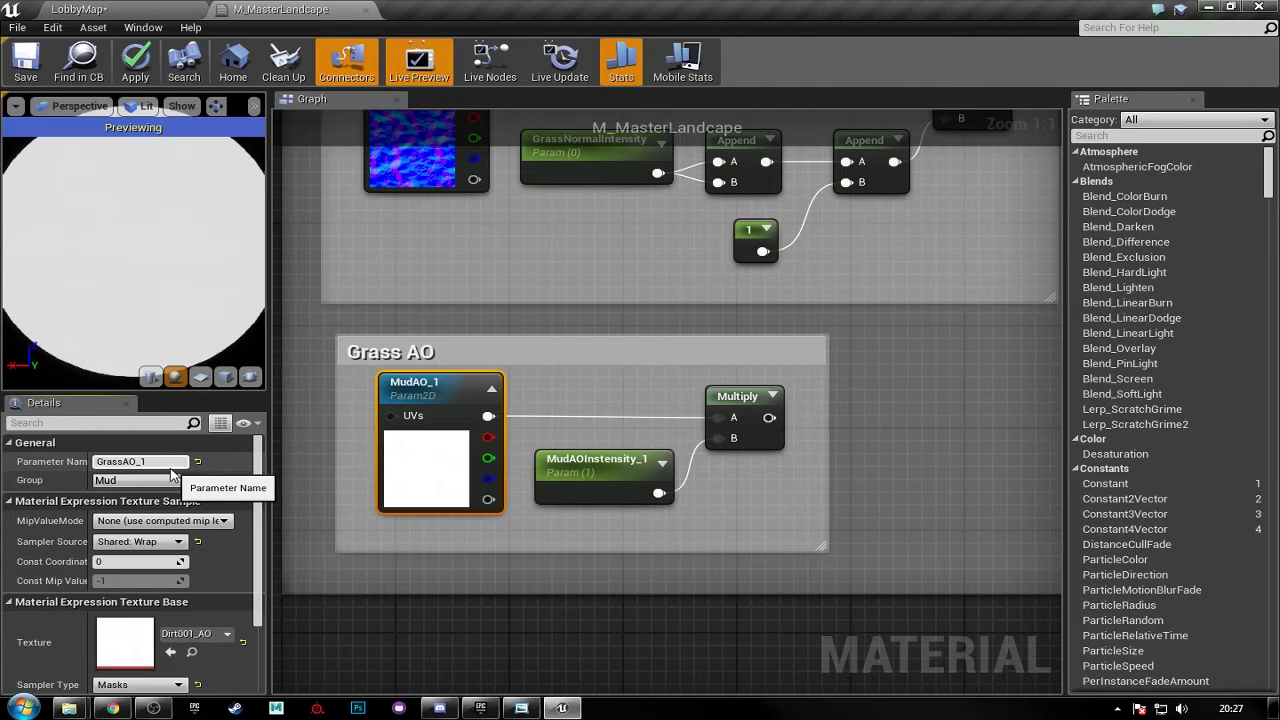
{"action": "key", "text": "Return"}
{"action": "key", "text": "BackSpace"}
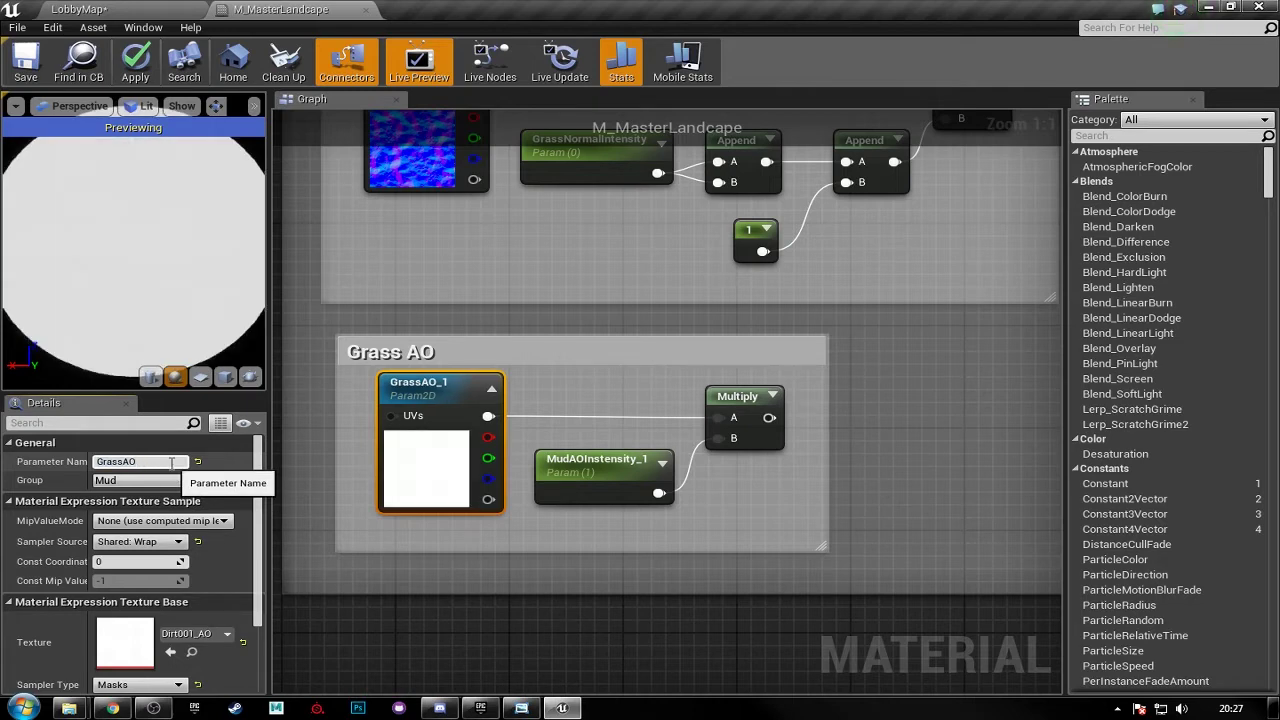
{"action": "left_click", "coordinate": [145, 481]}
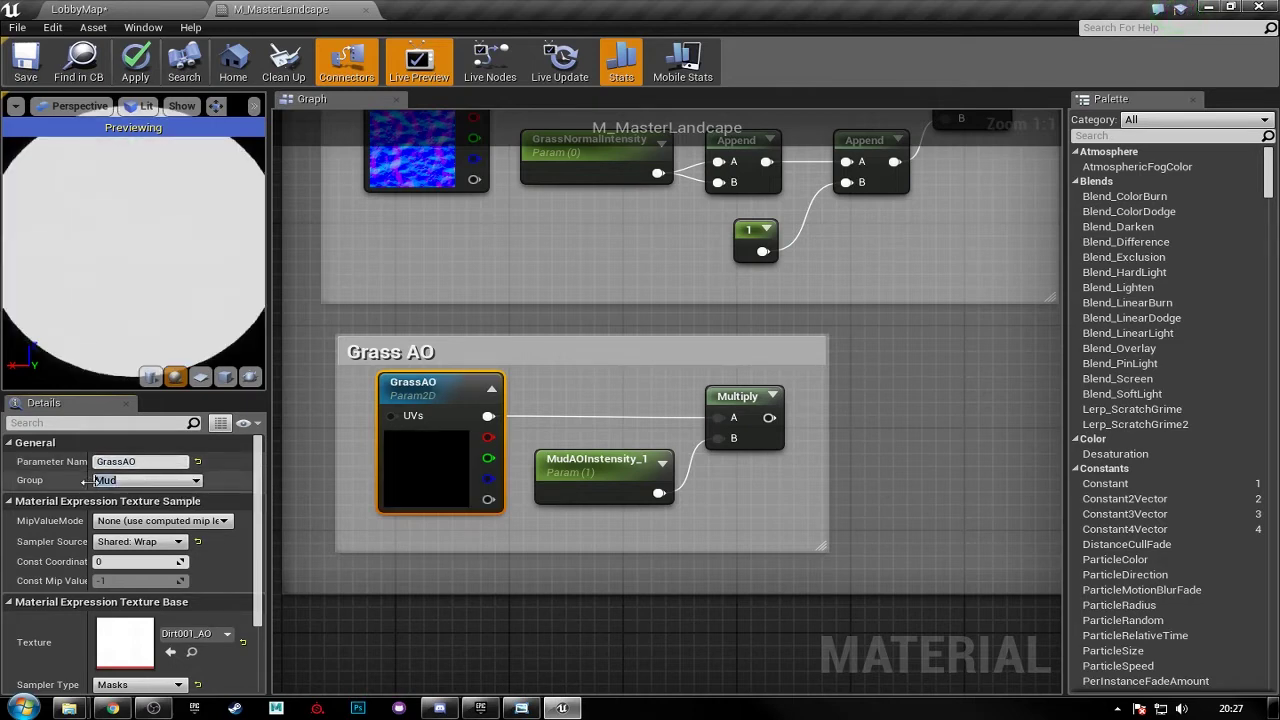
{"action": "type", "text": "Grass"}
- Rename the MudAOInstensity_1 scalar parameter to GrassAOInstensity and set its parameter group to Grass
{"action": "left_click", "coordinate": [598, 462]}
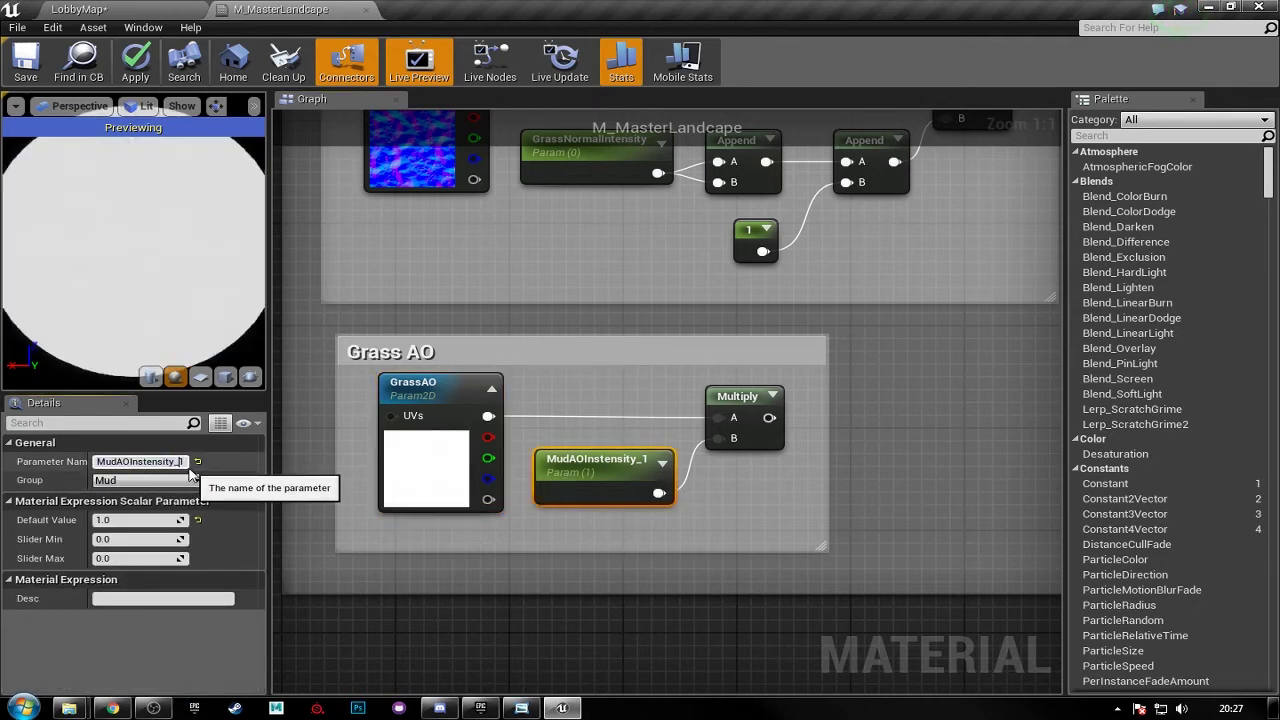
{"action": "type", "text": "Grass"}
{"action": "left_click", "coordinate": [133, 481]}
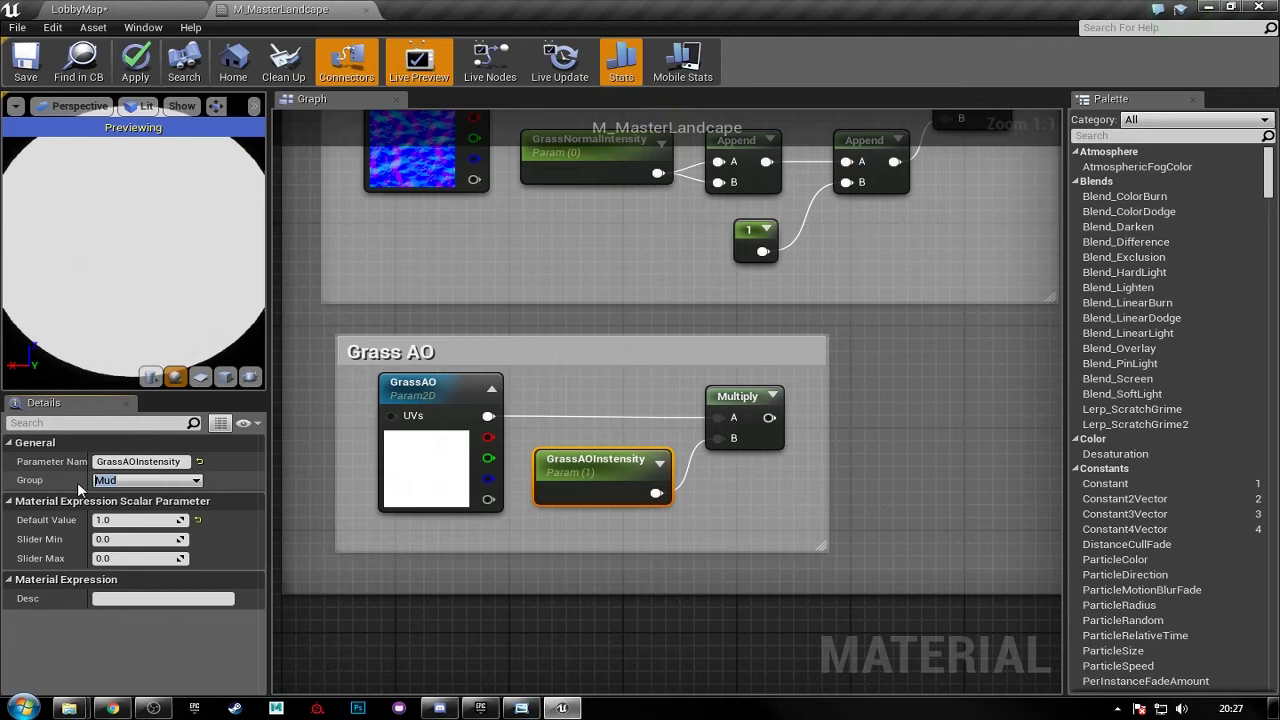
{"action": "type", "text": "Grass"}
{"action": "key", "text": "Return"}
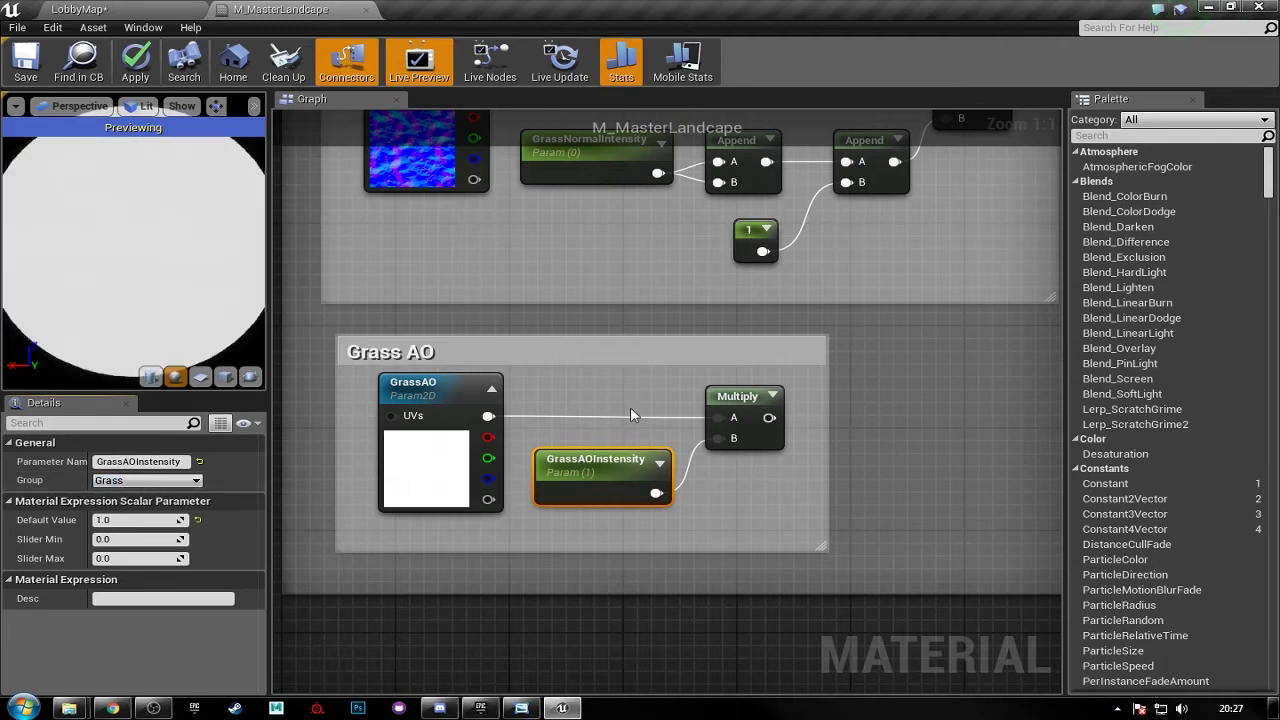
- Check the names and parameter groups of the AO, Normal, Roughness, Cavity and Albedo parameters in the Grass comment
{"action": "right_click_drag", "start_coordinate": [630, 407], "coordinate": [668, 433]}
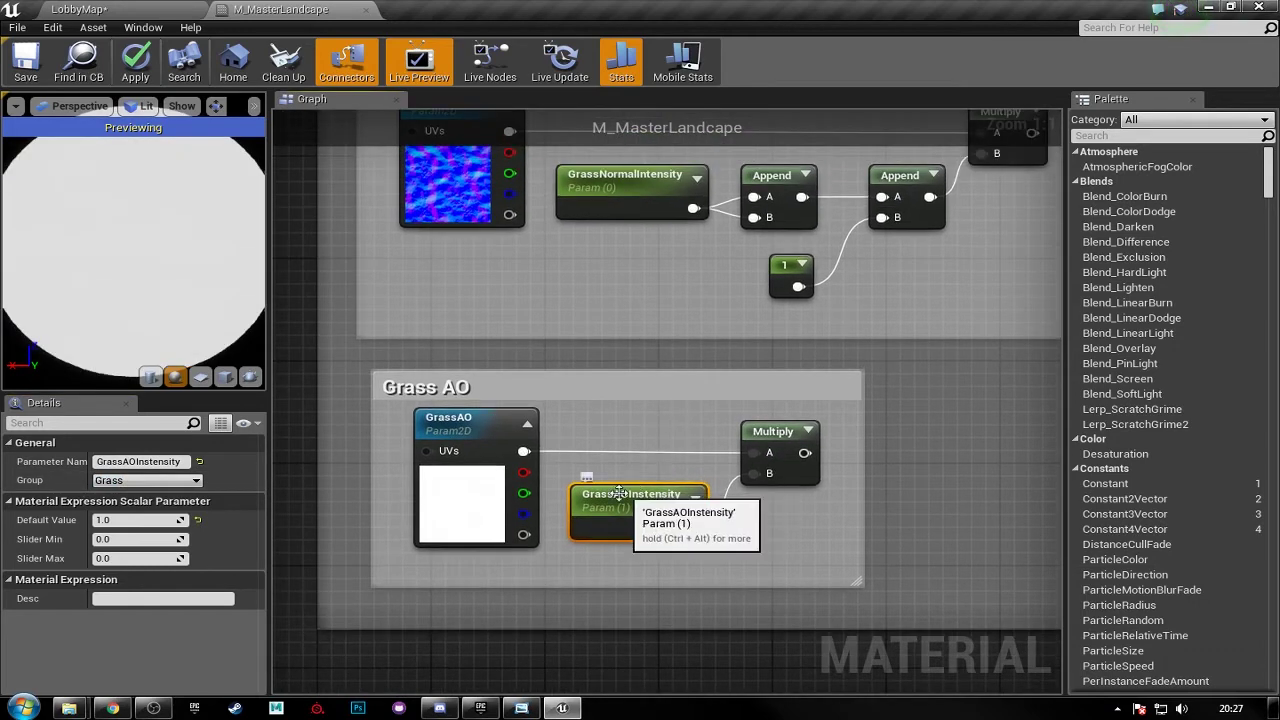
{"action": "left_click", "coordinate": [496, 432]}
{"action": "right_click_drag", "start_coordinate": [686, 364], "coordinate": [673, 514]}
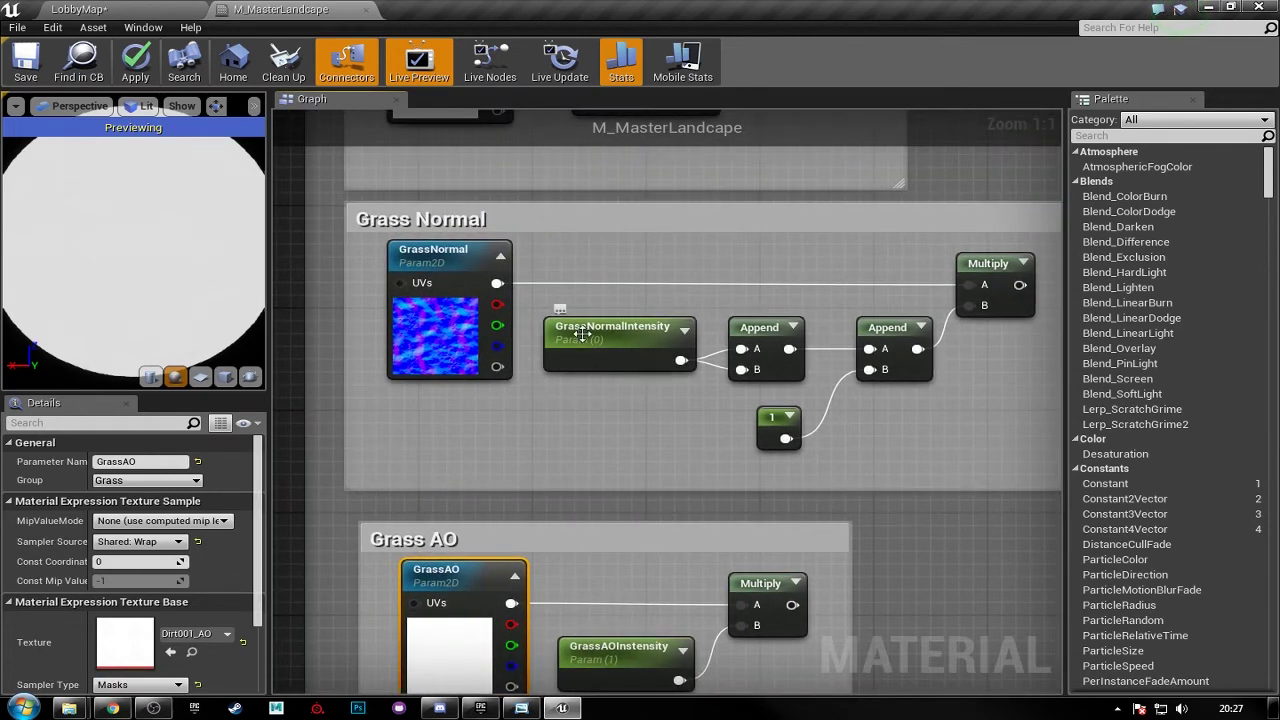
{"action": "left_click", "coordinate": [600, 340]}
{"action": "left_click", "coordinate": [434, 312]}
{"action": "right_click_drag", "start_coordinate": [614, 252], "coordinate": [612, 343]}
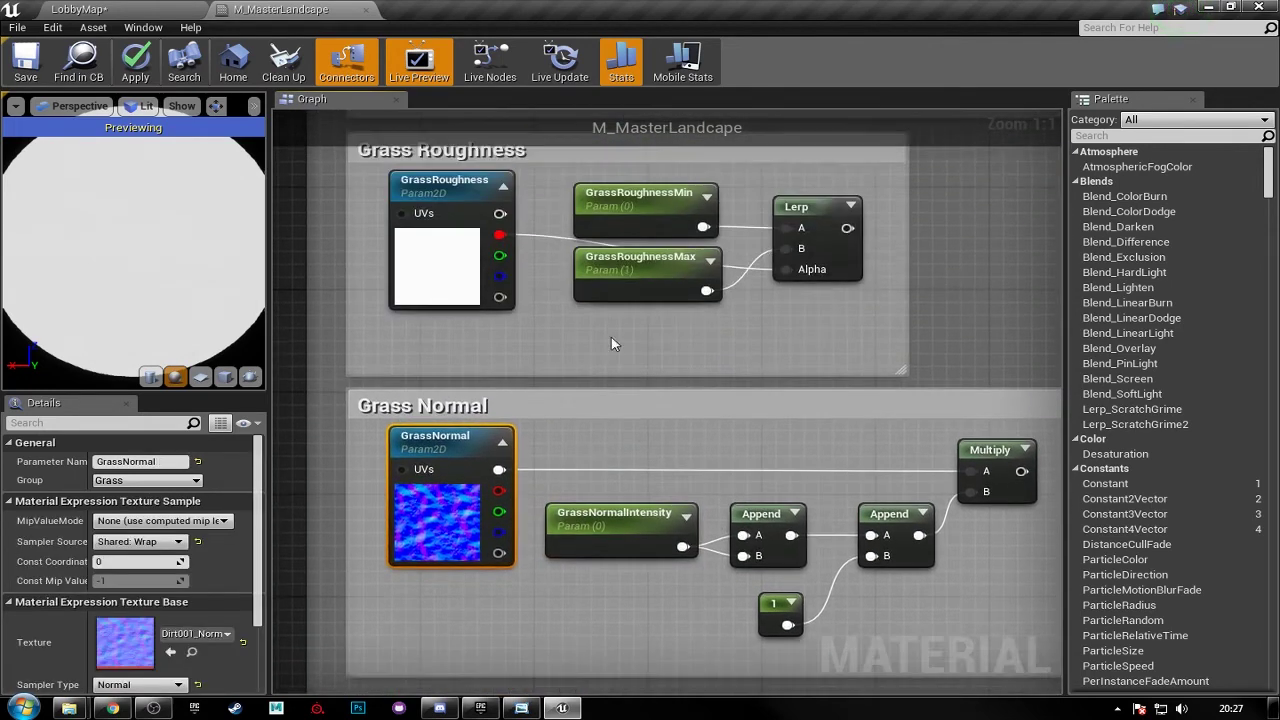
{"action": "left_click", "coordinate": [612, 277]}
{"action": "left_click", "coordinate": [620, 215]}
{"action": "left_click", "coordinate": [640, 270]}
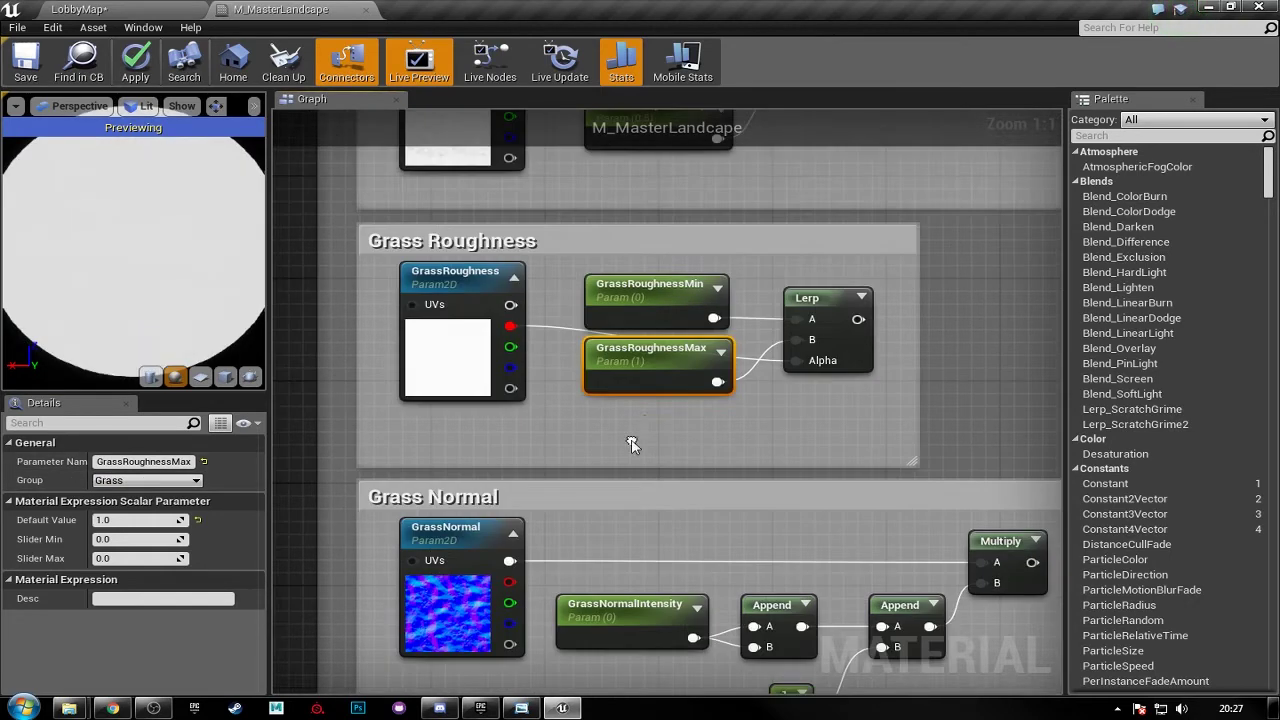
{"action": "right_click_drag", "start_coordinate": [590, 271], "coordinate": [601, 362]}
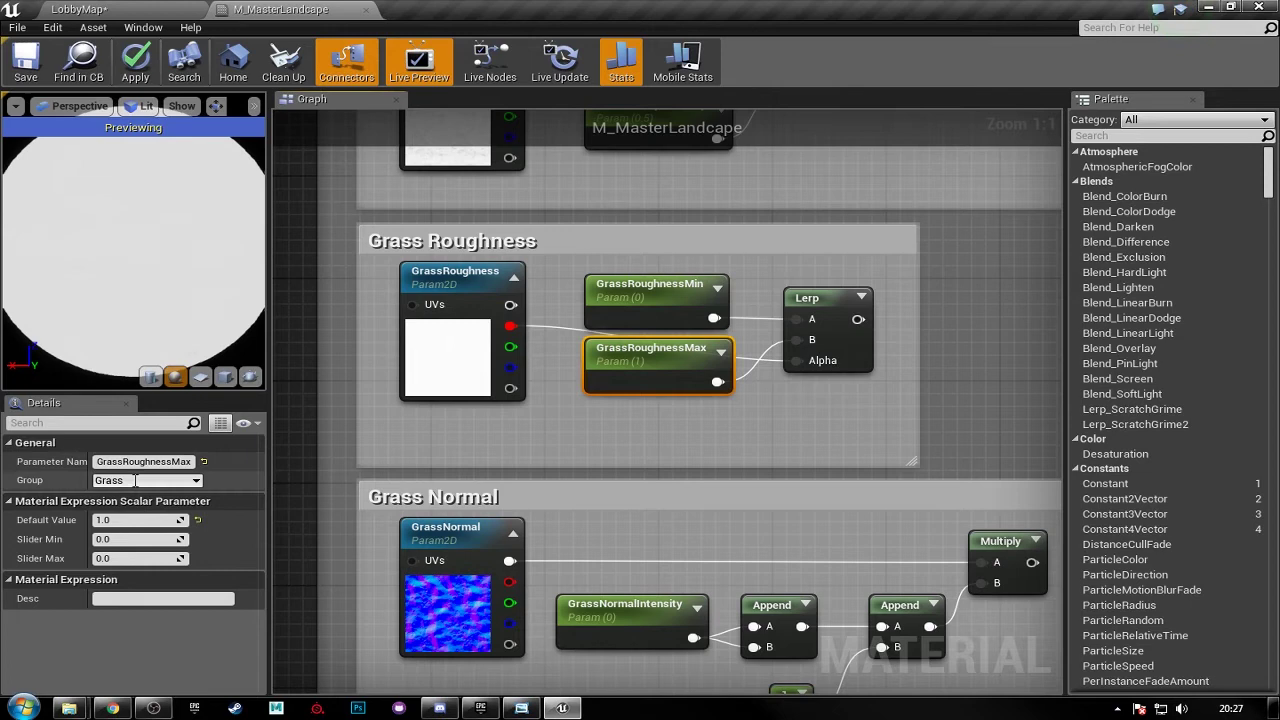
{"action": "left_click", "coordinate": [450, 285]}
{"action": "right_click_drag", "start_coordinate": [655, 194], "coordinate": [642, 409]}
{"action": "left_click", "coordinate": [641, 307]}
{"action": "left_click", "coordinate": [434, 338]}
{"action": "right_click_drag", "start_coordinate": [608, 212], "coordinate": [599, 320]}
{"action": "left_click", "coordinate": [441, 262]}
- Connect the output of the final Multiply in Grass Albedo to the Layer Grass input of the base color layer blend
{"action": "scroll", "coordinate": [637, 300], "scroll_direction": "down", "scroll_amount": 2}
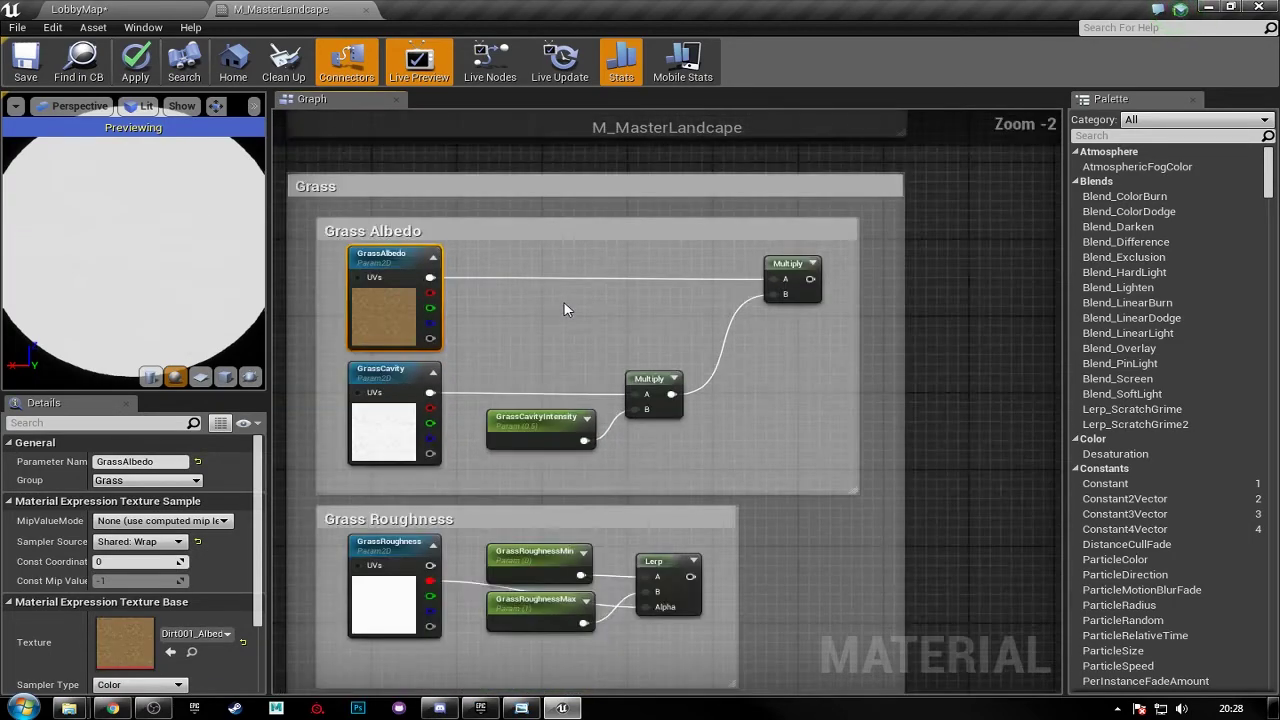
{"action": "scroll", "coordinate": [617, 340], "scroll_direction": "down", "scroll_amount": 3}
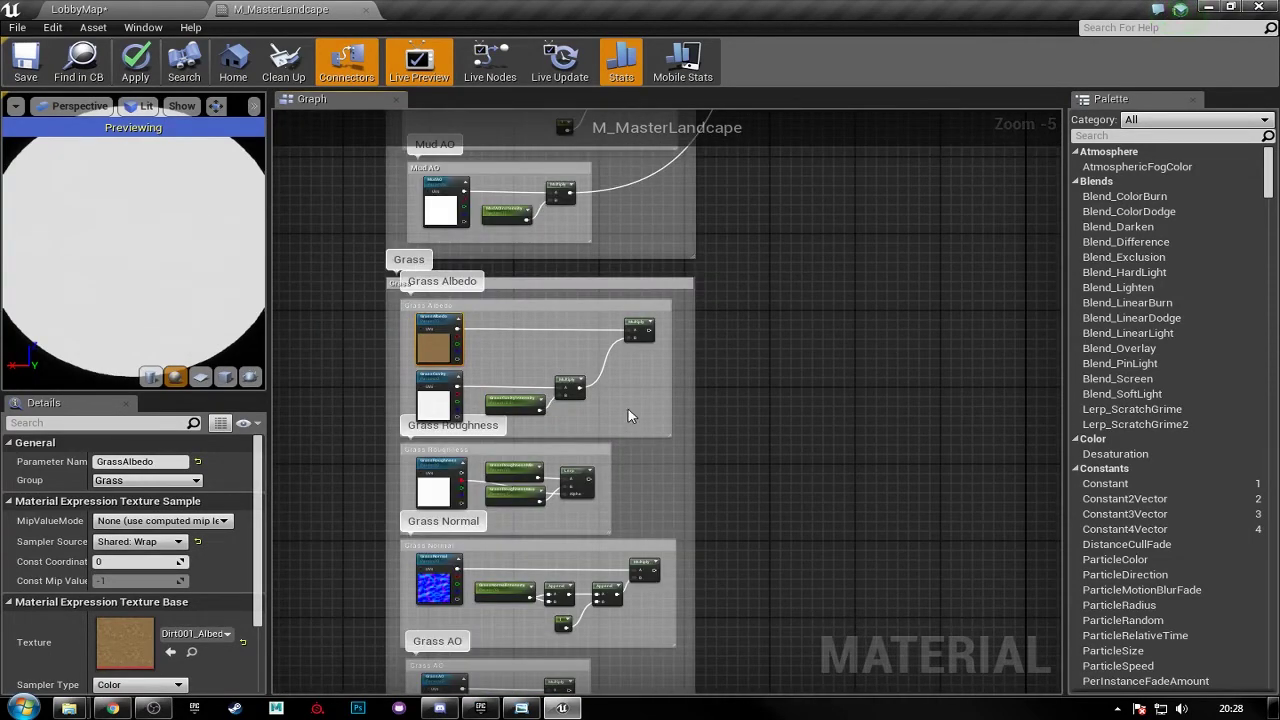
{"action": "right_click_drag", "start_coordinate": [636, 408], "coordinate": [509, 435]}
{"action": "mouse_move", "coordinate": [640, 355]}
{"action": "right_mouse_down"}
{"action": "mouse_move", "coordinate": [610, 441]}
{"action": "mouse_move", "coordinate": [649, 393]}
{"action": "right_mouse_up"}
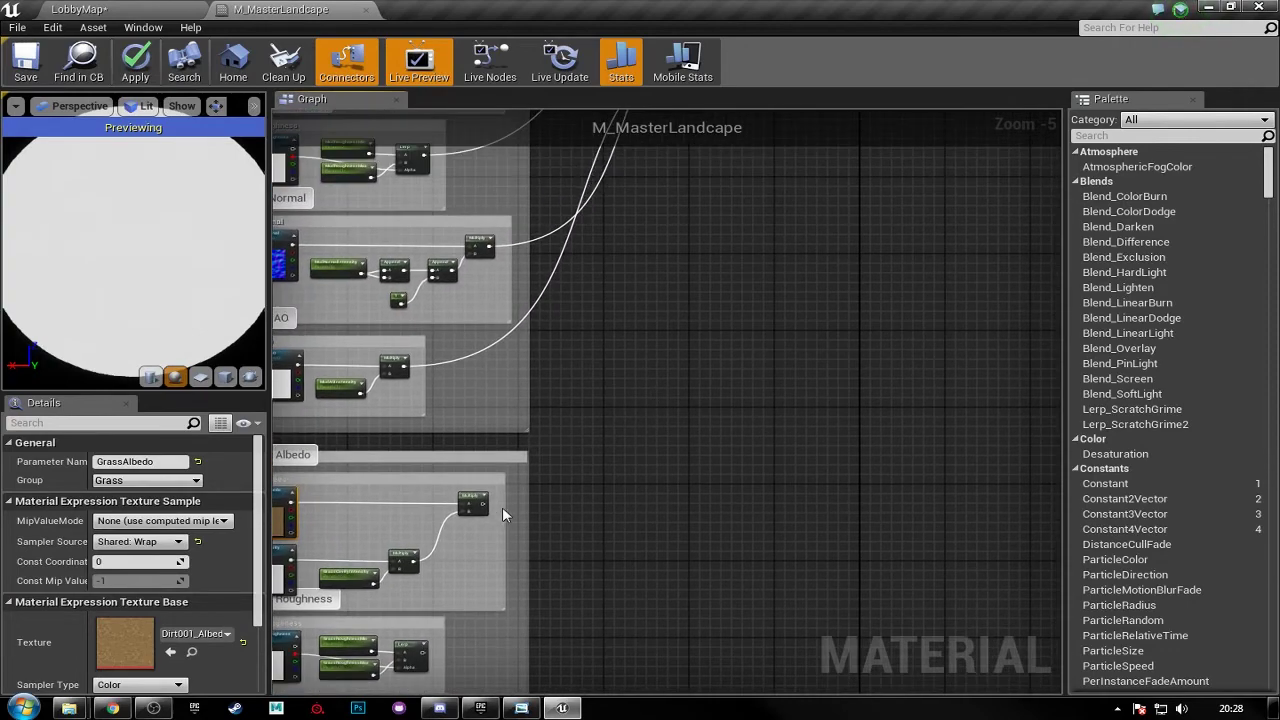
{"action": "left_click_drag", "start_coordinate": [484, 503], "coordinate": [766, 303]}
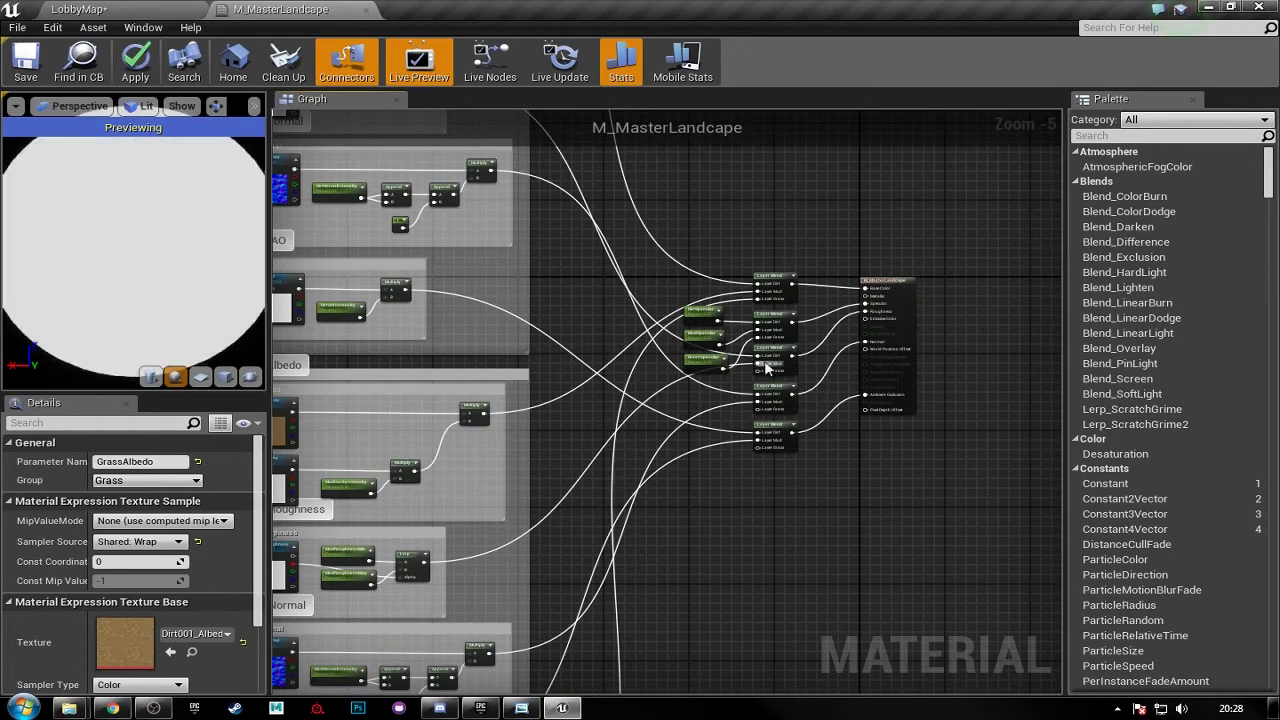
{"action": "right_click_drag", "start_coordinate": [771, 457], "coordinate": [824, 279]}
{"action": "right_click_drag", "start_coordinate": [747, 496], "coordinate": [766, 243]}
{"action": "right_click_drag", "start_coordinate": [555, 570], "coordinate": [582, 481]}
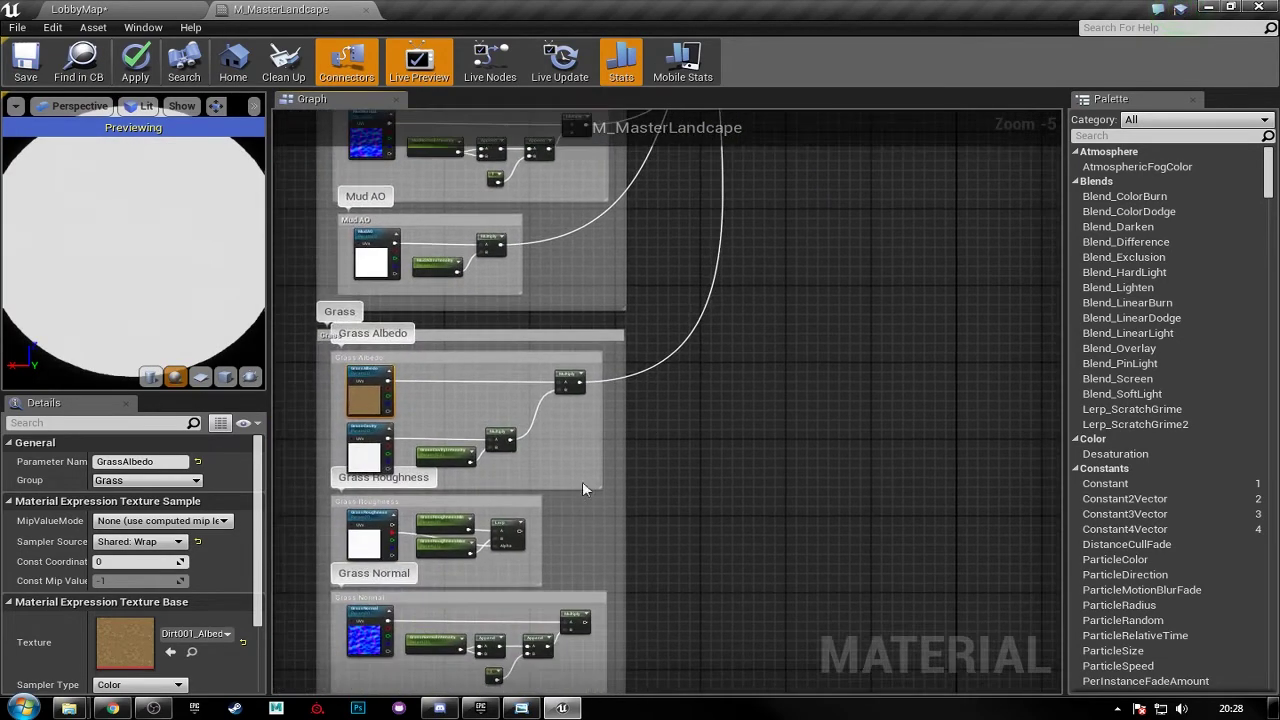
- Connect the final outputs of Grass Roughness, Grass Normal and Grass AO to the Layer Grass inputs of their matching layer blend nodes
{"action": "left_click_drag", "start_coordinate": [523, 532], "coordinate": [860, 330]}
{"action": "right_click_drag", "start_coordinate": [839, 515], "coordinate": [783, 322]}
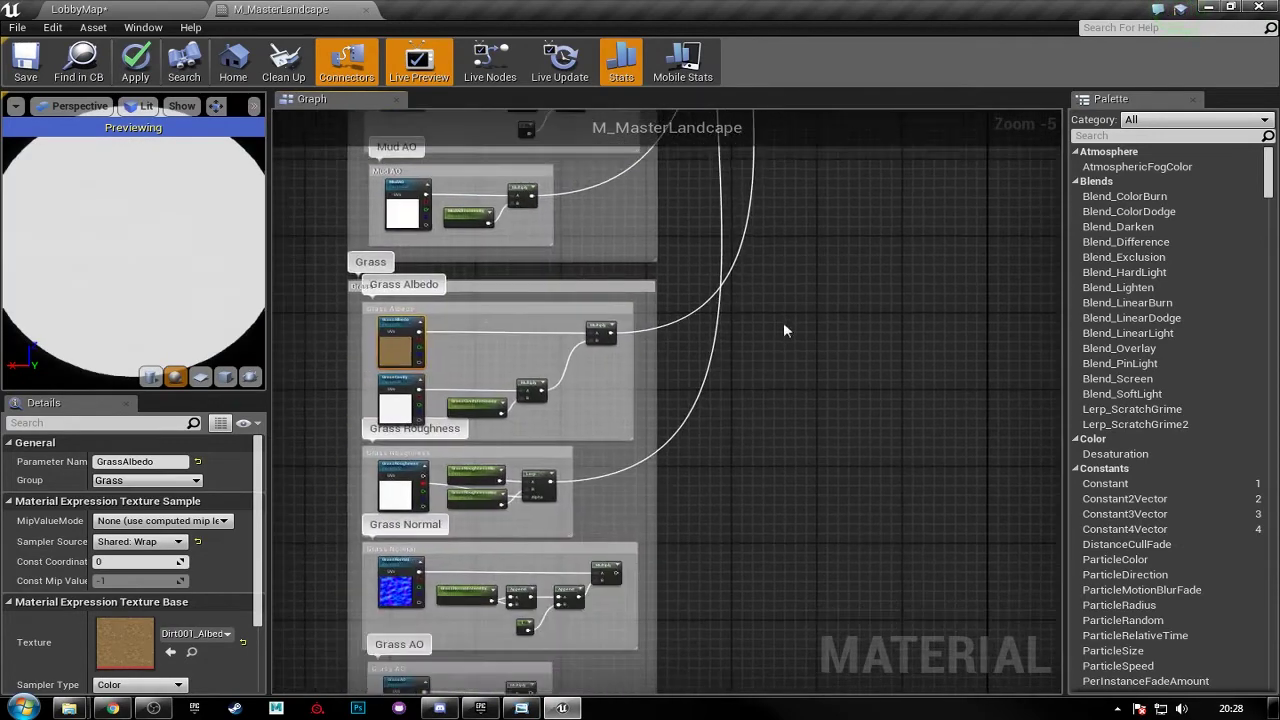
{"action": "right_click_drag", "start_coordinate": [600, 521], "coordinate": [693, 490]}
{"action": "left_click_drag", "start_coordinate": [616, 494], "coordinate": [886, 268]}
{"action": "right_click_drag", "start_coordinate": [859, 375], "coordinate": [612, 555]}
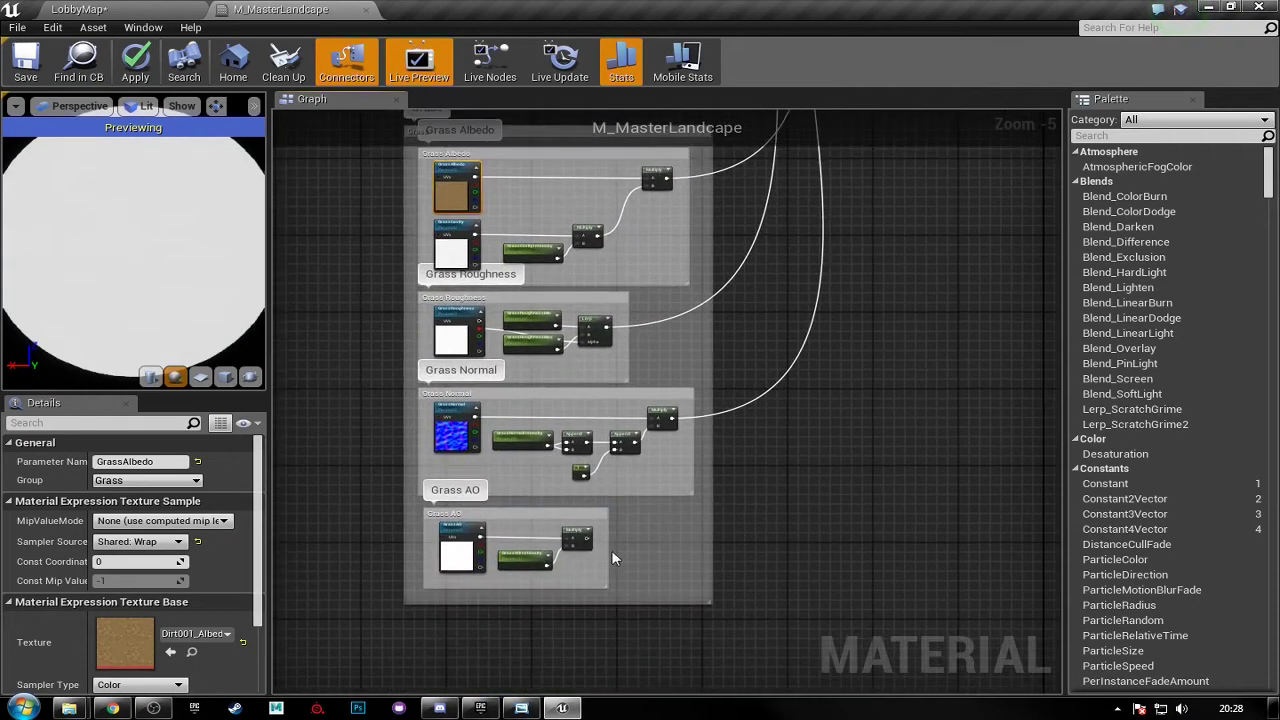
{"action": "left_click_drag", "start_coordinate": [590, 545], "coordinate": [944, 174]}
{"action": "scroll", "coordinate": [910, 350], "scroll_direction": "down", "scroll_amount": 2}
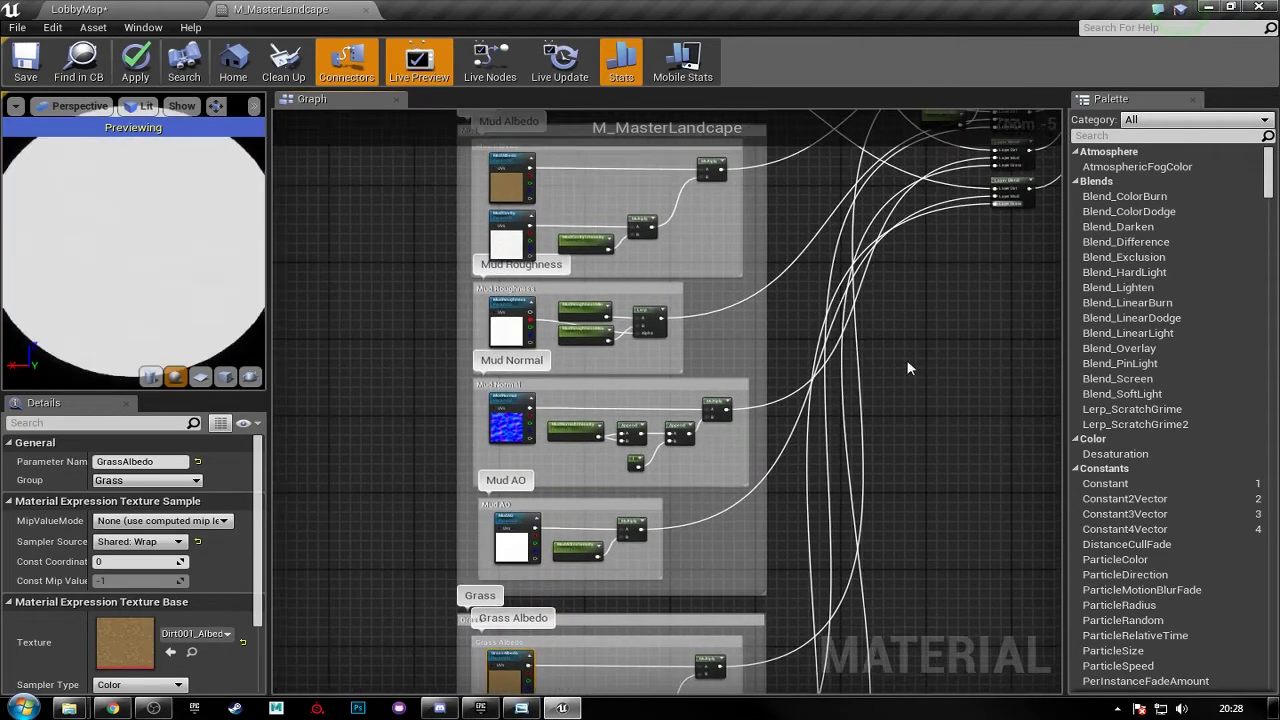
{"action": "scroll", "coordinate": [855, 403], "scroll_direction": "down", "scroll_amount": 3}
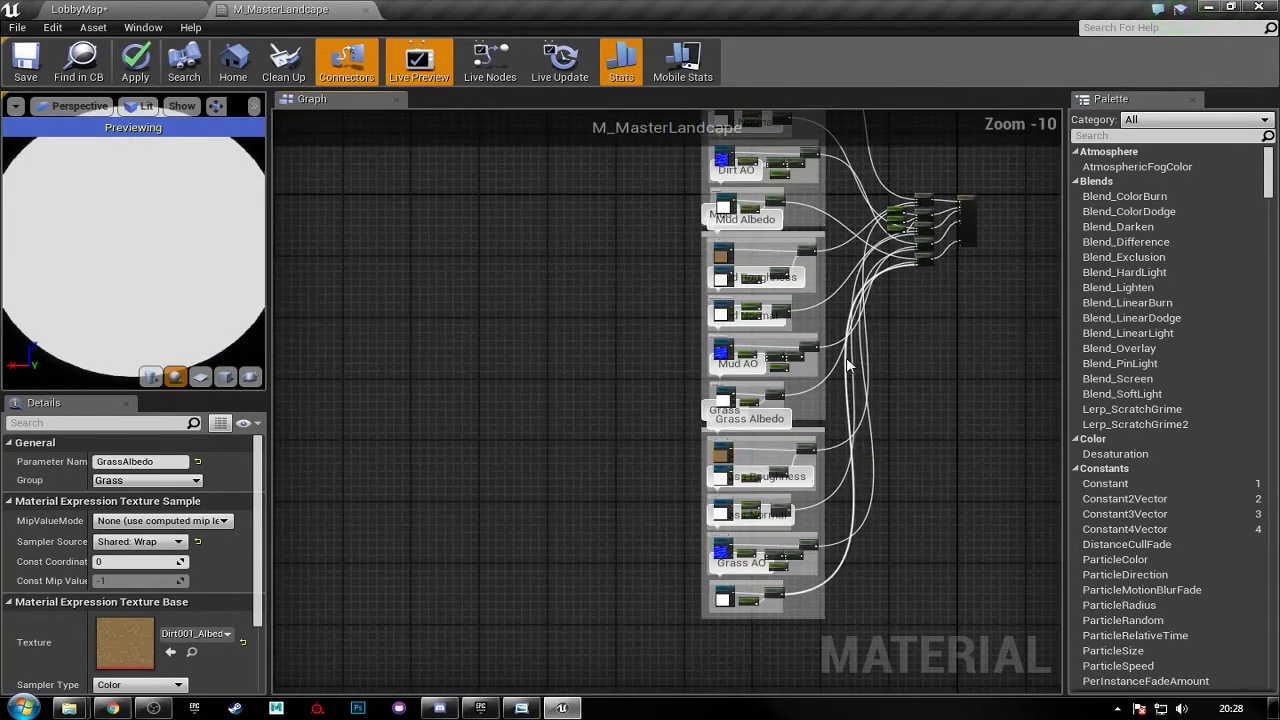
{"action": "mouse_move", "coordinate": [852, 409]}
{"action": "right_mouse_down"}
{"action": "mouse_move", "coordinate": [865, 506]}
{"action": "mouse_move", "coordinate": [836, 411]}
{"action": "right_mouse_up"}
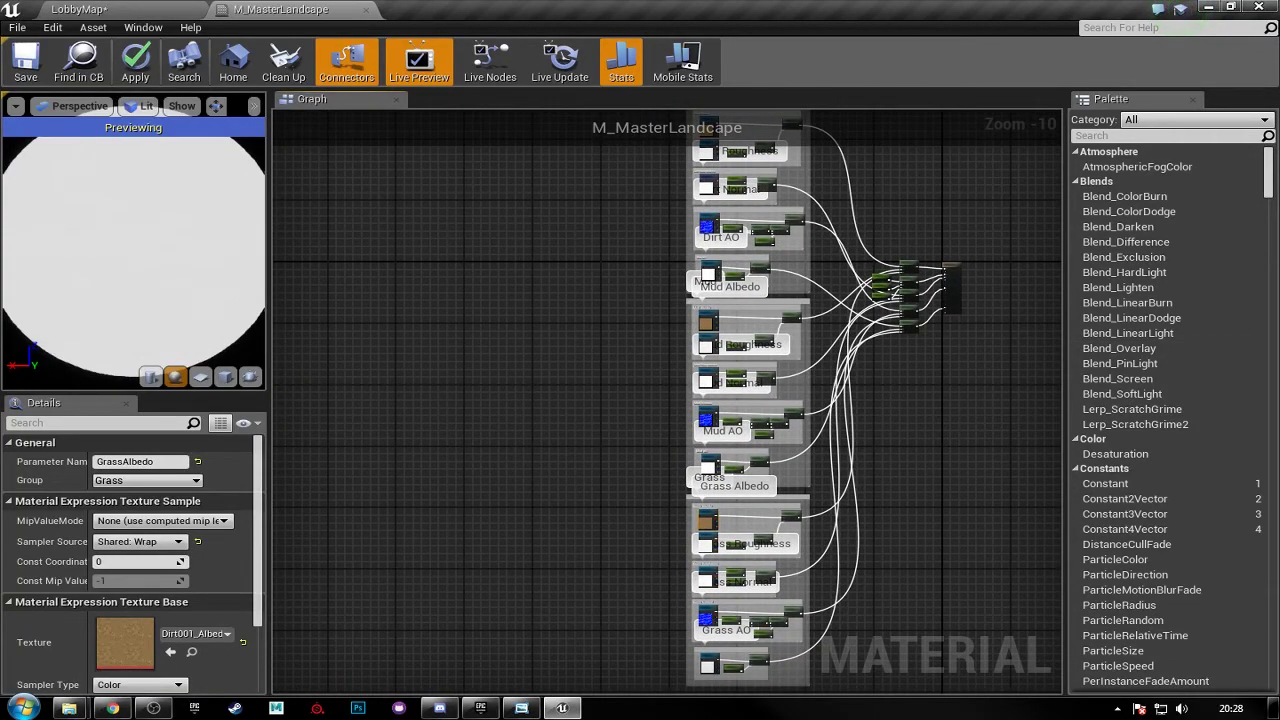
- Add an Absolute World Position node in the empty graph area before the Dirt comment
{"action": "scroll", "coordinate": [787, 279], "scroll_direction": "up", "scroll_amount": 7}
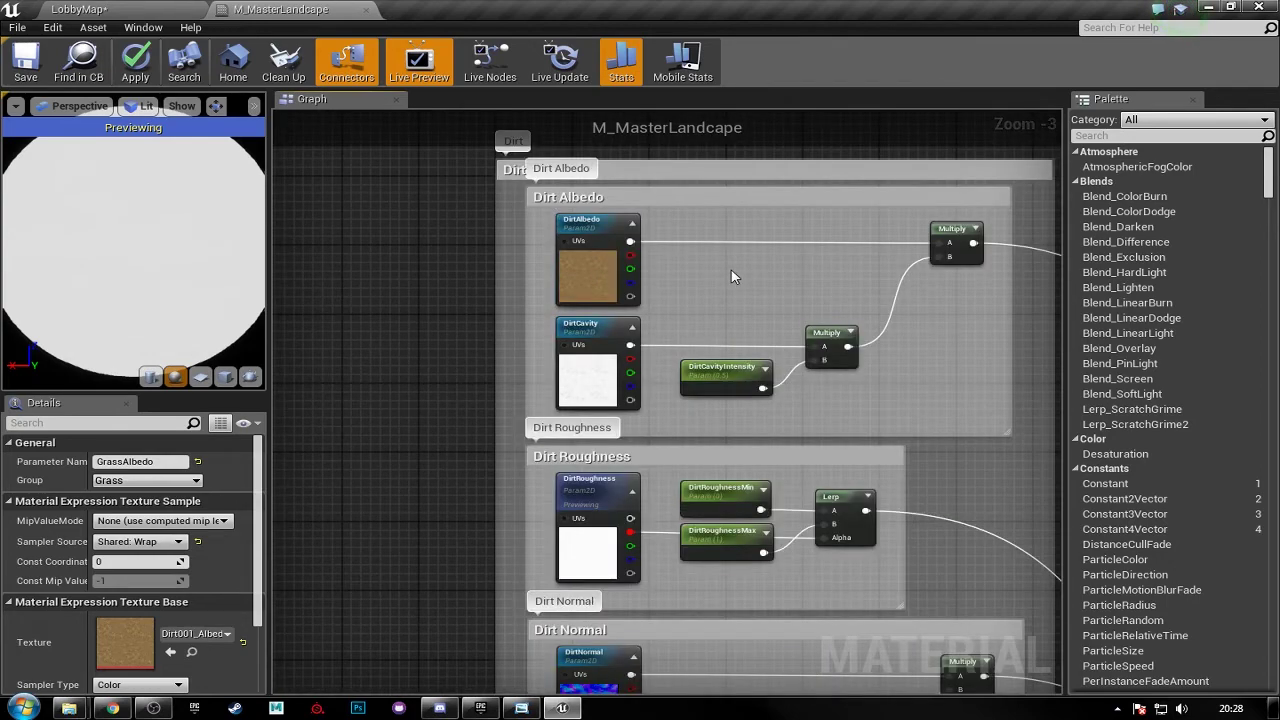
{"action": "right_click_drag", "start_coordinate": [732, 277], "coordinate": [826, 260]}
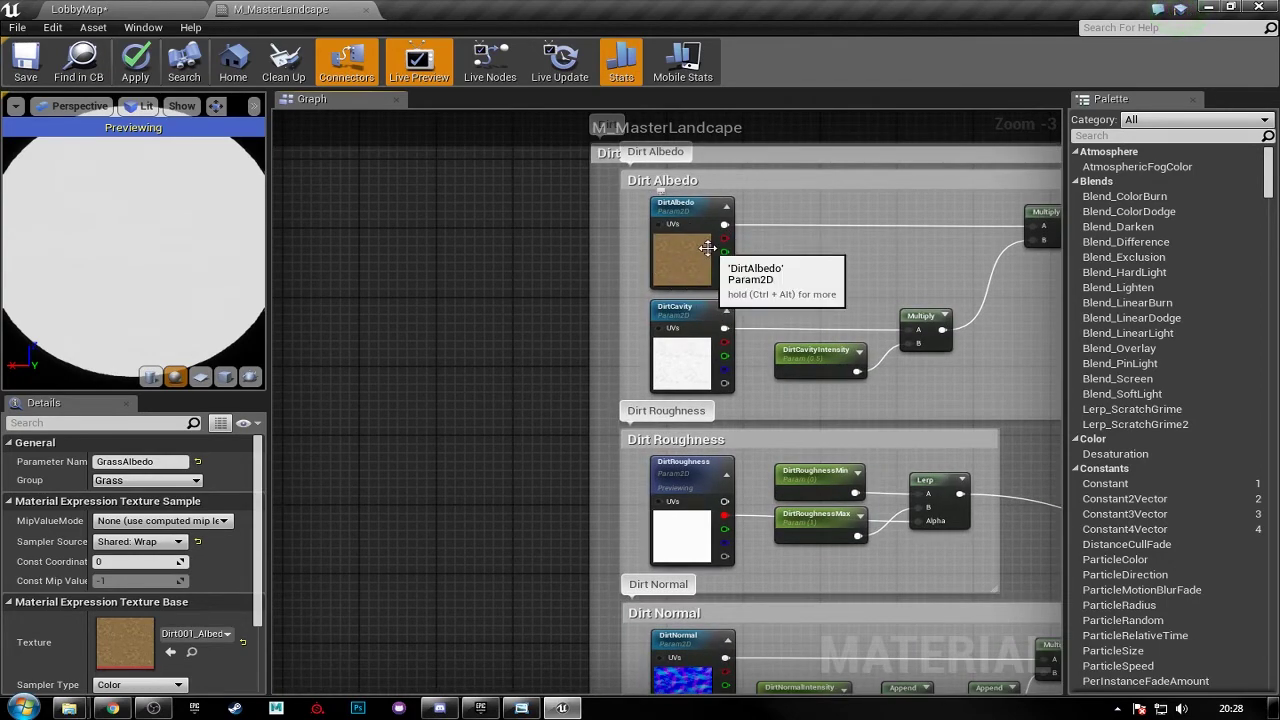
{"action": "right_click_drag", "start_coordinate": [548, 333], "coordinate": [618, 328]}
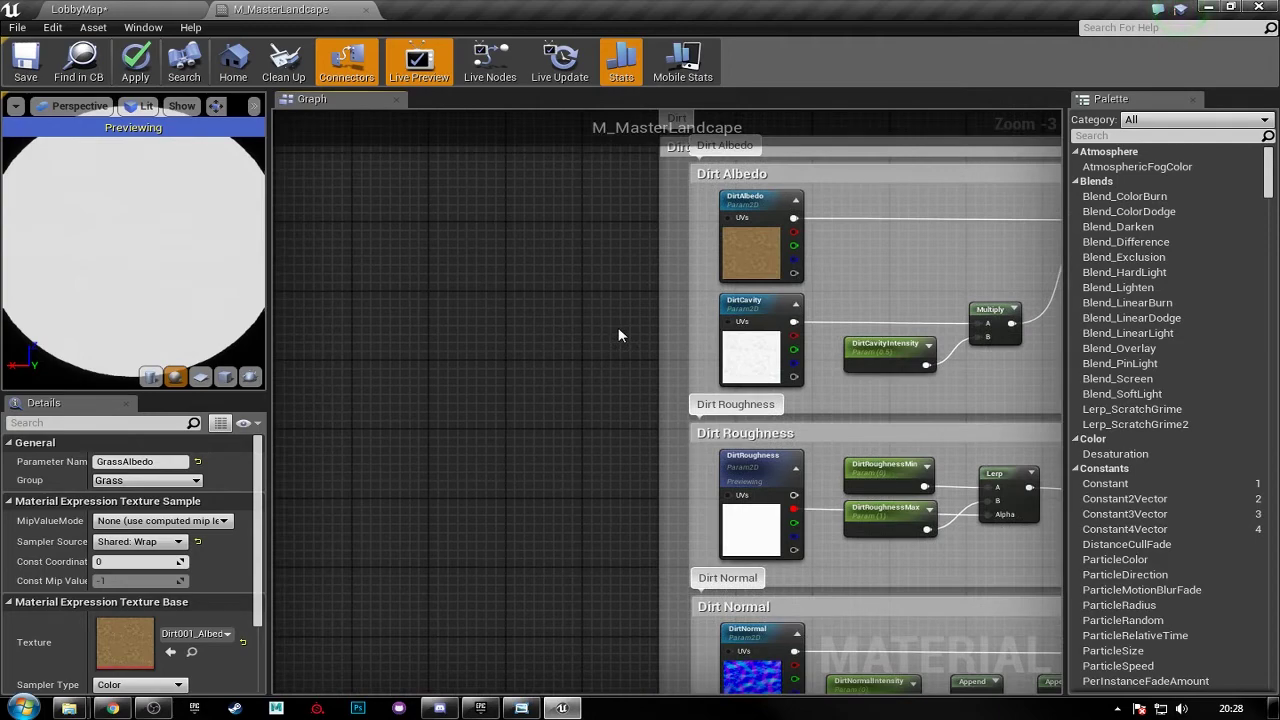
{"action": "right_click_drag", "start_coordinate": [585, 346], "coordinate": [760, 383]}
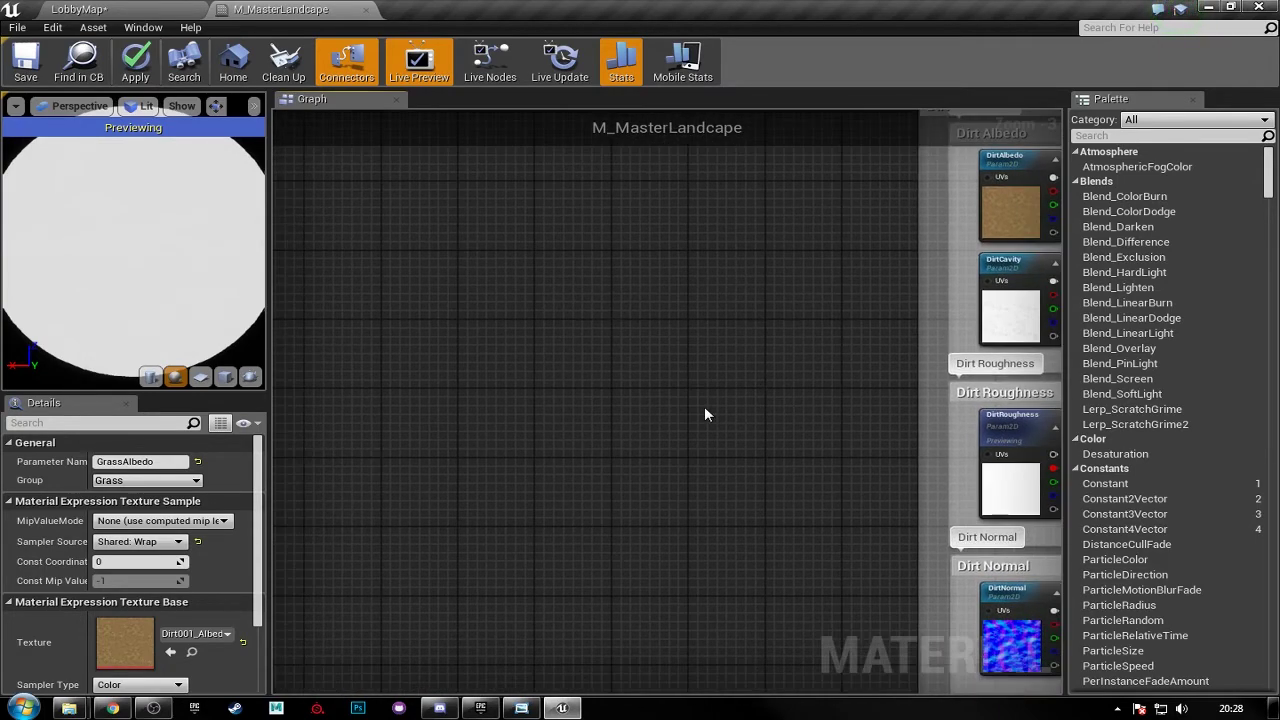
{"action": "right_click_drag", "start_coordinate": [706, 414], "coordinate": [775, 398]}
{"action": "right_click", "coordinate": [436, 322]}
{"action": "type", "text": "wor"}
{"action": "key", "text": "Return"}
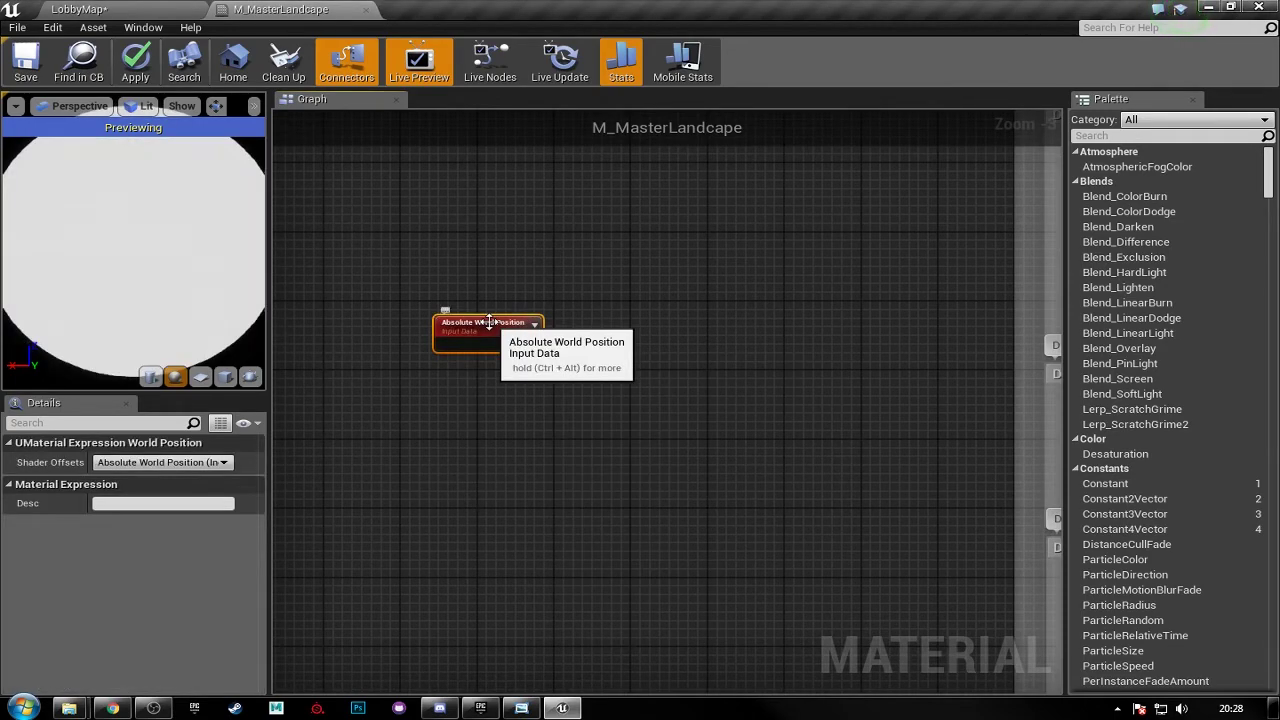
{"action": "left_click_drag", "start_coordinate": [489, 322], "coordinate": [399, 307]}
{"action": "left_click", "coordinate": [505, 330]}
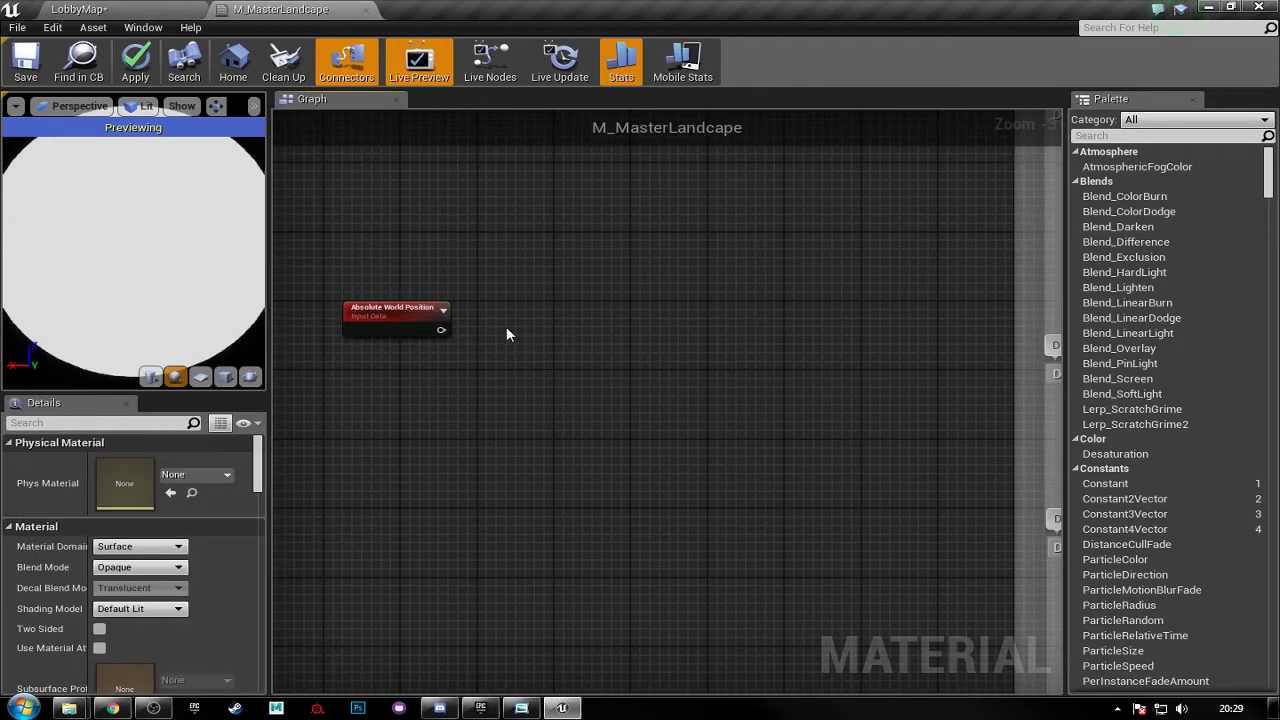
- Add a Multiply node beside Absolute World Position and connect the world position output to its A input
{"action": "left_click", "coordinate": [586, 326]}
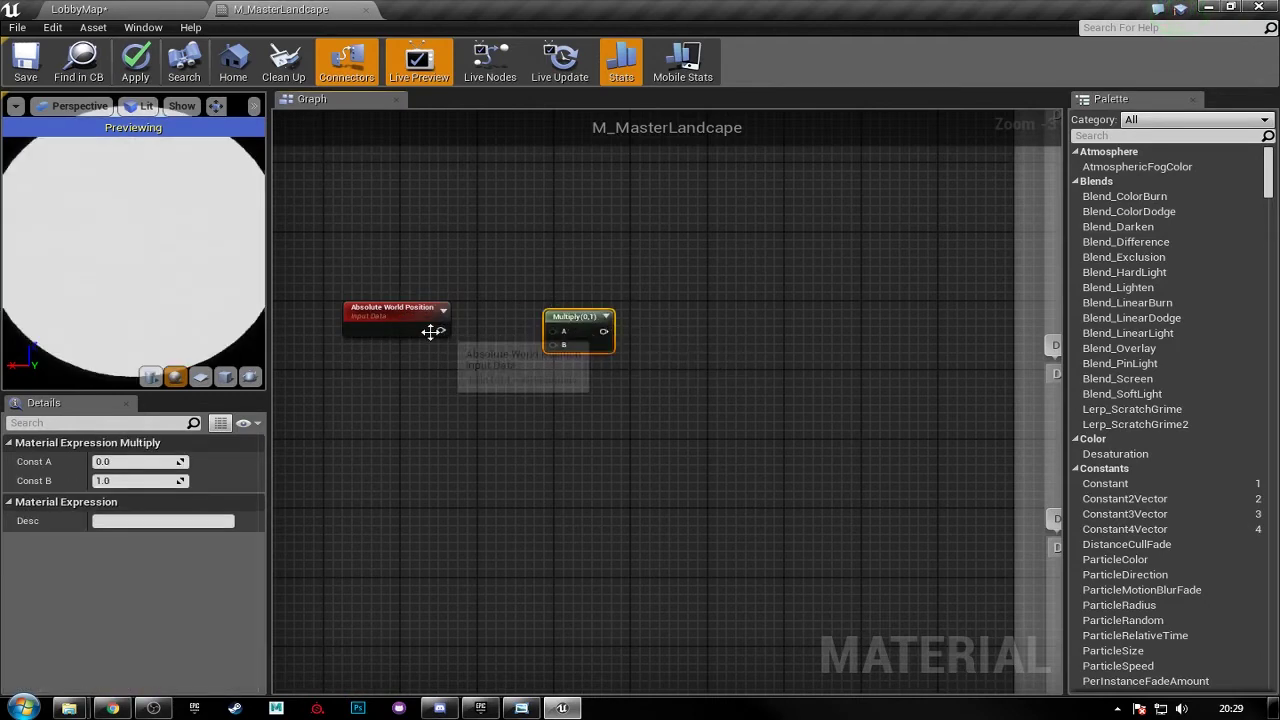
{"action": "left_click_drag", "start_coordinate": [440, 331], "coordinate": [553, 331]}
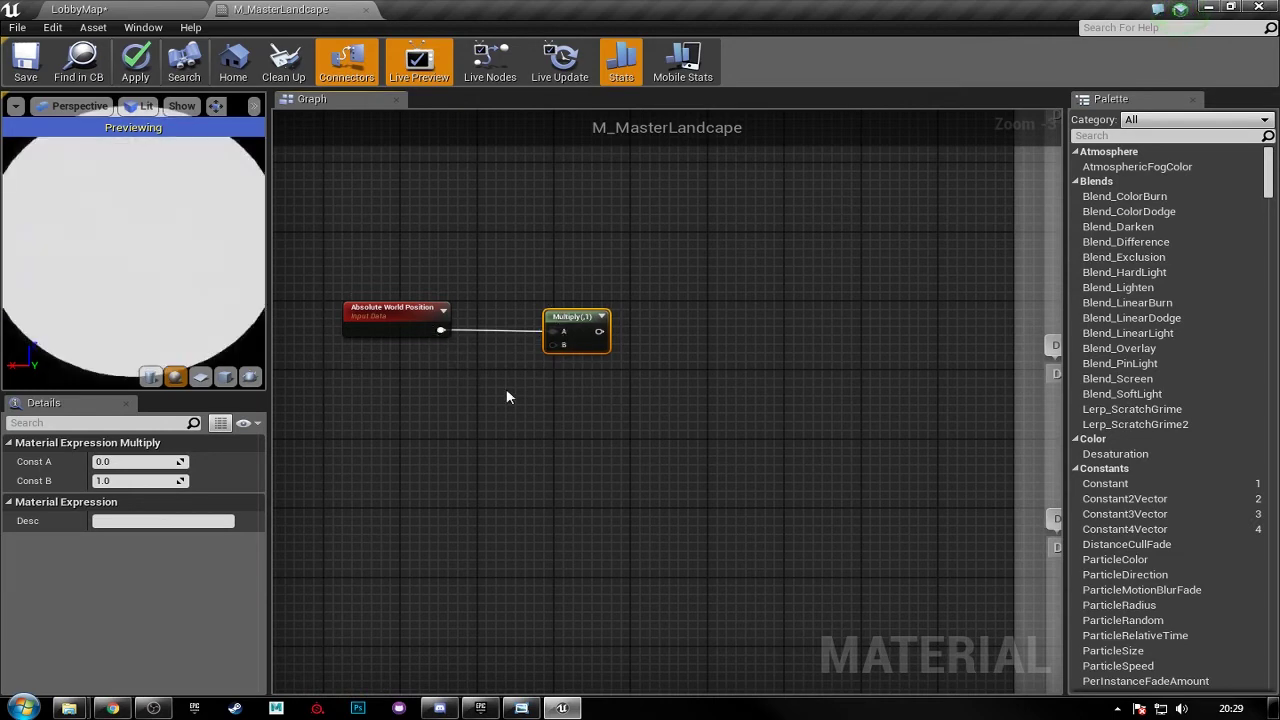
{"action": "right_click_drag", "start_coordinate": [506, 390], "coordinate": [533, 376]}
{"action": "left_click", "coordinate": [527, 371]}
{"action": "left_click", "coordinate": [608, 310]}
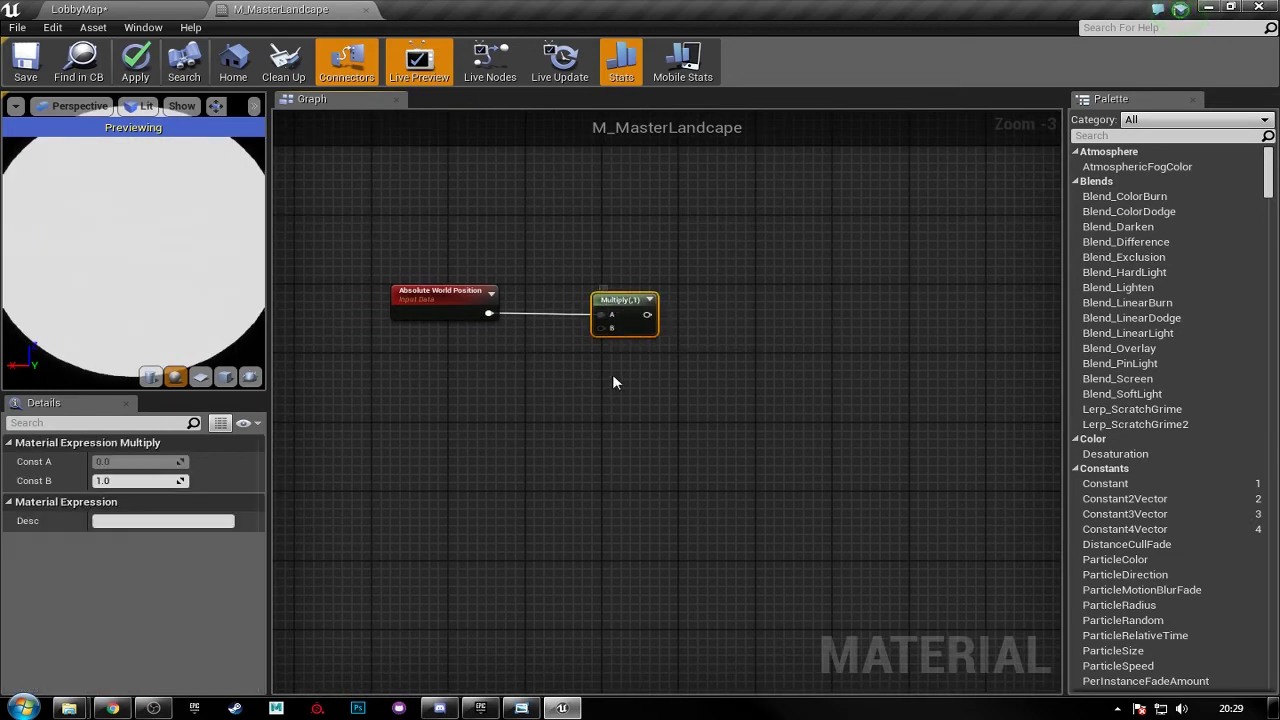
- Add a Constant node with the value 0.002 and connect it to the B input of the world position Multiply
{"action": "left_click", "coordinate": [491, 370]}
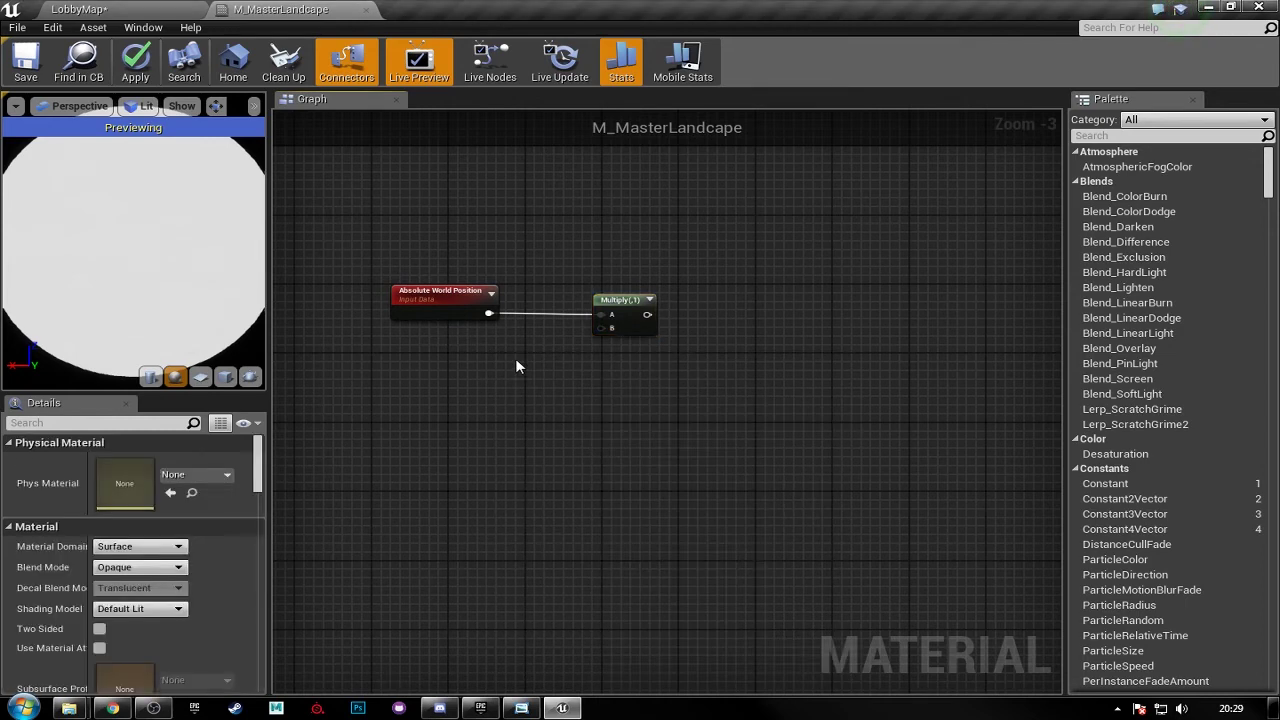
{"action": "left_click", "coordinate": [524, 347]}
{"action": "left_click_drag", "start_coordinate": [544, 369], "coordinate": [603, 329]}
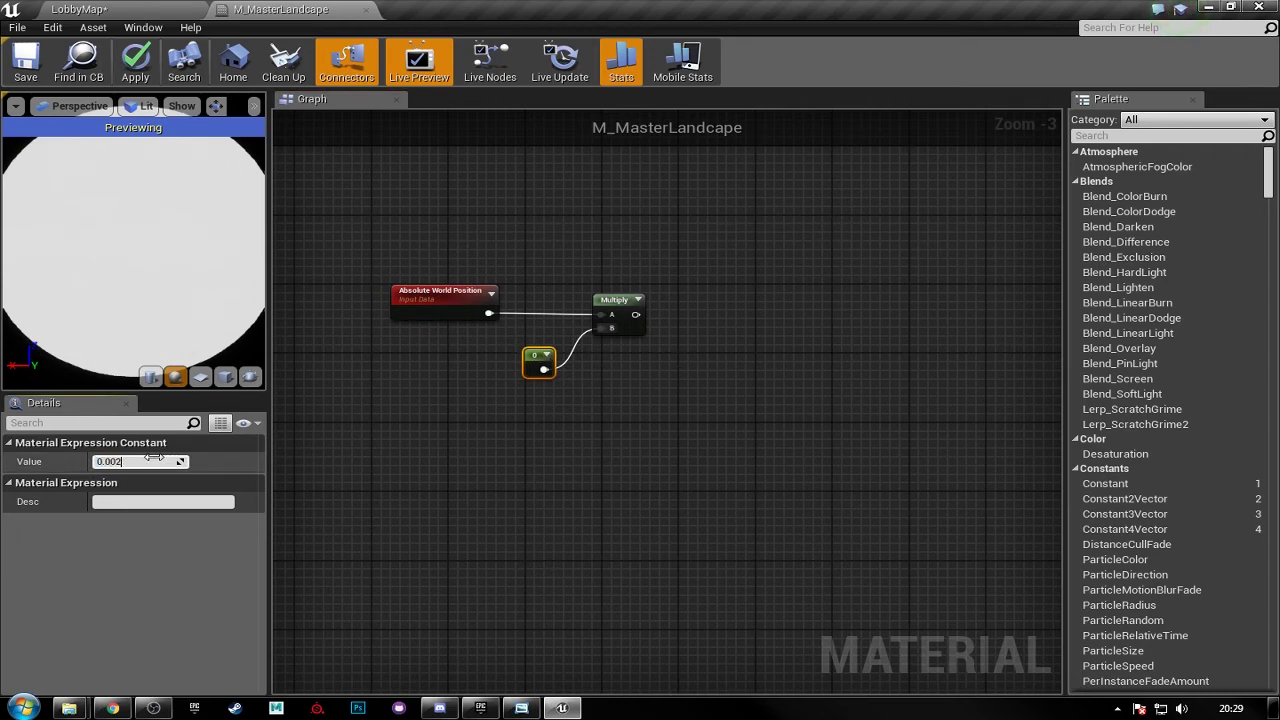
{"action": "left_click", "coordinate": [153, 457]}
{"action": "type", "text": "0.002"}
{"action": "key", "text": "Return"}
- Convert the 0.002 constant to a parameter named Tiling in the Main group and place it beneath Absolute World Position
{"action": "scroll", "coordinate": [380, 400], "scroll_direction": "up", "scroll_amount": 1}
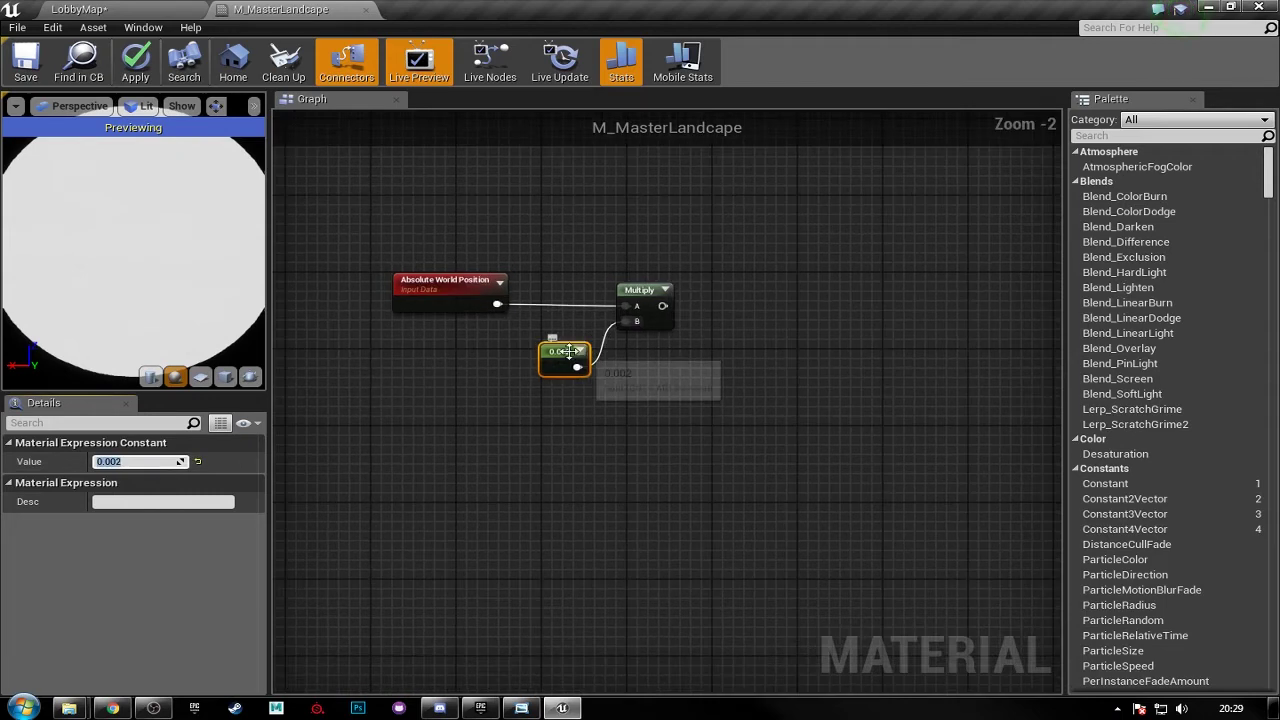
{"action": "right_click", "coordinate": [568, 351]}
{"action": "left_click", "coordinate": [600, 357]}
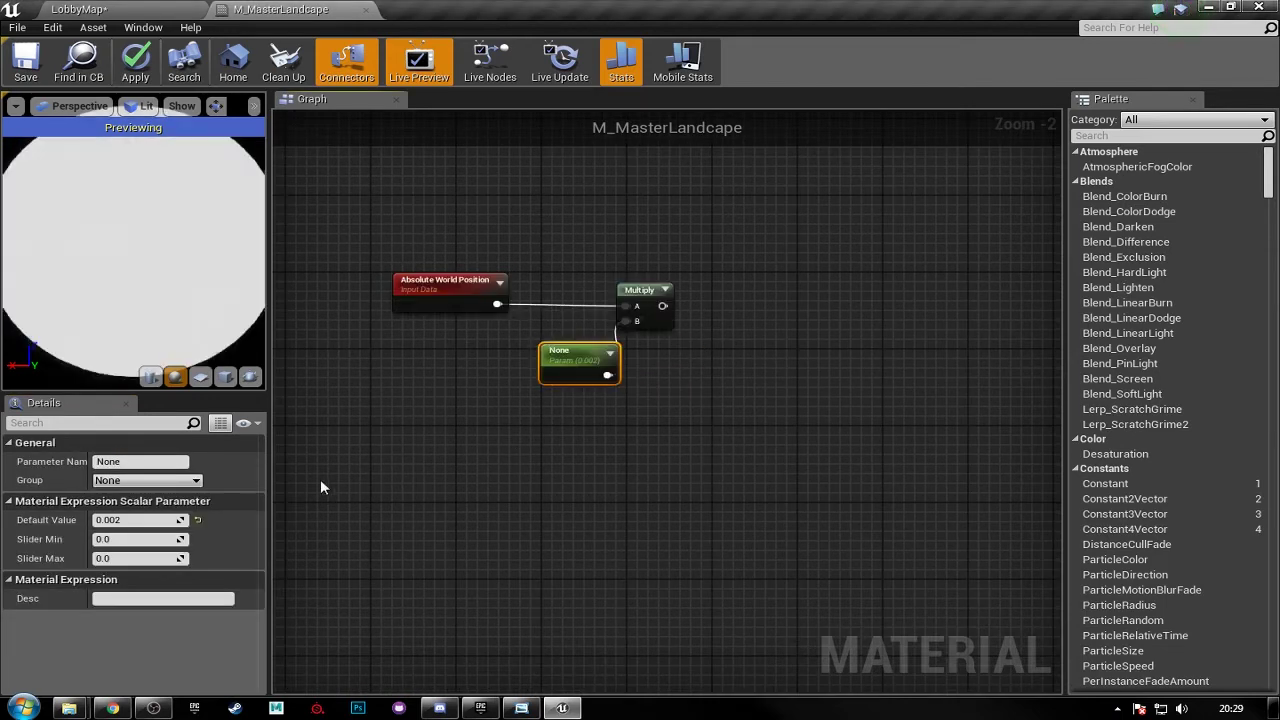
{"action": "left_click", "coordinate": [146, 461]}
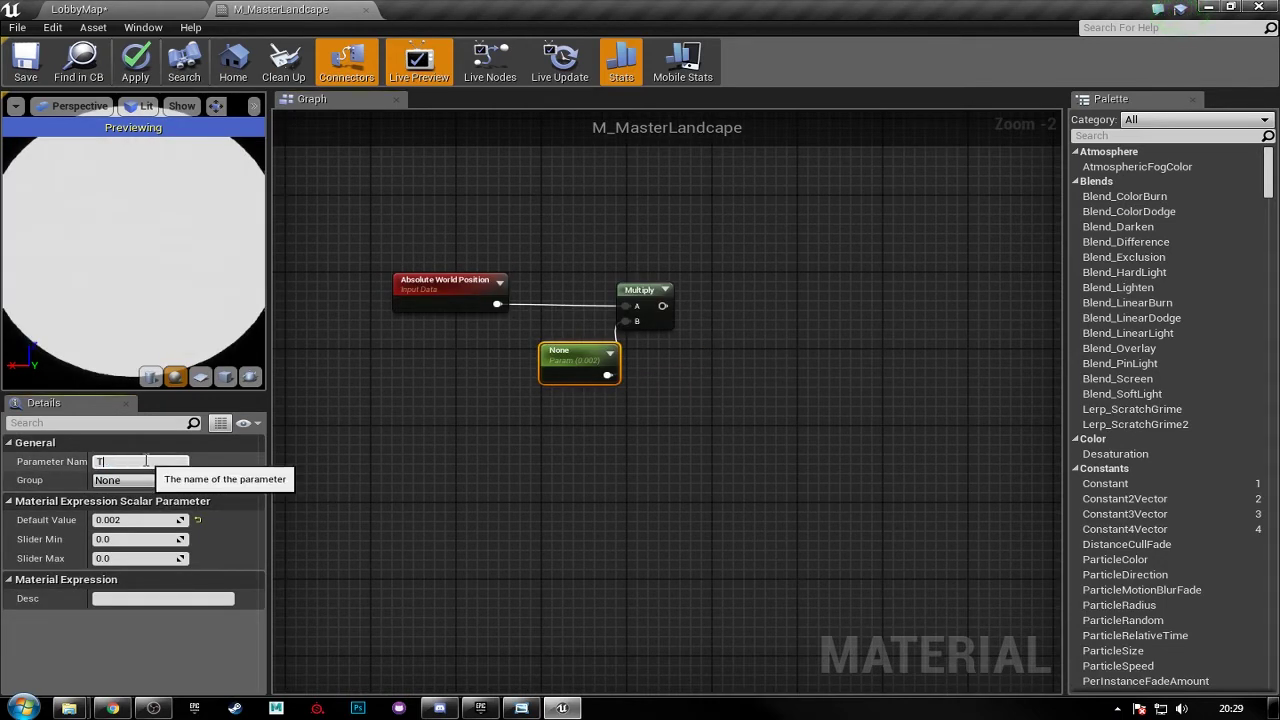
{"action": "type", "text": "Tiling"}
{"action": "key", "text": "Return"}
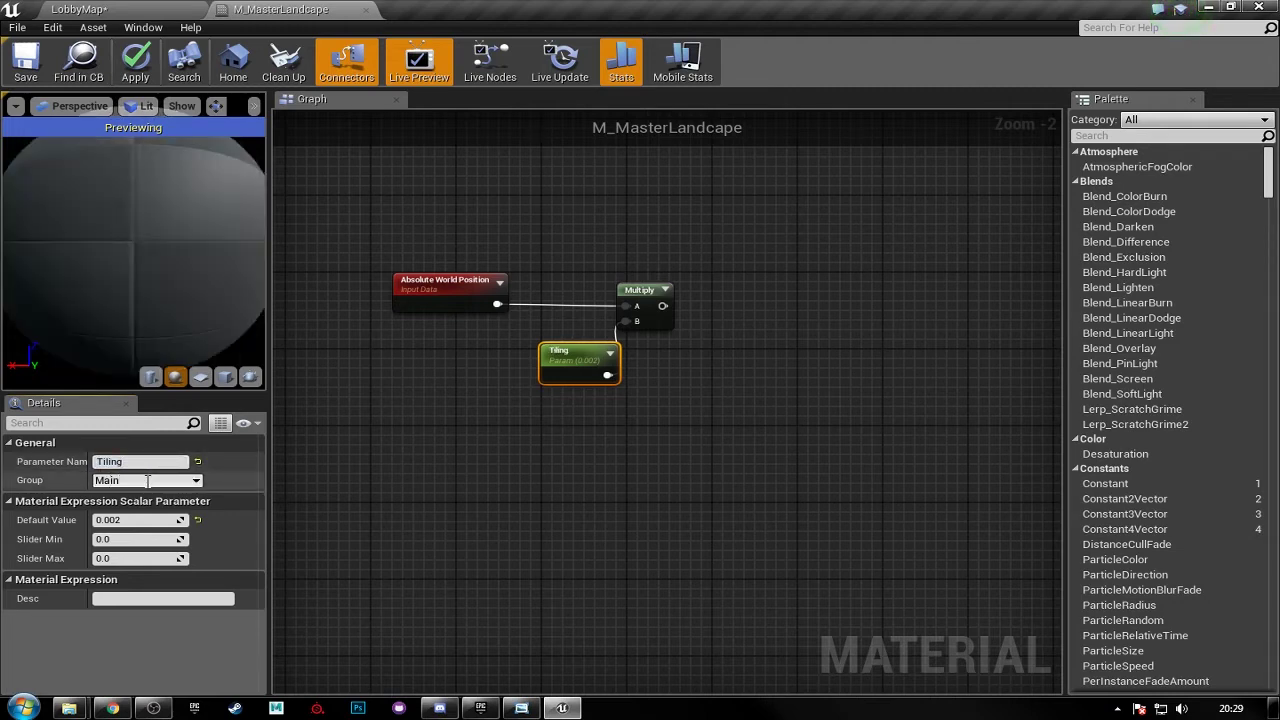
{"action": "left_click_drag", "start_coordinate": [560, 355], "coordinate": [452, 357]}
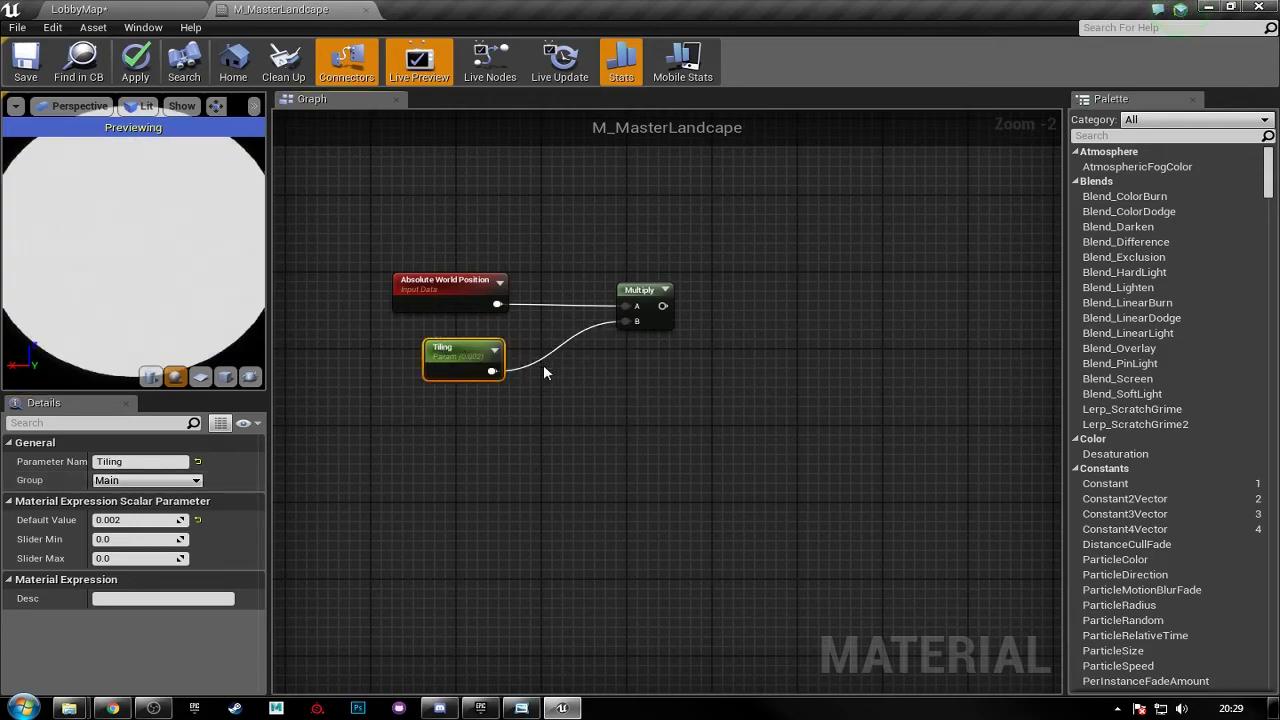
{"action": "scroll", "coordinate": [555, 365], "scroll_direction": "up", "scroll_amount": 2}
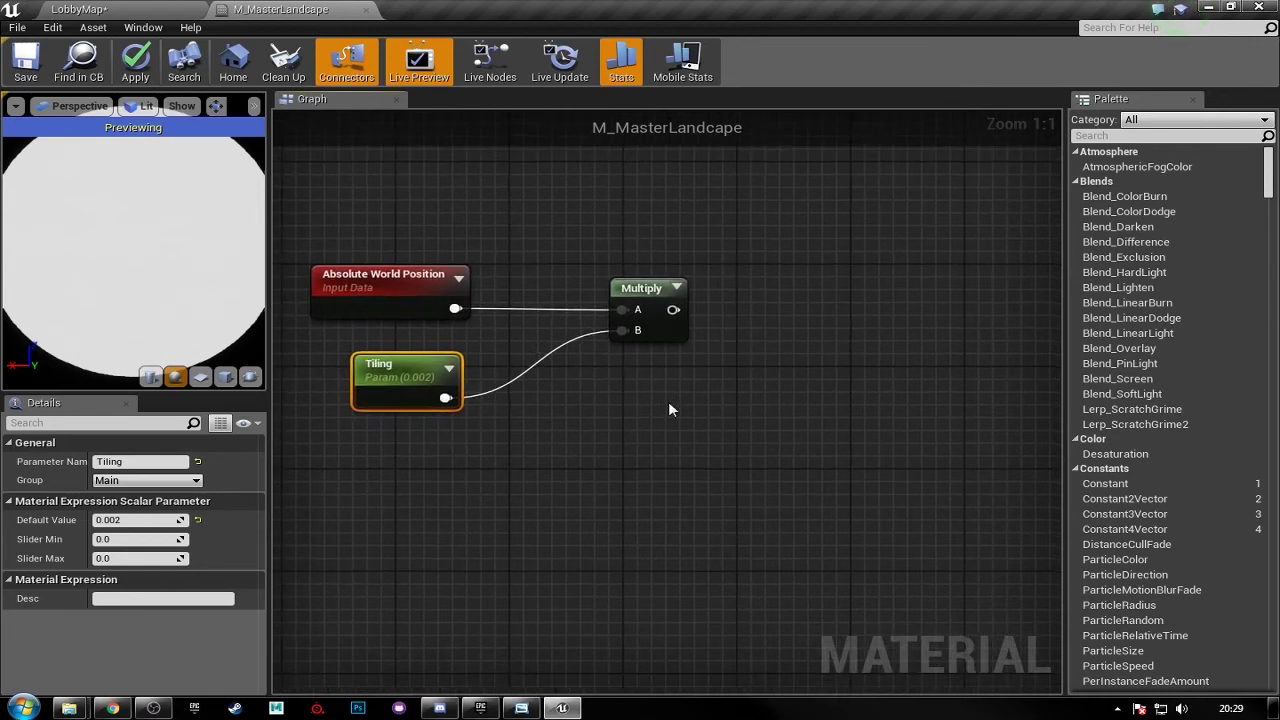
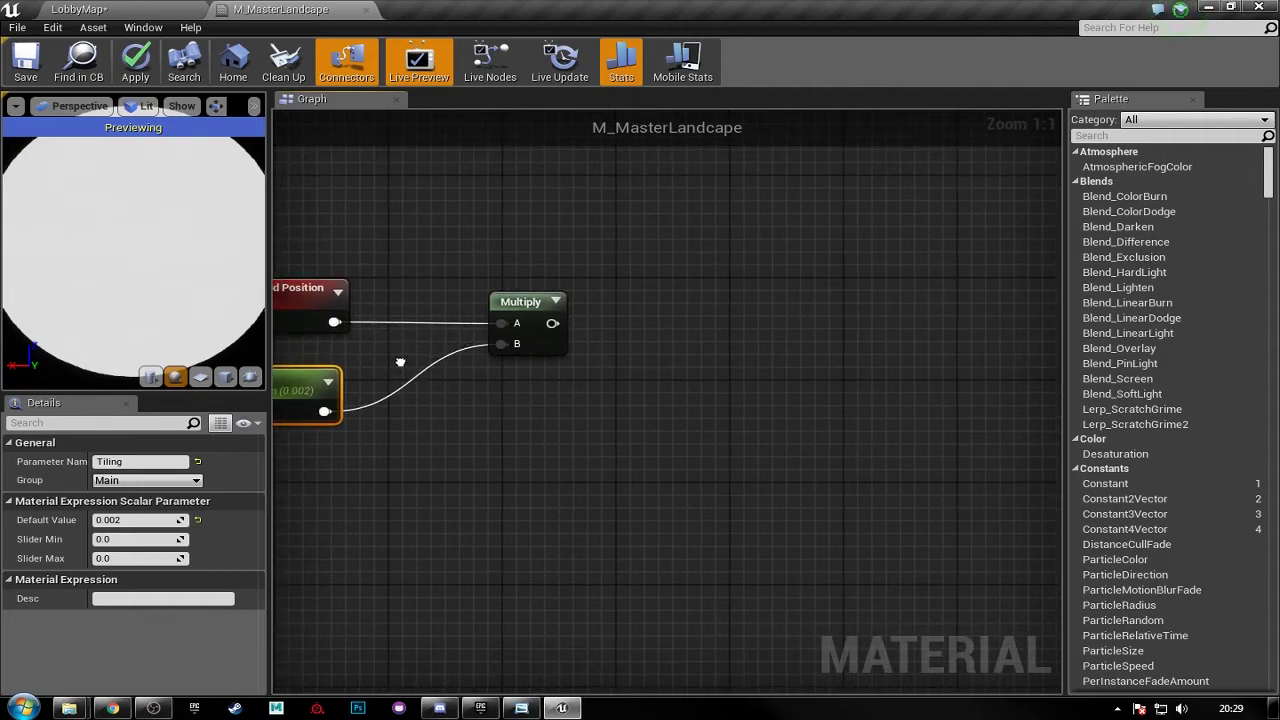
{"action": "scroll", "coordinate": [518, 372], "scroll_direction": "down", "scroll_amount": 3}
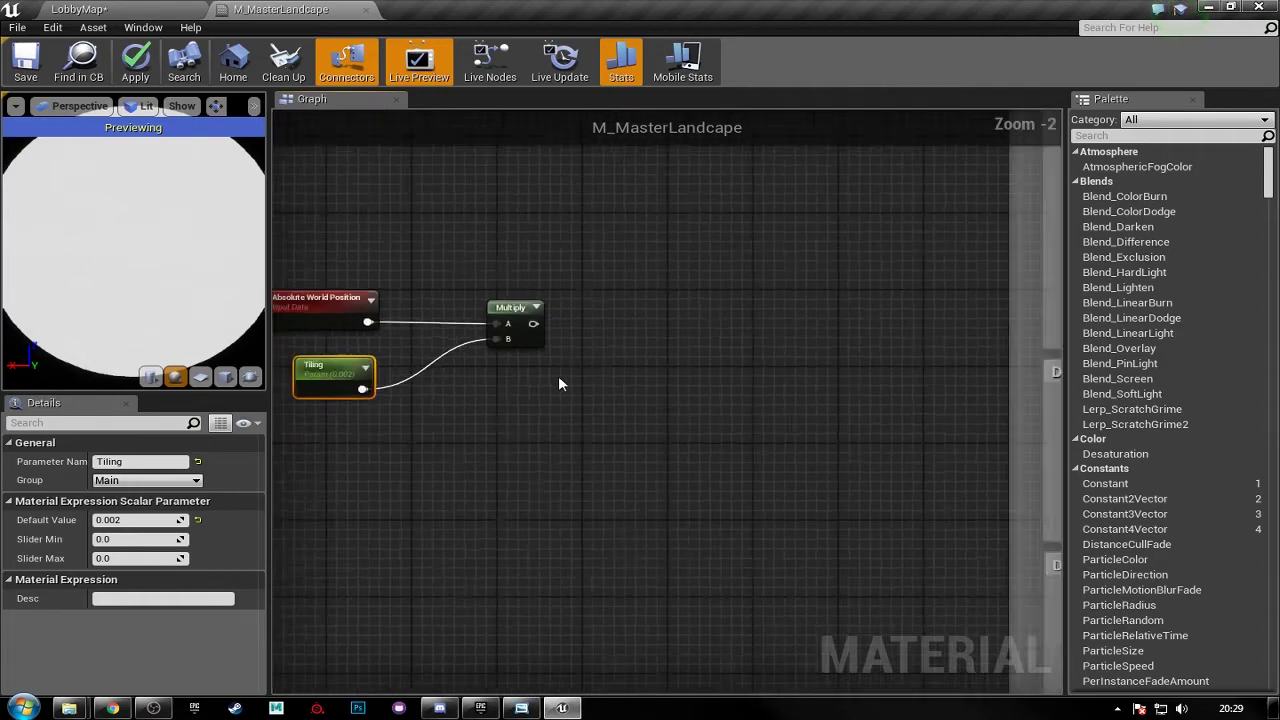
{"action": "scroll", "coordinate": [533, 343], "scroll_direction": "up", "scroll_amount": 2}
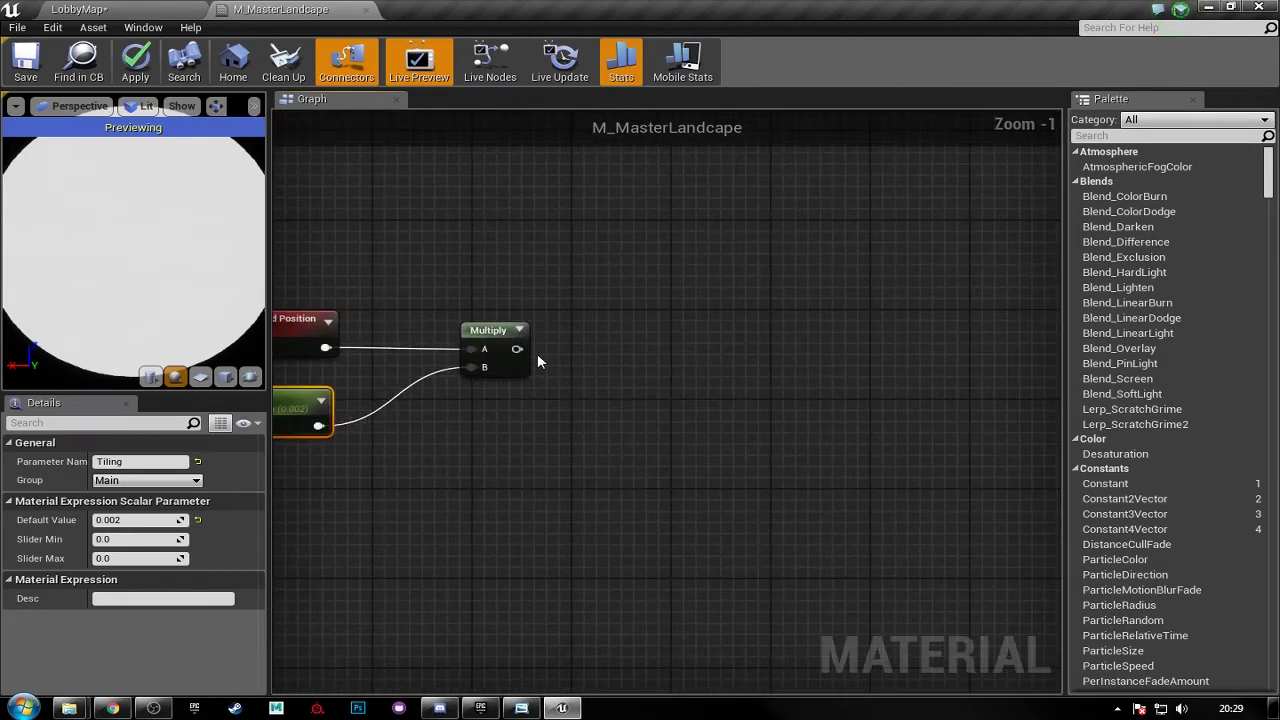
{"action": "scroll", "coordinate": [537, 361], "scroll_direction": "up", "scroll_amount": 1}
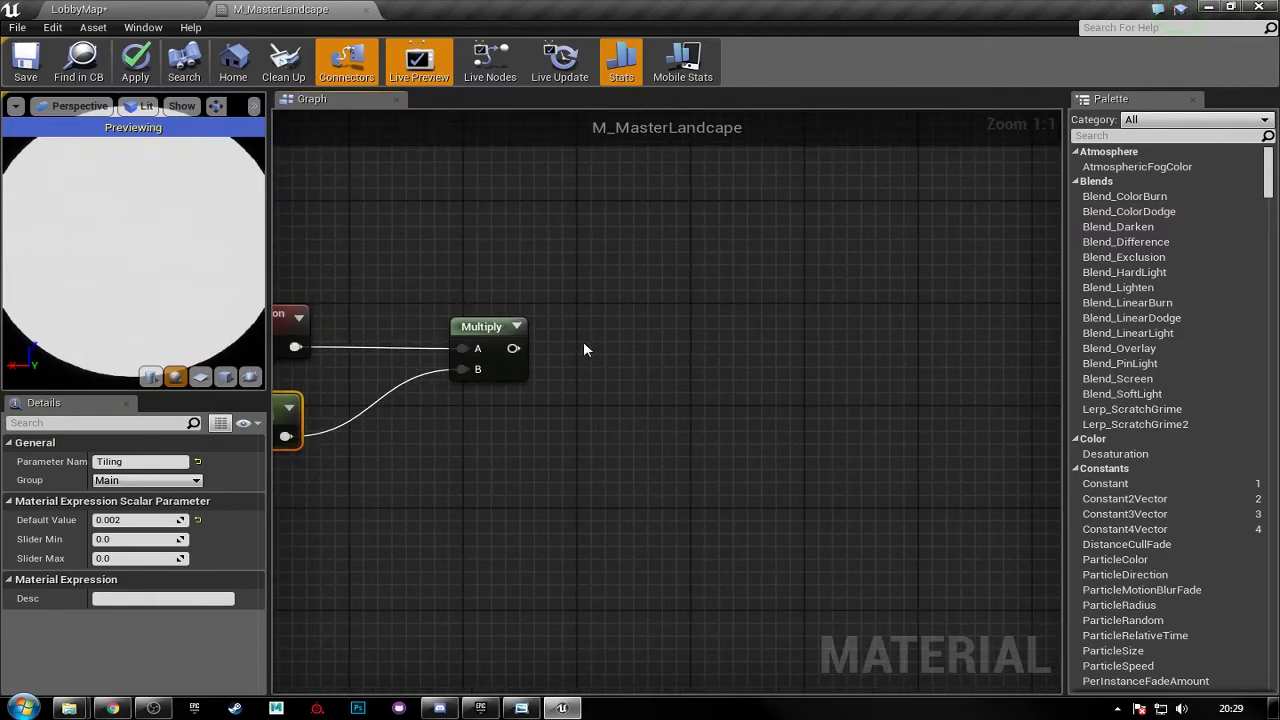
{"action": "left_click", "coordinate": [584, 344]}
{"action": "scroll", "coordinate": [701, 411], "scroll_direction": "down", "scroll_amount": 4}
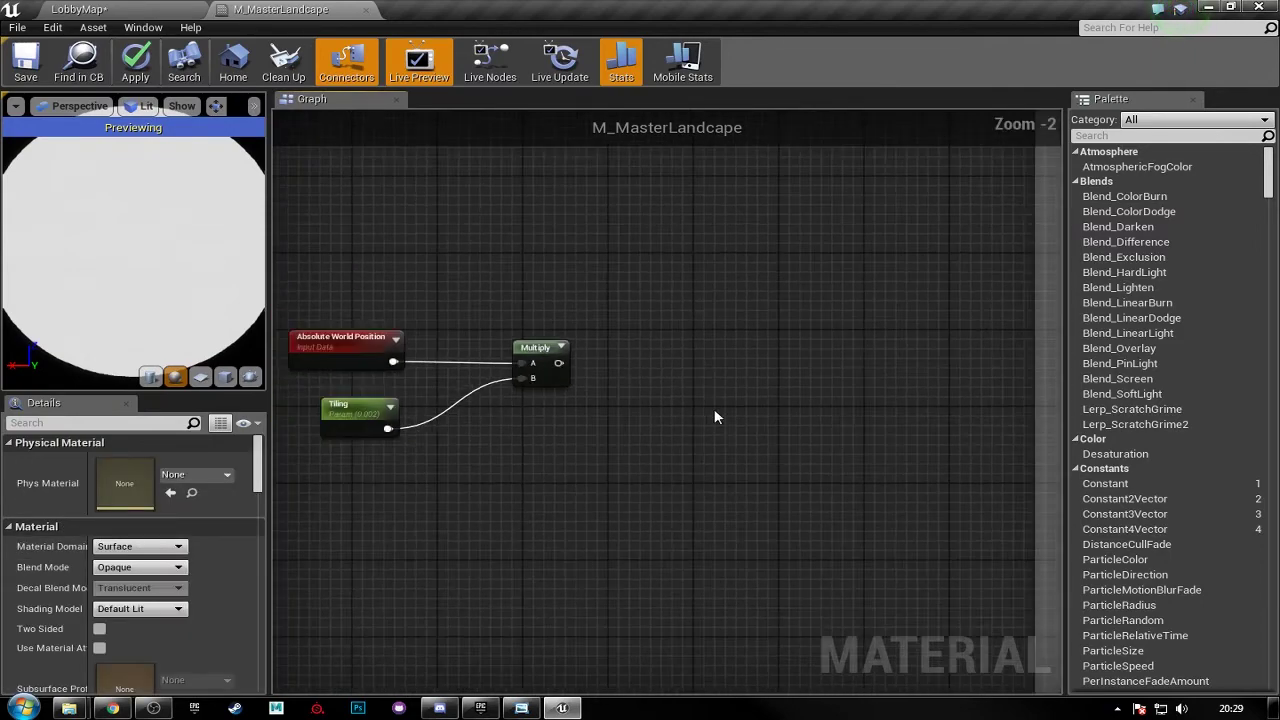
{"action": "right_click_drag", "start_coordinate": [714, 412], "coordinate": [638, 428]}
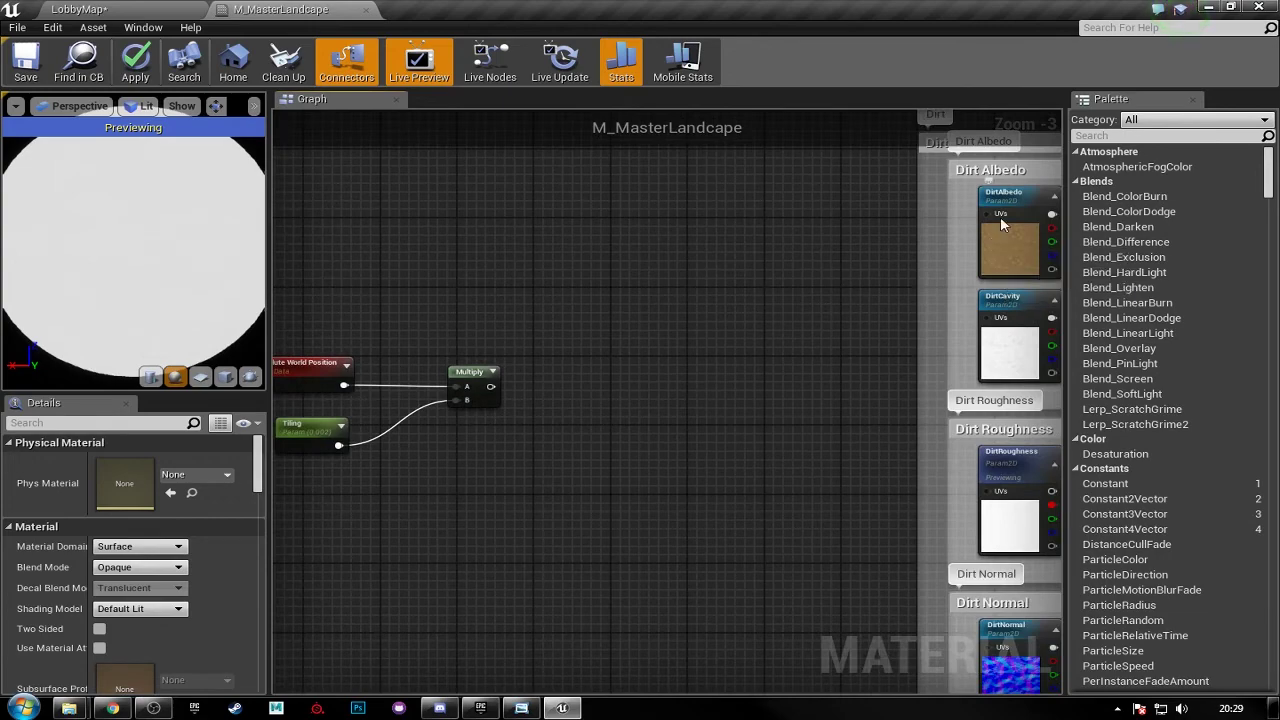
{"action": "scroll", "coordinate": [503, 356], "scroll_direction": "up", "scroll_amount": 3}
- Add a ComponentMask node with R and G enabled from the Multiply output and align it beside the Multiply
{"action": "right_click", "coordinate": [505, 366]}
{"action": "left_click", "coordinate": [642, 366]}
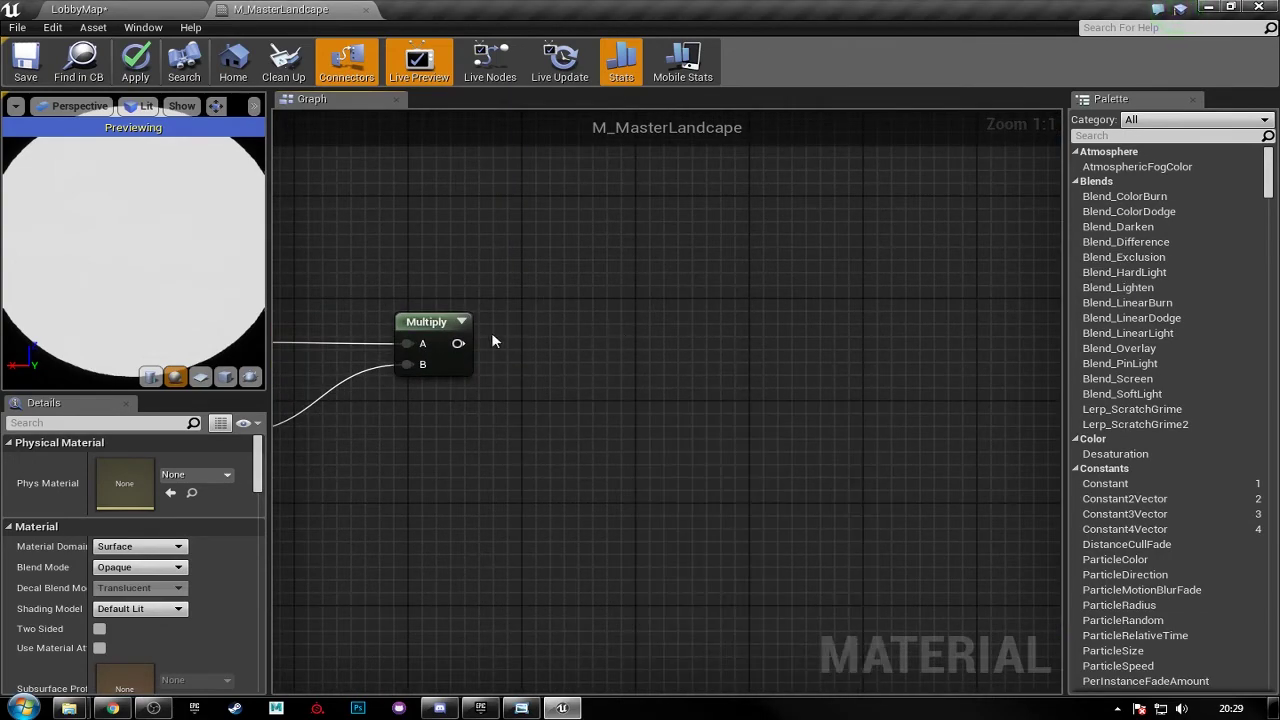
{"action": "left_click_drag", "start_coordinate": [458, 343], "coordinate": [538, 346]}
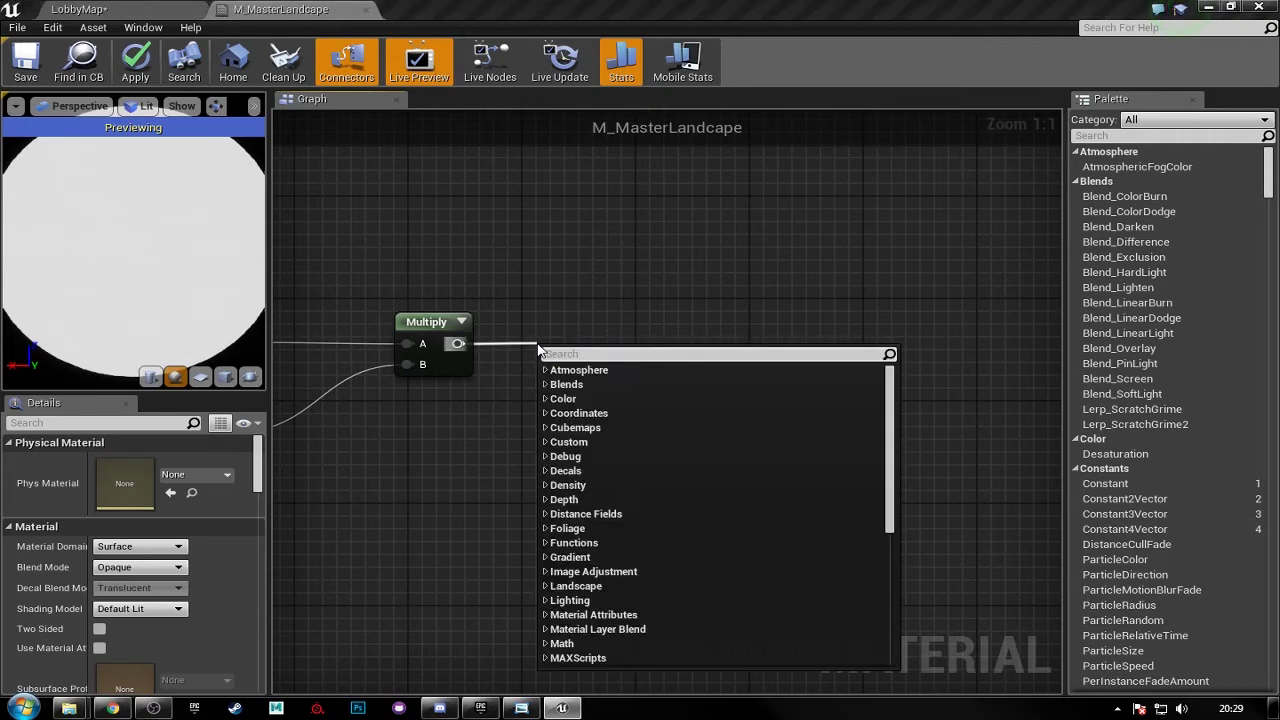
{"action": "type", "text": "mask"}
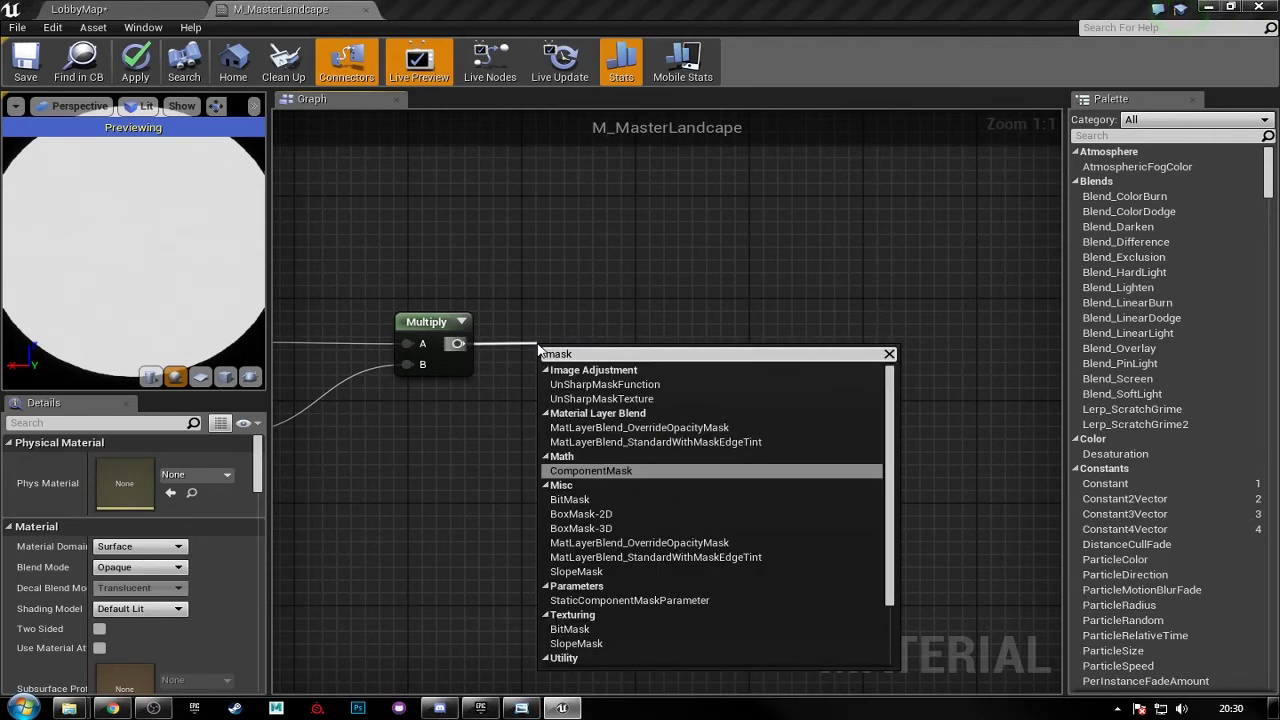
{"action": "key", "text": "Return"}
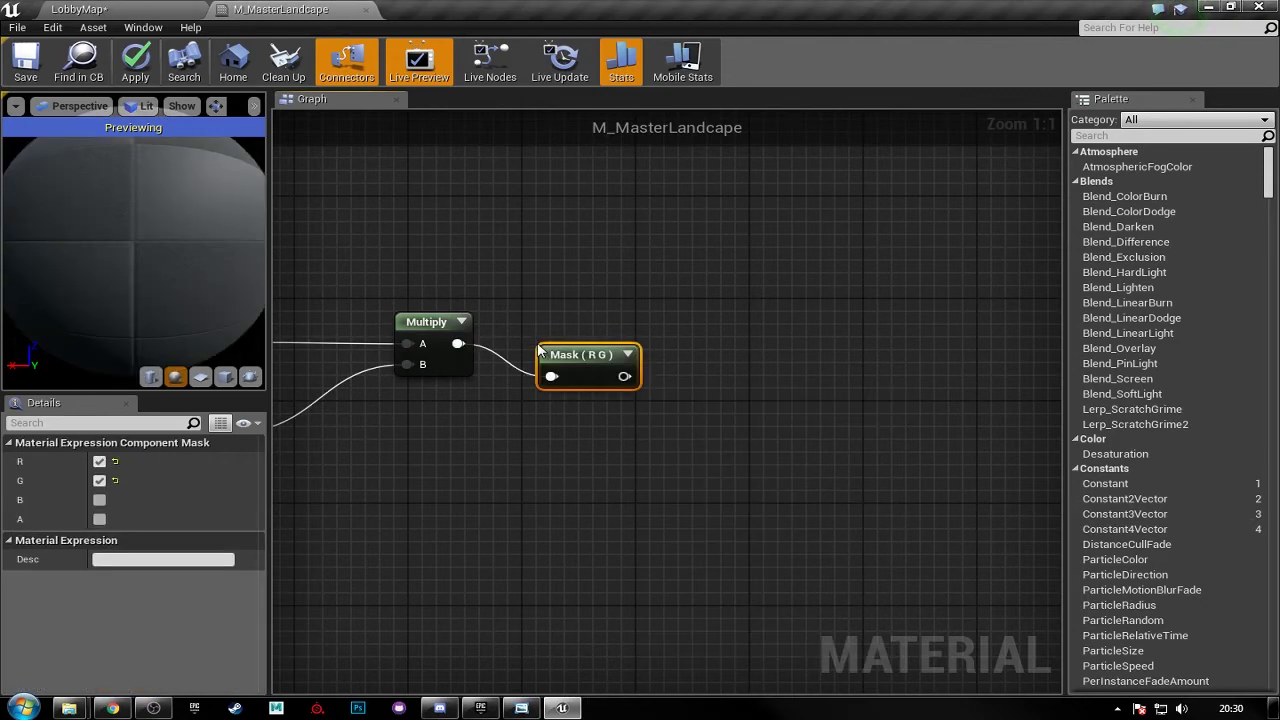
{"action": "left_click_drag", "start_coordinate": [594, 359], "coordinate": [606, 327]}
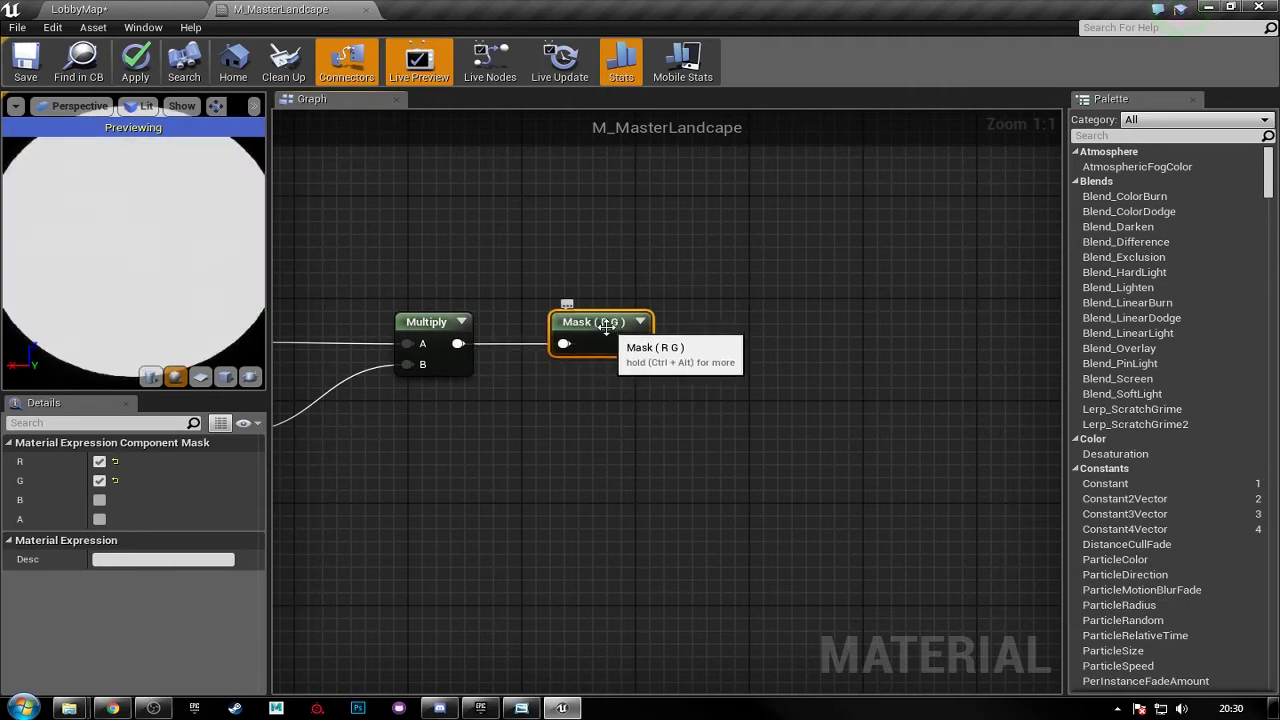
{"action": "scroll", "coordinate": [623, 400], "scroll_direction": "down", "scroll_amount": 2}
{"action": "right_click_drag", "start_coordinate": [623, 412], "coordinate": [557, 367]}
{"action": "left_click", "coordinate": [483, 416]}
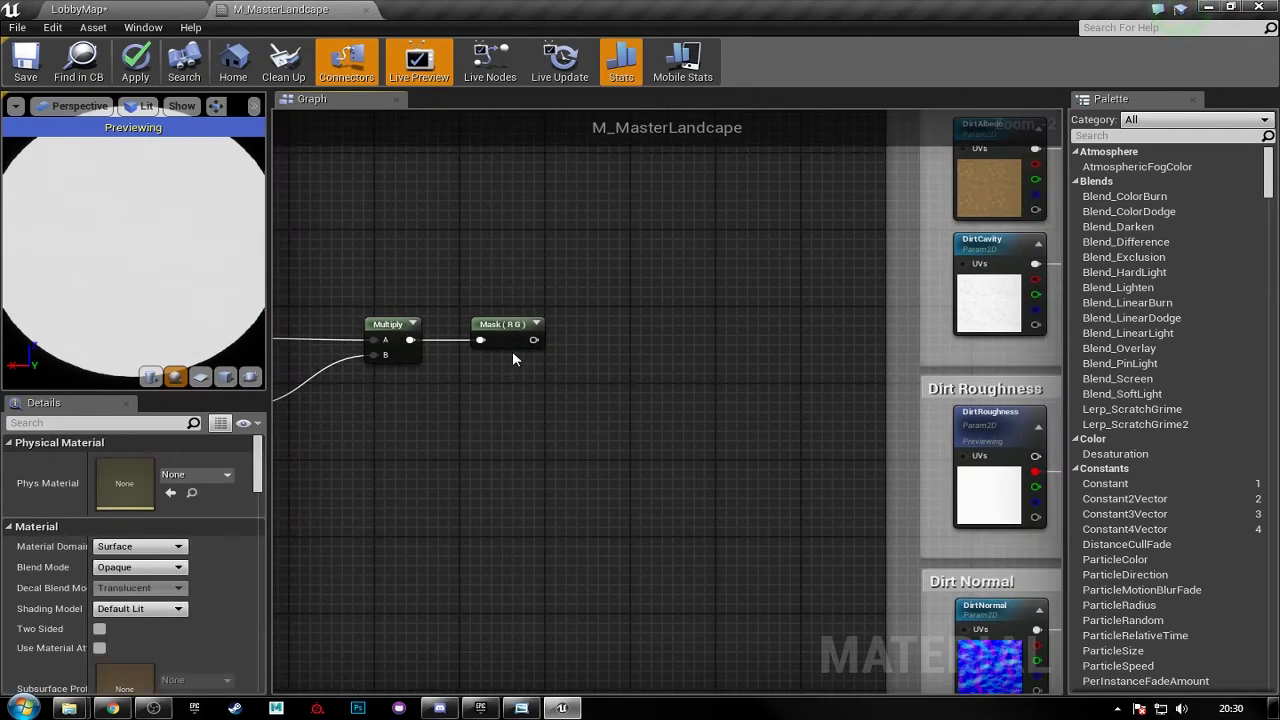
{"action": "scroll", "coordinate": [512, 352], "scroll_direction": "up", "scroll_amount": 1}
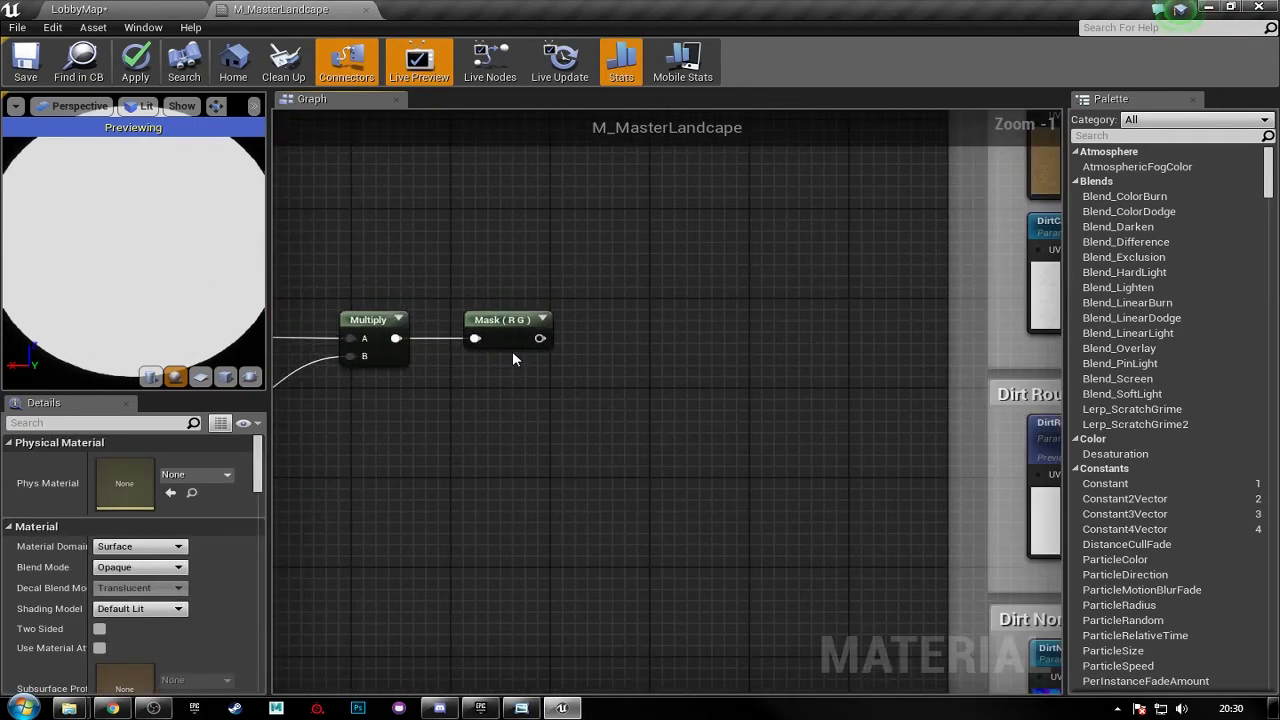
- Add a second Multiply node after the RG mask and connect the mask output to its A input
{"action": "left_click", "coordinate": [614, 326]}
{"action": "left_click_drag", "start_coordinate": [543, 344], "coordinate": [626, 345]}
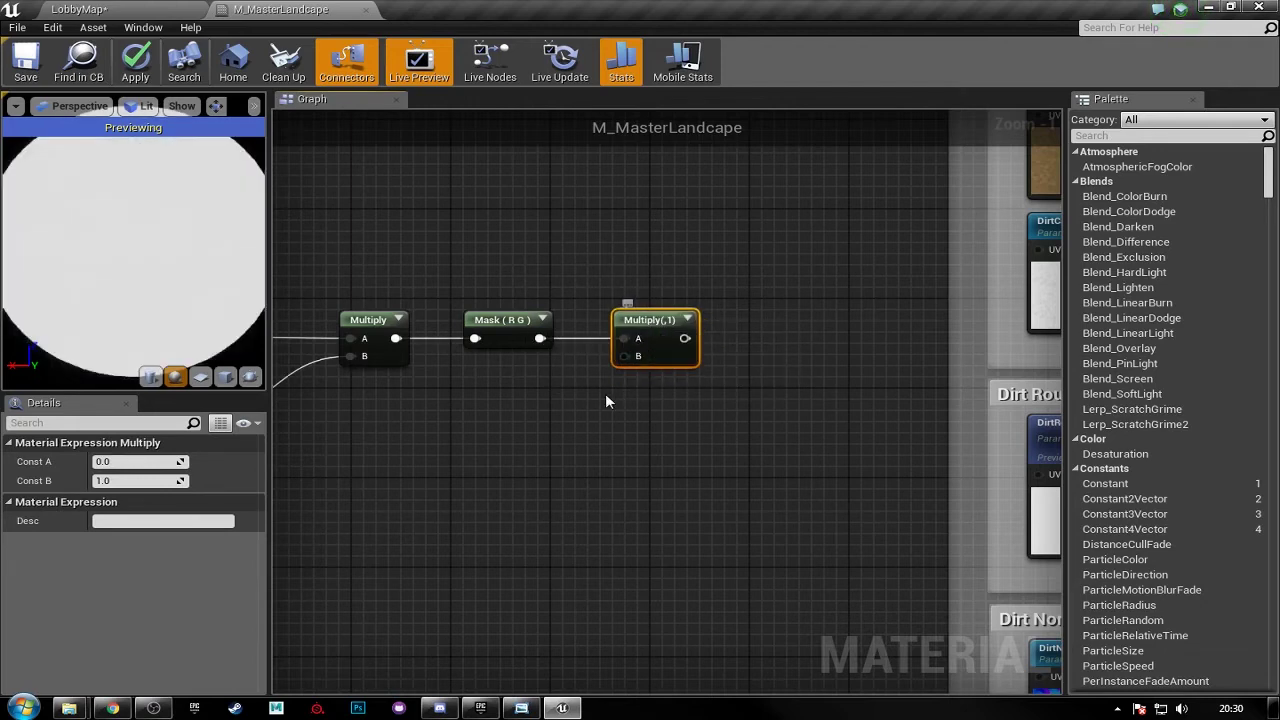
- Connect the new Multiply output to the UVs inputs of DirtAlbedo, DirtCavity and DirtRoughness
{"action": "scroll", "coordinate": [600, 401], "scroll_direction": "down", "scroll_amount": 1}
{"action": "scroll", "coordinate": [651, 396], "scroll_direction": "down", "scroll_amount": 3}
{"action": "right_click_drag", "start_coordinate": [760, 467], "coordinate": [670, 421]}
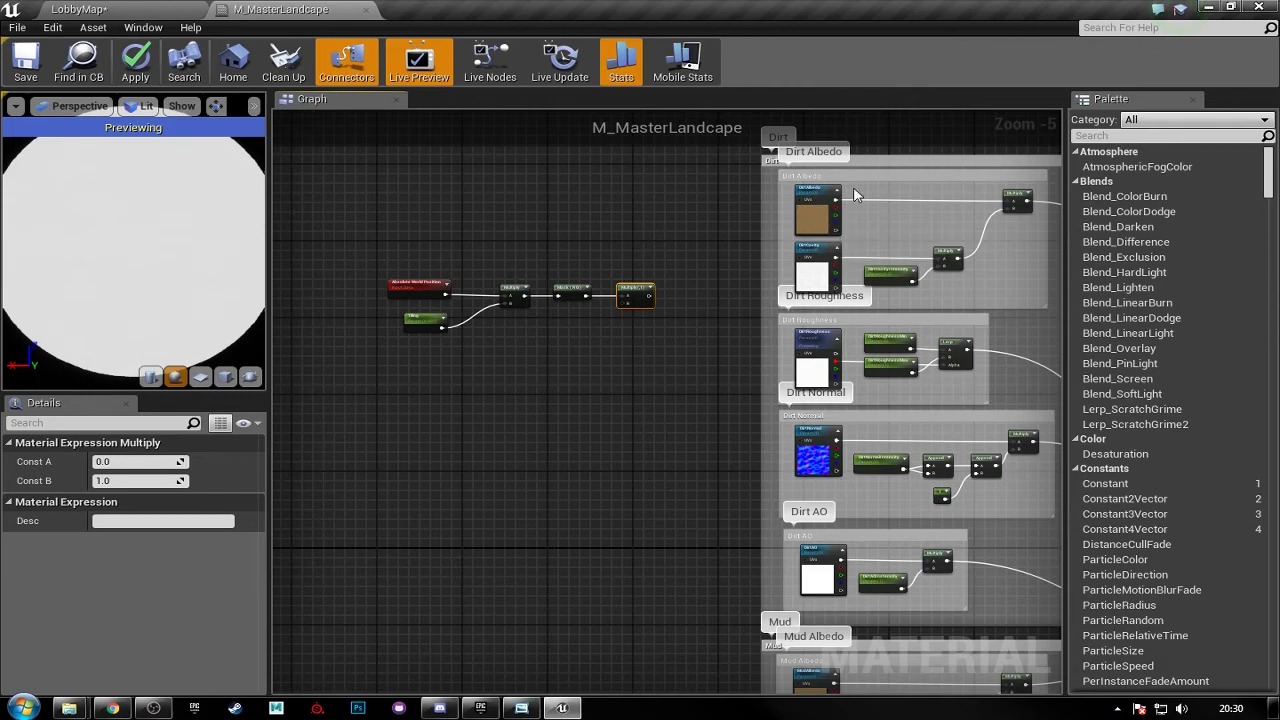
{"action": "right_click_drag", "start_coordinate": [688, 631], "coordinate": [688, 539]}
{"action": "right_click_drag", "start_coordinate": [757, 594], "coordinate": [680, 340]}
{"action": "scroll", "coordinate": [656, 347], "scroll_direction": "up", "scroll_amount": 1}
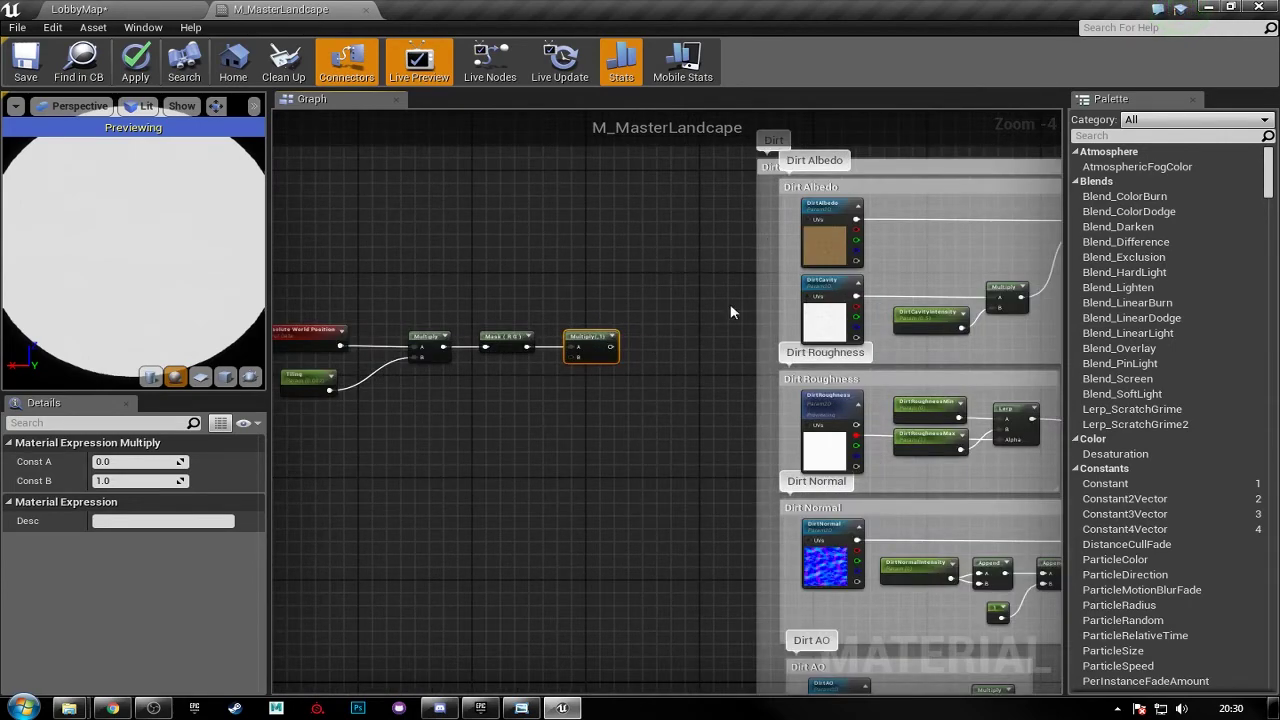
{"action": "scroll", "coordinate": [665, 410], "scroll_direction": "up", "scroll_amount": 2}
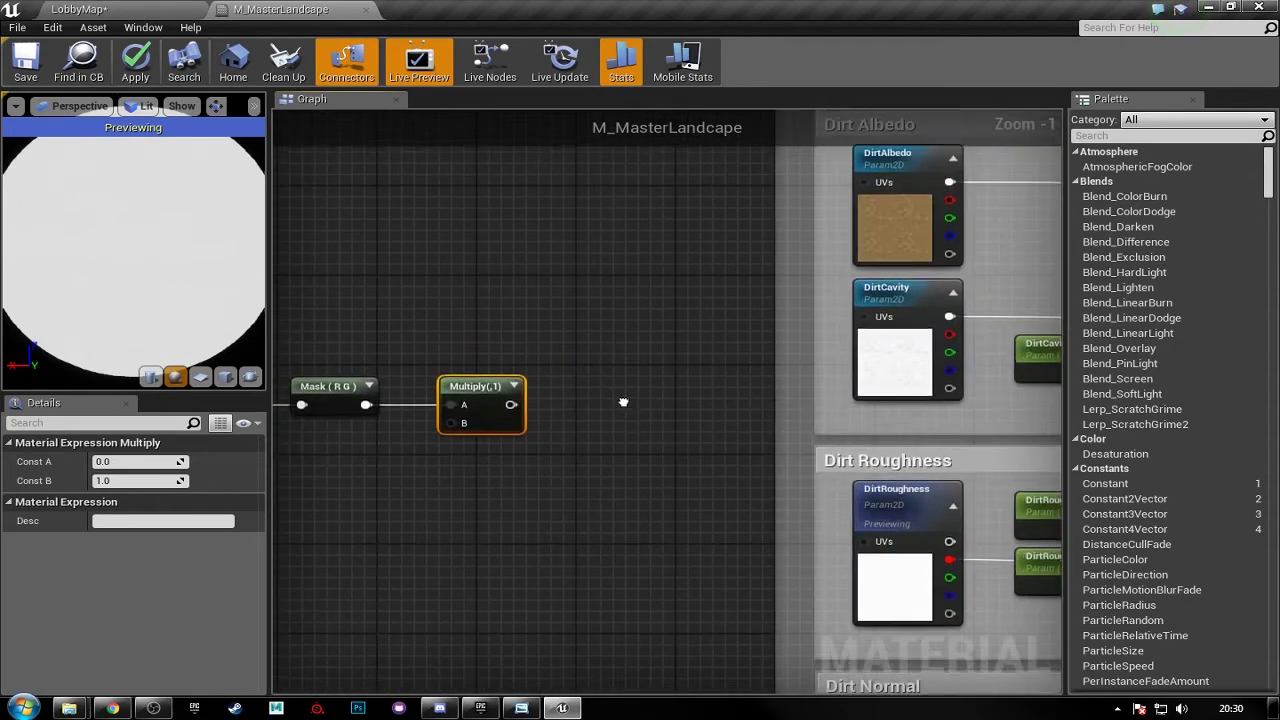
{"action": "scroll", "coordinate": [757, 265], "scroll_direction": "up", "scroll_amount": 1}
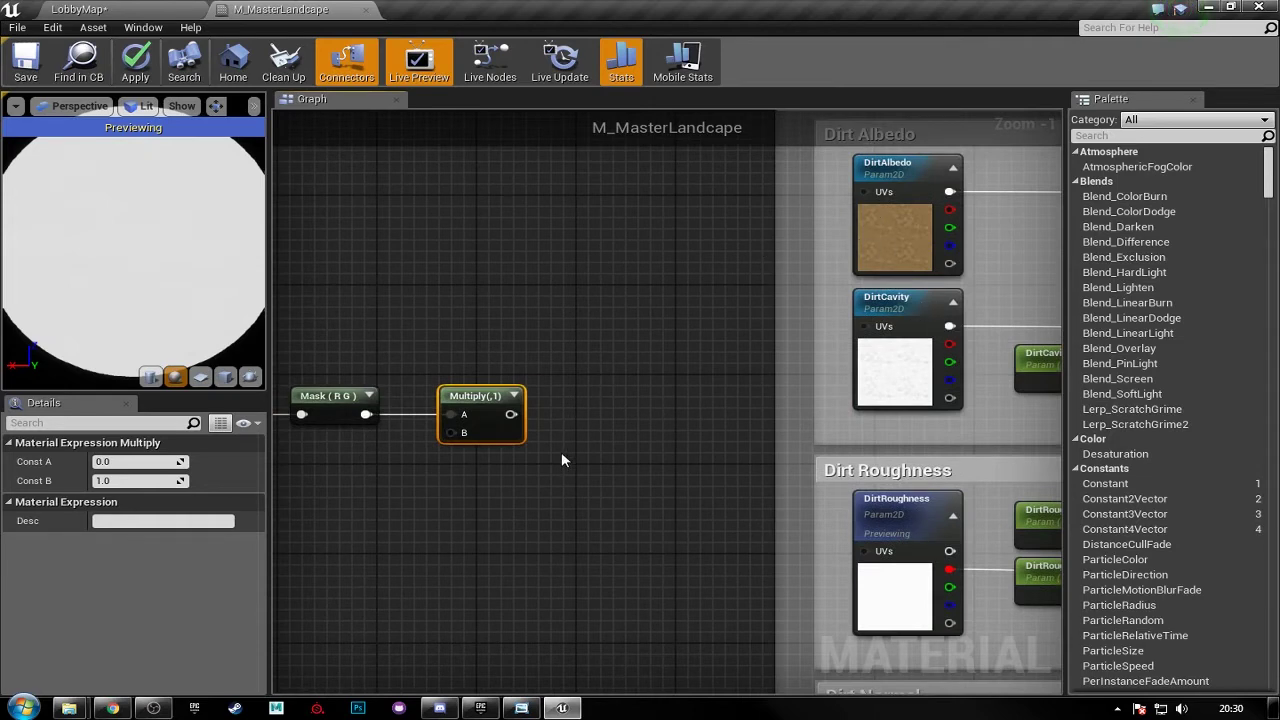
{"action": "left_click_drag", "start_coordinate": [760, 262], "coordinate": [848, 212]}
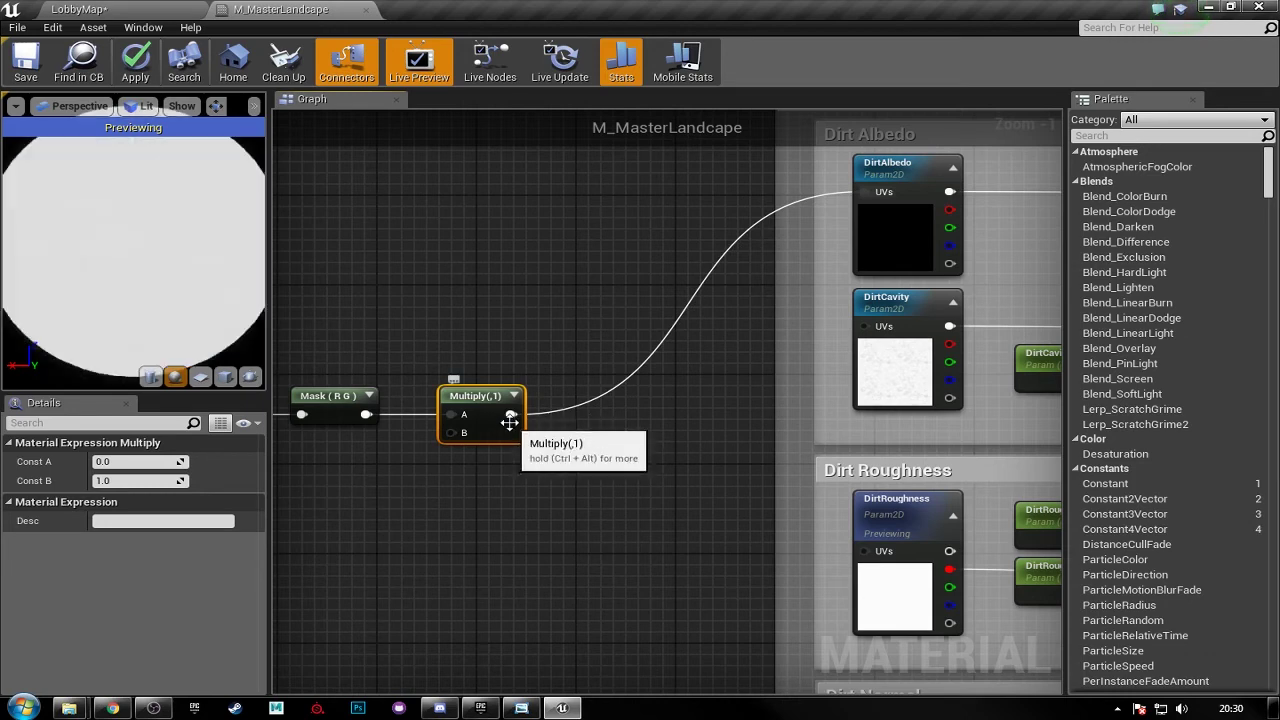
{"action": "left_click_drag", "start_coordinate": [511, 414], "coordinate": [862, 327]}
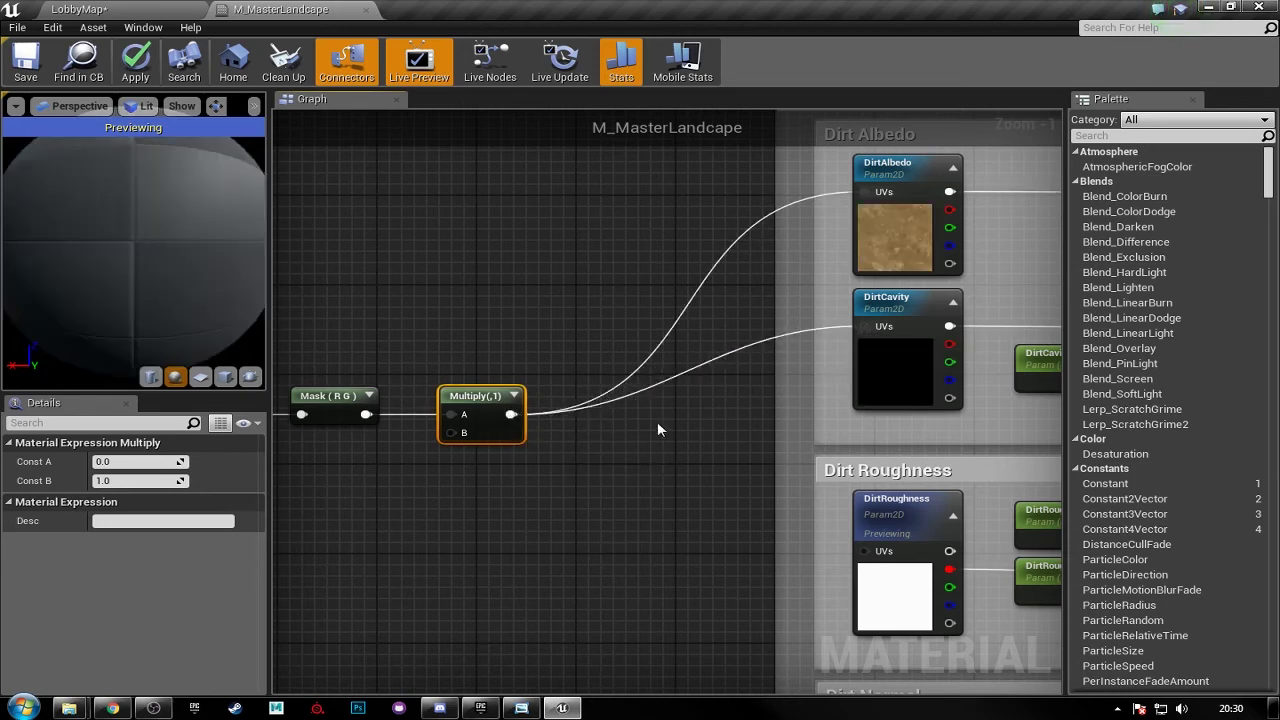
{"action": "left_click_drag", "start_coordinate": [511, 414], "coordinate": [864, 551]}
- Connect the same Multiply output to the UVs inputs of DirtNormal and DirtAO
{"action": "left_click_drag", "start_coordinate": [736, 551], "coordinate": [691, 459]}
{"action": "right_click_drag", "start_coordinate": [691, 459], "coordinate": [654, 372]}
{"action": "left_click_drag", "start_coordinate": [428, 236], "coordinate": [782, 575]}
{"action": "scroll", "coordinate": [695, 465], "scroll_direction": "down", "scroll_amount": 2}
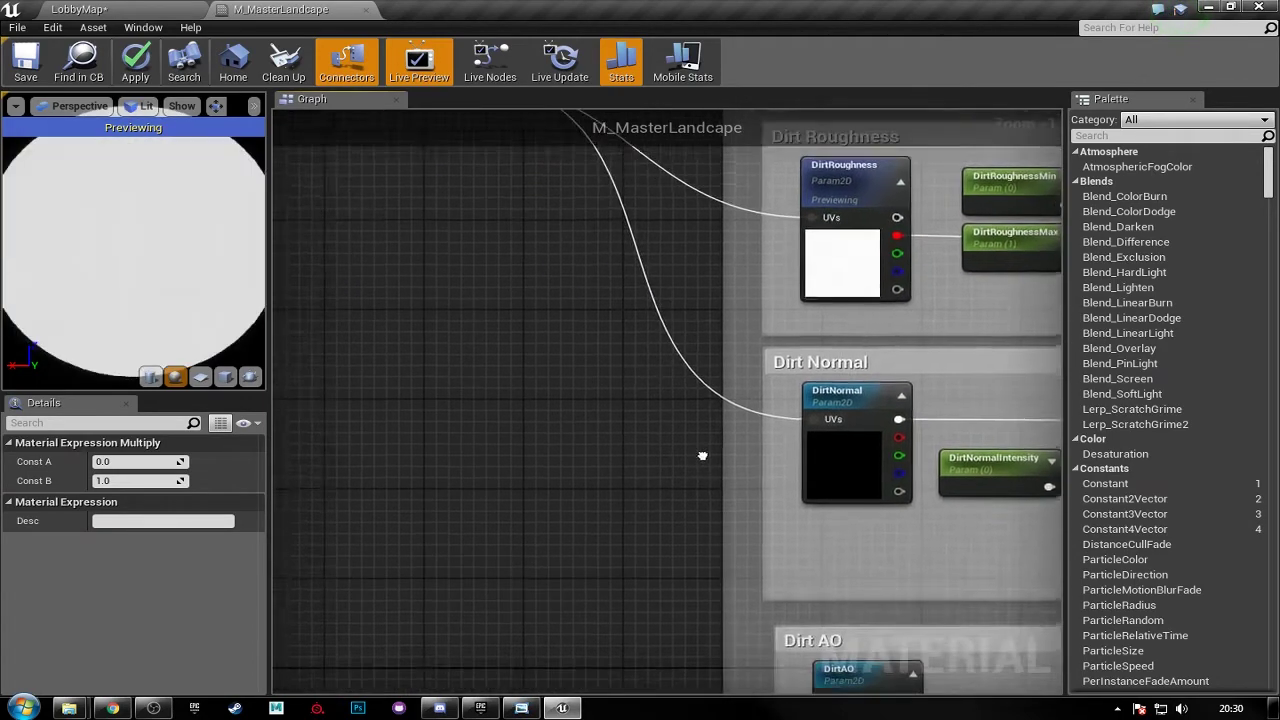
{"action": "left_click_drag", "start_coordinate": [514, 164], "coordinate": [800, 640]}
- Add a Constant node beneath the RG mask and connect it to the B input of the second Multiply
{"action": "scroll", "coordinate": [620, 362], "scroll_direction": "up", "scroll_amount": 2}
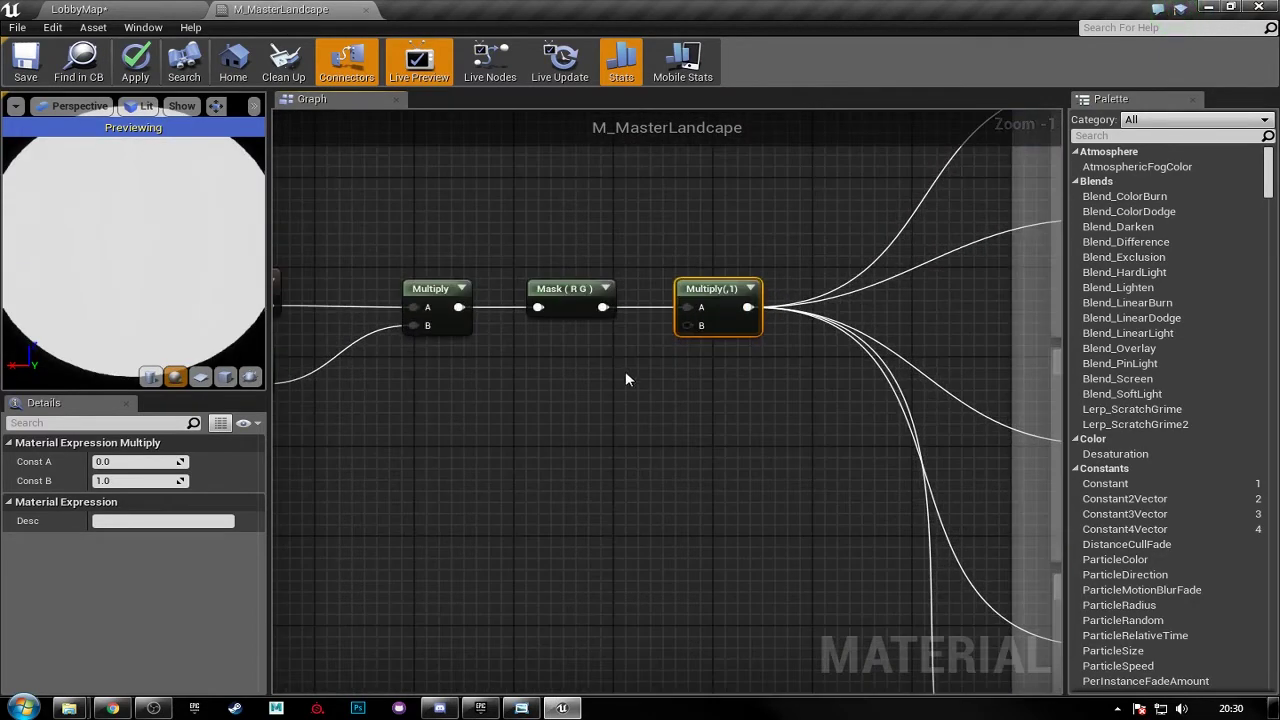
{"action": "left_click", "coordinate": [615, 367]}
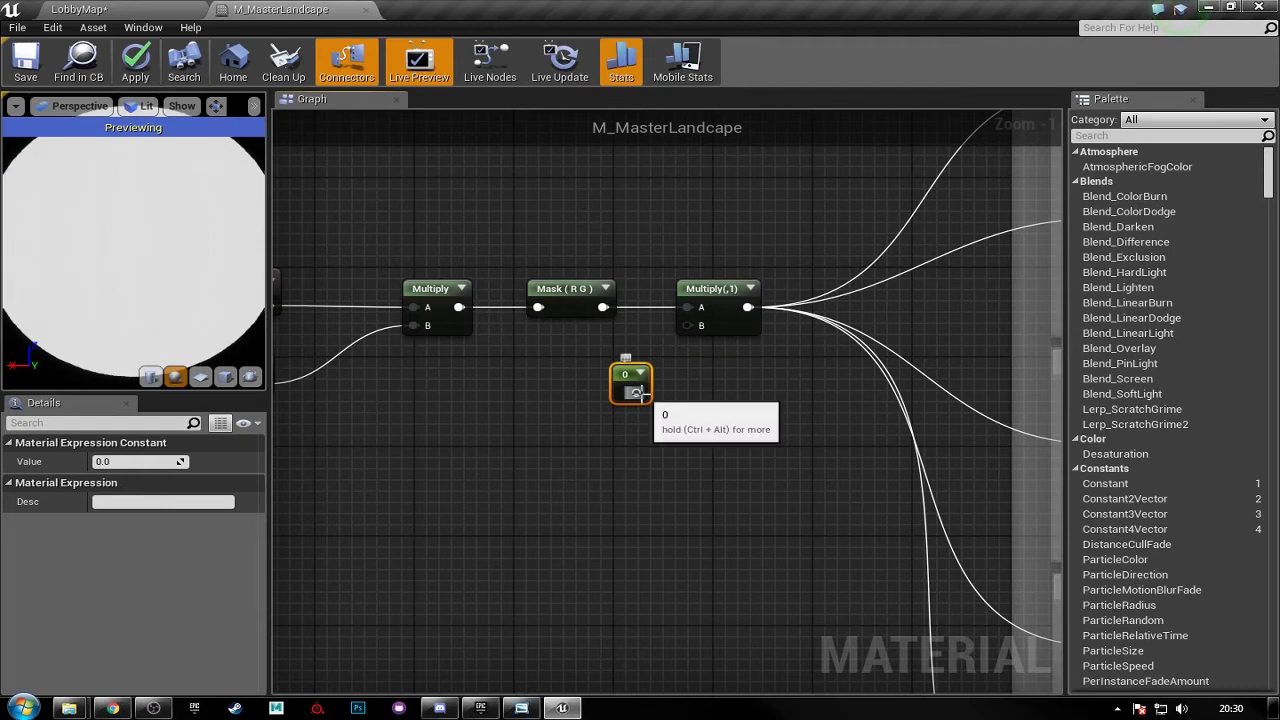
{"action": "left_click_drag", "start_coordinate": [637, 392], "coordinate": [690, 326]}
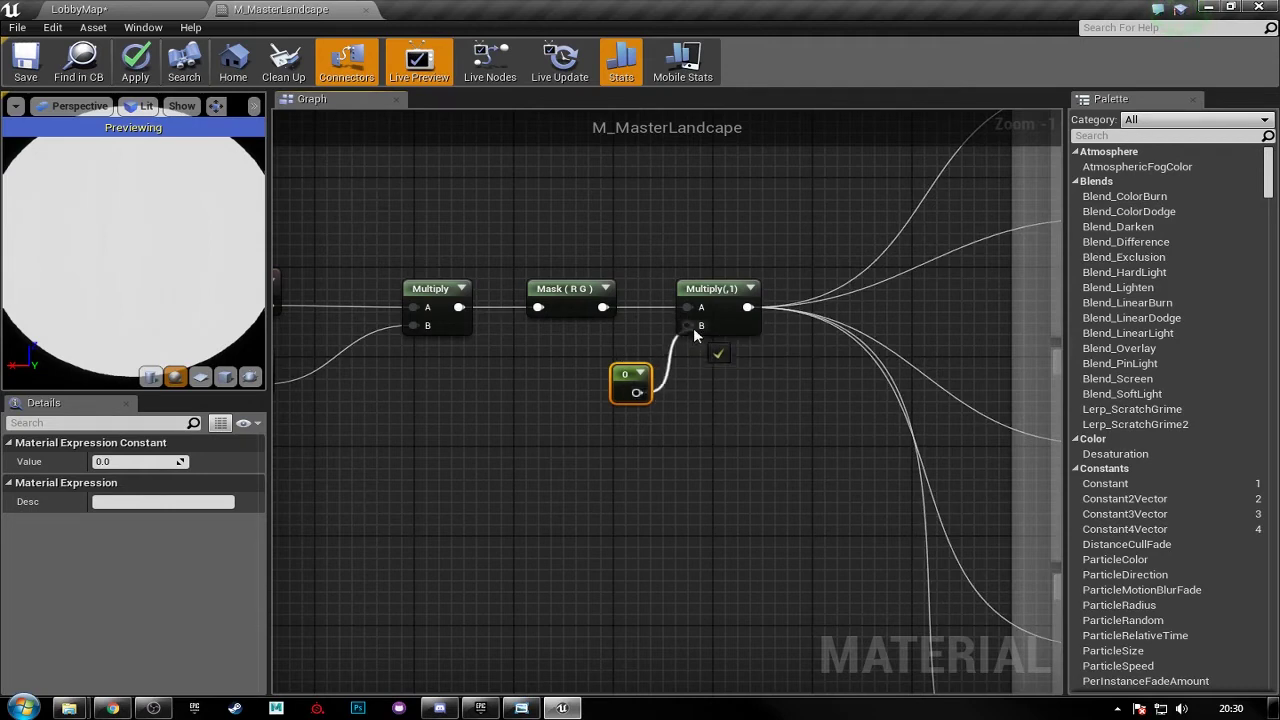
{"action": "left_click_drag", "start_coordinate": [632, 378], "coordinate": [586, 364]}
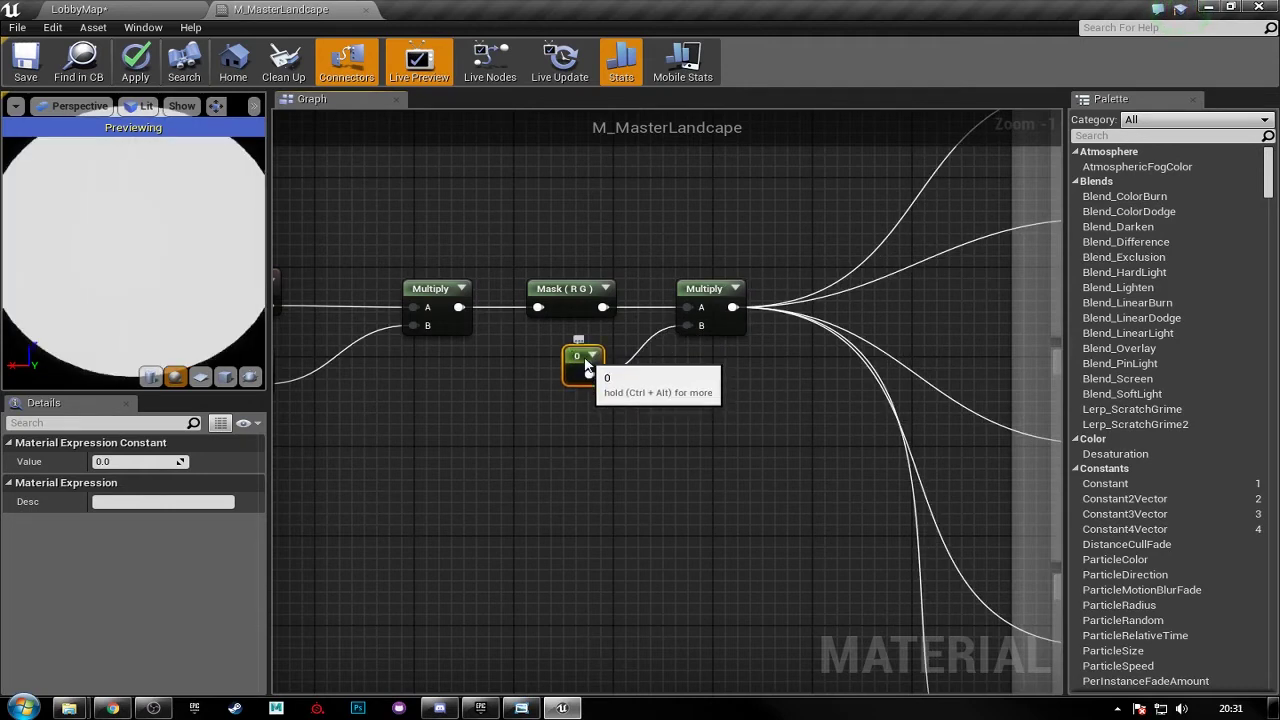
- Convert the new constant to a parameter named DirtTiling in the Dirt group
{"action": "right_click", "coordinate": [586, 365]}
{"action": "left_click", "coordinate": [650, 366]}
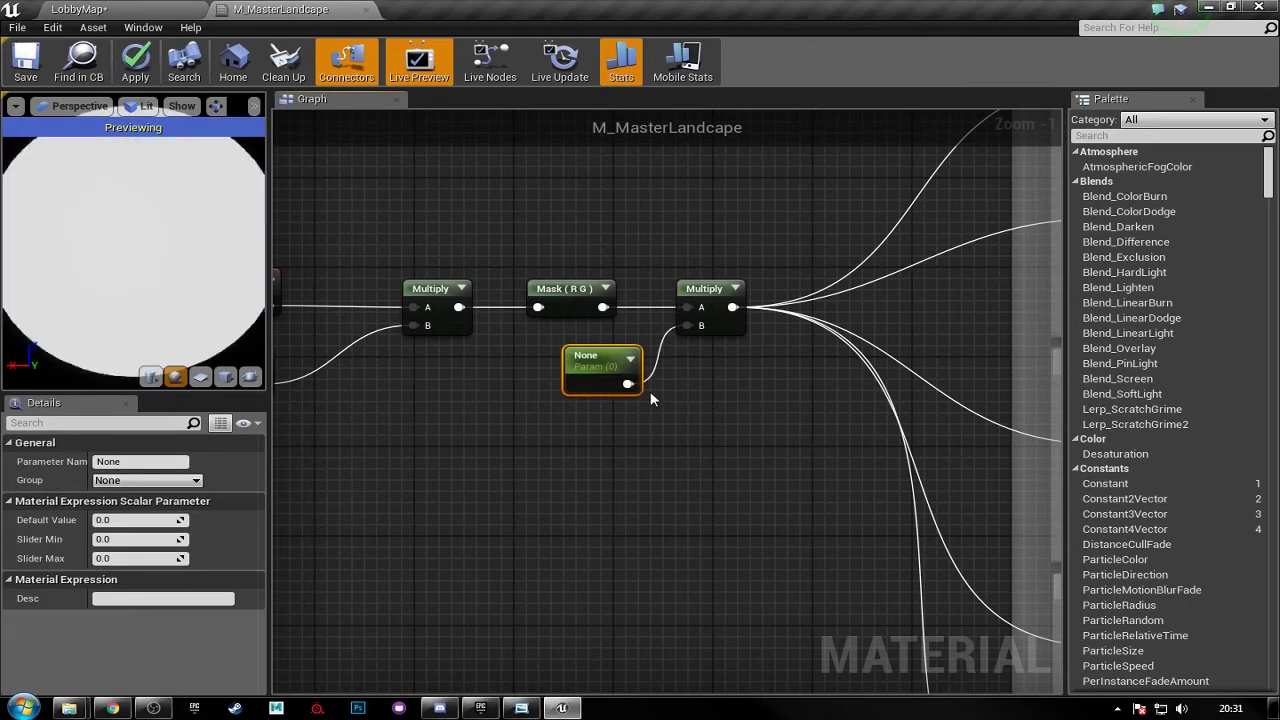
{"action": "left_click", "coordinate": [146, 463]}
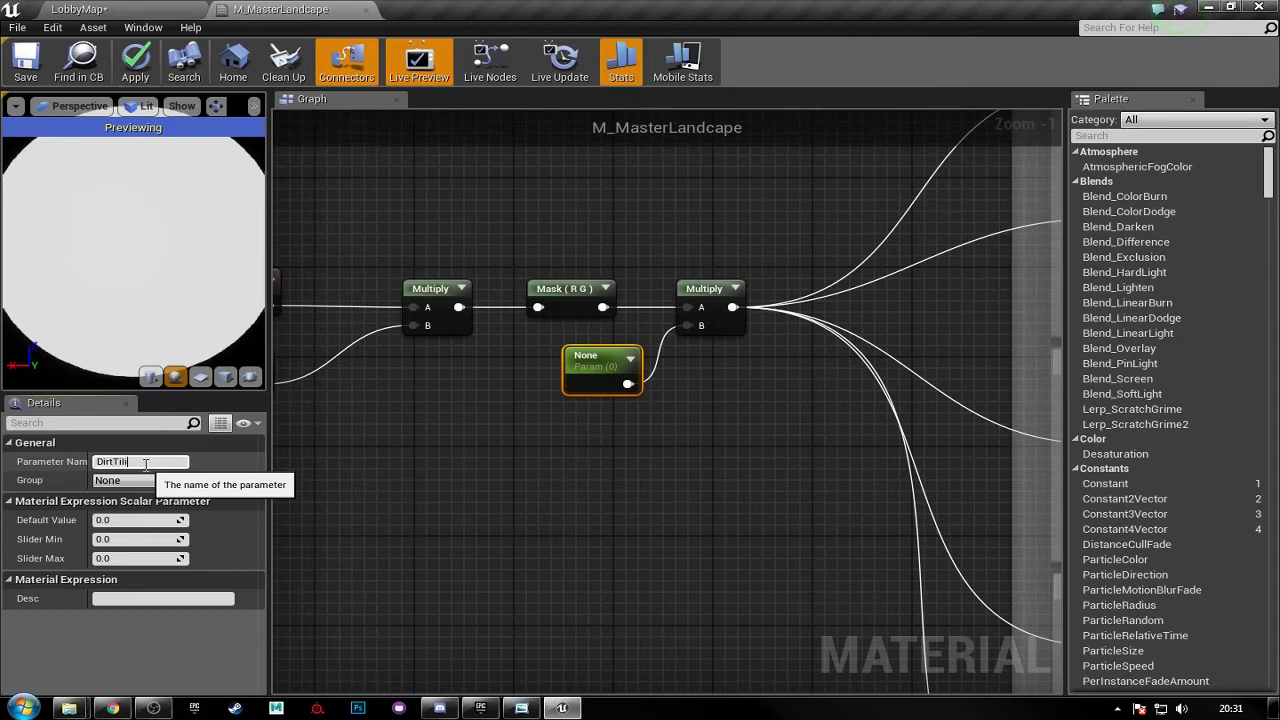
{"action": "key", "text": "Return"}
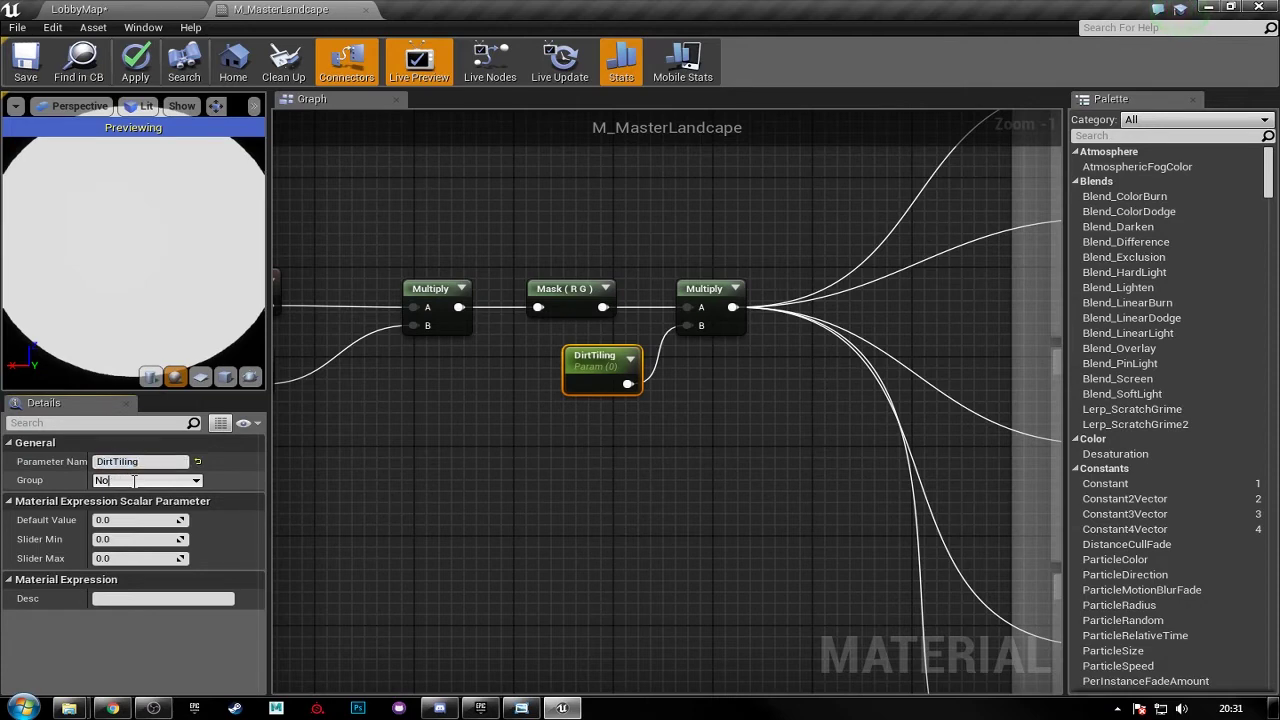
{"action": "key", "text": "Return"}
- Duplicate the DirtTiling parameter with its Multiply node and align the copy directly beneath the originals
{"action": "right_click_drag", "start_coordinate": [624, 458], "coordinate": [592, 444]}
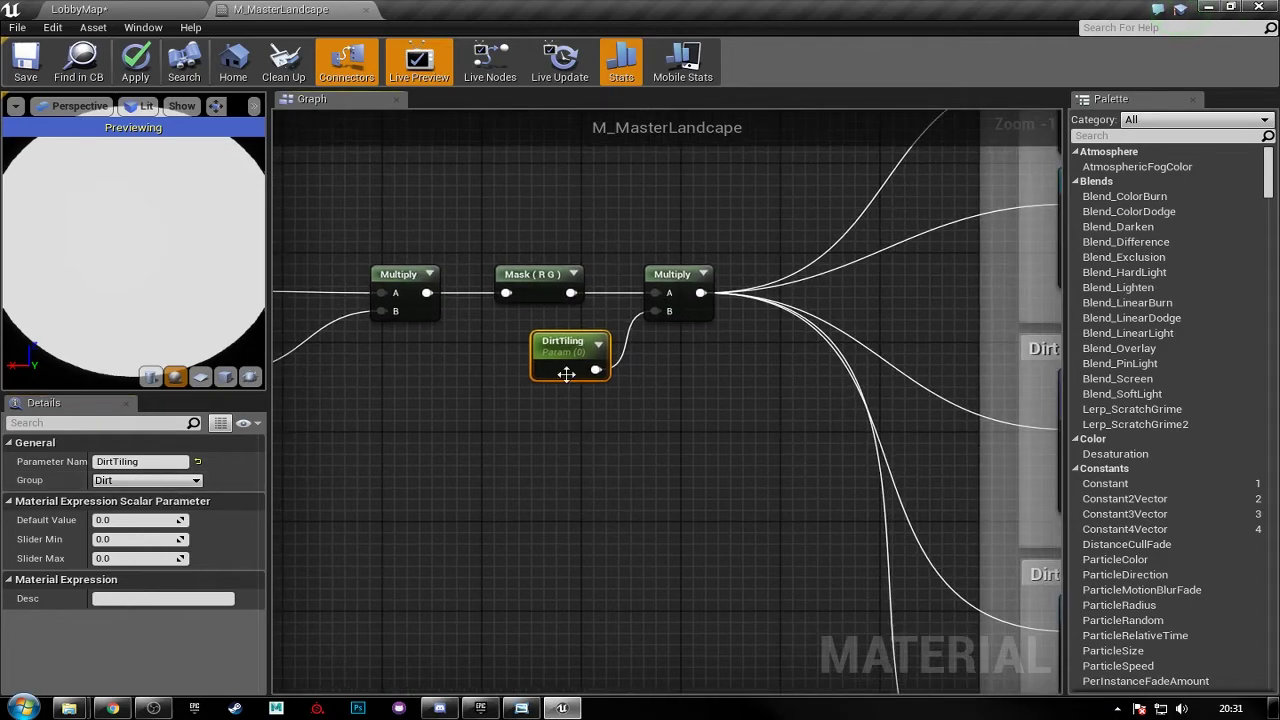
{"action": "left_click", "coordinate": [680, 512]}
{"action": "right_click_drag", "start_coordinate": [683, 428], "coordinate": [618, 384]}
{"action": "scroll", "coordinate": [648, 414], "scroll_direction": "down", "scroll_amount": 2}
{"action": "scroll", "coordinate": [620, 344], "scroll_direction": "up", "scroll_amount": 2}
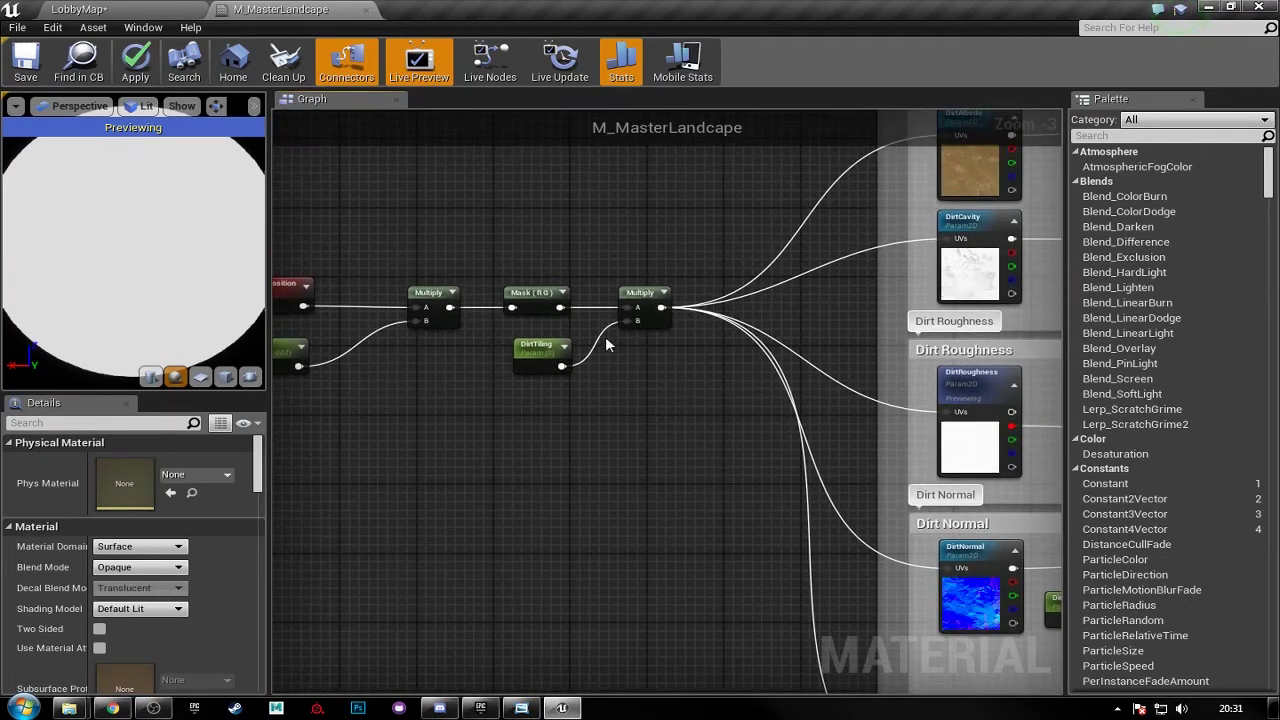
{"action": "left_click", "coordinate": [655, 303]}
{"action": "left_click", "coordinate": [525, 360], "text": "ctrl"}
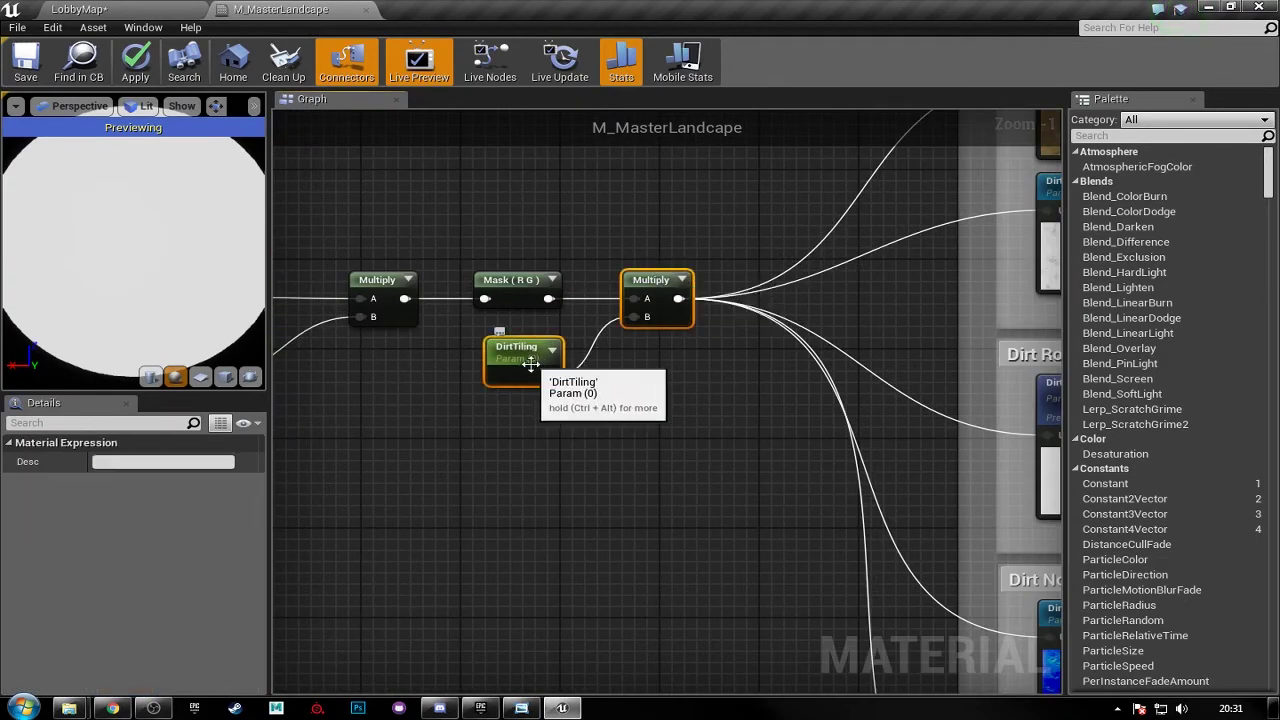
{"action": "key", "text": "ctrl+w"}
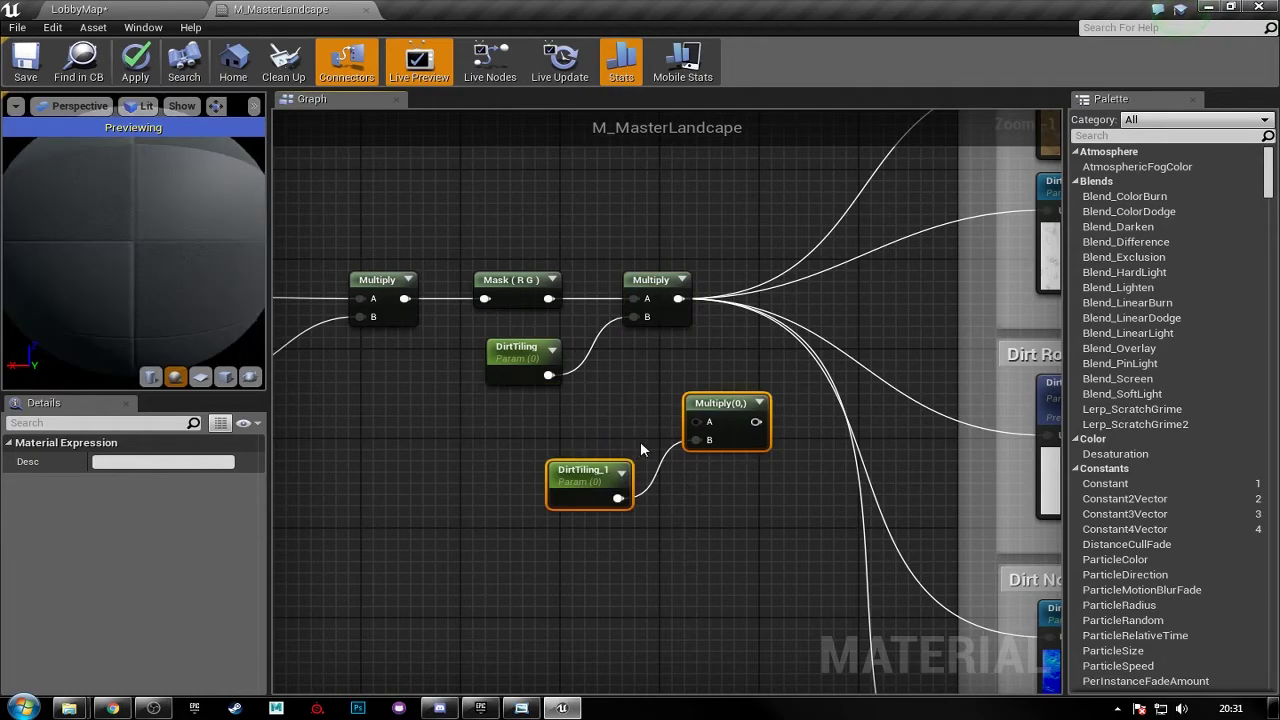
{"action": "left_click_drag", "start_coordinate": [713, 405], "coordinate": [650, 405]}
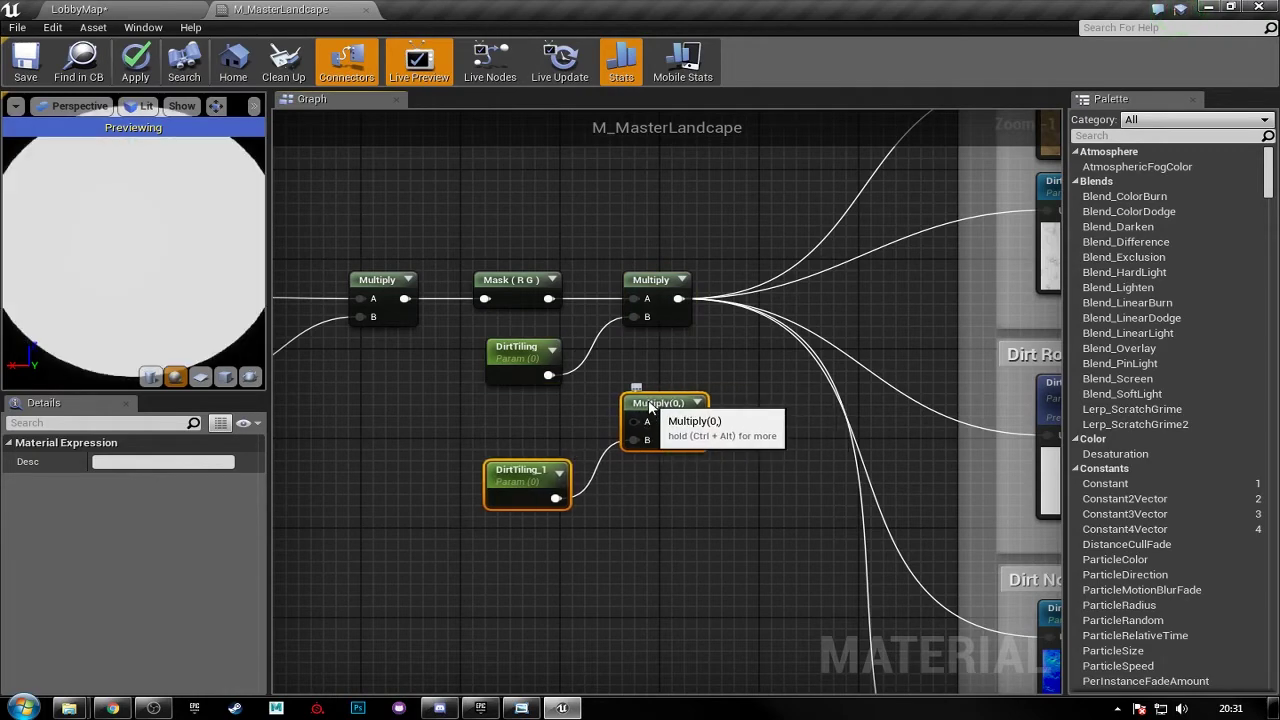
- Make another copy of the tiling parameter and Multiply pair and align it beneath the first copy
{"action": "right_click_drag", "start_coordinate": [626, 557], "coordinate": [632, 467]}
{"action": "key", "text": "ctrl+w"}
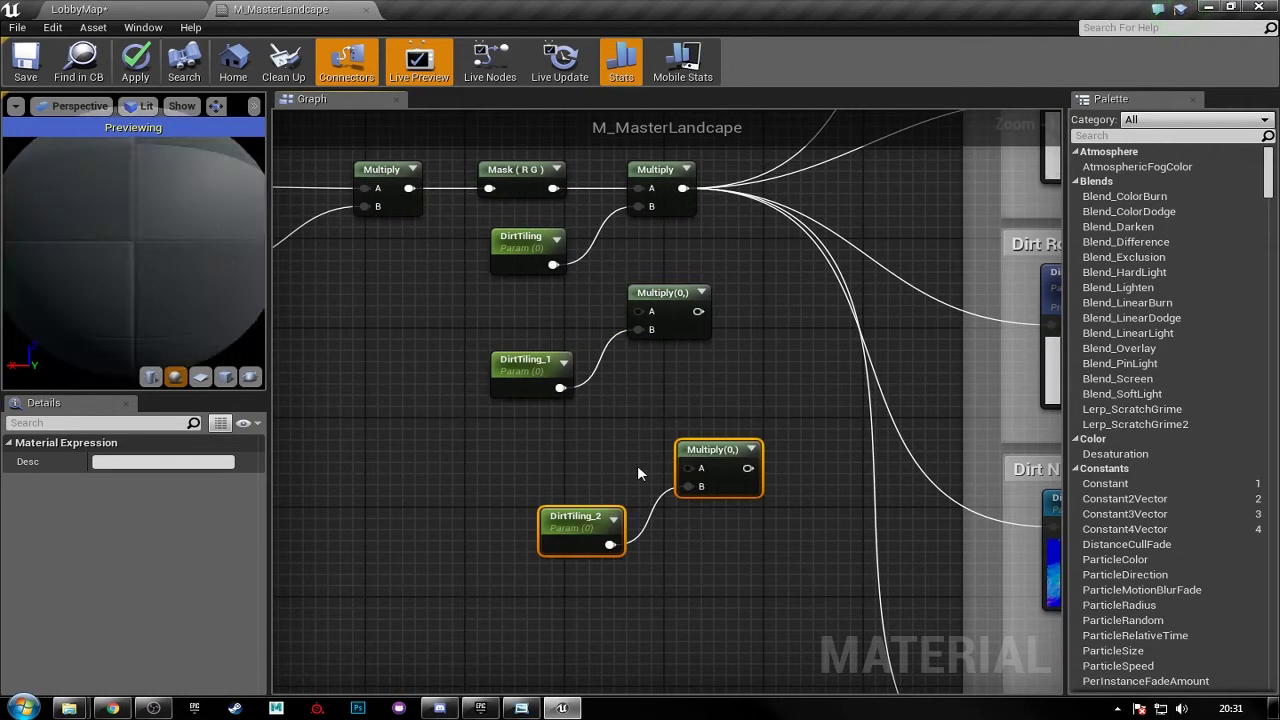
{"action": "left_click_drag", "start_coordinate": [709, 459], "coordinate": [663, 414]}
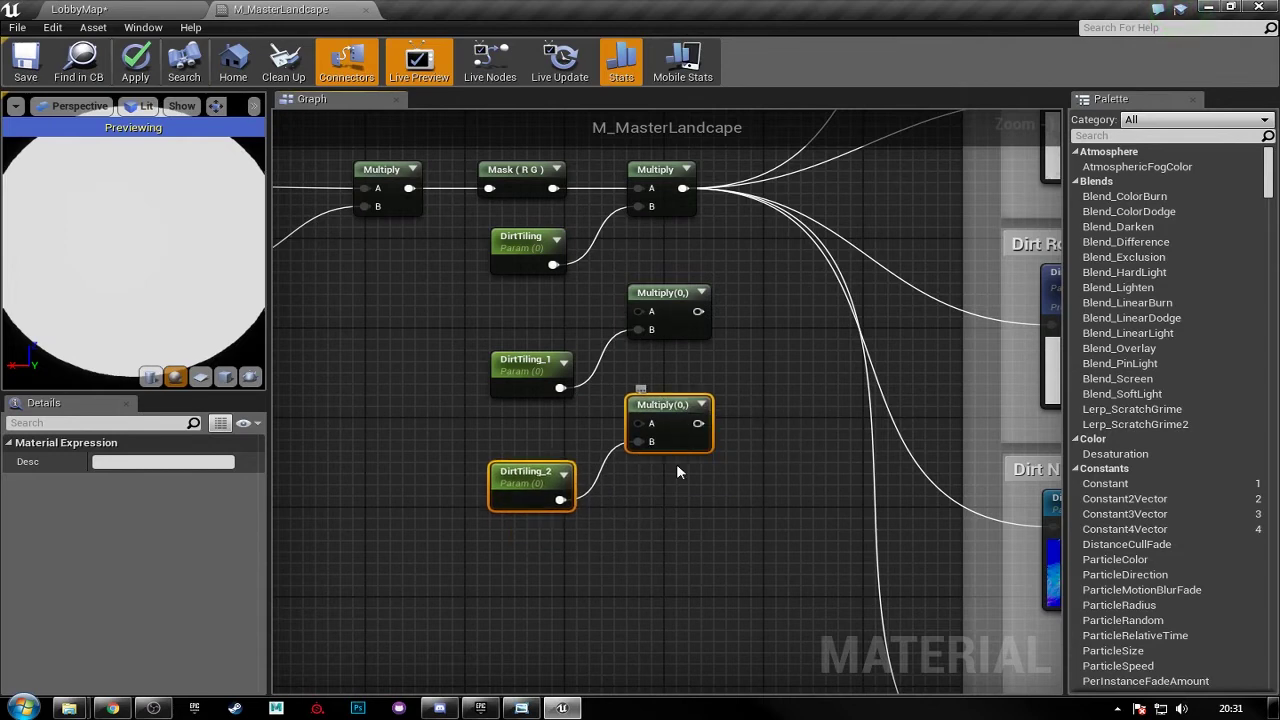
- Connect the RG mask output to the A inputs of both duplicated Multiply nodes
{"action": "right_click_drag", "start_coordinate": [637, 338], "coordinate": [643, 376]}
{"action": "left_click_drag", "start_coordinate": [559, 225], "coordinate": [650, 352]}
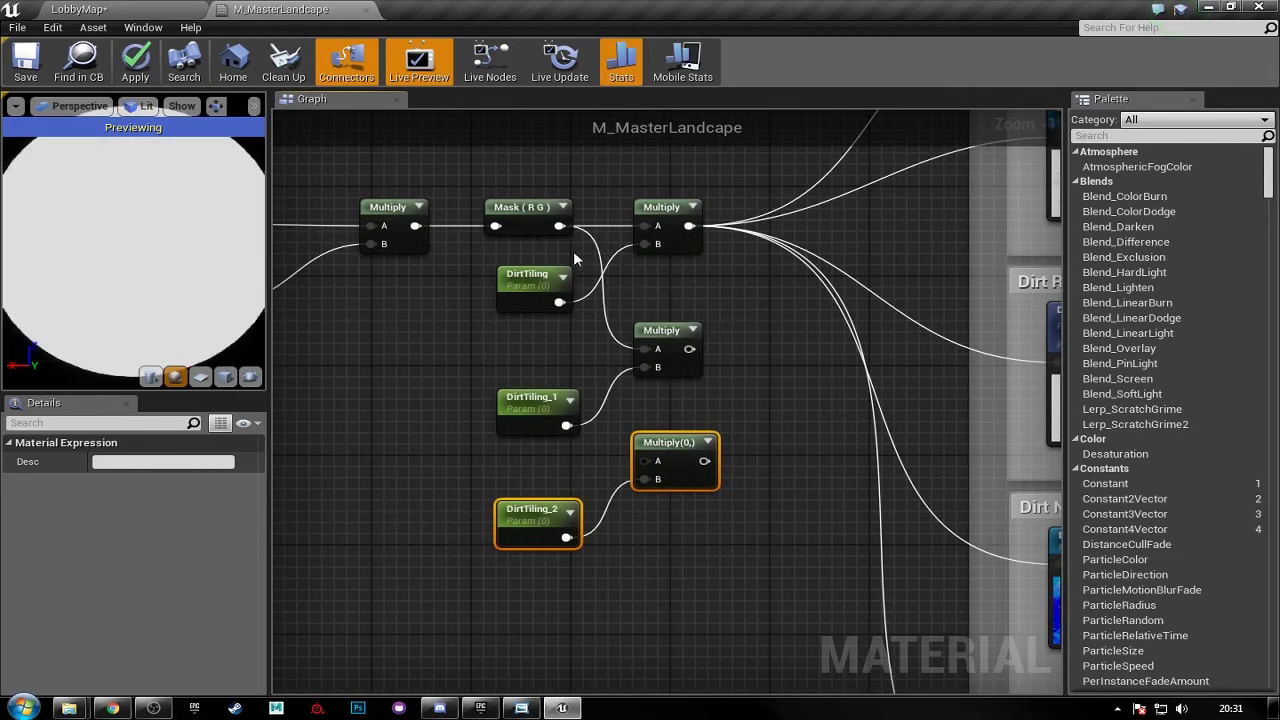
{"action": "left_click_drag", "start_coordinate": [559, 225], "coordinate": [648, 460]}
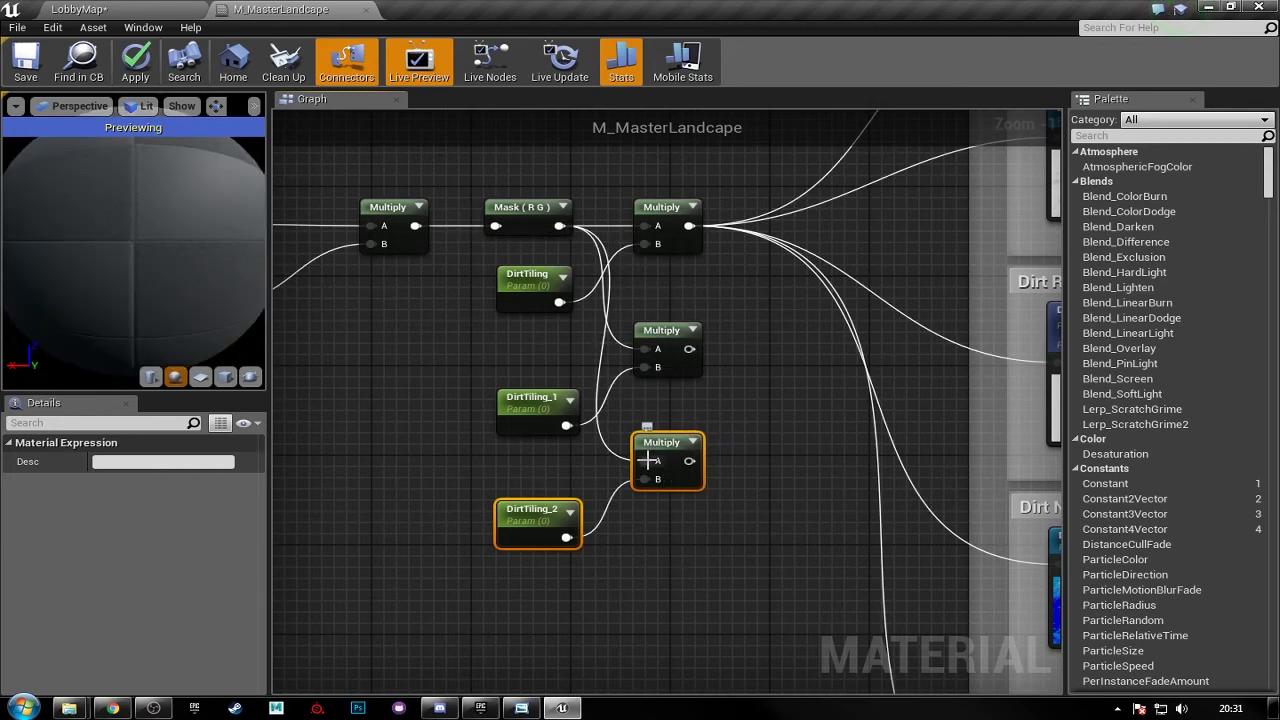
- Rename the first duplicated tiling parameter, DirtTiling_1, as MudTiling
{"action": "left_click", "coordinate": [540, 392]}
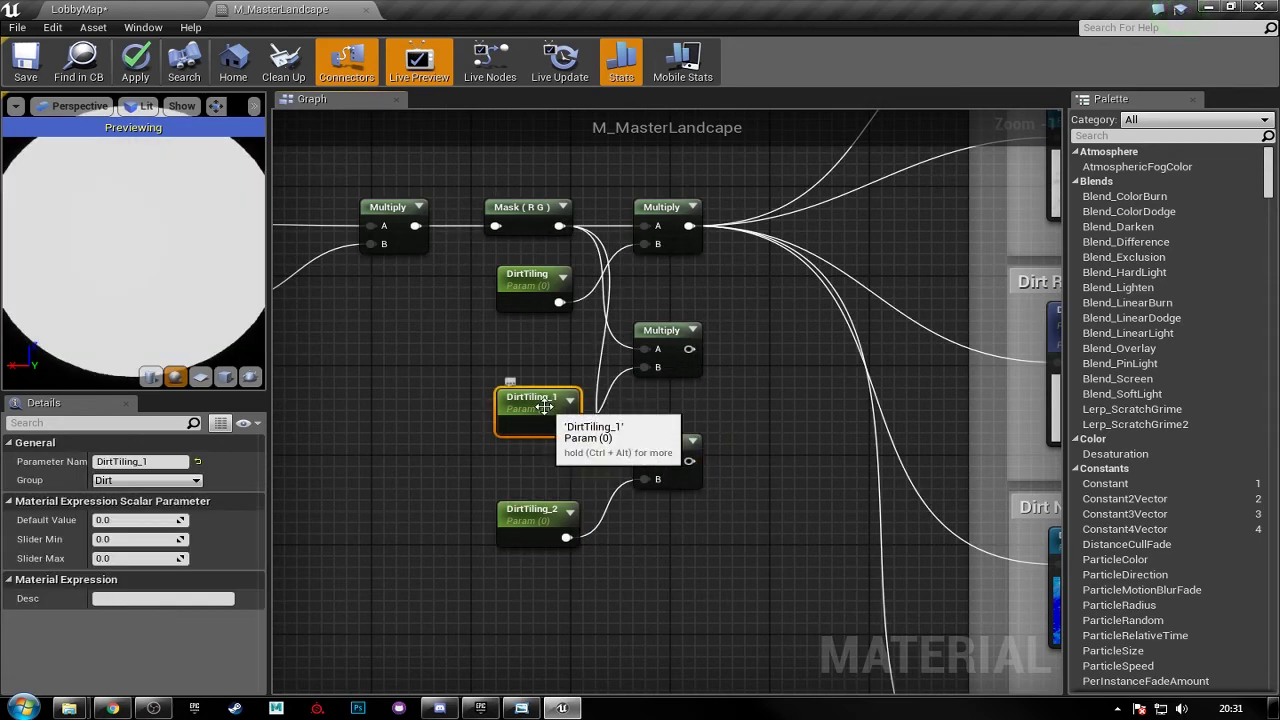
{"action": "left_click", "coordinate": [183, 461]}
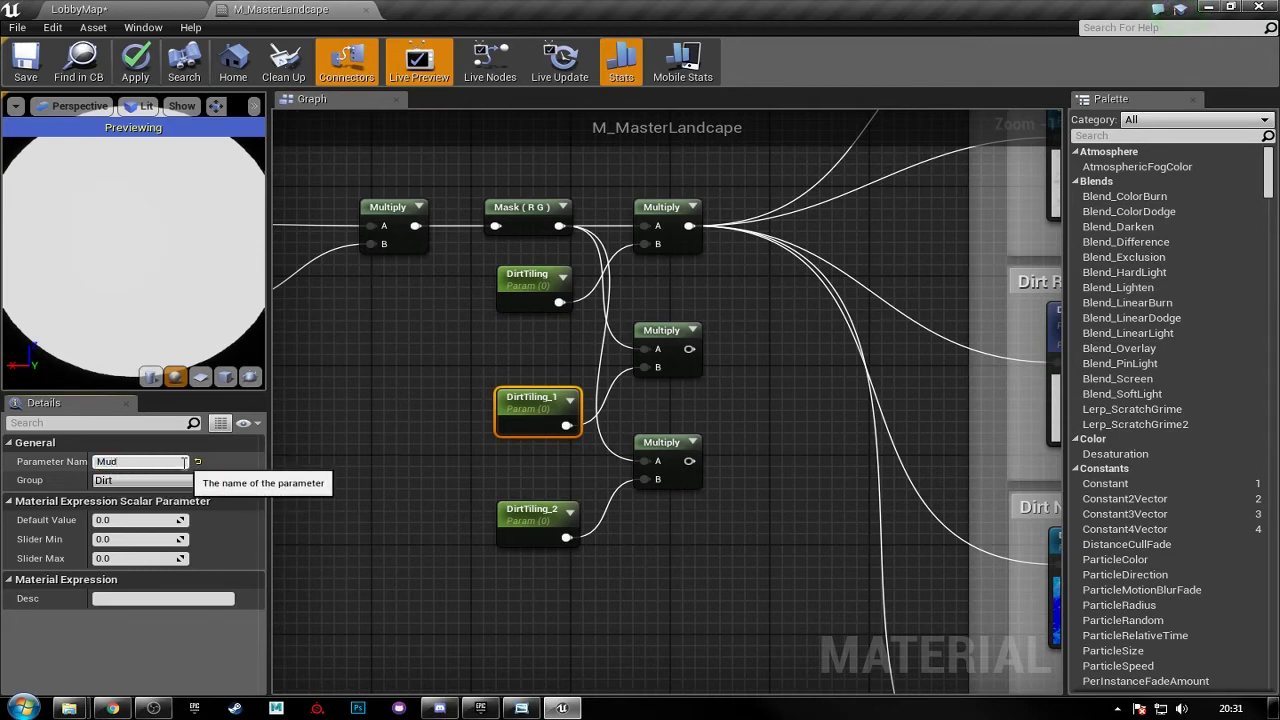
{"action": "type", "text": "MudTiling"}
{"action": "key", "text": "Return"}
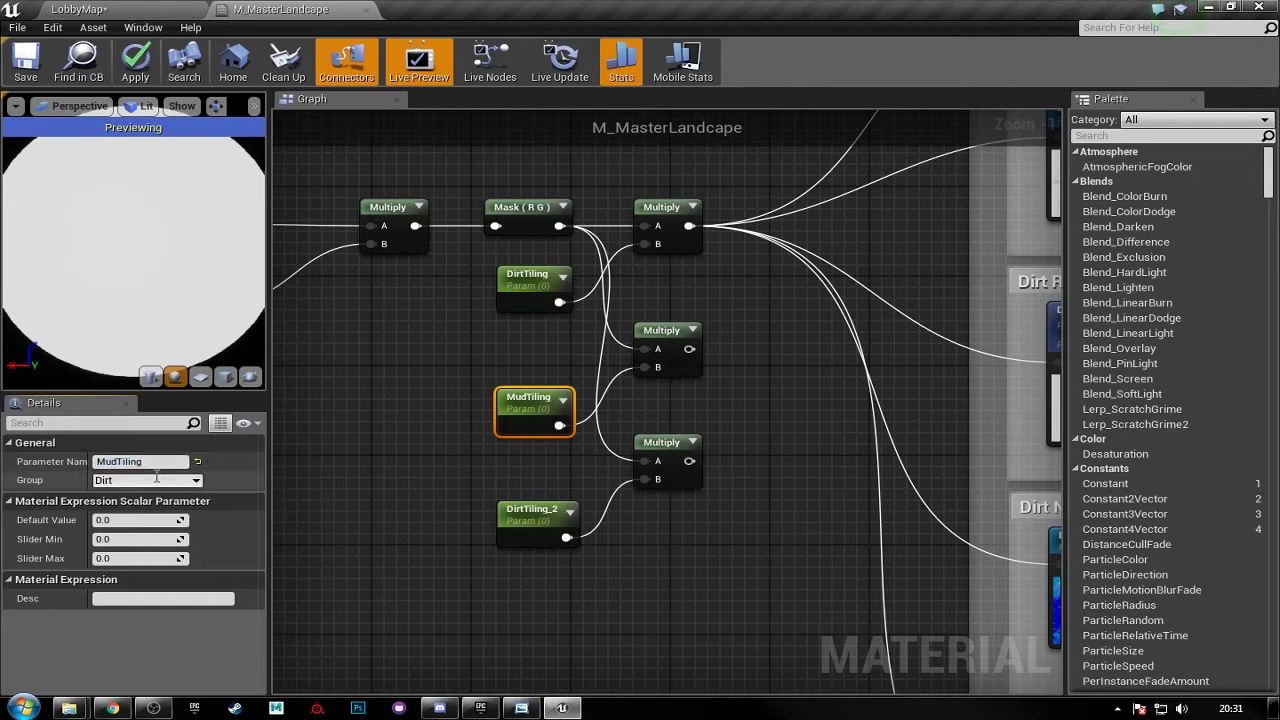
- Assign the MudTiling parameter to the Mud group
{"action": "left_click", "coordinate": [156, 478]}
{"action": "type", "text": "Mud"}
{"action": "key", "text": "Return"}
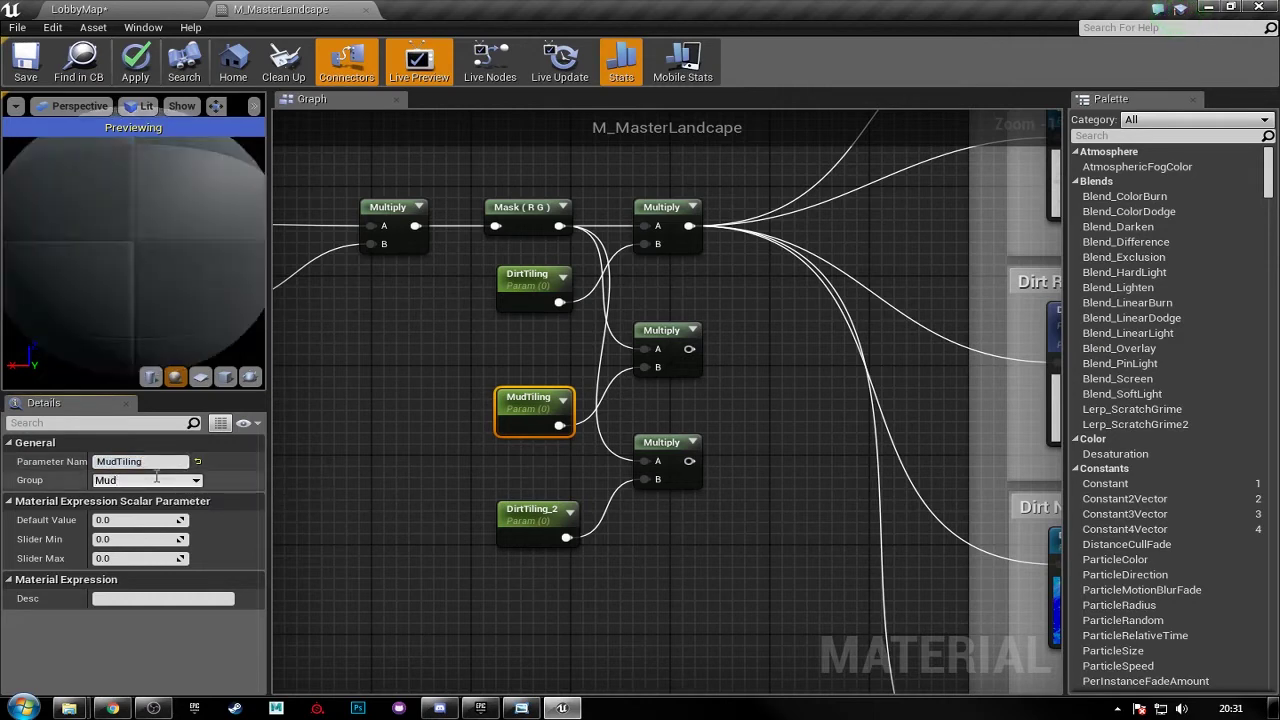
- Rename the DirtTiling_2 parameter as GrassTiling and assign it to the Grass group
{"action": "left_click", "coordinate": [525, 512]}
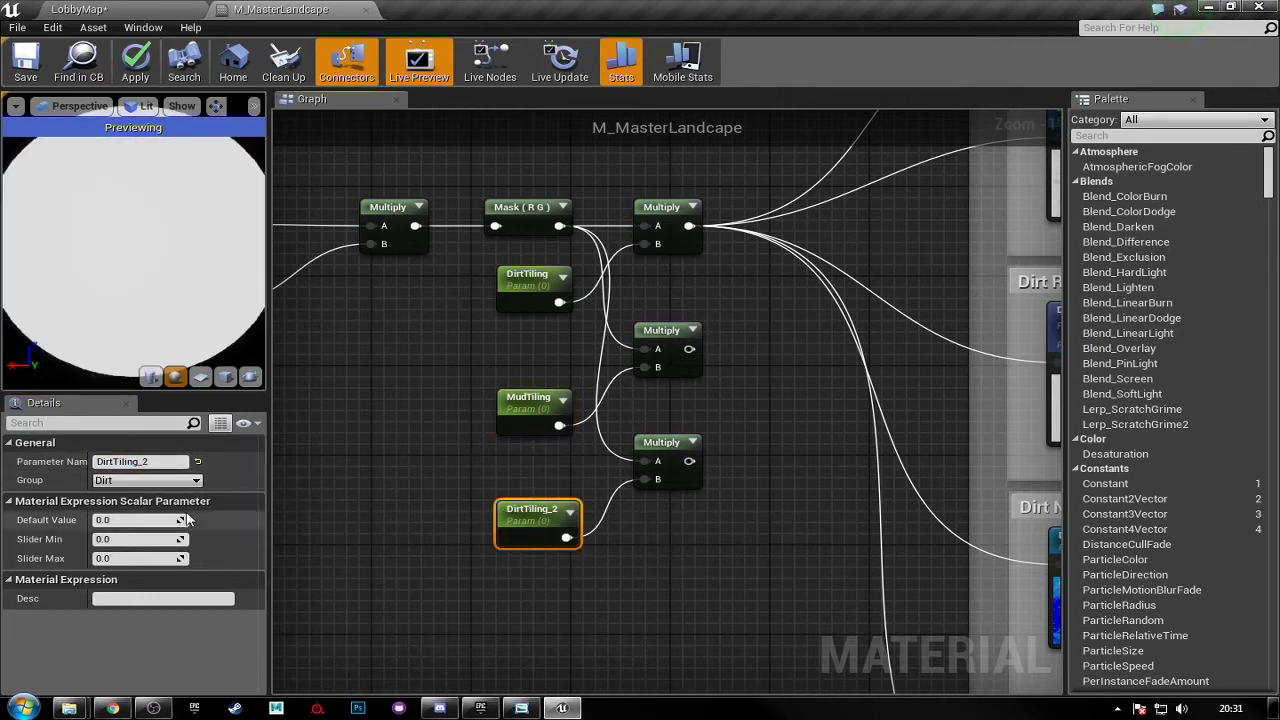
{"action": "left_click", "coordinate": [172, 463]}
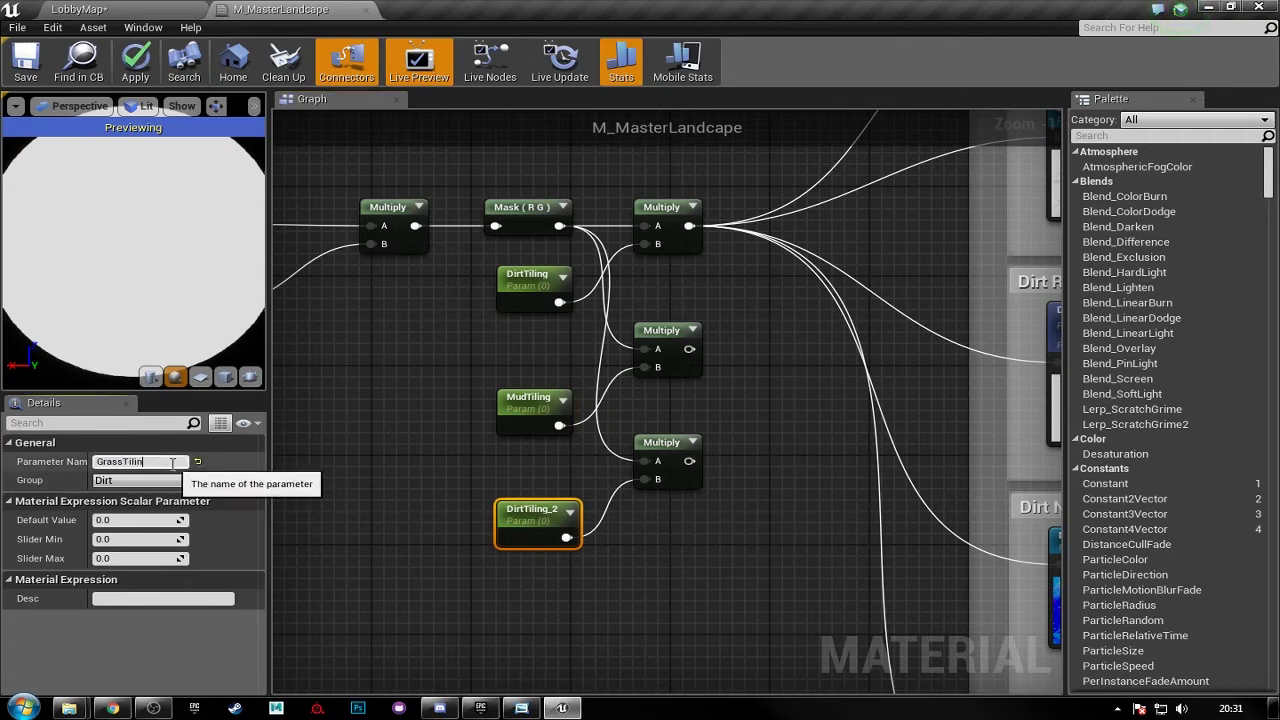
{"action": "type", "text": "GrassTiling"}
{"action": "key", "text": "Return"}
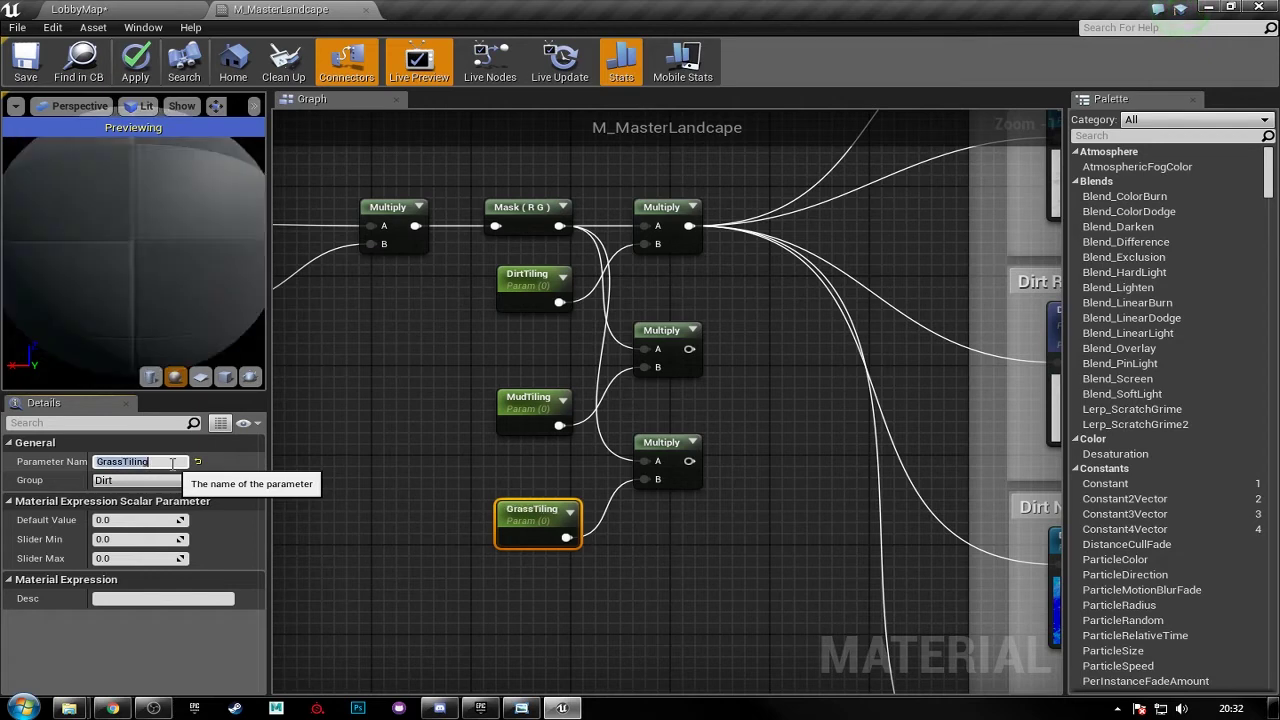
{"action": "left_click", "coordinate": [135, 483]}
{"action": "type", "text": "Grass"}
{"action": "right_click_drag", "start_coordinate": [412, 467], "coordinate": [436, 476]}
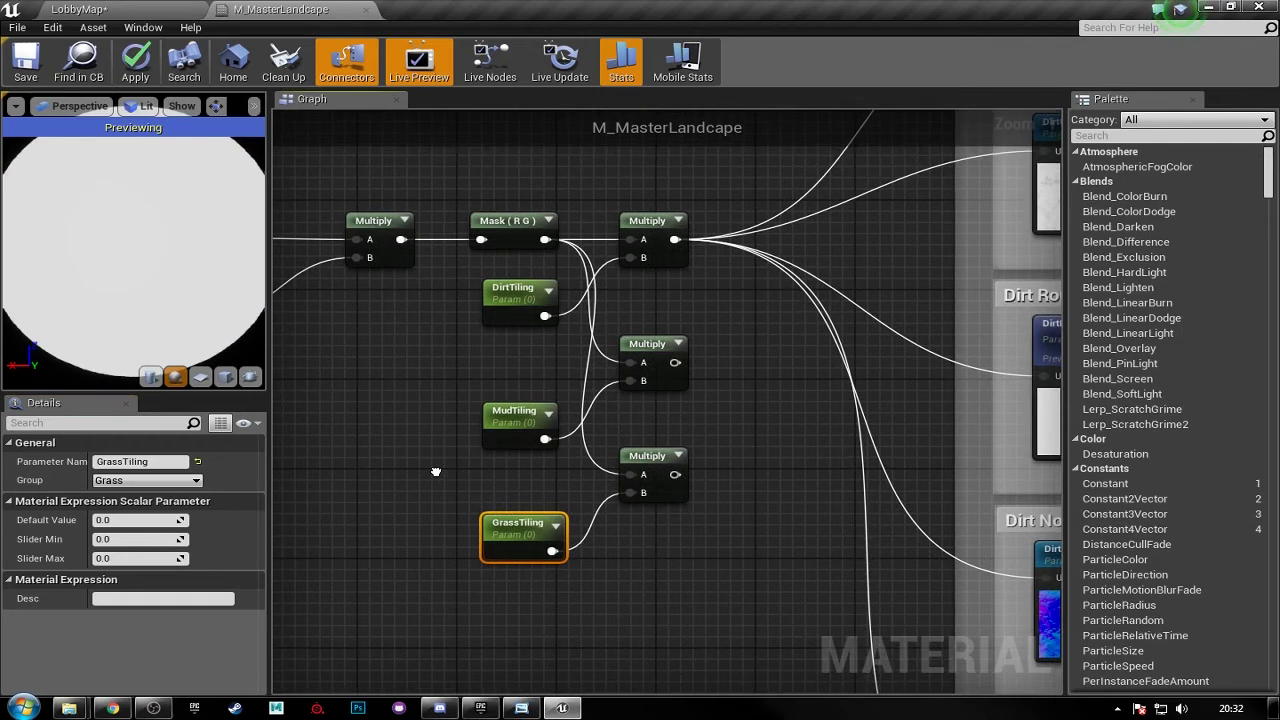
- Set the default value of the DirtTiling, MudTiling and GrassTiling parameters to 1
{"action": "left_click", "coordinate": [497, 304]}
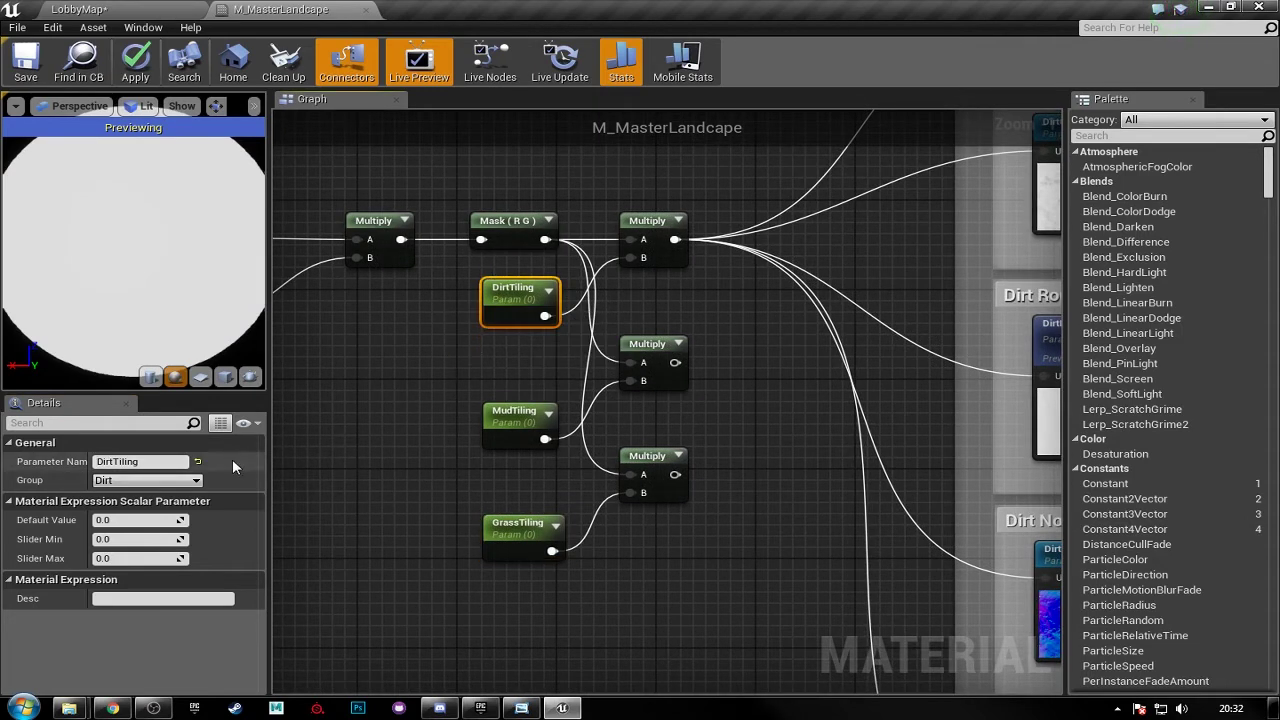
{"action": "type", "text": "1"}
{"action": "key", "text": "Return"}
{"action": "left_click", "coordinate": [527, 424]}
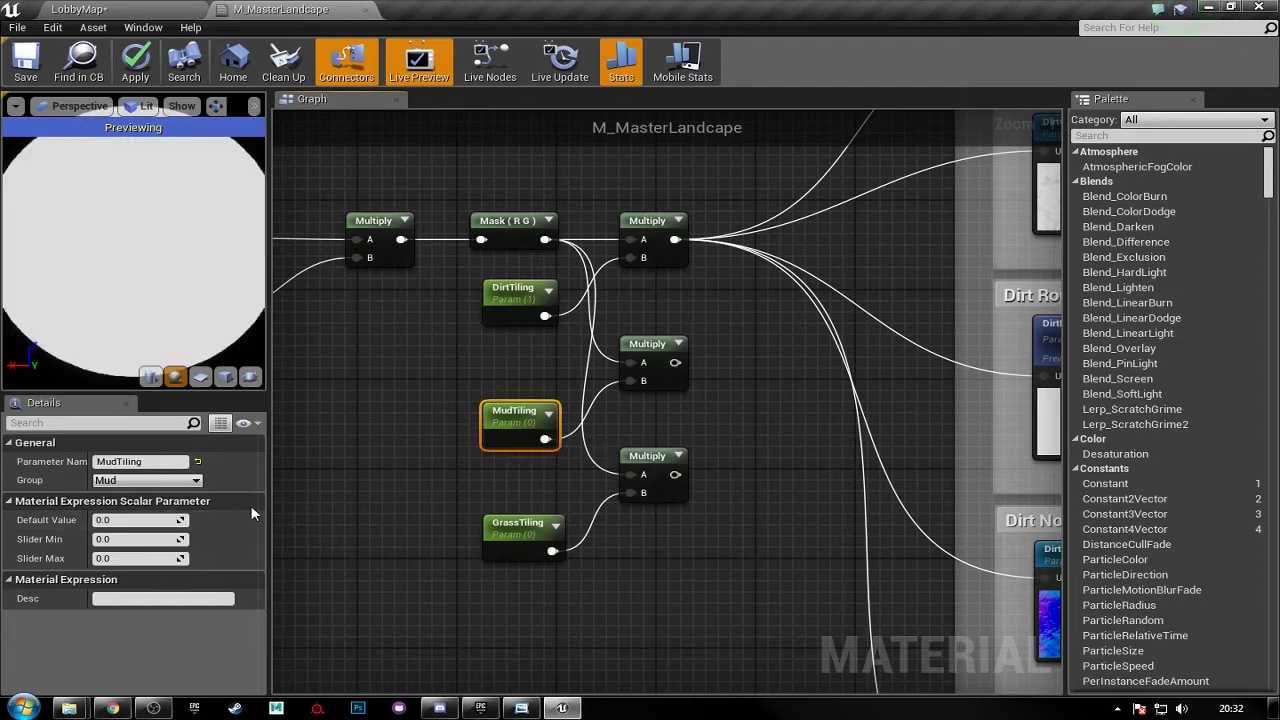
{"action": "left_click", "coordinate": [160, 522]}
{"action": "type", "text": "1"}
{"action": "key", "text": "Return"}
{"action": "left_click", "coordinate": [505, 535]}
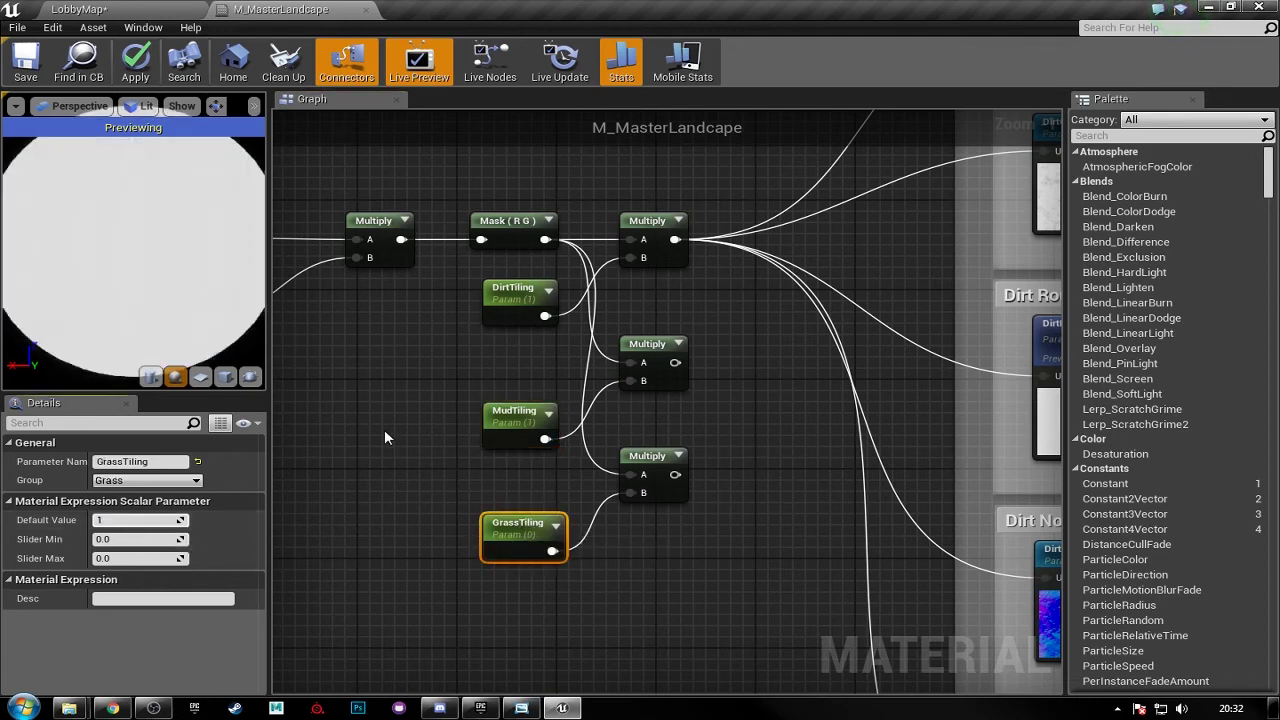
{"action": "type", "text": "1"}
{"action": "key", "text": "Return"}
- Review the tiling chain from Absolute World Position and the Tiling parameter through to the three layer tiling parameters
{"action": "right_click_drag", "start_coordinate": [384, 407], "coordinate": [549, 446]}
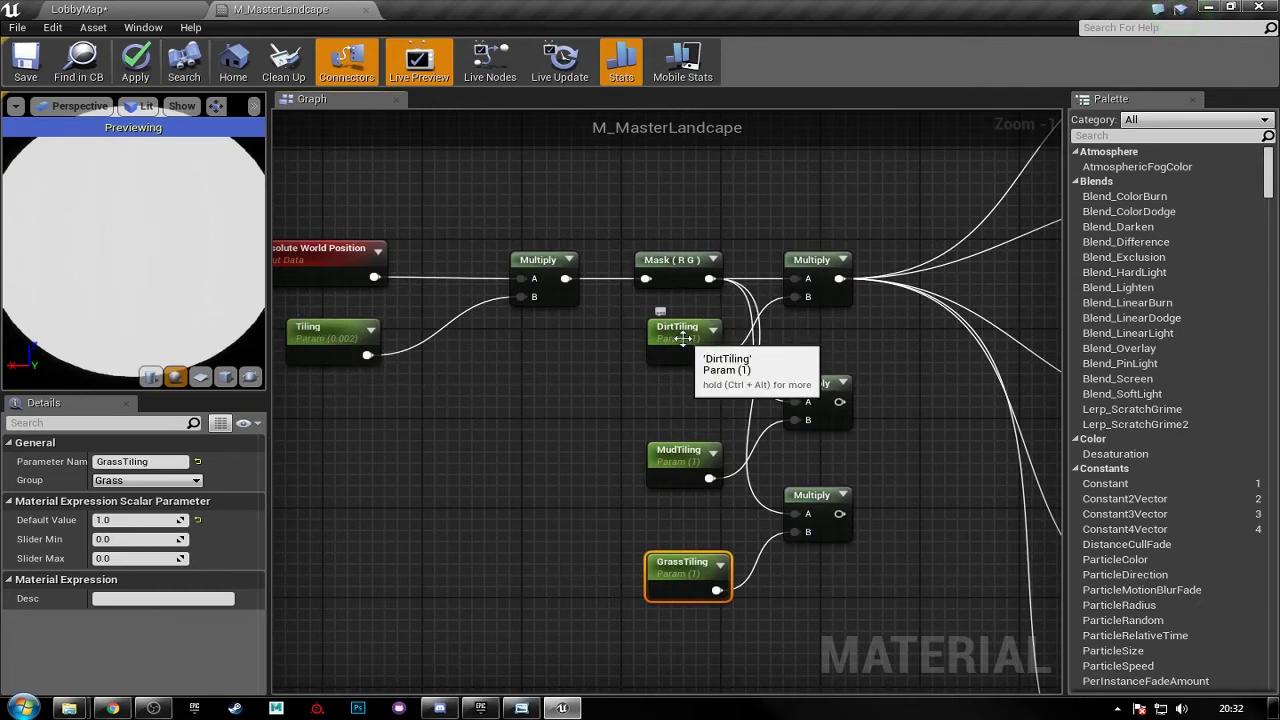
{"action": "scroll", "coordinate": [558, 405], "scroll_direction": "down", "scroll_amount": 1}
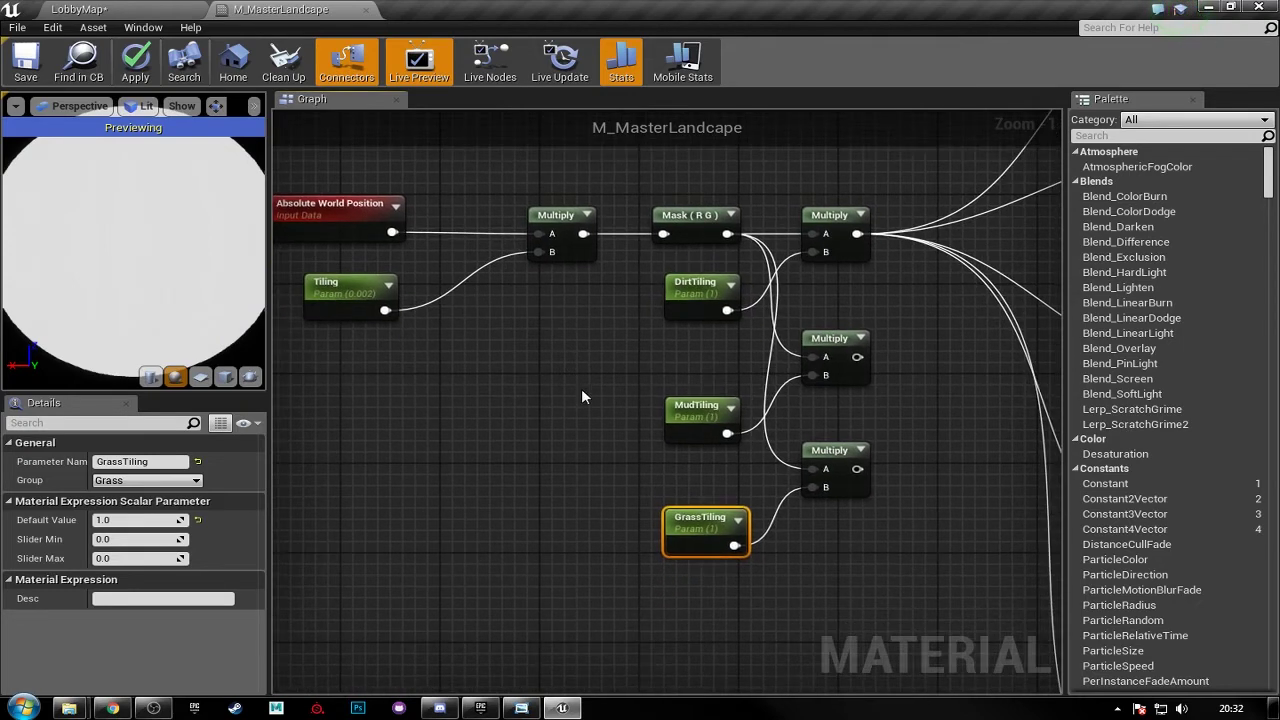
{"action": "right_click_drag", "start_coordinate": [665, 348], "coordinate": [641, 366]}
{"action": "scroll", "coordinate": [538, 353], "scroll_direction": "up", "scroll_amount": 1}
{"action": "right_click_drag", "start_coordinate": [631, 430], "coordinate": [706, 435]}
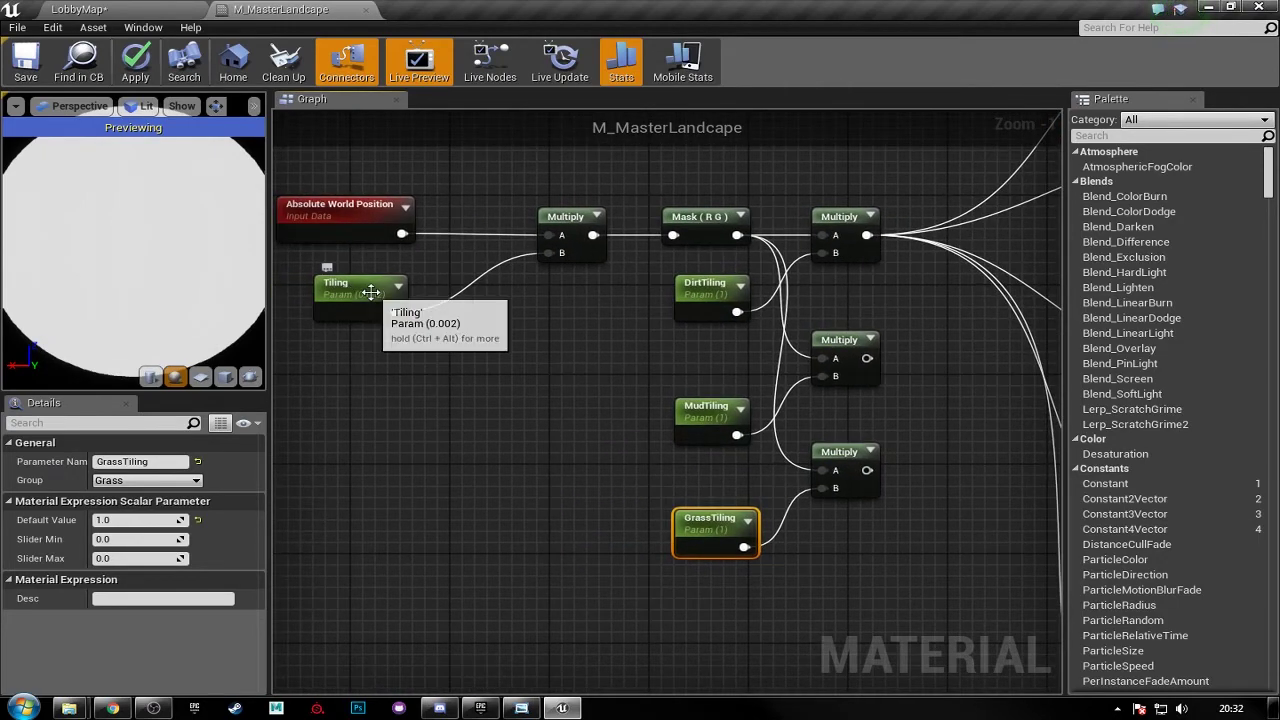
{"action": "right_click_drag", "start_coordinate": [563, 332], "coordinate": [474, 325]}
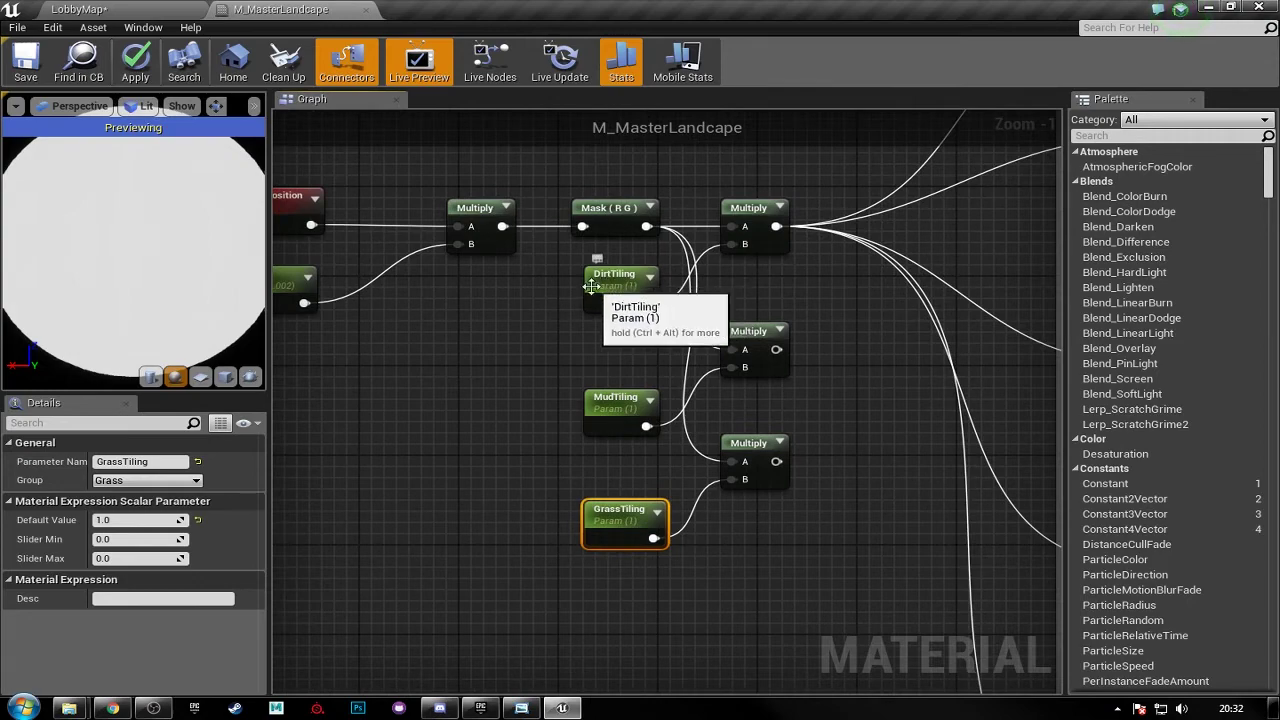
{"action": "right_click_drag", "start_coordinate": [651, 395], "coordinate": [629, 344]}
- Connect the MudTiling Multiply output to the UVs of the mud albedo, cavity, roughness, normal and AO texture samples
{"action": "right_click_drag", "start_coordinate": [788, 528], "coordinate": [623, 506]}
{"action": "scroll", "coordinate": [623, 504], "scroll_direction": "down", "scroll_amount": 4}
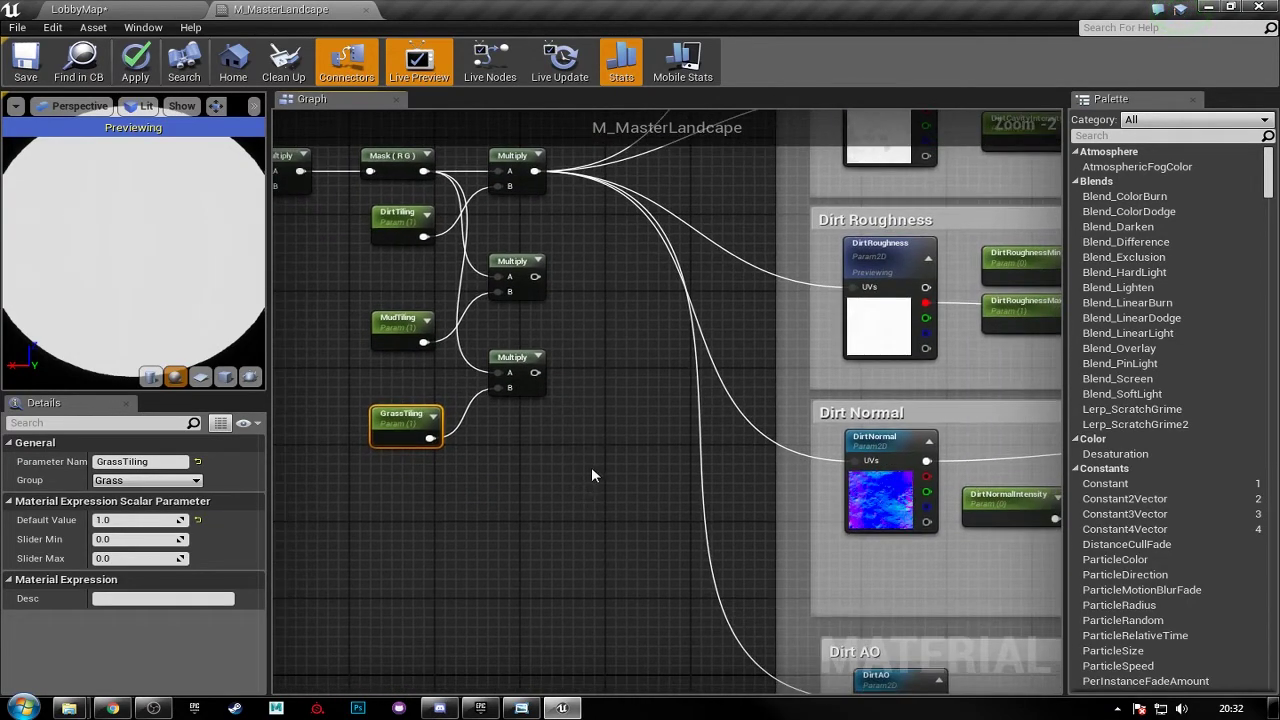
{"action": "right_click_drag", "start_coordinate": [586, 466], "coordinate": [545, 331]}
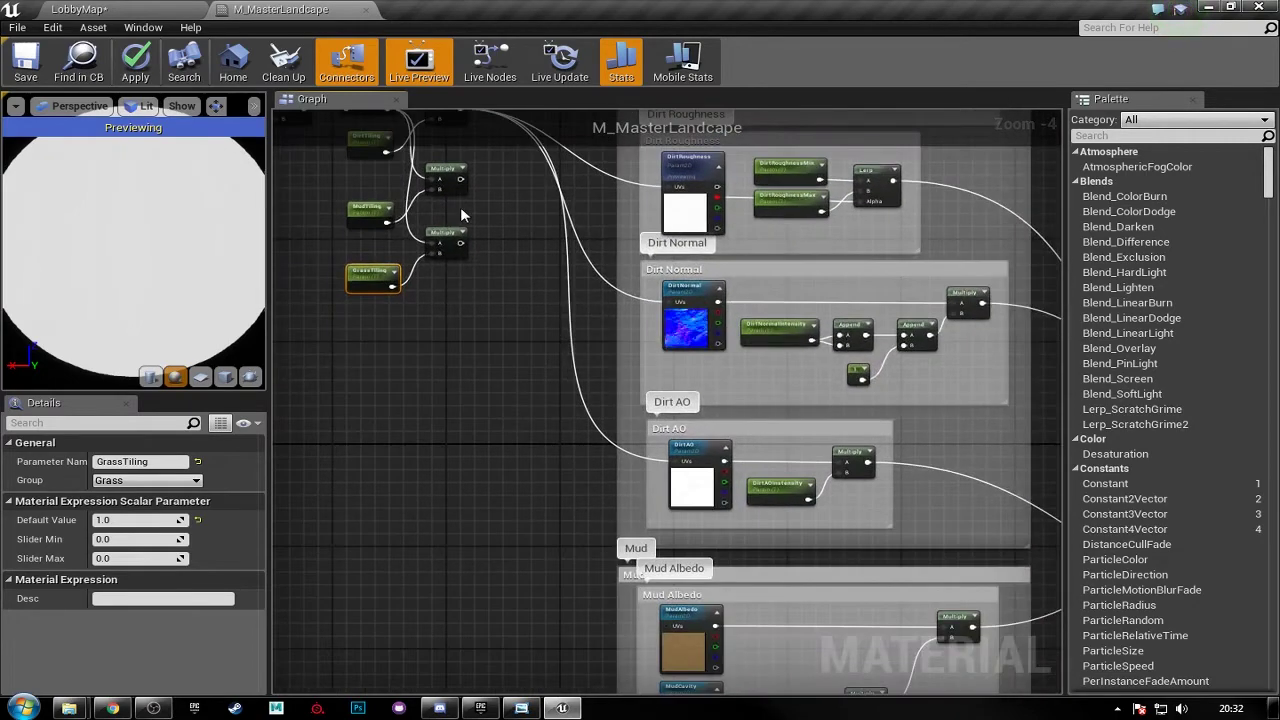
{"action": "left_click_drag", "start_coordinate": [460, 179], "coordinate": [668, 370]}
{"action": "right_click_drag", "start_coordinate": [601, 394], "coordinate": [652, 632]}
{"action": "left_click_drag", "start_coordinate": [512, 173], "coordinate": [725, 436]}
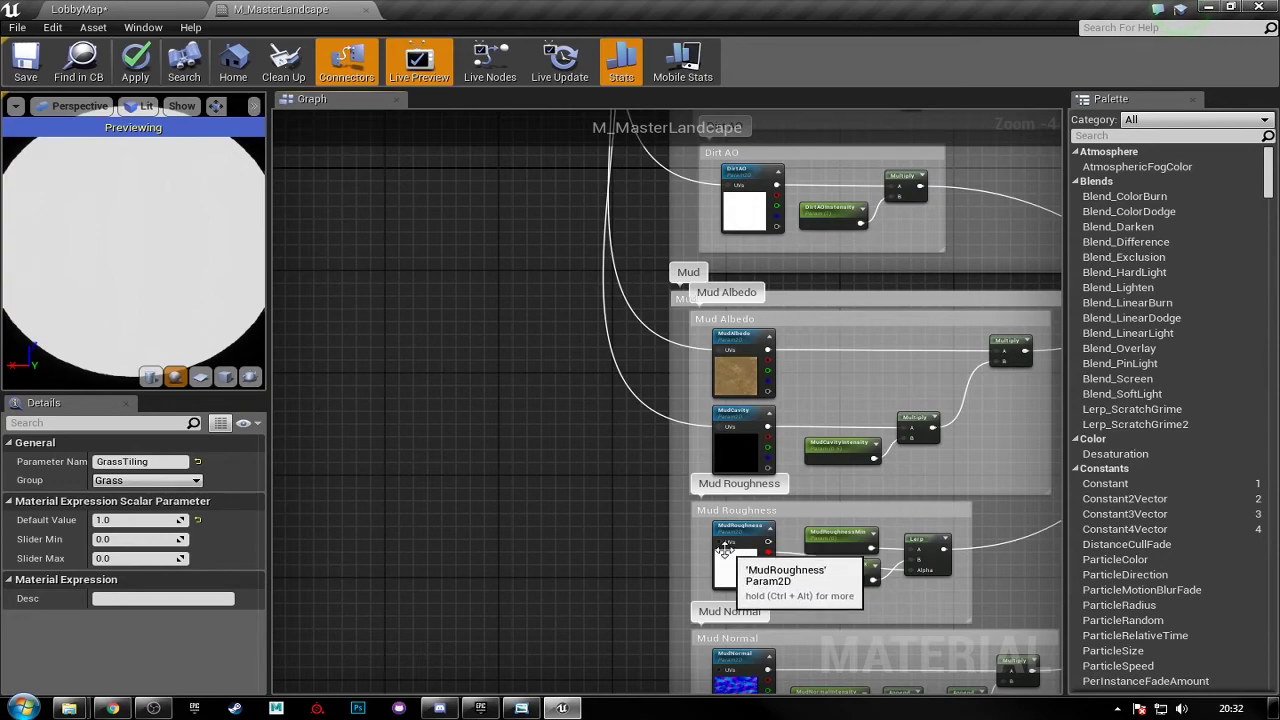
{"action": "left_click_drag", "start_coordinate": [727, 542], "coordinate": [716, 485]}
{"action": "right_click_drag", "start_coordinate": [676, 537], "coordinate": [640, 445]}
{"action": "left_click_drag", "start_coordinate": [688, 551], "coordinate": [477, 483]}
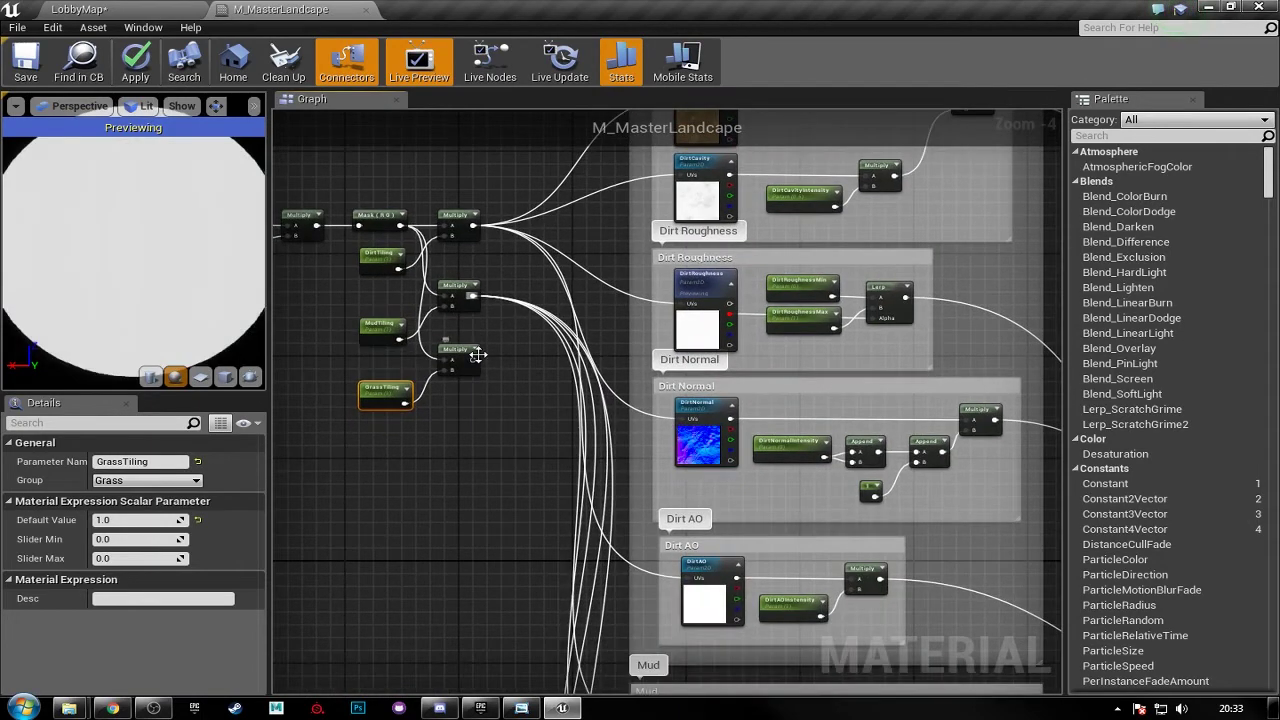
- Connect the GrassTiling Multiply output to the UVs of the grass albedo, cavity, roughness, normal and AO texture samples
{"action": "left_click_drag", "start_coordinate": [562, 712], "coordinate": [680, 468]}
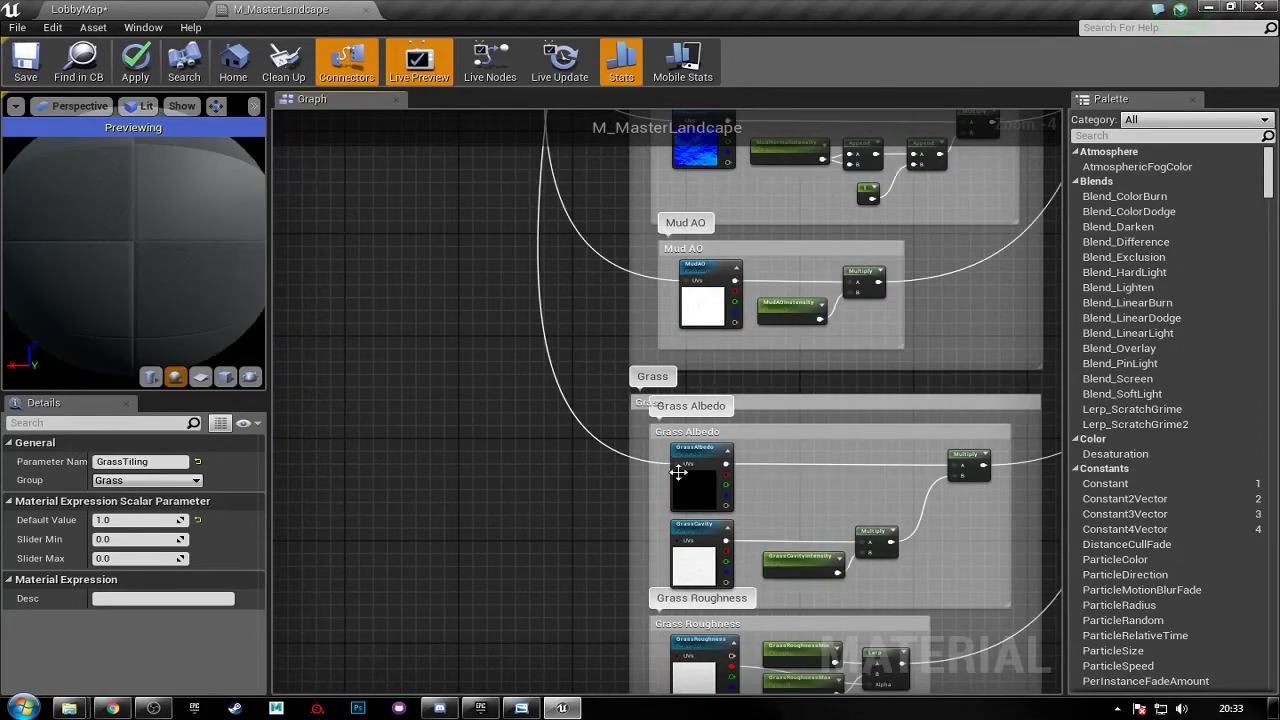
{"action": "left_click_drag", "start_coordinate": [677, 541], "coordinate": [477, 440]}
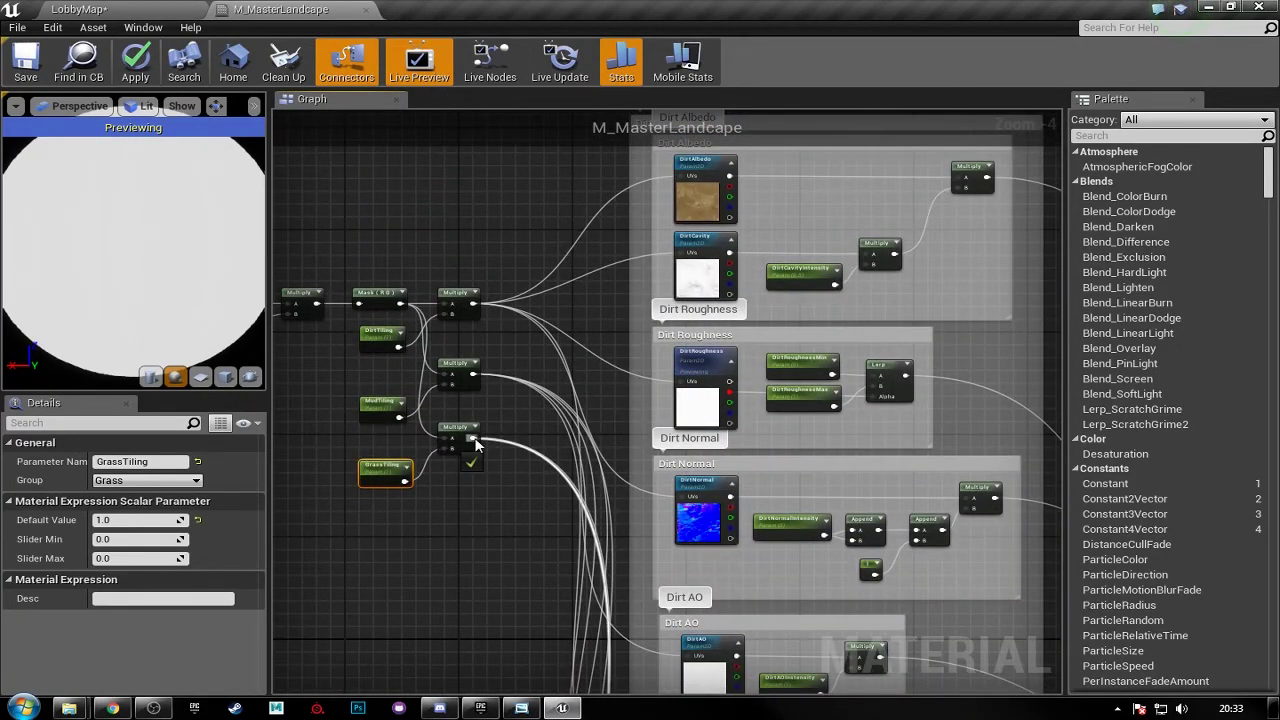
{"action": "right_click_drag", "start_coordinate": [478, 439], "coordinate": [478, 249]}
{"action": "left_click_drag", "start_coordinate": [595, 672], "coordinate": [668, 365]}
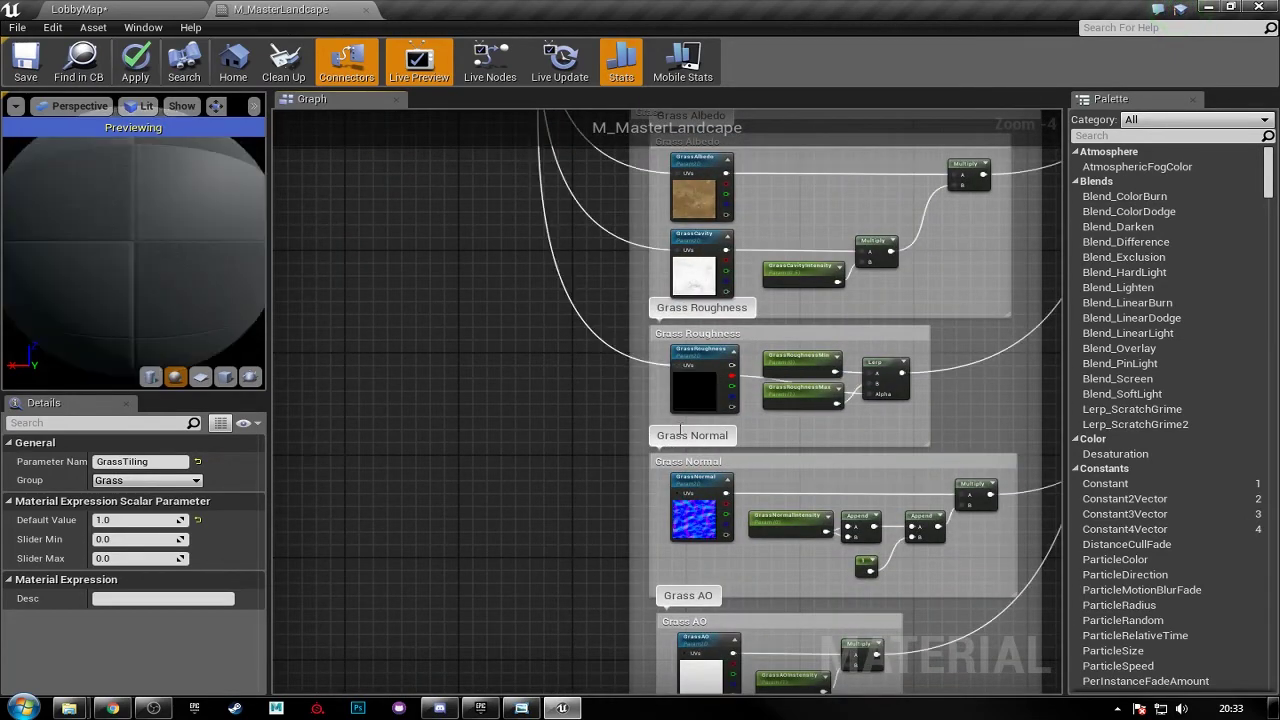
{"action": "left_click_drag", "start_coordinate": [677, 493], "coordinate": [473, 452]}
{"action": "right_click_drag", "start_coordinate": [475, 516], "coordinate": [463, 300]}
{"action": "right_click_drag", "start_coordinate": [518, 534], "coordinate": [512, 290]}
{"action": "right_click_drag", "start_coordinate": [502, 490], "coordinate": [505, 290]}
{"action": "mouse_move", "coordinate": [510, 573]}
{"action": "right_mouse_down"}
{"action": "mouse_move", "coordinate": [514, 326]}
{"action": "mouse_move", "coordinate": [540, 330]}
{"action": "right_mouse_up"}
{"action": "right_click_drag", "start_coordinate": [537, 610], "coordinate": [534, 300]}
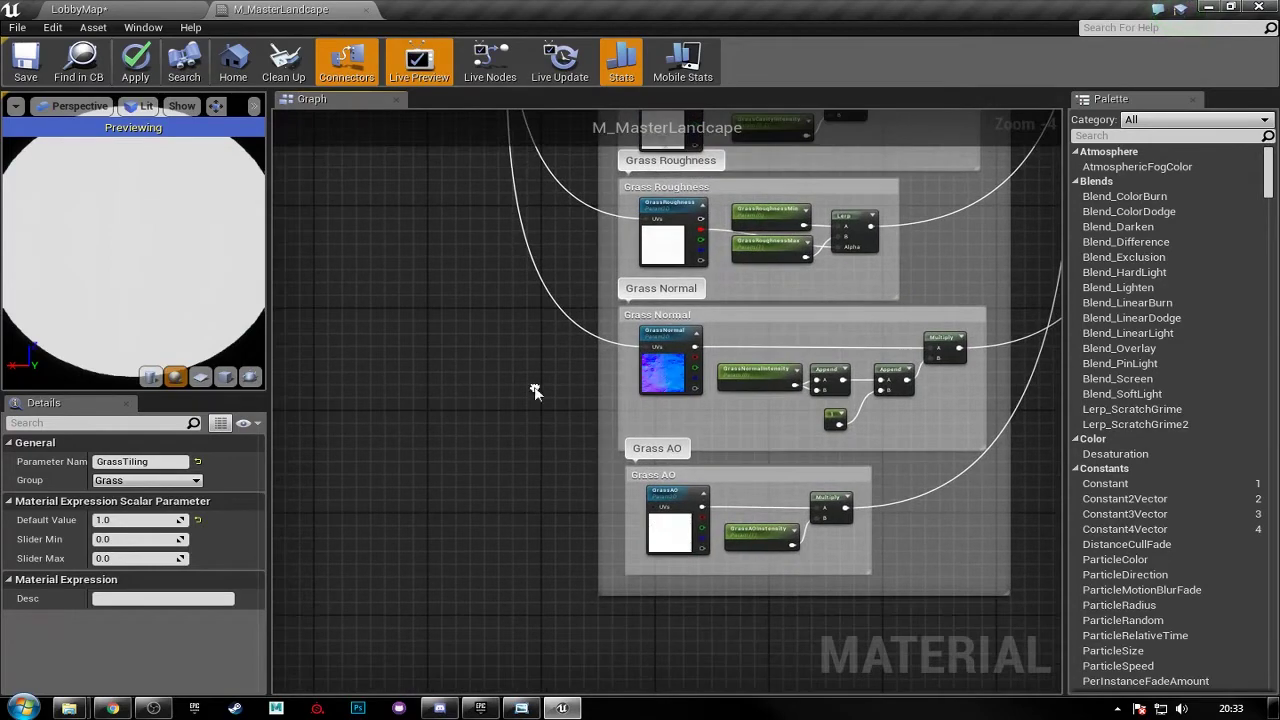
{"action": "left_click_drag", "start_coordinate": [656, 513], "coordinate": [443, 500]}
- Check the UV connections across the texture sample groups, including the Mud Albedo, Roughness, Normal and AO samples
{"action": "right_click_drag", "start_coordinate": [482, 680], "coordinate": [483, 491]}
{"action": "right_click_drag", "start_coordinate": [515, 560], "coordinate": [497, 431]}
{"action": "scroll", "coordinate": [497, 431], "scroll_direction": "down", "scroll_amount": 1}
{"action": "right_click_drag", "start_coordinate": [503, 479], "coordinate": [493, 301]}
{"action": "scroll", "coordinate": [549, 288], "scroll_direction": "up", "scroll_amount": 3}
{"action": "right_click_drag", "start_coordinate": [569, 472], "coordinate": [510, 199]}
{"action": "scroll", "coordinate": [574, 490], "scroll_direction": "down", "scroll_amount": 2}
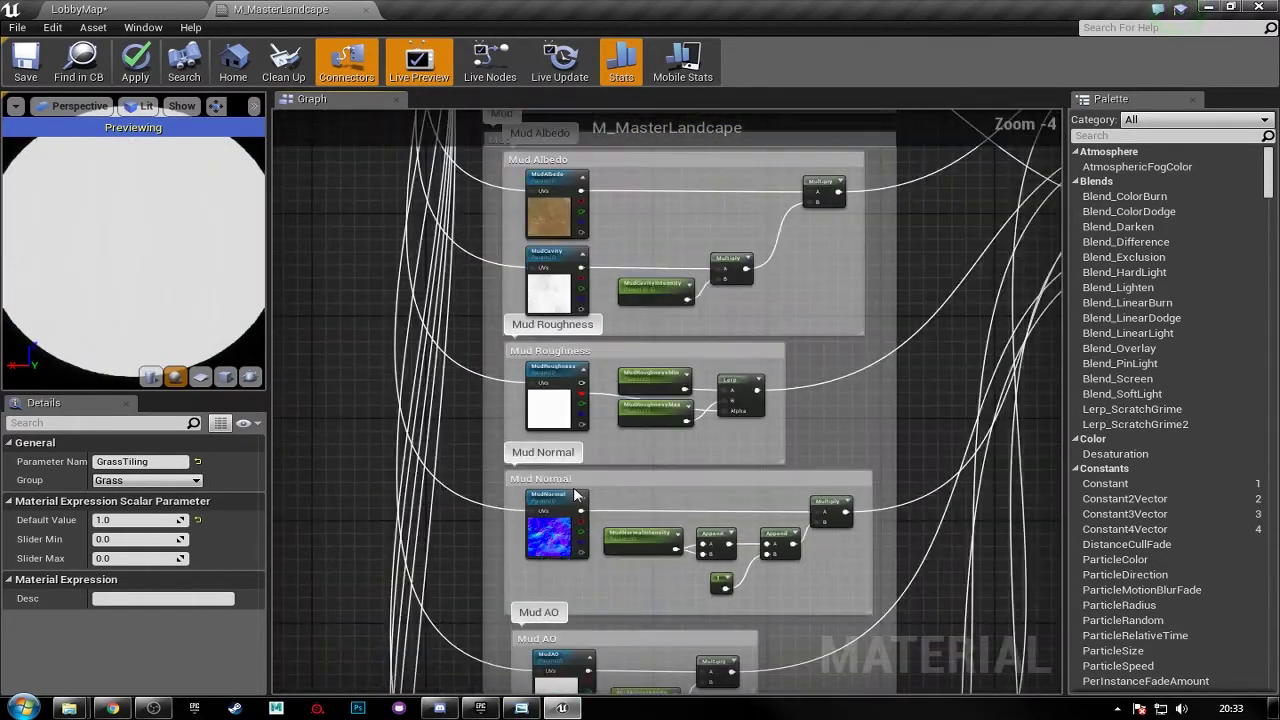
{"action": "right_click_drag", "start_coordinate": [580, 458], "coordinate": [577, 710]}
{"action": "right_click_drag", "start_coordinate": [674, 690], "coordinate": [622, 371]}
{"action": "right_click_drag", "start_coordinate": [591, 322], "coordinate": [589, 194]}
{"action": "left_click", "coordinate": [572, 276]}
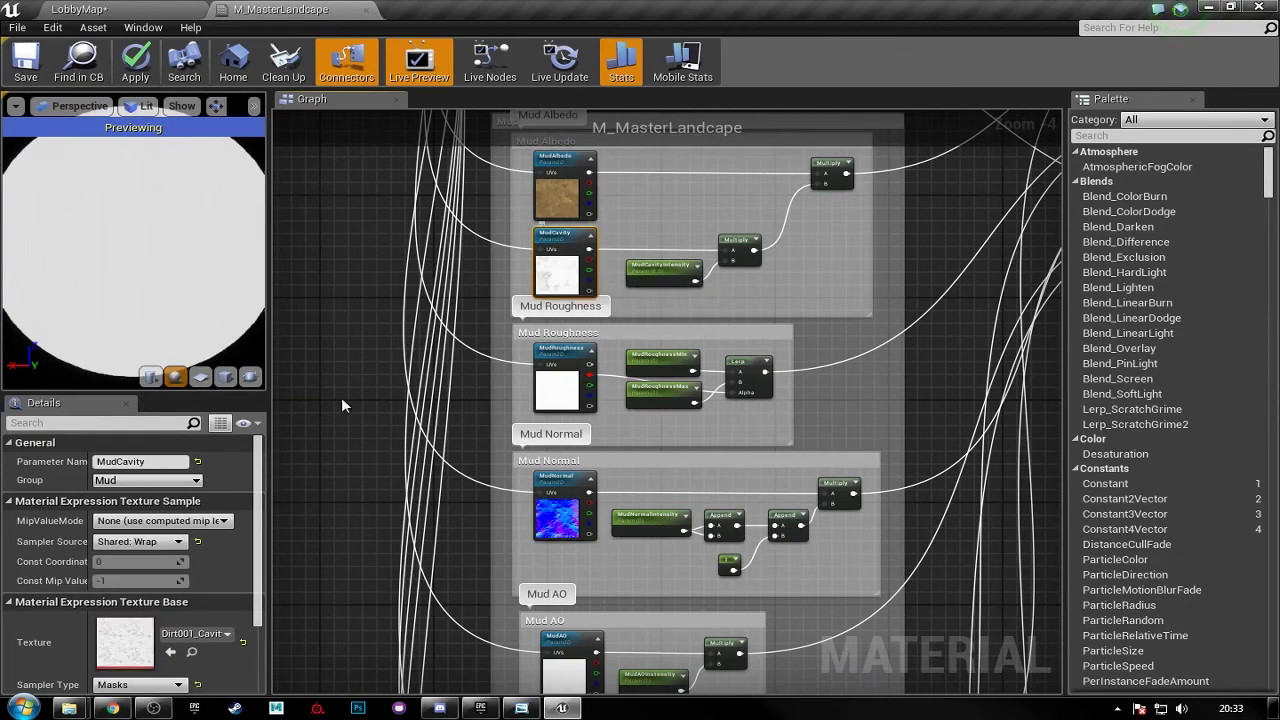
- Select all the tiling nodes and move them together farther away from the texture sample groups
{"action": "right_click_drag", "start_coordinate": [494, 690], "coordinate": [619, 404]}
{"action": "scroll", "coordinate": [493, 470], "scroll_direction": "down", "scroll_amount": 3}
{"action": "scroll", "coordinate": [655, 381], "scroll_direction": "up", "scroll_amount": 3}
{"action": "left_click_drag", "start_coordinate": [421, 216], "coordinate": [775, 499]}
{"action": "left_click_drag", "start_coordinate": [748, 287], "coordinate": [463, 525]}
{"action": "right_click_drag", "start_coordinate": [570, 525], "coordinate": [732, 343]}
{"action": "scroll", "coordinate": [732, 343], "scroll_direction": "down", "scroll_amount": 2}
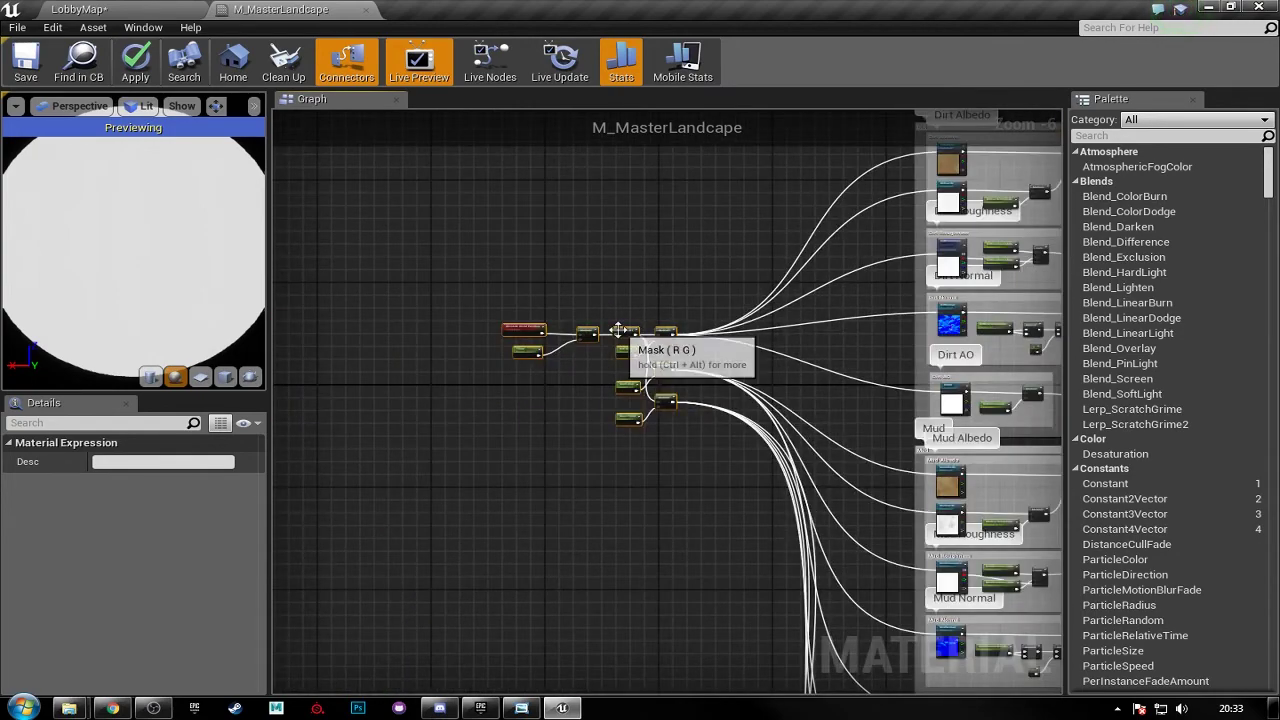
{"action": "right_click_drag", "start_coordinate": [612, 342], "coordinate": [527, 387]}
{"action": "left_click_drag", "start_coordinate": [527, 387], "coordinate": [438, 421]}
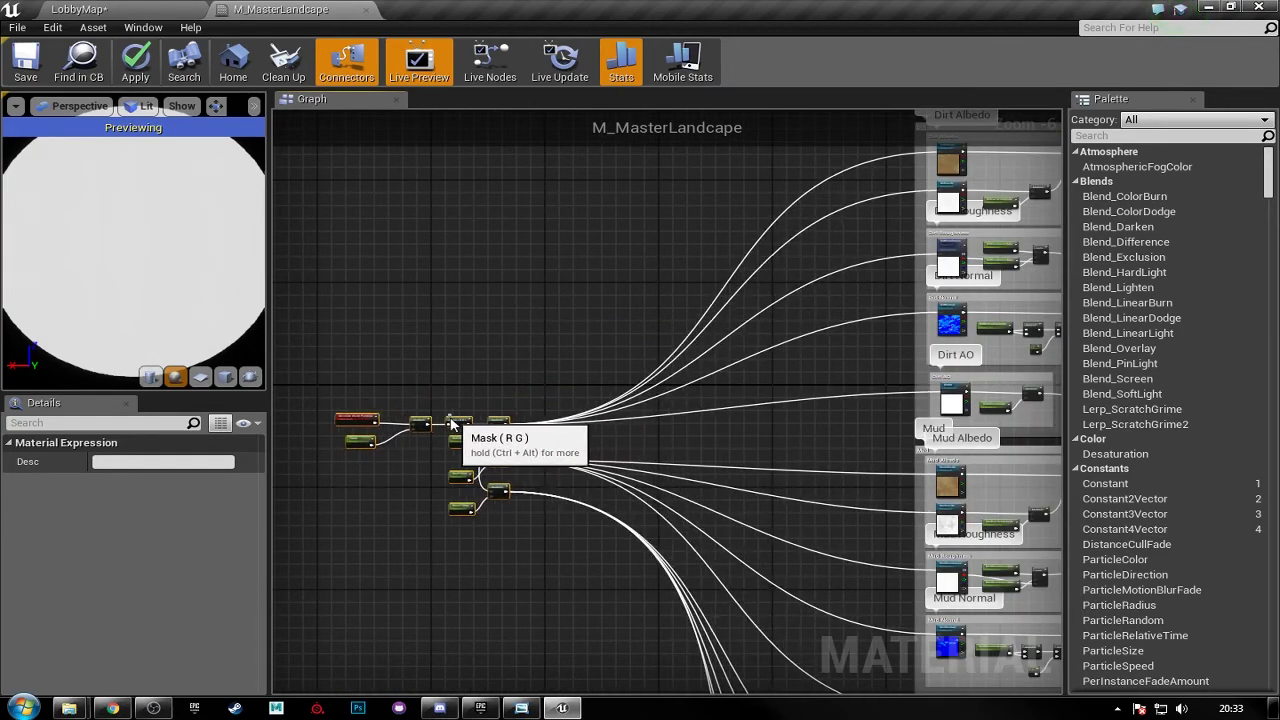
- Enclose all the tiling nodes in a comment box titled "Tiling"
{"action": "right_click_drag", "start_coordinate": [573, 438], "coordinate": [645, 372]}
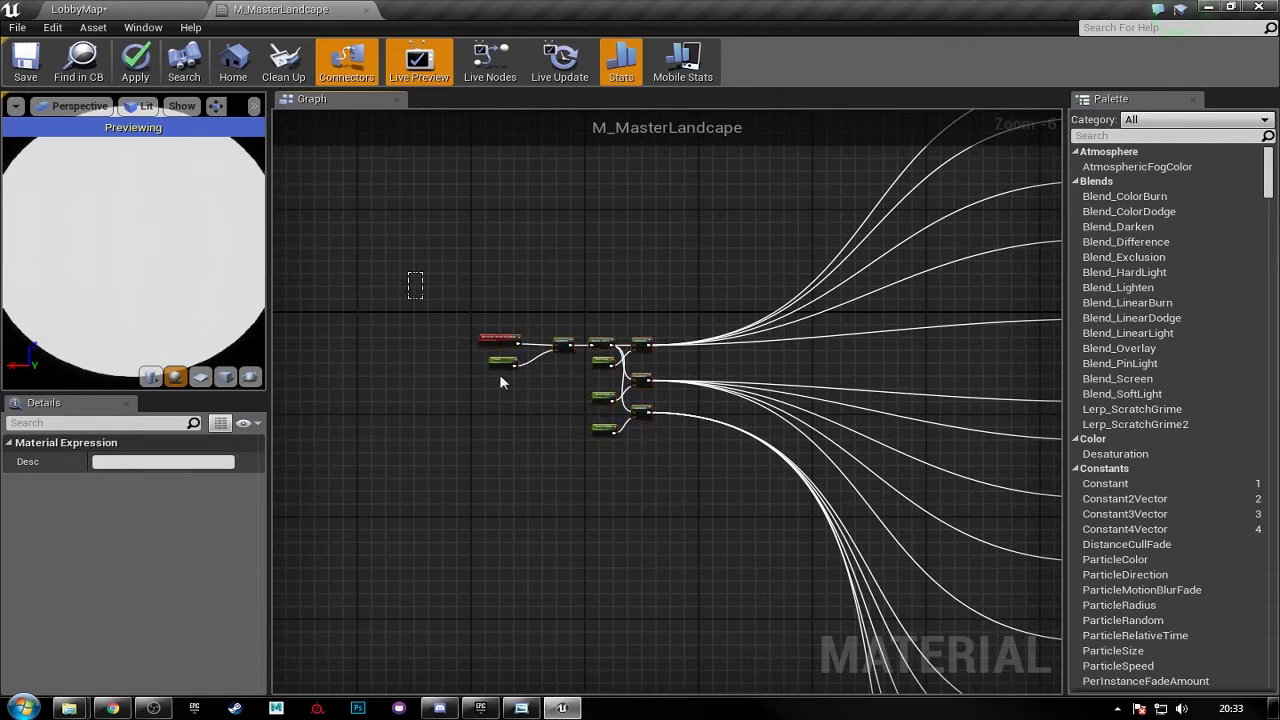
{"action": "key", "text": "c"}
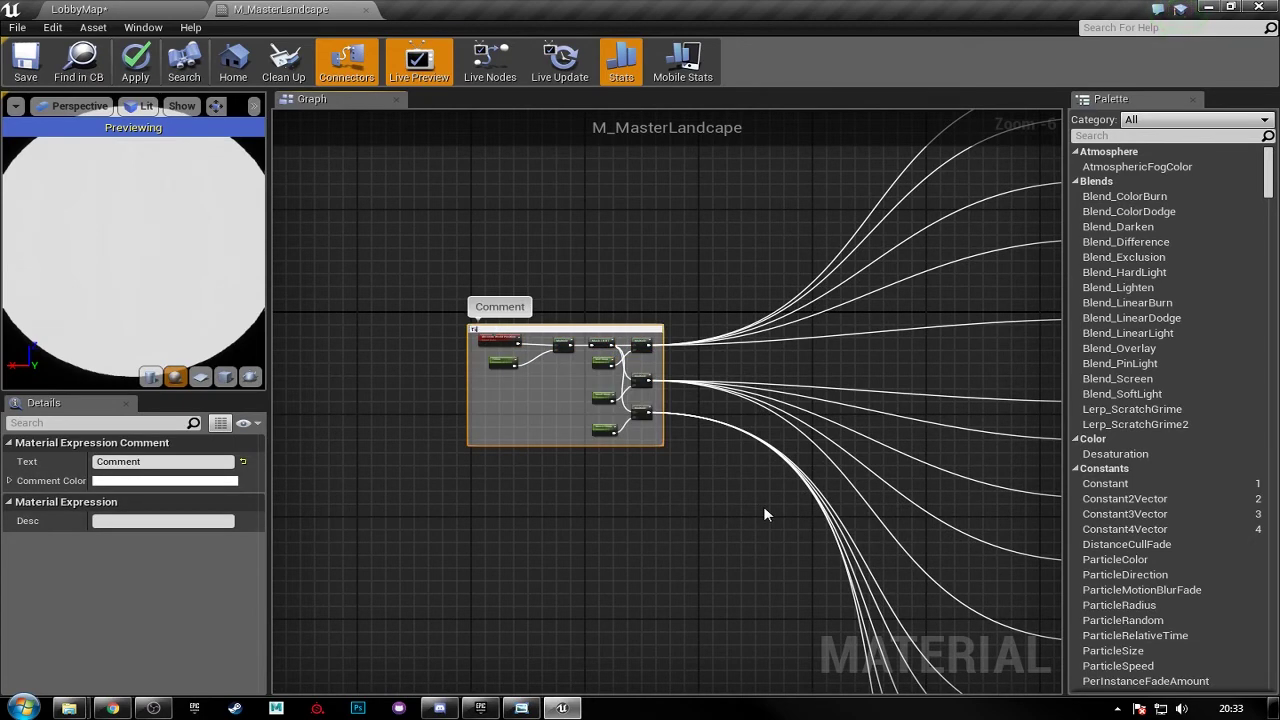
{"action": "type", "text": "Tiling"}
{"action": "key", "text": "Return"}
{"action": "scroll", "coordinate": [595, 420], "scroll_direction": "up", "scroll_amount": 3}
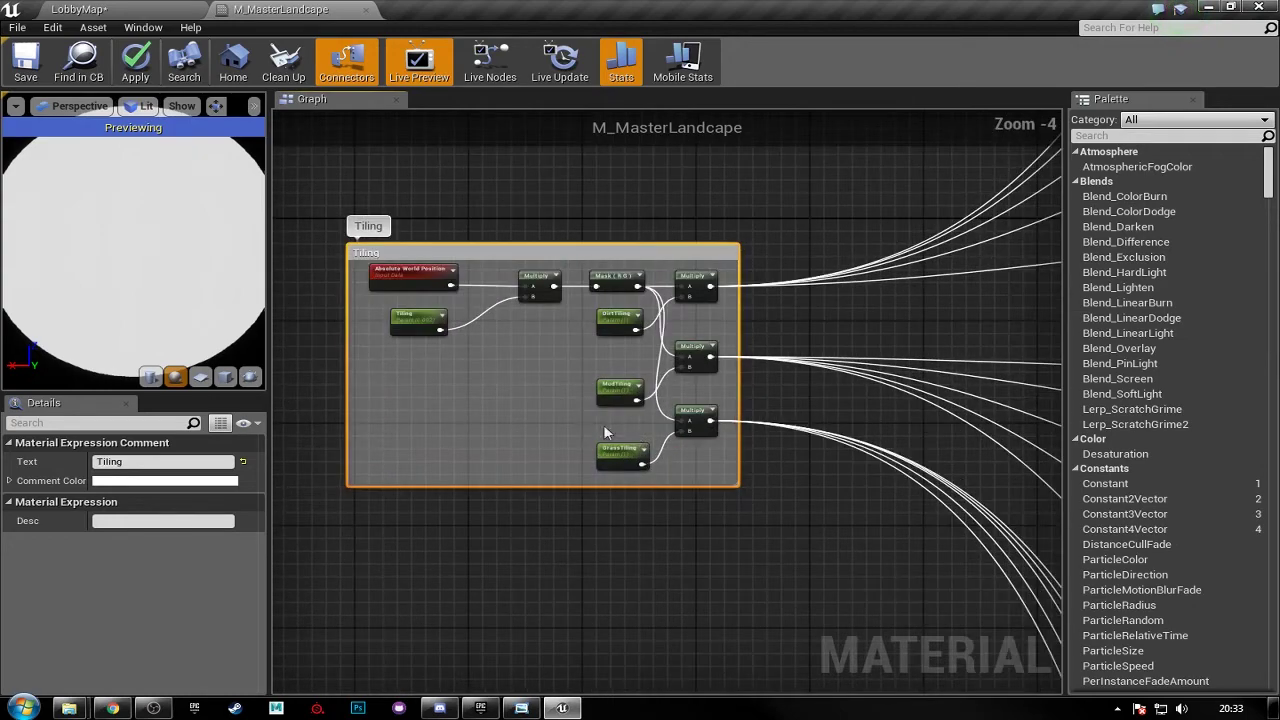
- Review the complete node graph and save the M_MasterLandscape material
{"action": "scroll", "coordinate": [633, 431], "scroll_direction": "down", "scroll_amount": 4}
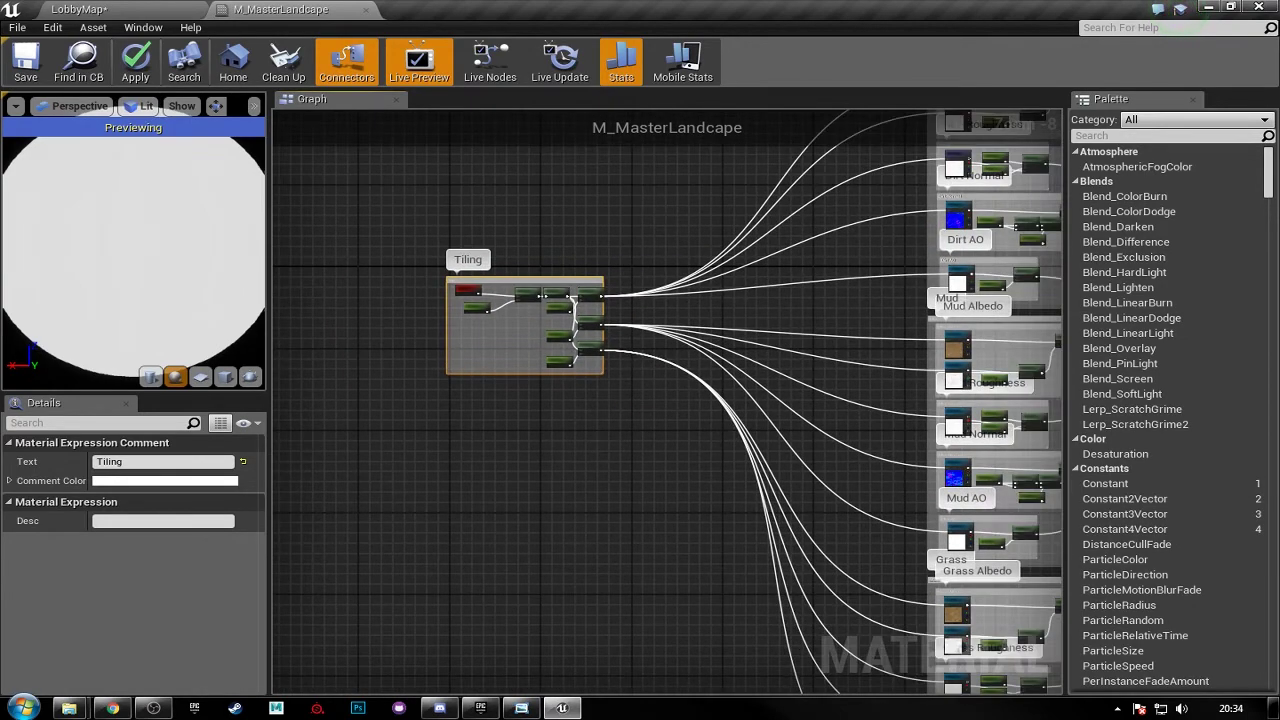
{"action": "key", "text": "alt+Tab"}
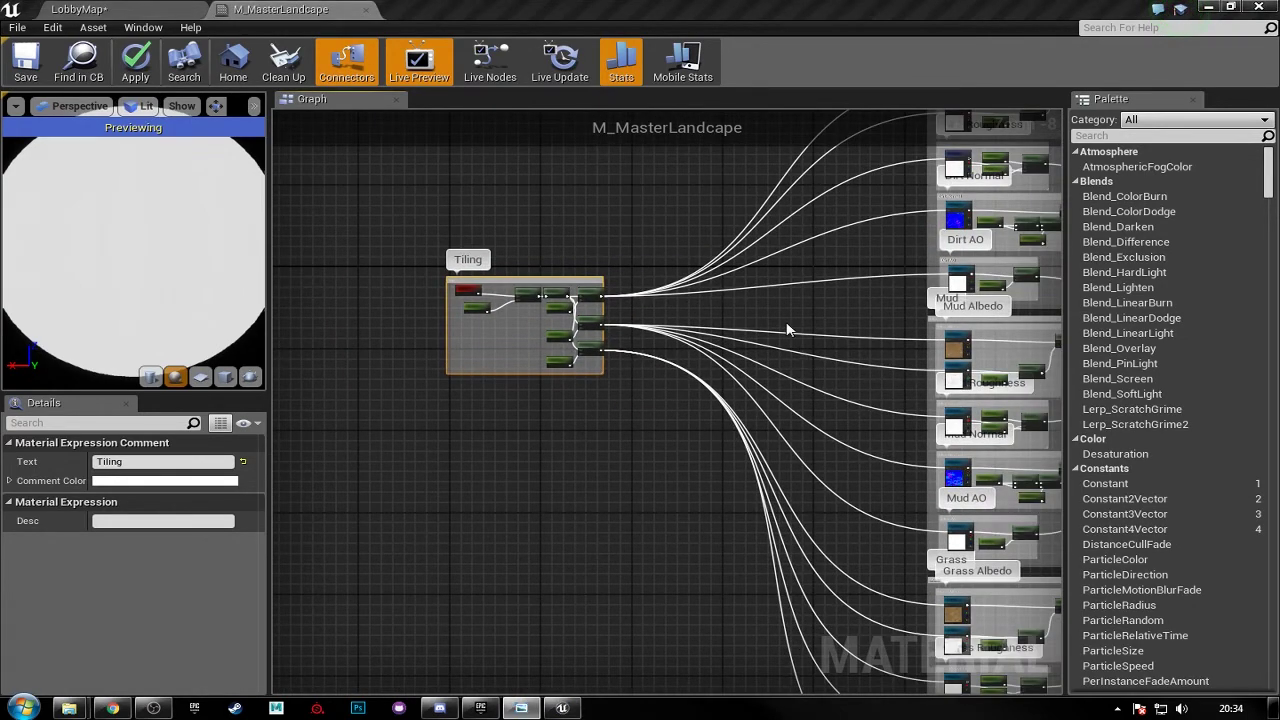
{"action": "key", "text": "alt+Tab"}
{"action": "scroll", "coordinate": [646, 263], "scroll_direction": "down", "scroll_amount": 4}
{"action": "right_click_drag", "start_coordinate": [666, 329], "coordinate": [578, 419]}
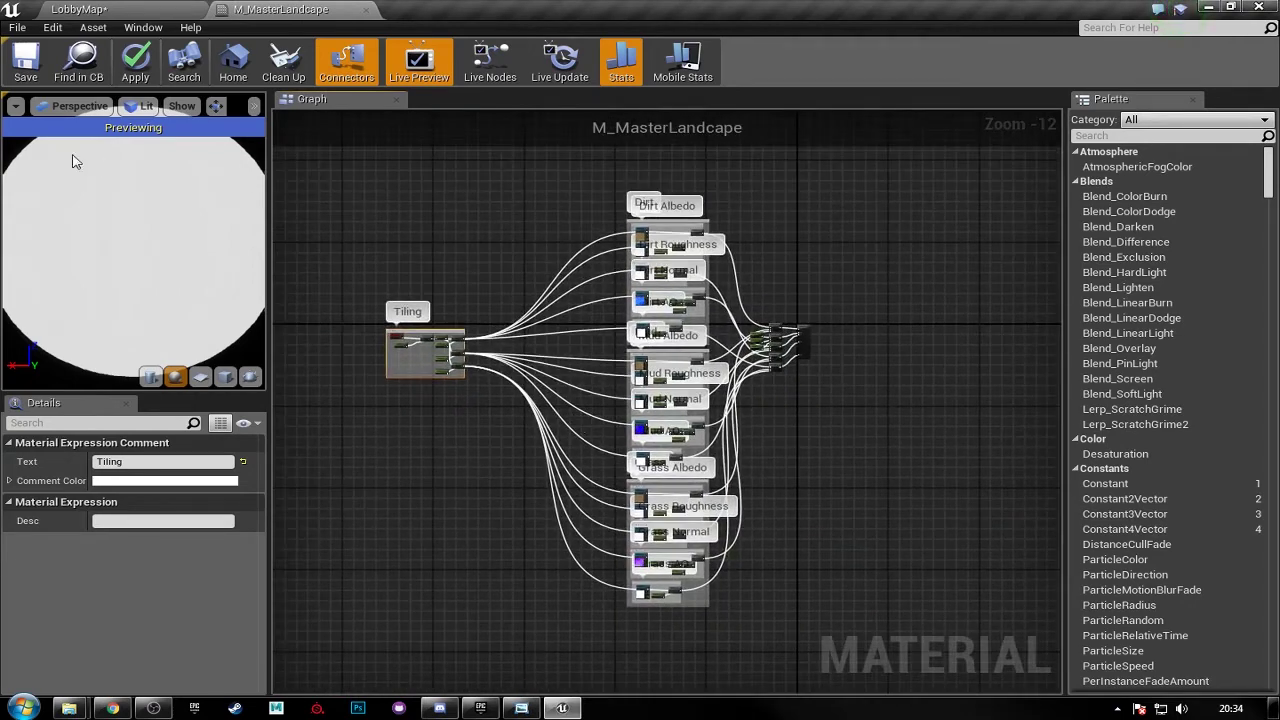
{"action": "left_click", "coordinate": [30, 88]}
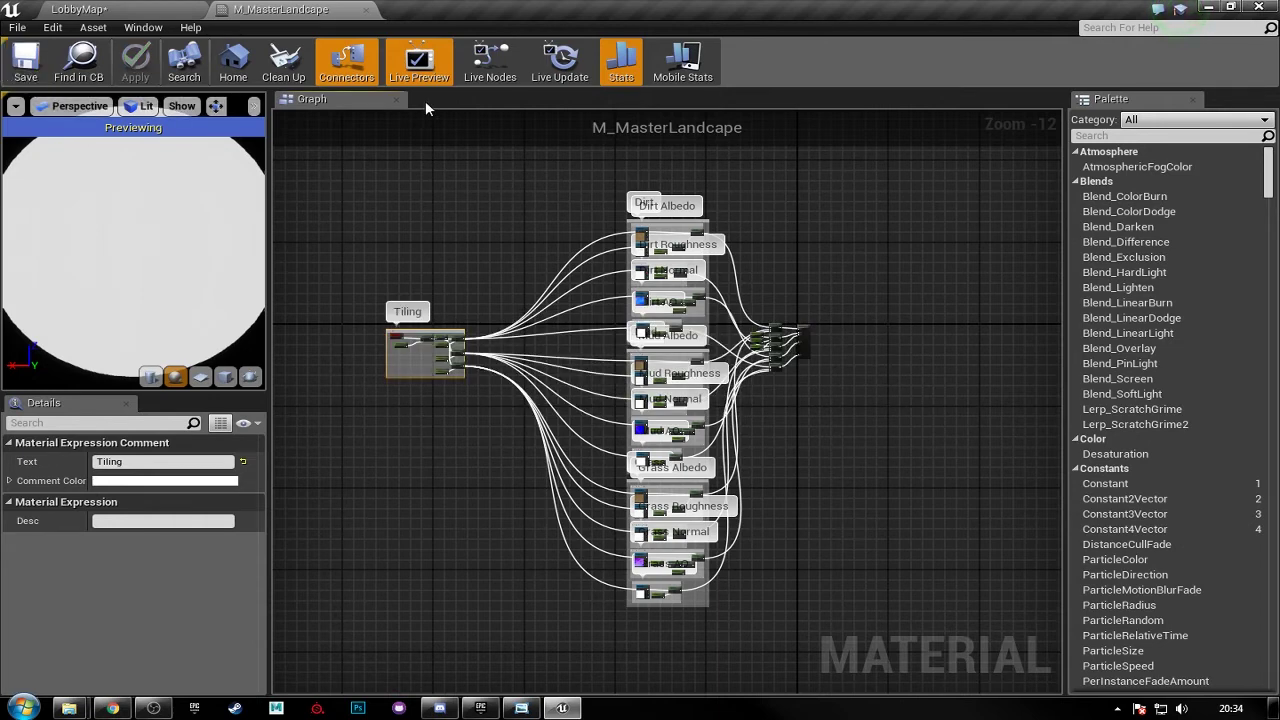
- Return to LobbyMap, select the landscape and the MI_LobbyLandscape asset, and check the landscape's assigned material
{"action": "scroll", "coordinate": [750, 345], "scroll_direction": "up", "scroll_amount": 9}
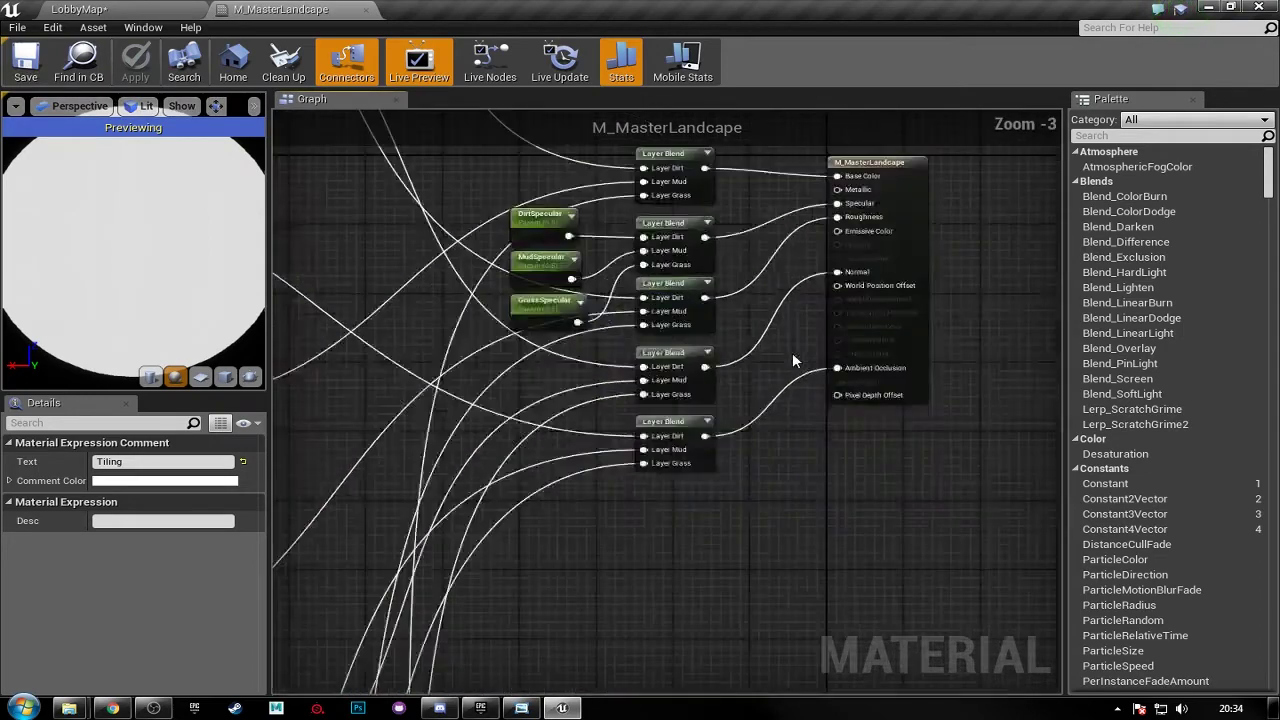
{"action": "scroll", "coordinate": [790, 350], "scroll_direction": "down", "scroll_amount": 5}
{"action": "left_click", "coordinate": [69, 10]}
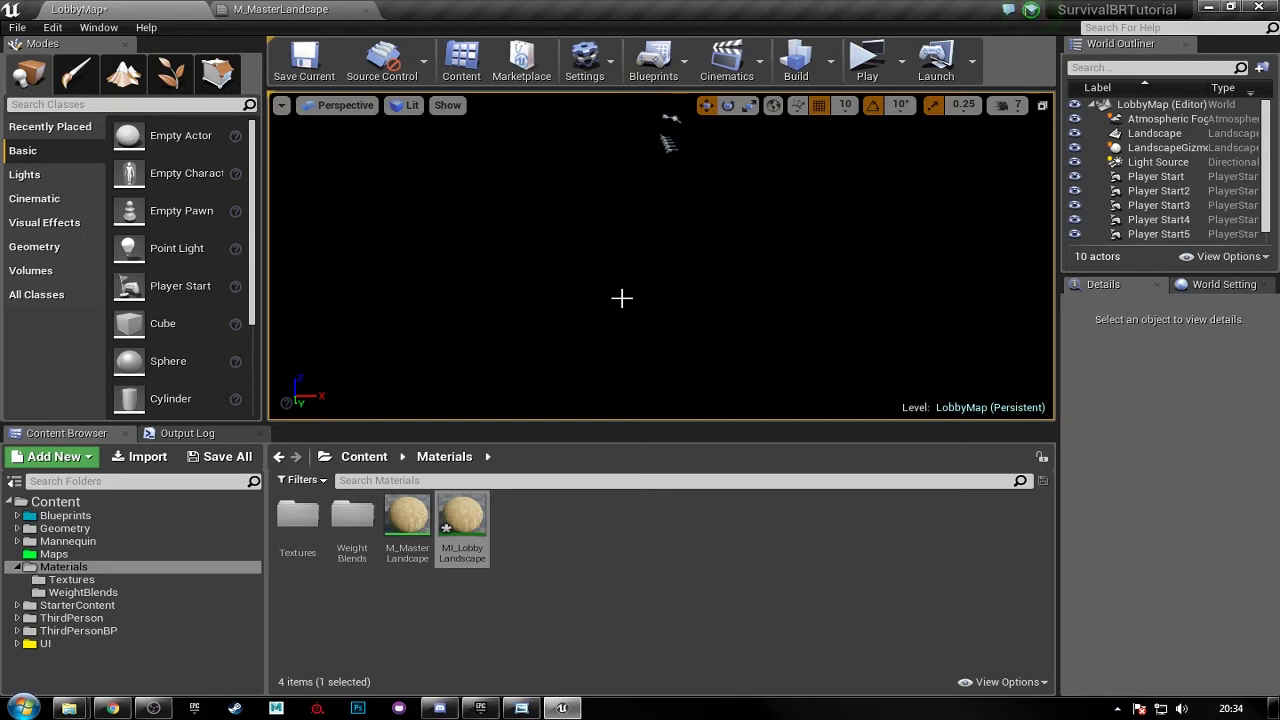
{"action": "left_click", "coordinate": [758, 281]}
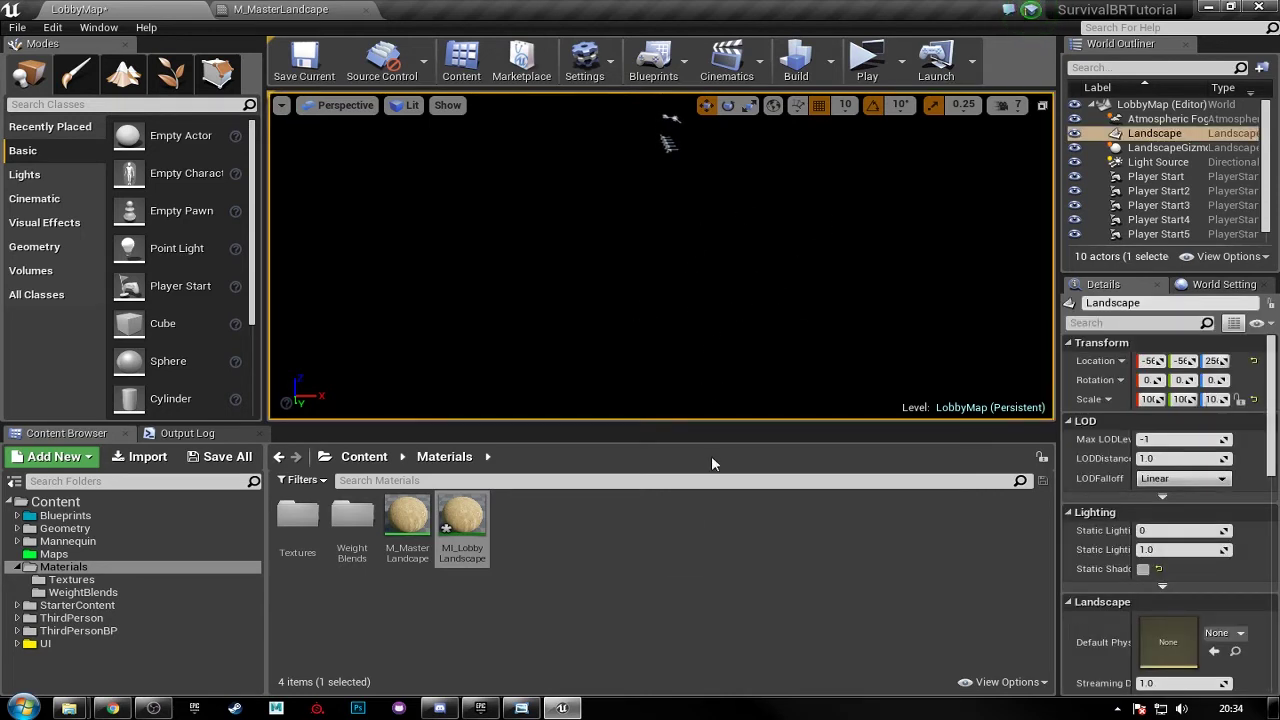
{"action": "left_click", "coordinate": [604, 554]}
{"action": "left_click", "coordinate": [461, 515]}
{"action": "scroll", "coordinate": [1230, 527], "scroll_direction": "down", "scroll_amount": 5}
{"action": "scroll", "coordinate": [1232, 527], "scroll_direction": "down", "scroll_amount": 1}
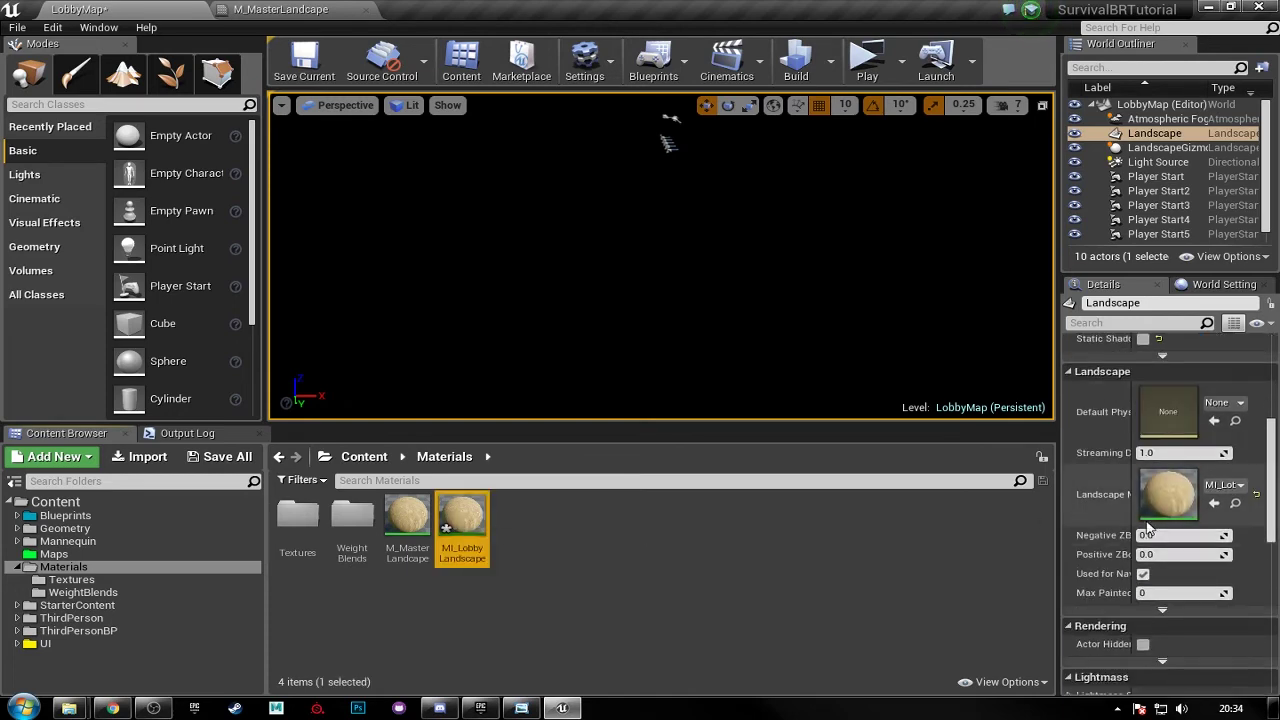
- Open the MI_LobbyLandscape material instance in a floating, taller editor window over the level editor
{"action": "left_click_drag", "start_coordinate": [1058, 516], "coordinate": [1131, 512]}
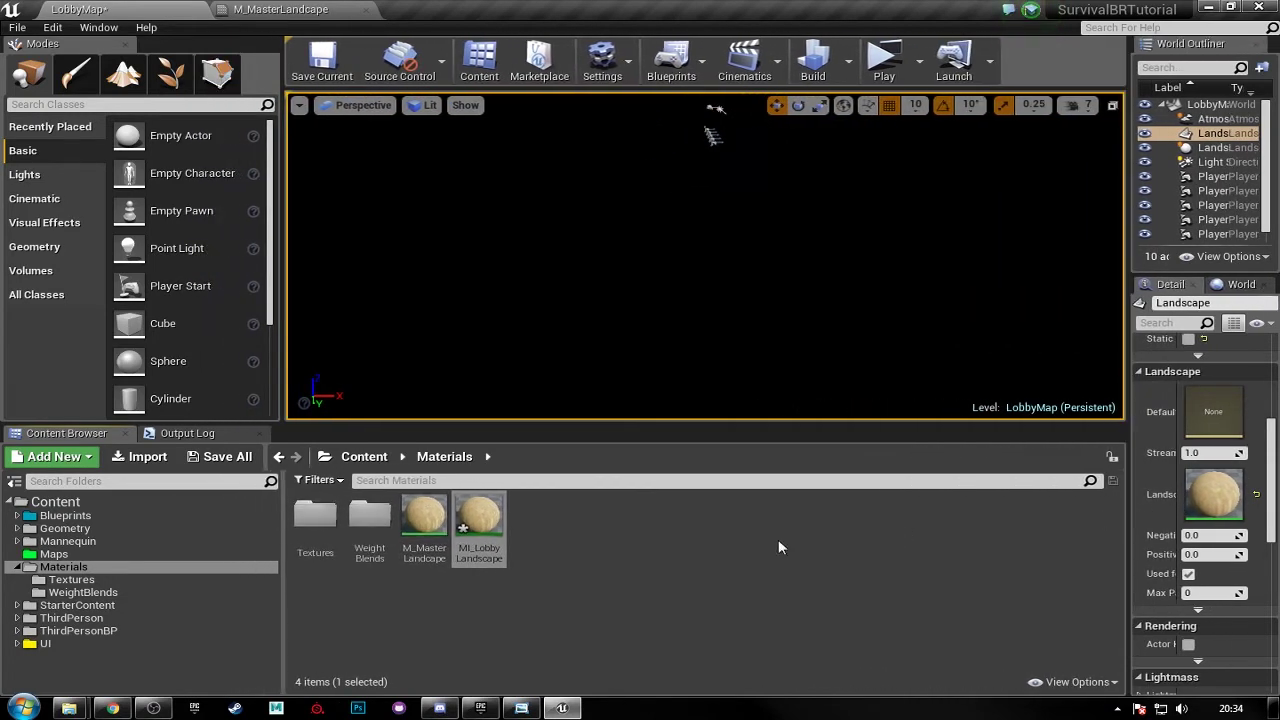
{"action": "double_click", "coordinate": [498, 534]}
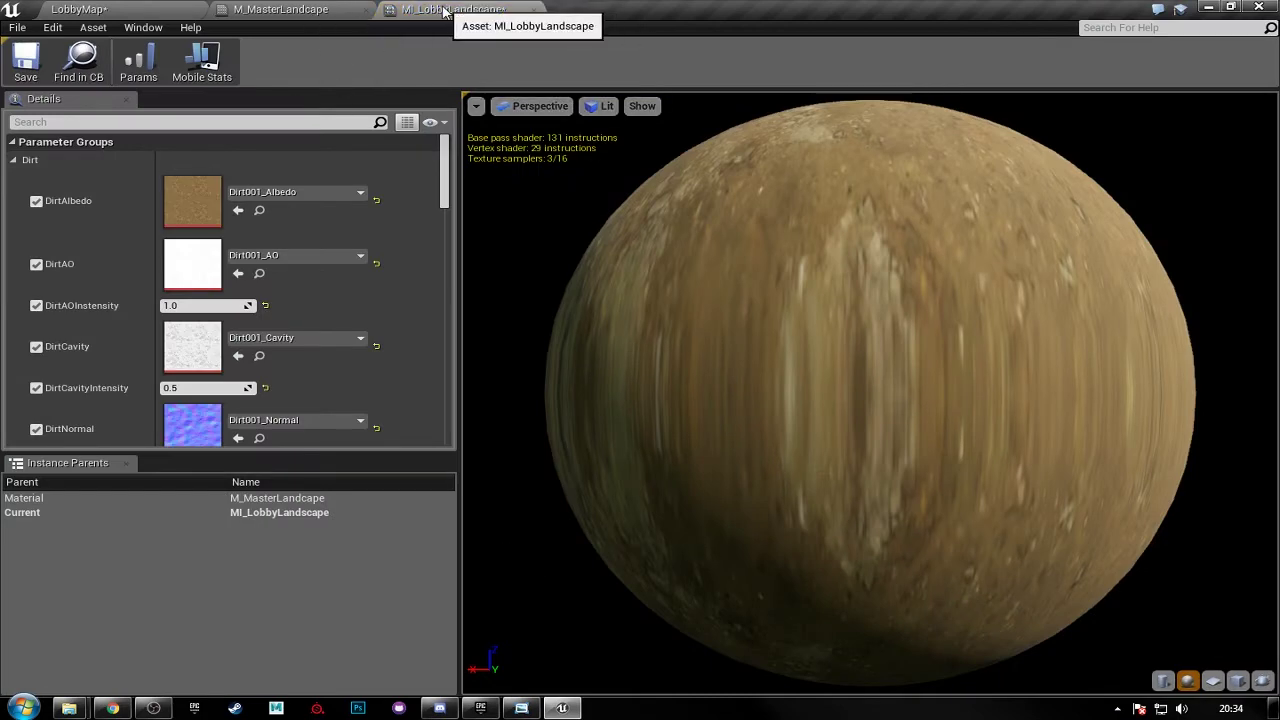
{"action": "left_click_drag", "start_coordinate": [446, 176], "coordinate": [446, 215]}
{"action": "left_click_drag", "start_coordinate": [450, 9], "coordinate": [617, 142]}
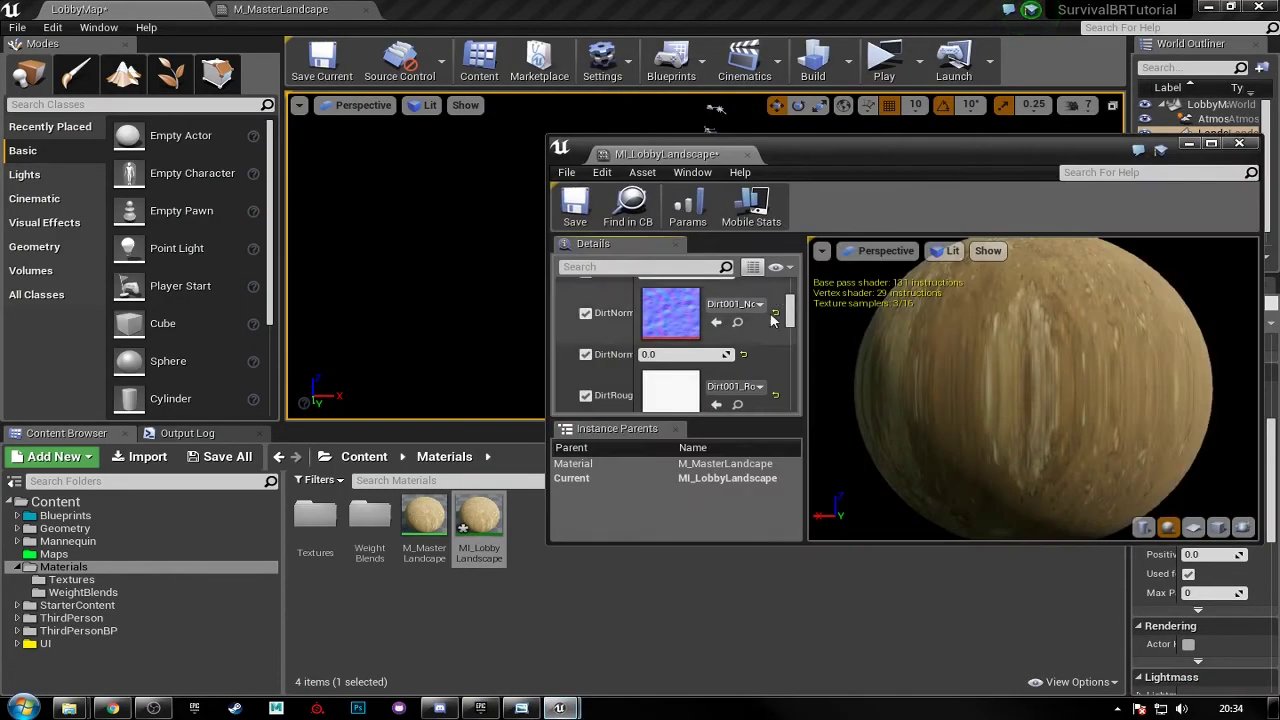
{"action": "left_click_drag", "start_coordinate": [935, 543], "coordinate": [935, 689]}
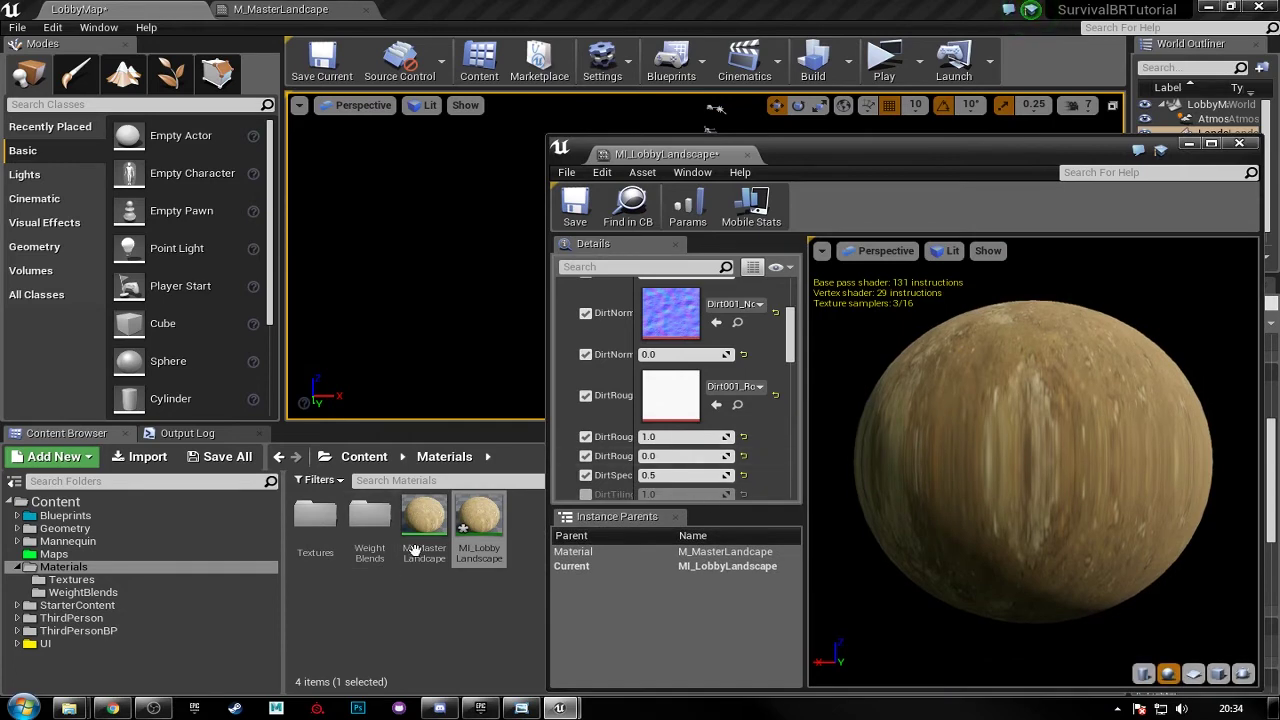
- Open the Textures folder inside Materials and move the MI_LobbyLandscape window aside so the textures stay accessible
{"action": "double_click", "coordinate": [304, 543]}
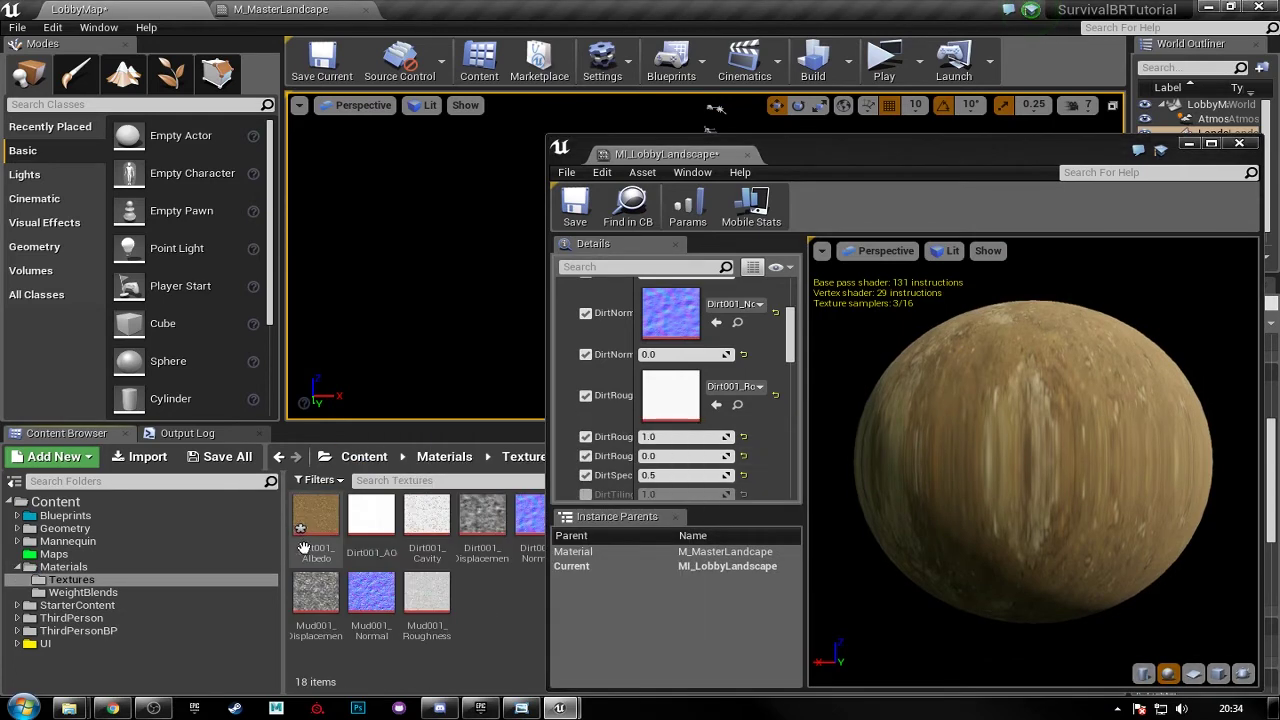
{"action": "left_click_drag", "start_coordinate": [760, 154], "coordinate": [848, 120]}
{"action": "left_click_drag", "start_coordinate": [880, 288], "coordinate": [880, 305]}
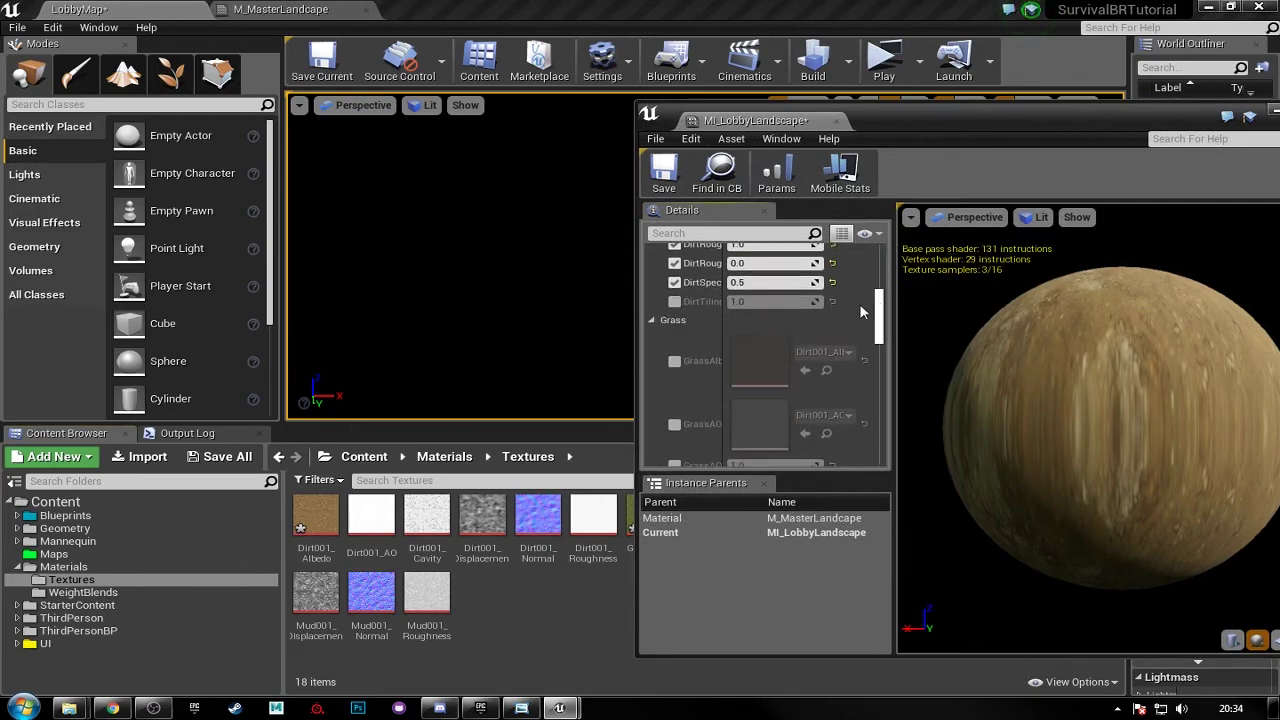
{"action": "scroll", "coordinate": [700, 300], "scroll_direction": "up", "scroll_amount": 5}
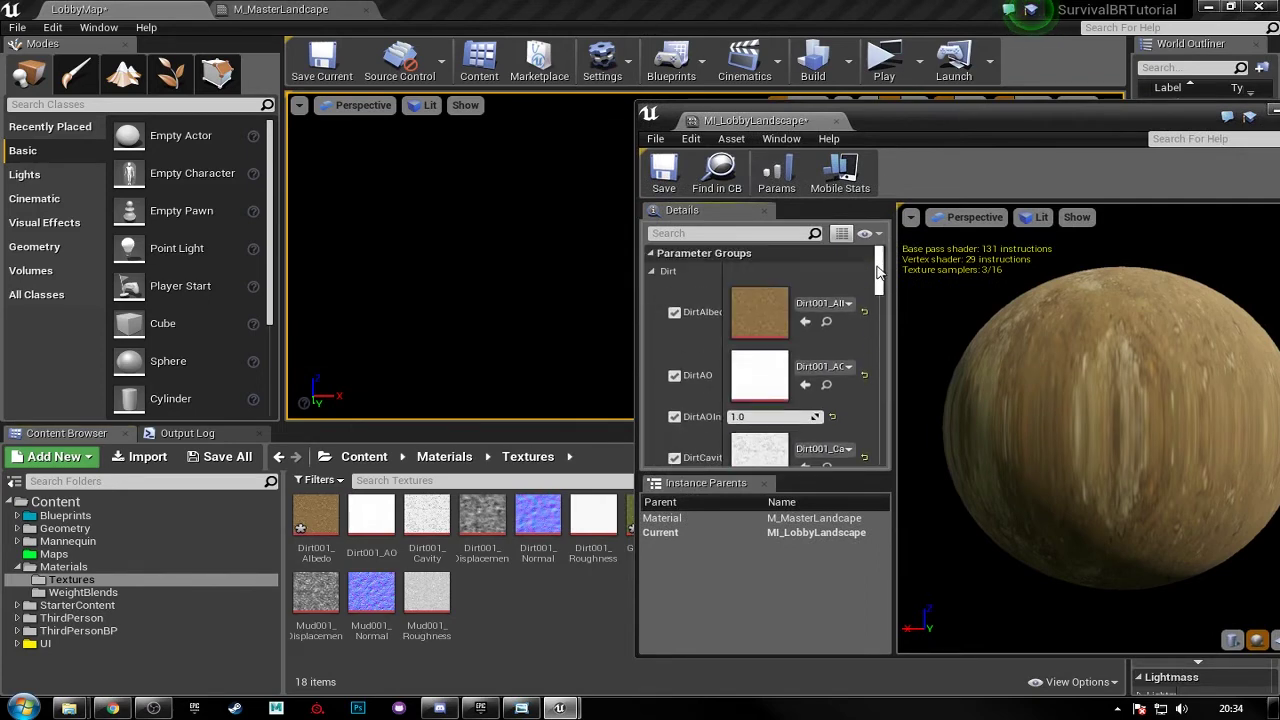
- Collapse the Dirt parameters and enable the Grass overrides for albedo, AO, AO intensity, cavity, cavity intensity, normal and normal intensity
{"action": "left_click", "coordinate": [654, 271]}
{"action": "left_click", "coordinate": [662, 290]}
{"action": "left_click", "coordinate": [674, 394]}
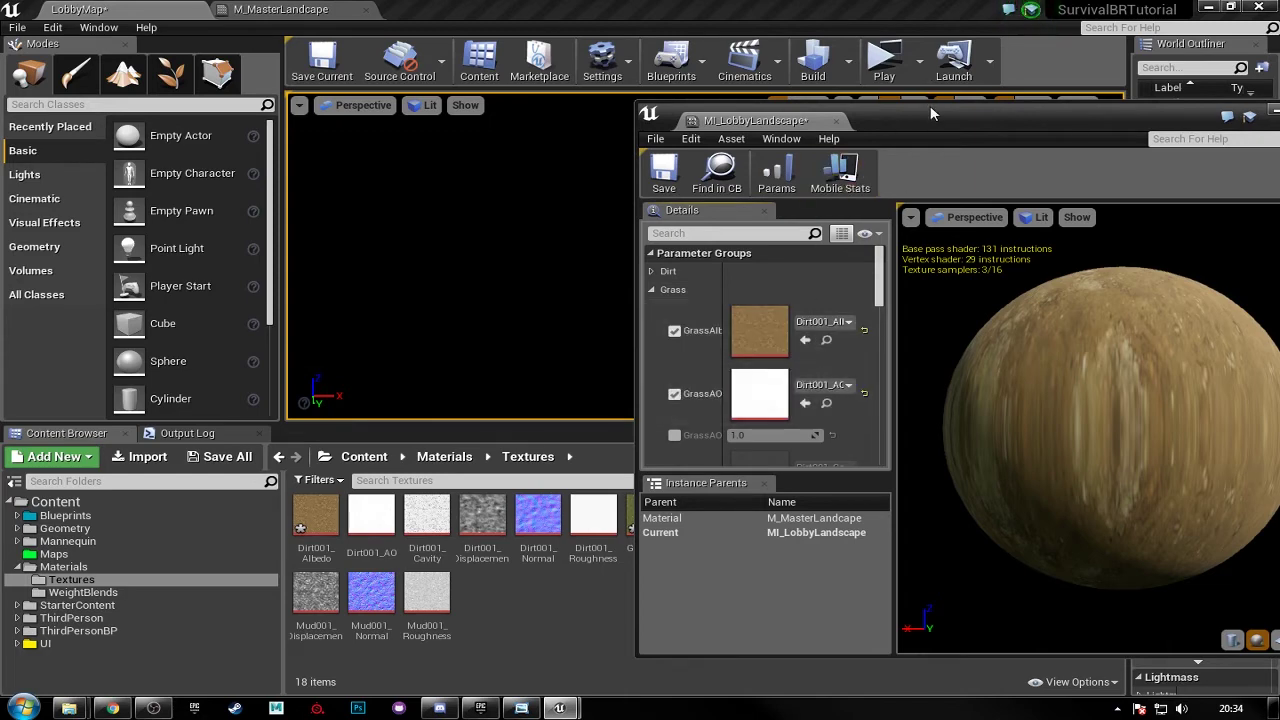
{"action": "left_click_drag", "start_coordinate": [930, 113], "coordinate": [943, 5]}
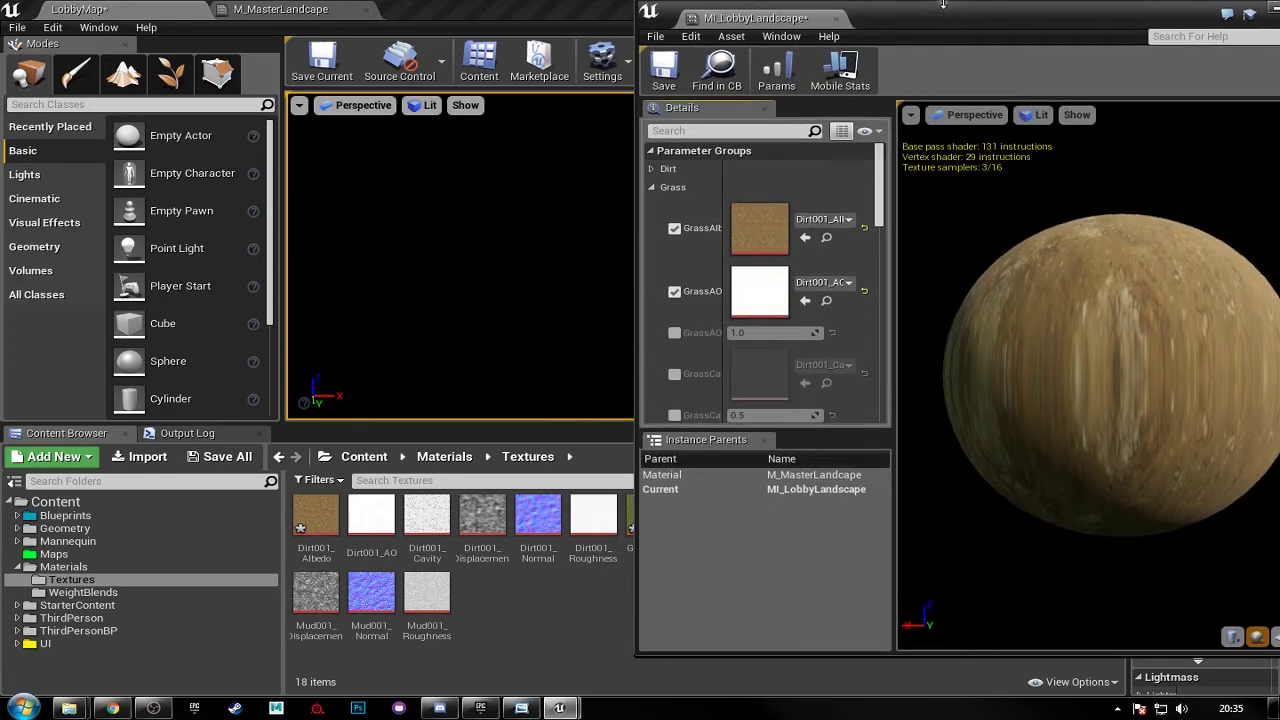
{"action": "scroll", "coordinate": [710, 335], "scroll_direction": "down", "scroll_amount": 1}
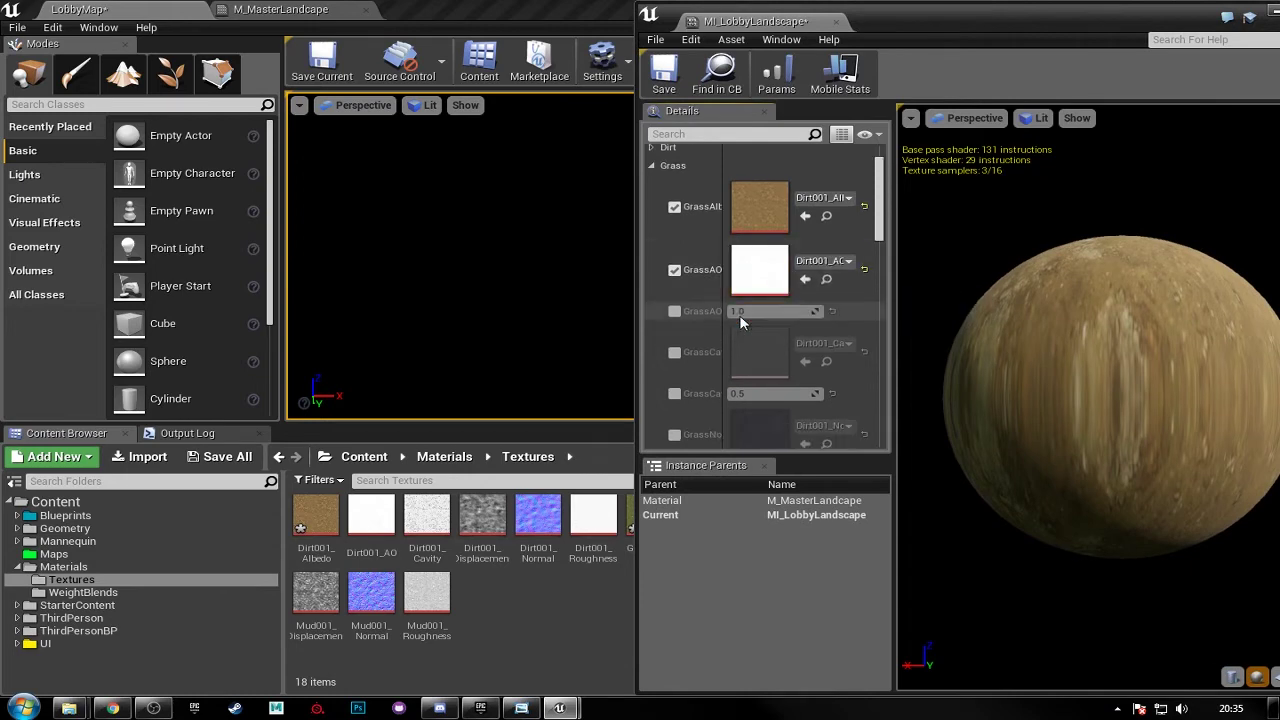
{"action": "left_click", "coordinate": [674, 352]}
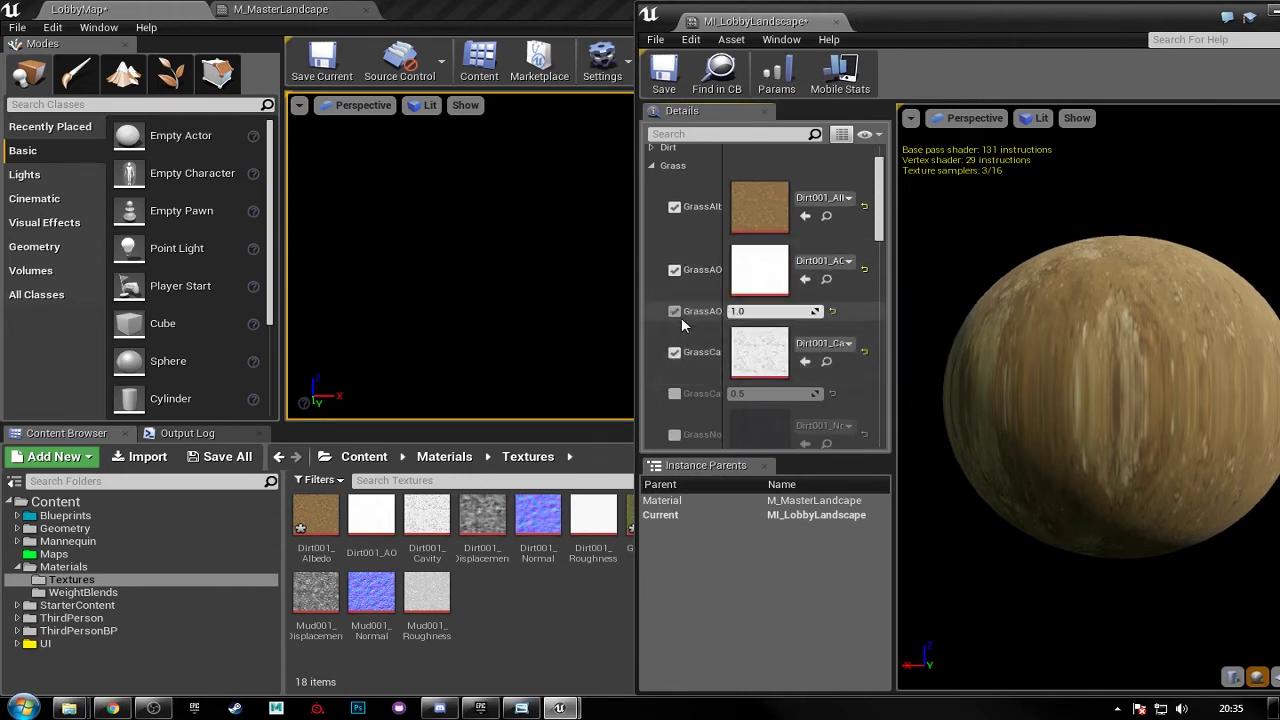
{"action": "left_click", "coordinate": [674, 311]}
{"action": "scroll", "coordinate": [708, 369], "scroll_direction": "down", "scroll_amount": 3}
{"action": "left_click", "coordinate": [674, 316]}
{"action": "left_click", "coordinate": [674, 357]}
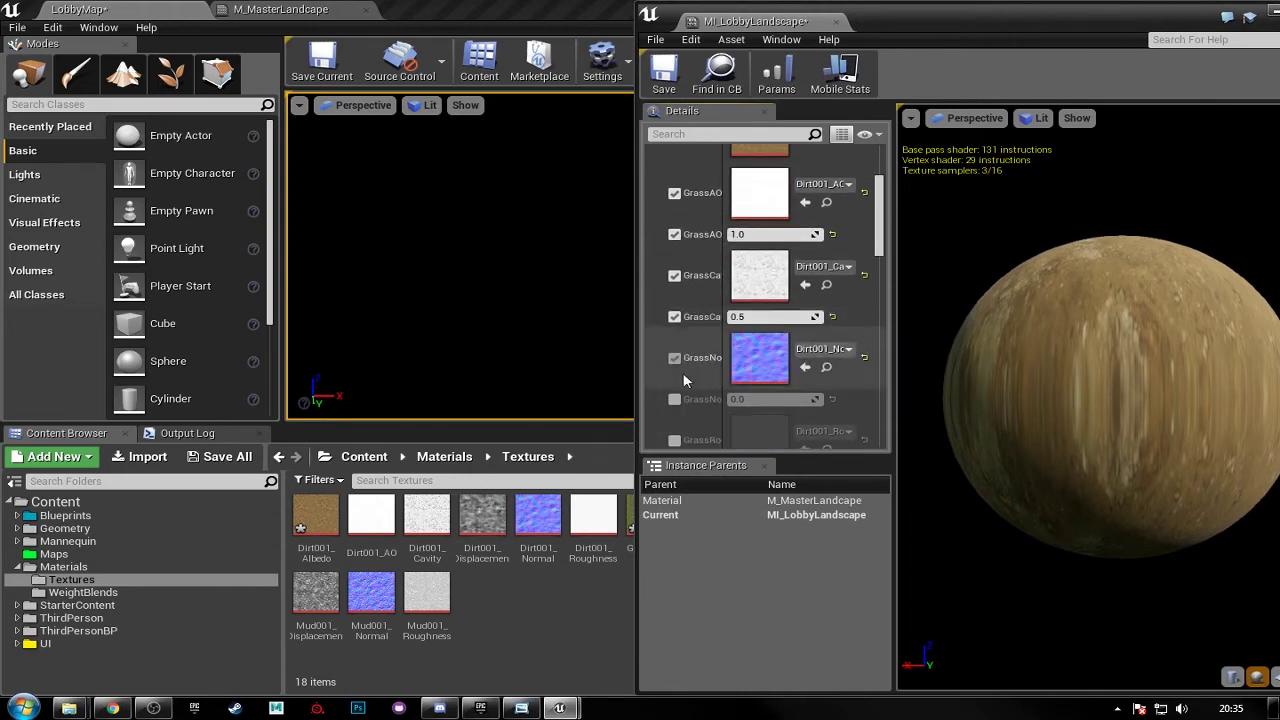
{"action": "left_click", "coordinate": [678, 400]}
- Enable the Grass overrides for the roughness texture, roughness maximum and minimum, specular and tiling
{"action": "scroll", "coordinate": [701, 361], "scroll_direction": "down", "scroll_amount": 4}
{"action": "left_click", "coordinate": [675, 338]}
{"action": "left_click", "coordinate": [674, 378]}
{"action": "left_click", "coordinate": [674, 397]}
{"action": "left_click", "coordinate": [674, 416]}
{"action": "left_click", "coordinate": [674, 435]}
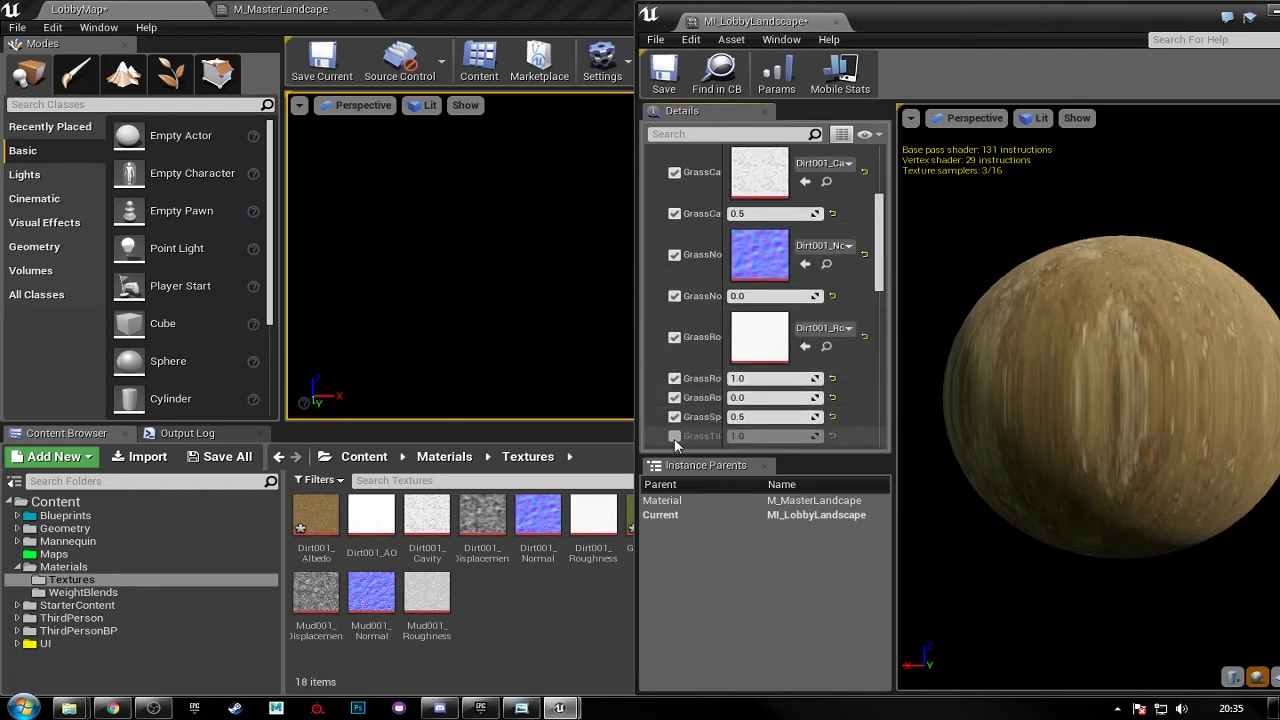
- Assign Grass001_Albedo and Grass001_AO to the grass albedo and AO texture parameters of MI_LobbyLandscape
{"action": "scroll", "coordinate": [716, 368], "scroll_direction": "down", "scroll_amount": 4}
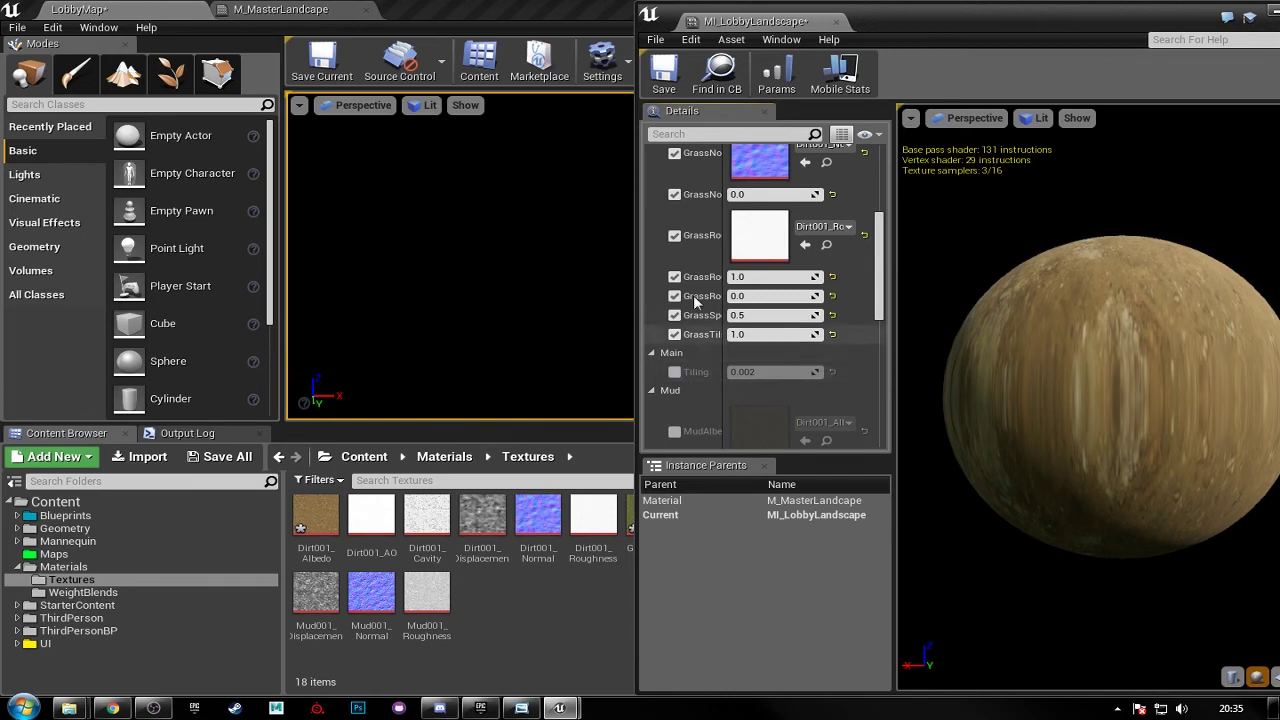
{"action": "scroll", "coordinate": [700, 330], "scroll_direction": "up", "scroll_amount": 5}
{"action": "scroll", "coordinate": [700, 325], "scroll_direction": "up", "scroll_amount": 3}
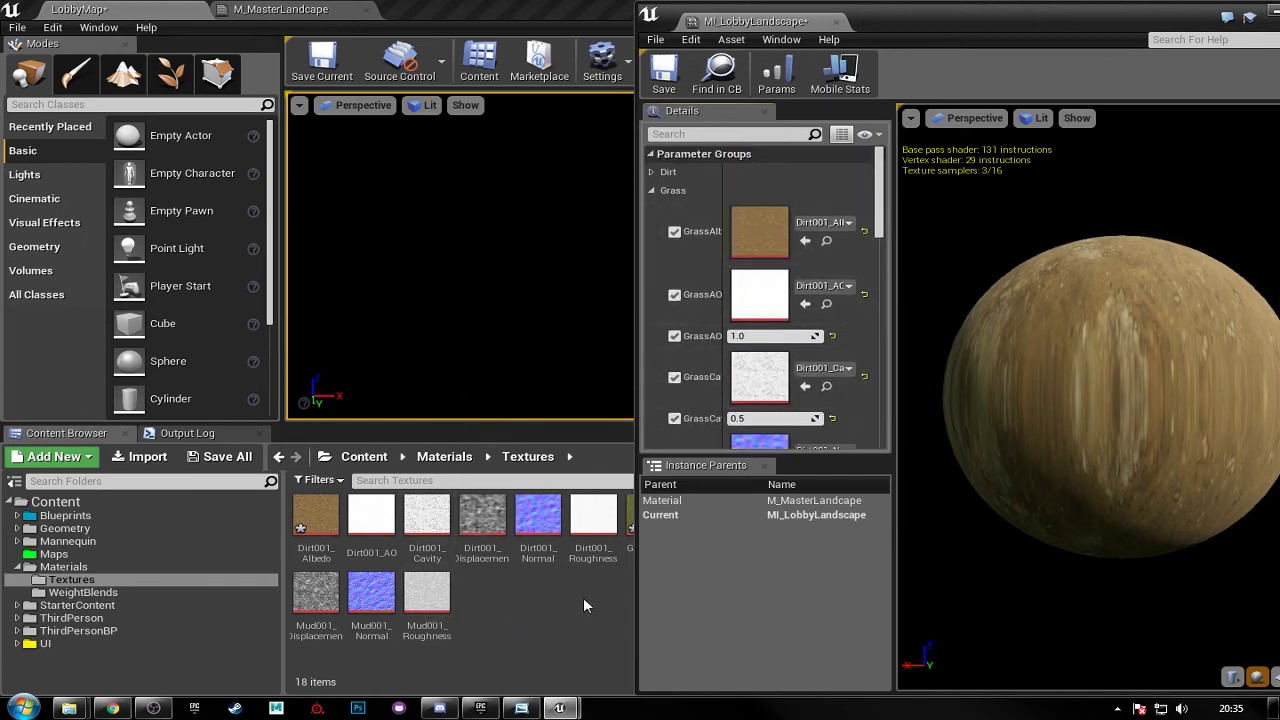
{"action": "left_click_drag", "start_coordinate": [908, 30], "coordinate": [1150, 41]}
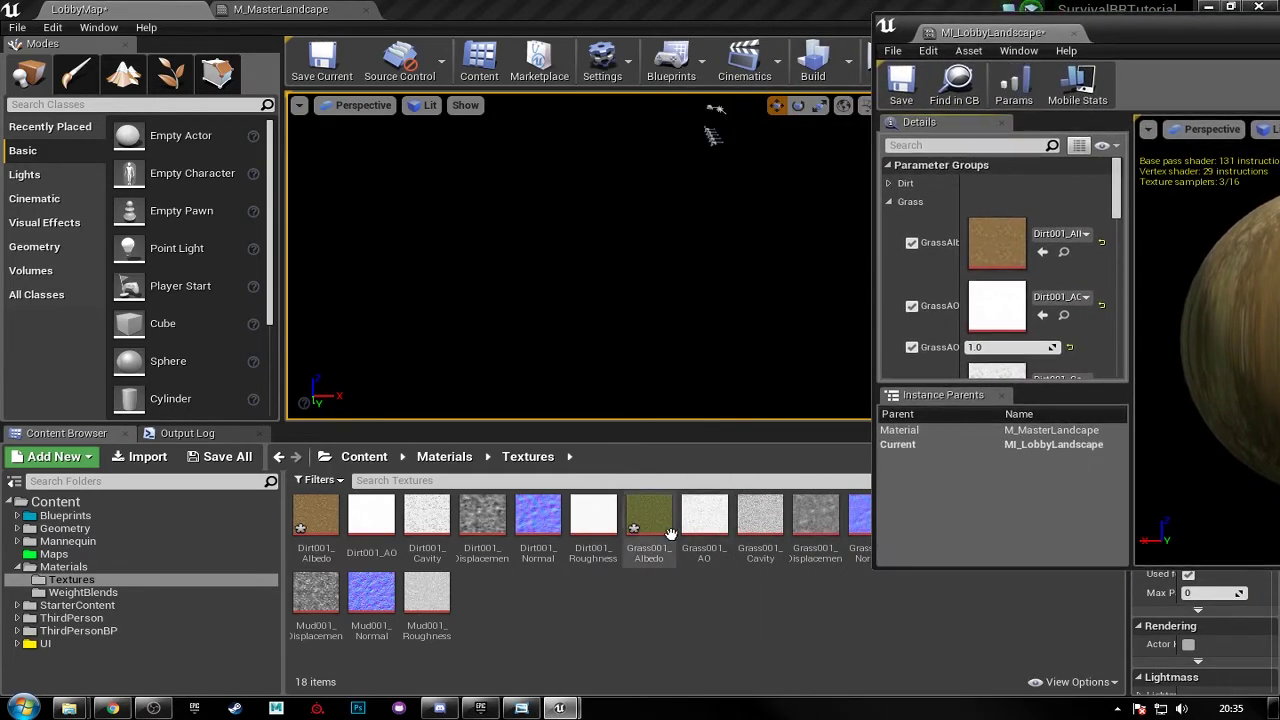
{"action": "mouse_move", "coordinate": [652, 538]}
{"action": "left_click_drag", "start_coordinate": [655, 540], "coordinate": [994, 241]}
{"action": "left_click_drag", "start_coordinate": [704, 530], "coordinate": [983, 315]}
- Assign Grass001_Cavity, Grass001_Normal and Grass001_Roughness to the matching grass texture parameters
{"action": "left_click_drag", "start_coordinate": [1153, 36], "coordinate": [1279, 45]}
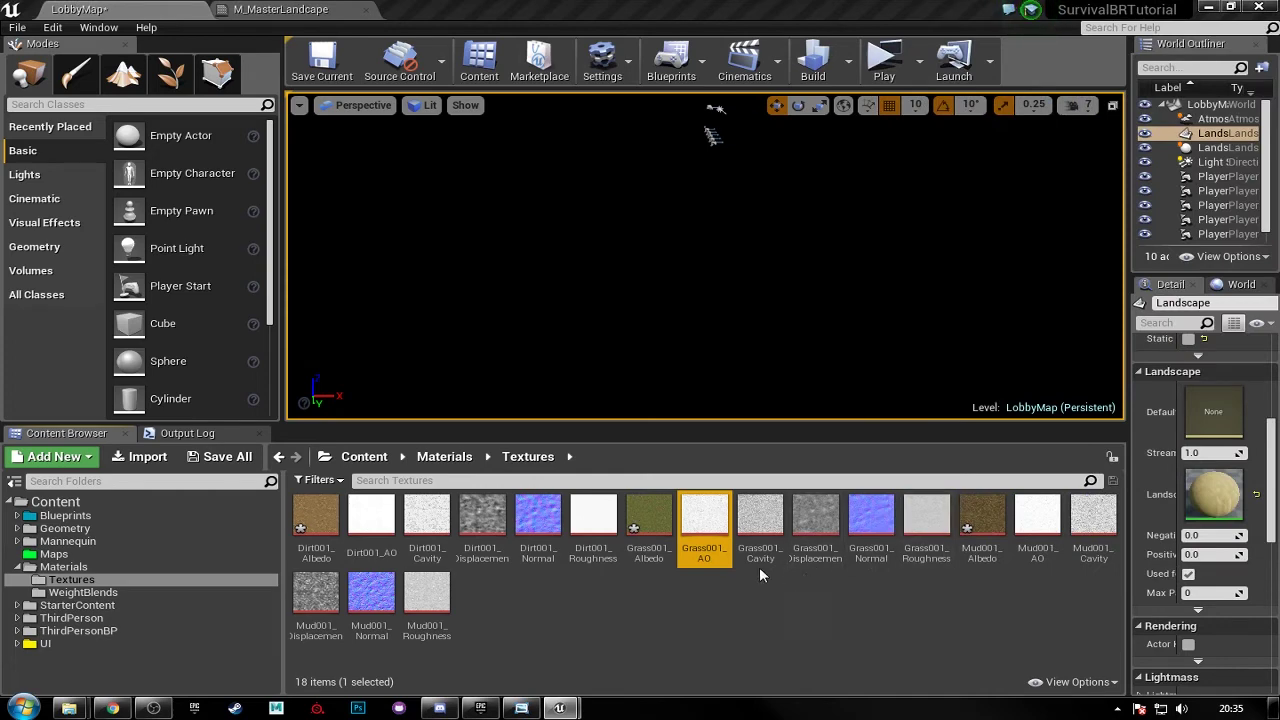
{"action": "left_click", "coordinate": [758, 525]}
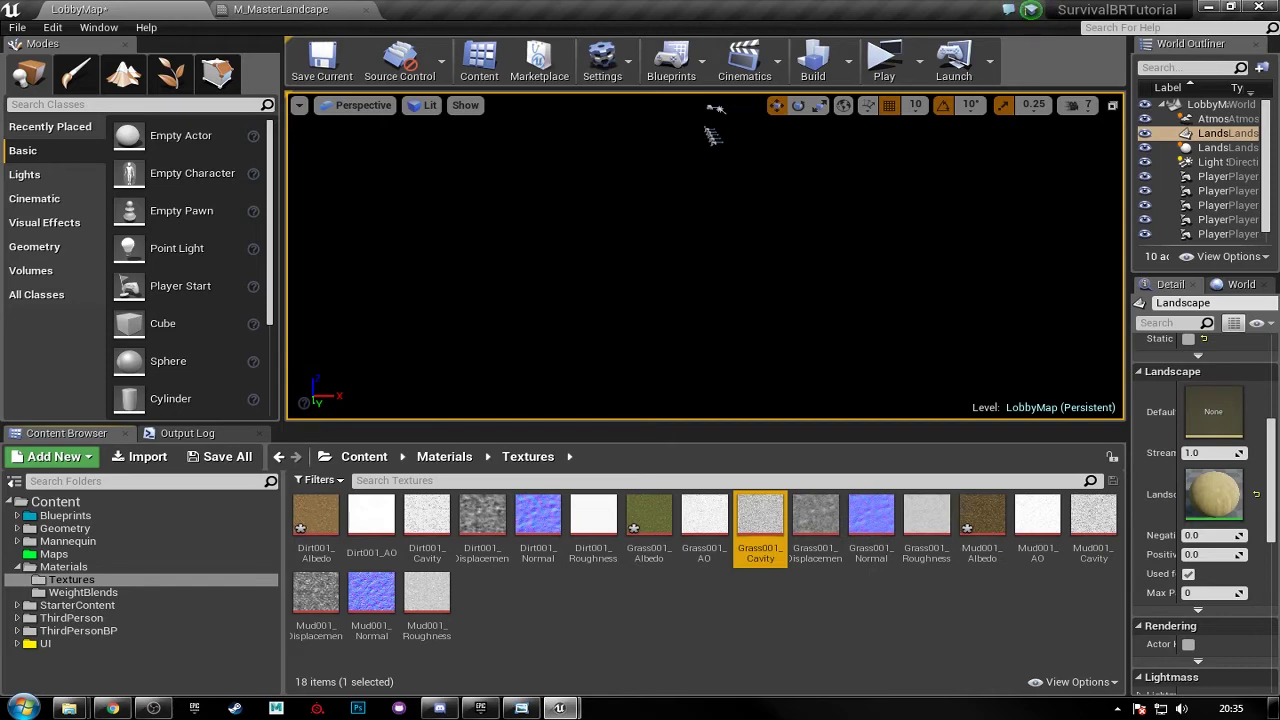
{"action": "left_click", "coordinate": [871, 522]}
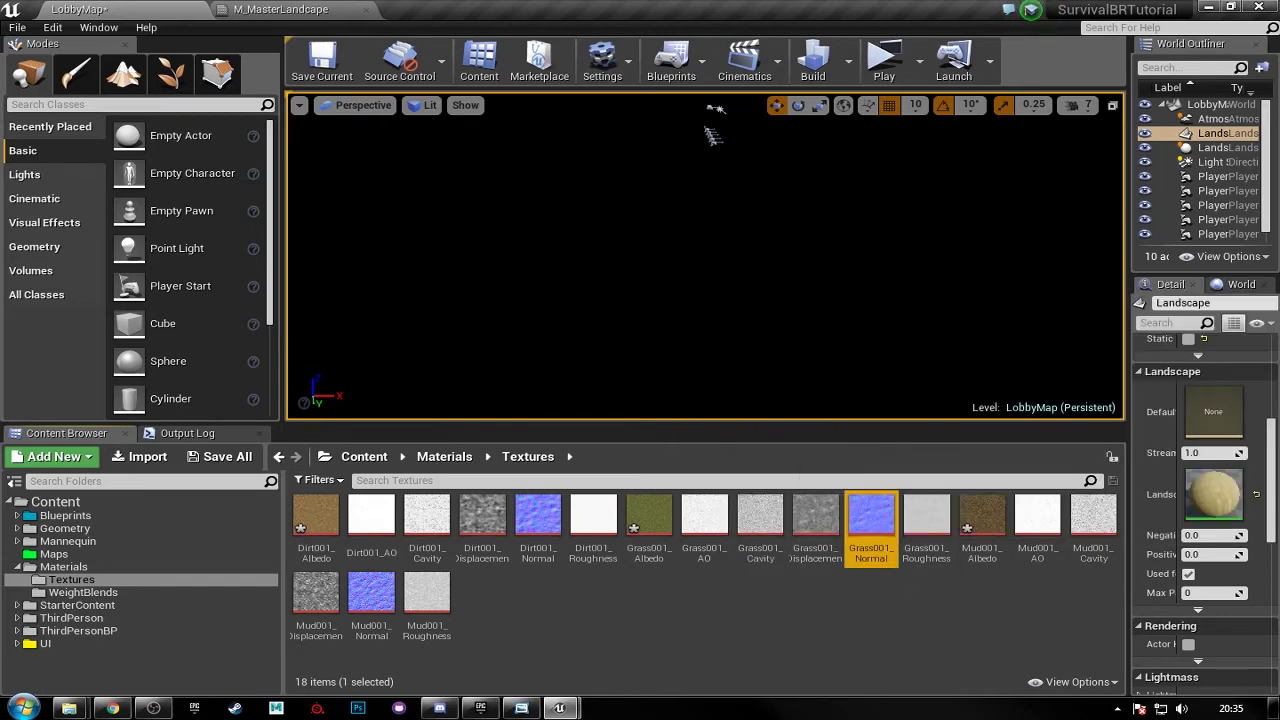
{"action": "left_click", "coordinate": [926, 522]}
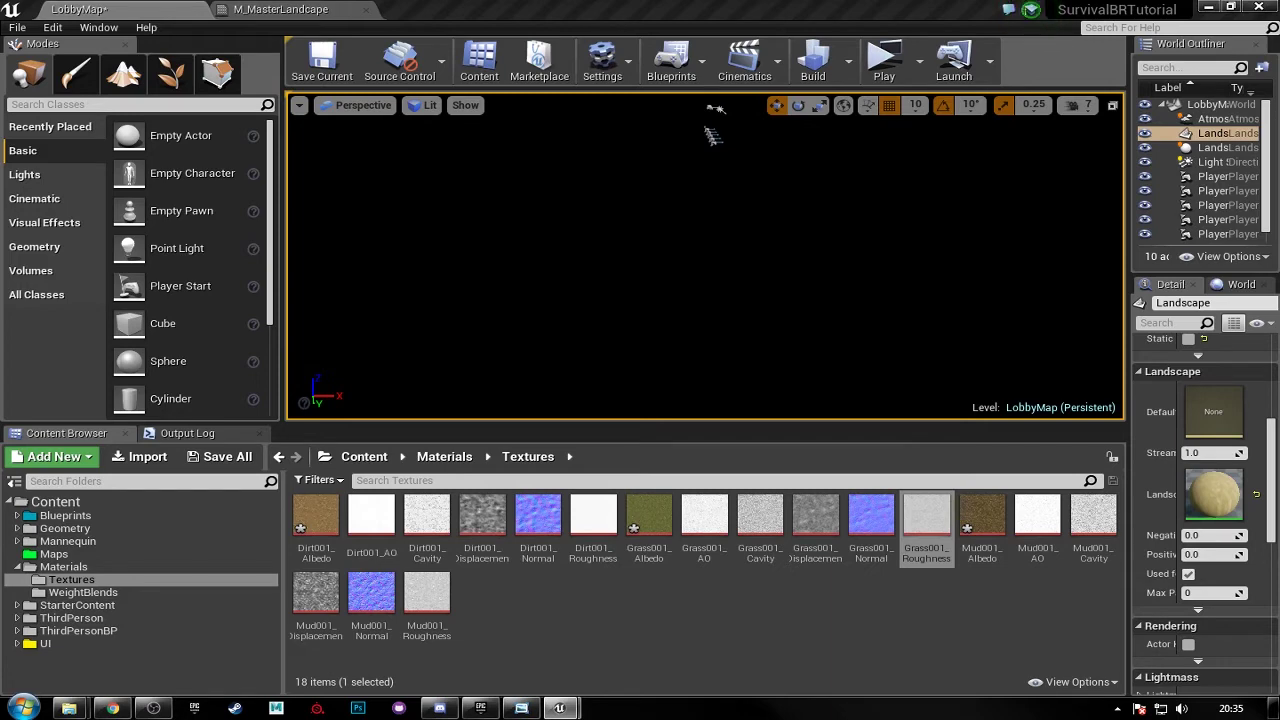
- Assign the Mud001 albedo, AO, cavity, normal and roughness textures to the matching mud parameters
{"action": "left_click", "coordinate": [982, 518]}
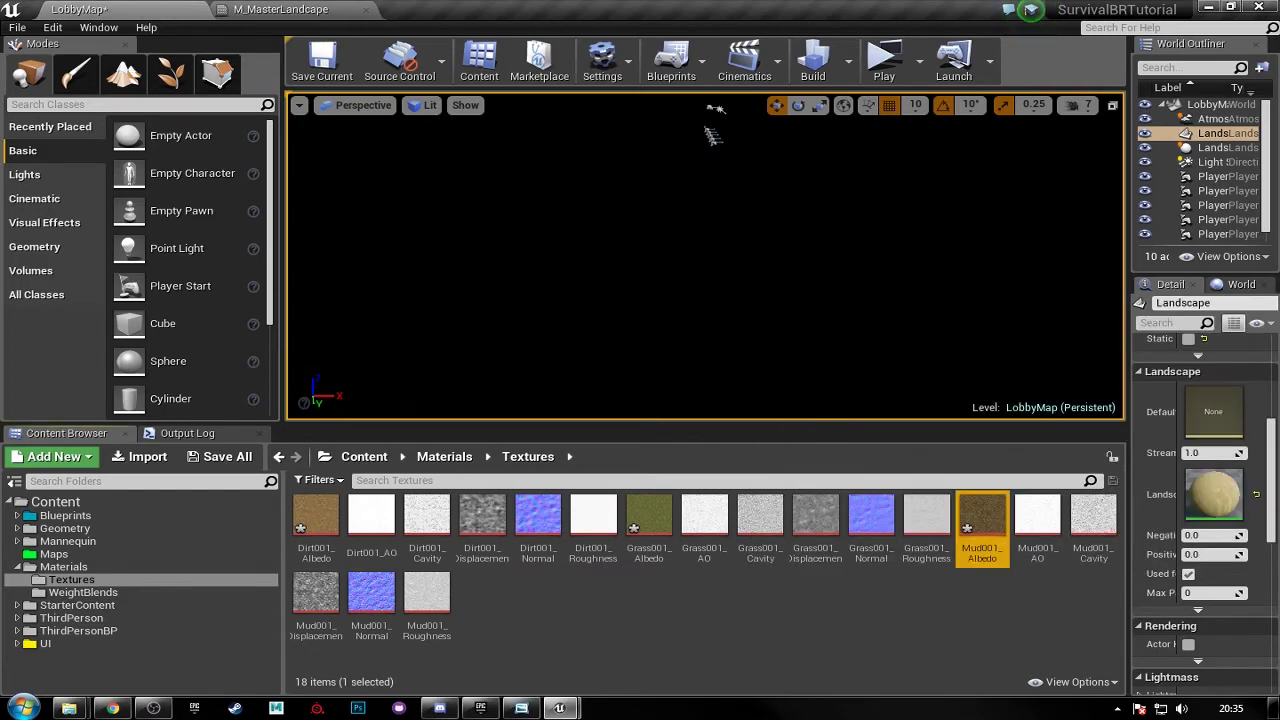
{"action": "left_click", "coordinate": [1037, 520]}
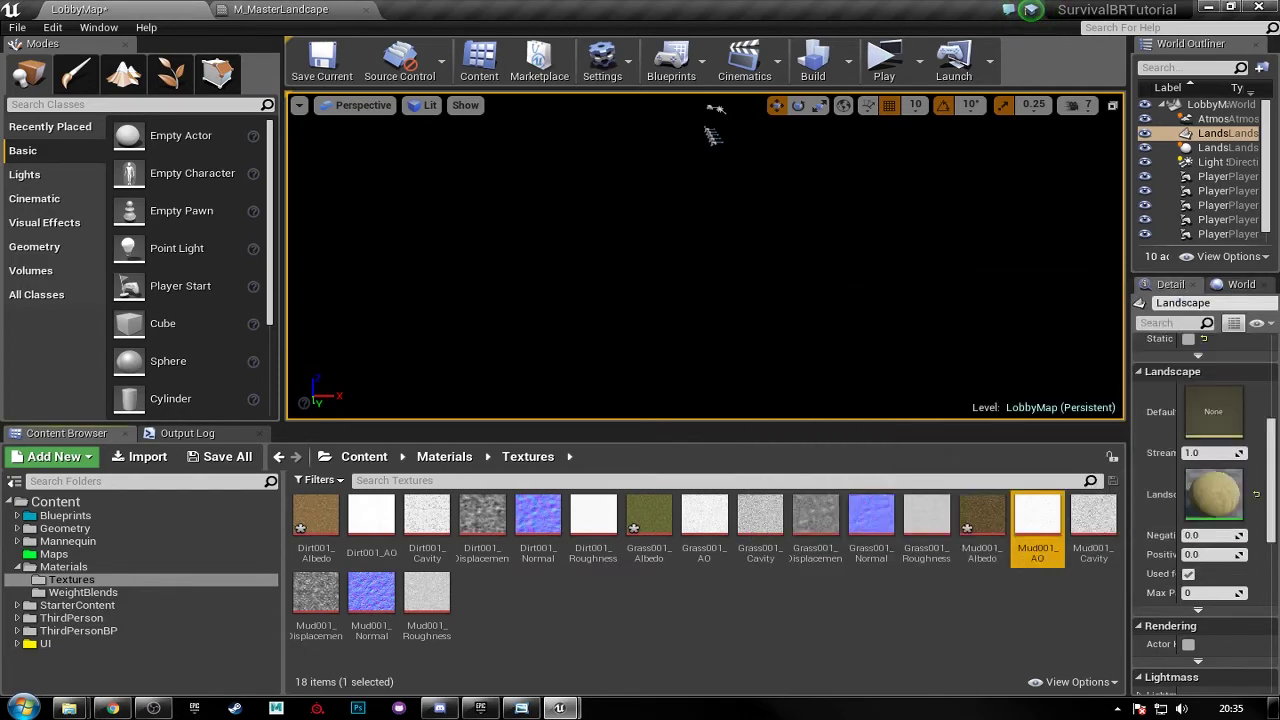
{"action": "left_click", "coordinate": [1097, 527]}
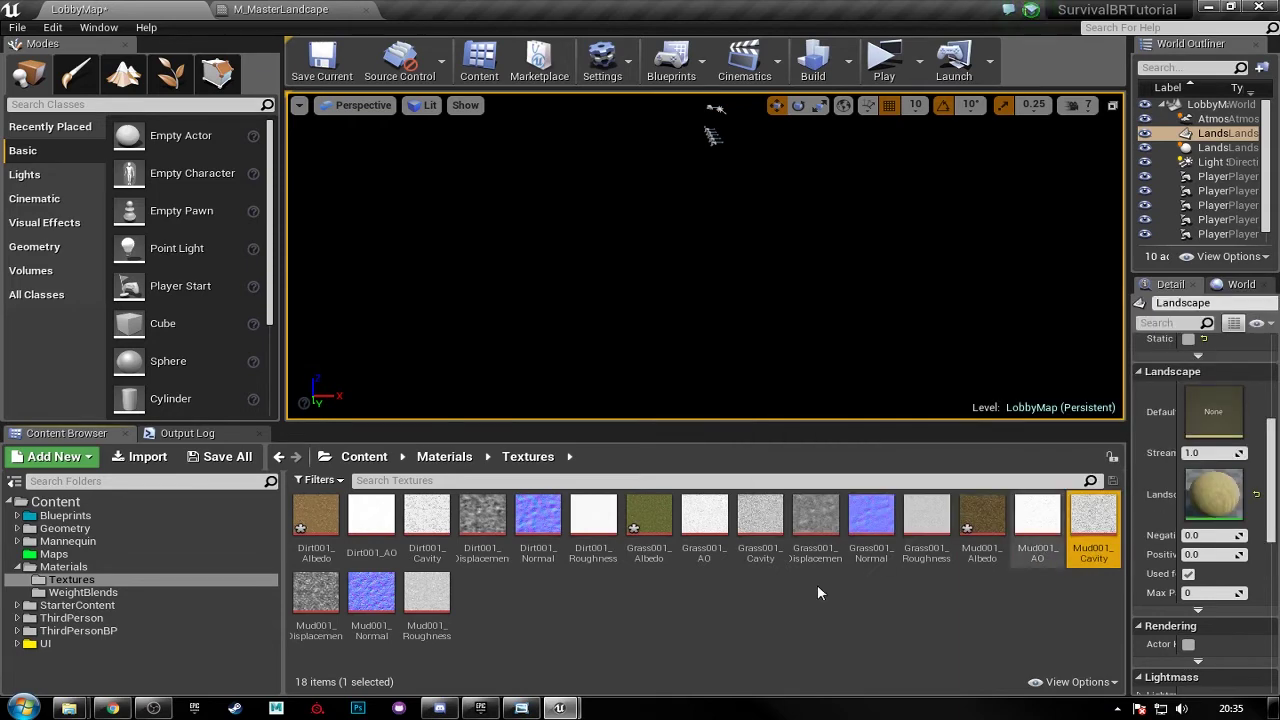
{"action": "left_click", "coordinate": [371, 595]}
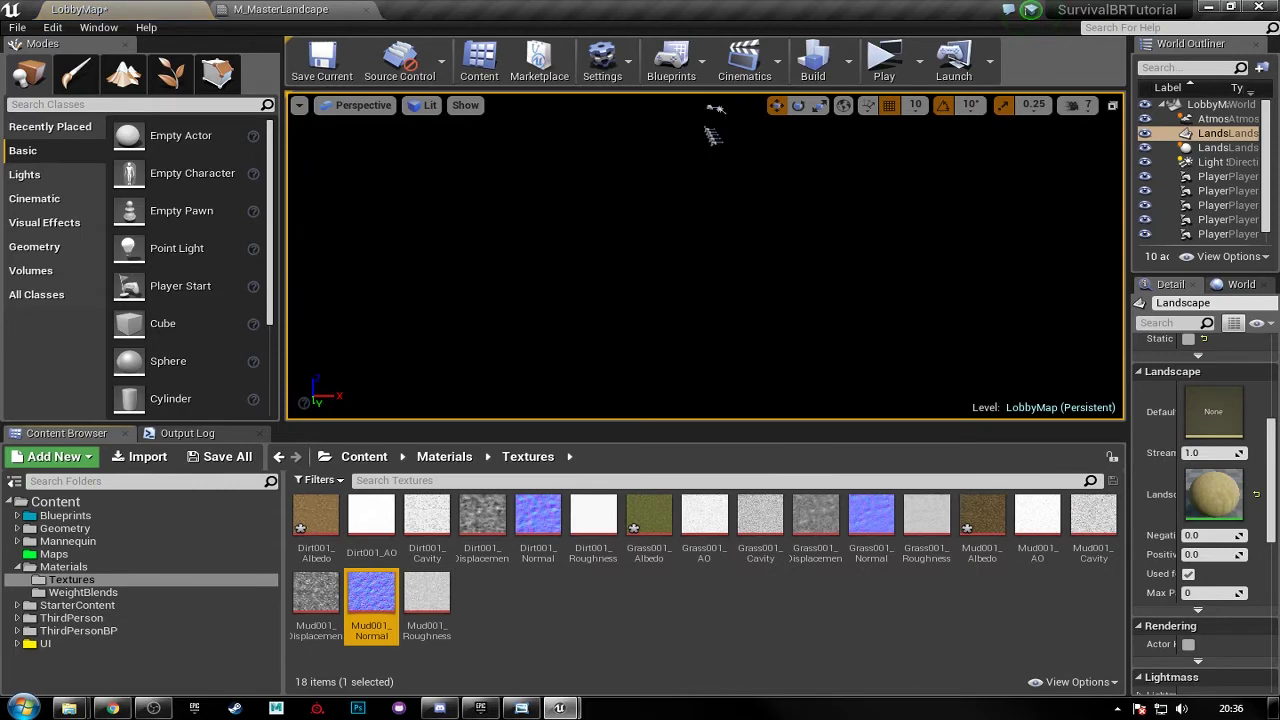
{"action": "left_click", "coordinate": [427, 600]}
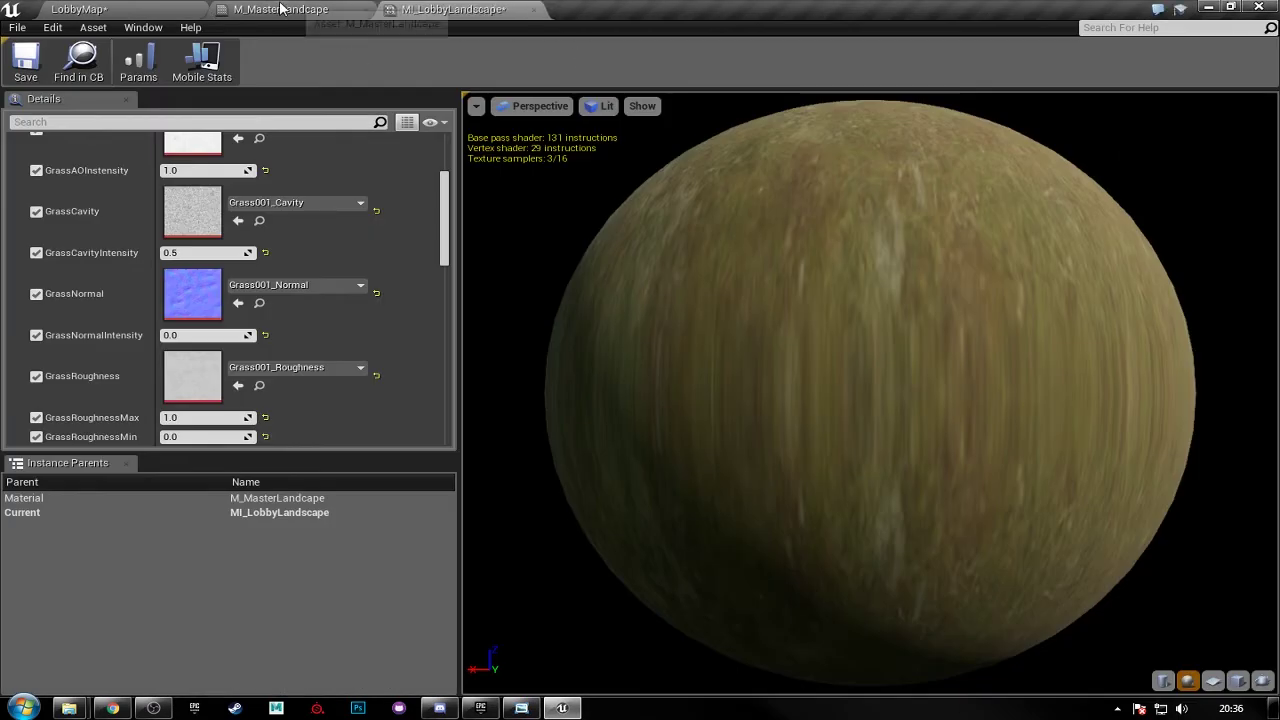
- Save the MI_LobbyLandscape material instance and return to the LobbyMap level
{"action": "left_click", "coordinate": [281, 9]}
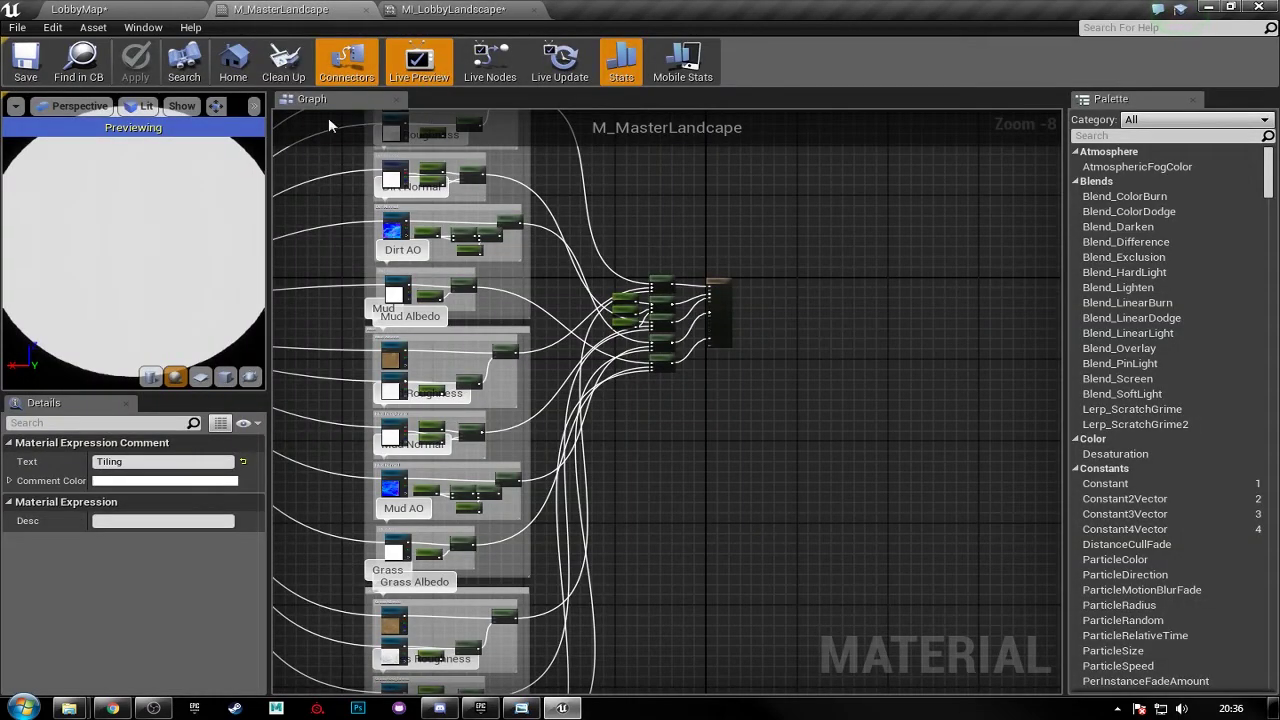
{"action": "left_click", "coordinate": [453, 9]}
{"action": "left_click", "coordinate": [26, 62]}
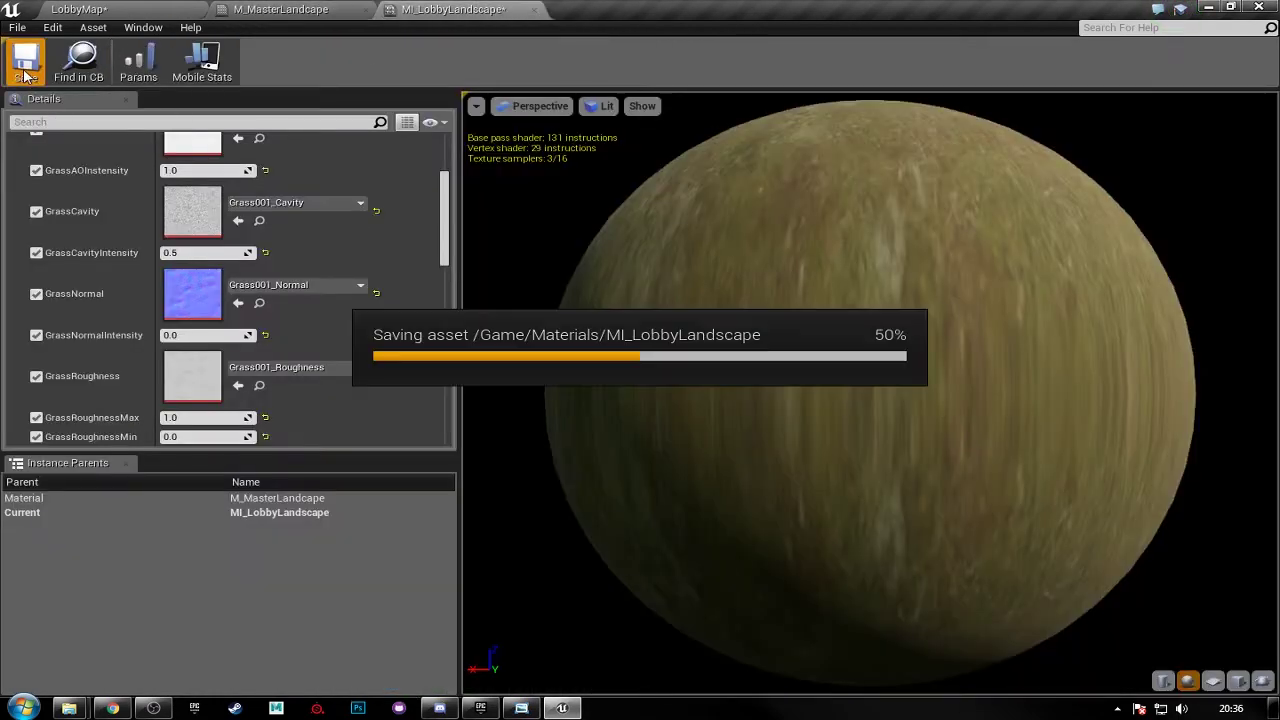
{"action": "left_click", "coordinate": [145, 10]}
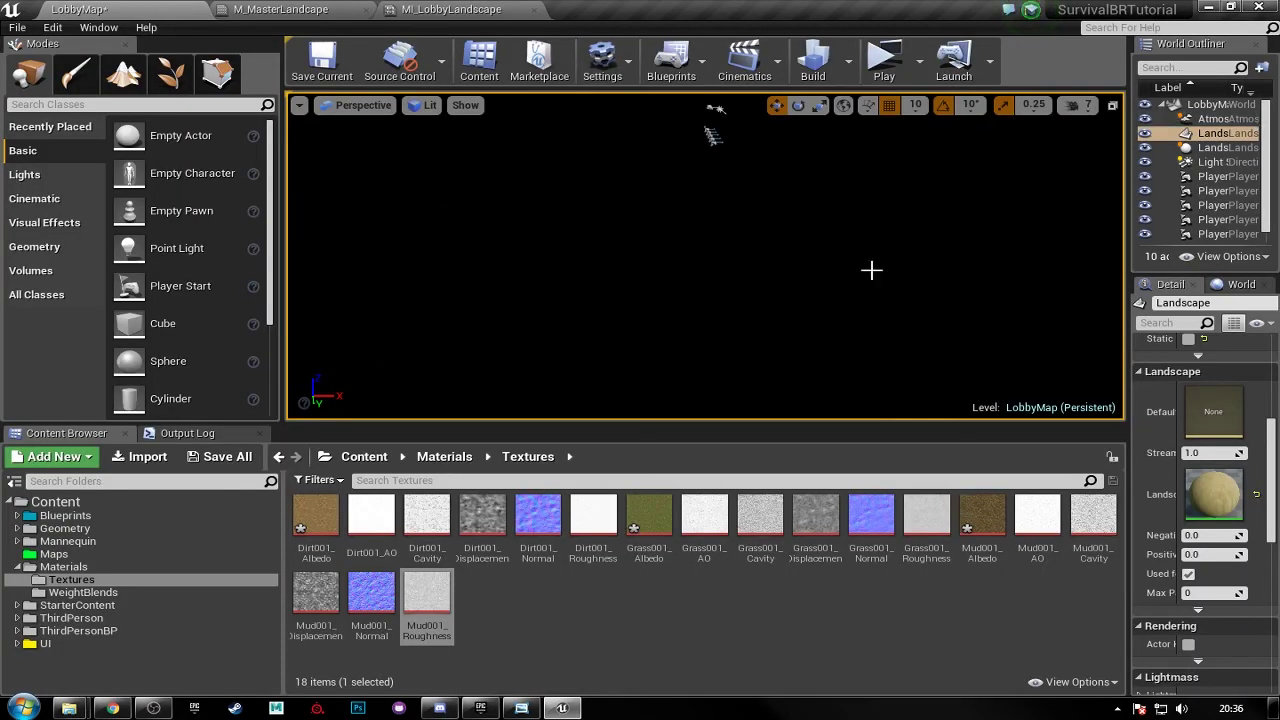
- Check the target layers in the landscape Paint mode with the Landscape actor selected, and return to Place mode
{"action": "left_click_drag", "start_coordinate": [1128, 140], "coordinate": [1000, 140]}
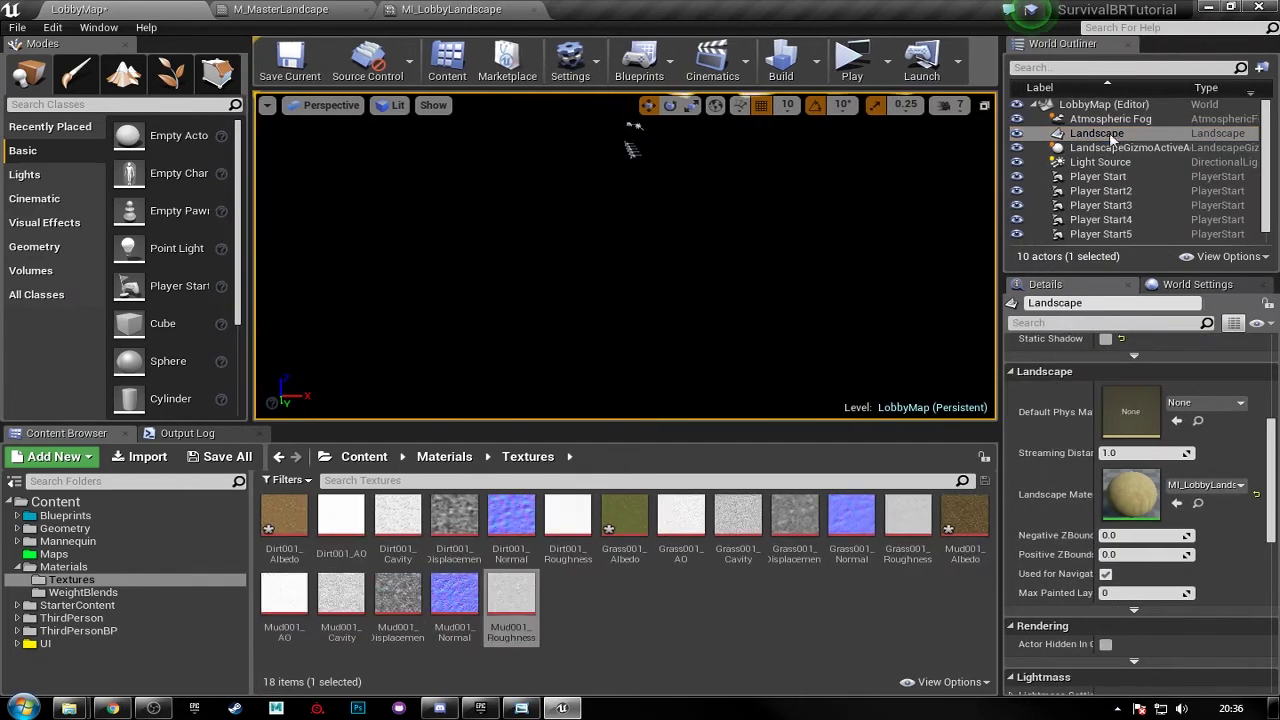
{"action": "left_click", "coordinate": [124, 78]}
{"action": "left_click", "coordinate": [176, 117]}
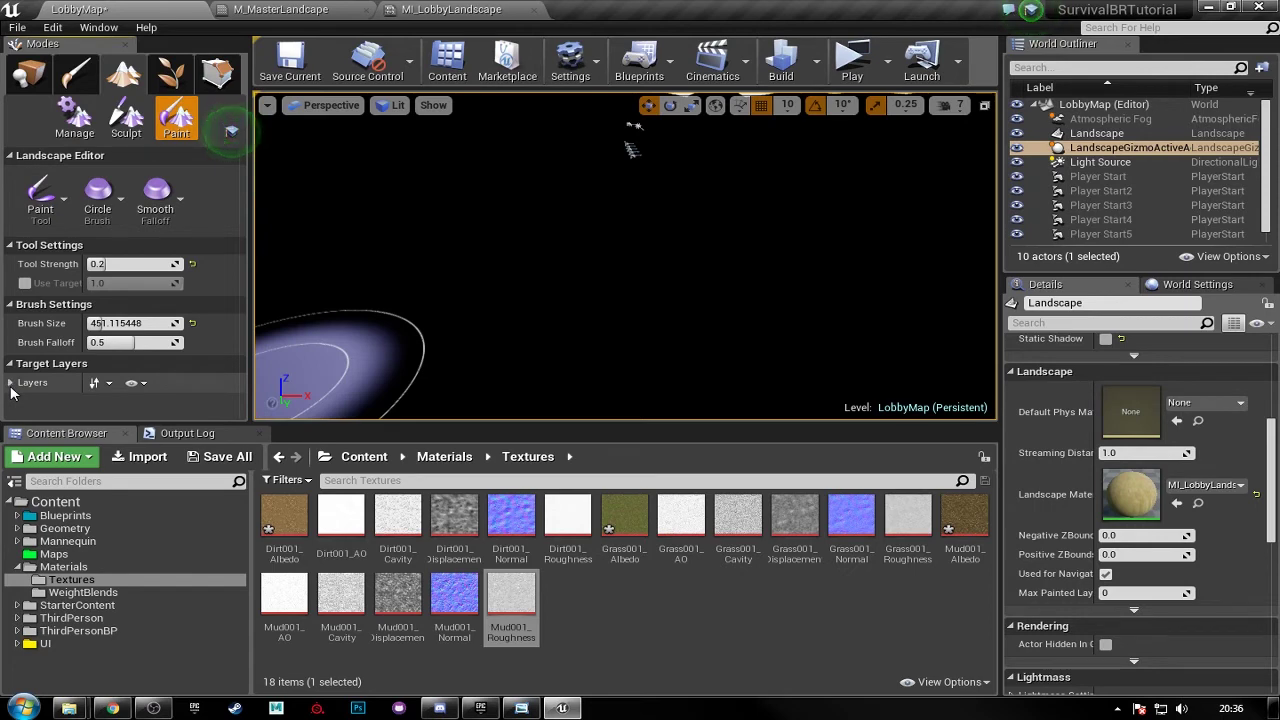
{"action": "left_click", "coordinate": [1100, 134]}
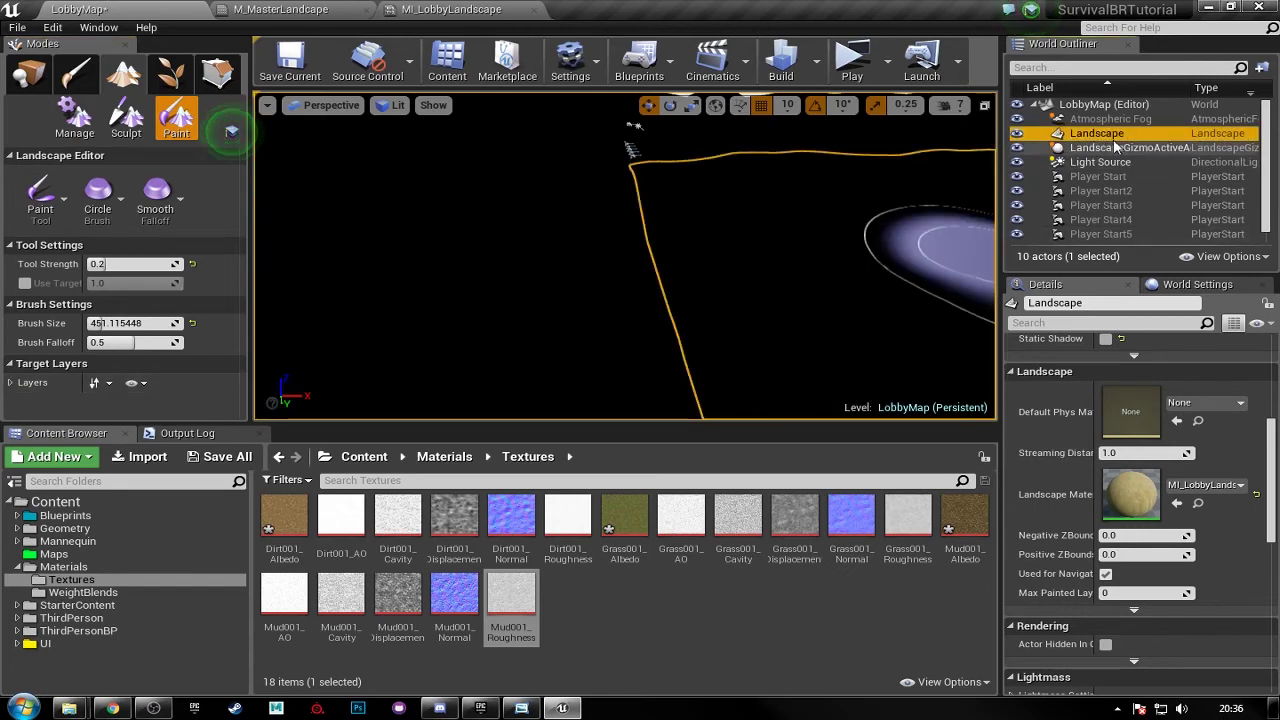
{"action": "left_click", "coordinate": [52, 80]}
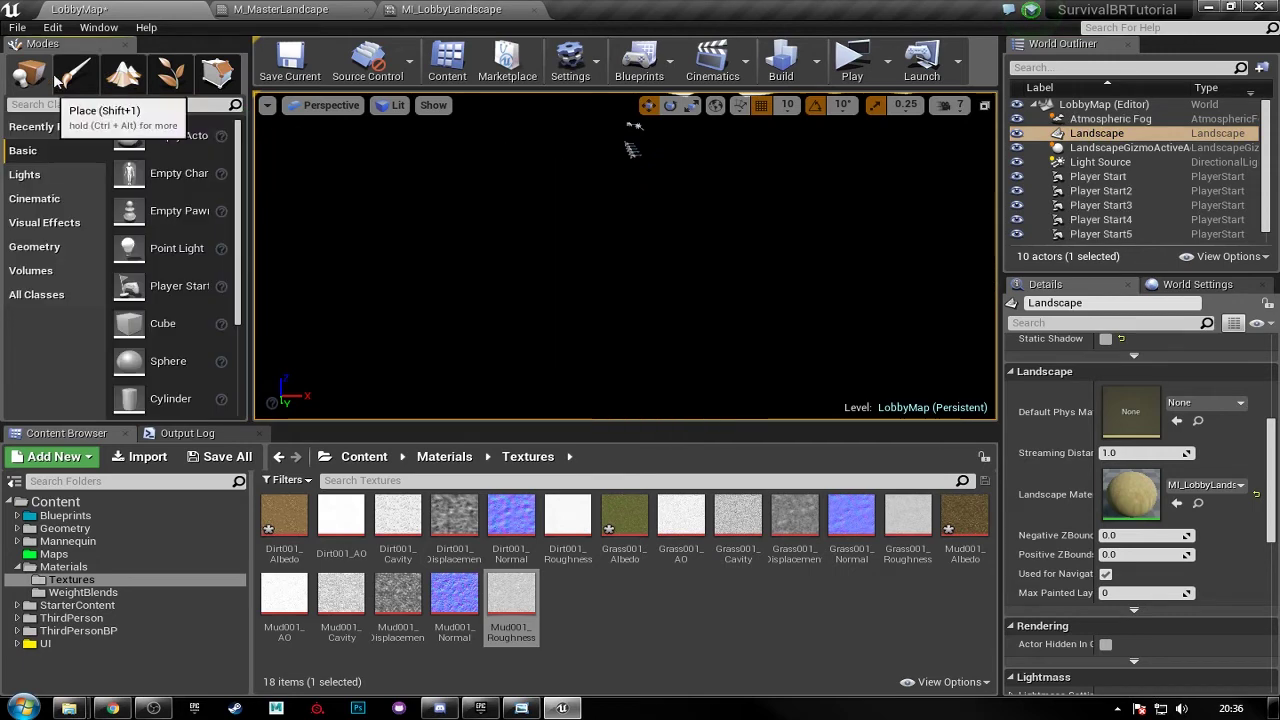
{"action": "left_click", "coordinate": [123, 72]}
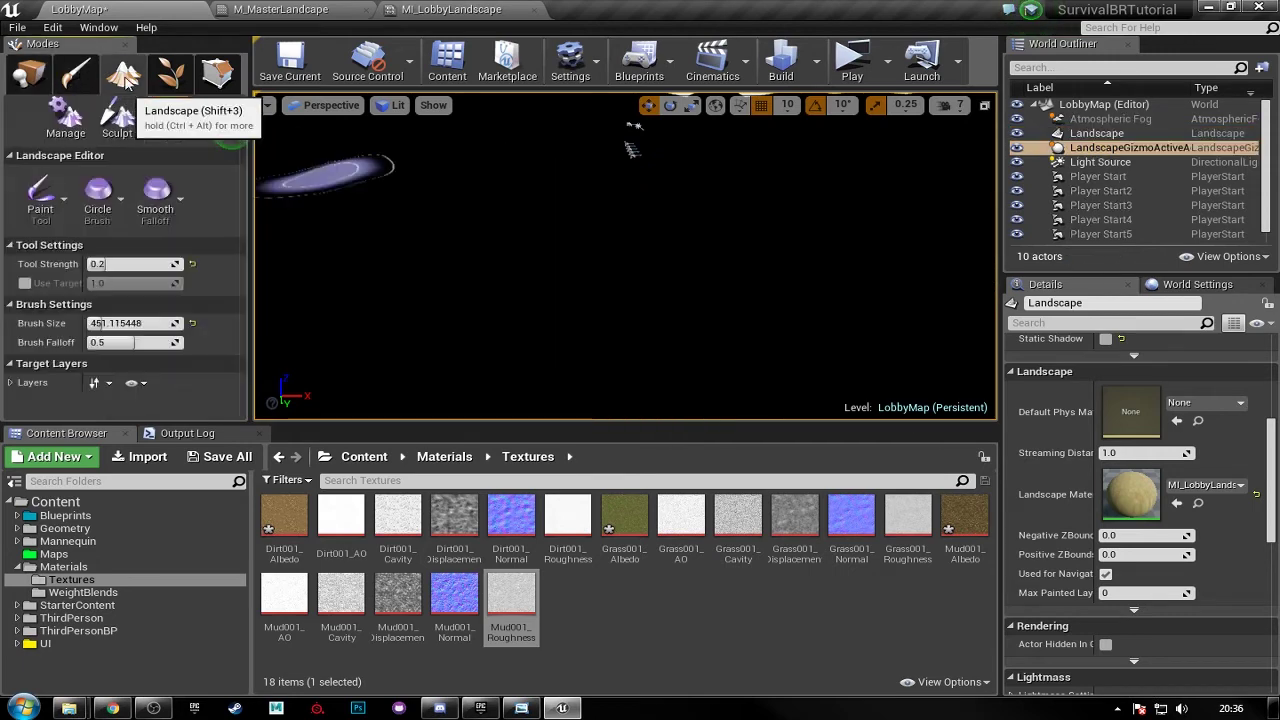
{"action": "left_click", "coordinate": [30, 72]}
- Save MI_LobbyLandscape again and return to the M_MasterLandscape node graph
{"action": "left_click", "coordinate": [280, 9]}
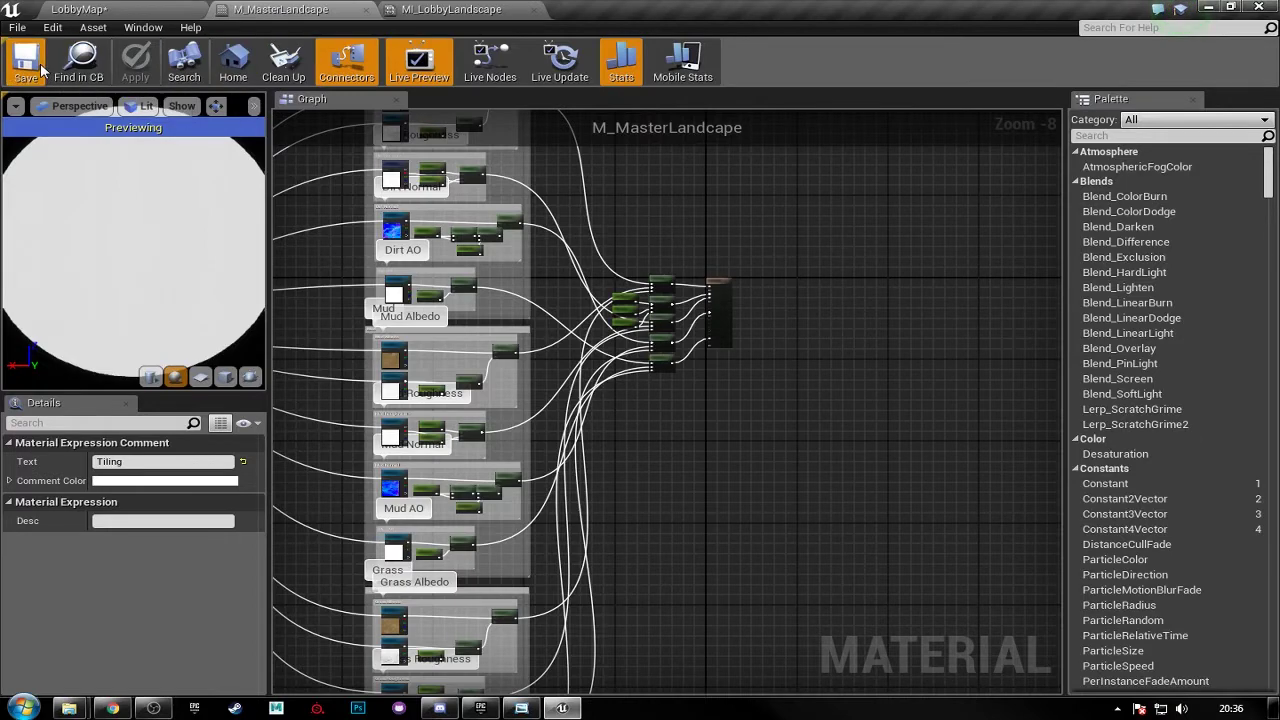
{"action": "left_click", "coordinate": [447, 12]}
{"action": "left_click", "coordinate": [26, 60]}
{"action": "left_click", "coordinate": [270, 10]}
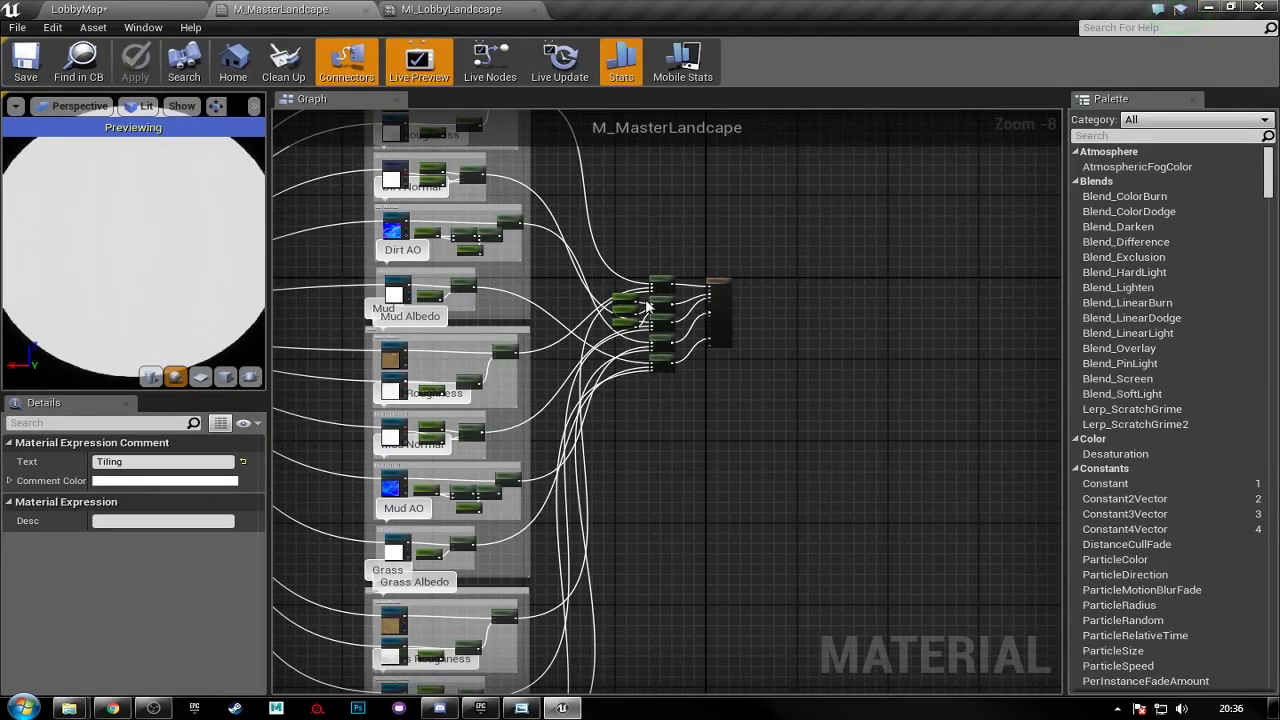
- Return to the LobbyMap level from the material graph and check the Landscape Paint mode's tool and target layers
{"action": "scroll", "coordinate": [646, 307], "scroll_direction": "up", "scroll_amount": 6}
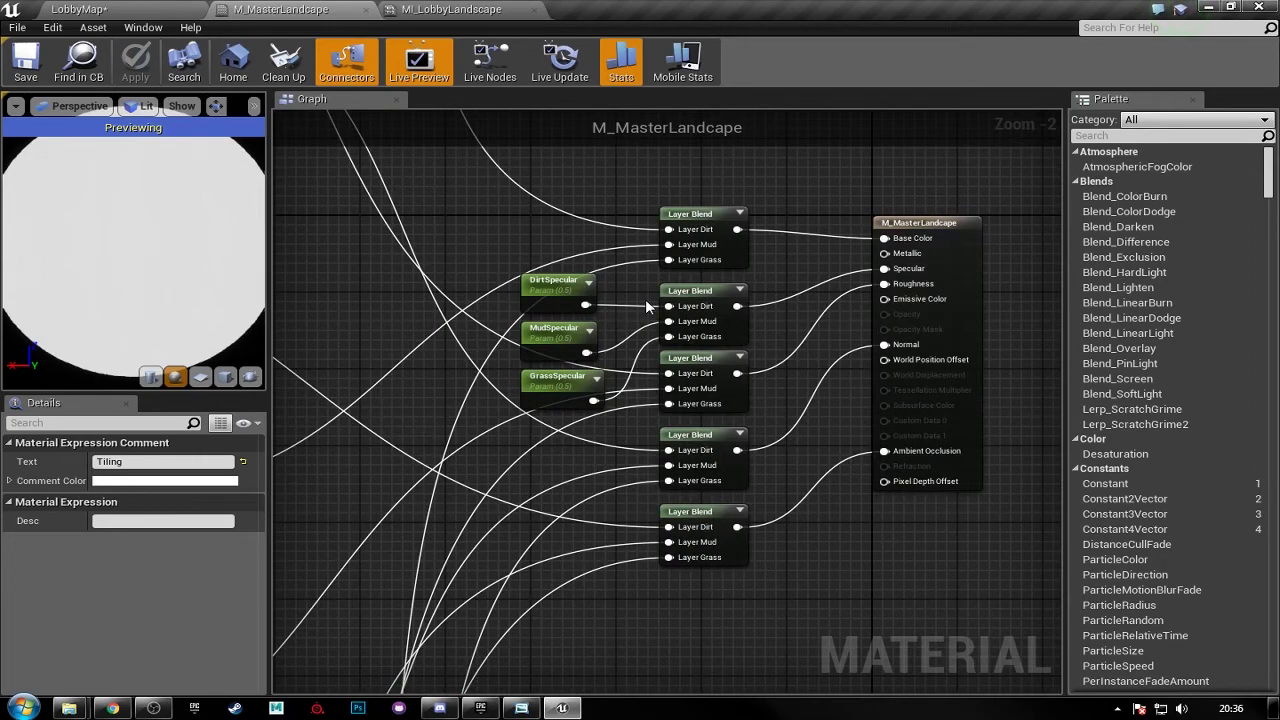
{"action": "scroll", "coordinate": [646, 307], "scroll_direction": "down", "scroll_amount": 4}
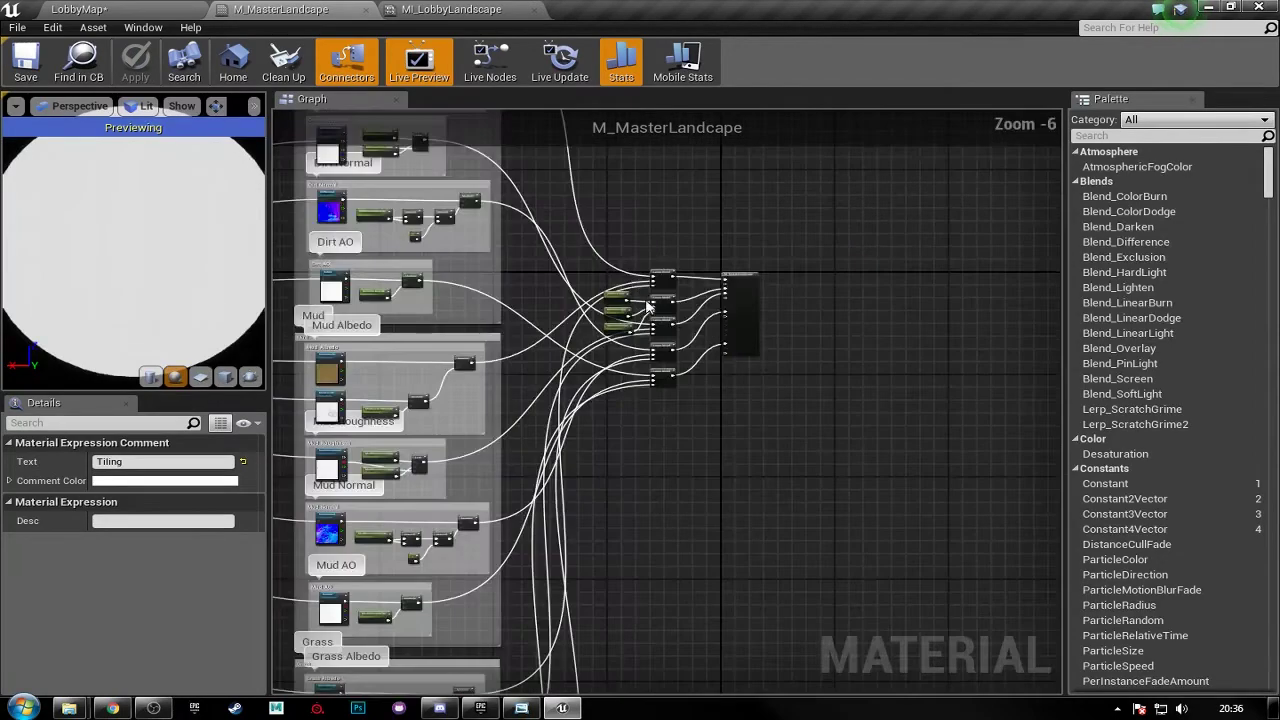
{"action": "left_click", "coordinate": [150, 10]}
{"action": "left_click", "coordinate": [123, 75]}
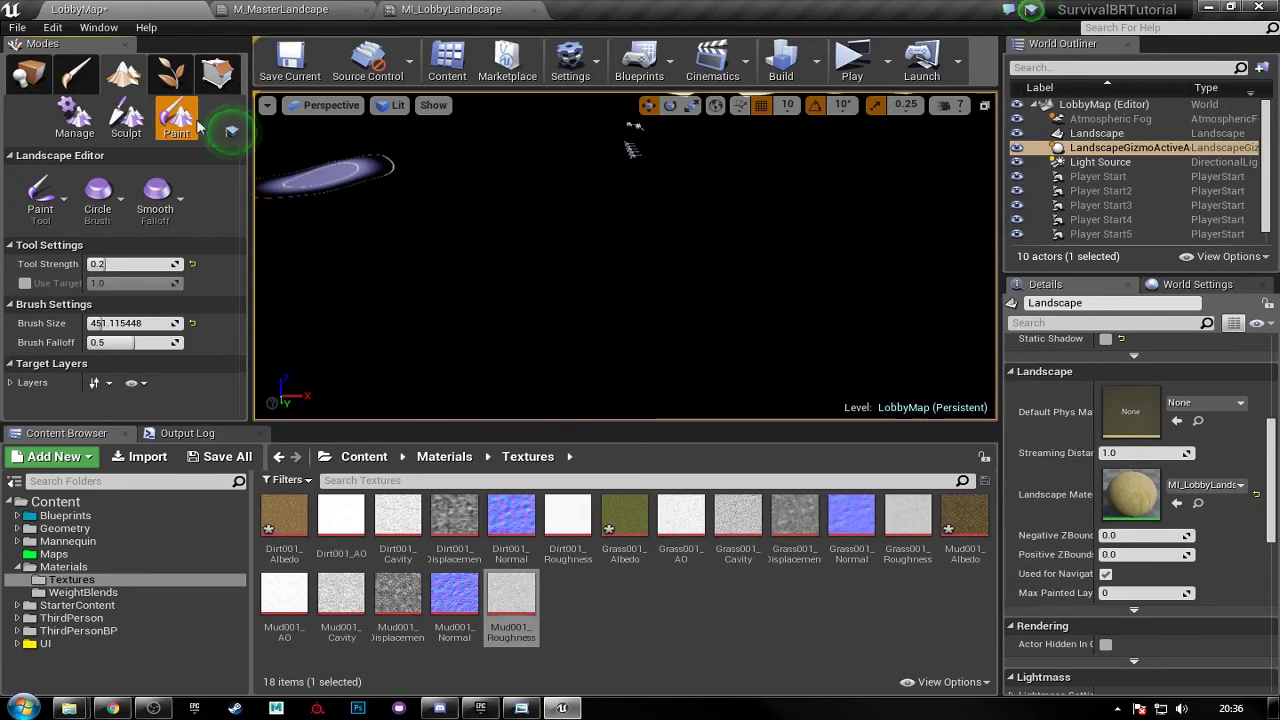
{"action": "left_click", "coordinate": [42, 205]}
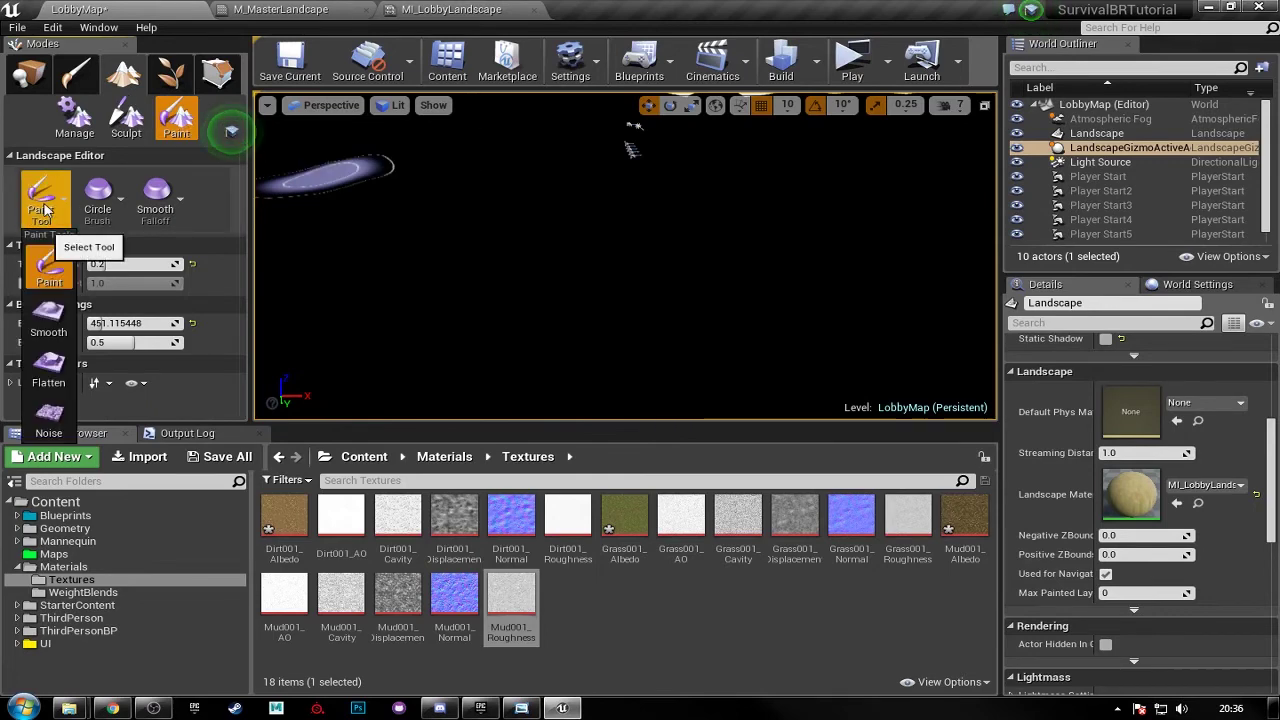
{"action": "left_click", "coordinate": [49, 268]}
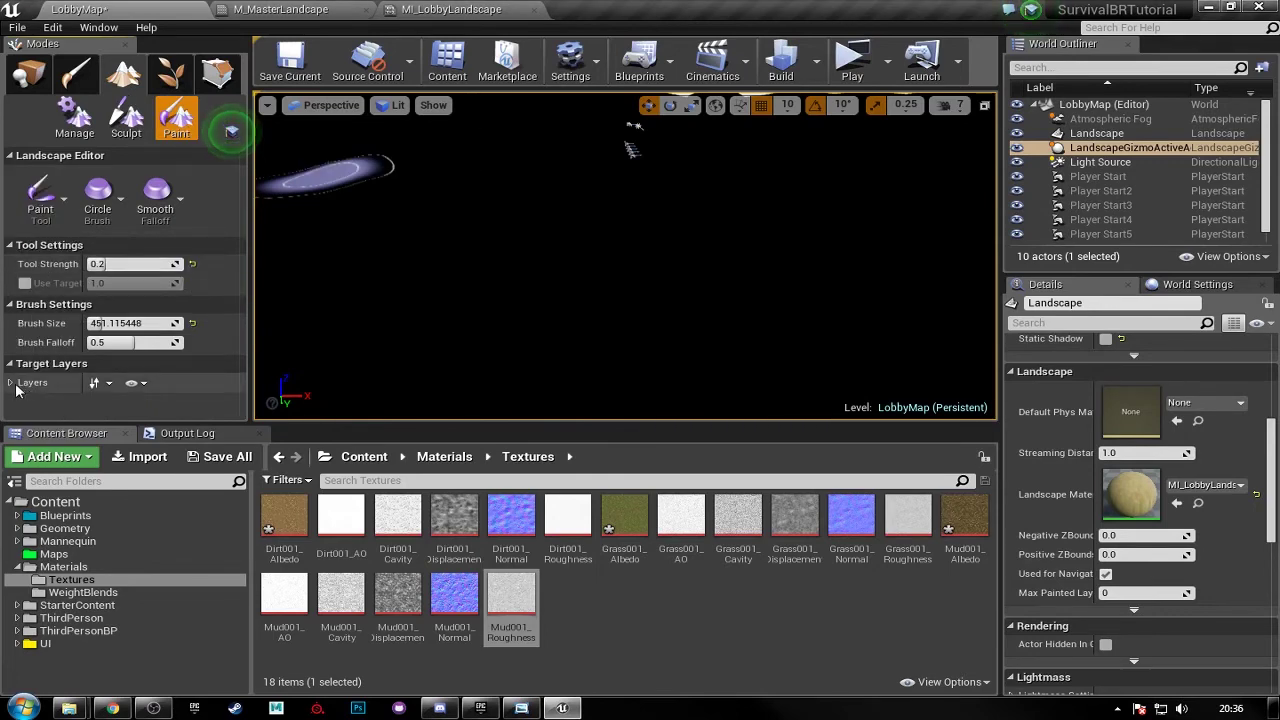
{"action": "left_click", "coordinate": [105, 385]}
{"action": "left_click", "coordinate": [108, 386]}
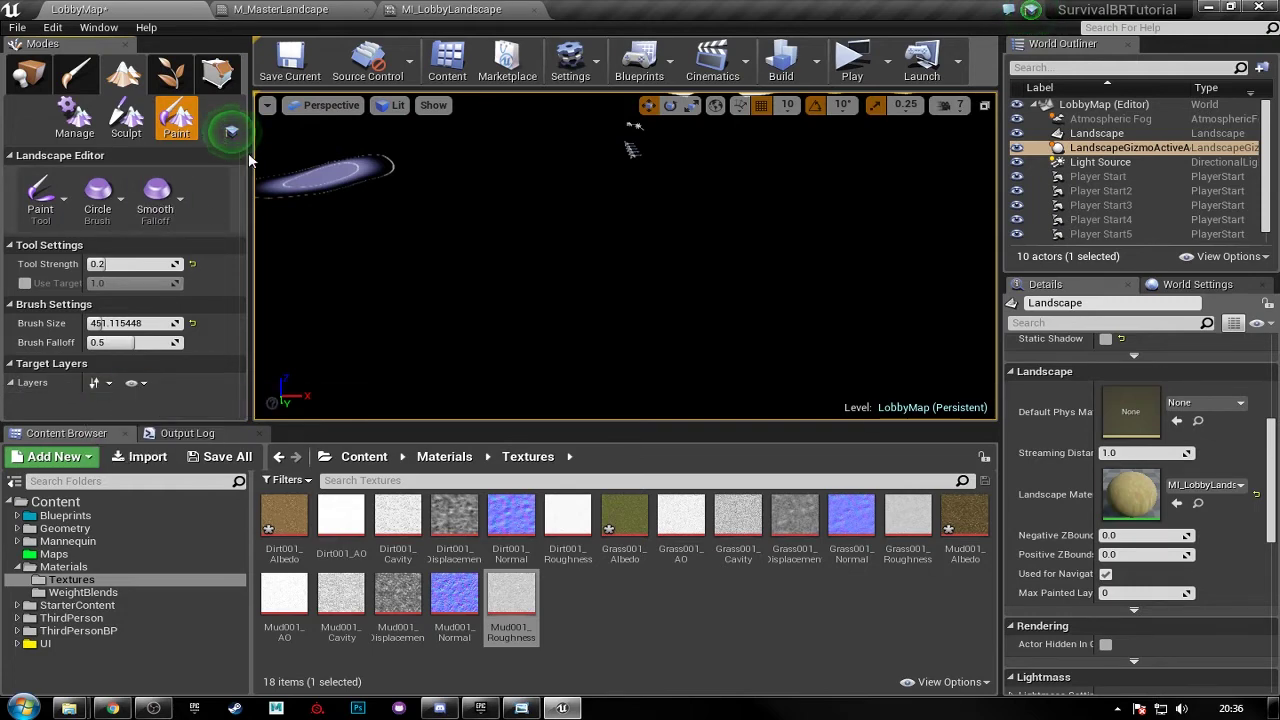
- Save the LobbyMap level, select the Landscape actor and return to Place mode
{"action": "left_click", "coordinate": [295, 62]}
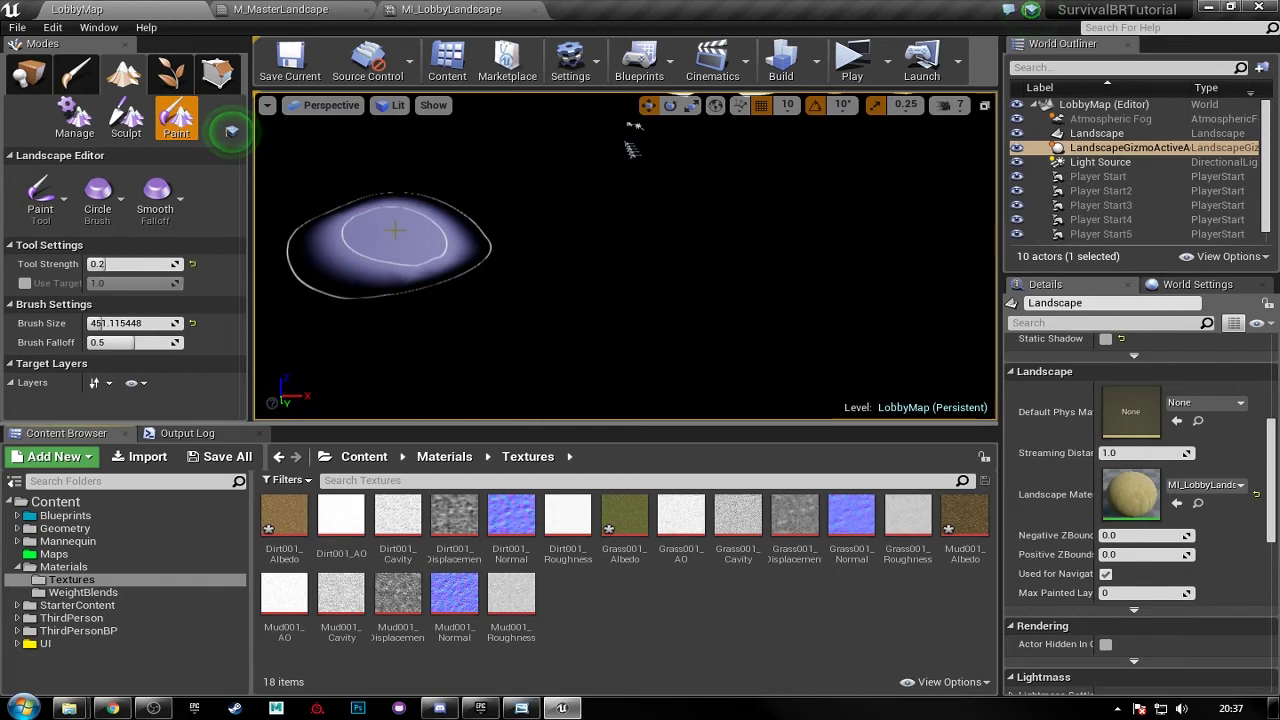
{"action": "left_click", "coordinate": [1110, 136]}
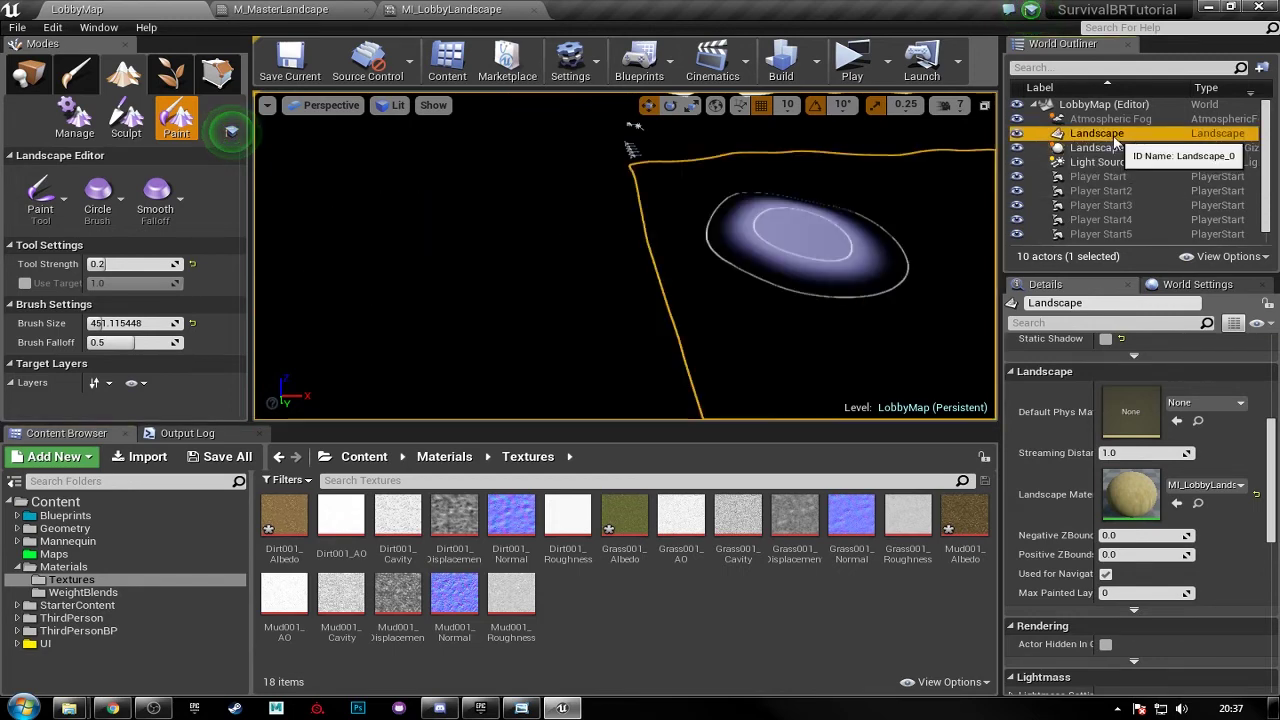
{"action": "right_click_drag", "start_coordinate": [757, 251], "coordinate": [760, 180]}
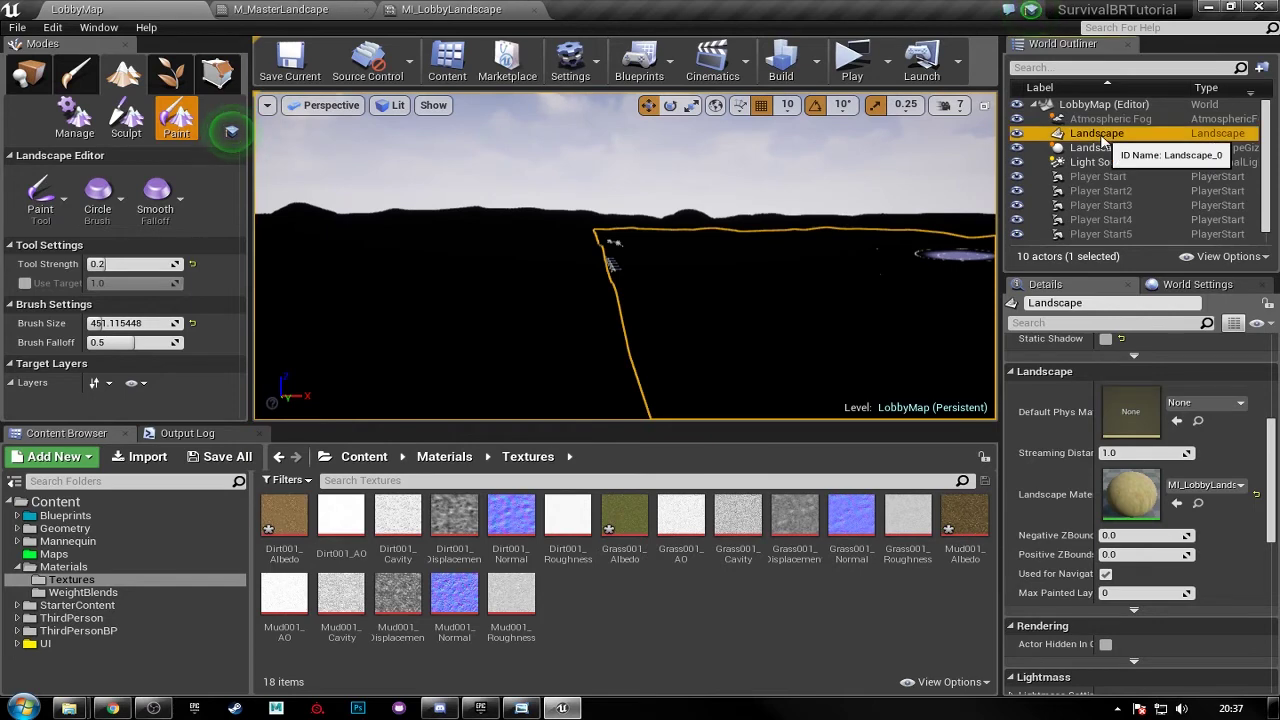
{"action": "left_click", "coordinate": [29, 72]}
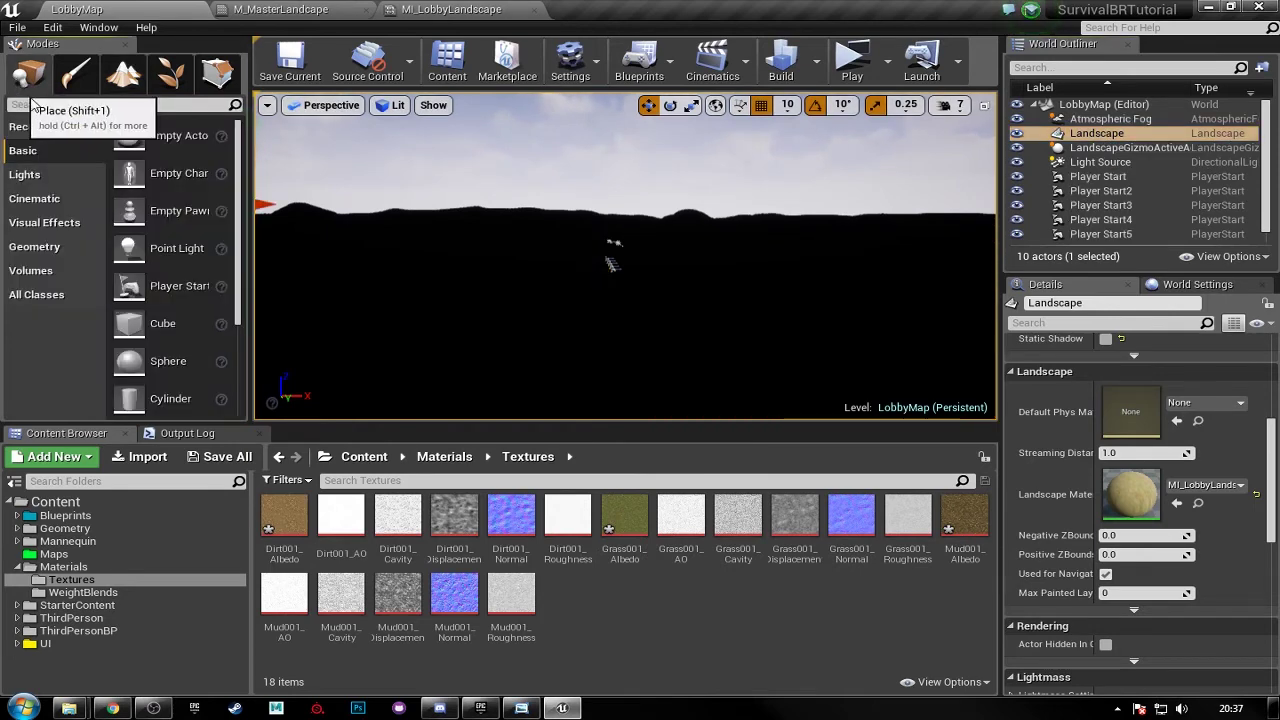
- Reassign MI_LobbyLandscape from the Materials folder as the Landscape actor's landscape material and reselect the actor
{"action": "scroll", "coordinate": [1135, 495], "scroll_direction": "down", "scroll_amount": 5}
{"action": "scroll", "coordinate": [1140, 503], "scroll_direction": "up", "scroll_amount": 5}
{"action": "scroll", "coordinate": [1140, 503], "scroll_direction": "up", "scroll_amount": 2}
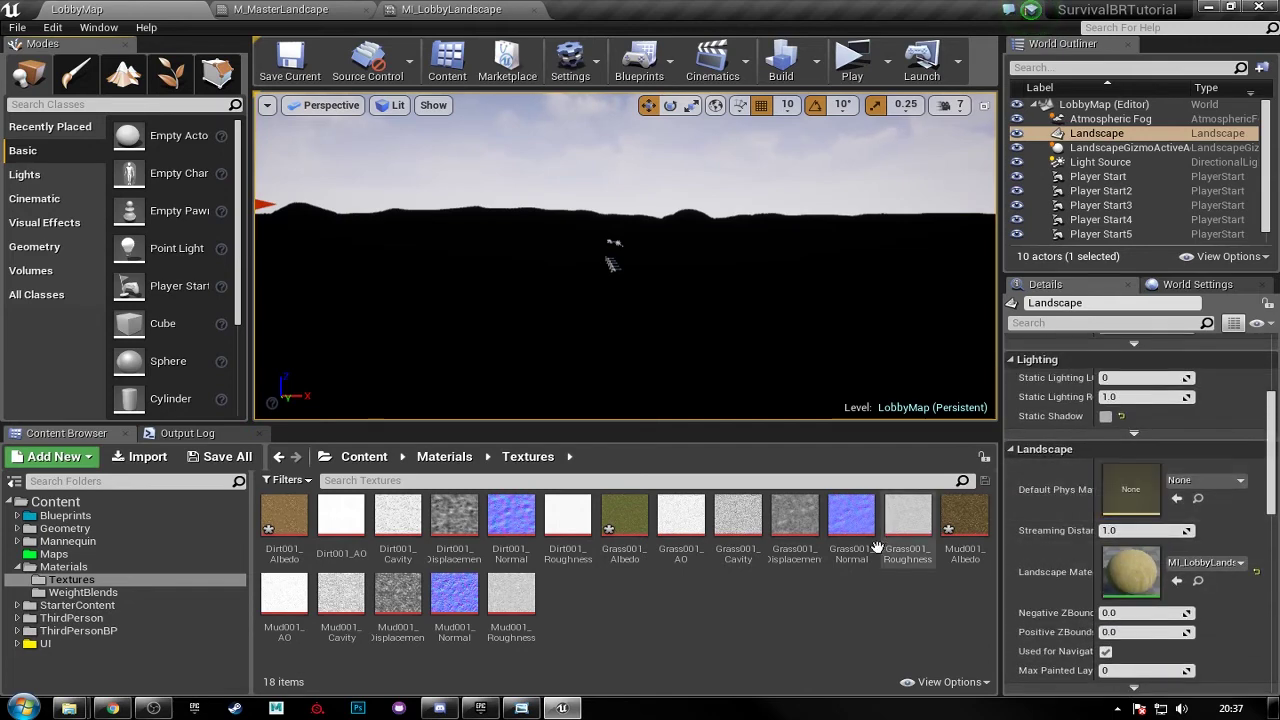
{"action": "left_click", "coordinate": [444, 456]}
{"action": "left_click", "coordinate": [450, 540]}
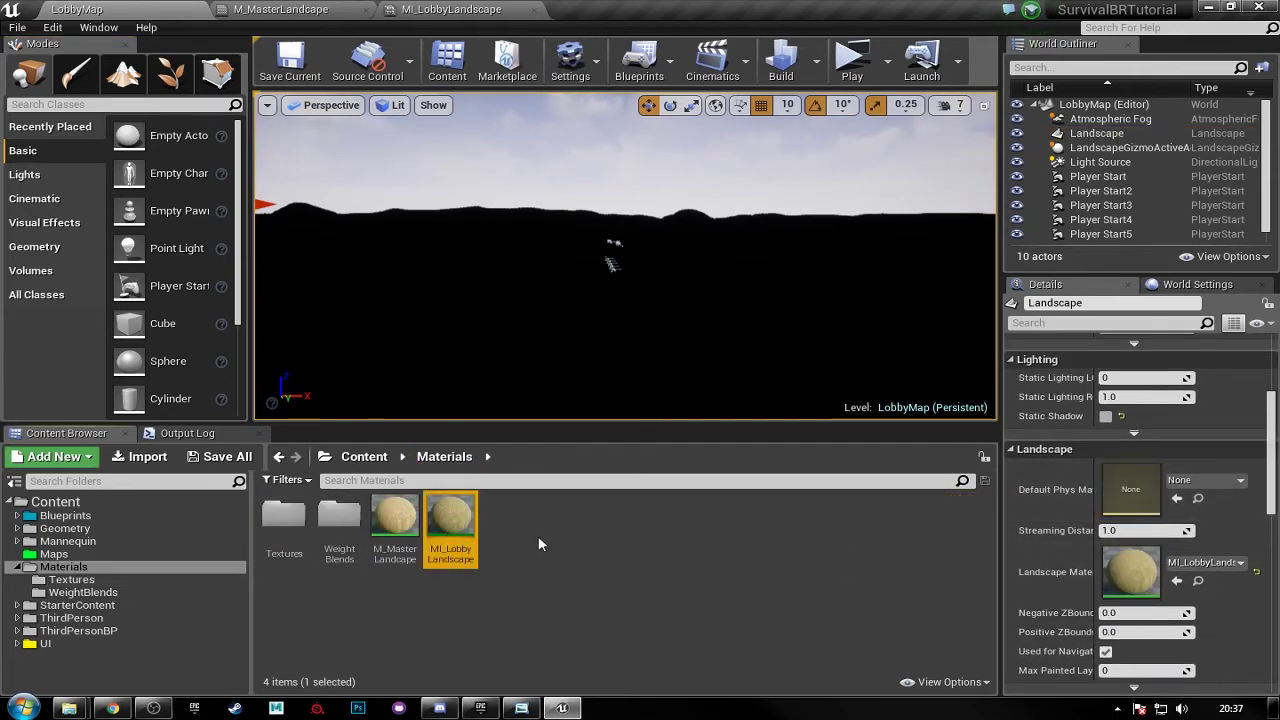
{"action": "left_click_drag", "start_coordinate": [450, 540], "coordinate": [1115, 565]}
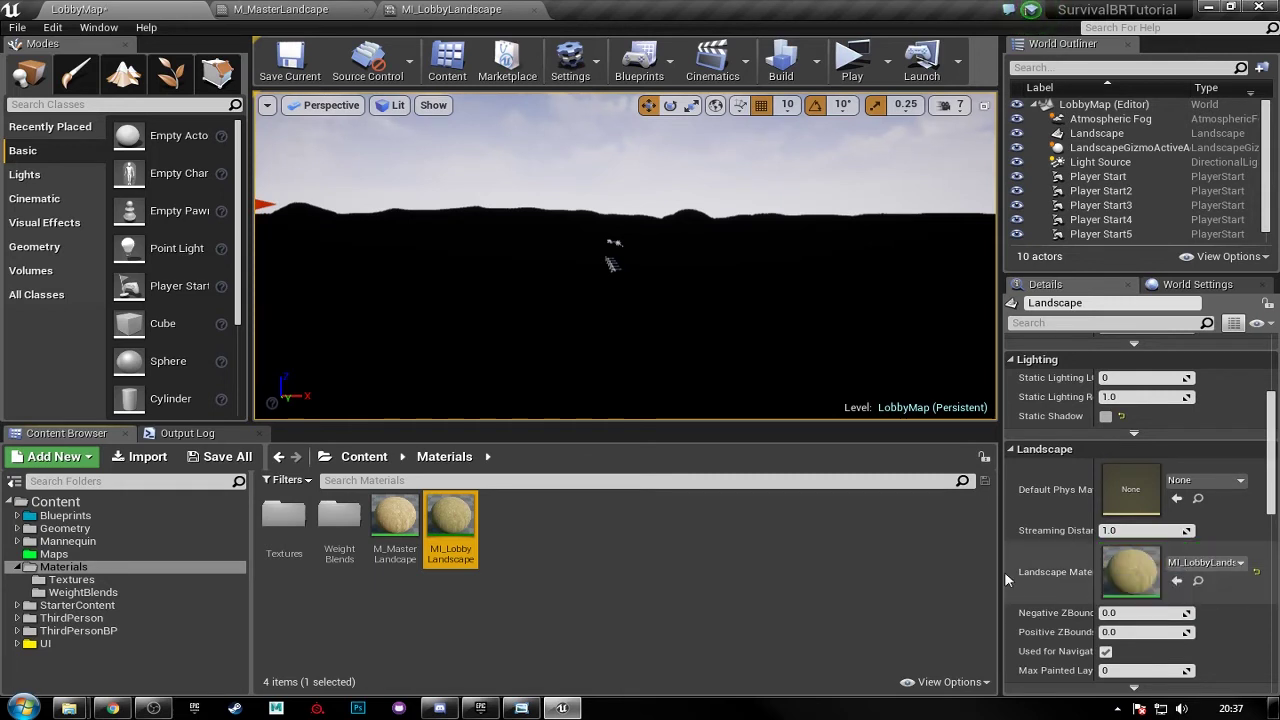
{"action": "left_click", "coordinate": [1101, 147]}
{"action": "left_click", "coordinate": [1097, 134]}
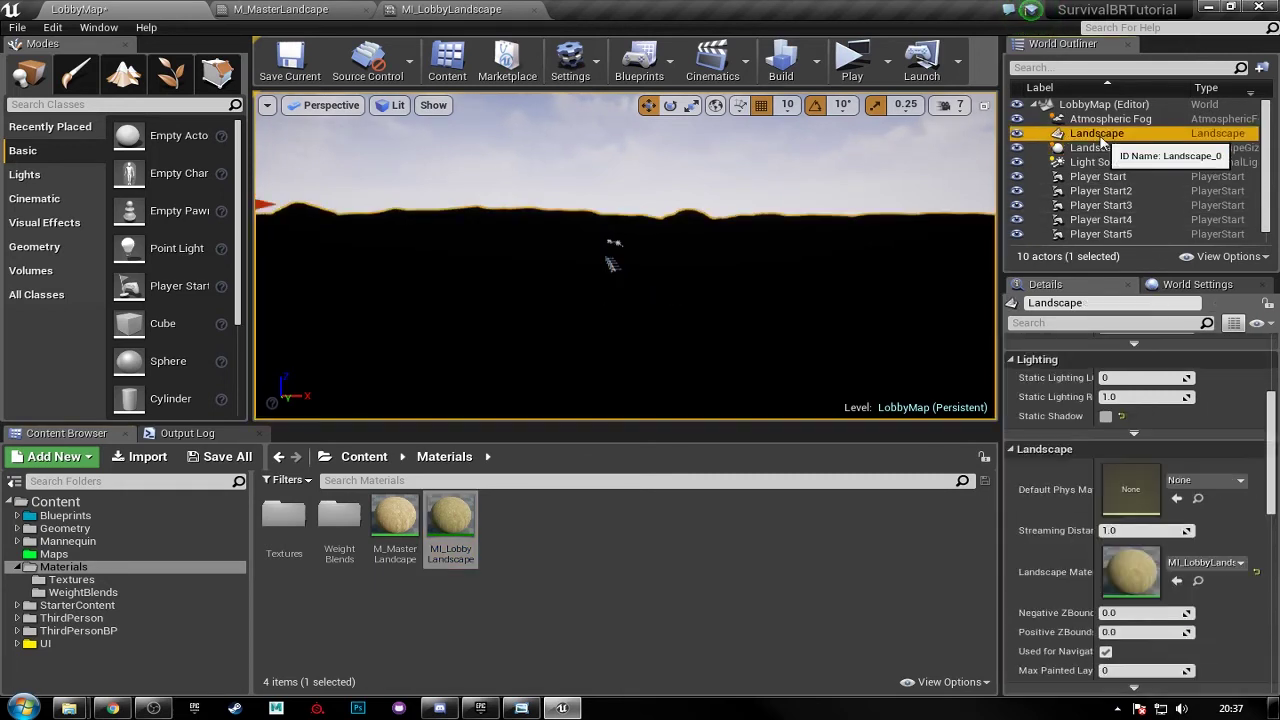
- In Landscape Paint mode, create a weight-blended layer info for the Dirt layer in the Materials/WeightBlends folder
{"action": "left_click", "coordinate": [115, 85]}
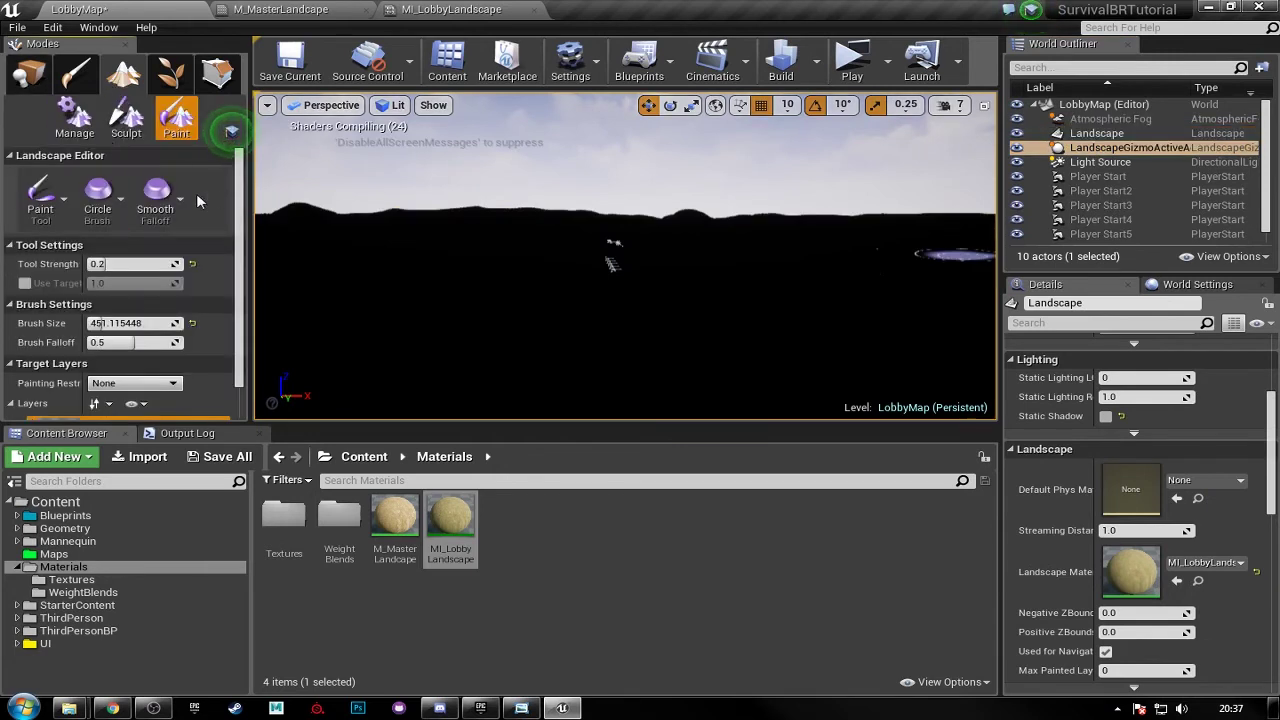
{"action": "scroll", "coordinate": [138, 282], "scroll_direction": "down", "scroll_amount": 3}
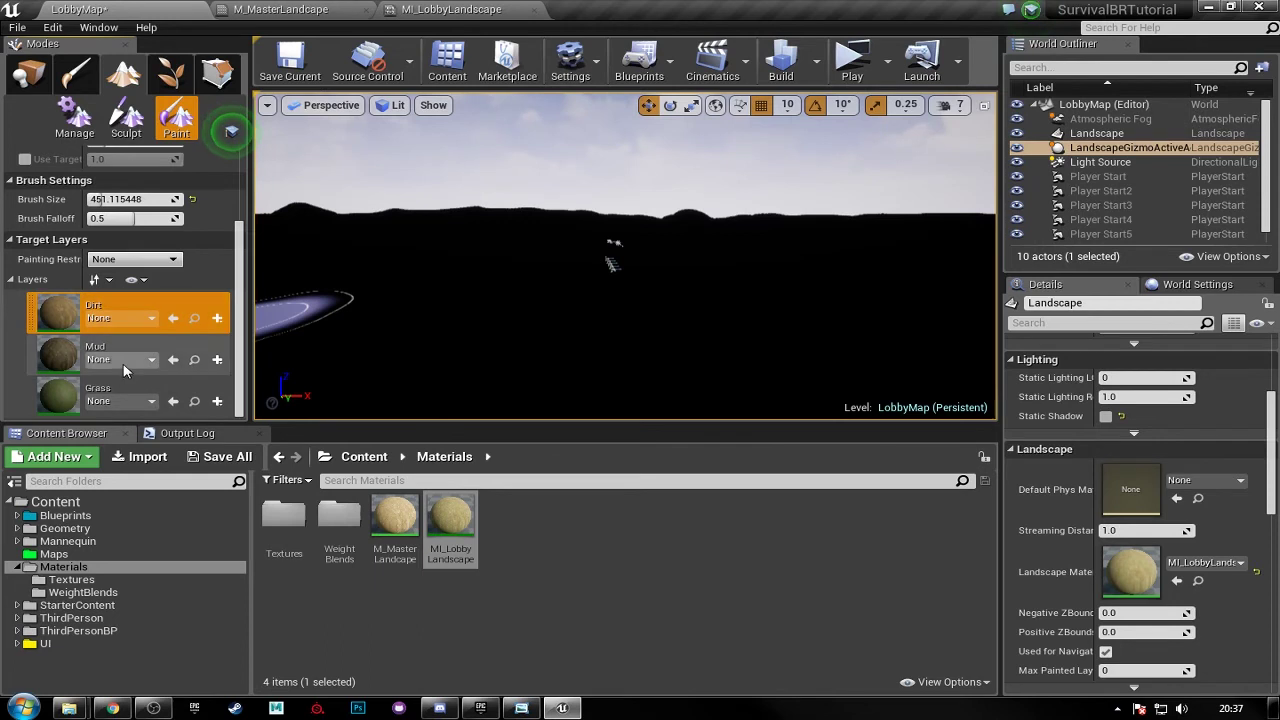
{"action": "left_click", "coordinate": [217, 320]}
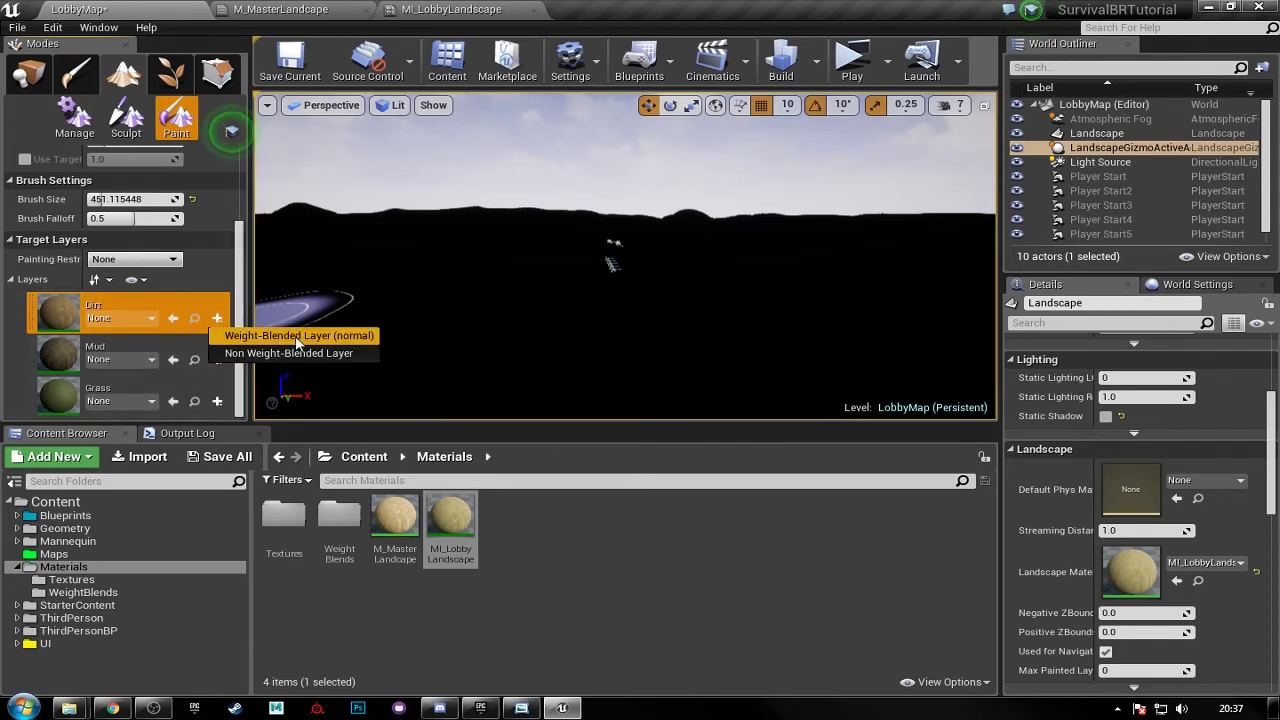
{"action": "left_click", "coordinate": [268, 336]}
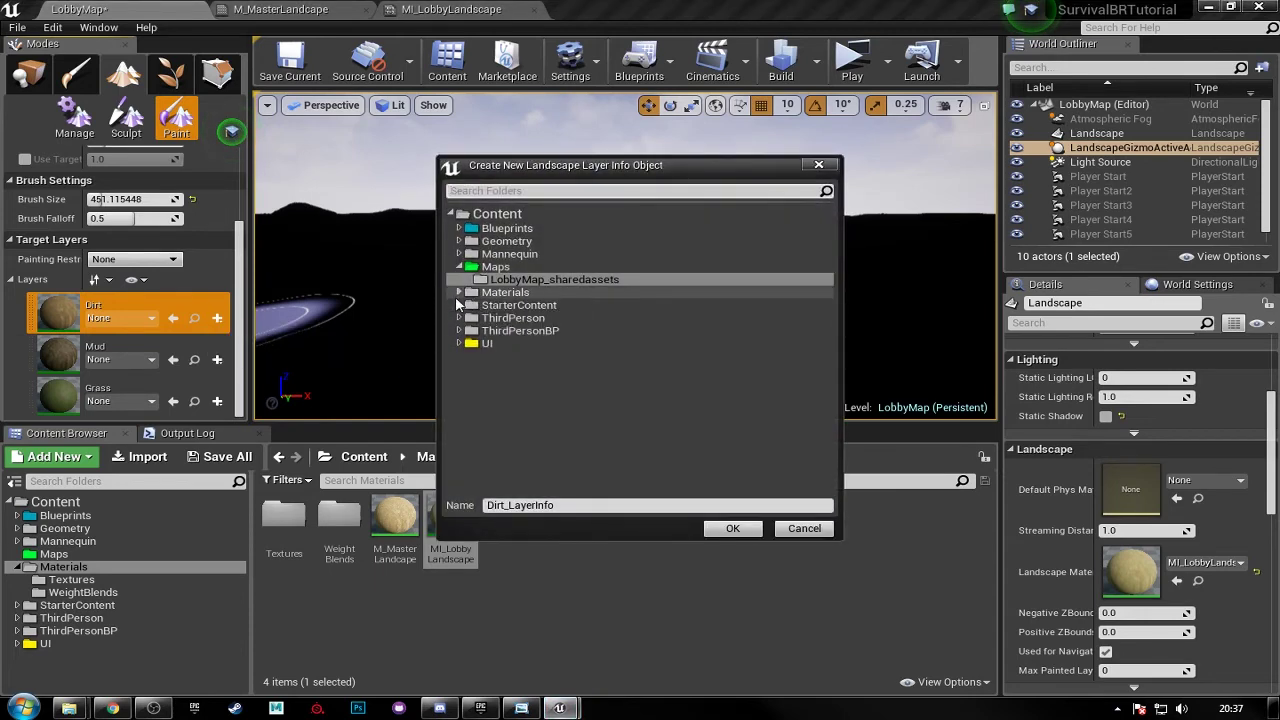
{"action": "left_click", "coordinate": [459, 292]}
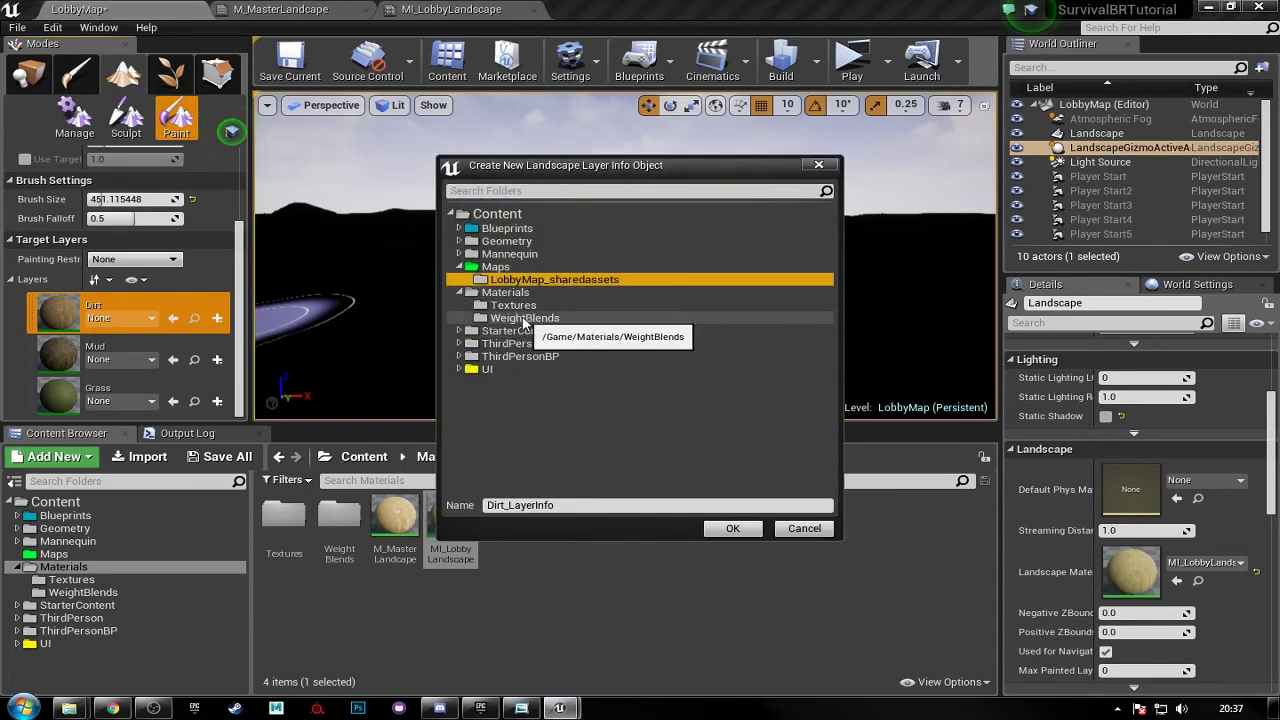
{"action": "left_click", "coordinate": [522, 318]}
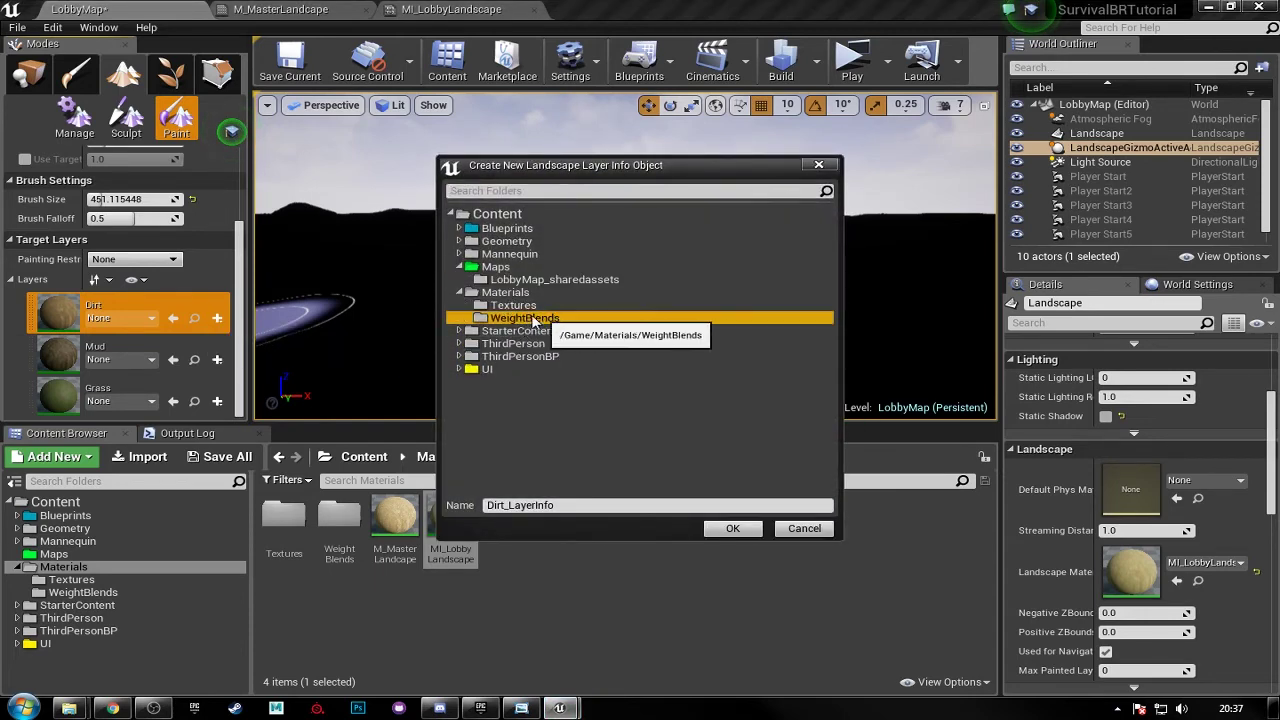
{"action": "left_click", "coordinate": [733, 529]}
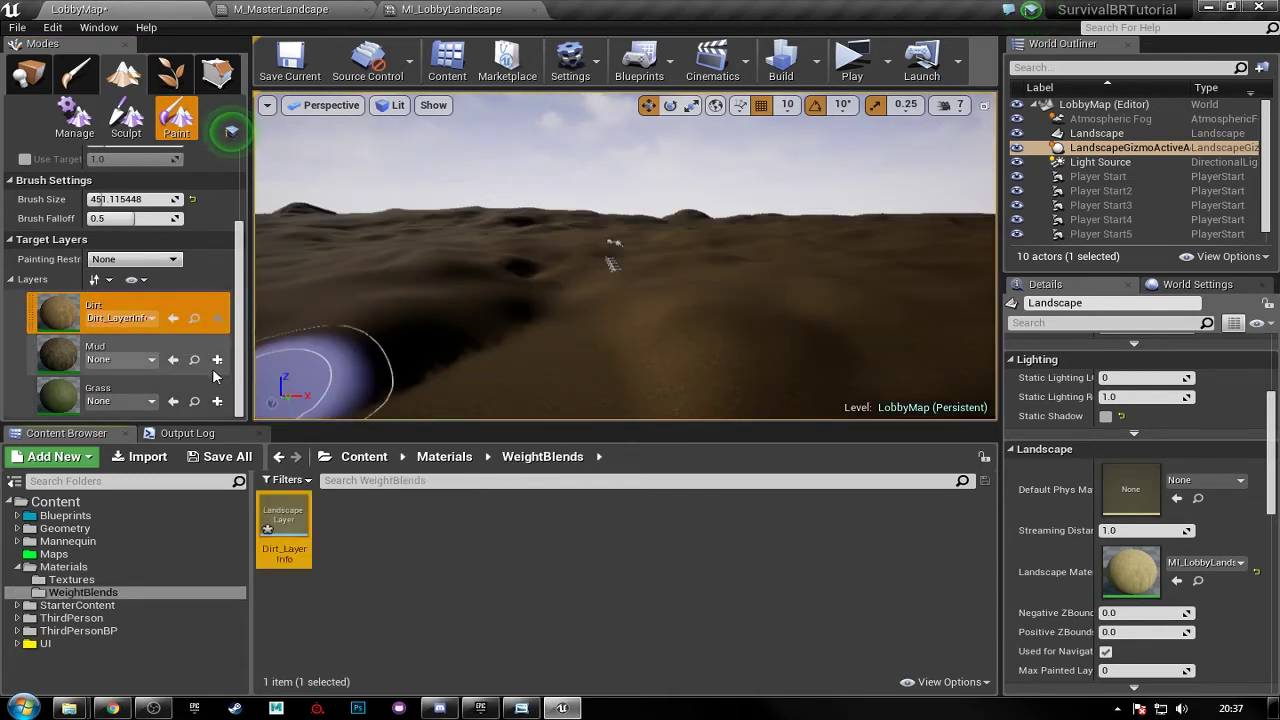
- Create a weight-blended layer info for the Mud layer in the Materials/WeightBlends folder
{"action": "left_click", "coordinate": [217, 361]}
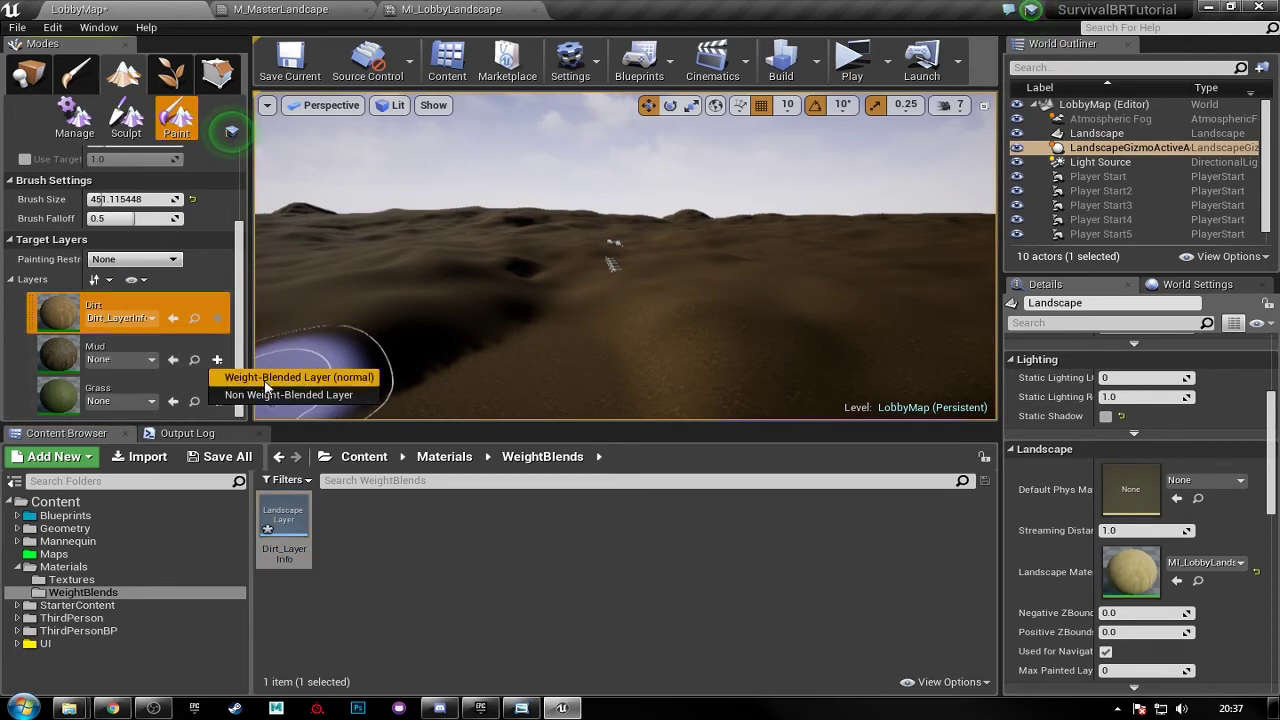
{"action": "left_click", "coordinate": [262, 368]}
{"action": "left_click", "coordinate": [460, 292]}
{"action": "left_click", "coordinate": [515, 318]}
{"action": "left_click", "coordinate": [732, 528]}
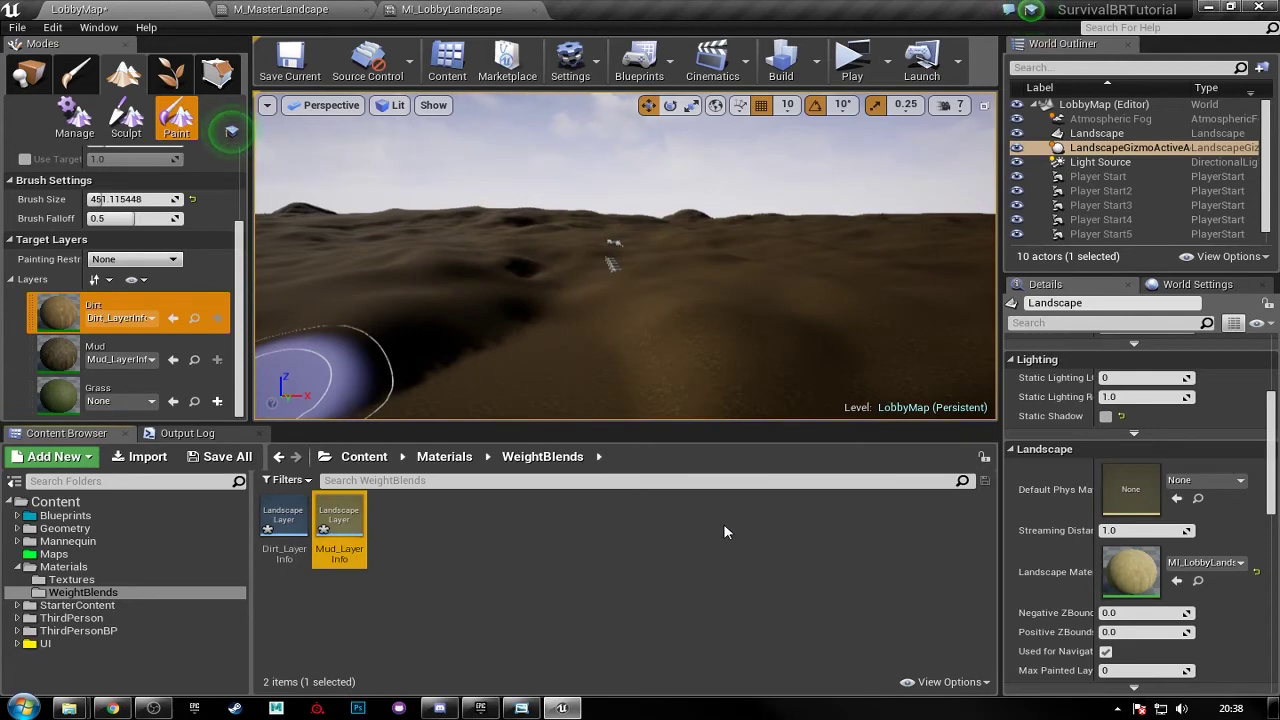
- Create a weight-blended layer info for the Grass layer in the Materials/WeightBlends folder
{"action": "left_click", "coordinate": [217, 401]}
{"action": "left_click", "coordinate": [290, 411]}
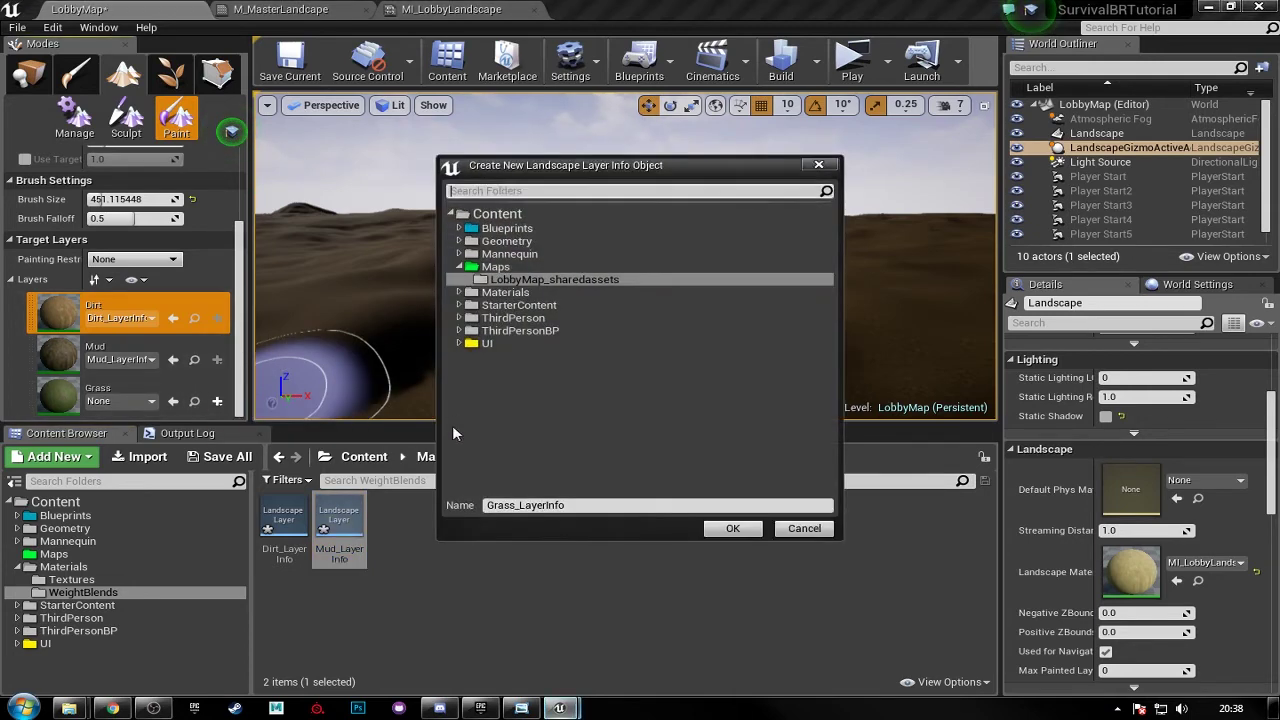
{"action": "left_click", "coordinate": [471, 296]}
{"action": "left_click", "coordinate": [462, 297]}
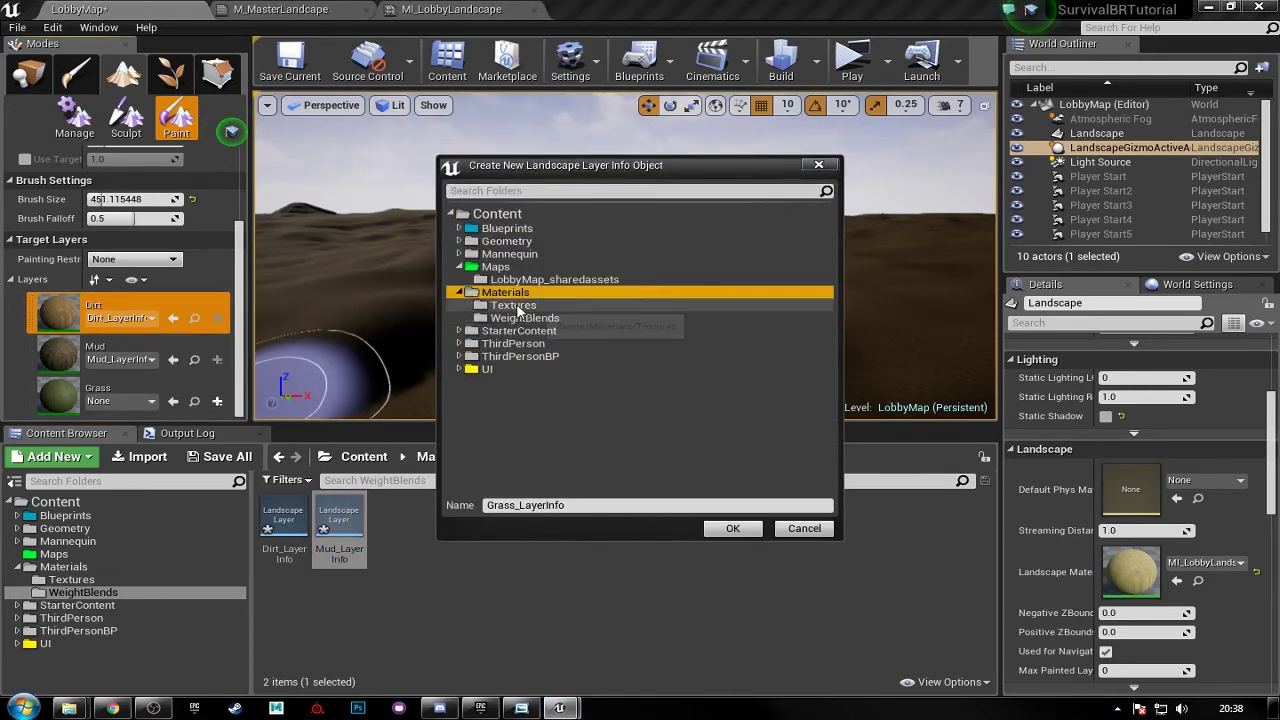
{"action": "left_click", "coordinate": [520, 318]}
{"action": "left_click", "coordinate": [725, 532]}
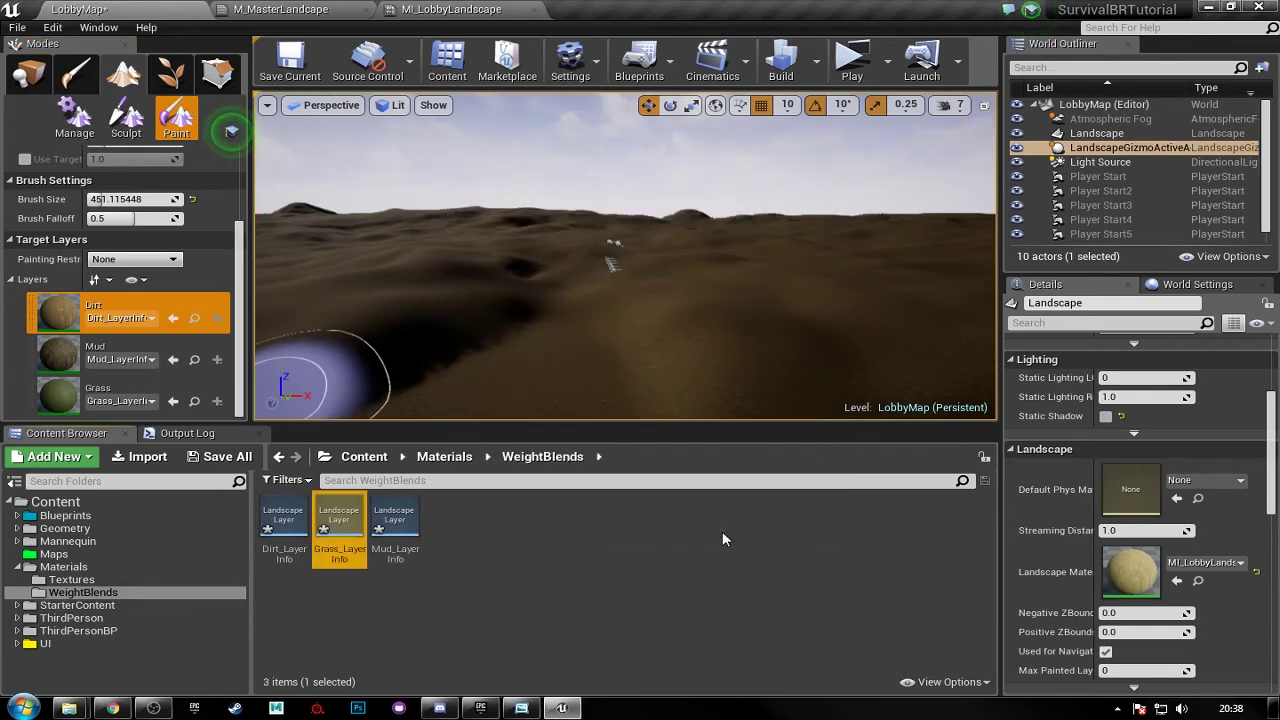
- Set the landscape paint brush size to 10000
{"action": "mouse_move", "coordinate": [761, 288]}
{"action": "right_mouse_down"}
{"action": "mouse_move", "coordinate": [761, 390]}
{"action": "mouse_move", "coordinate": [761, 310]}
{"action": "right_mouse_up"}
{"action": "key", "text": "s"}
{"action": "right_click_drag", "start_coordinate": [887, 282], "coordinate": [887, 262]}
{"action": "key", "text": "s"}
{"action": "right_click_drag", "start_coordinate": [803, 255], "coordinate": [820, 271]}
{"action": "key", "text": "s"}
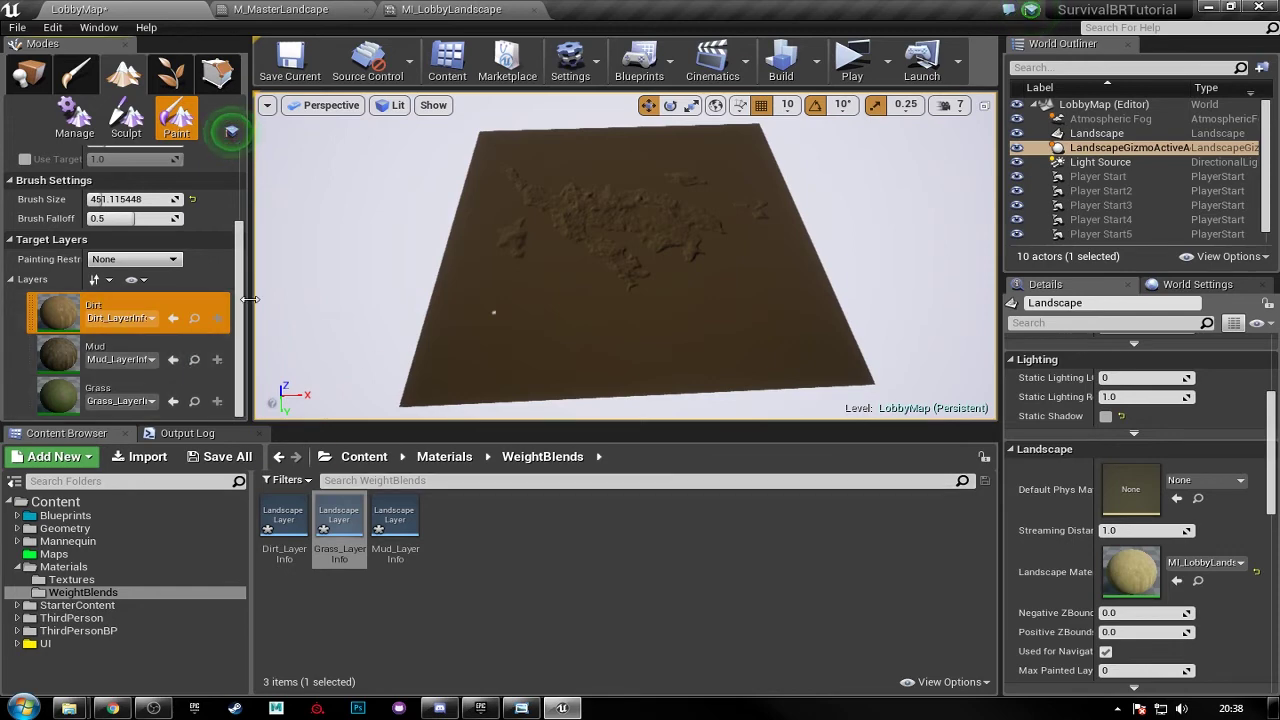
{"action": "left_click_drag", "start_coordinate": [97, 199], "coordinate": [95, 199]}
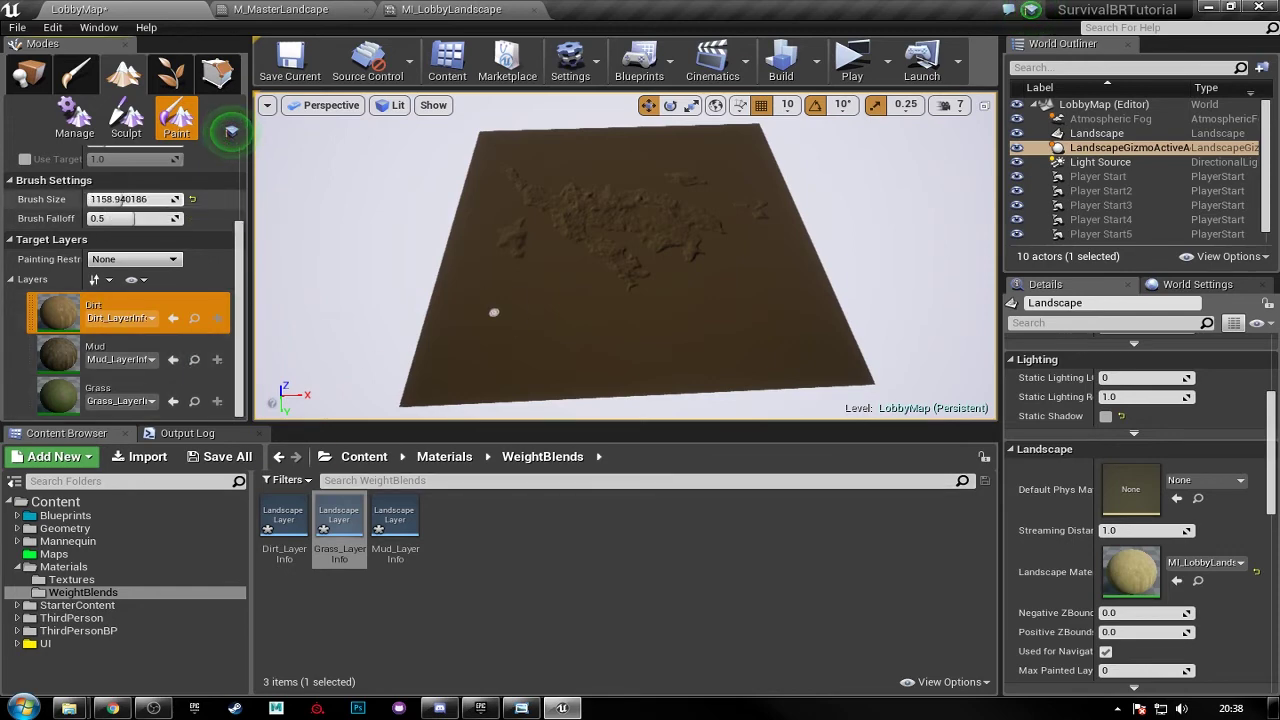
{"action": "left_click", "coordinate": [120, 199]}
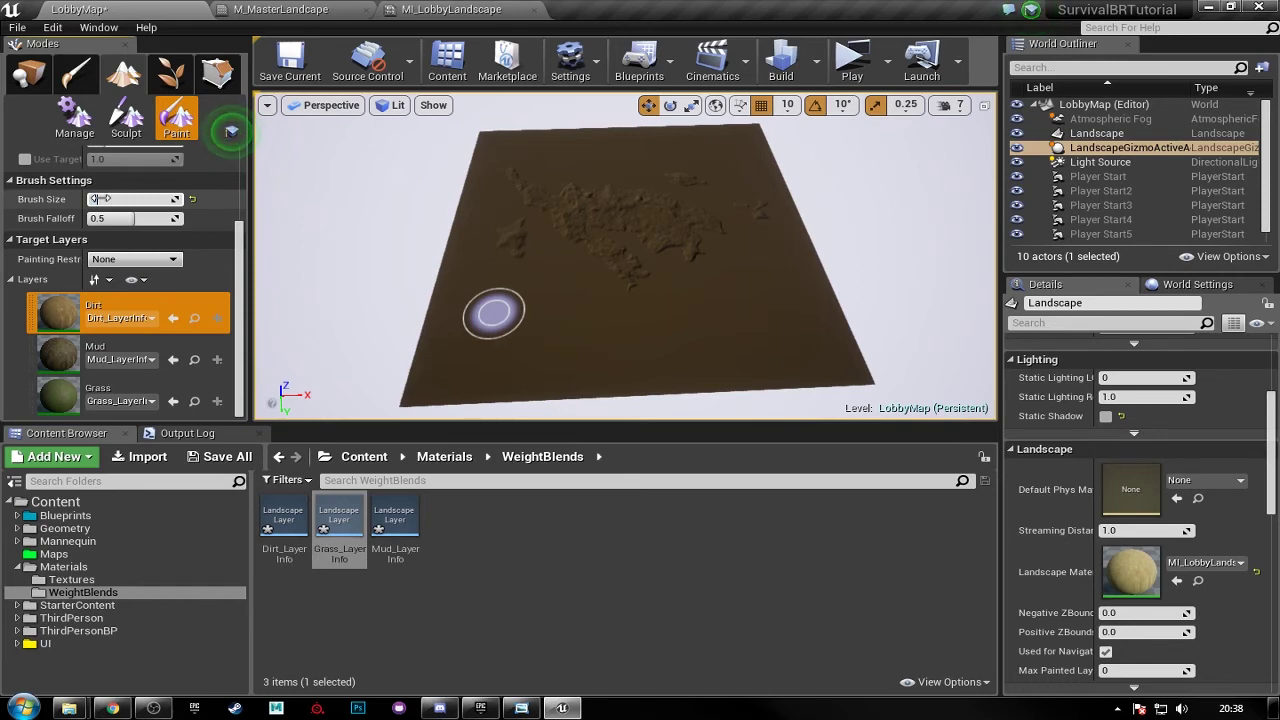
{"action": "type", "text": "10000"}
{"action": "key", "text": "Return"}
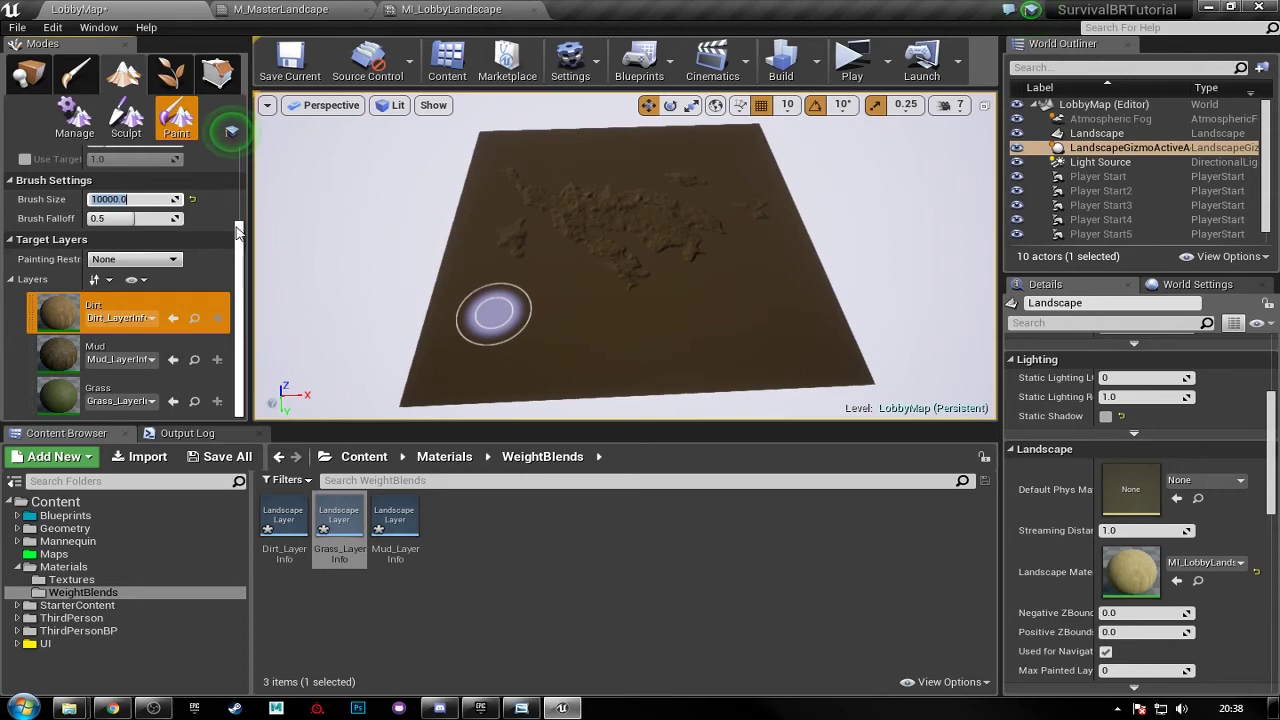
- Enter a brush size of 100000 for the Dirt layer's paint brush and set the tool strength to 1.0
{"action": "scroll", "coordinate": [240, 193], "scroll_direction": "up", "scroll_amount": 2}
{"action": "scroll", "coordinate": [240, 193], "scroll_direction": "up", "scroll_amount": 1}
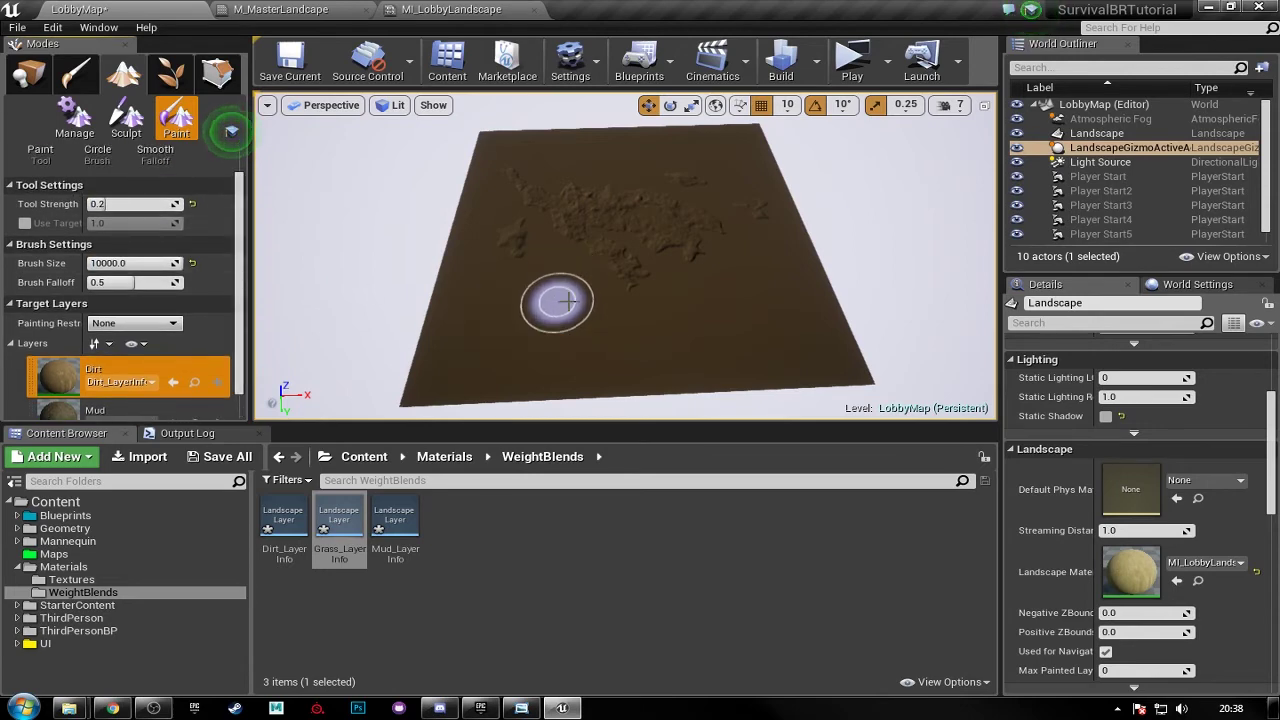
{"action": "left_click", "coordinate": [145, 263]}
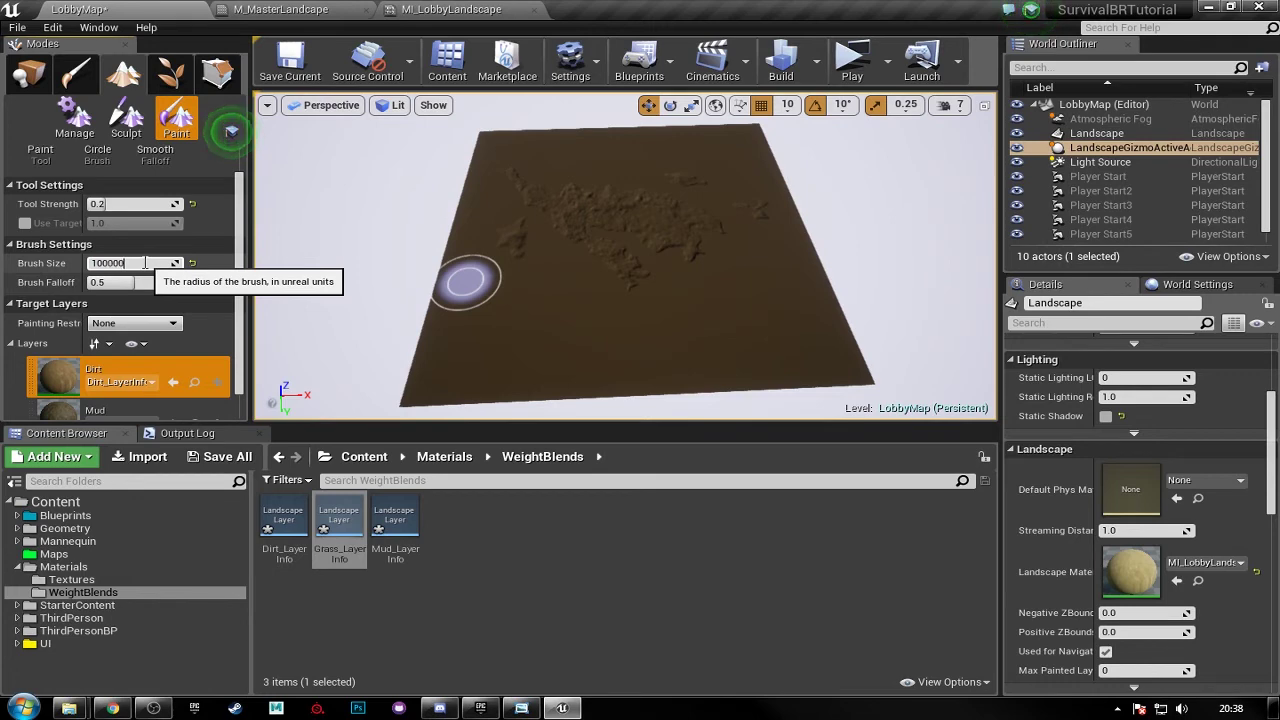
{"action": "type", "text": "100000"}
{"action": "key", "text": "Return"}
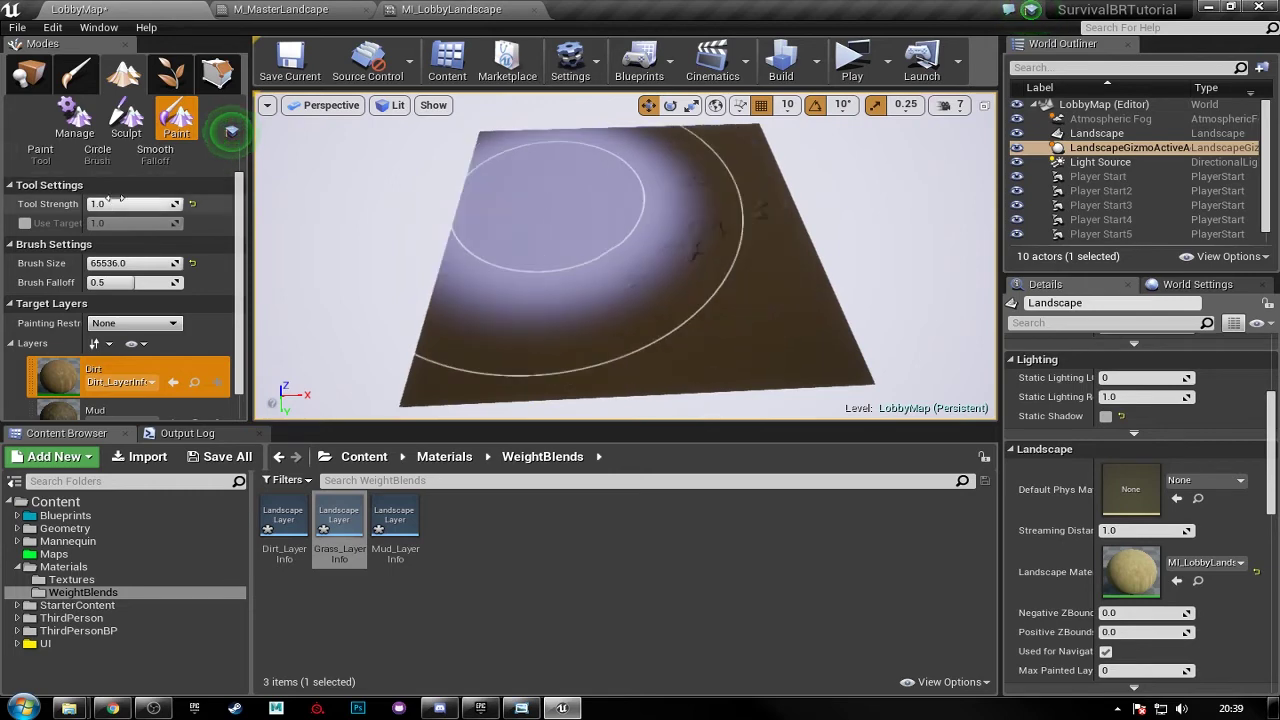
- Reduce the paint brush size to about 451 and return to Place mode
{"action": "left_click_drag", "start_coordinate": [135, 263], "coordinate": [140, 262]}
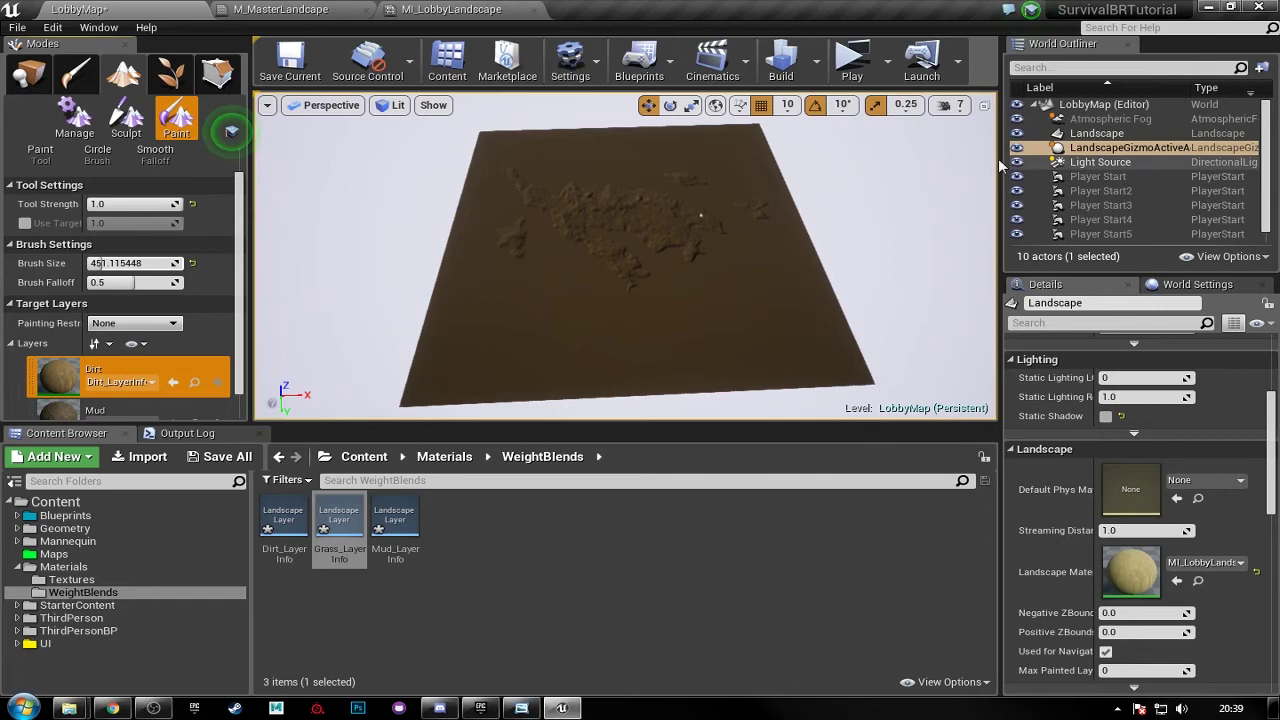
{"action": "left_click", "coordinate": [29, 72]}
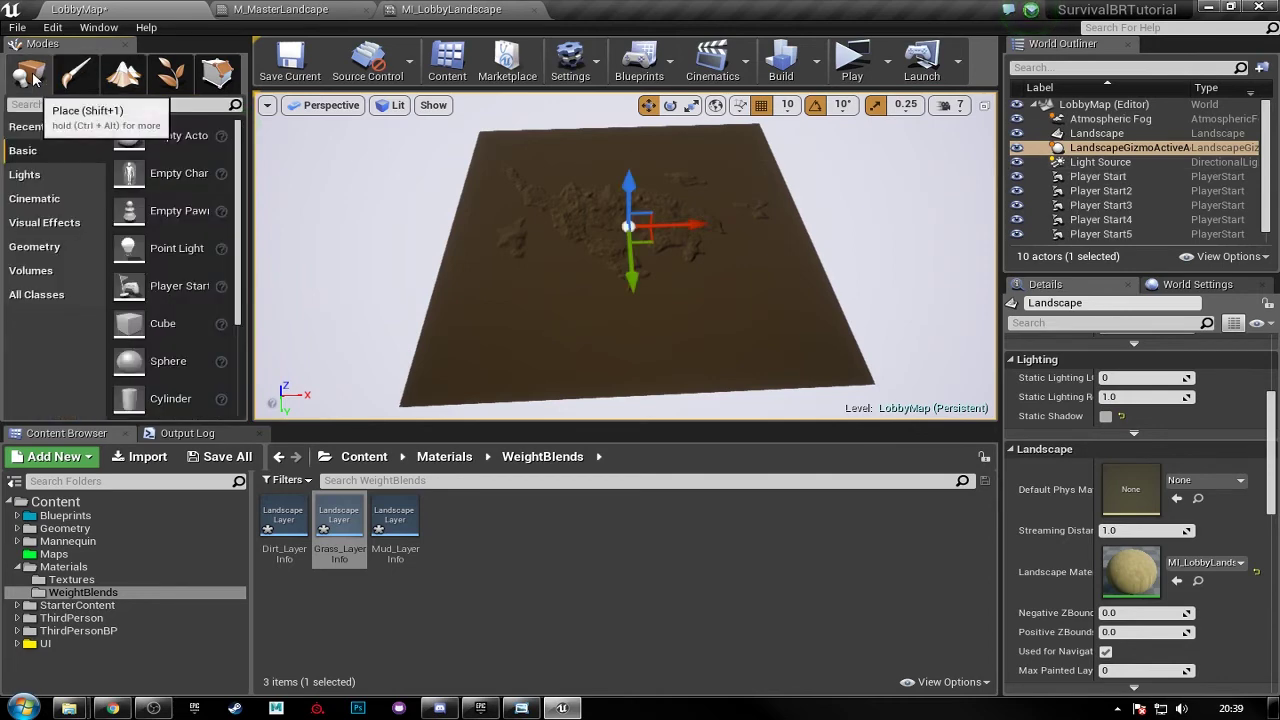
- Focus on the first Player Start, playtest the level in a new window to examine the dirt ground, and end the session
{"action": "left_click", "coordinate": [1100, 176]}
{"action": "key", "text": "f"}
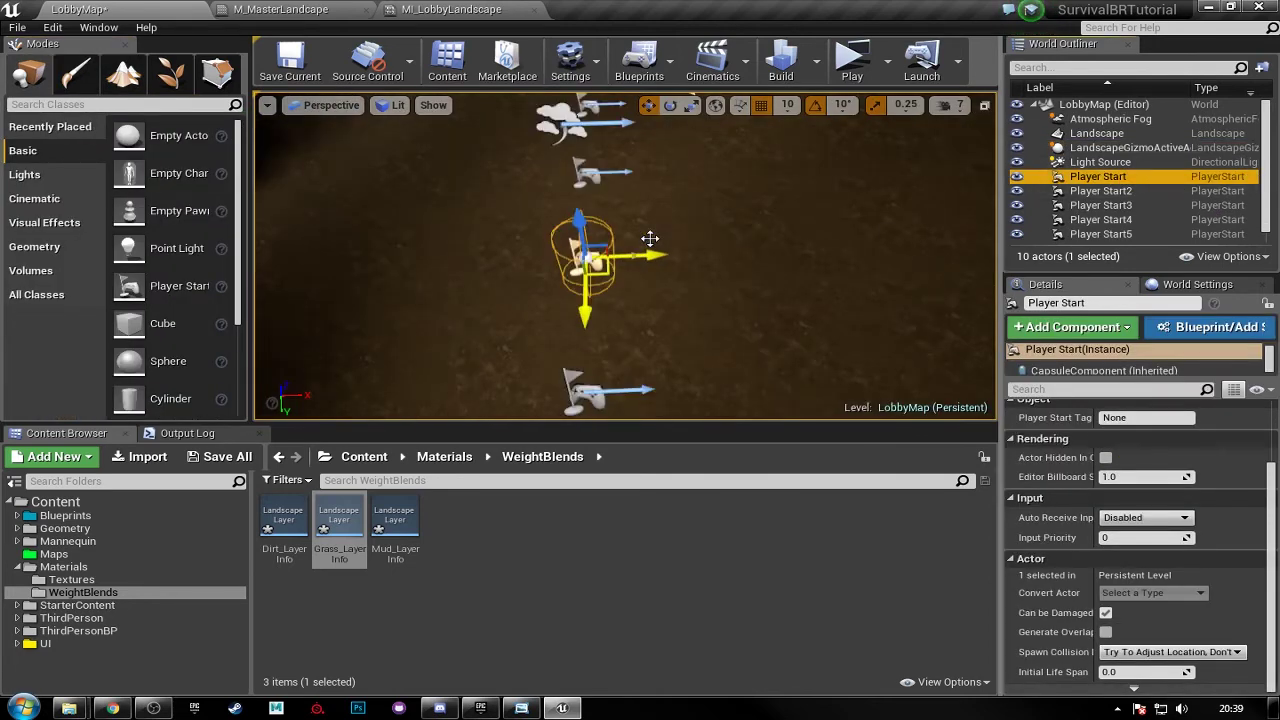
{"action": "left_click", "coordinate": [856, 72]}
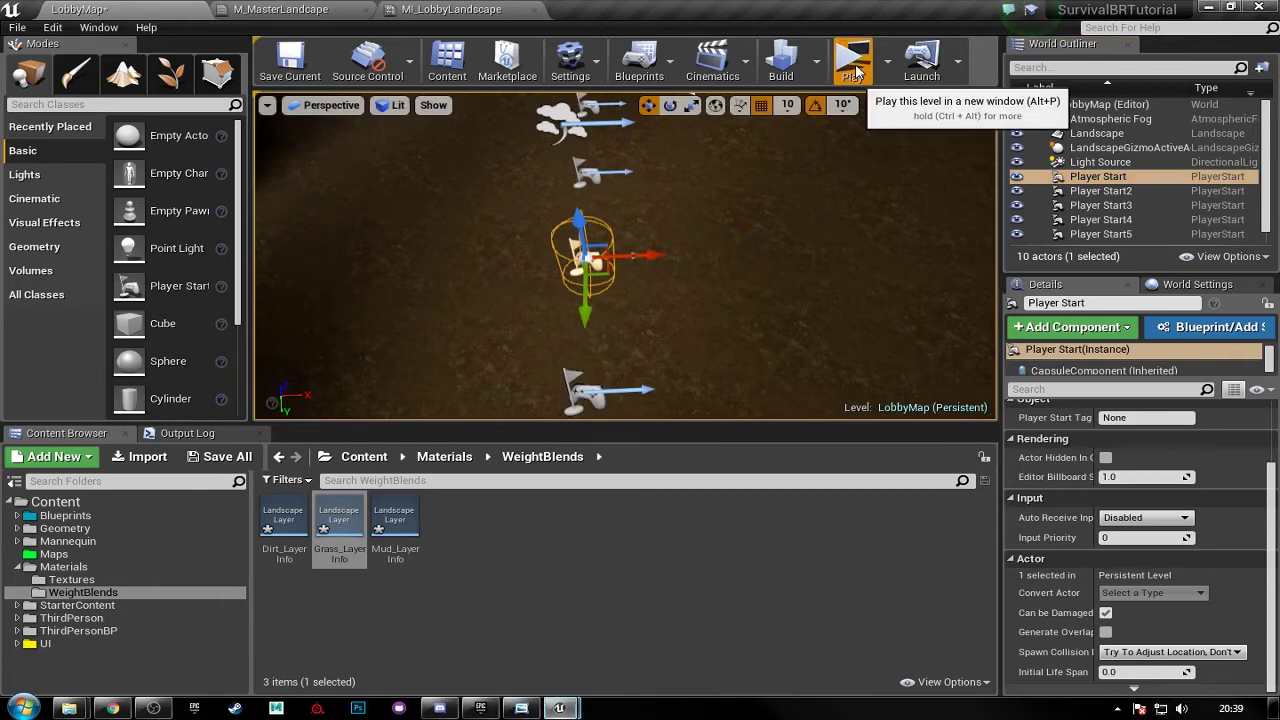
{"action": "key", "text": "w"}
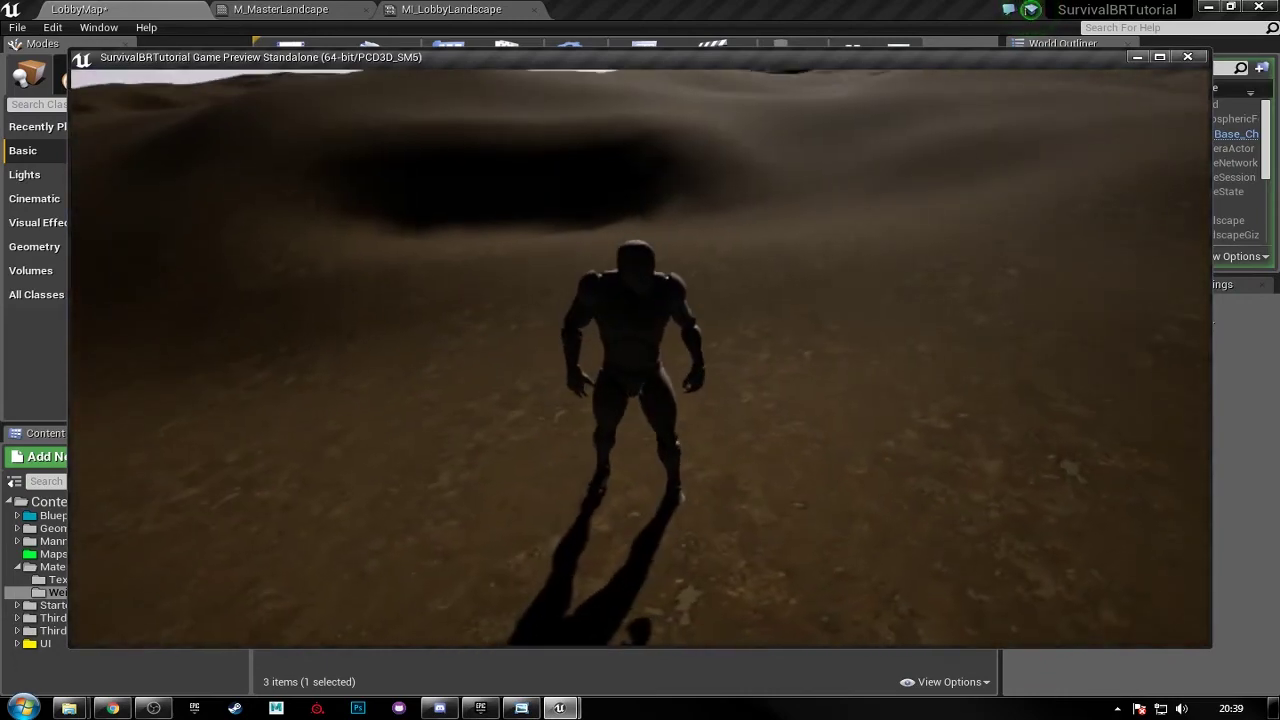
{"action": "key", "text": "w"}
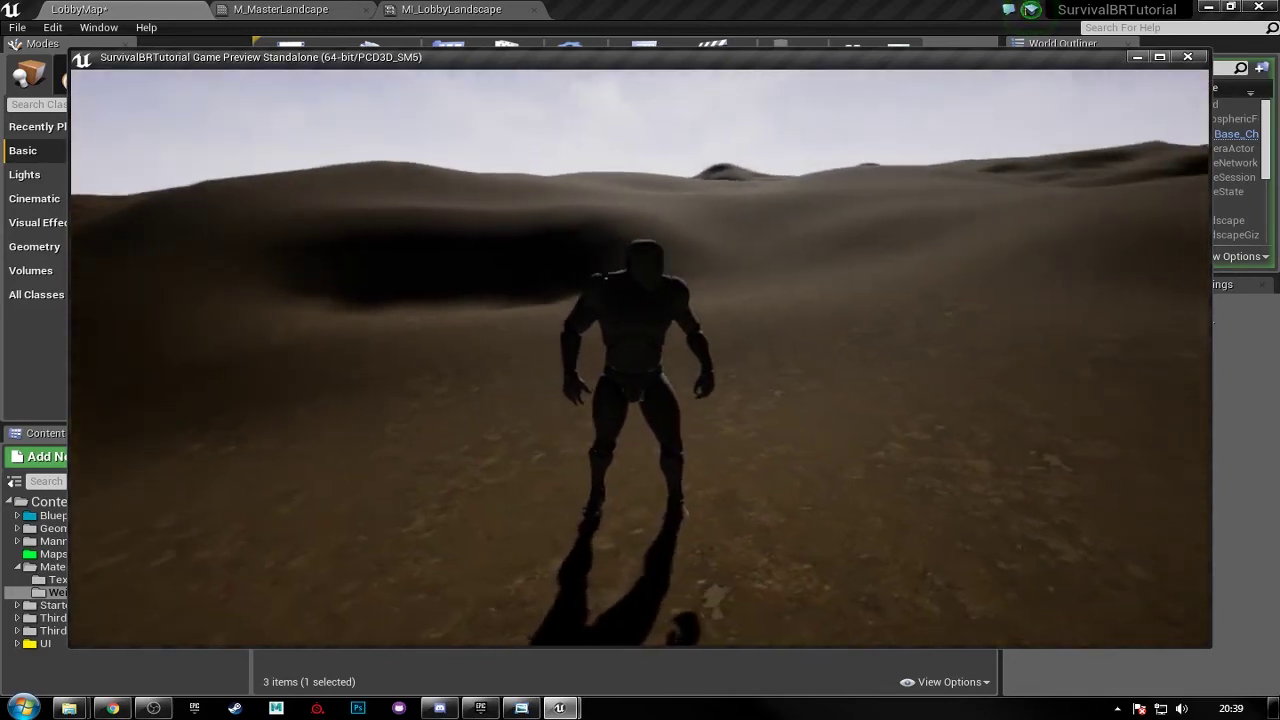
{"action": "key", "text": "w"}
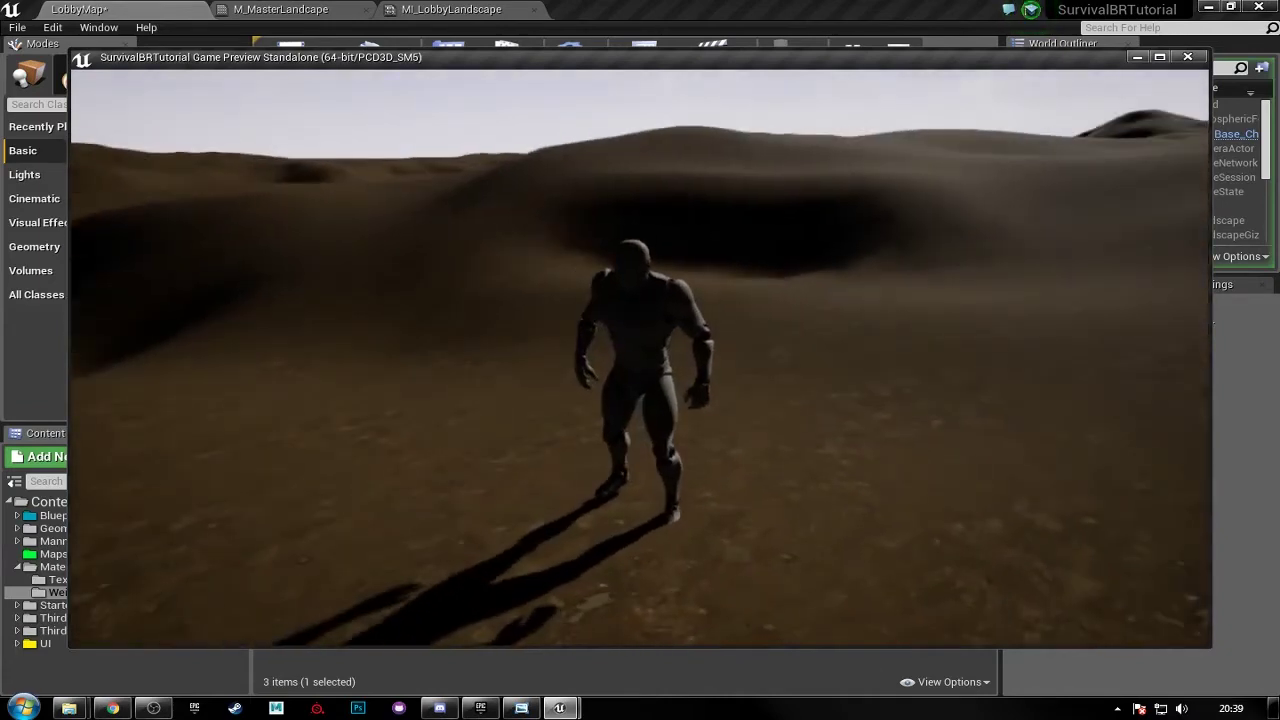
{"action": "key", "text": "Escape"}
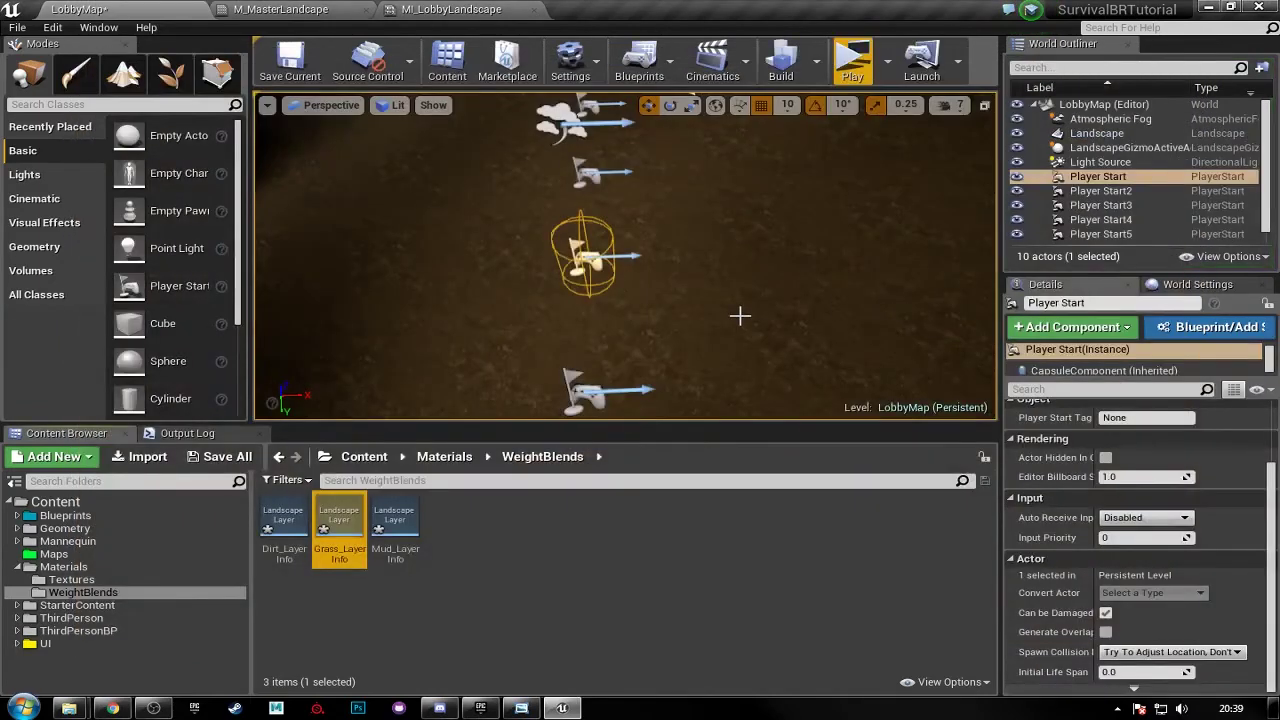
- View the dirt ground up close and undock MI_LobbyLandscape into a tall floating window over the level editor
{"action": "key", "text": "s"}
{"action": "right_click_drag", "start_coordinate": [730, 270], "coordinate": [730, 270]}
{"action": "key", "text": "w"}
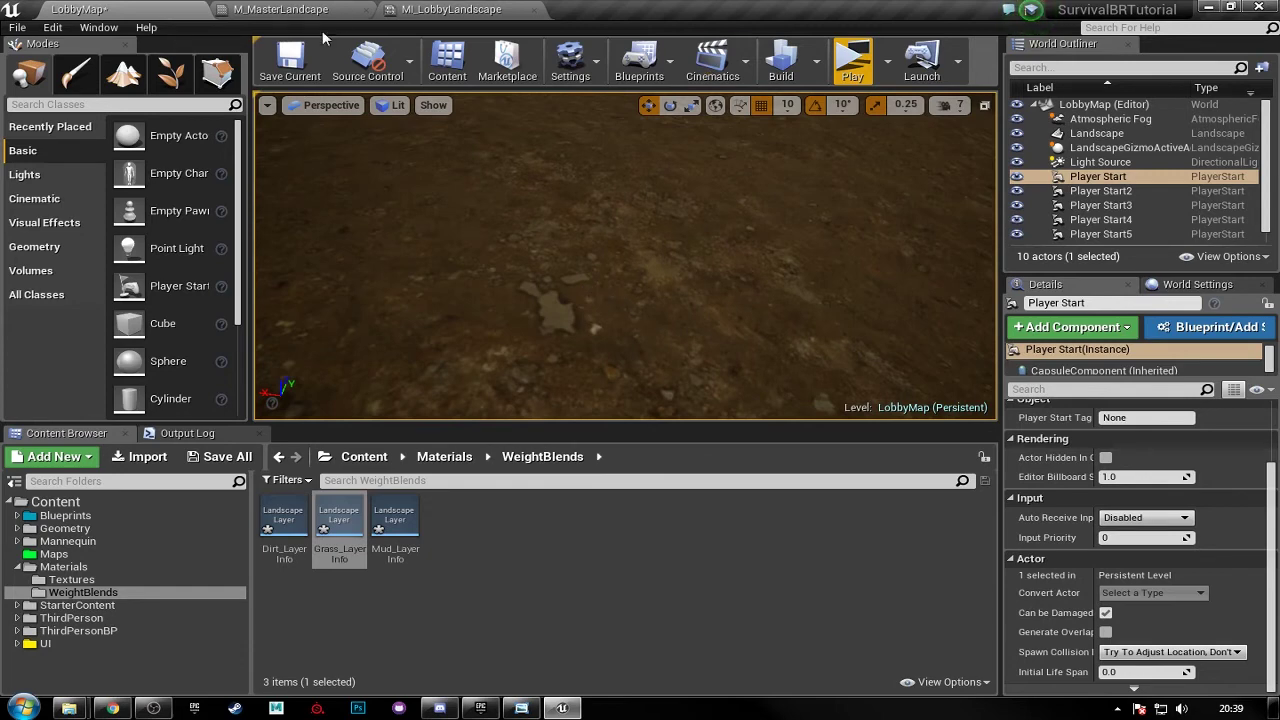
{"action": "left_click", "coordinate": [293, 8]}
{"action": "left_click", "coordinate": [451, 8]}
{"action": "left_click", "coordinate": [100, 8]}
{"action": "left_click_drag", "start_coordinate": [380, 8], "coordinate": [912, 76]}
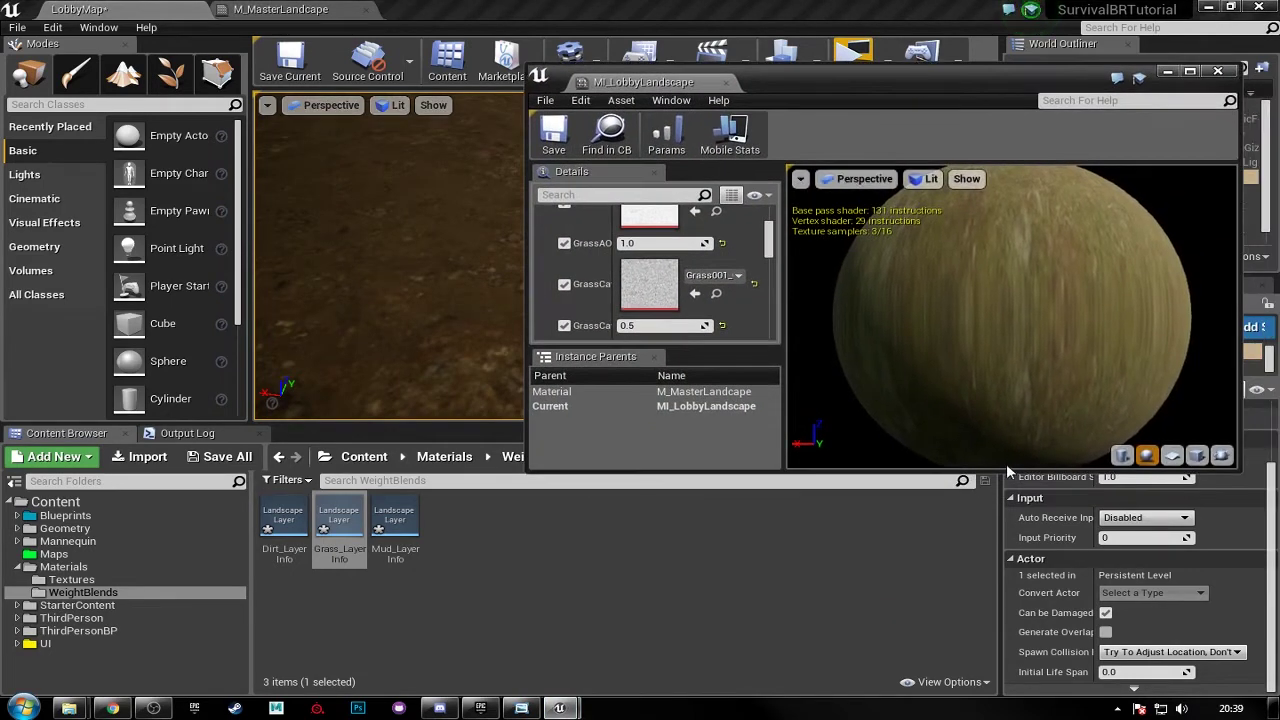
{"action": "left_click_drag", "start_coordinate": [1006, 470], "coordinate": [1006, 712]}
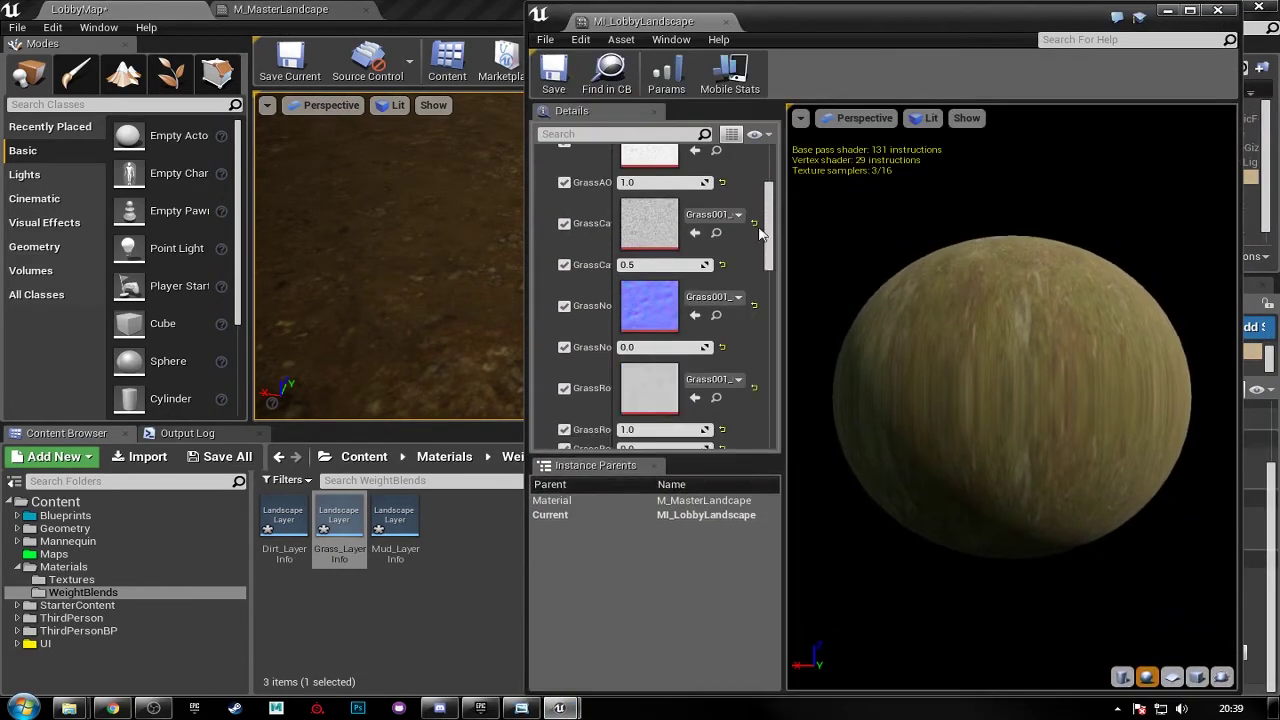
- Collapse the other parameter groups, expand the Dirt group and enable the DirtTiling override
{"action": "scroll", "coordinate": [768, 222], "scroll_direction": "up", "scroll_amount": 5}
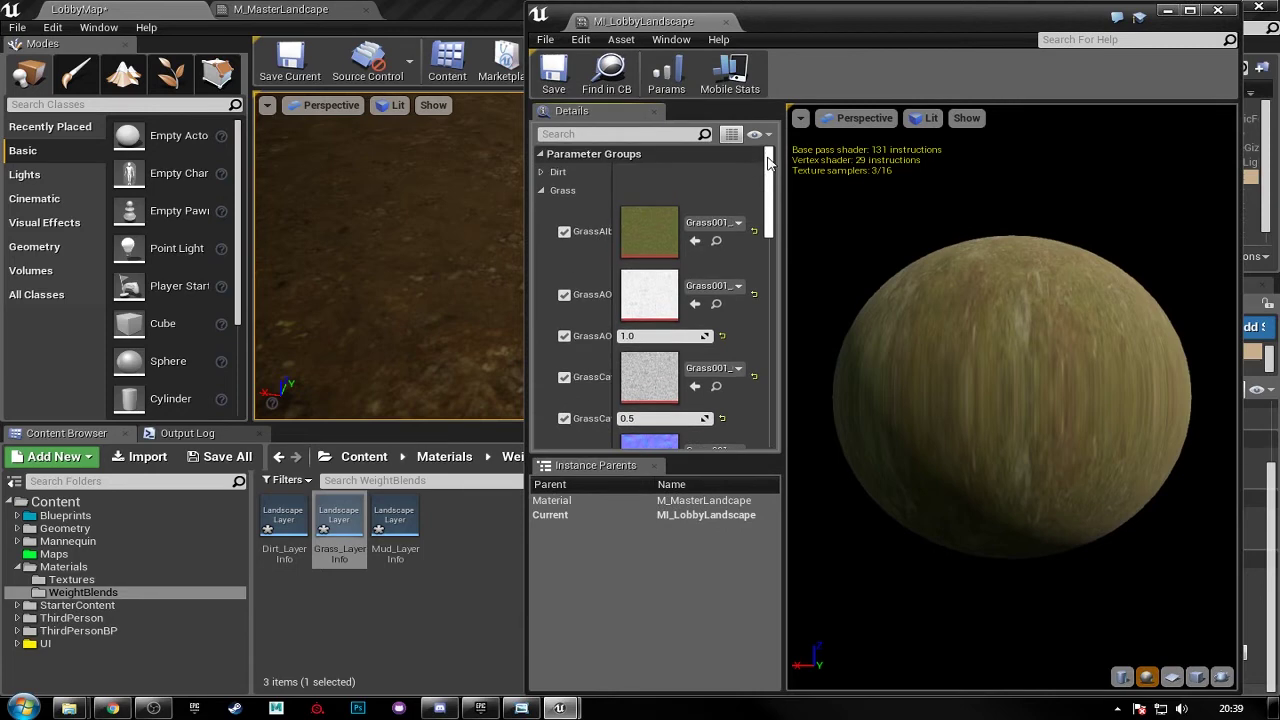
{"action": "left_click", "coordinate": [541, 191]}
{"action": "left_click", "coordinate": [543, 245]}
{"action": "left_click", "coordinate": [541, 210]}
{"action": "left_click", "coordinate": [540, 174]}
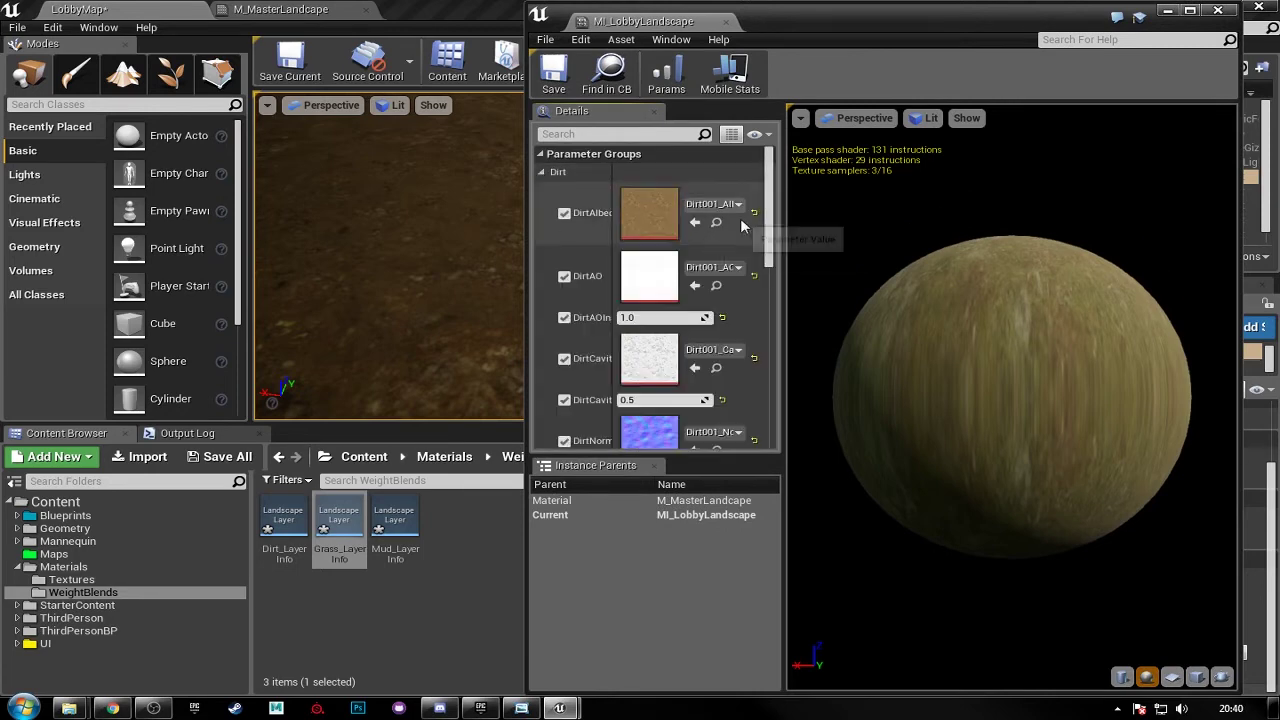
{"action": "scroll", "coordinate": [765, 220], "scroll_direction": "down", "scroll_amount": 5}
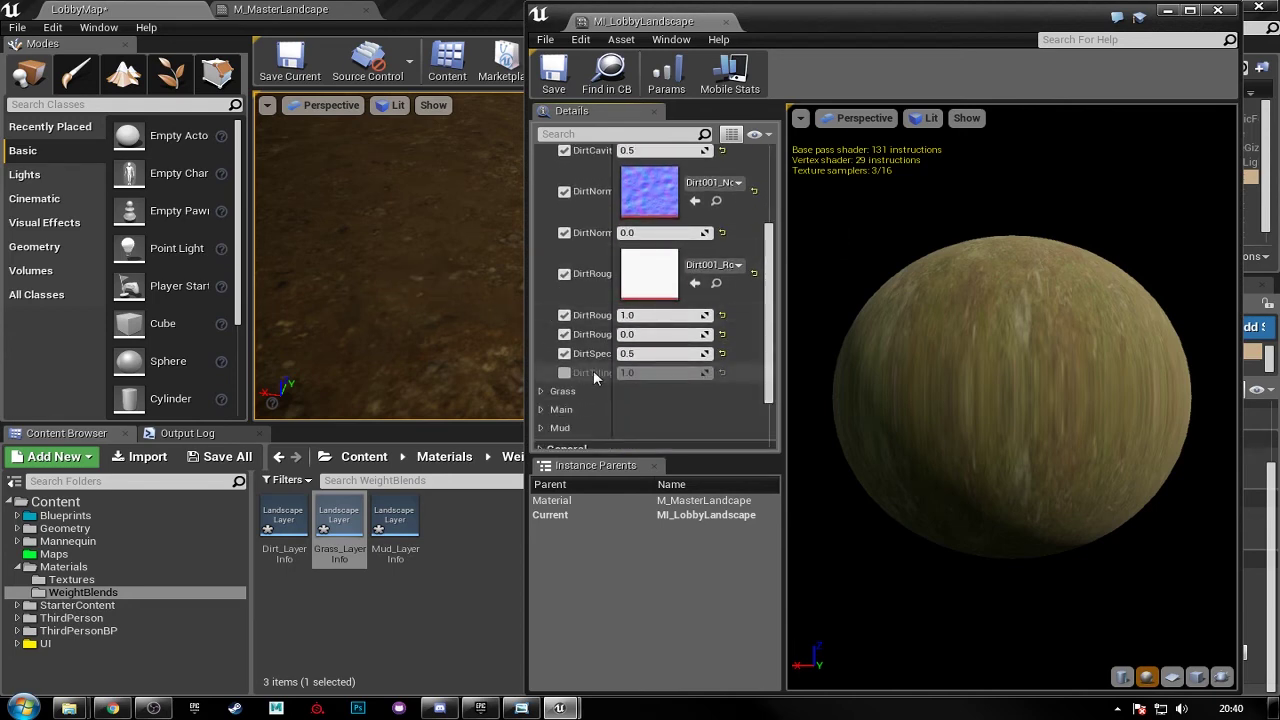
{"action": "left_click", "coordinate": [565, 373]}
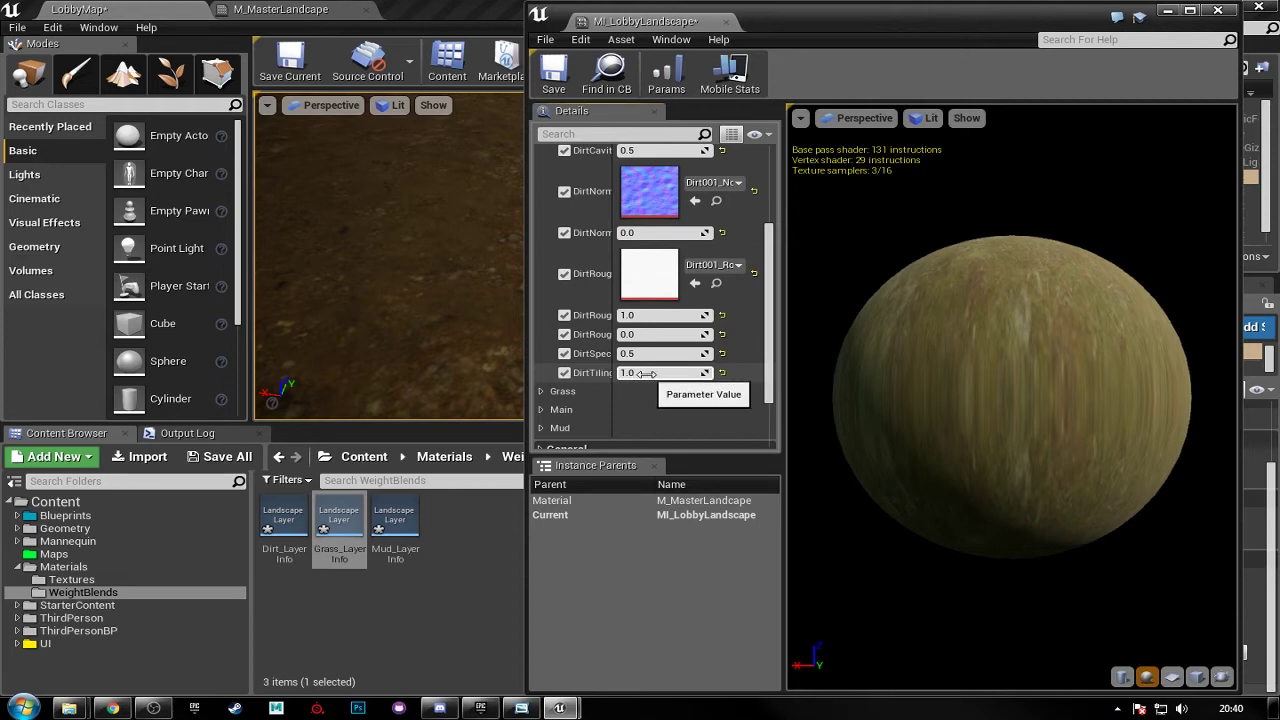
- Make room for the level viewport beside the material instance, try several DirtTiling values on the landscape, and set DirtTiling to 1.0
{"action": "mouse_move", "coordinate": [661, 376]}
{"action": "left_mouse_down"}
{"action": "mouse_move", "coordinate": [675, 376]}
{"action": "mouse_move", "coordinate": [660, 373]}
{"action": "left_mouse_up"}
{"action": "left_click_drag", "start_coordinate": [766, 38], "coordinate": [926, 32]}
{"action": "left_click_drag", "start_coordinate": [801, 373], "coordinate": [812, 373]}
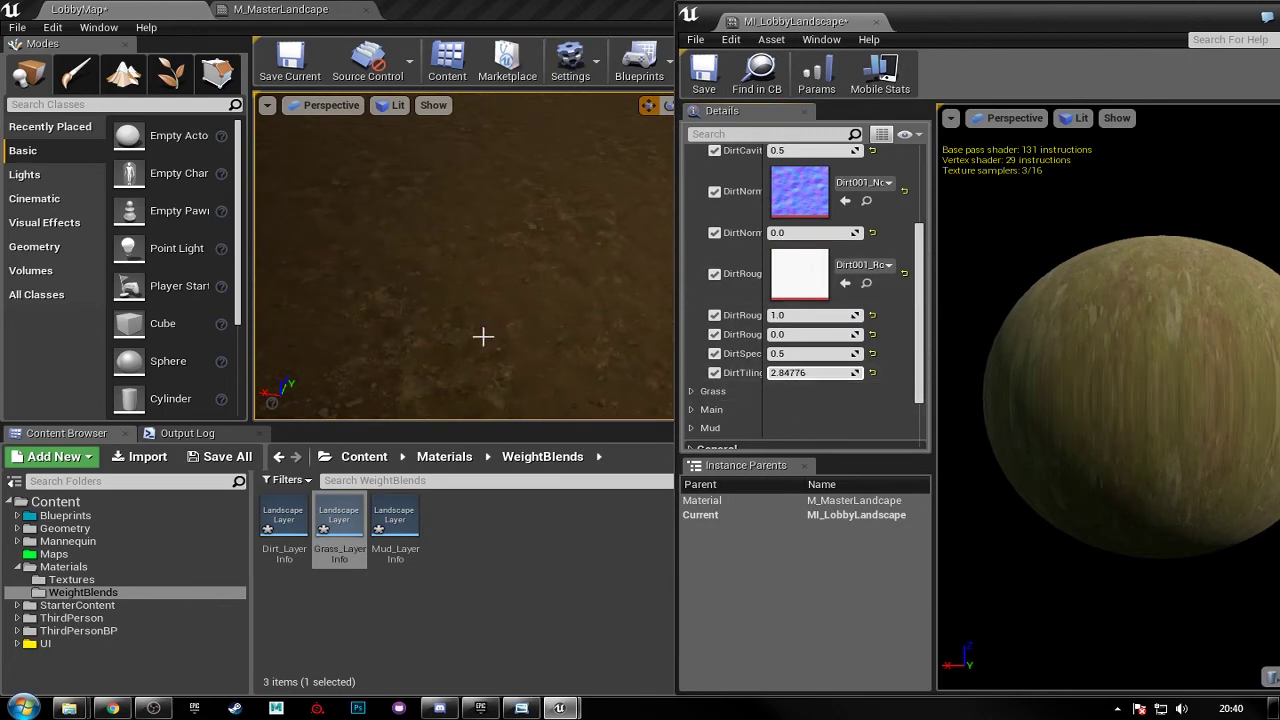
{"action": "left_click_drag", "start_coordinate": [251, 290], "coordinate": [140, 290]}
{"action": "mouse_move", "coordinate": [826, 374]}
{"action": "left_mouse_down"}
{"action": "mouse_move", "coordinate": [780, 374]}
{"action": "mouse_move", "coordinate": [817, 375]}
{"action": "left_mouse_up"}
{"action": "right_click_drag", "start_coordinate": [512, 295], "coordinate": [513, 295]}
{"action": "left_click_drag", "start_coordinate": [800, 374], "coordinate": [800, 373]}
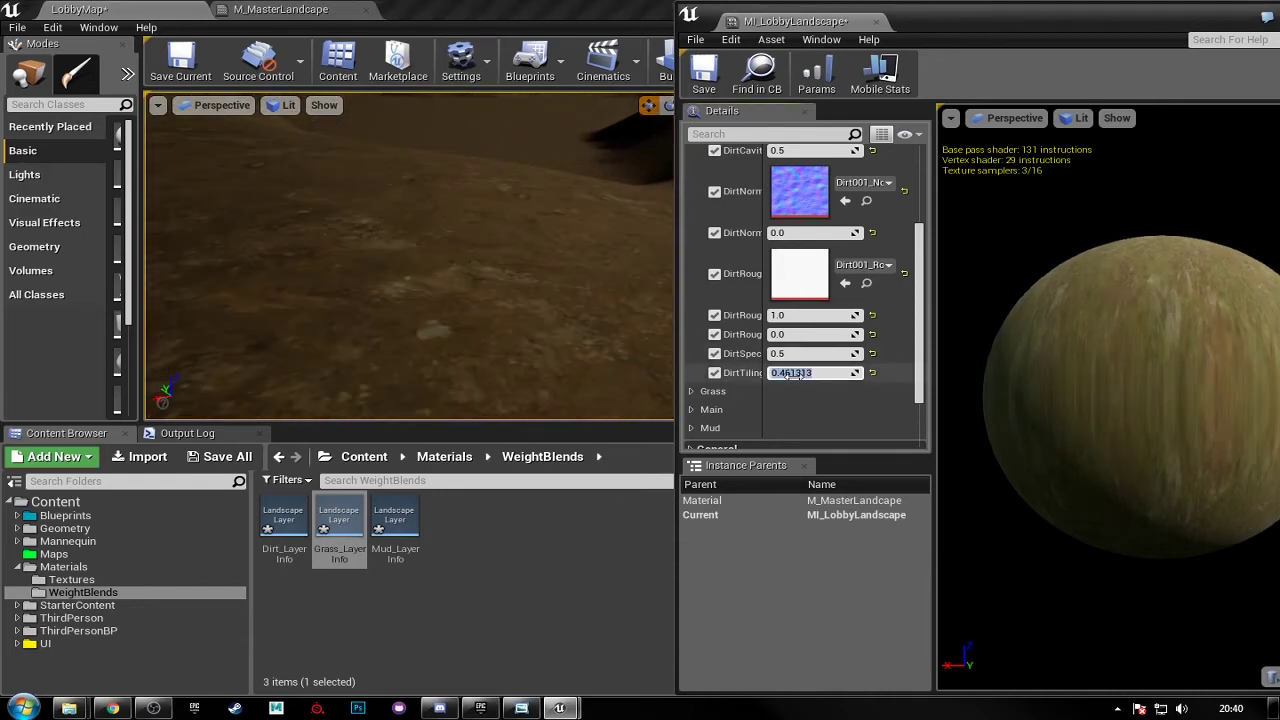
{"action": "key", "text": "Return"}
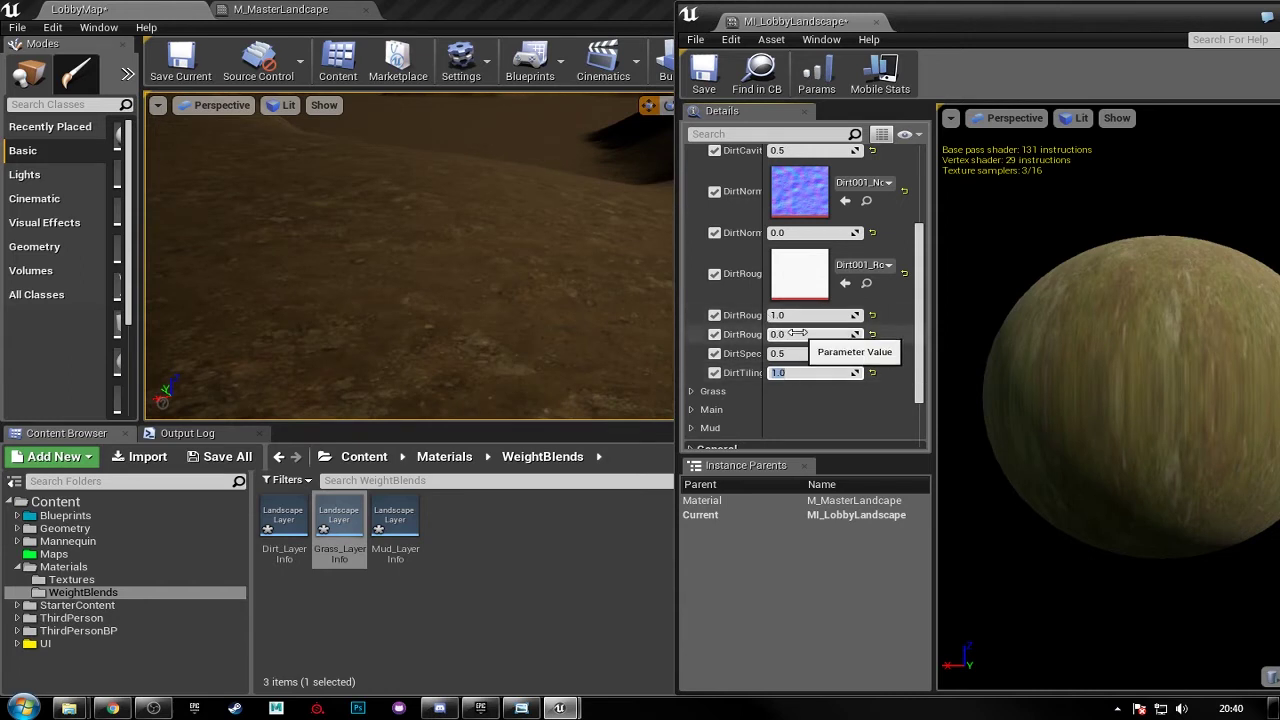
- Widen the material instance's parameter list so full names are readable and raise DirtAOInstensity to about 2.72
{"action": "scroll", "coordinate": [924, 312], "scroll_direction": "up", "scroll_amount": 10}
{"action": "left_click_drag", "start_coordinate": [933, 226], "coordinate": [1137, 206]}
{"action": "scroll", "coordinate": [956, 260], "scroll_direction": "down", "scroll_amount": 3}
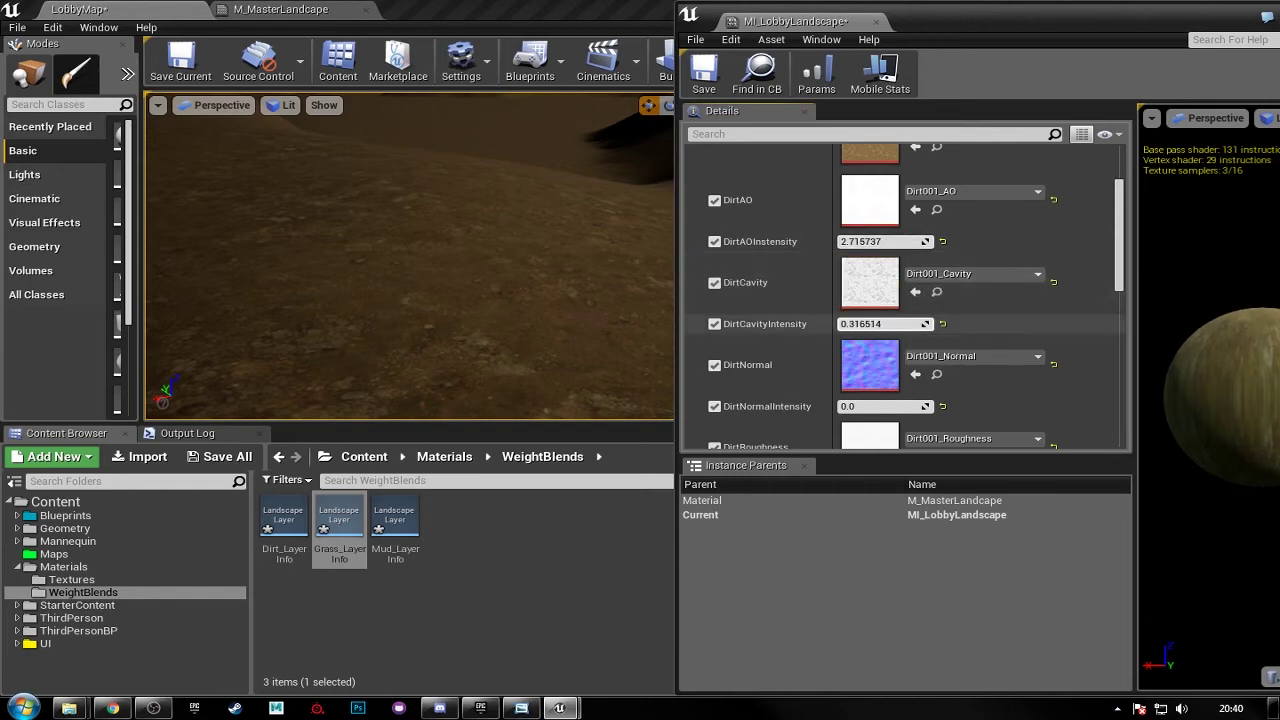
- Try lower and higher DirtCavityIntensity values on the landscape, and set it to 0.49
{"action": "left_click_drag", "start_coordinate": [860, 324], "coordinate": [853, 325]}
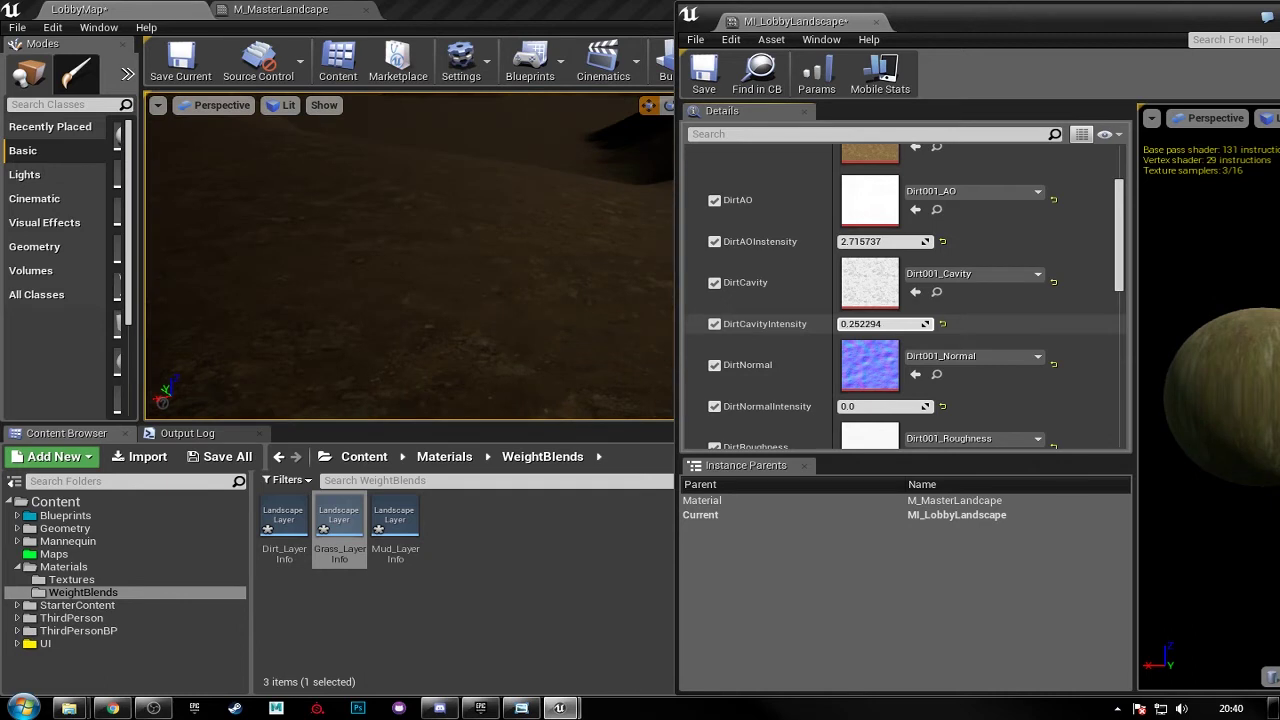
{"action": "left_click_drag", "start_coordinate": [860, 324], "coordinate": [868, 325]}
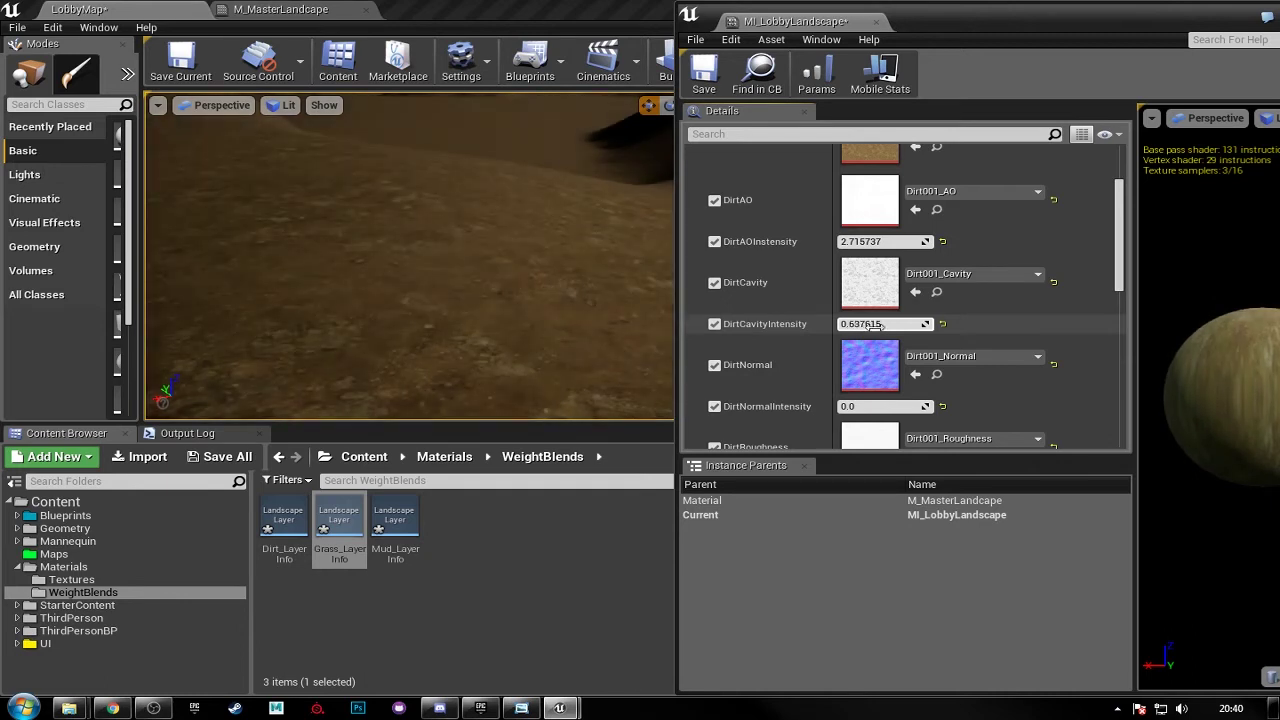
{"action": "left_click_drag", "start_coordinate": [887, 327], "coordinate": [885, 327]}
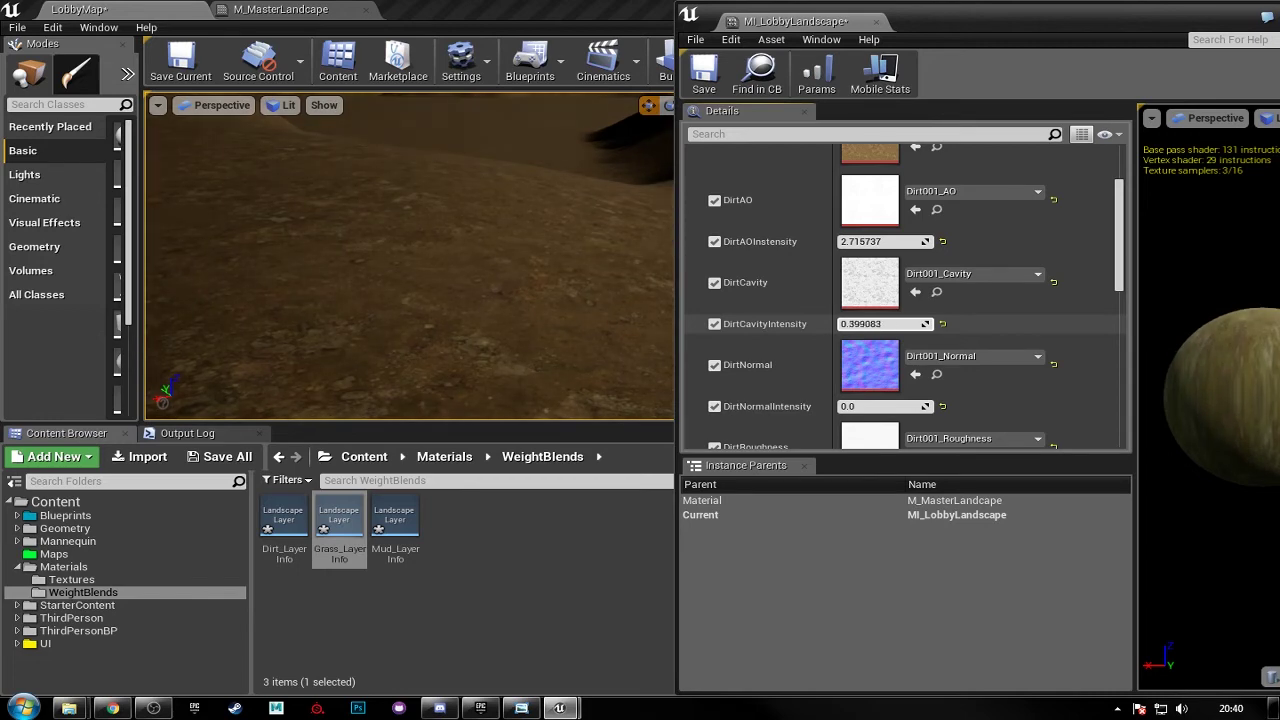
{"action": "left_click", "coordinate": [877, 324]}
{"action": "type", "text": "0.49"}
{"action": "scroll", "coordinate": [875, 327], "scroll_direction": "down", "scroll_amount": 1}
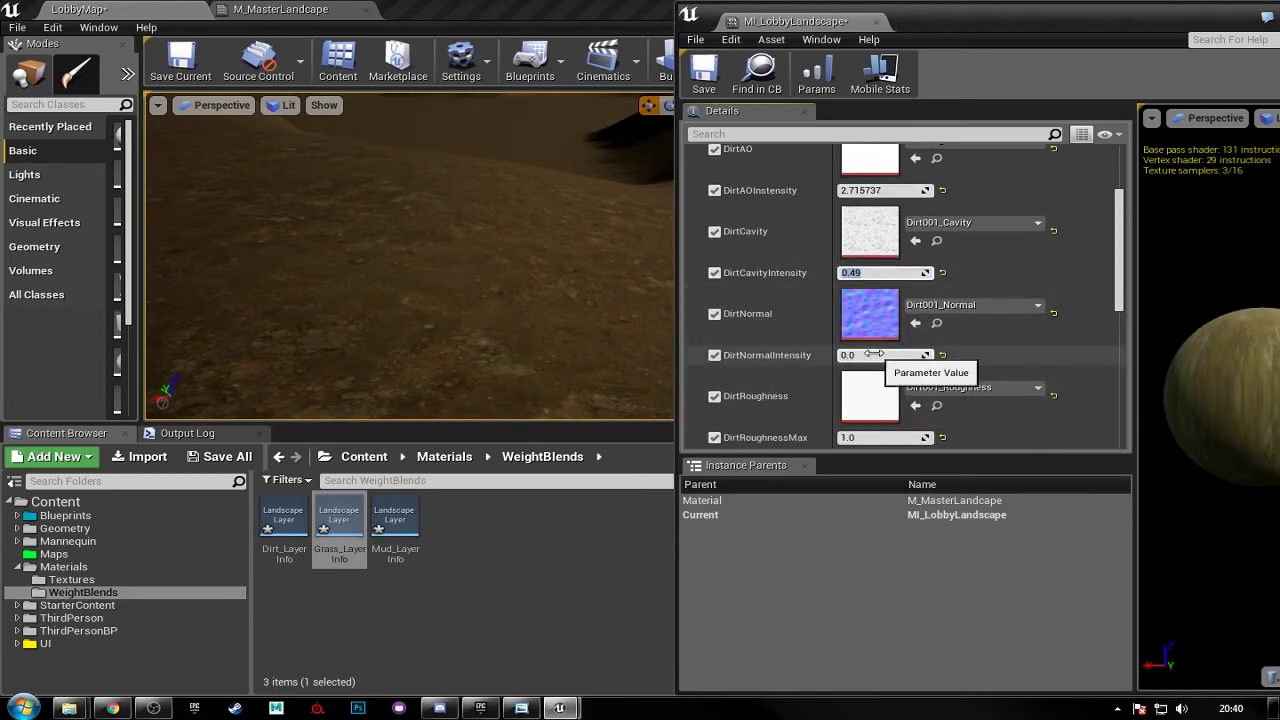
- Test increasing DirtNormalIntensity strengths on the landscape and set the value to 0.9
{"action": "left_click", "coordinate": [875, 355]}
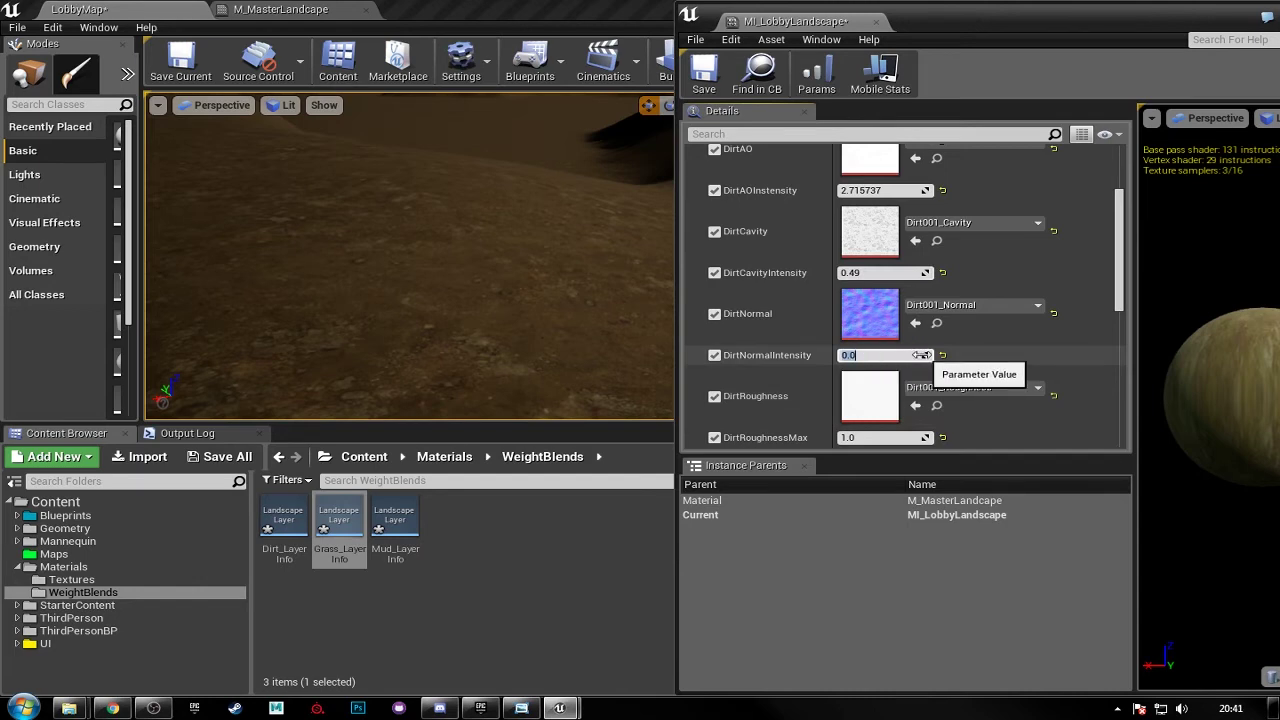
{"action": "left_click", "coordinate": [921, 355]}
{"action": "left_click_drag", "start_coordinate": [921, 355], "coordinate": [925, 355]}
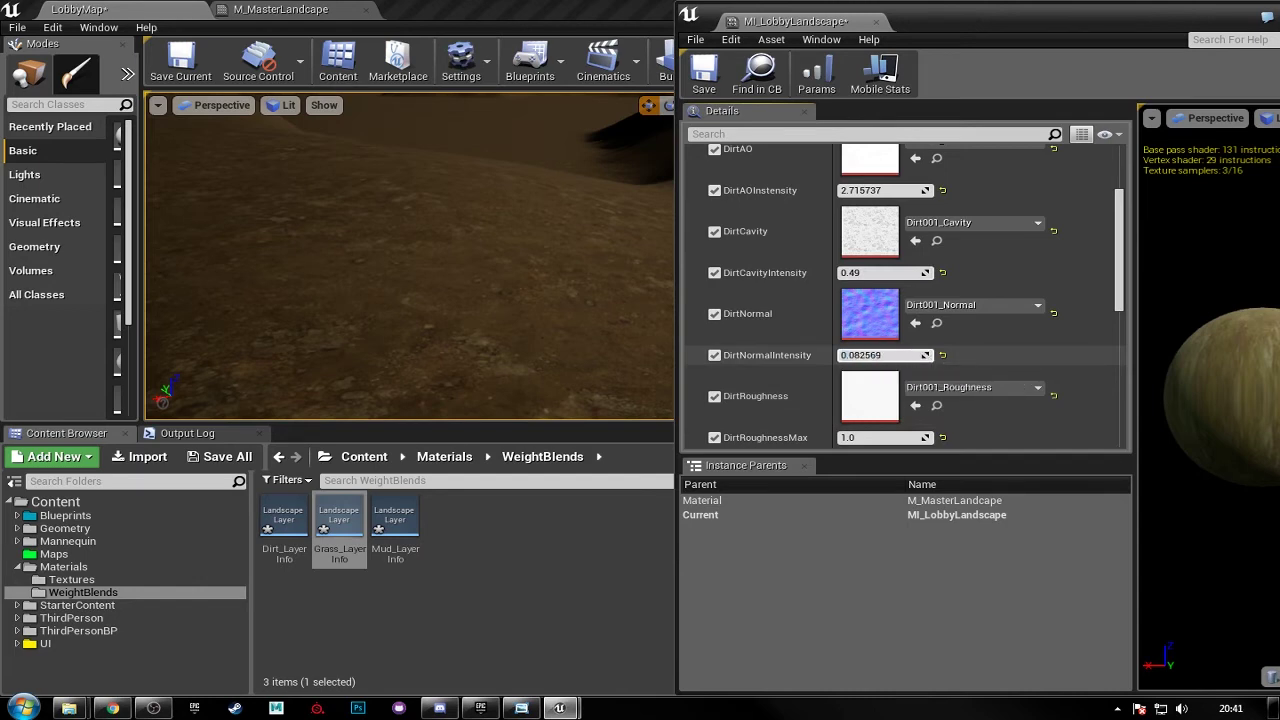
{"action": "left_click_drag", "start_coordinate": [925, 355], "coordinate": [920, 355]}
{"action": "left_click", "coordinate": [905, 355]}
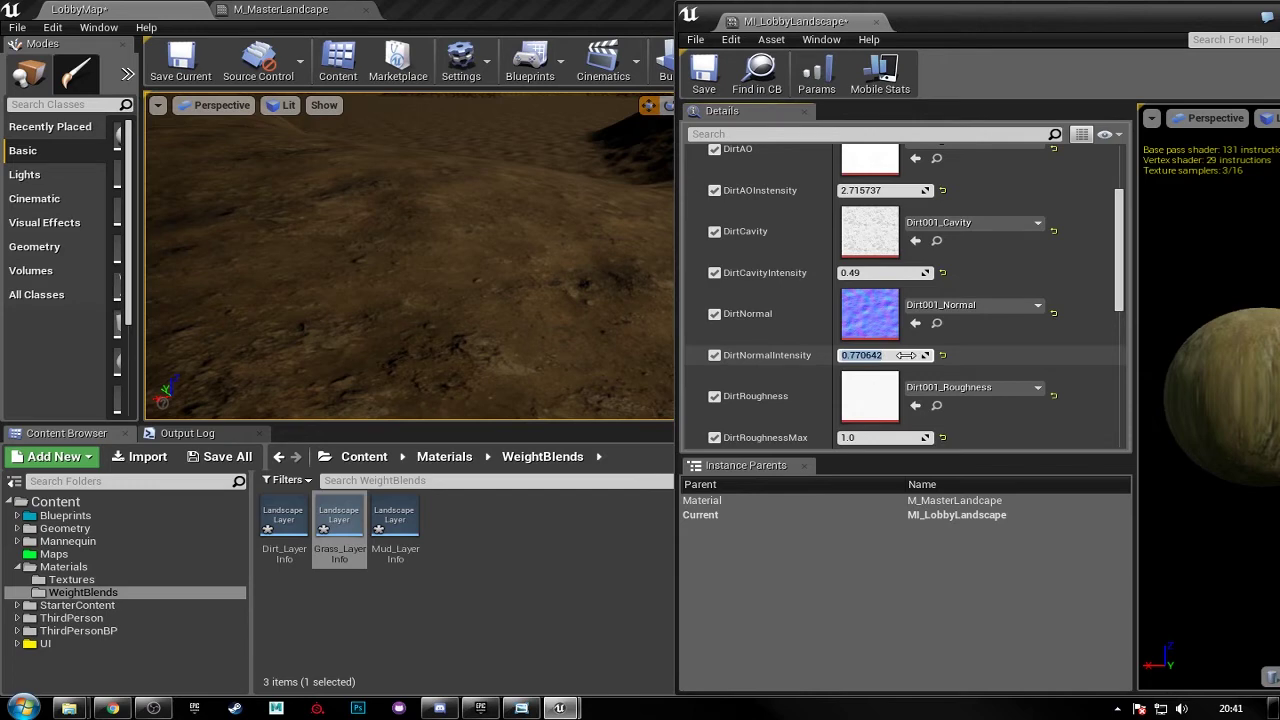
{"action": "left_click_drag", "start_coordinate": [922, 355], "coordinate": [927, 355]}
{"action": "right_click_drag", "start_coordinate": [620, 303], "coordinate": [585, 325]}
{"action": "left_click", "coordinate": [895, 355]}
{"action": "type", "text": "0"}
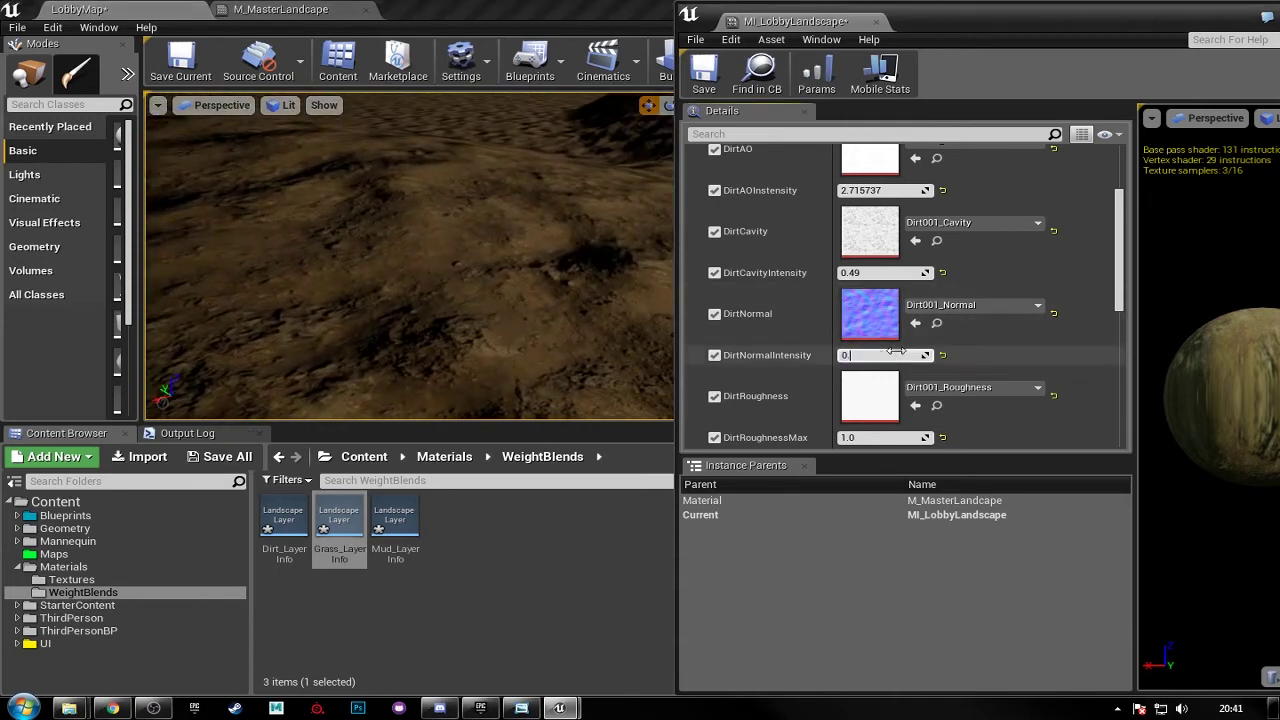
{"action": "type", "text": ".9"}
{"action": "key", "text": "Return"}
- Compare DirtNormalIntensity at 0.8 and 0.6 from several landscape views, and set it to 0.65
{"action": "scroll", "coordinate": [727, 307], "scroll_direction": "down", "scroll_amount": 3}
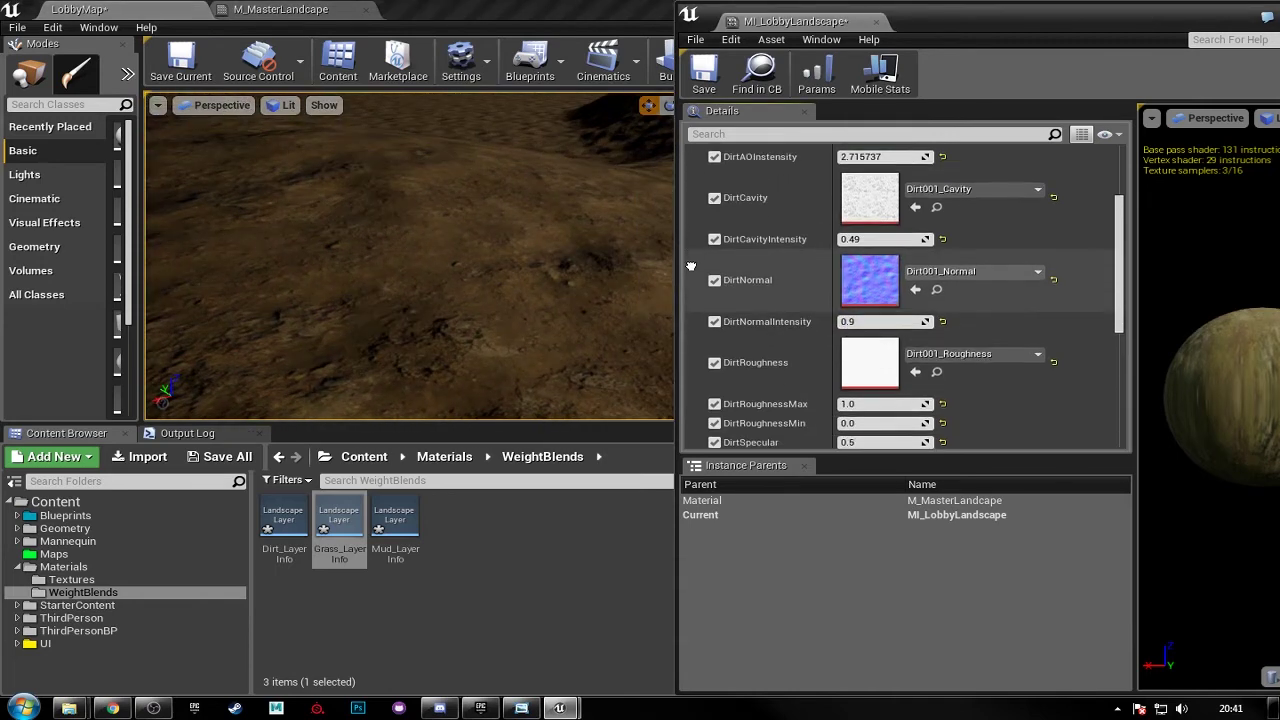
{"action": "right_click_drag", "start_coordinate": [651, 267], "coordinate": [590, 195]}
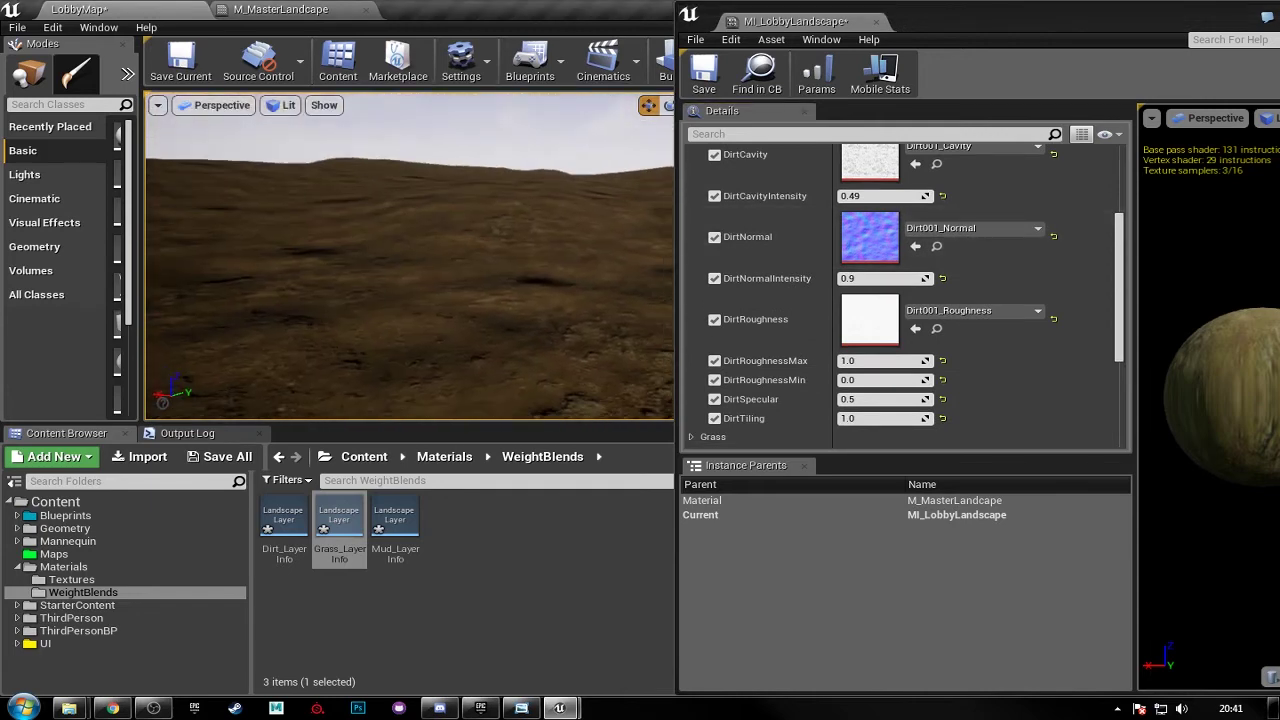
{"action": "left_click", "coordinate": [888, 279]}
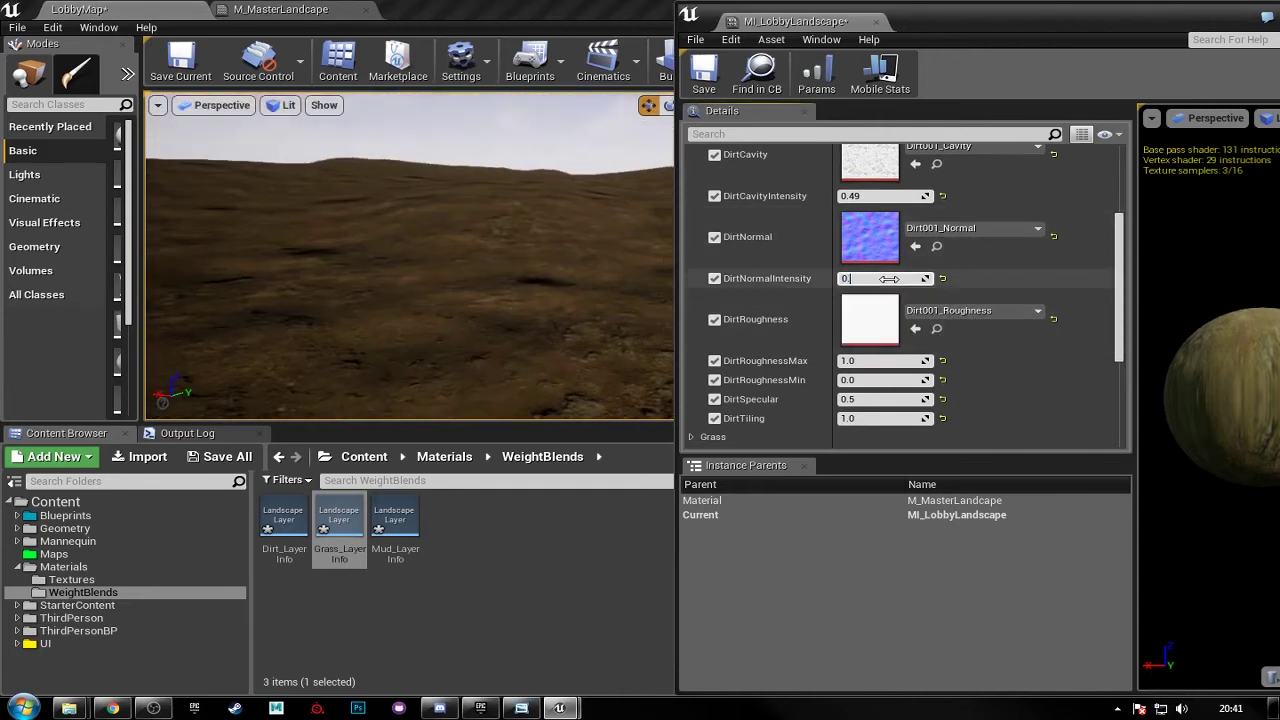
{"action": "mouse_move", "coordinate": [623, 306]}
{"action": "right_mouse_down"}
{"action": "mouse_move", "coordinate": [610, 350]}
{"action": "mouse_move", "coordinate": [590, 365]}
{"action": "mouse_move", "coordinate": [560, 360]}
{"action": "mouse_move", "coordinate": [600, 350]}
{"action": "mouse_move", "coordinate": [668, 295]}
{"action": "mouse_move", "coordinate": [643, 294]}
{"action": "right_mouse_up"}
{"action": "left_click", "coordinate": [869, 280]}
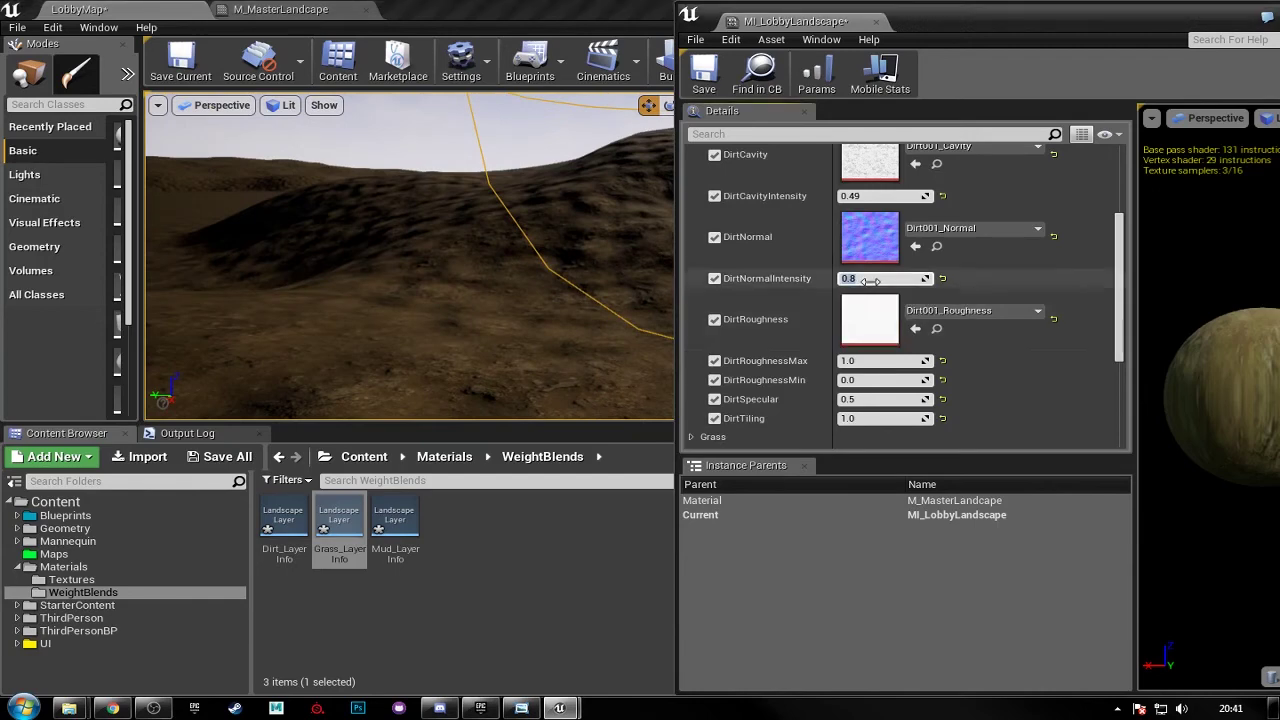
{"action": "right_click_drag", "start_coordinate": [637, 314], "coordinate": [480, 345]}
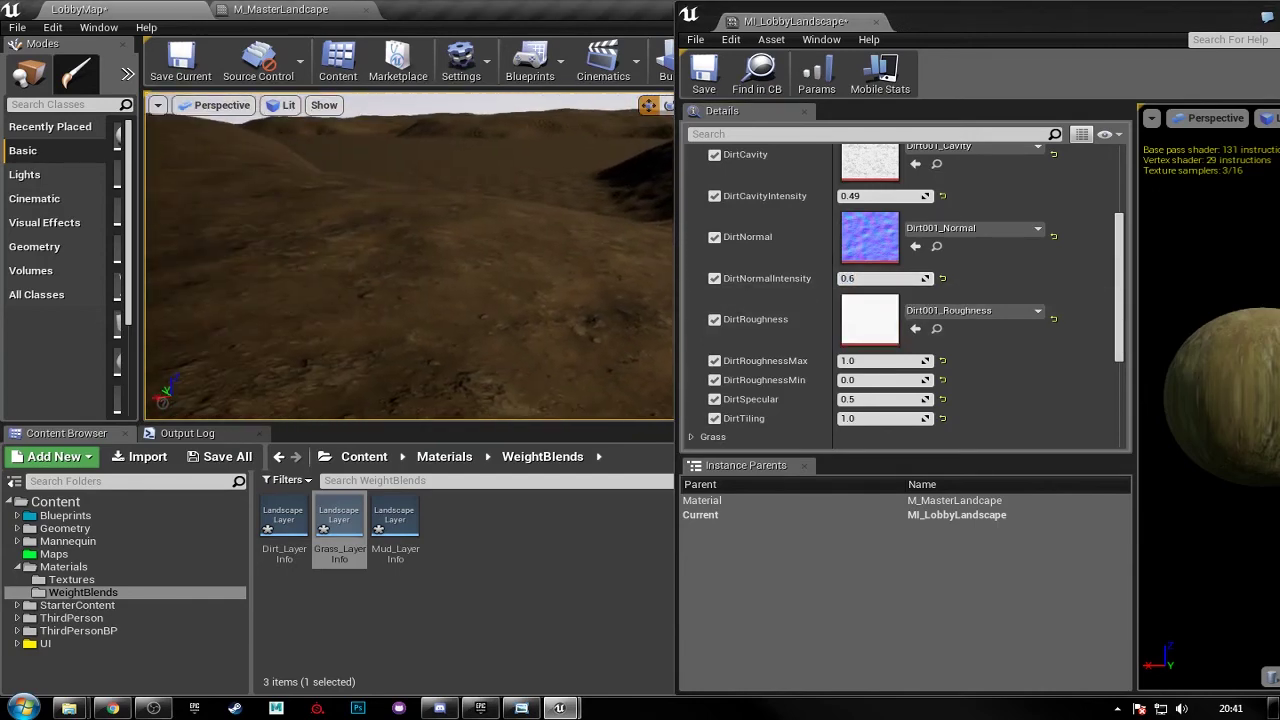
{"action": "right_click_drag", "start_coordinate": [531, 297], "coordinate": [560, 296]}
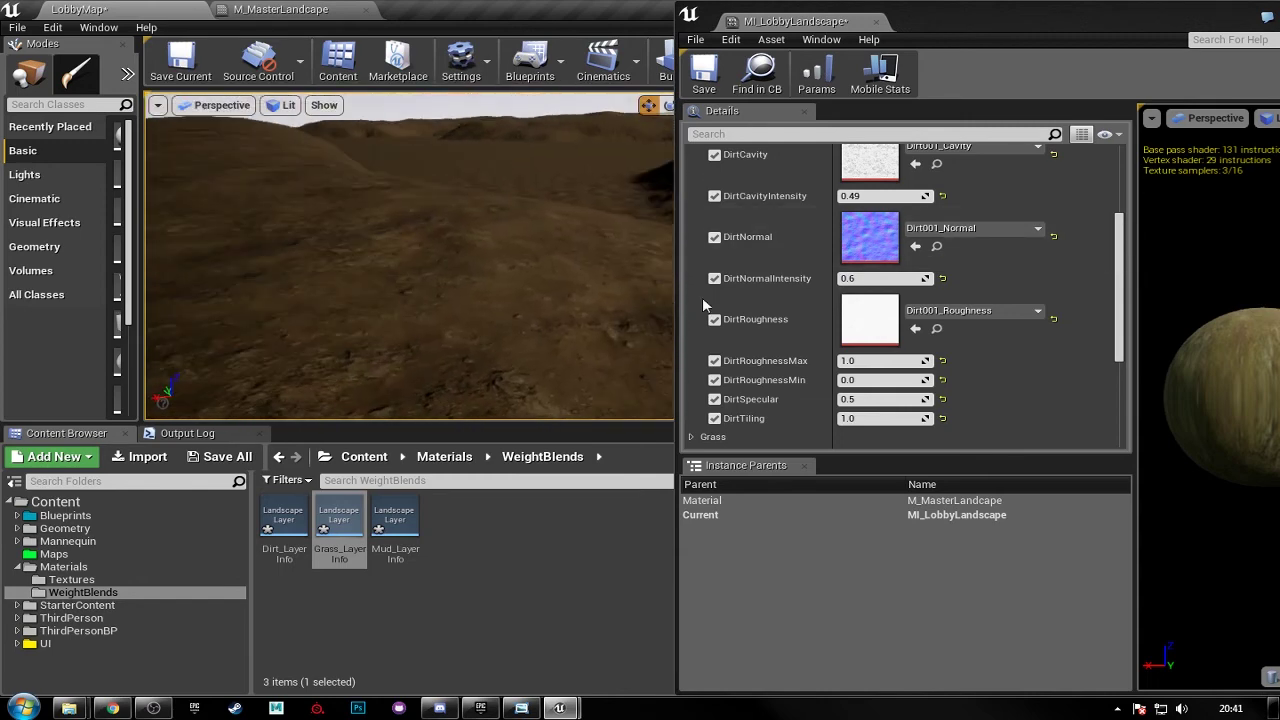
{"action": "left_click", "coordinate": [855, 279]}
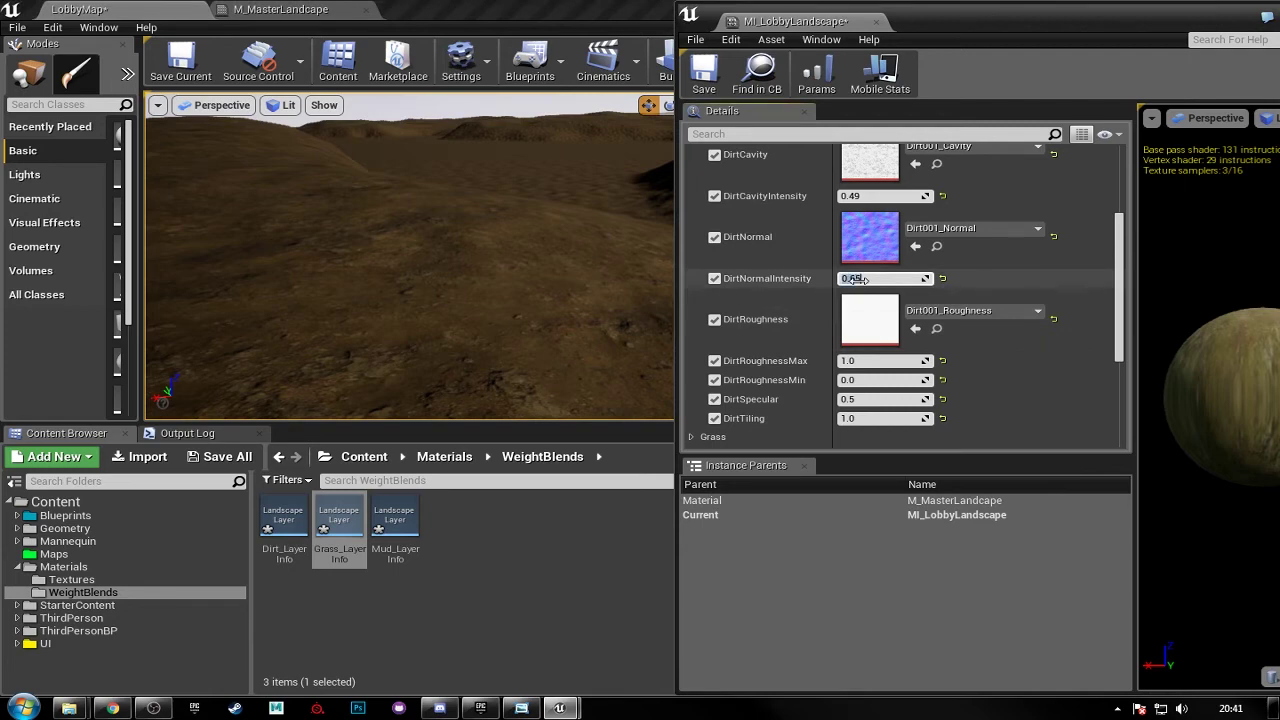
{"action": "right_click_drag", "start_coordinate": [480, 309], "coordinate": [514, 309]}
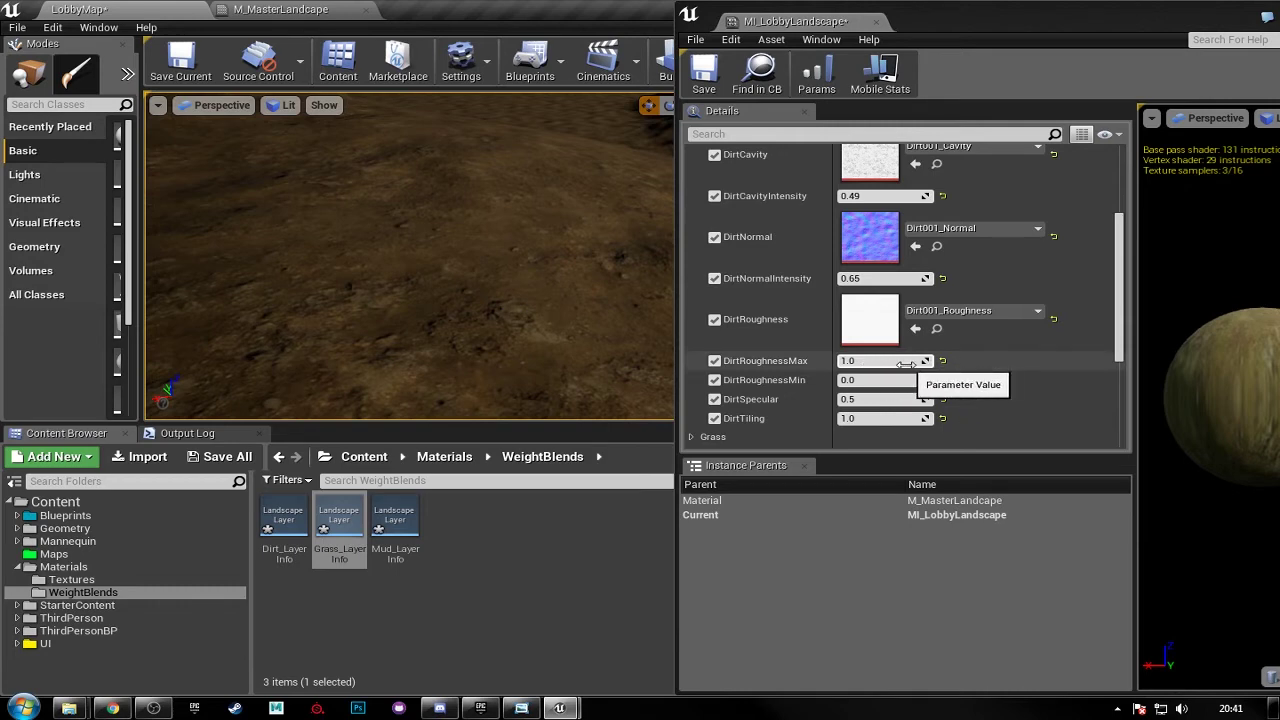
- Try DirtRoughnessMin values of about 0.58 and 0.52, compare them on the landscape, and reset the parameter to 0.0
{"action": "left_click_drag", "start_coordinate": [890, 384], "coordinate": [897, 384]}
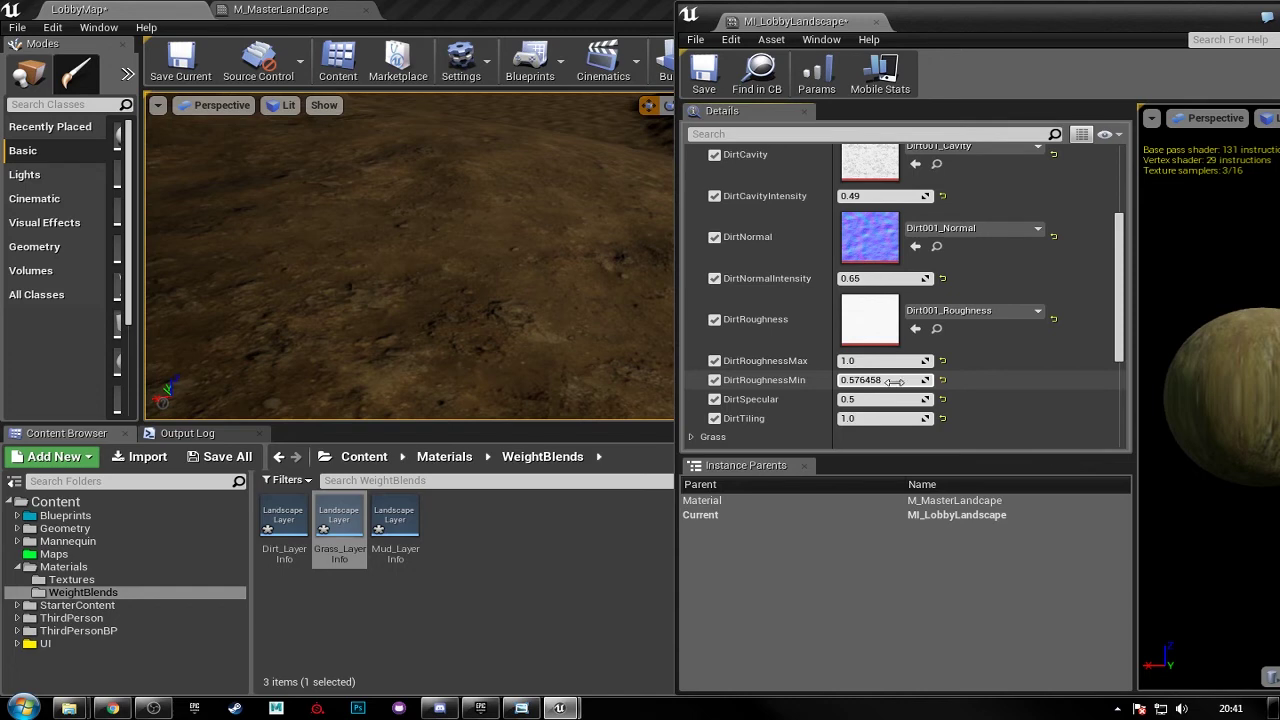
{"action": "left_click_drag", "start_coordinate": [886, 382], "coordinate": [886, 382]}
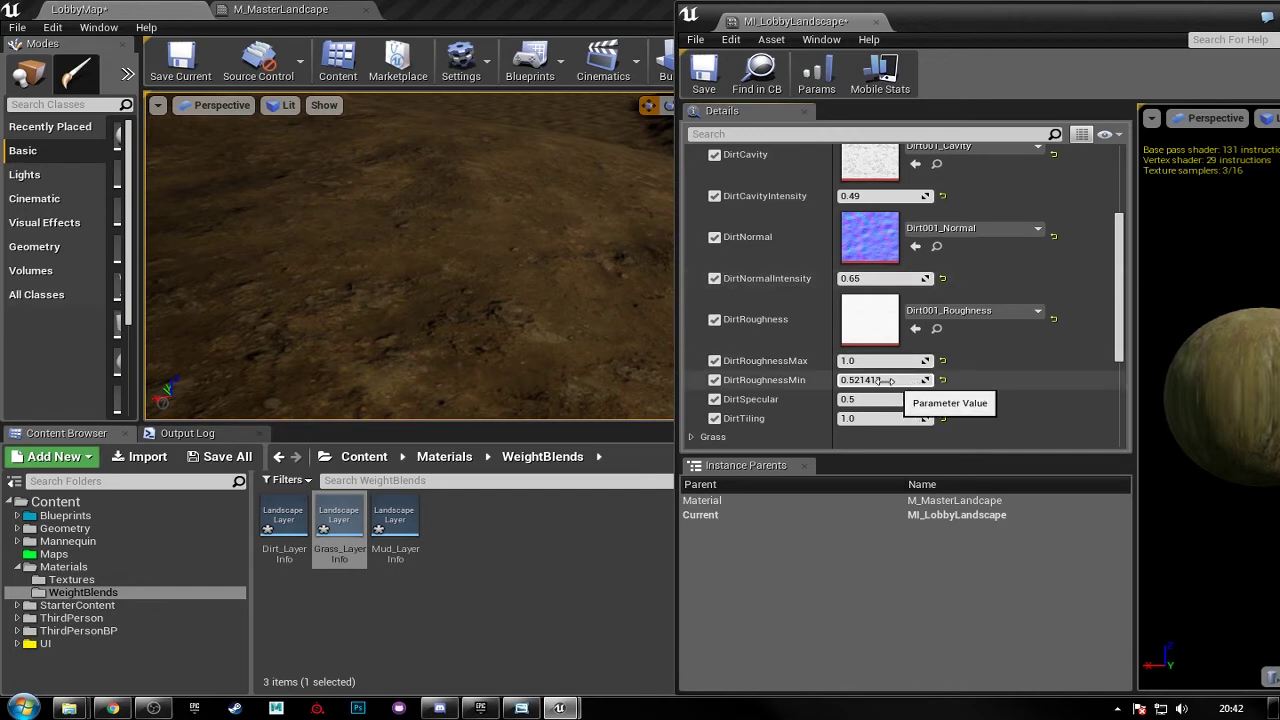
{"action": "right_click_drag", "start_coordinate": [623, 277], "coordinate": [623, 277]}
{"action": "right_click_drag", "start_coordinate": [489, 299], "coordinate": [489, 299]}
{"action": "right_click_drag", "start_coordinate": [488, 346], "coordinate": [488, 346]}
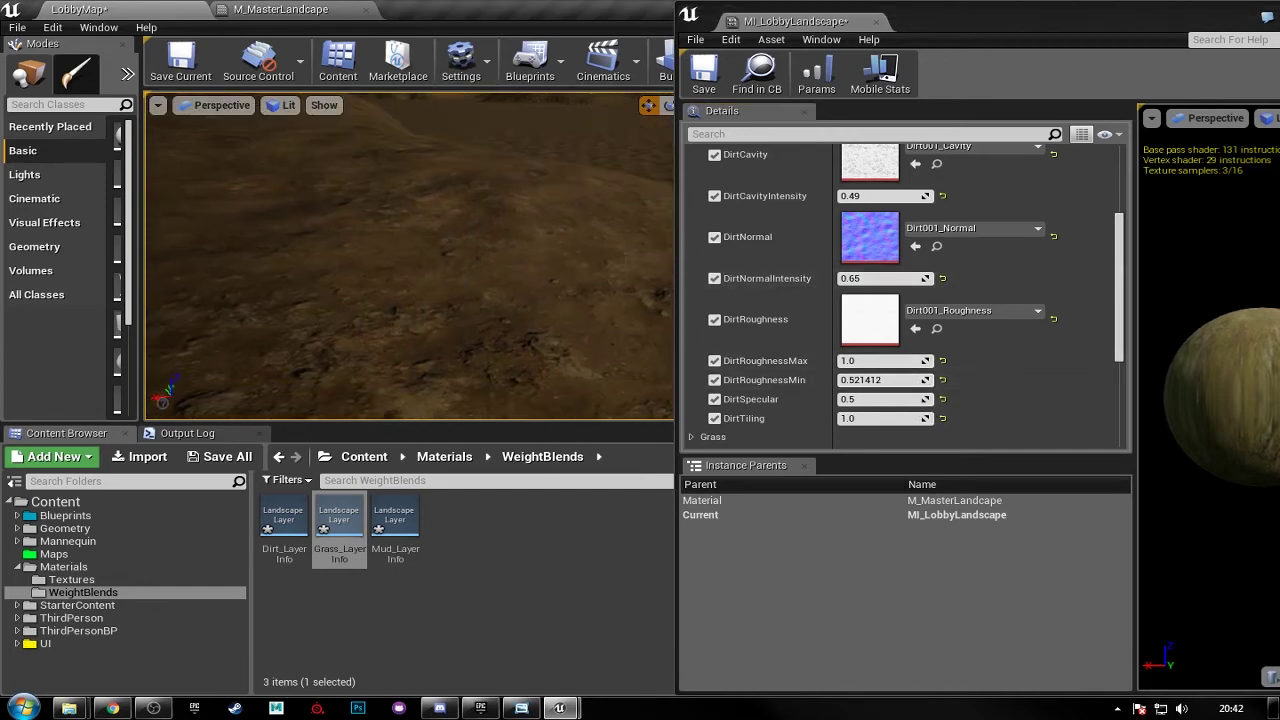
{"action": "left_click", "coordinate": [876, 380]}
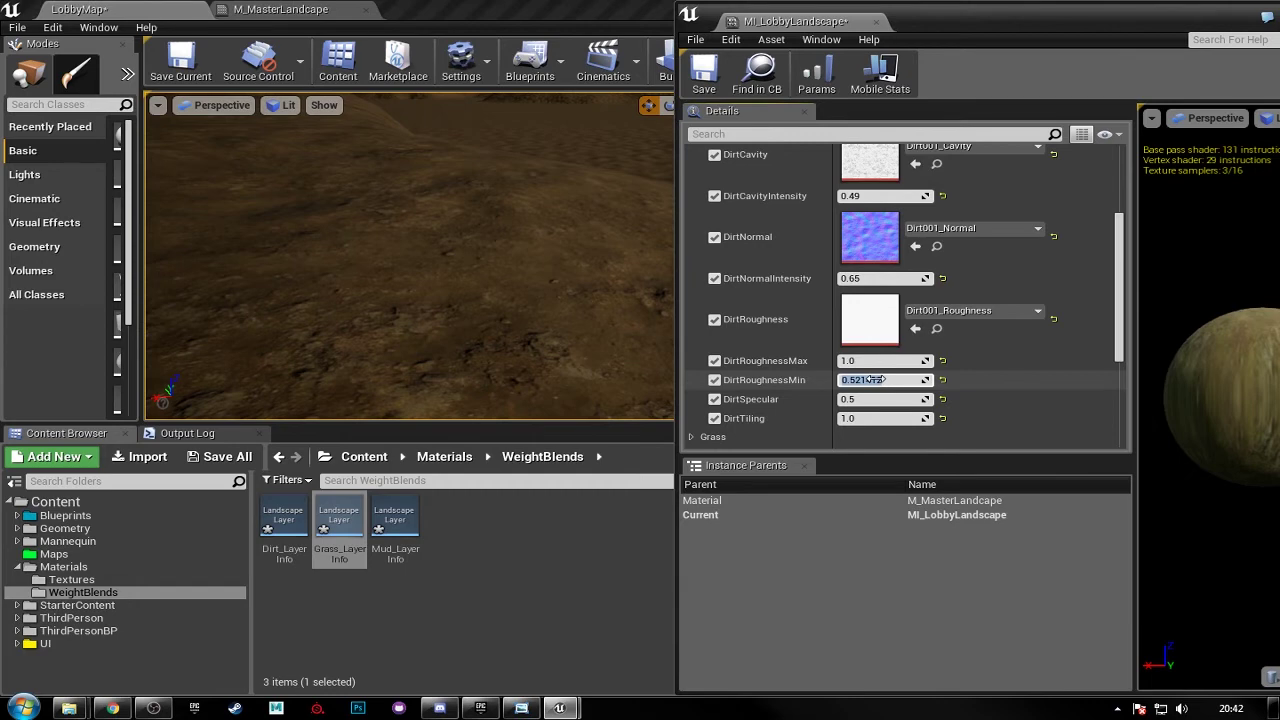
{"action": "type", "text": "0.0"}
{"action": "key", "text": "Return"}
- Test low DirtRoughnessMax values with a raised DirtRoughnessMin, and set DirtRoughnessMax to 0.9 and DirtRoughnessMin to 0.3
{"action": "left_click_drag", "start_coordinate": [888, 360], "coordinate": [880, 360]}
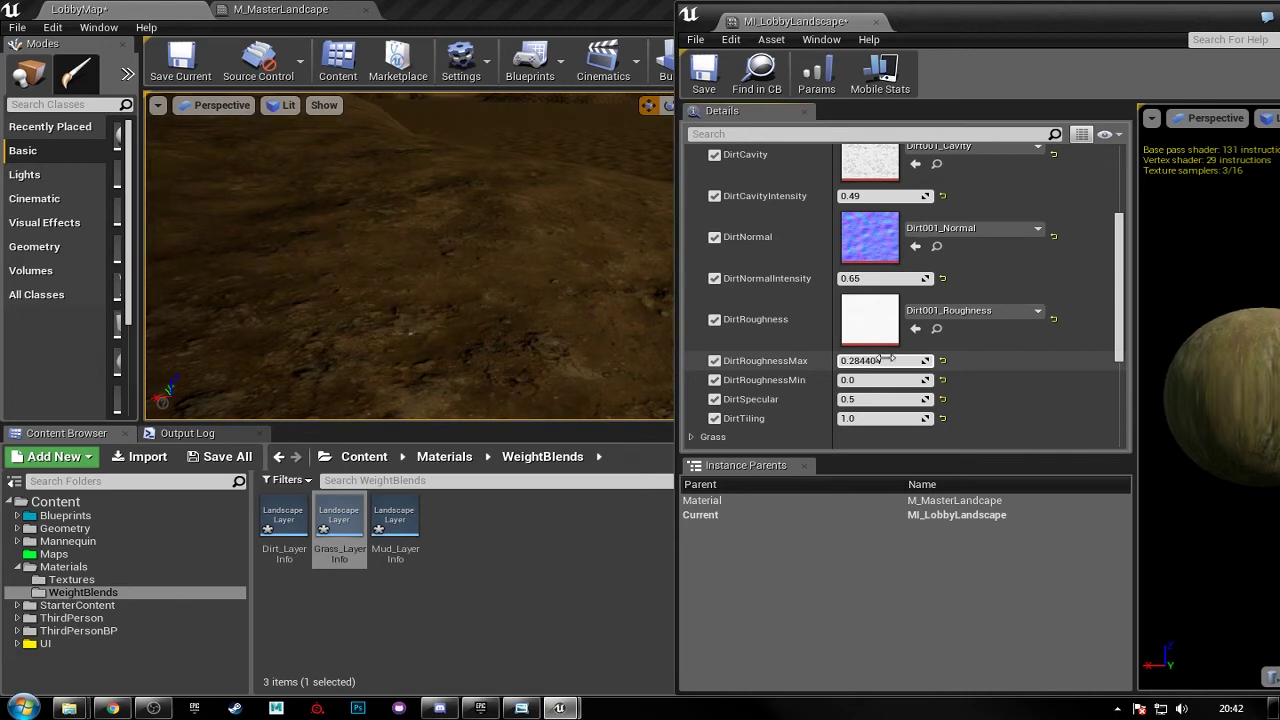
{"action": "left_click_drag", "start_coordinate": [877, 380], "coordinate": [888, 380]}
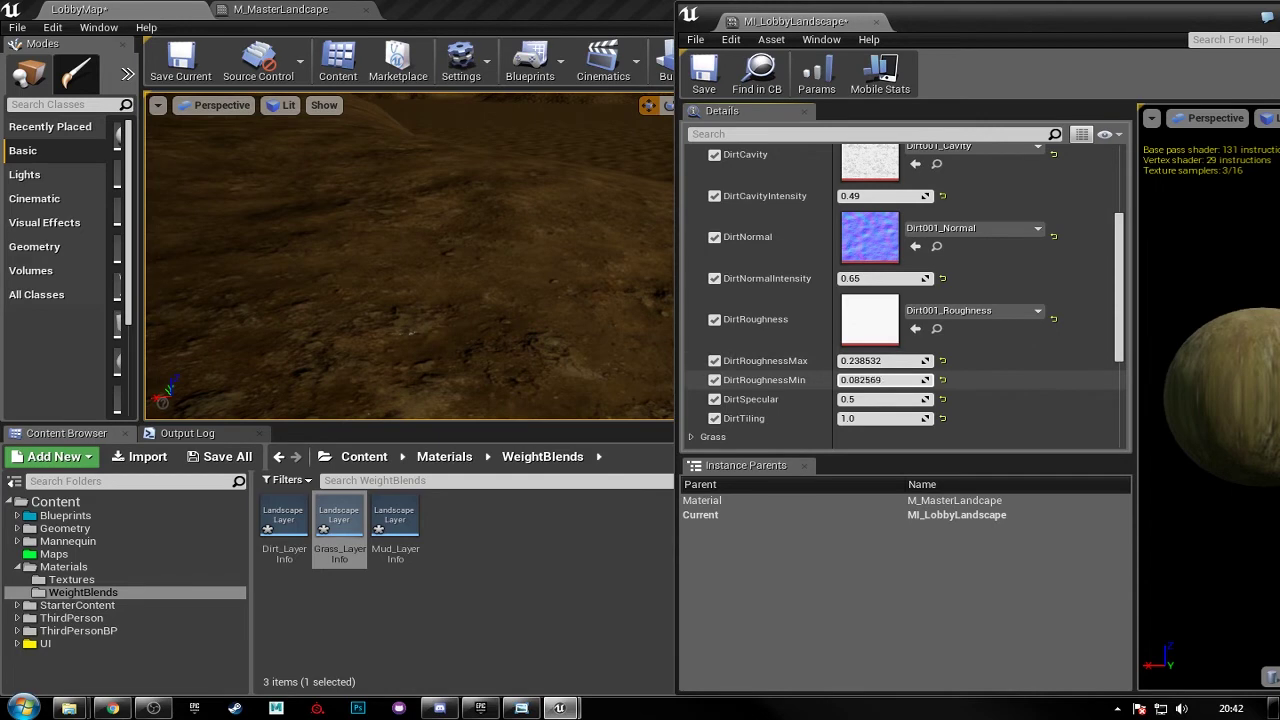
{"action": "right_click_drag", "start_coordinate": [614, 338], "coordinate": [585, 300]}
{"action": "left_click", "coordinate": [860, 361]}
{"action": "type", "text": "0.8"}
{"action": "key", "text": "Return"}
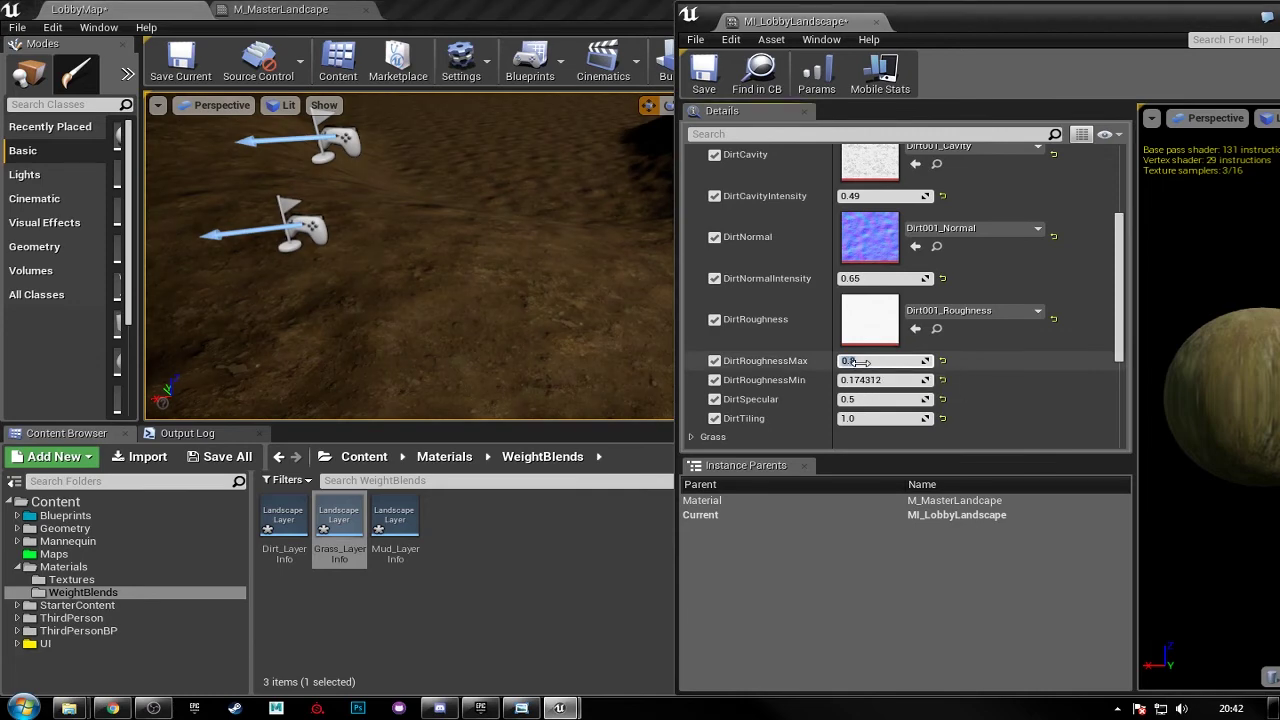
{"action": "type", "text": "0.9"}
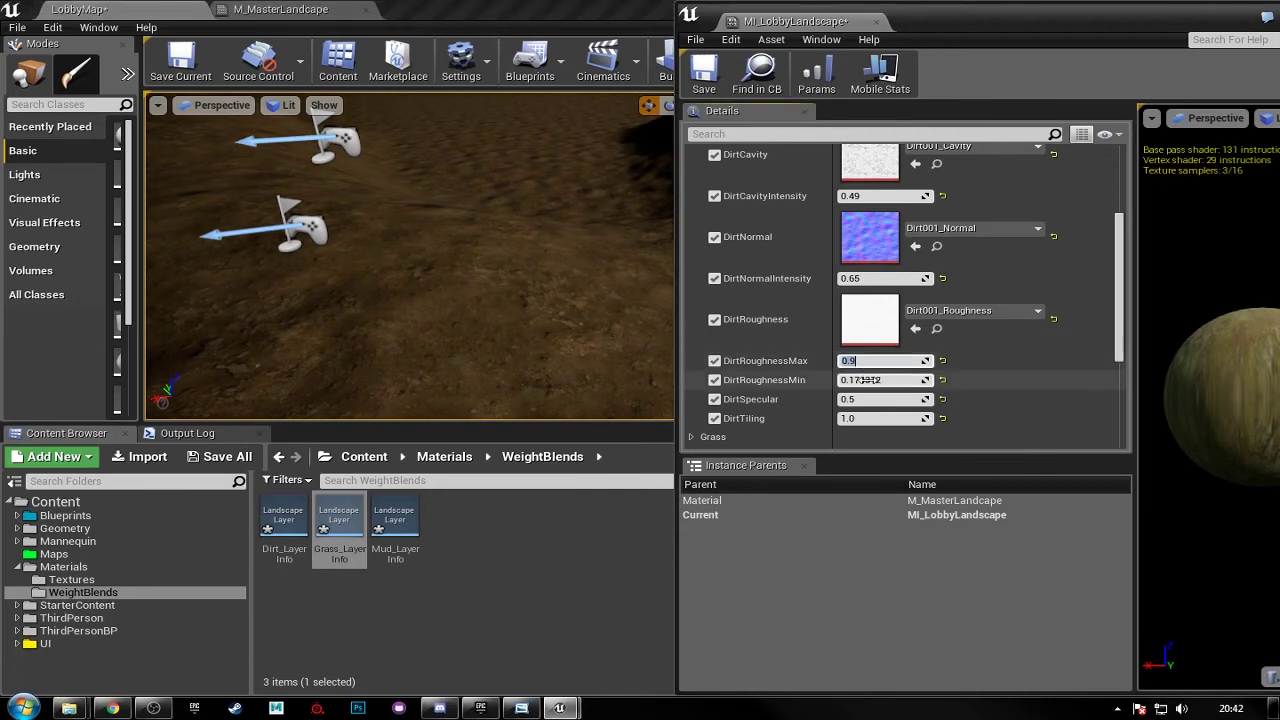
{"action": "left_click", "coordinate": [866, 380]}
{"action": "type", "text": "0.3"}
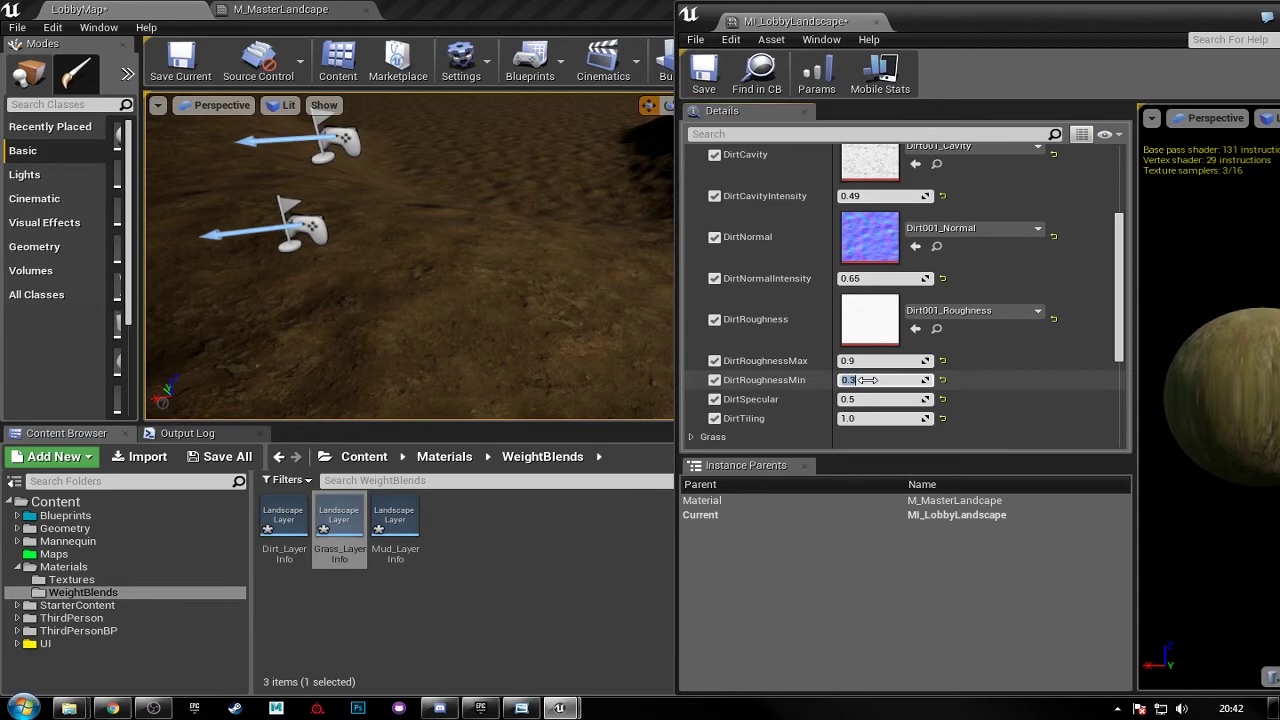
- Test high and low DirtSpecular values on the landscape and set the parameter to 0.15
{"action": "right_click_drag", "start_coordinate": [577, 320], "coordinate": [571, 297]}
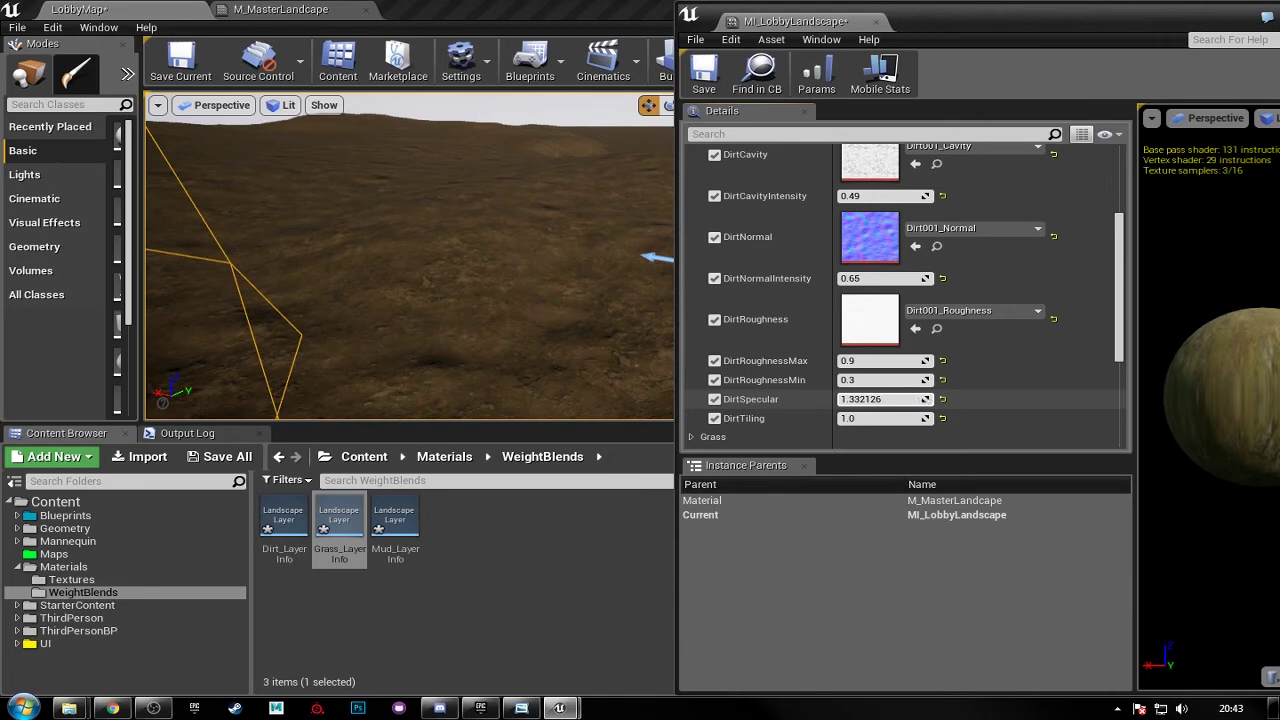
{"action": "left_click_drag", "start_coordinate": [922, 399], "coordinate": [880, 399]}
{"action": "left_click", "coordinate": [922, 399]}
{"action": "type", "text": "0.15"}
{"action": "key", "text": "Return"}
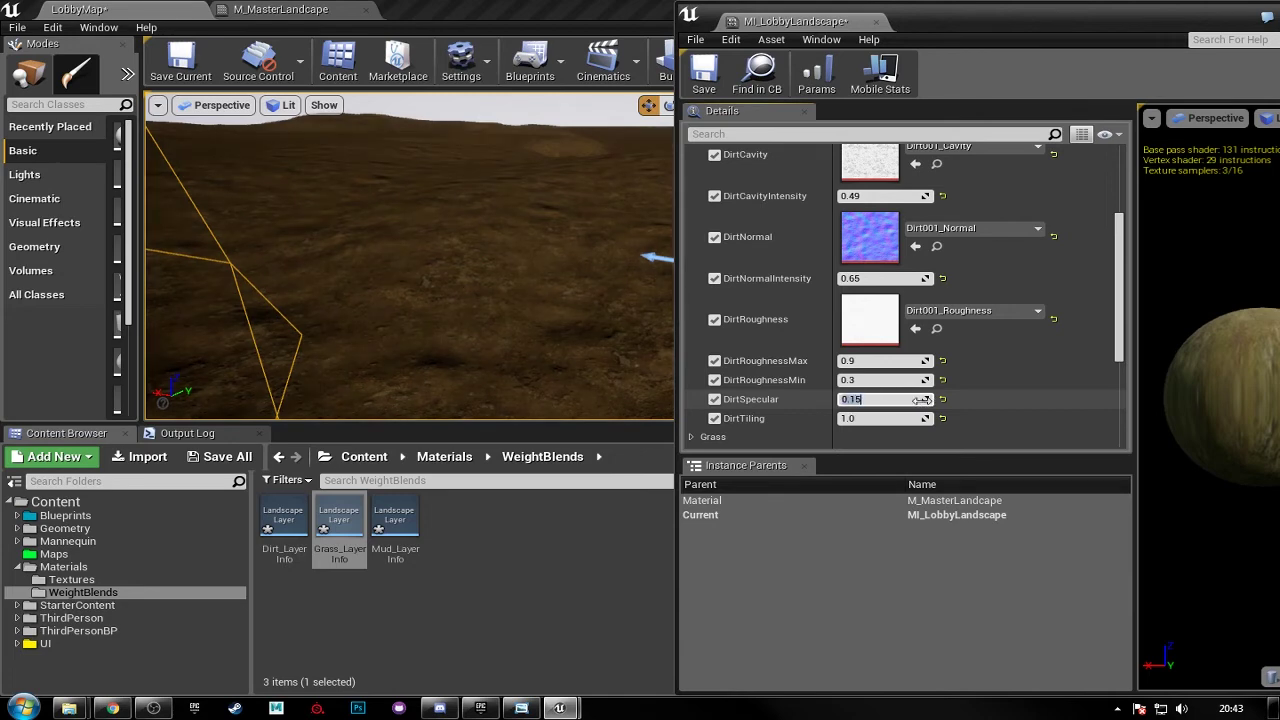
{"action": "right_click_drag", "start_coordinate": [592, 241], "coordinate": [726, 222]}
- Collapse the Dirt and Grass parameter groups and close the MI_LobbyLandscape editor
{"action": "scroll", "coordinate": [887, 305], "scroll_direction": "up", "scroll_amount": 3}
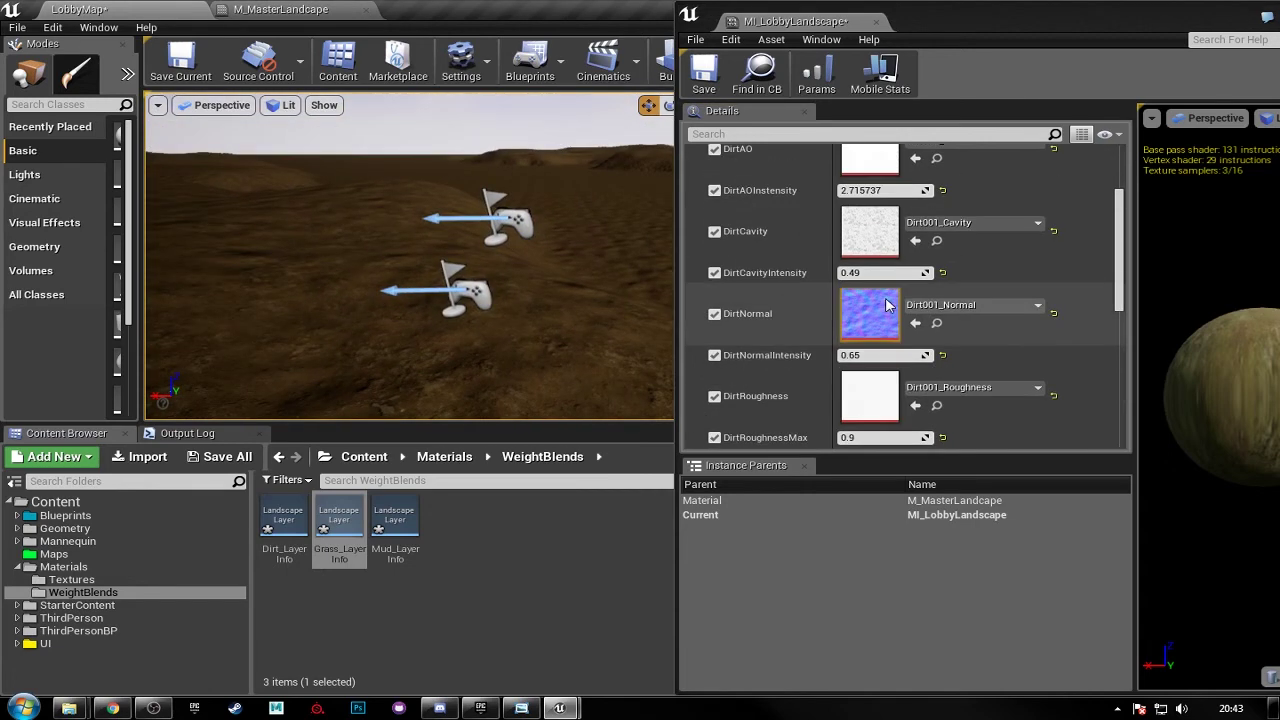
{"action": "scroll", "coordinate": [887, 305], "scroll_direction": "up", "scroll_amount": 3}
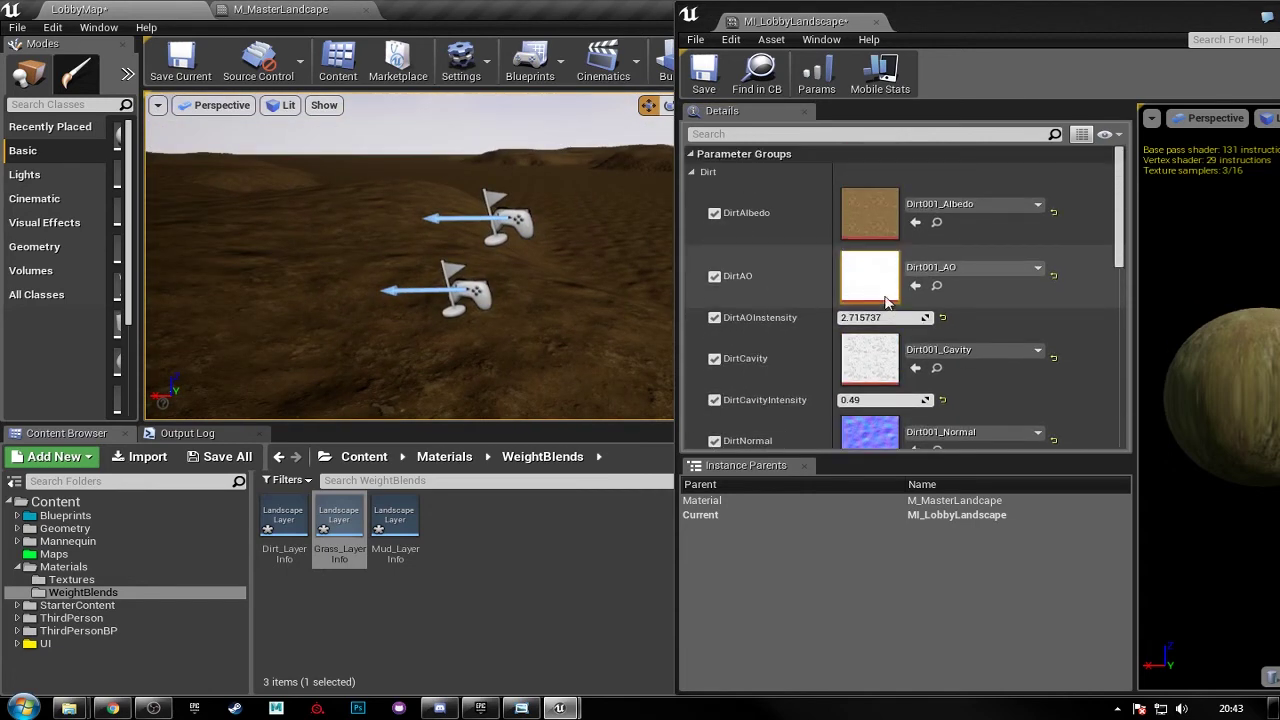
{"action": "left_click", "coordinate": [694, 172]}
{"action": "left_click", "coordinate": [695, 190]}
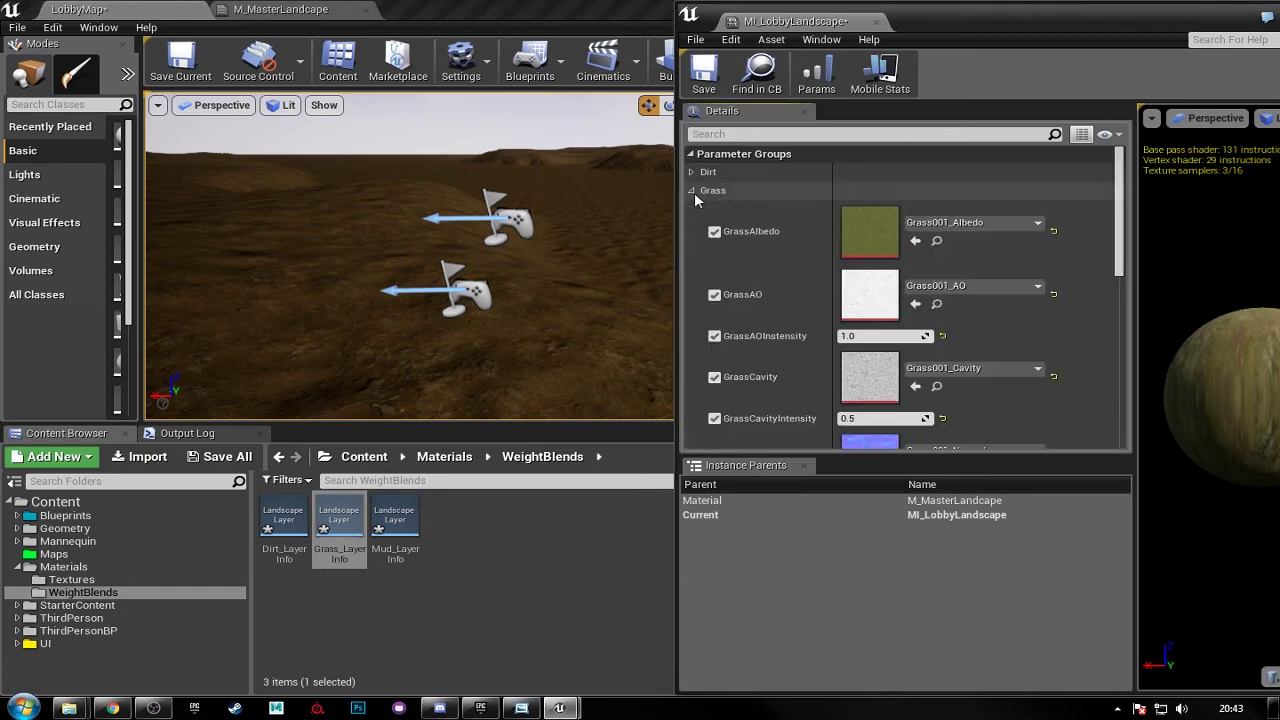
{"action": "left_click", "coordinate": [693, 187]}
{"action": "left_click", "coordinate": [696, 209]}
{"action": "left_click", "coordinate": [696, 209]}
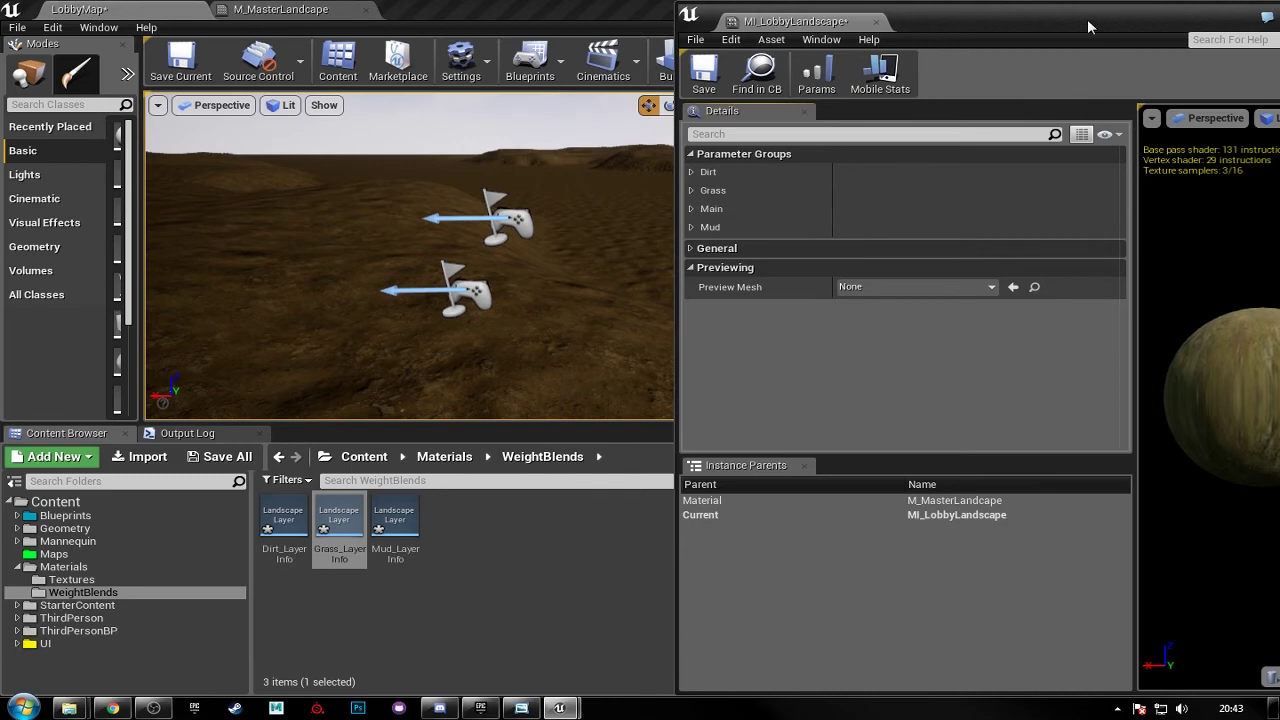
{"action": "left_click", "coordinate": [876, 21]}
- Widen the mode options and switch to landscape painting with the Paint tool
{"action": "right_click_drag", "start_coordinate": [663, 271], "coordinate": [663, 345]}
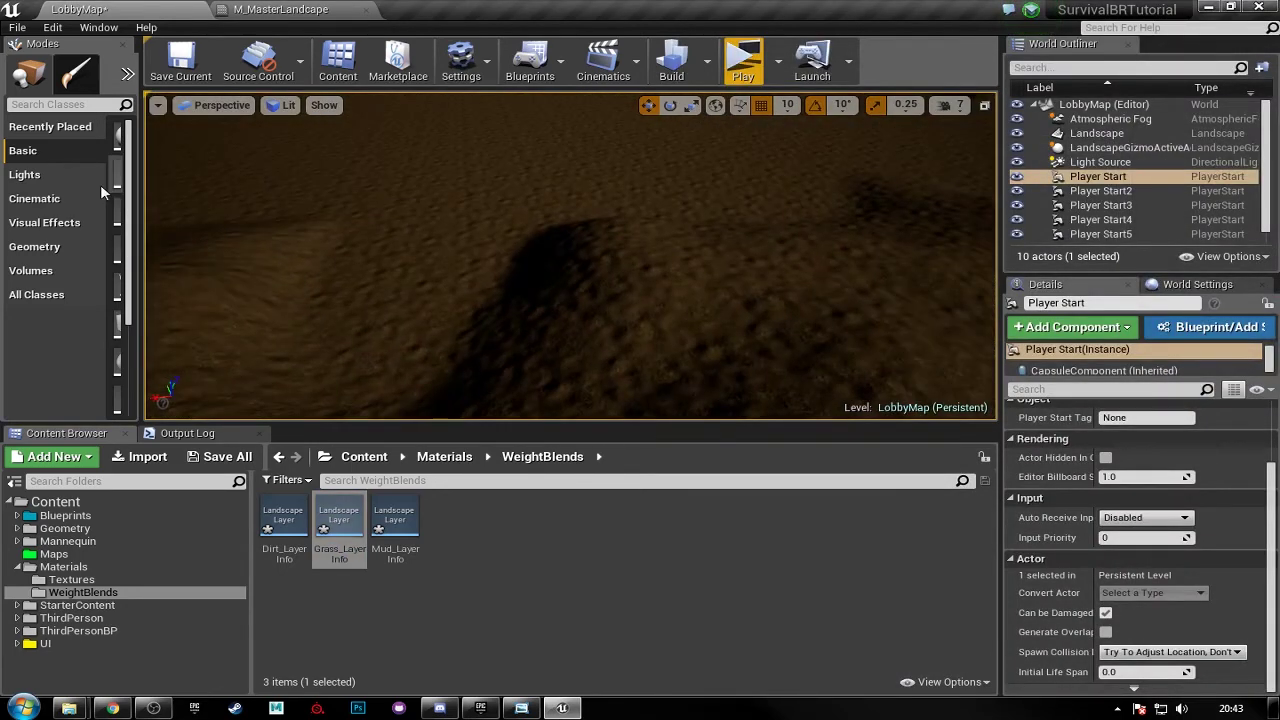
{"action": "mouse_move", "coordinate": [147, 176]}
{"action": "left_mouse_down"}
{"action": "mouse_move", "coordinate": [320, 176]}
{"action": "mouse_move", "coordinate": [303, 176]}
{"action": "left_mouse_up"}
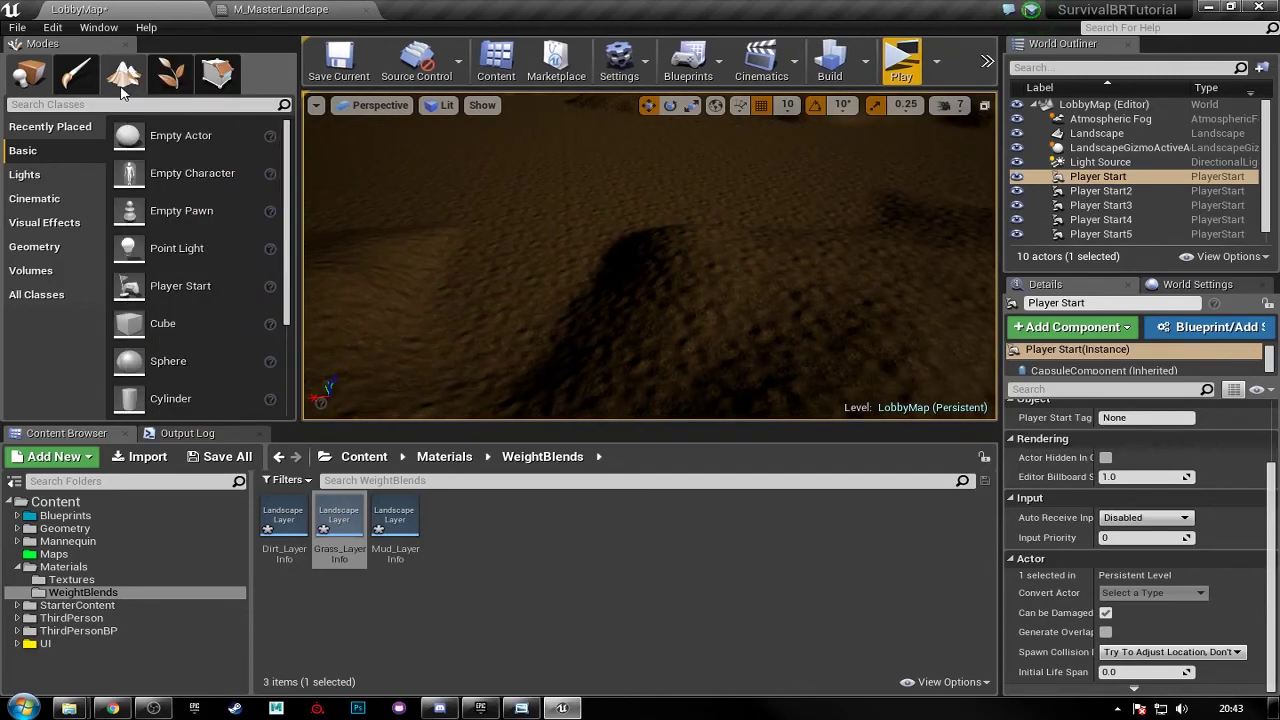
{"action": "left_click", "coordinate": [123, 72]}
{"action": "left_click", "coordinate": [40, 195]}
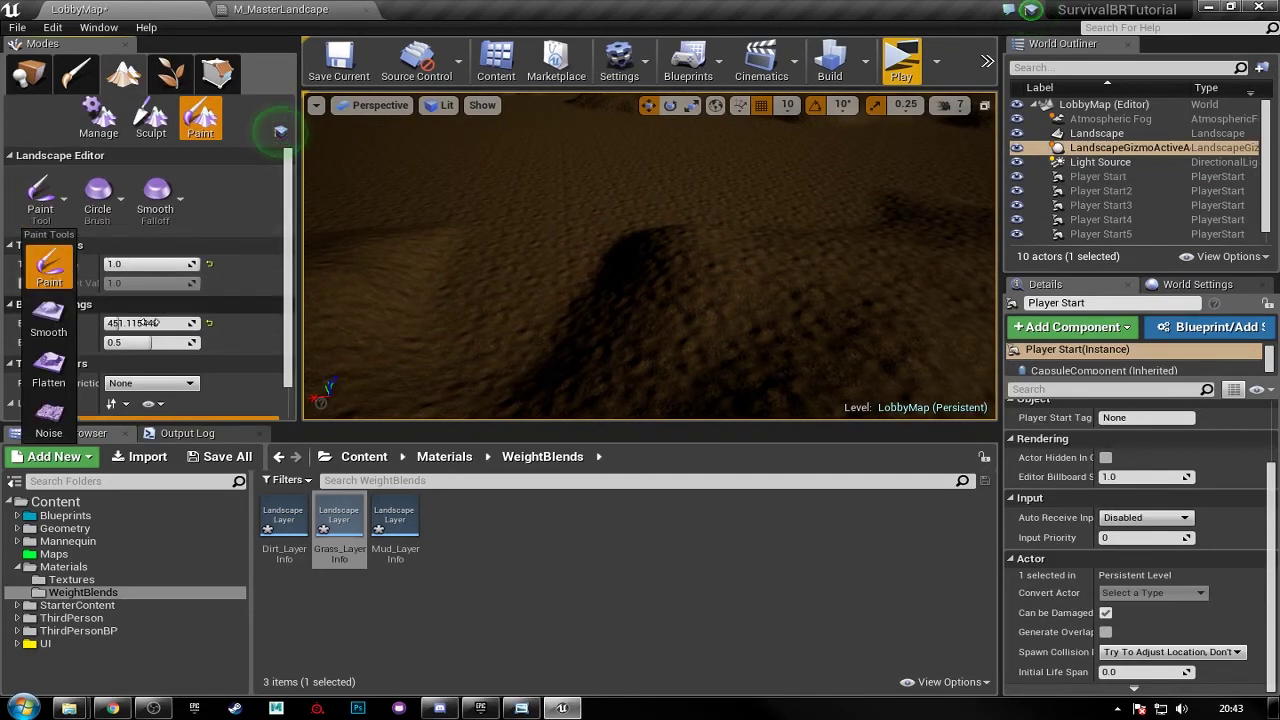
{"action": "left_click", "coordinate": [58, 272]}
{"action": "scroll", "coordinate": [230, 315], "scroll_direction": "down", "scroll_amount": 3}
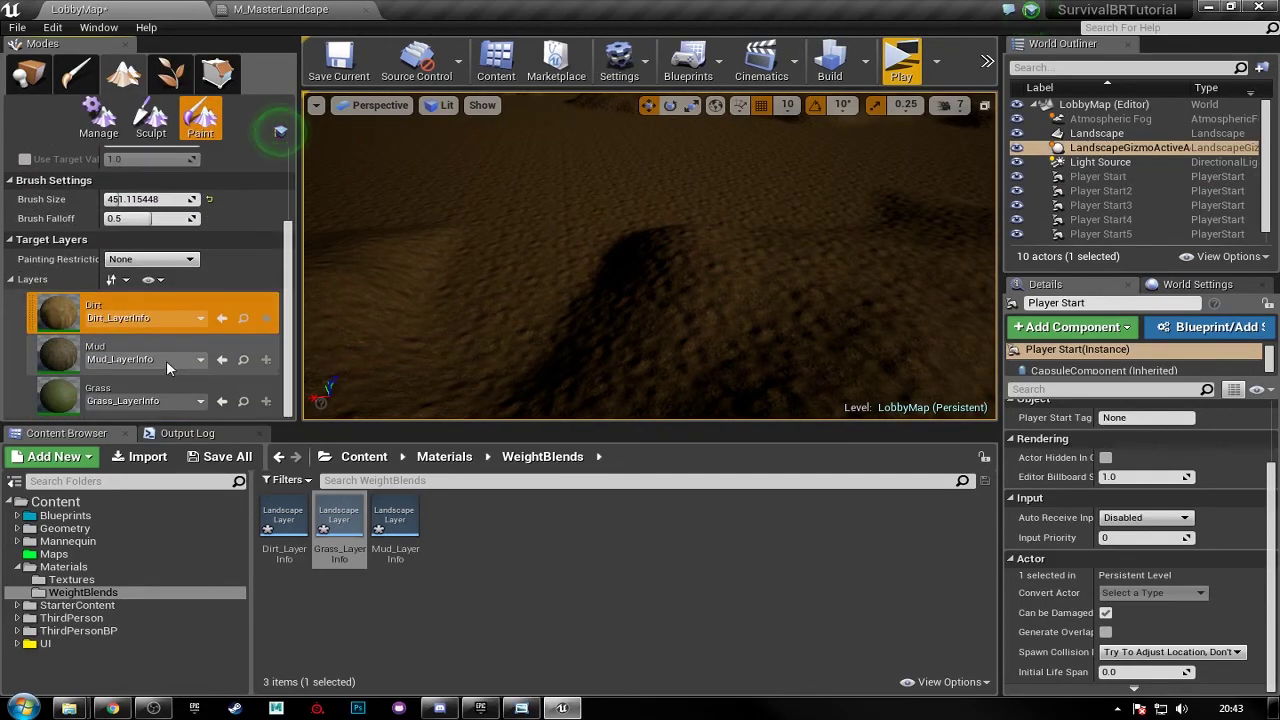
- Paint the Mud layer over the low ground beside the dark slope
{"action": "left_click", "coordinate": [171, 350]}
{"action": "mouse_move", "coordinate": [500, 343]}
{"action": "right_mouse_down"}
{"action": "mouse_move", "coordinate": [560, 320]}
{"action": "mouse_move", "coordinate": [580, 380]}
{"action": "right_mouse_up"}
{"action": "mouse_move", "coordinate": [580, 335]}
{"action": "right_mouse_down"}
{"action": "mouse_move", "coordinate": [562, 333]}
{"action": "mouse_move", "coordinate": [580, 330]}
{"action": "right_mouse_up"}
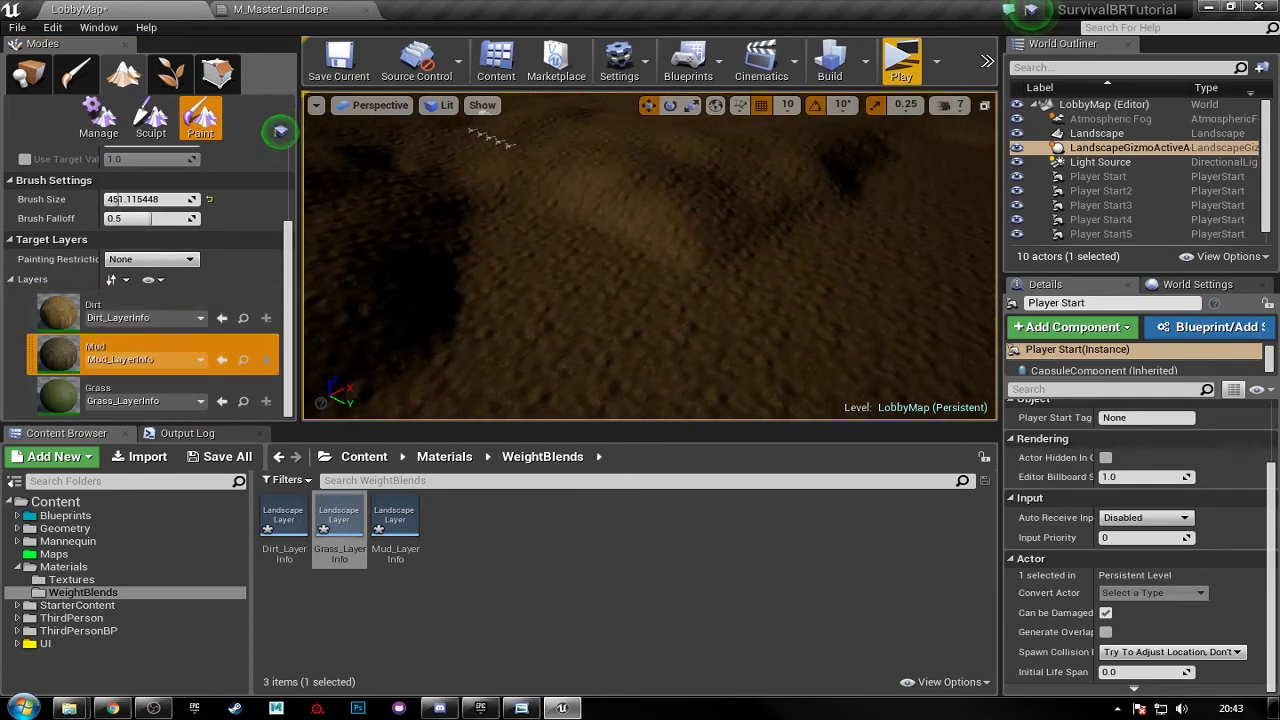
{"action": "left_click", "coordinate": [667, 307]}
{"action": "mouse_move", "coordinate": [648, 296]}
{"action": "left_mouse_down"}
{"action": "mouse_move", "coordinate": [560, 270]}
{"action": "mouse_move", "coordinate": [530, 240]}
{"action": "mouse_move", "coordinate": [570, 285]}
{"action": "left_mouse_up"}
{"action": "right_click_drag", "start_coordinate": [570, 285], "coordinate": [629, 286]}
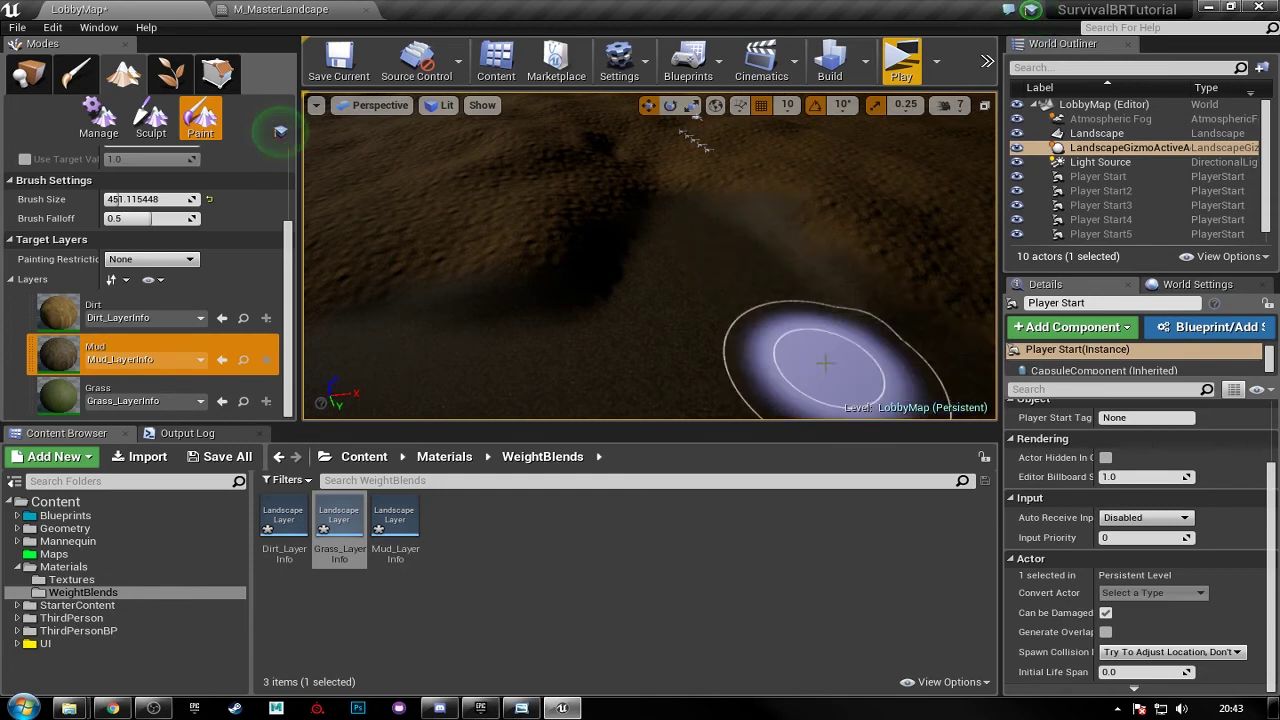
- Run a standalone preview of the level, walk the character over the mud-painted ground, and end the preview
{"action": "right_click_drag", "start_coordinate": [829, 363], "coordinate": [900, 365]}
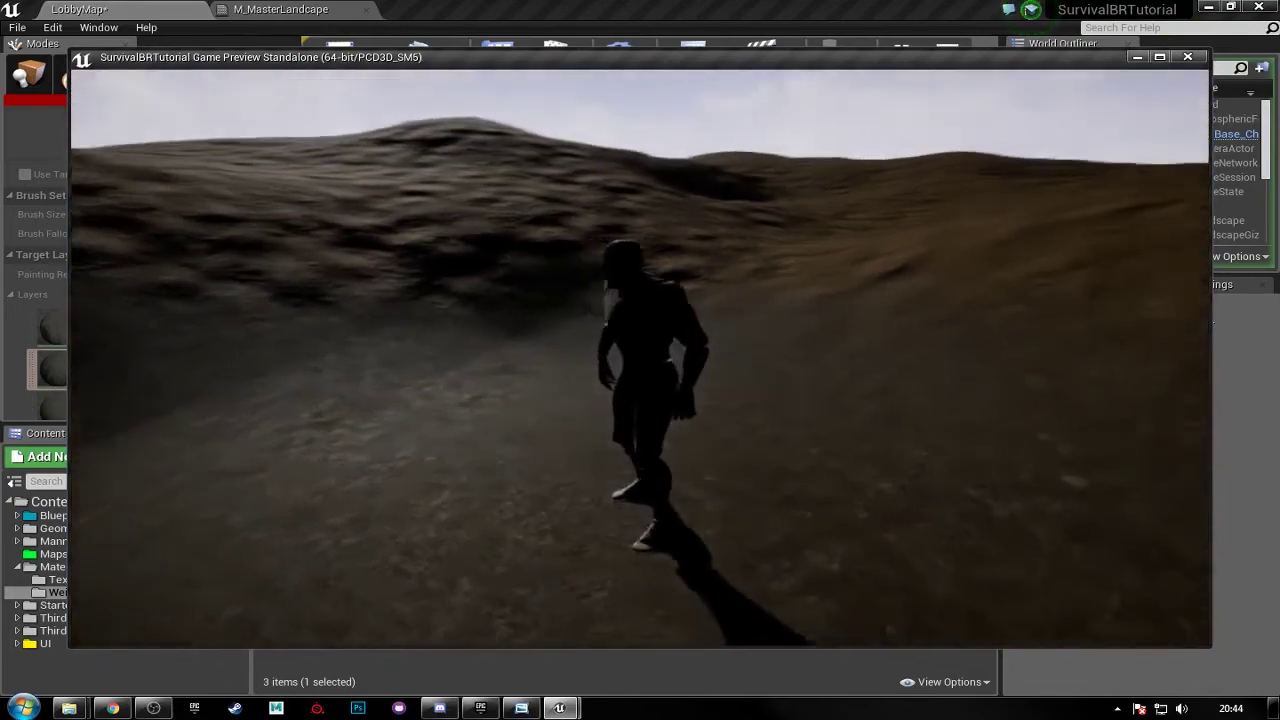
{"action": "key", "text": "a"}
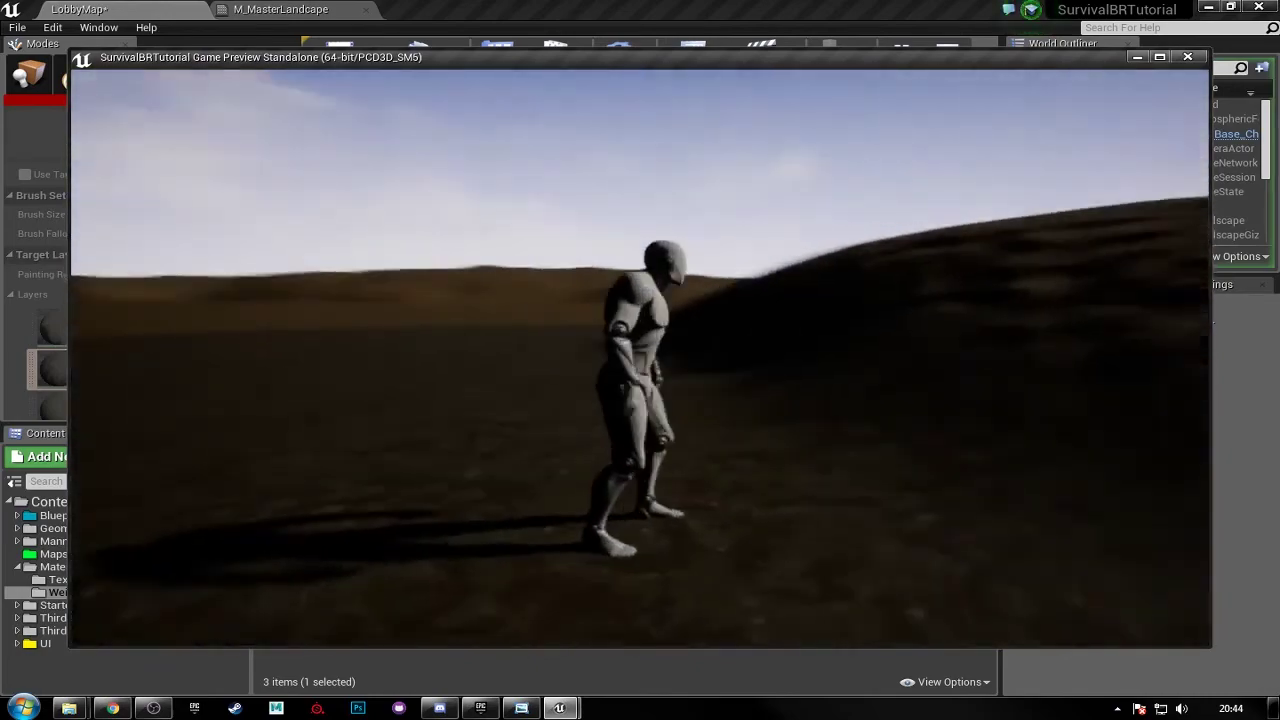
{"action": "key", "text": "w"}
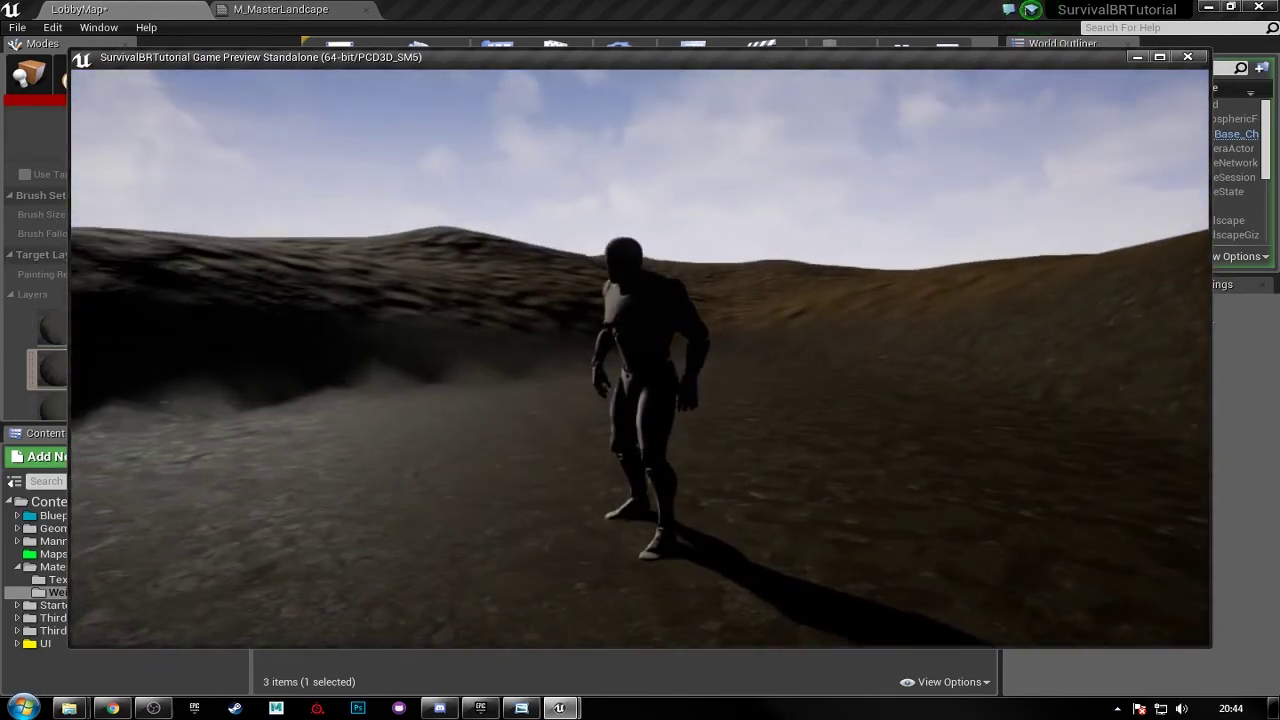
{"action": "key", "text": "Escape"}
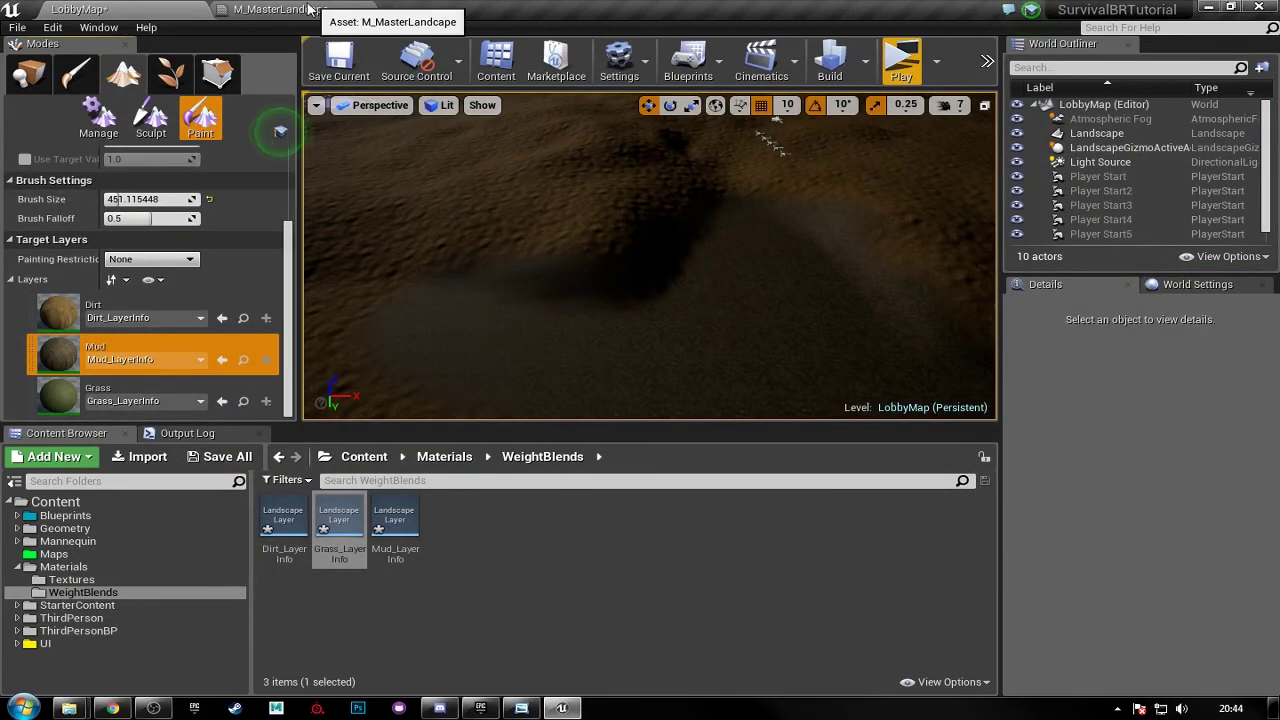
- Close the M_MasterLandscape editor and reopen MI_LobbyLandscape from the Materials folder, fitting its window beside the viewport
{"action": "left_click", "coordinate": [310, 9]}
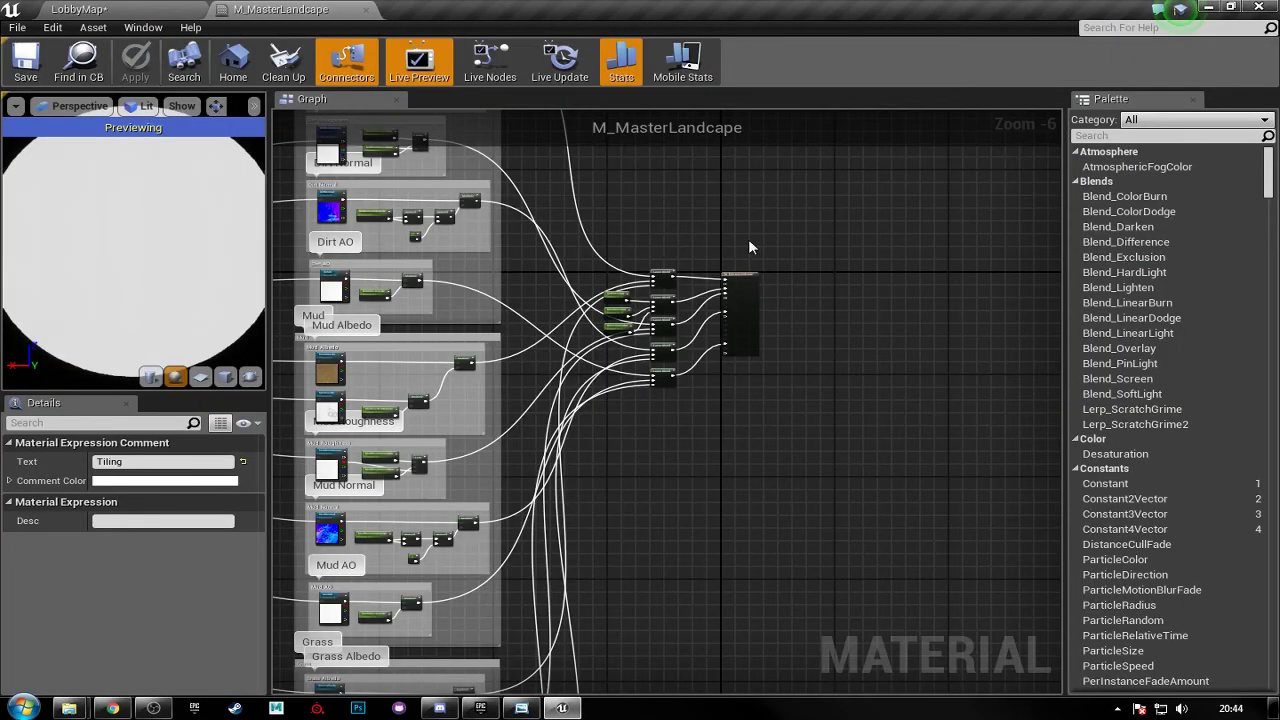
{"action": "left_click", "coordinate": [366, 10]}
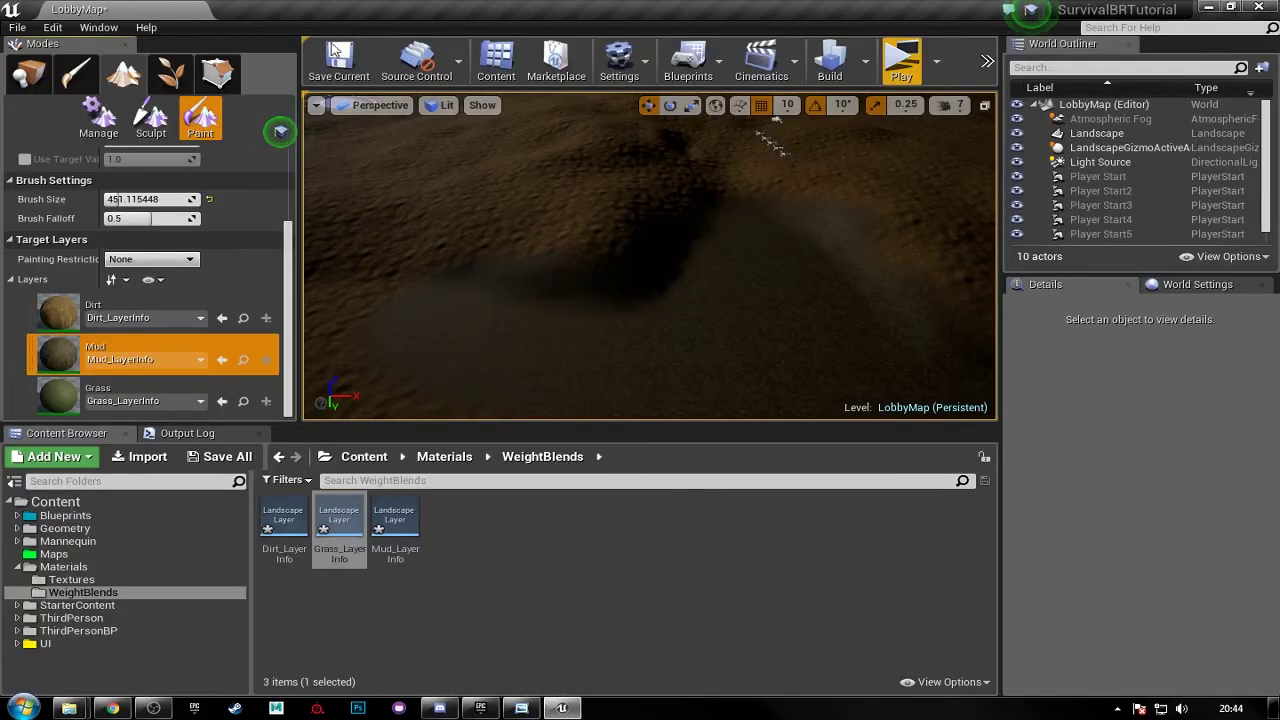
{"action": "left_click", "coordinate": [444, 456]}
{"action": "left_click", "coordinate": [458, 532]}
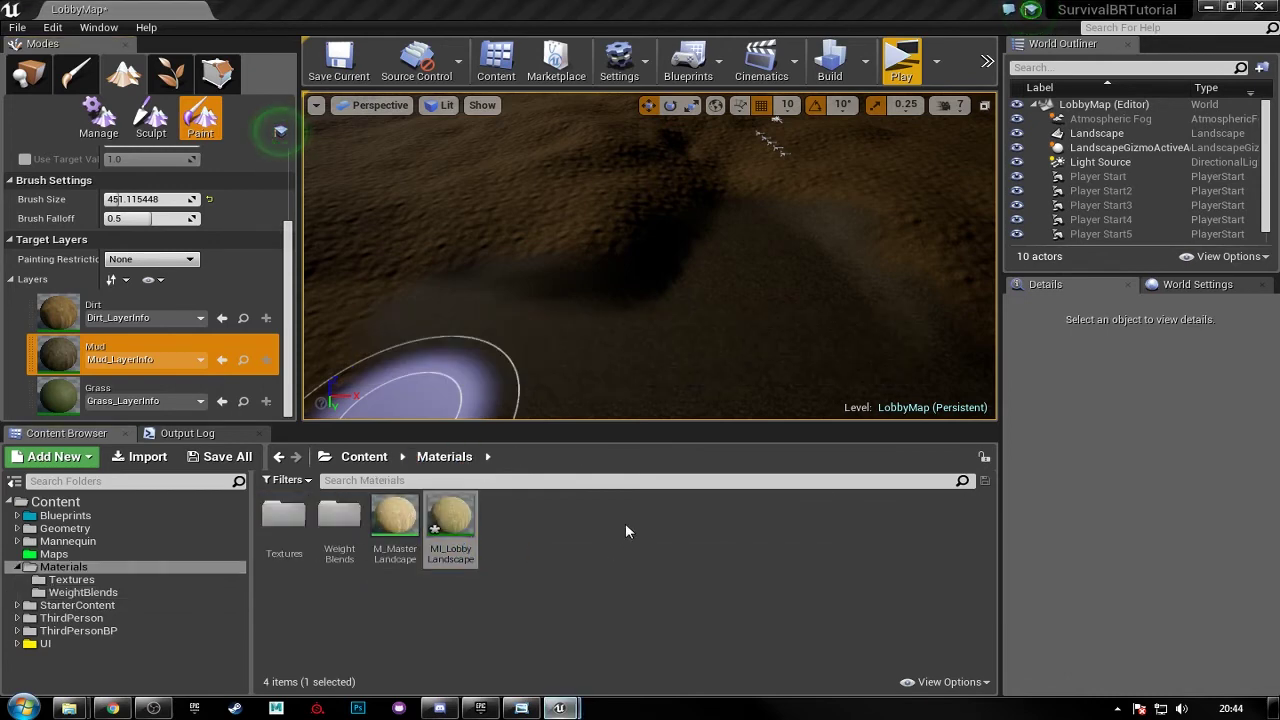
{"action": "left_click_drag", "start_coordinate": [1279, 45], "coordinate": [870, 184]}
{"action": "left_click_drag", "start_coordinate": [1122, 336], "coordinate": [1261, 699]}
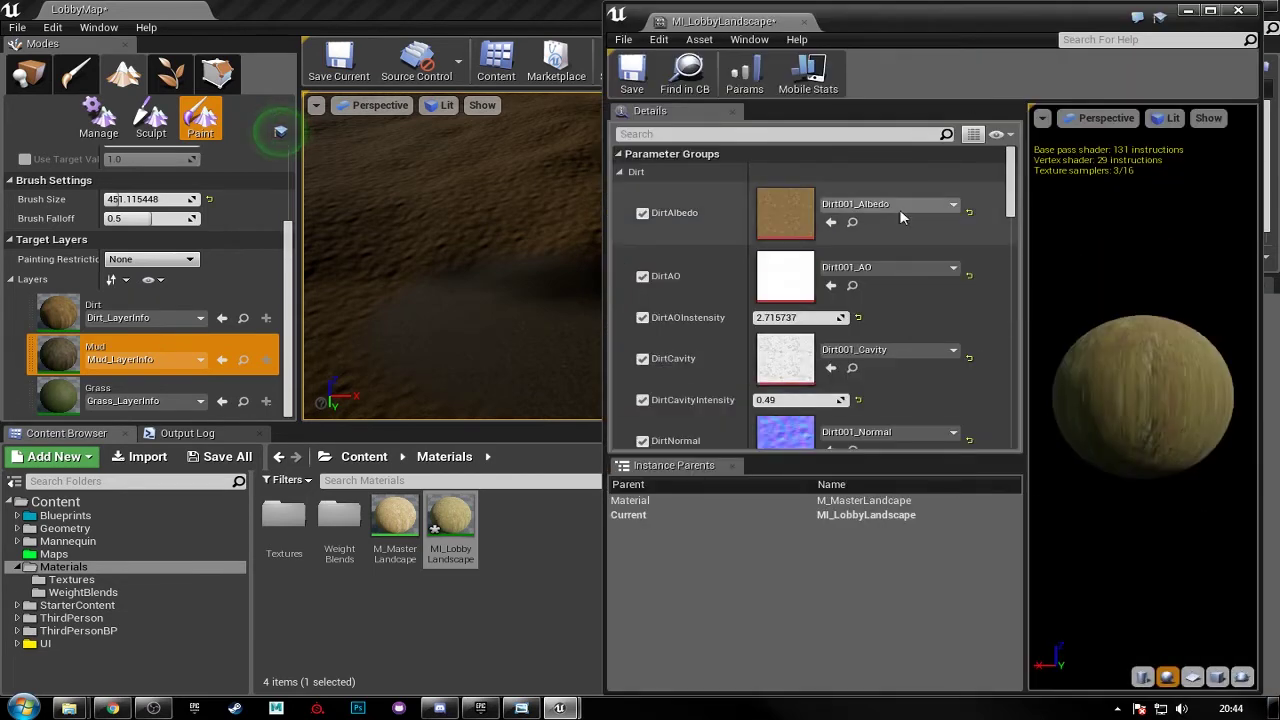
- Try raising GrassAOInstensity slightly to about 1.03
{"action": "scroll", "coordinate": [910, 259], "scroll_direction": "down", "scroll_amount": 5}
{"action": "scroll", "coordinate": [910, 259], "scroll_direction": "down", "scroll_amount": 5}
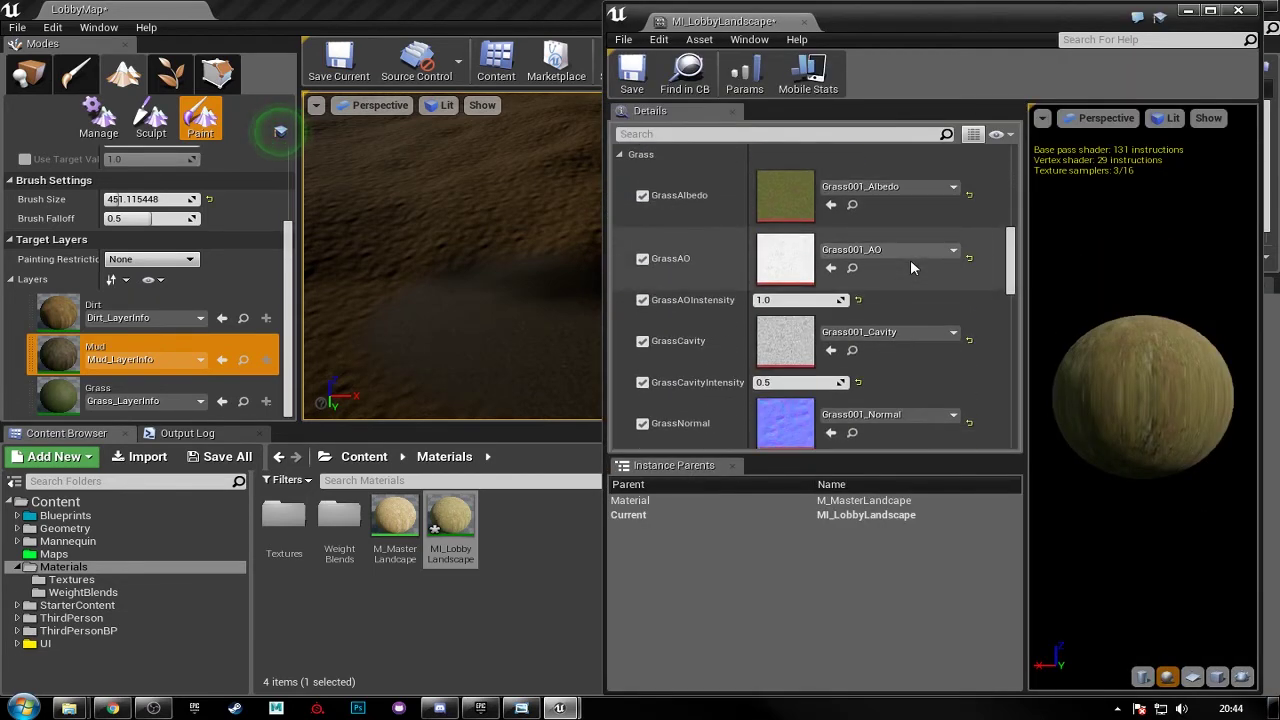
{"action": "left_click_drag", "start_coordinate": [838, 273], "coordinate": [842, 273]}
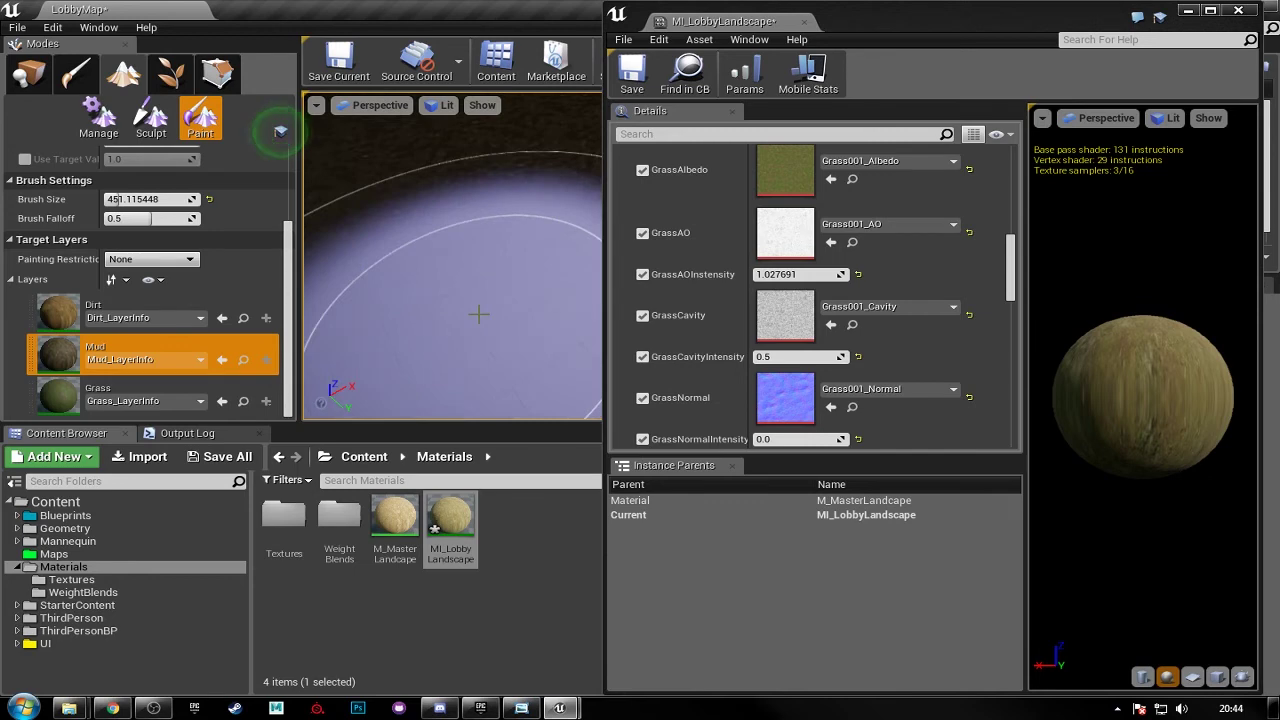
- Switch from landscape painting to placement mode and move the material instance window aside to expose more of the muddy landscape
{"action": "left_click", "coordinate": [22, 80]}
{"action": "right_click_drag", "start_coordinate": [486, 246], "coordinate": [486, 184]}
{"action": "left_click_drag", "start_coordinate": [879, 22], "coordinate": [1097, 22]}
{"action": "right_click_drag", "start_coordinate": [620, 192], "coordinate": [632, 188]}
{"action": "right_click_drag", "start_coordinate": [543, 243], "coordinate": [543, 243]}
- Raise GrassAOInstensity to about 1.48 and try adjusting GrassCavityIntensity against the landscape view
{"action": "left_click_drag", "start_coordinate": [1012, 274], "coordinate": [1050, 274]}
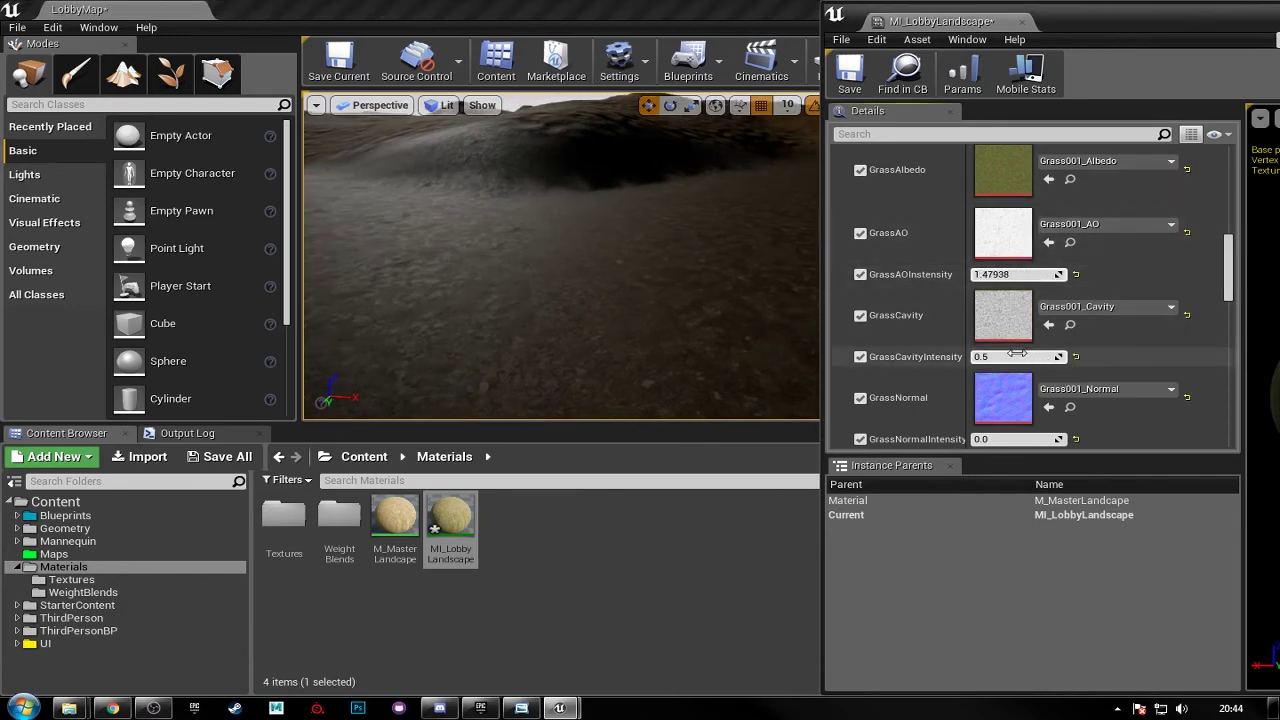
{"action": "right_click_drag", "start_coordinate": [680, 274], "coordinate": [663, 251]}
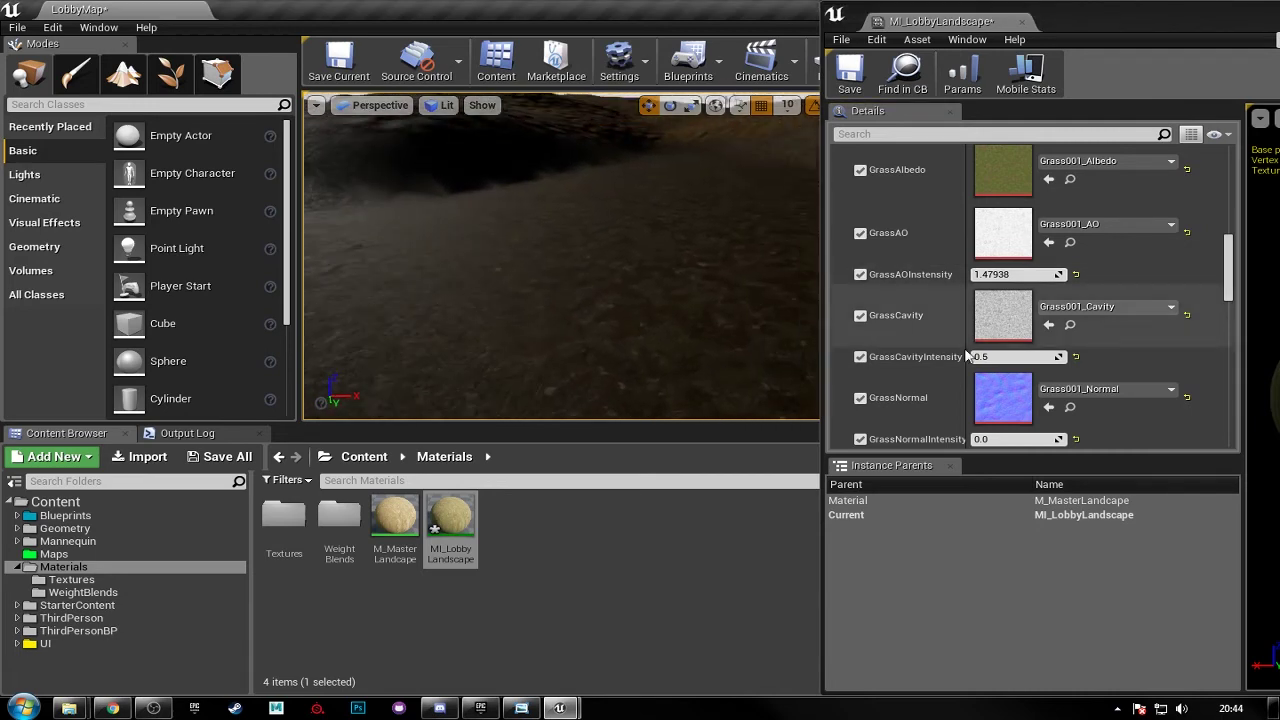
{"action": "left_click_drag", "start_coordinate": [988, 356], "coordinate": [980, 356]}
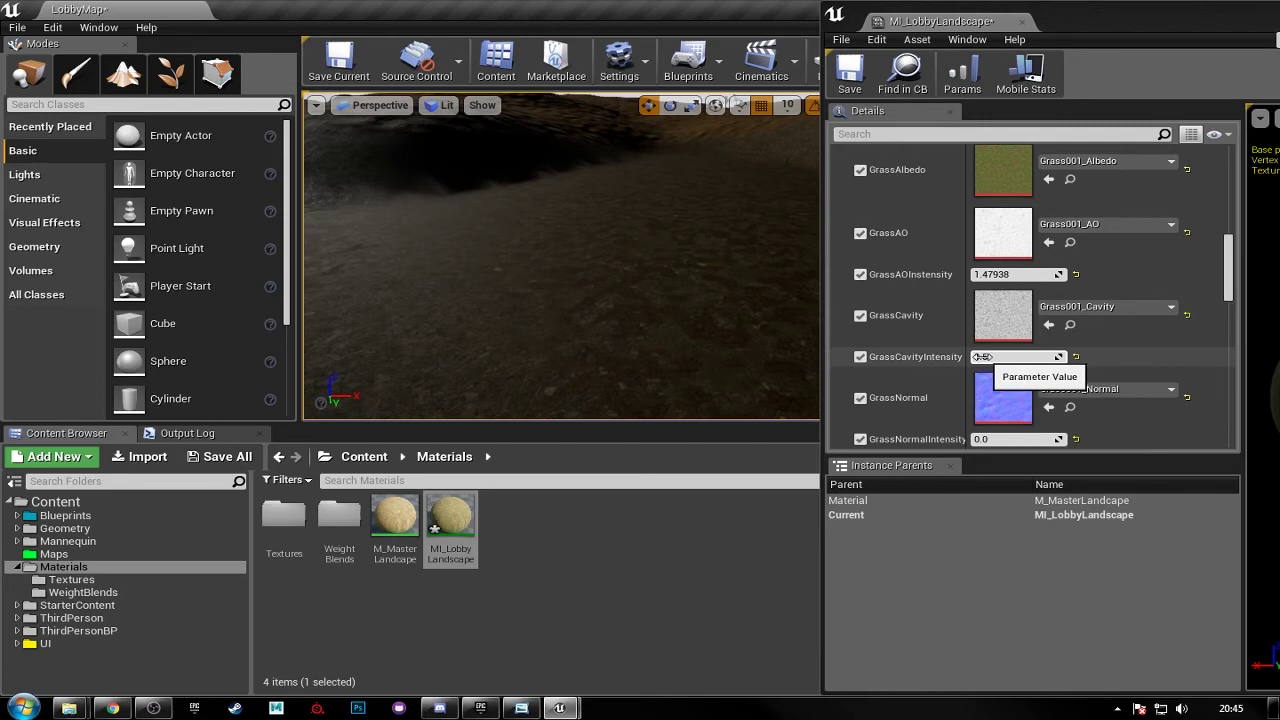
- Raise MudAOInstensity in the Mud parameter group to about 1.79, leaving GrassAOInstensity as it is
{"action": "left_click", "coordinate": [1014, 273]}
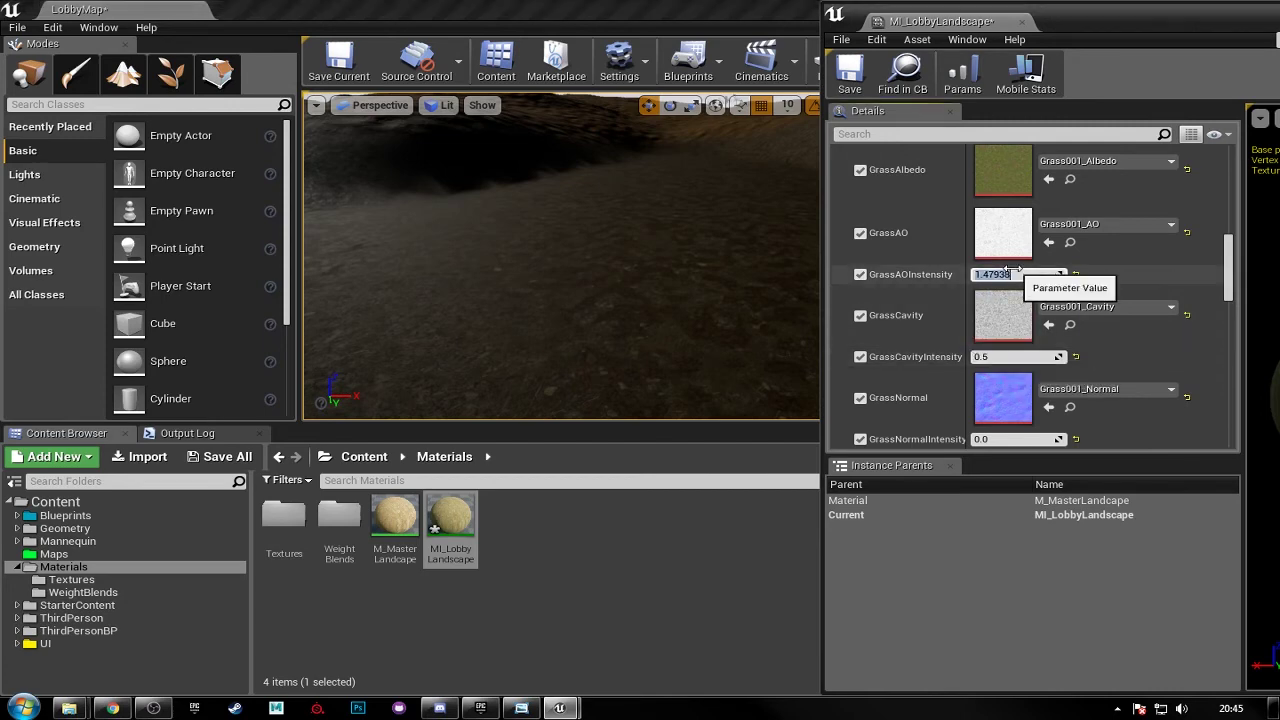
{"action": "key", "text": "Return"}
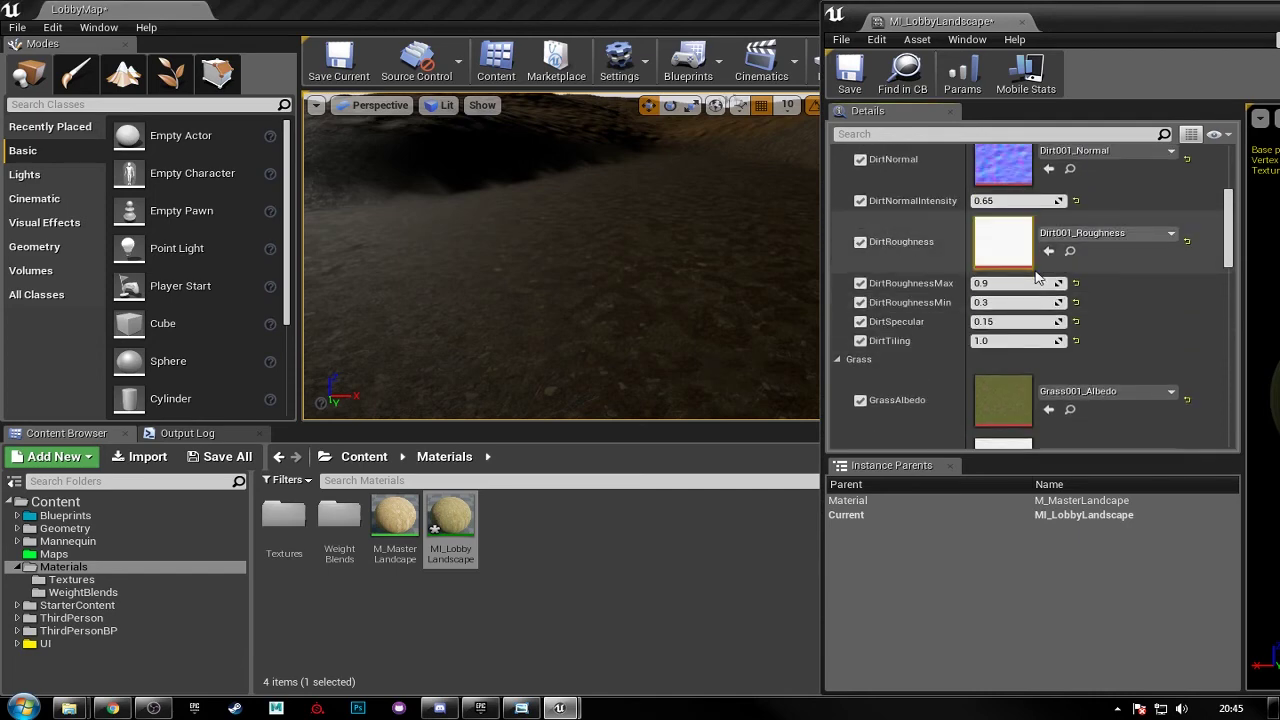
{"action": "scroll", "coordinate": [1034, 273], "scroll_direction": "down", "scroll_amount": 5}
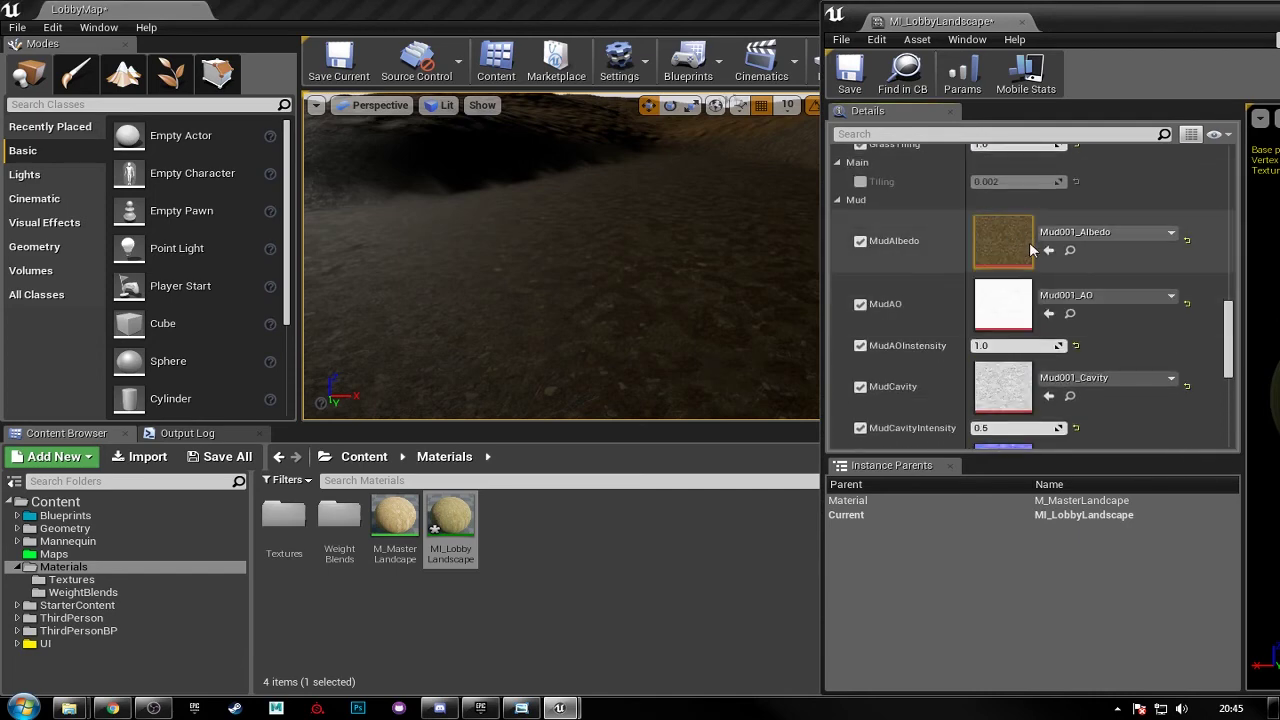
{"action": "scroll", "coordinate": [1030, 295], "scroll_direction": "down", "scroll_amount": 1}
{"action": "mouse_move", "coordinate": [1030, 294]}
{"action": "left_mouse_down"}
{"action": "mouse_move", "coordinate": [1060, 293]}
{"action": "mouse_move", "coordinate": [1040, 294]}
{"action": "left_mouse_up"}
{"action": "left_click", "coordinate": [987, 294]}
{"action": "type", "text": "1"}
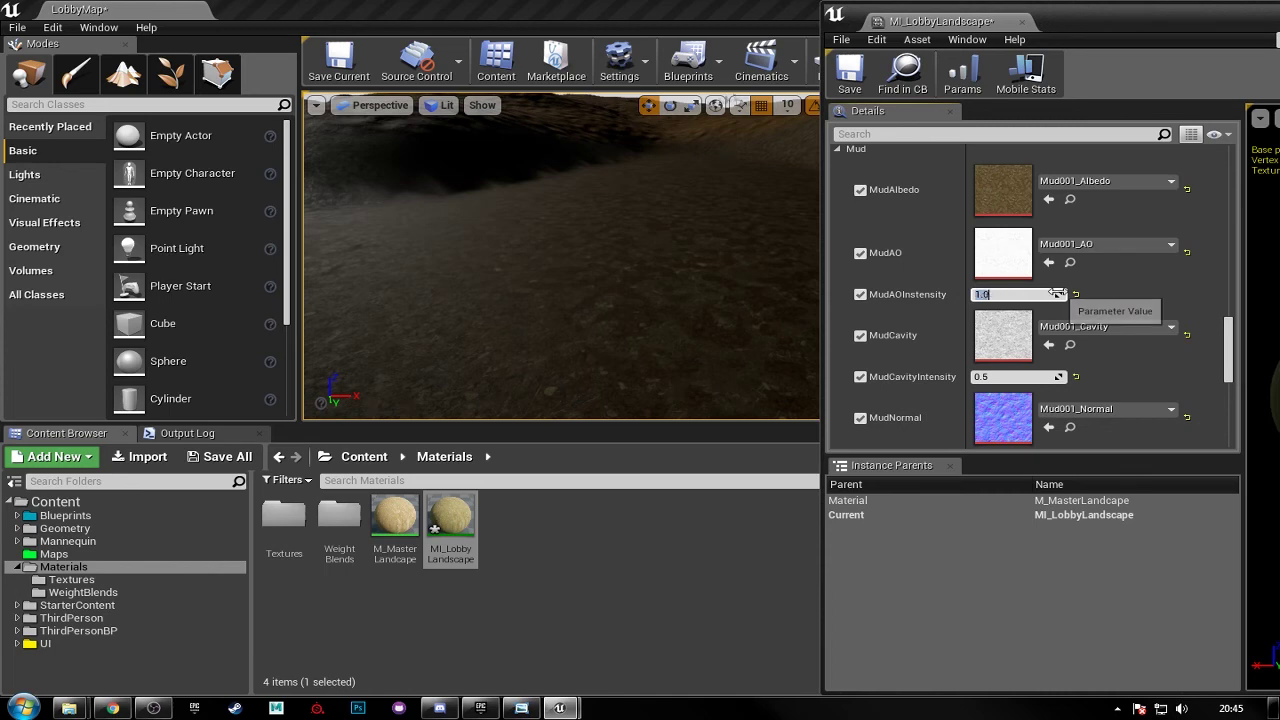
{"action": "left_click_drag", "start_coordinate": [1057, 293], "coordinate": [1066, 294]}
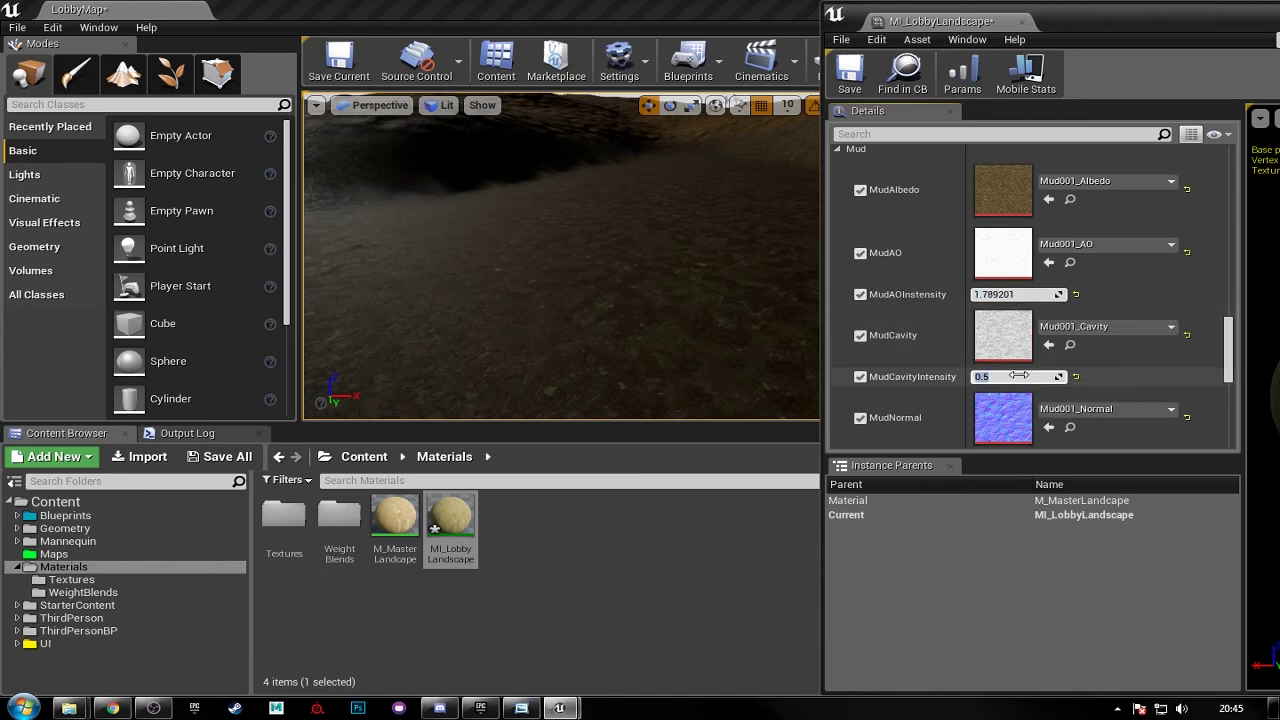
- Try a MudCavityIntensity of 1.2 and inspect the muddy ground in the landscape view
{"action": "left_click", "coordinate": [1021, 376]}
{"action": "type", "text": "1.2"}
{"action": "key", "text": "Return"}
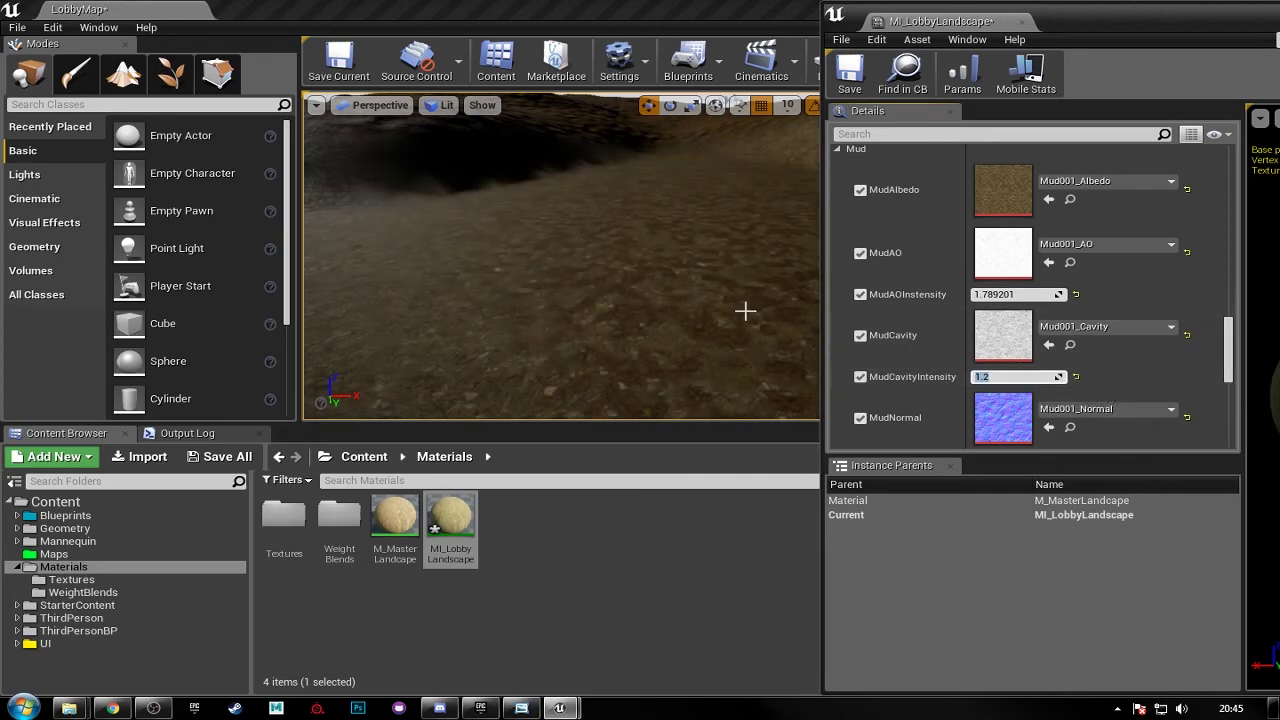
{"action": "right_click_drag", "start_coordinate": [738, 307], "coordinate": [600, 305]}
- Try a MudCavityIntensity of 0.55, and settle on 0.65
{"action": "left_click", "coordinate": [1004, 377]}
{"action": "type", "text": "0"}
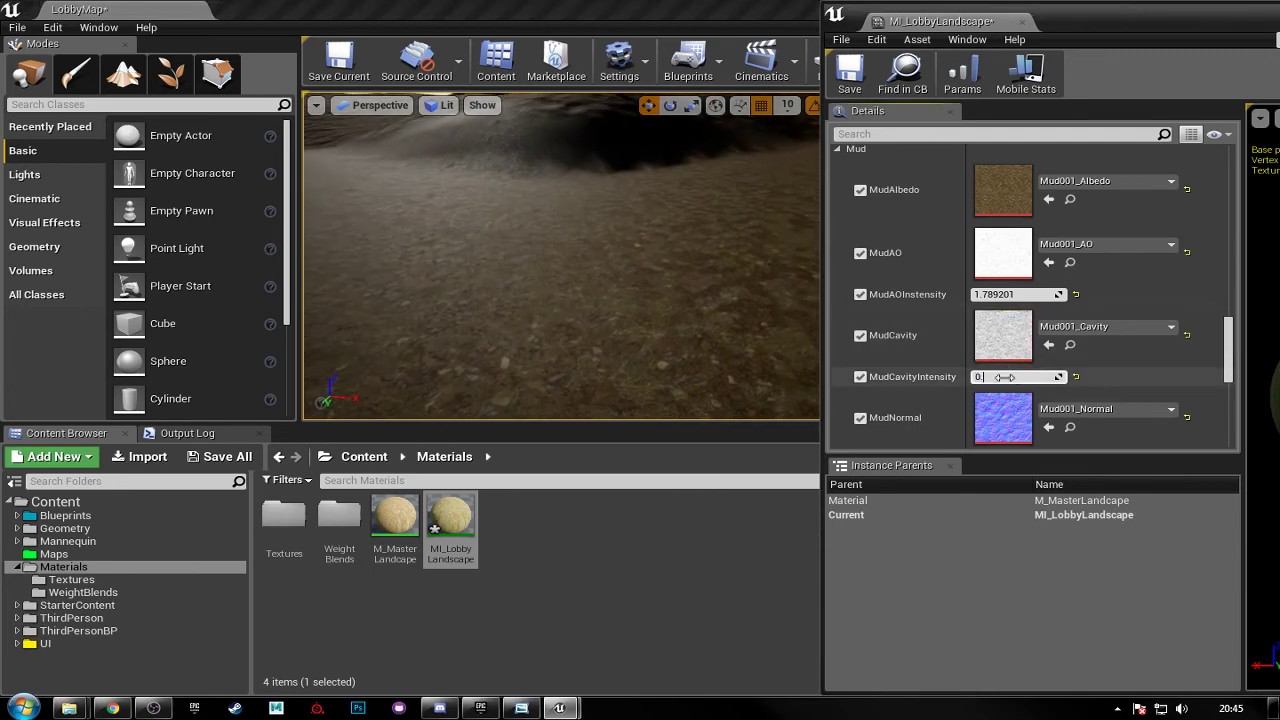
{"action": "type", "text": ".55"}
{"action": "key", "text": "Return"}
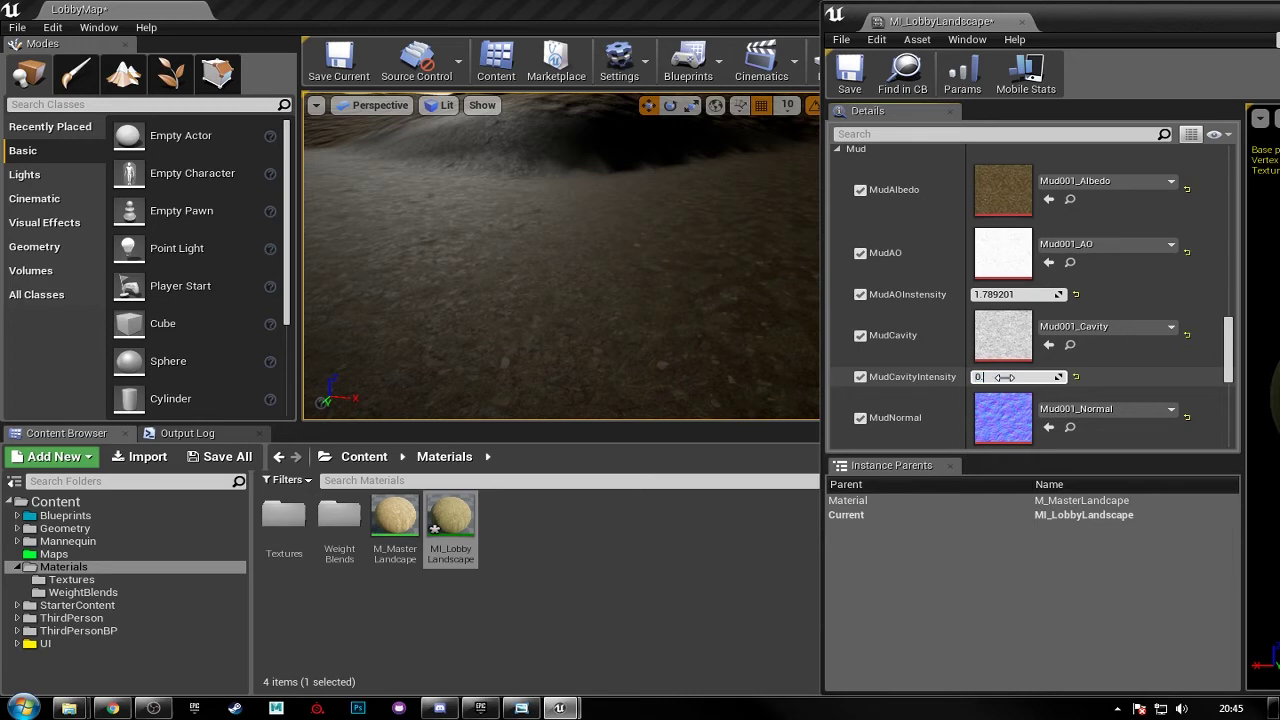
{"action": "key", "text": "Return"}
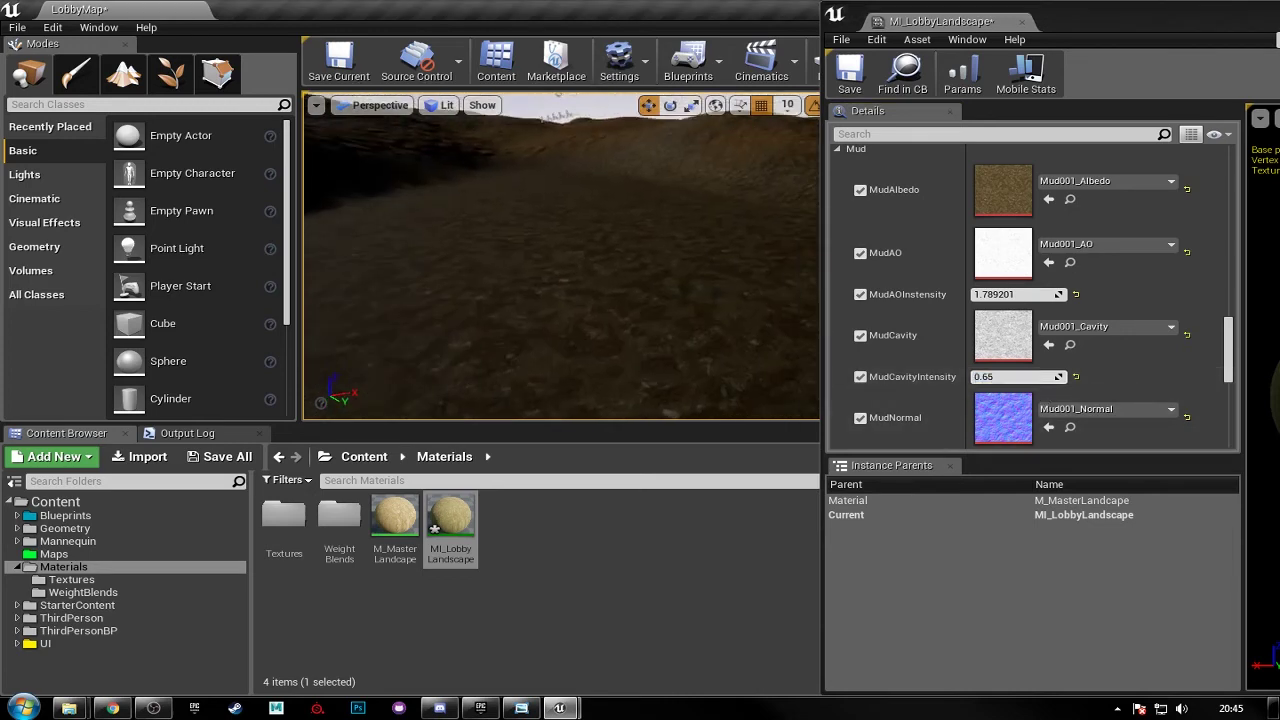
- Try a MudNormalIntensity of 1.2, then reduce it to about 0.84 while checking the mud surface in the landscape view
{"action": "scroll", "coordinate": [1055, 376], "scroll_direction": "down", "scroll_amount": 3}
{"action": "left_click", "coordinate": [1022, 383]}
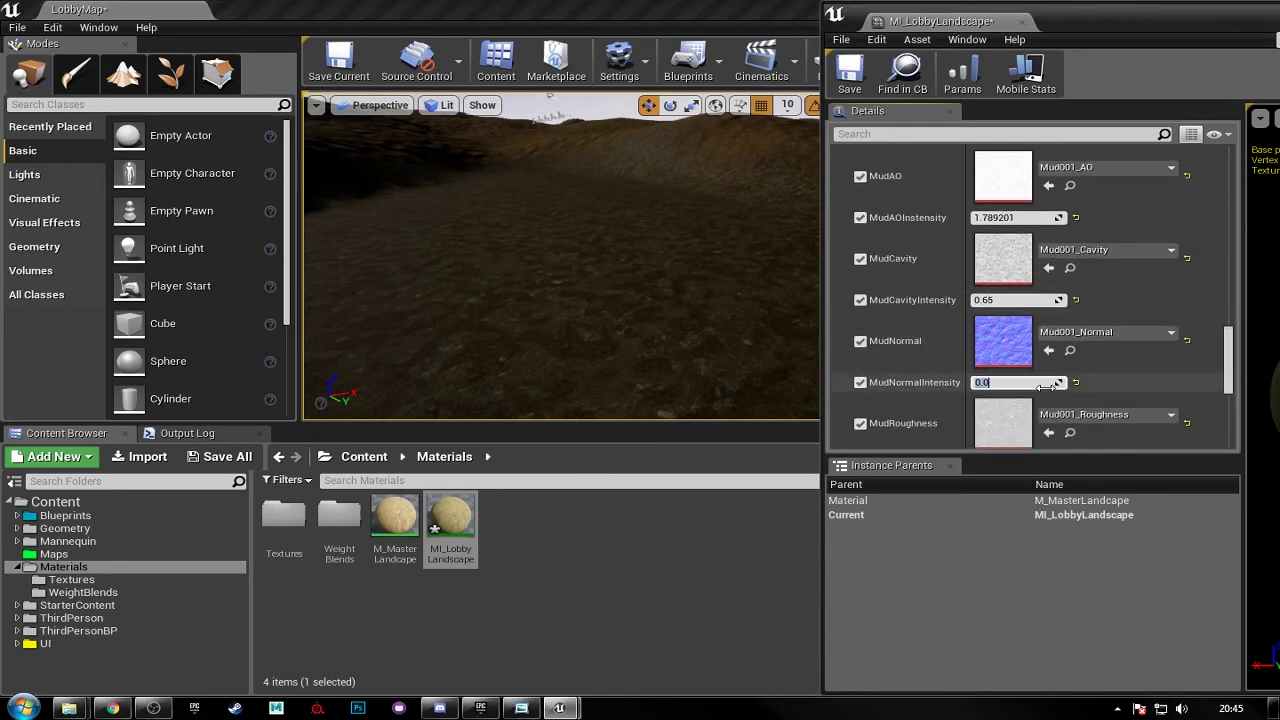
{"action": "type", "text": "1.2"}
{"action": "key", "text": "Return"}
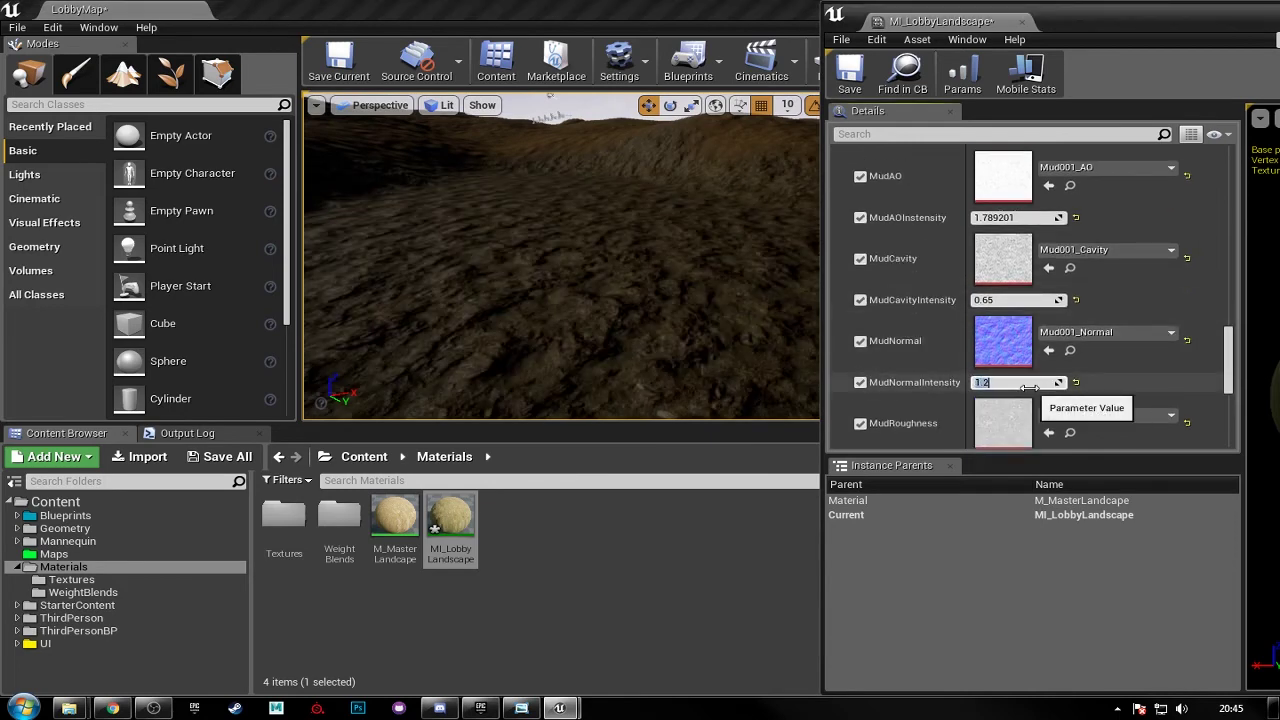
{"action": "right_click_drag", "start_coordinate": [634, 289], "coordinate": [620, 285]}
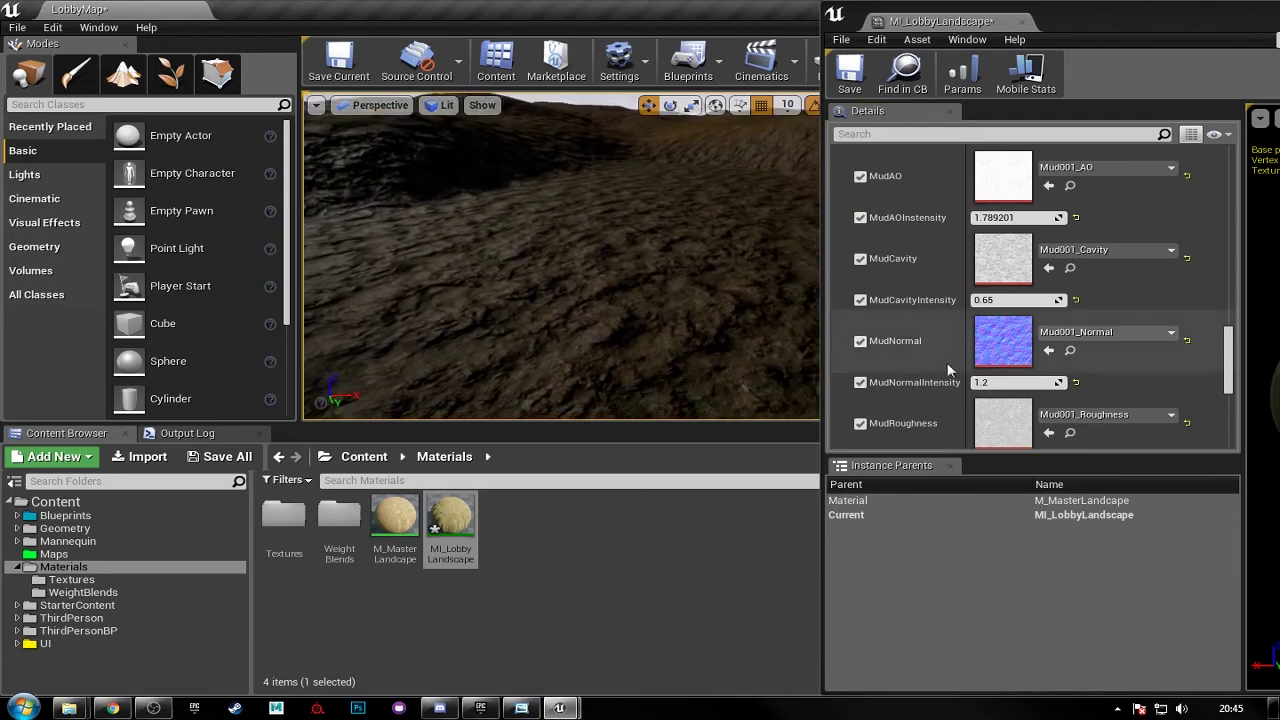
{"action": "left_click_drag", "start_coordinate": [1040, 383], "coordinate": [1030, 383]}
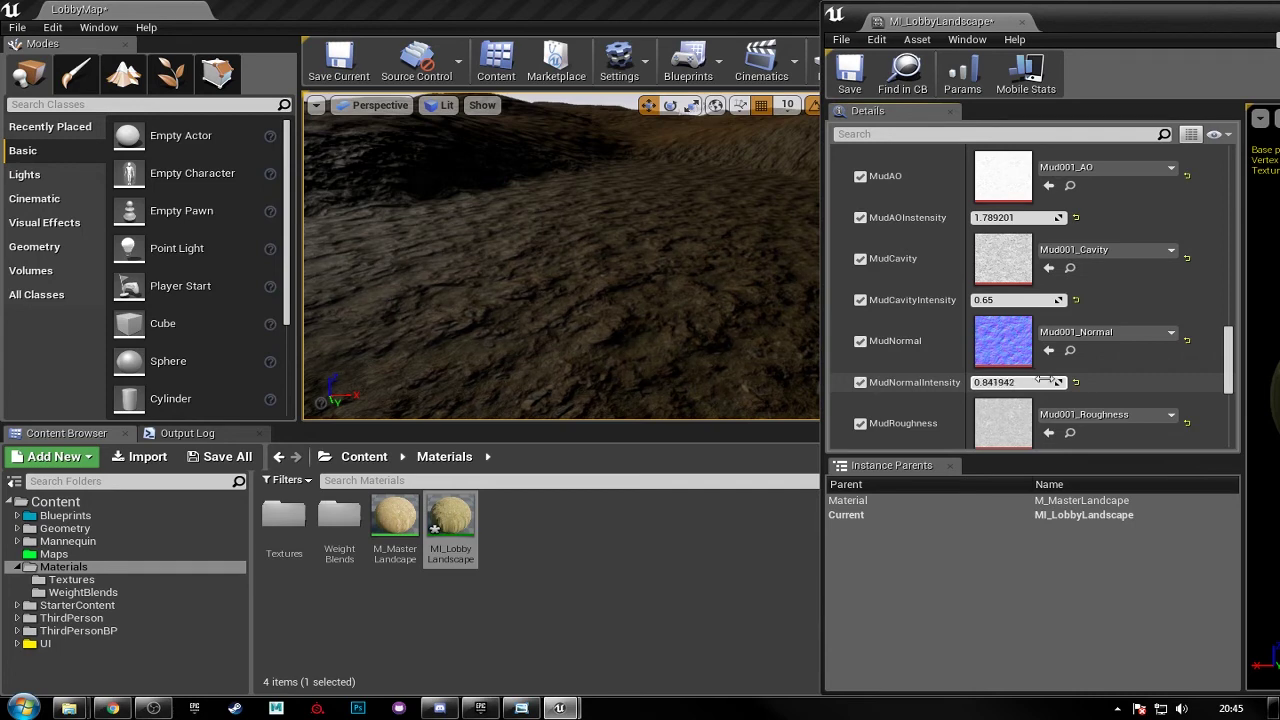
{"action": "right_click_drag", "start_coordinate": [639, 349], "coordinate": [640, 330]}
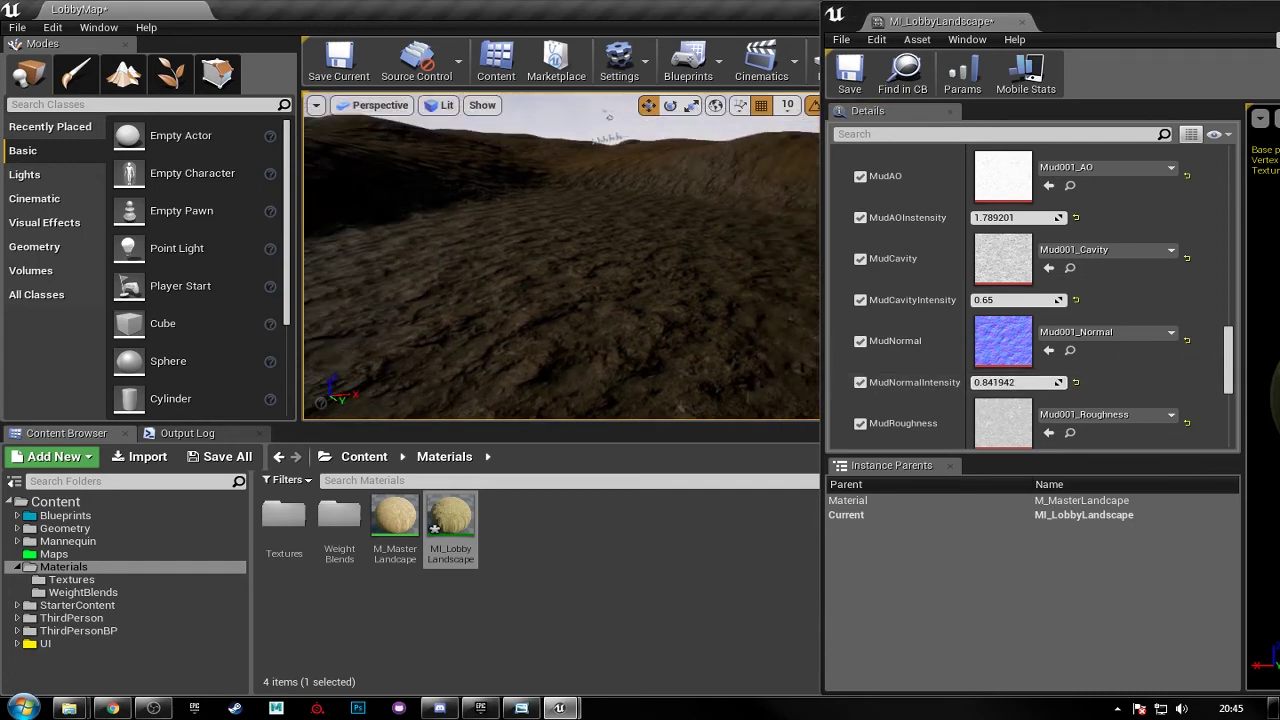
- Enable the MudRoughnessMax, MudRoughnessMin and MudSpecular overrides, leaving MudTiling disabled
{"action": "scroll", "coordinate": [881, 403], "scroll_direction": "down", "scroll_amount": 2}
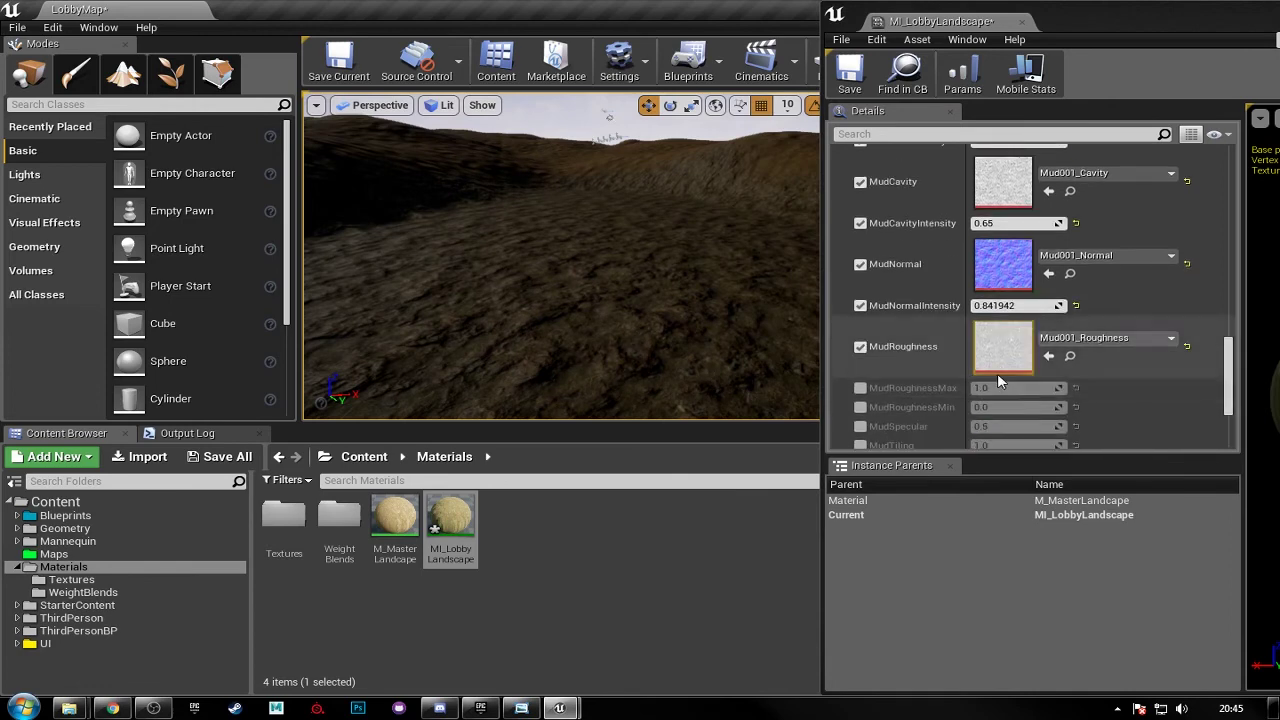
{"action": "left_click", "coordinate": [860, 388]}
{"action": "left_click", "coordinate": [860, 407]}
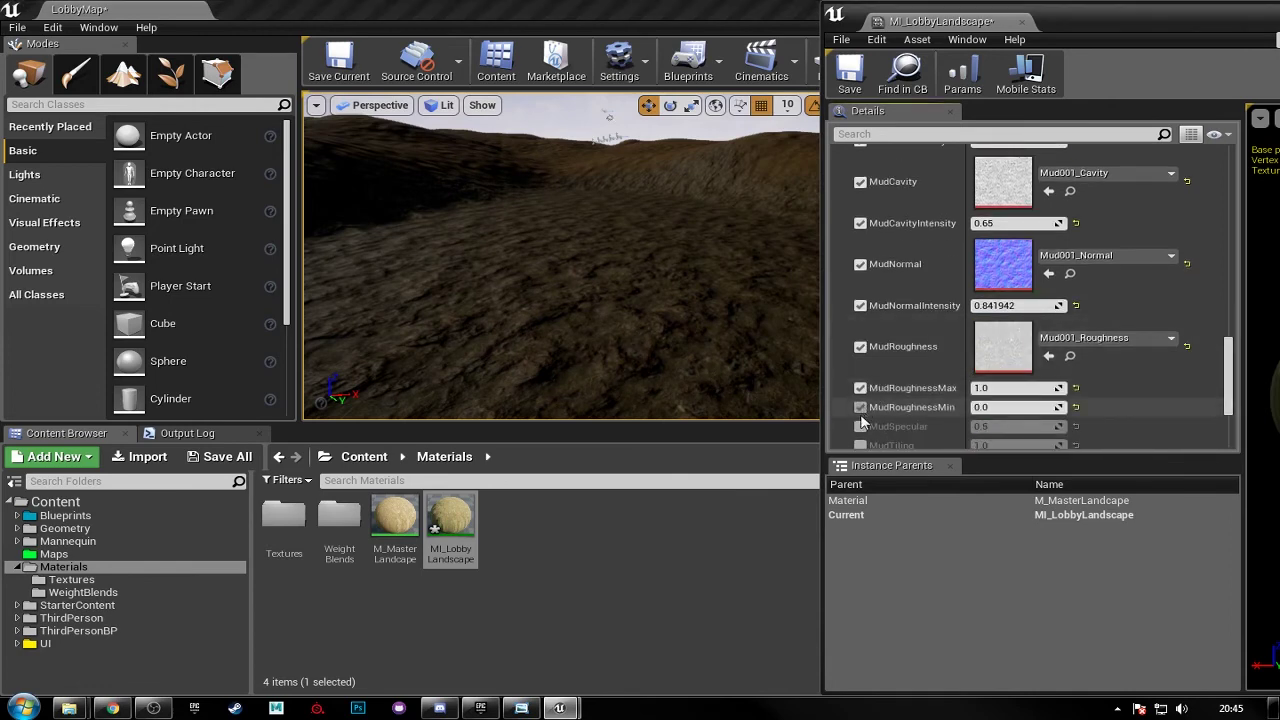
{"action": "left_click", "coordinate": [860, 426]}
{"action": "scroll", "coordinate": [873, 422], "scroll_direction": "down", "scroll_amount": 2}
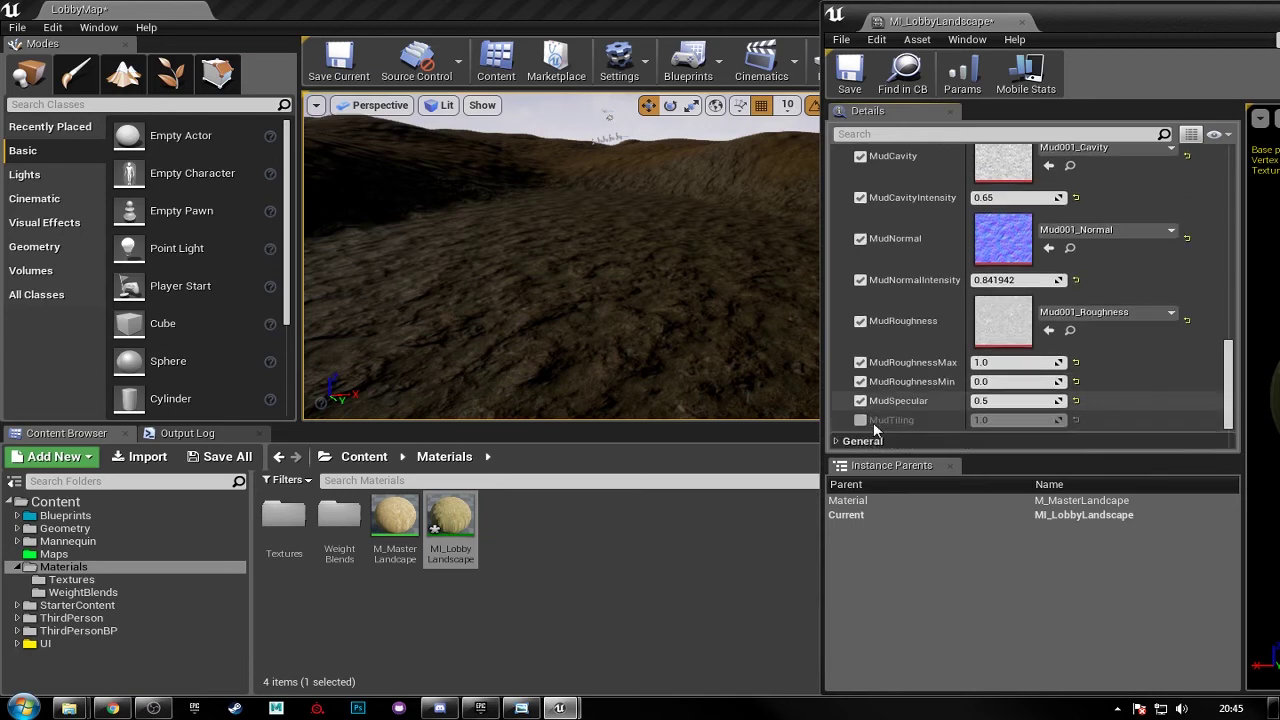
{"action": "left_click", "coordinate": [861, 394]}
{"action": "left_click", "coordinate": [863, 394]}
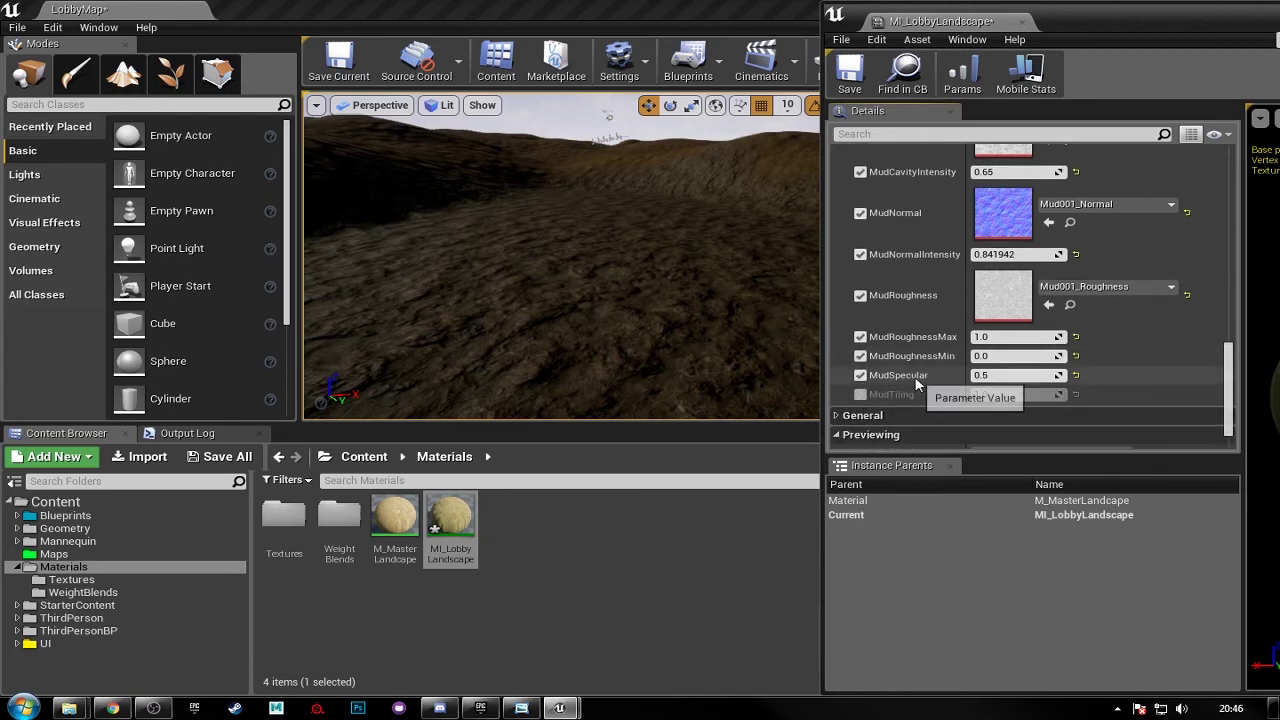
- Try lowering MudRoughnessMax to 0.5 and inspect the shine of the mud from another angle
{"action": "right_click_drag", "start_coordinate": [697, 266], "coordinate": [654, 262]}
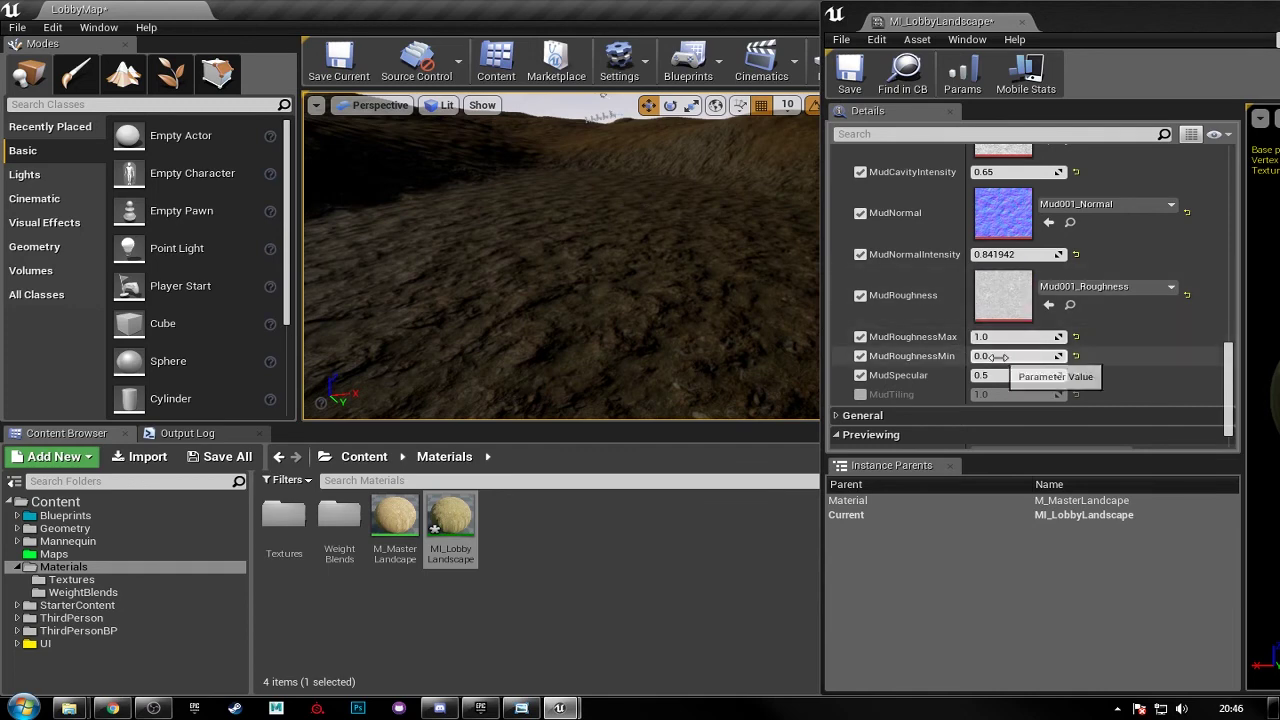
{"action": "left_click_drag", "start_coordinate": [1022, 336], "coordinate": [1018, 336]}
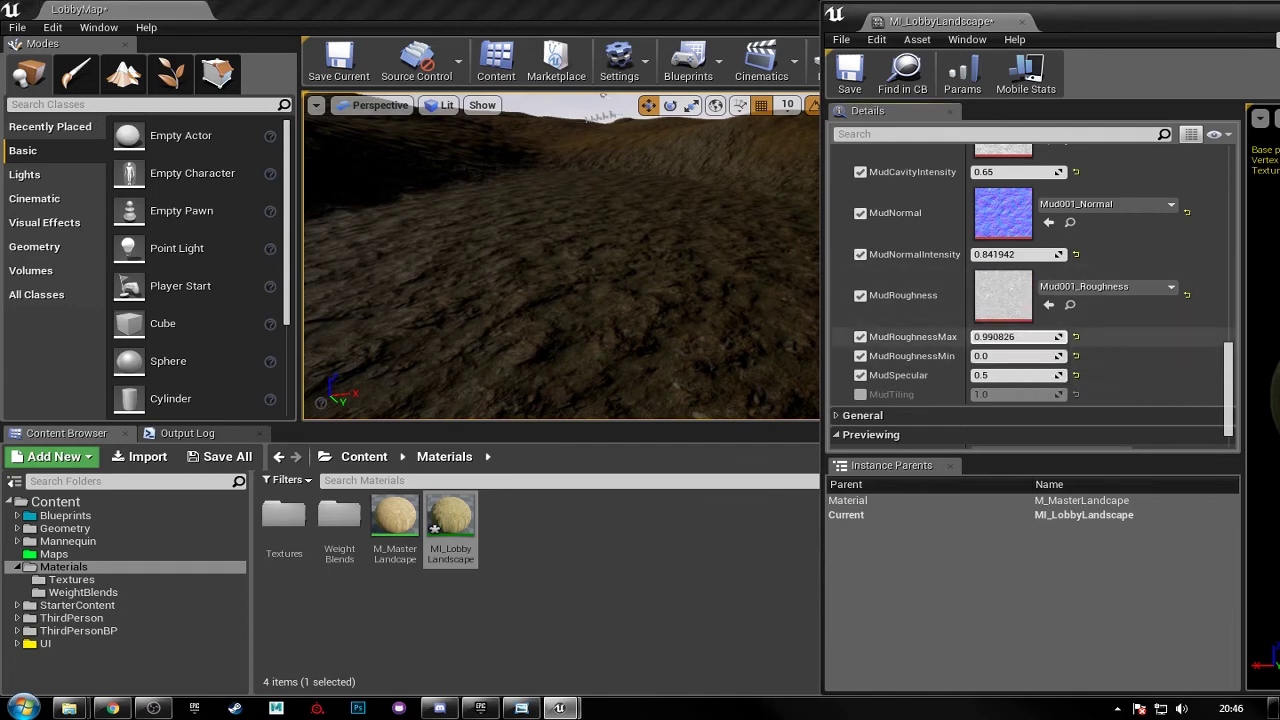
{"action": "left_click_drag", "start_coordinate": [1020, 336], "coordinate": [1022, 336]}
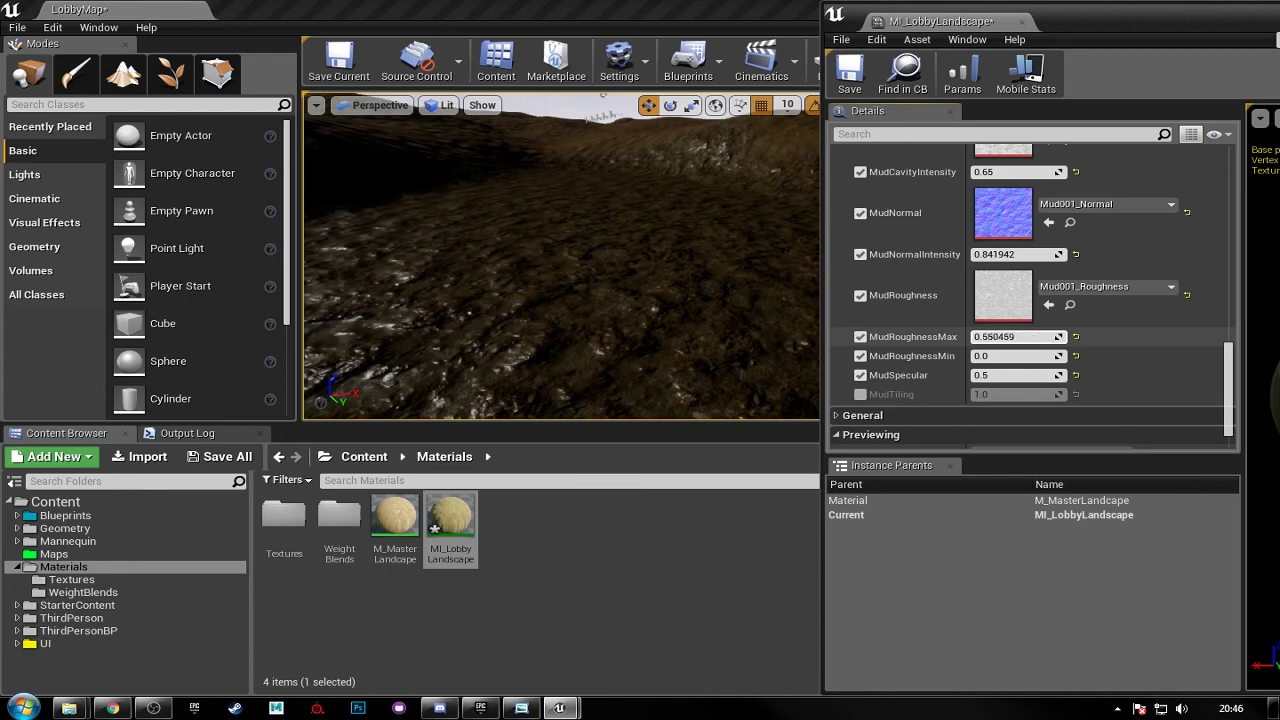
{"action": "left_click_drag", "start_coordinate": [1022, 336], "coordinate": [1029, 336]}
{"action": "left_click", "coordinate": [1024, 336]}
{"action": "type", "text": "0.5"}
{"action": "right_click_drag", "start_coordinate": [620, 290], "coordinate": [737, 309]}
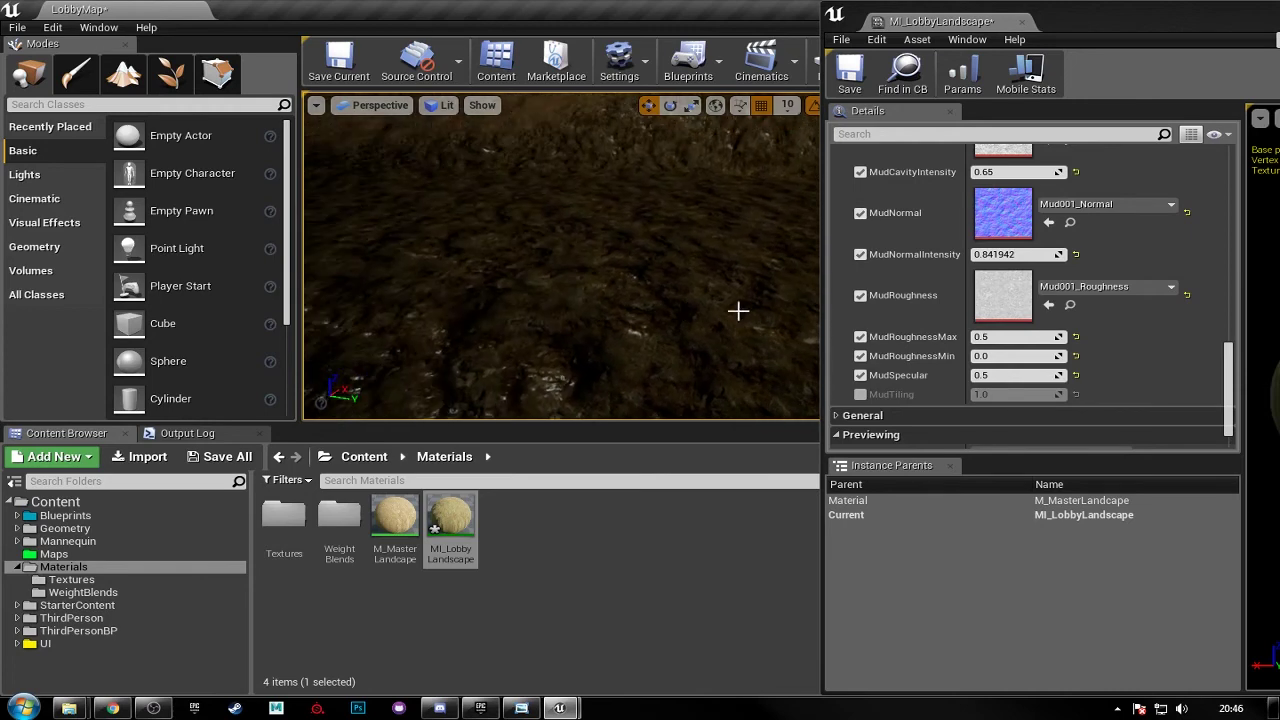
- Set MudRoughnessMin to about 0.28, MudRoughnessMax to about 0.59 and MudSpecular to about 0.33
{"action": "left_click", "coordinate": [997, 355]}
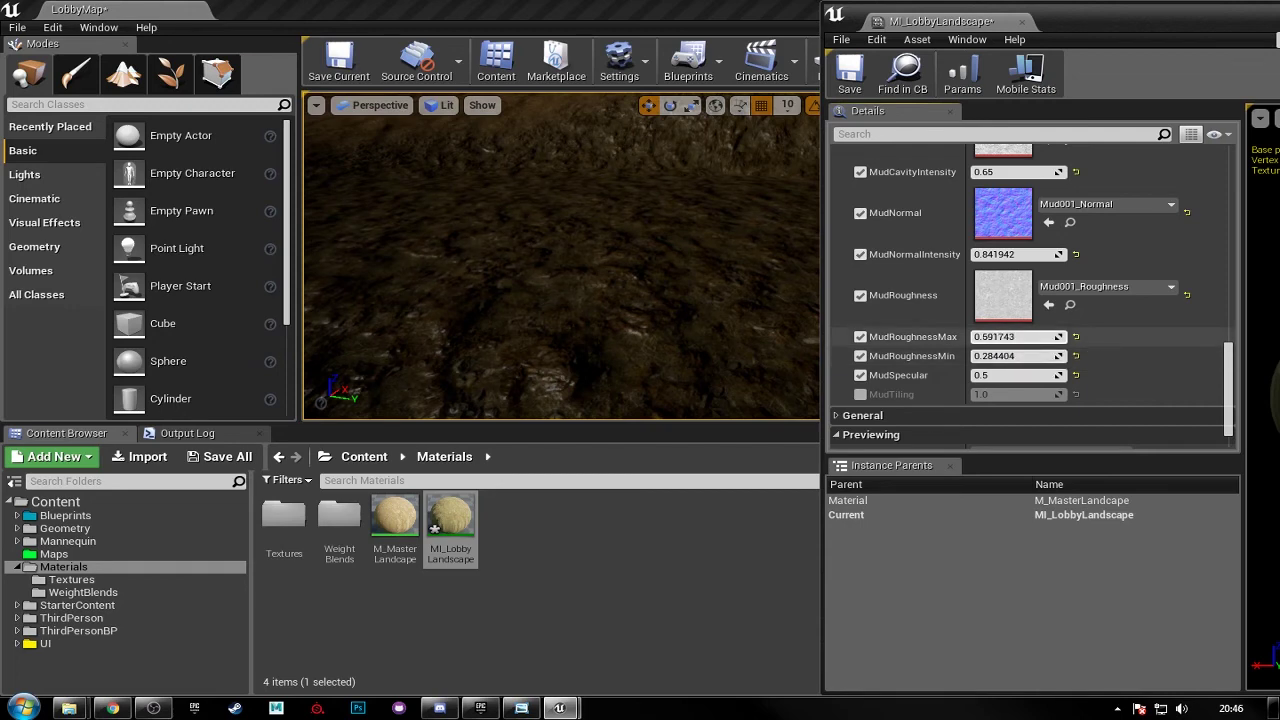
{"action": "right_click_drag", "start_coordinate": [640, 280], "coordinate": [686, 294]}
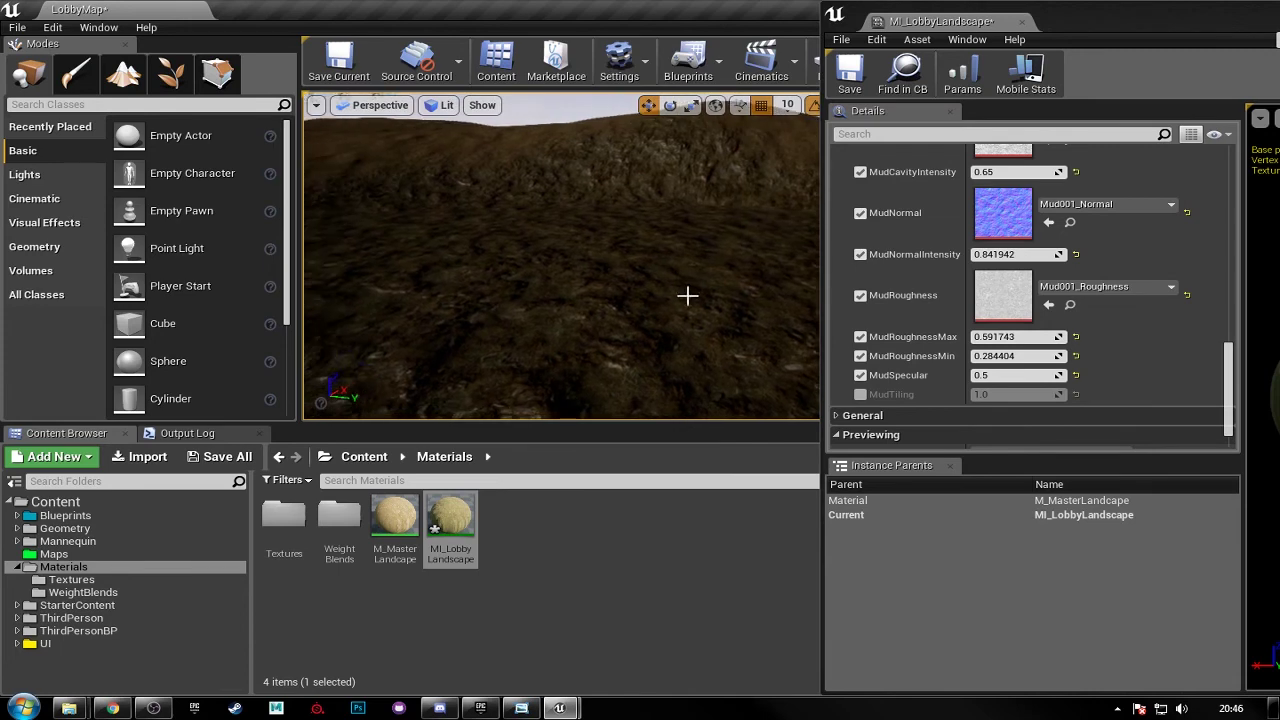
{"action": "left_click", "coordinate": [988, 376]}
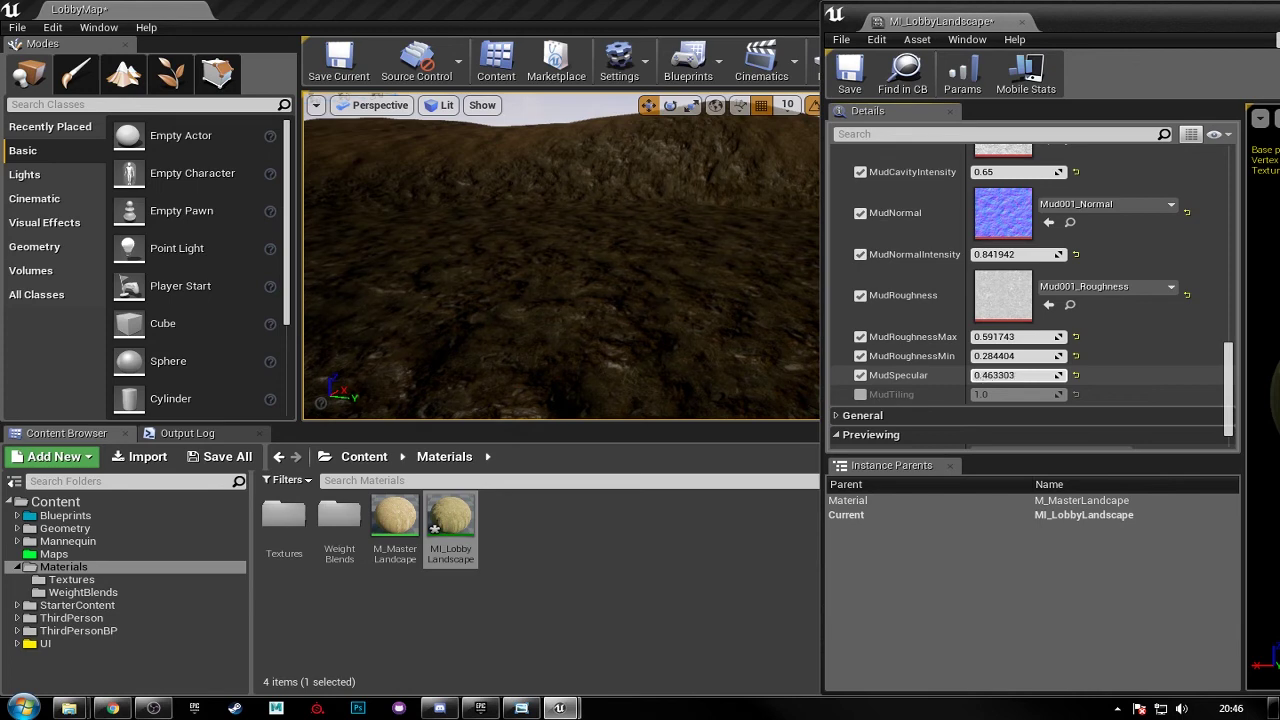
{"action": "left_click_drag", "start_coordinate": [985, 375], "coordinate": [975, 375]}
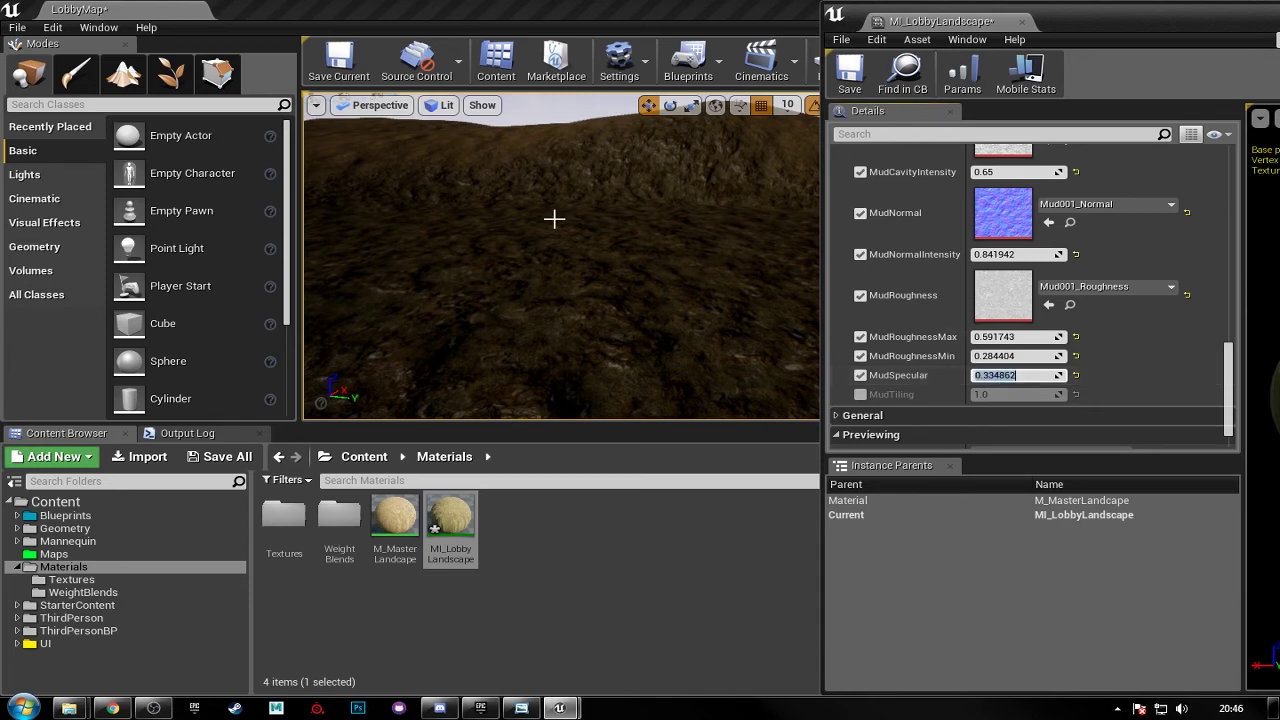
- Move the material instance window aside, play the level, run the character across the muddy landscape to examine it, and end the preview
{"action": "left_click", "coordinate": [800, 25]}
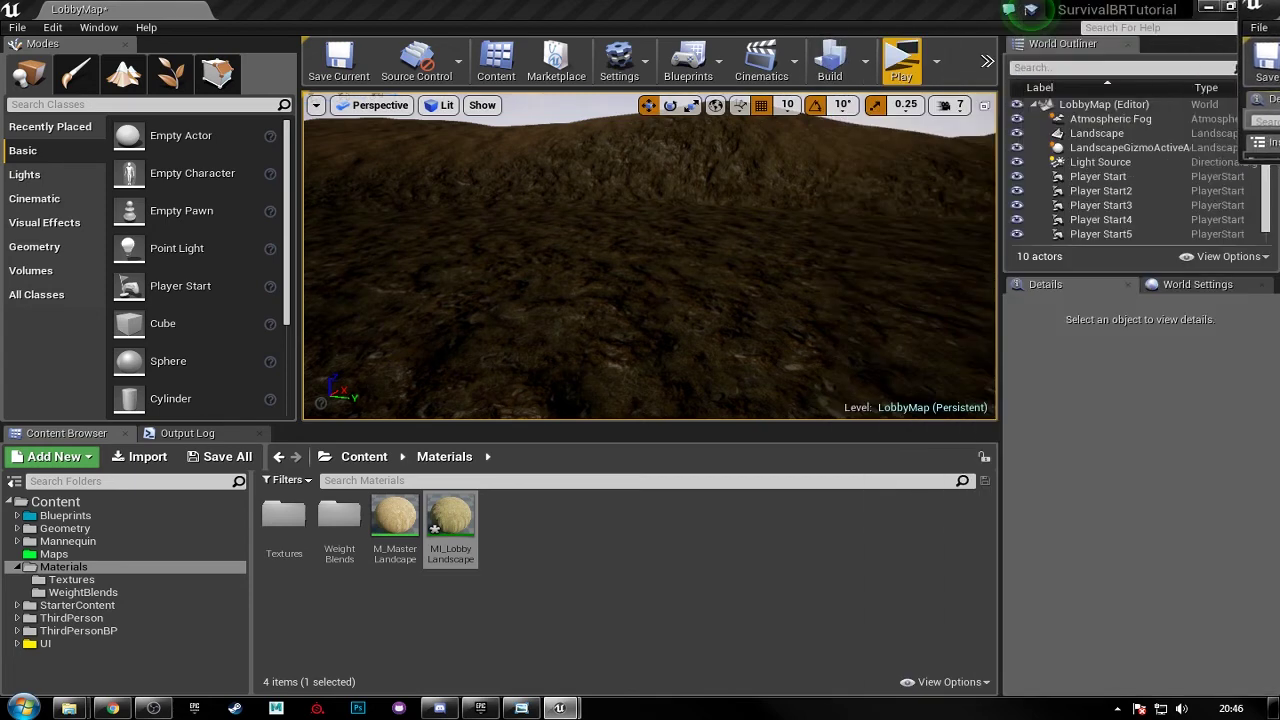
{"action": "left_click", "coordinate": [903, 62]}
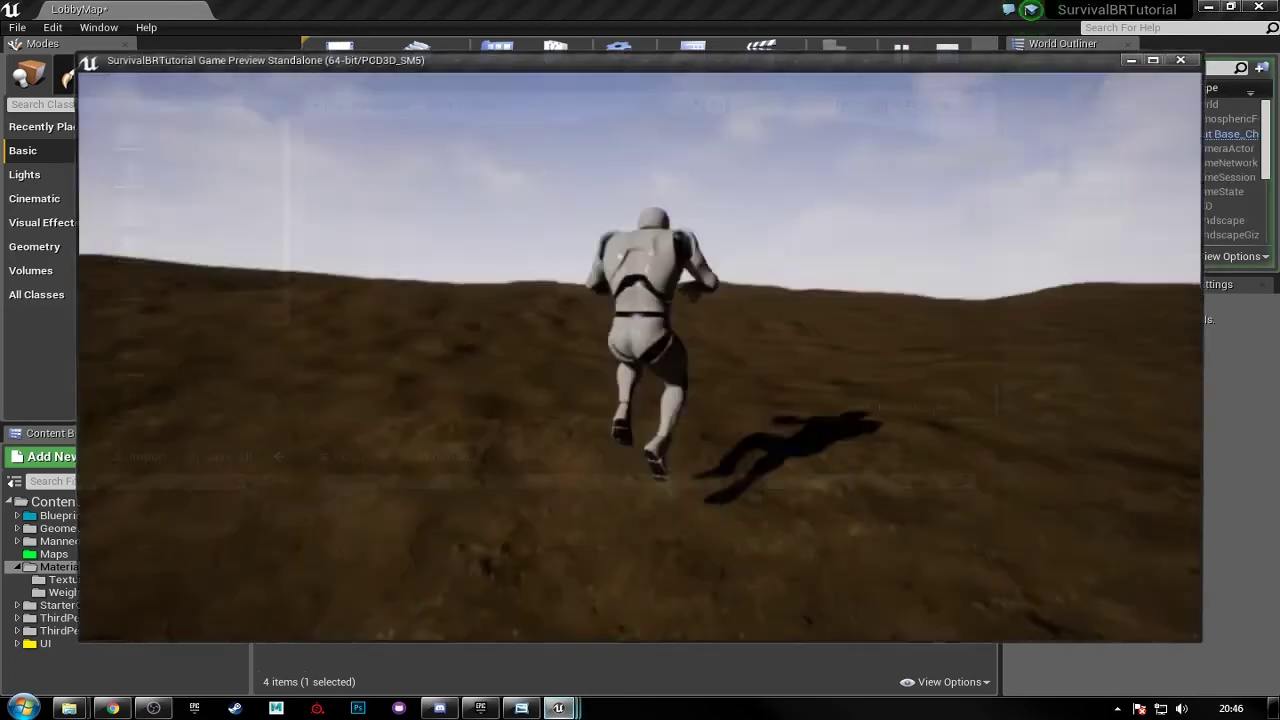
{"action": "key", "text": "w"}
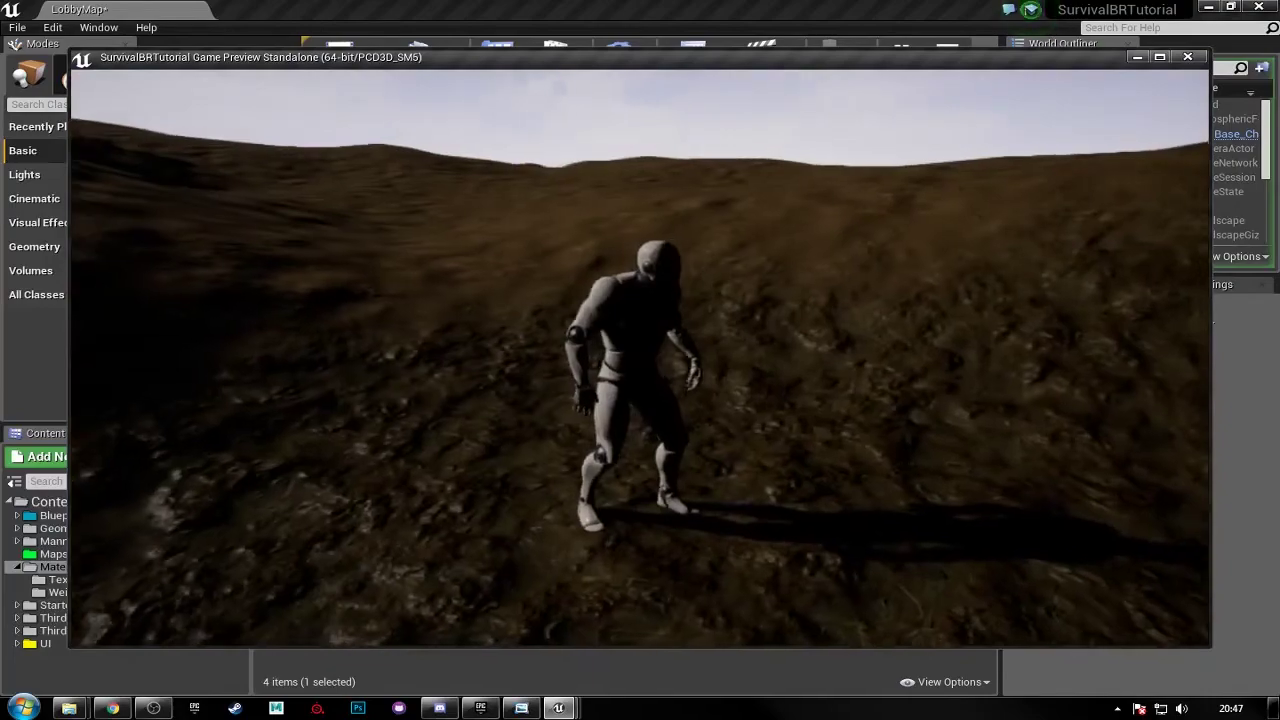
{"action": "key", "text": "w"}
{"action": "key", "text": "w"}
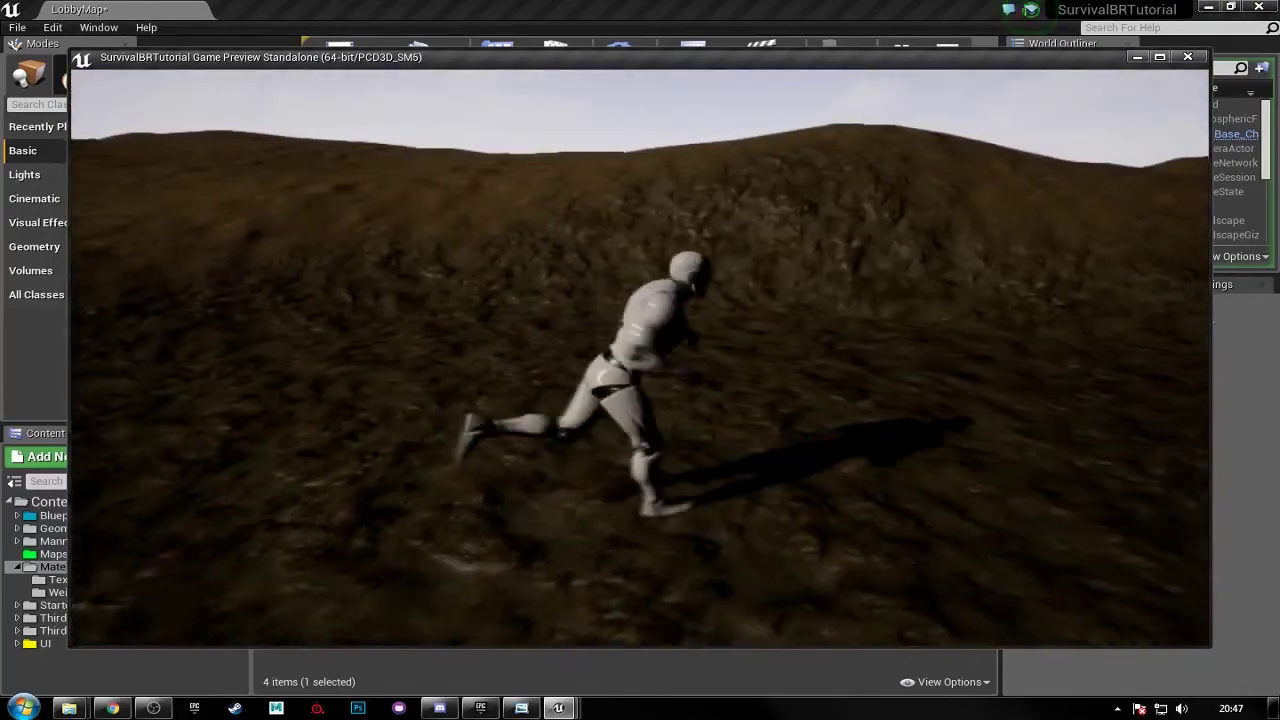
{"action": "key", "text": "w"}
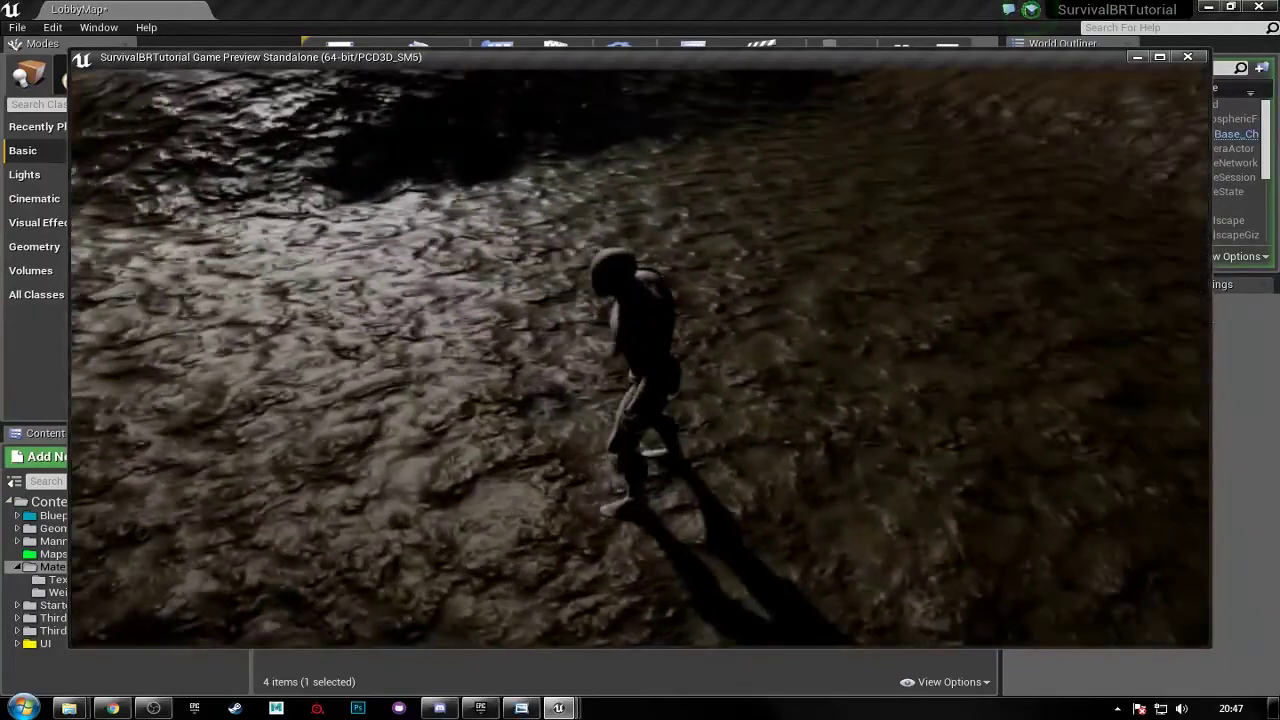
{"action": "key", "text": "w"}
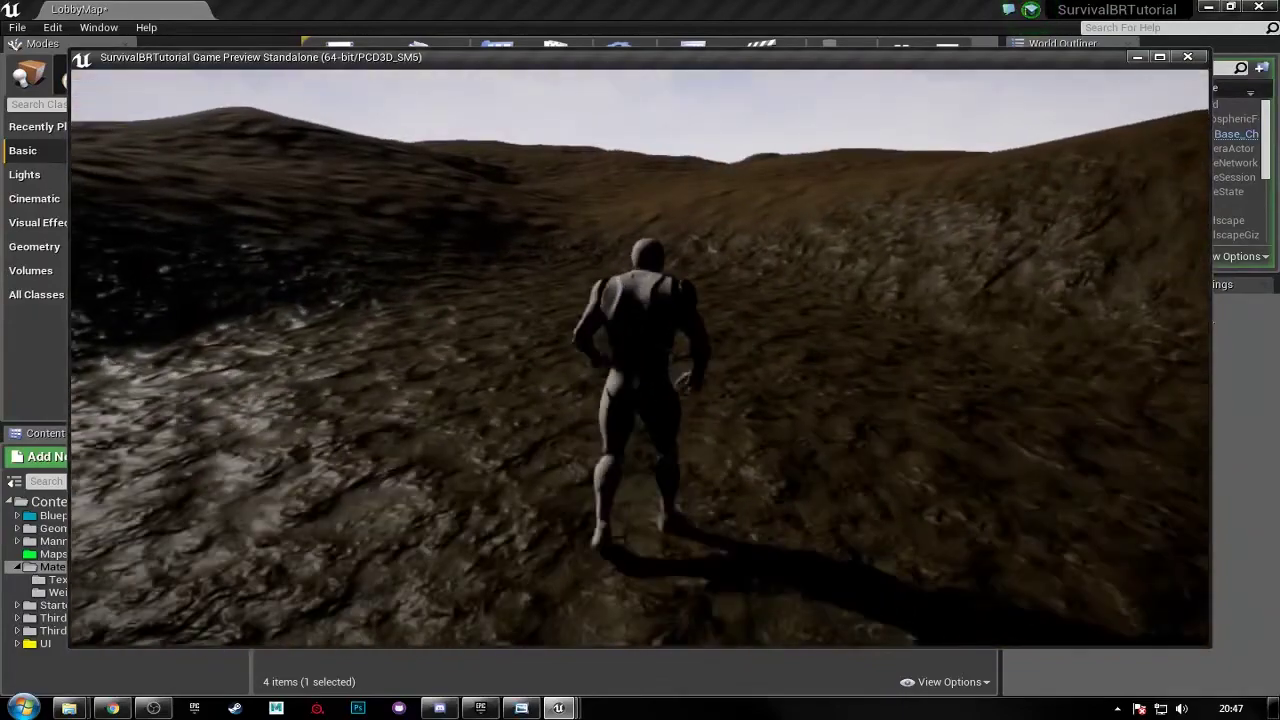
{"action": "key", "text": "Escape"}
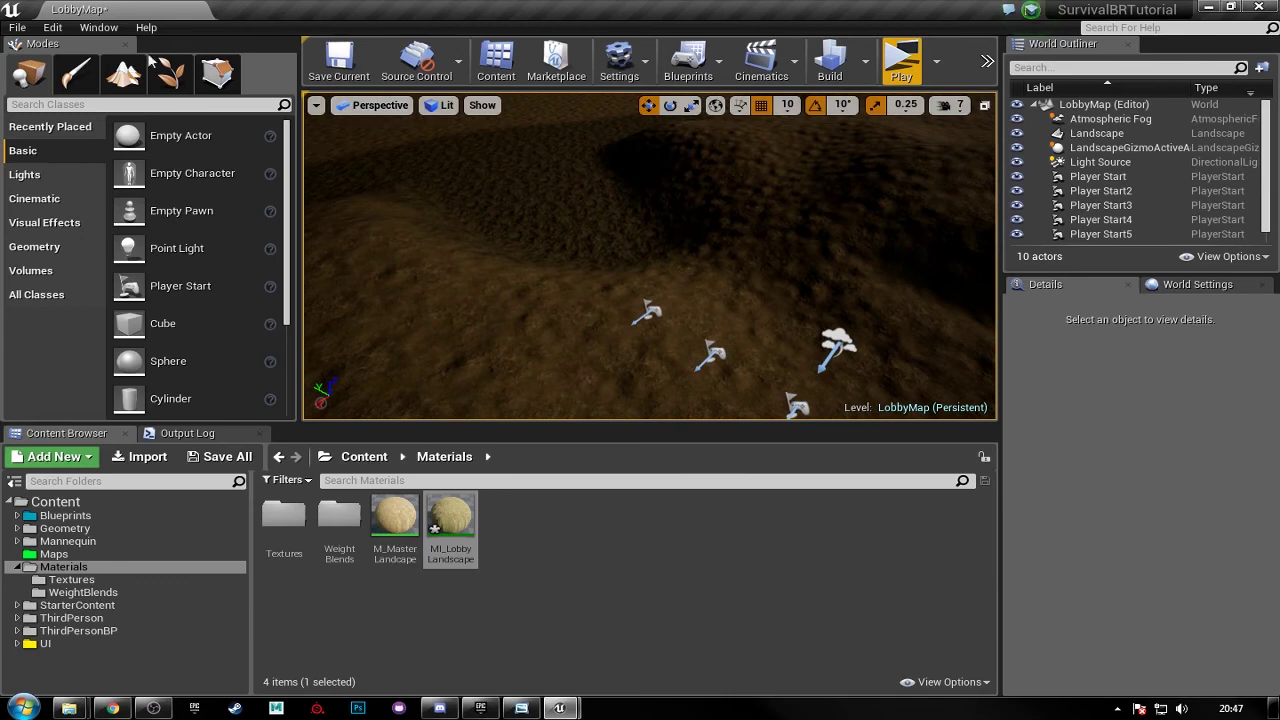
- Paint the Grass layer in broad strokes over the landscape around the player starts and the dark hollow
{"action": "left_click", "coordinate": [123, 73]}
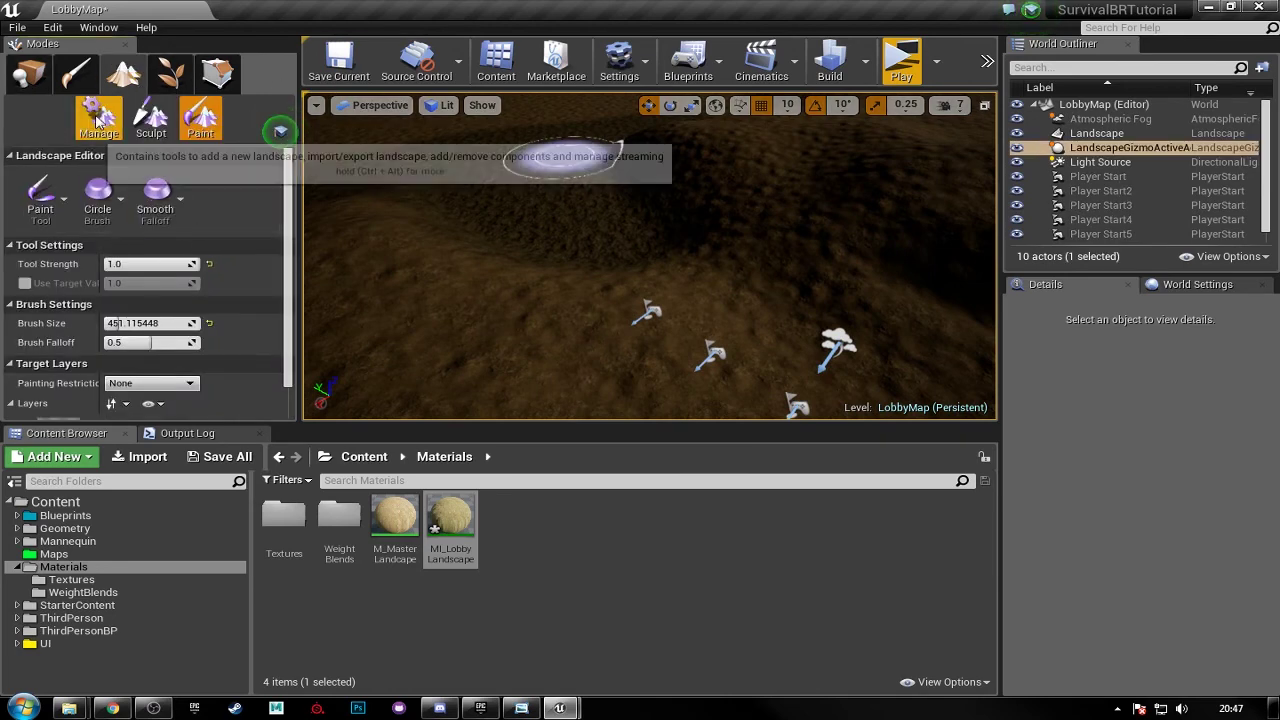
{"action": "left_click", "coordinate": [42, 204]}
{"action": "scroll", "coordinate": [234, 272], "scroll_direction": "down", "scroll_amount": 5}
{"action": "scroll", "coordinate": [231, 265], "scroll_direction": "down", "scroll_amount": 1}
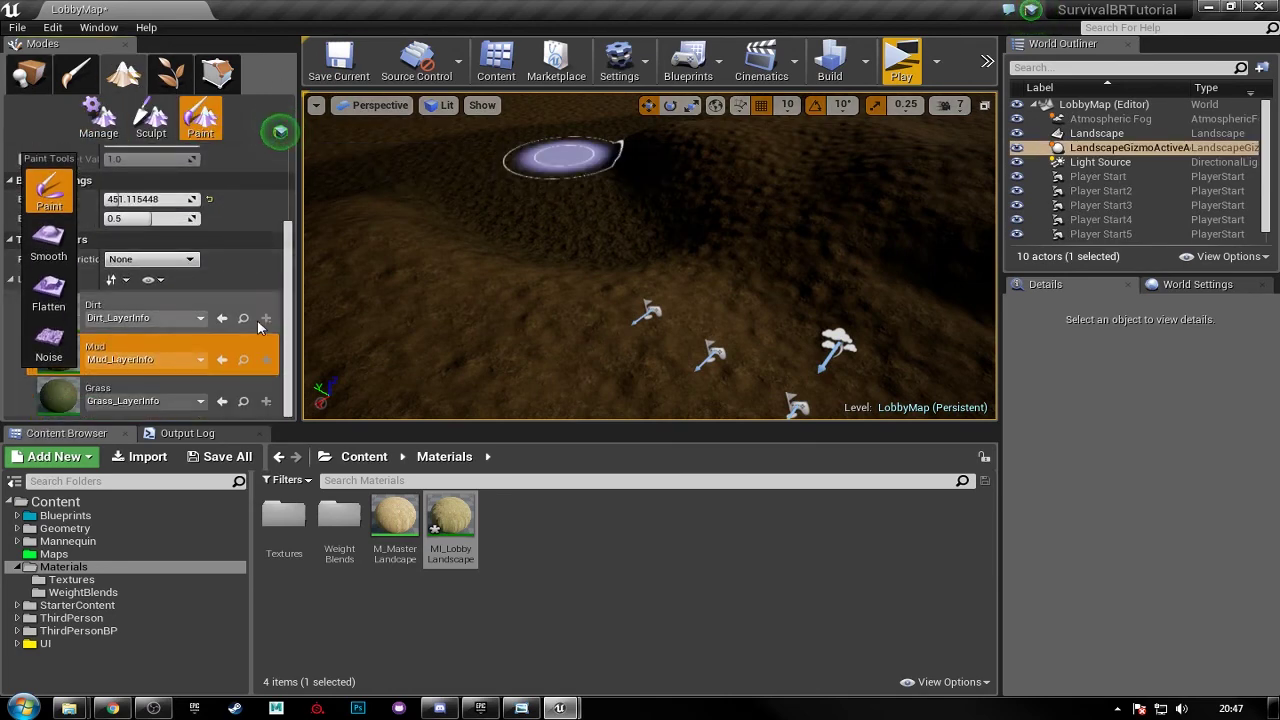
{"action": "left_click", "coordinate": [151, 392]}
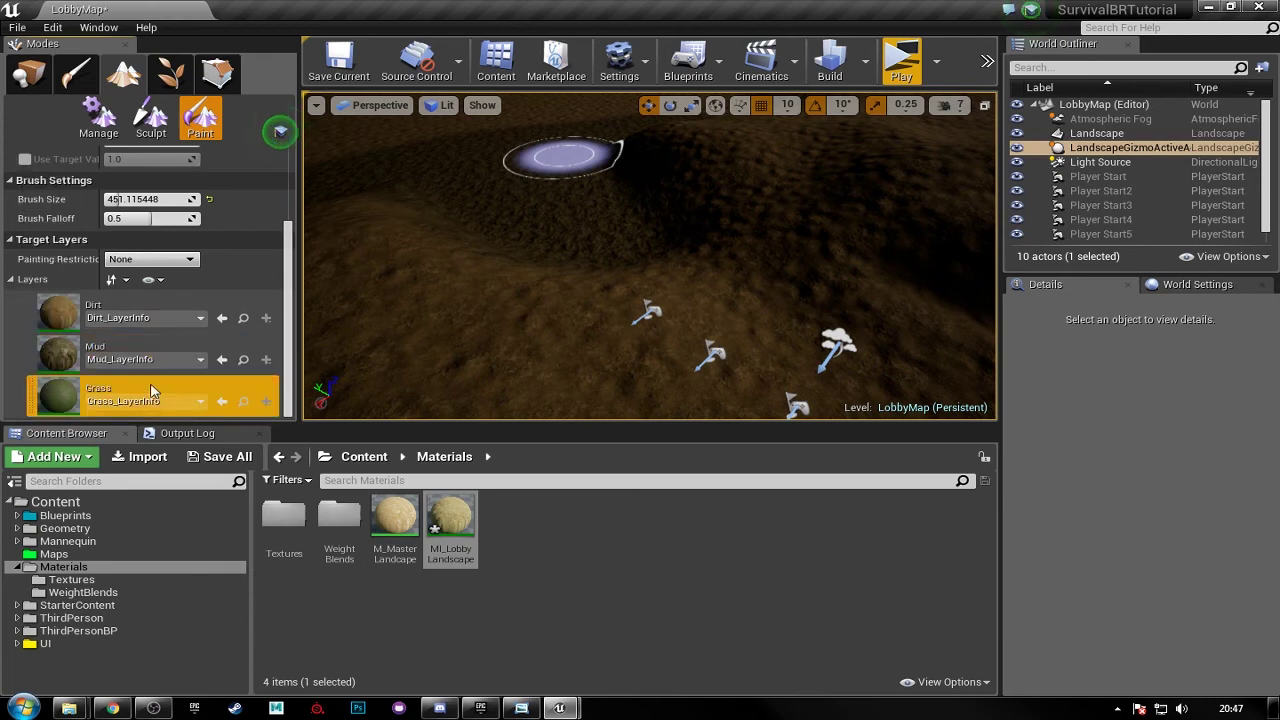
{"action": "mouse_move", "coordinate": [760, 345]}
{"action": "right_mouse_down"}
{"action": "mouse_move", "coordinate": [850, 345]}
{"action": "mouse_move", "coordinate": [825, 315]}
{"action": "mouse_move", "coordinate": [820, 375]}
{"action": "right_mouse_up"}
{"action": "left_click", "coordinate": [743, 216]}
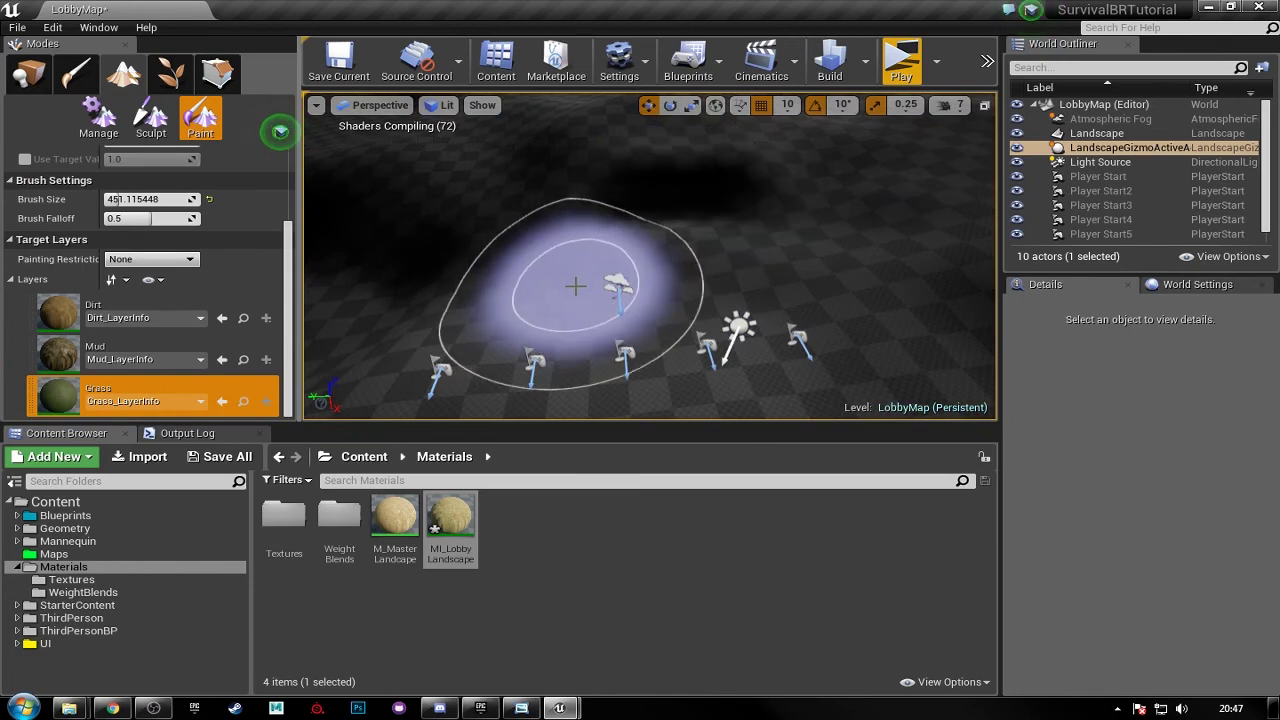
{"action": "mouse_move", "coordinate": [575, 287]}
{"action": "right_mouse_down"}
{"action": "mouse_move", "coordinate": [485, 380]}
{"action": "mouse_move", "coordinate": [560, 365]}
{"action": "mouse_move", "coordinate": [500, 355]}
{"action": "mouse_move", "coordinate": [565, 330]}
{"action": "mouse_move", "coordinate": [525, 365]}
{"action": "right_mouse_up"}
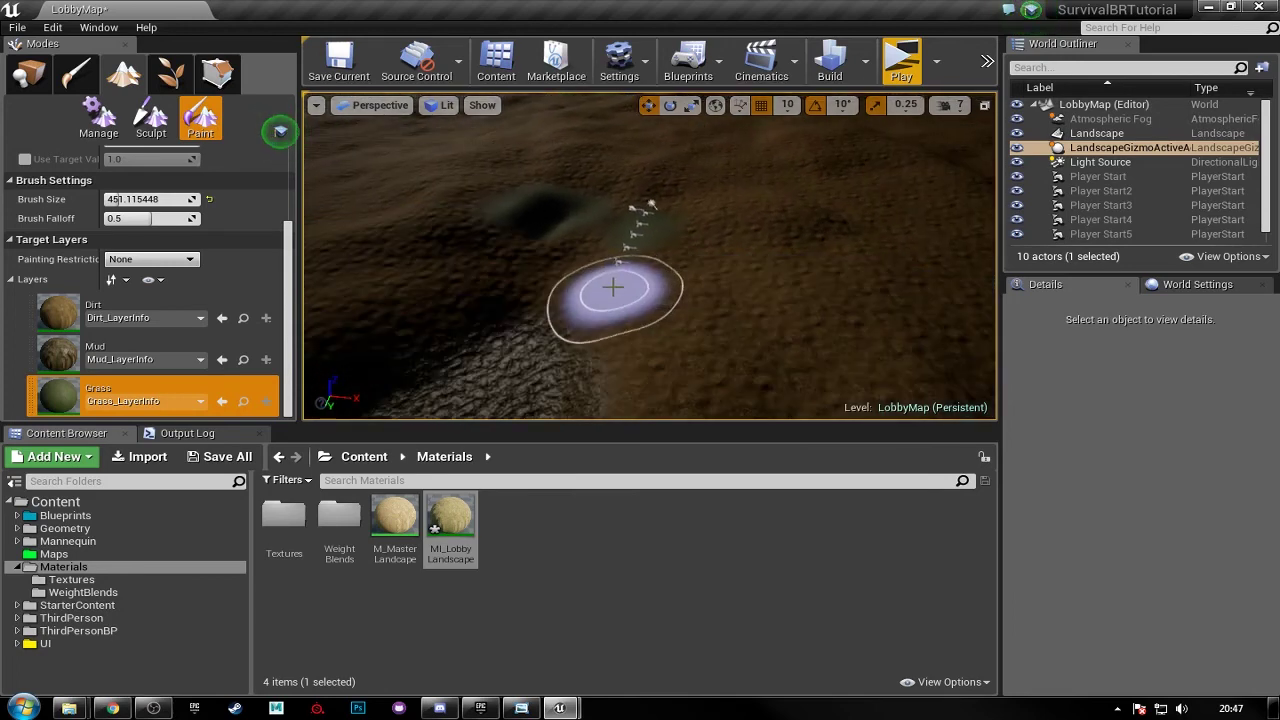
{"action": "right_click_drag", "start_coordinate": [611, 286], "coordinate": [580, 312]}
{"action": "mouse_move", "coordinate": [708, 212]}
{"action": "left_mouse_down"}
{"action": "mouse_move", "coordinate": [608, 186]}
{"action": "mouse_move", "coordinate": [668, 212]}
{"action": "left_mouse_up"}
{"action": "mouse_move", "coordinate": [729, 277]}
{"action": "left_mouse_down"}
{"action": "mouse_move", "coordinate": [786, 323]}
{"action": "mouse_move", "coordinate": [700, 186]}
{"action": "mouse_move", "coordinate": [537, 163]}
{"action": "mouse_move", "coordinate": [411, 201]}
{"action": "mouse_move", "coordinate": [590, 183]}
{"action": "mouse_move", "coordinate": [443, 214]}
{"action": "mouse_move", "coordinate": [534, 186]}
{"action": "mouse_move", "coordinate": [657, 223]}
{"action": "mouse_move", "coordinate": [758, 276]}
{"action": "mouse_move", "coordinate": [746, 326]}
{"action": "mouse_move", "coordinate": [766, 200]}
{"action": "mouse_move", "coordinate": [691, 149]}
{"action": "mouse_move", "coordinate": [631, 154]}
{"action": "left_mouse_up"}
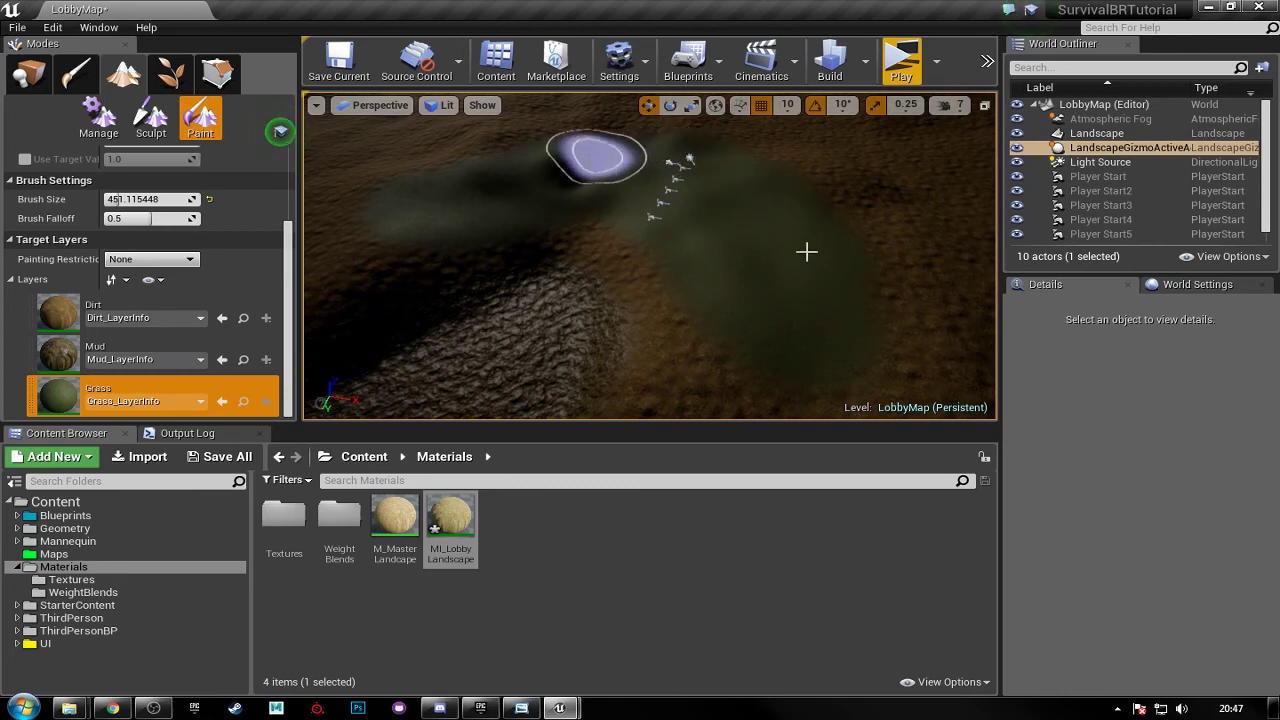
- Leave landscape editing and focus on the first Player Start to inspect the painted grass from ground level
{"action": "key", "text": "shift+1"}
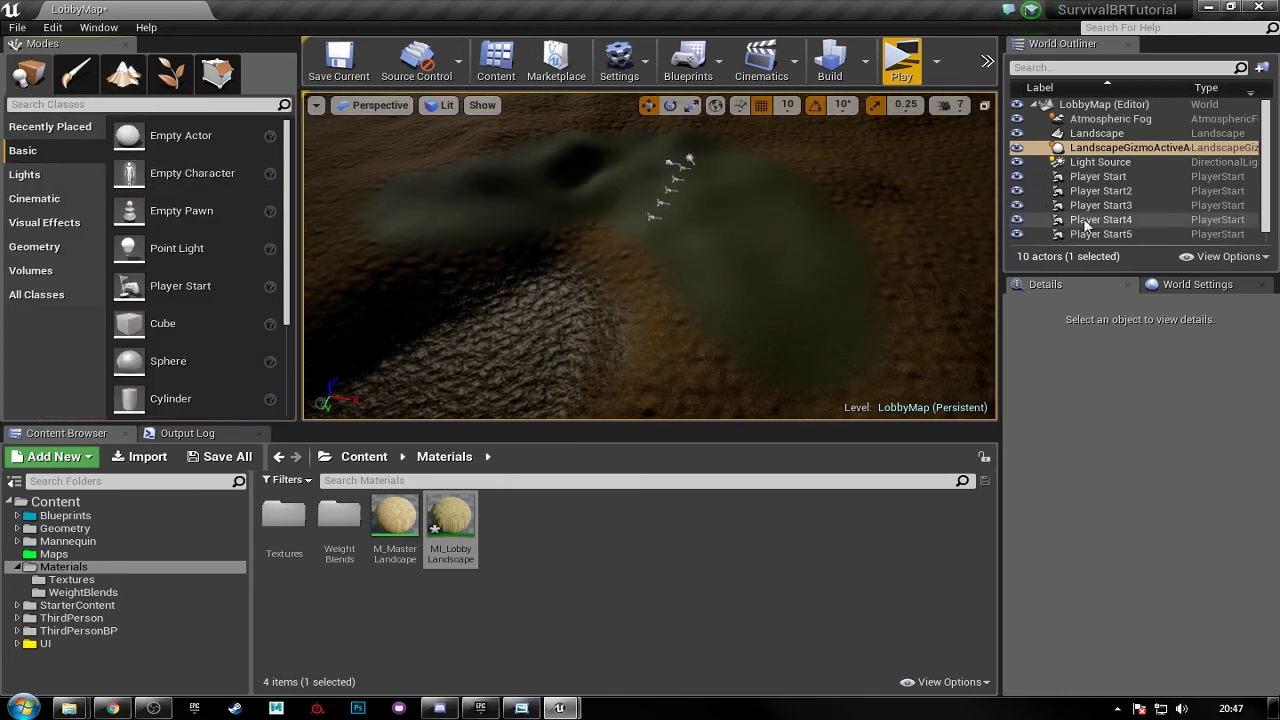
{"action": "double_click", "coordinate": [1098, 176]}
{"action": "scroll", "coordinate": [781, 253], "scroll_direction": "down", "scroll_amount": 5}
{"action": "scroll", "coordinate": [781, 253], "scroll_direction": "up", "scroll_amount": 8}
{"action": "mouse_move", "coordinate": [781, 253]}
{"action": "right_mouse_down"}
{"action": "mouse_move", "coordinate": [772, 235]}
{"action": "mouse_move", "coordinate": [790, 215]}
{"action": "mouse_move", "coordinate": [735, 245]}
{"action": "mouse_move", "coordinate": [660, 200]}
{"action": "mouse_move", "coordinate": [590, 190]}
{"action": "mouse_move", "coordinate": [775, 254]}
{"action": "right_mouse_up"}
{"action": "key", "text": "w"}
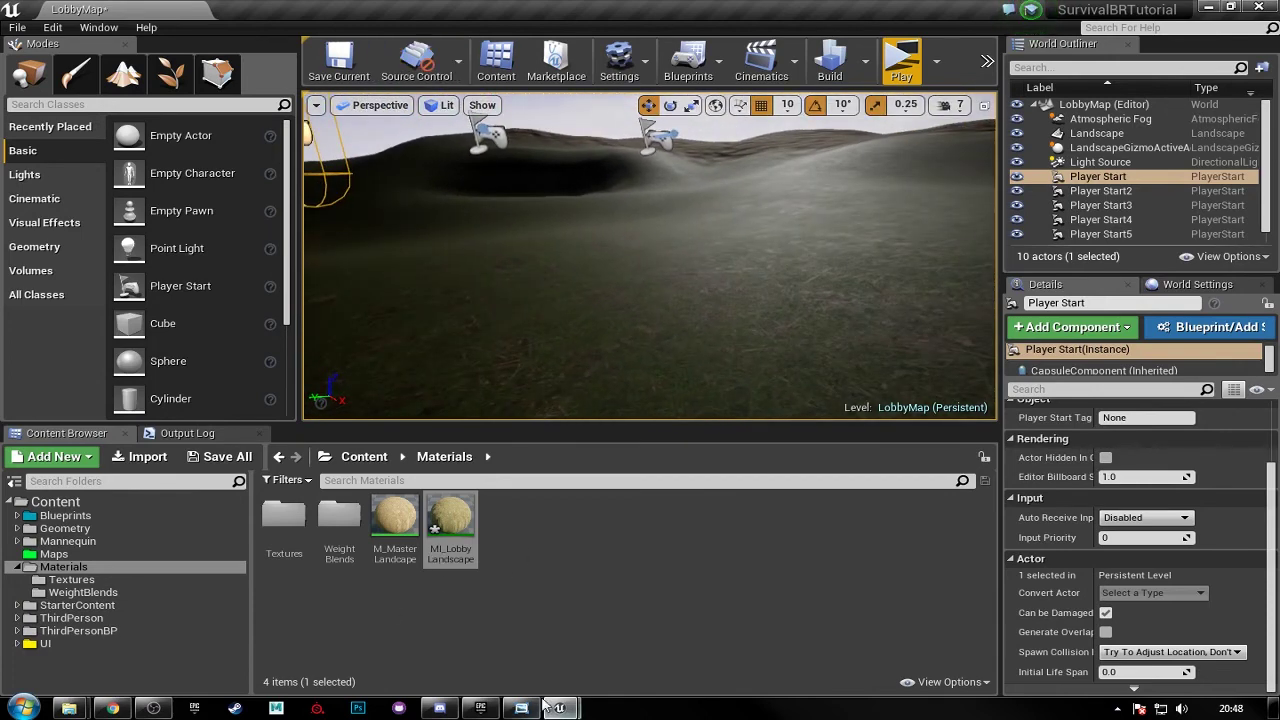
- Bring up the MI_LobbyLandscape instance and set the grass AO intensity to about 1.52 and the grass cavity intensity to about 0.47
{"action": "left_click", "coordinate": [674, 655]}
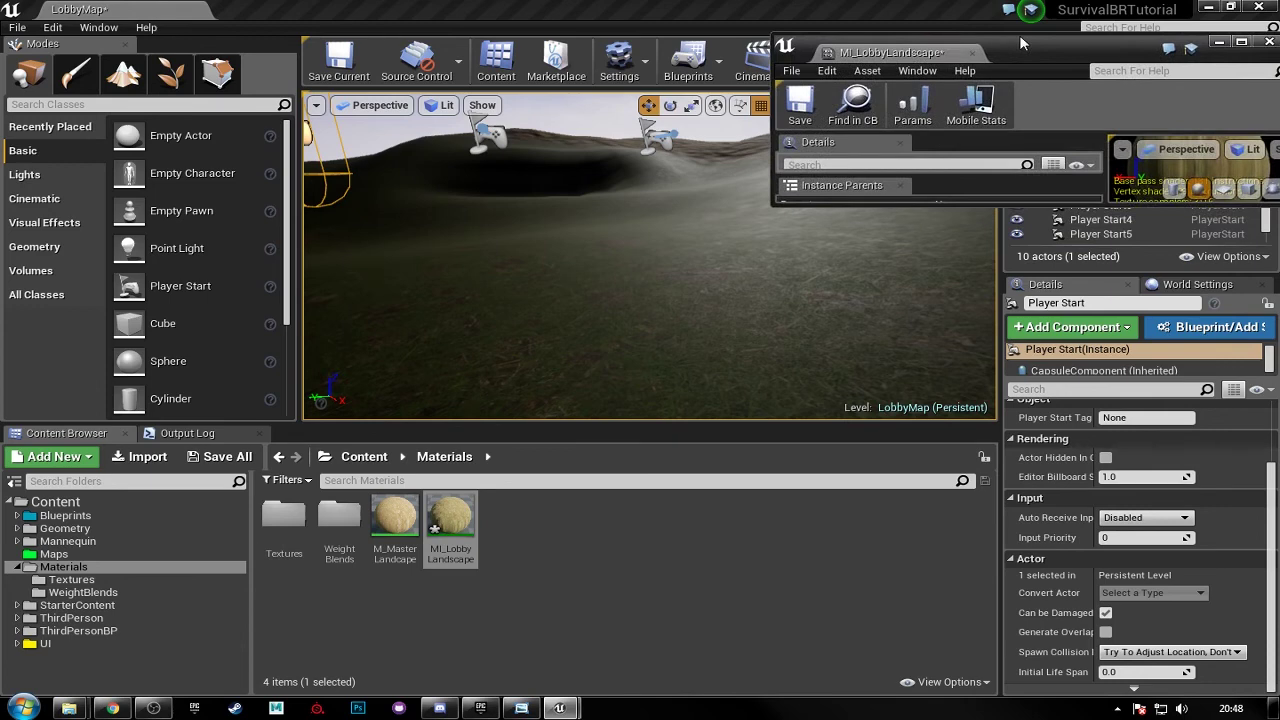
{"action": "left_click_drag", "start_coordinate": [1184, 190], "coordinate": [1184, 605]}
{"action": "scroll", "coordinate": [1070, 308], "scroll_direction": "up", "scroll_amount": 10}
{"action": "scroll", "coordinate": [1070, 318], "scroll_direction": "up", "scroll_amount": 5}
{"action": "left_click_drag", "start_coordinate": [1024, 232], "coordinate": [1032, 232]}
{"action": "right_click_drag", "start_coordinate": [780, 271], "coordinate": [735, 271]}
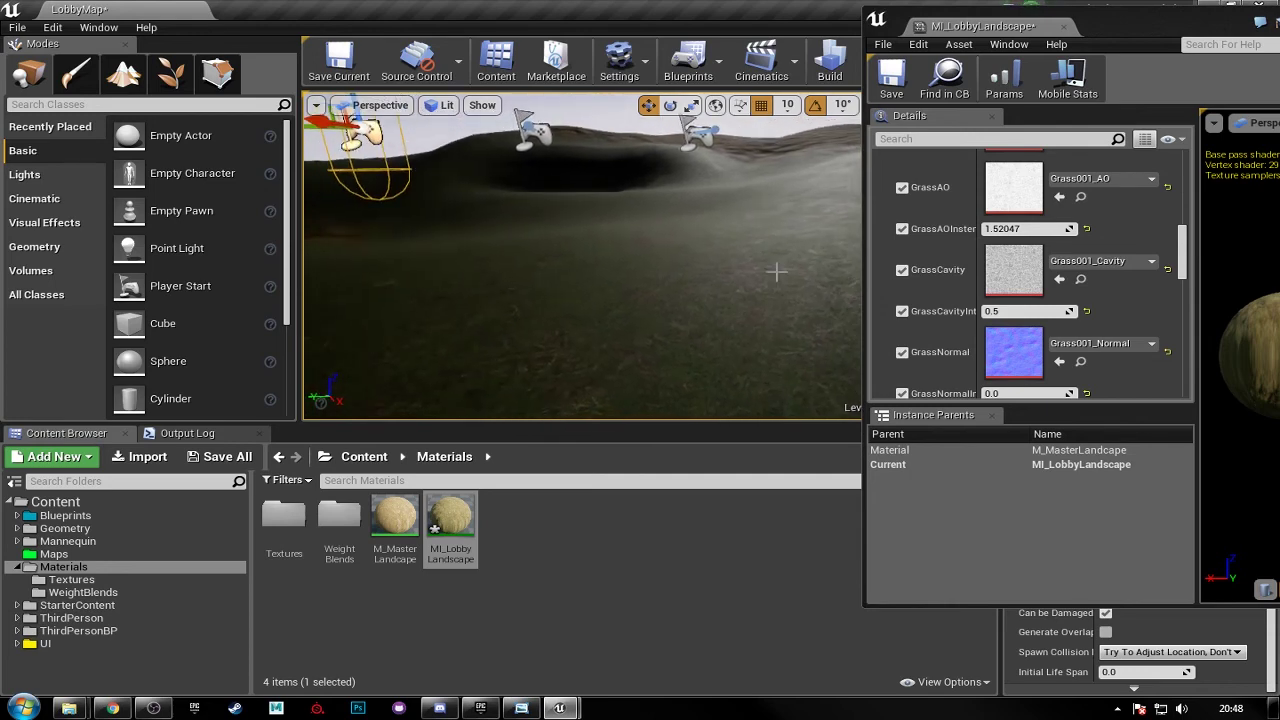
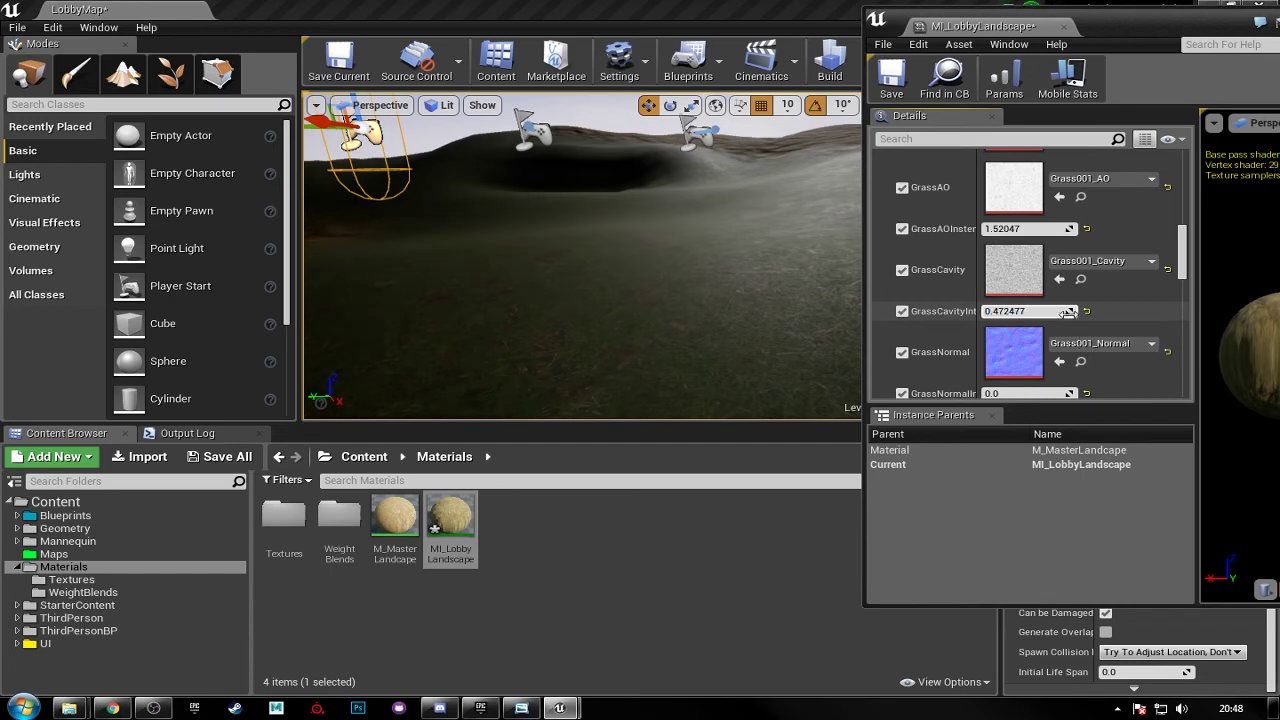
{"action": "left_click", "coordinate": [1058, 313]}
- Set the grass normal intensity to 0.65, checking the surface relief from several viewing angles
{"action": "scroll", "coordinate": [1048, 345], "scroll_direction": "down", "scroll_amount": 2}
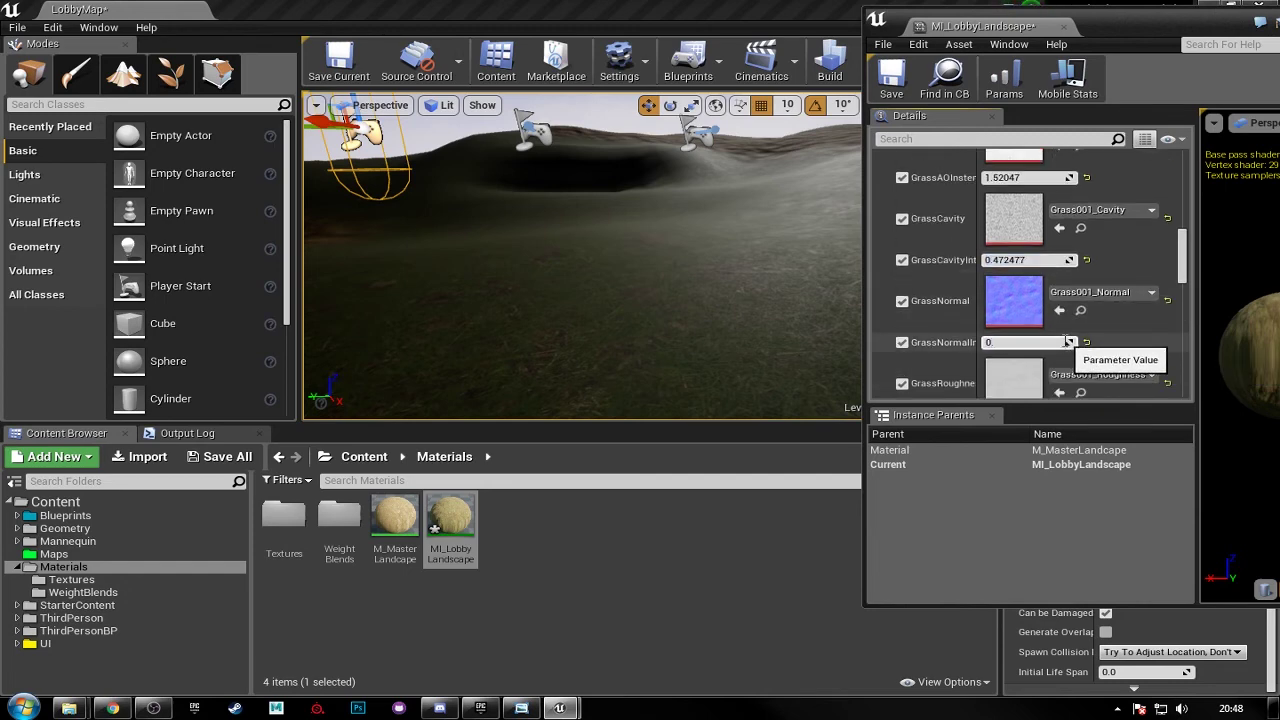
{"action": "key", "text": "Return"}
{"action": "right_click_drag", "start_coordinate": [789, 269], "coordinate": [764, 285]}
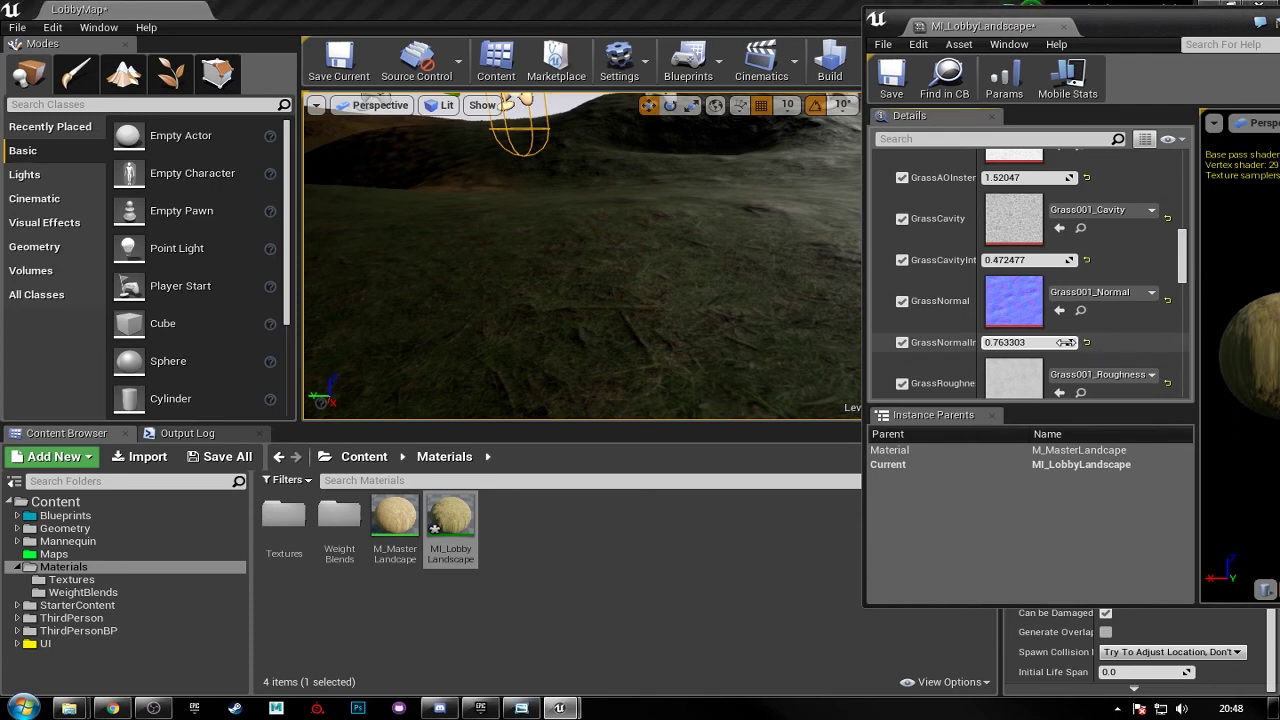
{"action": "right_click_drag", "start_coordinate": [771, 306], "coordinate": [778, 285]}
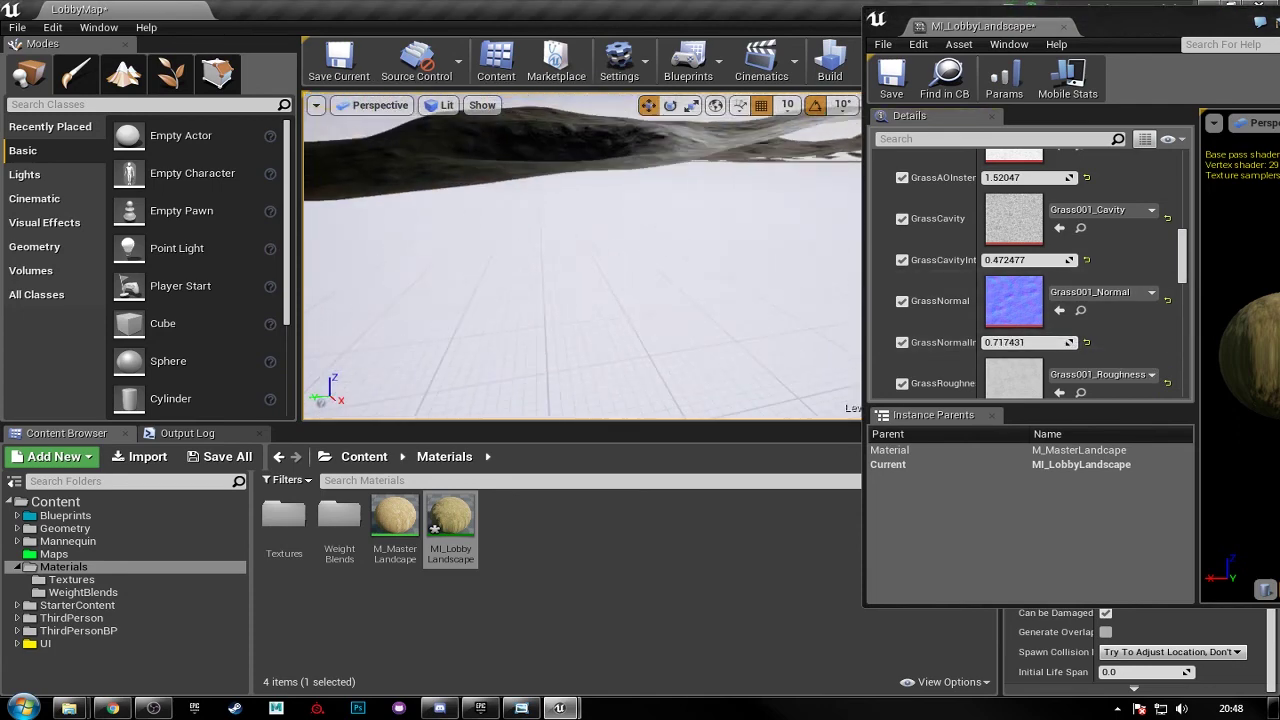
{"action": "key", "text": "g"}
{"action": "right_click_drag", "start_coordinate": [778, 285], "coordinate": [730, 372]}
{"action": "left_click", "coordinate": [1020, 342]}
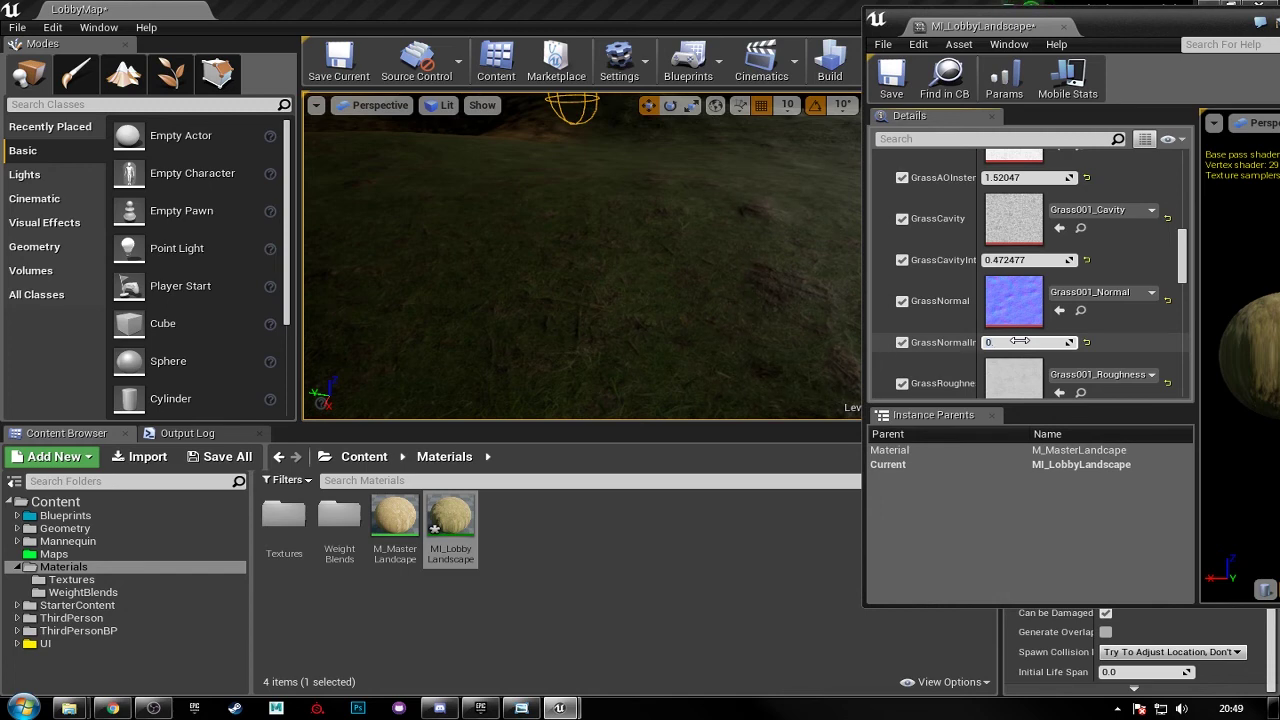
{"action": "right_click_drag", "start_coordinate": [778, 256], "coordinate": [808, 242]}
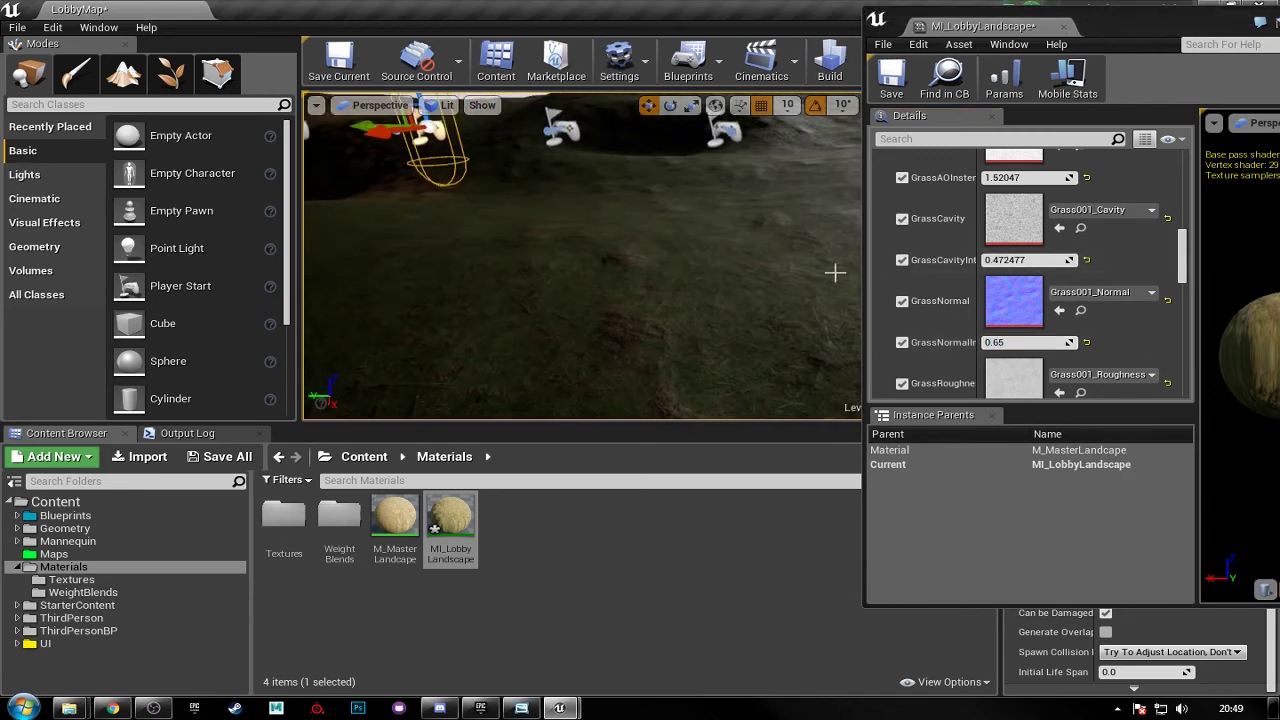
- Set GrassRoughnessMax to 0.91, GrassRoughnessMin to about 0.36 and GrassSpecular to about 0.05
{"action": "scroll", "coordinate": [990, 341], "scroll_direction": "down", "scroll_amount": 3}
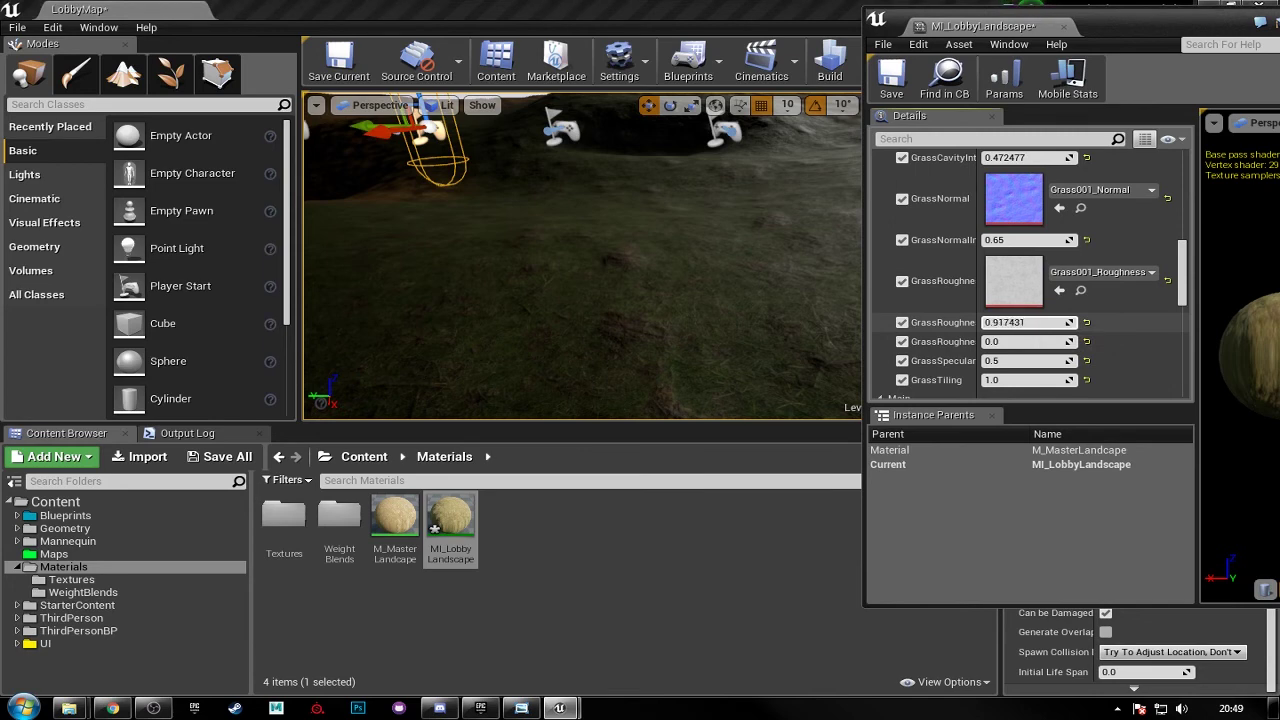
{"action": "left_click_drag", "start_coordinate": [1020, 322], "coordinate": [1022, 322]}
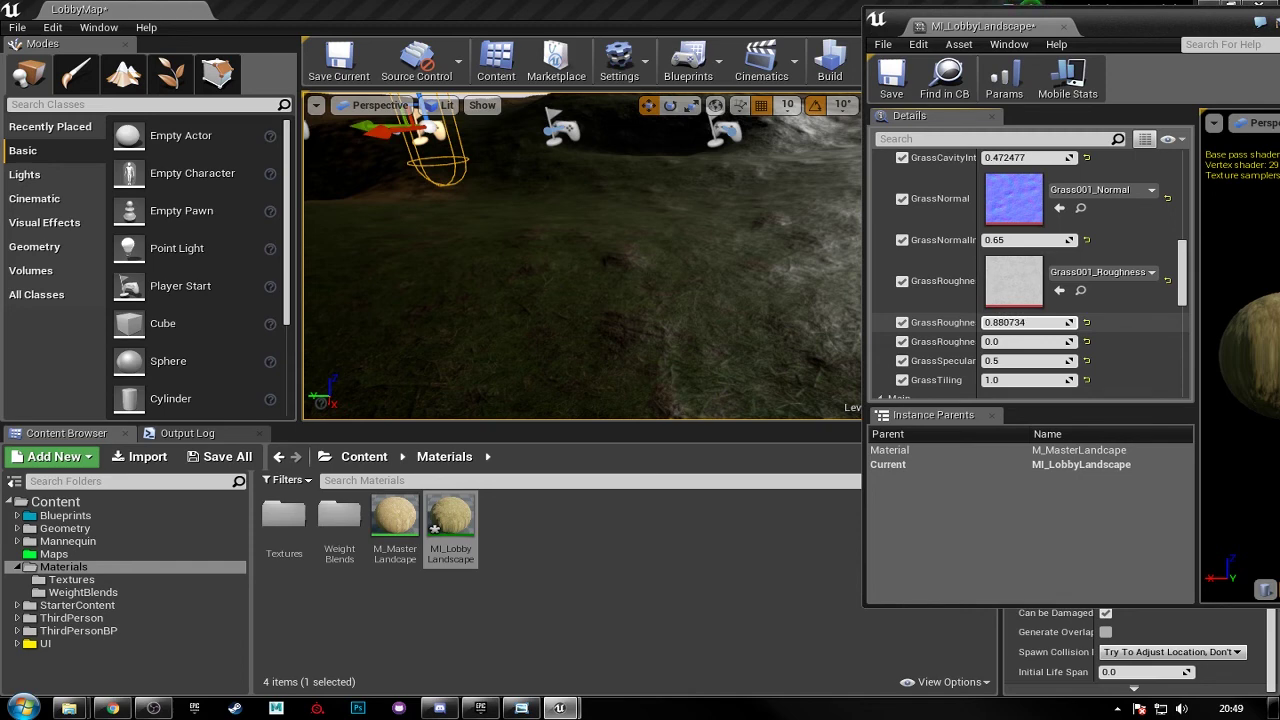
{"action": "left_click", "coordinate": [1020, 322]}
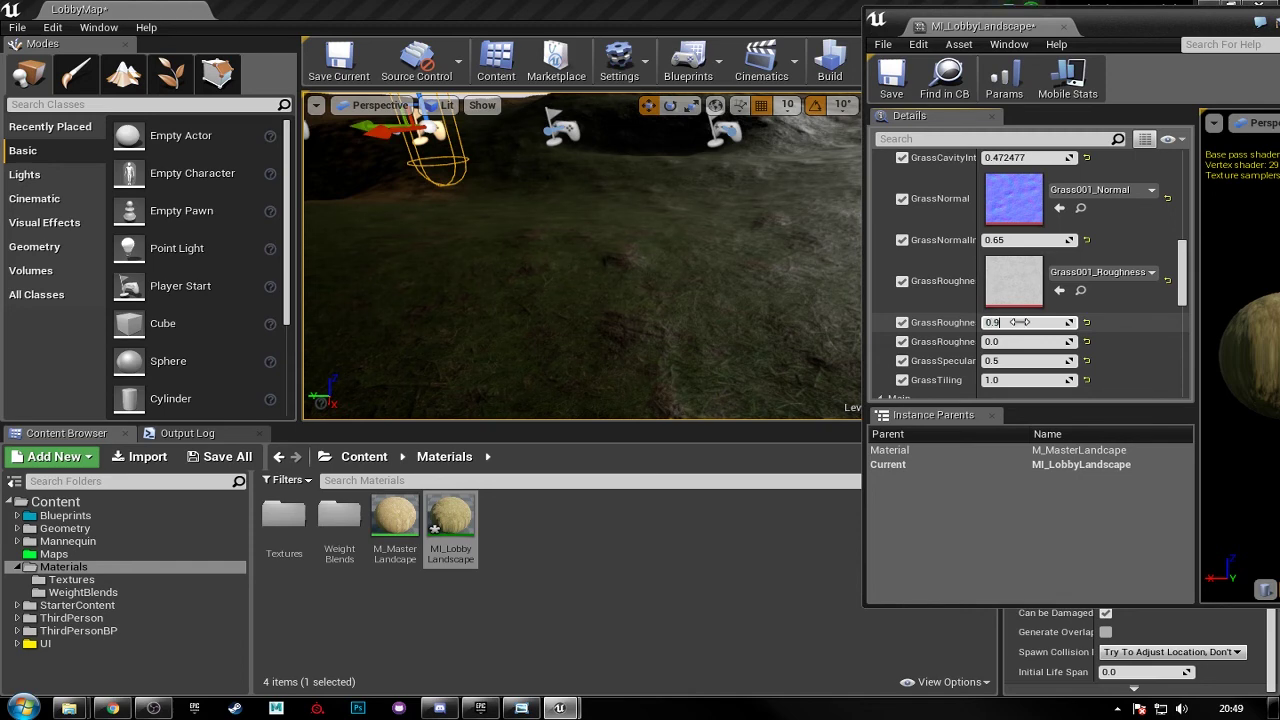
{"action": "key", "text": "Return"}
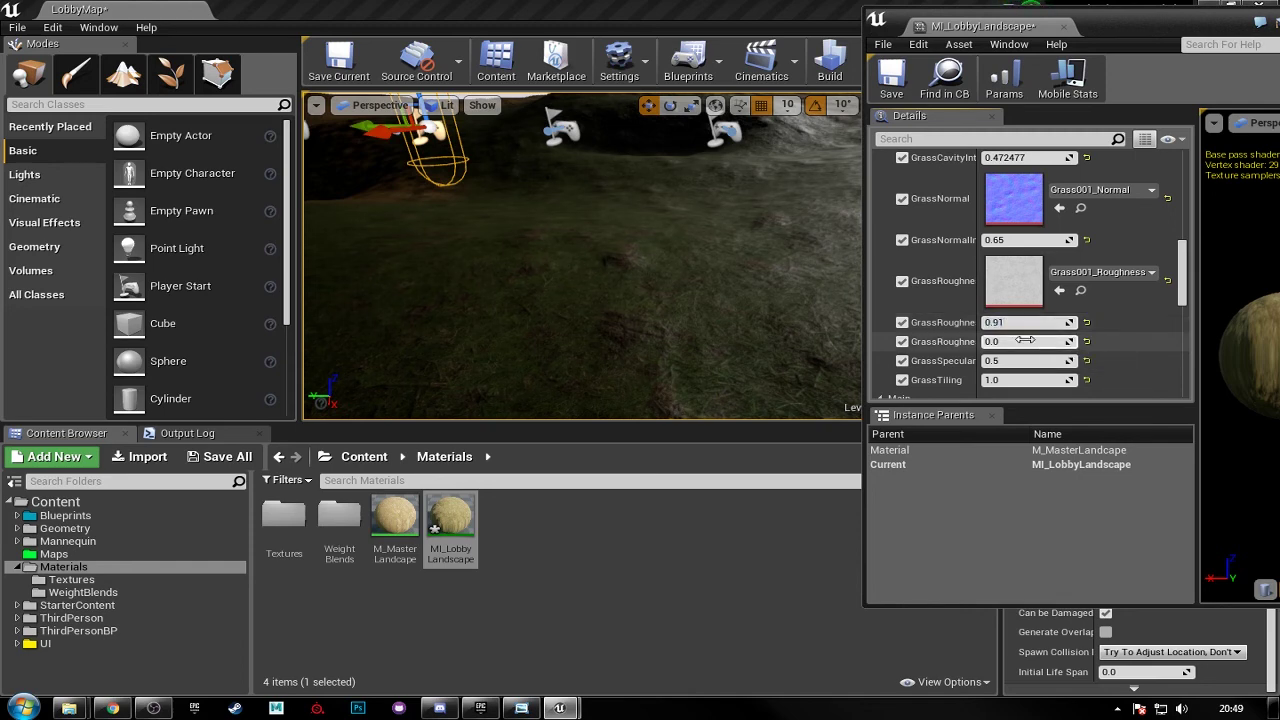
{"action": "left_click_drag", "start_coordinate": [1022, 341], "coordinate": [1028, 341]}
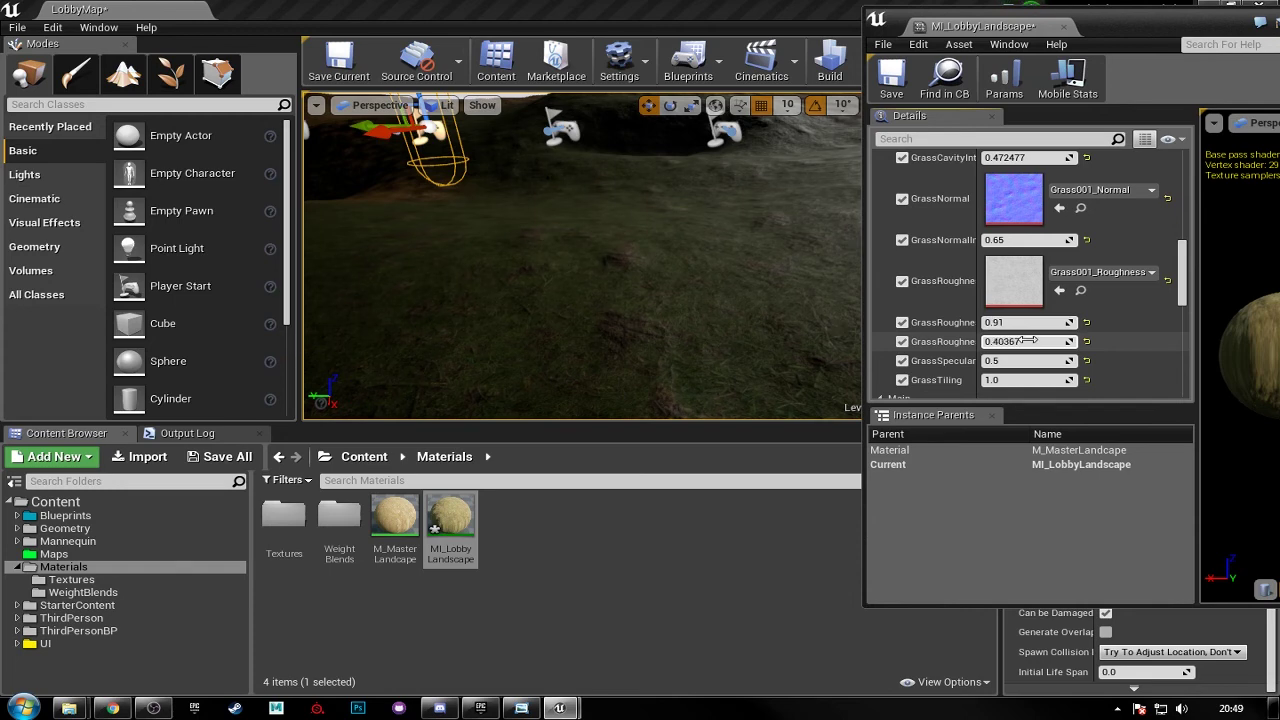
{"action": "right_click_drag", "start_coordinate": [809, 306], "coordinate": [759, 258]}
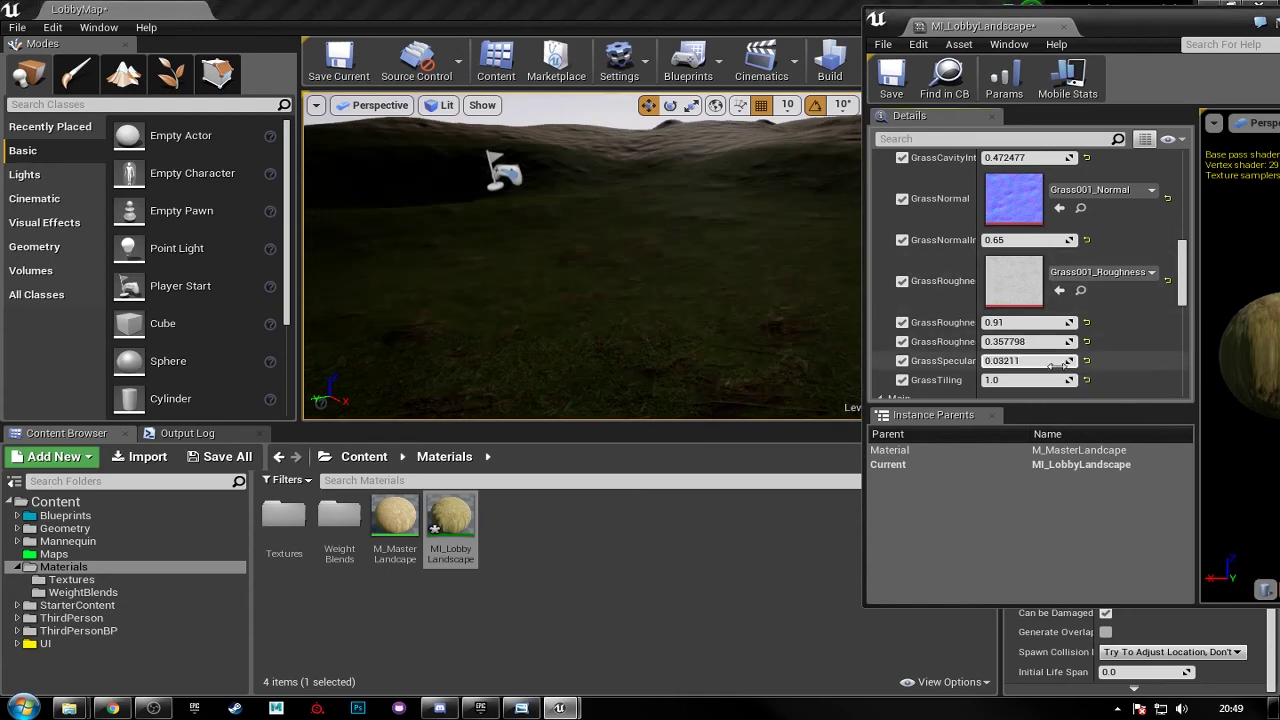
{"action": "left_click_drag", "start_coordinate": [1050, 361], "coordinate": [1055, 366]}
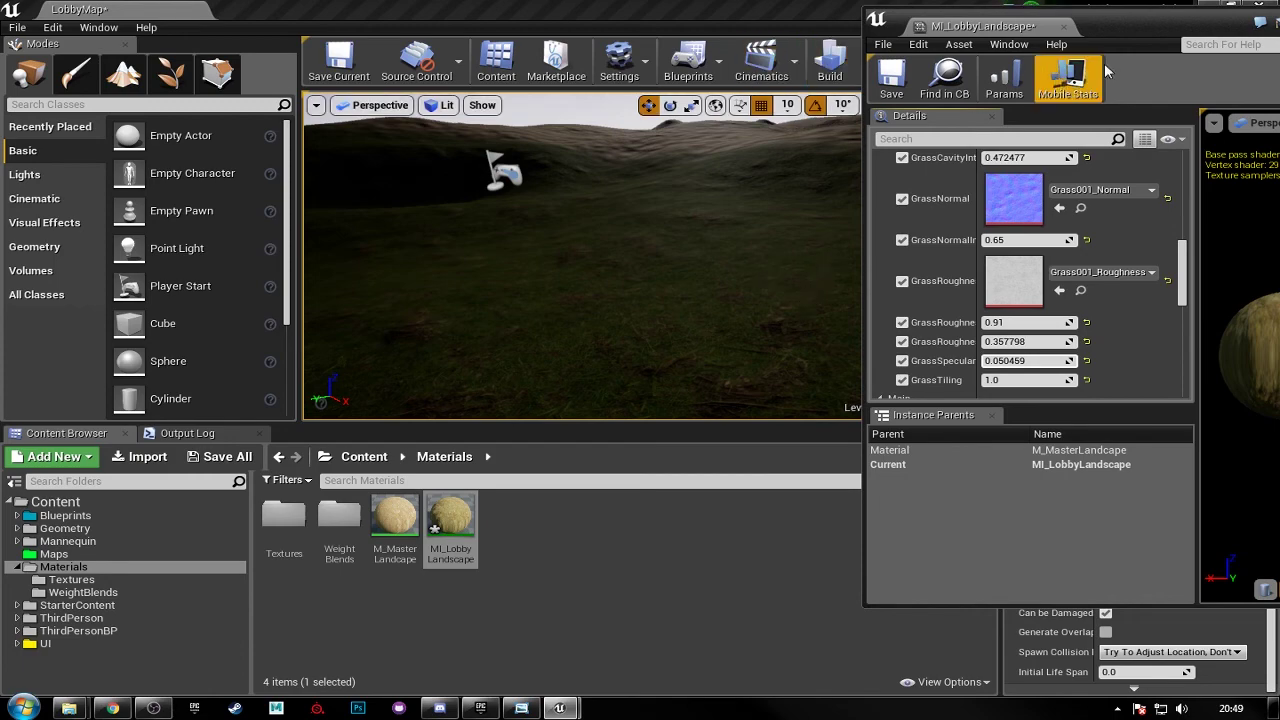
- Move the material instance window aside, playtest the blend between grass, dirt and mud with the character, and end the preview
{"action": "left_click_drag", "start_coordinate": [1128, 19], "coordinate": [1279, 54]}
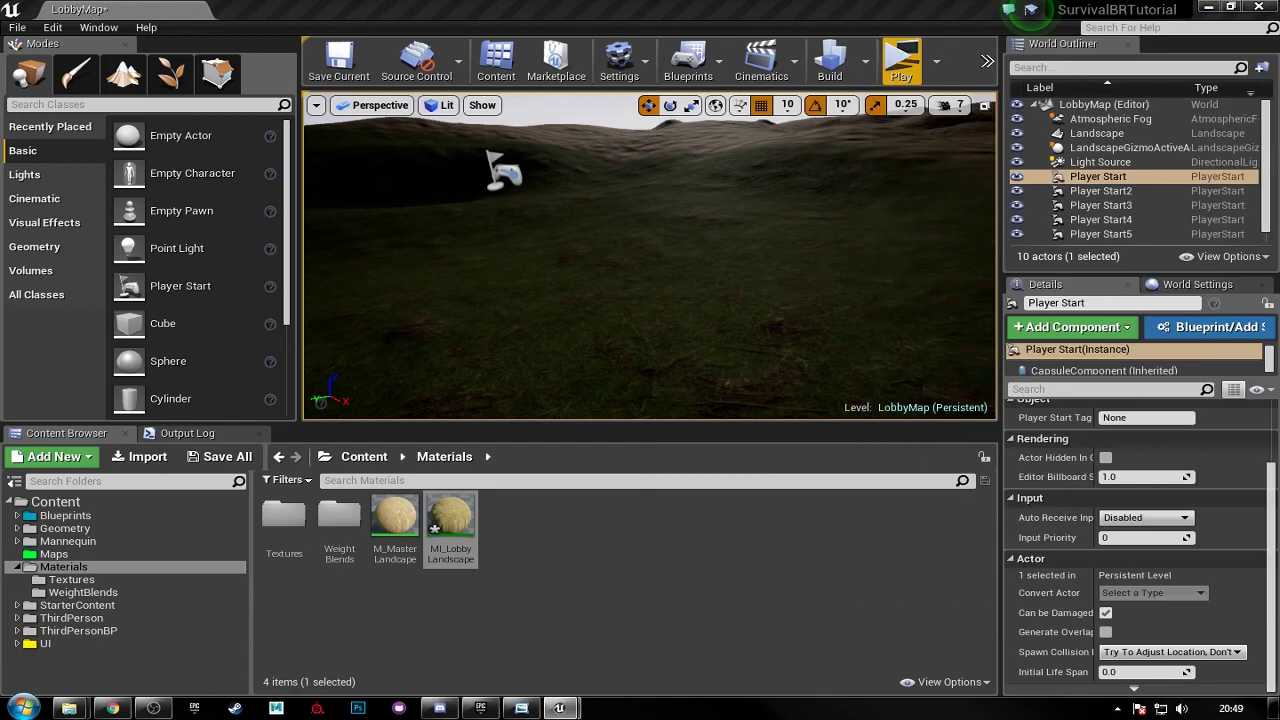
{"action": "left_click", "coordinate": [901, 60]}
{"action": "key", "text": "w"}
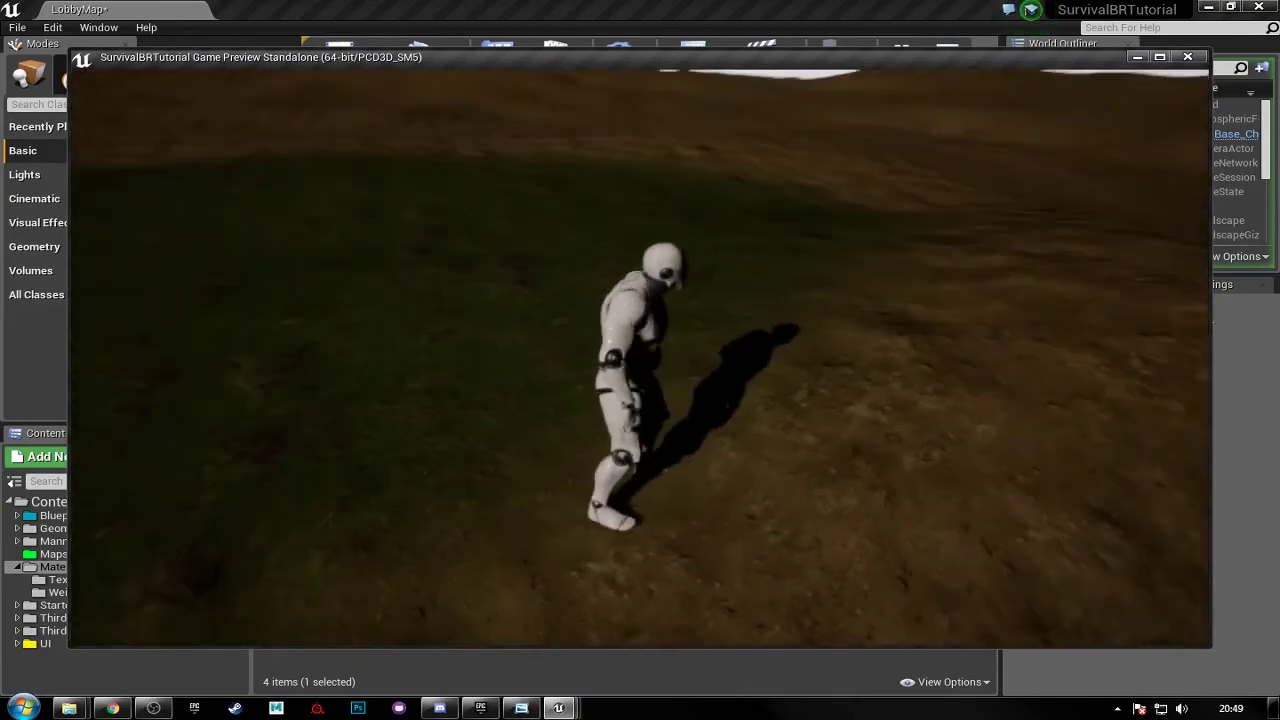
{"action": "key", "text": "s"}
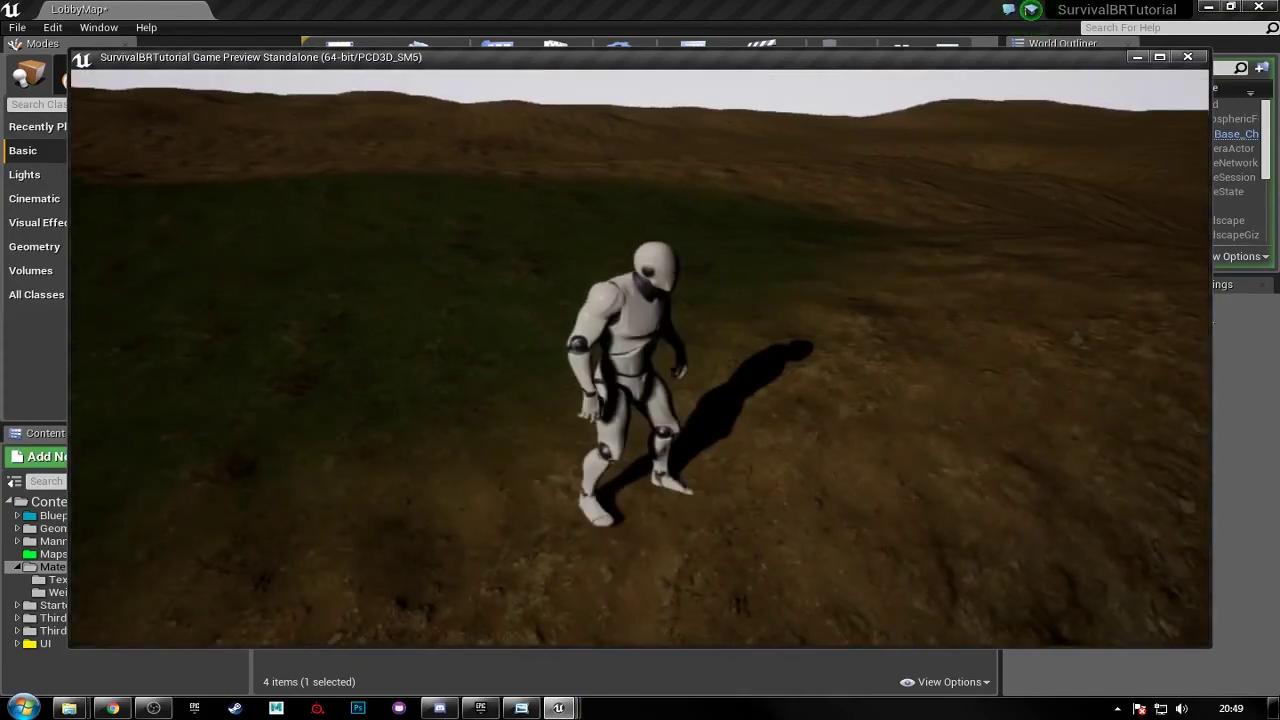
{"action": "key", "text": "w"}
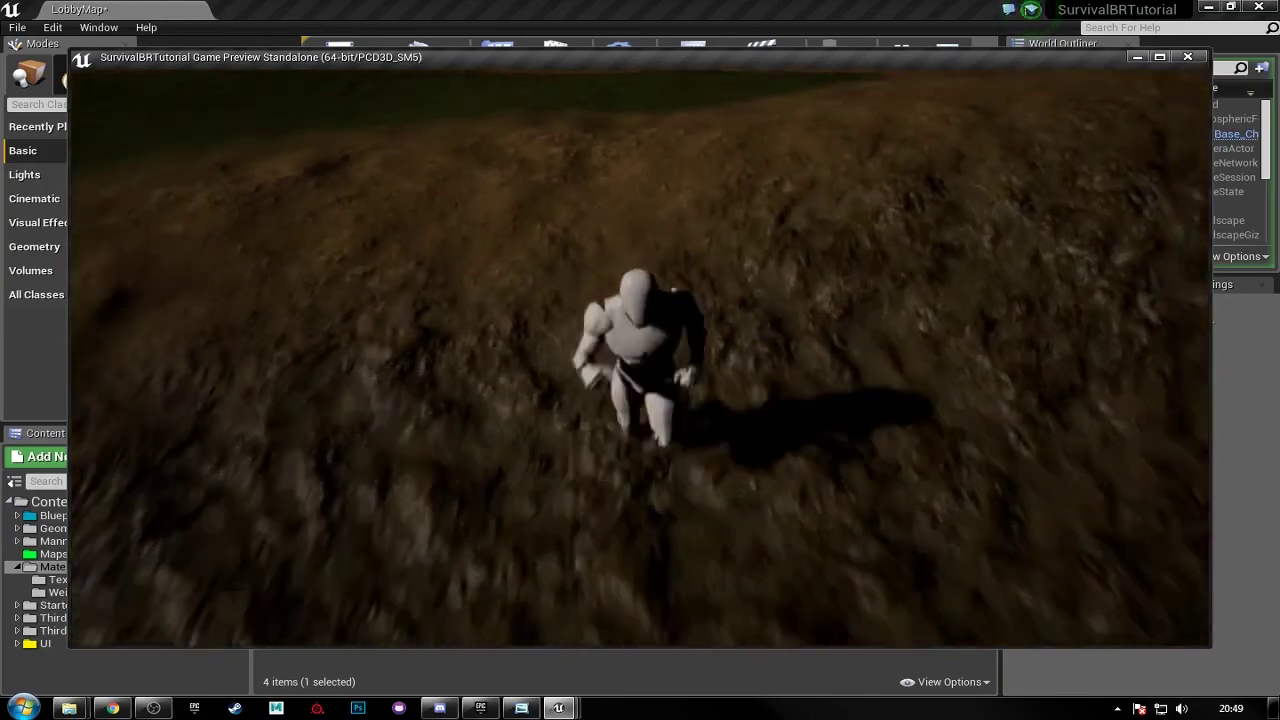
{"action": "key", "text": "d"}
{"action": "key", "text": "w"}
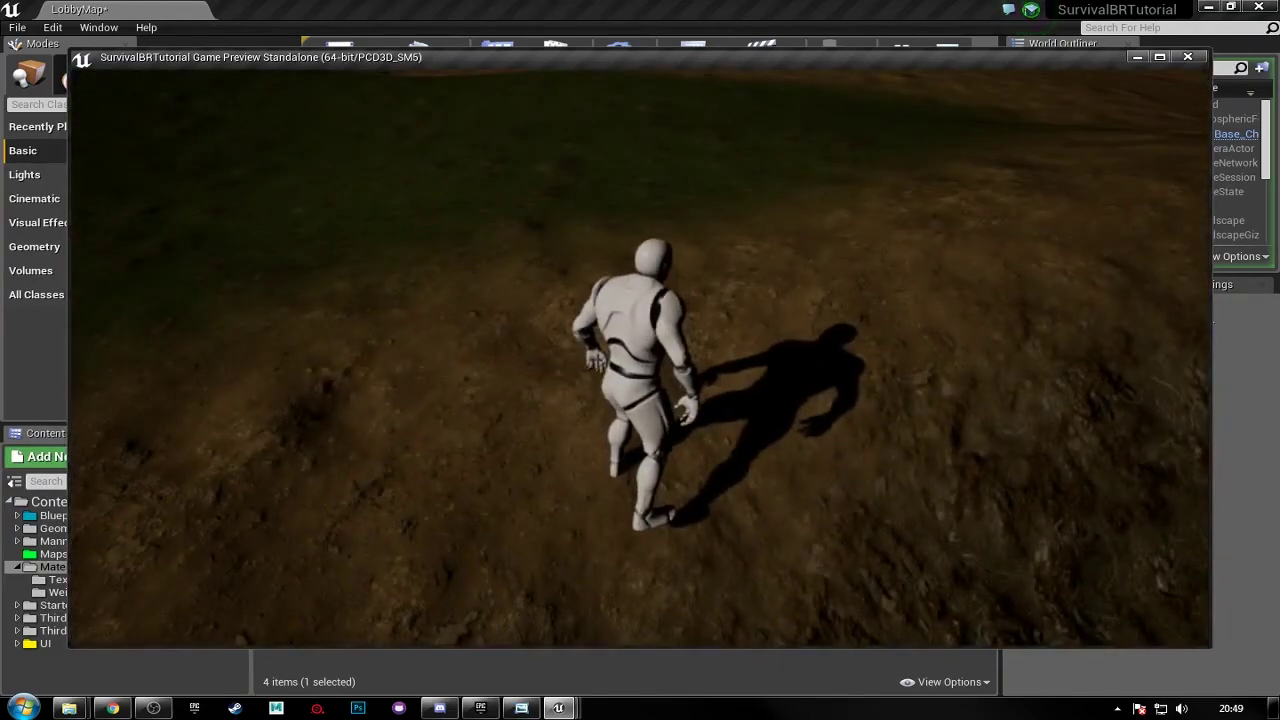
{"action": "key", "text": "Escape"}
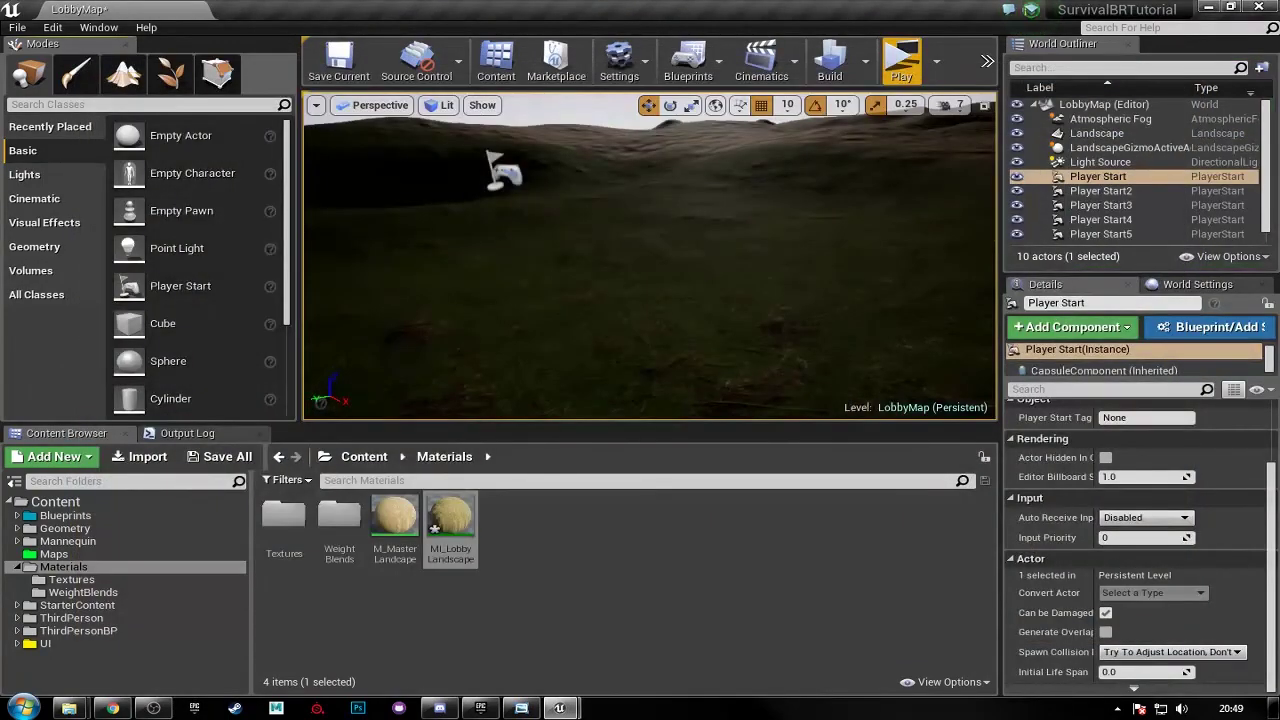
- Return to landscape painting above the dirt and grass border, keep the Grass layer selected, and set the brush size to 30
{"action": "right_click_drag", "start_coordinate": [843, 252], "coordinate": [729, 254]}
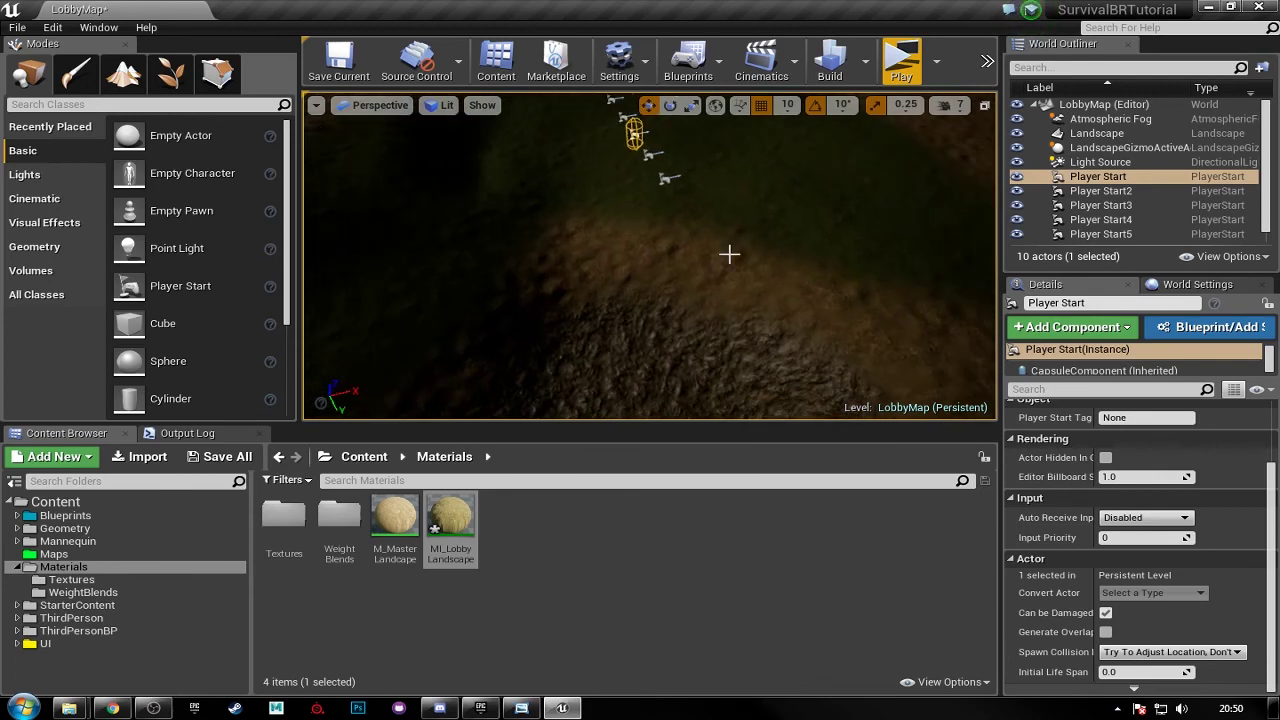
{"action": "left_click", "coordinate": [123, 73]}
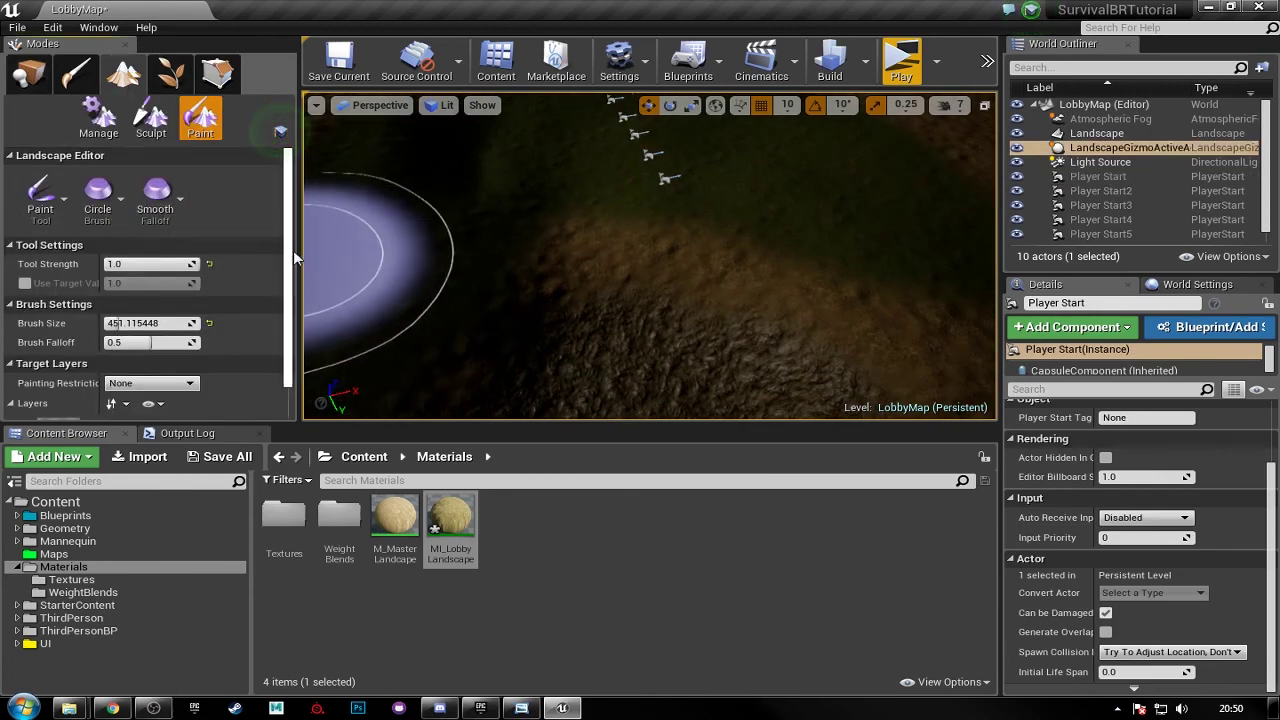
{"action": "left_click_drag", "start_coordinate": [293, 250], "coordinate": [295, 305]}
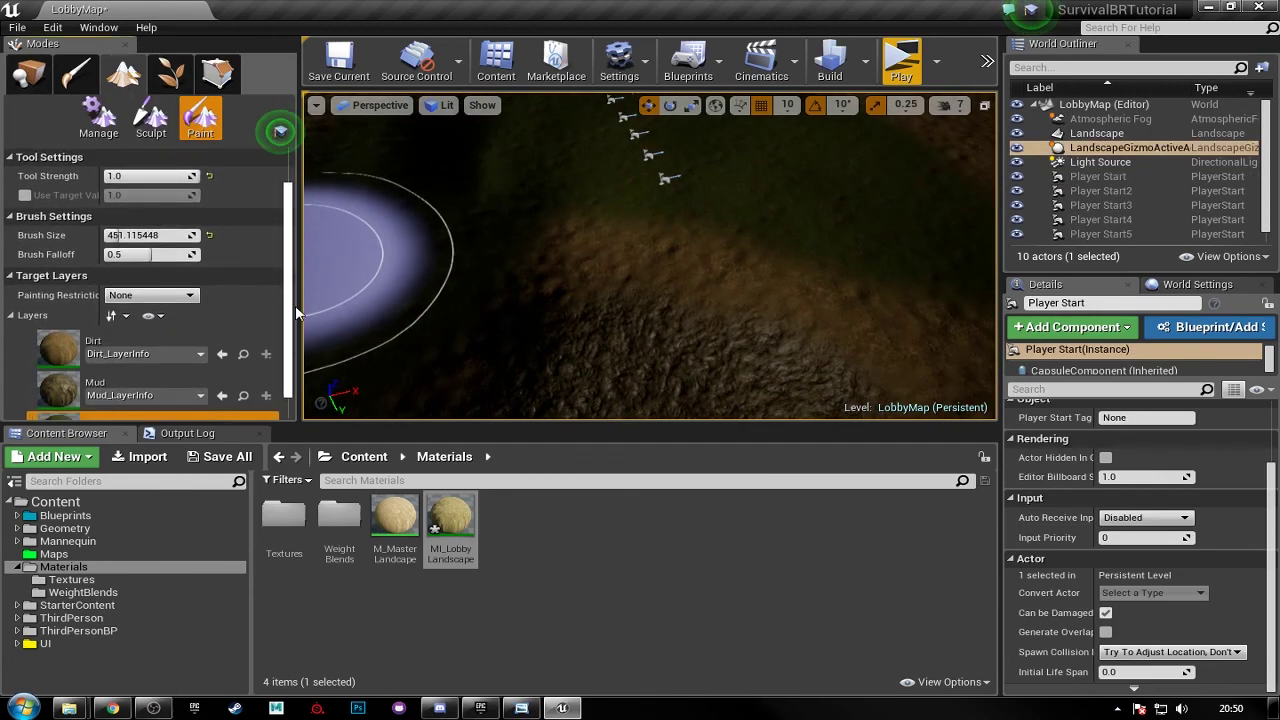
{"action": "left_click", "coordinate": [137, 350]}
{"action": "left_click", "coordinate": [165, 411]}
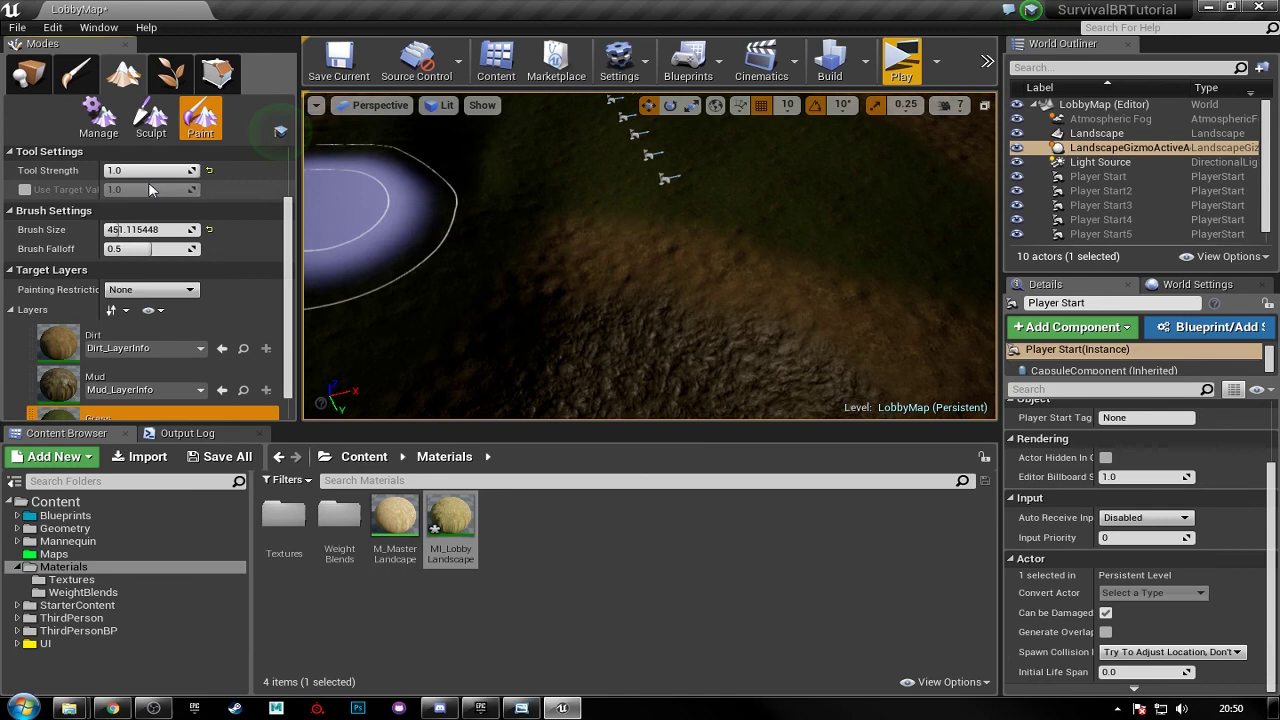
{"action": "left_click", "coordinate": [143, 229]}
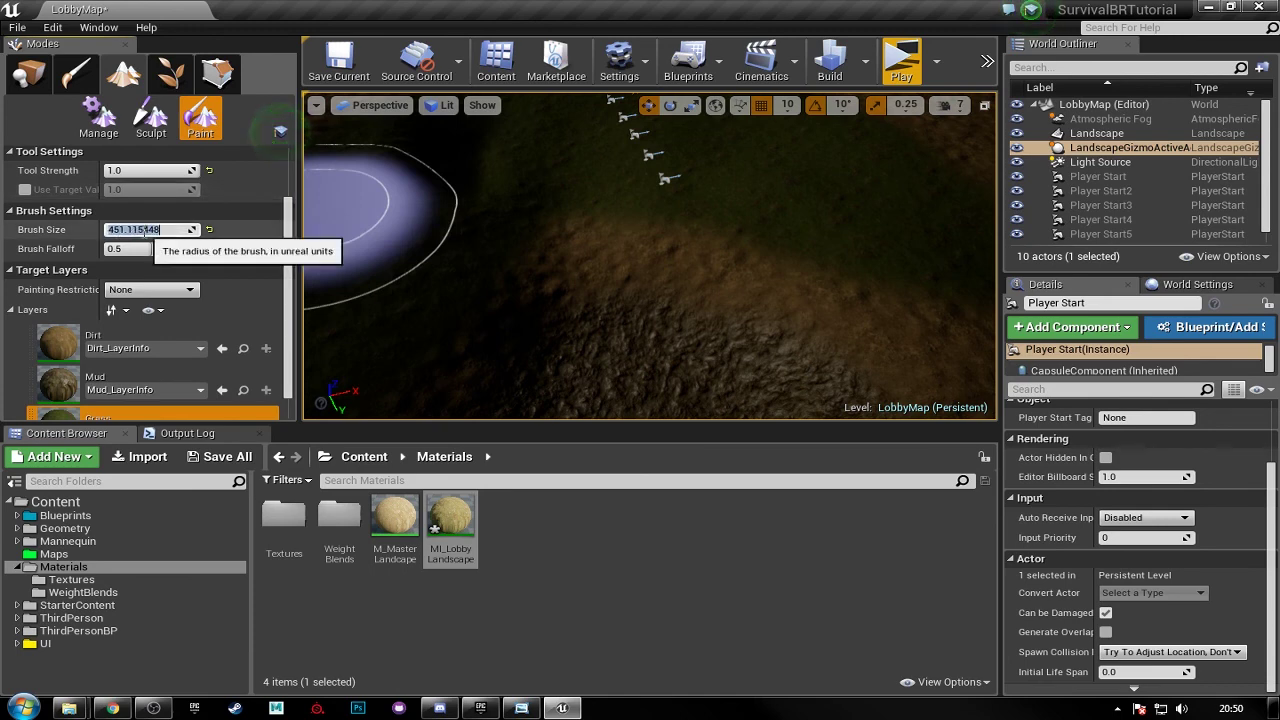
{"action": "key", "text": "Return"}
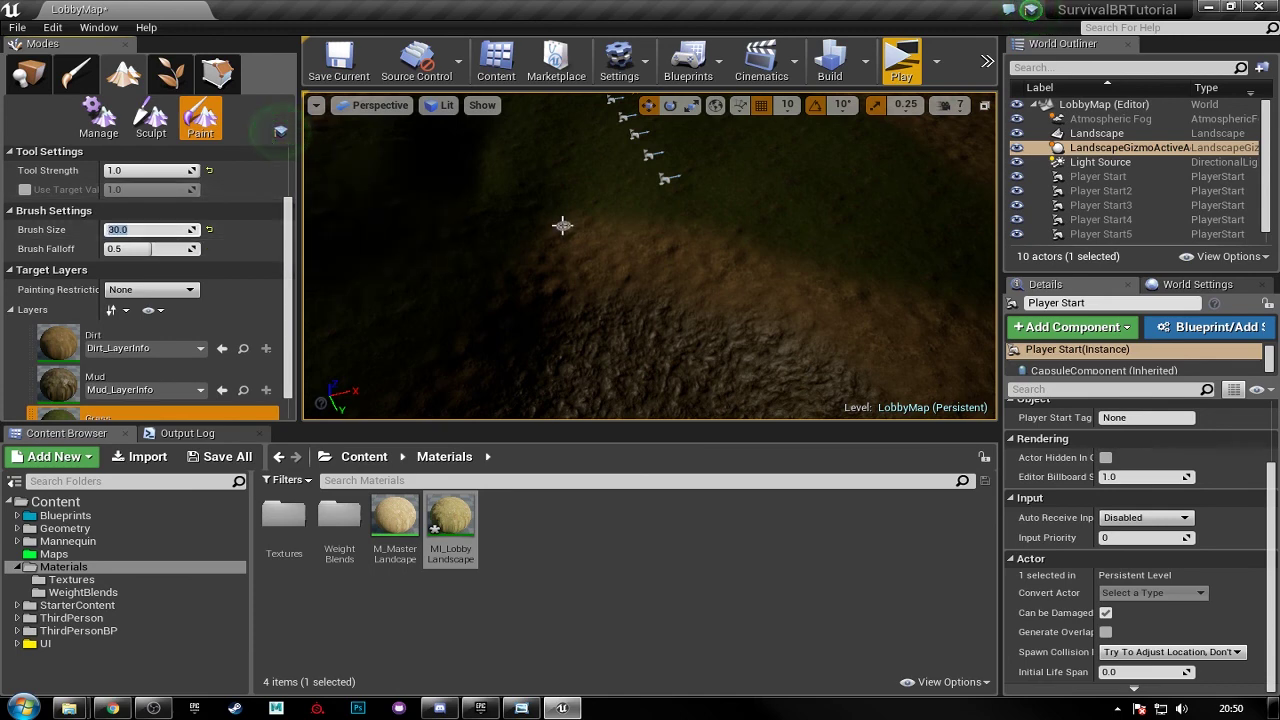
- Set the brush size to 80 and the tool strength to 0.3, and softly blend the grass edge into the surrounding dirt
{"action": "type", "text": "8"}
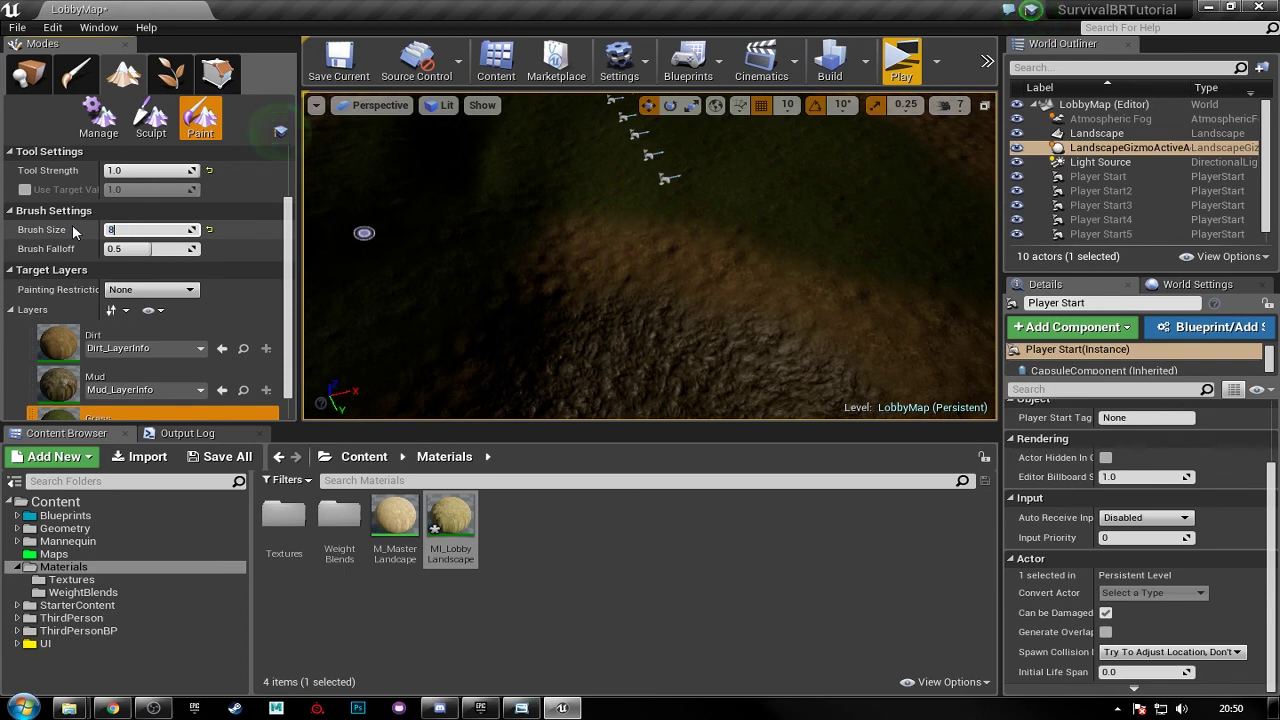
{"action": "type", "text": "0"}
{"action": "key", "text": "Return"}
{"action": "mouse_move", "coordinate": [726, 243]}
{"action": "right_mouse_down"}
{"action": "mouse_move", "coordinate": [760, 232]}
{"action": "mouse_move", "coordinate": [753, 268]}
{"action": "right_mouse_up"}
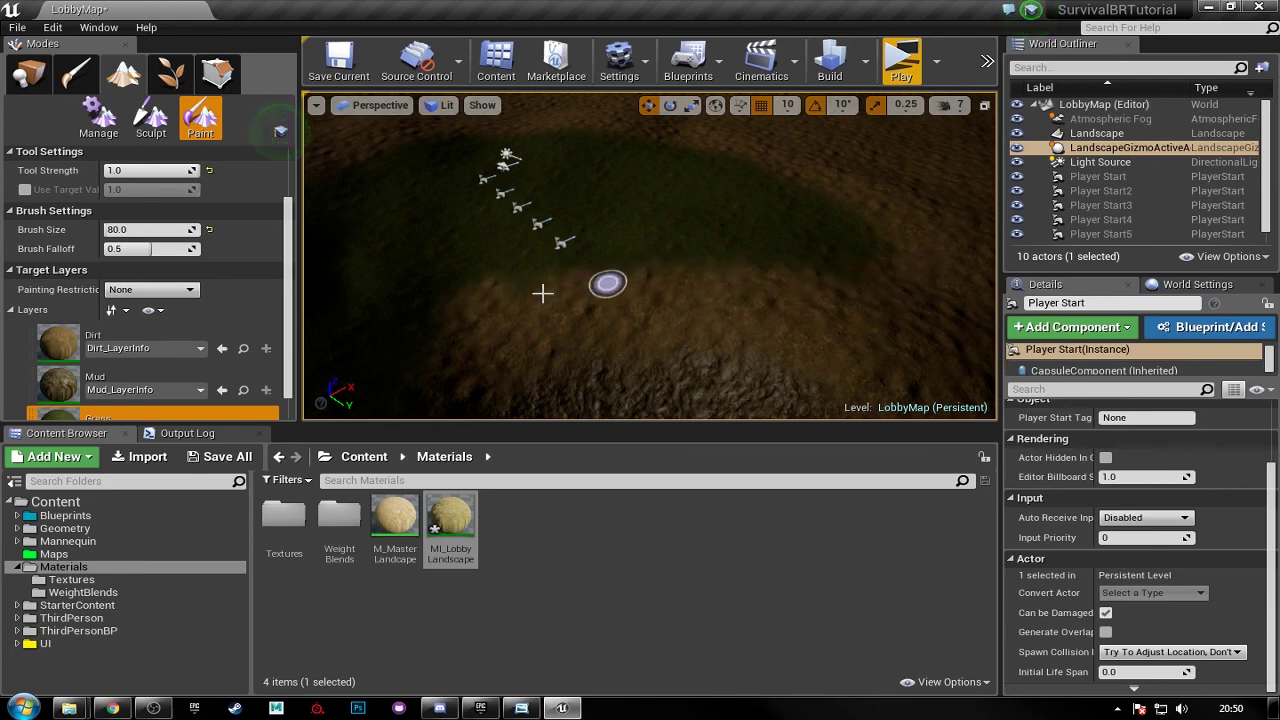
{"action": "mouse_move", "coordinate": [518, 296]}
{"action": "right_mouse_down"}
{"action": "mouse_move", "coordinate": [480, 298]}
{"action": "mouse_move", "coordinate": [543, 306]}
{"action": "right_mouse_up"}
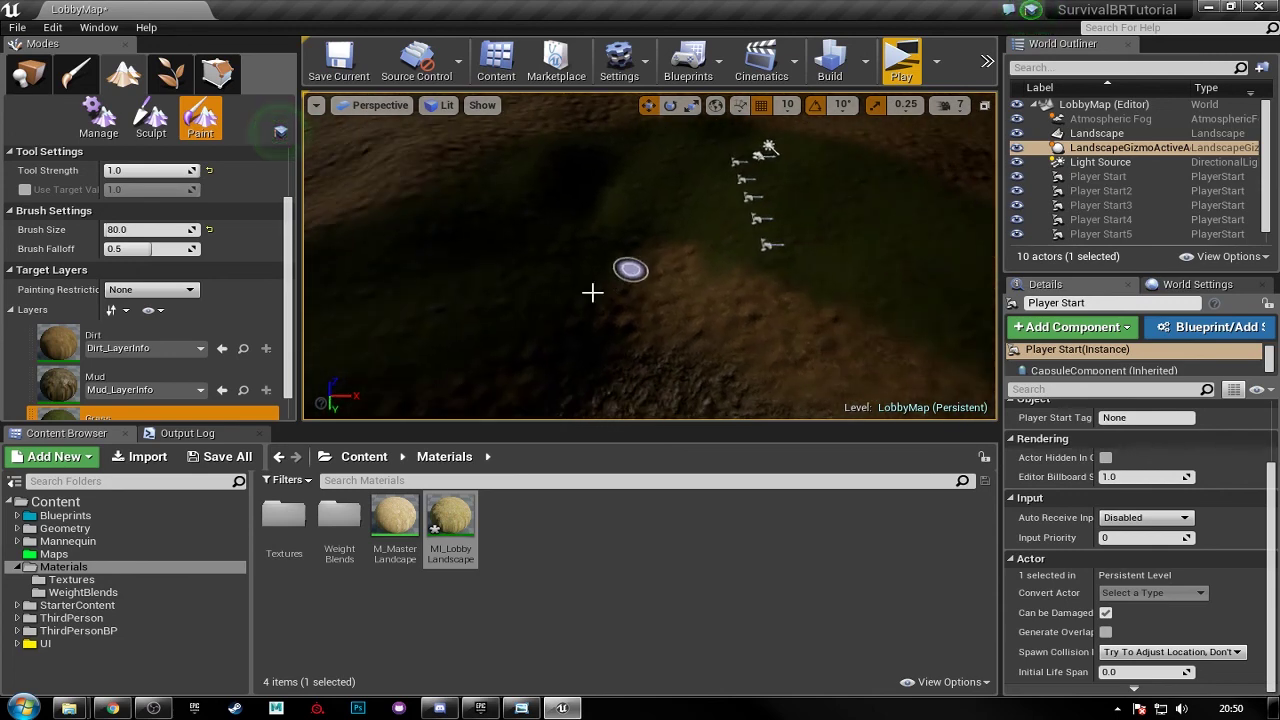
{"action": "right_click_drag", "start_coordinate": [428, 334], "coordinate": [557, 307]}
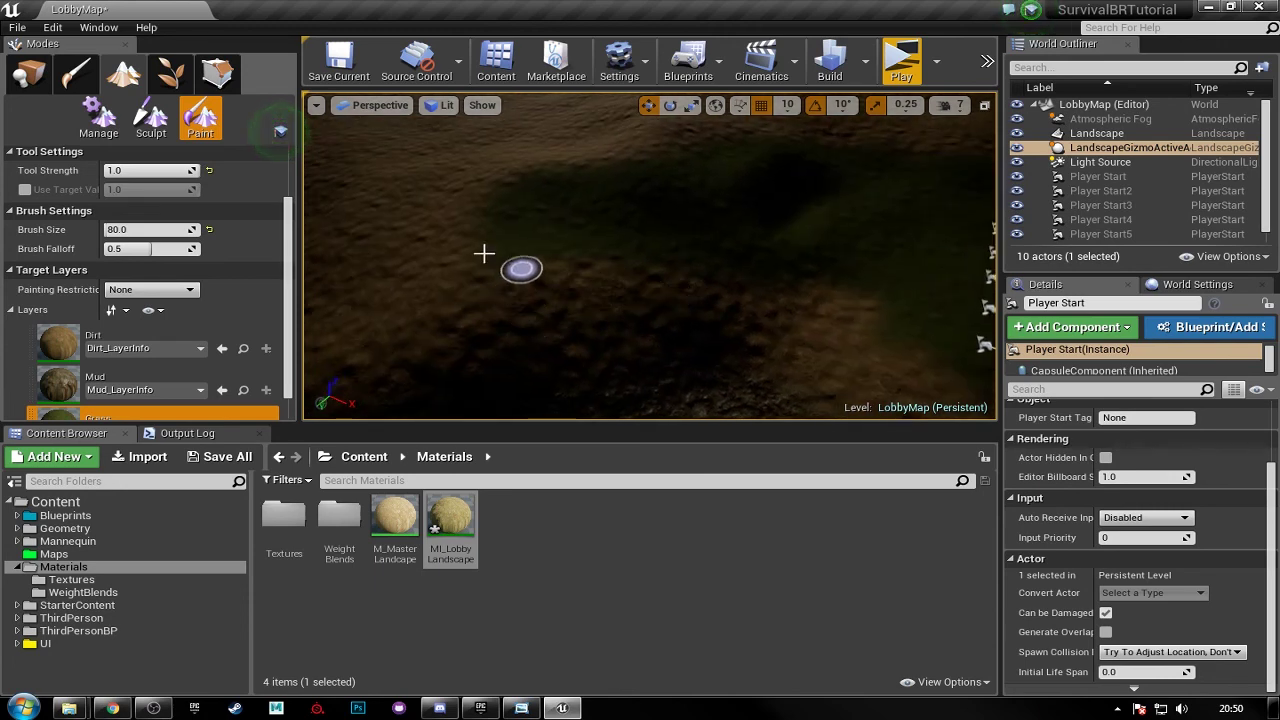
{"action": "mouse_move", "coordinate": [772, 300]}
{"action": "right_mouse_down"}
{"action": "mouse_move", "coordinate": [830, 318]}
{"action": "mouse_move", "coordinate": [794, 337]}
{"action": "right_mouse_up"}
{"action": "left_click", "coordinate": [142, 171]}
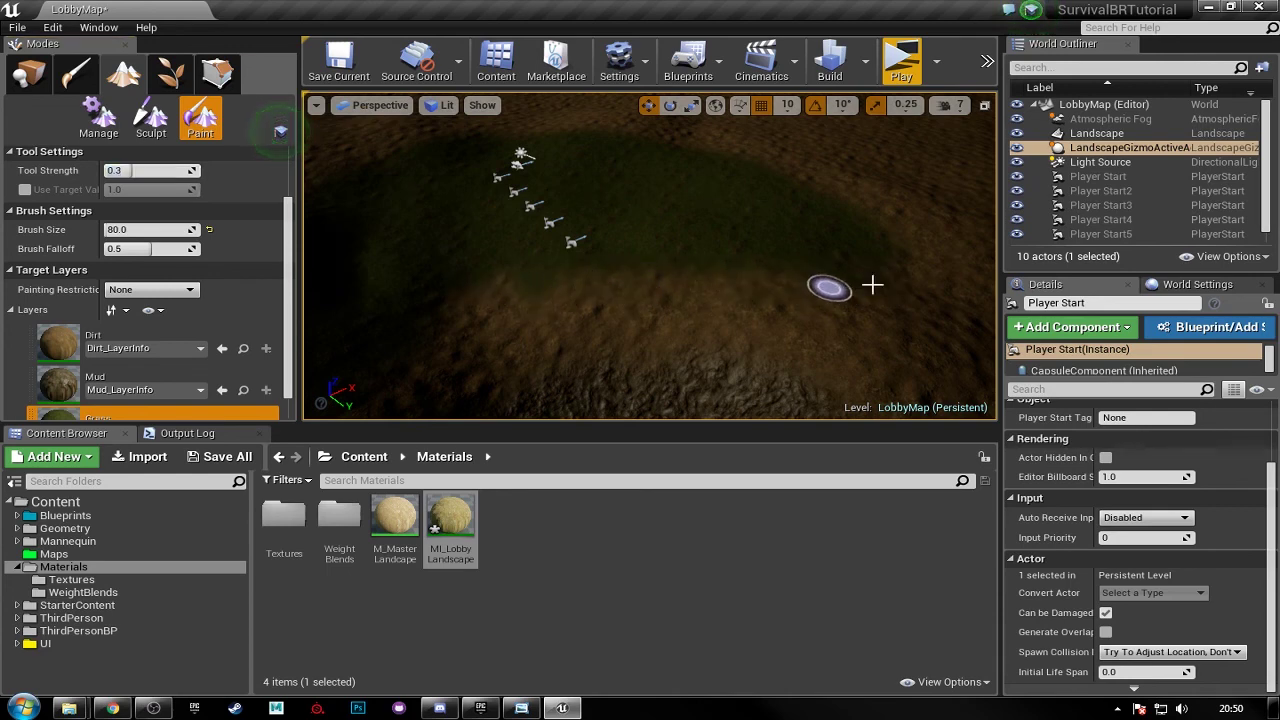
{"action": "middle_click_drag", "start_coordinate": [551, 290], "coordinate": [662, 282]}
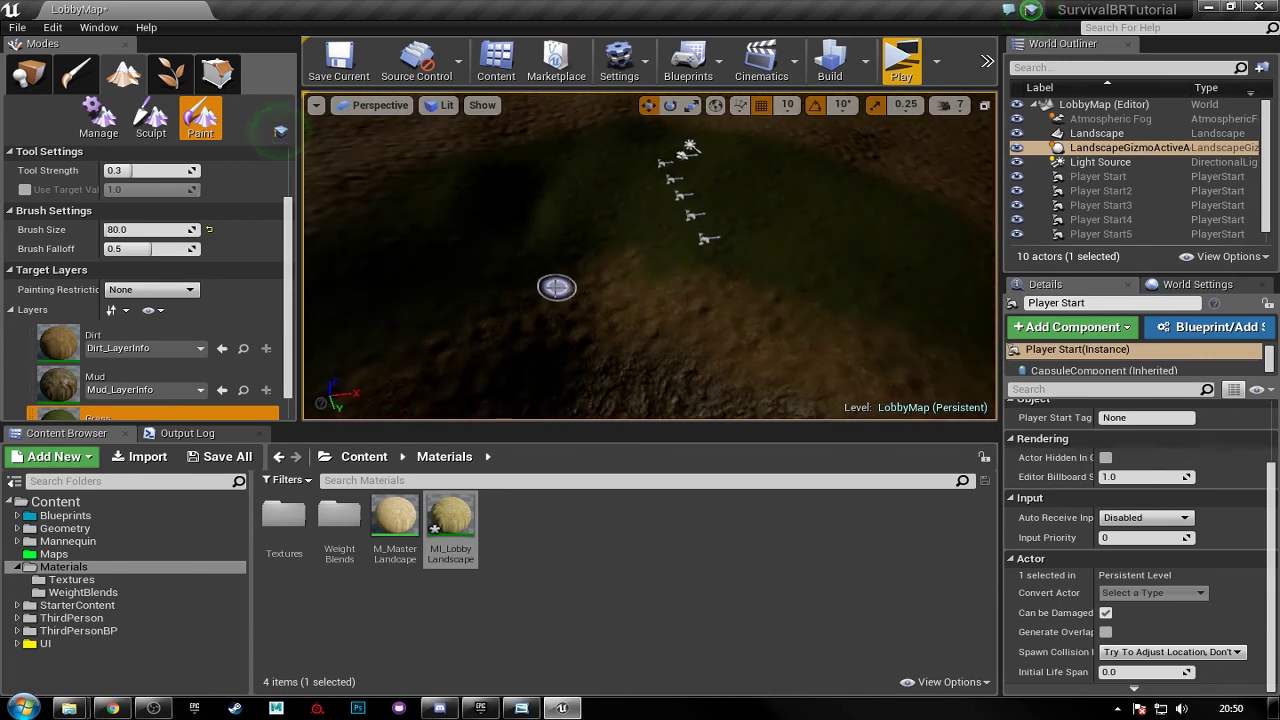
{"action": "middle_click_drag", "start_coordinate": [457, 330], "coordinate": [556, 300]}
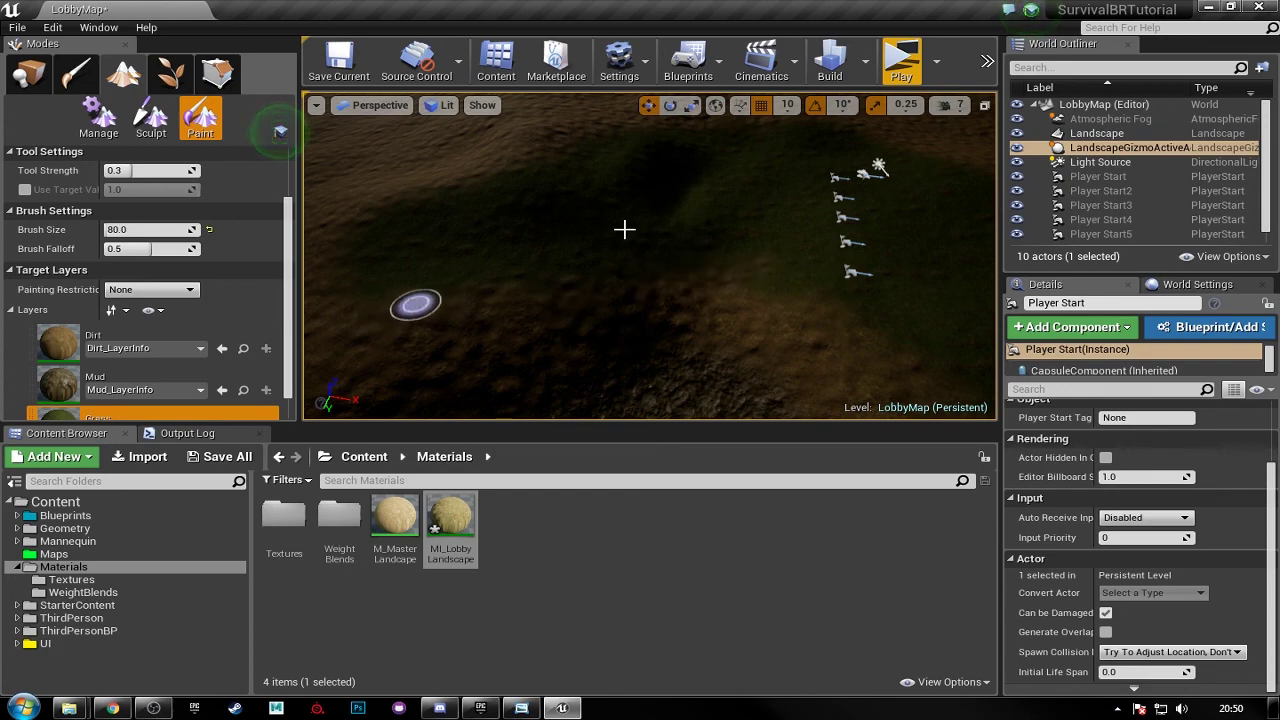
- Playtest the level, run the character along the grass, dirt and mud borders to check the blending, and end the preview
{"action": "left_click", "coordinate": [901, 62]}
{"action": "key", "text": "w"}
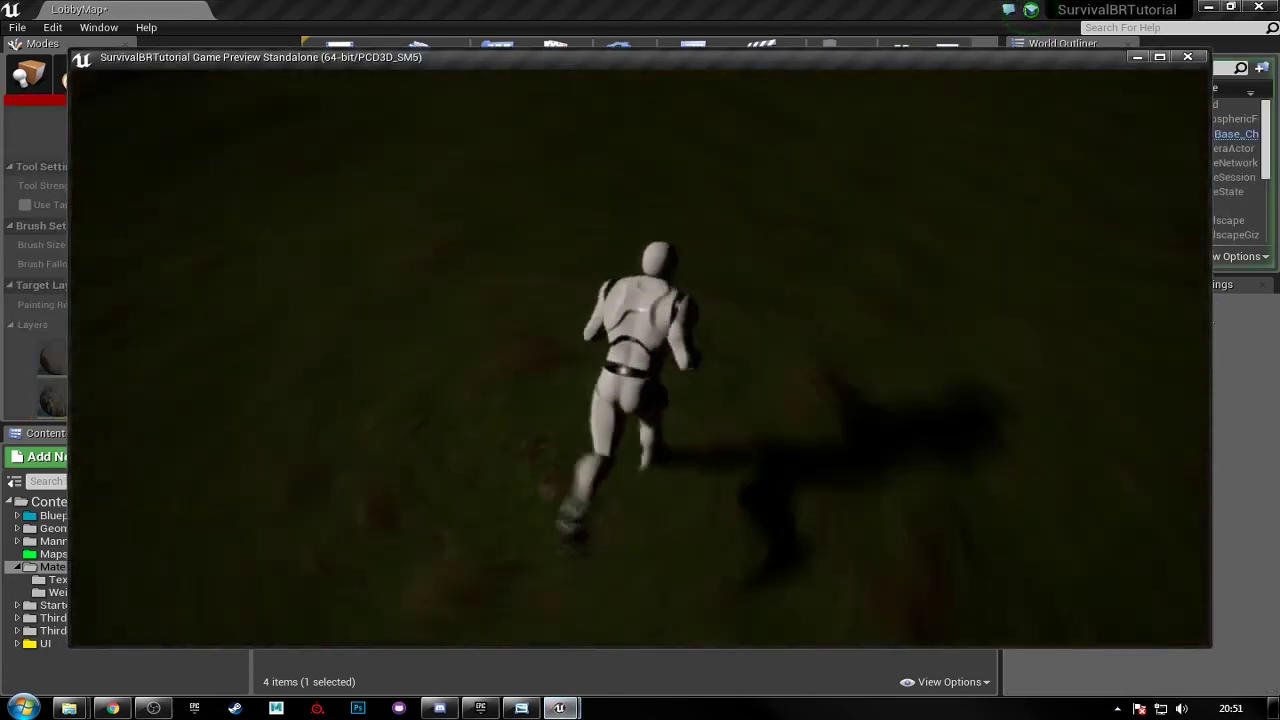
{"action": "key", "text": "w"}
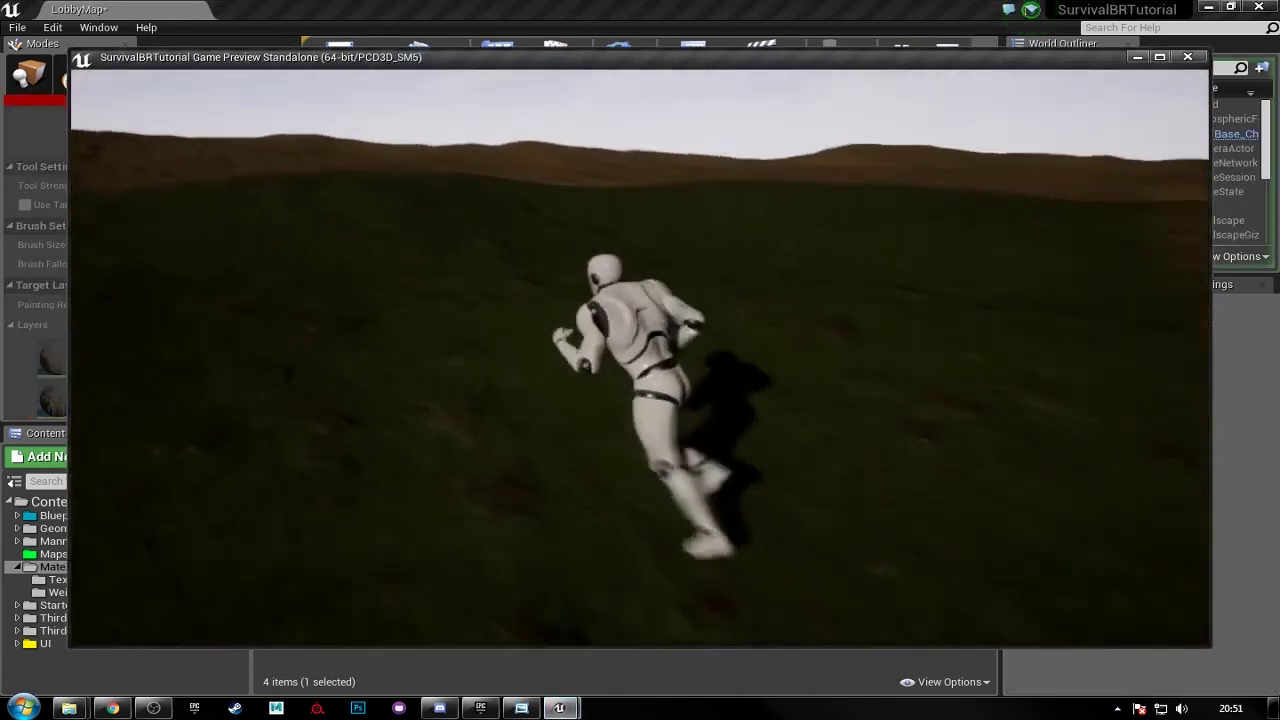
{"action": "key", "text": "w"}
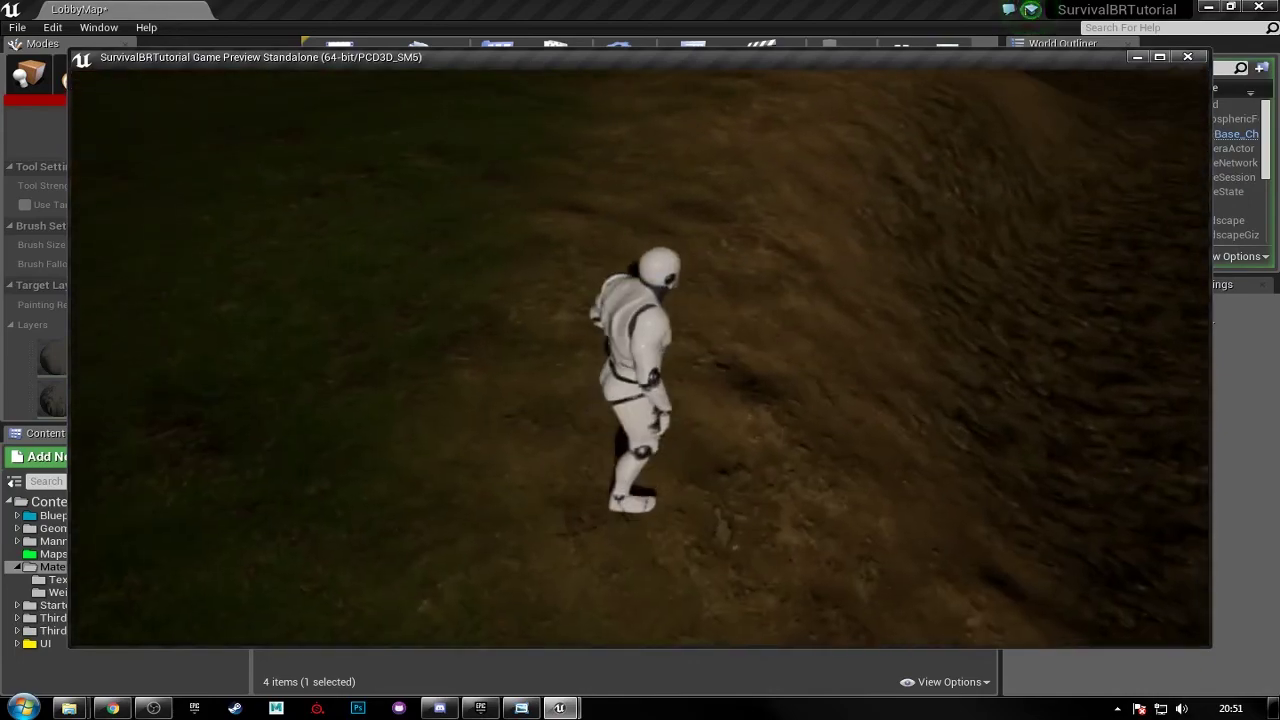
{"action": "key", "text": "w"}
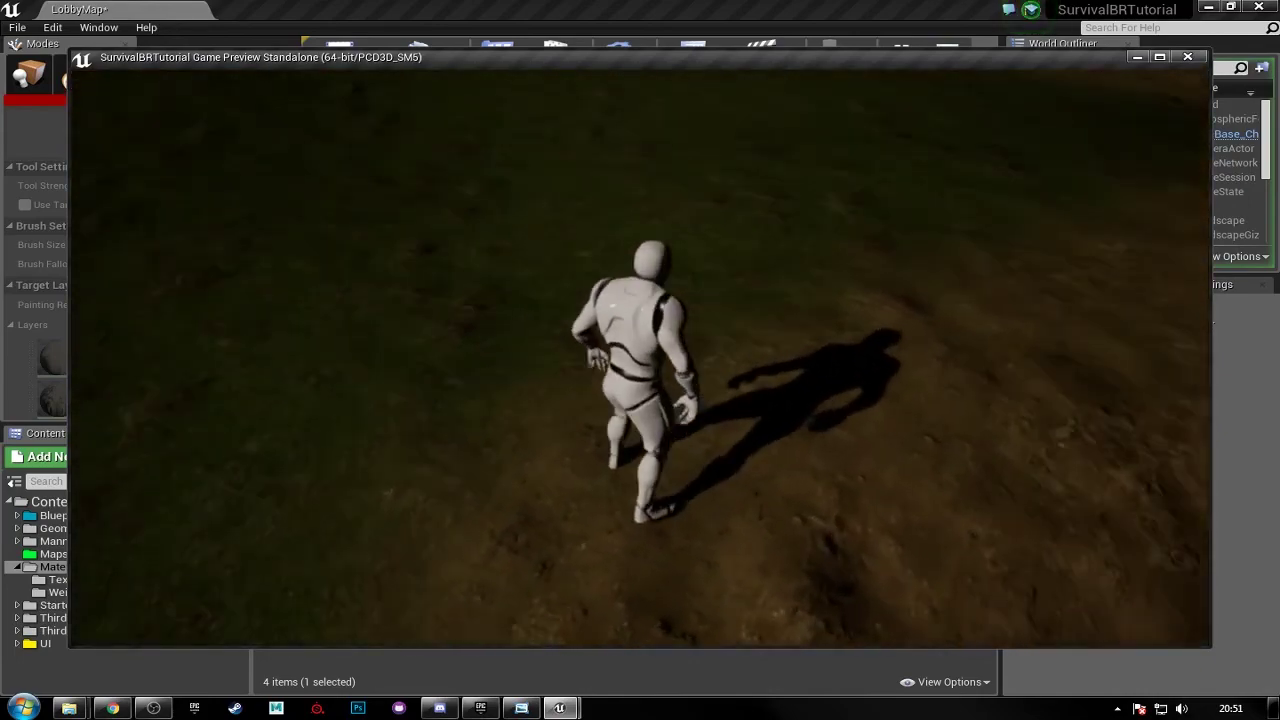
{"action": "key", "text": "w"}
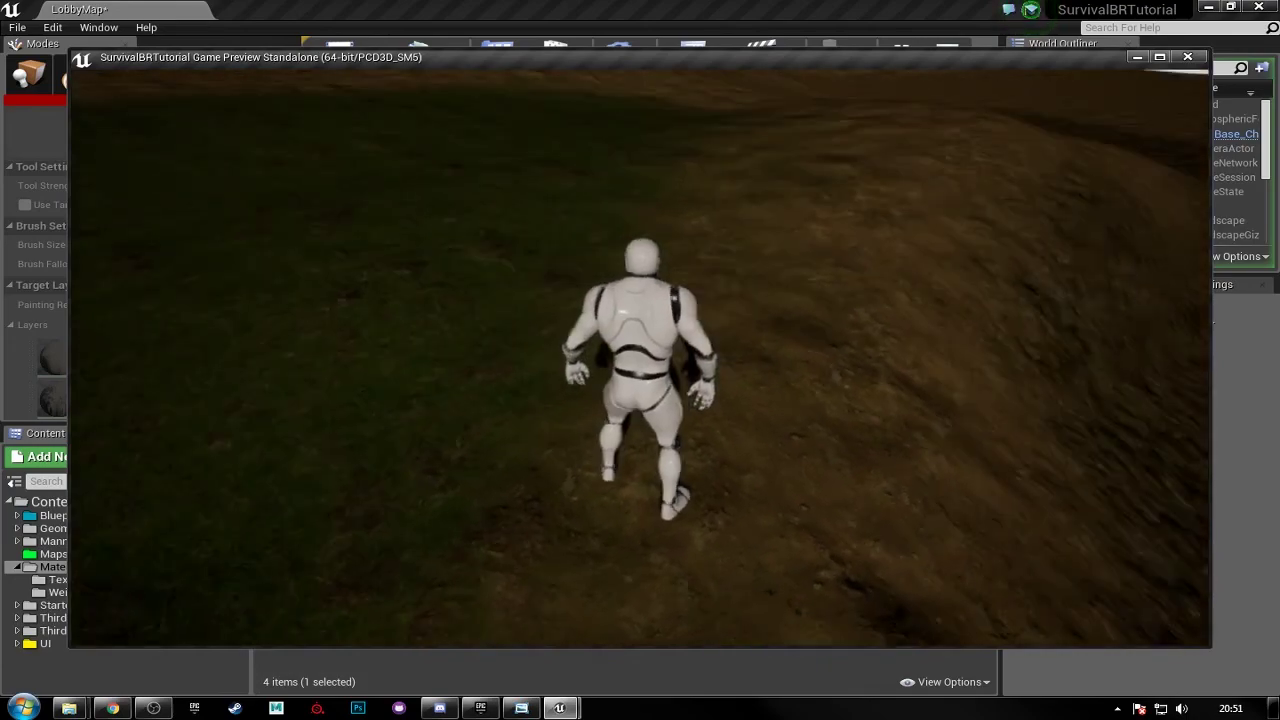
{"action": "key", "text": "w"}
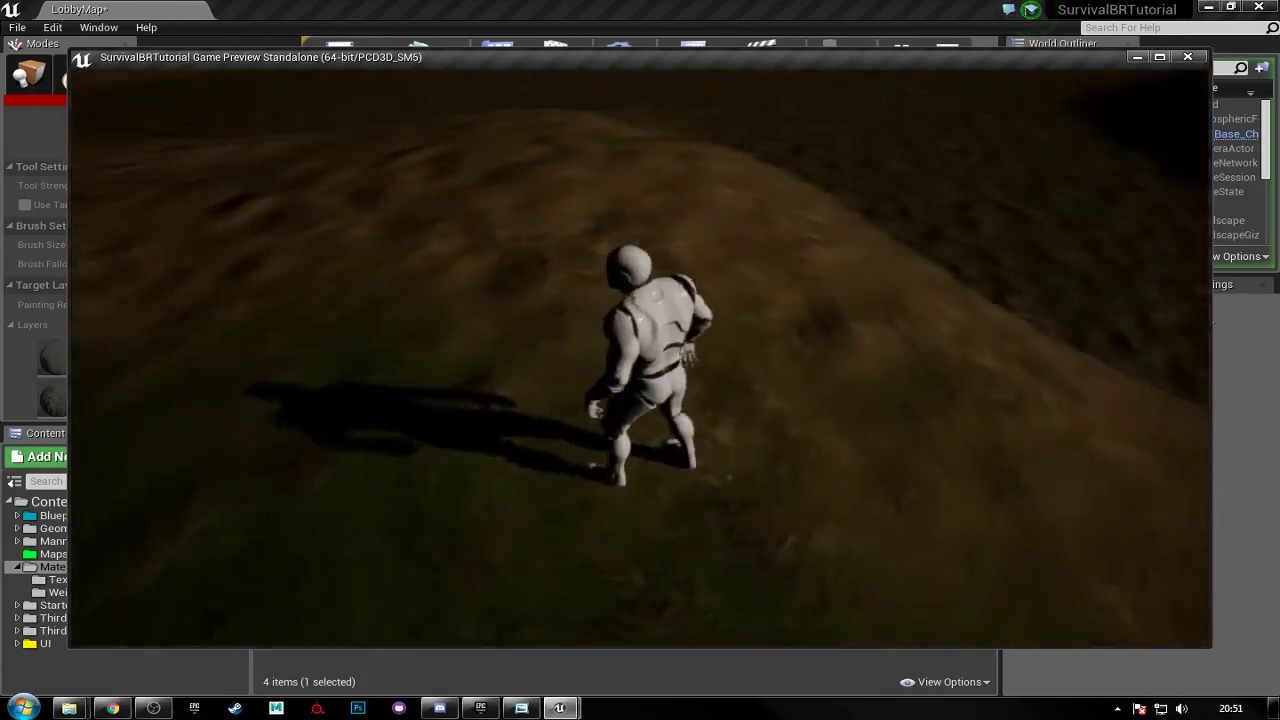
{"action": "key", "text": "w"}
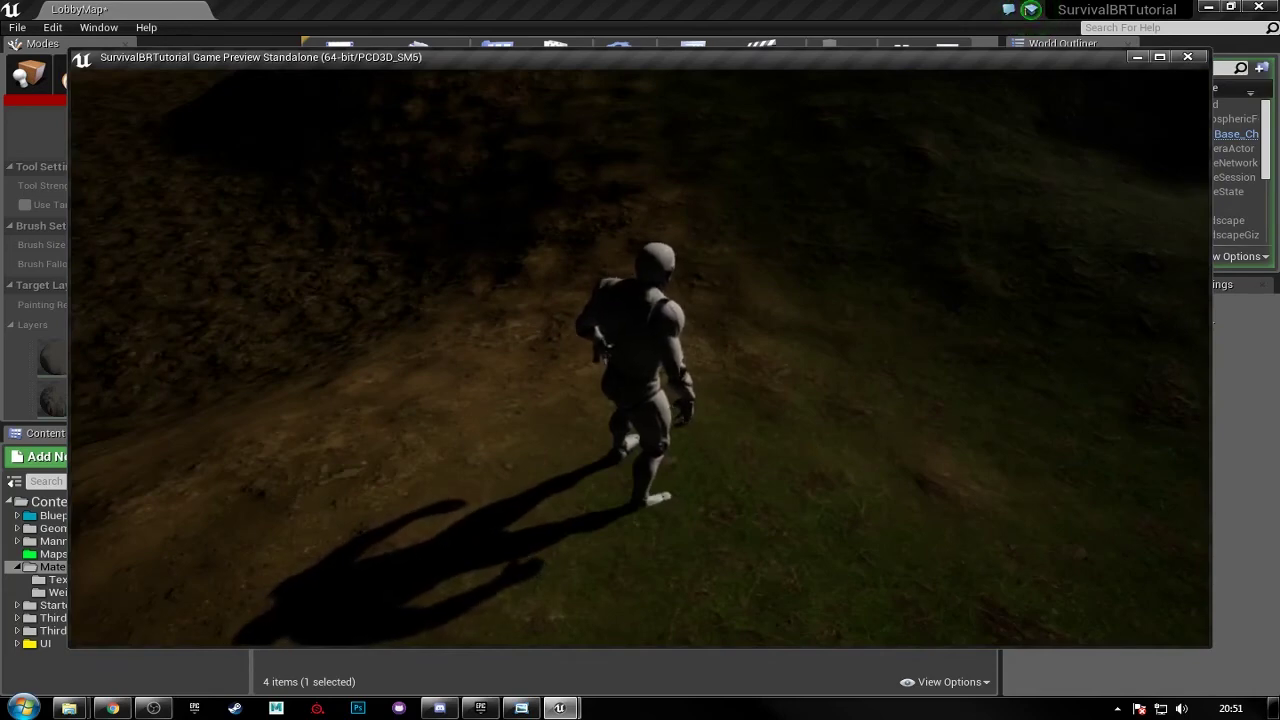
{"action": "key", "text": "Escape"}
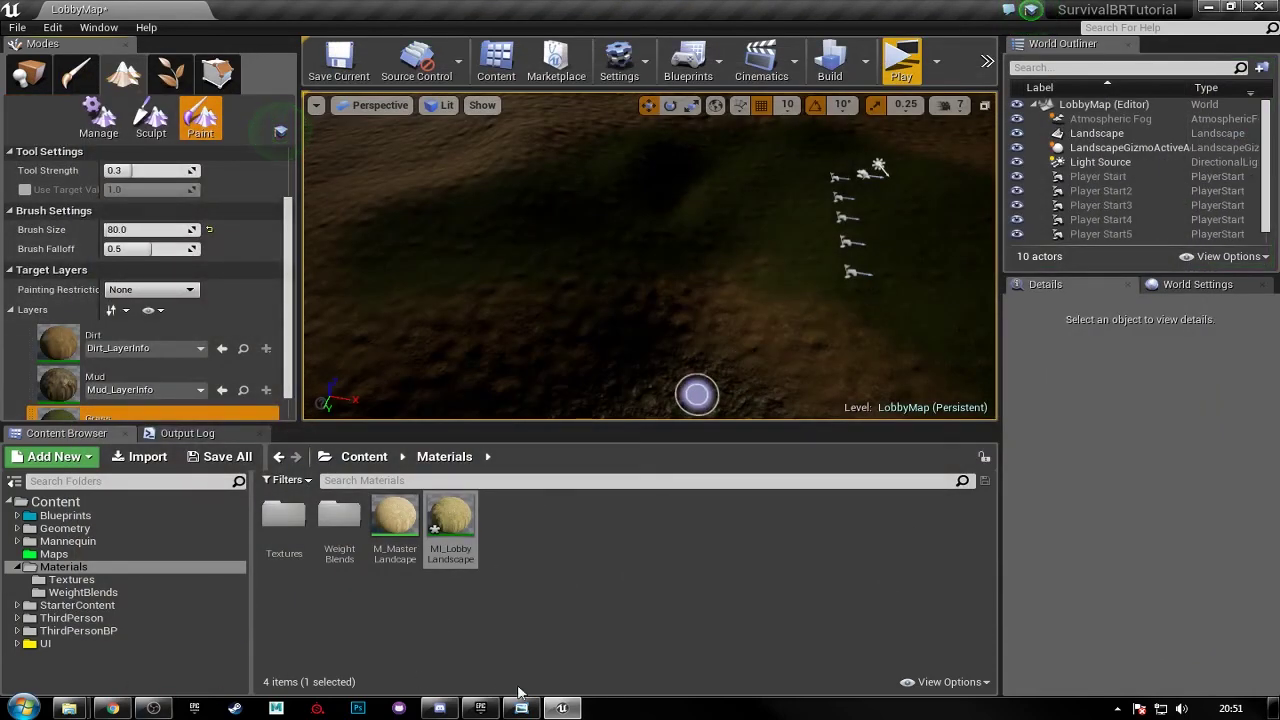
- Open M_MasterLandscape and review its dirt, mud and grass node groups and the Layer Blend nodes feeding the material output
{"action": "double_click", "coordinate": [386, 531]}
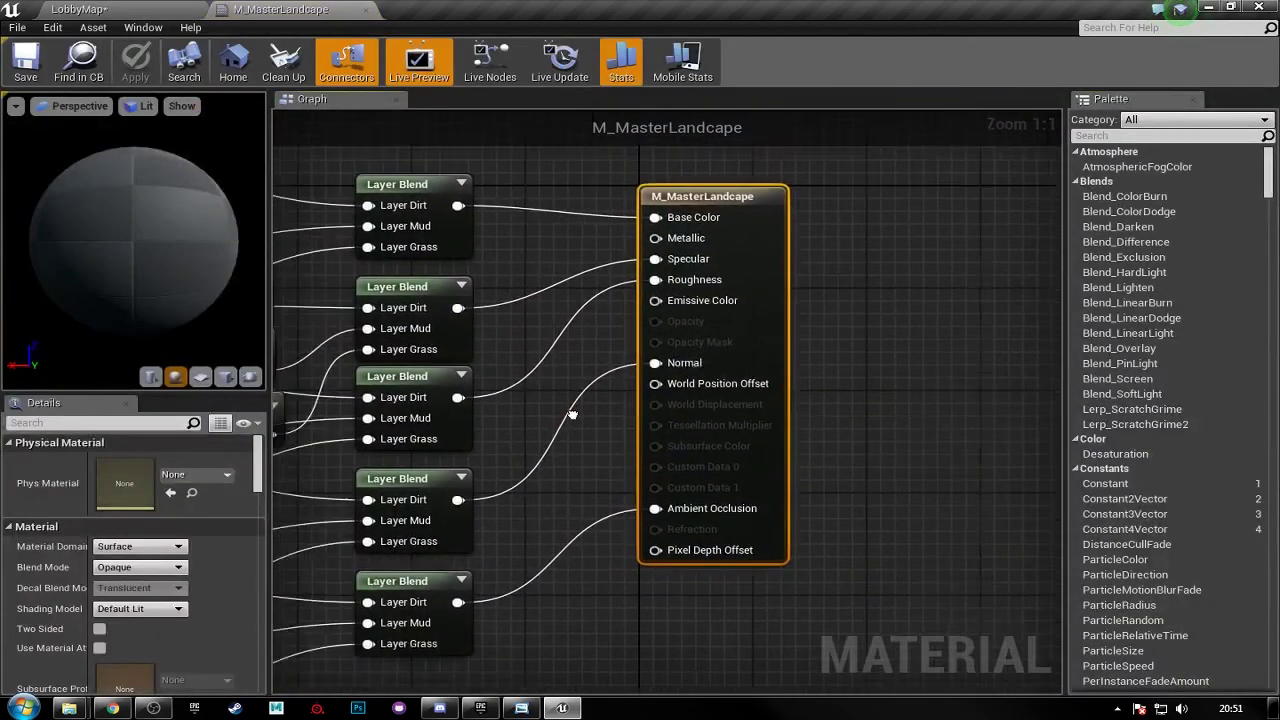
{"action": "scroll", "coordinate": [767, 340], "scroll_direction": "down", "scroll_amount": 6}
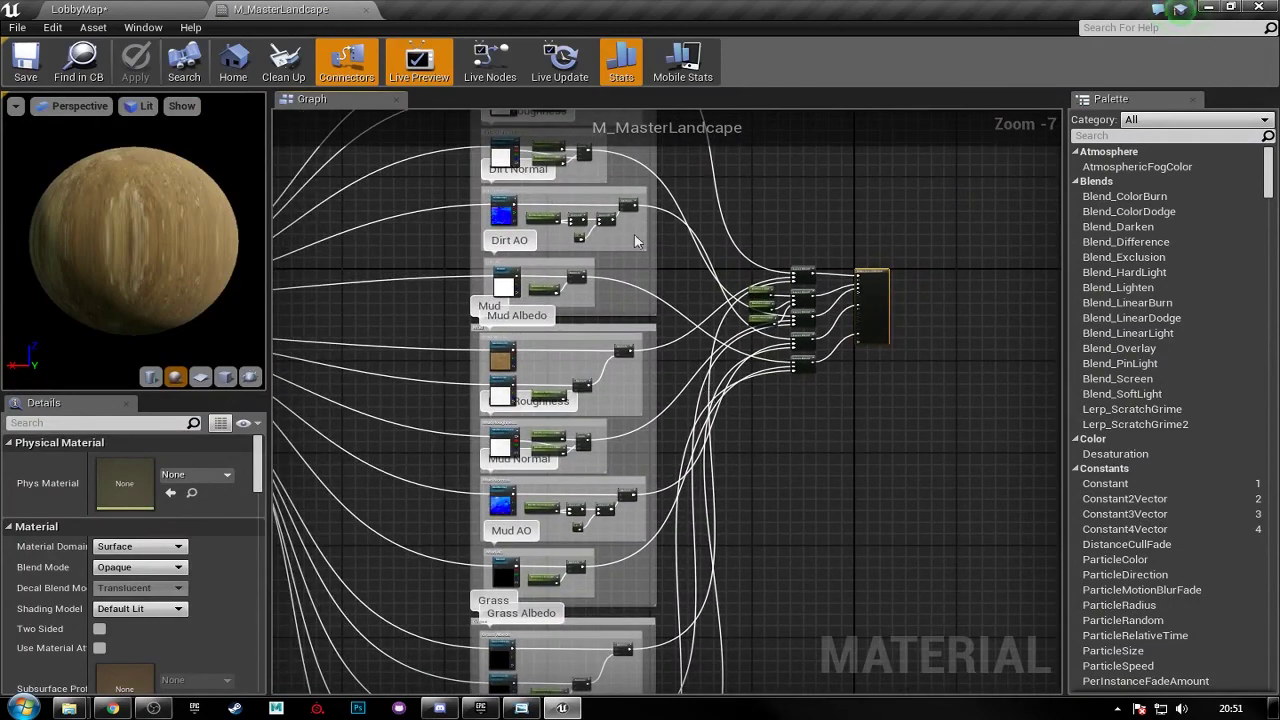
{"action": "scroll", "coordinate": [663, 399], "scroll_direction": "down", "scroll_amount": 2}
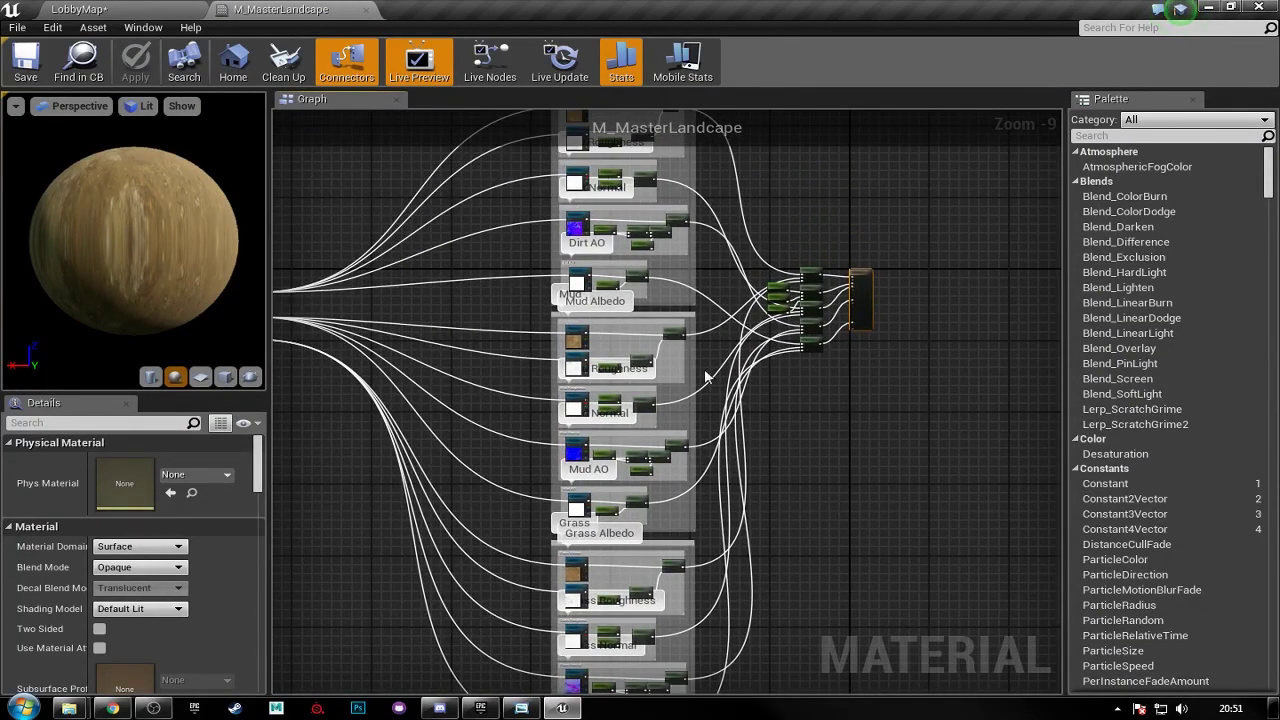
{"action": "right_click_drag", "start_coordinate": [678, 565], "coordinate": [678, 359]}
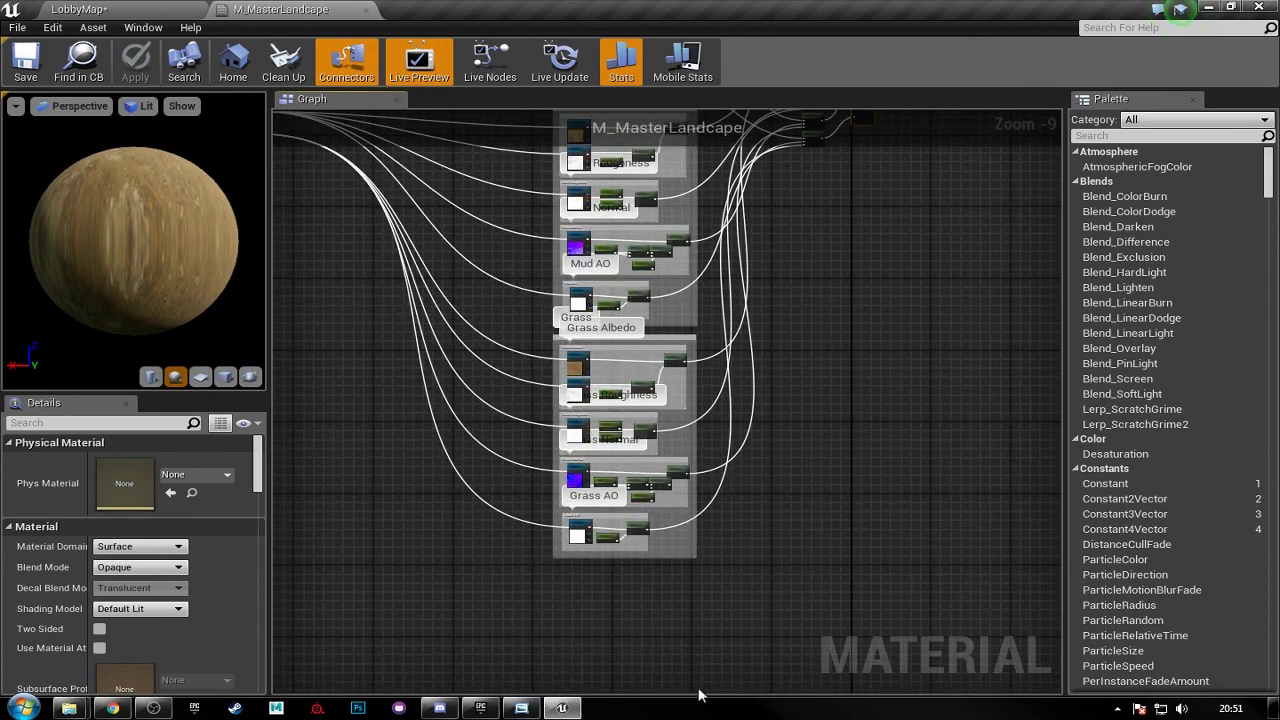
{"action": "scroll", "coordinate": [897, 340], "scroll_direction": "up", "scroll_amount": 7}
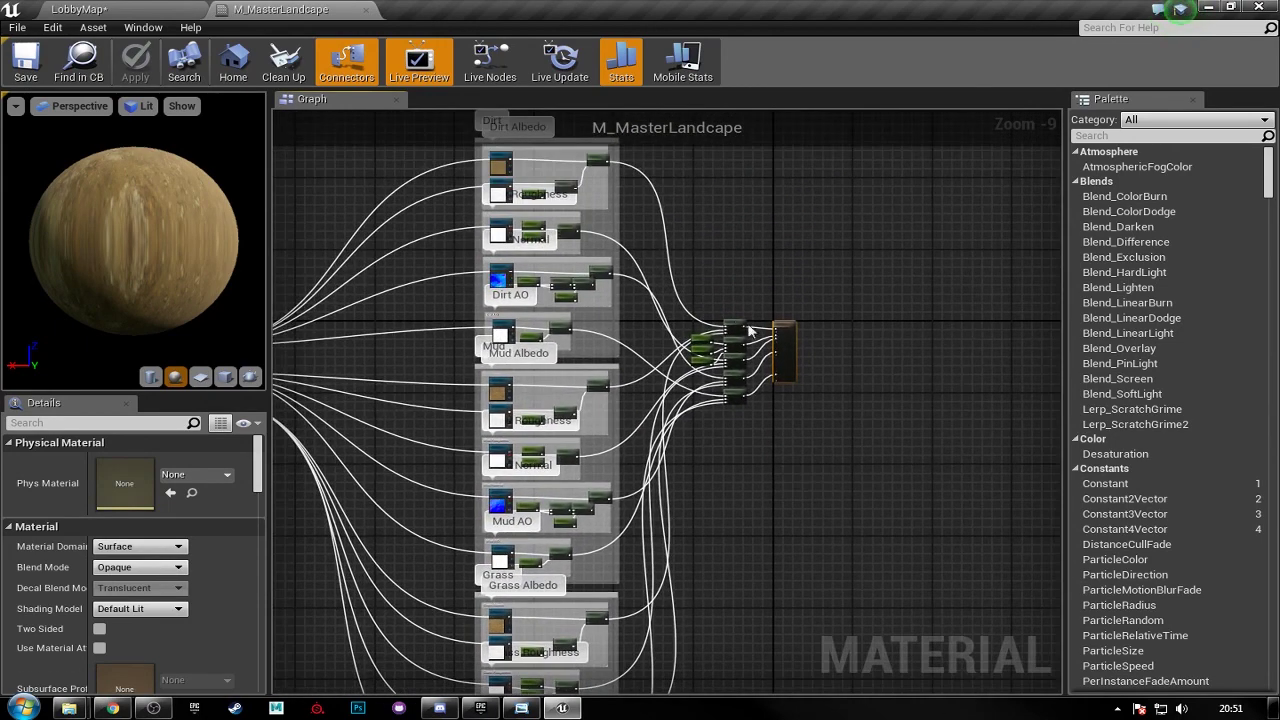
{"action": "right_click_drag", "start_coordinate": [785, 326], "coordinate": [789, 239]}
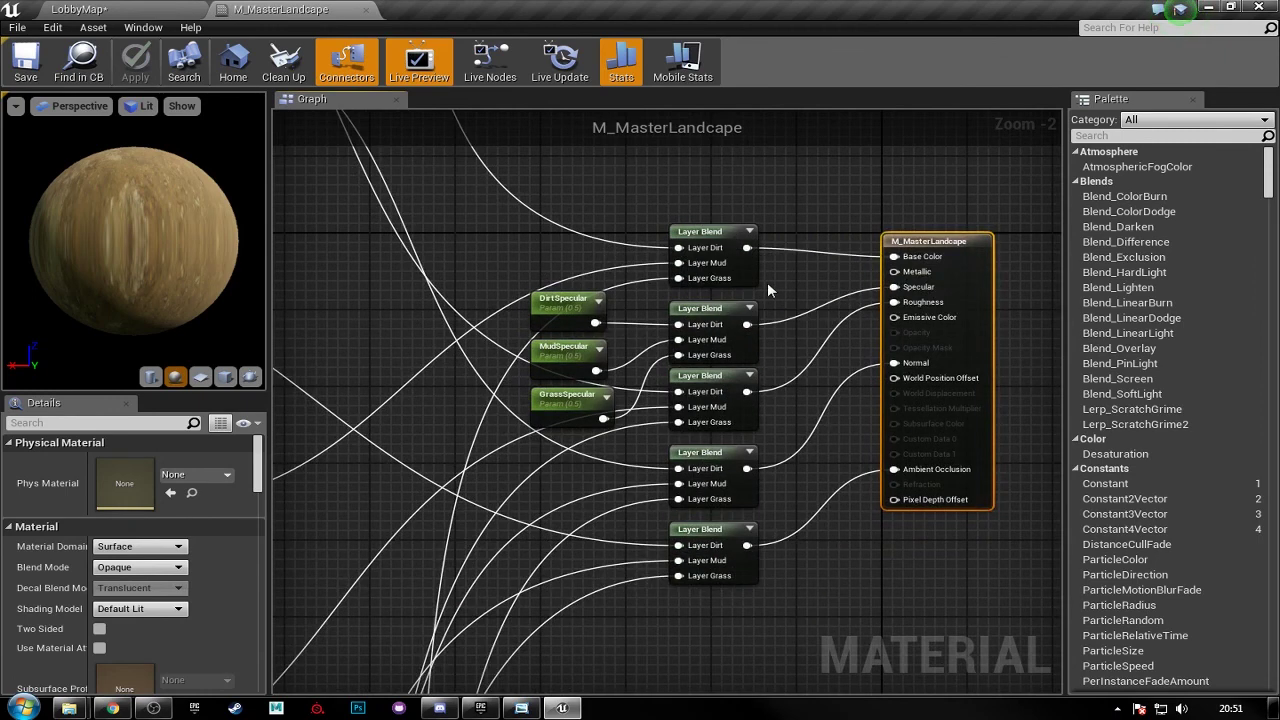
{"action": "scroll", "coordinate": [767, 282], "scroll_direction": "down", "scroll_amount": 4}
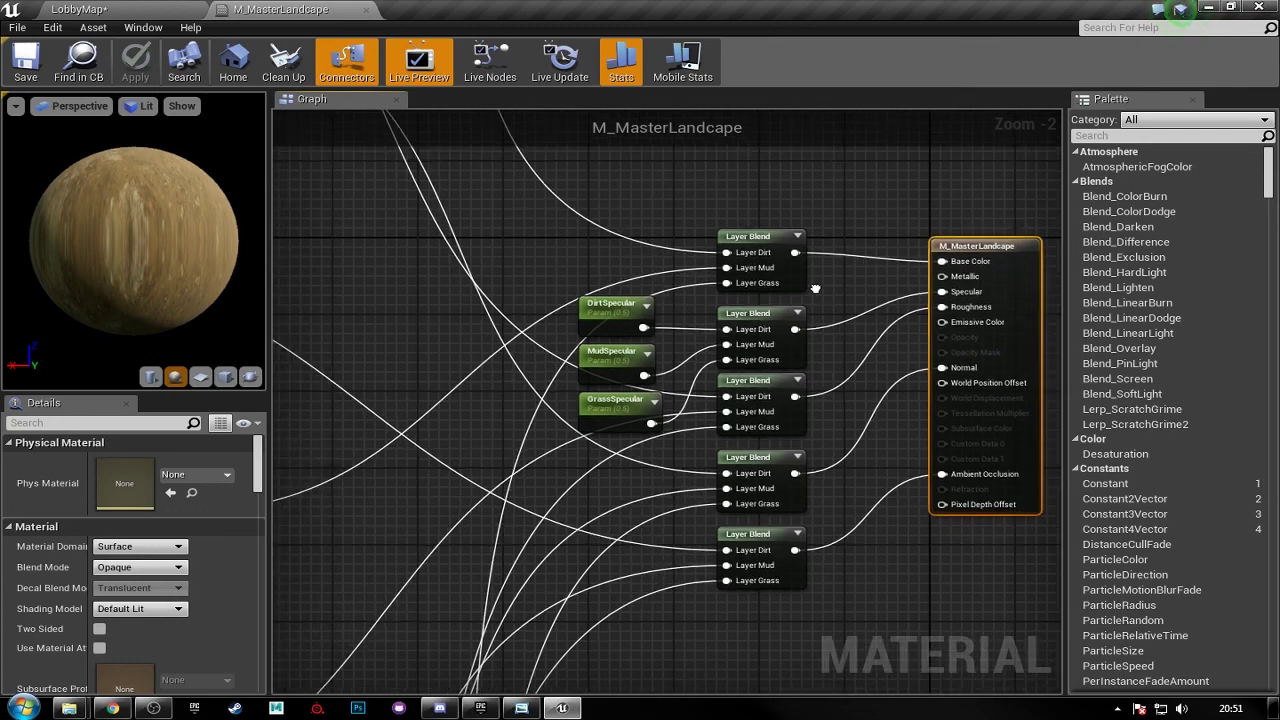
{"action": "right_click_drag", "start_coordinate": [661, 228], "coordinate": [703, 263]}
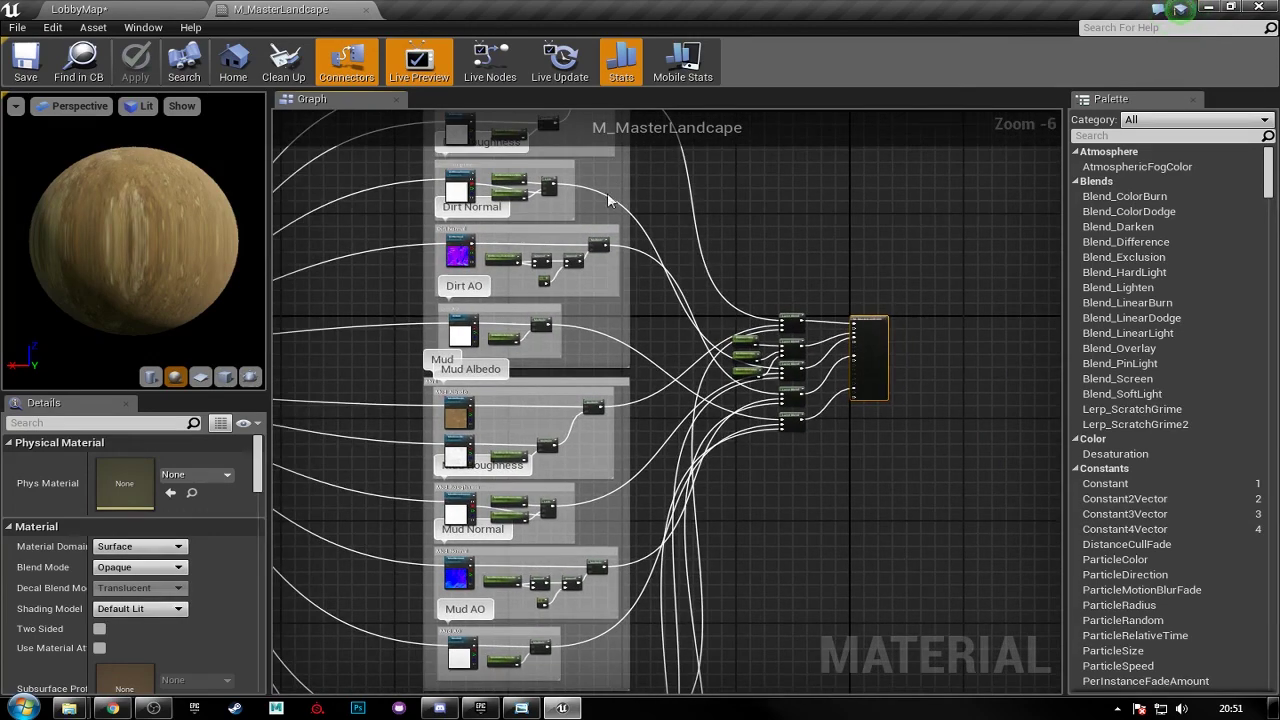
- Return to the LobbyMap level and inspect the painted grass, dirt and mud transitions from several viewing angles
{"action": "left_click", "coordinate": [100, 8]}
{"action": "left_click", "coordinate": [280, 9]}
{"action": "left_click", "coordinate": [145, 8]}
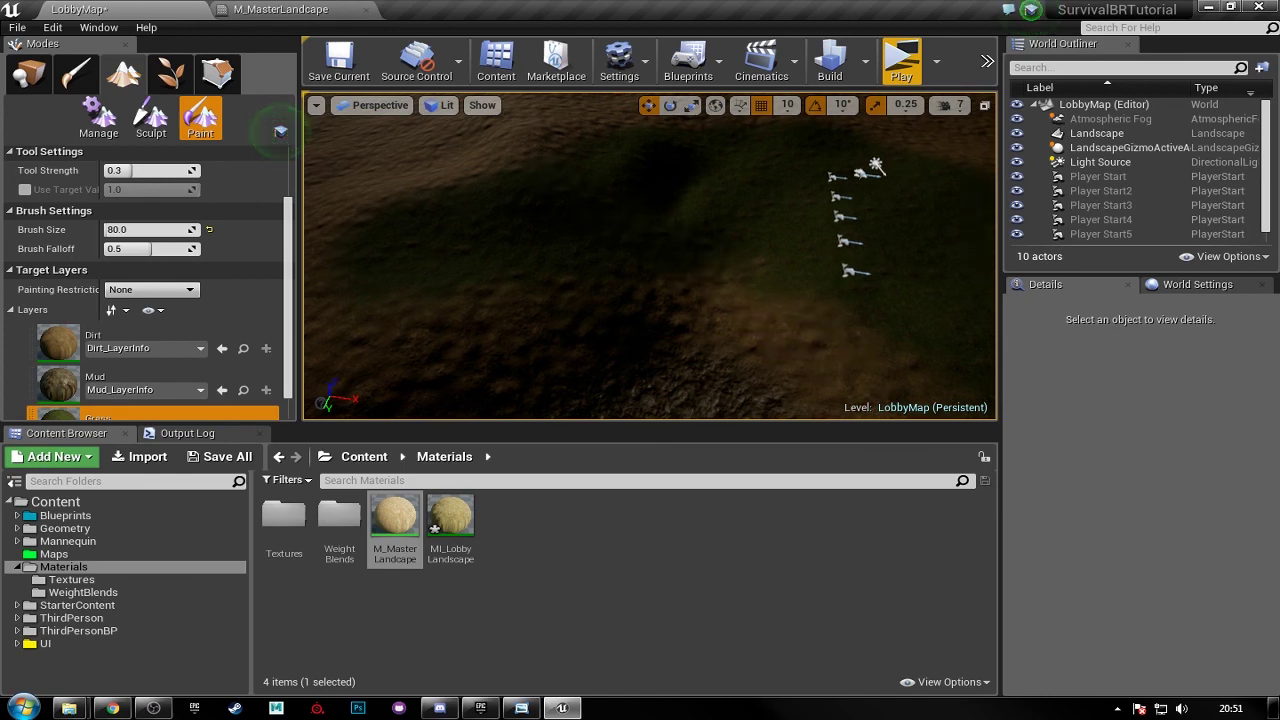
{"action": "right_click_drag", "start_coordinate": [650, 256], "coordinate": [720, 240]}
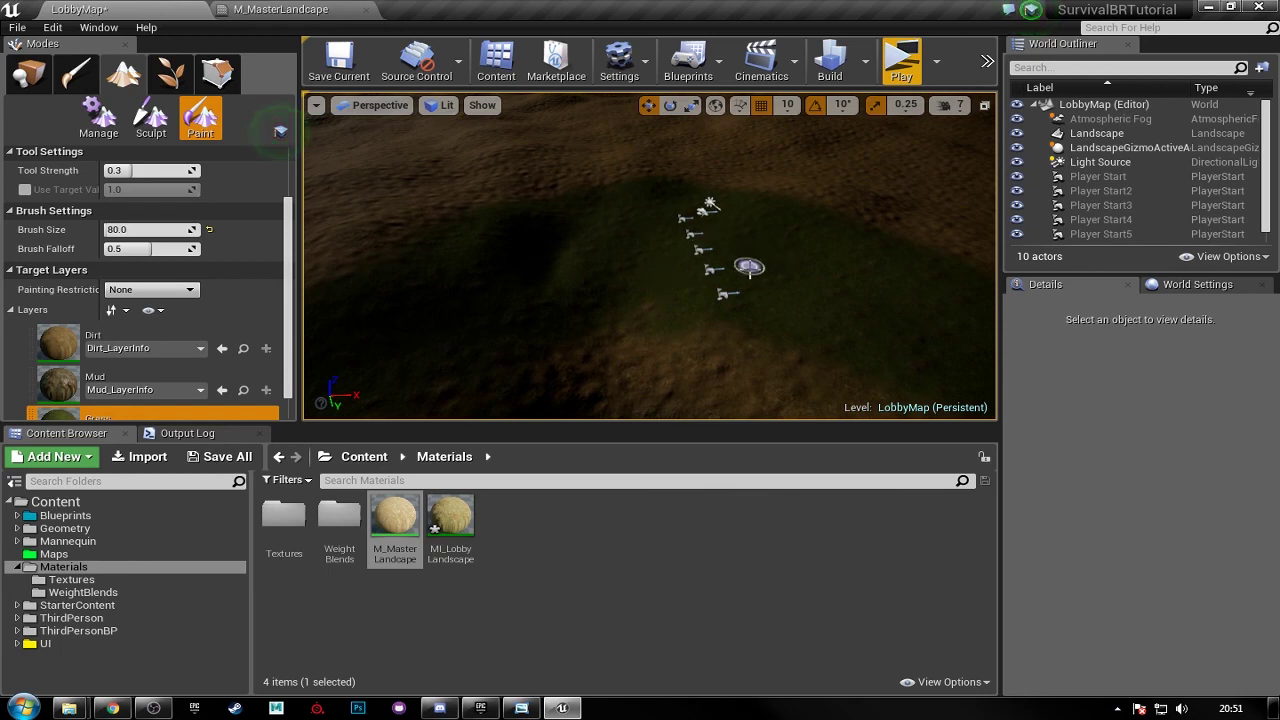
{"action": "mouse_move", "coordinate": [742, 295]}
{"action": "right_mouse_down"}
{"action": "mouse_move", "coordinate": [552, 290]}
{"action": "mouse_move", "coordinate": [634, 277]}
{"action": "mouse_move", "coordinate": [700, 300]}
{"action": "mouse_move", "coordinate": [629, 271]}
{"action": "mouse_move", "coordinate": [640, 262]}
{"action": "mouse_move", "coordinate": [629, 277]}
{"action": "right_mouse_up"}
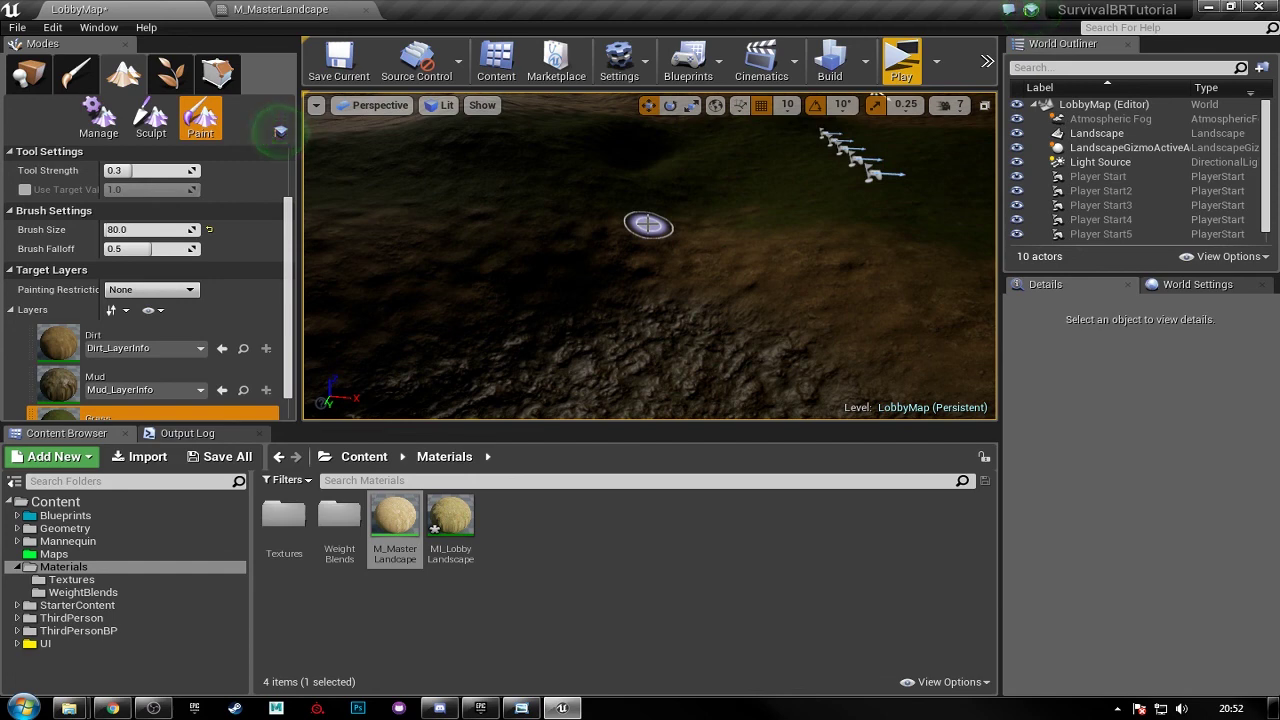
{"action": "mouse_move", "coordinate": [686, 222]}
{"action": "right_mouse_down"}
{"action": "mouse_move", "coordinate": [716, 200]}
{"action": "mouse_move", "coordinate": [786, 243]}
{"action": "mouse_move", "coordinate": [631, 243]}
{"action": "mouse_move", "coordinate": [715, 235]}
{"action": "mouse_move", "coordinate": [646, 251]}
{"action": "right_mouse_up"}
{"action": "mouse_move", "coordinate": [798, 283]}
{"action": "right_mouse_down"}
{"action": "mouse_move", "coordinate": [820, 287]}
{"action": "mouse_move", "coordinate": [772, 294]}
{"action": "right_mouse_up"}
{"action": "left_click", "coordinate": [548, 515]}
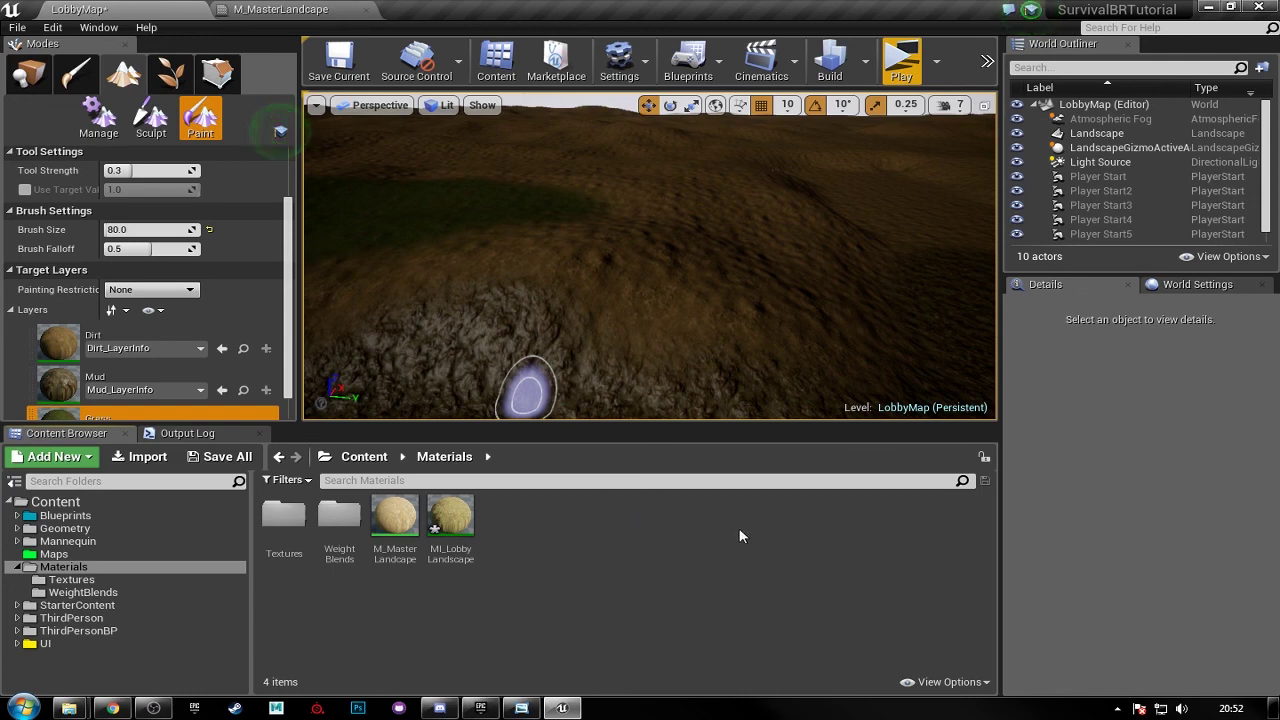
{"action": "mouse_move", "coordinate": [671, 331]}
{"action": "right_mouse_down"}
{"action": "mouse_move", "coordinate": [694, 249]}
{"action": "mouse_move", "coordinate": [689, 263]}
{"action": "mouse_move", "coordinate": [550, 280]}
{"action": "right_mouse_up"}
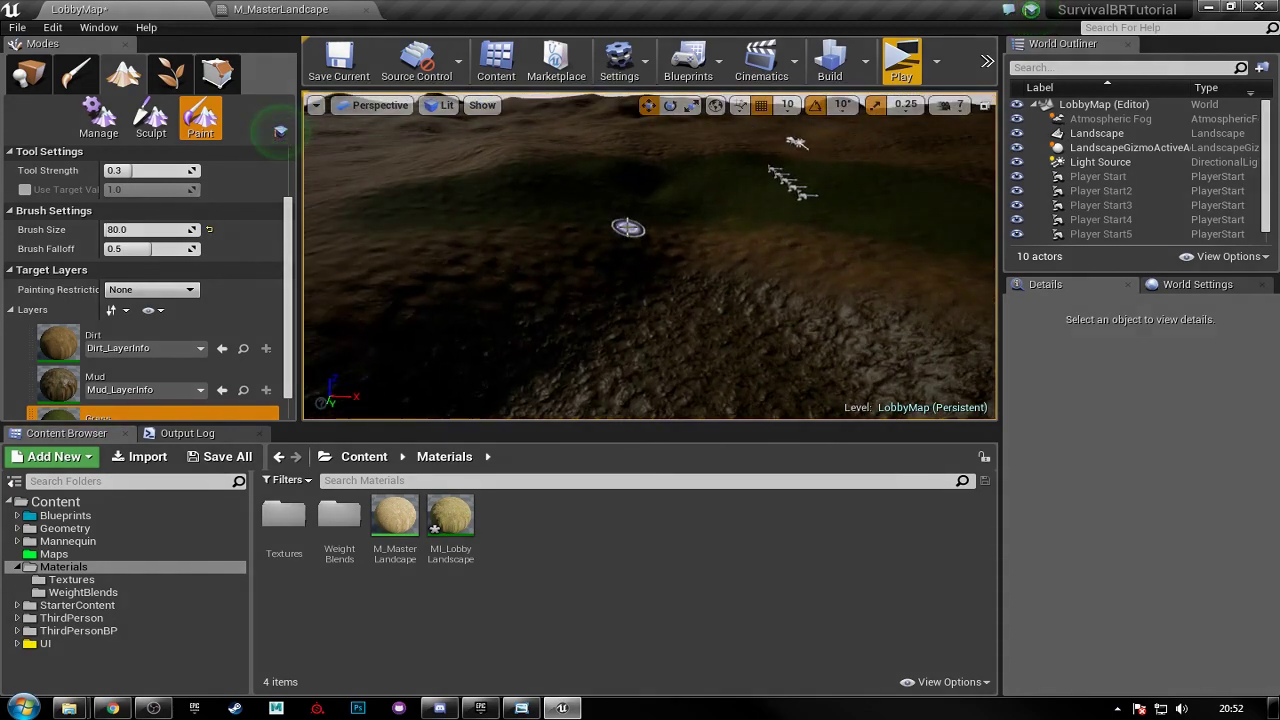